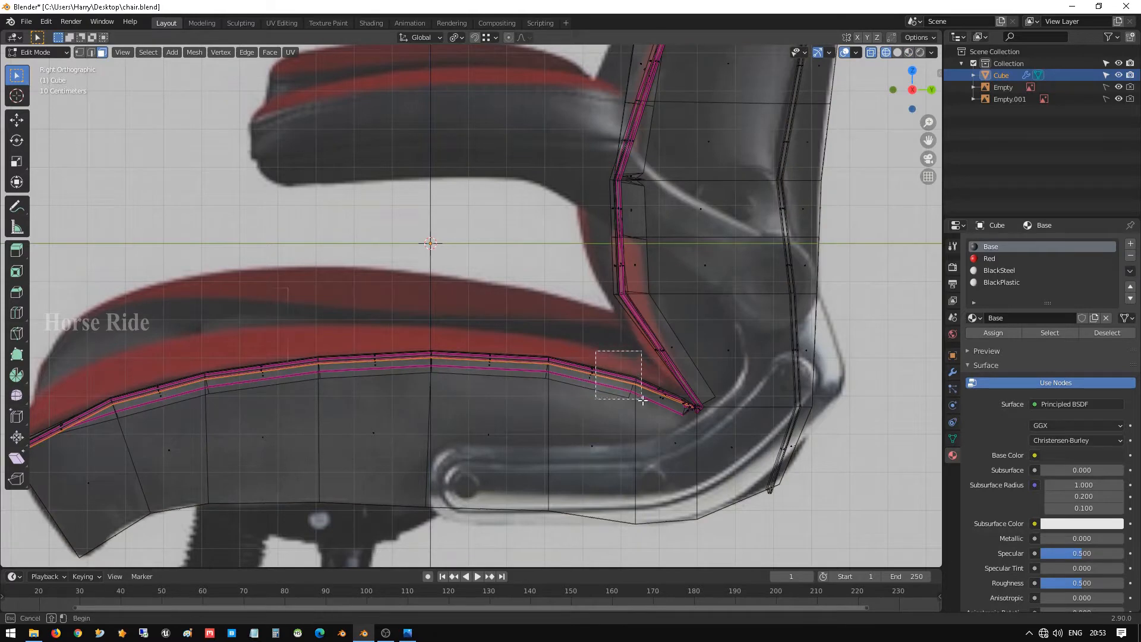
- Raise the two rear vertex groups along the seat's top edge by about 4.7 cm and 3 cm on Z
key("1")
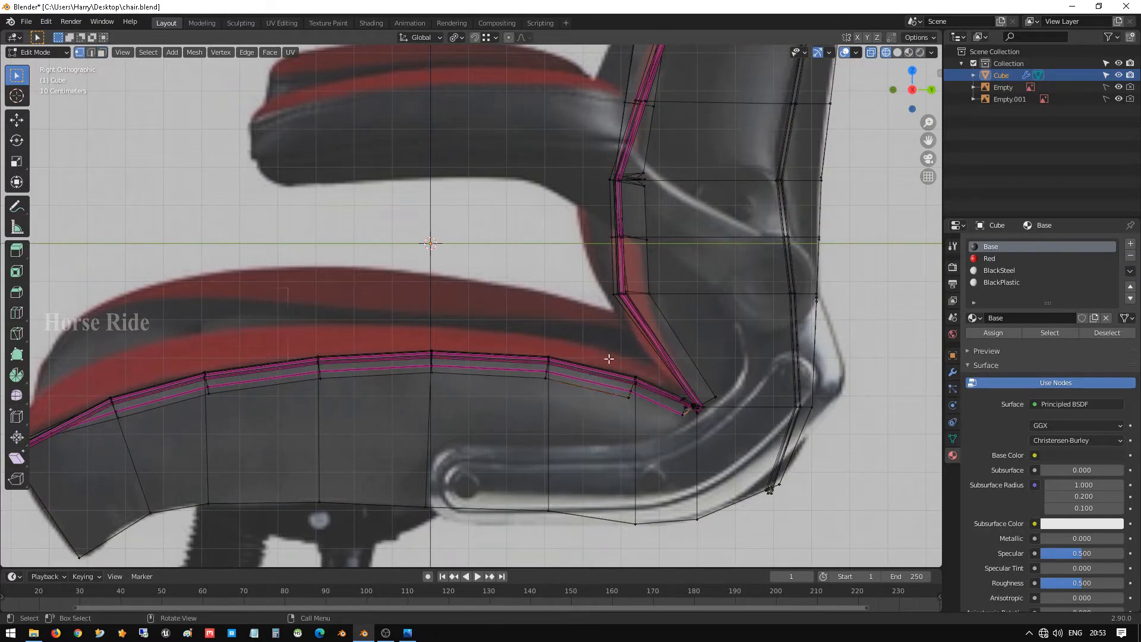
left_click_drag(606, 356, 647, 414)
key("g")
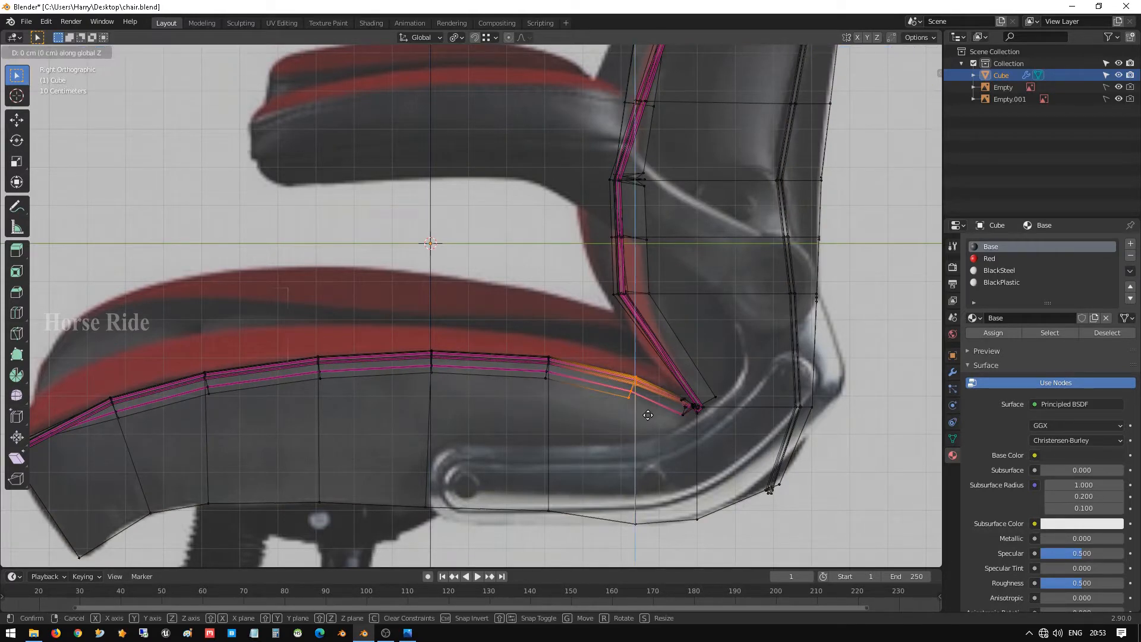
key("z")
left_click(649, 397)
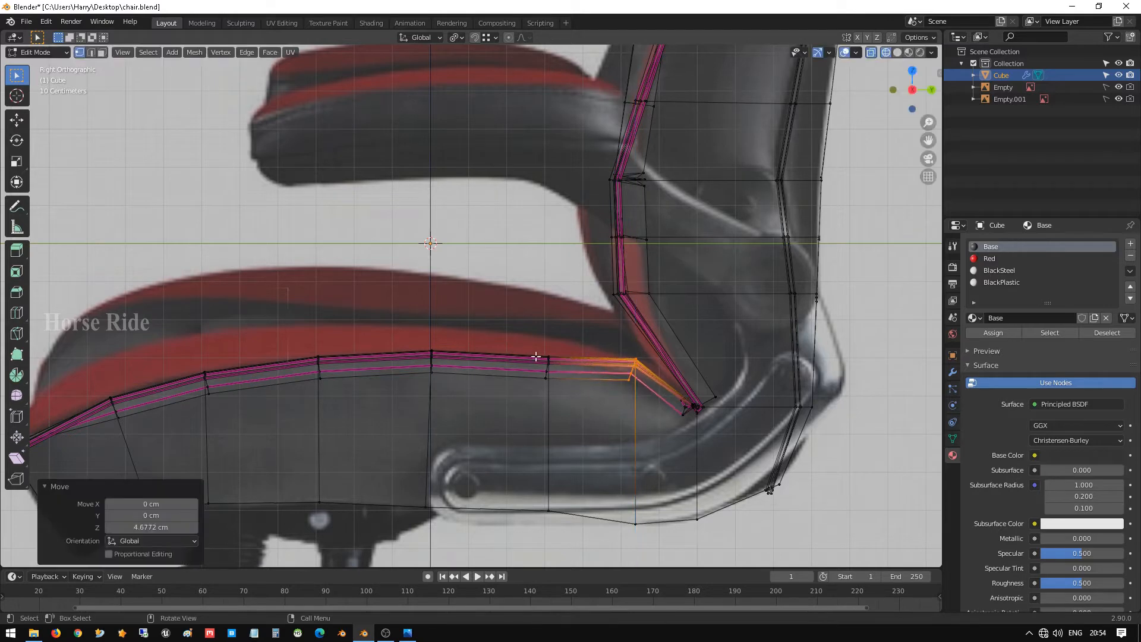
left_click_drag(528, 337, 568, 406)
key("z")
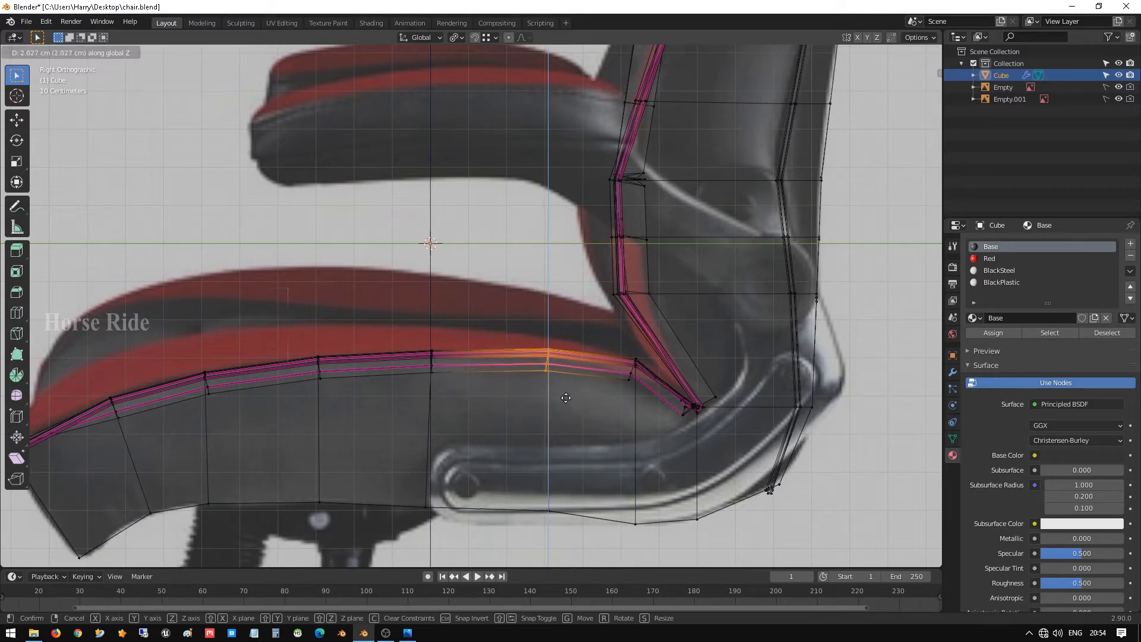
left_click(566, 395)
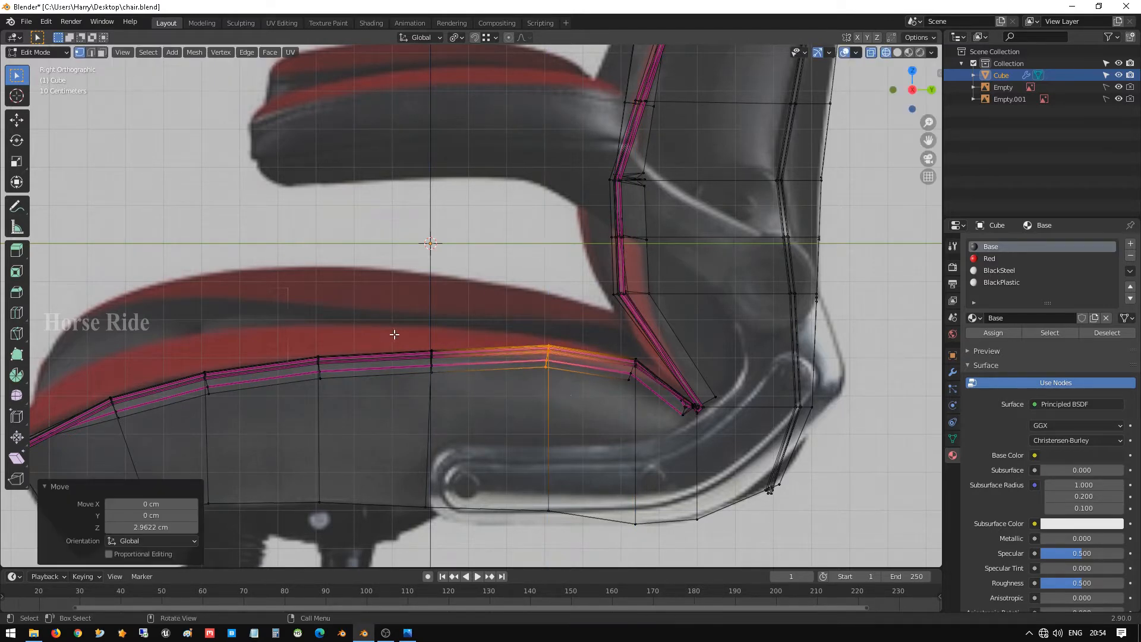
- Raise the middle vertex group of the seat's top edge and its front neighbour slightly along Z to follow the seat curve
left_click_drag(416, 334, 453, 402)
key("g")
key("z")
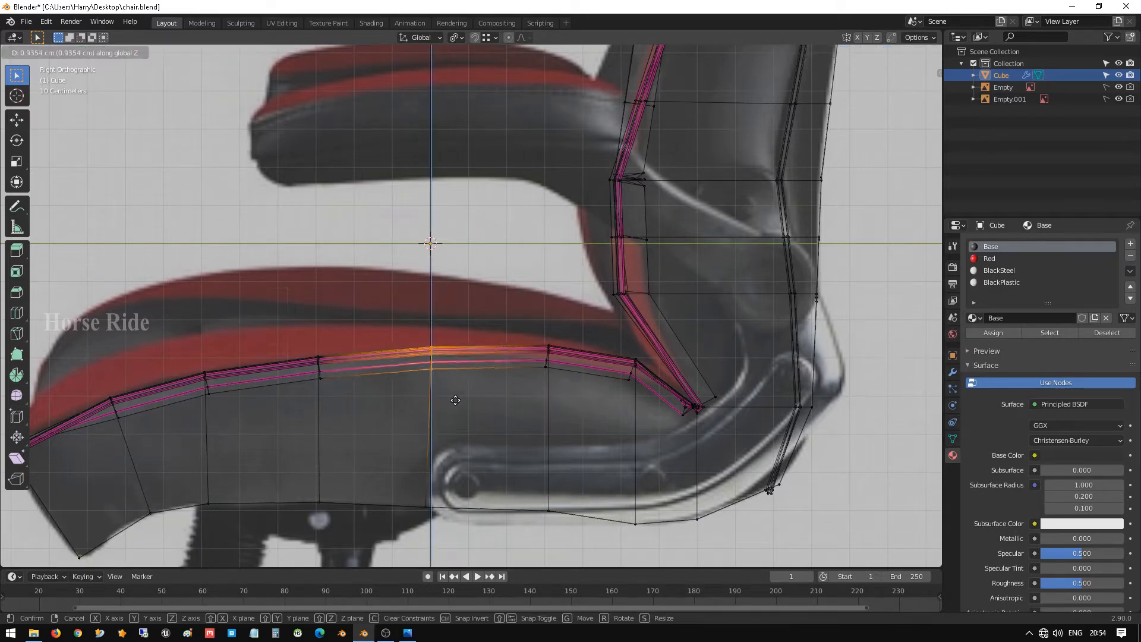
left_click(453, 395)
left_click_drag(291, 335, 346, 400)
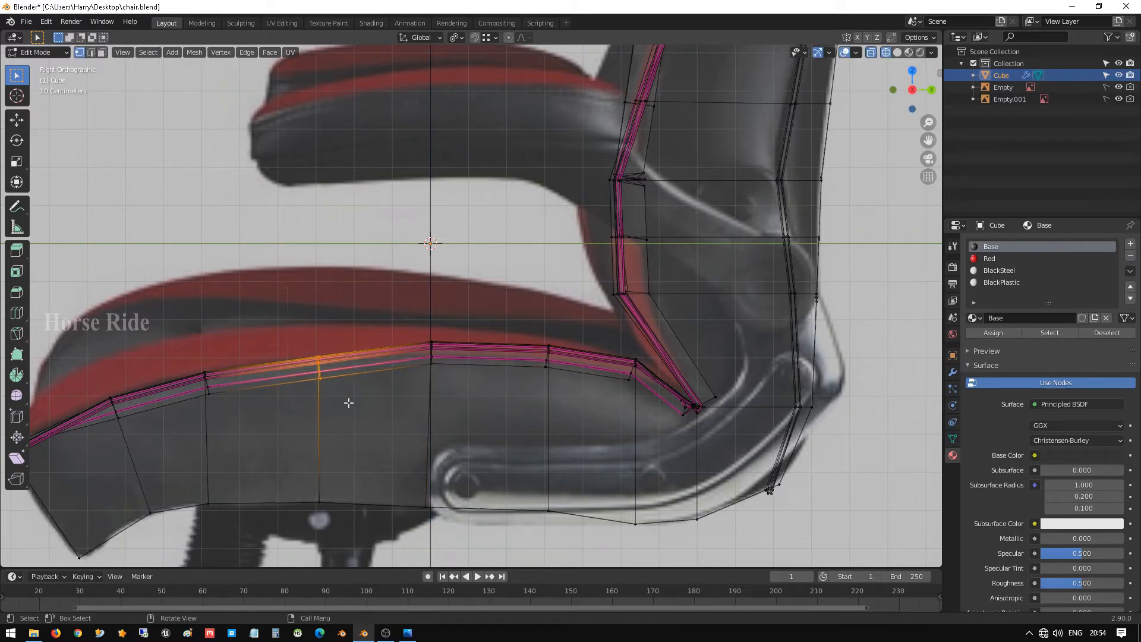
key("z")
key("g")
key("z")
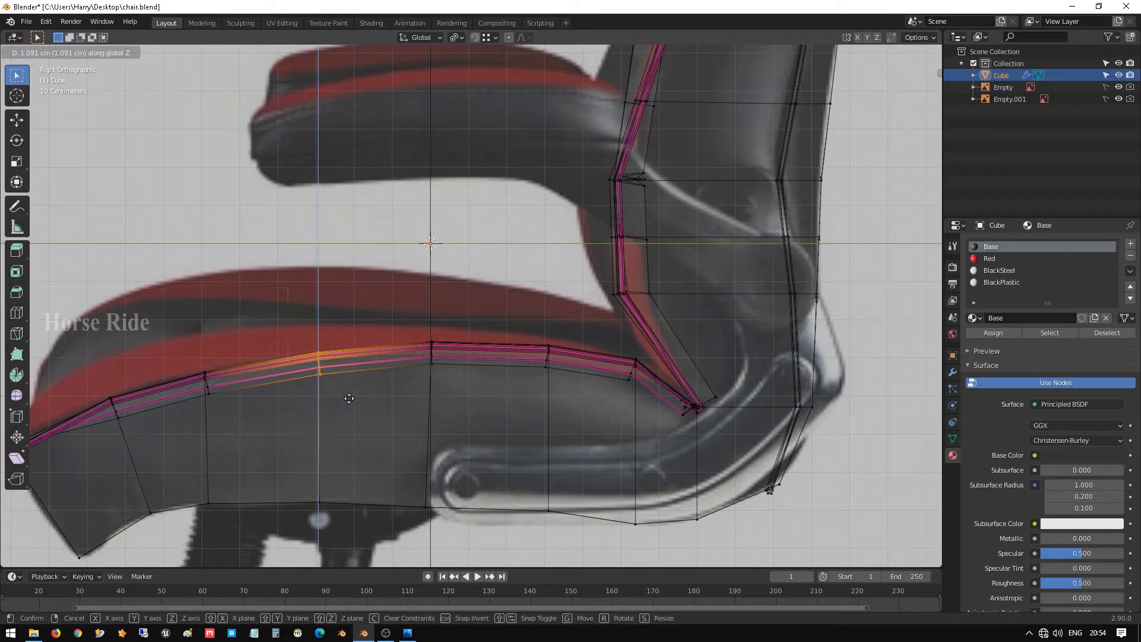
left_click(349, 395)
- Raise the next top-edge vertex group toward the front about 1.9 cm on Z, and nudge the one before the front corner
left_click_drag(165, 350, 227, 409)
key("g")
key("z")
left_click(227, 405)
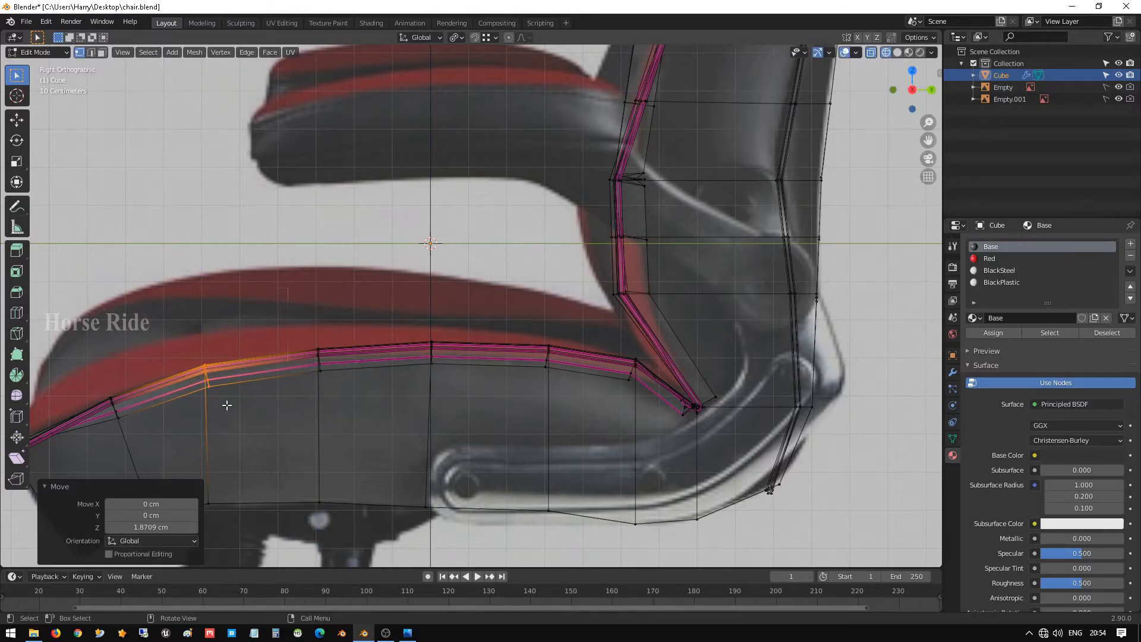
scroll(227, 406, "down", 3)
scroll(284, 393, "up", 3)
scroll(285, 392, "down", 1)
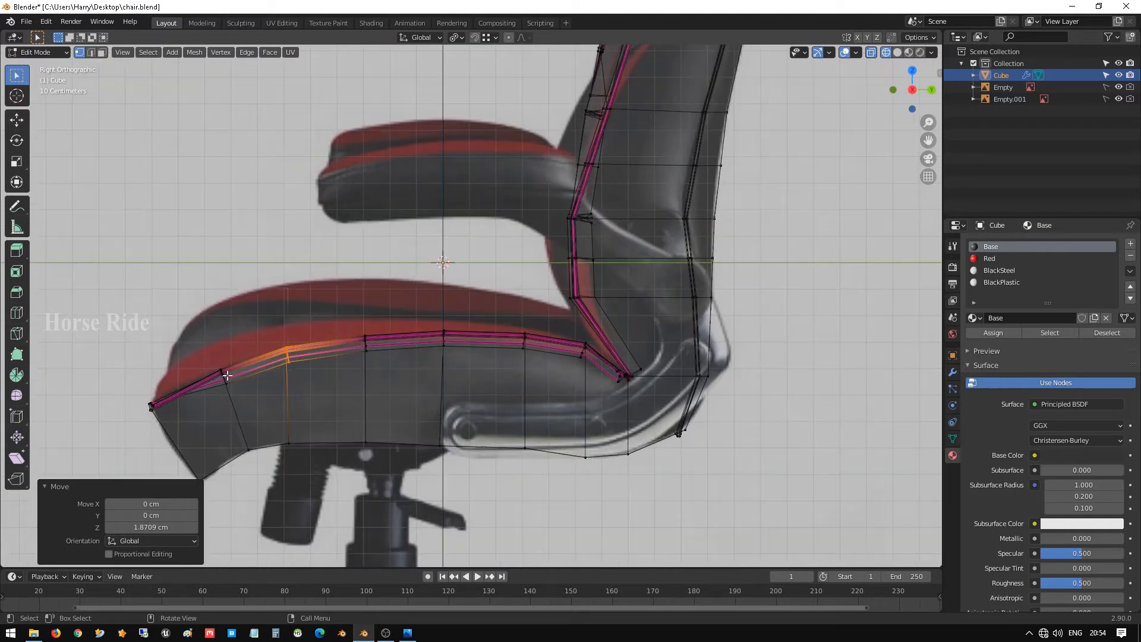
left_click_drag(207, 357, 259, 426)
key("g")
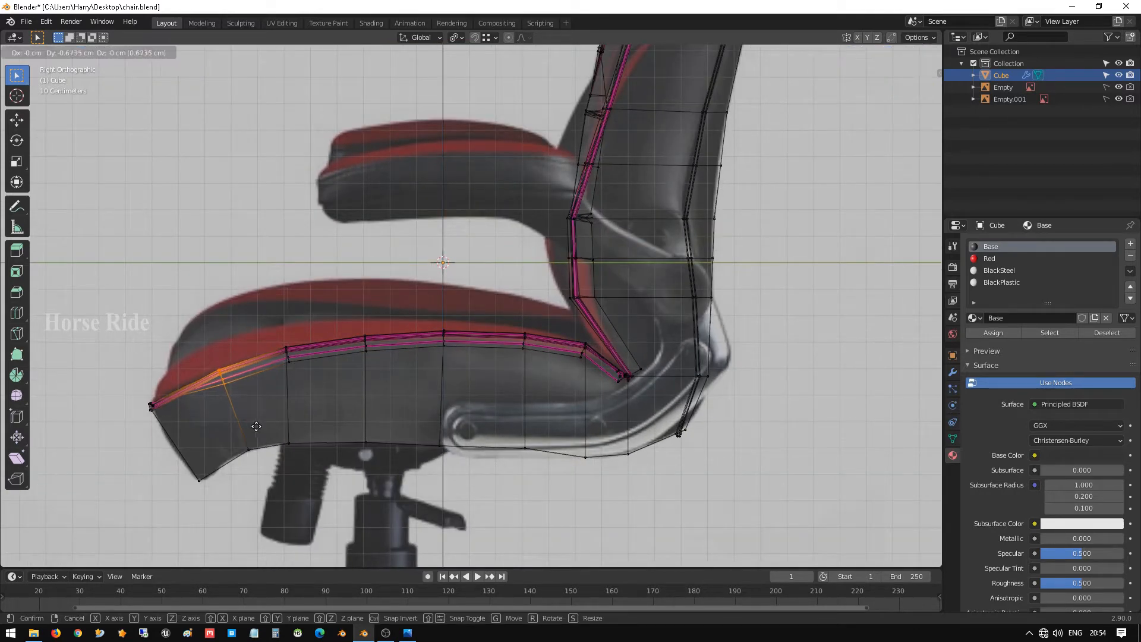
left_click(252, 425)
- Examine the reshaped seat in shaded view and compare its side outline with the reference image
key("Tab")
scroll(316, 401, "down", 2)
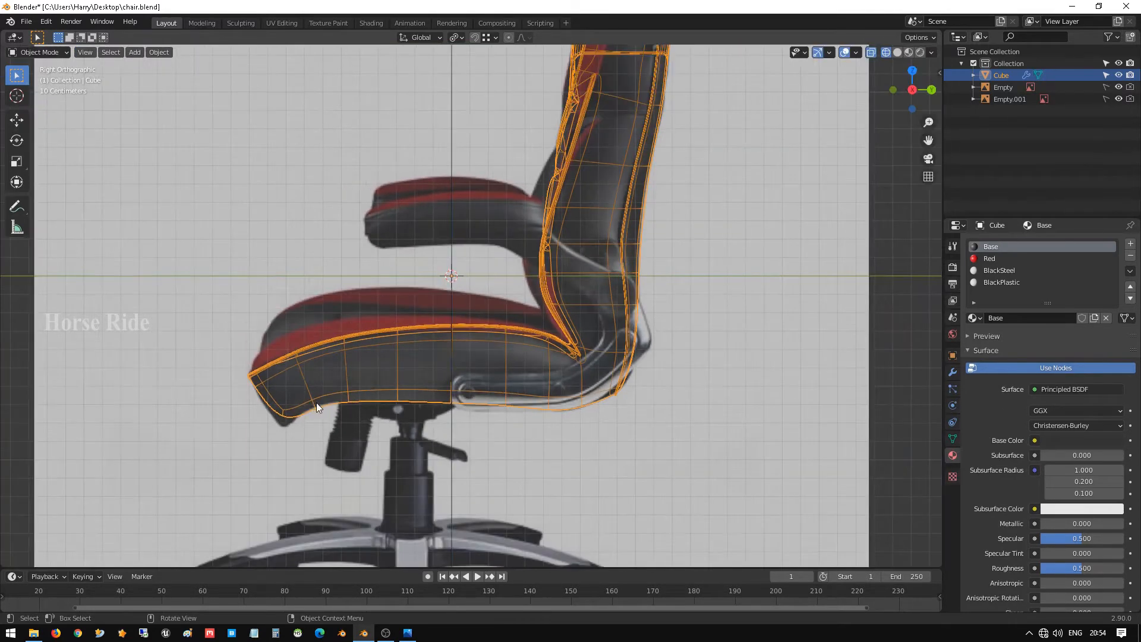
key("z")
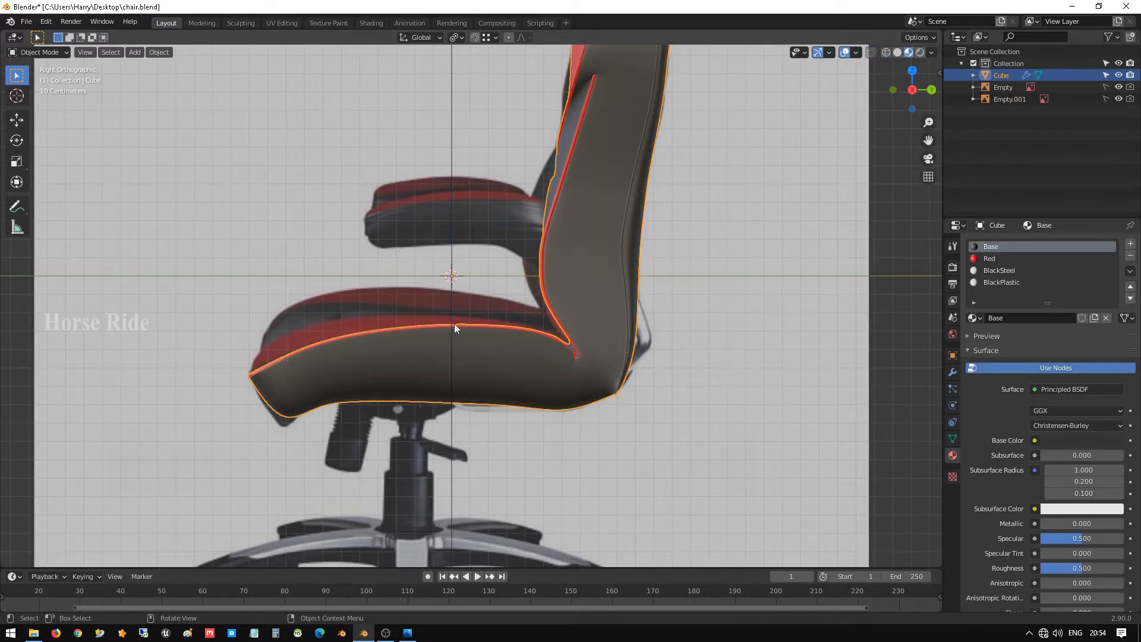
mouse_move(454, 324)
middle_mouse_down()
mouse_move(546, 356)
mouse_move(590, 345)
mouse_move(565, 321)
mouse_move(593, 262)
mouse_move(400, 438)
mouse_move(401, 417)
middle_mouse_up()
middle_click_drag(431, 346, 424, 411)
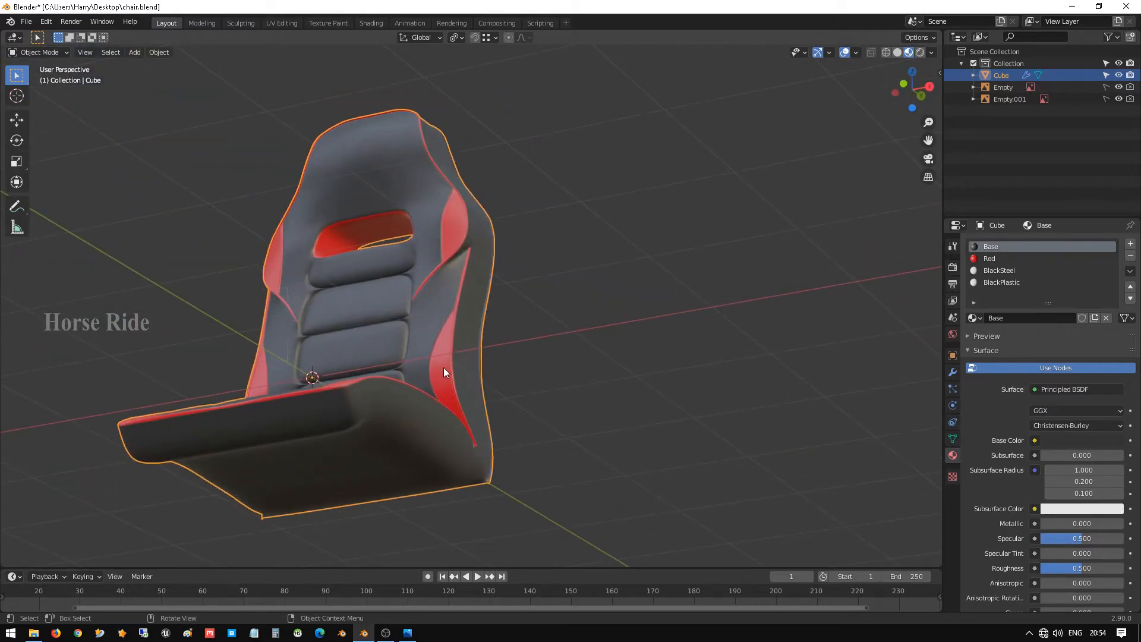
key("KP_3")
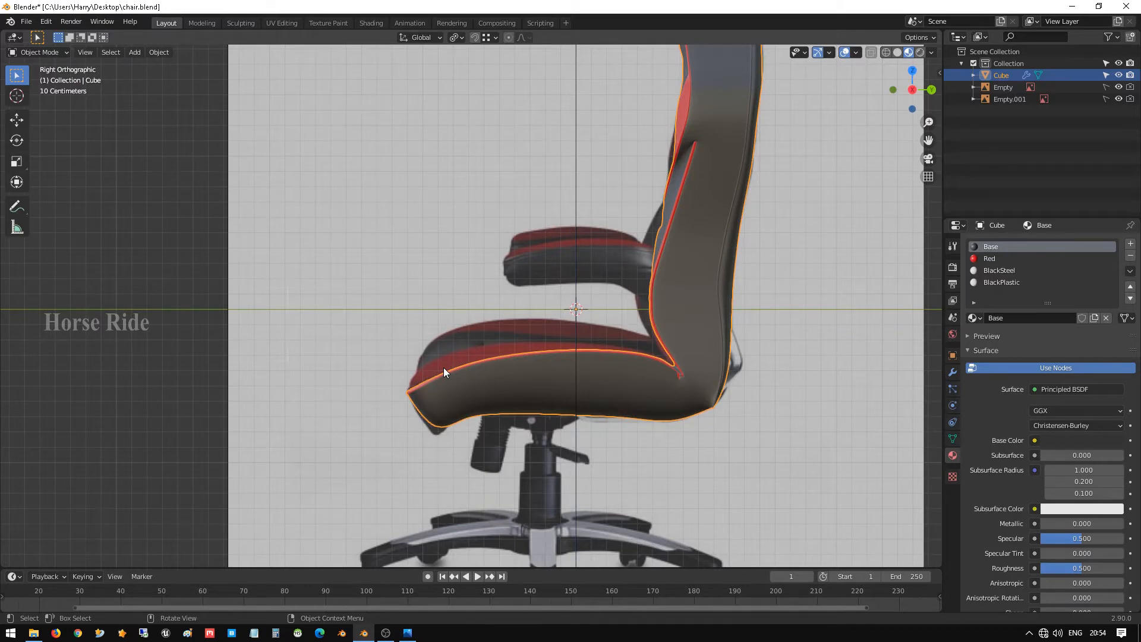
key("alt+z")
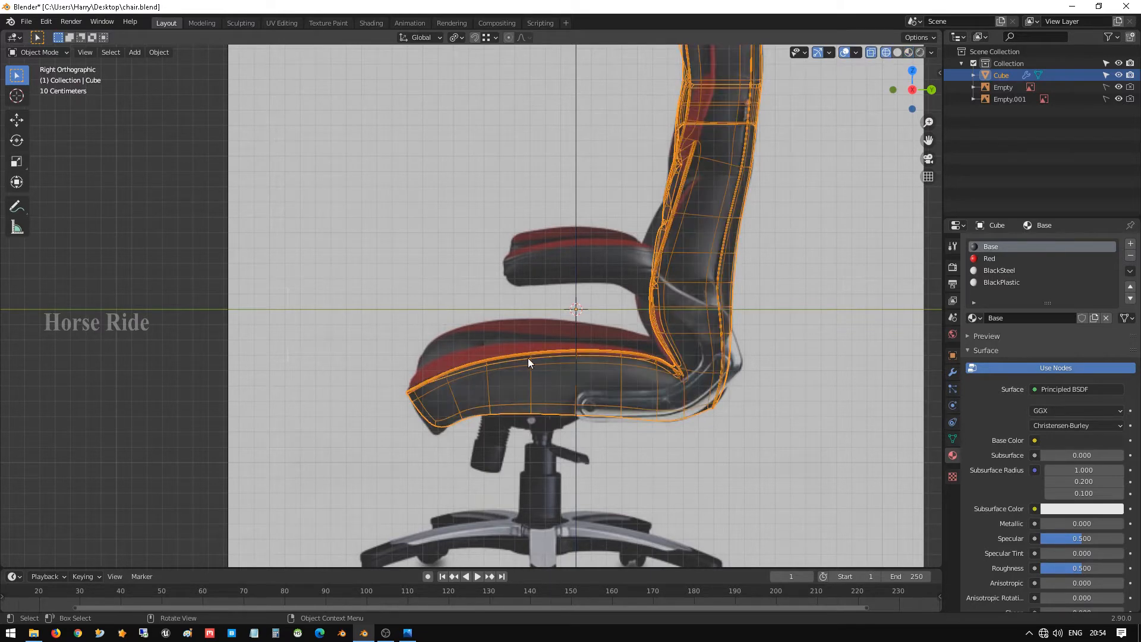
scroll(551, 326, "up", 4)
key("Tab")
middle_click_drag(606, 275, 555, 318, "shift")
- Save the chair file and show the seat shaded in Object Mode from a perspective view
key("ctrl+s")
scroll(495, 301, "down", 4)
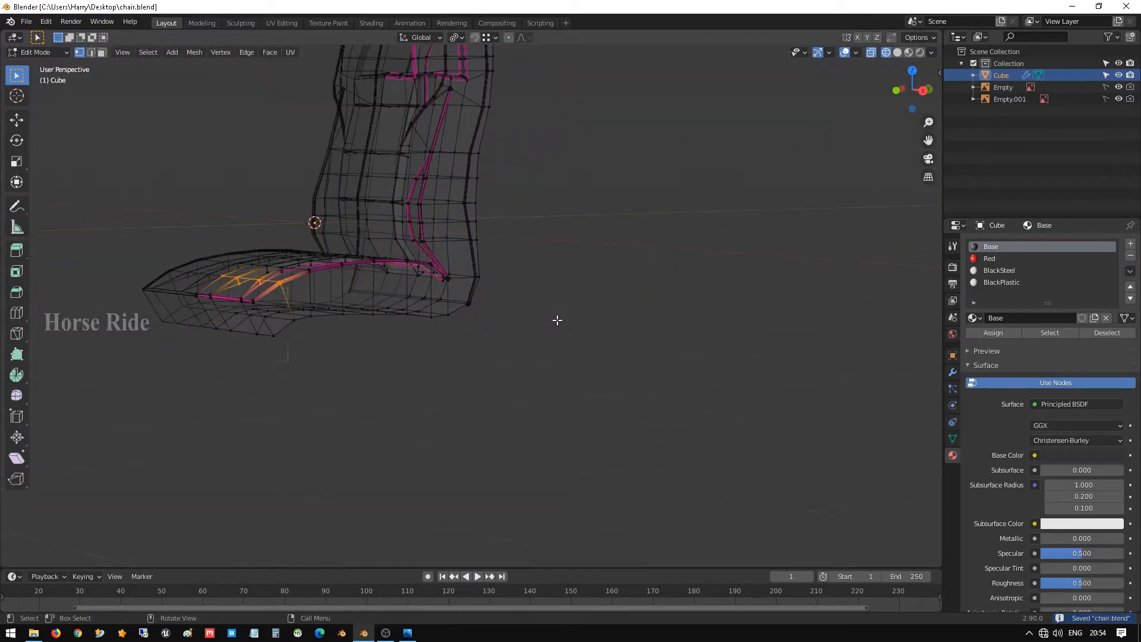
key("Tab")
key("shift+z")
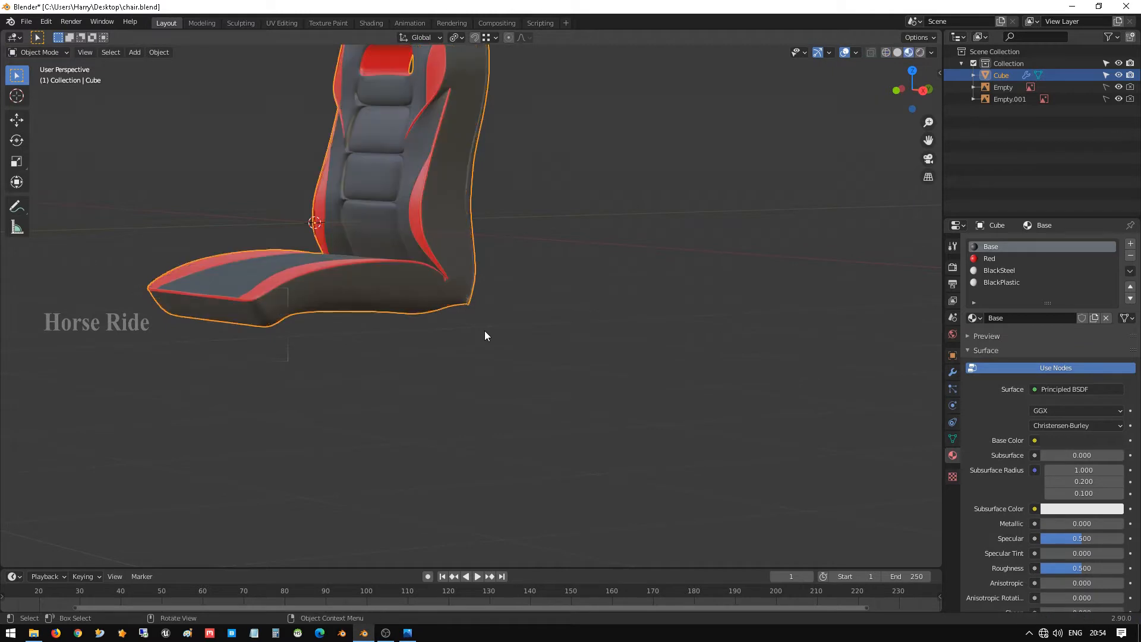
middle_click_drag(413, 316, 412, 314)
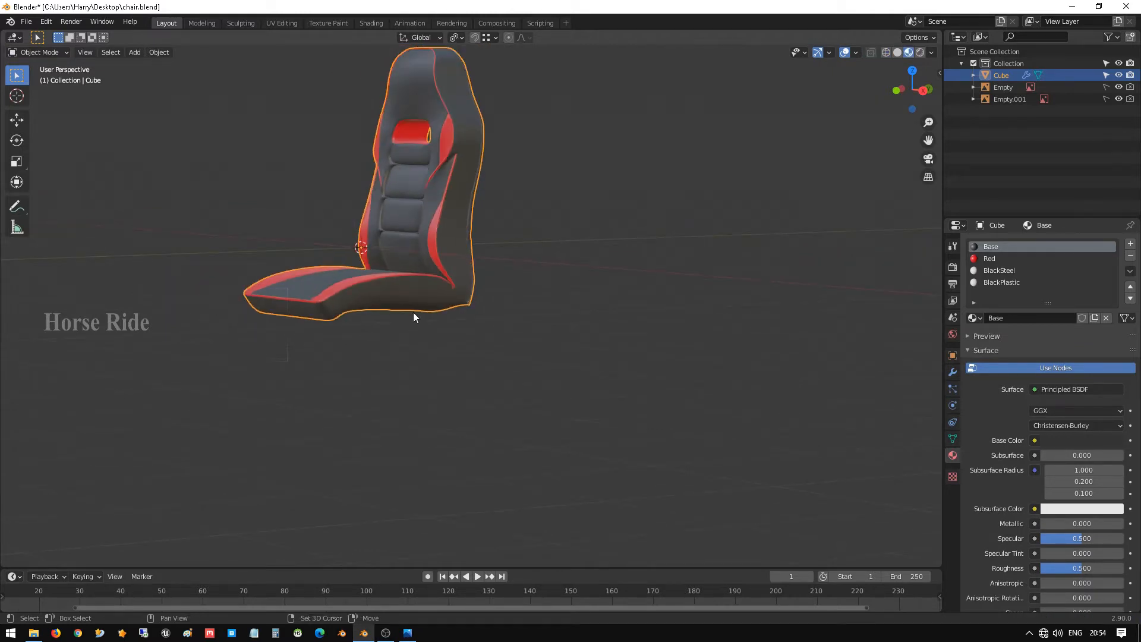
- Back up the seat by duplicating it in place and moving the copy to a new, excluded collection named bkp
key("shift+d")
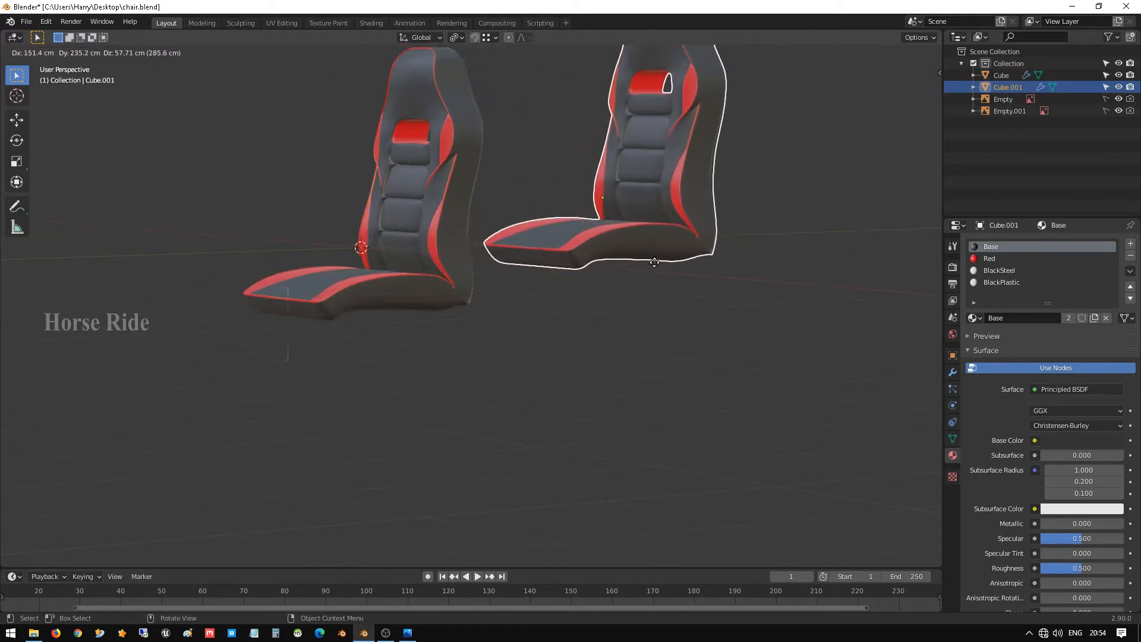
right_click(654, 262)
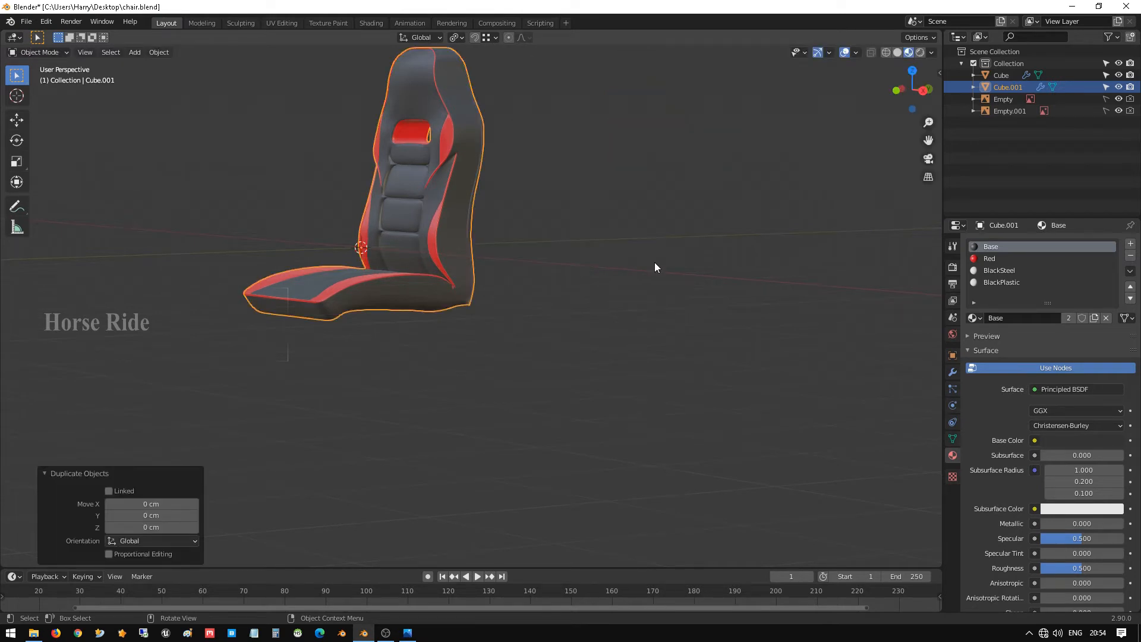
key("m")
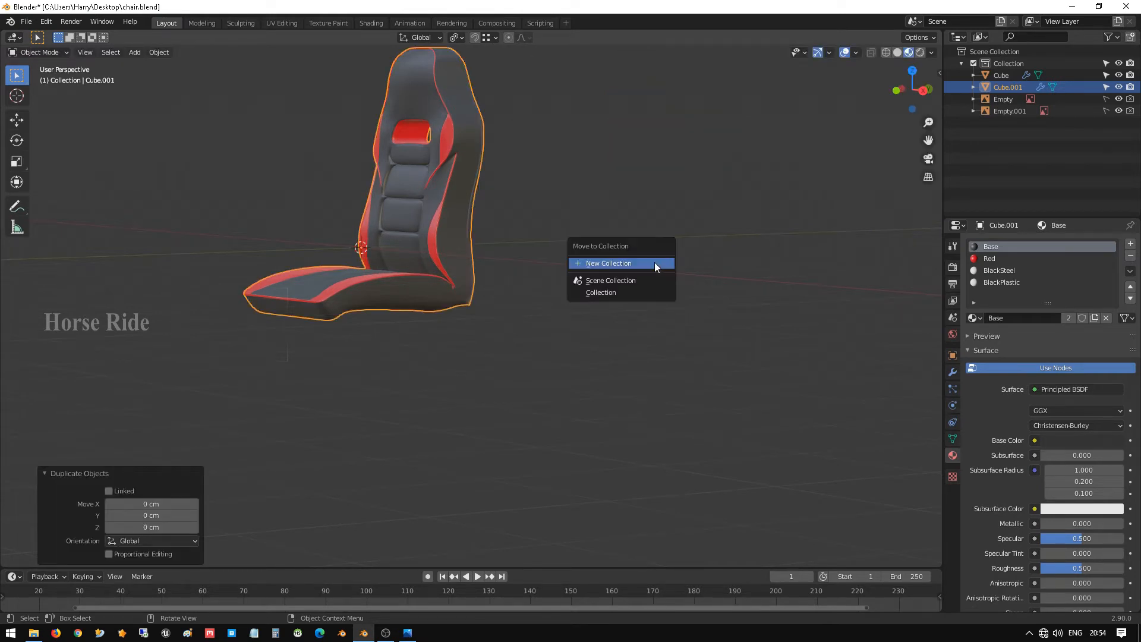
left_click(655, 265)
type("b")
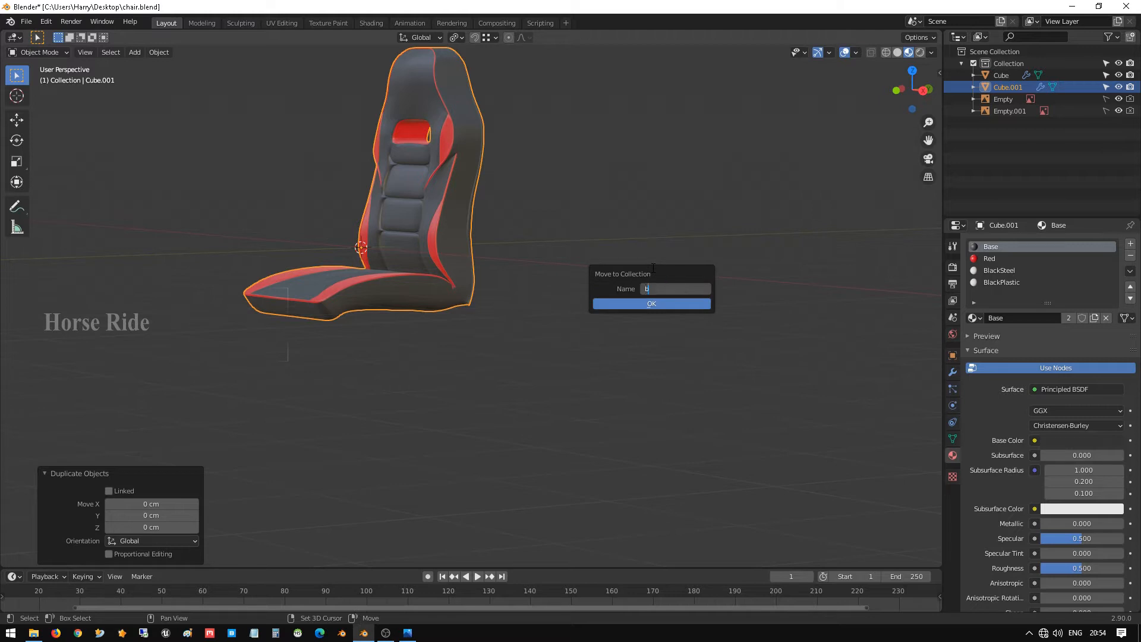
type("kp")
key("Return")
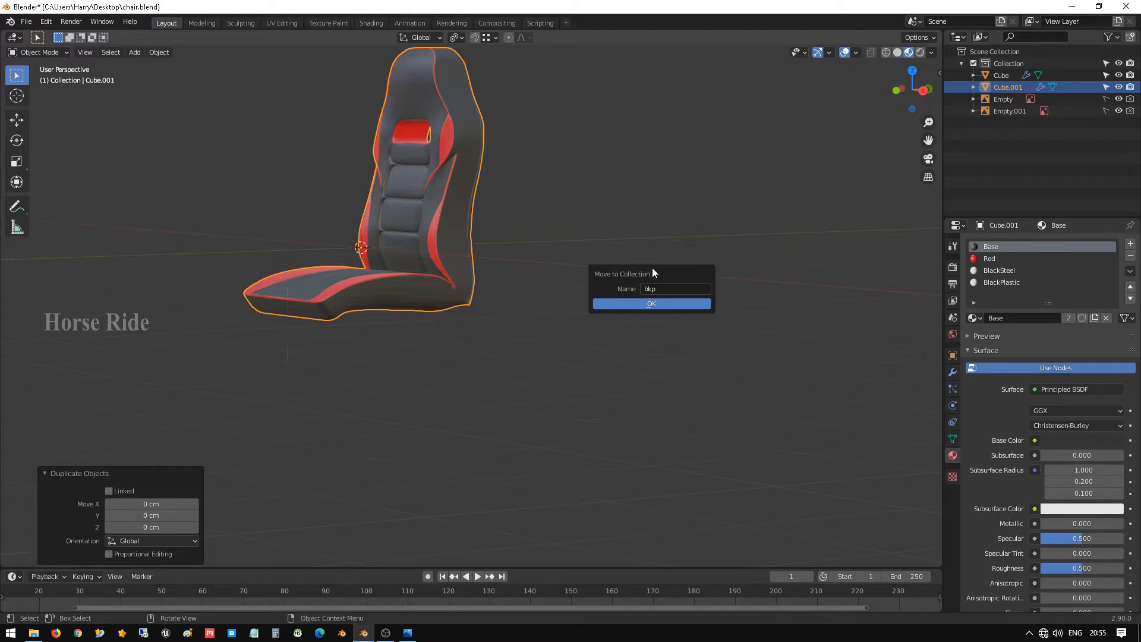
key("Return")
middle_click_drag(543, 227, 669, 263, "shift")
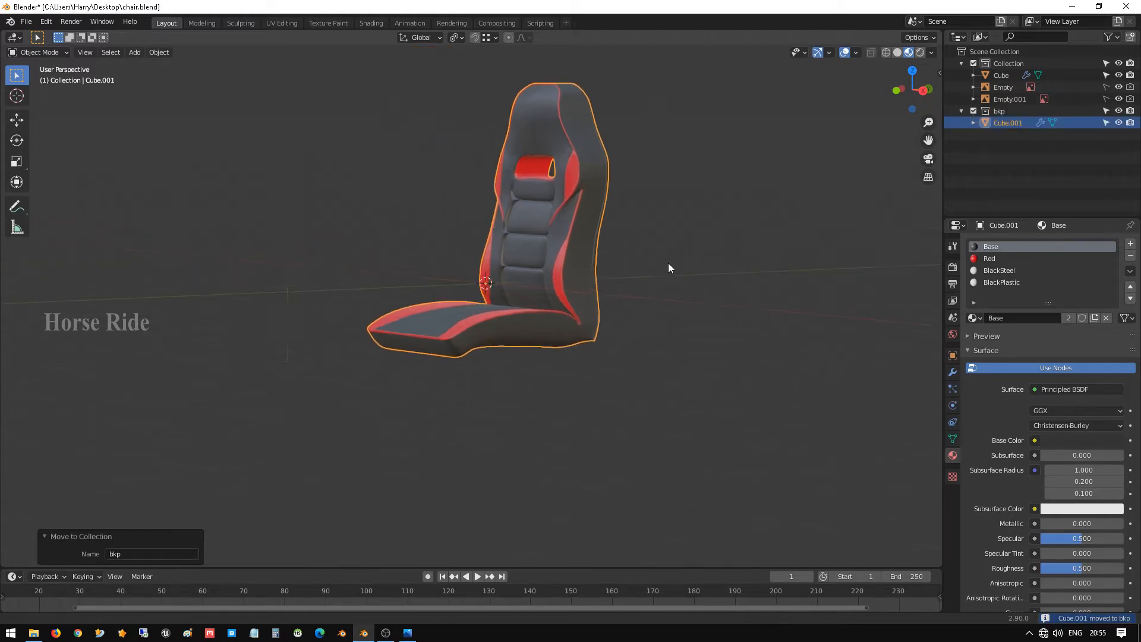
left_click(973, 110)
- Select the vertices at the original seat's lower rear corner in Edit Mode from the right side view
scroll(528, 252, "up", 2)
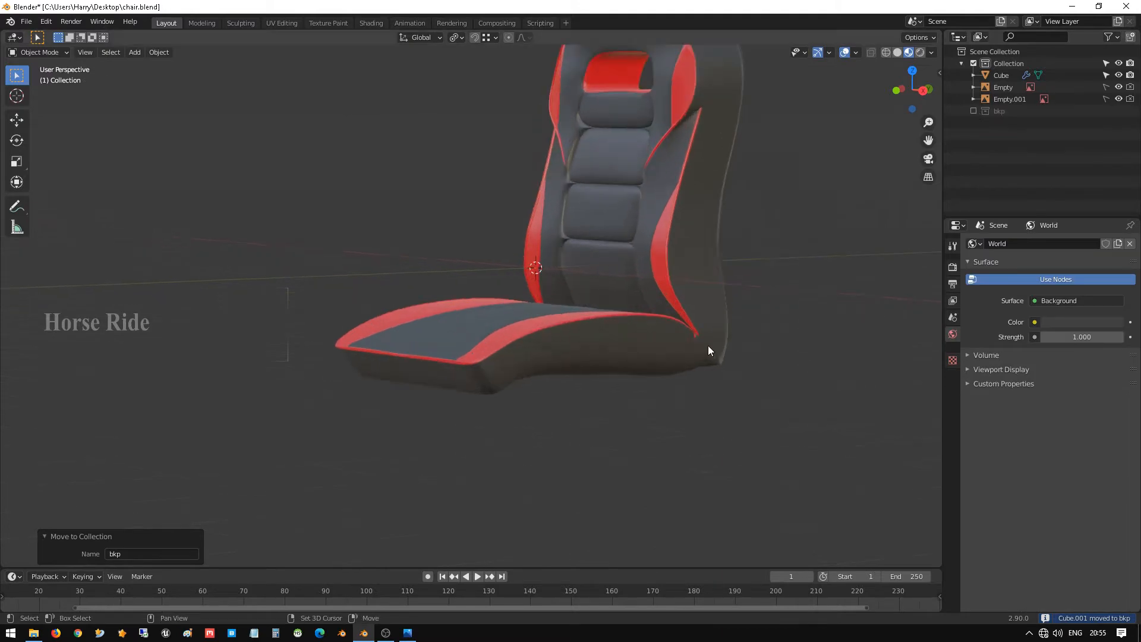
middle_click_drag(708, 351, 600, 288, "shift")
left_click(601, 288)
key("KP_3")
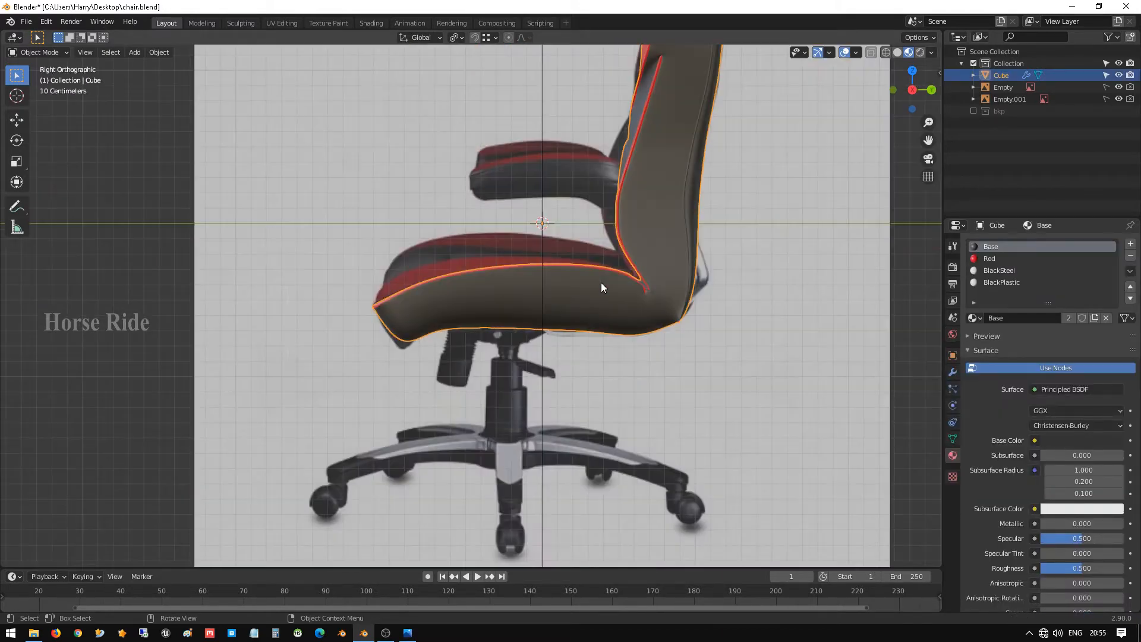
middle_click_drag(632, 301, 536, 252, "shift")
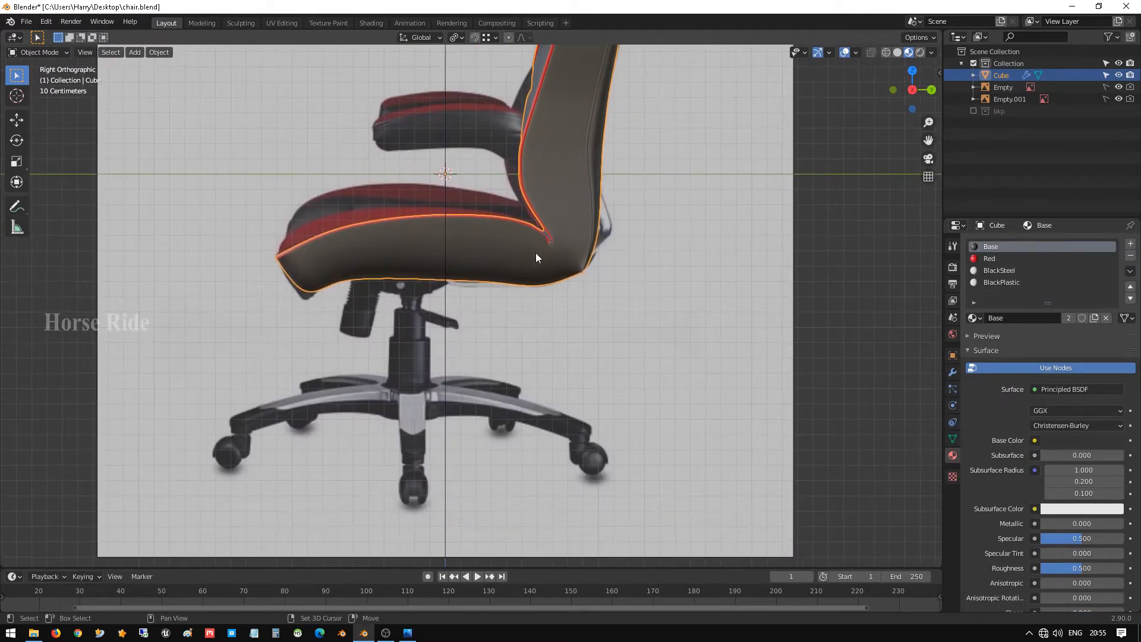
key("Tab")
scroll(559, 256, "up", 4)
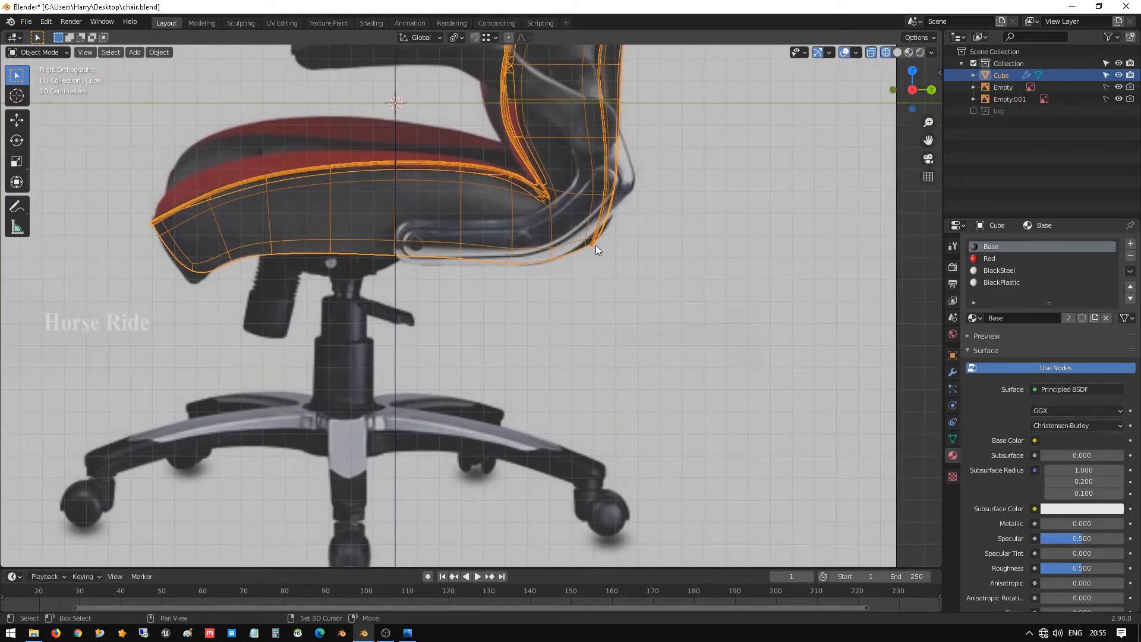
scroll(595, 245, "down", 2)
left_click(556, 261)
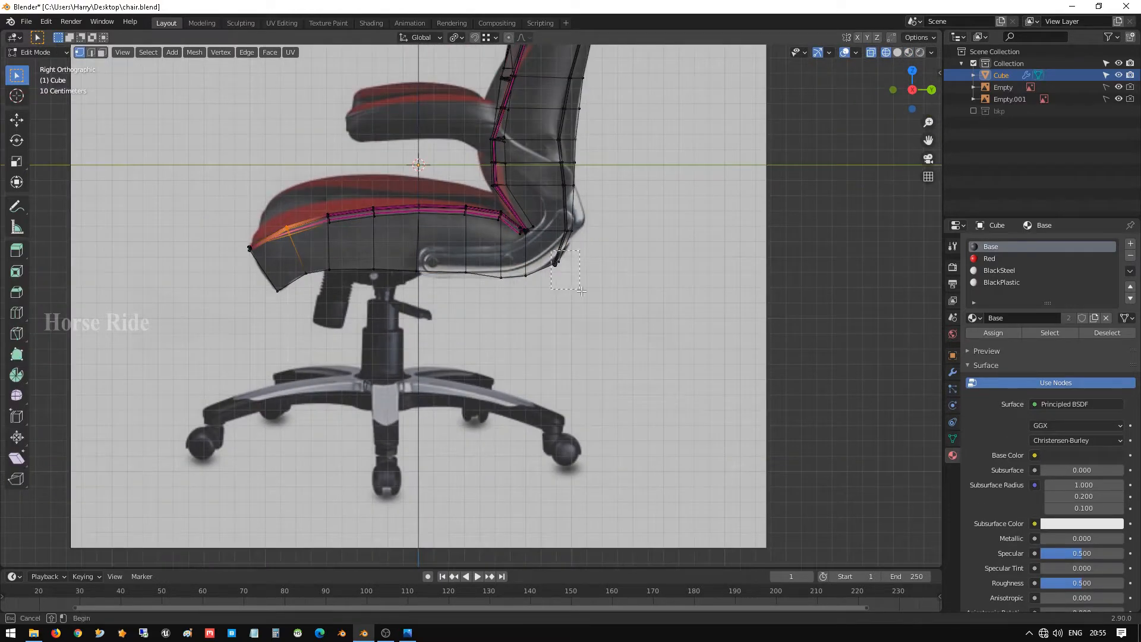
scroll(595, 305, "up", 3)
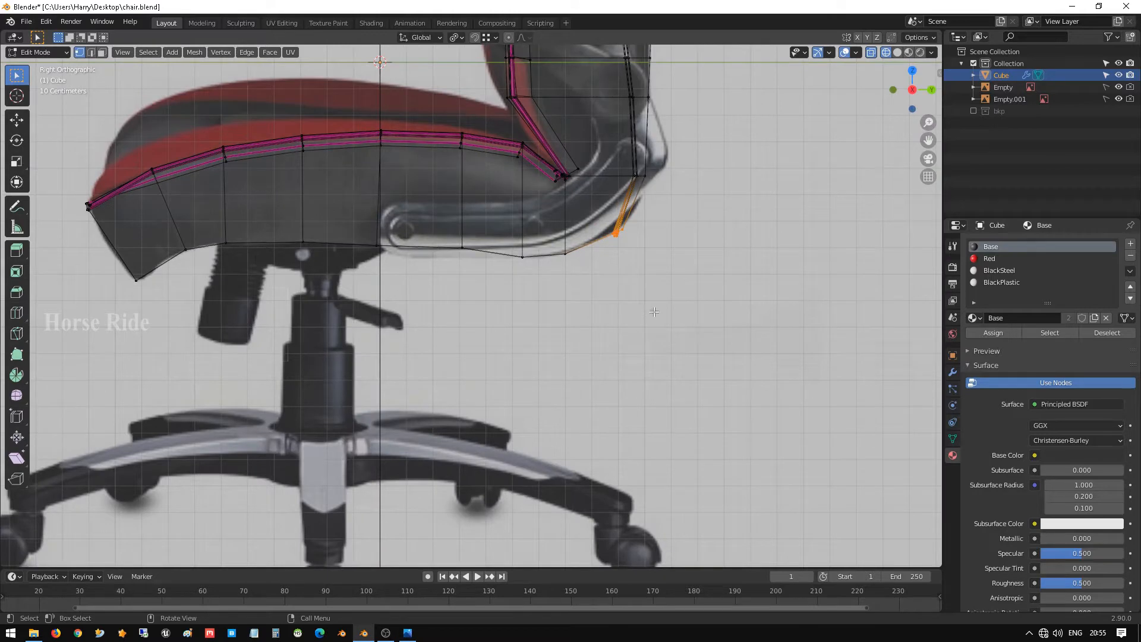
- Compare the seat's lower rear outline with the reference image in Object Mode, using wireframe and shaded display
key("Tab")
scroll(658, 309, "down", 1)
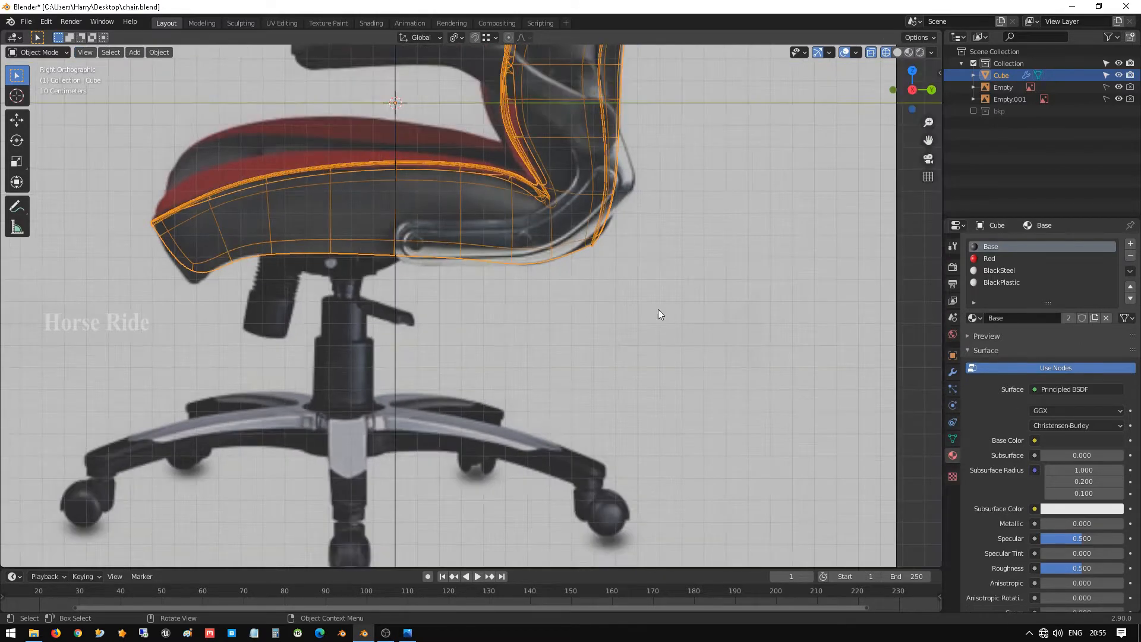
key("shift+z")
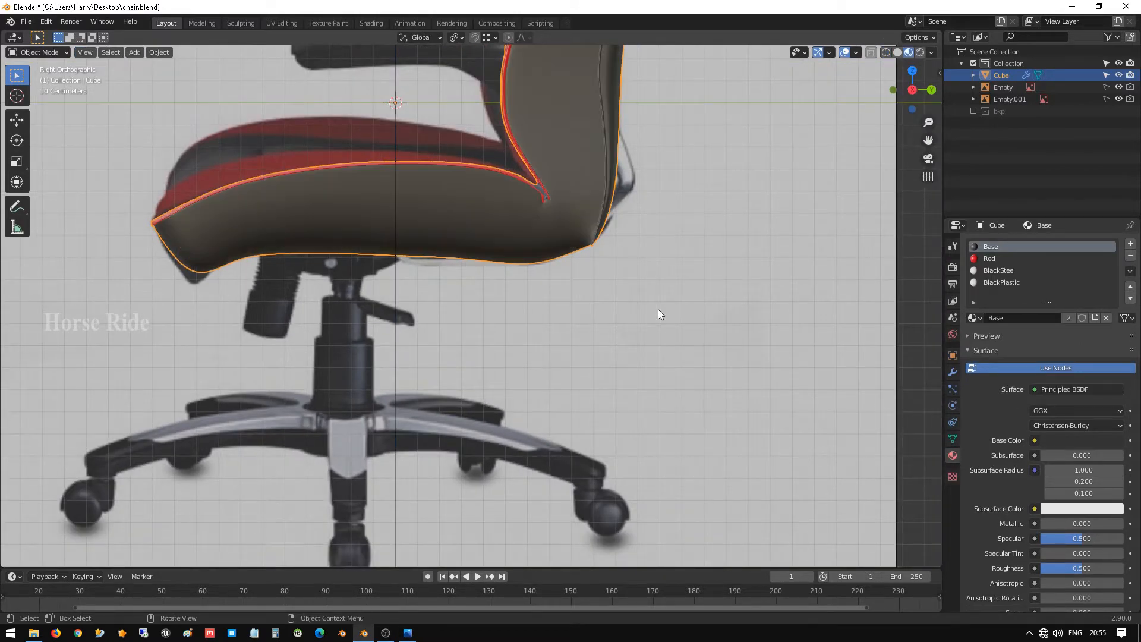
key("shift+z")
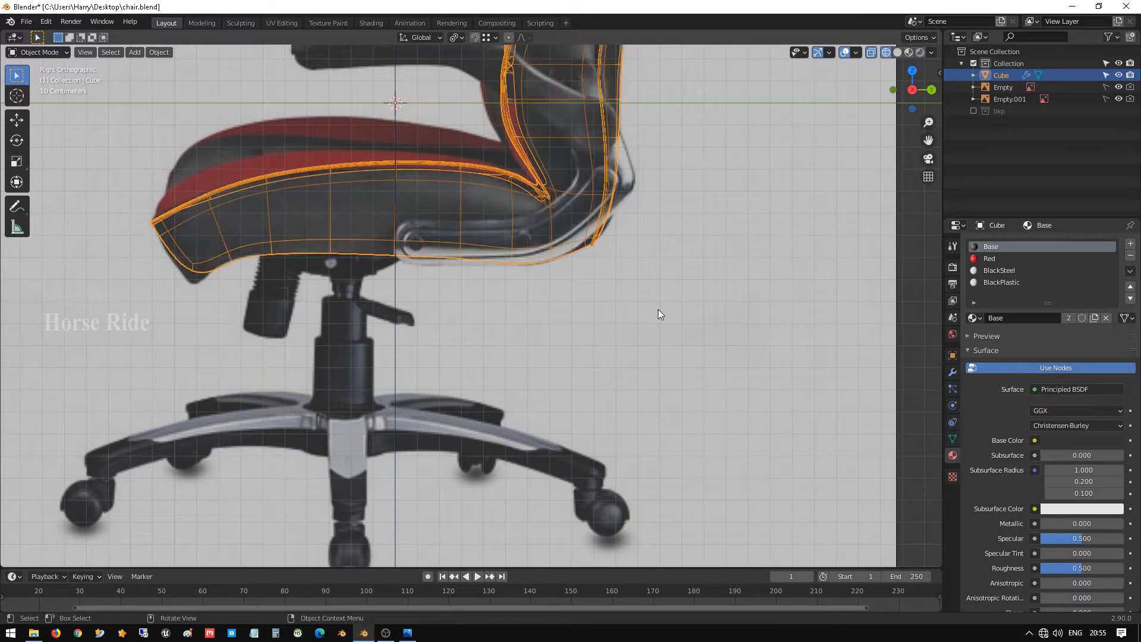
key("shift+z")
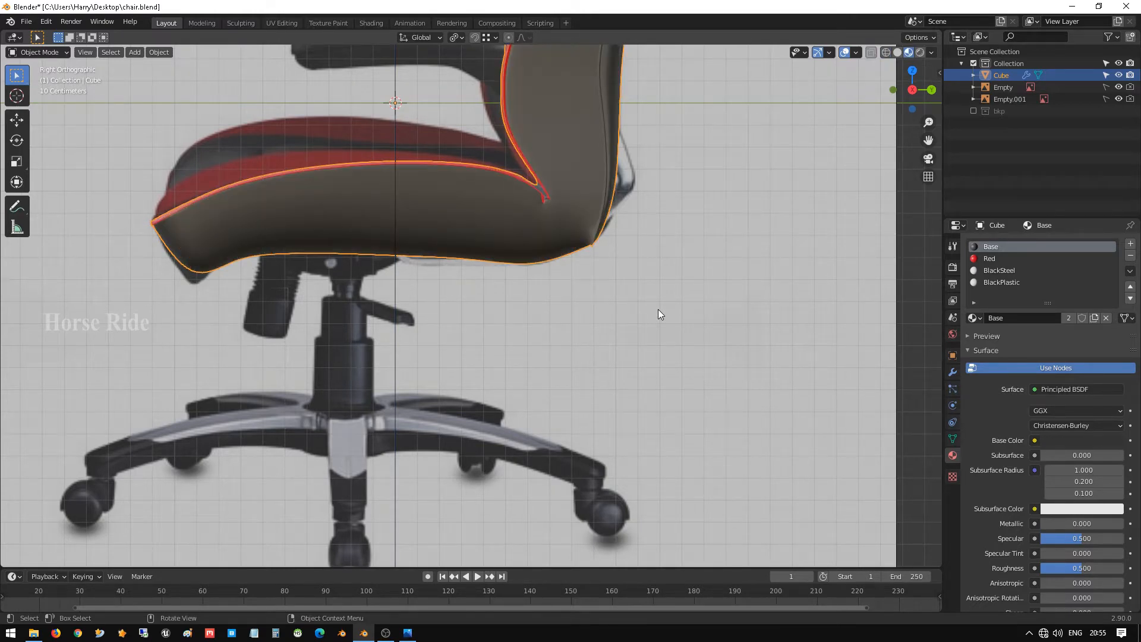
- Examine the seat's lower rear outline against the side reference image in wireframe, in both Object and Edit Mode
key("shift+z")
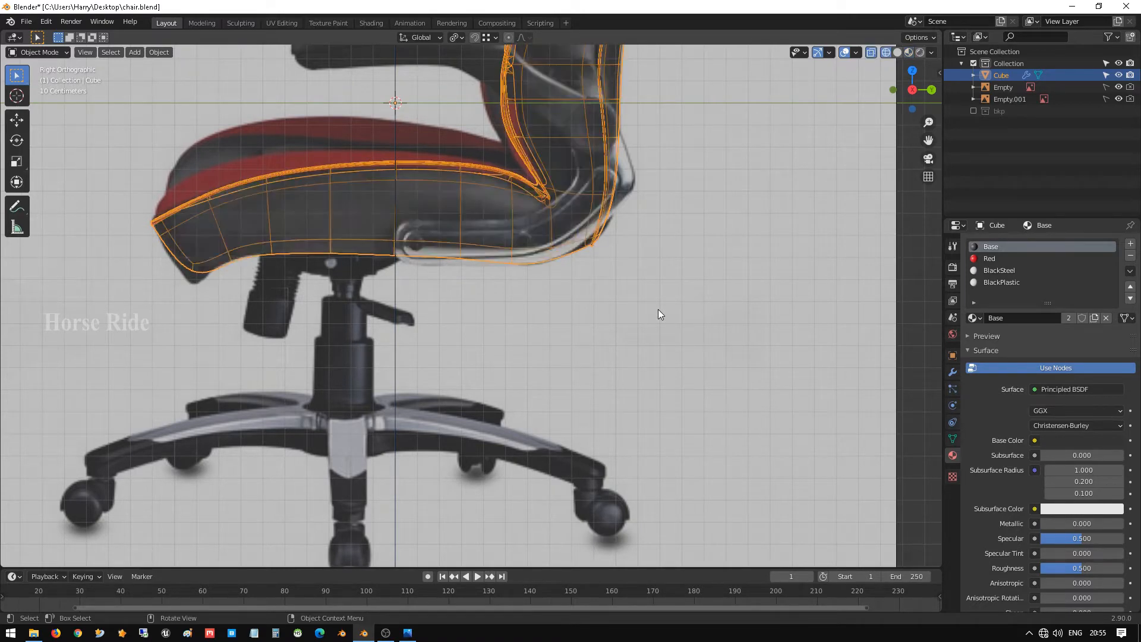
middle_click_drag(635, 244, 576, 276, "shift")
key("Tab")
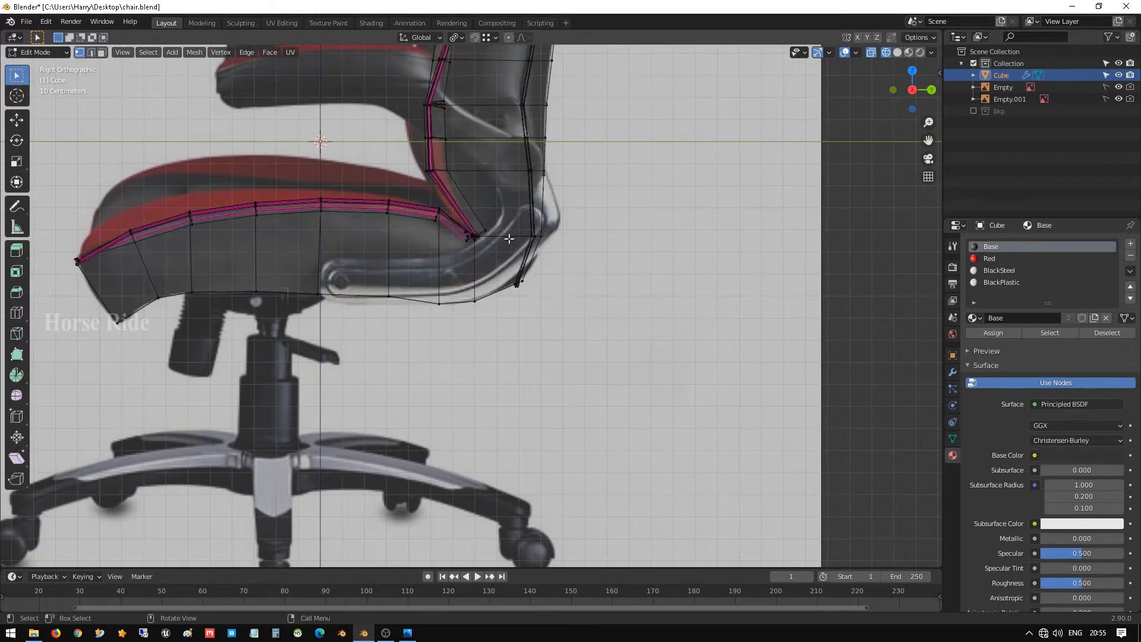
scroll(509, 238, "up", 2)
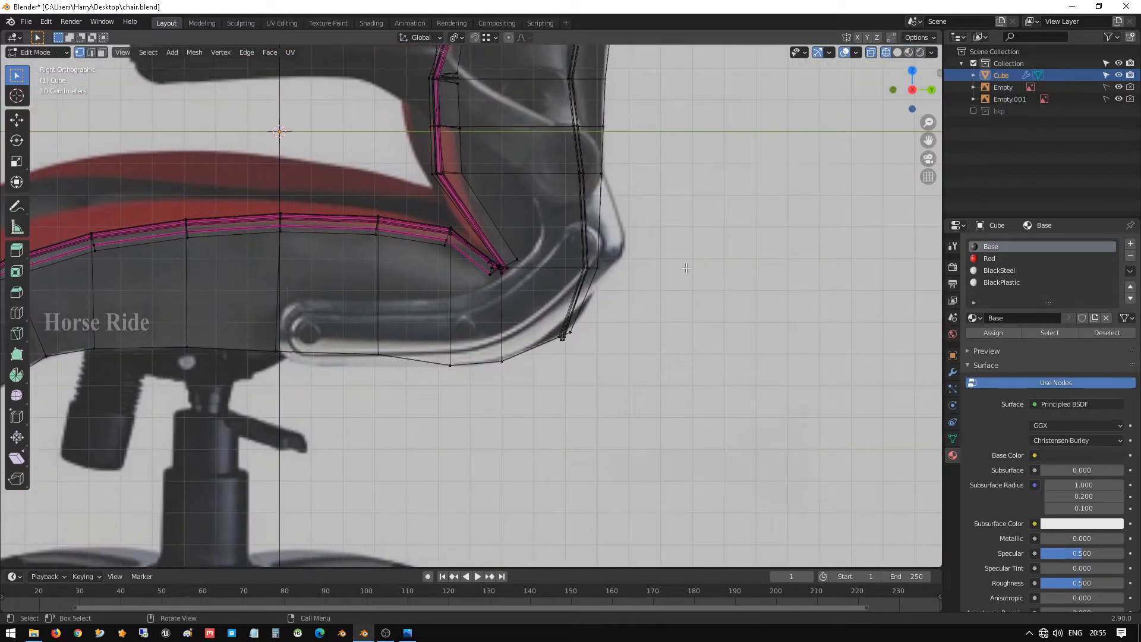
scroll(686, 268, "down", 3)
key("Tab")
scroll(653, 262, "up", 1)
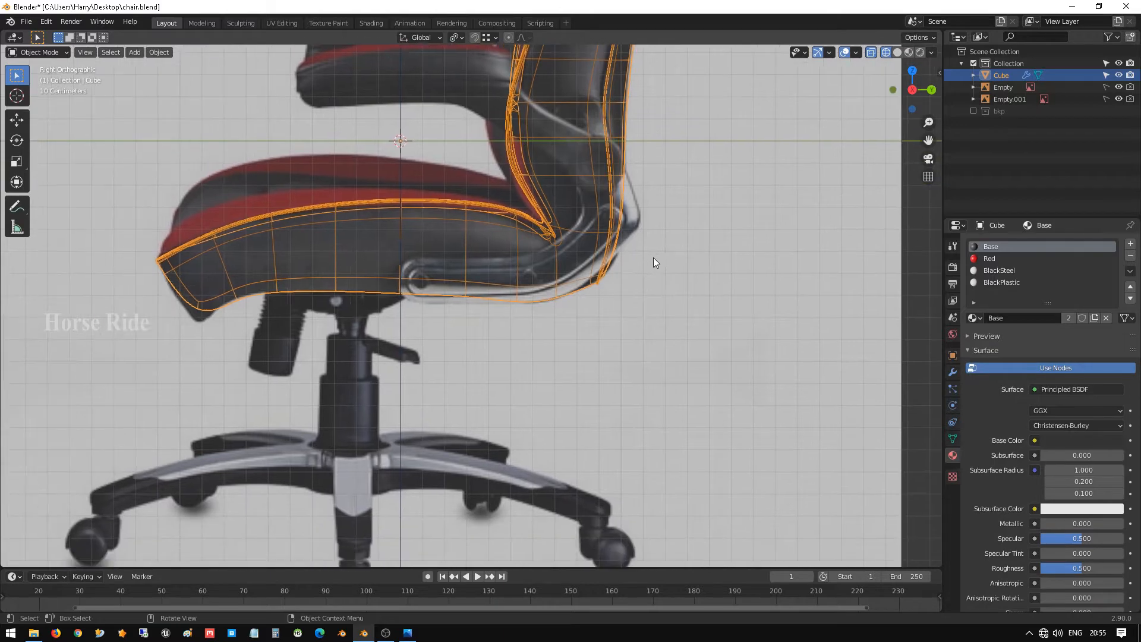
left_click(653, 258)
scroll(654, 258, "down", 1)
key("Tab")
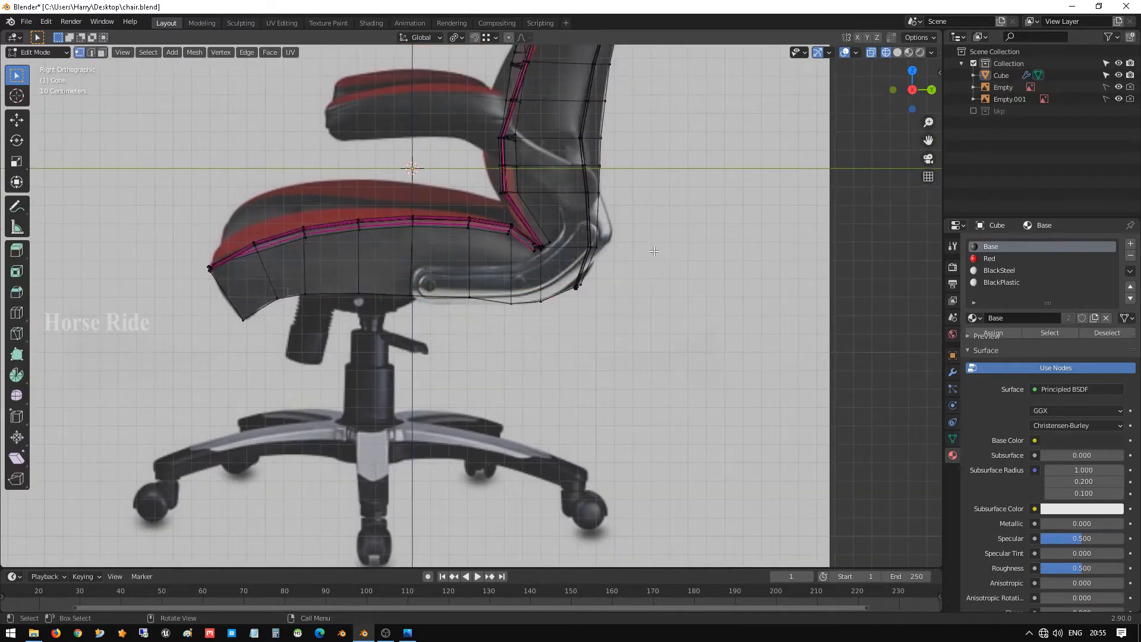
scroll(630, 259, "down", 3)
key("Tab")
- Inspect the shaded seat's lower rear corner from perspective angles and save the chair file
mouse_move(627, 254)
middle_mouse_down()
mouse_move(629, 265)
mouse_move(583, 248)
mouse_move(645, 263)
middle_mouse_up()
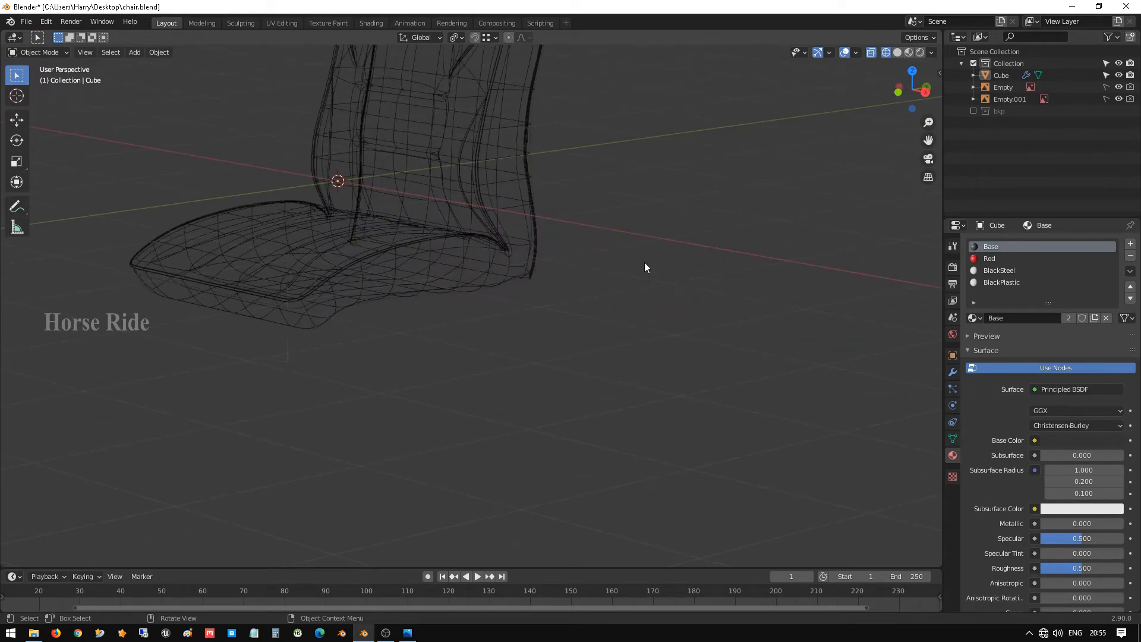
key("shift+z")
scroll(644, 265, "down", 2)
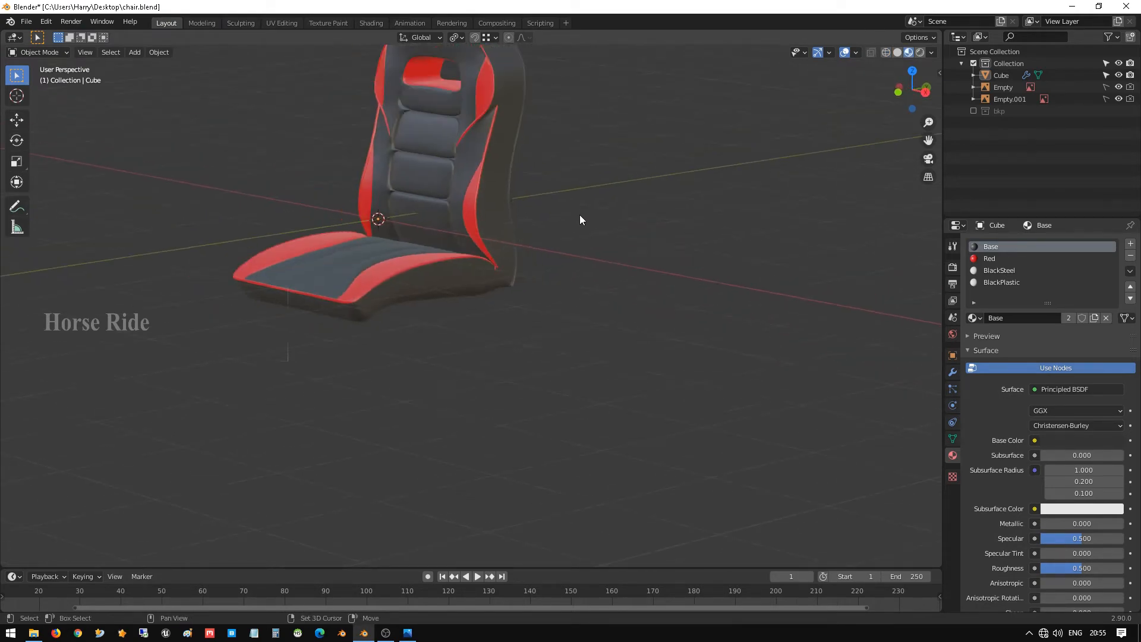
mouse_move(579, 215)
middle_mouse_down("shift")
mouse_move(513, 262)
mouse_move(621, 320)
middle_mouse_up("shift")
scroll(473, 325, "up", 4)
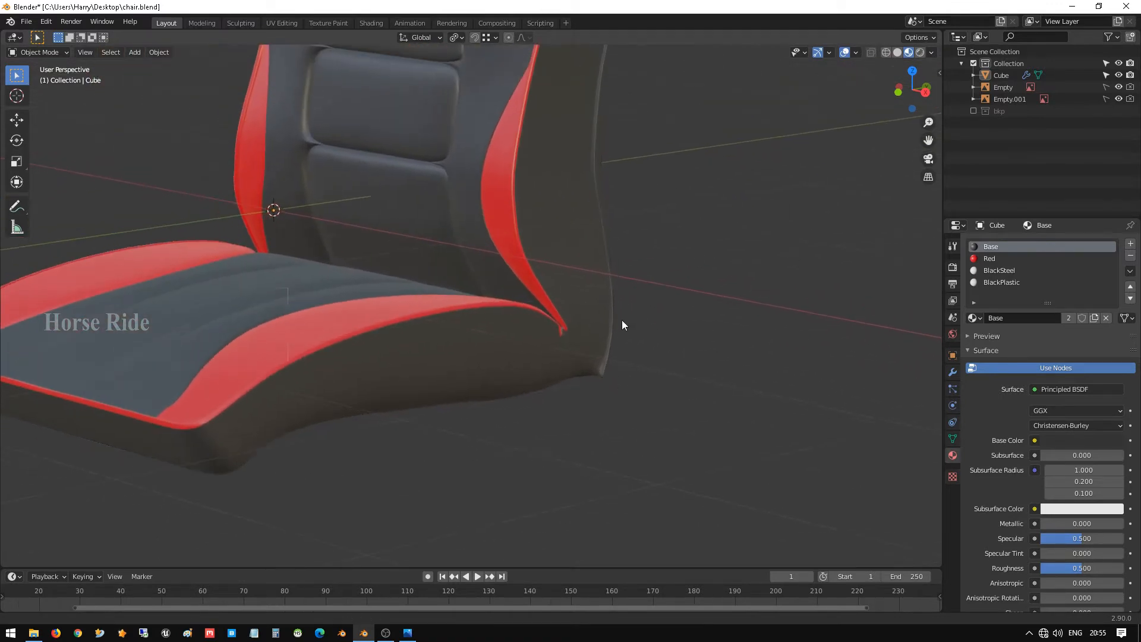
left_click(557, 289)
scroll(557, 288, "down", 2)
key("Tab")
key("Tab")
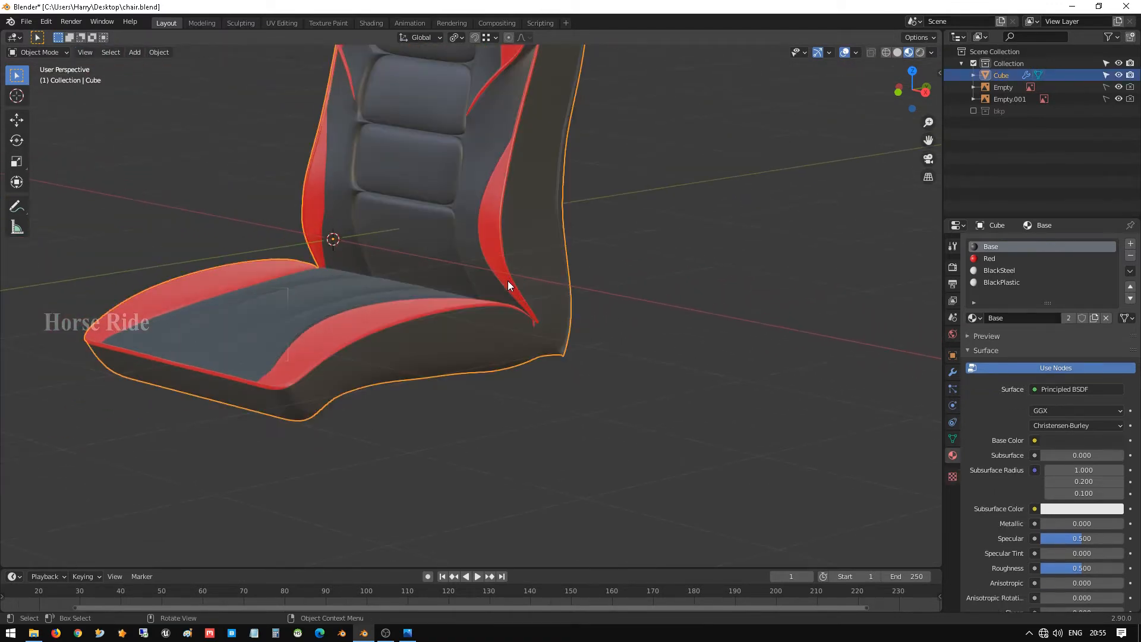
middle_click_drag(508, 281, 604, 344)
key("ctrl+s")
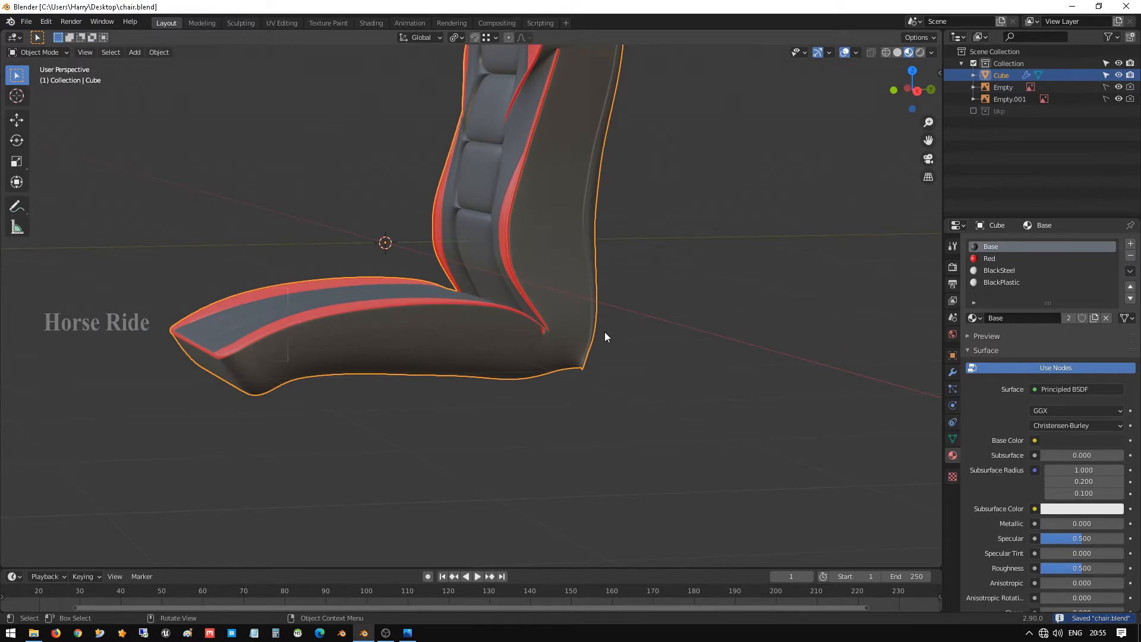
- Show the seat in wireframe from the right side, place the 3D cursor on the metal bracket's bend, and deselect the seat
key("KP_3")
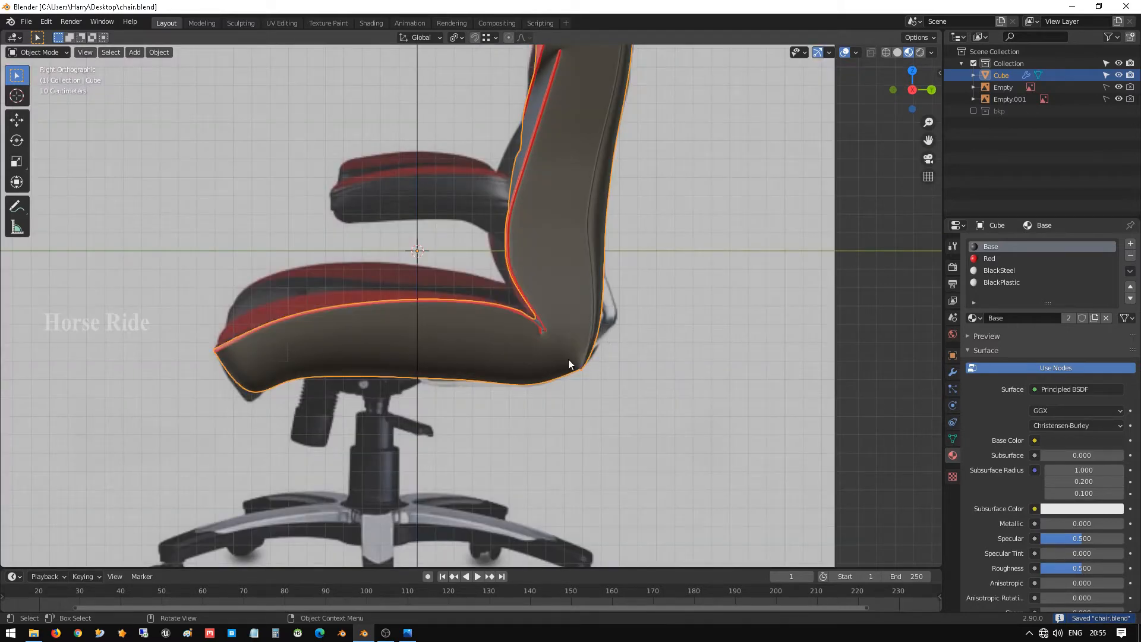
key("alt+z")
scroll(568, 359, "up", 1)
middle_click_drag(568, 359, 465, 298, "shift")
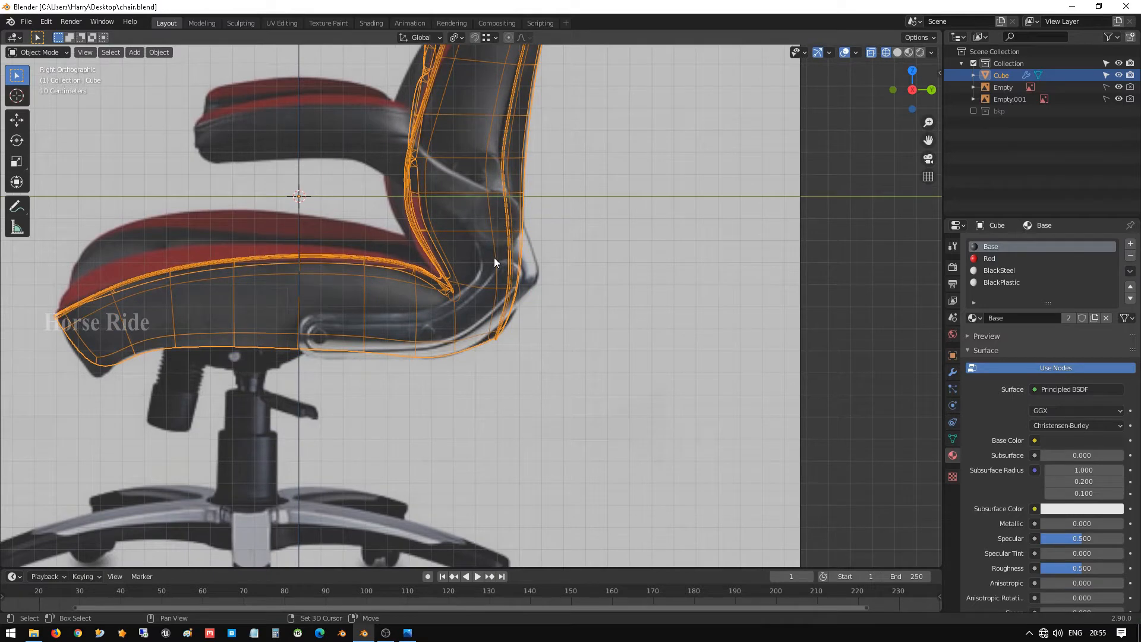
right_click(485, 307, "shift")
scroll(483, 275, "up", 1)
middle_click_drag(482, 275, 412, 240, "shift")
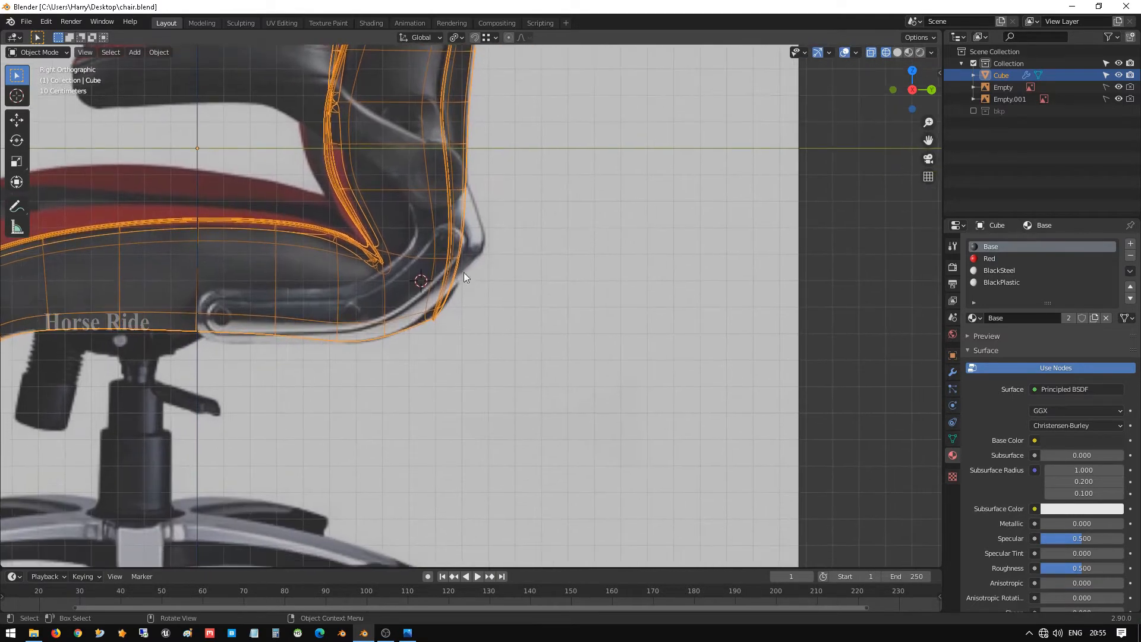
left_click(606, 312)
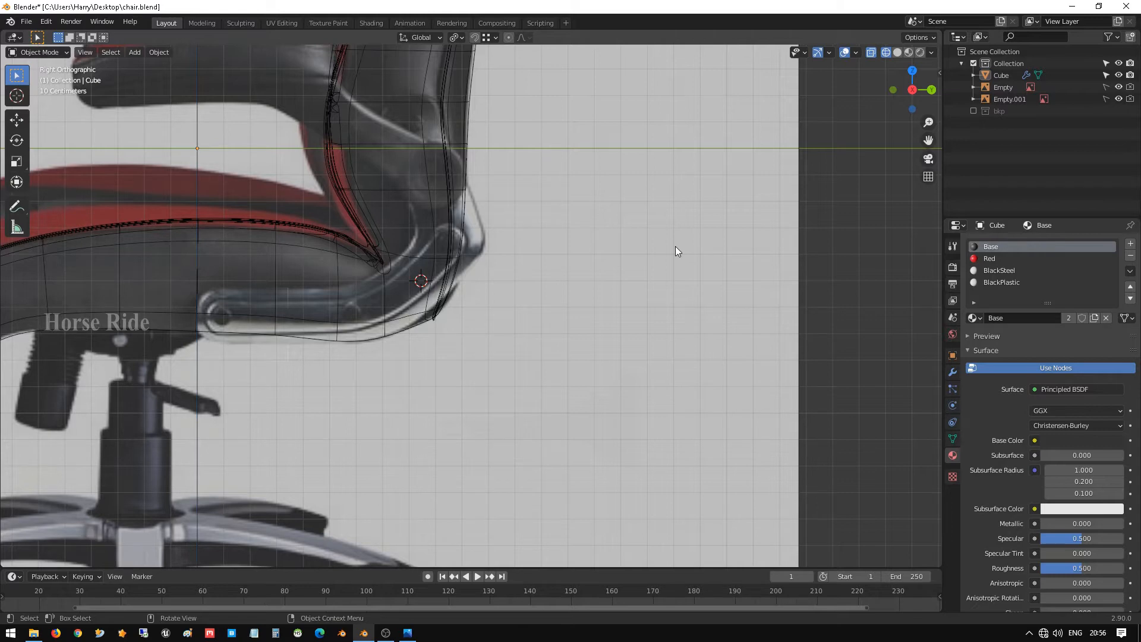
- Start the Shortcut VUr on-screen key display with its default settings
key("n")
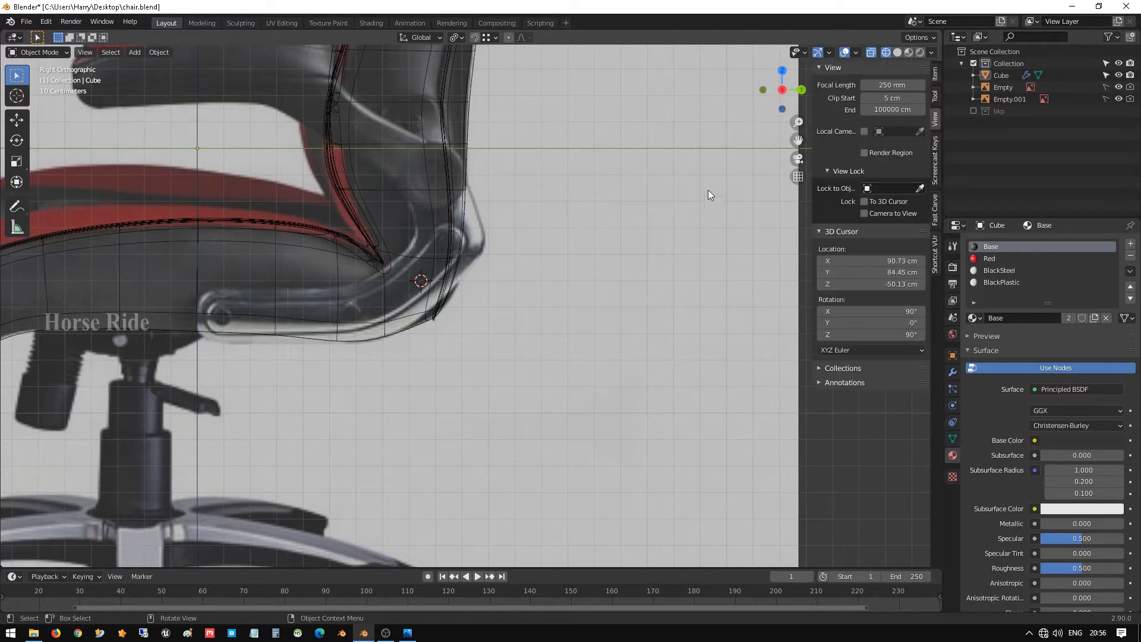
left_click(935, 156)
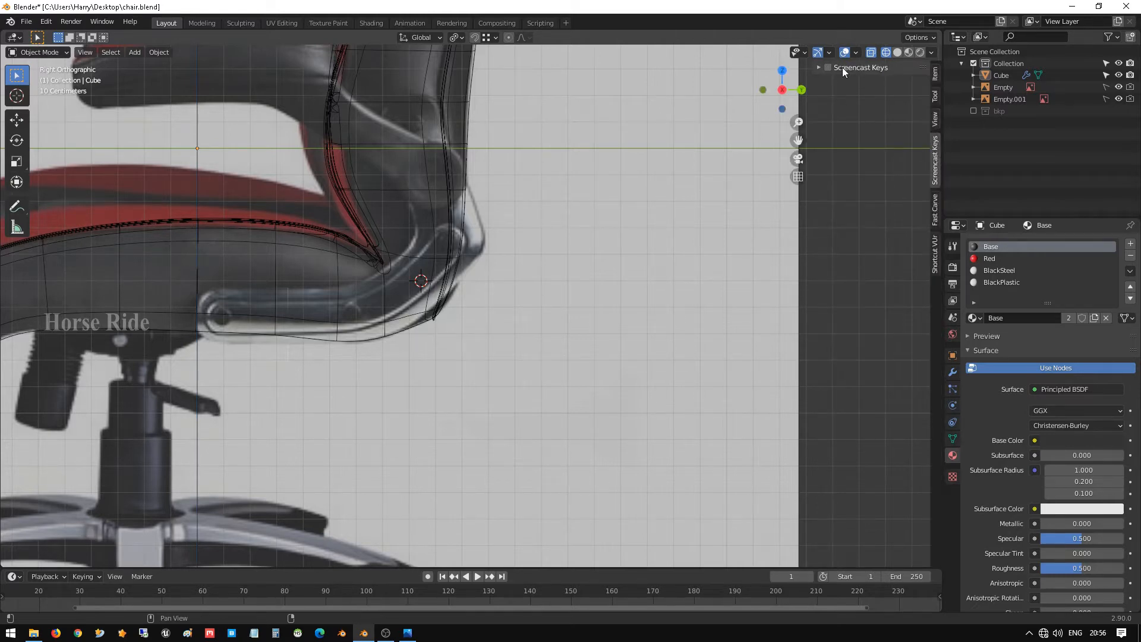
left_click(935, 214)
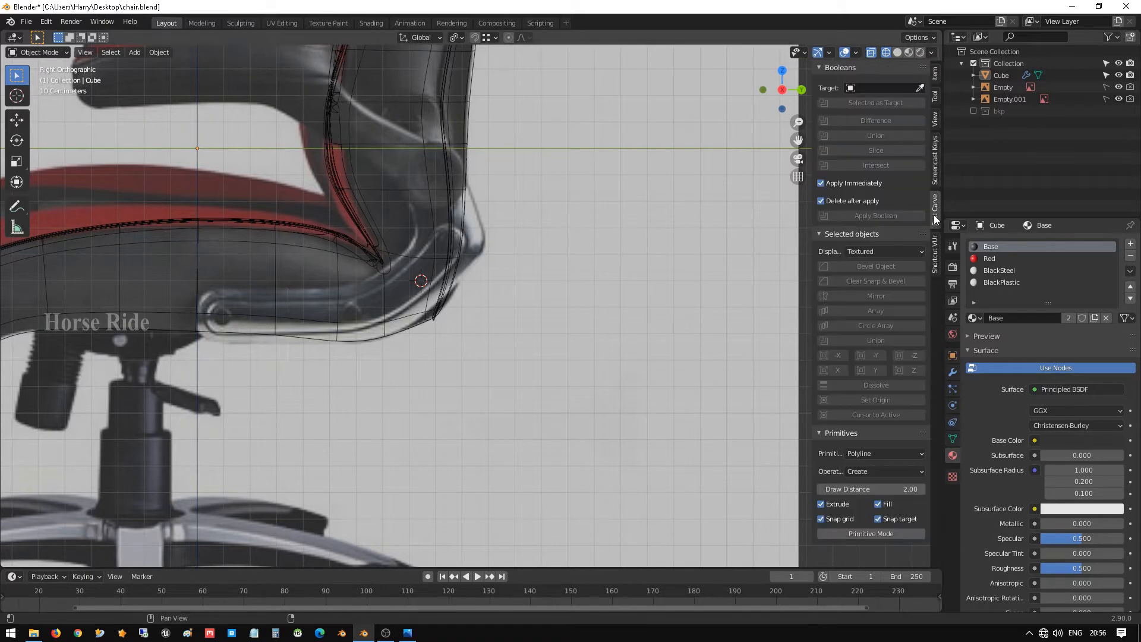
left_click(934, 254)
left_click(873, 85)
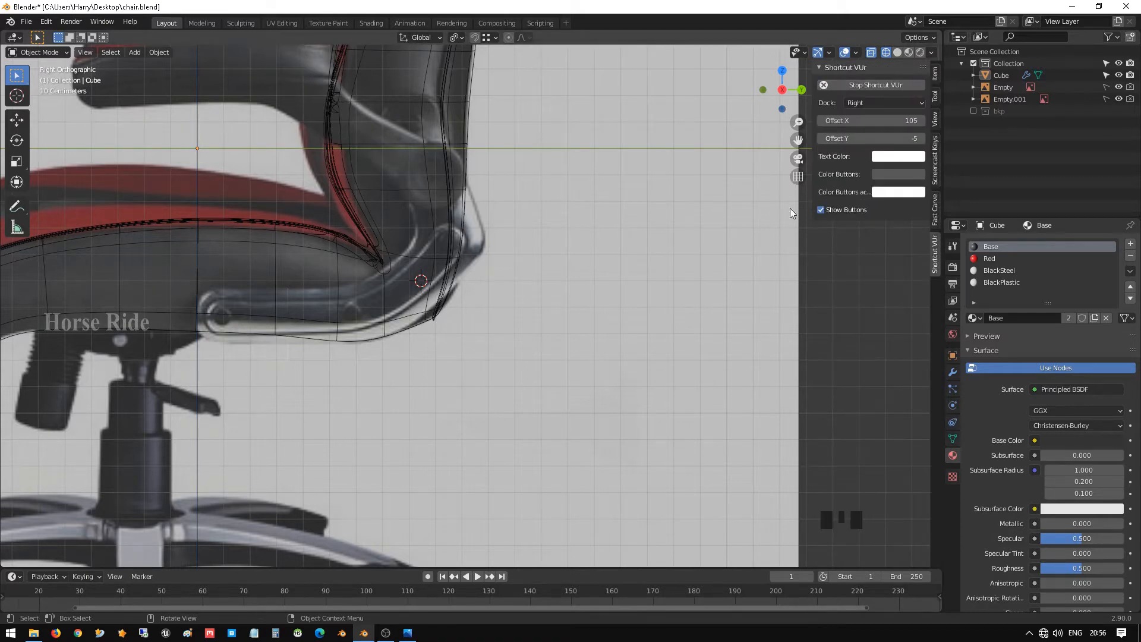
key("n")
- Add a loop cut along the seat's side in Edit Mode and slide it close to the bottom edge
scroll(588, 252, "down", 2)
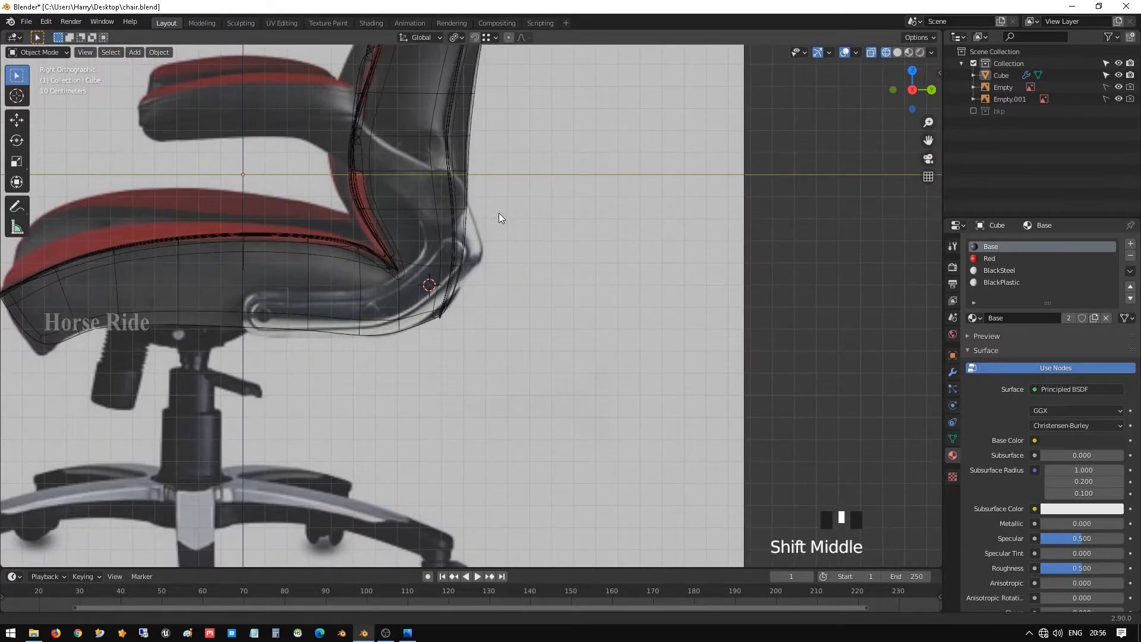
middle_click_drag(498, 213, 646, 201, "shift")
scroll(635, 252, "up", 1)
middle_click_drag(636, 251, 608, 243, "shift")
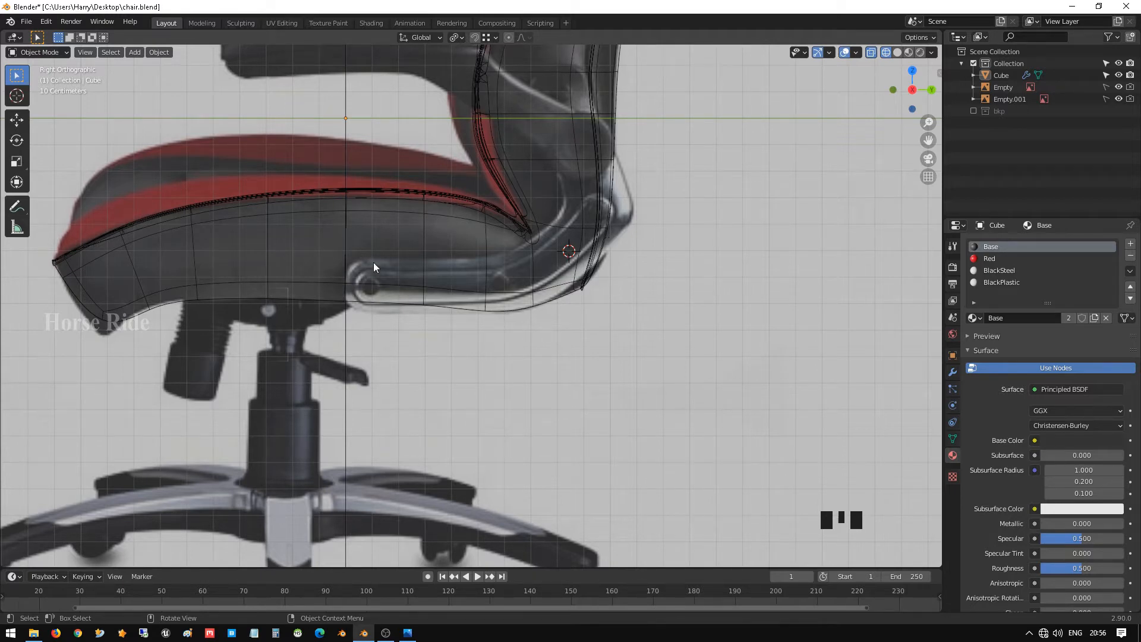
key("Tab")
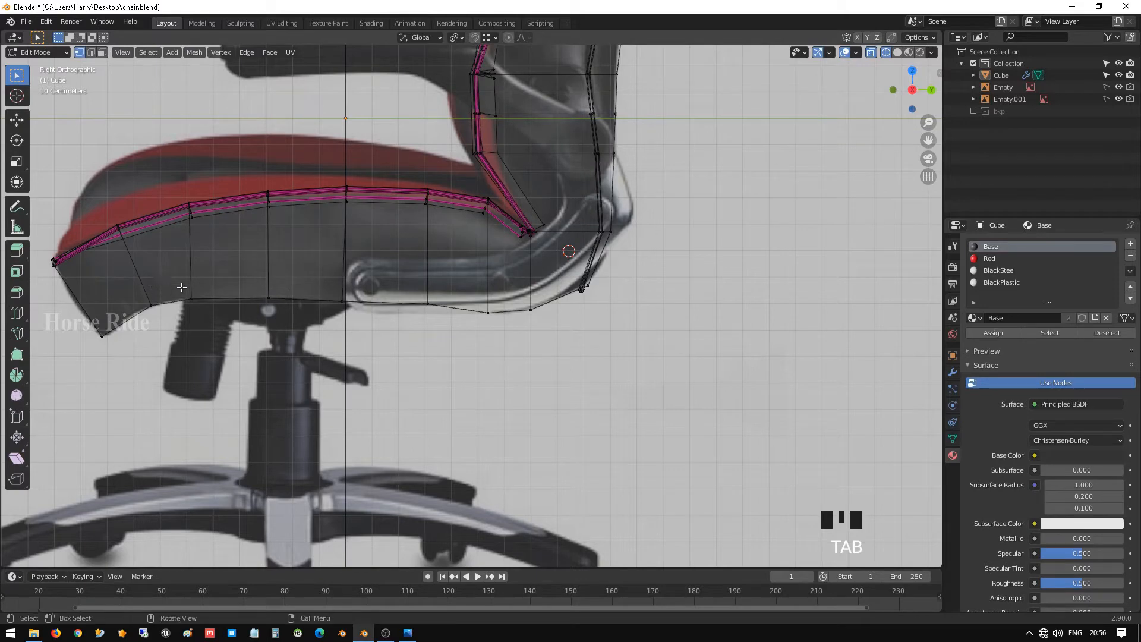
key("ctrl+r")
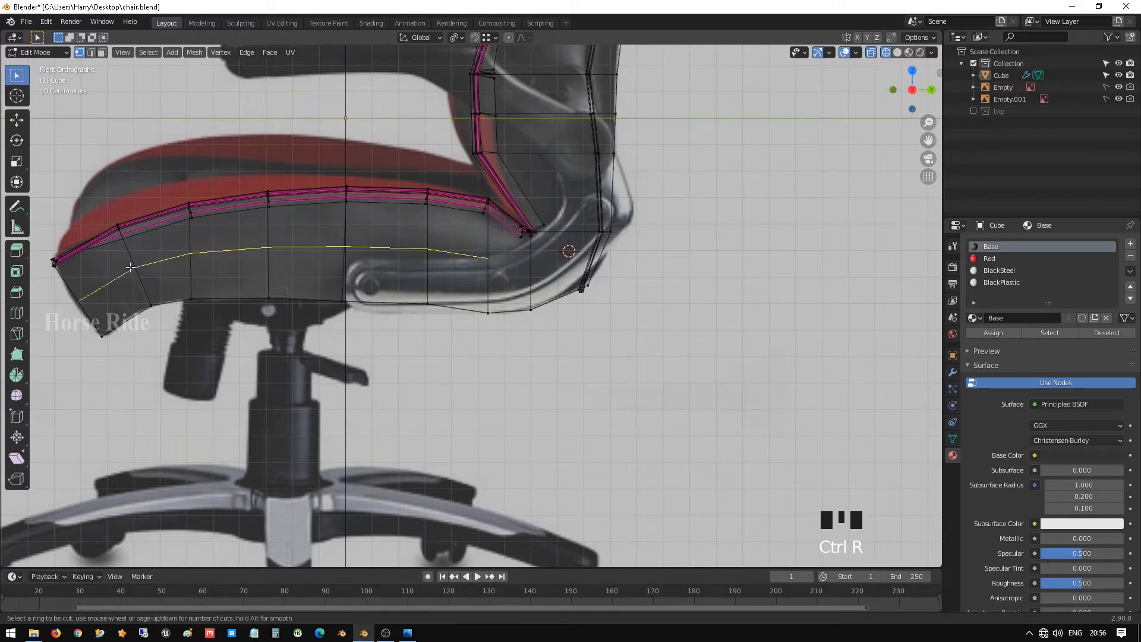
left_click(137, 279)
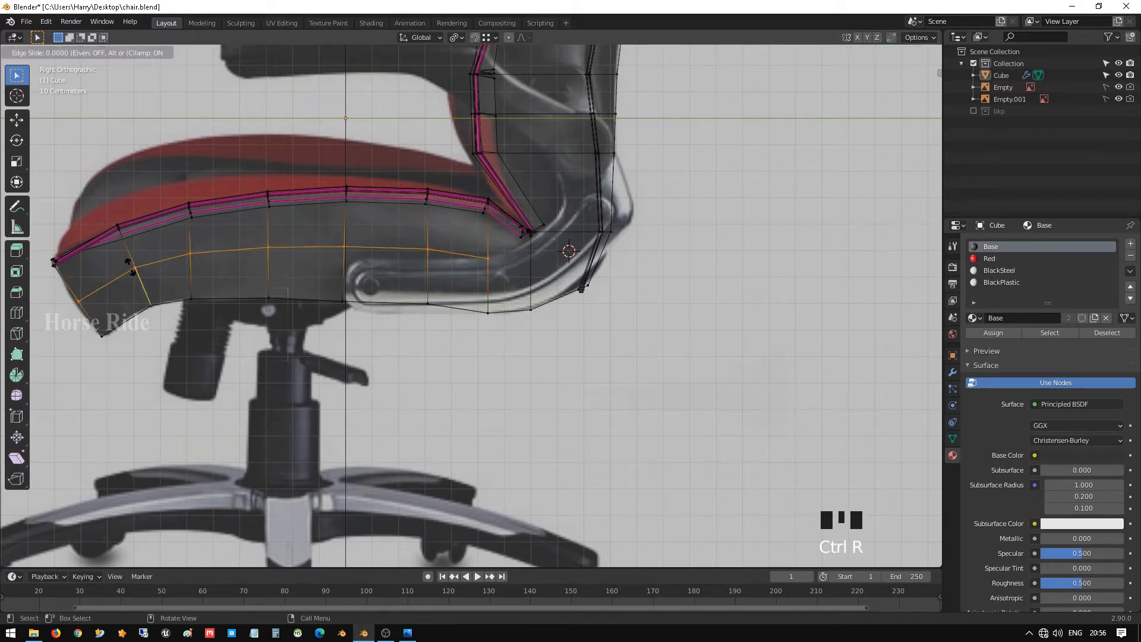
left_click(141, 299)
key("Tab")
- Examine the seat's bottom edge against the reference image, comparing wireframe and shaded display in Object and Edit Mode
scroll(142, 302, "down", 1)
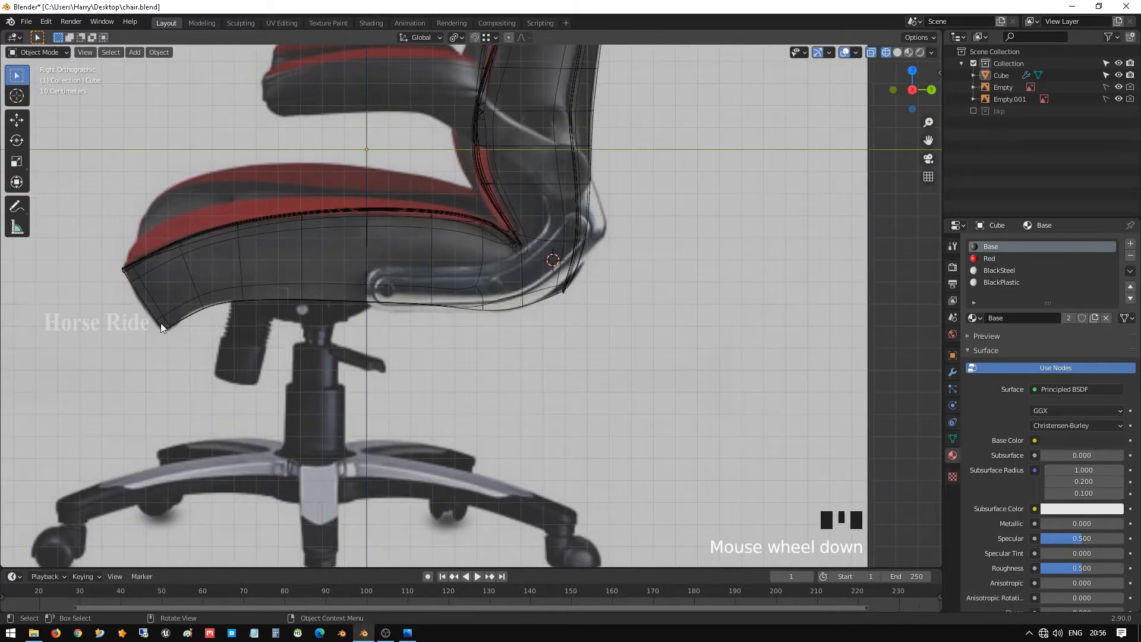
middle_click_drag(524, 297, 476, 272, "shift")
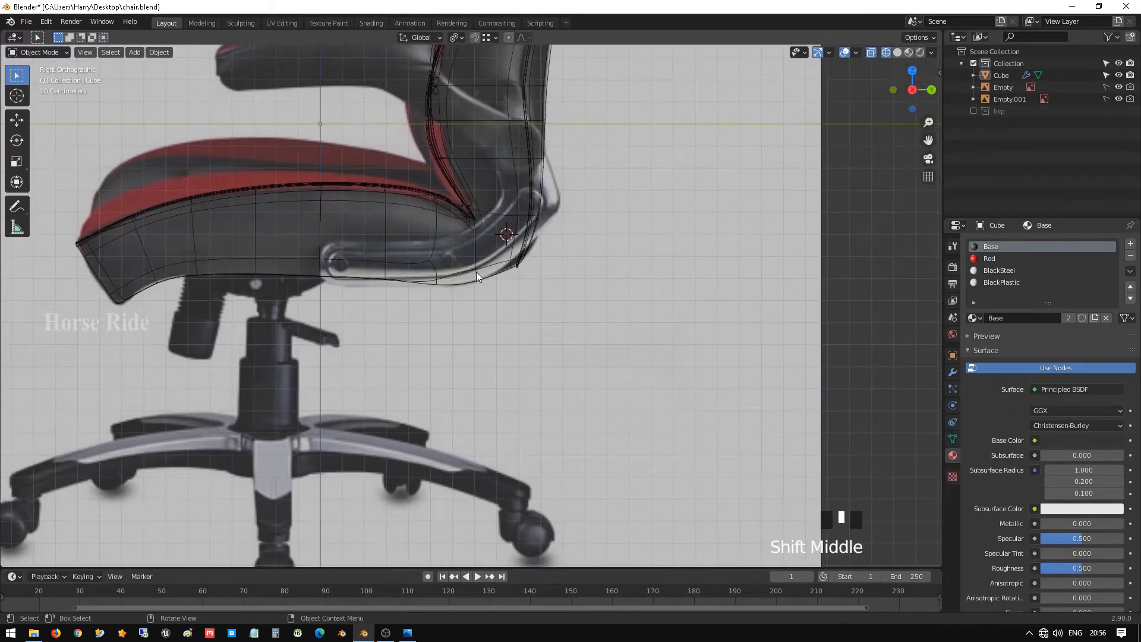
key("Tab")
scroll(476, 272, "up", 2)
scroll(477, 273, "up", 1)
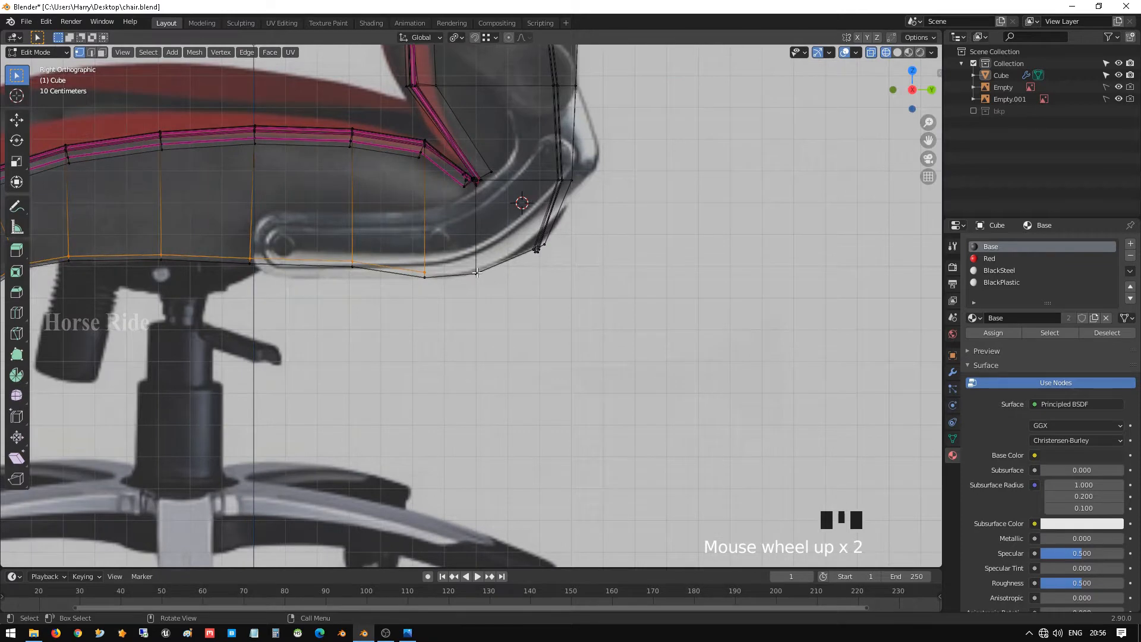
key("Tab")
key("shift+z")
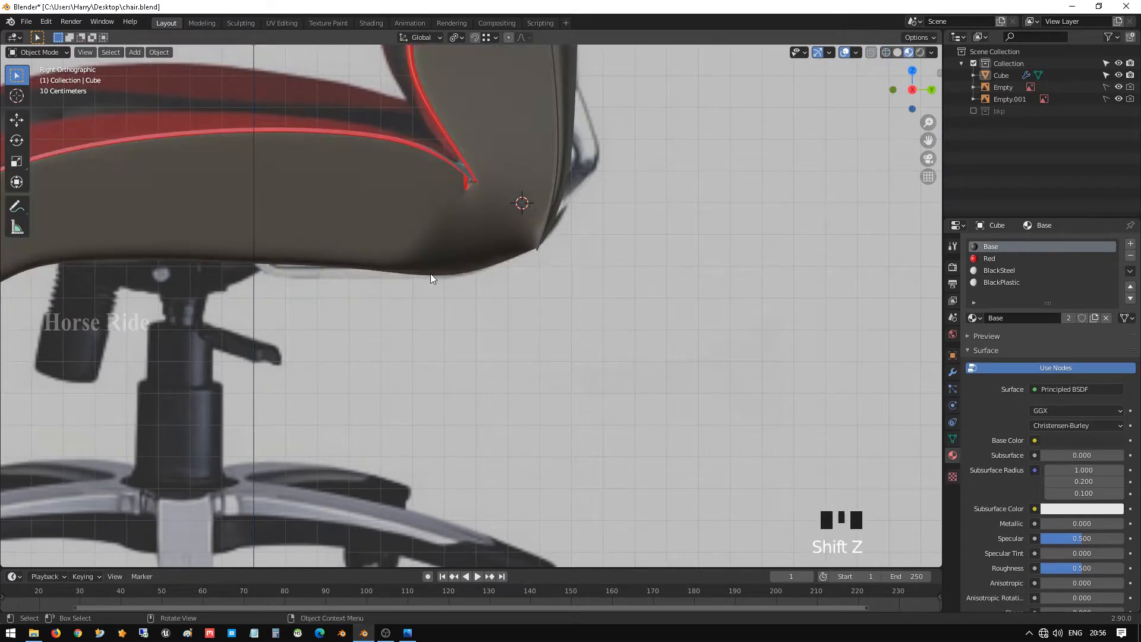
scroll(430, 274, "down", 4)
scroll(410, 278, "up", 3)
key("Tab")
key("Tab")
key("Tab")
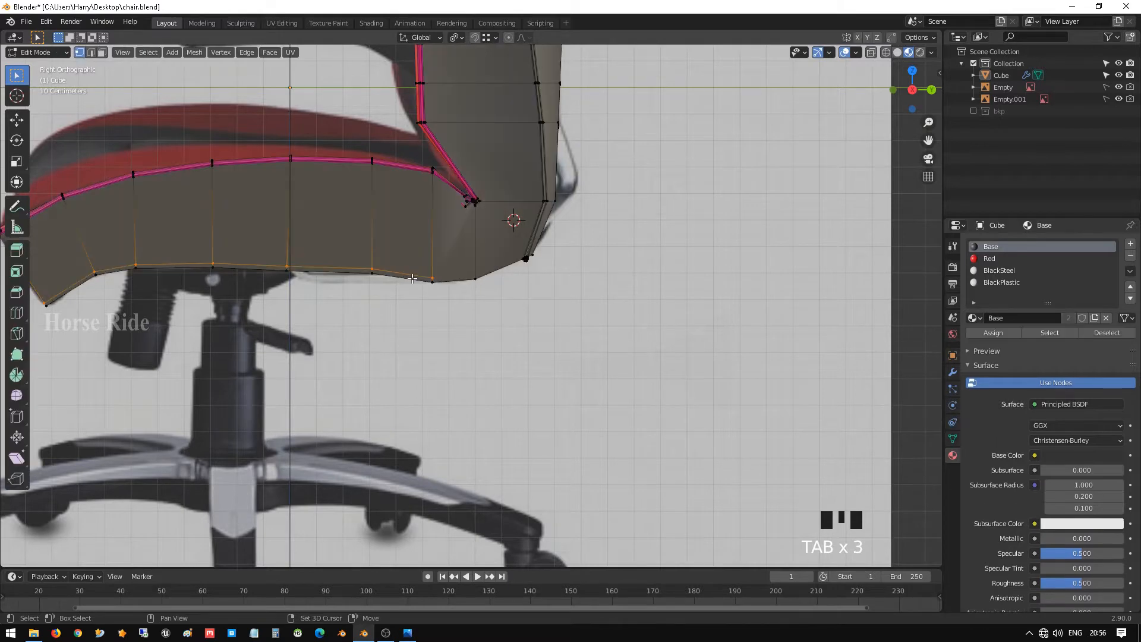
key("Tab")
left_click(553, 324)
- Return to wireframe display and reposition the 3D cursor on the reference bracket just below the seat and backrest junction
key("shift+z")
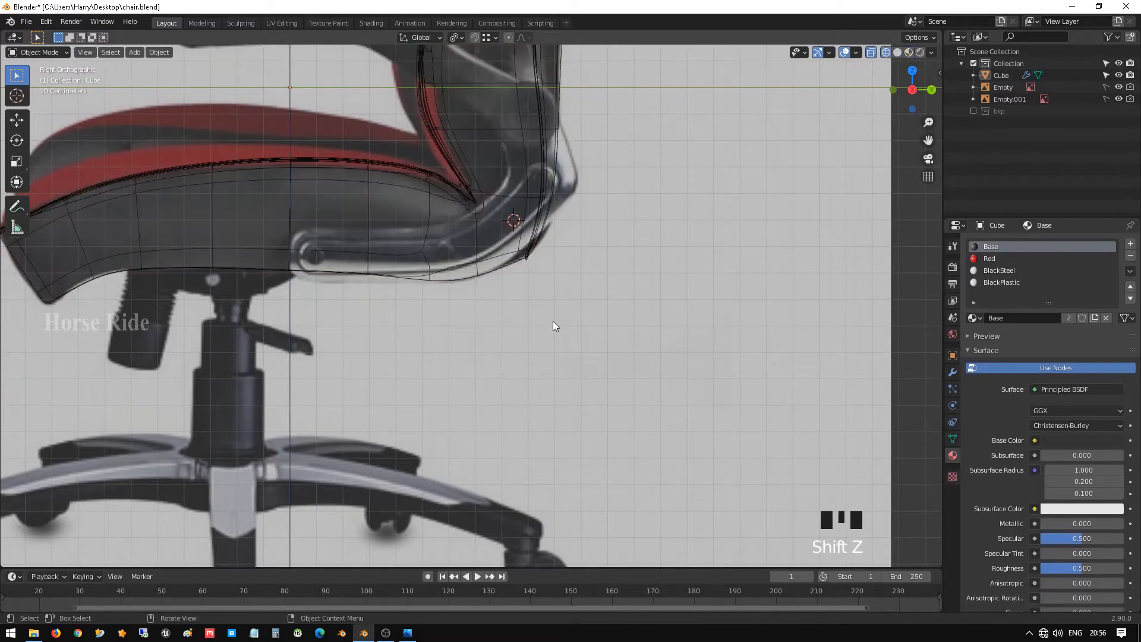
scroll(552, 326, "down", 2)
middle_click_drag(552, 325, 521, 307, "shift")
scroll(521, 307, "up", 1)
scroll(520, 306, "up", 1)
left_click(715, 294)
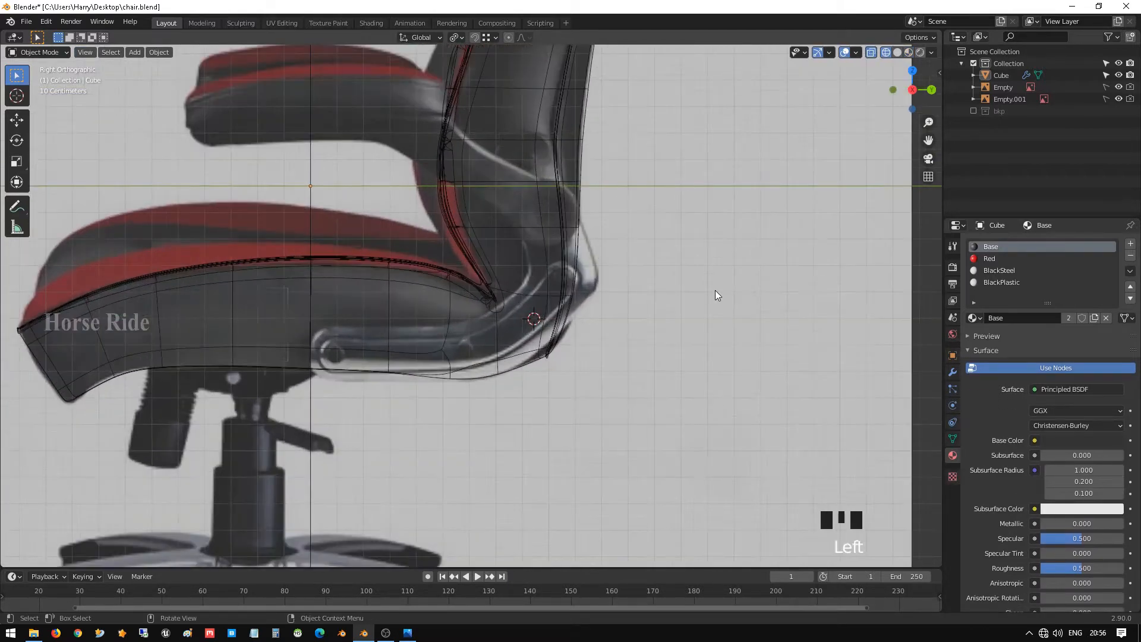
middle_click_drag(705, 255, 616, 226, "shift")
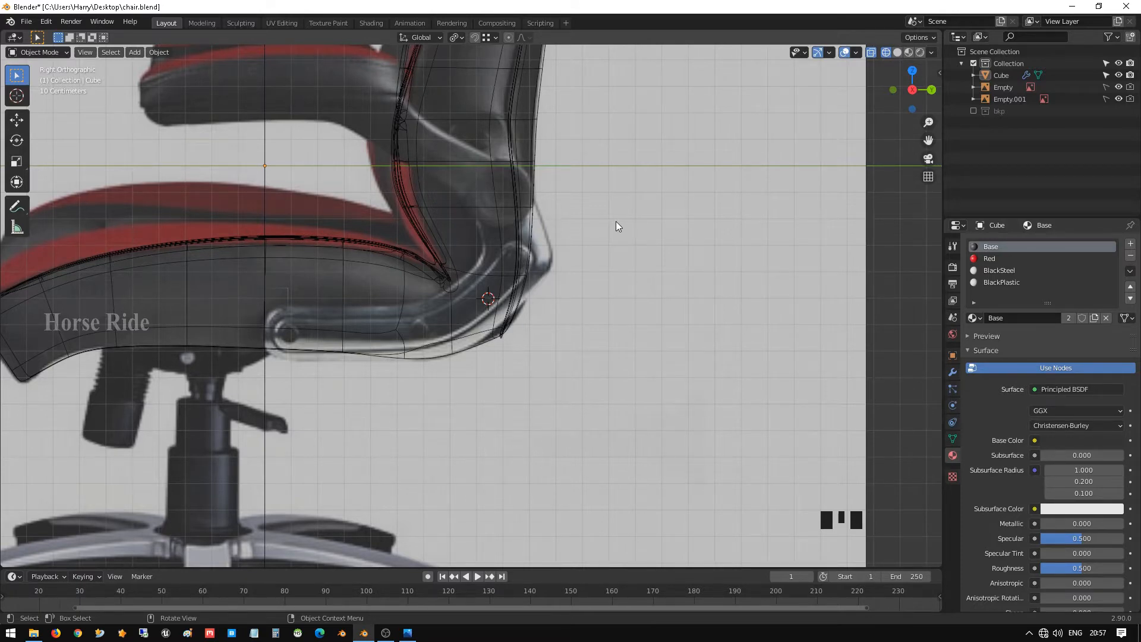
middle_click_drag(616, 224, 702, 293, "shift")
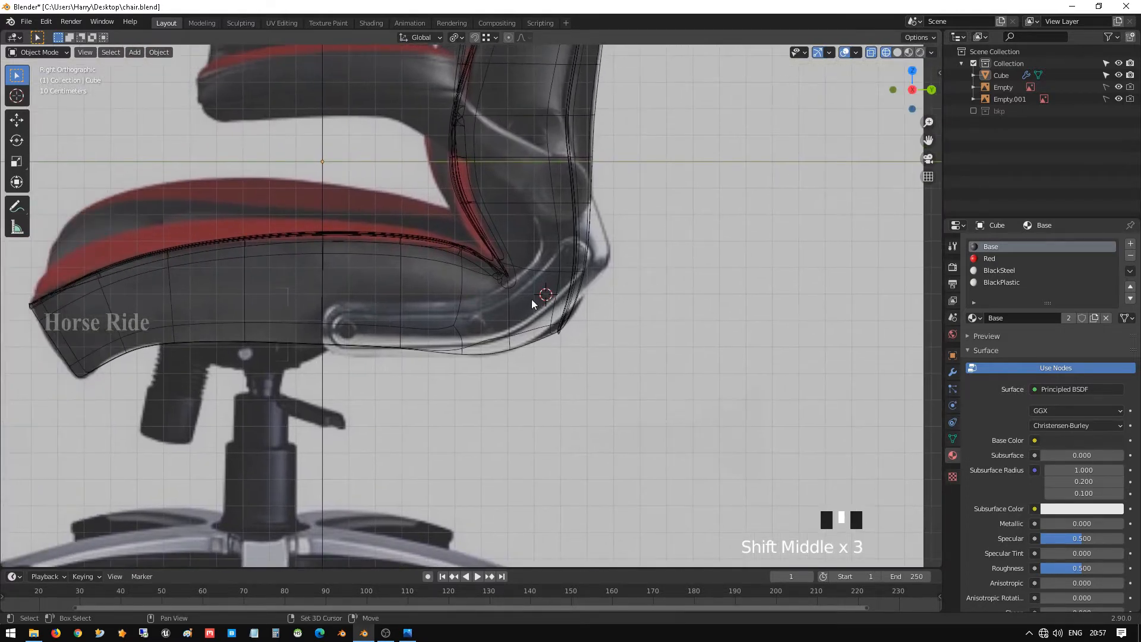
right_click(531, 300, "shift")
right_click(541, 300, "shift")
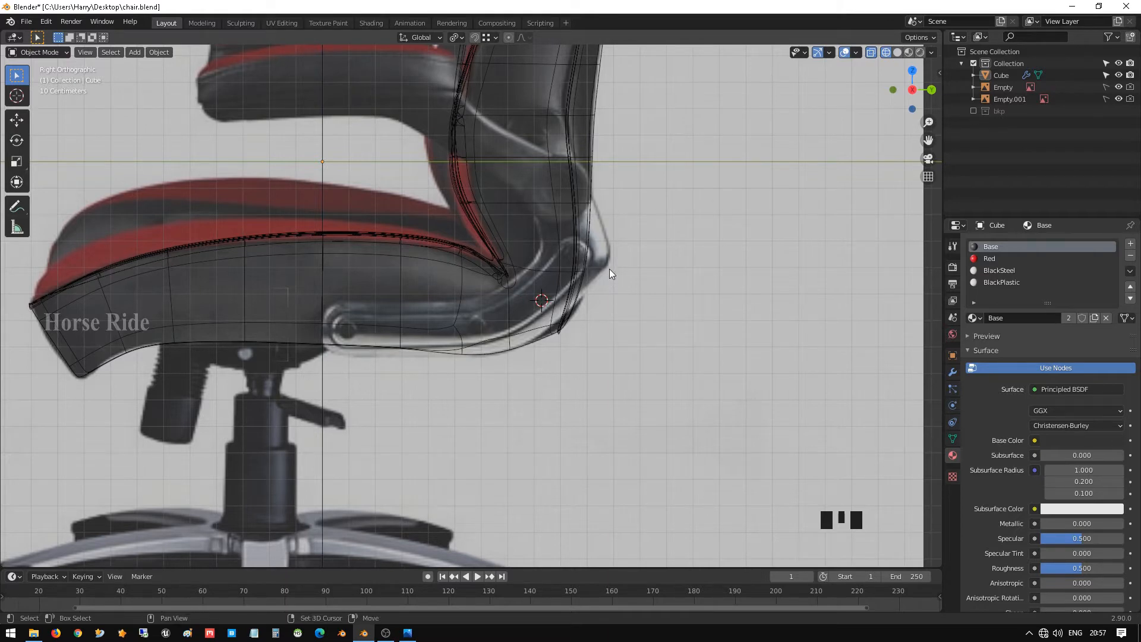
- Add a plane at the 3D cursor, rotated 90° about the Y axis and scaled down to roughly the bracket's width
key("shift+a")
left_click(661, 269)
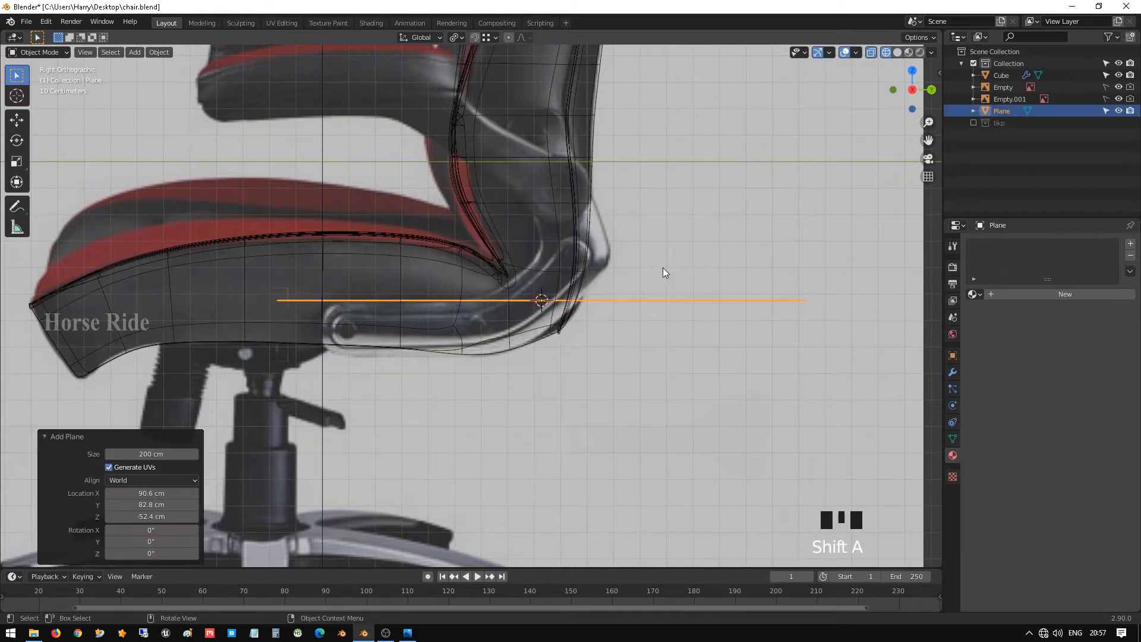
key("r")
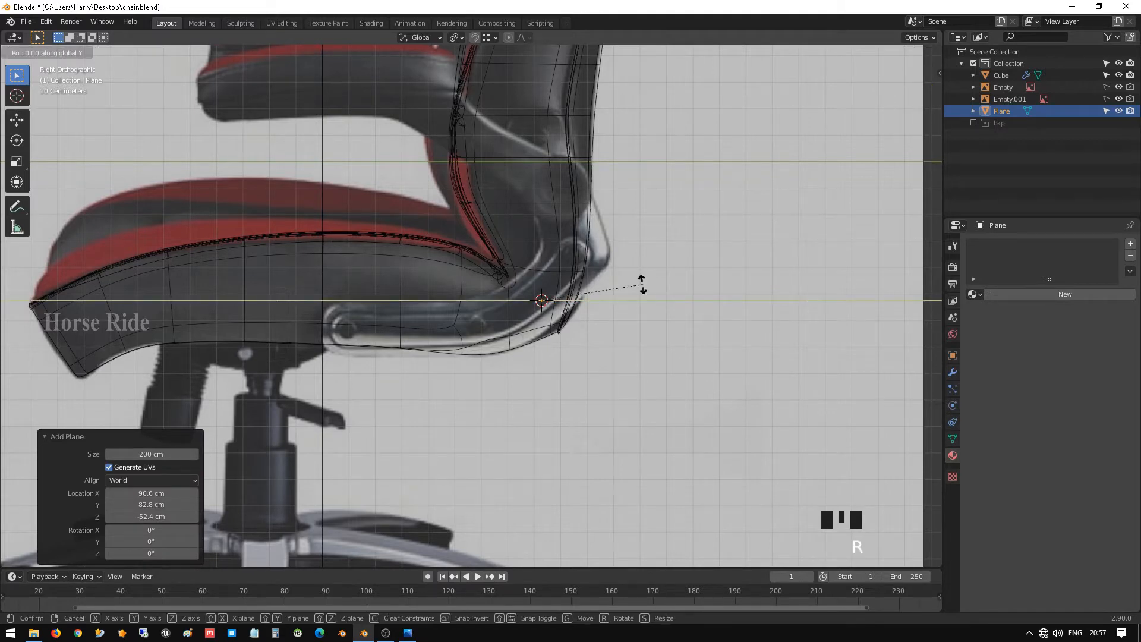
type("90")
key("Return")
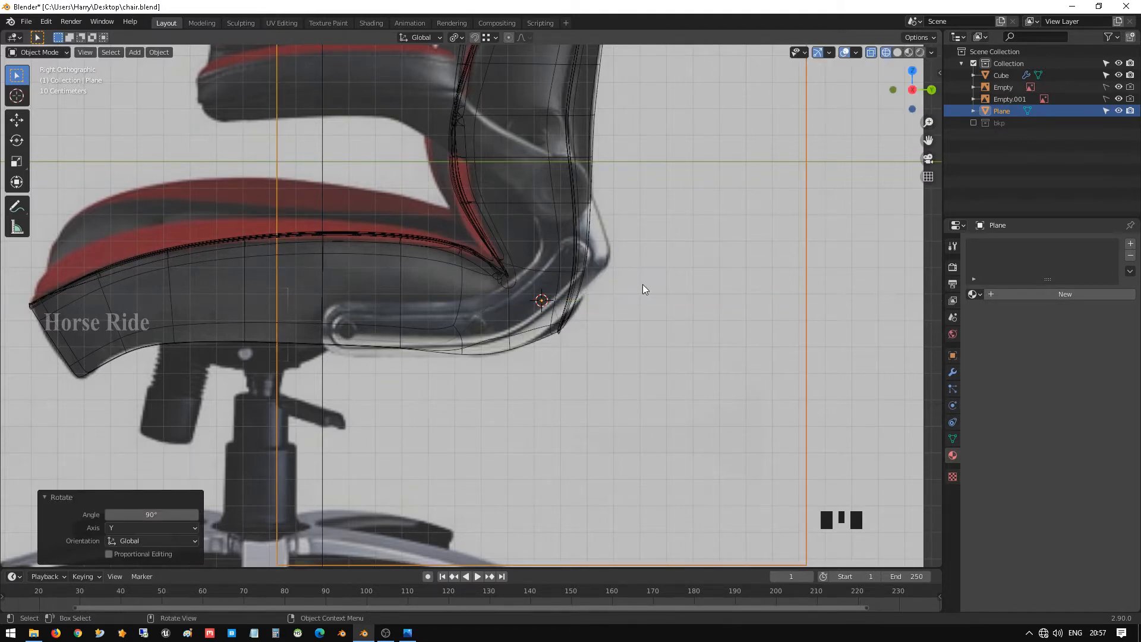
key("s")
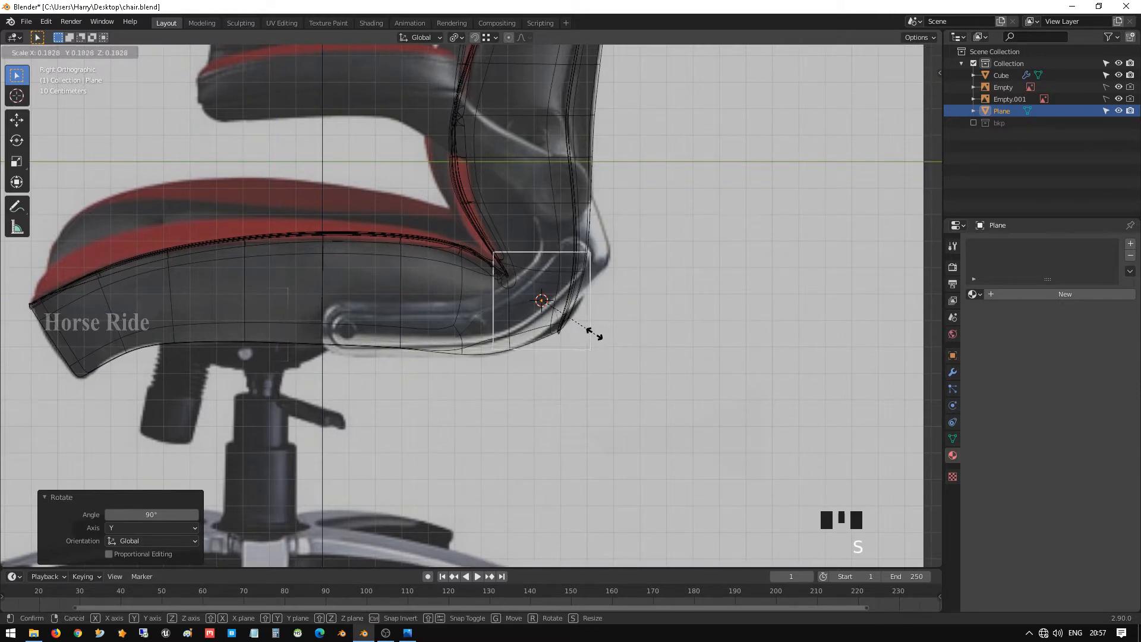
left_click(607, 341)
- In Edit Mode, move the plane's two upper vertices up to the top of the reference bracket behind the backrest
key("Tab")
middle_click_drag(607, 340, 534, 365, "shift")
left_click(593, 305)
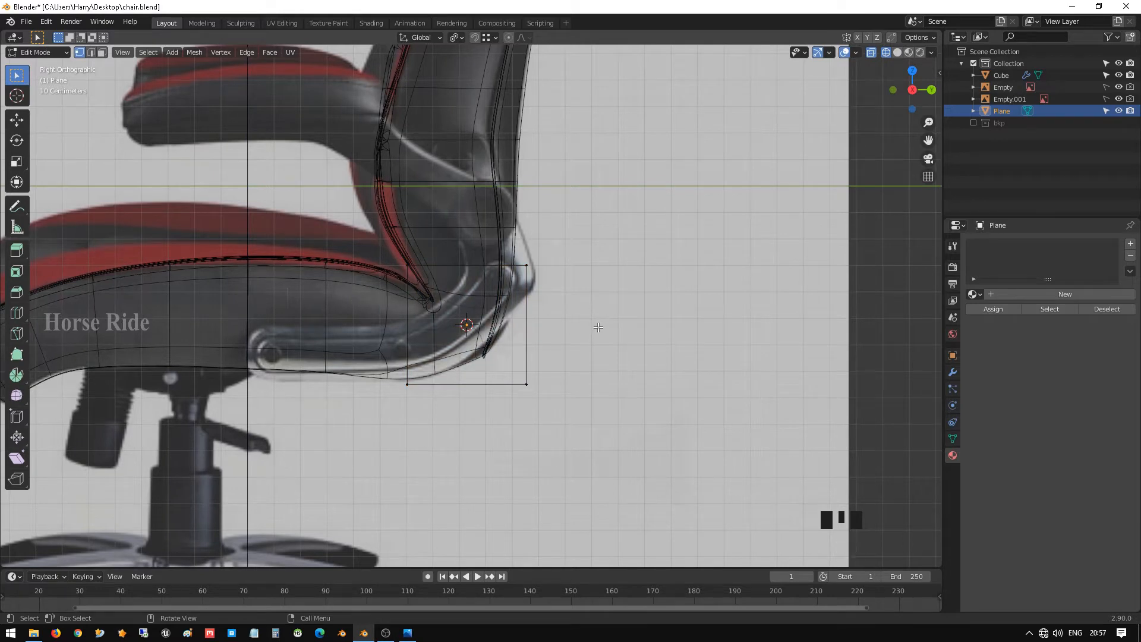
left_click_drag(389, 241, 451, 319)
key("g")
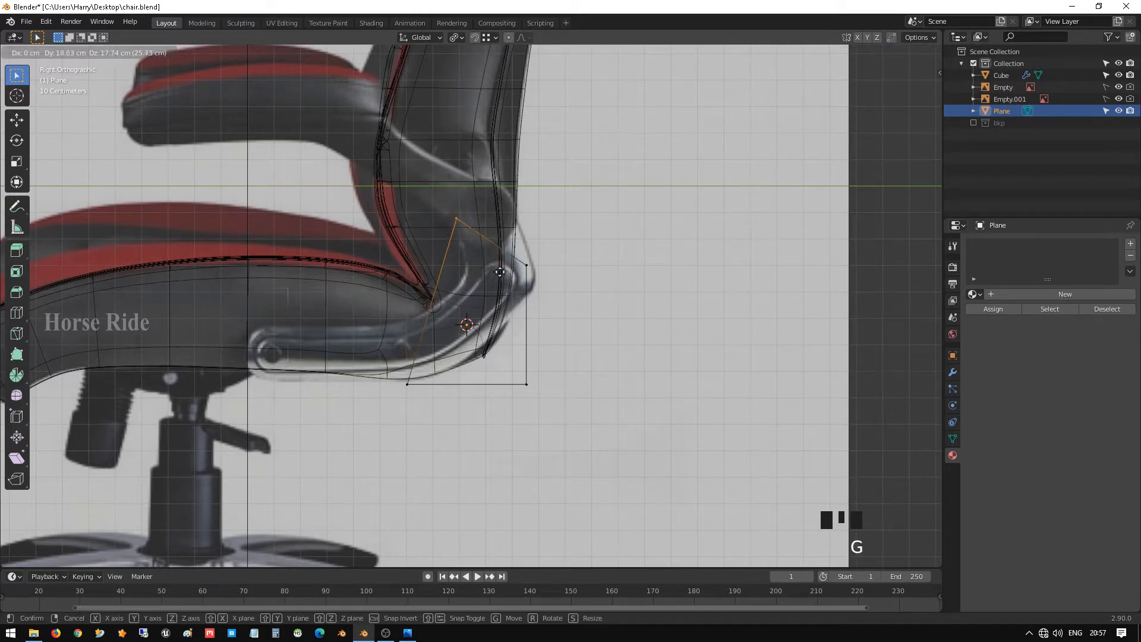
left_click(498, 274)
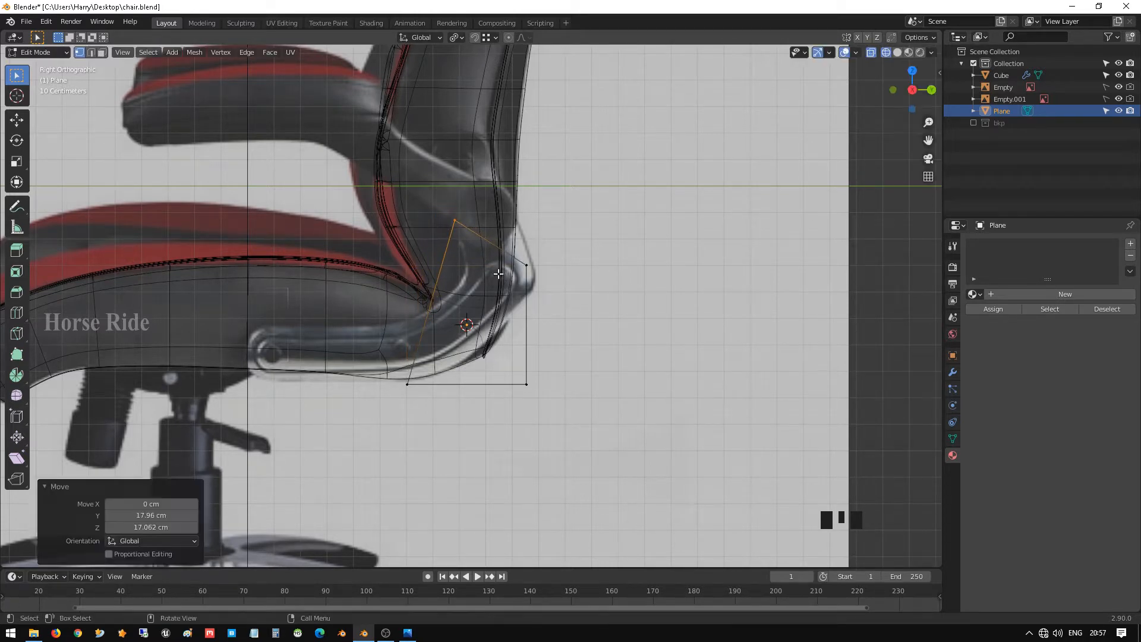
left_click(526, 266)
key("g")
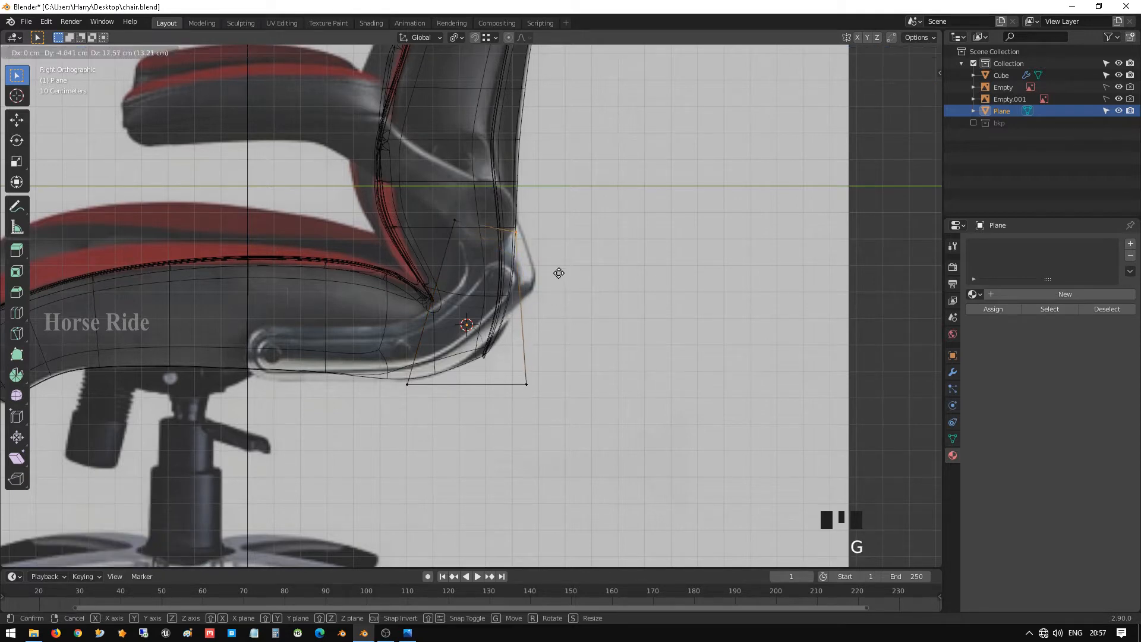
left_click(550, 236)
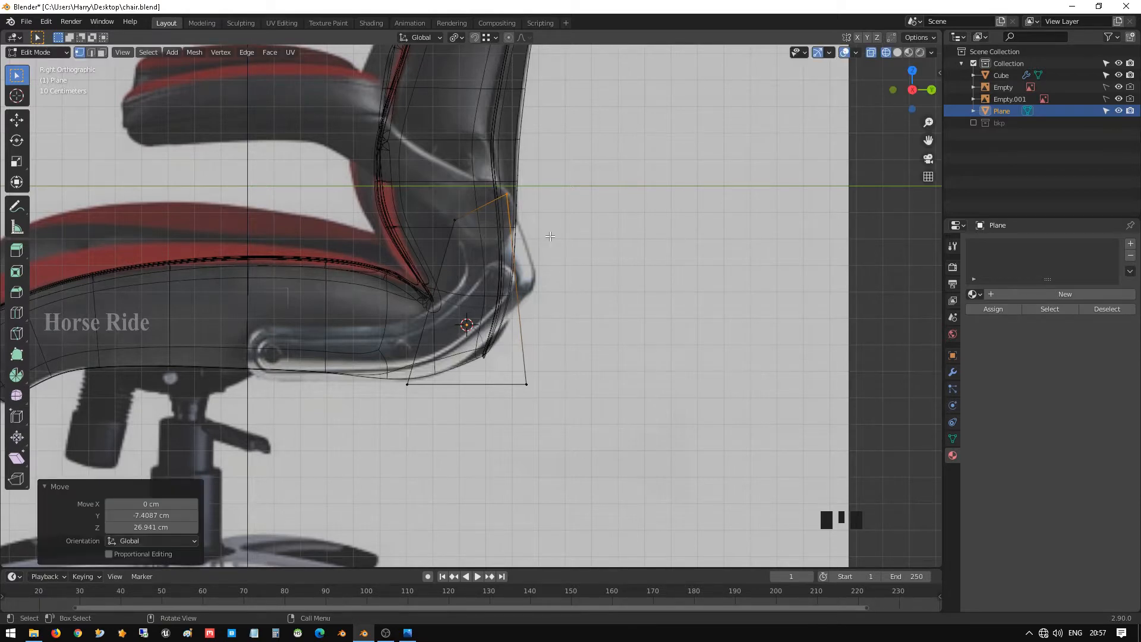
- Move the plane's two lower vertices up onto the reference bracket's rear corner and the inner edge of its bend
key("KP_1")
key("a")
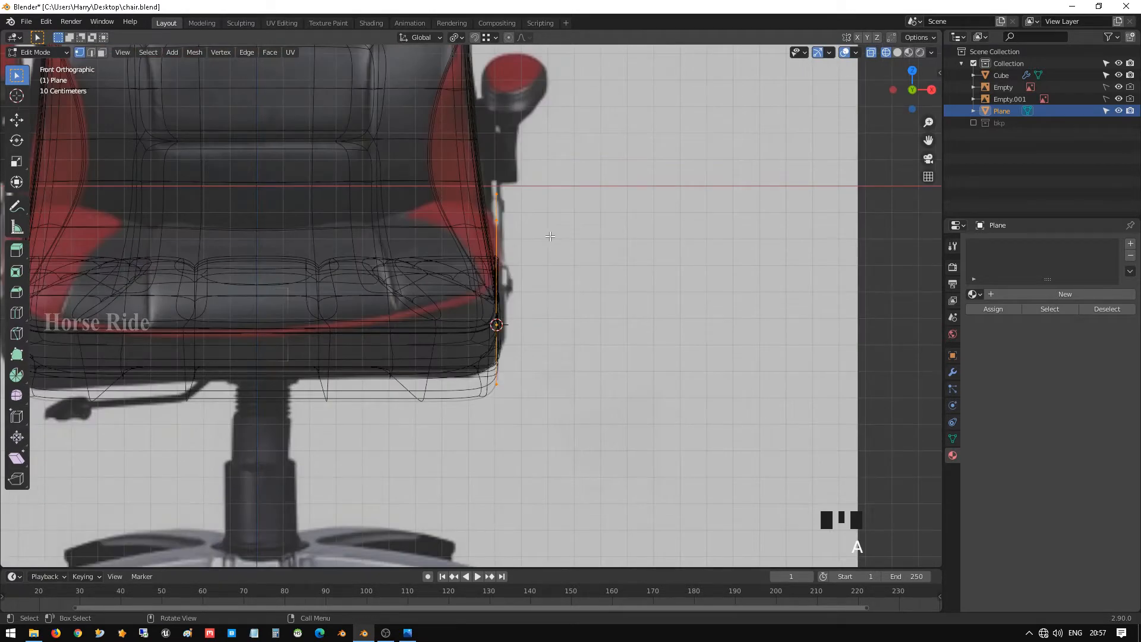
key("KP_3")
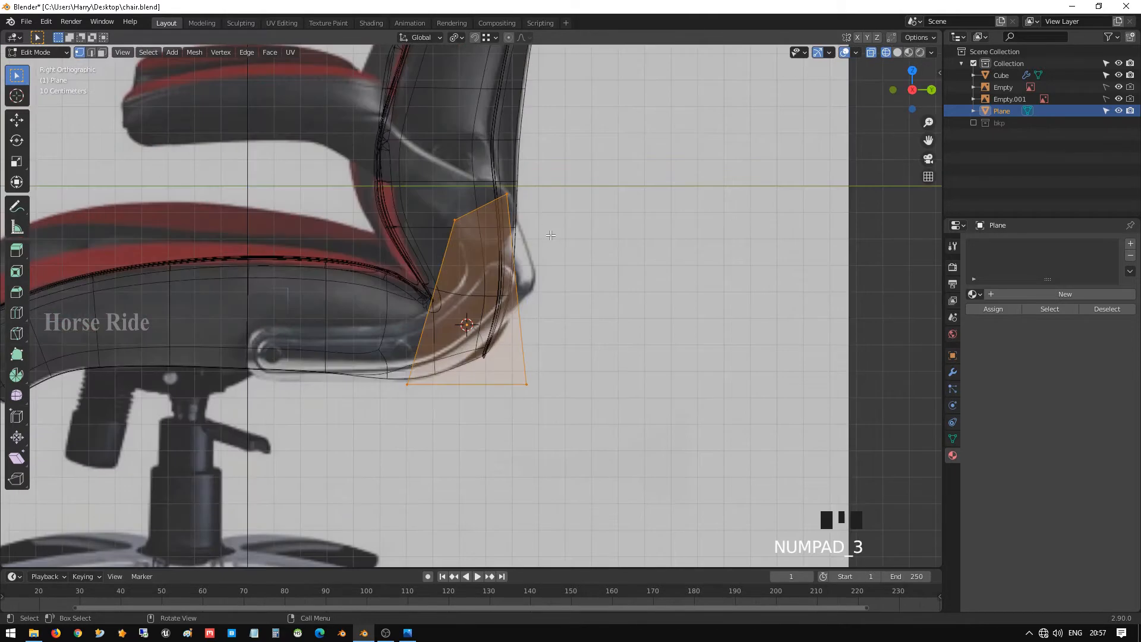
scroll(550, 235, "up", 2)
middle_click_drag(550, 236, 487, 238, "shift")
left_click(454, 382)
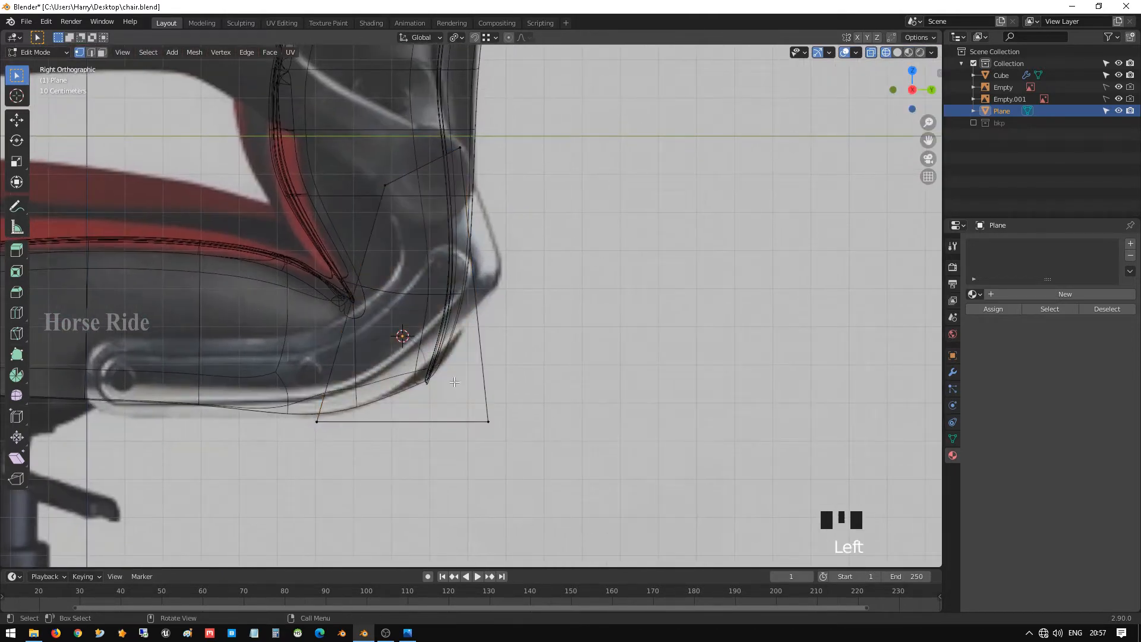
left_click(487, 423)
key("g")
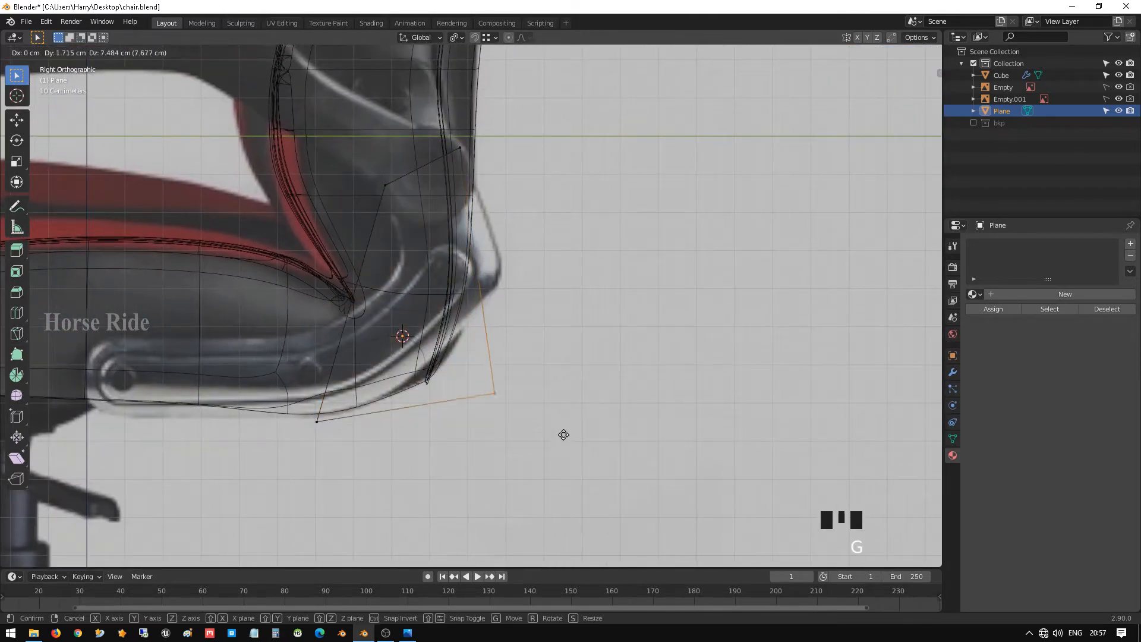
left_click(569, 317)
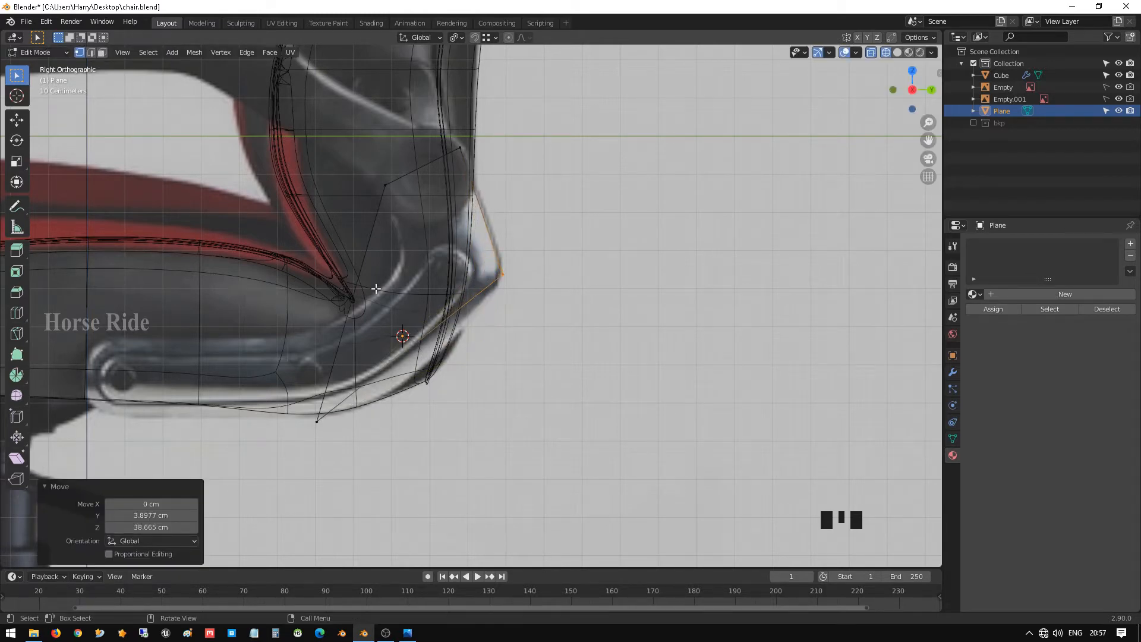
left_click_drag(309, 328, 368, 487)
key("g")
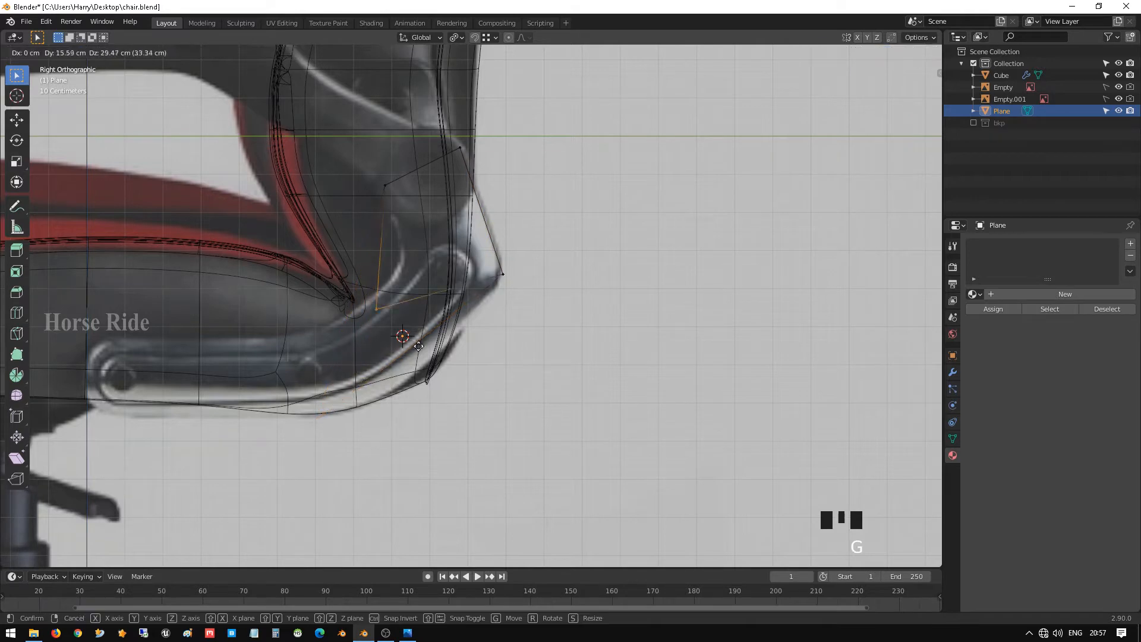
left_click(444, 308)
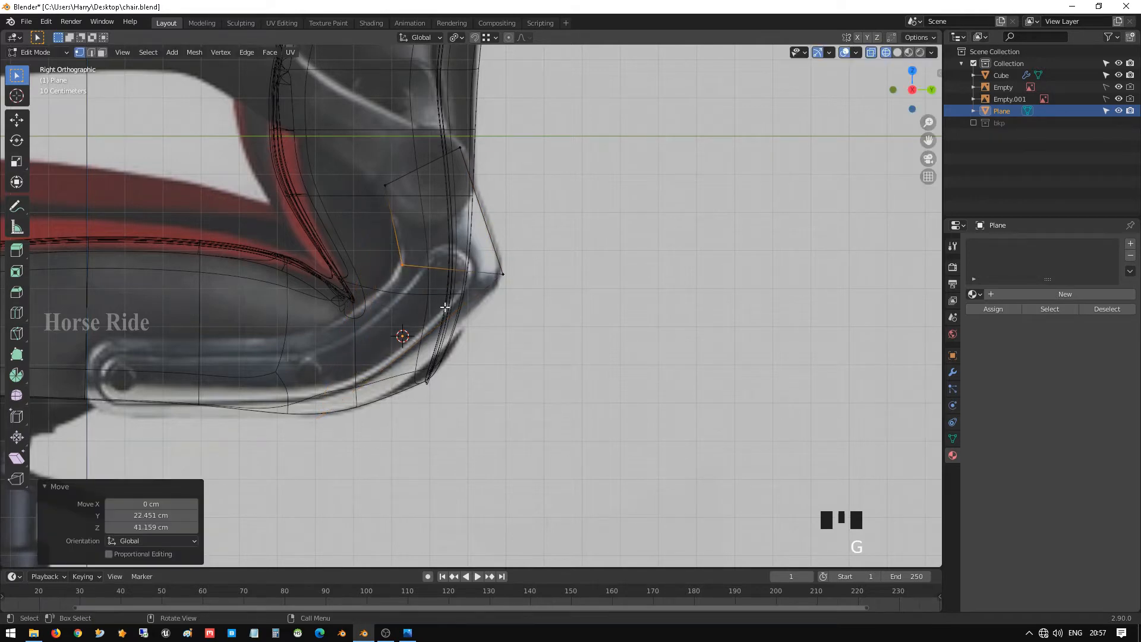
- Extrude the plane's lower edge about 18 cm down along the bracket and fit both new vertices to the bend's outline
left_click_drag(374, 247, 587, 318)
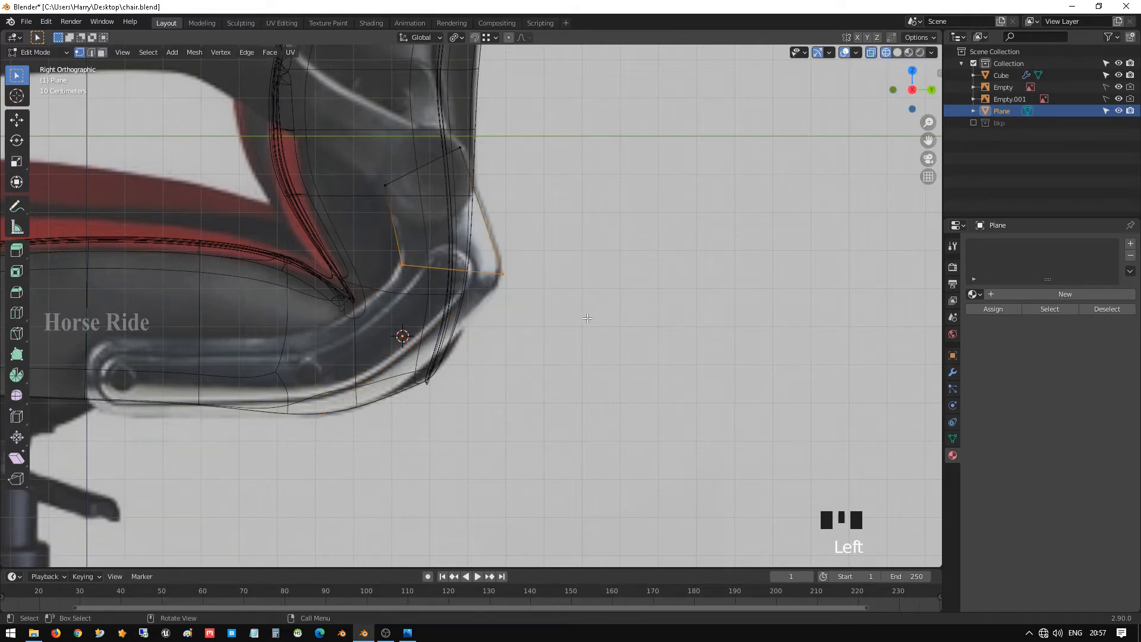
key("e")
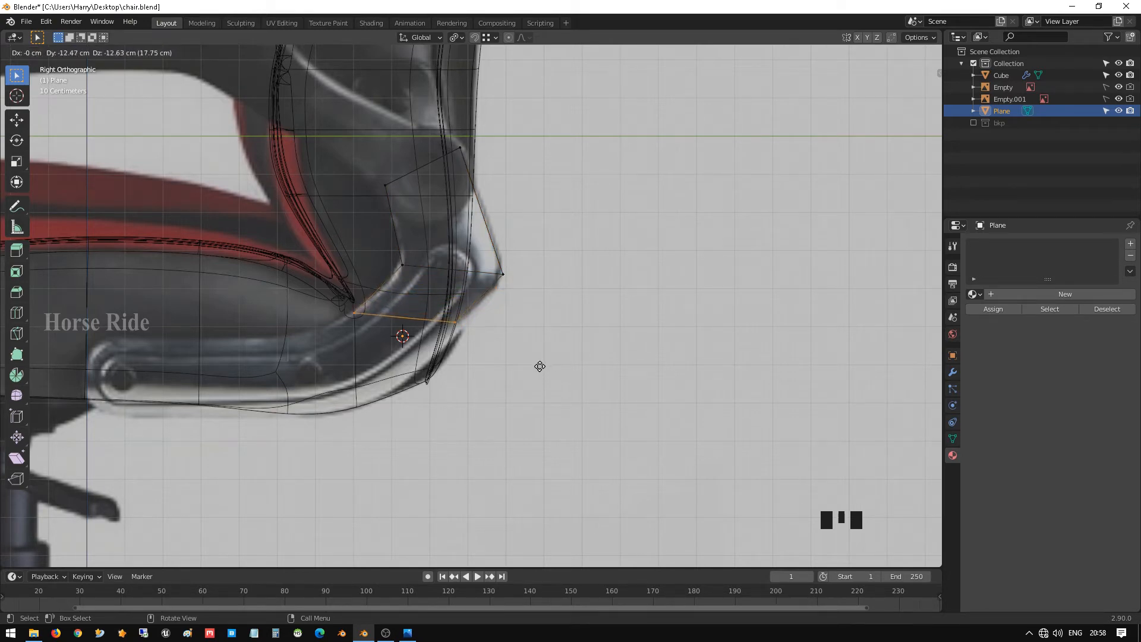
left_click(539, 366)
left_click(455, 320)
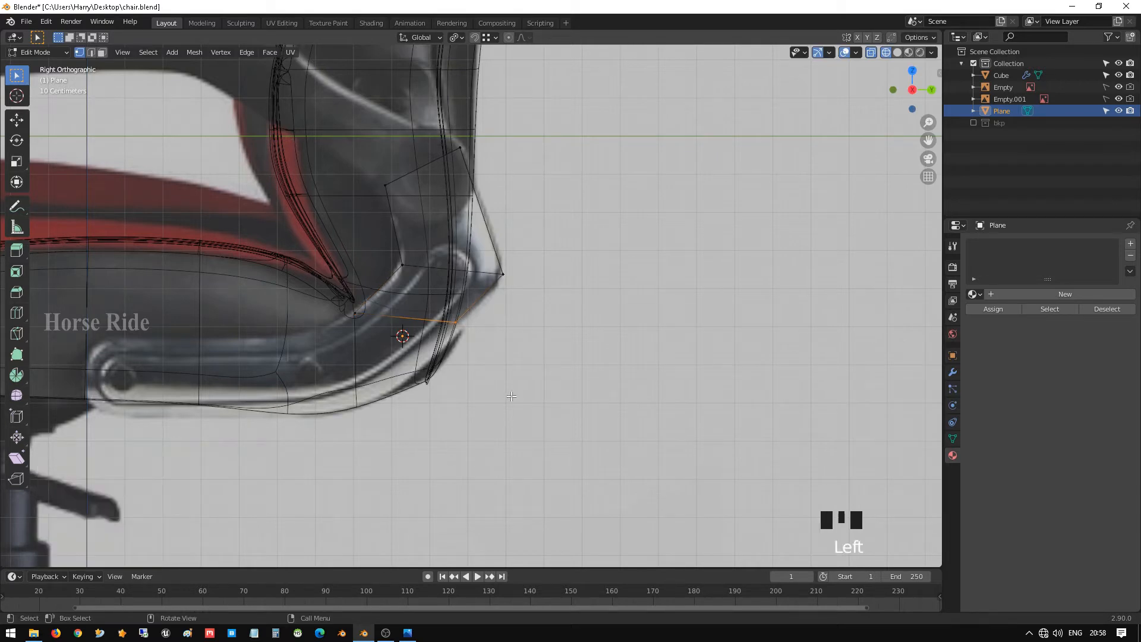
key("g")
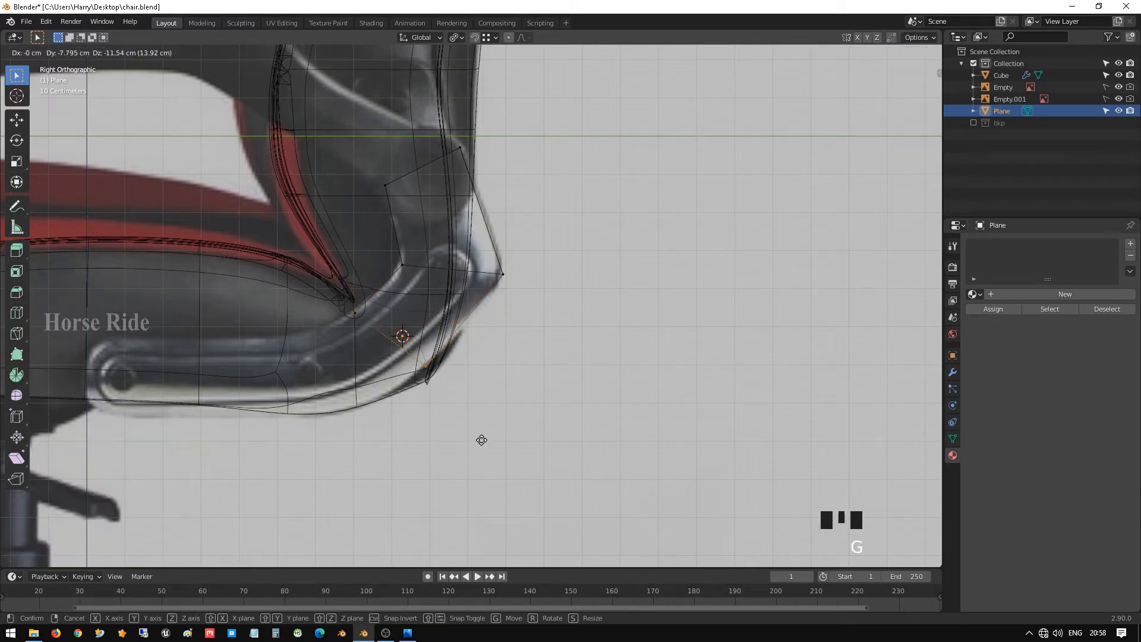
left_click(477, 440)
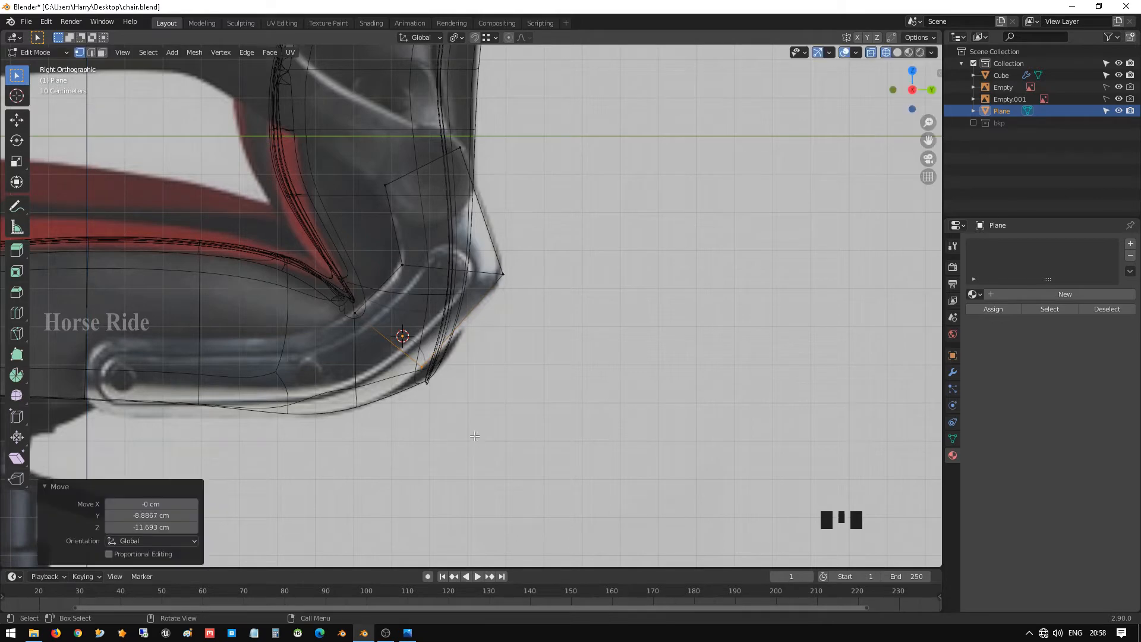
left_click(376, 339)
key("g")
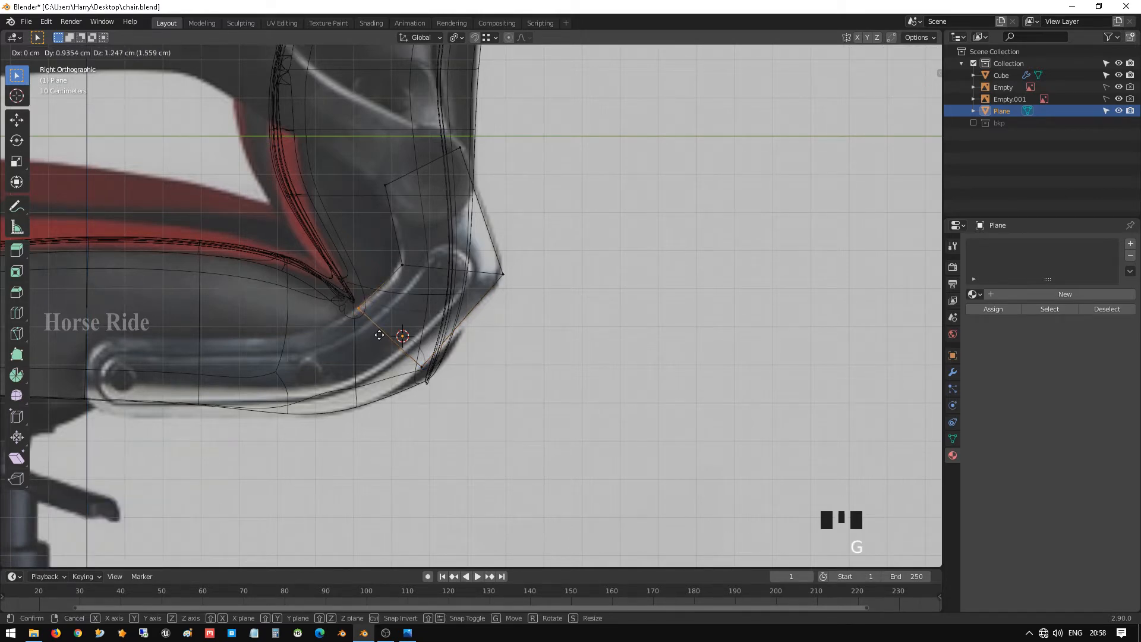
left_click(379, 335)
- Extrude the end edge about 13 cm forward and down around the bend, and move its lower vertex onto the bracket's bottom outline
scroll(379, 335, "down", 2)
middle_click_drag(381, 332, 291, 273, "shift")
scroll(469, 291, "up", 1)
left_click_drag(475, 256, 506, 276)
left_click(566, 315, "shift")
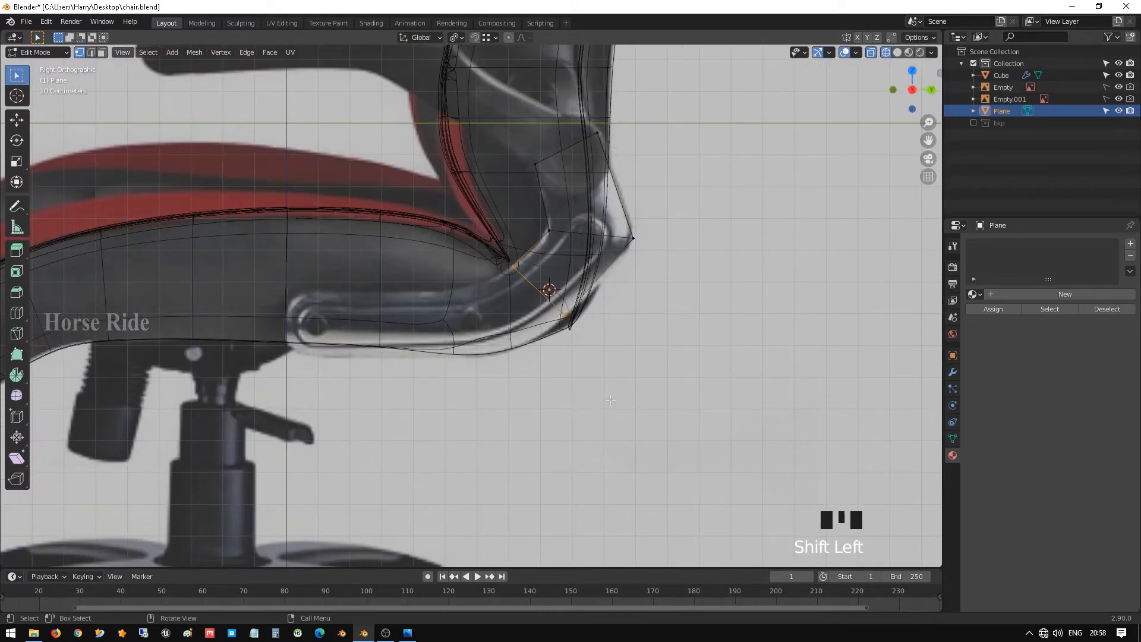
key("e")
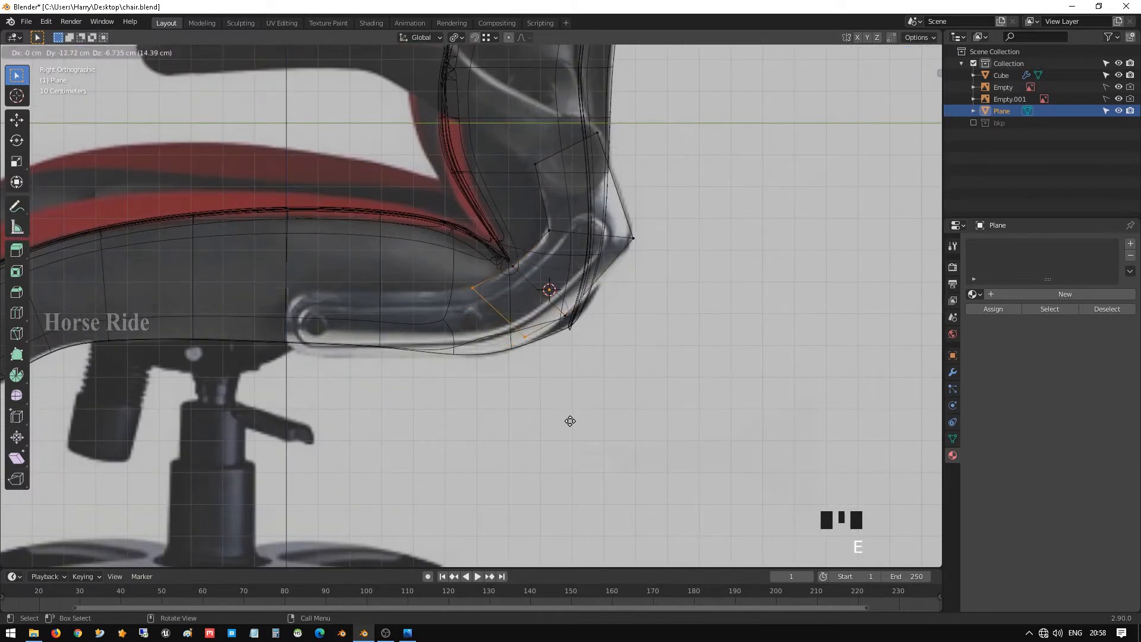
left_click(574, 420)
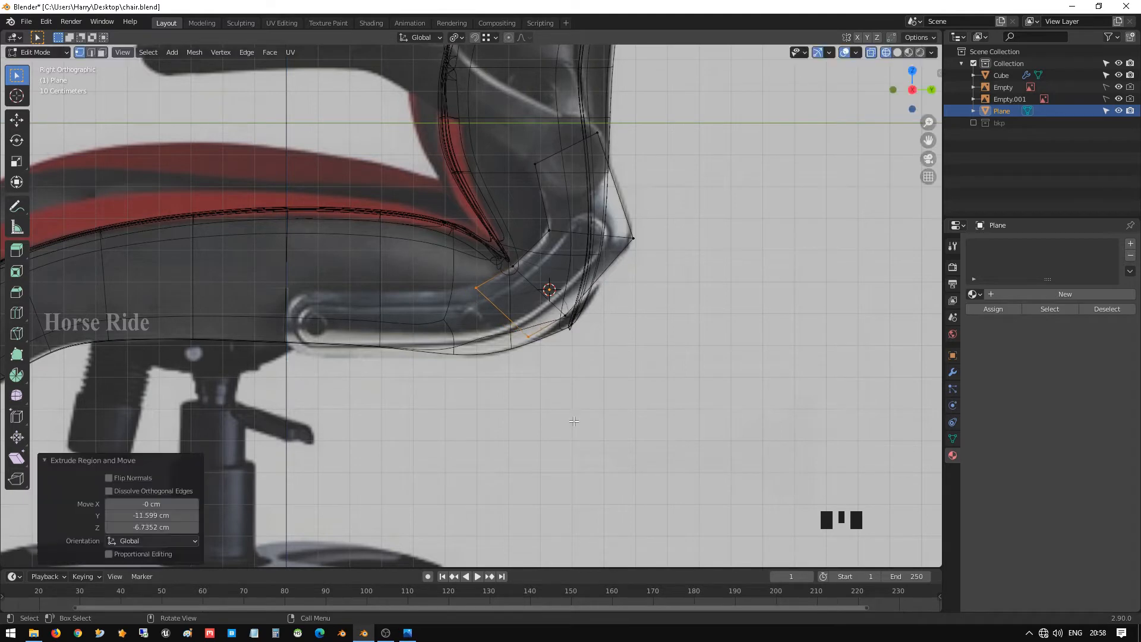
left_click(517, 351)
key("g")
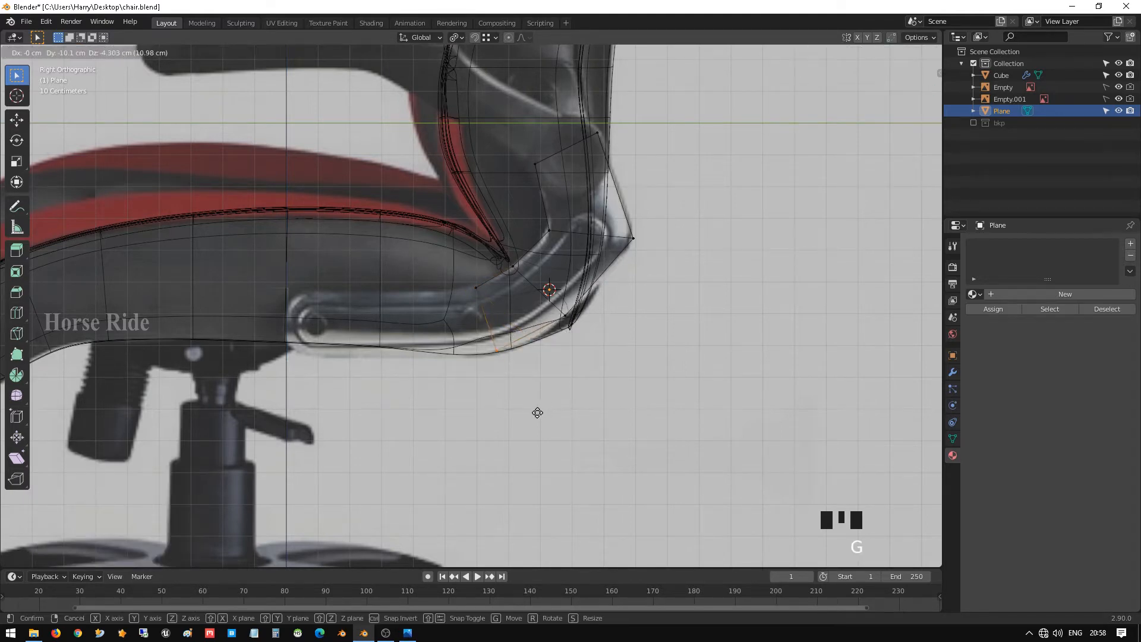
left_click(540, 413)
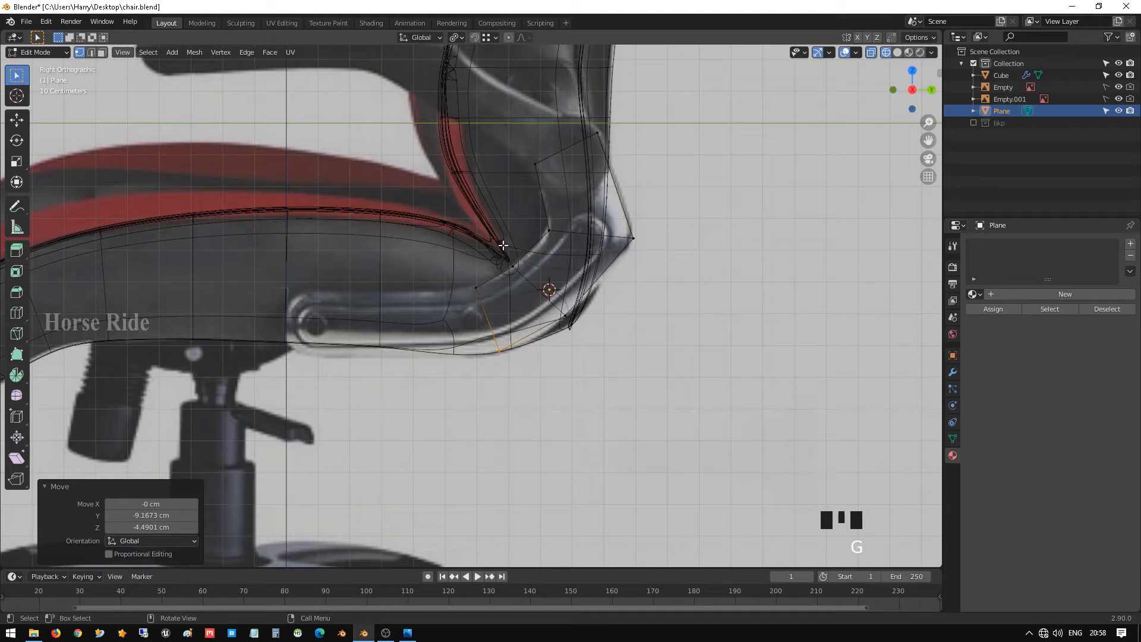
- Nudge the inner vertex at the seat and backrest junction to follow the bracket's inner edge more closely
left_click_drag(503, 245, 542, 317)
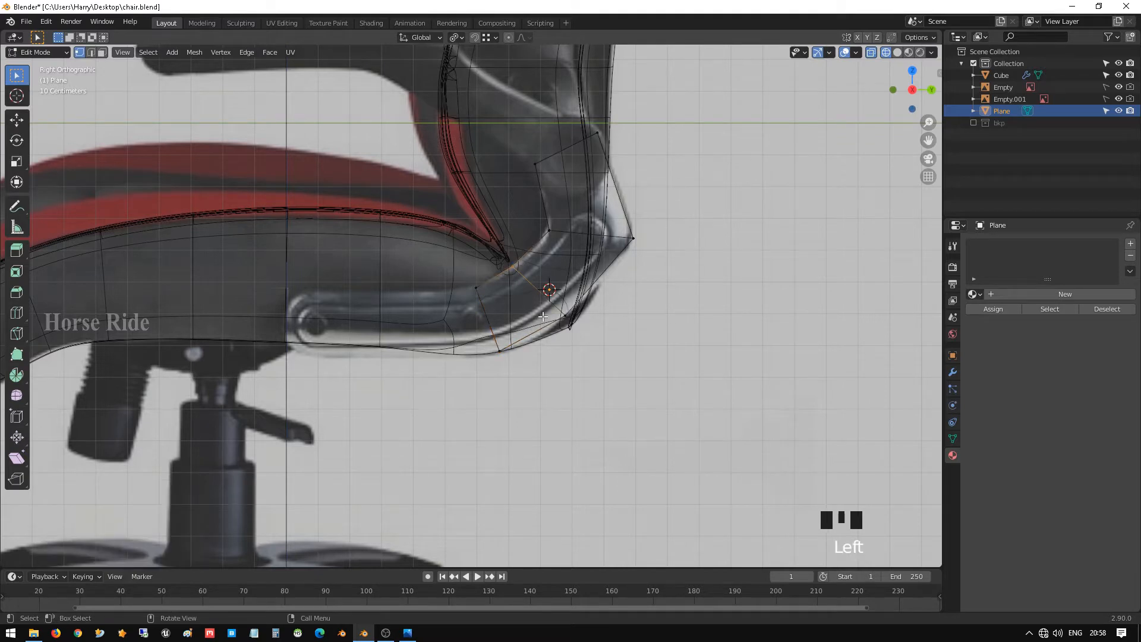
key("g")
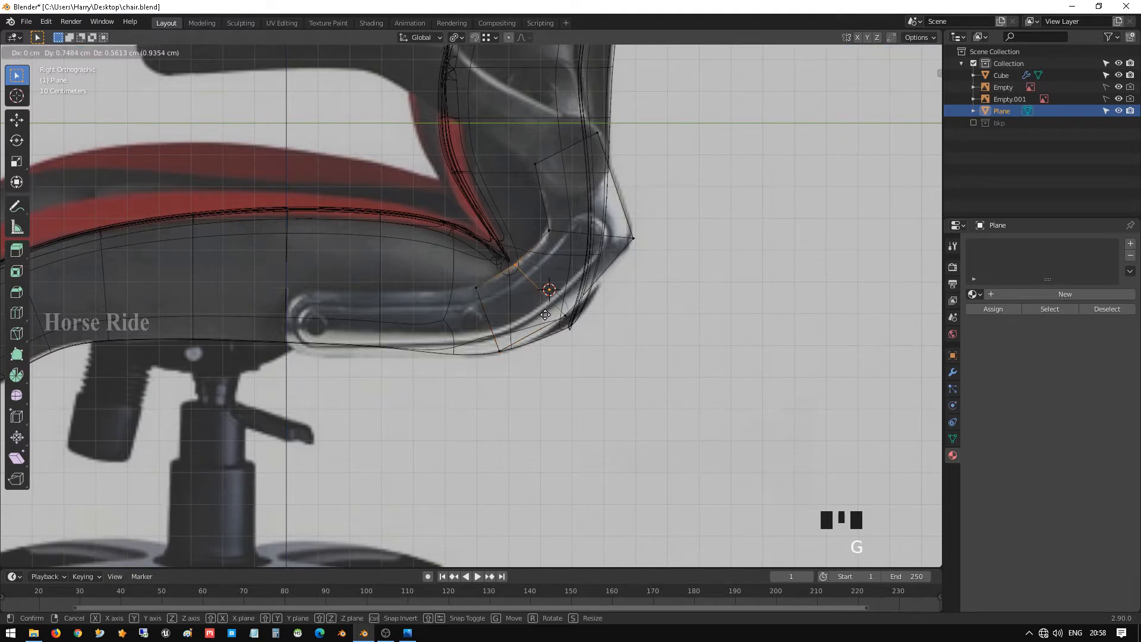
left_click(545, 314)
left_click_drag(555, 306, 595, 357)
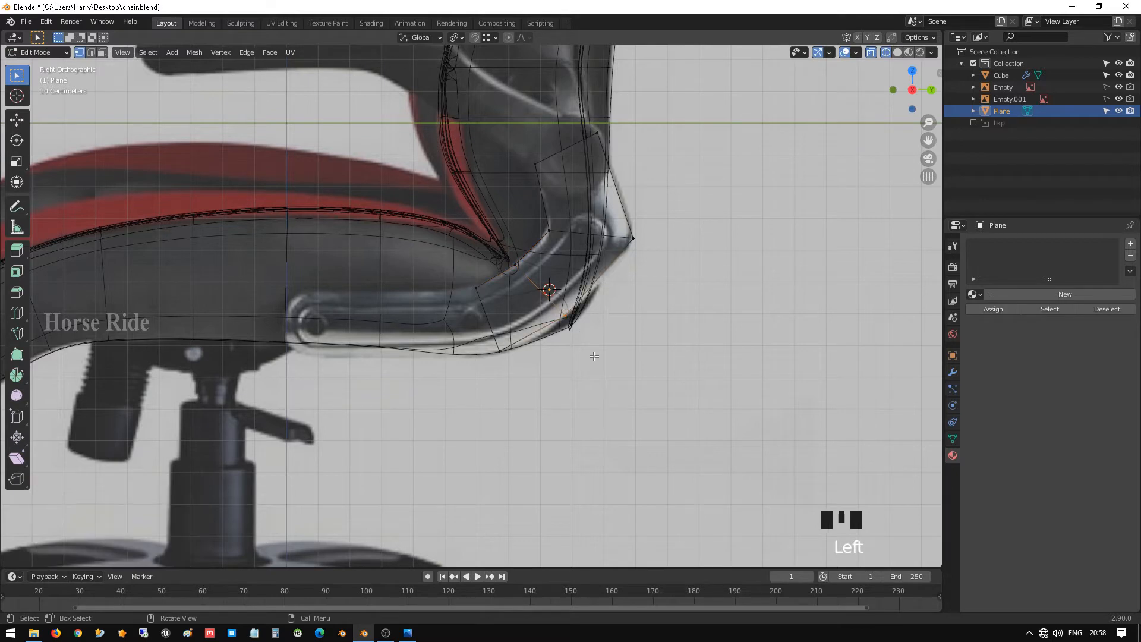
middle_click_drag(594, 355, 571, 323, "shift")
- Extrude the end edge forward along the bracket's straight arm and shift its lower vertex so the new edge stands vertical
left_click(535, 333)
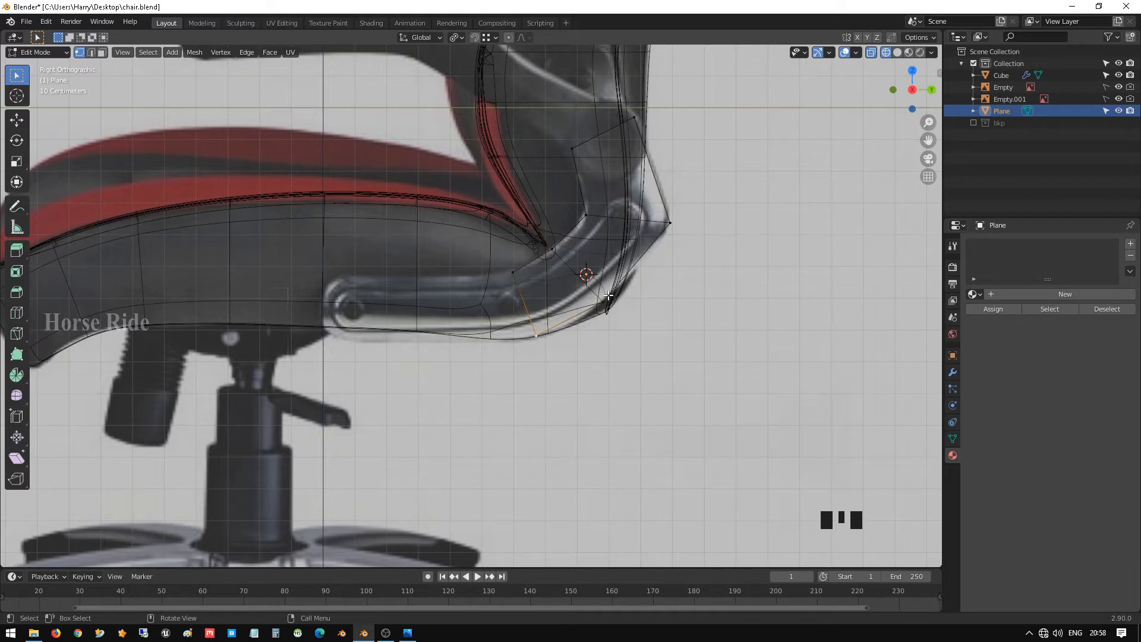
left_click(512, 273)
left_click(536, 335, "shift")
key("e")
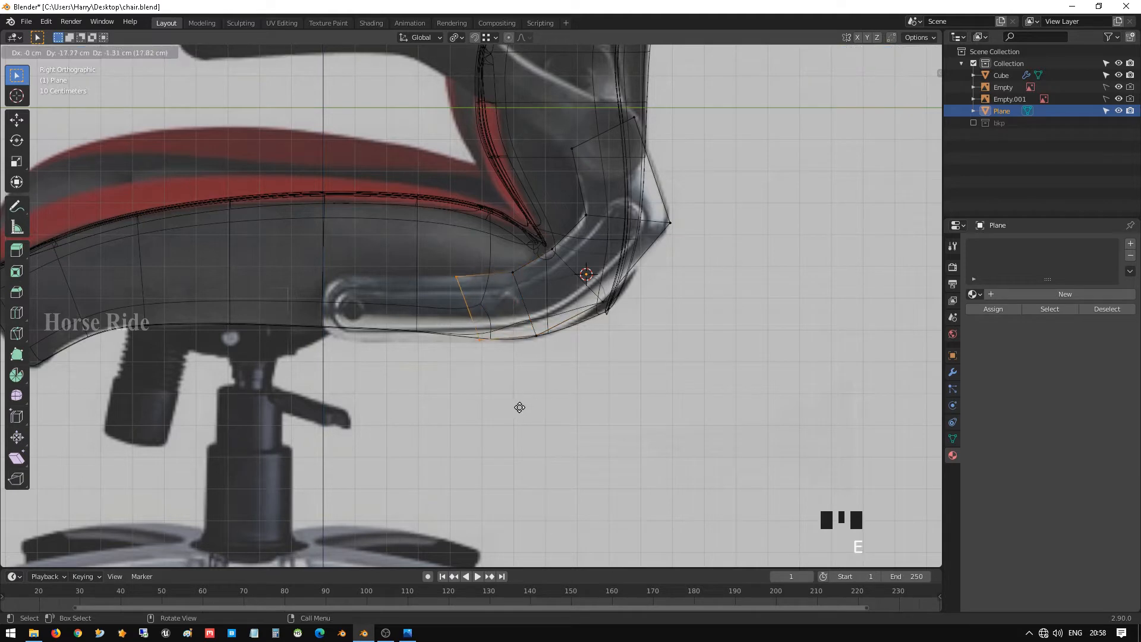
left_click(514, 408)
left_click(470, 341)
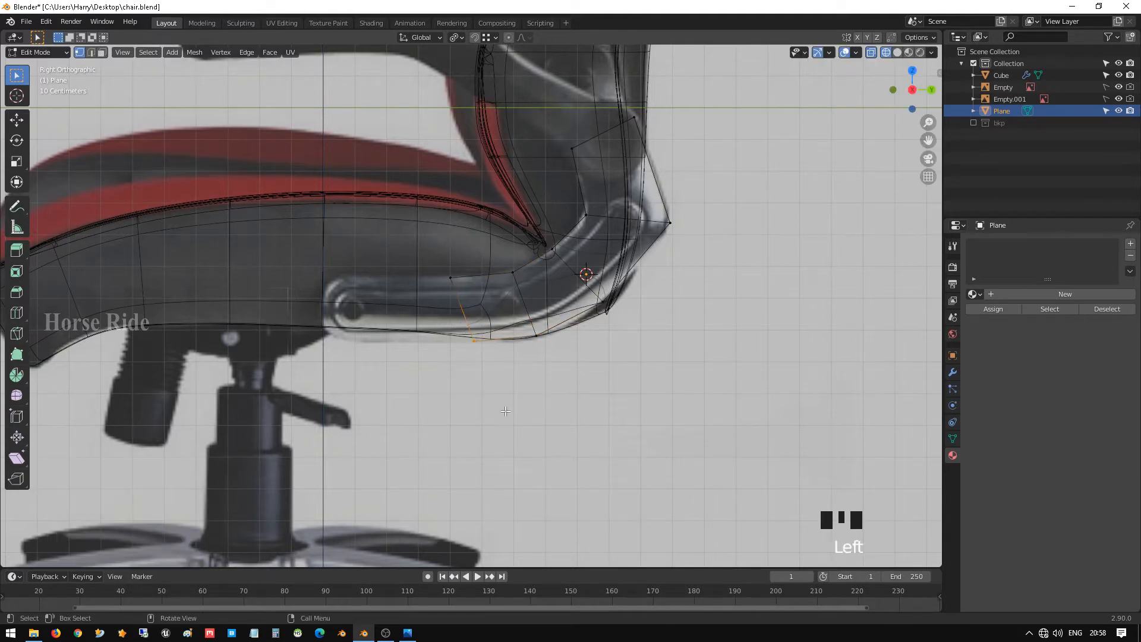
key("g")
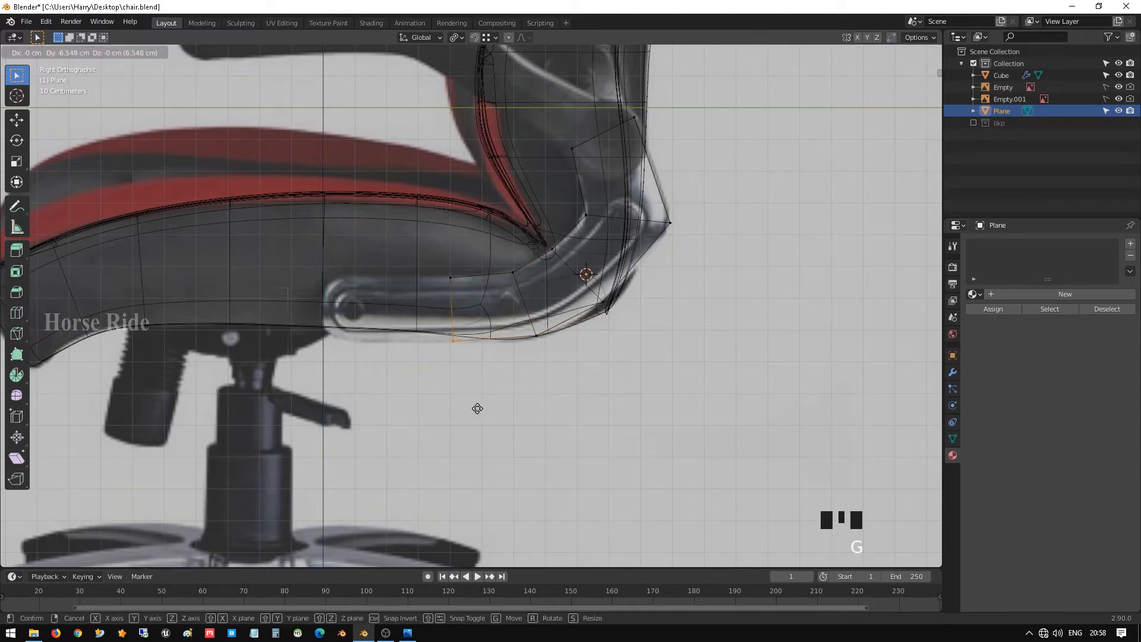
left_click(474, 409)
left_click(425, 275)
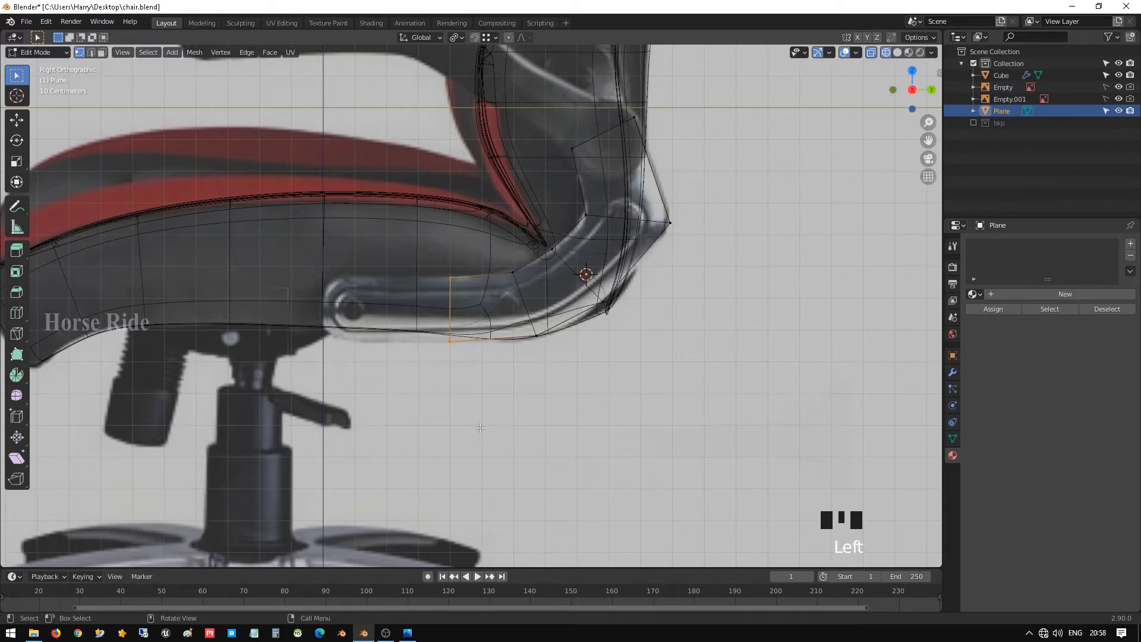
- Make the bracket's end edge perfectly vertical by scaling it to 0 along Y
key("s")
key("x")
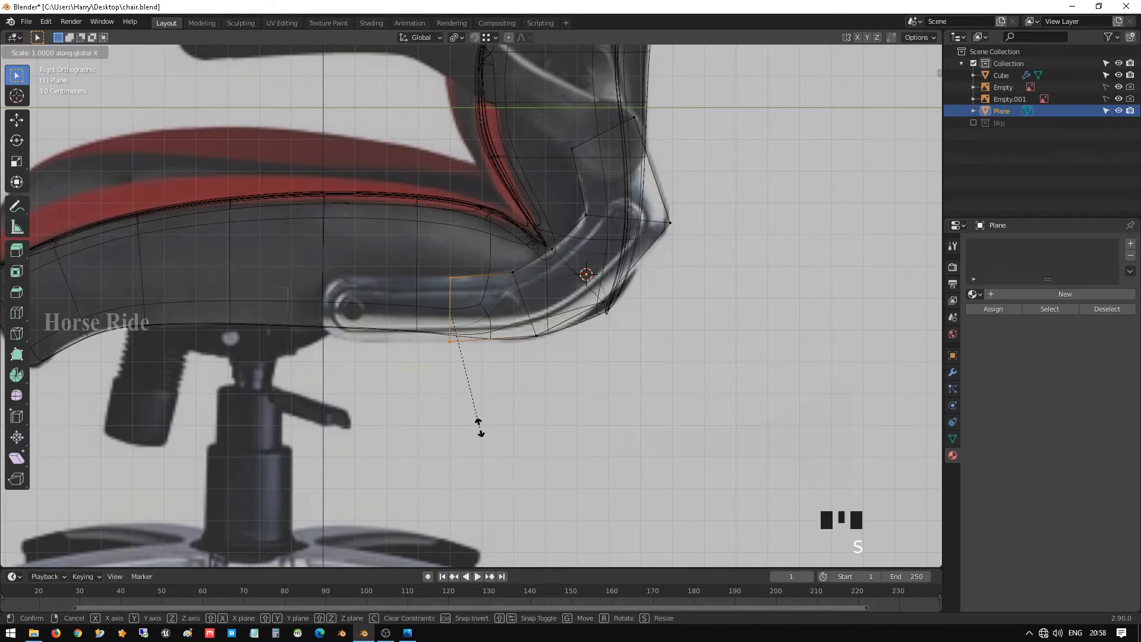
type("y")
type("0")
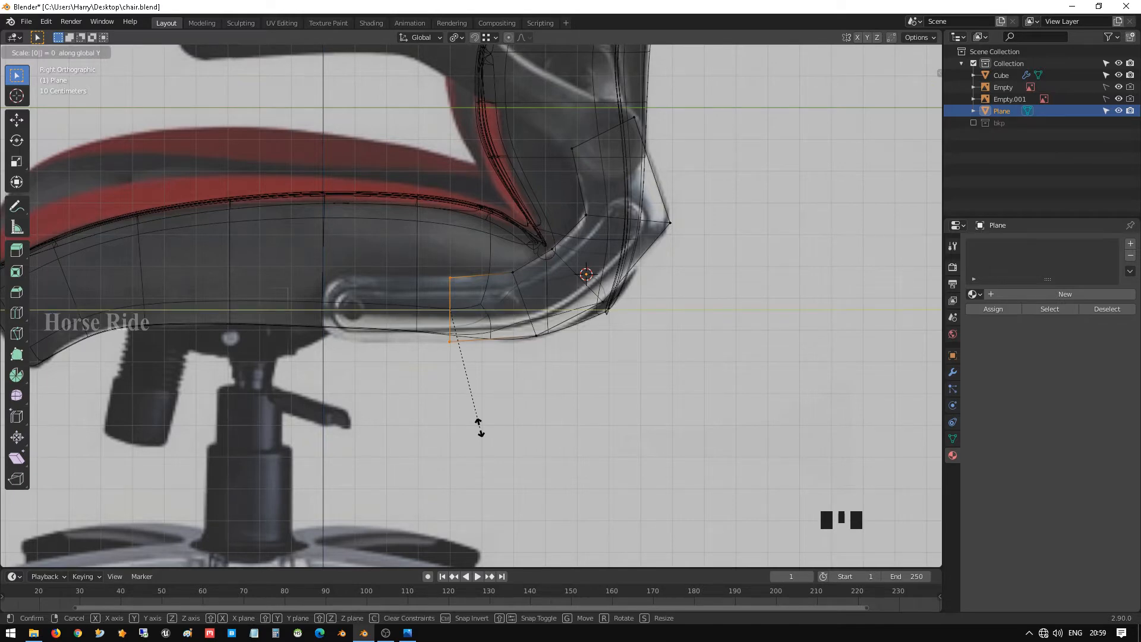
key("Return")
- Extrude the vertical end edge about 39.85 cm forward along Y to the front tip of the bracket's arm
left_click(450, 350)
left_click_drag(434, 306, 470, 392)
left_click_drag(440, 242, 476, 428)
key("e")
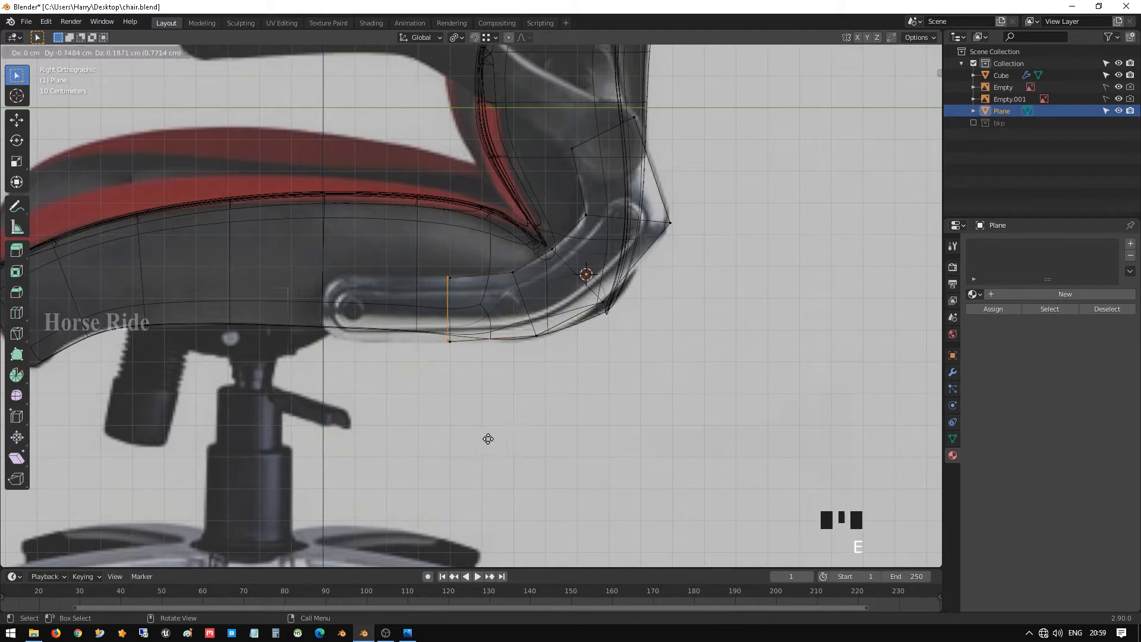
key("y")
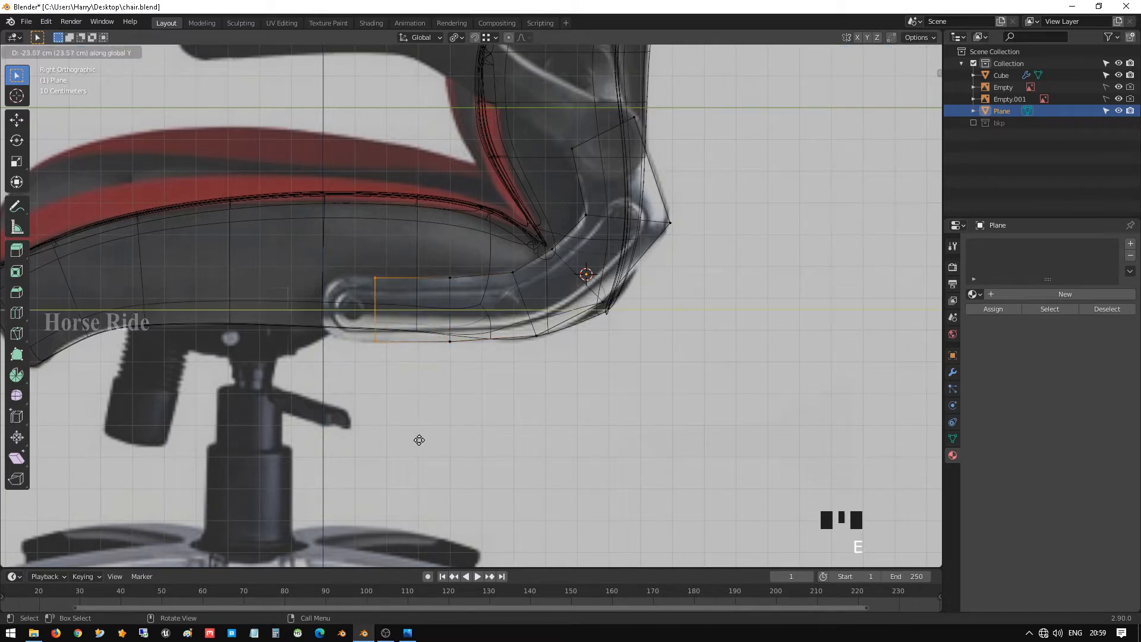
left_click(369, 438)
middle_click_drag(410, 309, 422, 311, "shift")
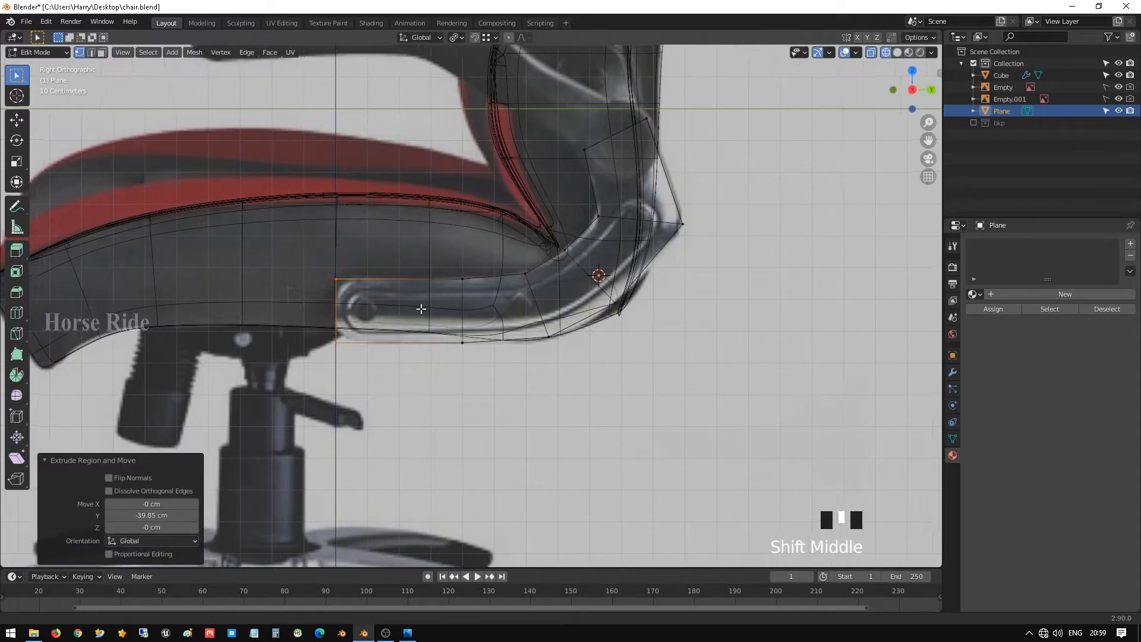
- Add four evenly spaced vertical loop cuts across the bracket's straight front section
scroll(469, 308, "up", 2)
key("ctrl+r")
scroll(469, 307, "up", 3)
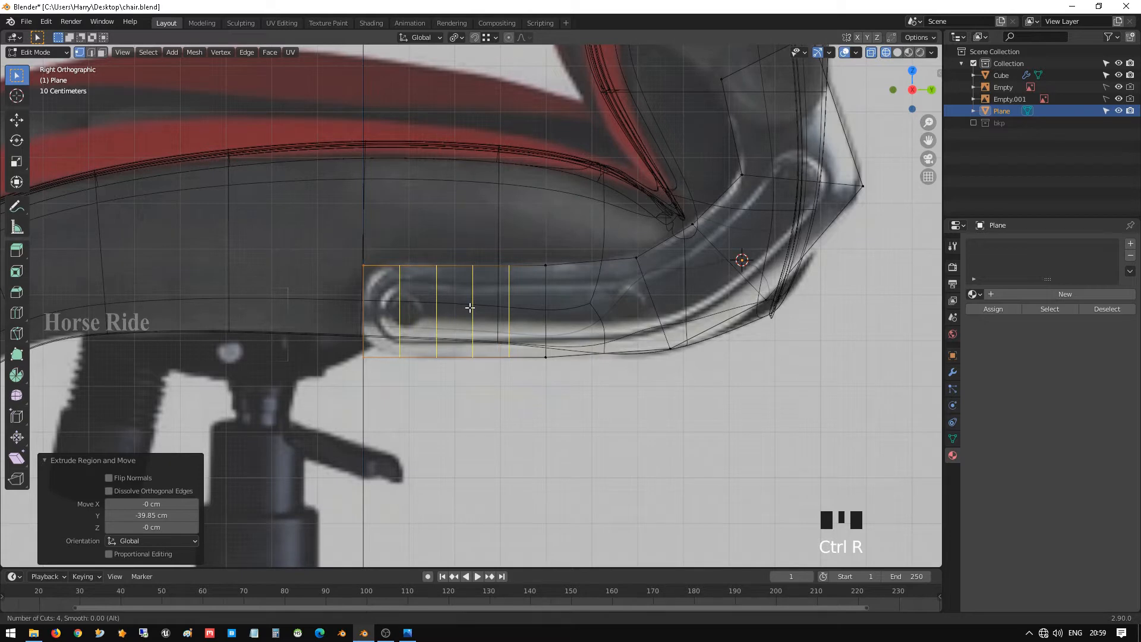
left_click(469, 307)
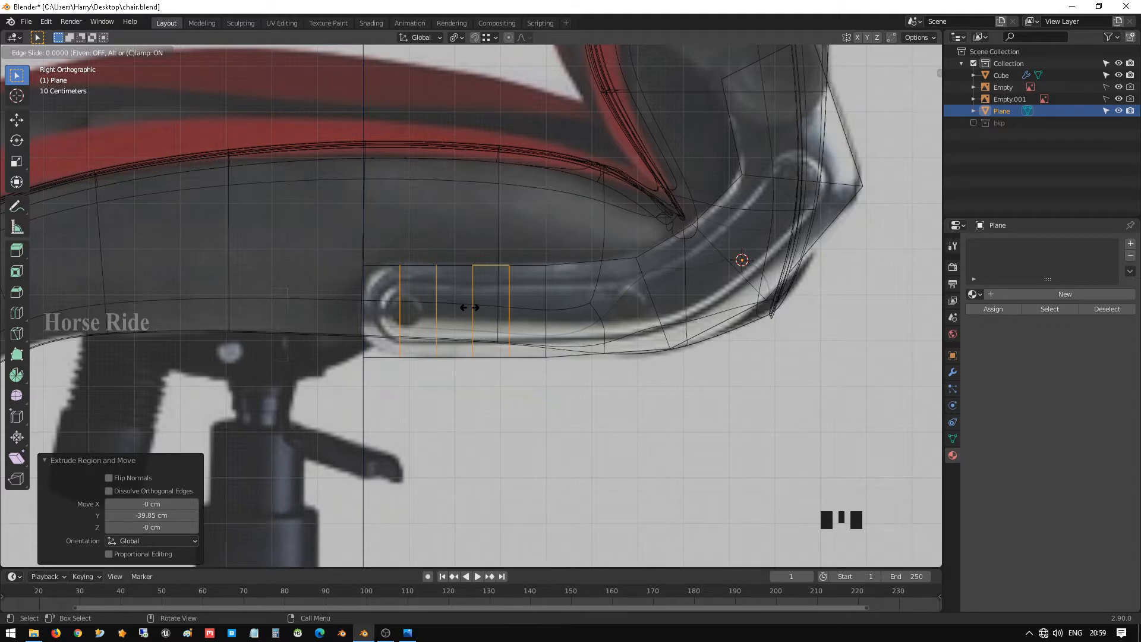
left_click(470, 308)
middle_click_drag(473, 299, 487, 264, "shift")
scroll(476, 288, "up", 1)
scroll(487, 263, "down", 1)
scroll(472, 287, "up", 1)
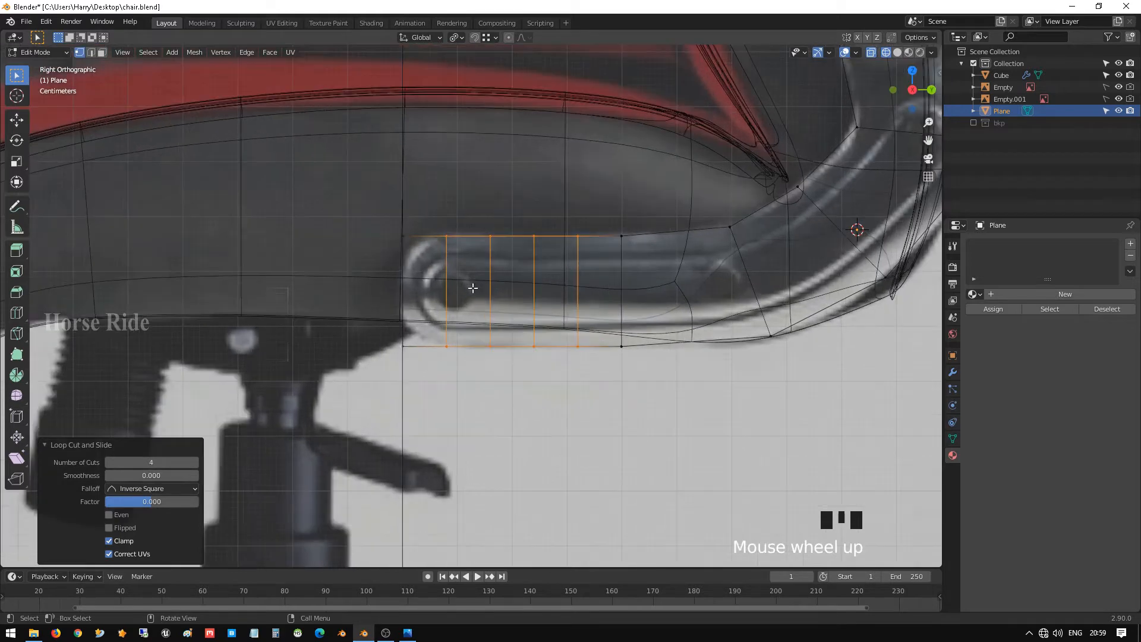
- Dissolve the vertical loop edge closest to the bracket's front end
left_click(415, 244)
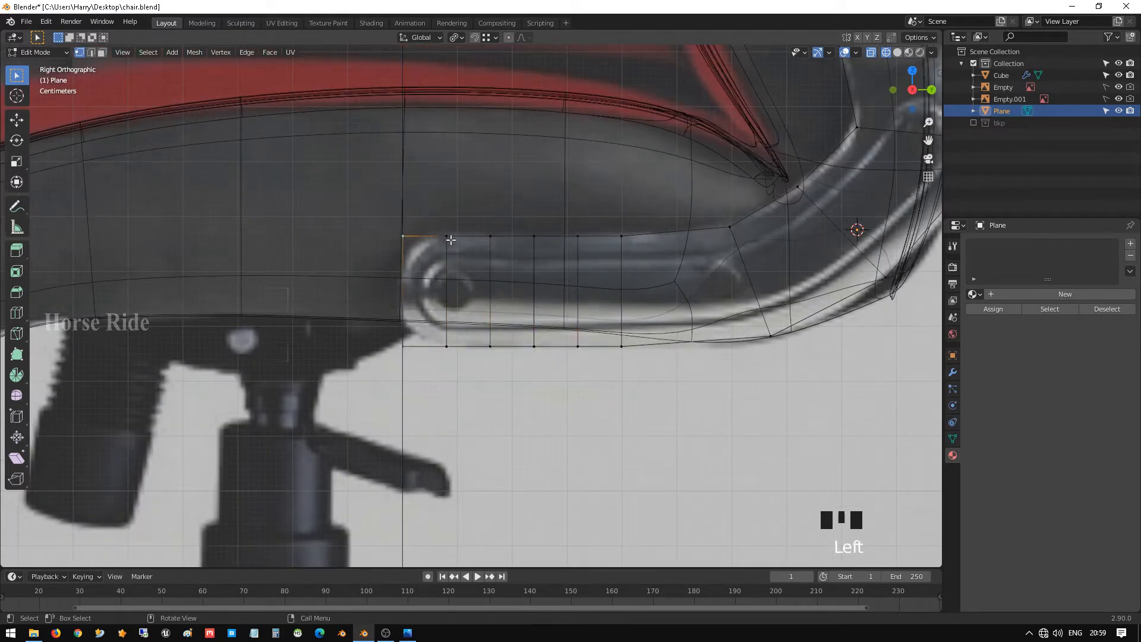
left_click(404, 344, "shift")
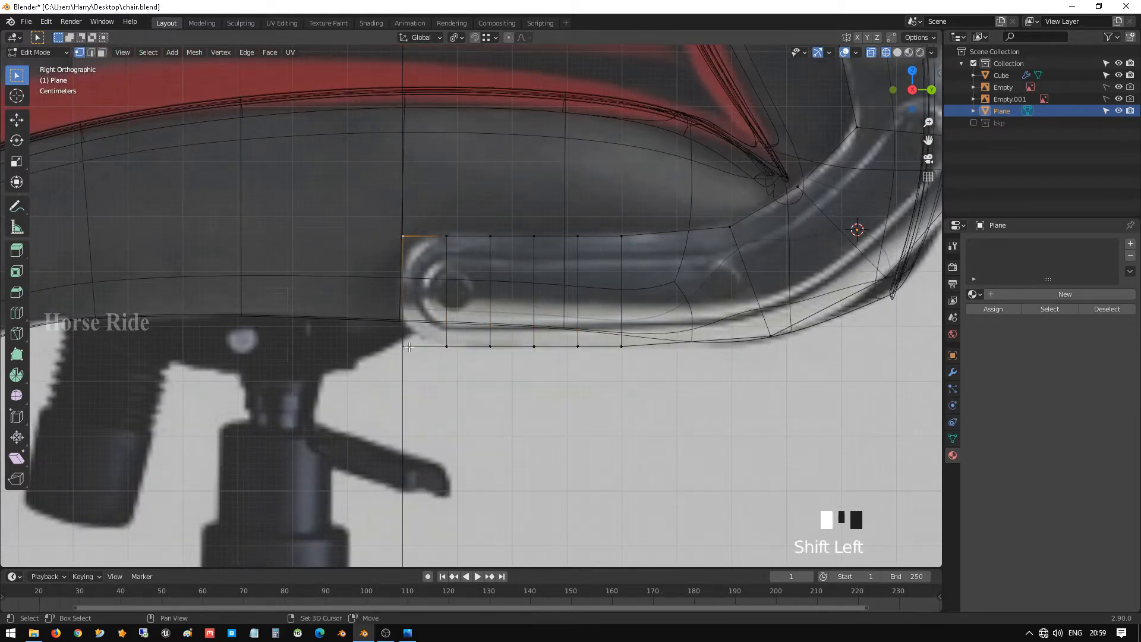
left_click(443, 233)
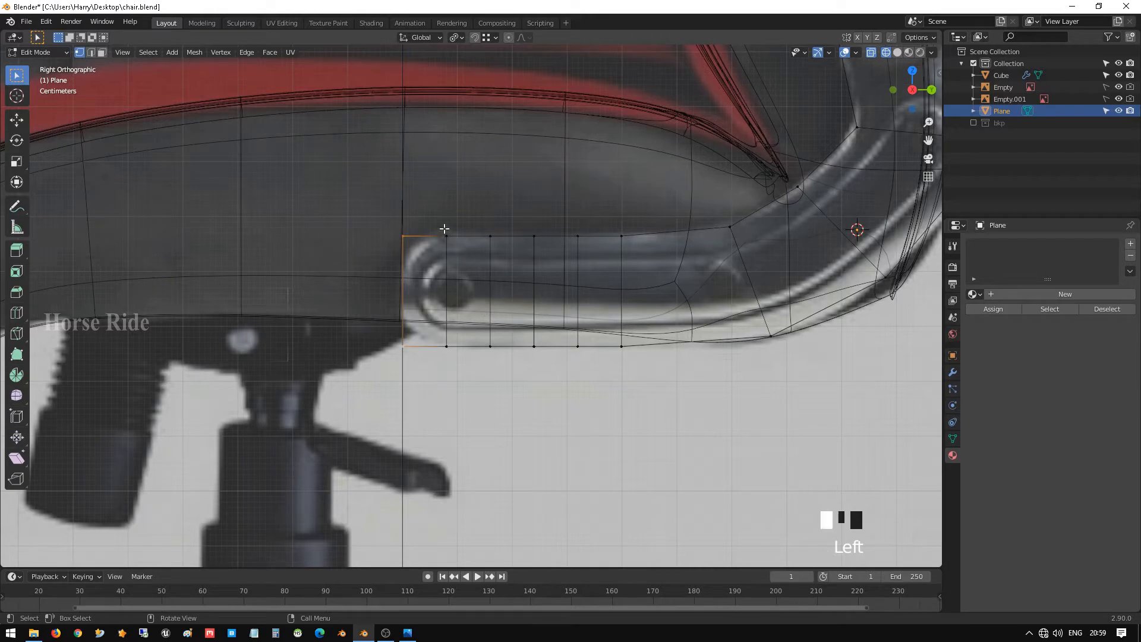
key("2")
left_click(442, 301)
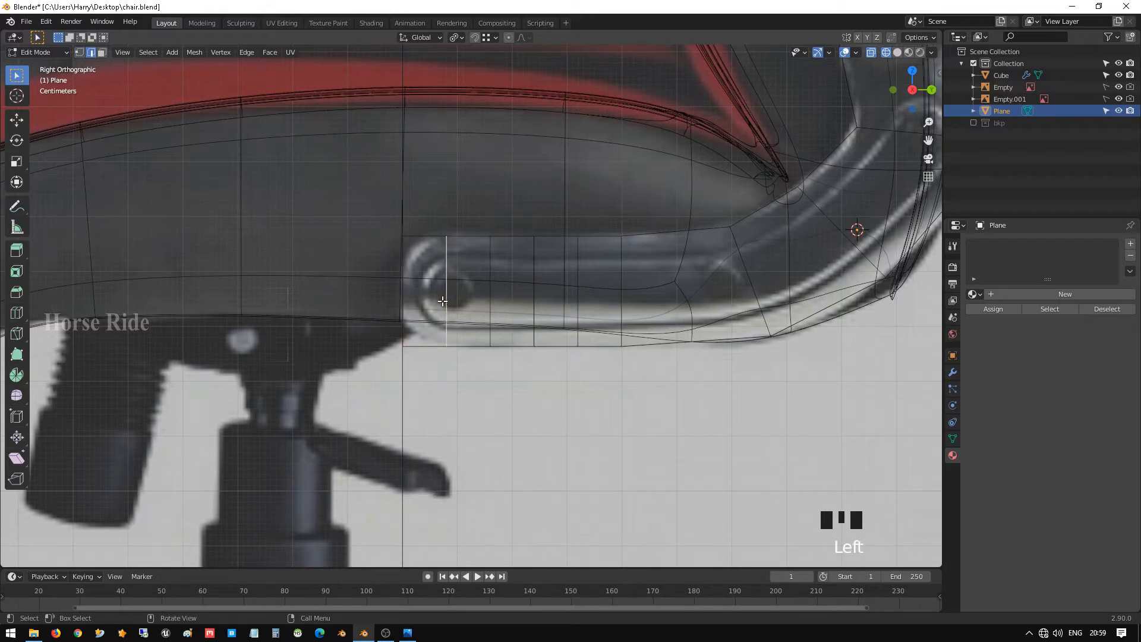
key("x")
left_click(442, 301)
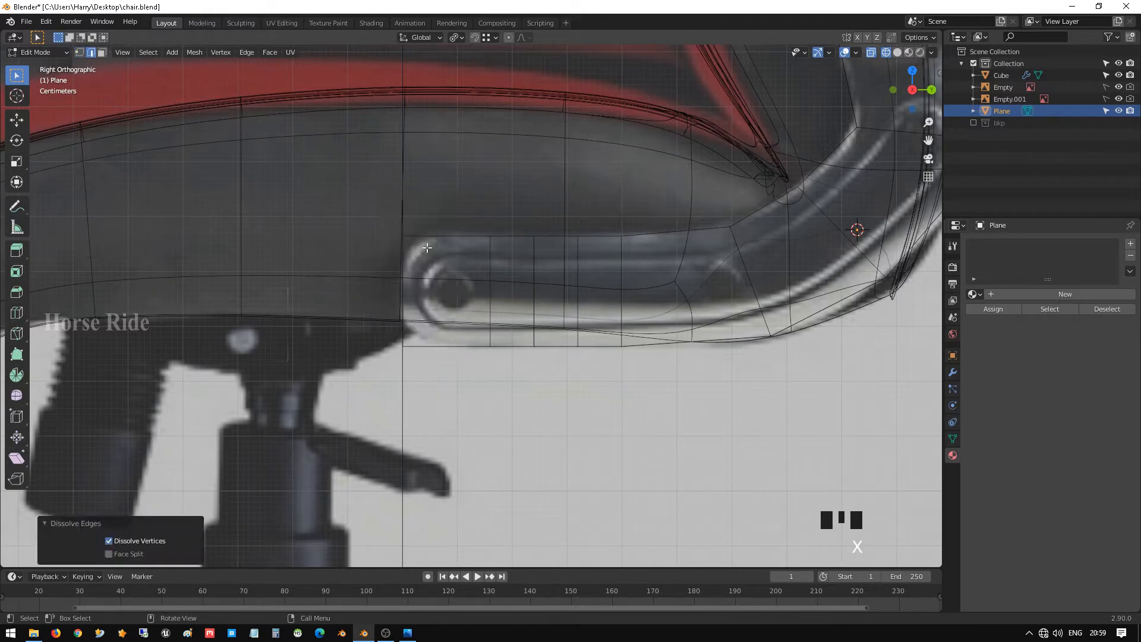
- Try rounding the bracket's two front corner vertices with a 48.5 cm vertex bevel of 2 segments, and undo it
key("1")
left_click(413, 232)
left_click(413, 343, "shift")
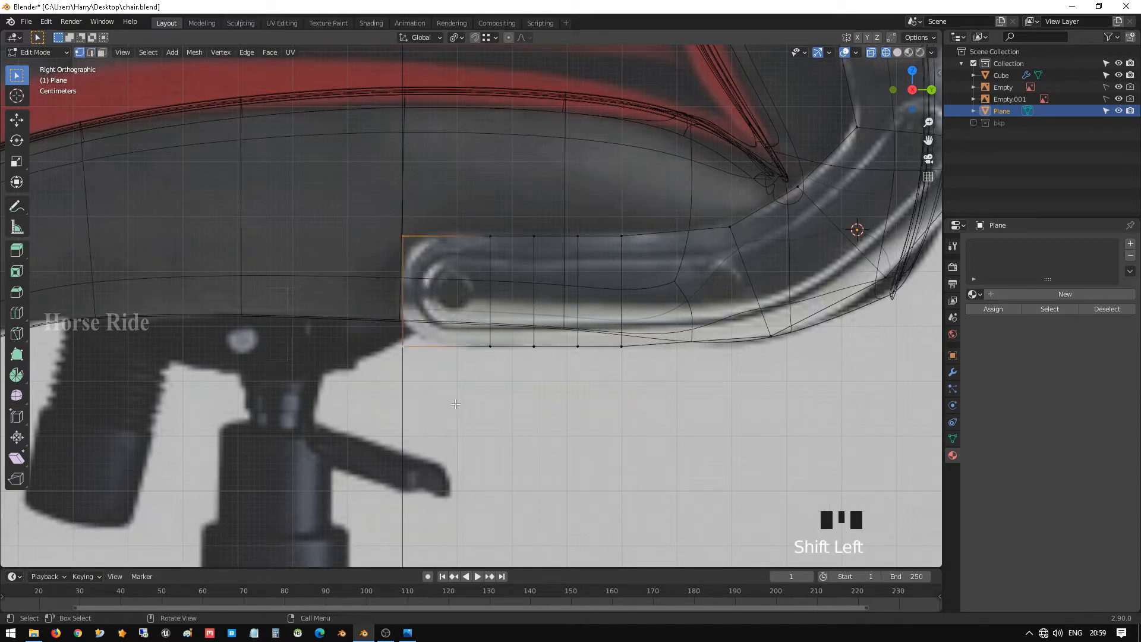
key("ctrl+b")
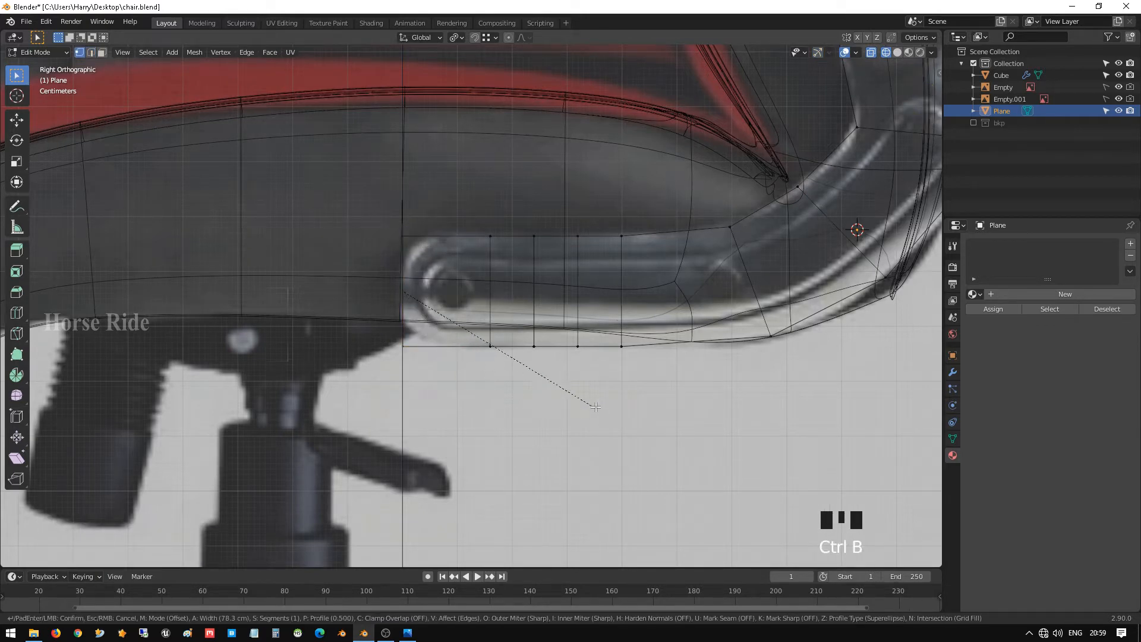
key("Escape")
key("ctrl+shift+b")
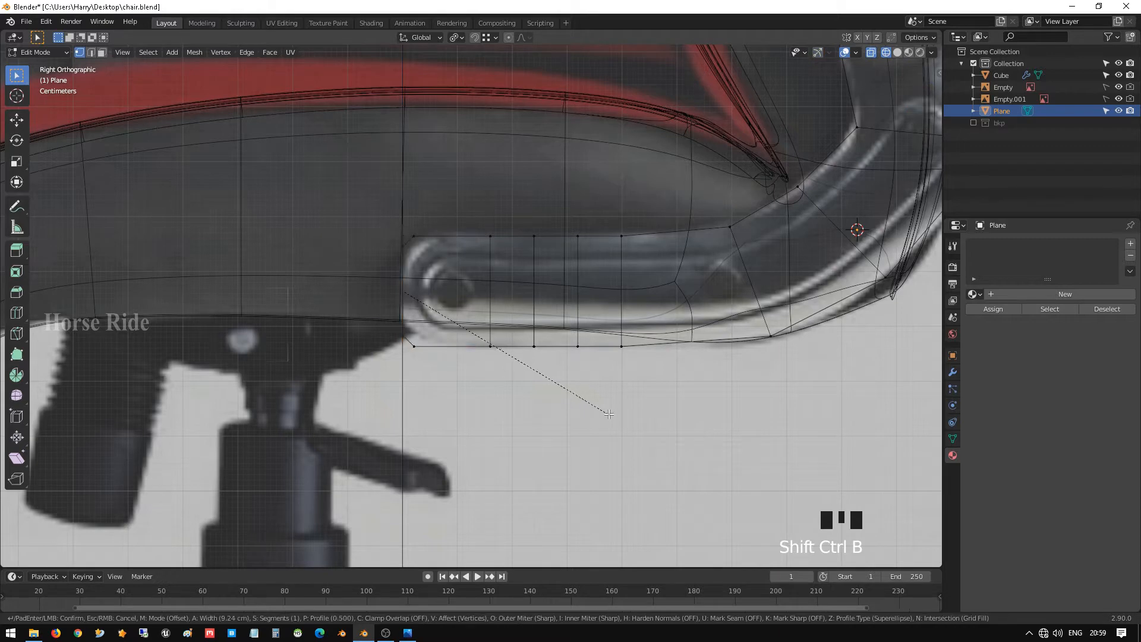
scroll(649, 426, "up", 1)
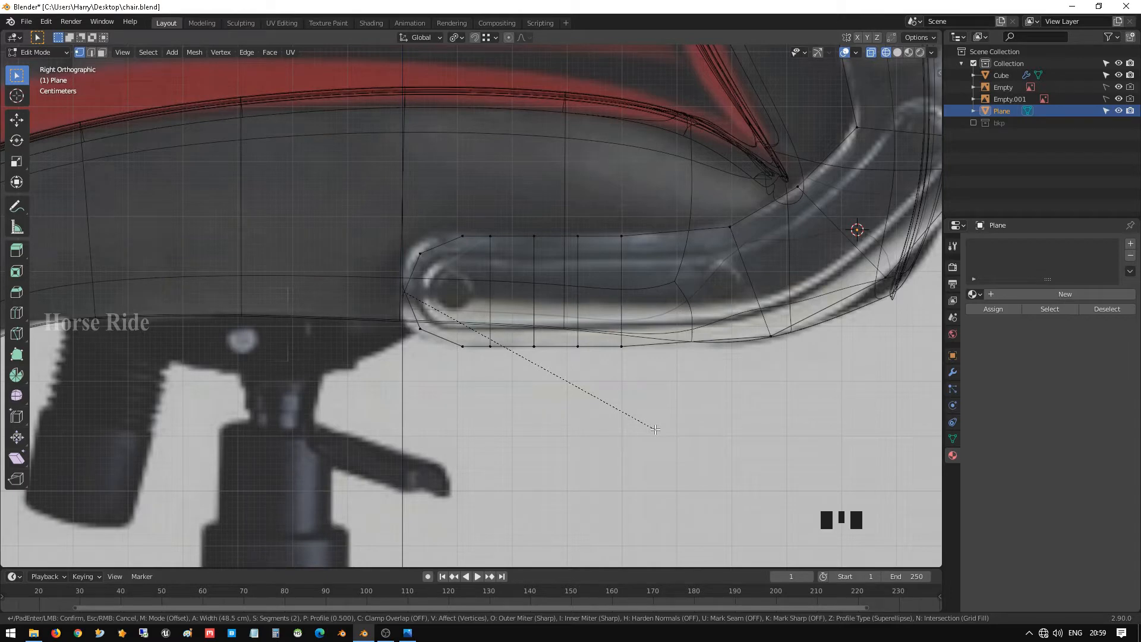
left_click(655, 429)
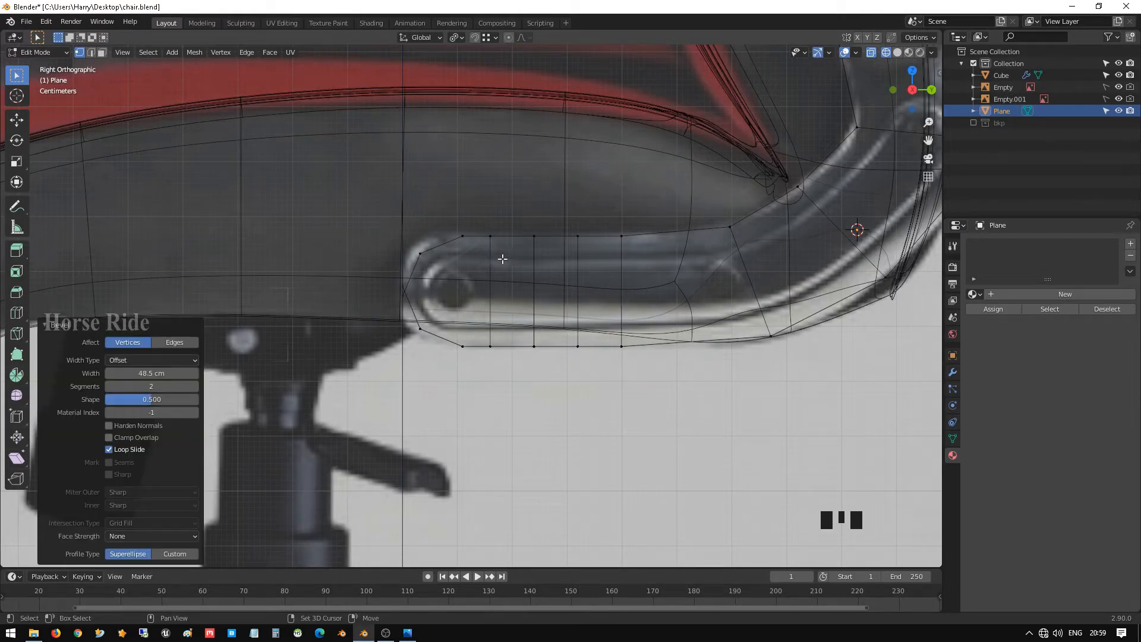
middle_click_drag(502, 259, 446, 248, "shift")
scroll(440, 251, "down", 1)
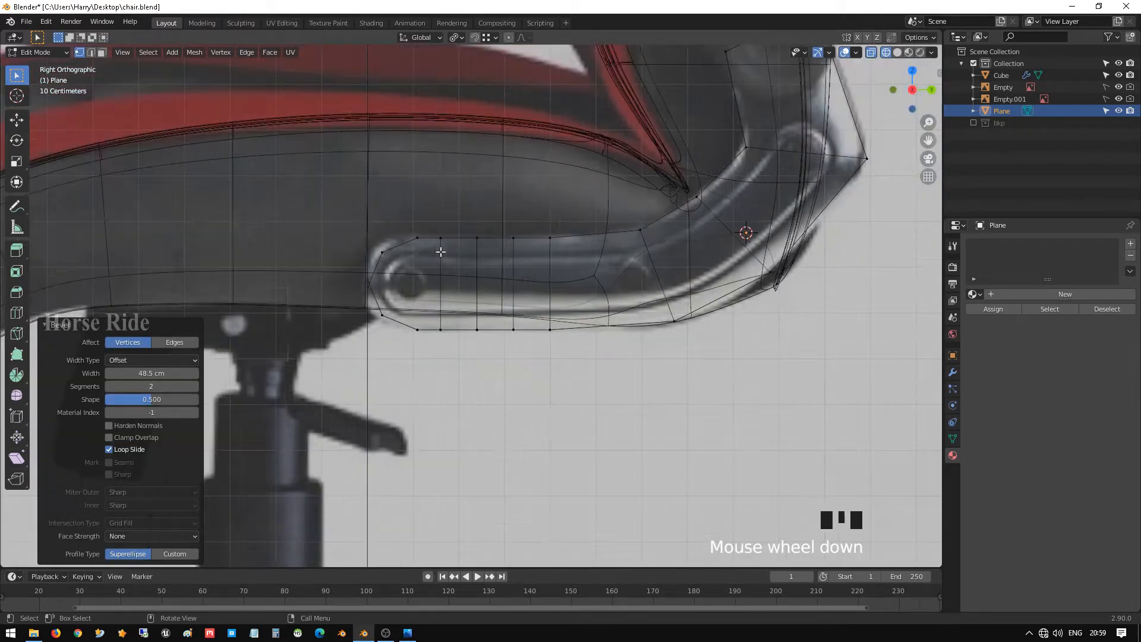
scroll(465, 264, "up", 1)
middle_click_drag(499, 245, 422, 210, "shift")
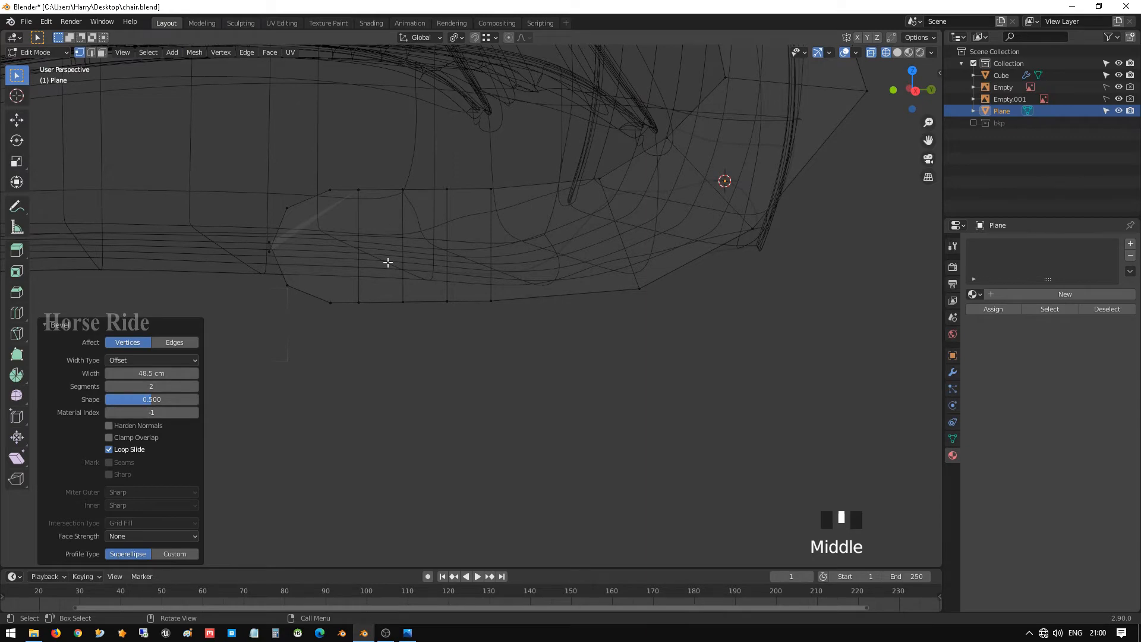
key("ctrl+z")
- Round the bracket's two front corners in the right side view with a 39.7 cm vertex bevel of 2 segments
key("KP_1")
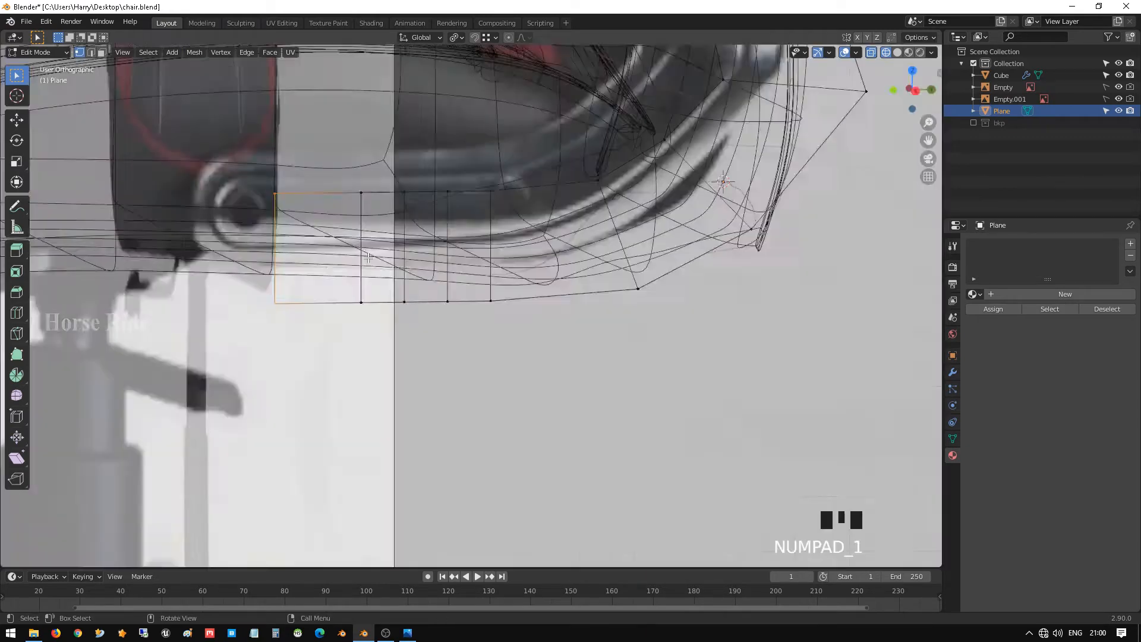
key("KP_3")
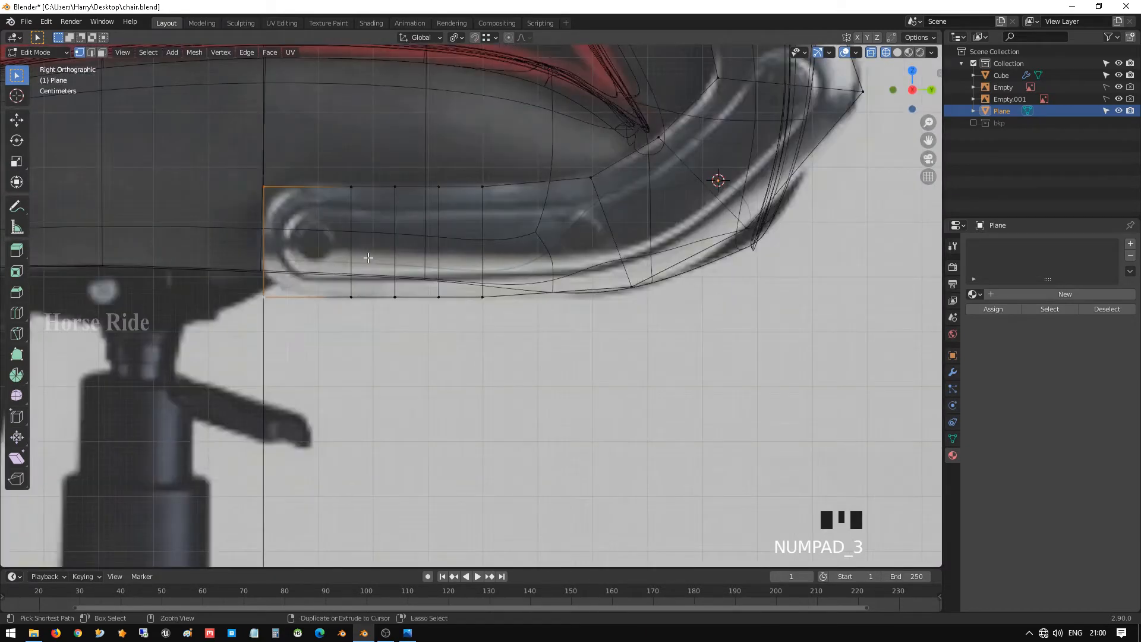
key("ctrl+b")
right_click(373, 259)
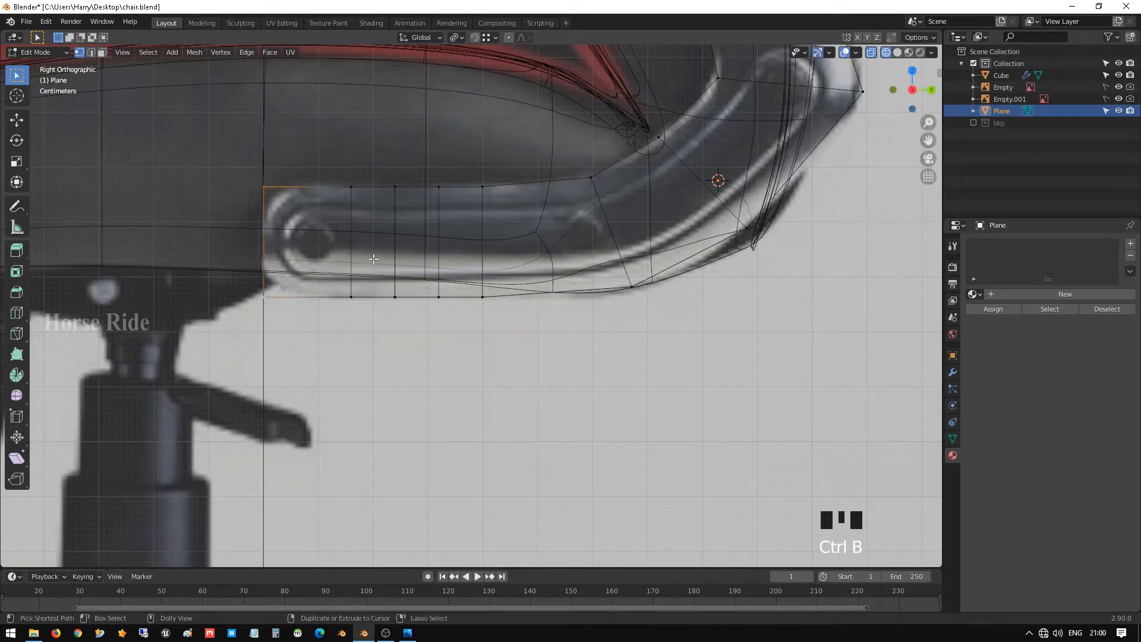
key("ctrl+shift+b")
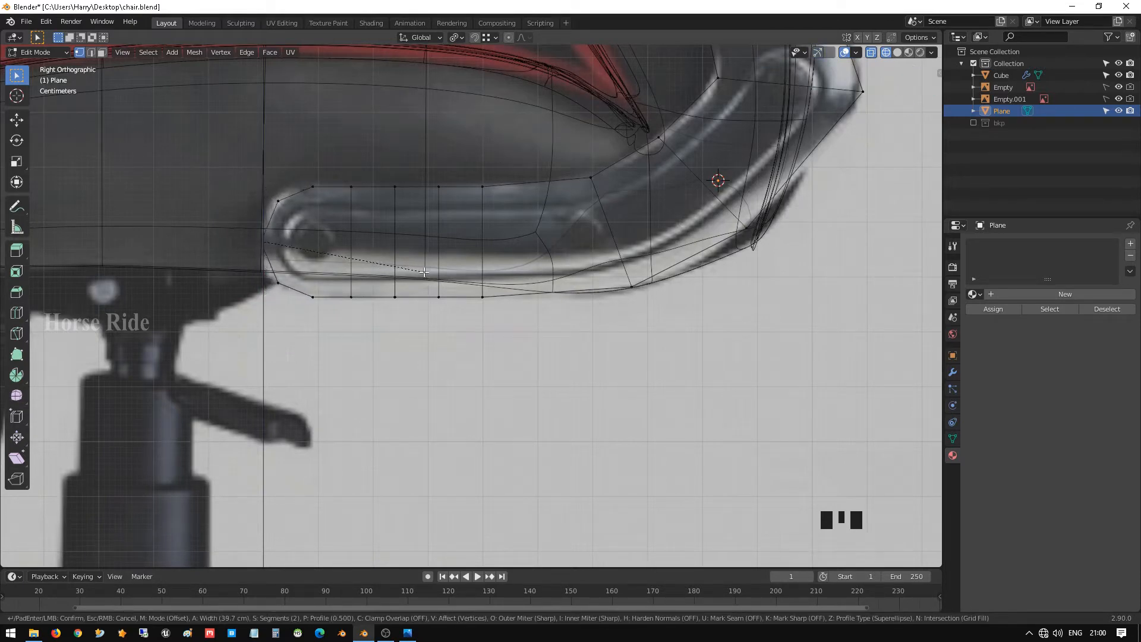
left_click(429, 272)
- Merge the two middle vertices at the bracket's rounded front tip at their center
middle_click_drag(283, 191, 286, 192, "shift")
scroll(286, 191, "up", 3)
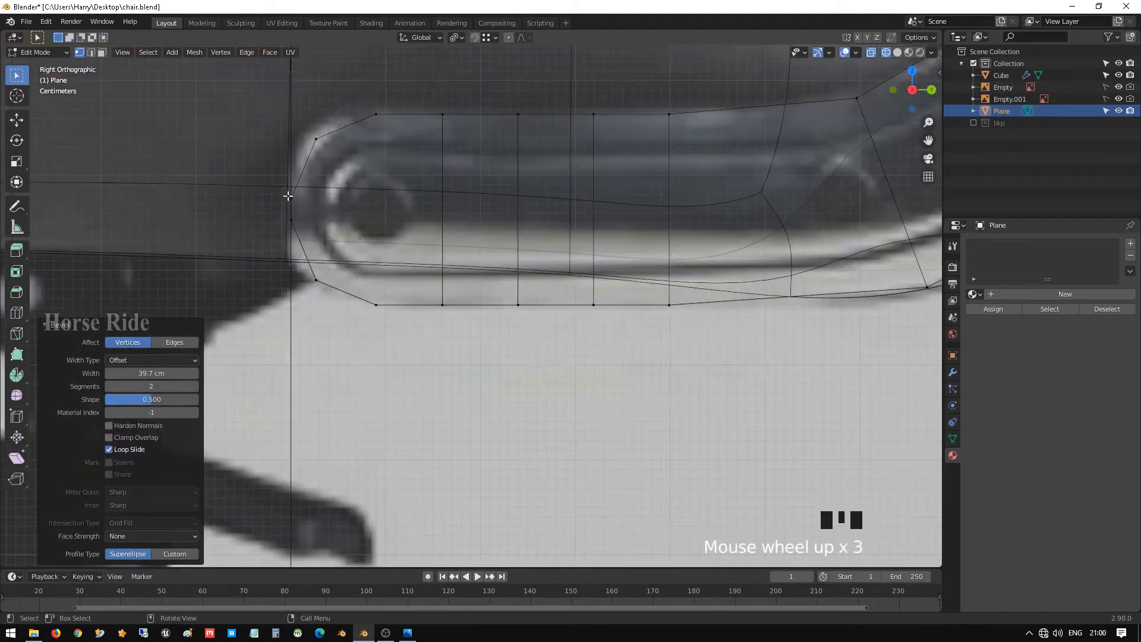
left_click(327, 201)
left_click(326, 238, "shift")
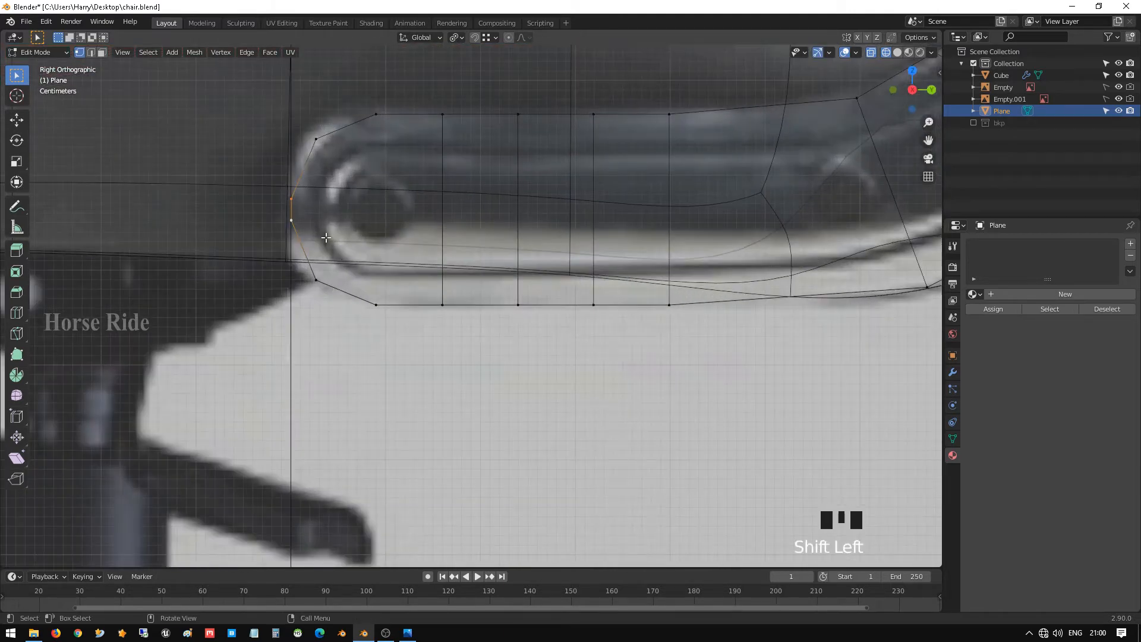
key("m")
left_click(326, 237)
scroll(327, 237, "down", 2)
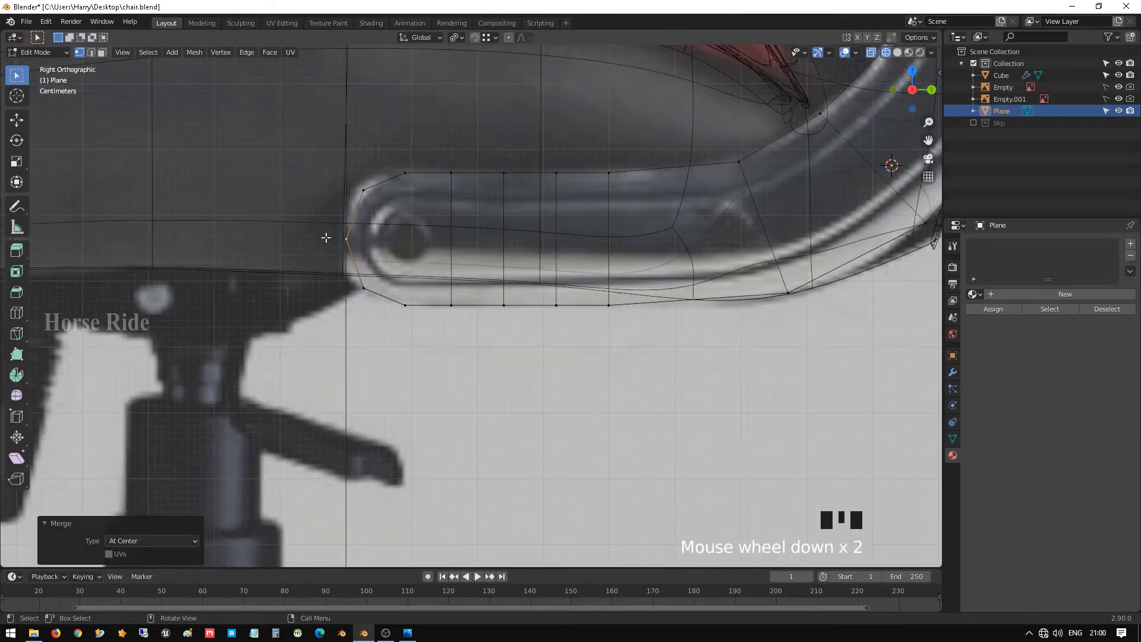
middle_click_drag(328, 237, 294, 231, "shift")
- Apply level 3 subdivision to the bracket plane in Object Mode and show the viewport in material preview shading
key("Tab")
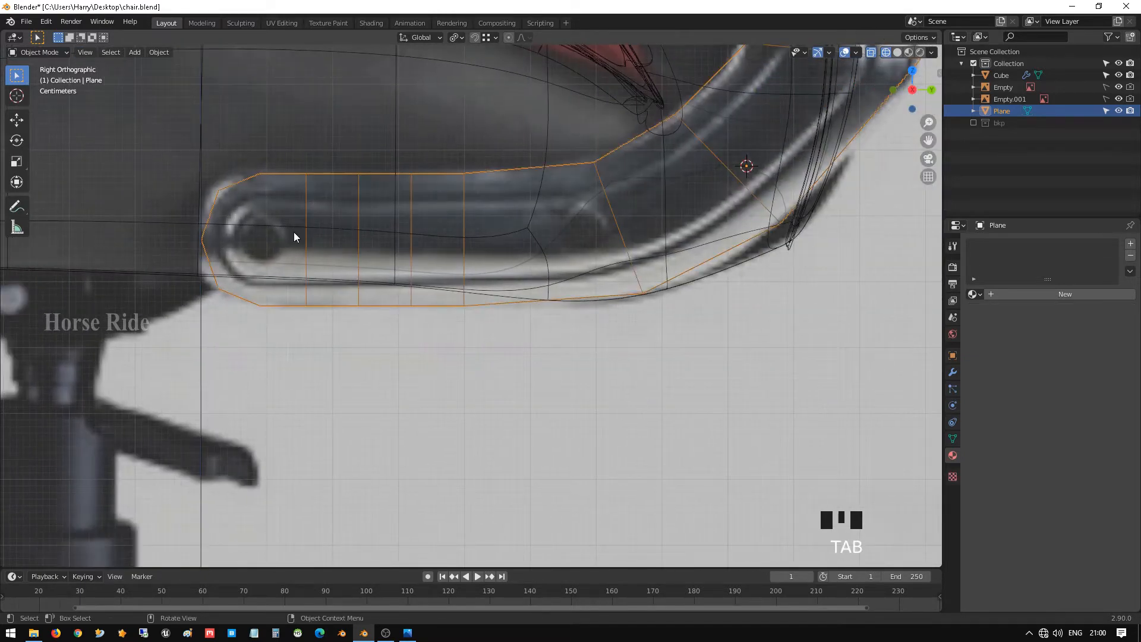
key("ctrl+3")
key("shift+z")
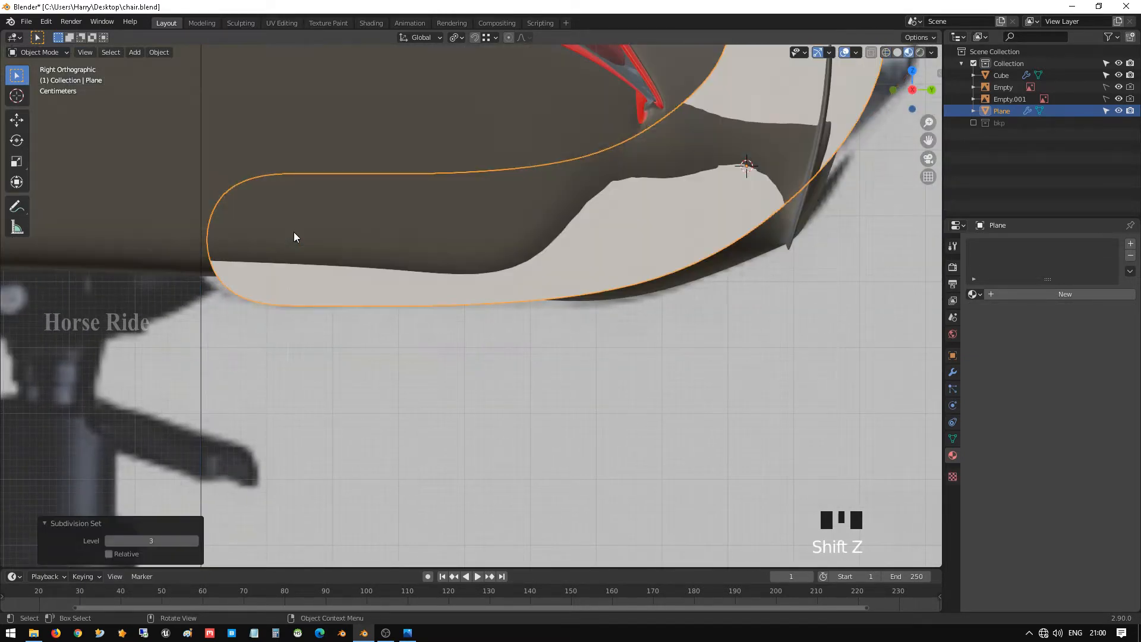
scroll(294, 232, "down", 2)
scroll(504, 224, "down", 5)
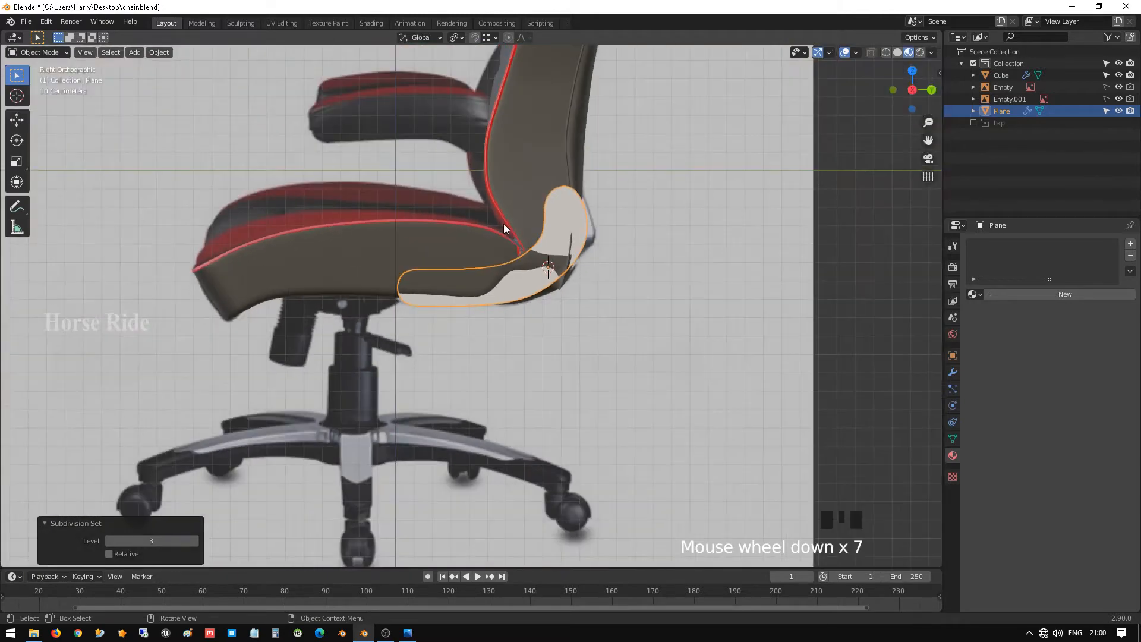
key("KP_1")
scroll(504, 224, "up", 5)
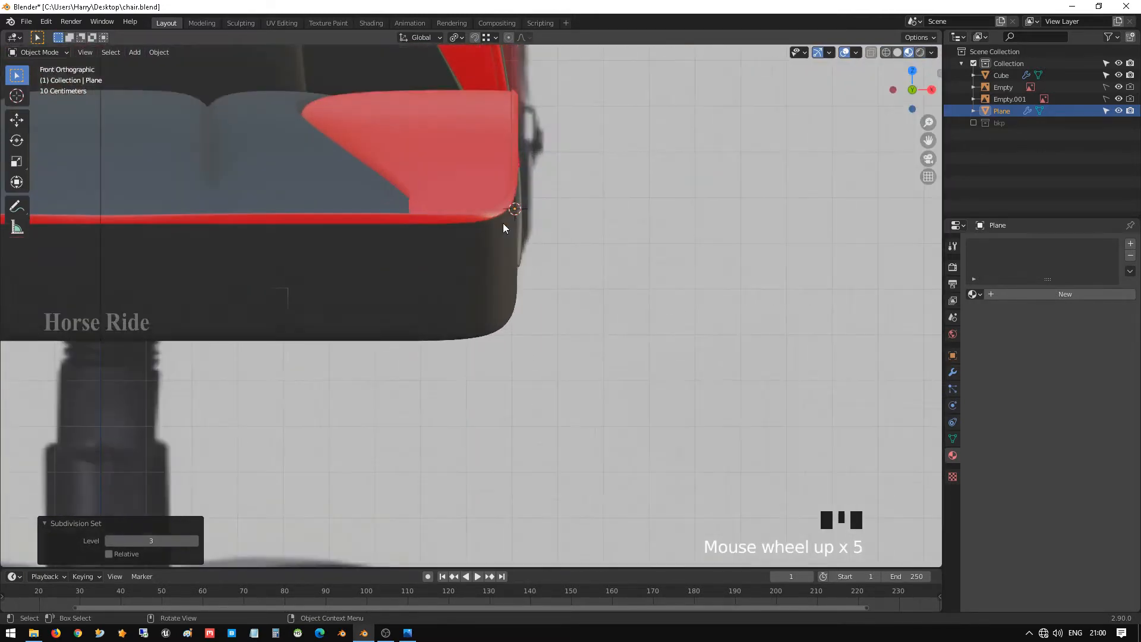
middle_click_drag(502, 223, 469, 198, "shift")
key("g")
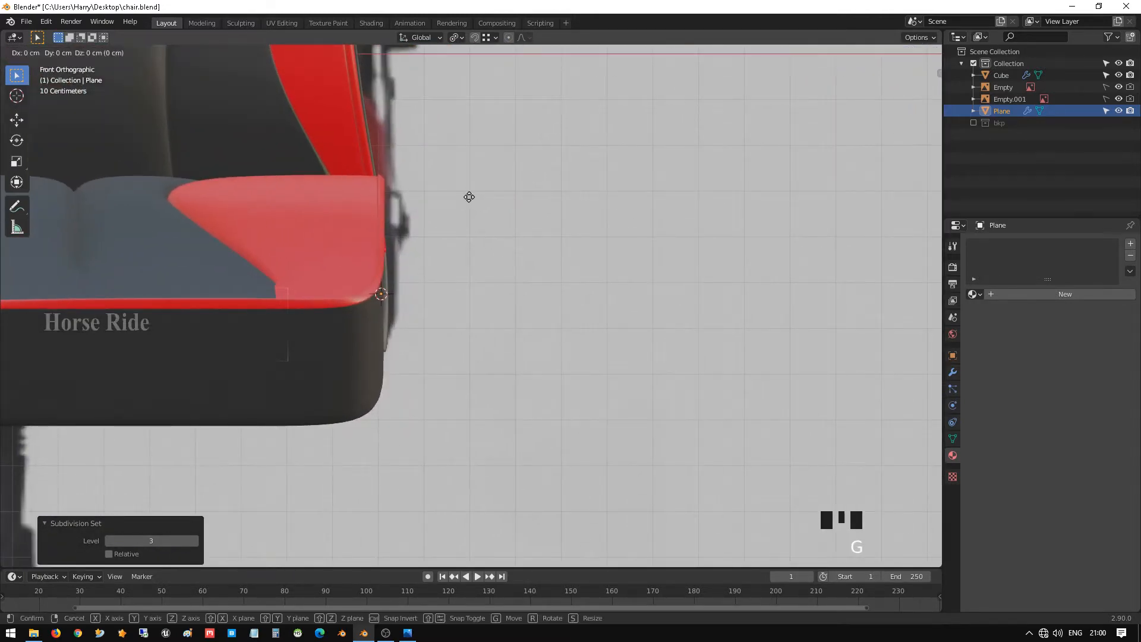
key("x")
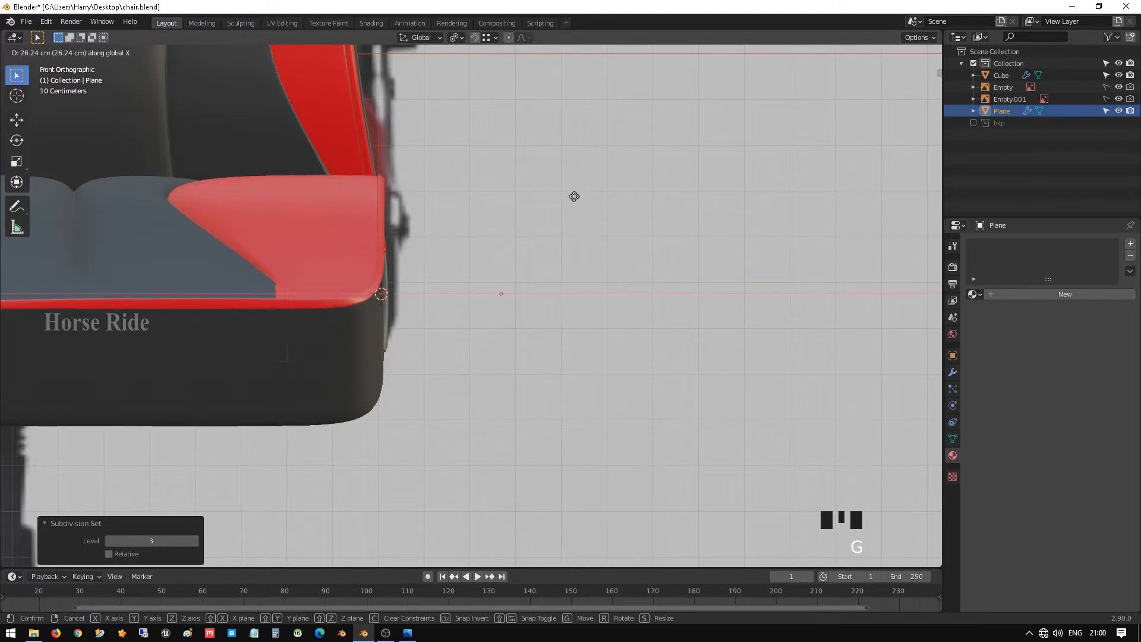
right_click(530, 184)
- Move the bracket plane about 1.77 cm outward along X, away from the side of the seat
scroll(530, 184, "down", 2)
mouse_move(530, 184)
middle_mouse_down()
mouse_move(516, 203)
mouse_move(525, 206)
middle_mouse_up()
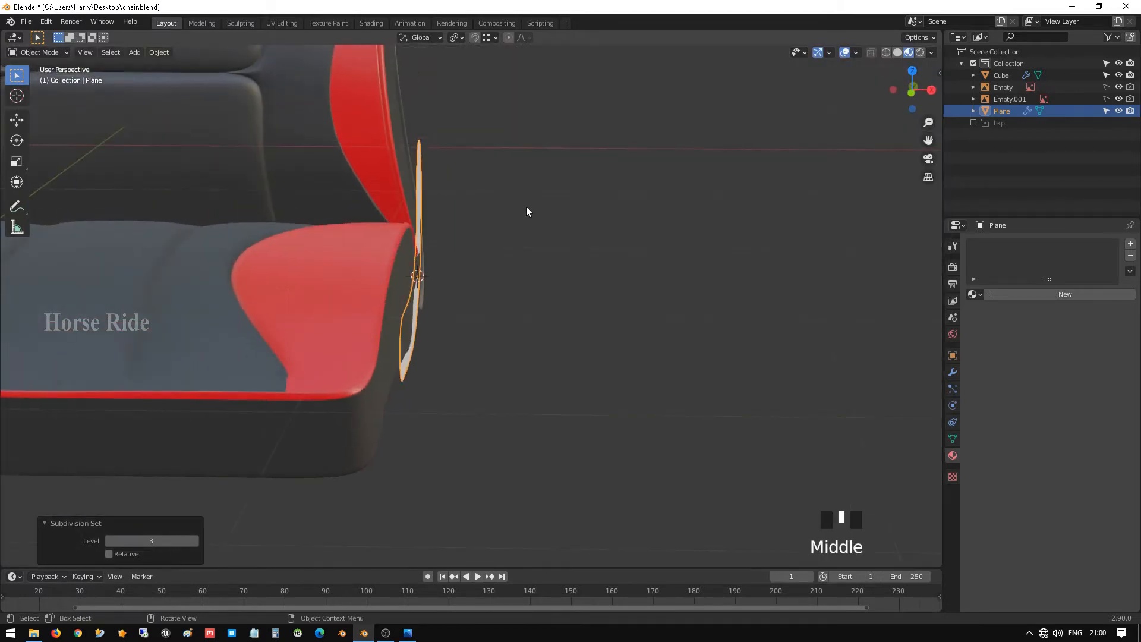
key("g")
key("x")
left_click(531, 211)
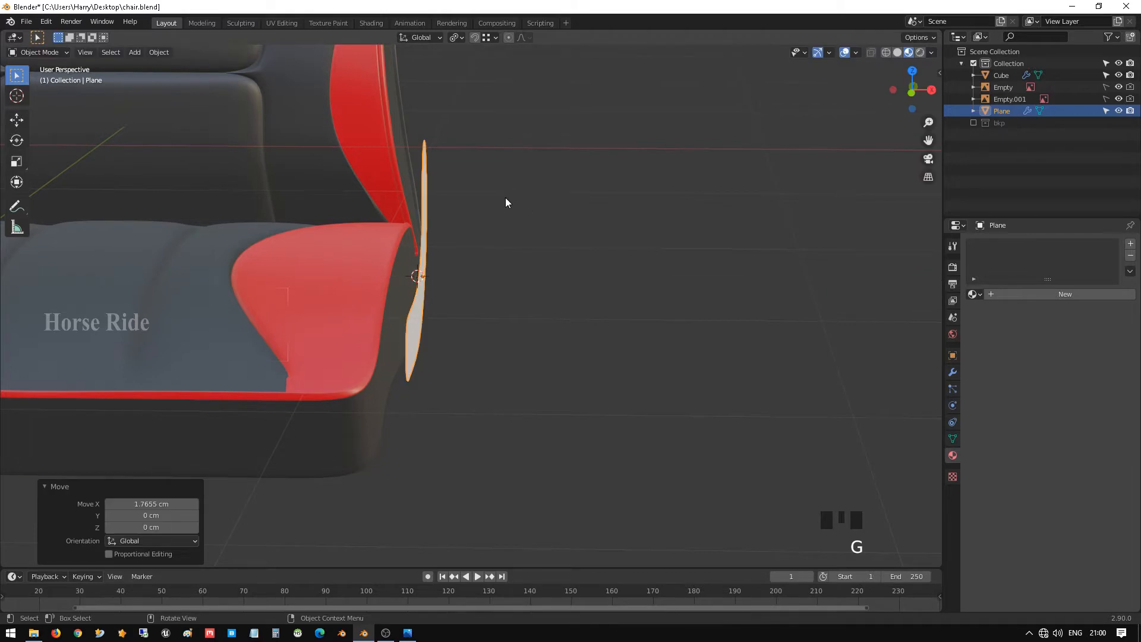
- Raise the bracket plane about 4.55 cm along Z in the right side view to line it up with the seat's lower edge
scroll(502, 196, "up", 2)
middle_click_drag(500, 194, 486, 236, "shift")
key("KP_1")
key("KP_3")
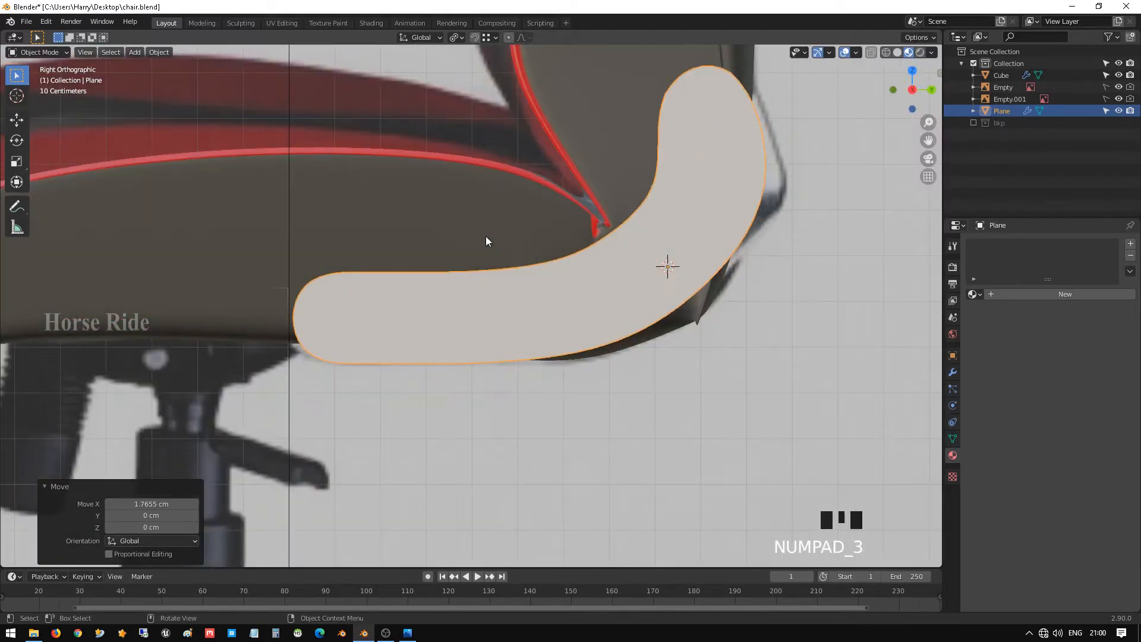
key("g")
key("z")
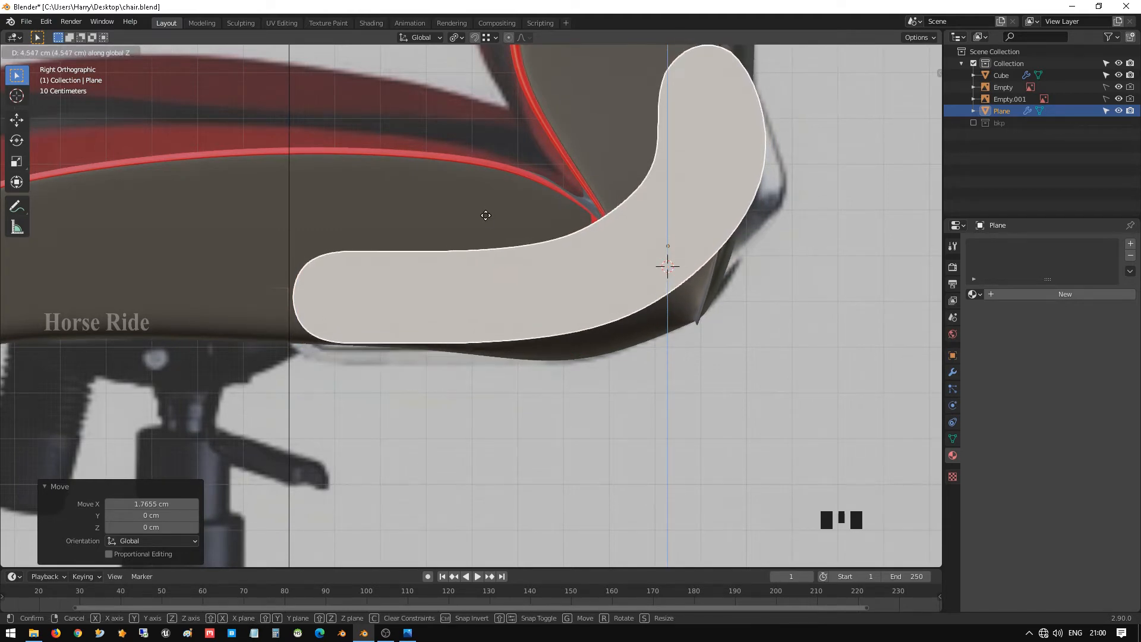
left_click(492, 220)
scroll(495, 223, "down", 4)
scroll(500, 224, "up", 1)
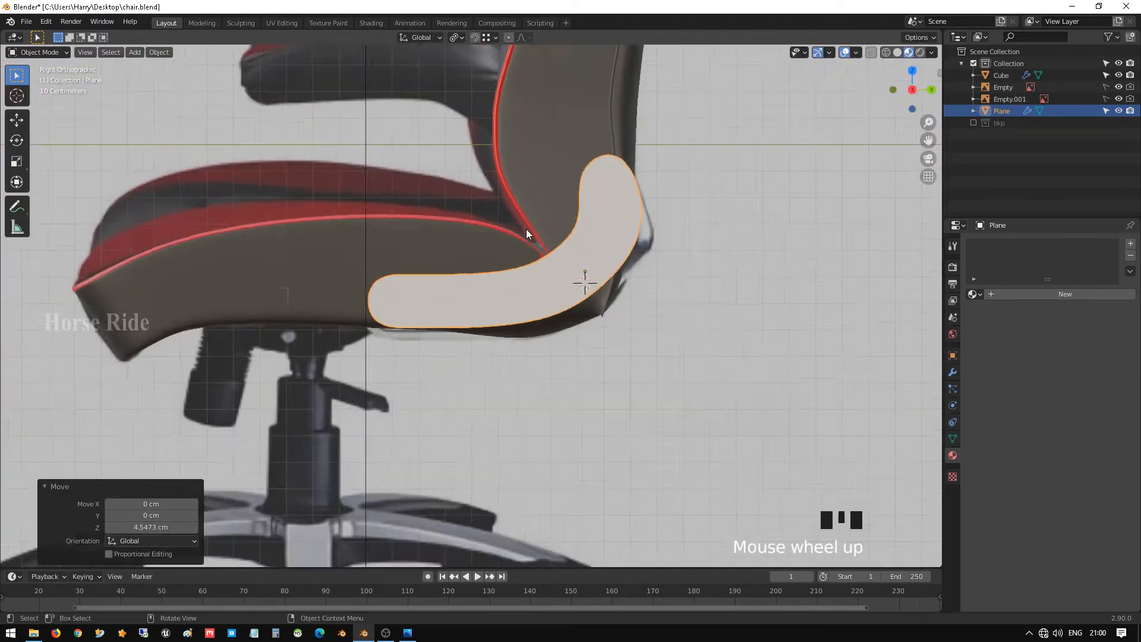
- In Edit Mode, move the bracket's topmost vertices about 6.82 cm inward along X to meet the side of the backrest
mouse_move(526, 229)
middle_mouse_down()
mouse_move(572, 215)
mouse_move(627, 220)
mouse_move(547, 216)
mouse_move(535, 237)
middle_mouse_up()
scroll(512, 187, "up", 2)
middle_click_drag(513, 187, 565, 220, "shift")
scroll(576, 262, "up", 1)
key("Tab")
key("KP_1")
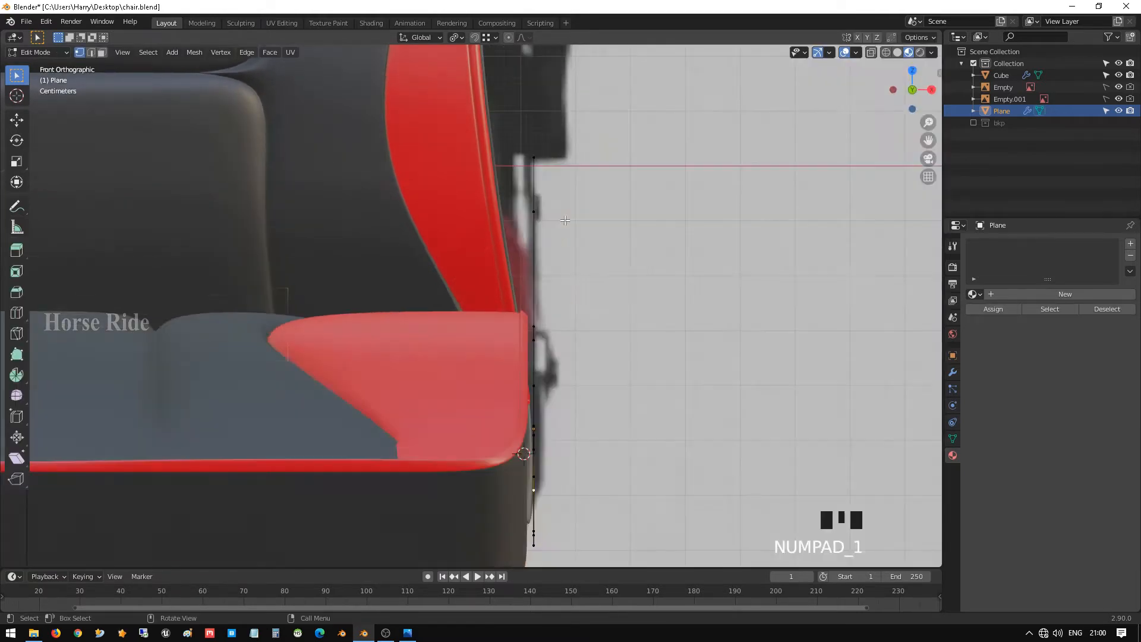
key("shift+z")
left_click(537, 184)
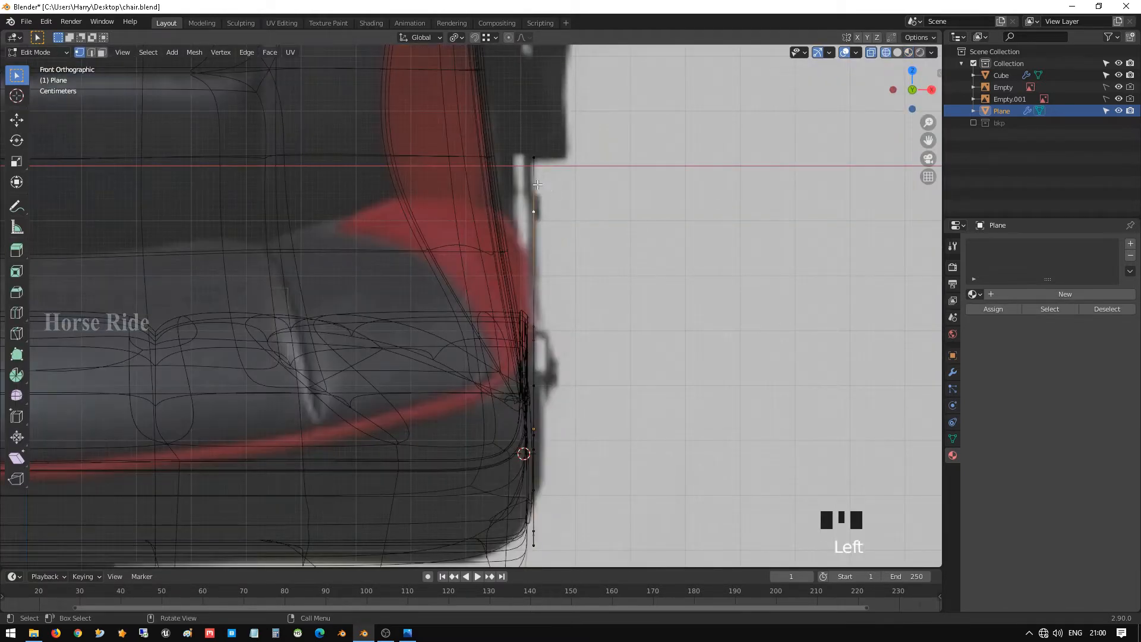
left_click_drag(508, 134, 591, 184)
left_click(525, 144)
left_click_drag(519, 118, 595, 194)
key("g")
key("x")
left_click(588, 178)
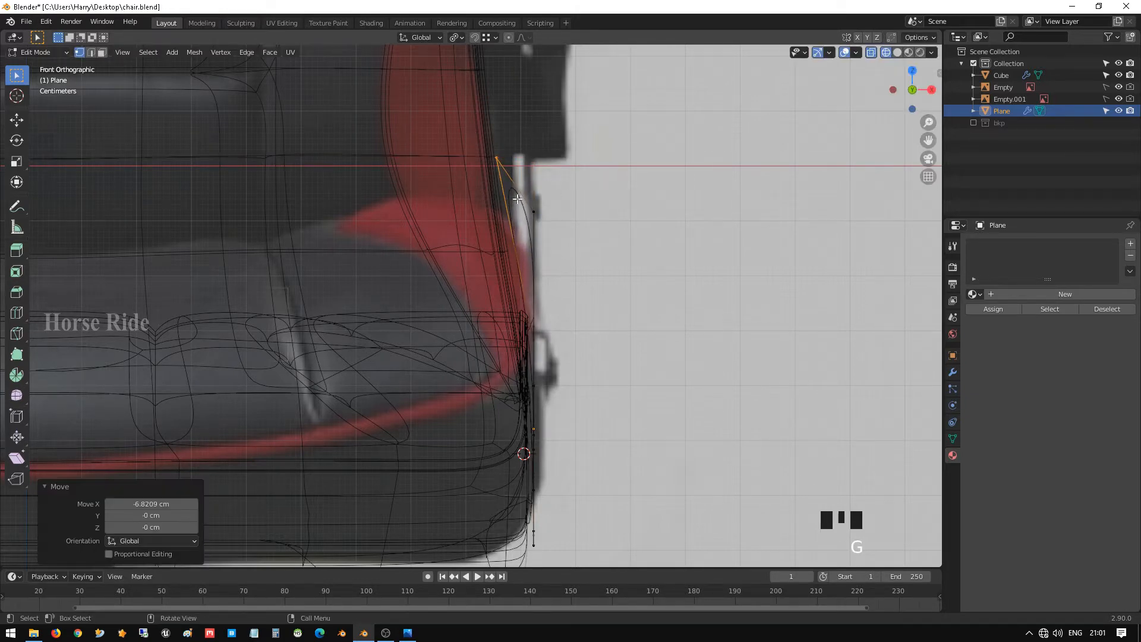
- Move the vertices just below the bracket's top about 5.2 cm inward along X to follow the backrest's slope
left_click(593, 239)
key("g")
key("x")
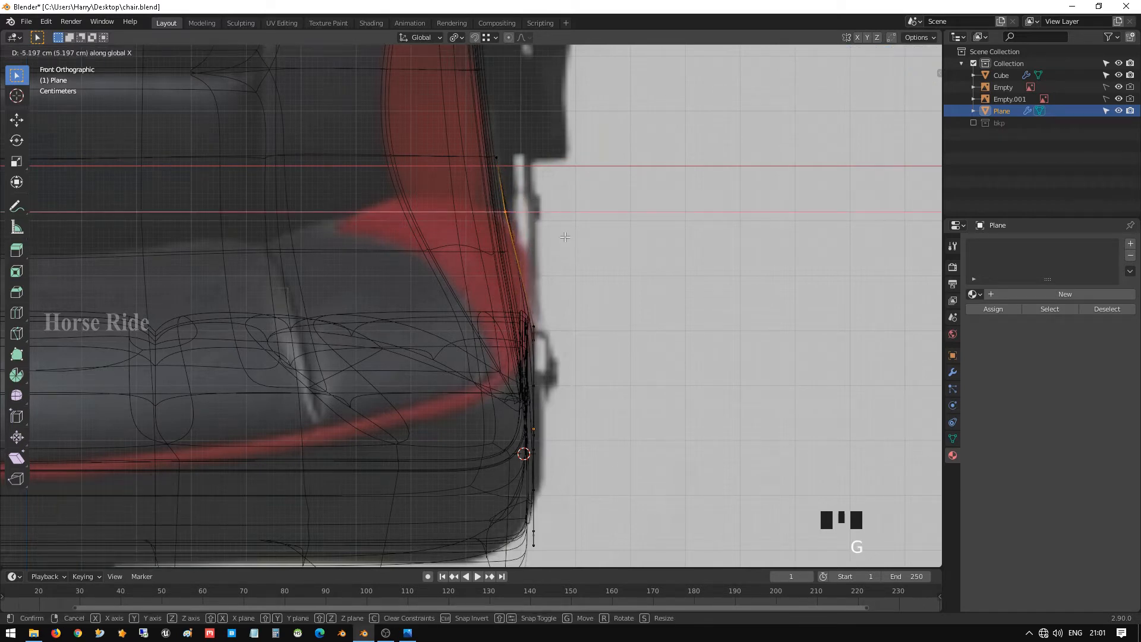
left_click(564, 237)
- Move the vertex pair at the base of the bracket's upright arm inward along X by about 0.87 cm and another 0.7 cm
middle_click_drag(536, 301, 469, 290, "shift")
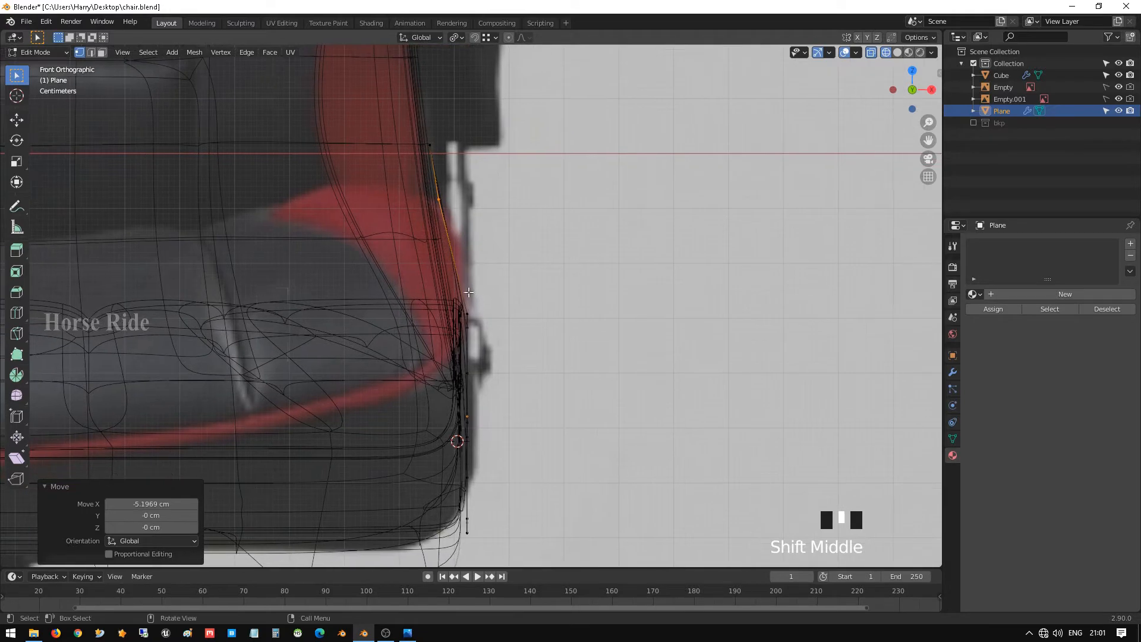
left_click(465, 322)
key("g")
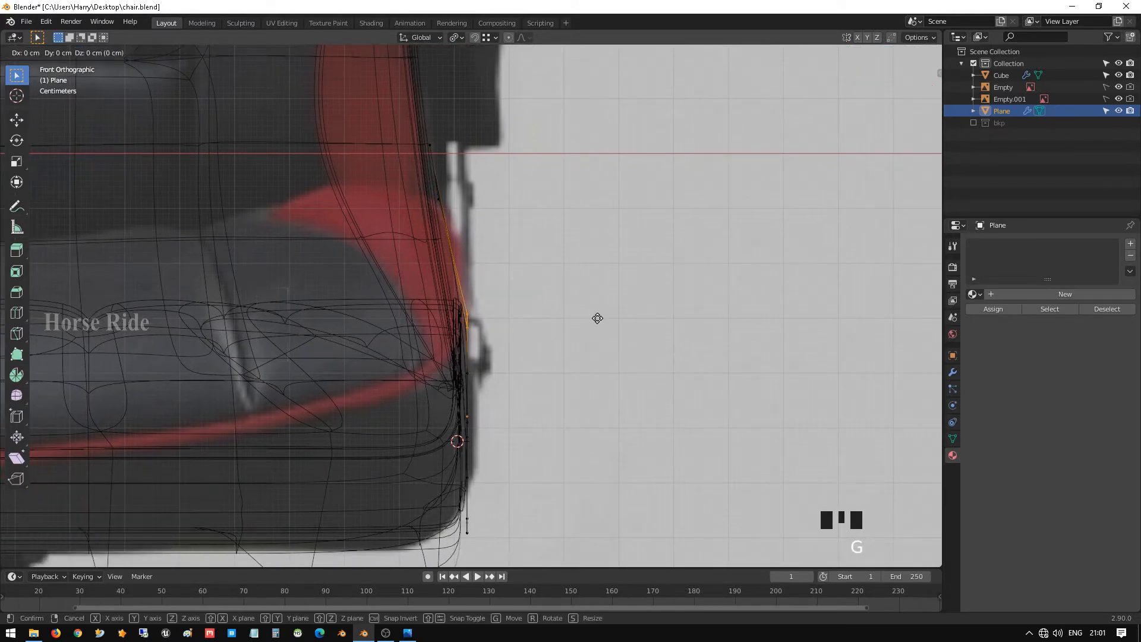
key("x")
left_click(592, 318)
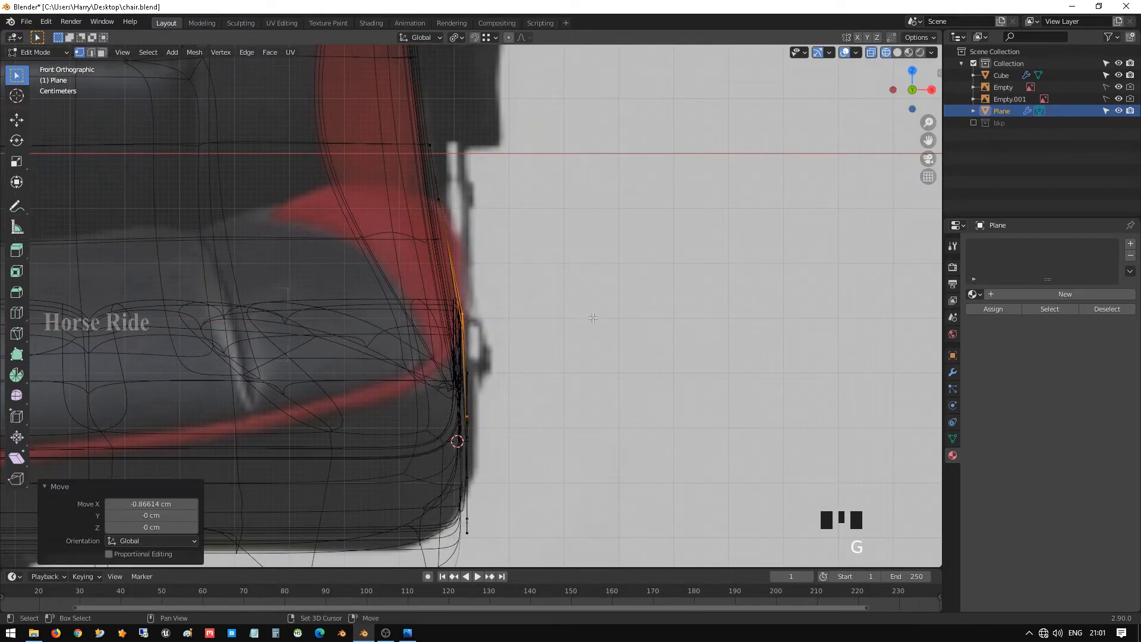
middle_click_drag(592, 318, 314, 318)
key("g")
key("x")
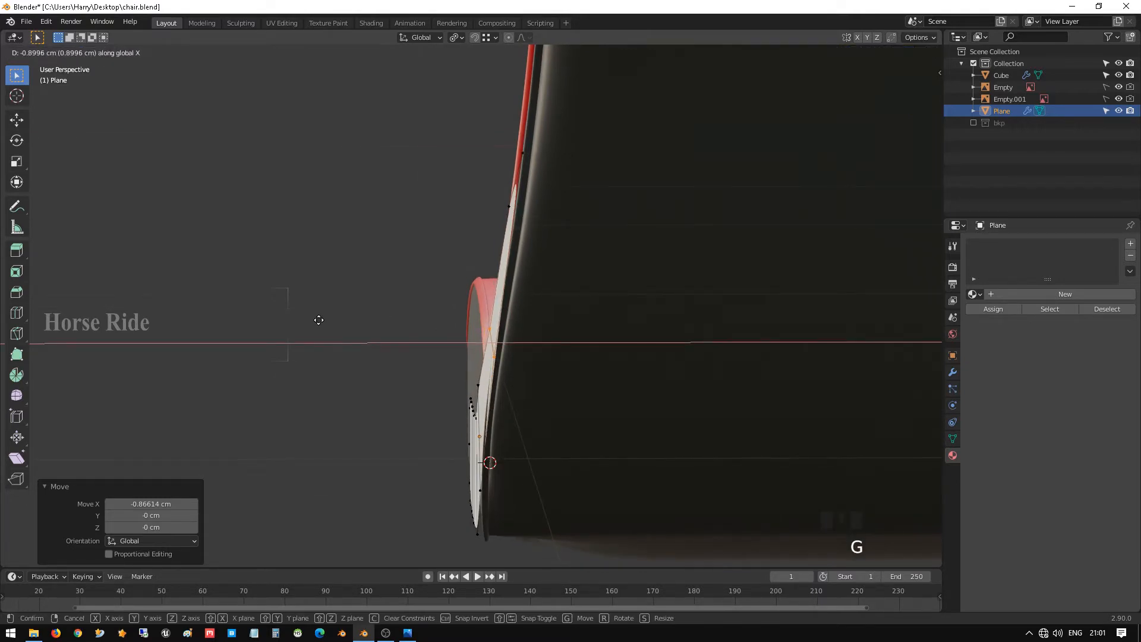
left_click(319, 319)
- Move the vertex pair in the middle of the bracket's bend about 0.51 cm outward along X
middle_click_drag(450, 355, 606, 293, "shift")
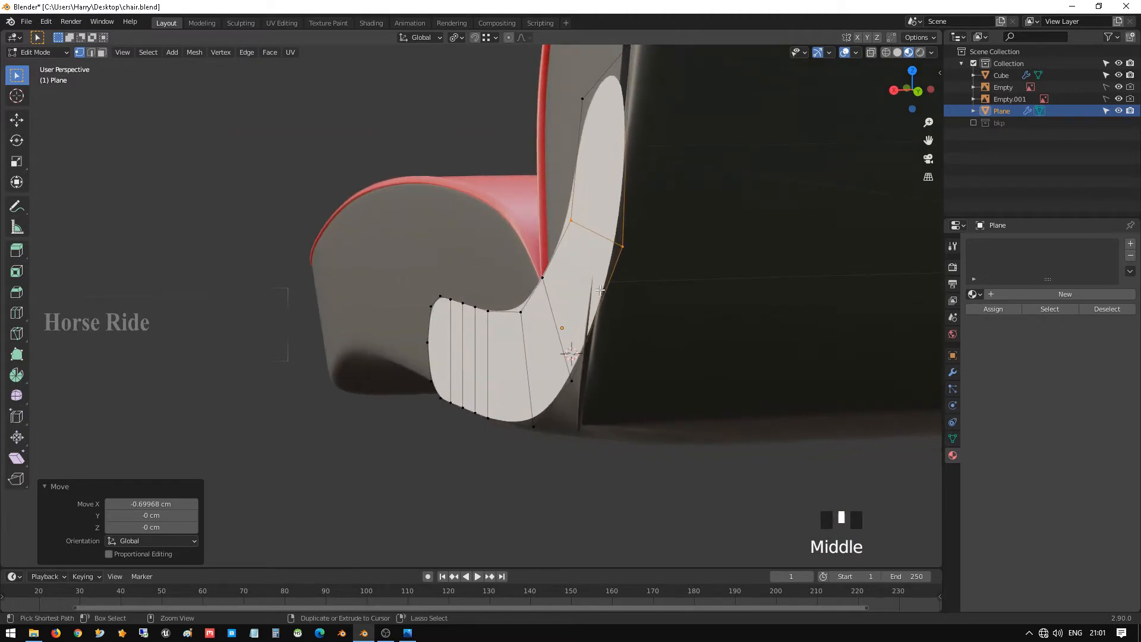
left_click(578, 237)
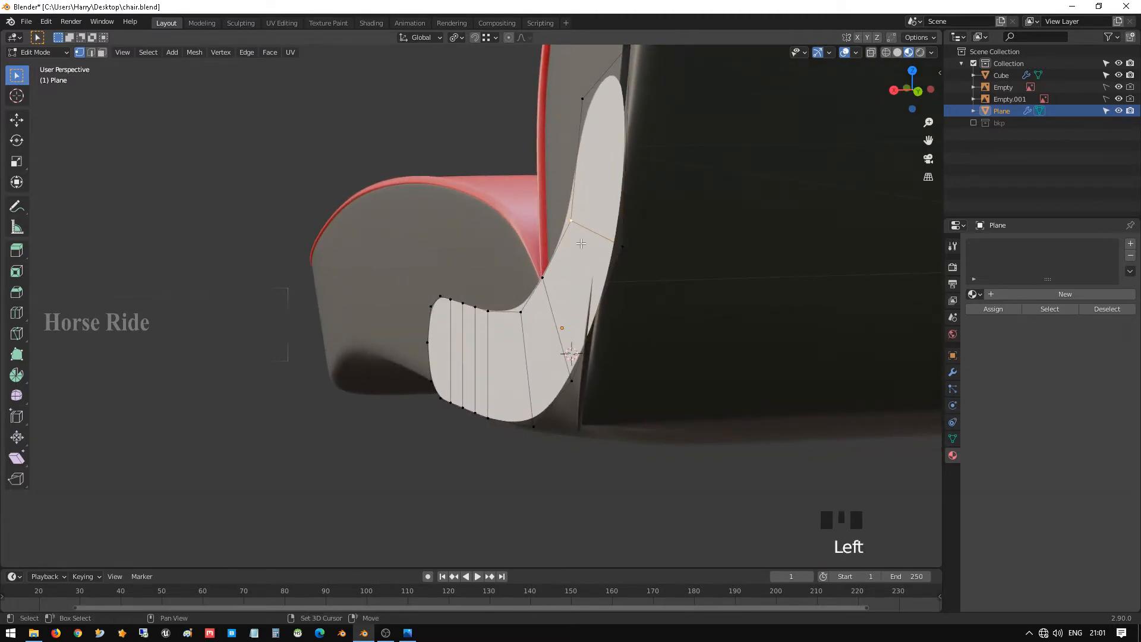
middle_click_drag(579, 240, 720, 201, "shift")
left_click(690, 203, "shift")
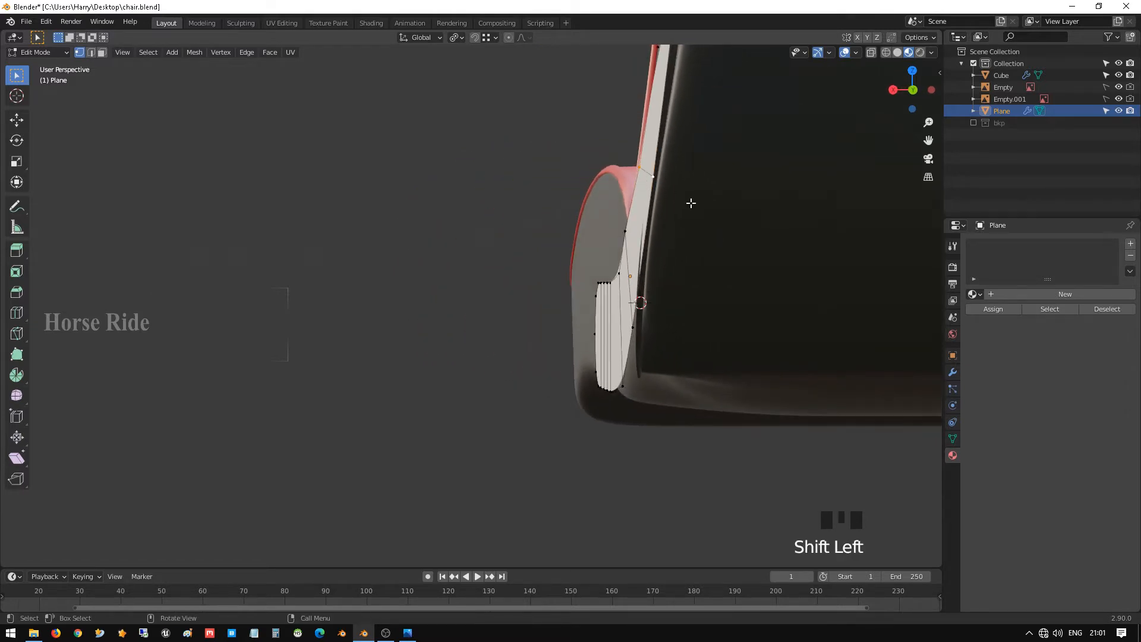
left_click(622, 231)
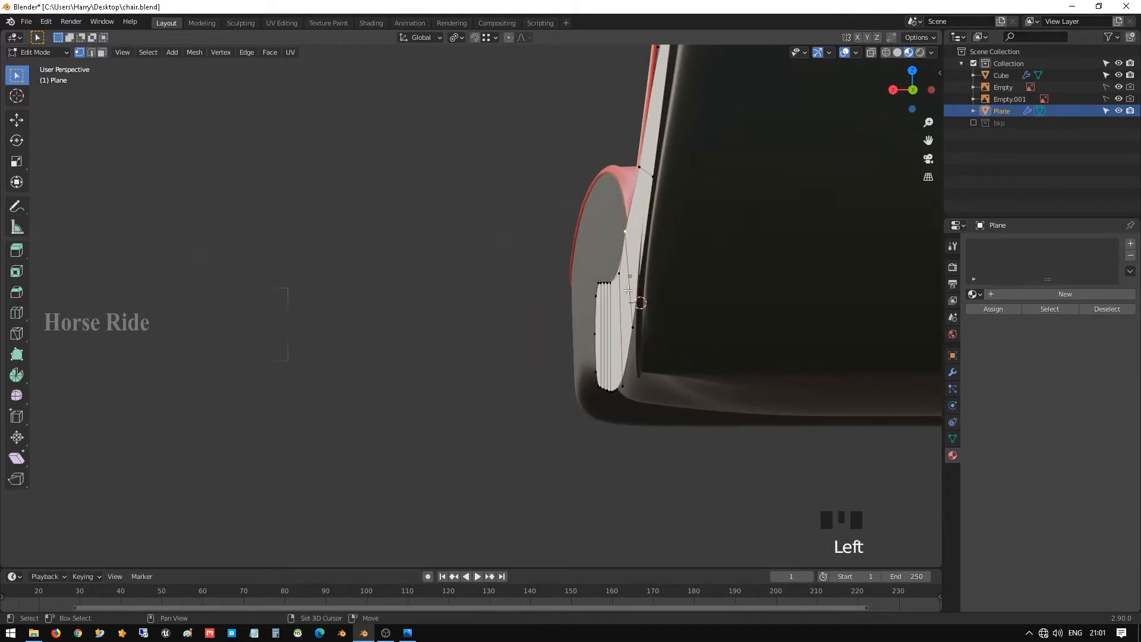
left_click(633, 324, "shift")
key("g")
key("x")
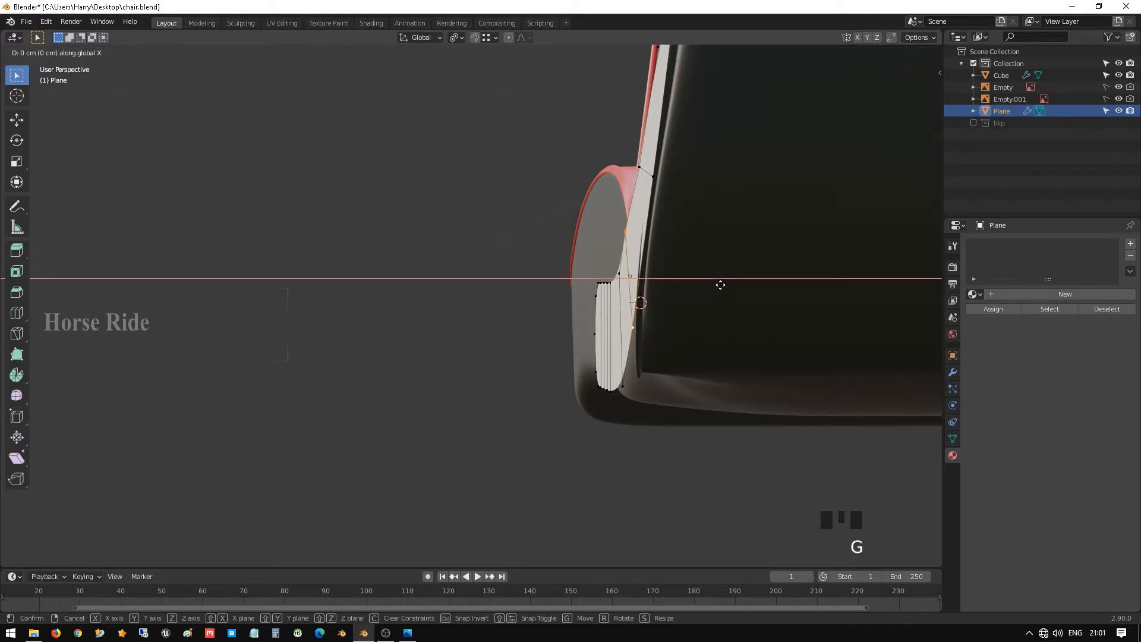
left_click(715, 283)
- Show the bracket in wireframe from the right side to compare its bend with the reference image
middle_click_drag(716, 283, 625, 275)
key("KP_1")
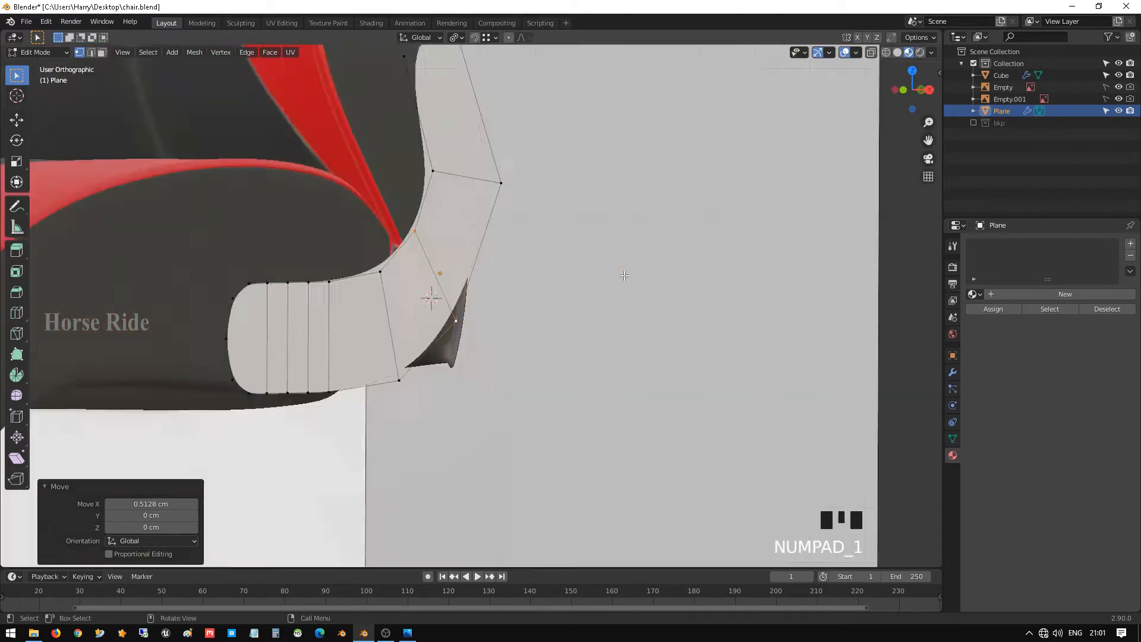
key("KP_3")
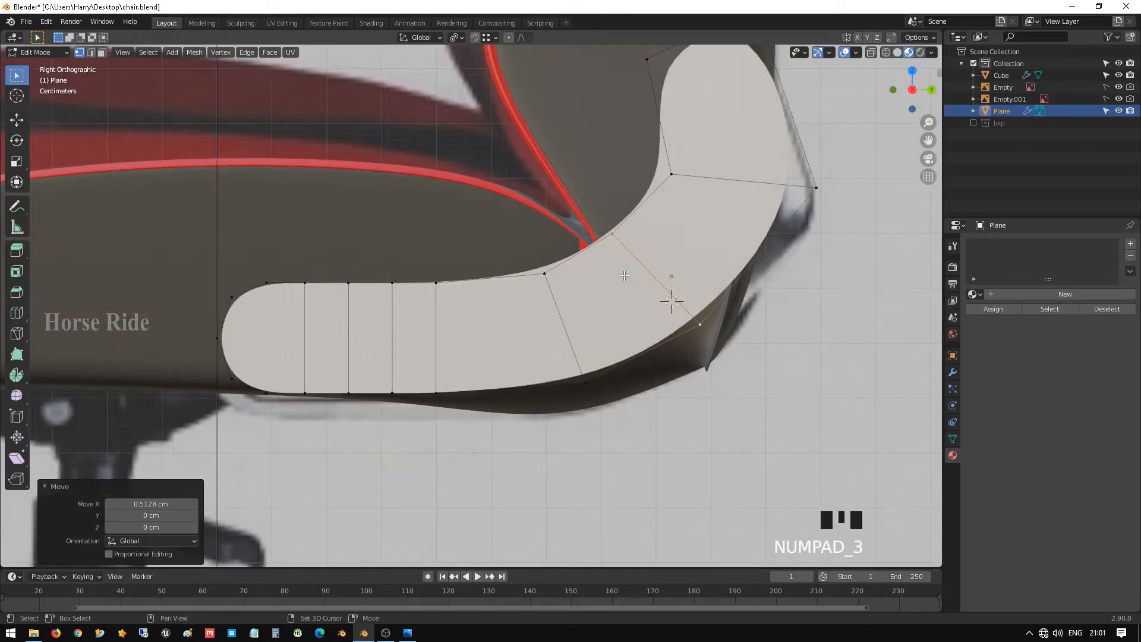
key("shift+z")
middle_click_drag(624, 275, 535, 305, "shift")
left_click(734, 221)
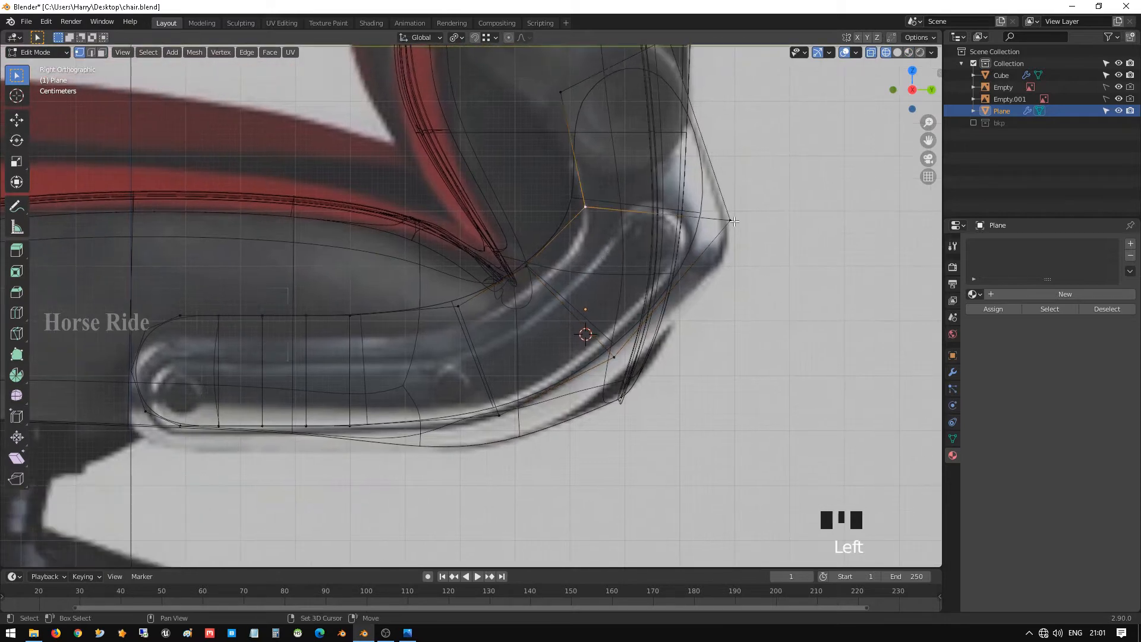
left_click(733, 221, "shift")
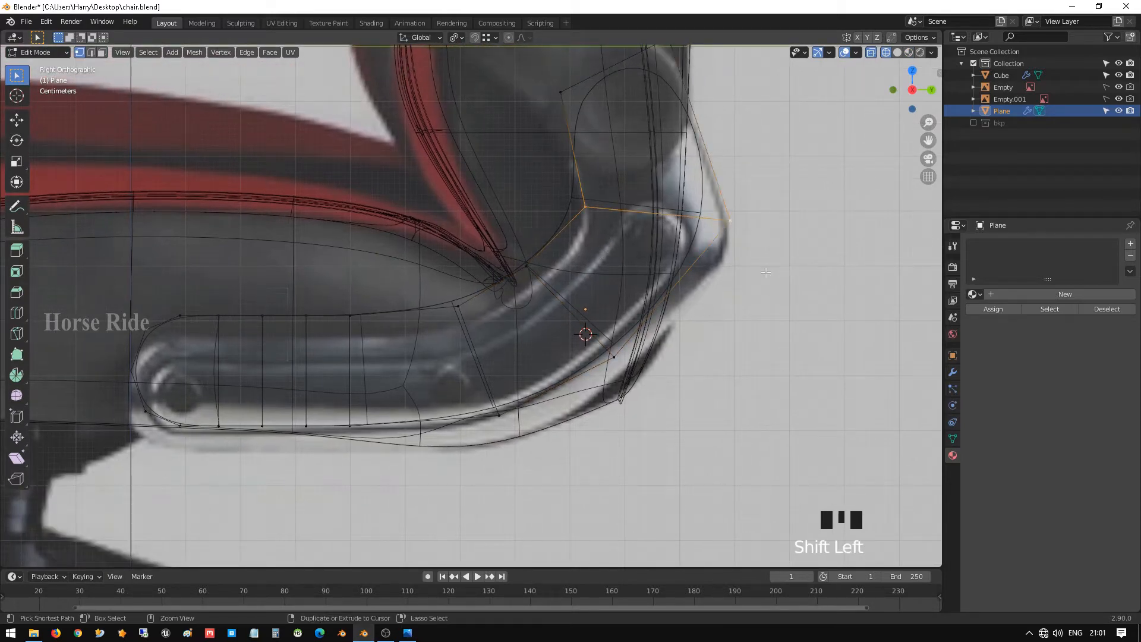
key("ctrl+shift+b")
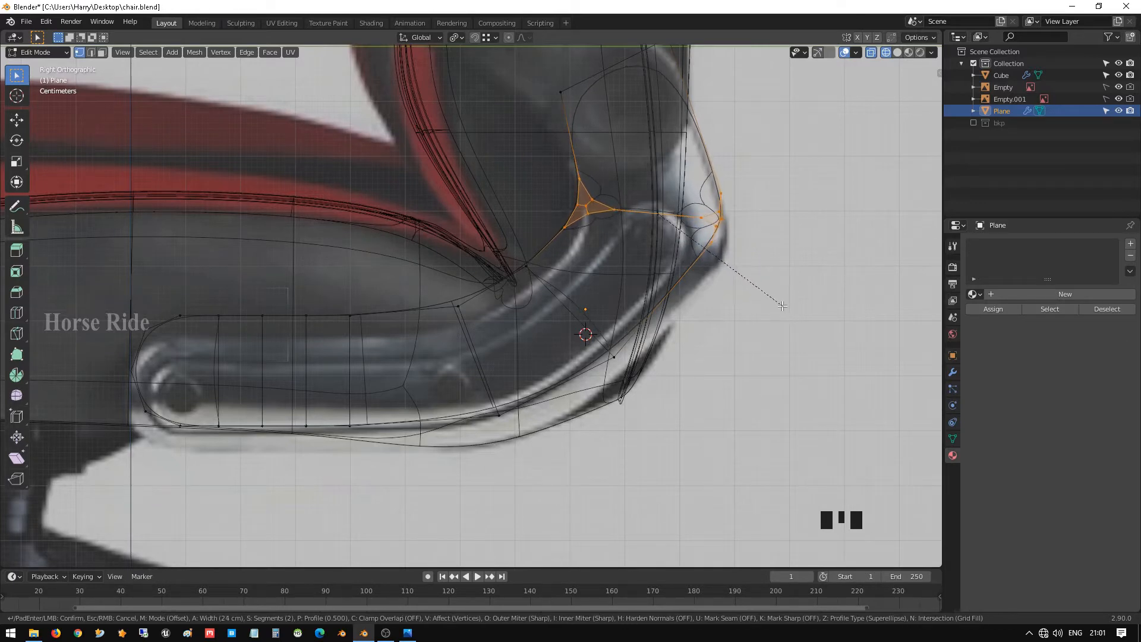
key("Escape")
- Bevel the inner corner vertex at the base of the bracket's upright arm 41.4 cm wide with 2 segments
left_click(606, 226)
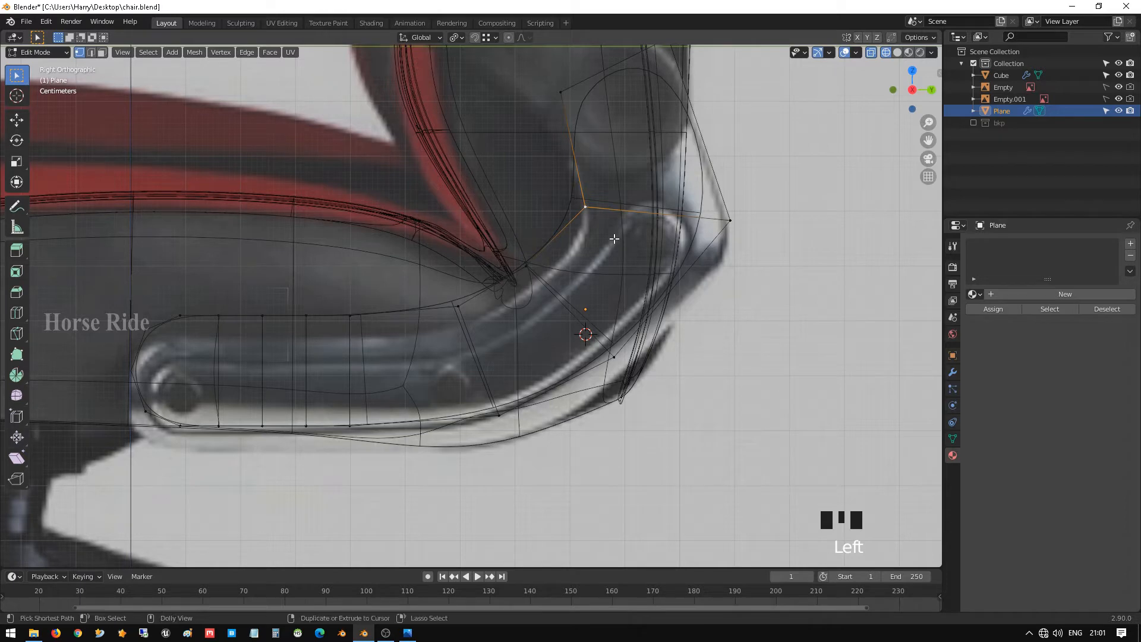
key("ctrl+shift+b")
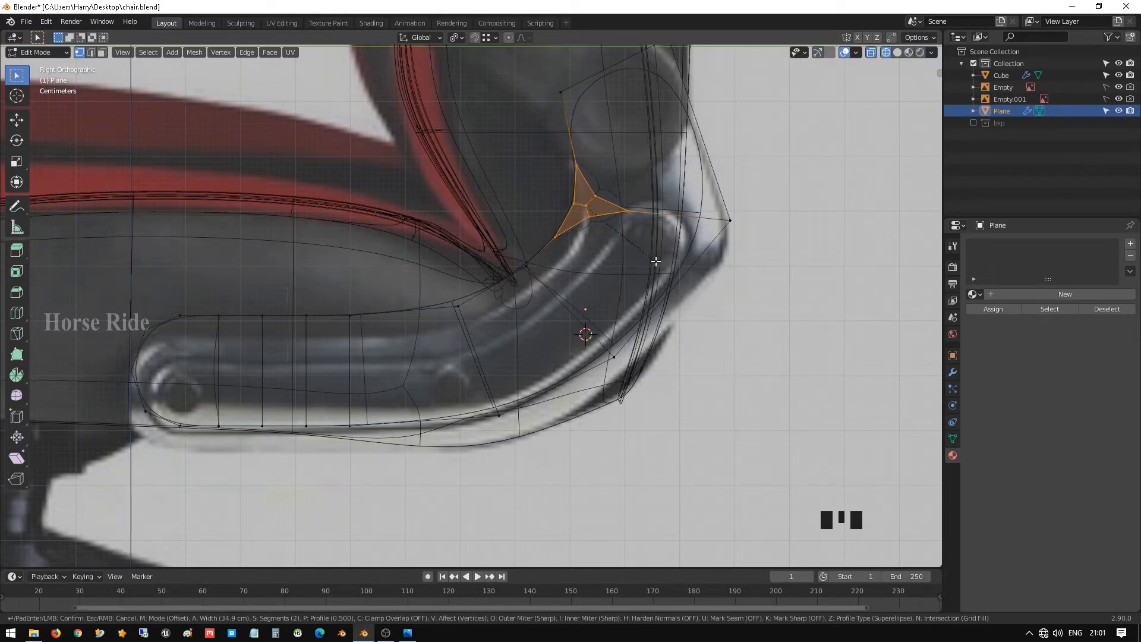
left_click(664, 264)
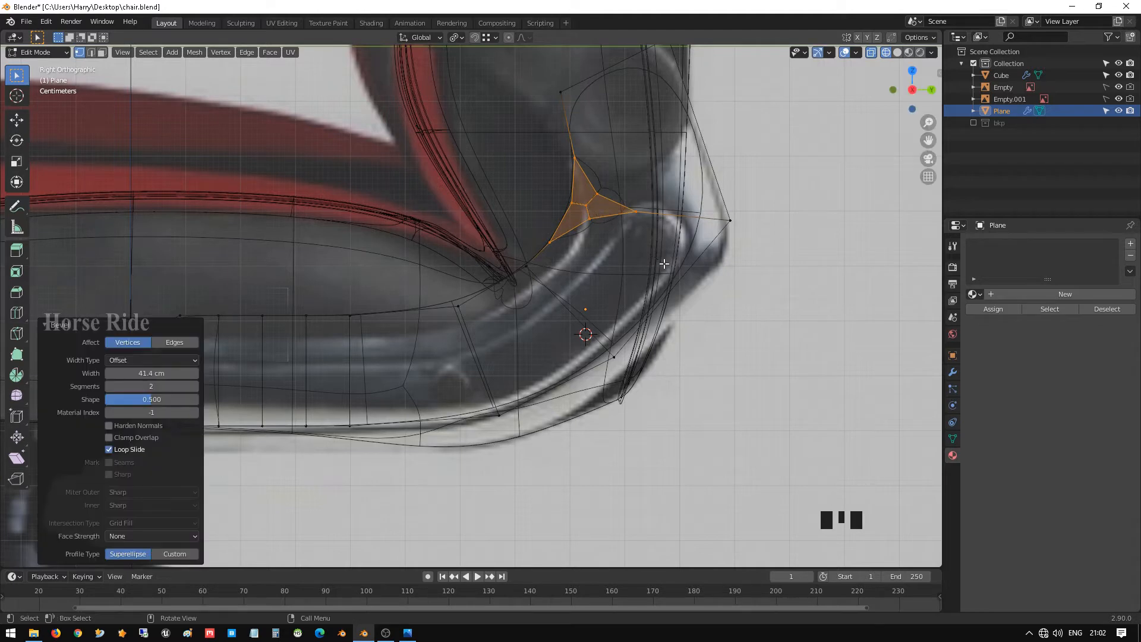
key("g")
right_click(674, 278)
- Turn off the subdivision's Edit Mode display and bevel the bracket's rear outer corner vertex 32.6 cm wide with 2 segments
left_click(952, 374)
left_click(1066, 264)
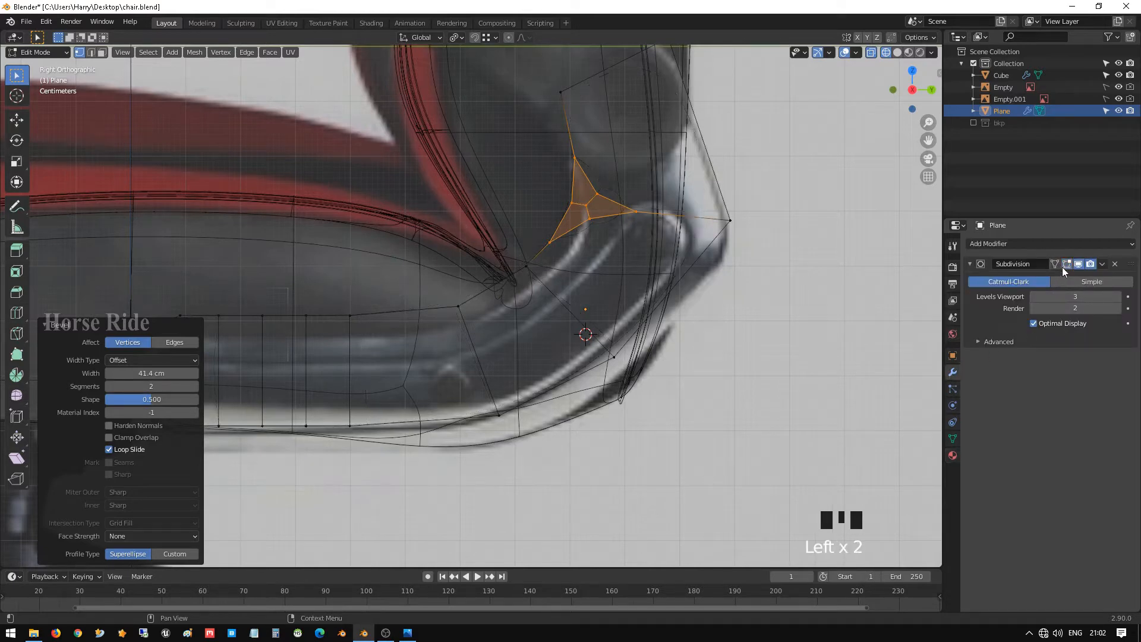
middle_click_drag(617, 198, 607, 213, "shift")
left_click(724, 234)
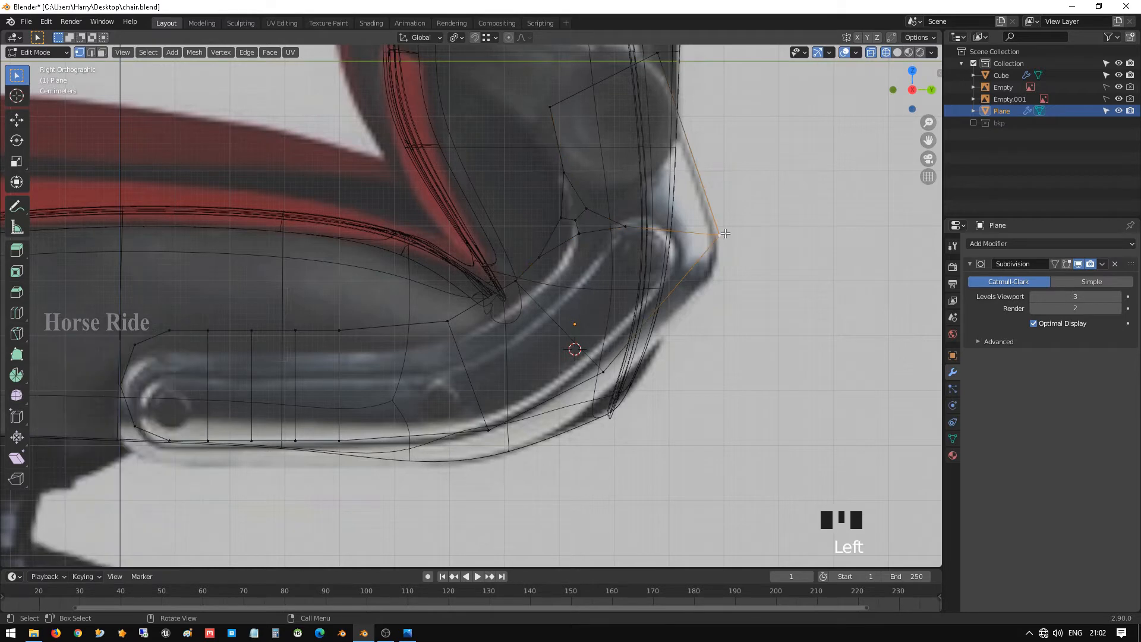
key("shift+ctrl+b")
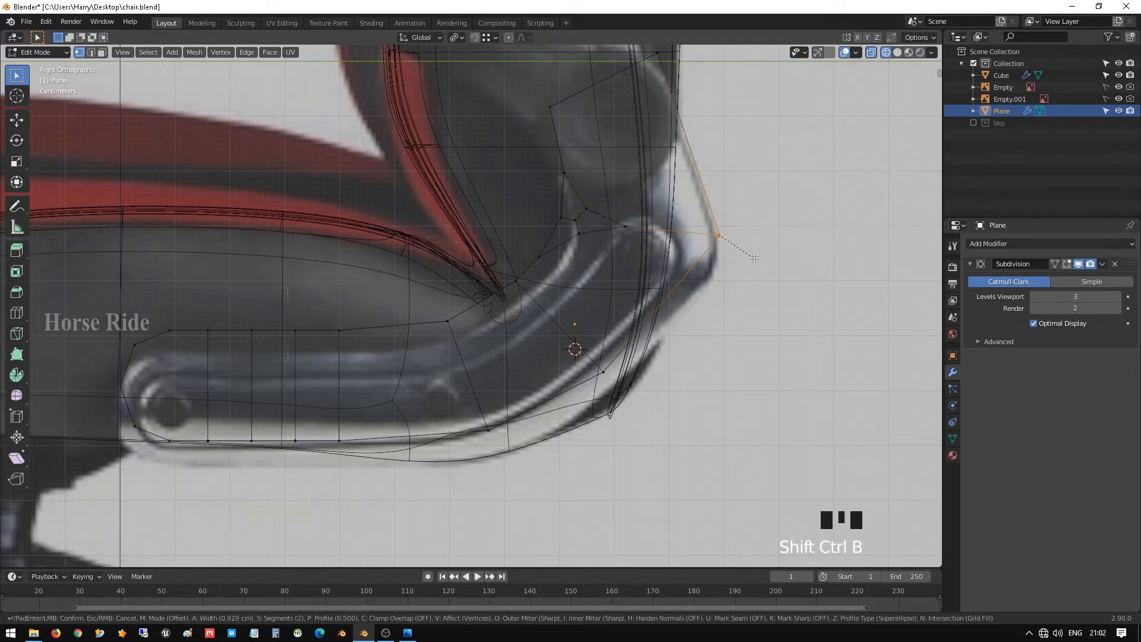
left_click(793, 266)
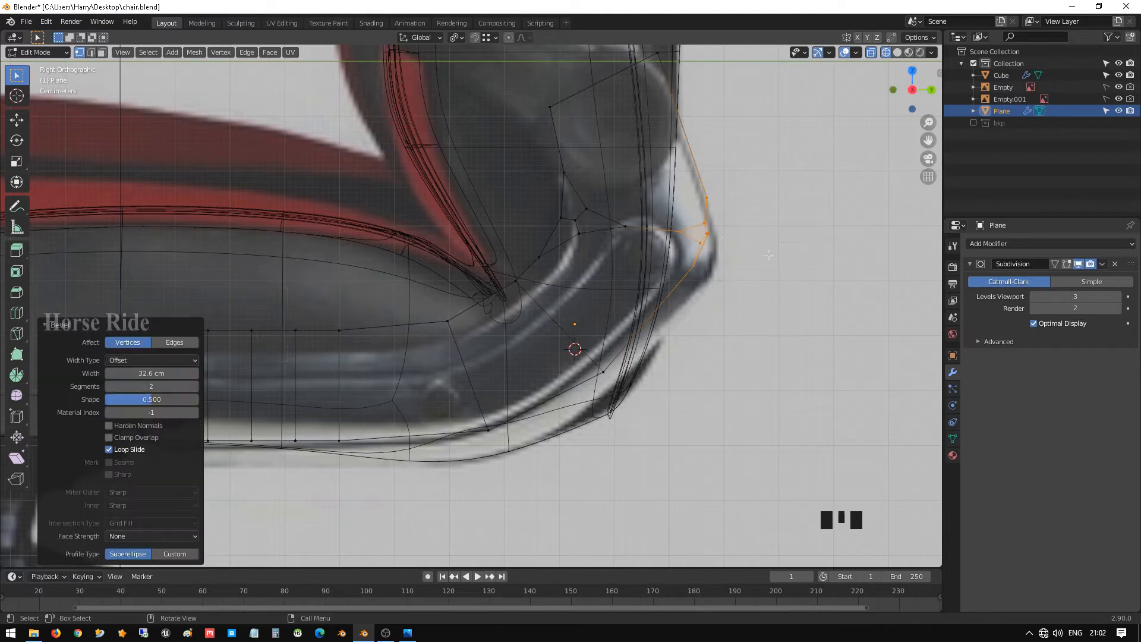
- Move the inner vertices of the rear corner bevel away from the outline by about -1.65 cm in Y and 0.23 cm in Z
scroll(594, 268, "up", 2)
middle_click_drag(594, 267, 519, 235, "shift")
scroll(588, 229, "up", 2)
left_click(572, 201)
left_click(570, 208, "shift")
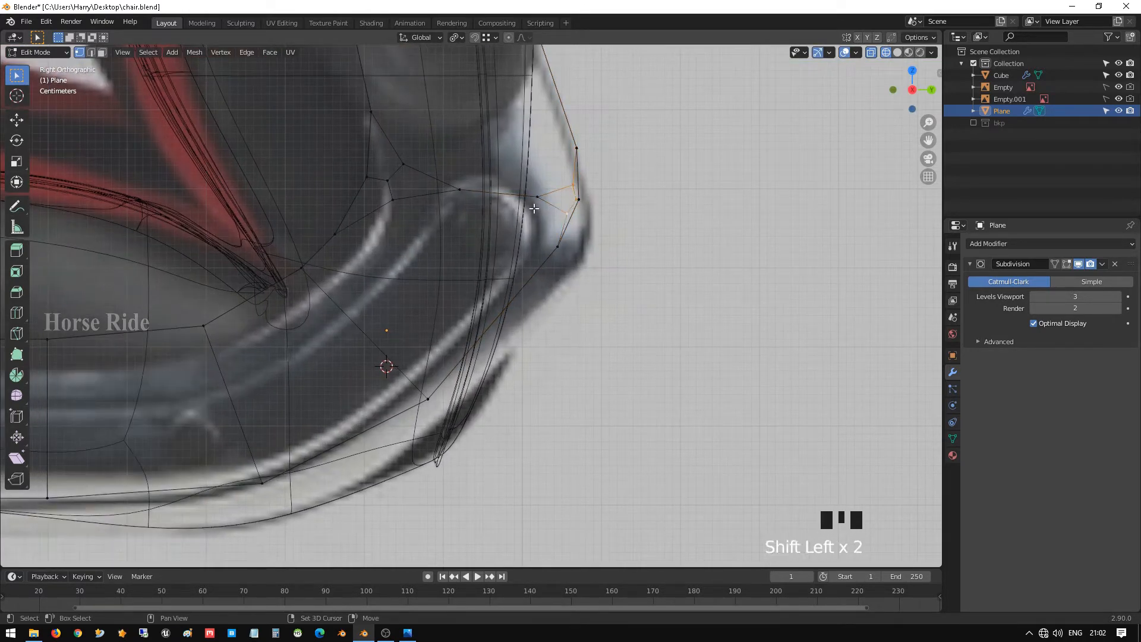
left_click(534, 198, "shift")
key("g")
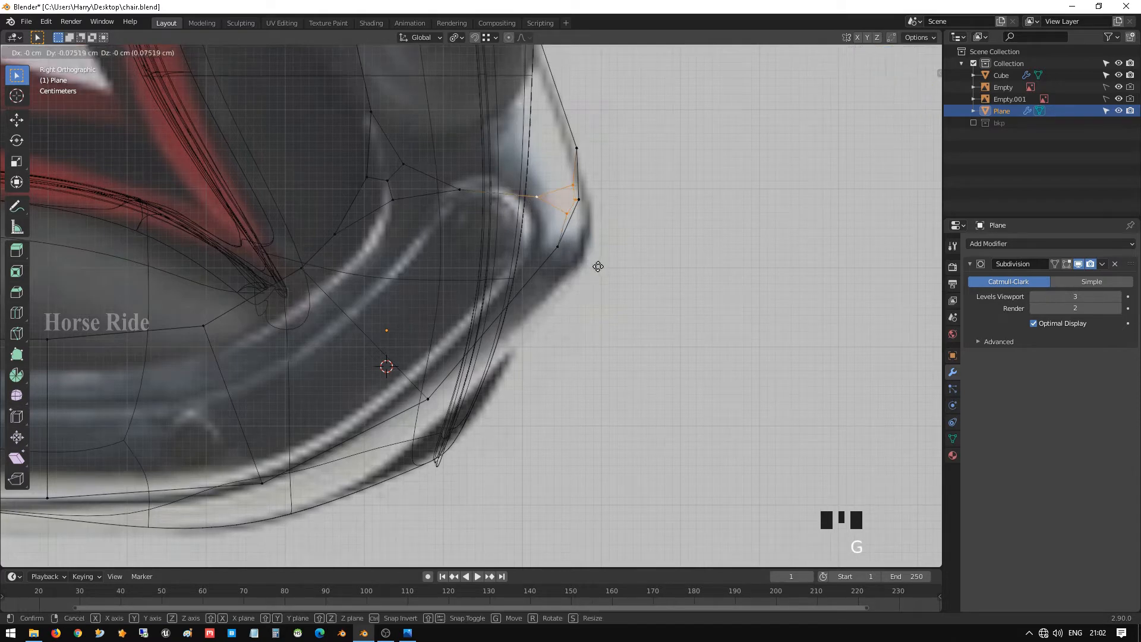
left_click(586, 264)
- Pull the connecting edge's front vertex toward the inner corner bevel and move its rear vertex about 2.48 cm along Y toward the outer one
left_click(461, 191)
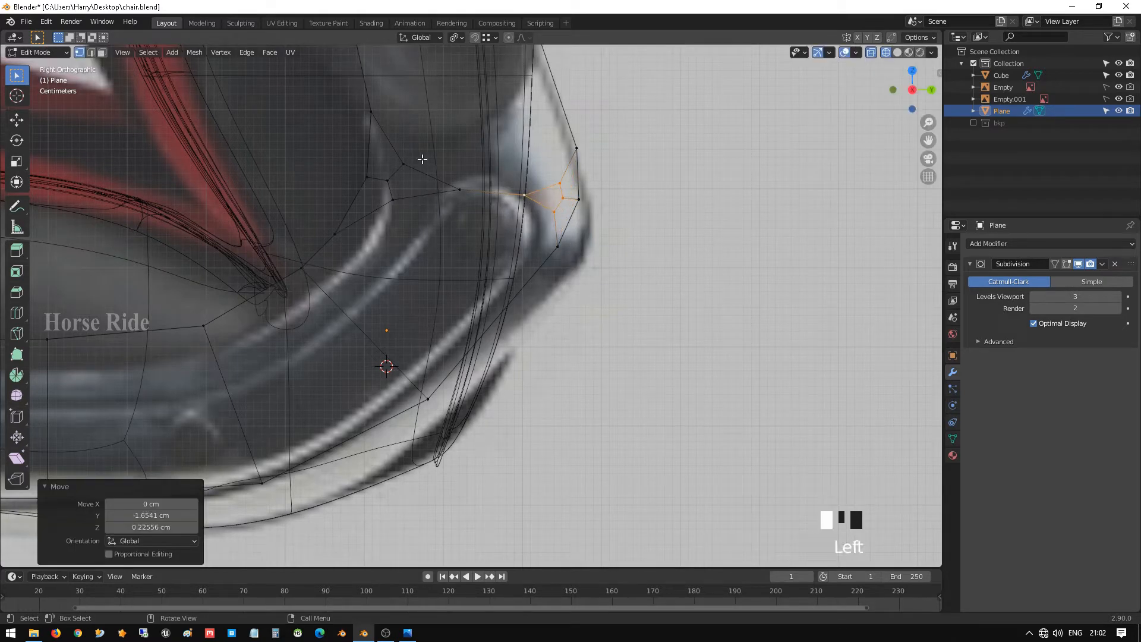
key("g")
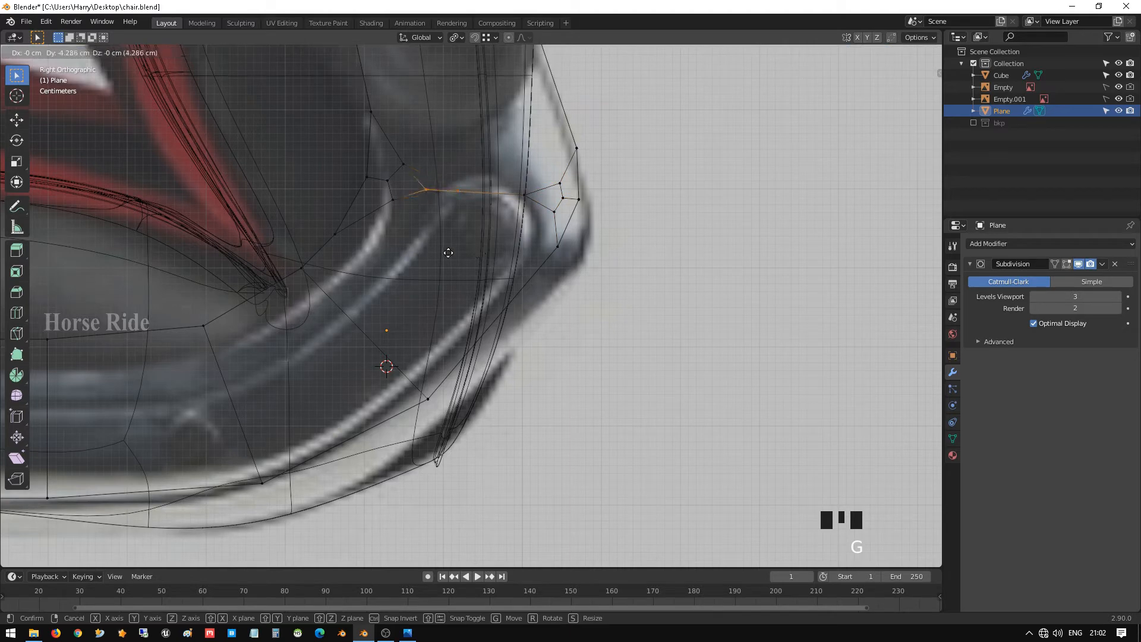
left_click(442, 250)
left_click(526, 204)
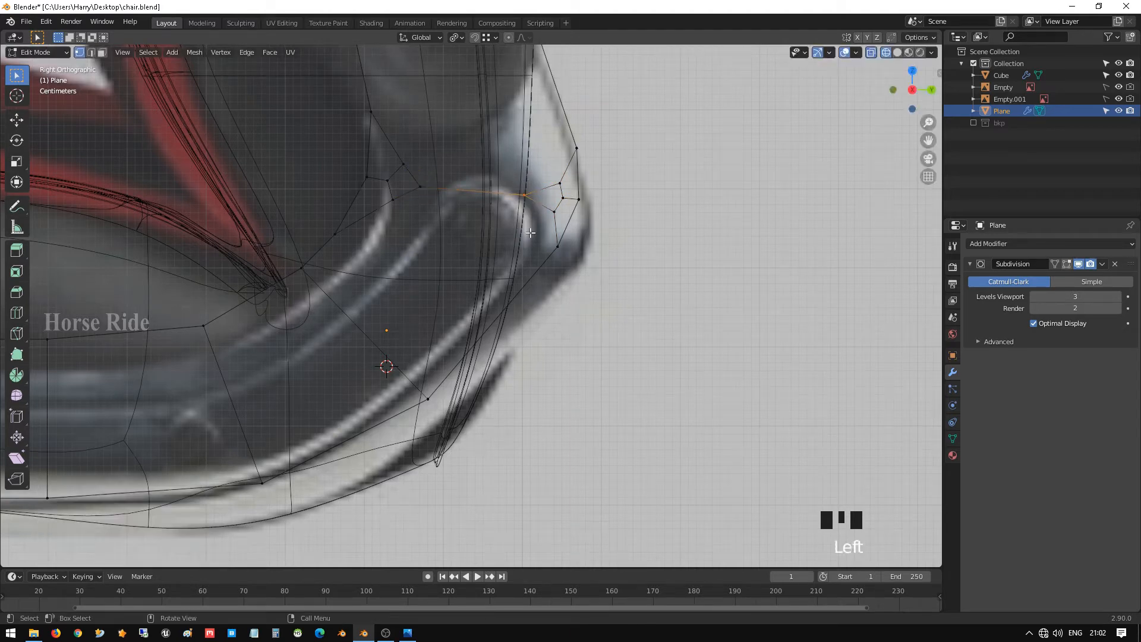
key("g")
left_click(549, 233)
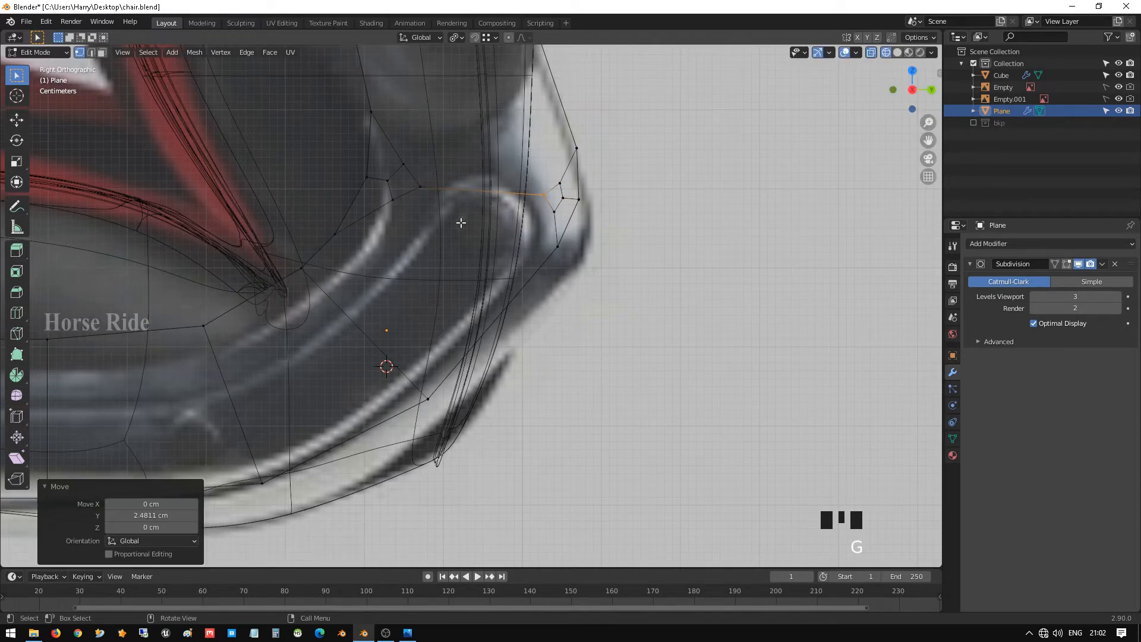
scroll(414, 269, "down", 2)
middle_click_drag(282, 363, 288, 318, "shift")
scroll(361, 324, "up", 2)
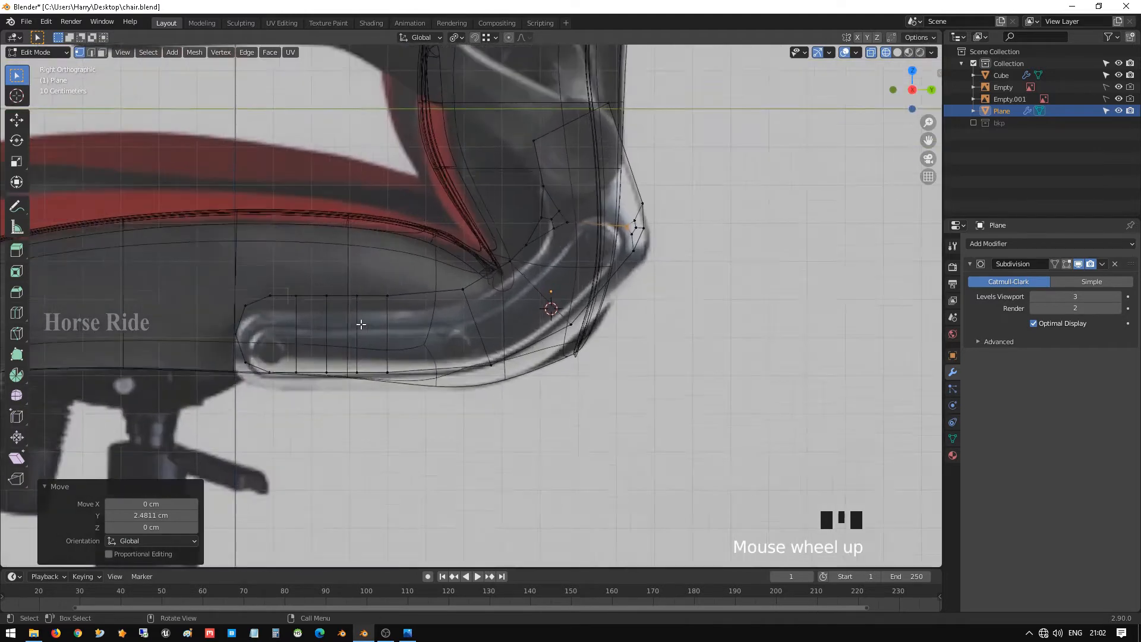
- Add 3 evenly spaced loop cuts running lengthwise through the bracket's lower arm, with no slide
key("ctrl+r")
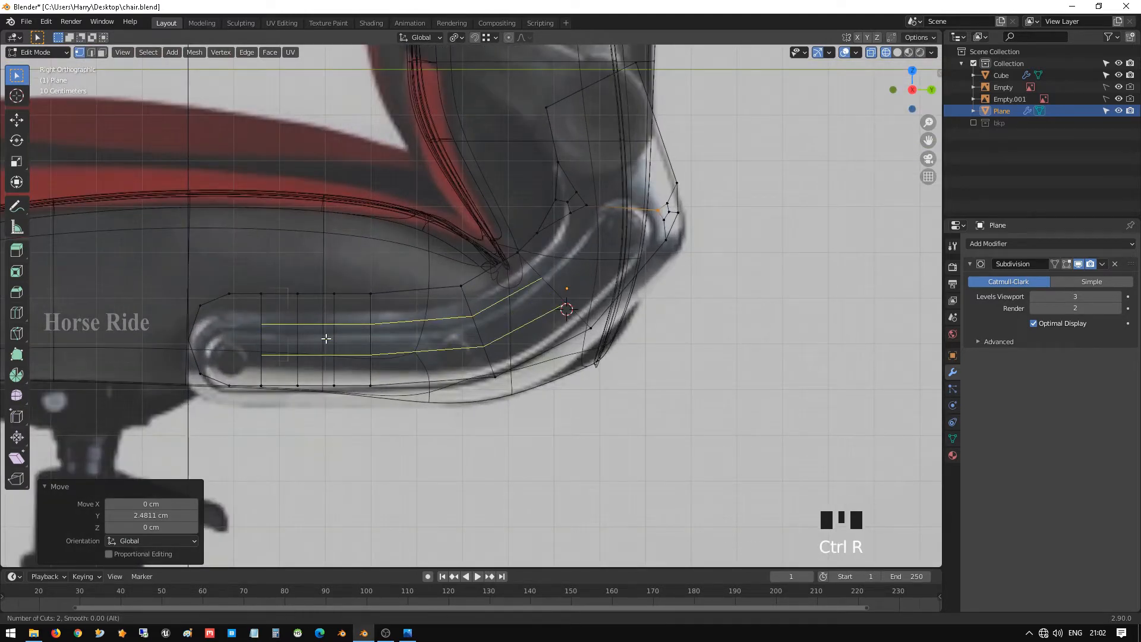
scroll(326, 338, "up", 1)
left_click(325, 338)
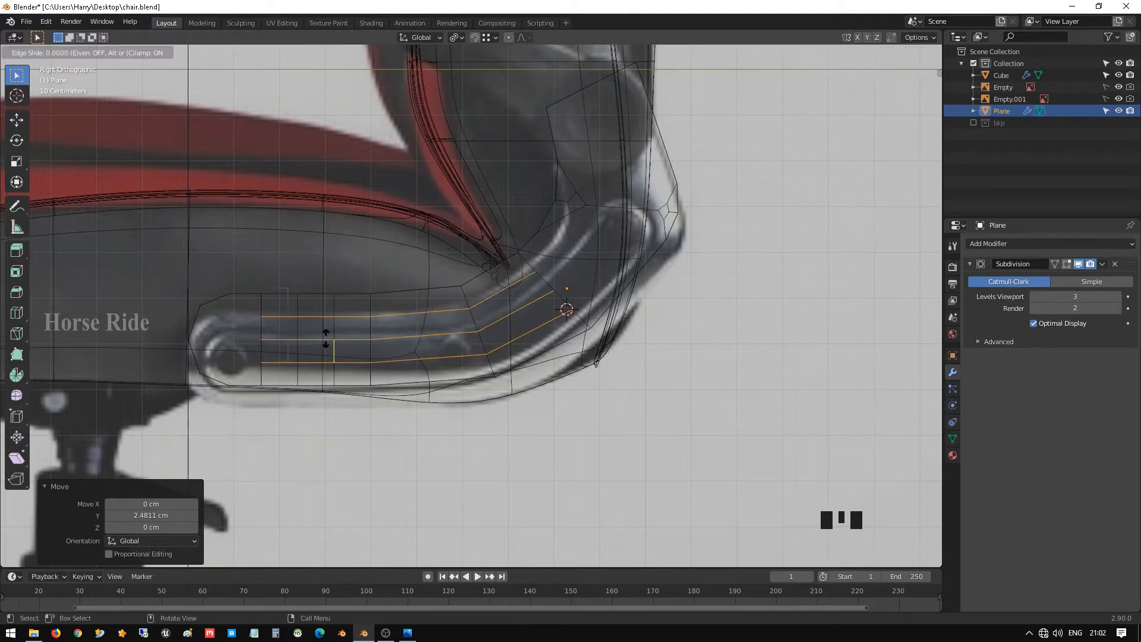
right_click(325, 339)
middle_click_drag(326, 338, 400, 353, "shift")
scroll(453, 306, "up", 2)
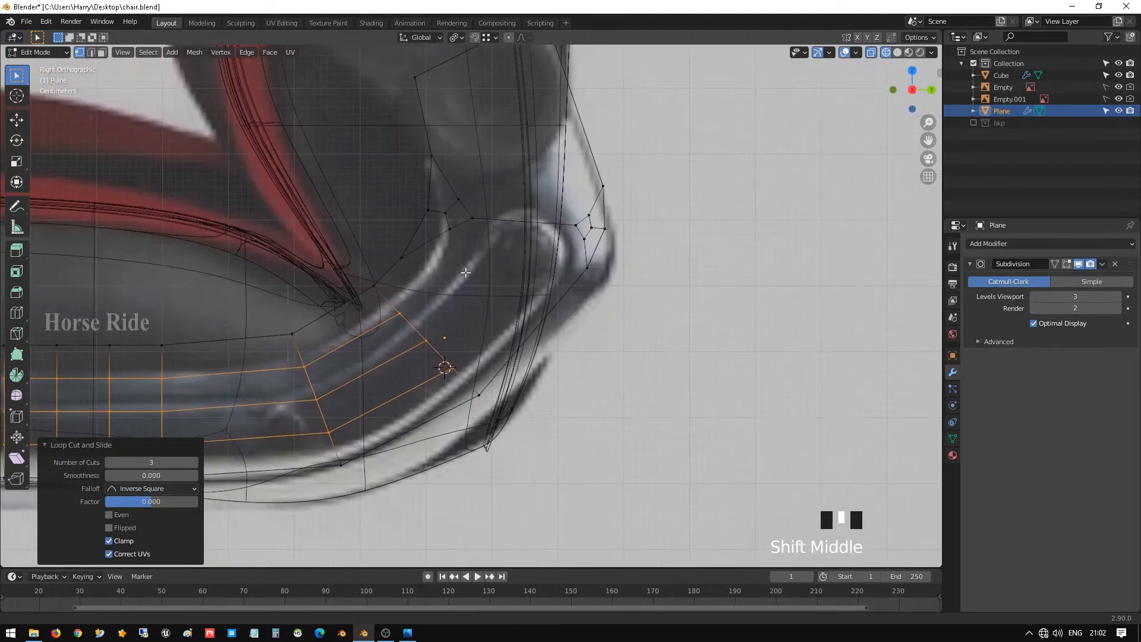
- Connect the upper and lower loop cuts' end vertices at the bend to the inner vertices of the inner and rear corner bevels
middle_click_drag(505, 240, 425, 306, "shift")
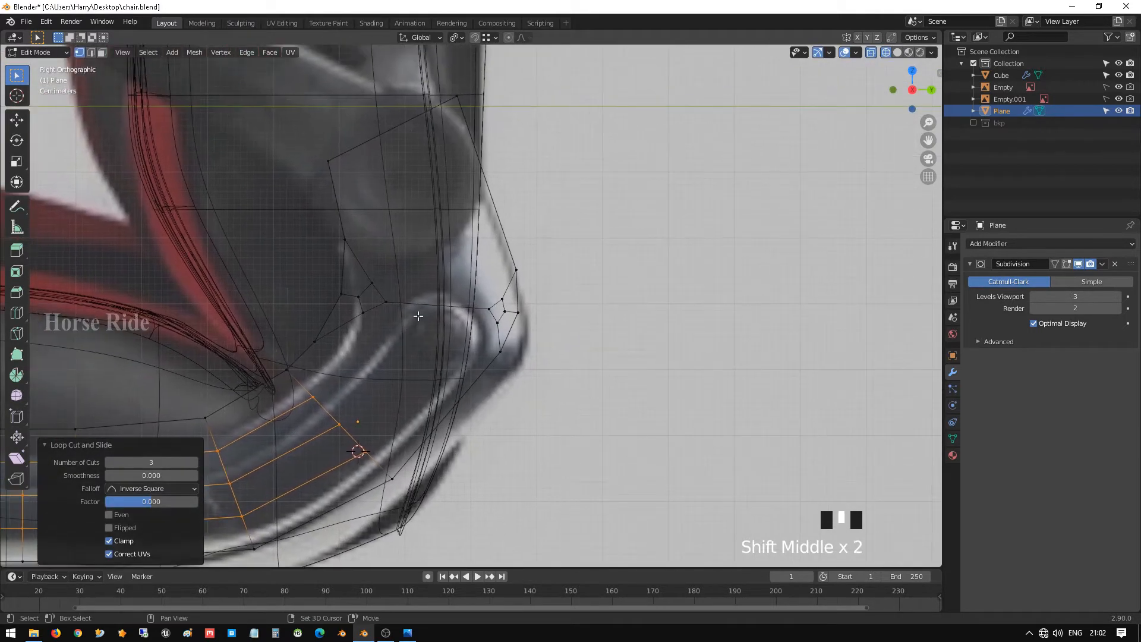
key("ctrl+r")
right_click(434, 249)
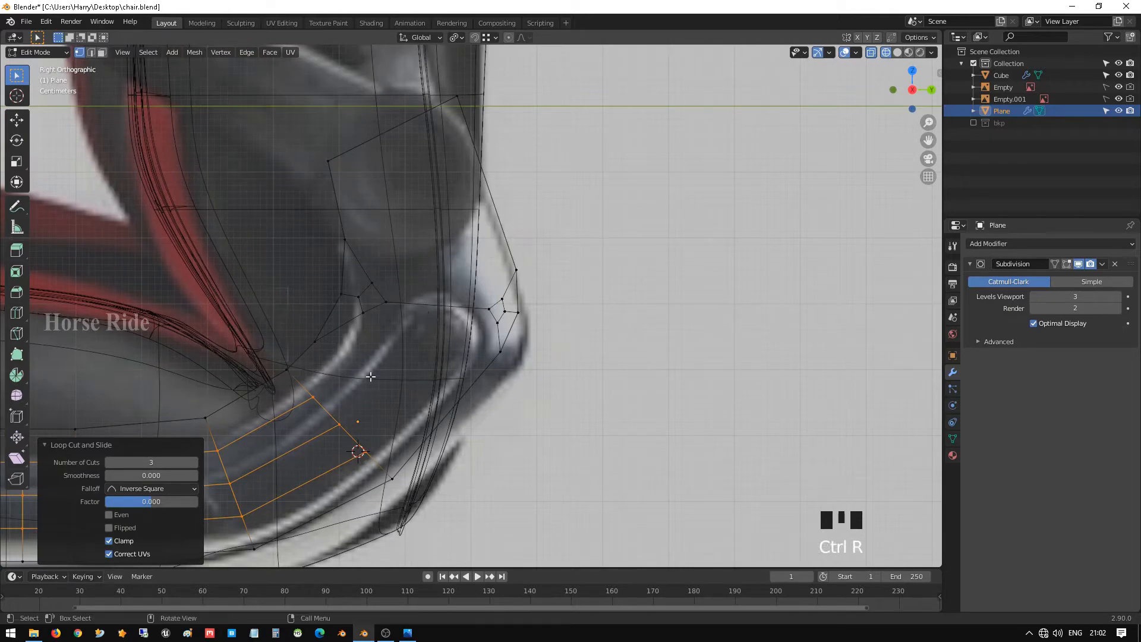
left_click(313, 397)
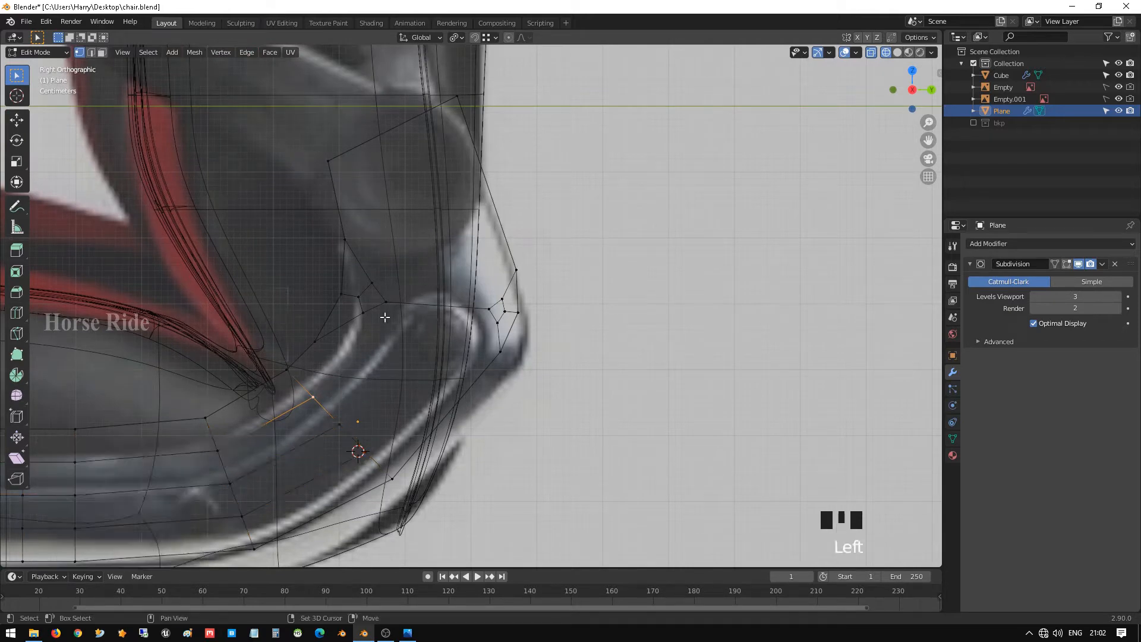
left_click(386, 302, "shift")
key("j")
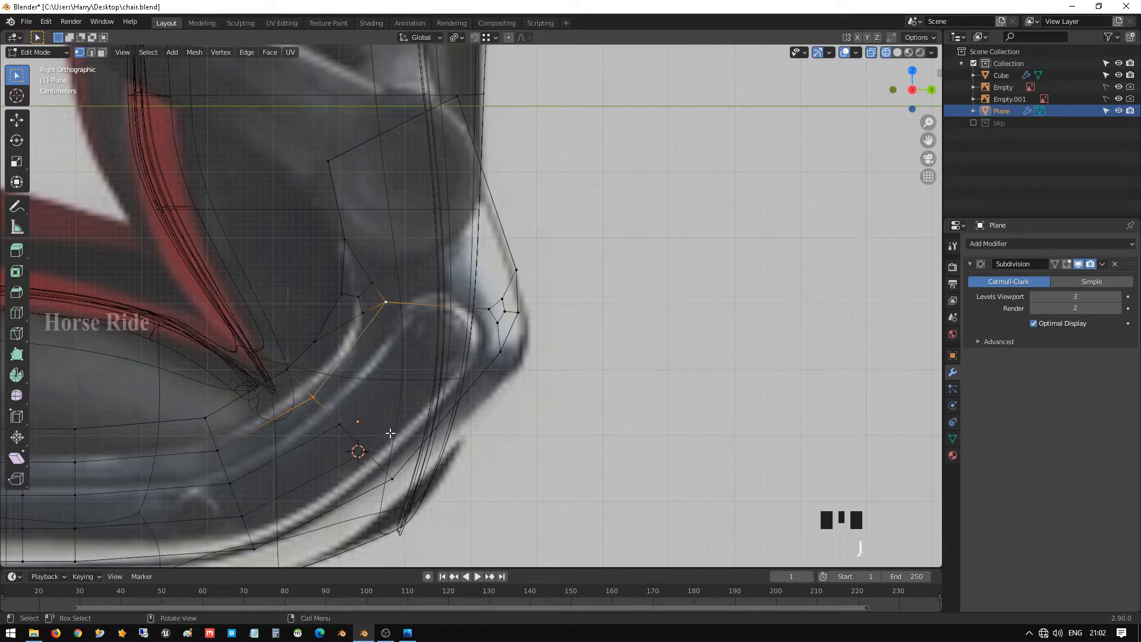
left_click(358, 452)
left_click(486, 311, "shift")
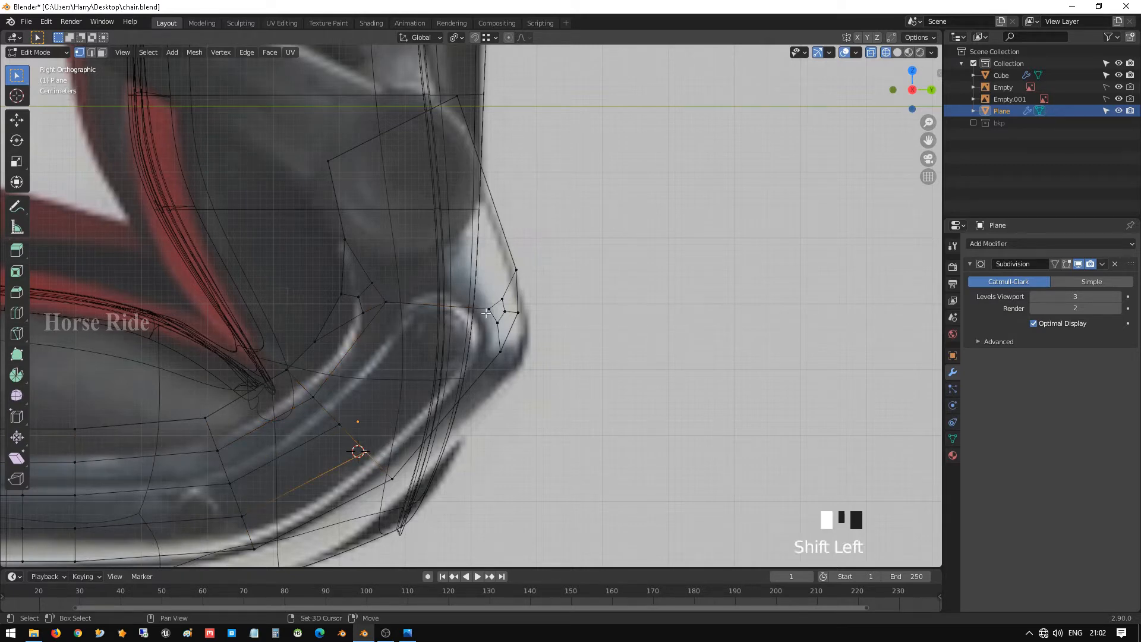
key("j")
- Subdivide the edge linking the two corner bevels and connect its midpoint to the middle loop cut's end vertex
left_click(344, 424)
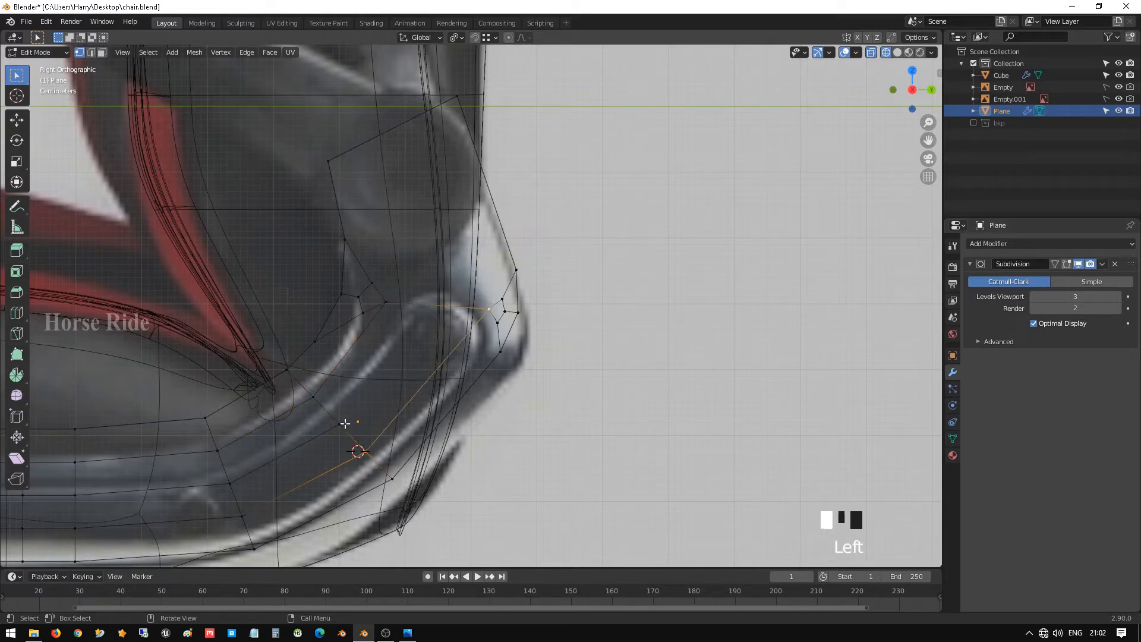
left_click(386, 303)
left_click(488, 310, "shift")
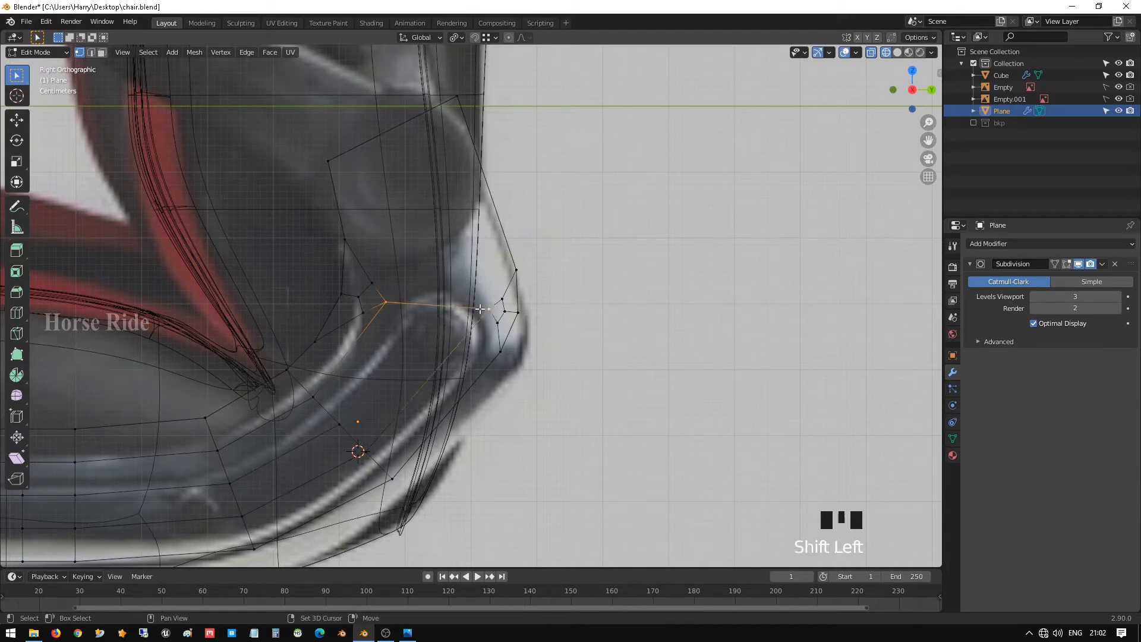
right_click(479, 308)
left_click(468, 303)
left_click(438, 305)
left_click(343, 427, "shift")
key("j")
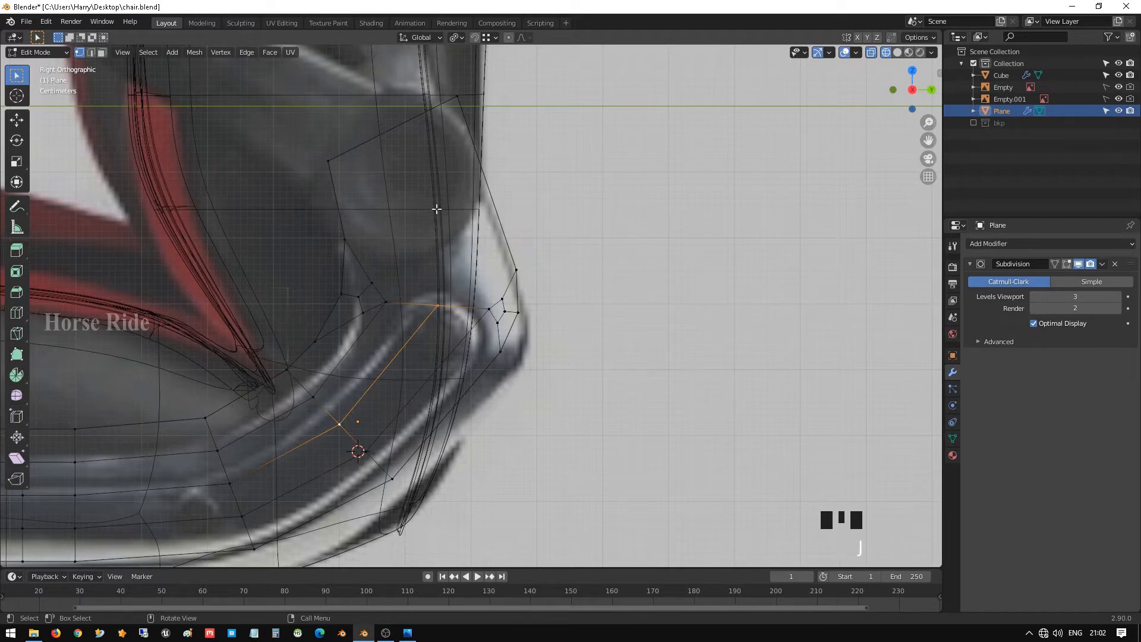
- Subdivide the upright arm's top edge with 4 cuts and connect its frontmost new vertex to the inner corner bevel's upper vertex
middle_click_drag(437, 209, 407, 258, "shift")
left_click(321, 233)
left_click(447, 170, "shift")
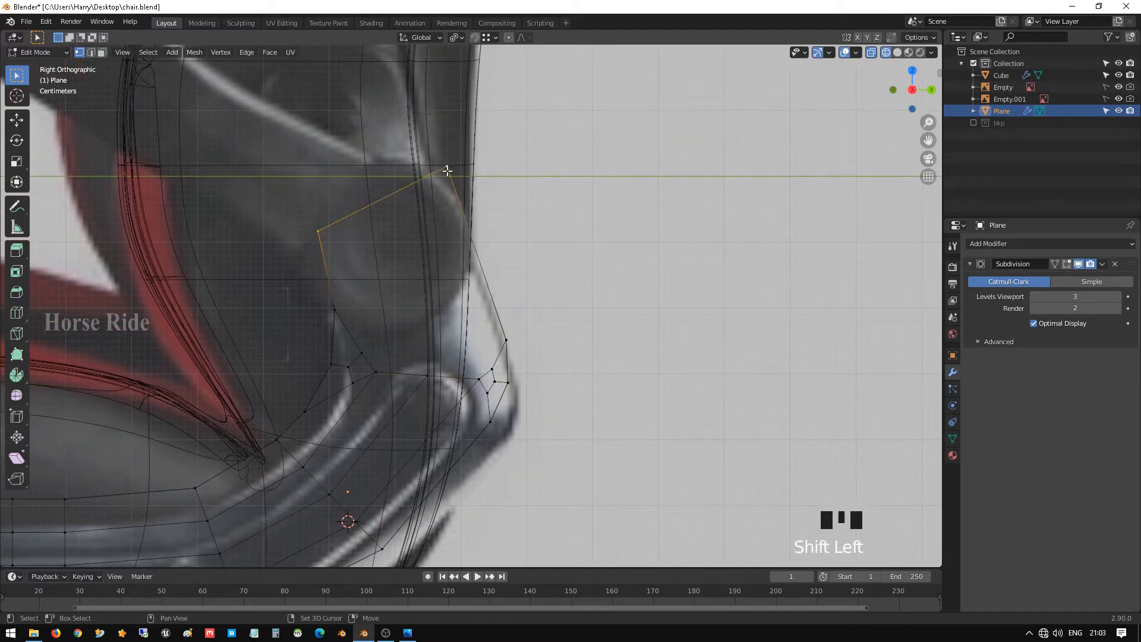
right_click(447, 171)
left_click(447, 170)
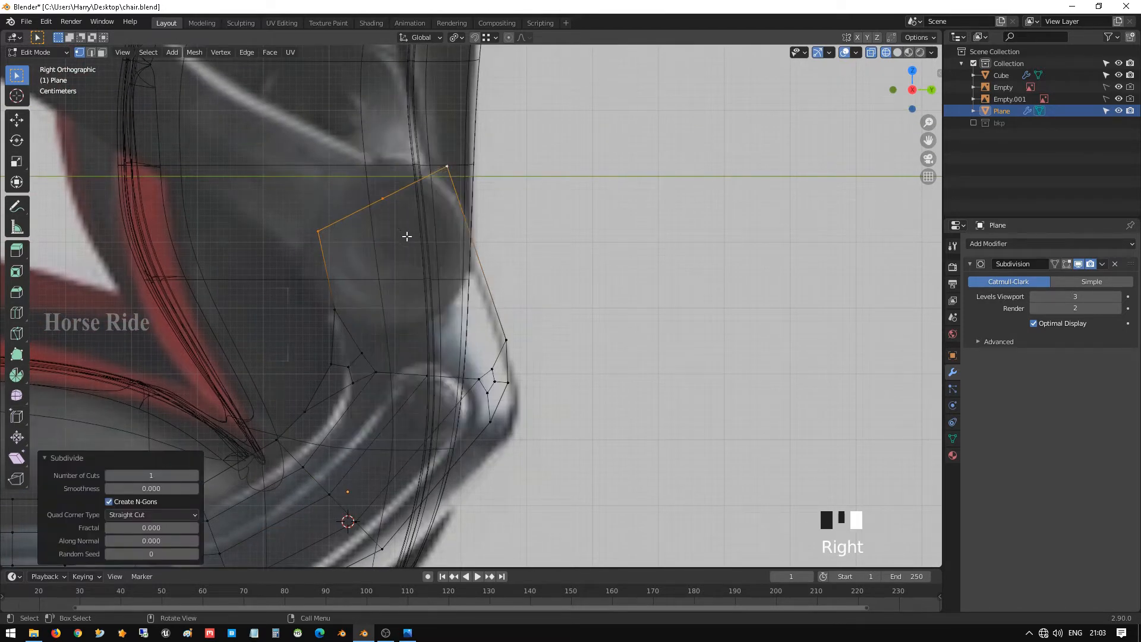
left_click(195, 475)
left_click(195, 476)
left_click(195, 475)
left_click(195, 475)
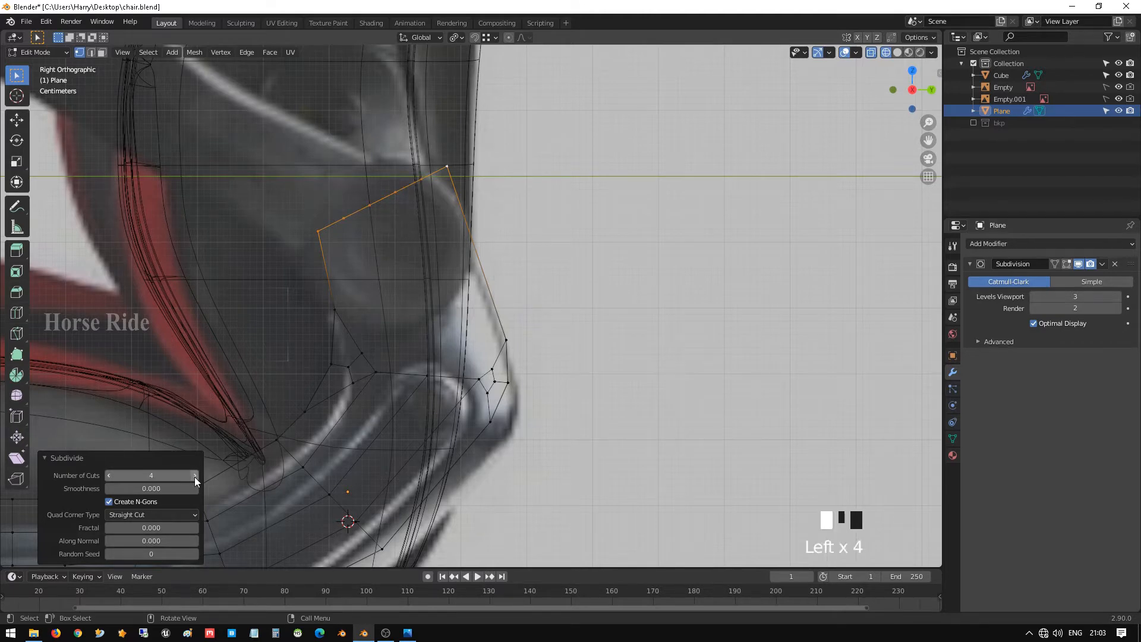
left_click(348, 221)
left_click(359, 347, "shift")
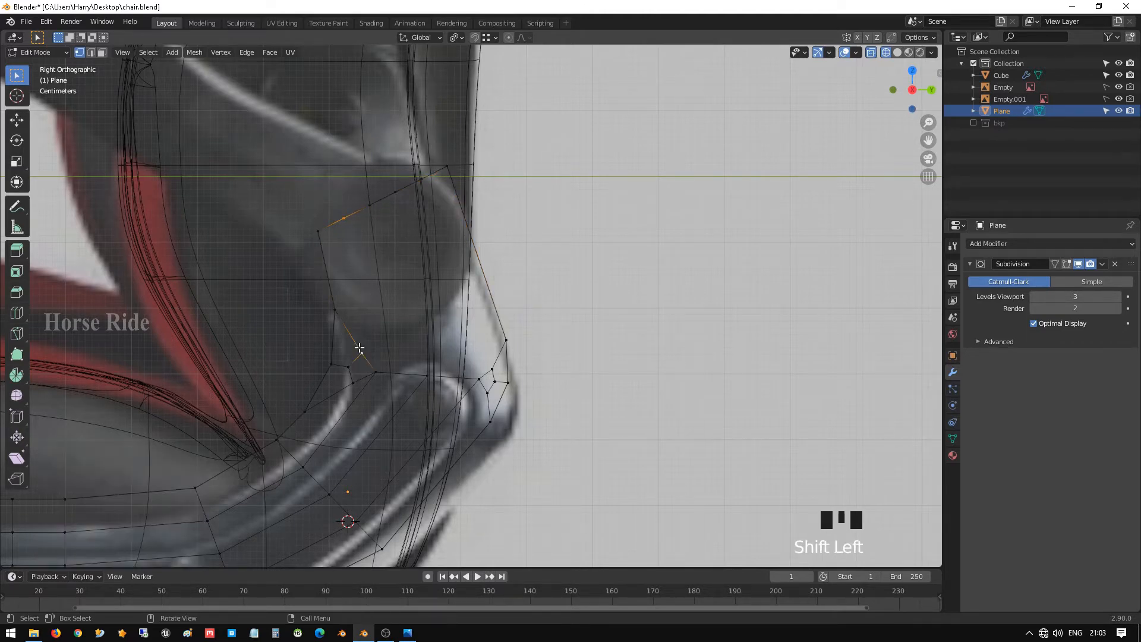
- Try to connect the rearmost new vertex on the top edge to the rear corner bevel's upper vertex
left_click(420, 179)
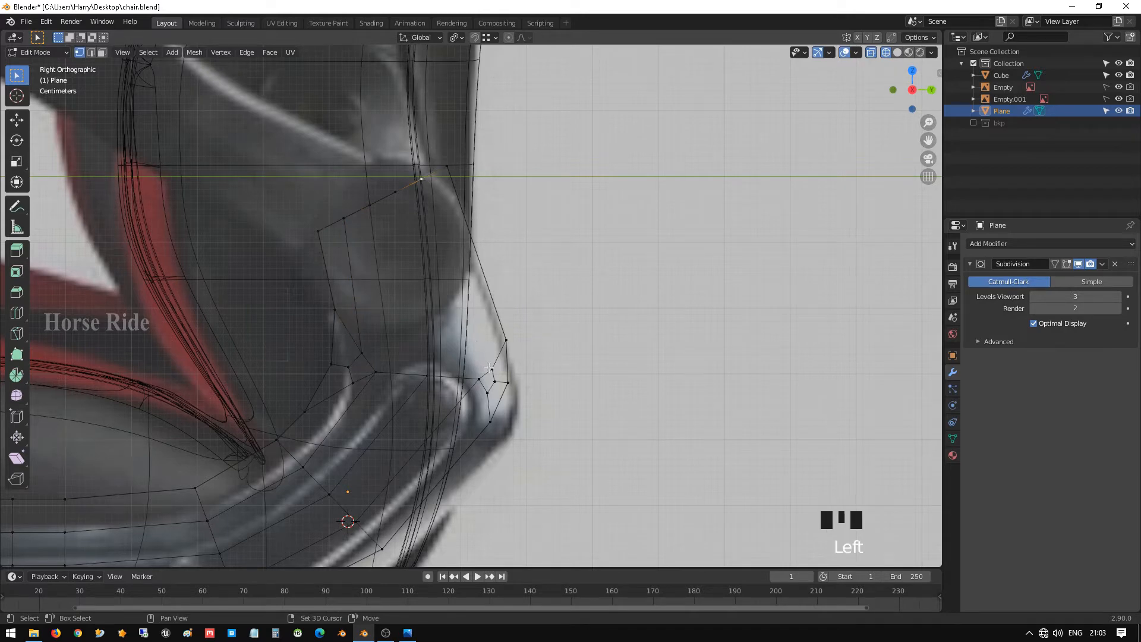
key("j")
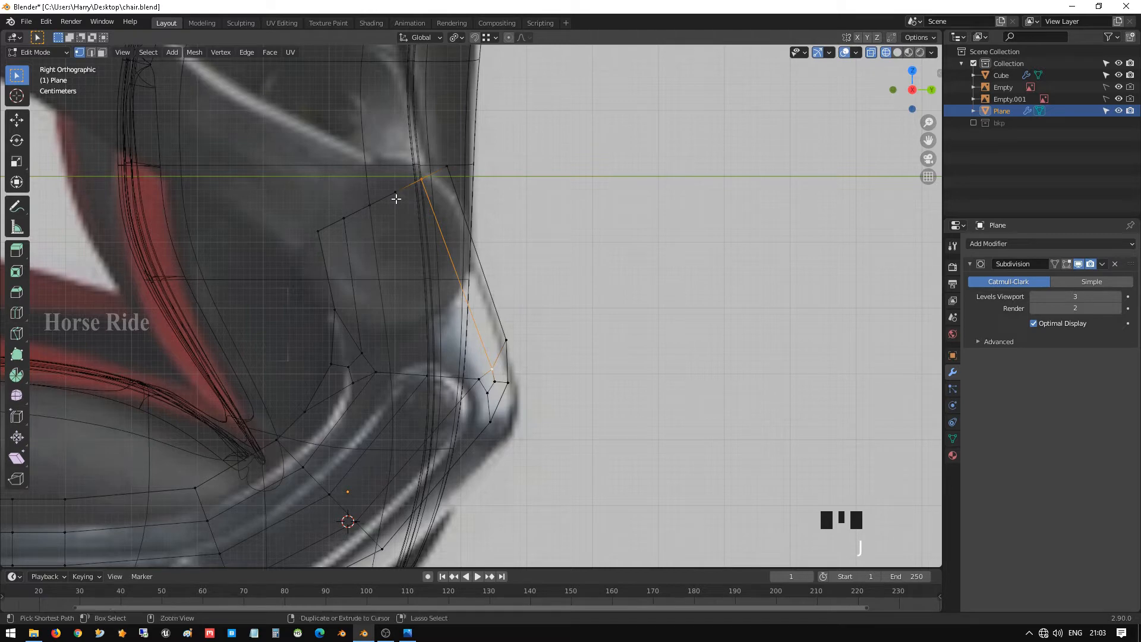
key("ctrl+z")
key("ctrl+z")
key("ctrl+z")
- Connect the top edge's remaining three new vertices to the two bevels' inner vertices and the midpoint of the edge linking them
left_click(372, 198)
left_click(382, 360, "shift")
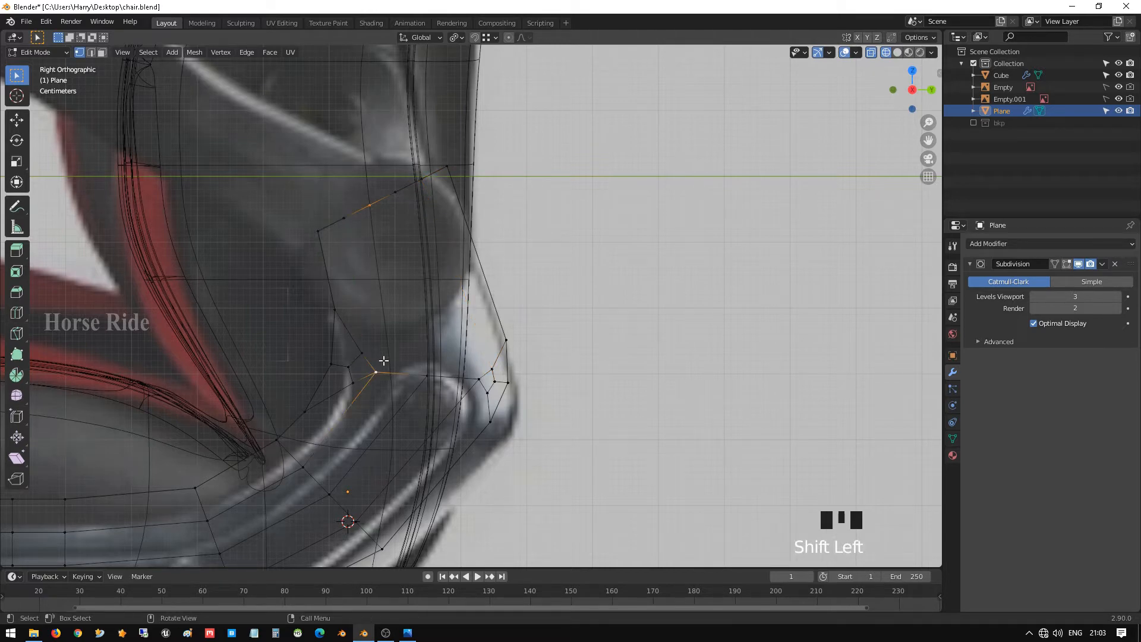
key("j")
left_click(427, 184)
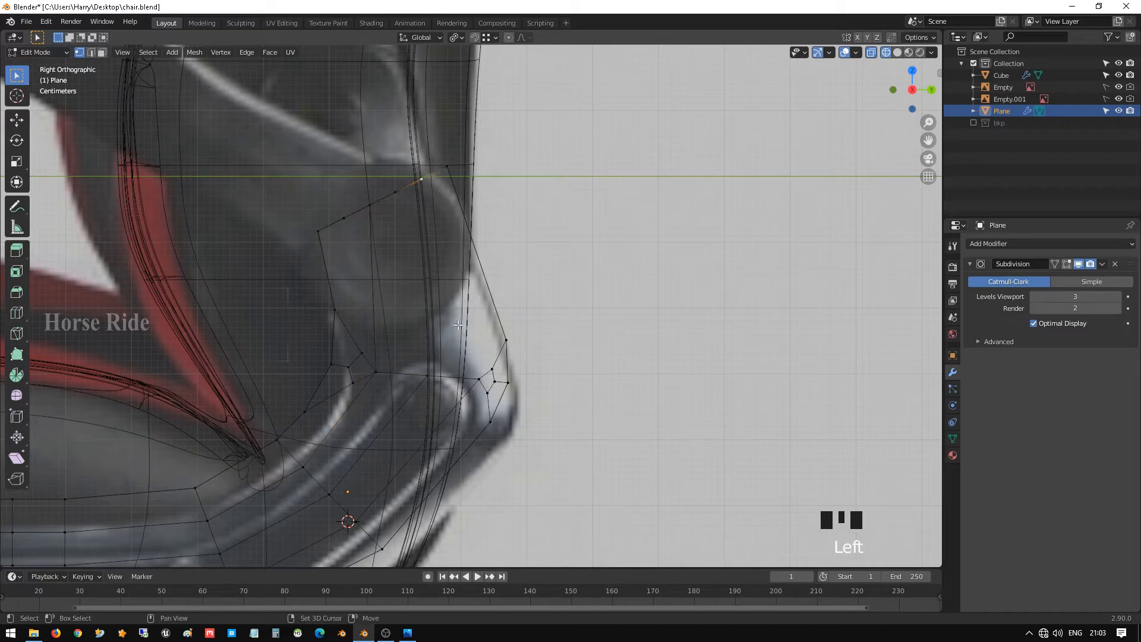
left_click(480, 381, "shift")
left_click(397, 189)
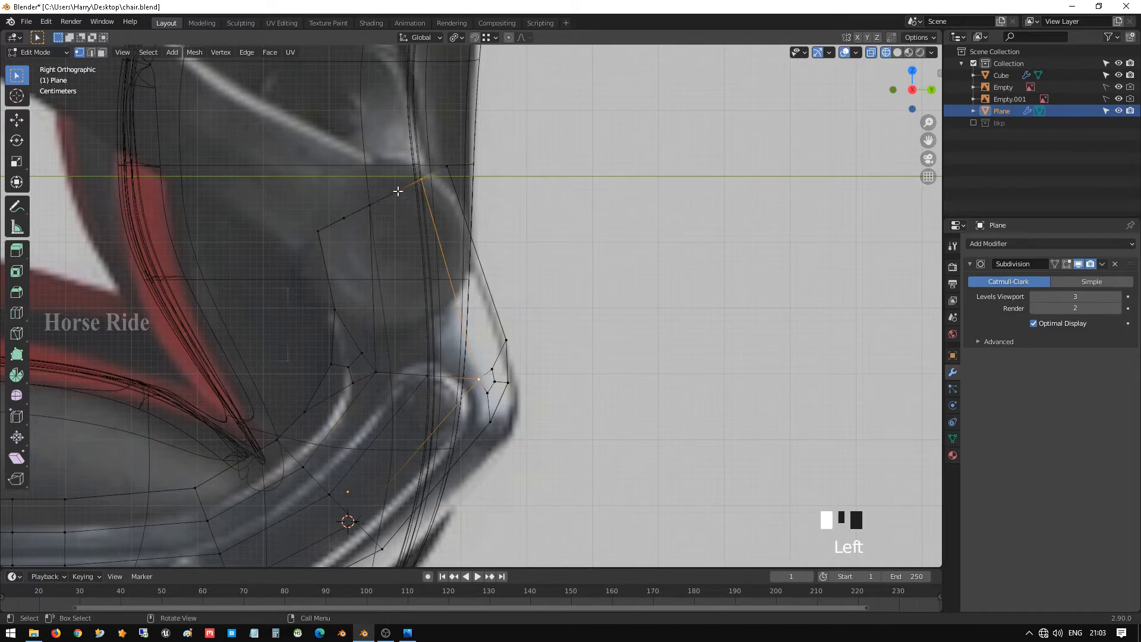
left_click(423, 361, "shift")
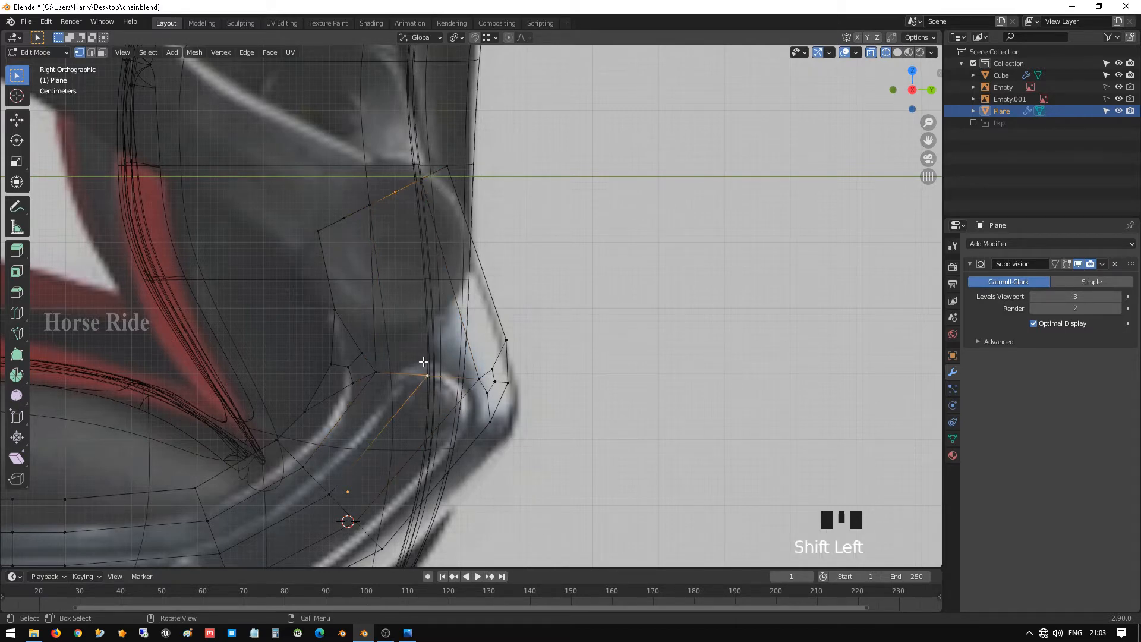
key("f")
- Add one centred loop cut across the strips in the bracket's bend and connect its front end to the inner outline vertex
middle_click_drag(423, 361, 471, 270, "shift")
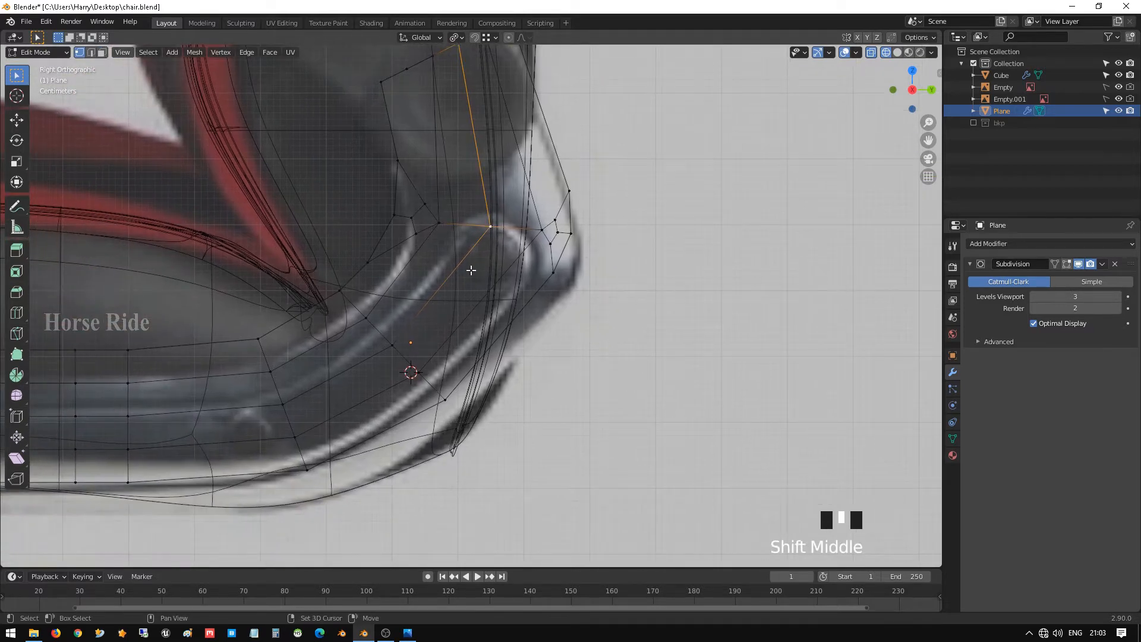
middle_click_drag(478, 322, 456, 258, "shift")
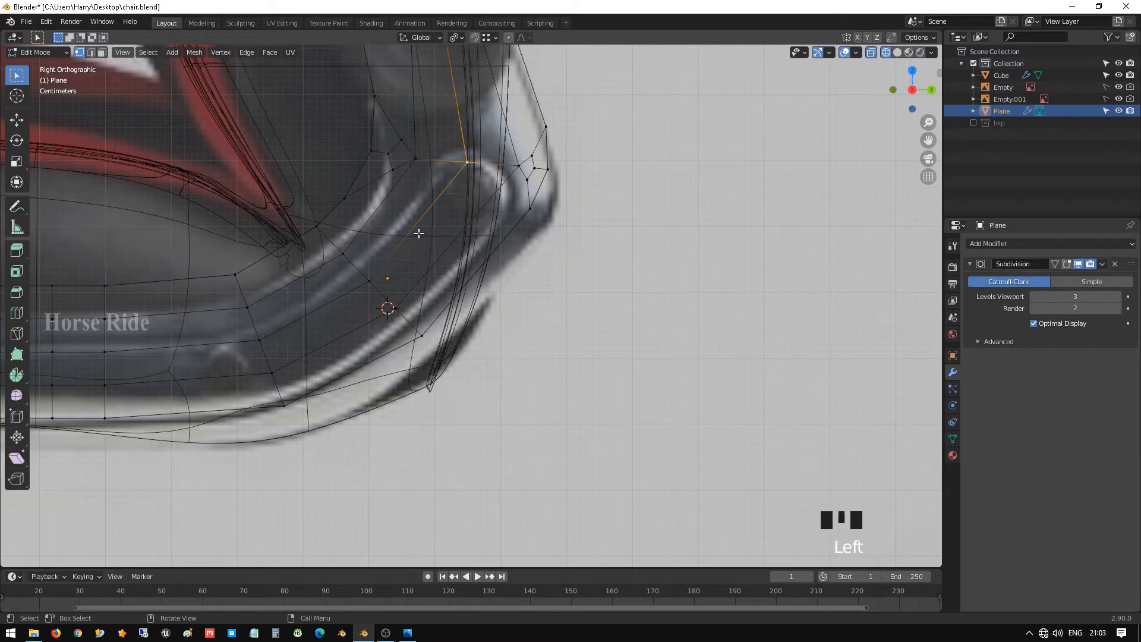
middle_click_drag(350, 203, 319, 179, "shift")
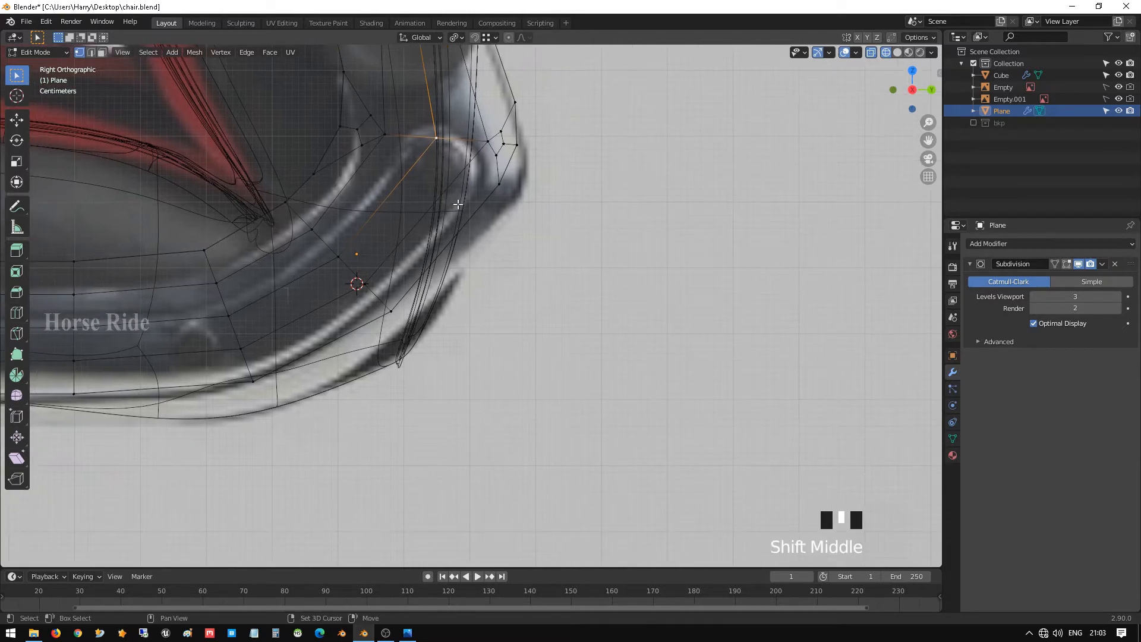
key("ctrl+r")
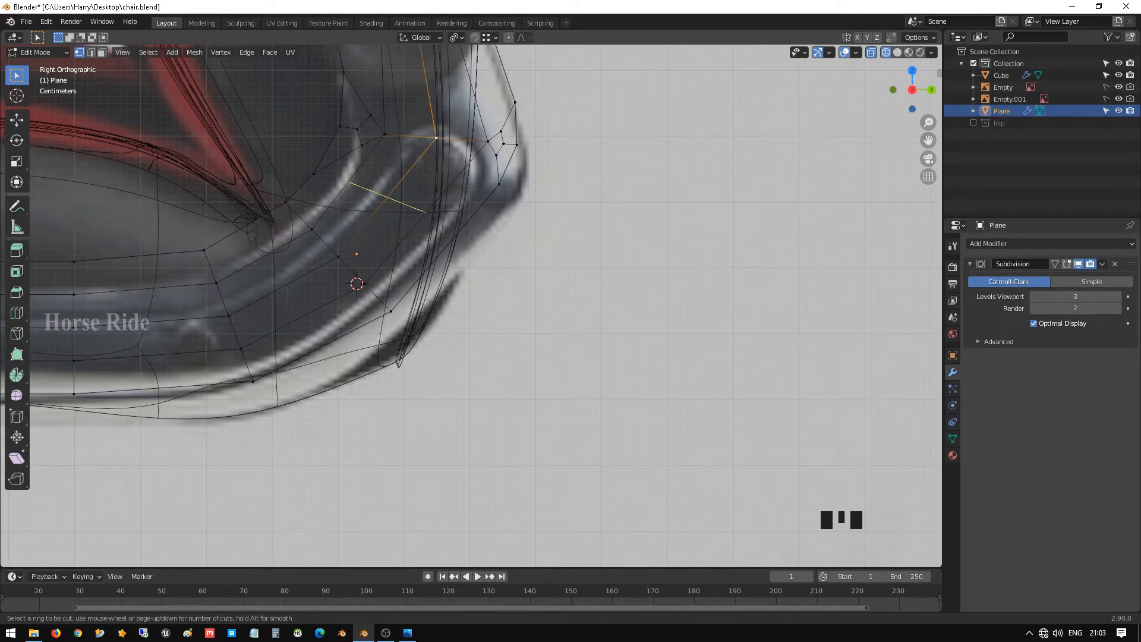
left_click(381, 221)
right_click(380, 221)
left_click(315, 174)
left_click(344, 182, "shift")
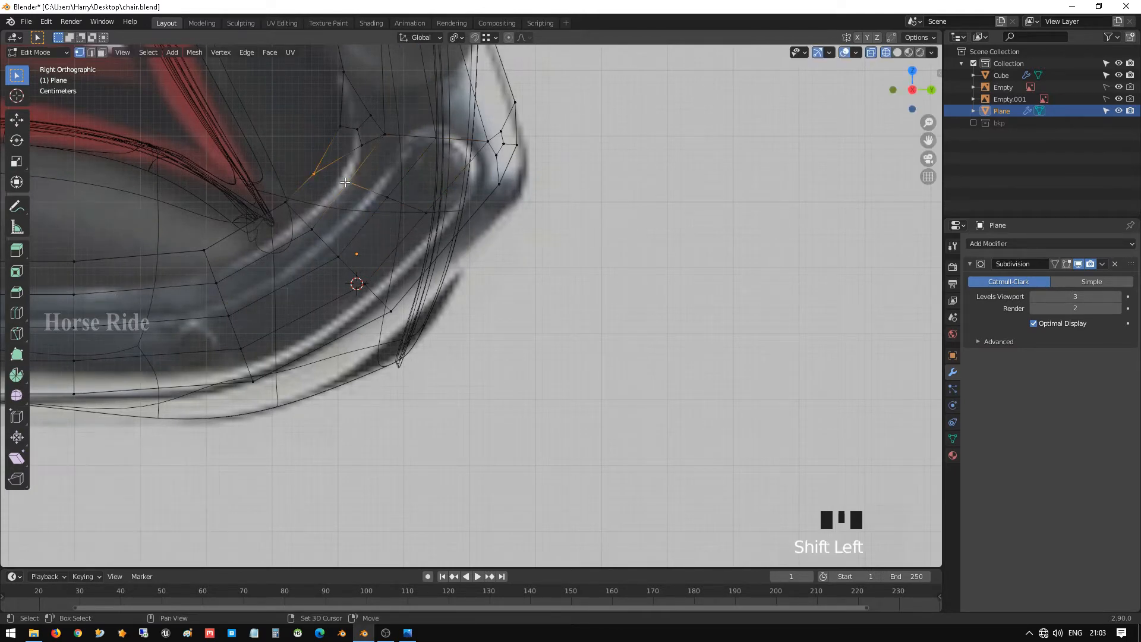
- Subdivide the outer outline edge below the rear corner bevel and connect its midpoint to the bend loop cut's rear end
middle_click_drag(473, 212, 456, 198, "shift")
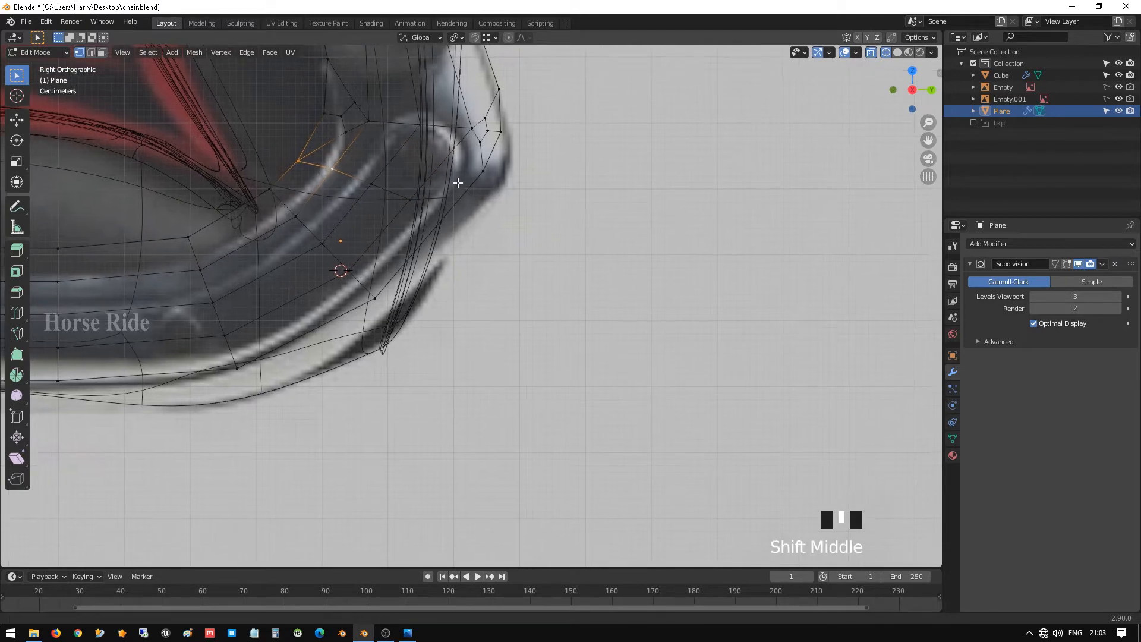
left_click(480, 171)
left_click(374, 296, "shift")
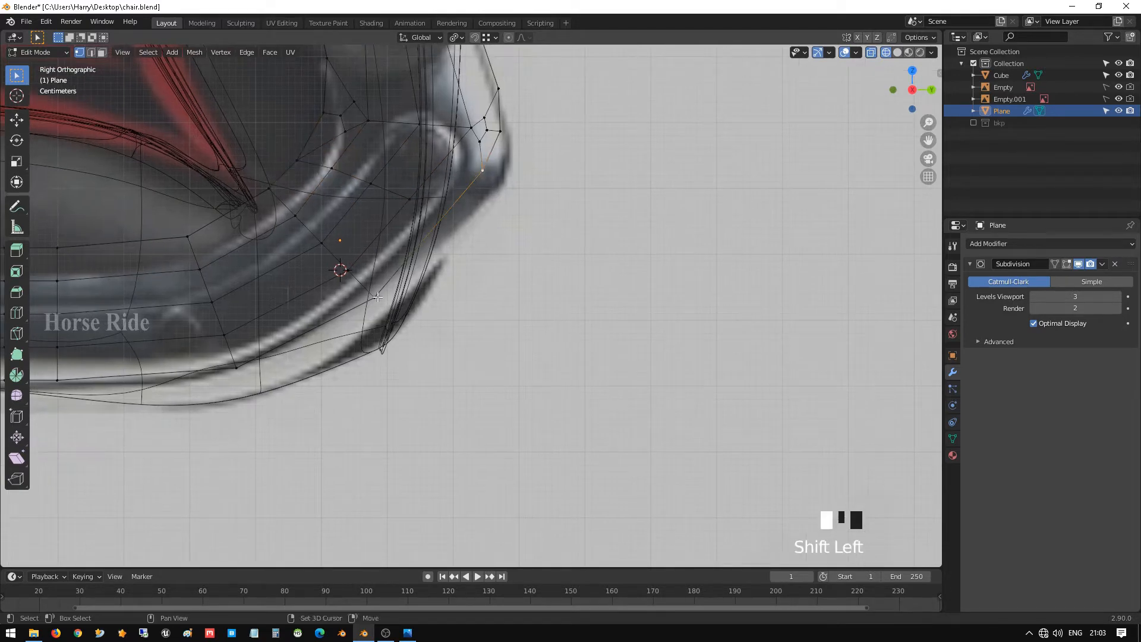
right_click(380, 285)
left_click(379, 288)
left_click(409, 203)
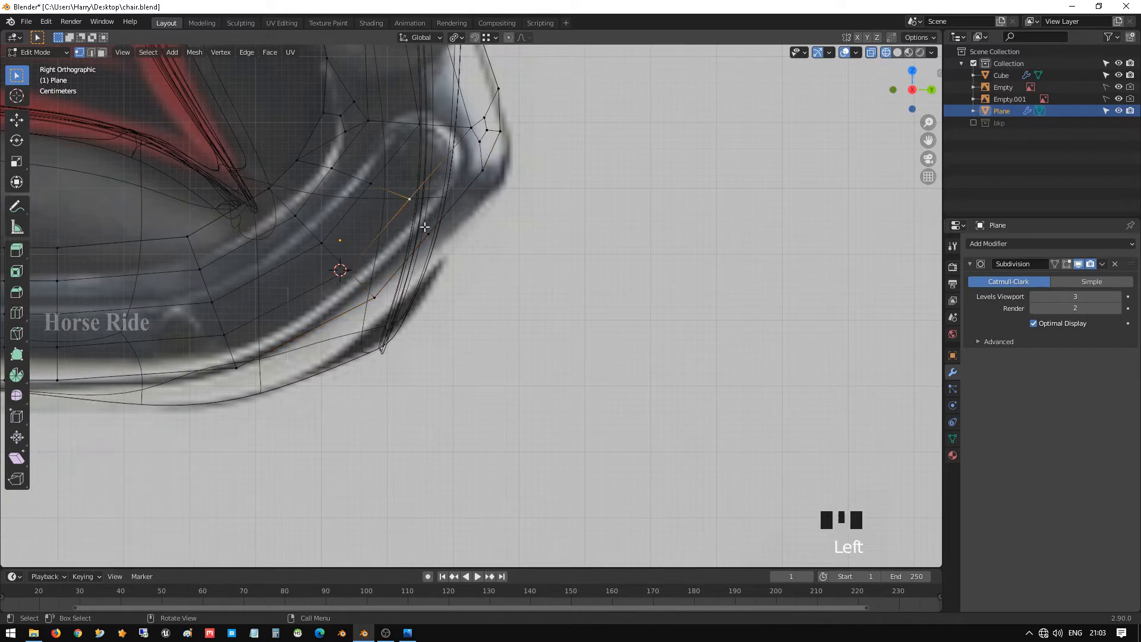
left_click(425, 228, "shift")
- Leave Edit Mode and wireframe display to examine the bracket's smoothed shape against the seat and backrest
left_click(369, 183)
scroll(410, 196, "down", 1)
middle_click_drag(413, 198, 435, 186, "shift")
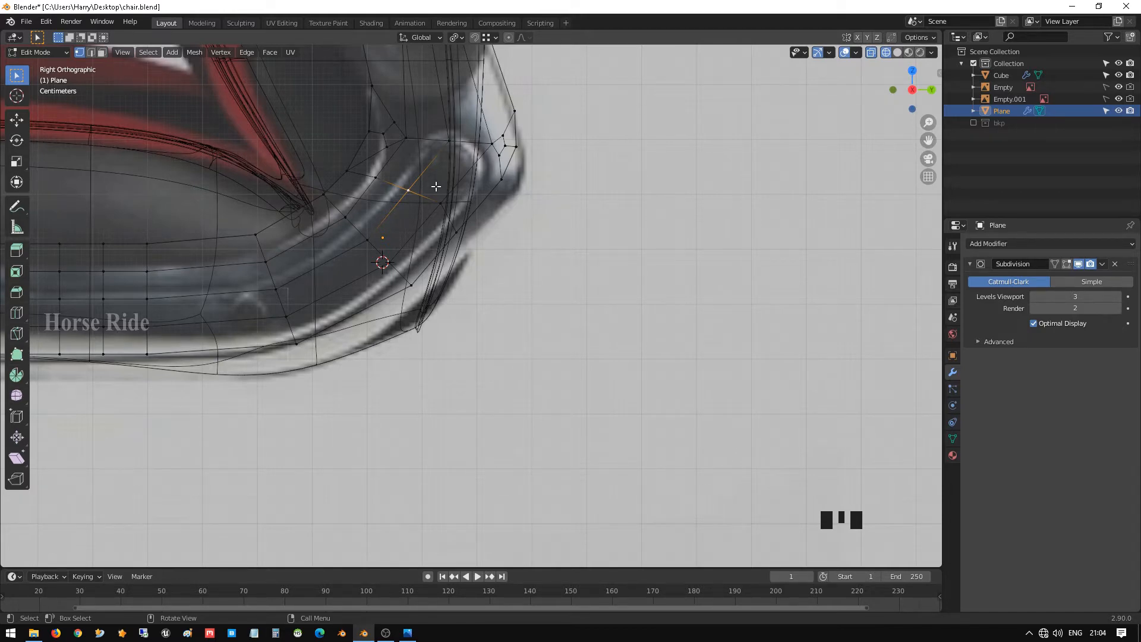
scroll(435, 185, "down", 2)
middle_click_drag(356, 194, 593, 216, "shift")
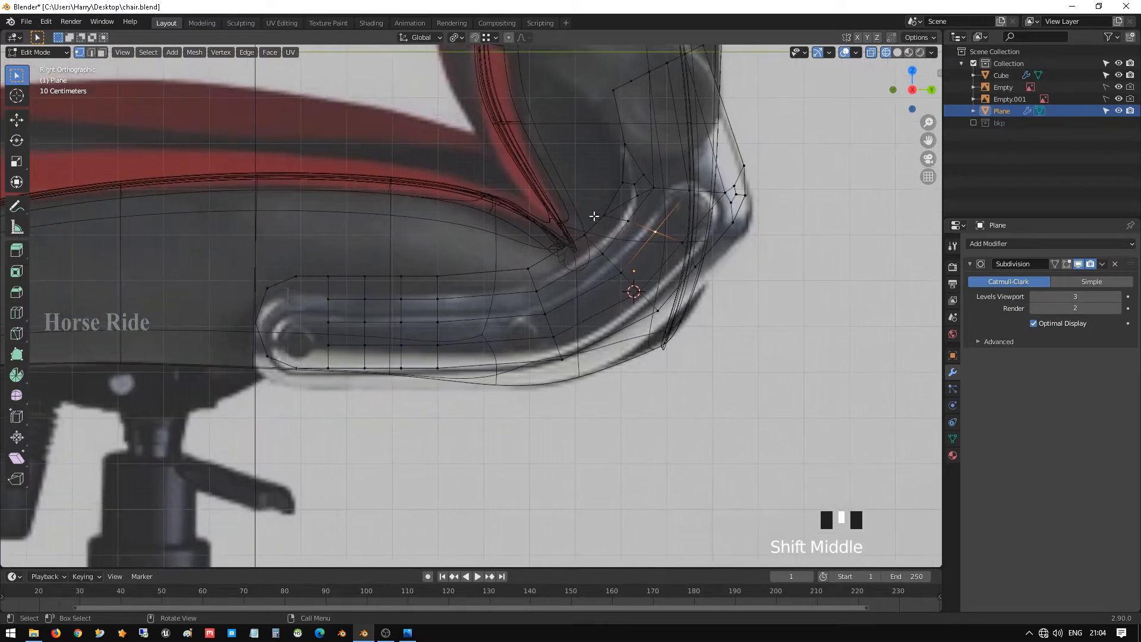
key("Tab")
scroll(557, 215, "down", 2)
key("shift+z")
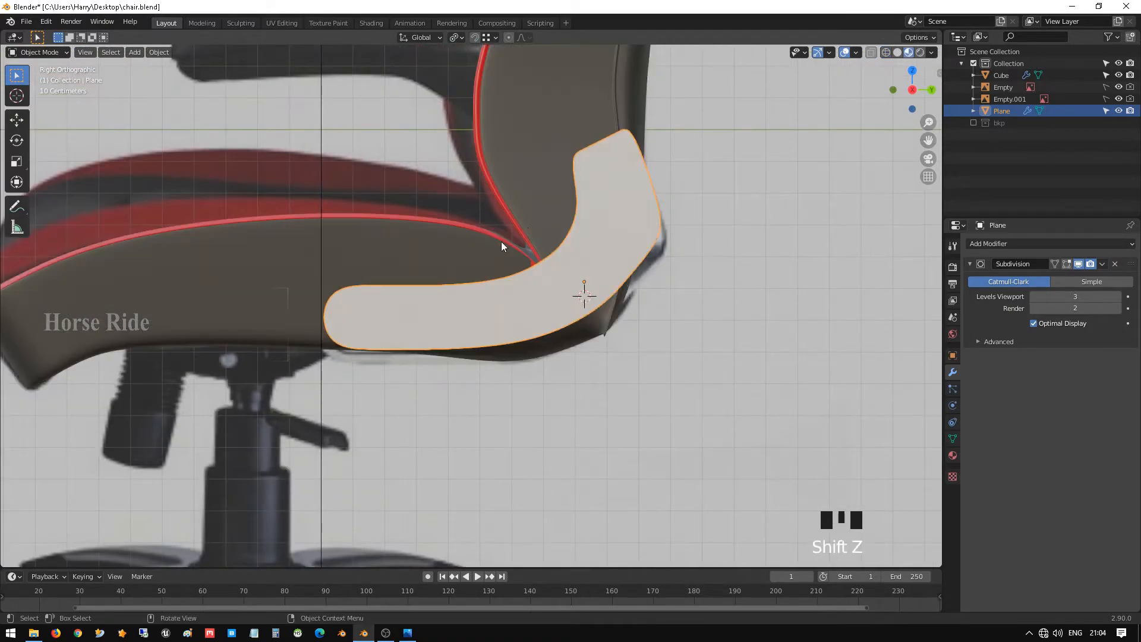
- Connect the front column's three inner vertices to the rounded tip's outline vertices, and join the tip's upper and lower corners with a cross edge
scroll(501, 245, "up", 3)
key("Tab")
scroll(497, 248, "up", 1)
middle_click_drag(230, 323, 369, 285, "shift")
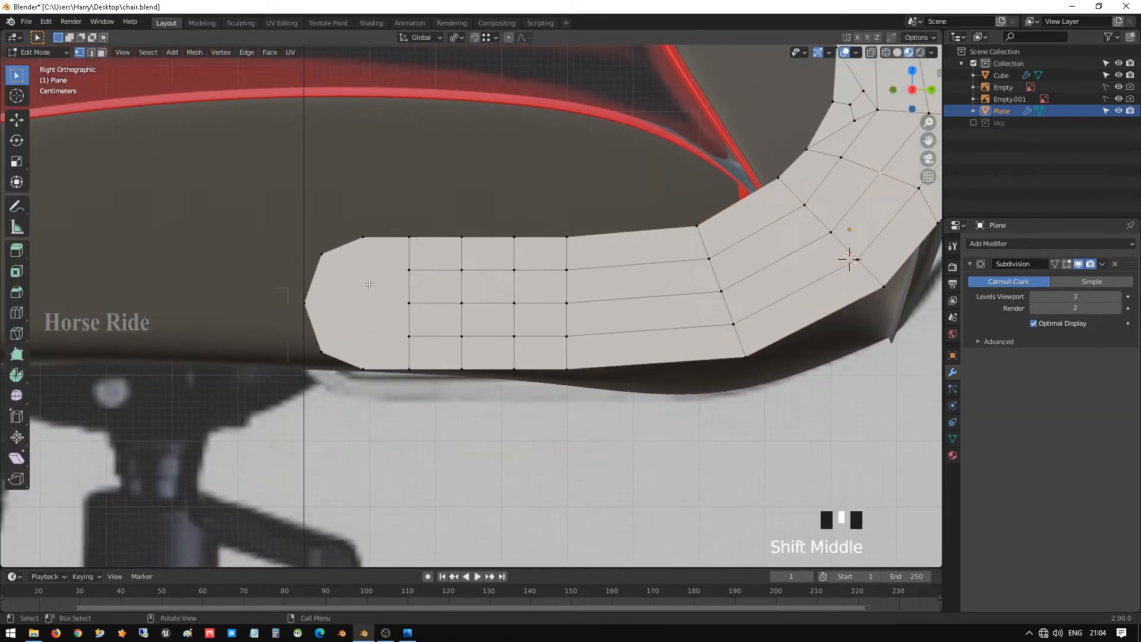
left_click(395, 272)
left_click(331, 260, "shift")
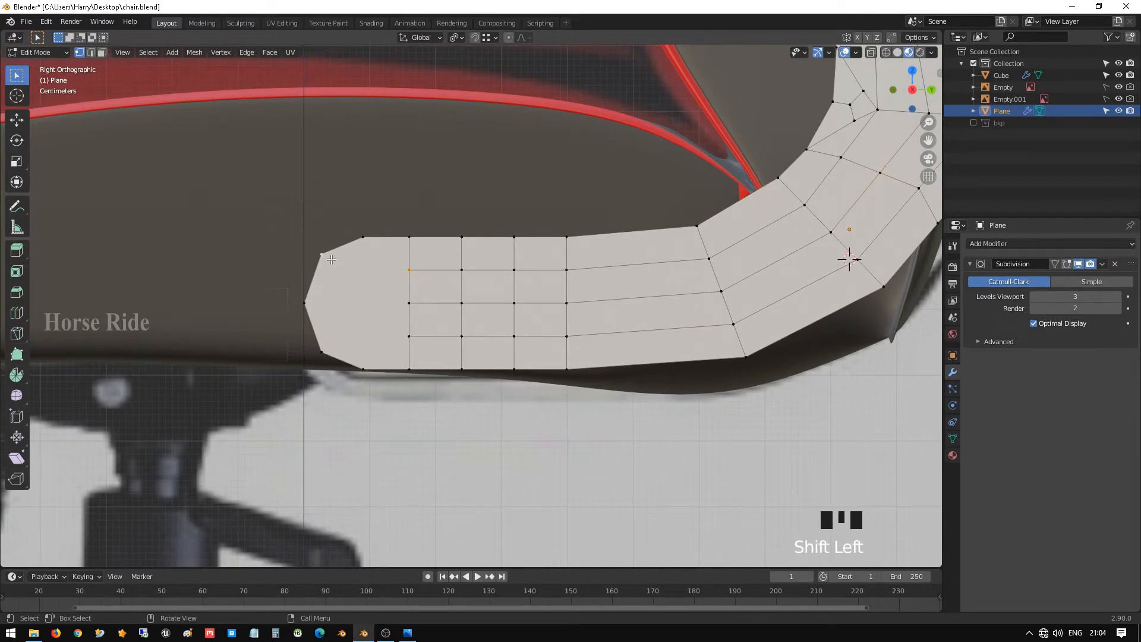
key("j")
left_click(305, 305, "shift")
key("j")
left_click(323, 353, "shift")
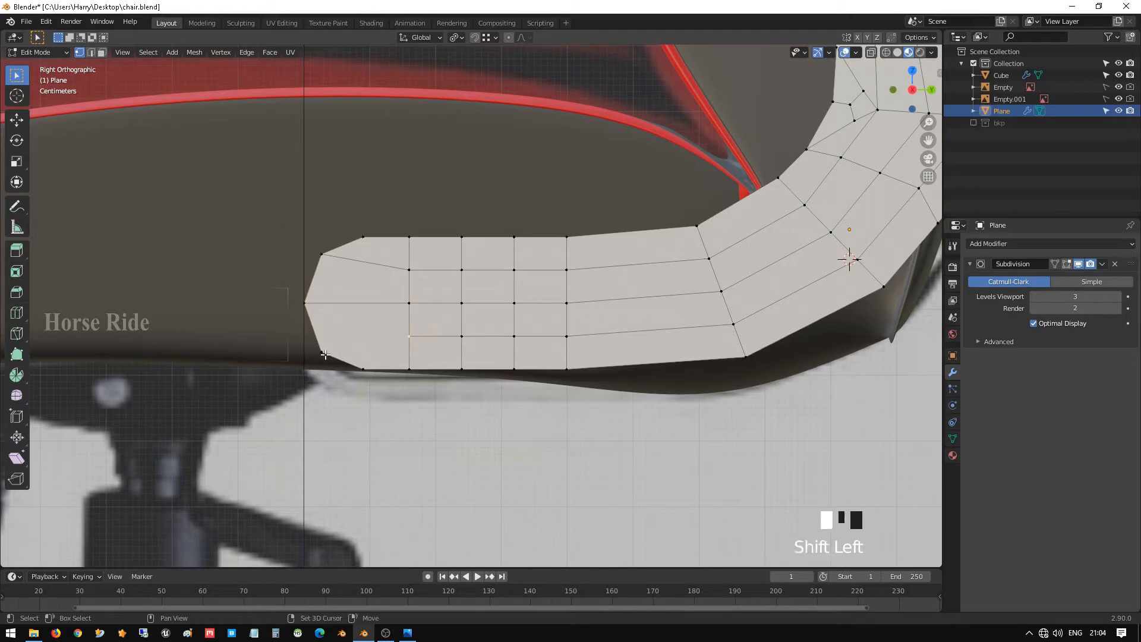
key("j")
left_click(370, 307)
key("j")
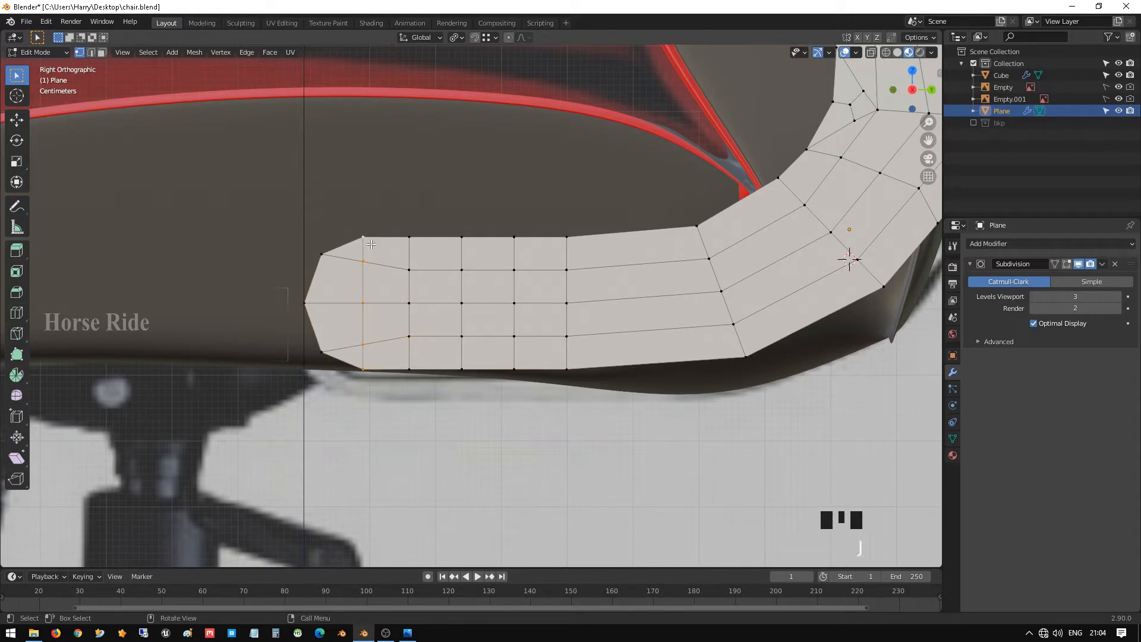
- In wireframe display, move the tip cross edge's upper and lower inner vertices level with the straight lengthwise edges beside them
left_click(381, 304)
left_click(365, 266)
key("shift+z")
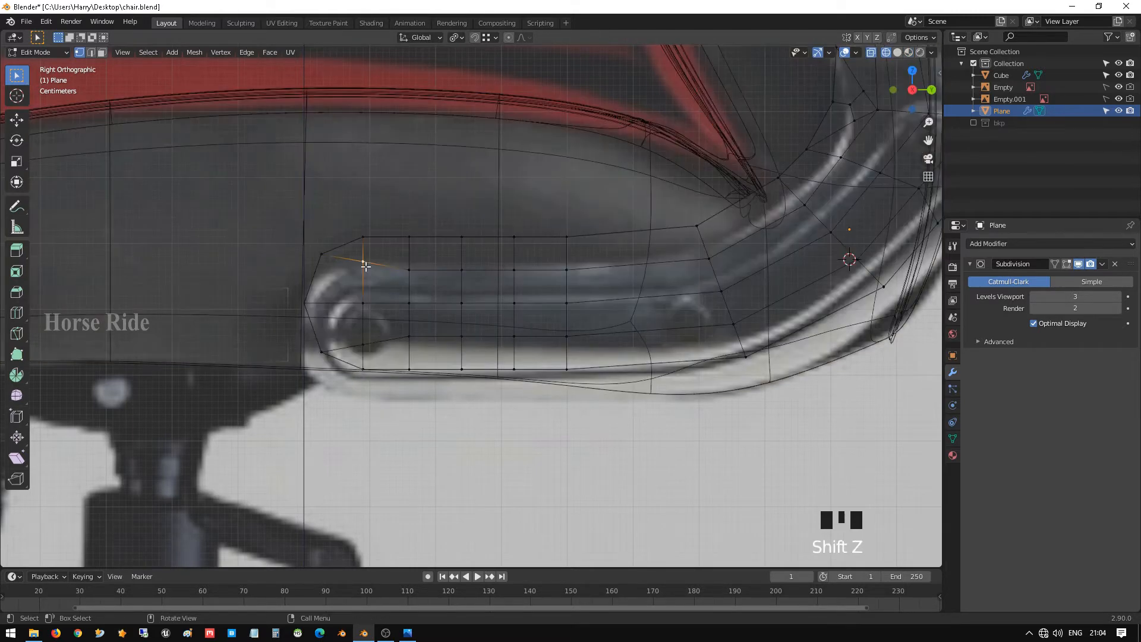
key("g")
left_click(410, 269)
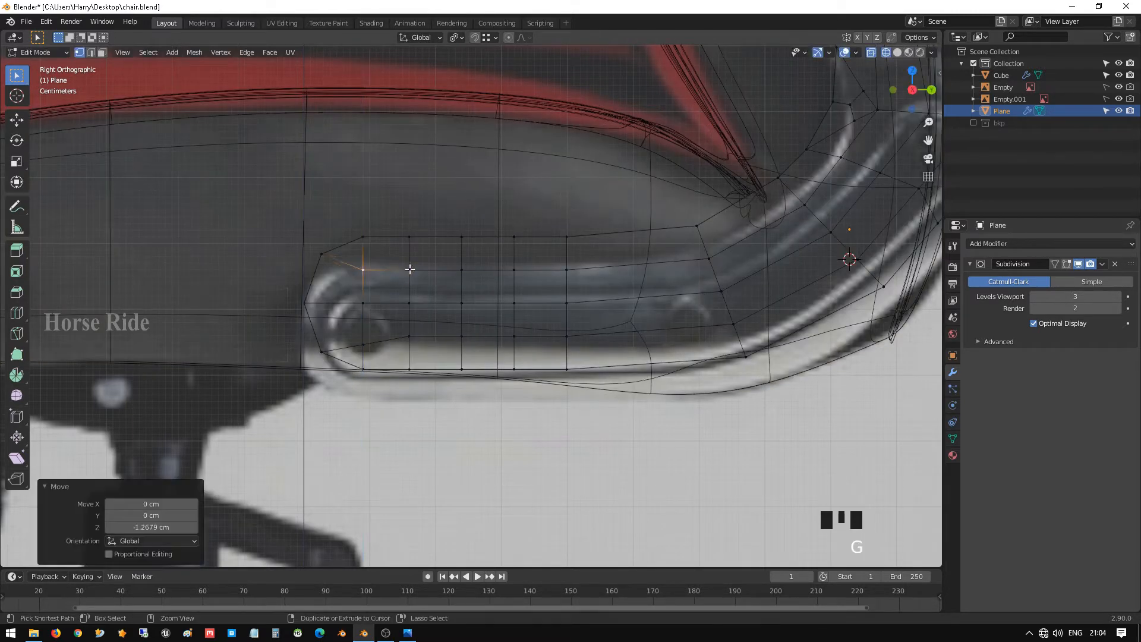
left_click(368, 339)
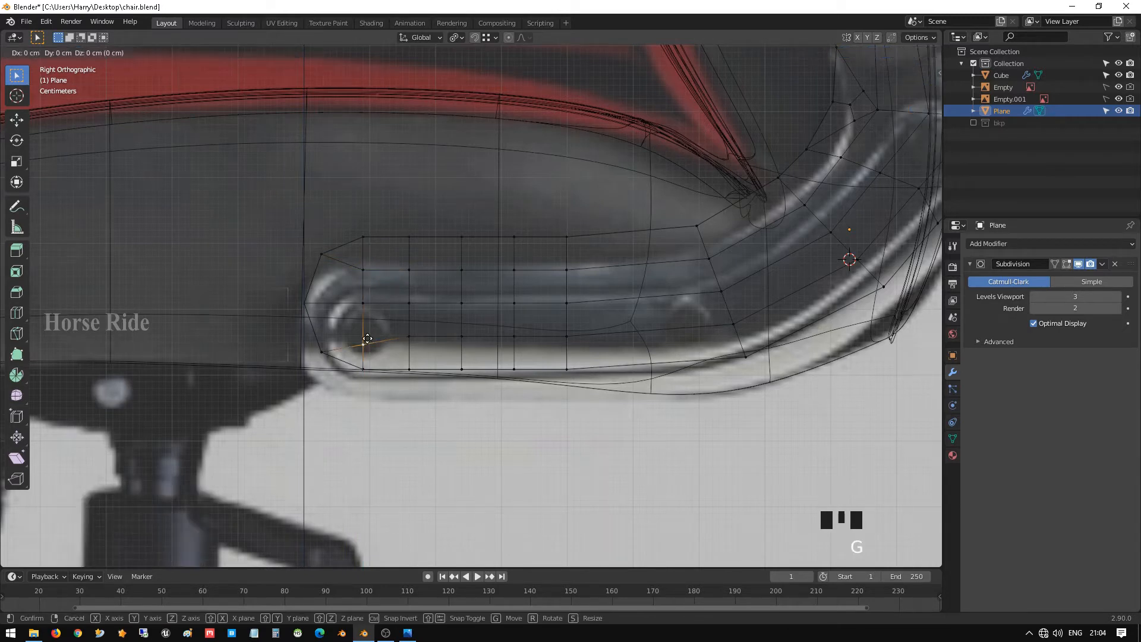
key("g")
left_click(397, 324)
- Move the cross edge's middle vertex along Y toward the tip, and shift its upper and lower neighbours about 1.08 cm the opposite way
left_click(367, 305)
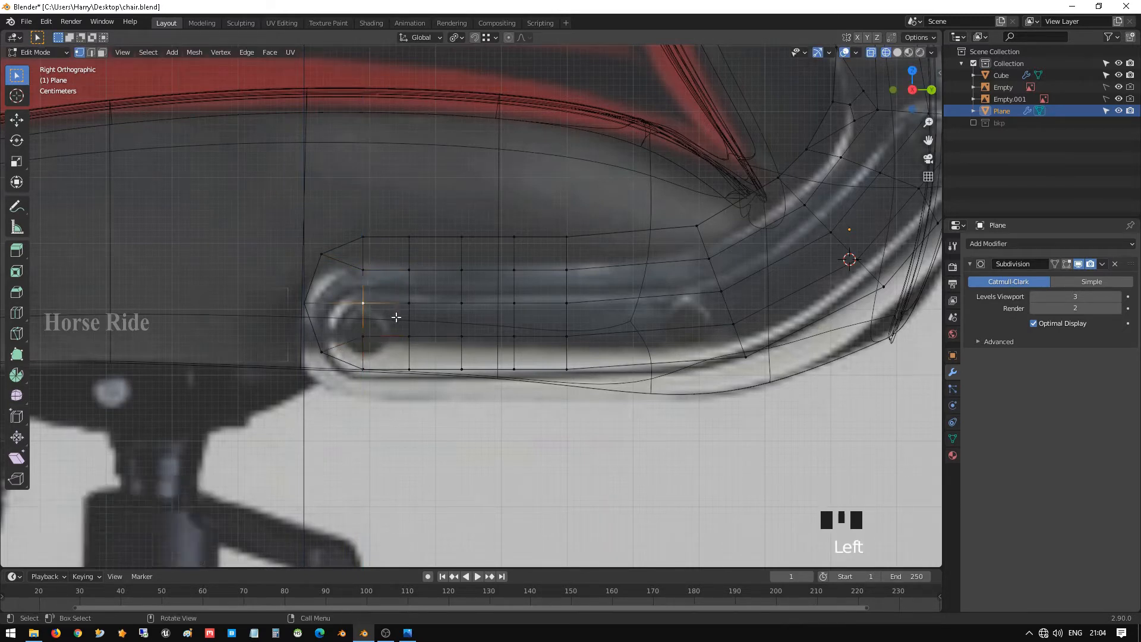
key("g")
key("y")
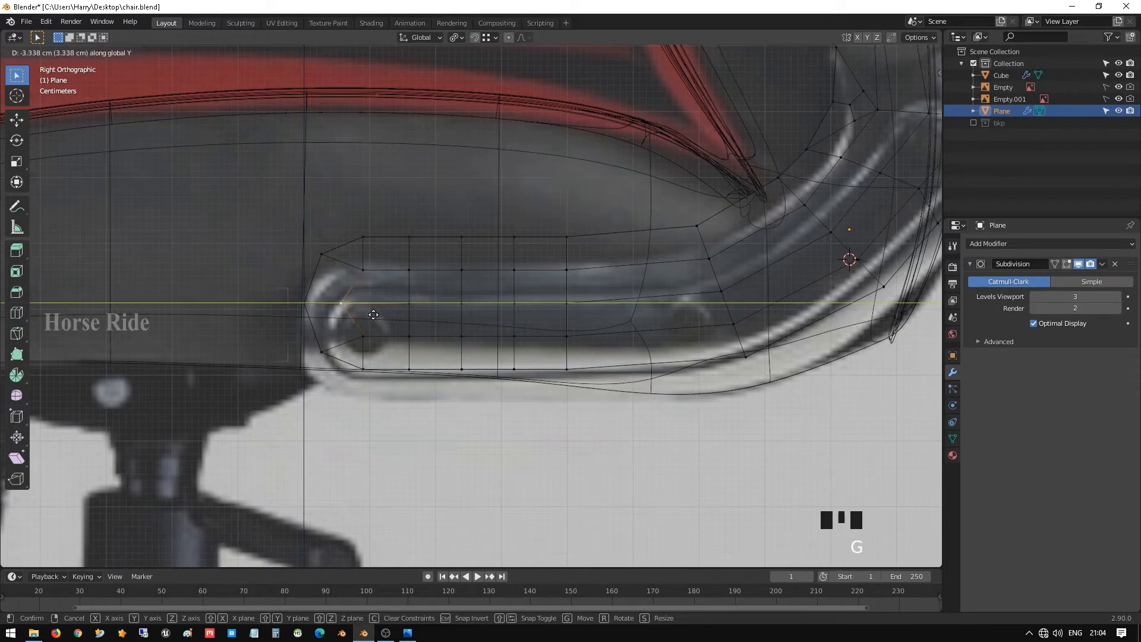
left_click(373, 314)
left_click(363, 269)
left_click(363, 335, "shift")
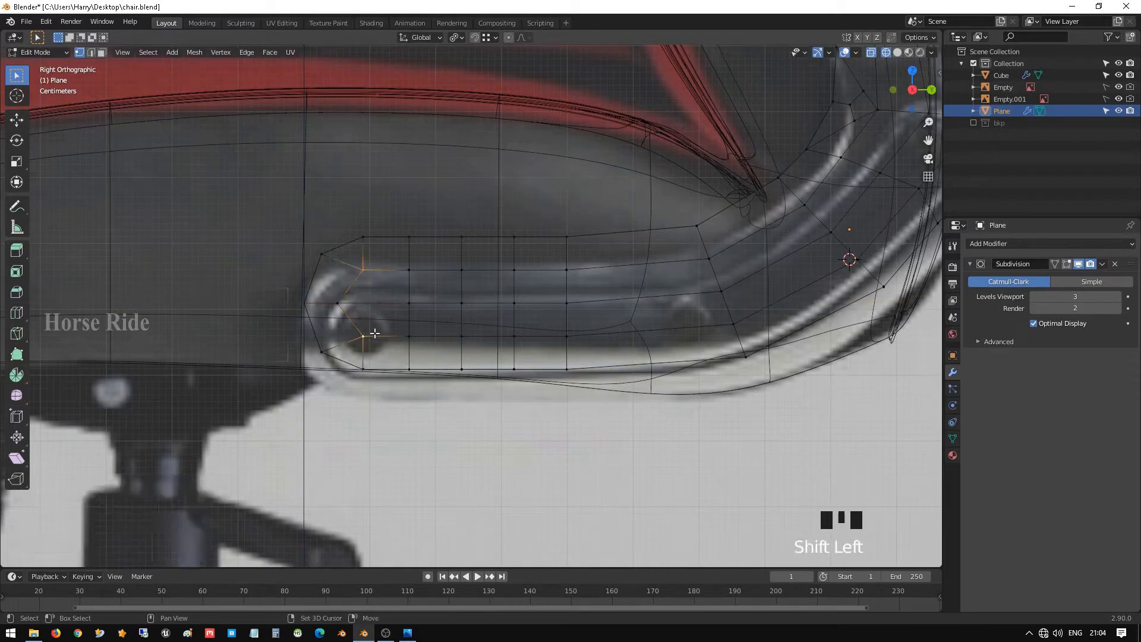
key("g")
key("y")
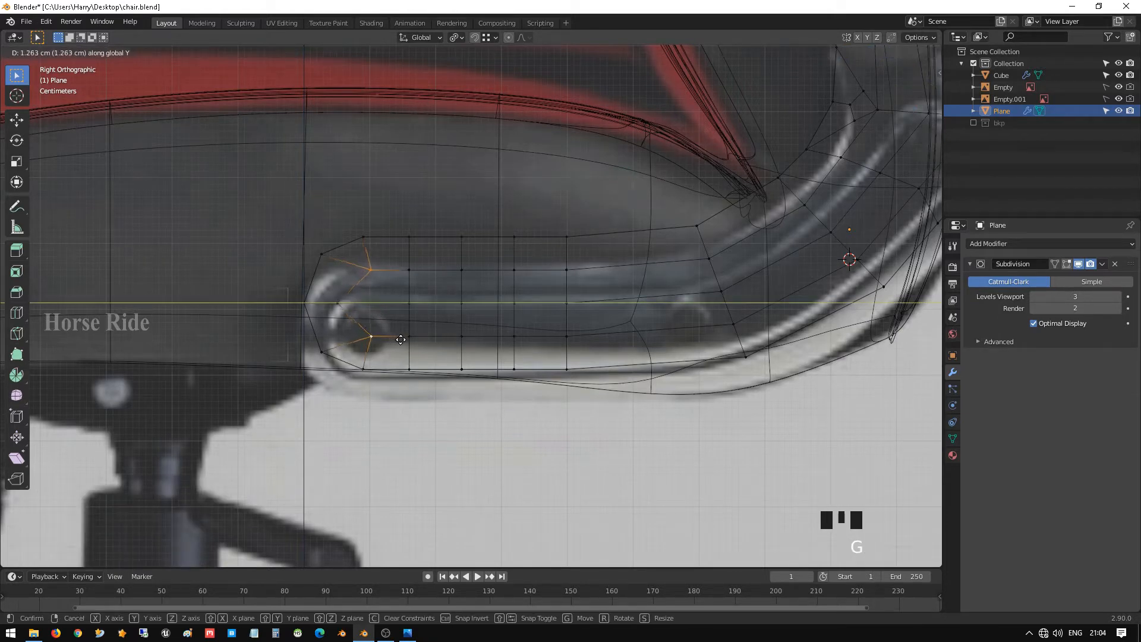
left_click(397, 334)
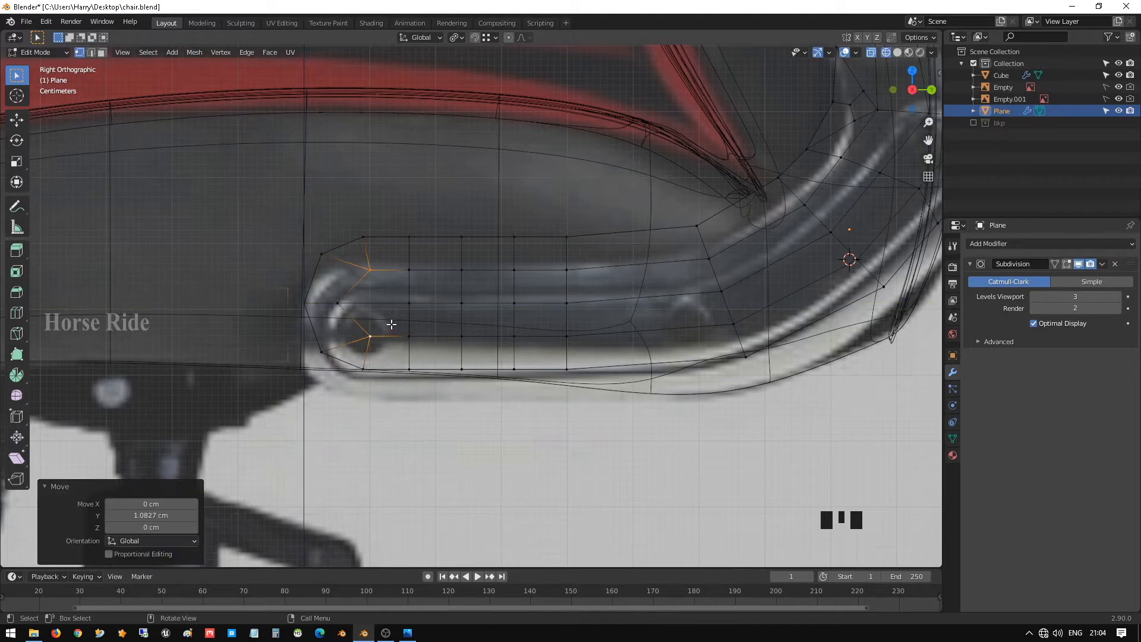
- Reposition the two inner vertices at the rear end of the bracket's bend to follow the recess in the reference image
scroll(386, 324, "down", 1)
middle_click_drag(404, 299, 385, 295, "shift")
scroll(385, 295, "up", 1)
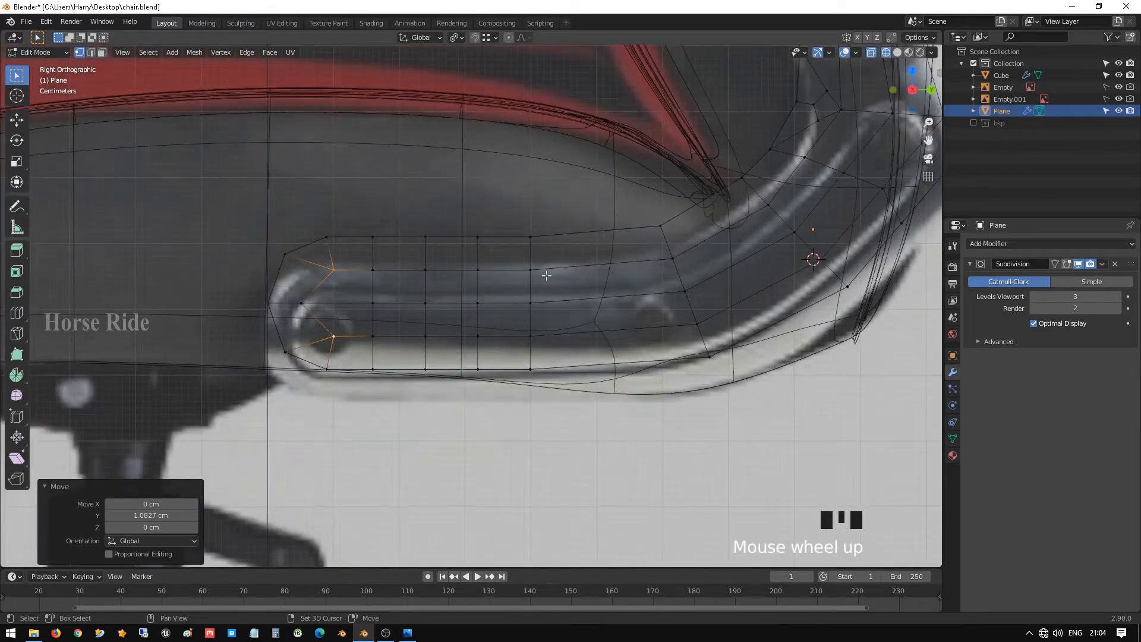
middle_click_drag(764, 189, 502, 325, "shift")
left_click(630, 277)
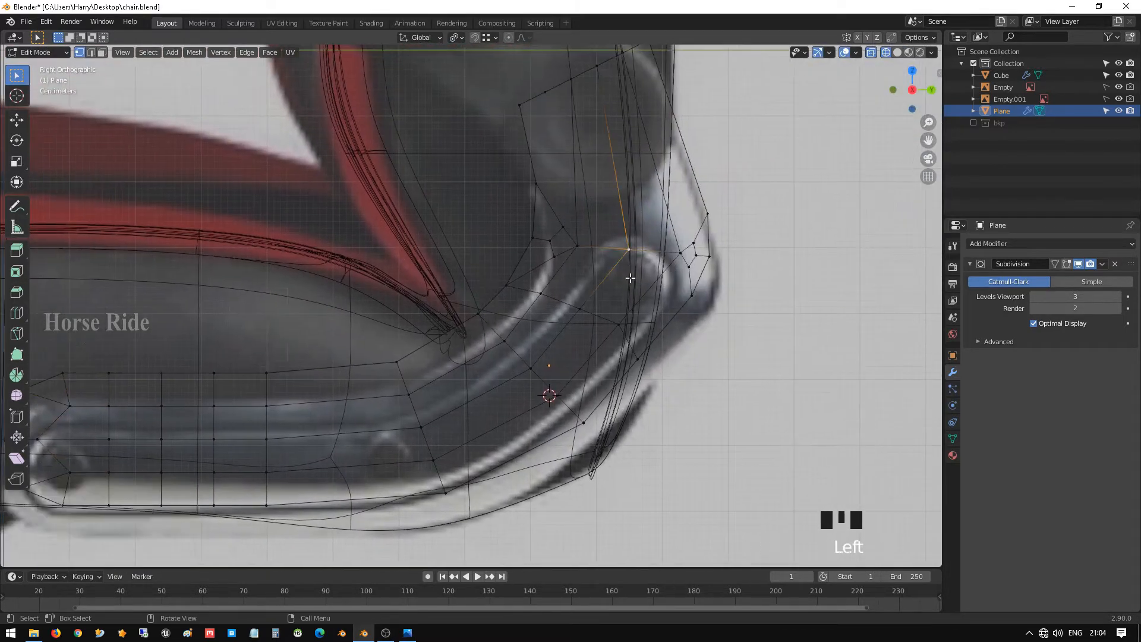
left_click(582, 313)
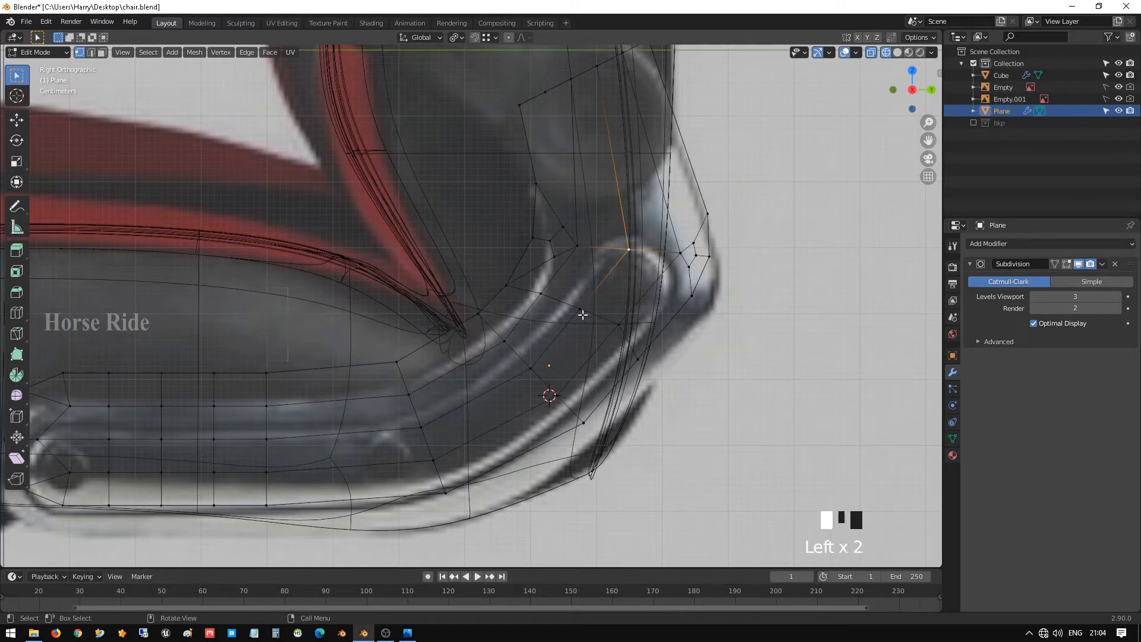
key("g")
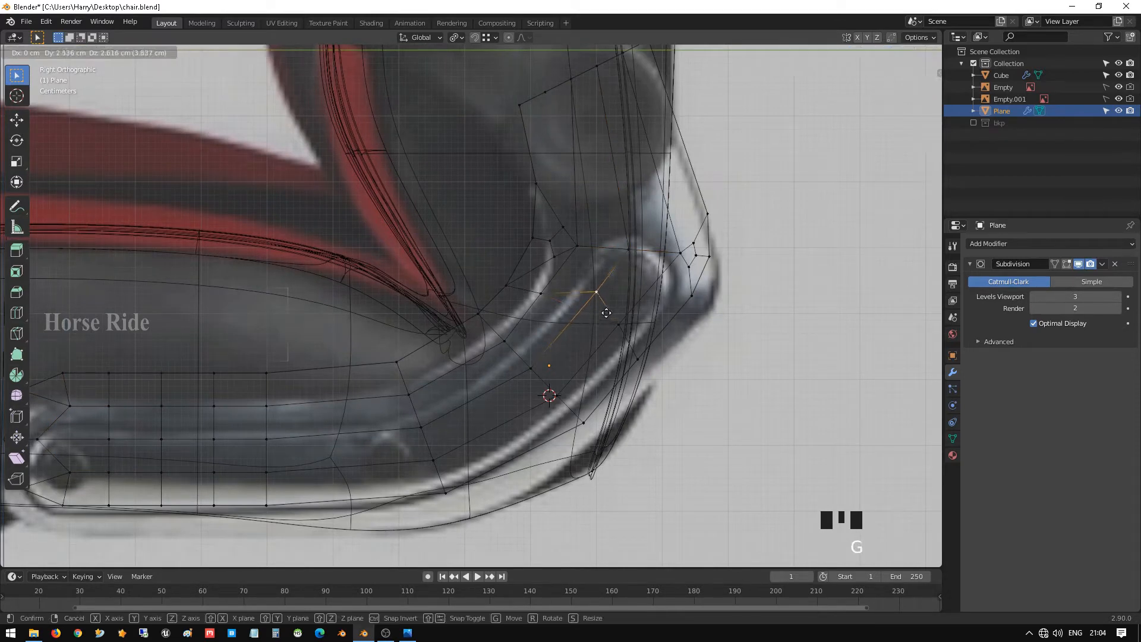
left_click(607, 312)
left_click(615, 333)
key("g")
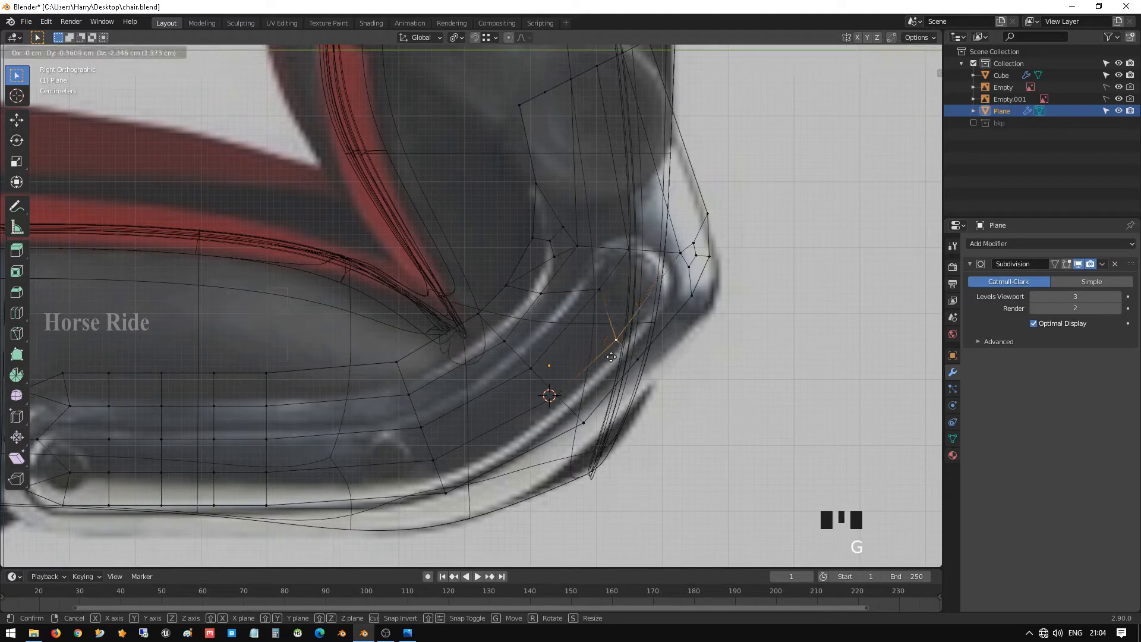
left_click(613, 356)
- Nudge the bend's front inner vertex slightly down, and refine the lower rear vertex by about -0.90 cm in Y and -0.72 cm in Z
left_click(540, 300)
key("g")
left_click(536, 310)
left_click(625, 338)
key("g")
left_click(608, 346)
- In edge selection mode, select the inner edge path running around the bracket between the front tip and the rear of the bend
scroll(609, 345, "down", 1)
middle_click_drag(558, 313, 735, 288, "shift")
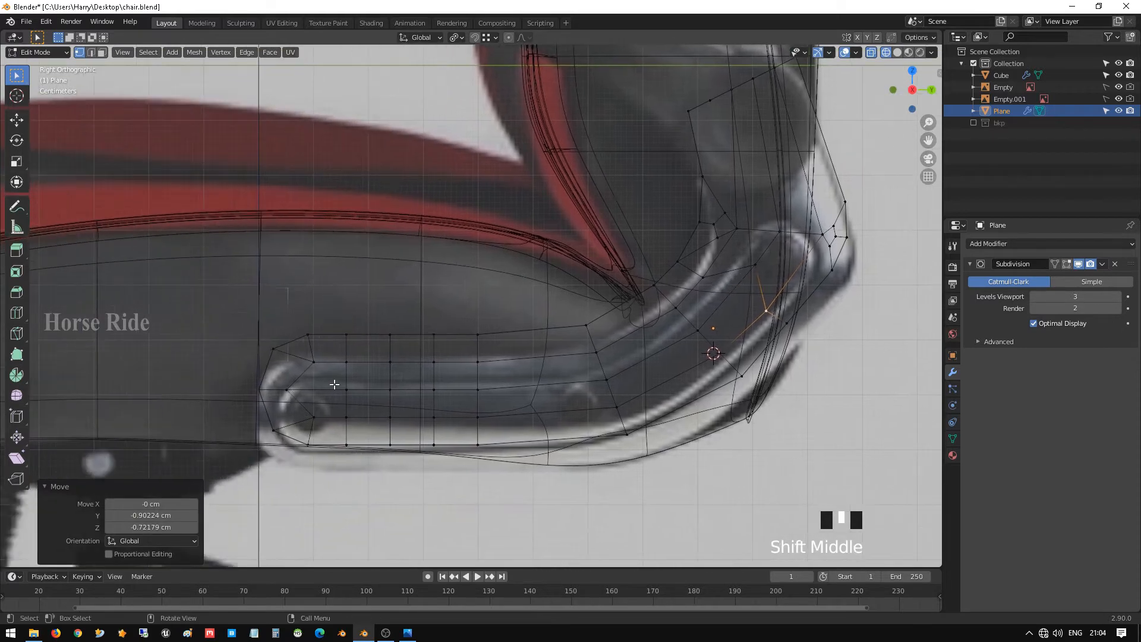
key("2")
left_click(315, 362, "alt+shift")
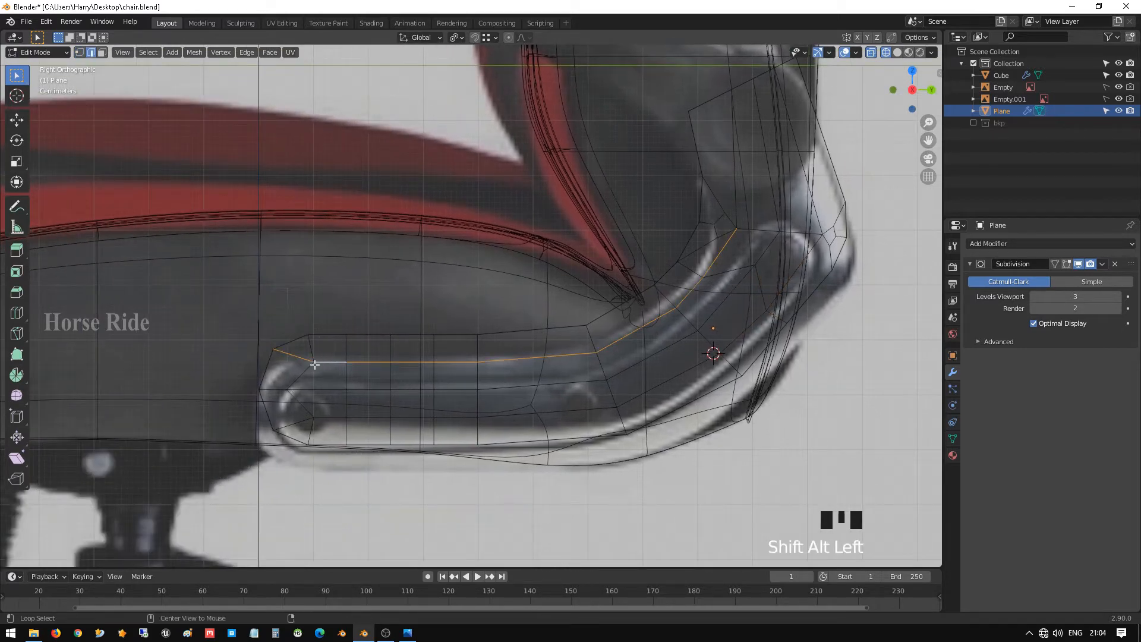
left_click(310, 369, "alt")
left_click(309, 367)
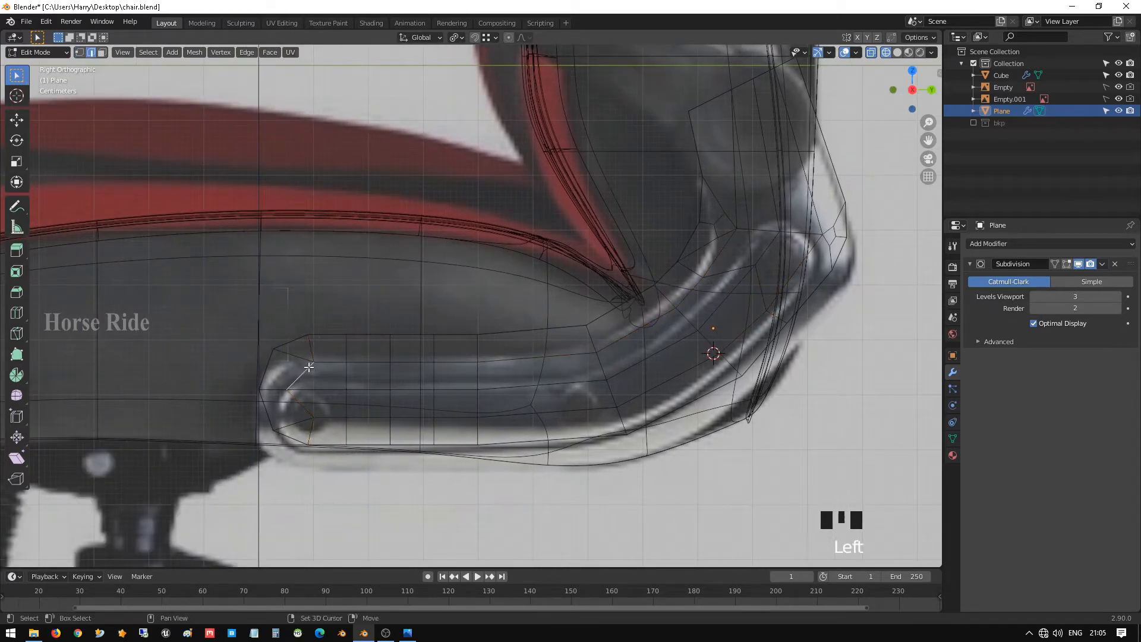
left_click(303, 407, "shift")
left_click(335, 417, "alt+shift")
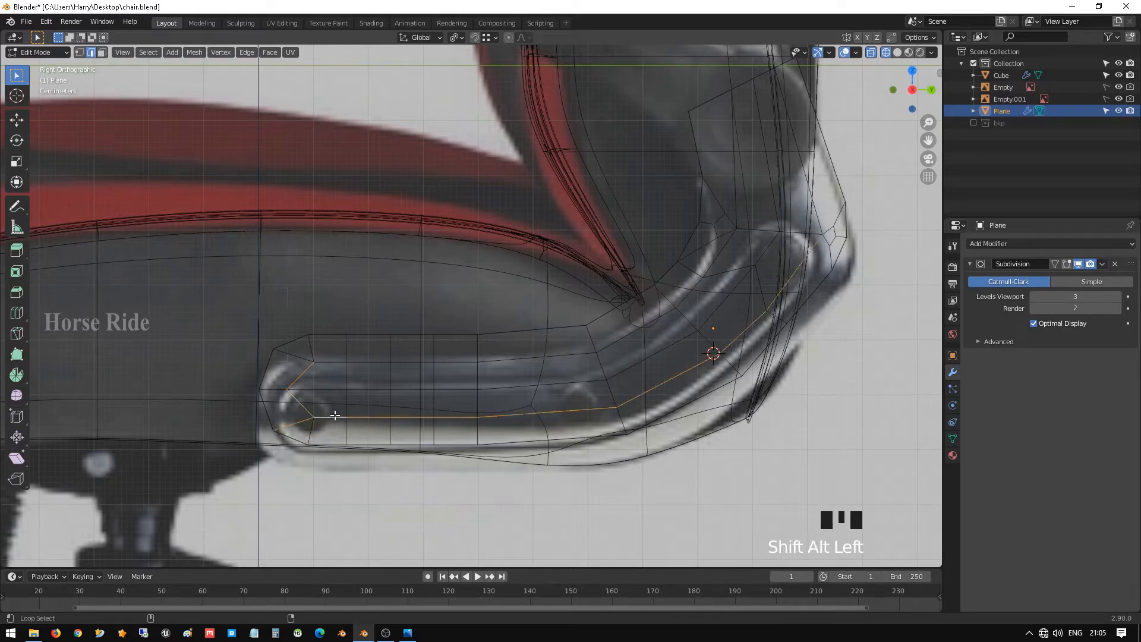
left_click(801, 264, "shift")
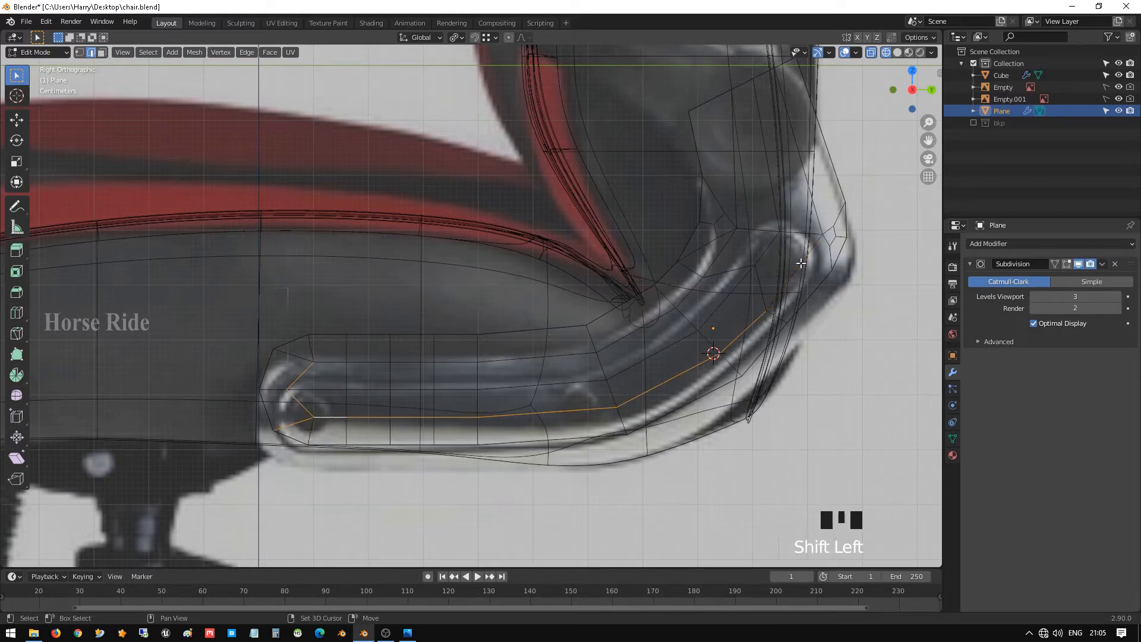
left_click(751, 282, "shift")
left_click(690, 293, "alt+shift")
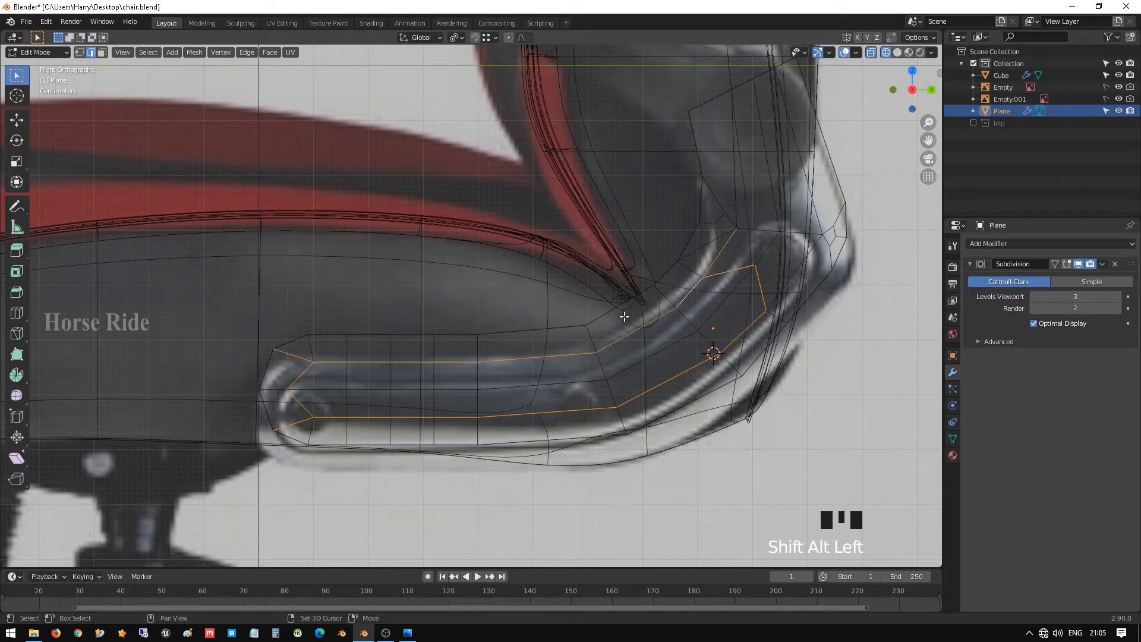
- Deselect the stray edges that link the inner path to the outline at the front tip and above the bend
key("c")
middle_click(276, 350)
middle_click(273, 425)
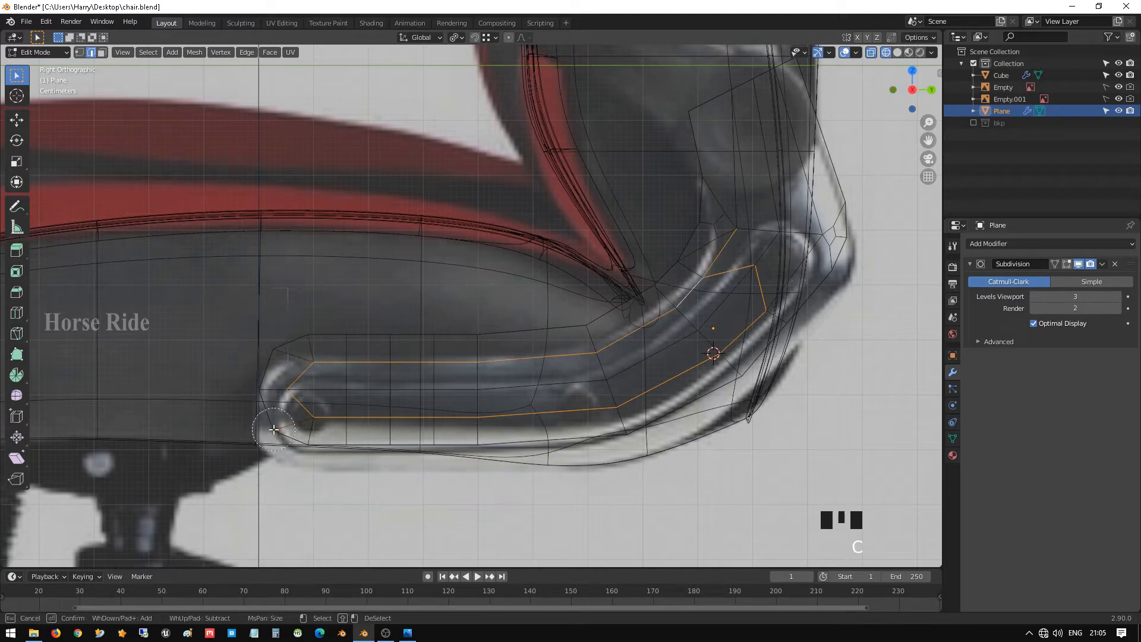
middle_click(720, 241)
right_click(720, 241)
- Bevel the selected inner edge loop with two segments and a width of about 6.23 cm
middle_click_drag(718, 240, 659, 208, "shift")
scroll(583, 291, "up", 2)
middle_click_drag(472, 303, 618, 259, "shift")
scroll(615, 262, "up", 2)
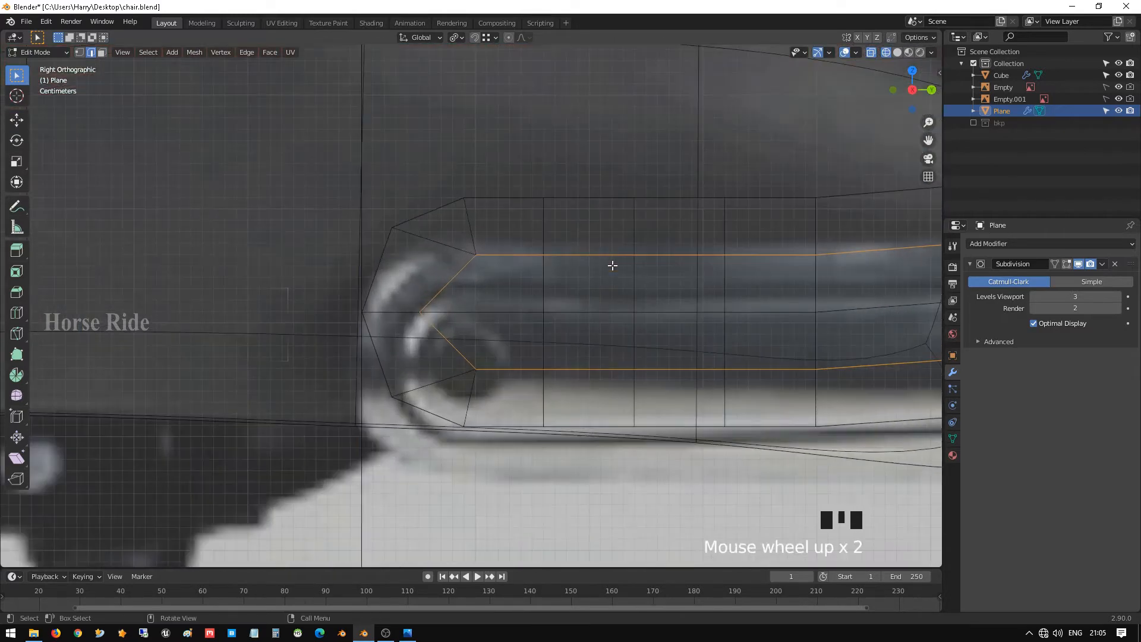
key("ctrl+n")
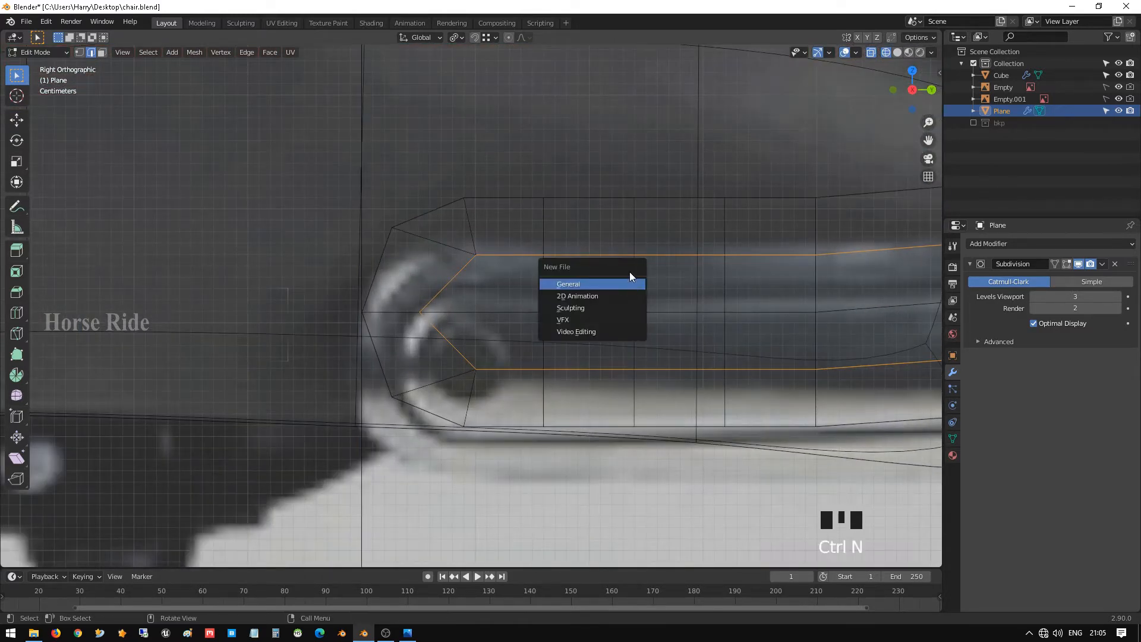
key("ctrl+b")
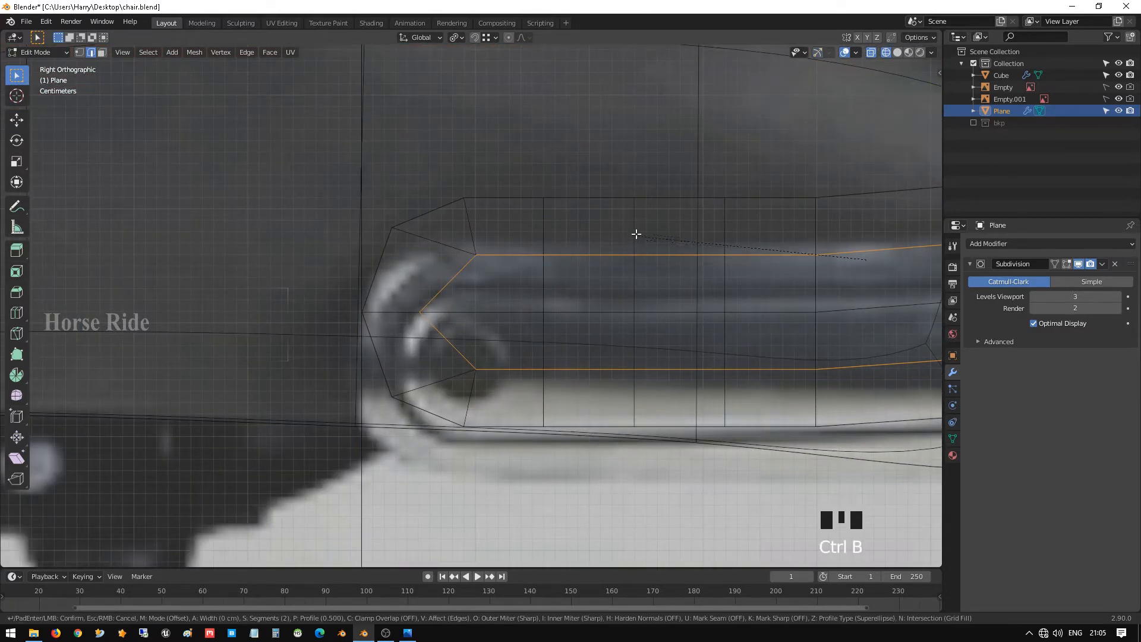
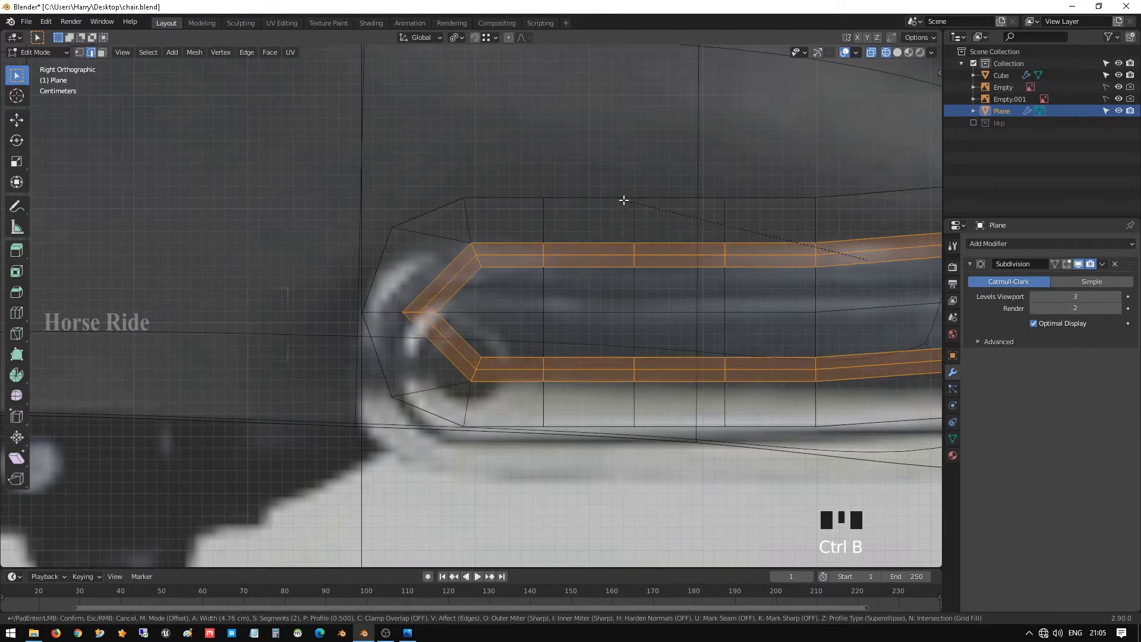
scroll(624, 200, "down", 1)
scroll(624, 200, "up", 1)
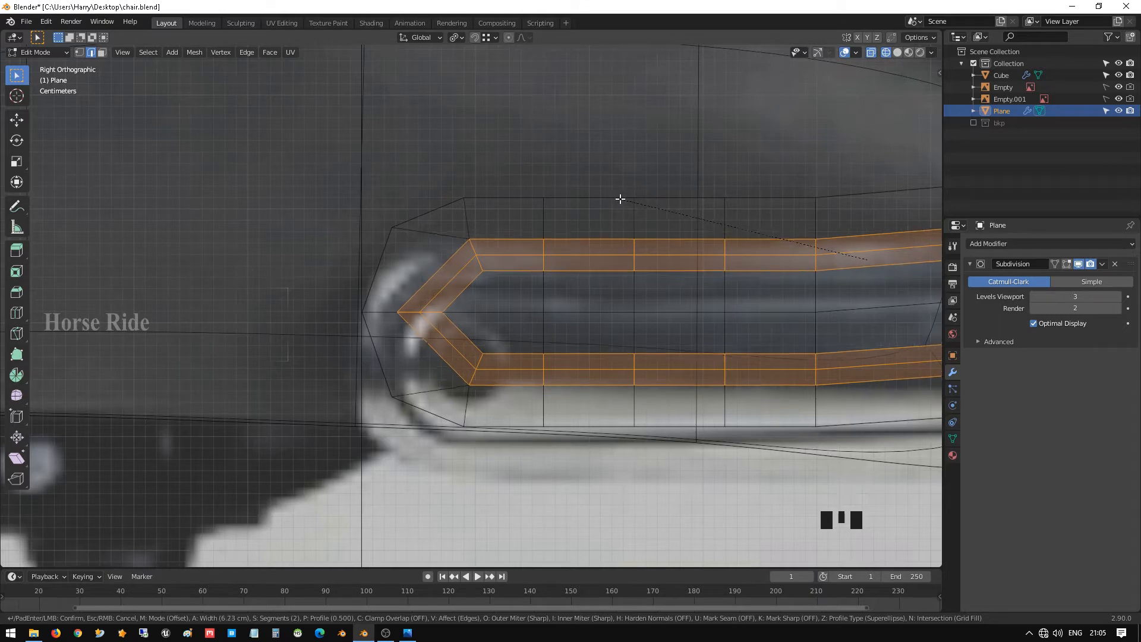
left_click(620, 198)
- Offset the bevel's middle edge loop along its normals with Shrink/Fatten, and examine it from an angle in solid shading
left_click(500, 250, "alt")
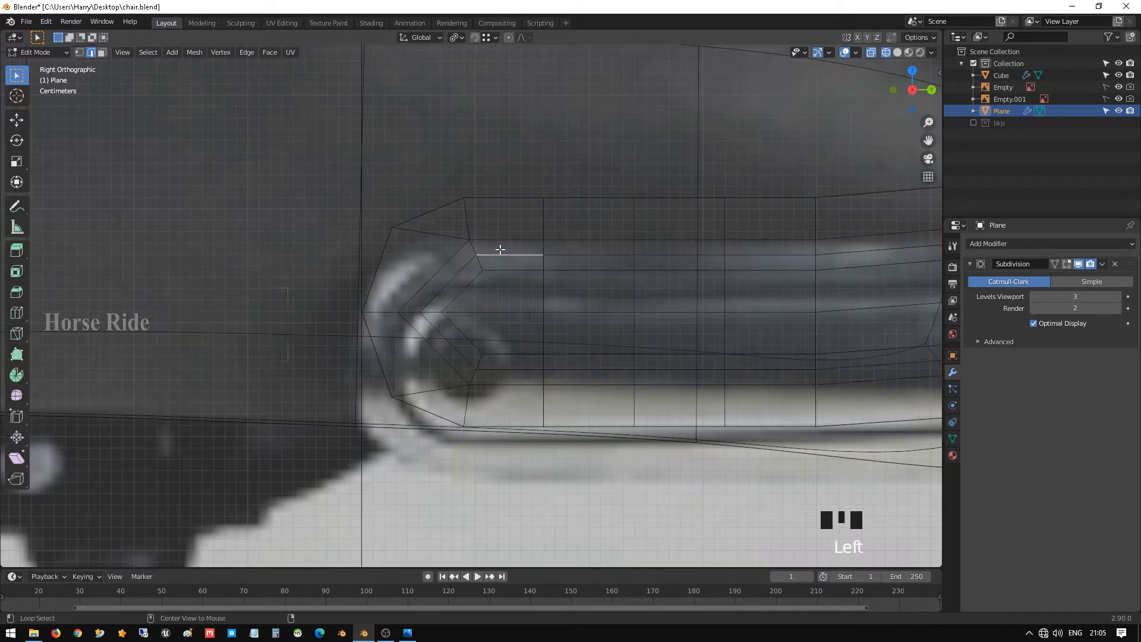
key("alt+s")
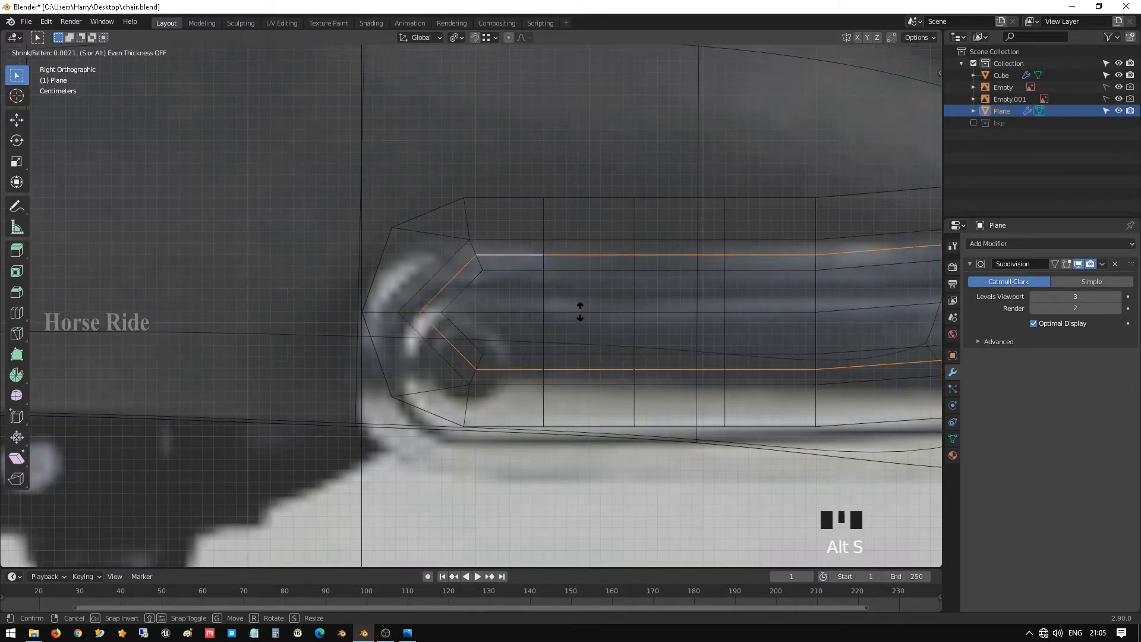
left_click(589, 333)
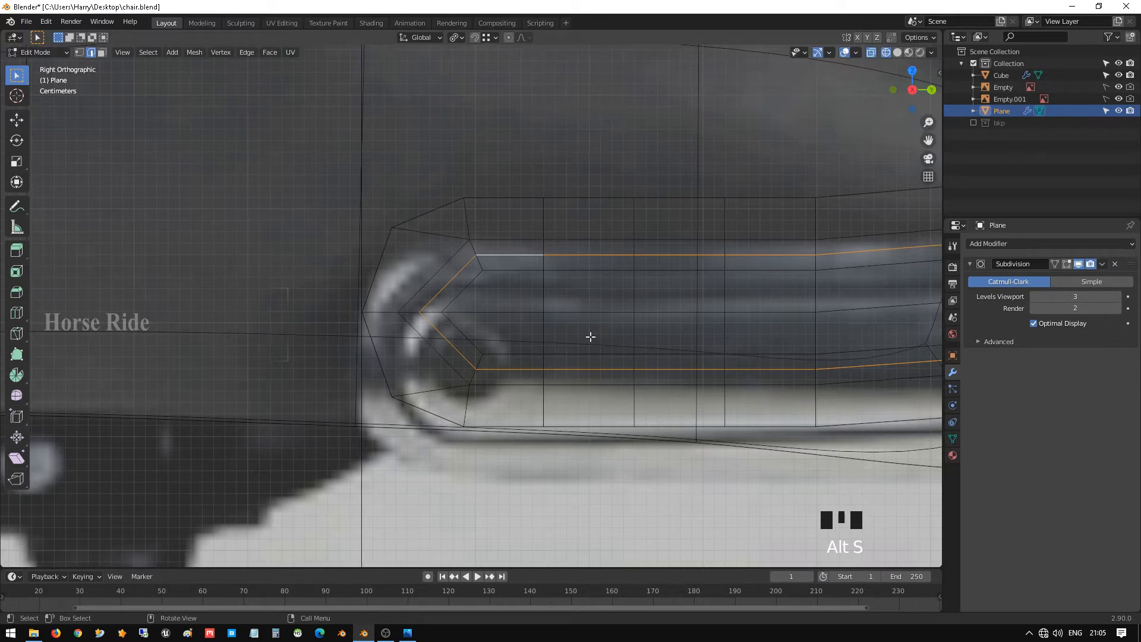
middle_click_drag(590, 337, 609, 289)
key("shift+z")
scroll(561, 247, "up", 3)
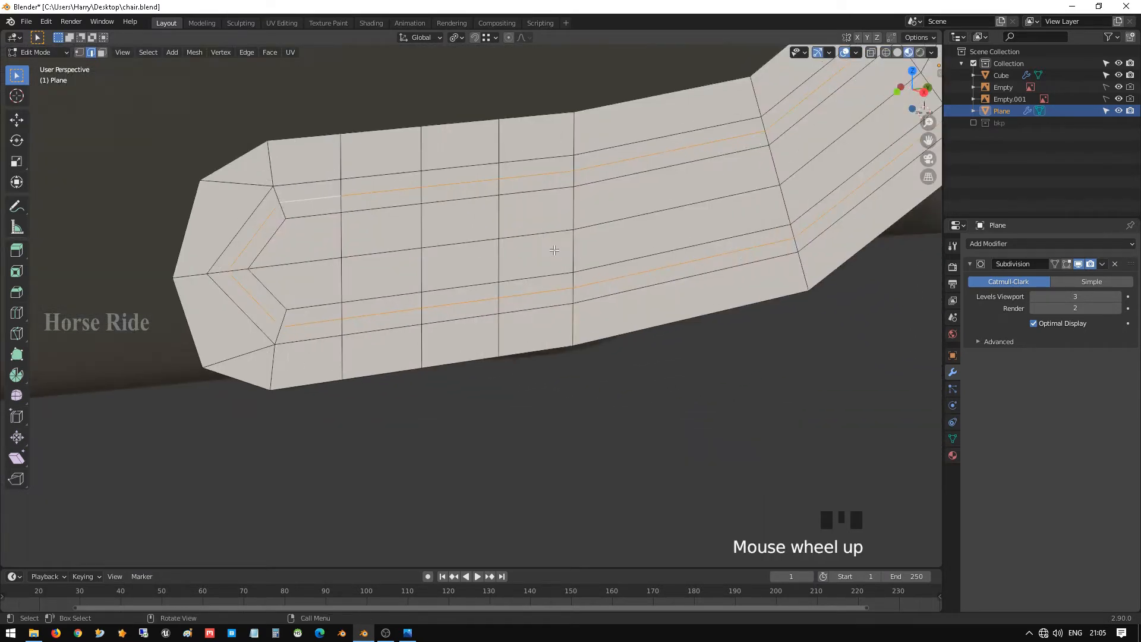
mouse_move(562, 247)
middle_mouse_down("shift")
mouse_move(693, 300)
mouse_move(711, 271)
middle_mouse_up("shift")
middle_click_drag(711, 271, 700, 270, "shift")
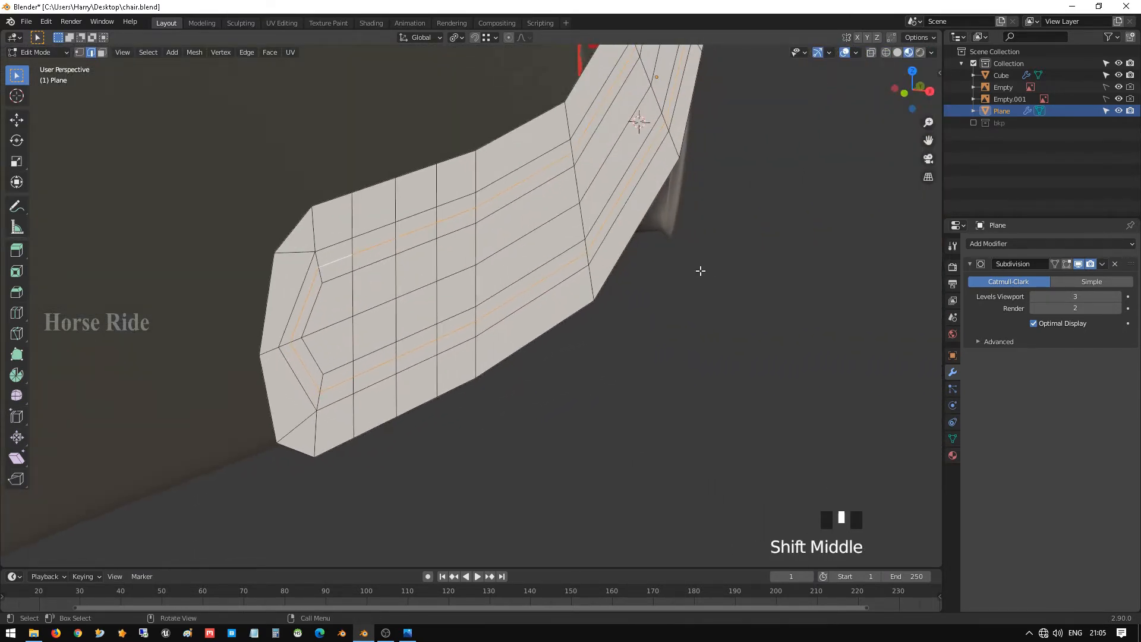
key("z")
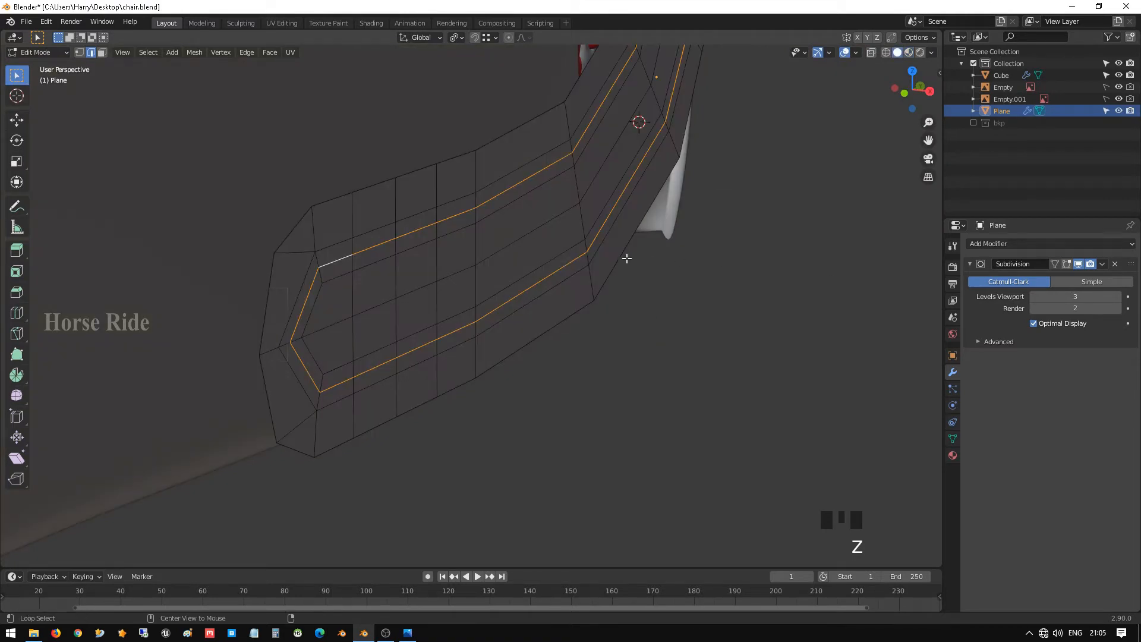
- Offset the selected middle edge loop again along its normals with Shrink/Fatten, and check the smoothed bracket from another angle
key("alt+s")
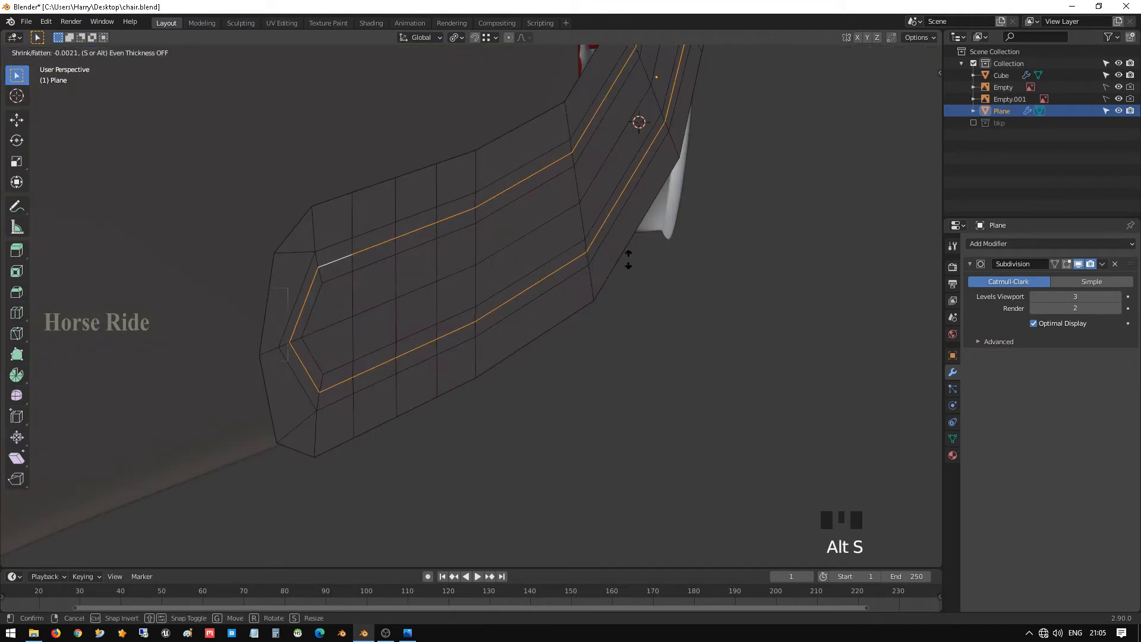
left_click(688, 265)
key("Tab")
scroll(687, 259, "down", 2)
middle_click_drag(685, 252, 714, 309)
key("Tab")
scroll(652, 243, "up", 2)
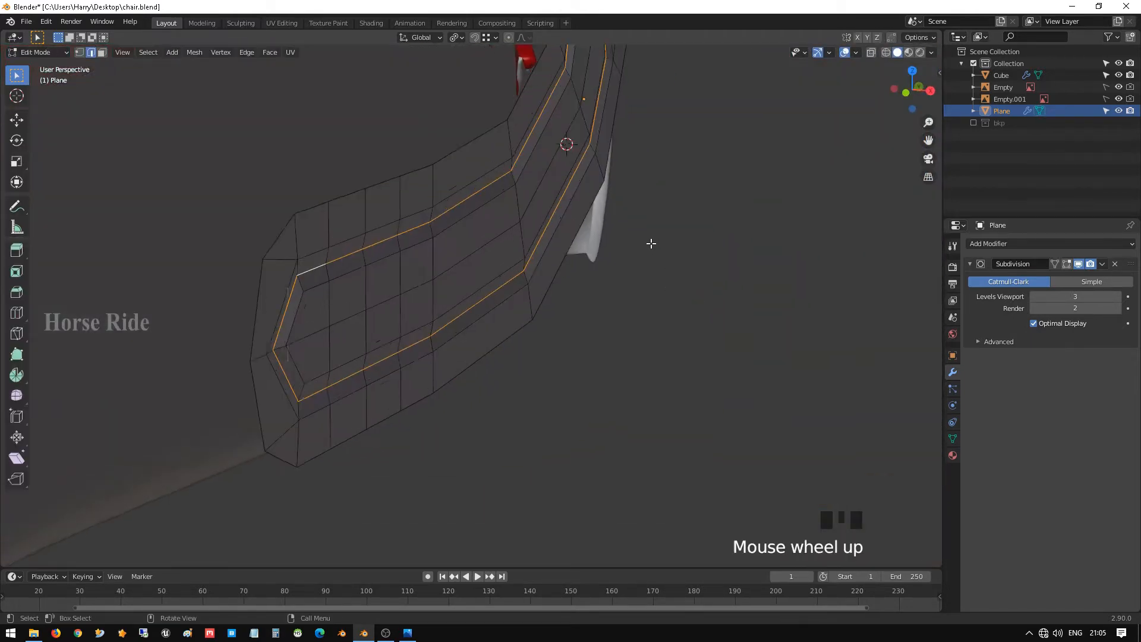
- Sink the same edge loop further into the bracket with Shrink/Fatten to form a groove, and inspect the smoothed surface
scroll(651, 243, "up", 2)
key("alt+s")
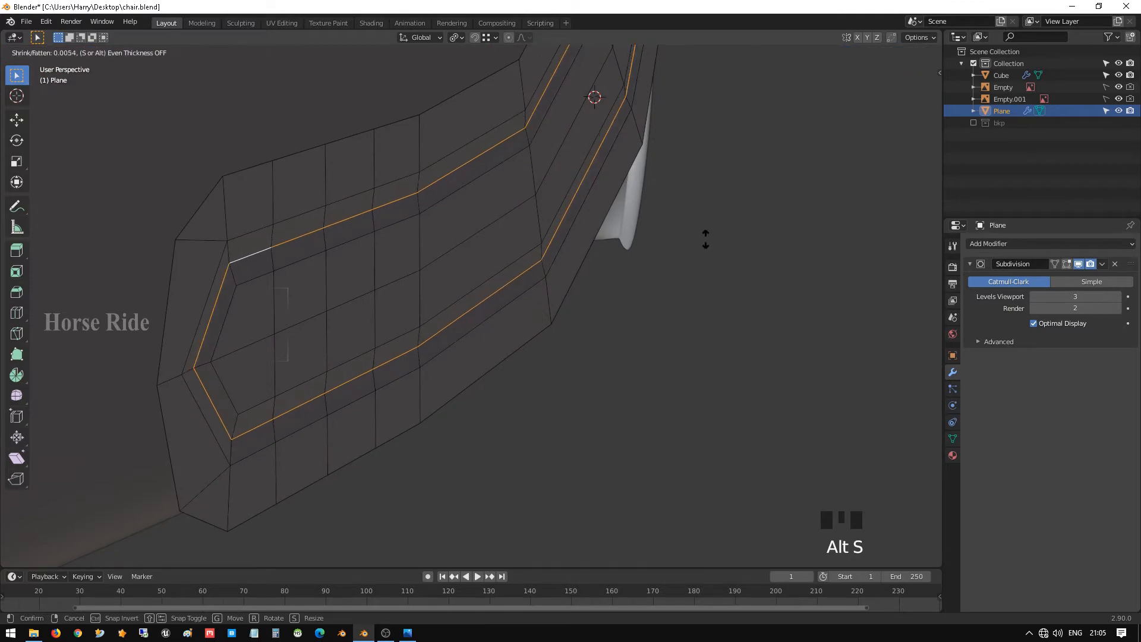
left_click(607, 266)
key("Tab")
middle_click_drag(607, 267, 662, 282)
scroll(562, 247, "down", 1)
scroll(602, 279, "up", 2)
- Fine-tune the groove's depth with one more Shrink/Fatten on its edge loop, and view the smoothed bracket from the right side
key("Tab")
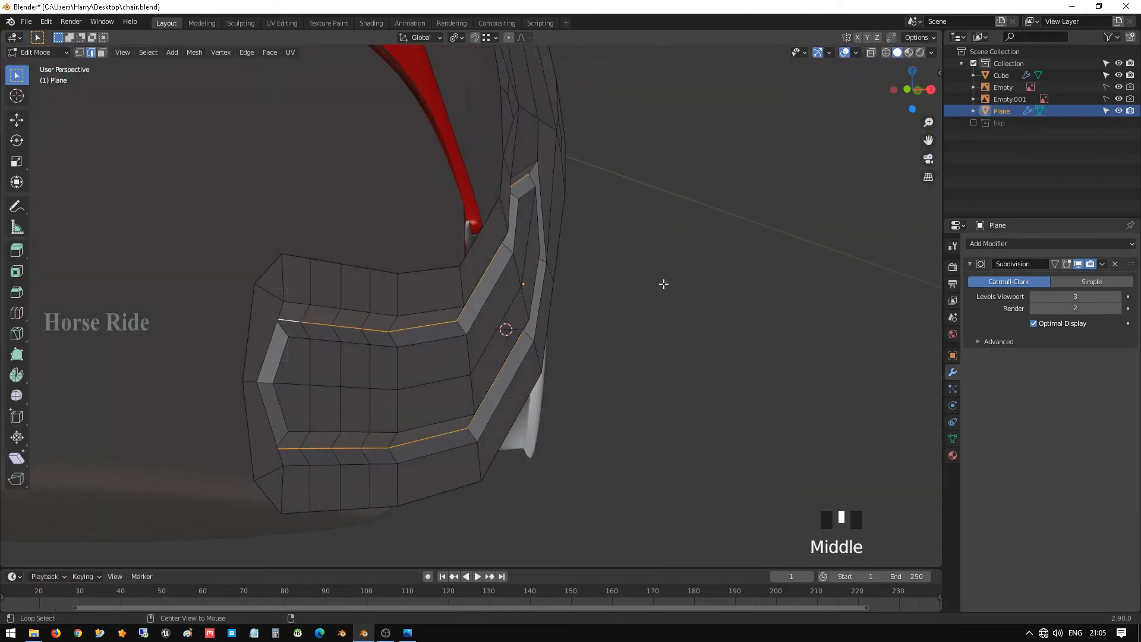
key("alt+s")
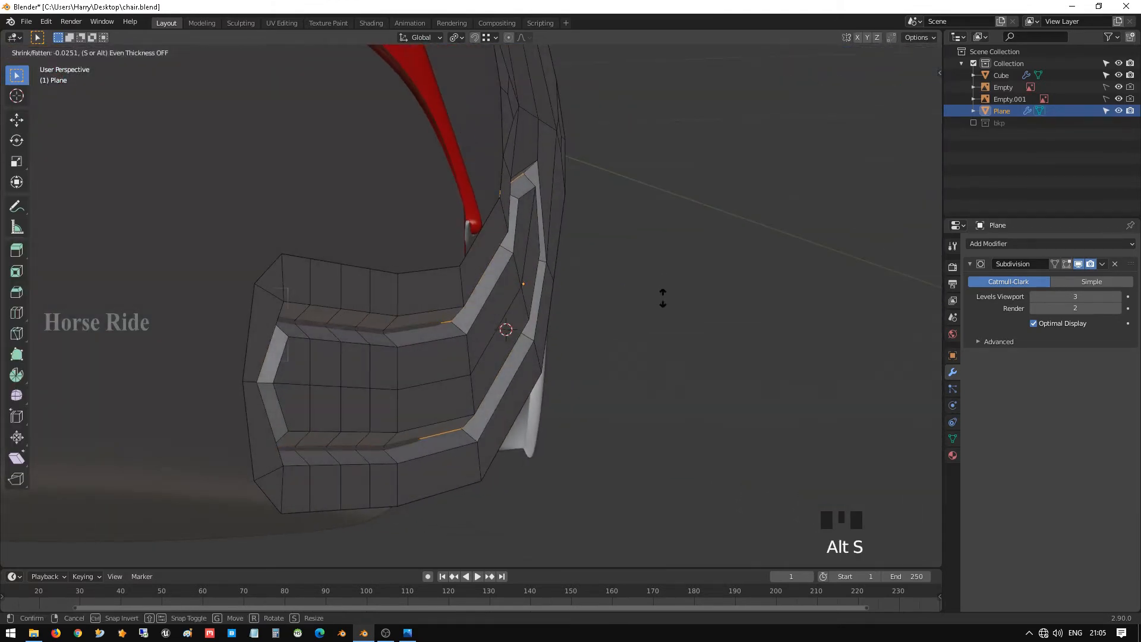
left_click(664, 296)
key("Tab")
scroll(665, 295, "down", 5)
middle_click_drag(664, 294, 554, 286)
middle_click_drag(843, 249, 583, 301, "shift")
key("KP_1")
key("KP_3")
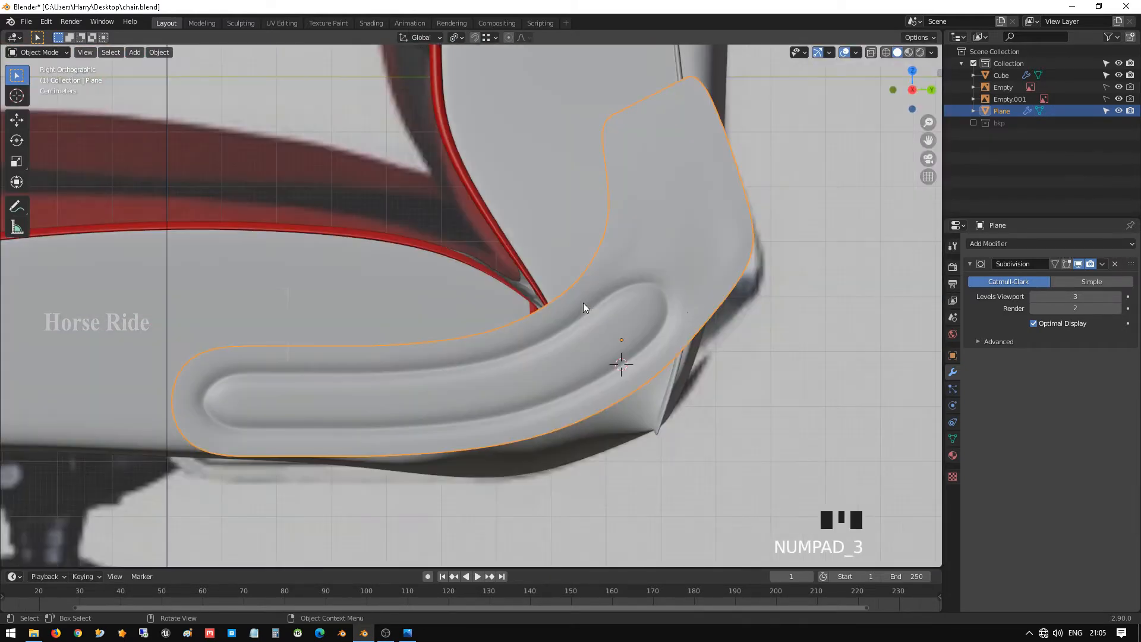
- Compare the groove with the side reference in wireframe, and examine the mesh at the bracket's front tip in solid shading
key("shift+z")
middle_click_drag(583, 307, 568, 263, "shift")
scroll(340, 314, "up", 3)
key("Tab")
key("Tab")
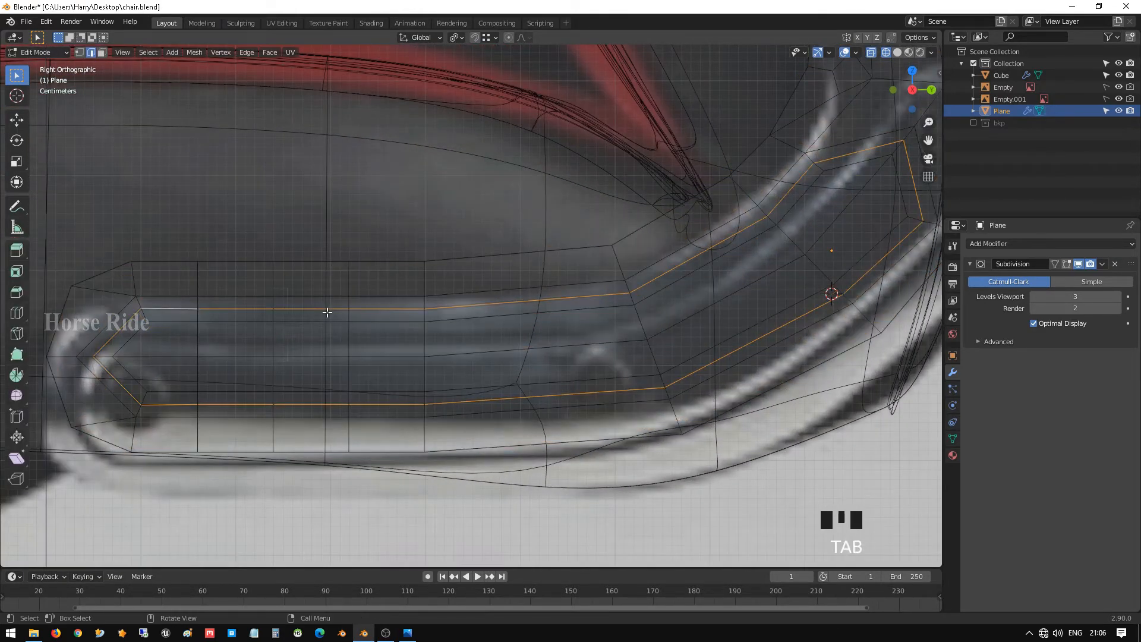
middle_click_drag(328, 301, 591, 290, "shift")
scroll(510, 300, "up", 2)
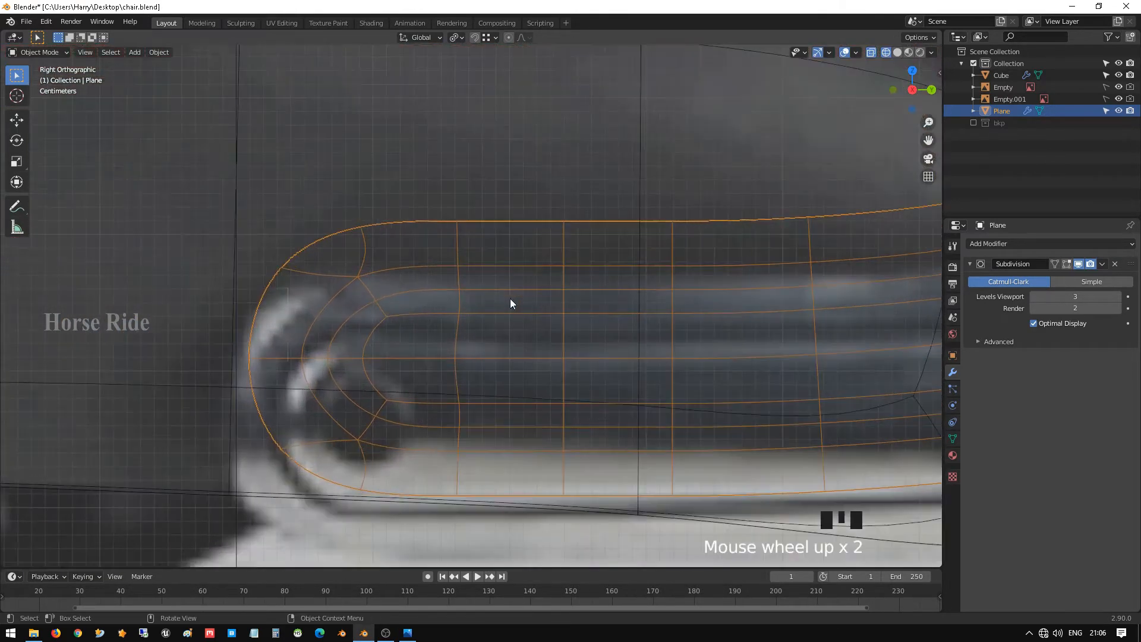
mouse_move(510, 303)
middle_mouse_down()
mouse_move(484, 305)
mouse_move(550, 306)
middle_mouse_up()
key("Tab")
key("shift+z")
scroll(485, 300, "down", 2)
key("Tab")
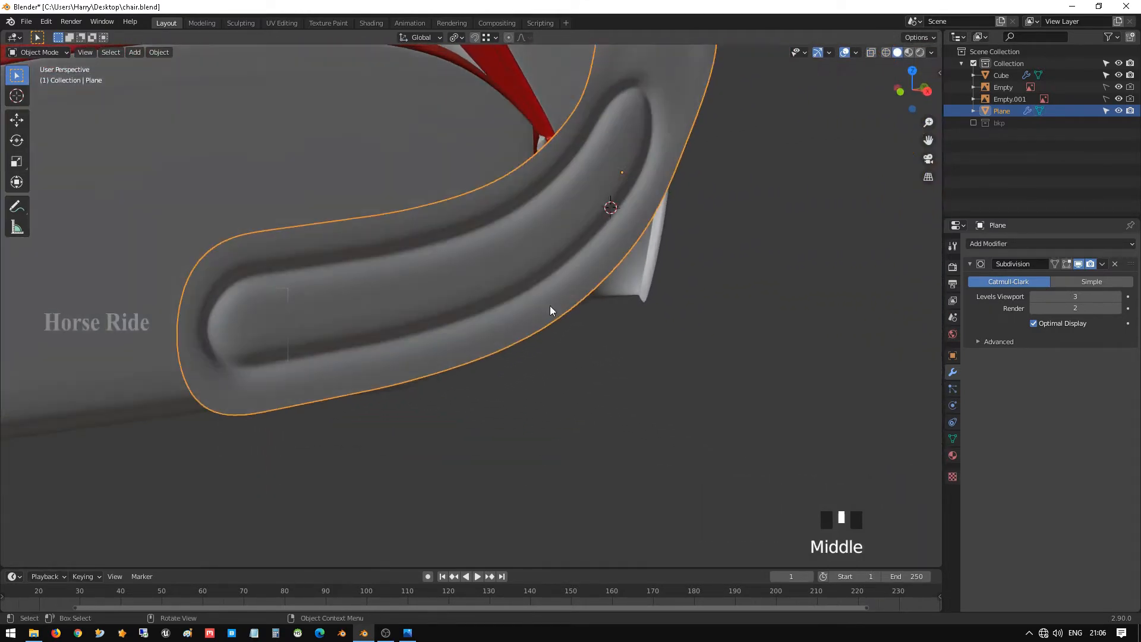
scroll(455, 293, "up", 1)
key("Tab")
scroll(400, 275, "up", 2)
middle_click_drag(238, 297, 429, 282, "shift")
scroll(440, 282, "up", 1)
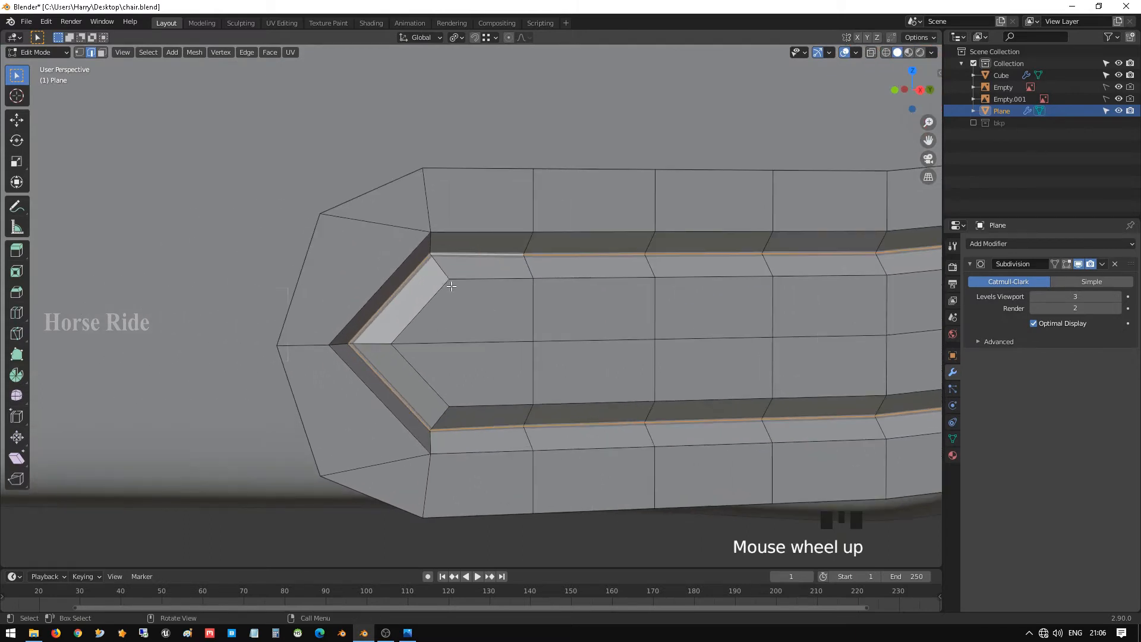
- In face selection mode, select all faces of the panel enclosed by the groove, from the front tip to the rear bend
key("3")
left_click(474, 303, "alt")
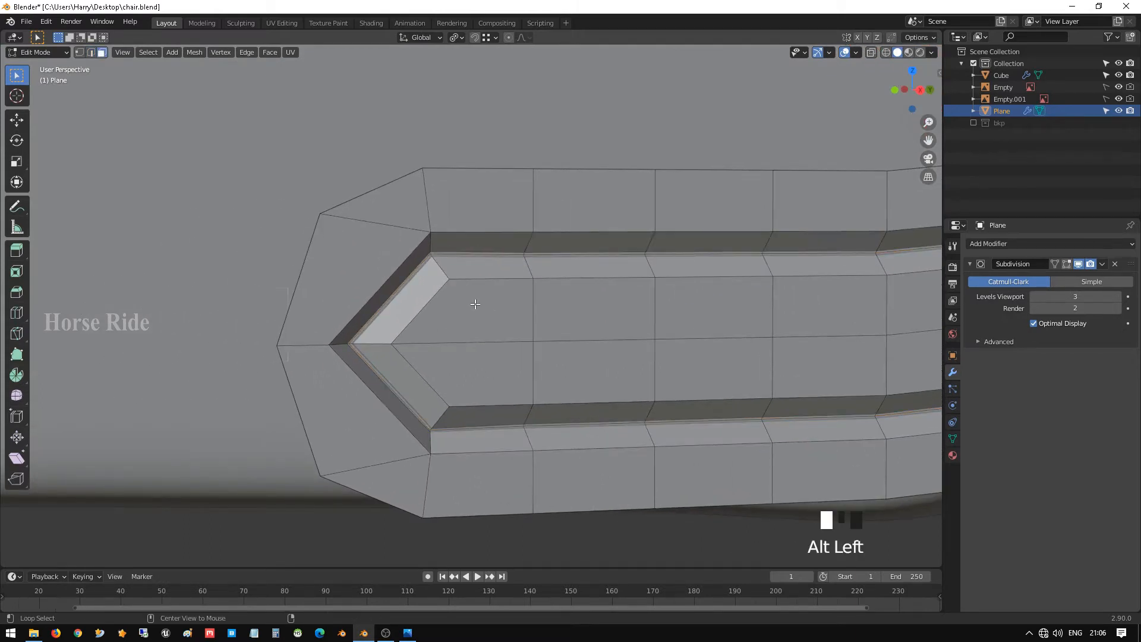
left_click(529, 313)
left_click(545, 313, "alt+shift")
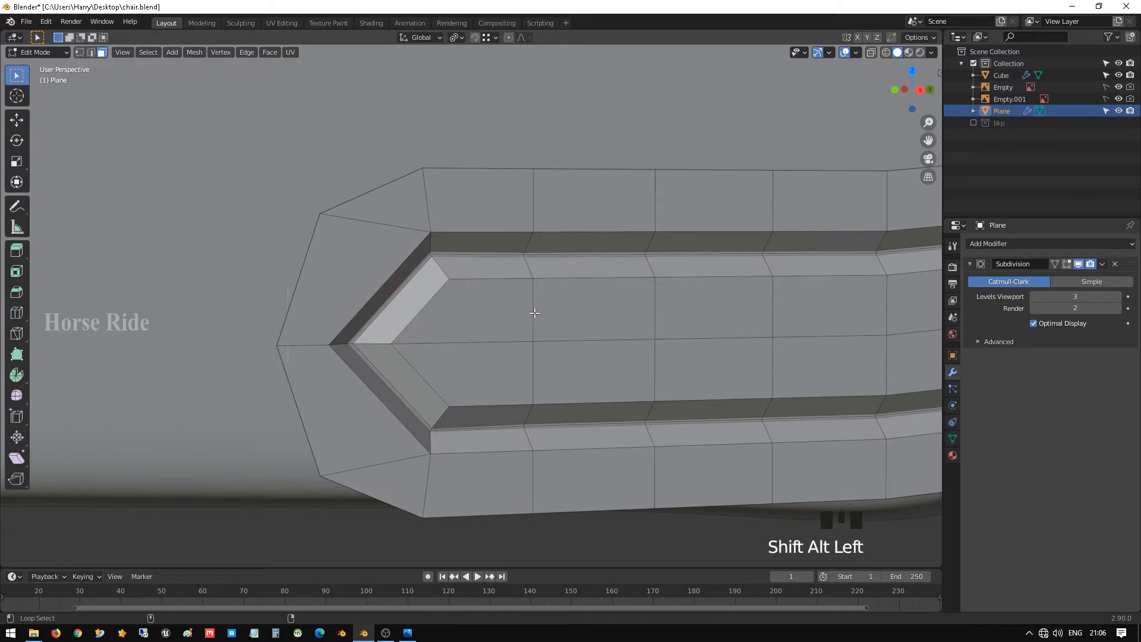
left_click(541, 313, "alt+shift")
scroll(534, 313, "down", 5)
middle_click_drag(535, 313, 363, 314, "shift")
left_click(330, 311)
key("c")
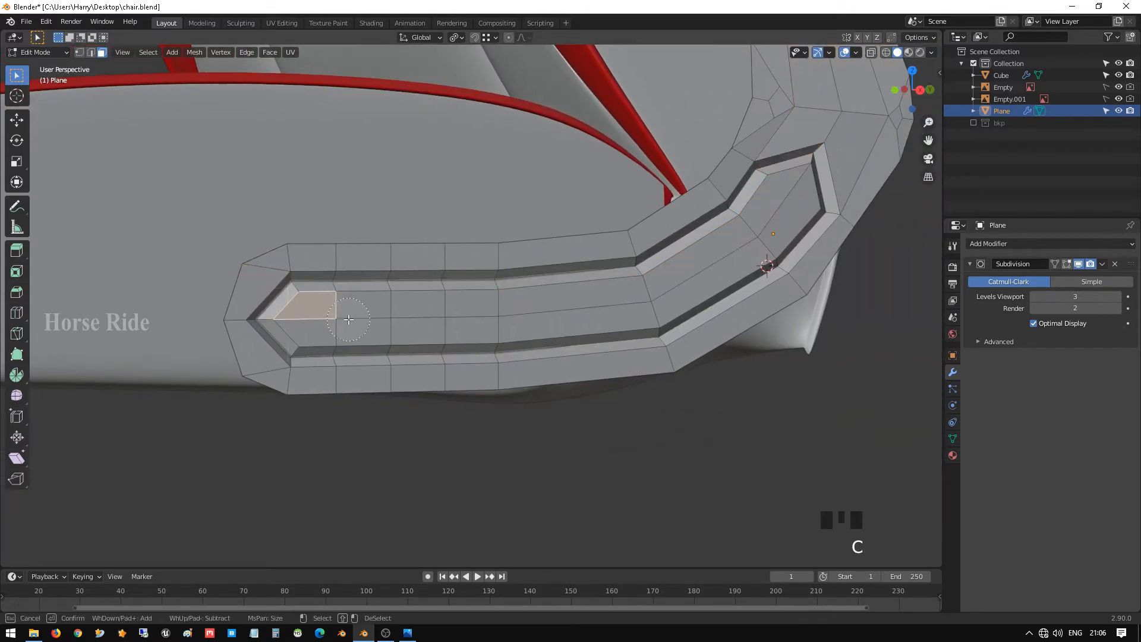
mouse_move(343, 319)
left_mouse_down()
mouse_move(538, 318)
mouse_move(688, 287)
mouse_move(758, 238)
left_mouse_up()
middle_click_drag(663, 358, 522, 259)
right_click(661, 352)
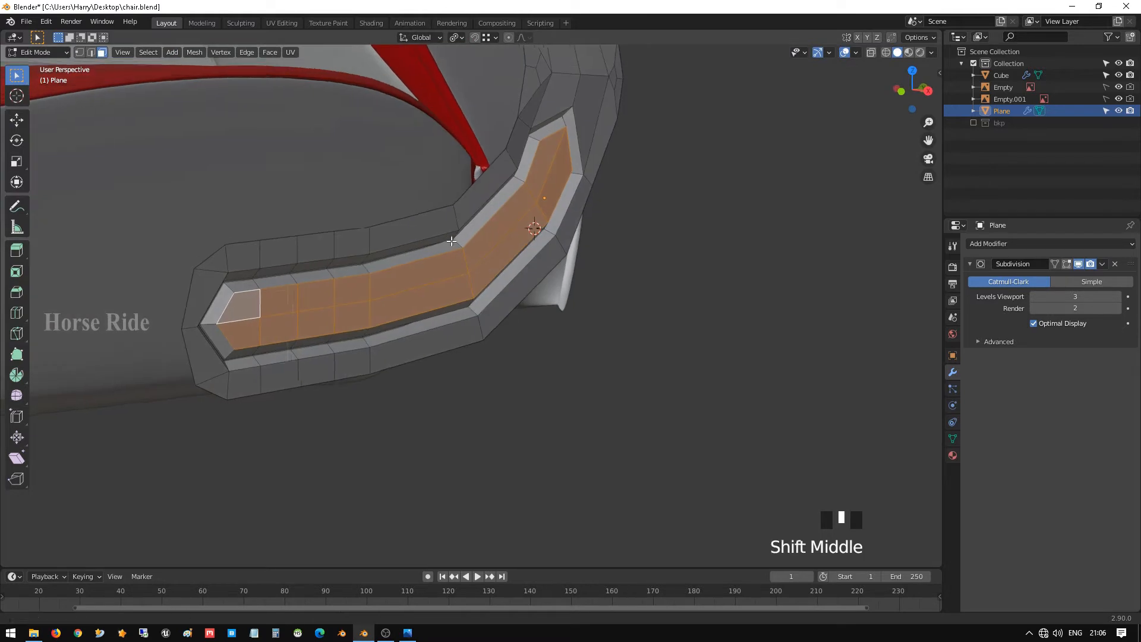
- Move the selected inner panel faces about 0.51 cm along the global X axis
scroll(522, 258, "up", 2)
key("g")
key("x")
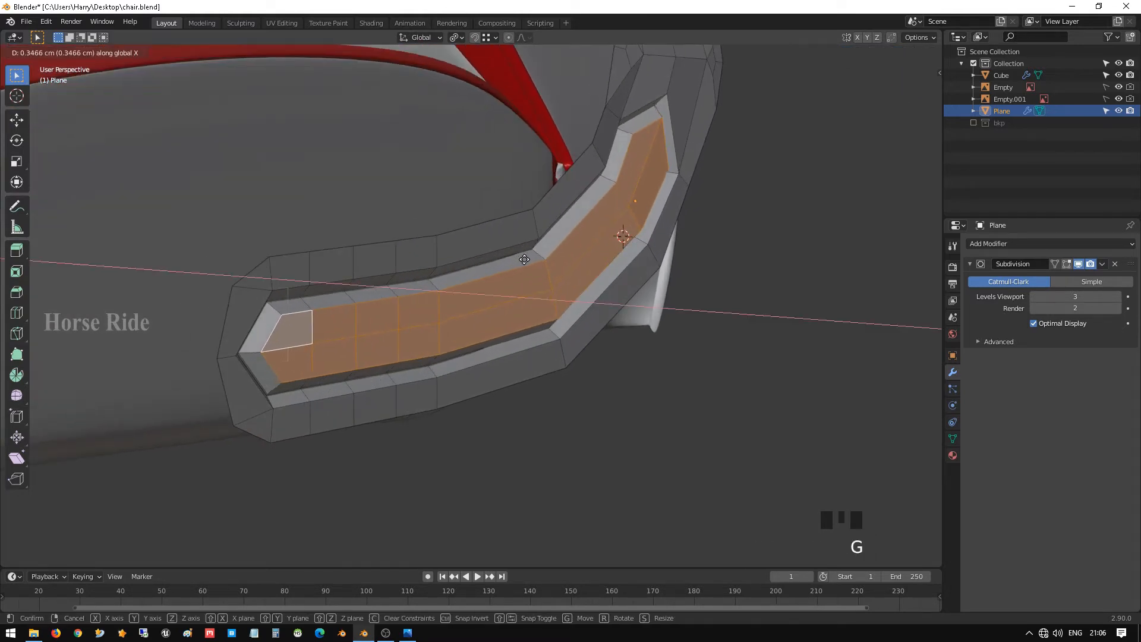
left_click(521, 259)
middle_click_drag(356, 252, 392, 245, "shift")
scroll(393, 245, "up", 4)
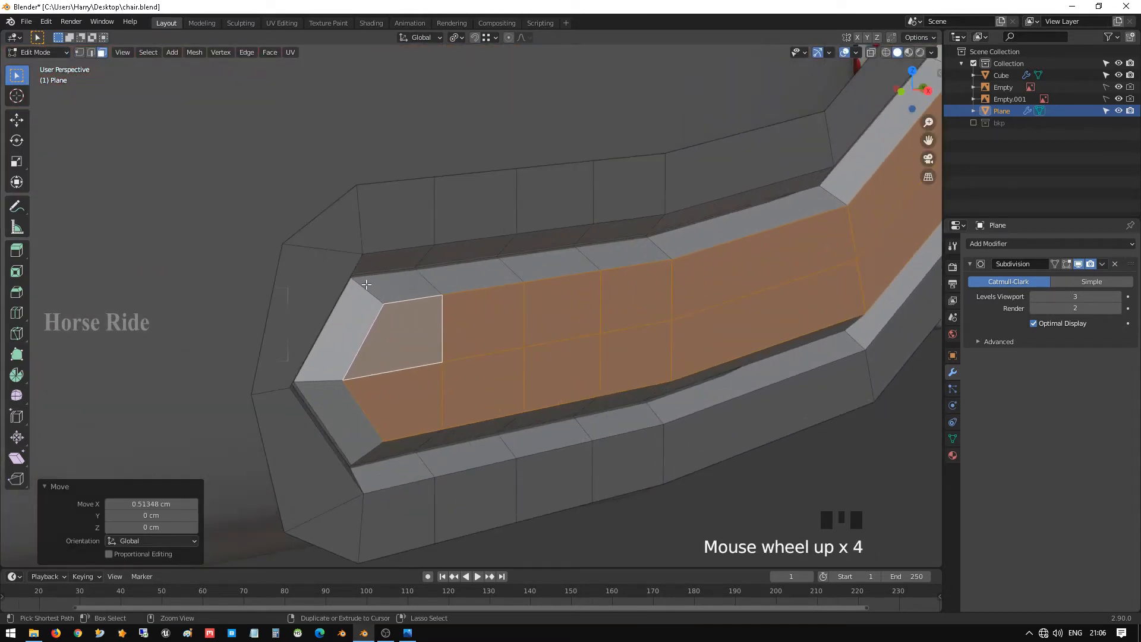
- Add one loop cut around the groove's inner wall with a slide factor of about 0.286, and check the smoothed edge
key("ctrl+r")
left_click(380, 293)
right_click(378, 295)
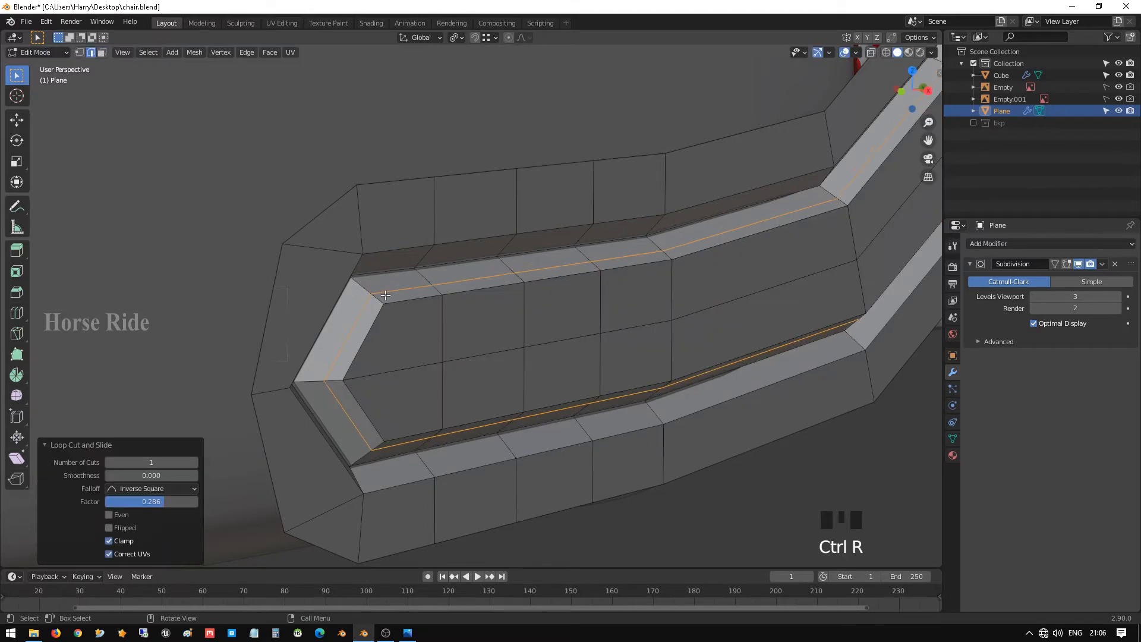
key("Tab")
scroll(386, 296, "down", 2)
mouse_move(387, 295)
middle_mouse_down()
mouse_move(504, 297)
mouse_move(413, 296)
mouse_move(472, 276)
mouse_move(501, 297)
middle_mouse_up()
right_click(504, 297)
- Compare the bracket and its groove with the side reference image in both wireframe and solid shading
scroll(530, 305, "down", 4)
scroll(412, 295, "down", 3)
key("shift+z")
key("shift+z")
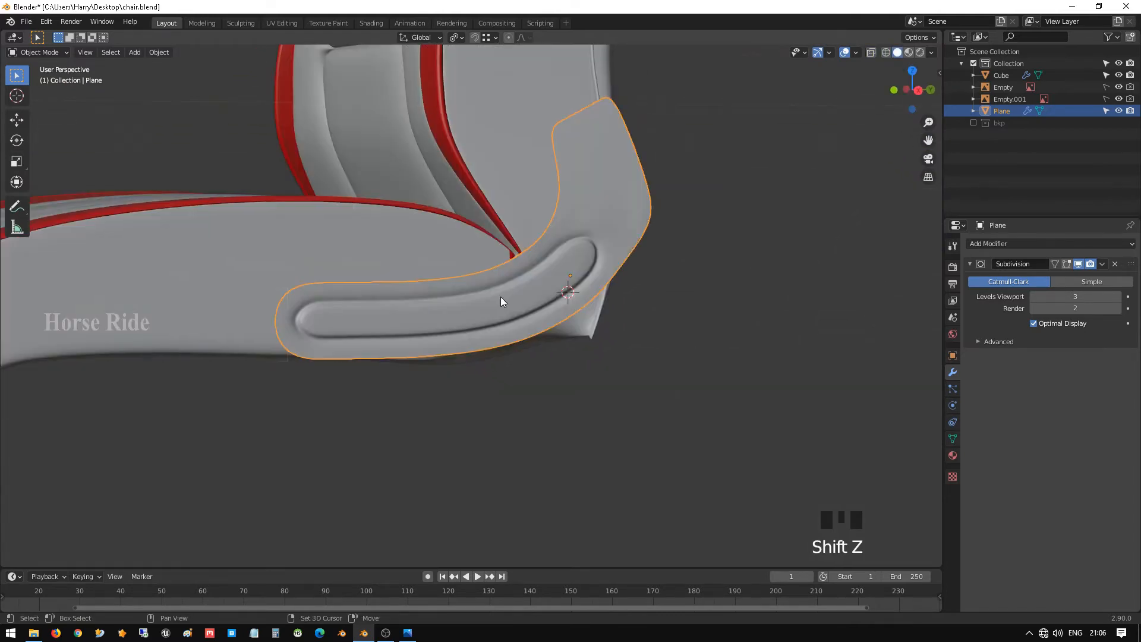
key("KP_1")
key("shift+z")
key("KP_3")
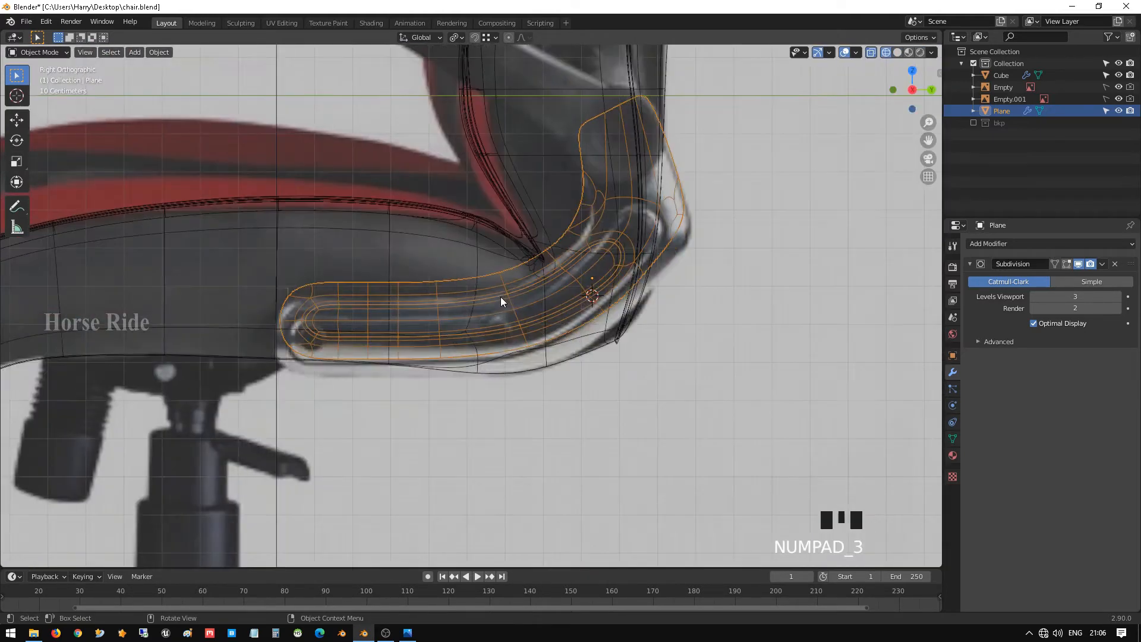
left_click(507, 353)
left_click(681, 373)
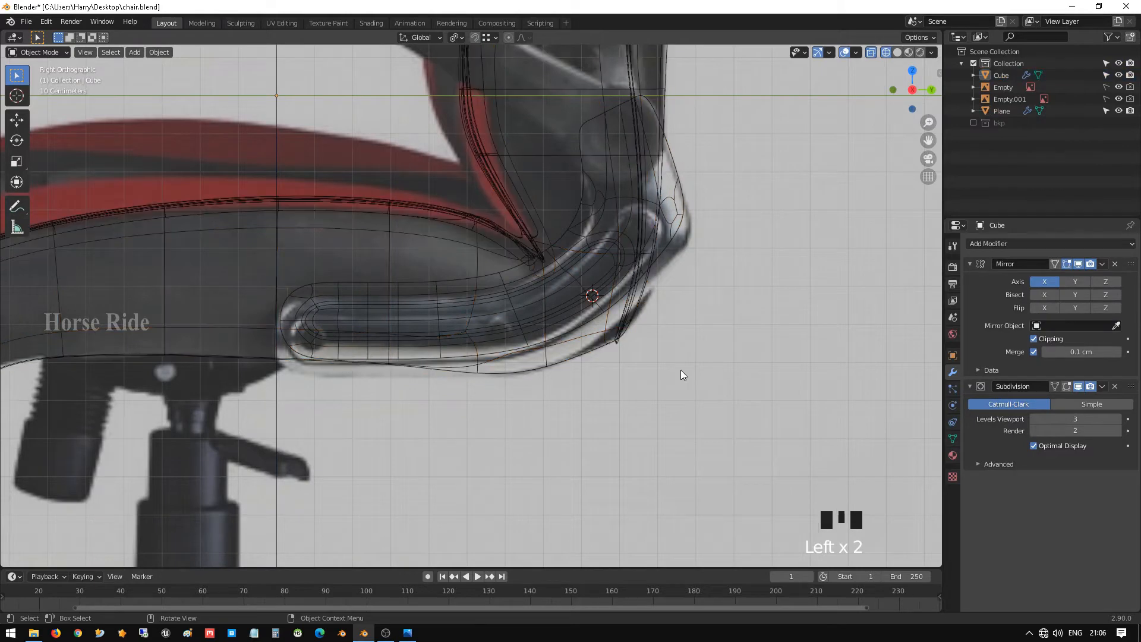
key("Tab")
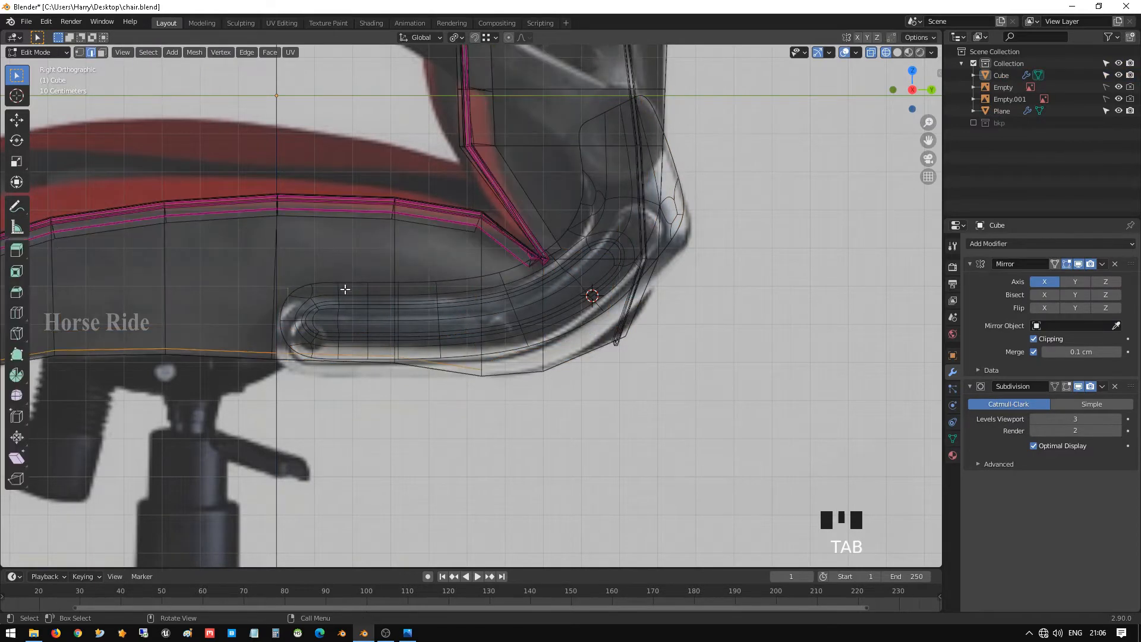
key("Tab")
left_click(373, 308)
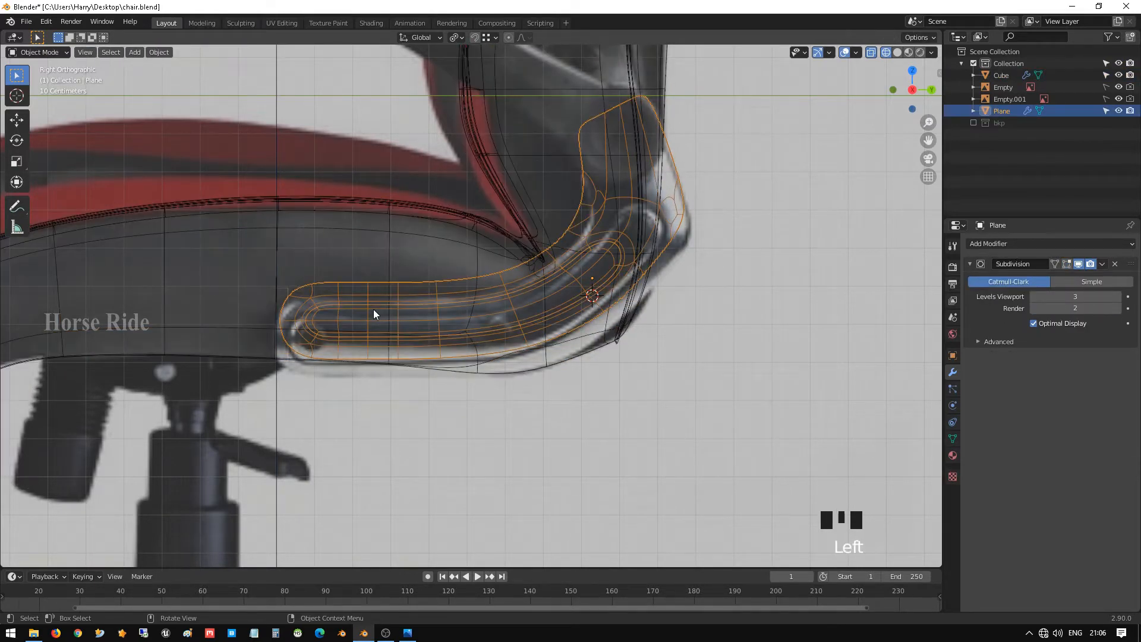
key("Tab")
scroll(359, 319, "up", 2)
middle_click_drag(247, 300, 336, 300, "shift")
key("KP_1")
key("KP_3")
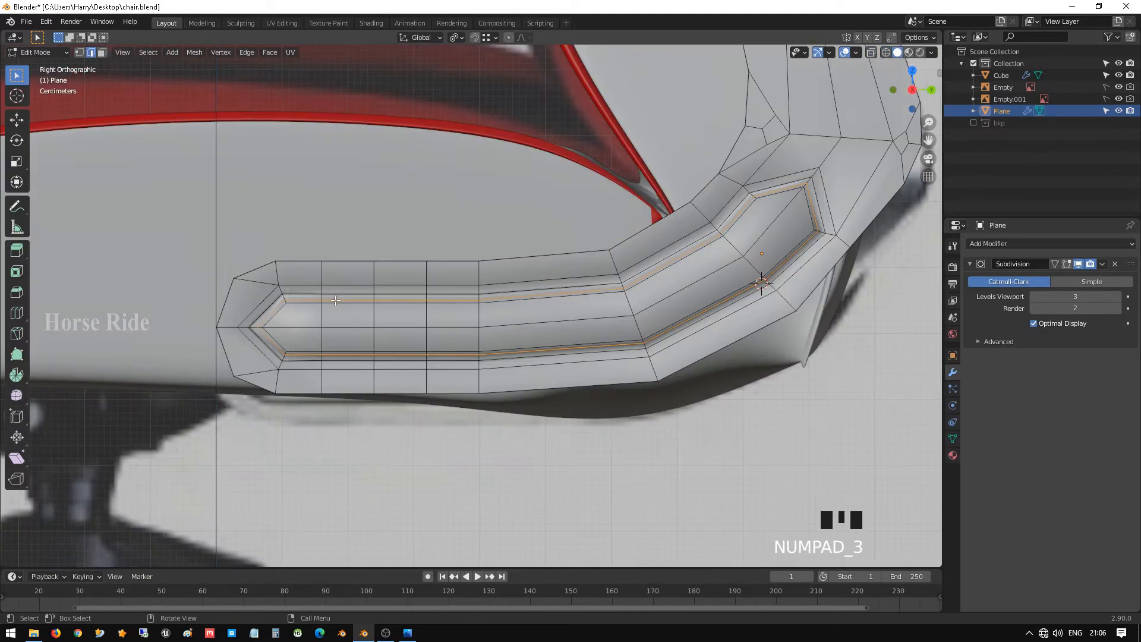
key("Tab")
middle_click_drag(331, 301, 298, 234)
scroll(333, 297, "down", 2)
key("KP_3")
scroll(430, 312, "up", 2)
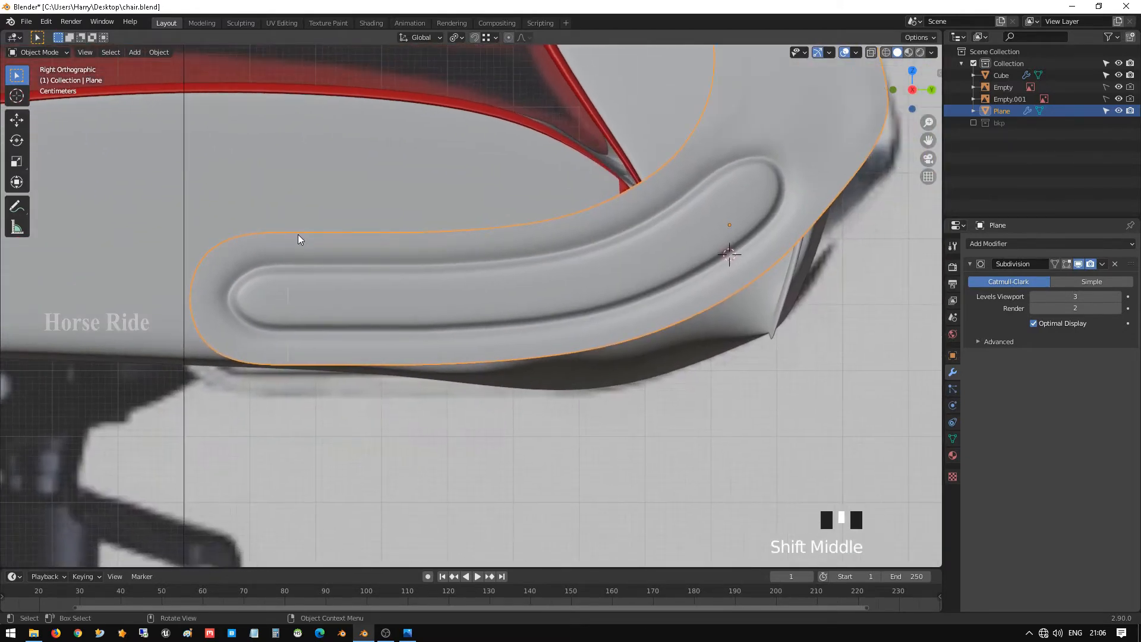
- In vertex selection mode, move the groove's front-tip vertices about 0.9 cm along the global Y axis
key("Tab")
key("1")
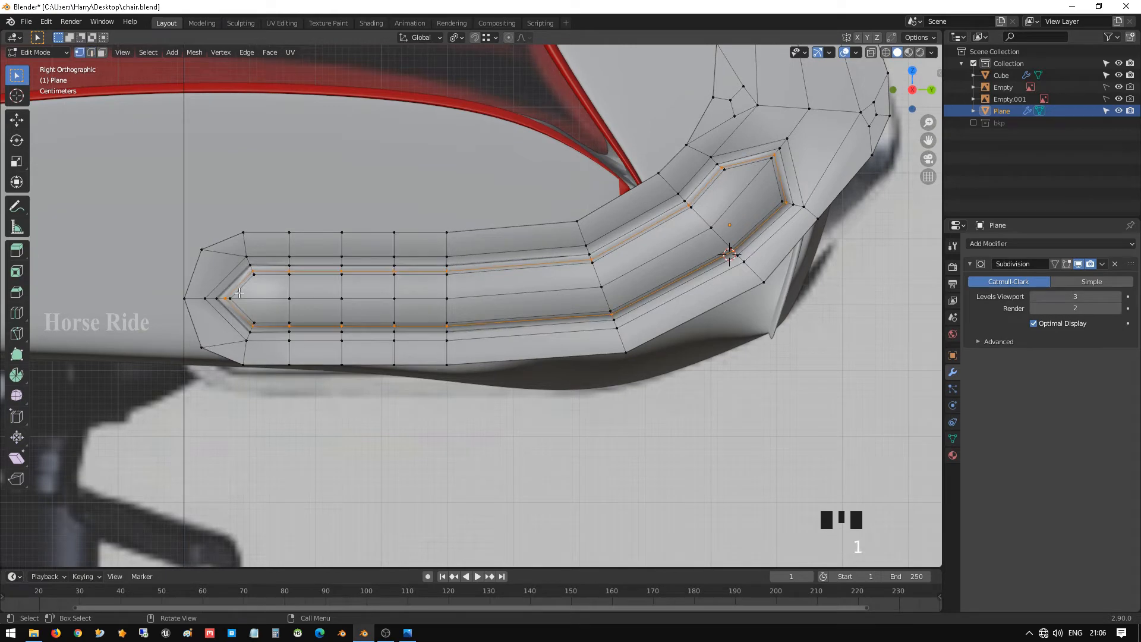
left_click(220, 295)
left_click_drag(198, 286, 252, 304)
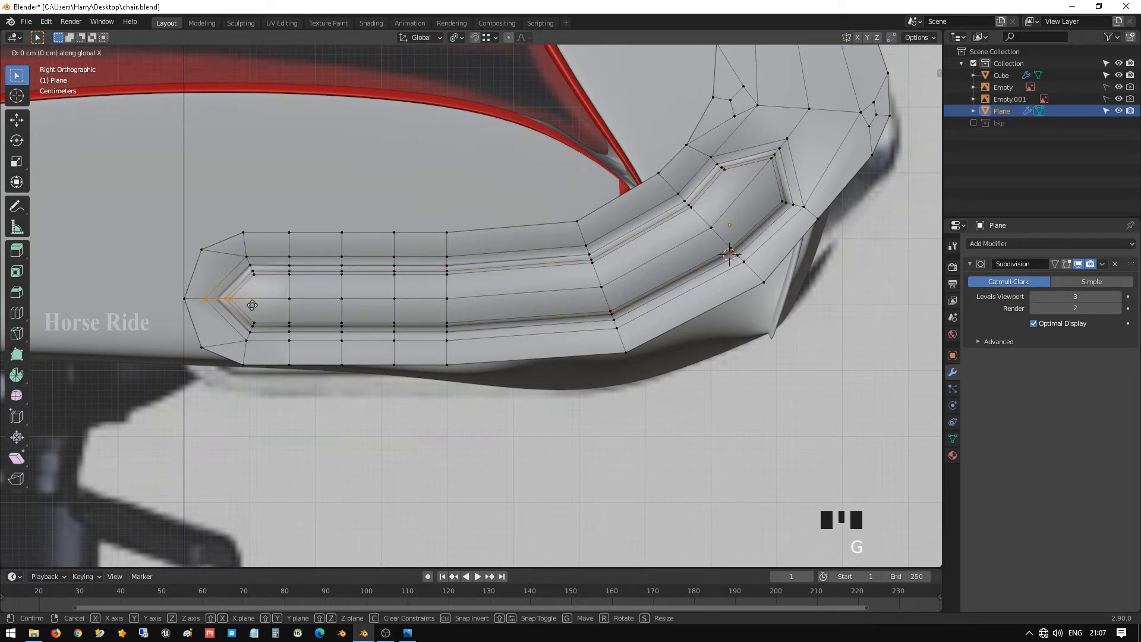
key("g")
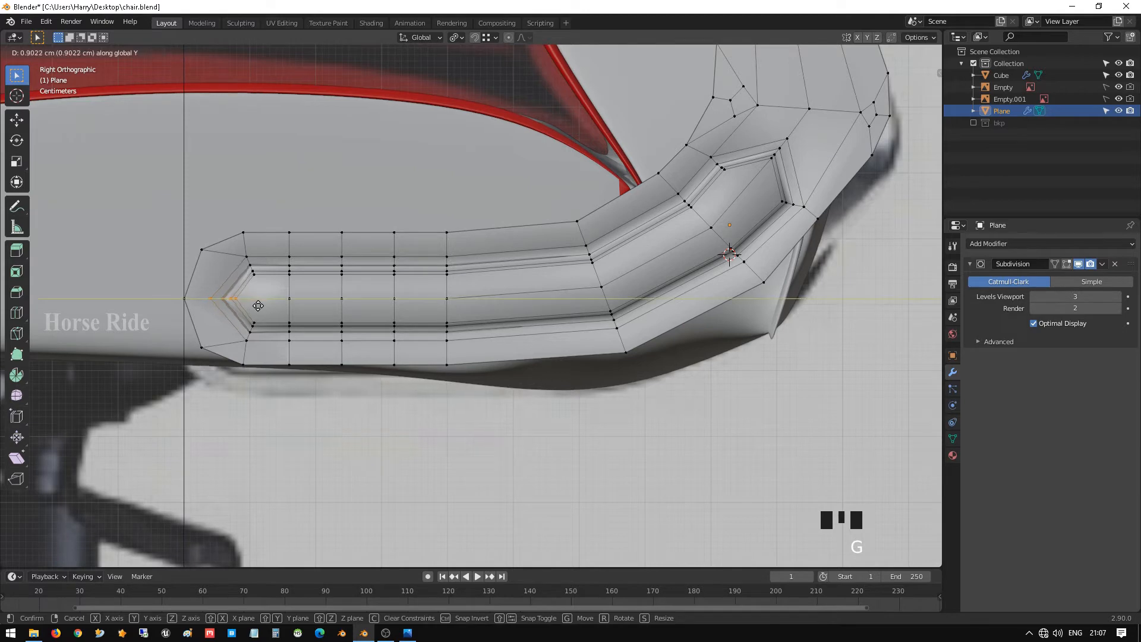
left_click(256, 305)
key("Tab")
scroll(262, 308, "down", 2)
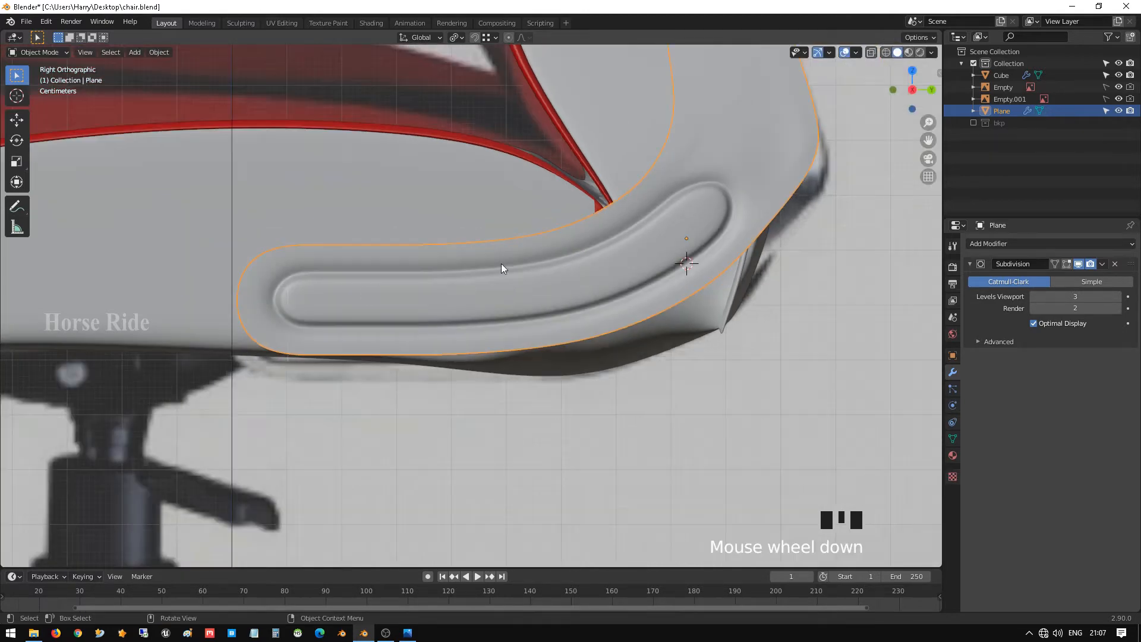
- Select the vertices at the groove's upper rear corner and move them slightly inward to reshape its rounded end
middle_click_drag(501, 263, 548, 209, "shift")
key("Tab")
left_click(551, 221)
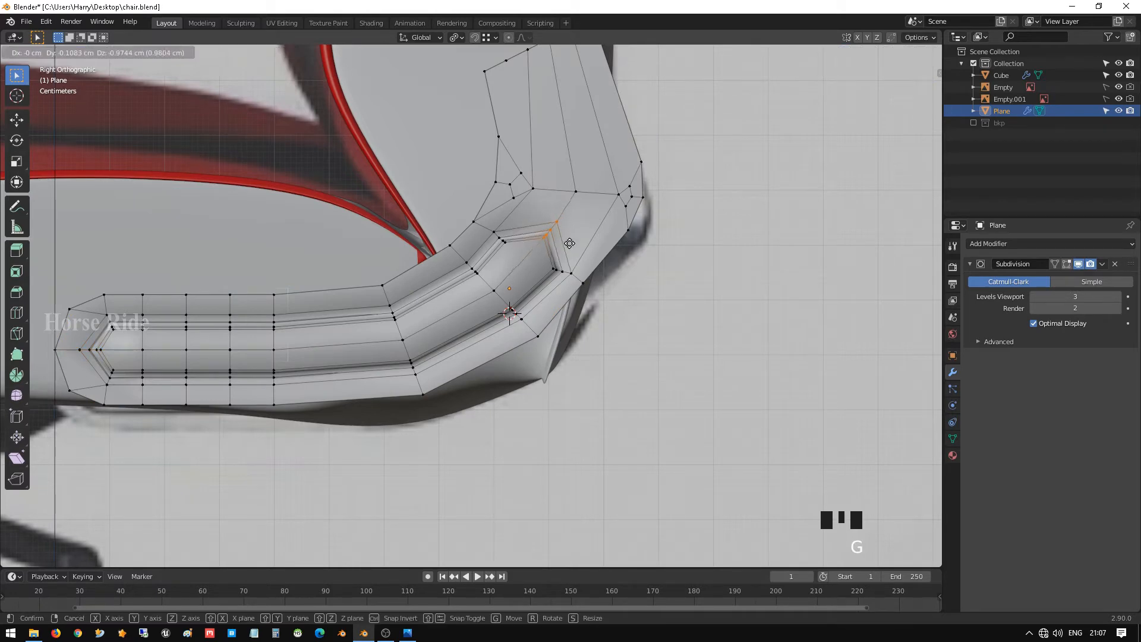
key("Tab")
scroll(563, 245, "down", 2)
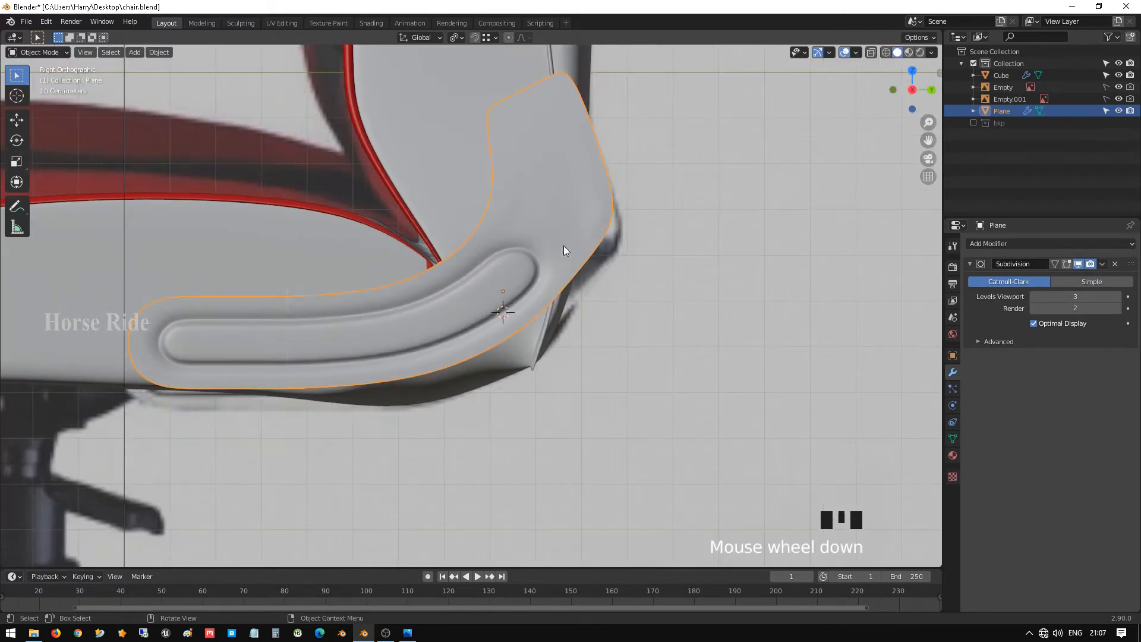
- Nudge the same upper rear corner vertices about 0.9 cm further down and toward the front
key("Tab")
key("g")
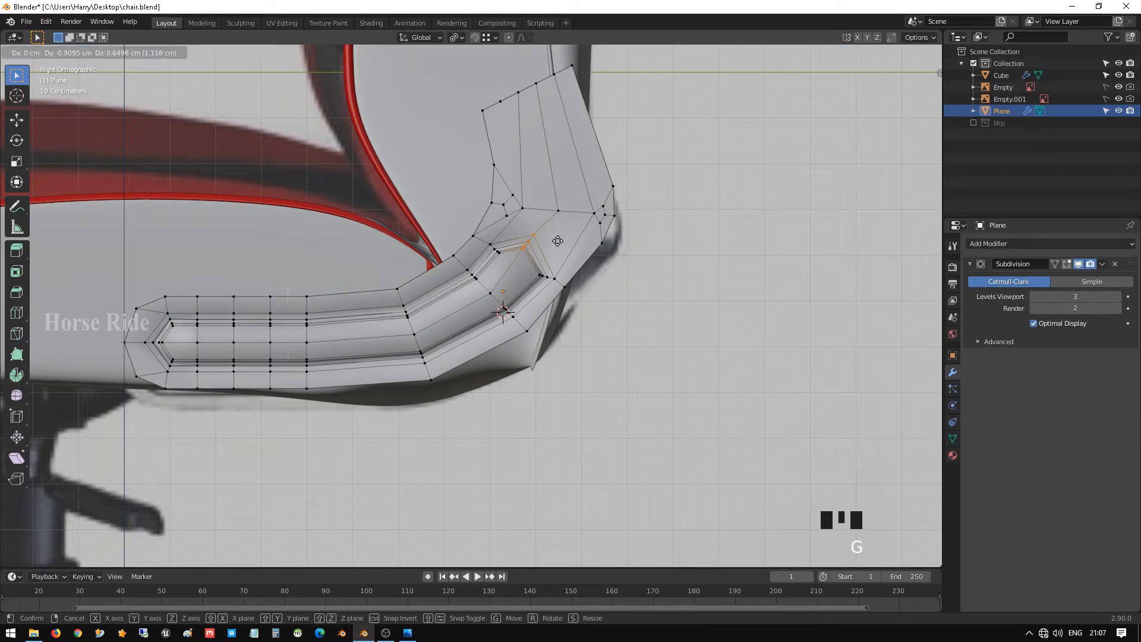
left_click(560, 248)
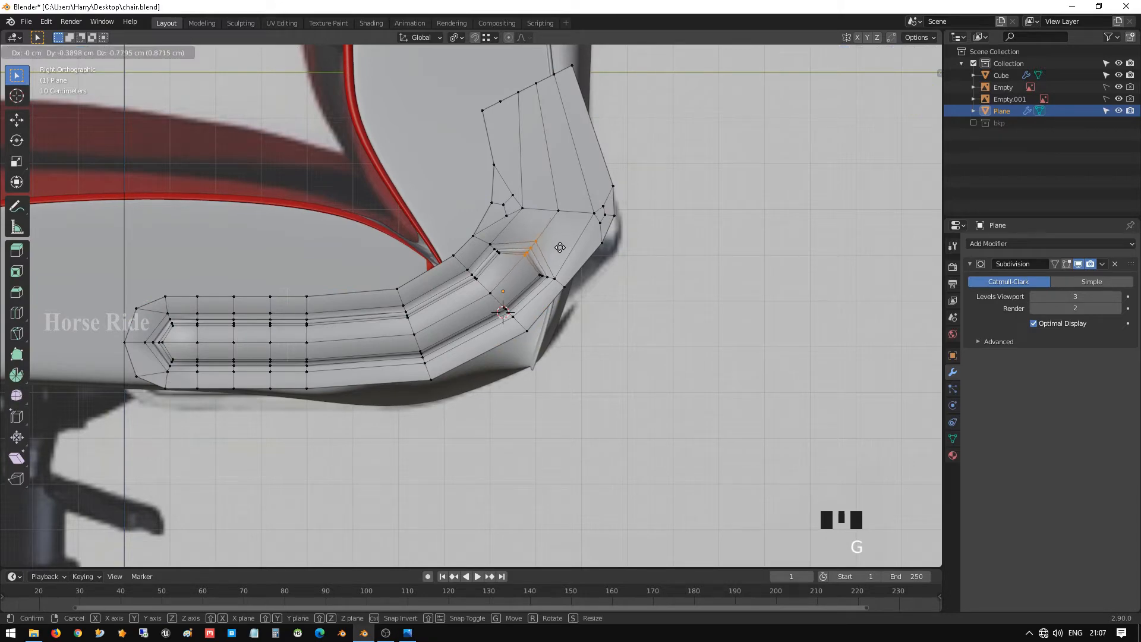
key("Tab")
key("Tab")
- Move the vertices at the groove's lower rear corner about 1.6 cm, mainly toward the front, to round off the groove's end
left_click(541, 268)
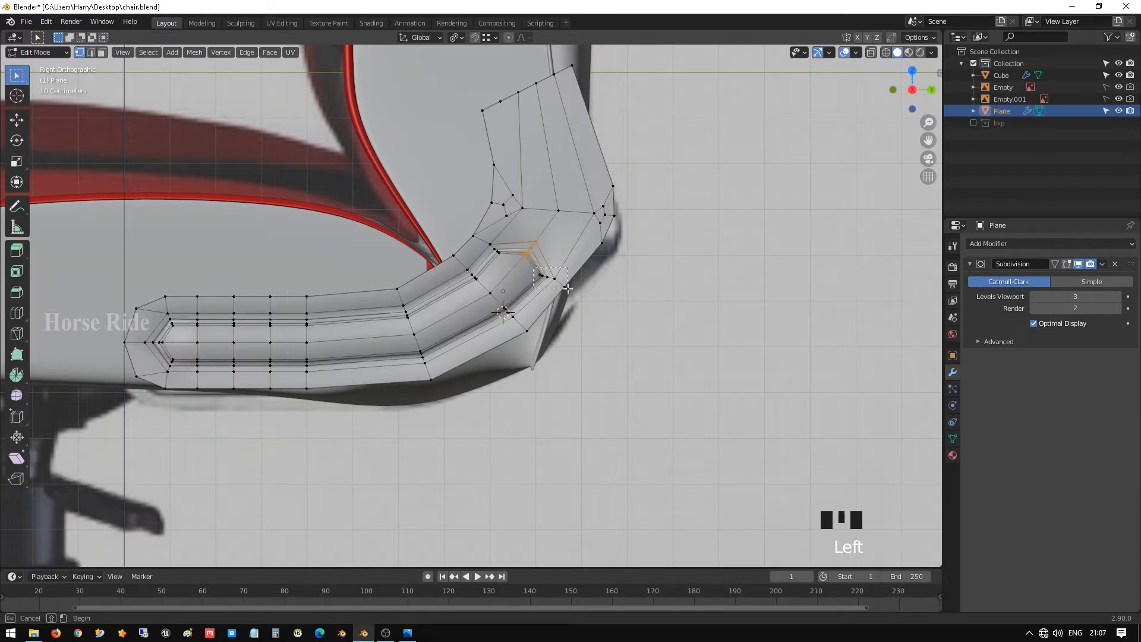
left_click(542, 272)
left_click(544, 273)
left_click_drag(546, 273, 560, 283)
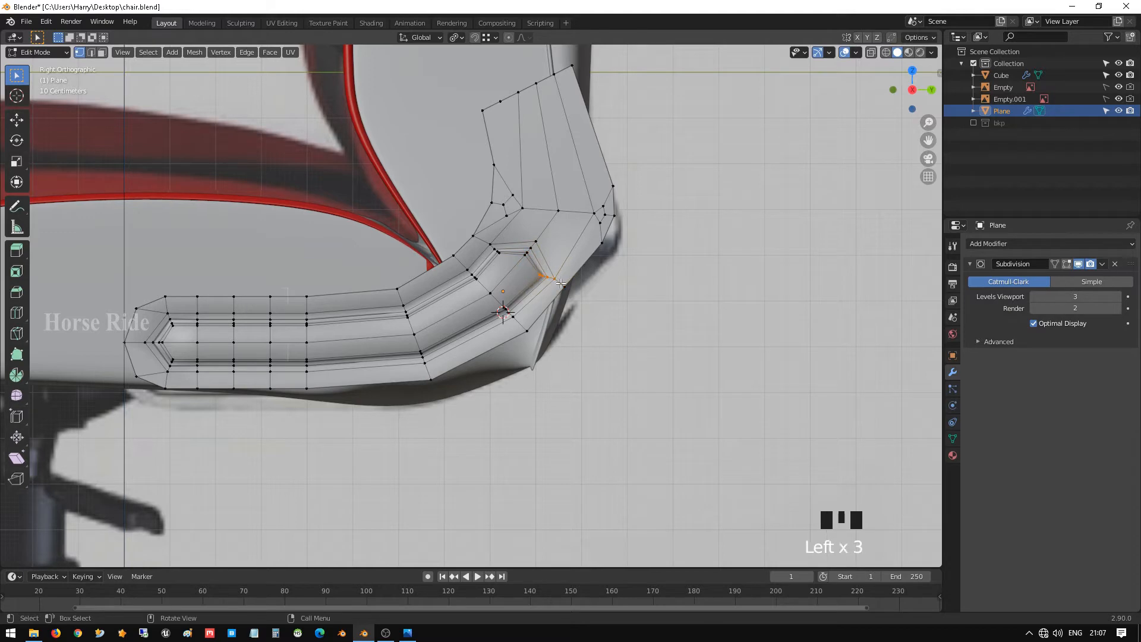
key("g")
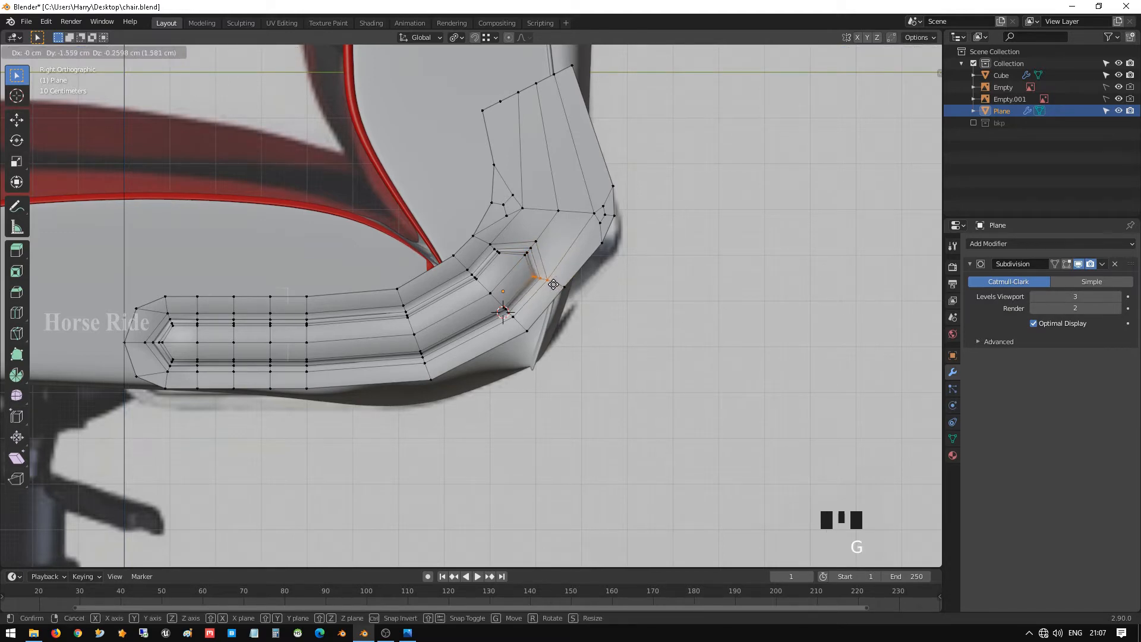
left_click(553, 285)
key("Tab")
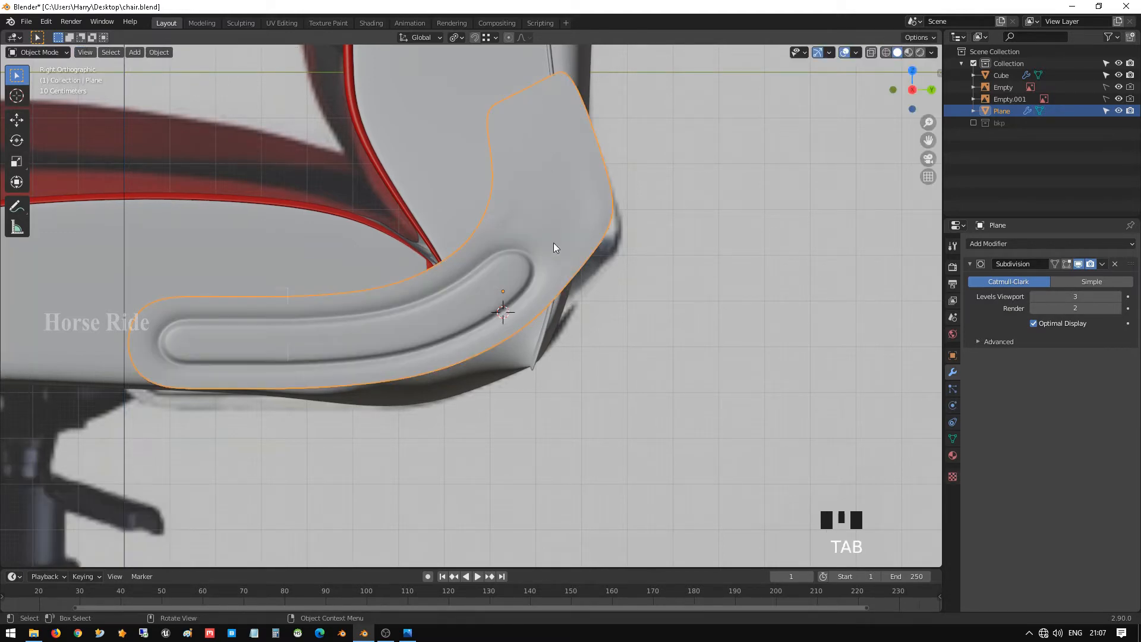
- Select the bracket's entire outer boundary edge loop, including the edges along its upper end
scroll(554, 248, "down", 2)
middle_click_drag(515, 266, 472, 277)
key("Tab")
key("Tab")
scroll(493, 297, "up", 1)
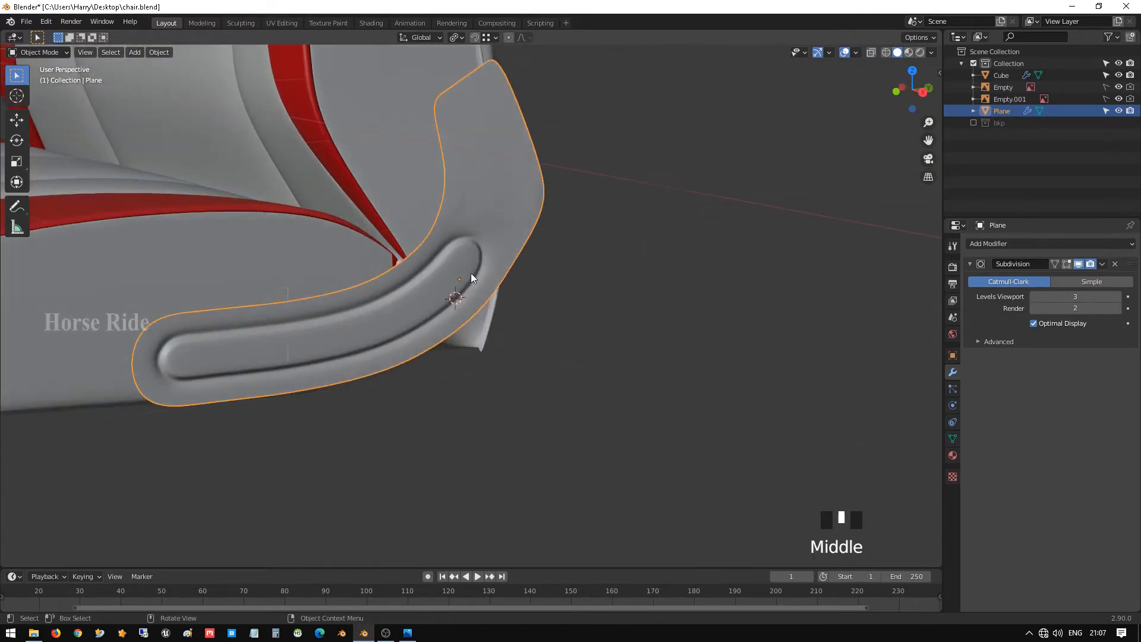
scroll(471, 274, "up", 1)
middle_click_drag(408, 254, 433, 258)
key("Tab")
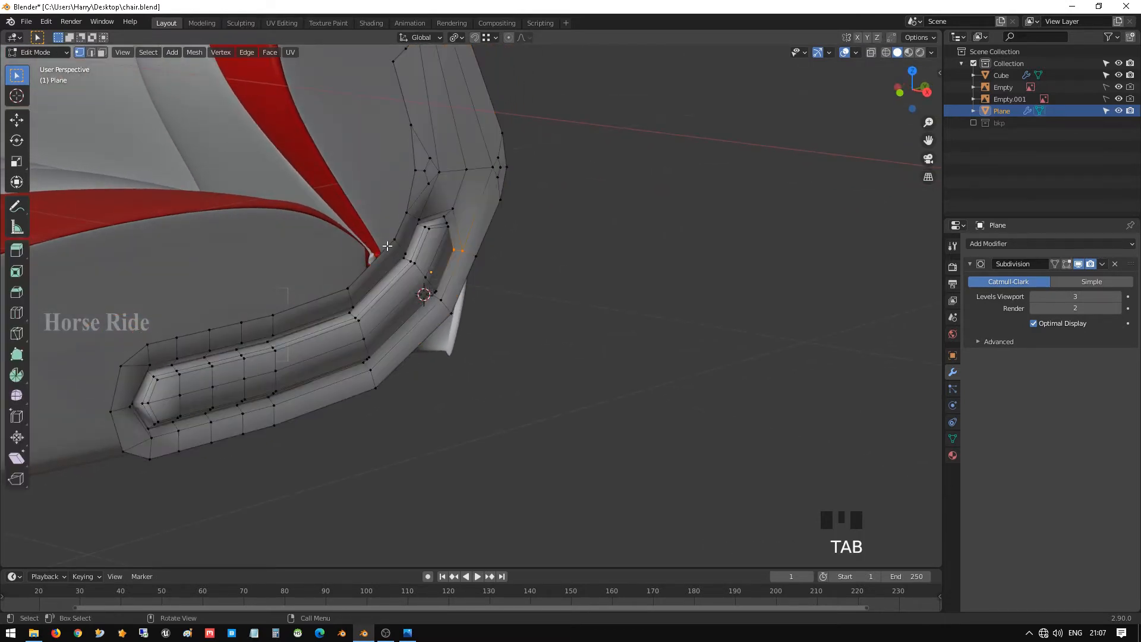
left_click(390, 242, "alt")
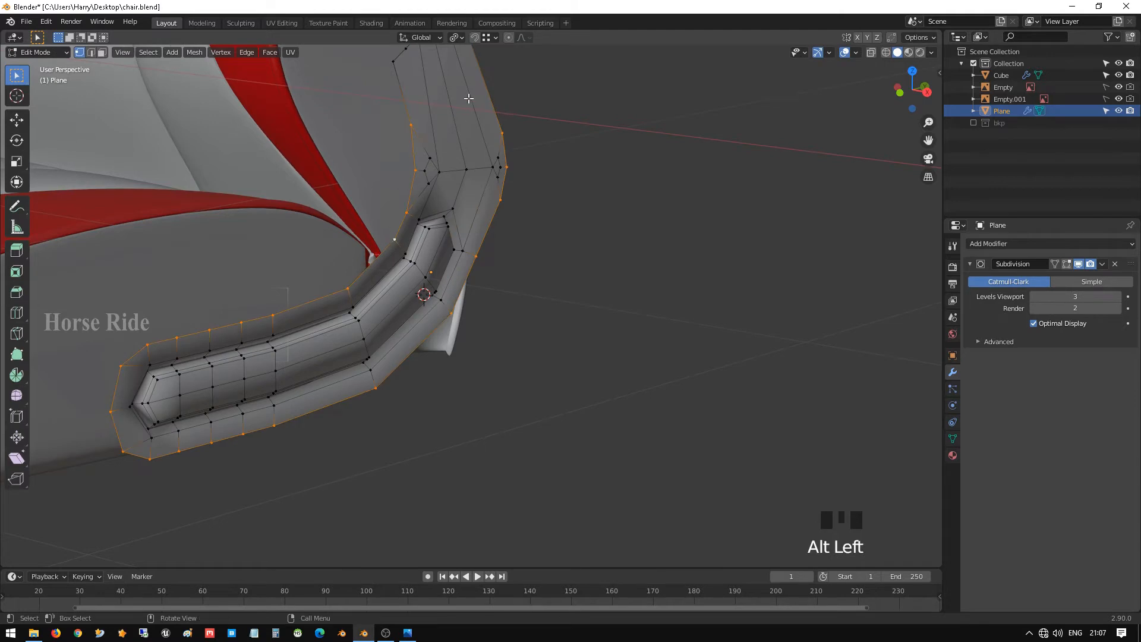
middle_click_drag(390, 240, 344, 352, "shift")
left_click(363, 151, "alt+shift")
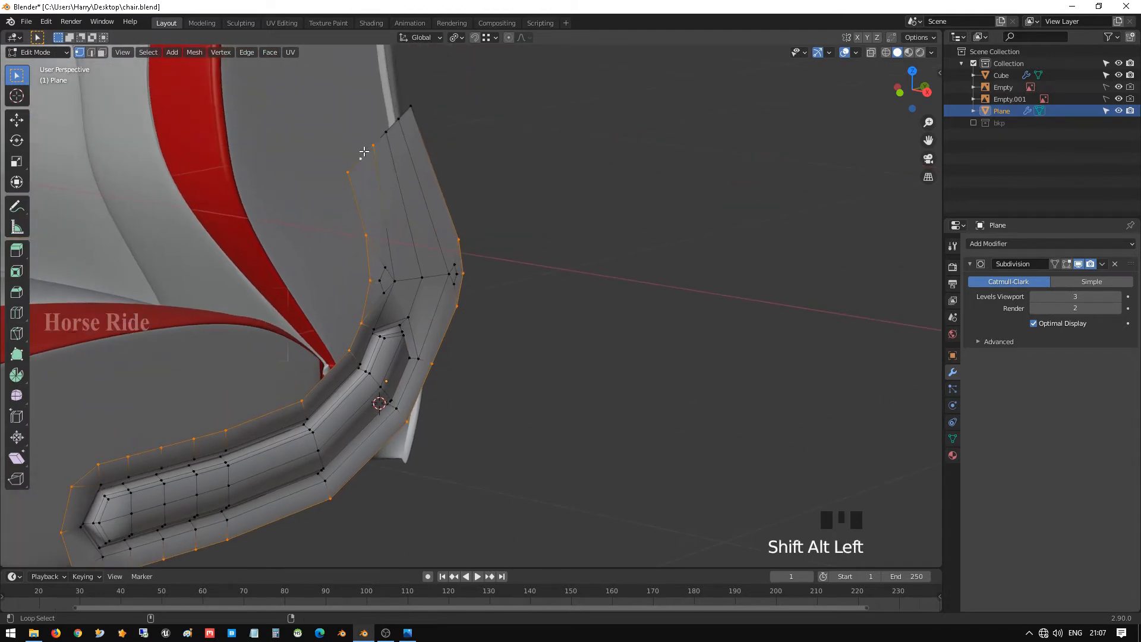
left_click(394, 134, "alt+shift")
left_click(408, 111, "alt+shift")
scroll(396, 326, "down", 1)
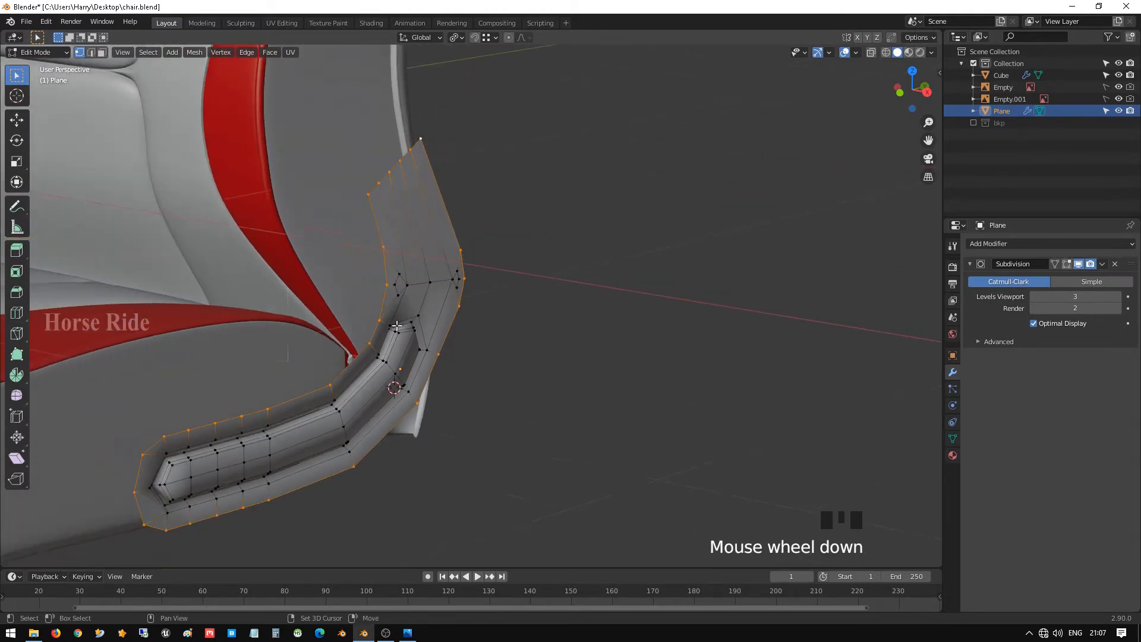
middle_click_drag(397, 326, 442, 269, "shift")
scroll(442, 270, "up", 3)
- Extrude the bracket's outer boundary toward the seat along the global X axis to give the plate thickness
key("e")
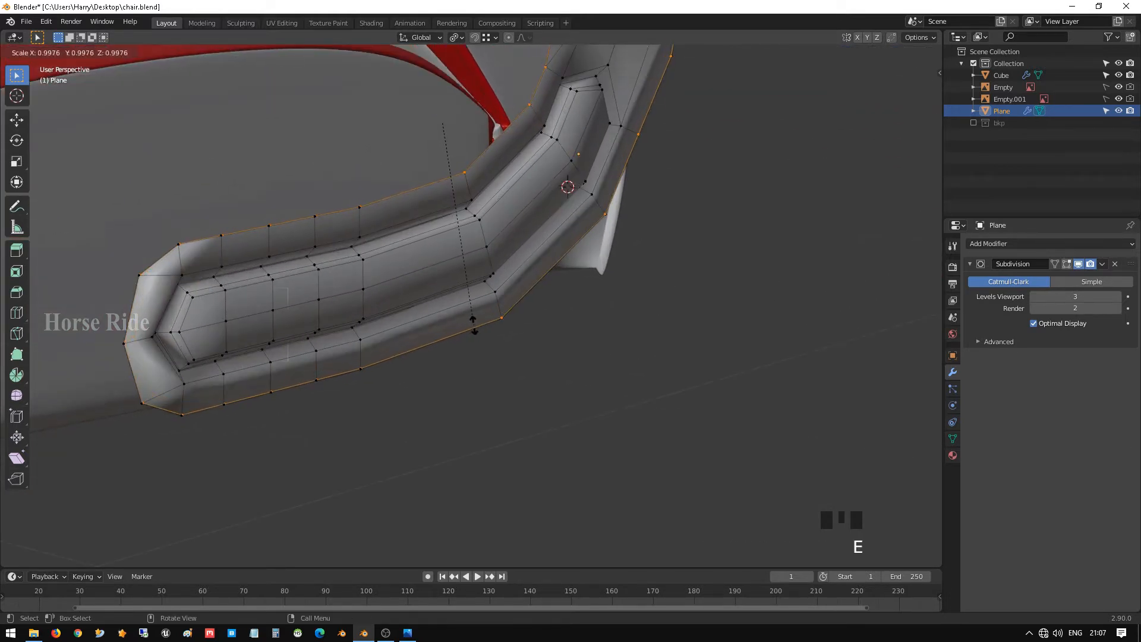
right_click(476, 325)
key("g")
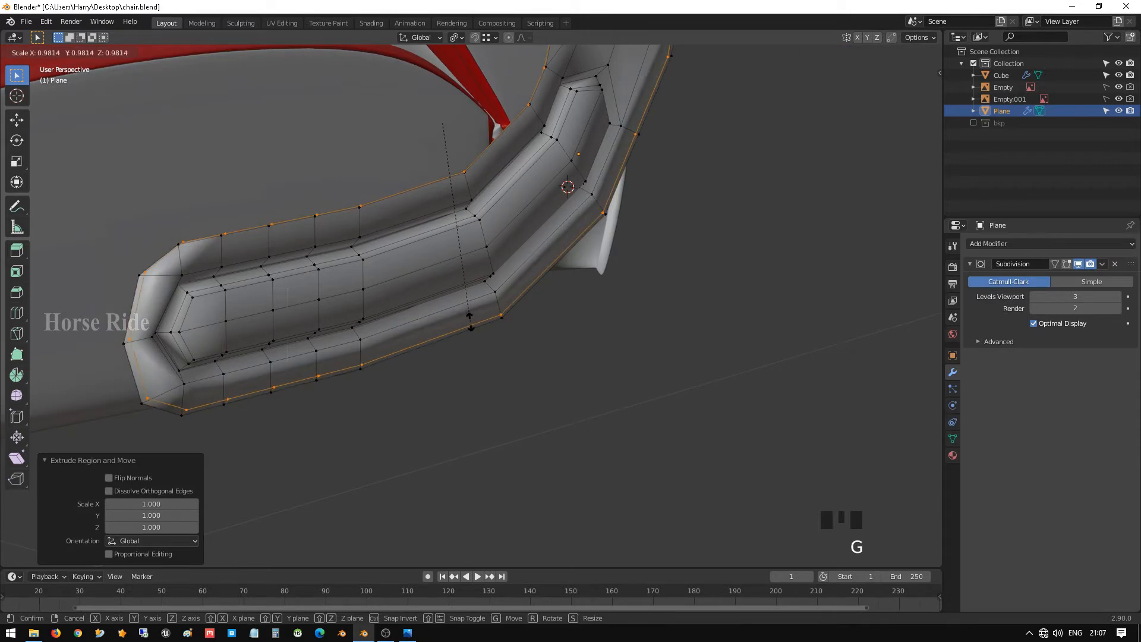
right_click(455, 310)
scroll(456, 310, "down", 4)
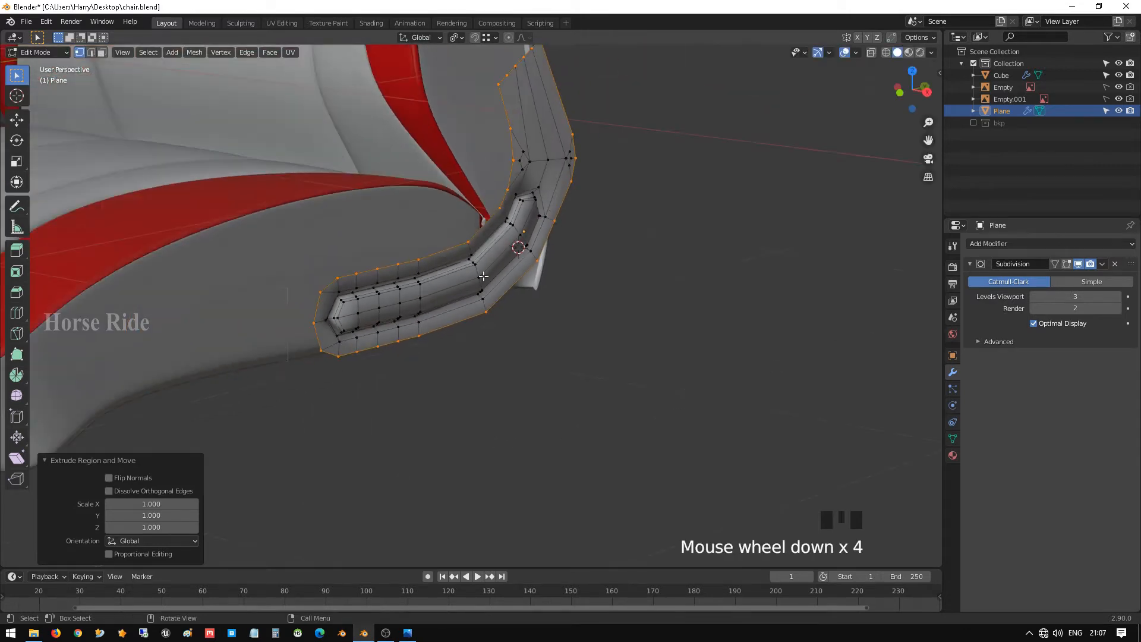
key("g")
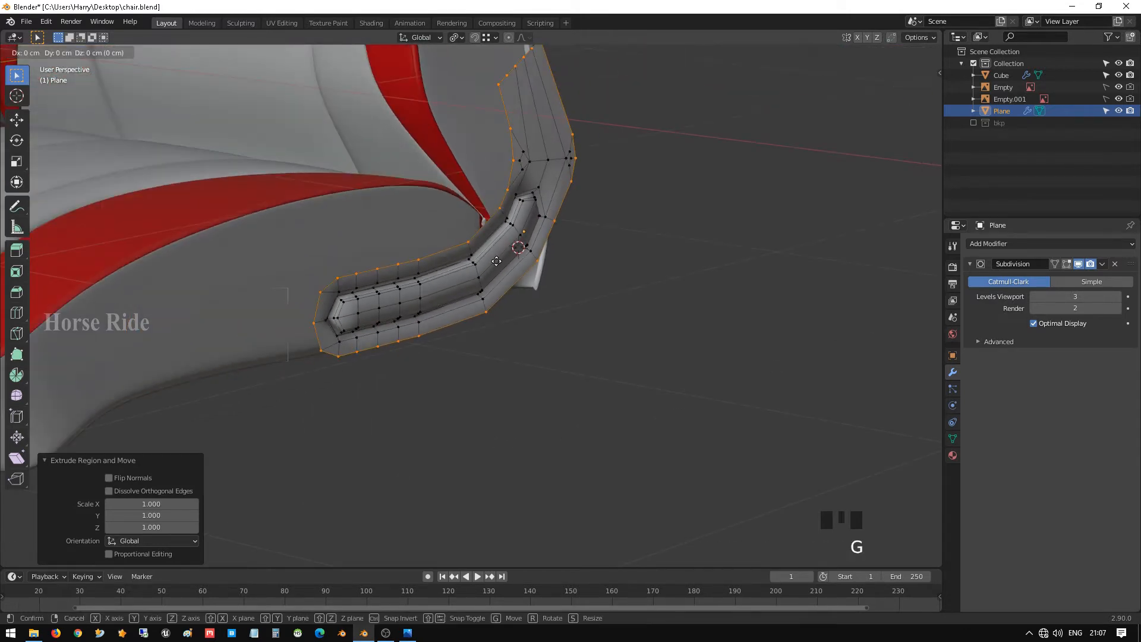
key("x")
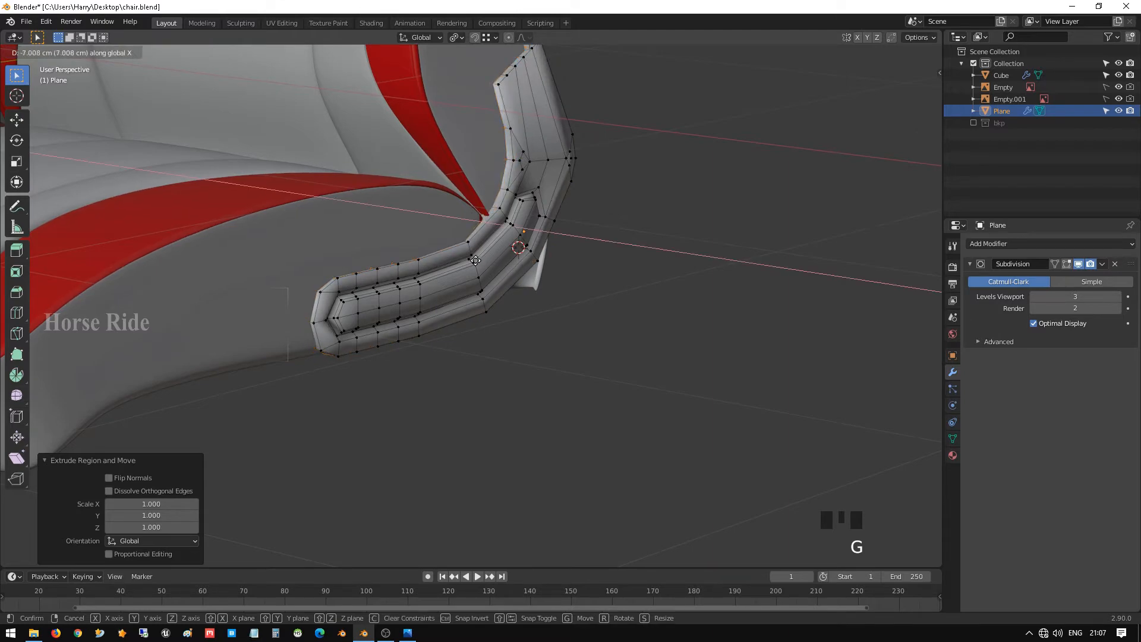
left_click(489, 266)
key("Tab")
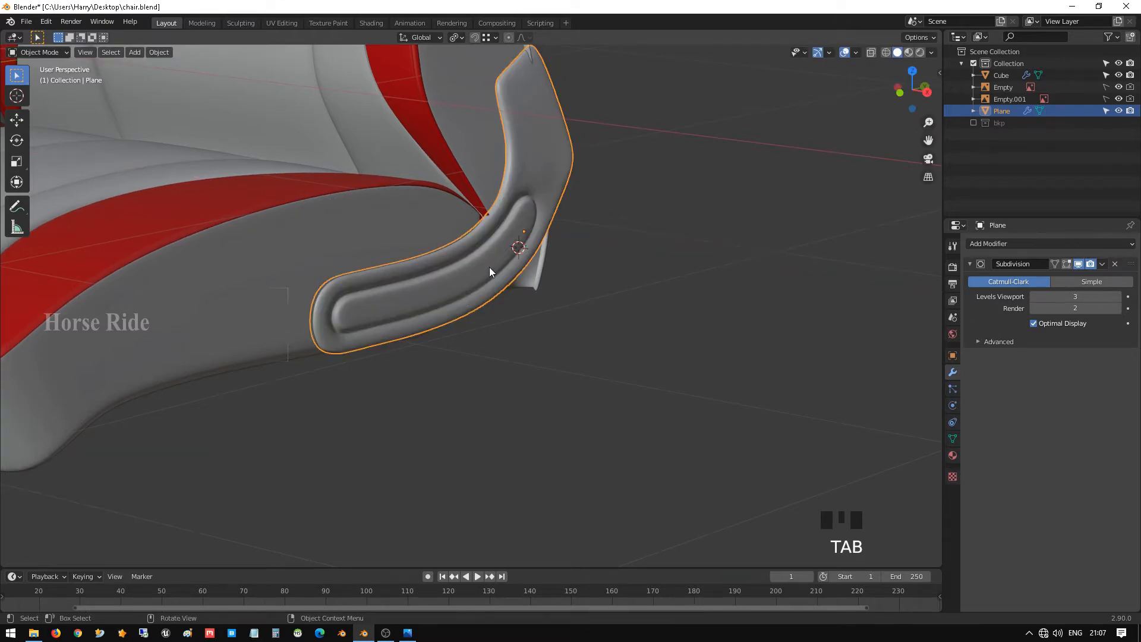
- Move the whole bracket about 1.75 cm outward from the seat along the global X axis
middle_click_drag(490, 266, 469, 249)
left_click(464, 270)
scroll(463, 269, "down", 1)
left_click(469, 248)
left_click(487, 259)
key("g")
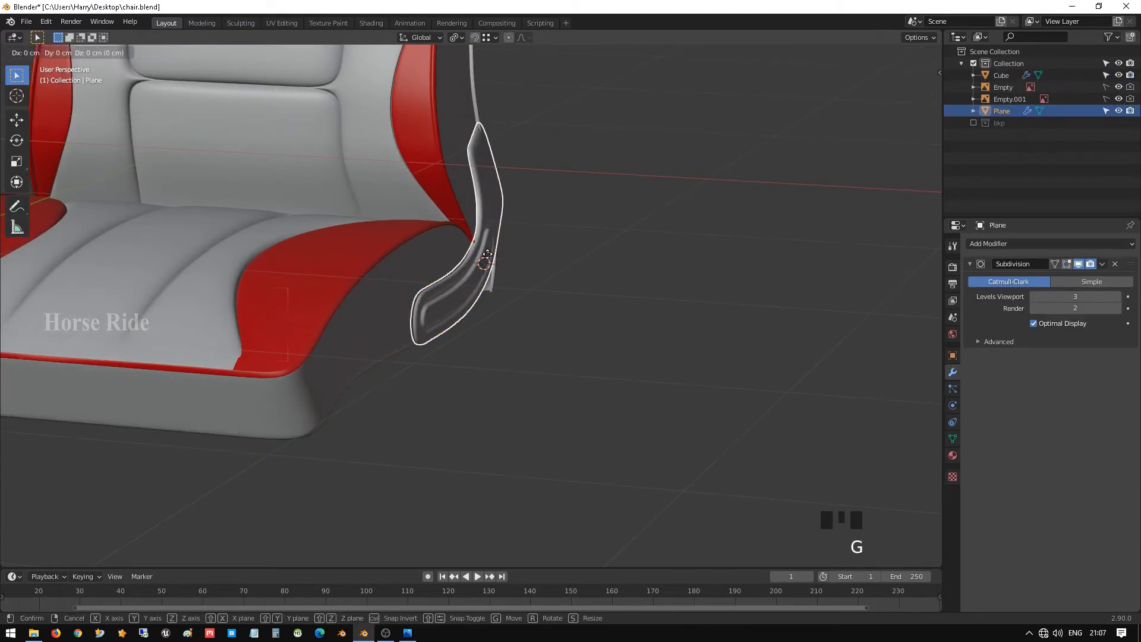
key("x")
left_click(490, 257)
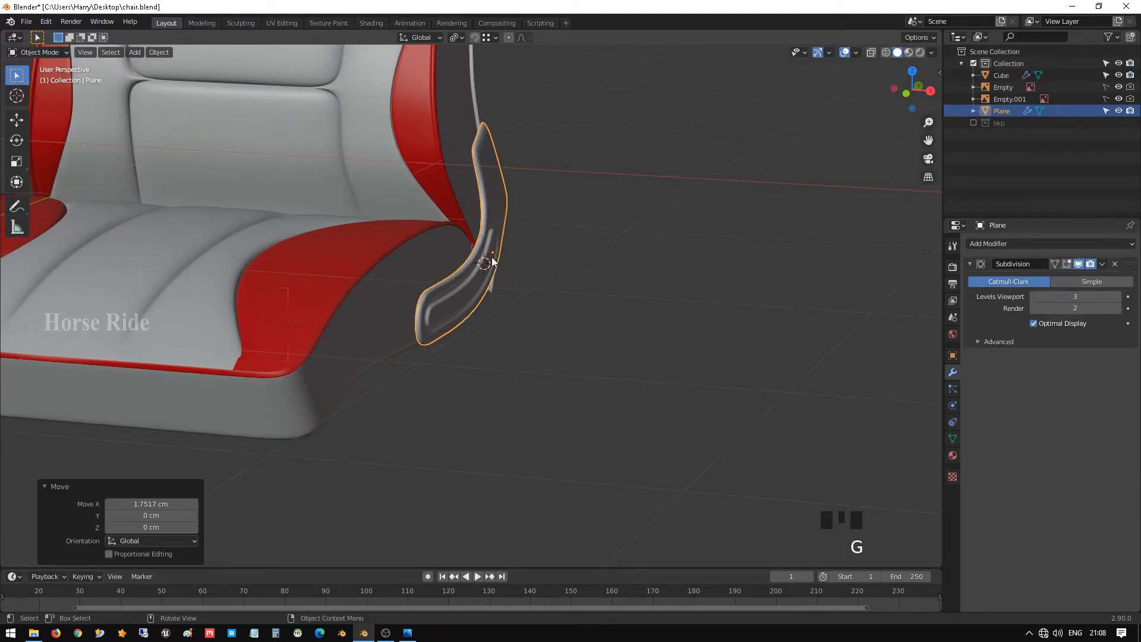
- Compare the thickened bracket with the side reference image in wireframe and solid shading
middle_click_drag(491, 257, 595, 263)
scroll(486, 262, "up", 3)
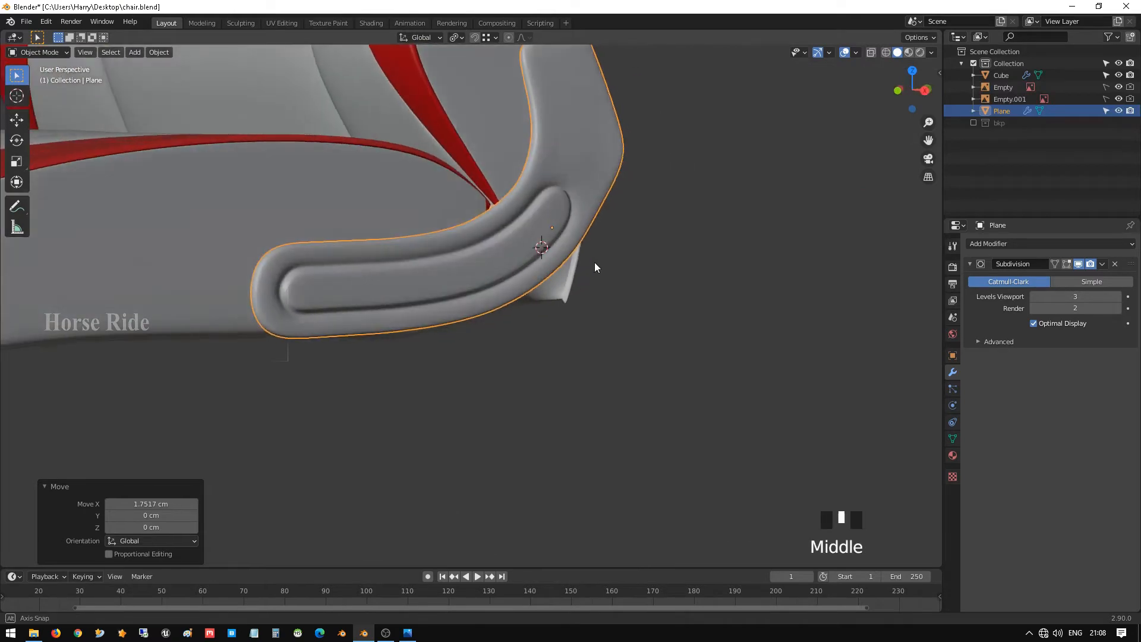
key("KP_3")
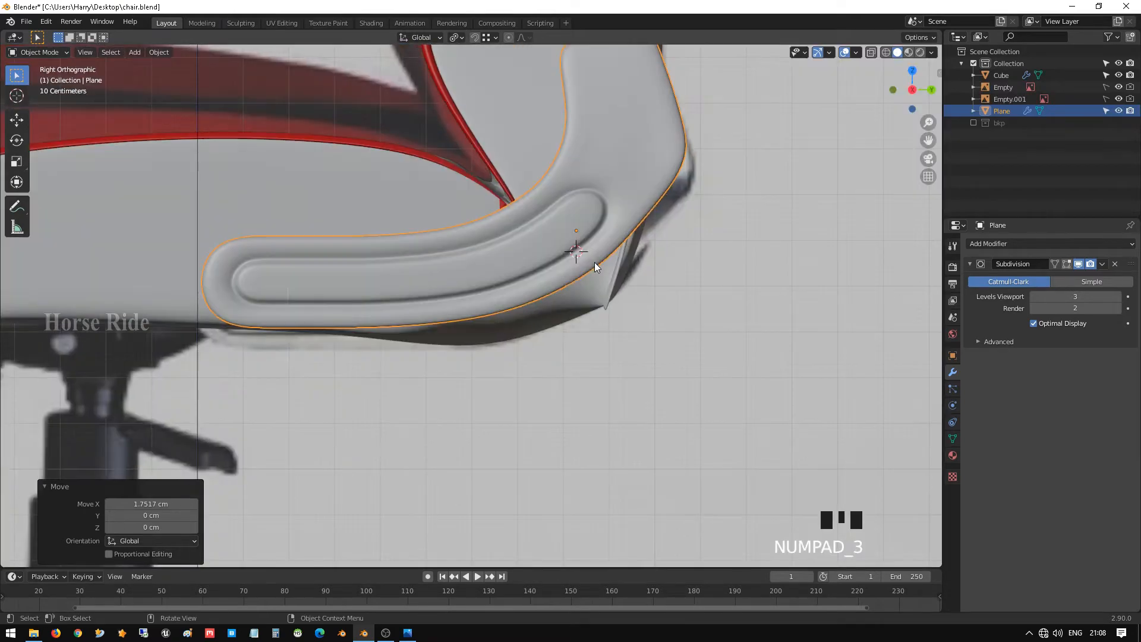
scroll(594, 262, "down", 3)
left_click(624, 306)
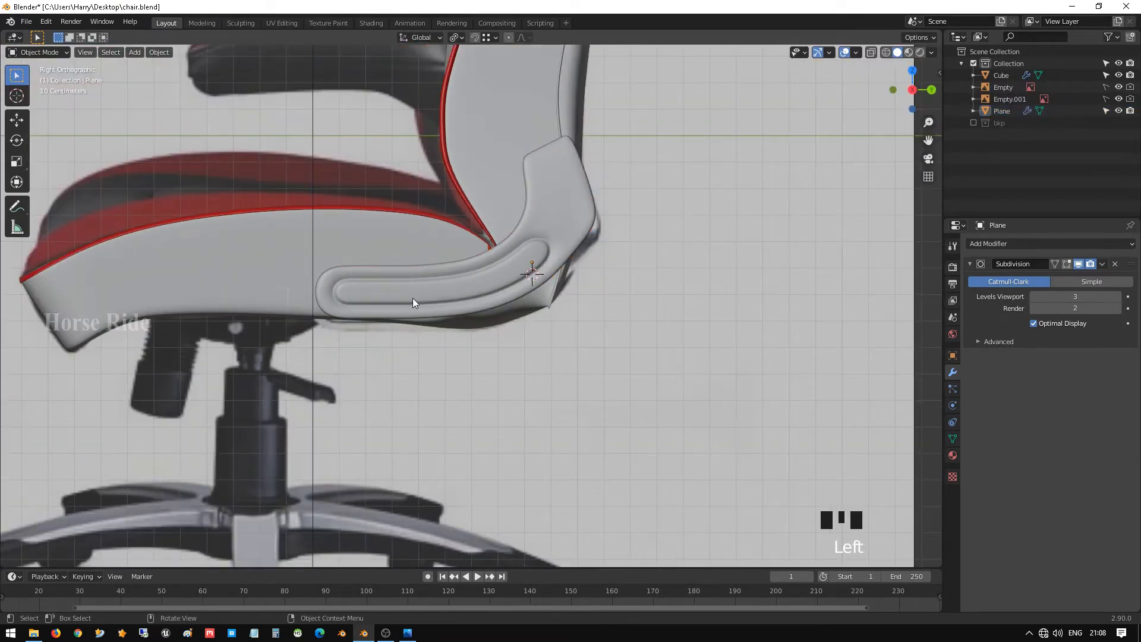
key("shift+z")
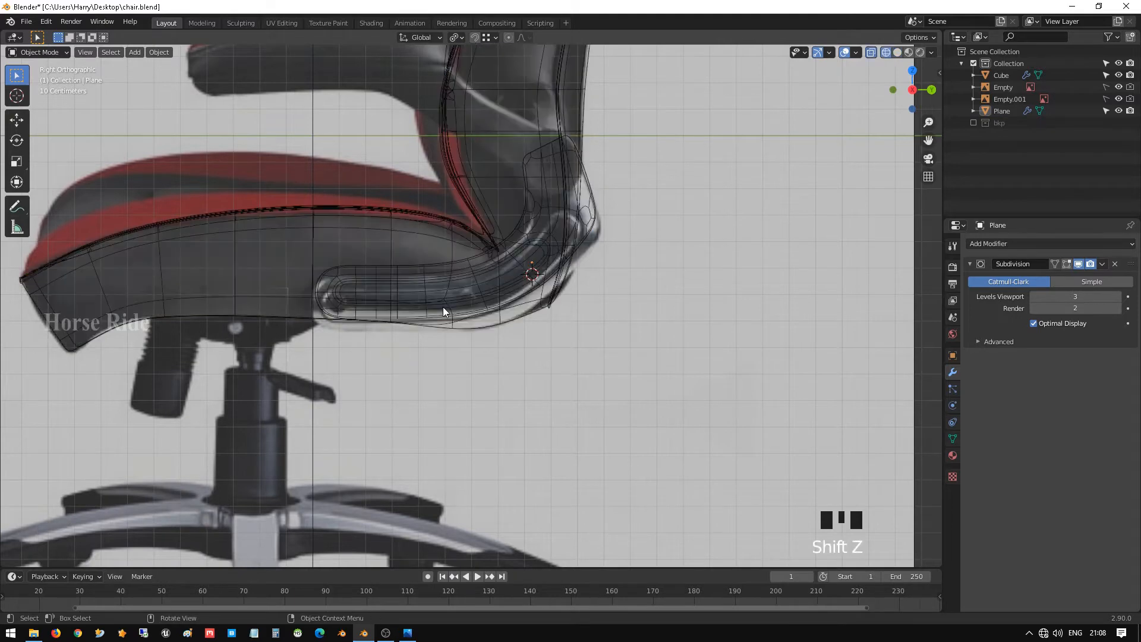
key("shift+z")
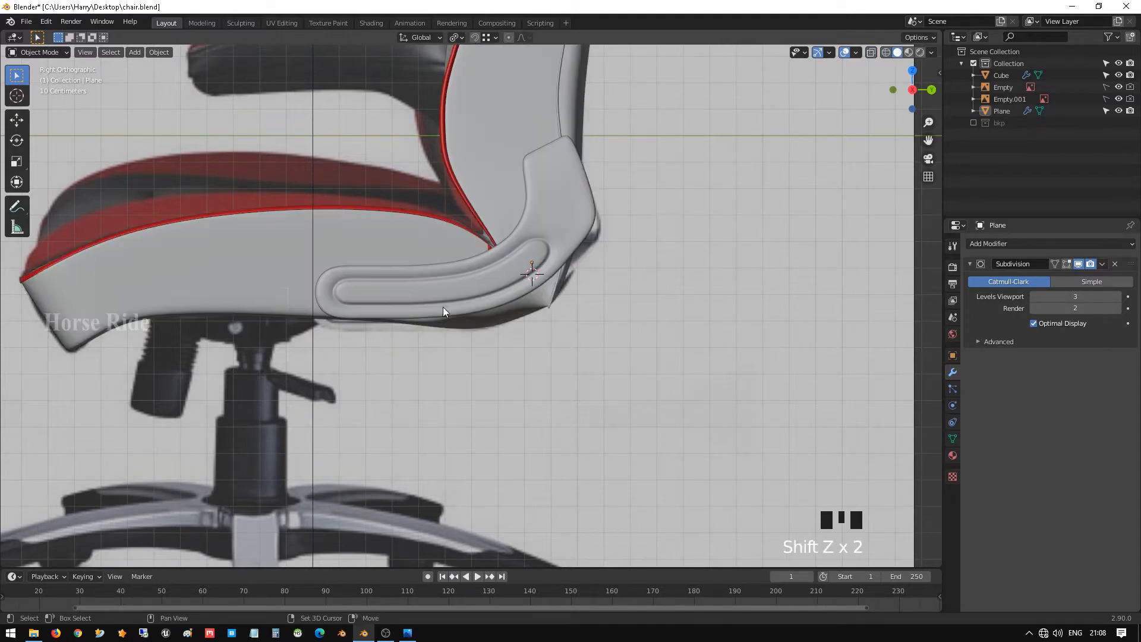
- Examine the details at both ends of the bracket's groove against the side reference image in wireframe
scroll(383, 303, "up", 2)
mouse_move(384, 303)
middle_mouse_down()
mouse_move(458, 315)
mouse_move(469, 298)
mouse_move(410, 295)
middle_mouse_up()
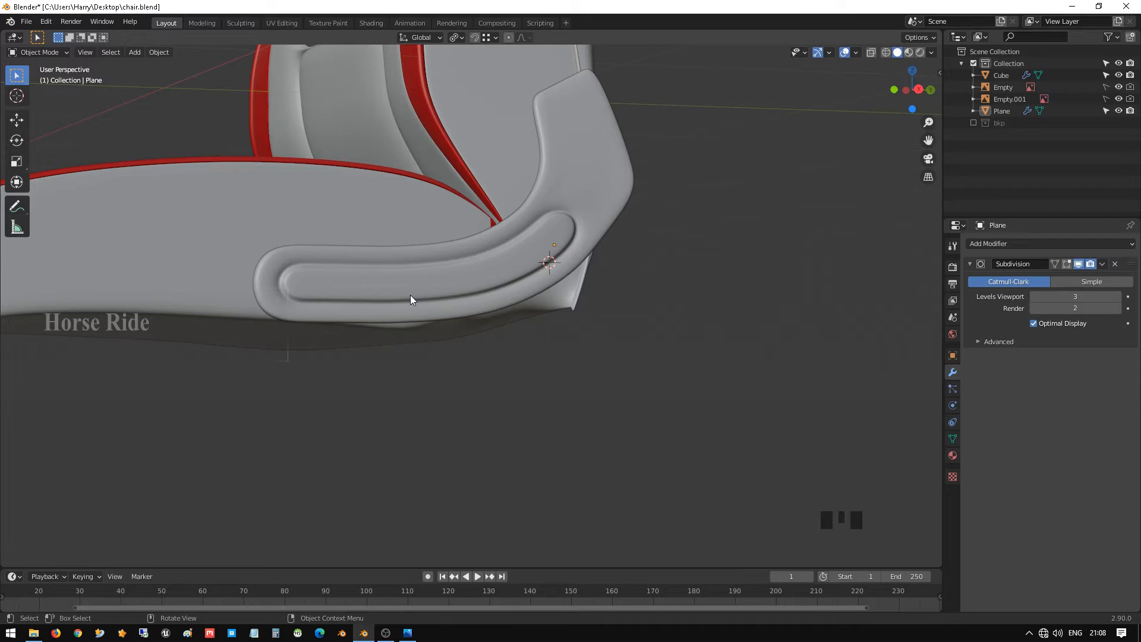
key("KP_1")
key("KP_3")
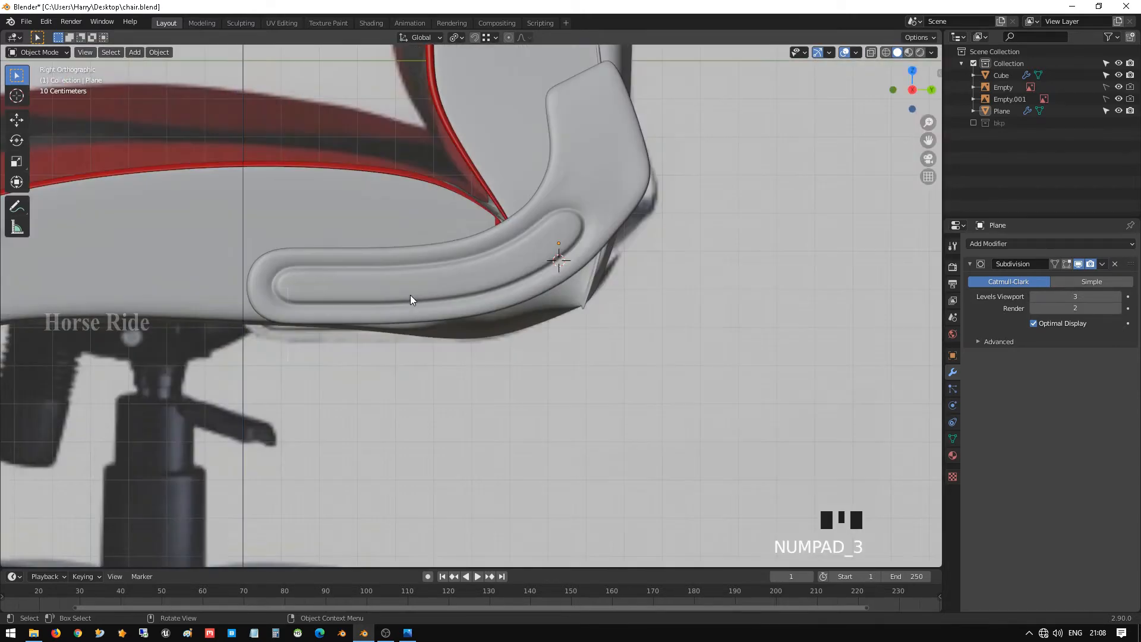
key("shift+z")
middle_click_drag(355, 357, 407, 257, "shift")
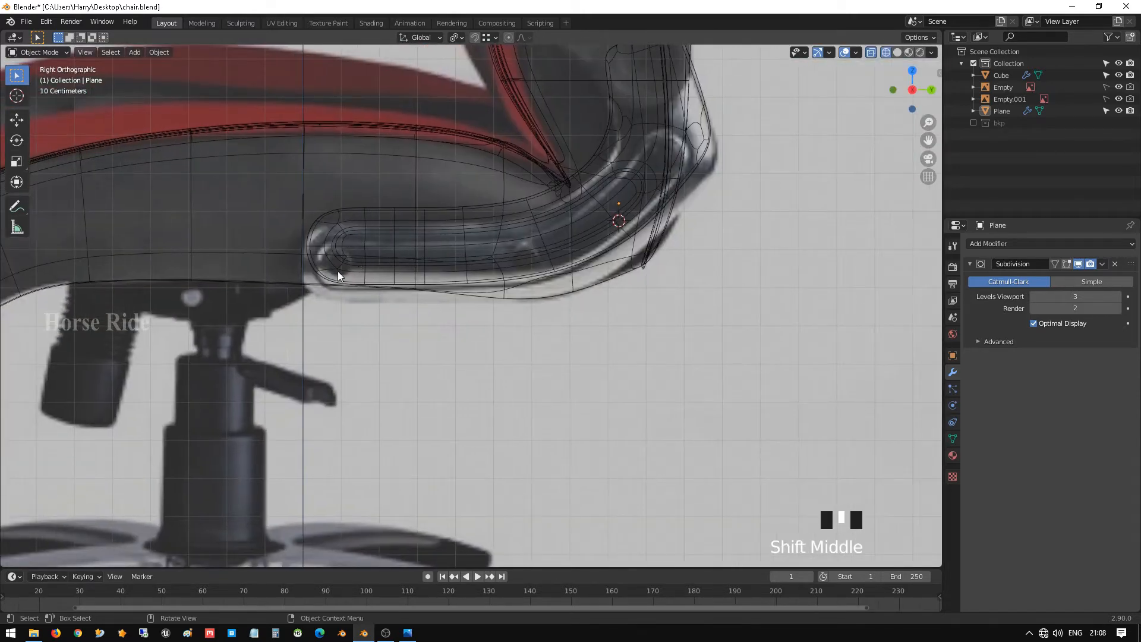
scroll(566, 252, "up", 5)
middle_click_drag(656, 163, 598, 214, "shift")
scroll(588, 257, "down", 7)
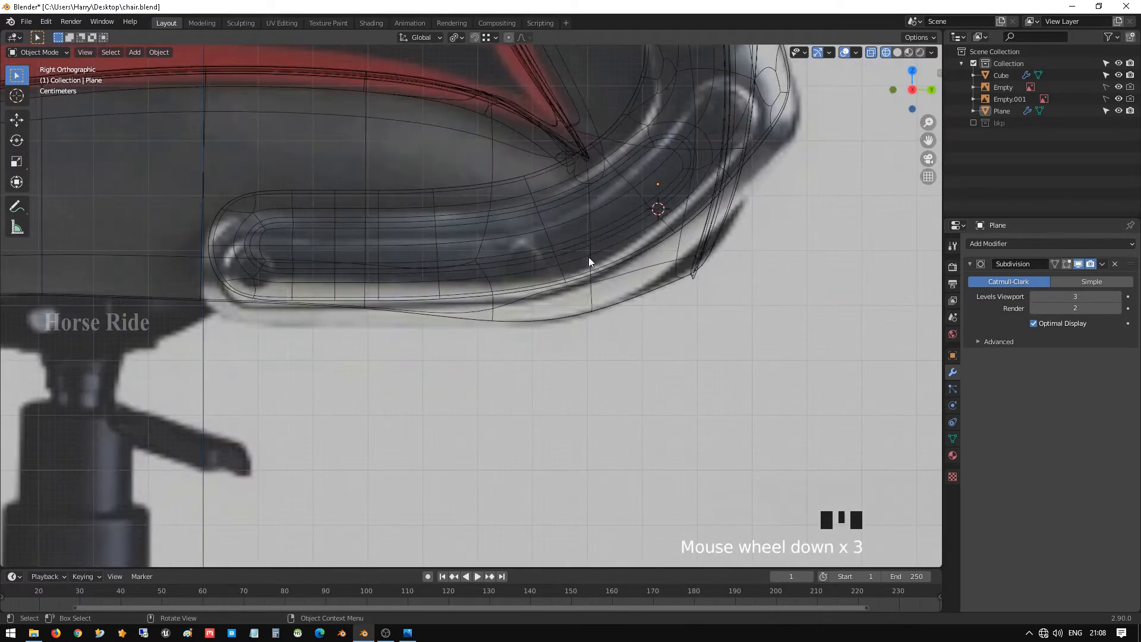
left_click(485, 364)
middle_click_drag(485, 363, 536, 357)
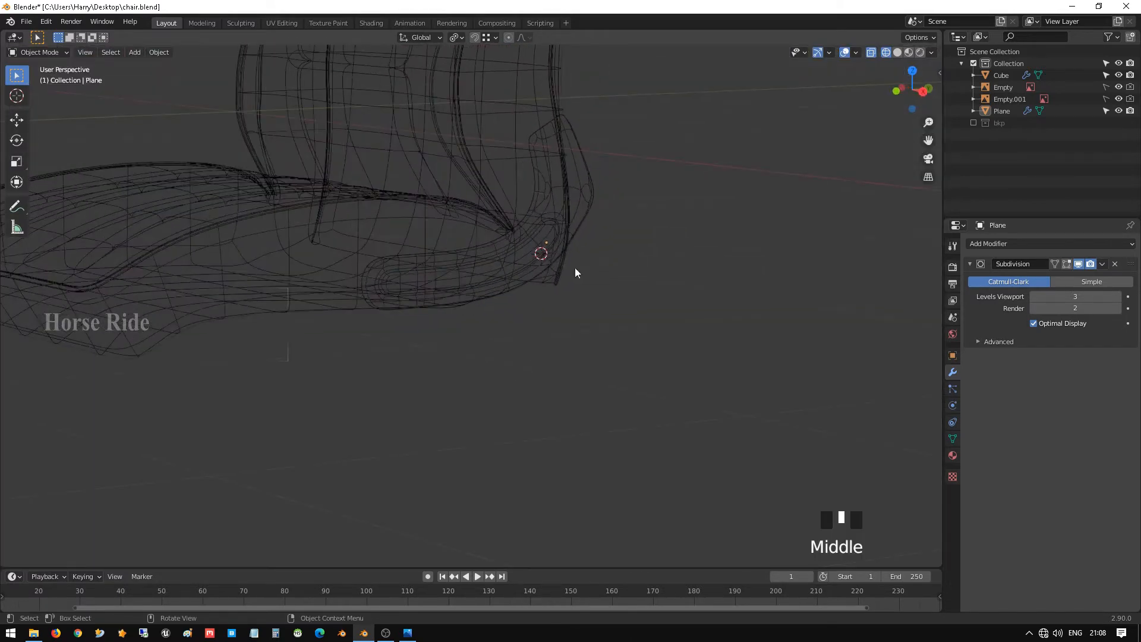
- Inspect the bracket's surface and groove from close up in solid shading
left_click(604, 276)
key("shift+z")
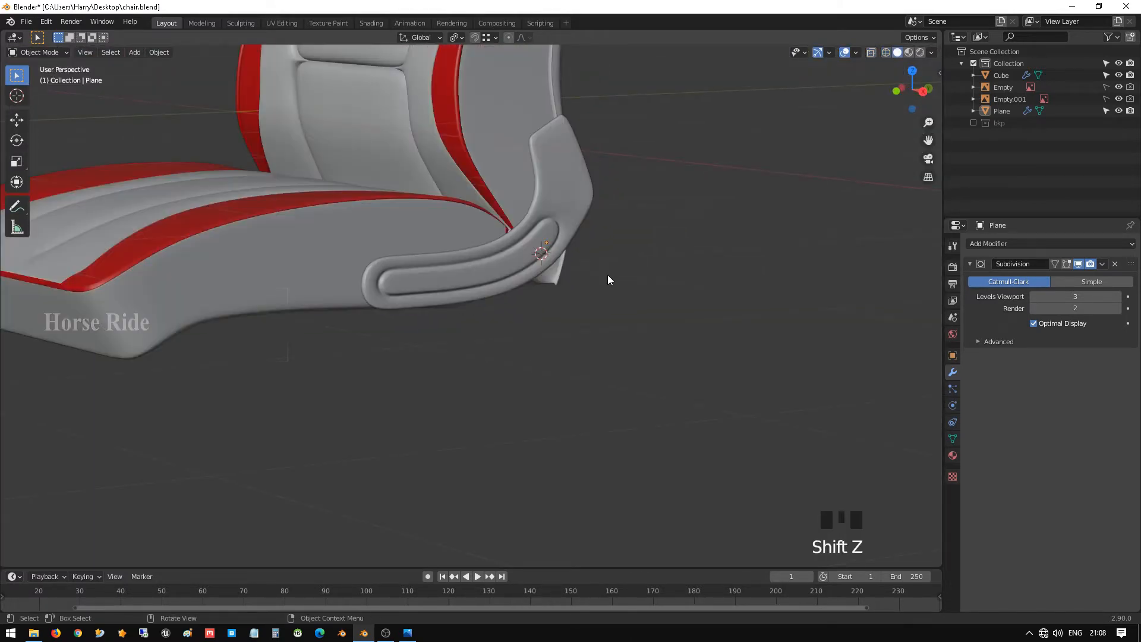
key("z")
middle_click_drag(697, 255, 596, 272, "shift")
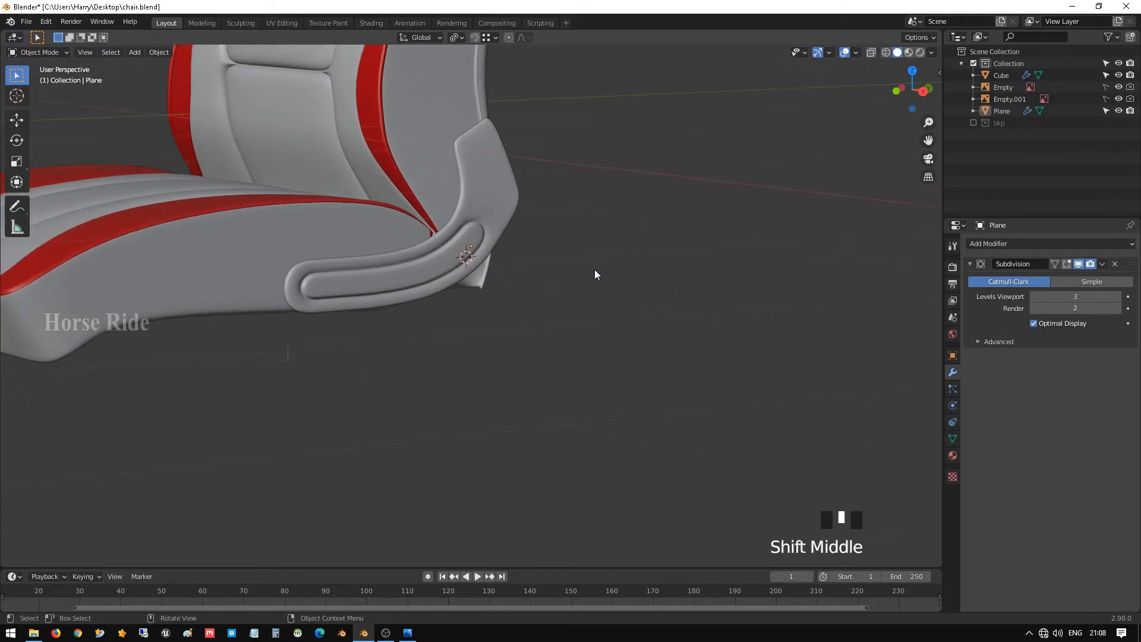
scroll(557, 232, "up", 2)
middle_click_drag(558, 232, 581, 199, "shift")
scroll(581, 195, "up", 2)
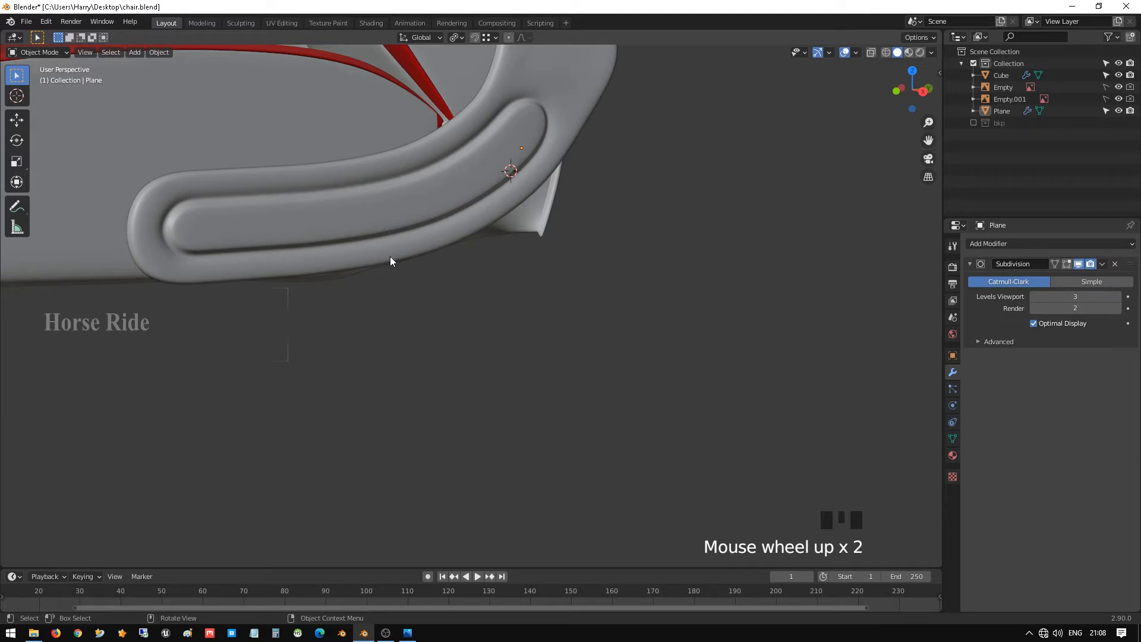
middle_click_drag(391, 260, 480, 343, "shift")
scroll(480, 344, "down", 3)
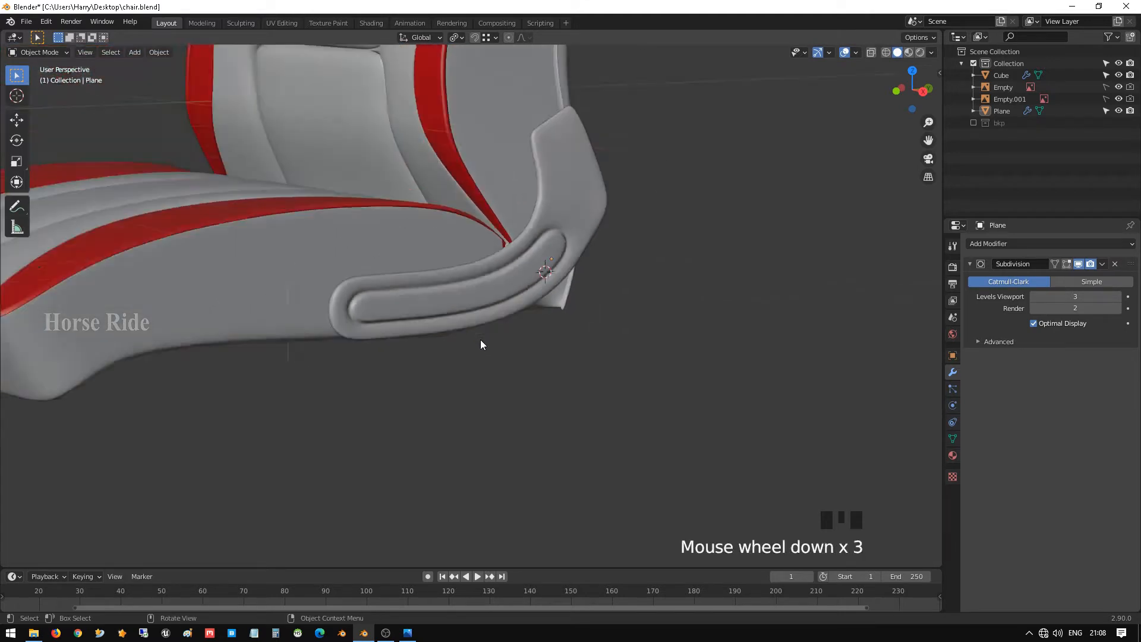
scroll(478, 333, "up", 4)
left_click(589, 325)
middle_click_drag(590, 326, 500, 265, "shift")
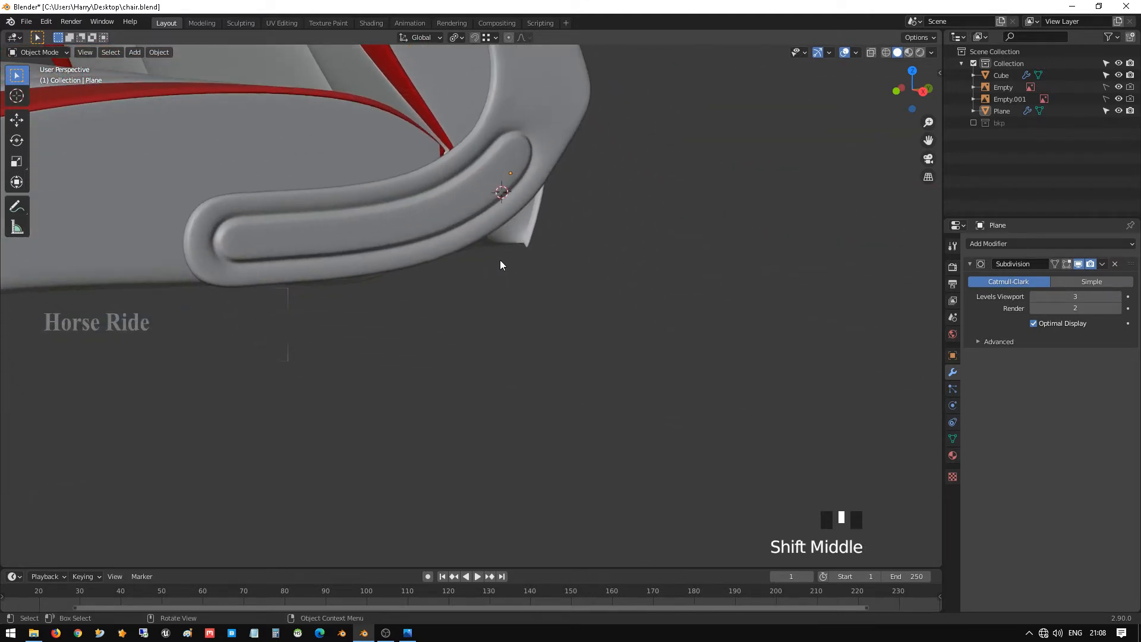
- Add a UV sphere at the 3D cursor, scale it to 0.112, and show it in wireframe over the side reference
key("KP_3")
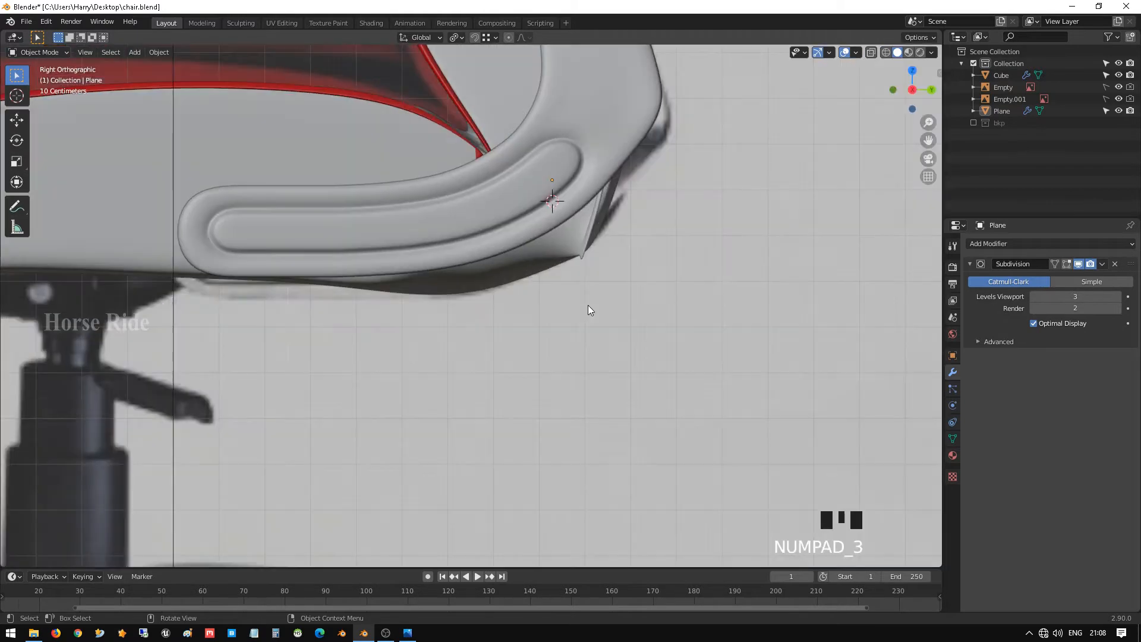
key("shift+a")
mouse_move(588, 305)
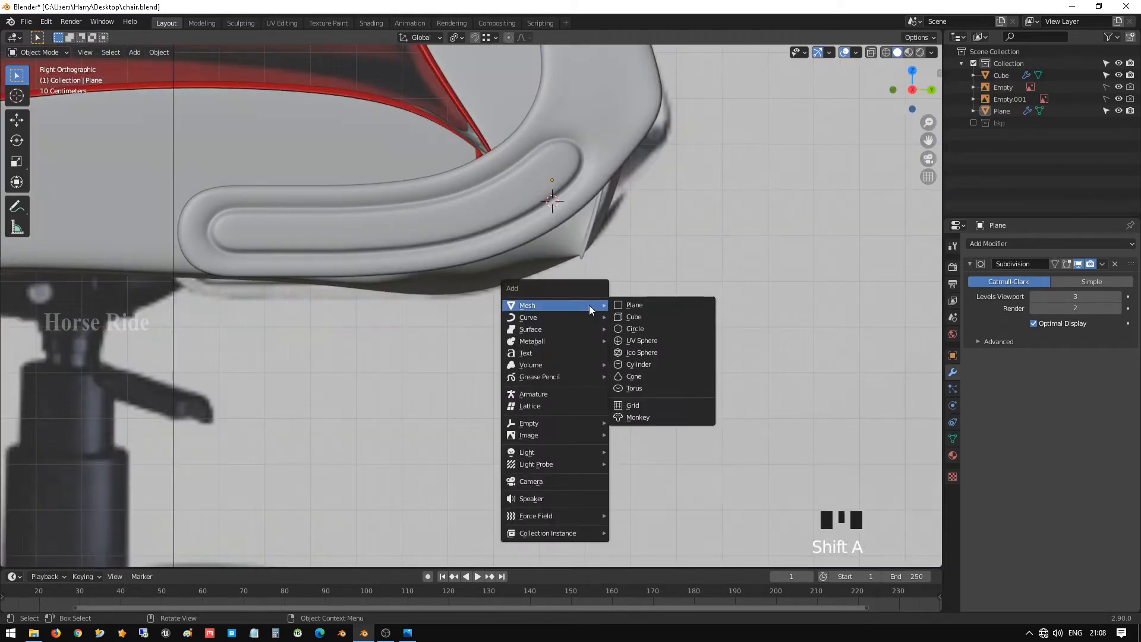
left_click(676, 340)
scroll(676, 341, "down", 6)
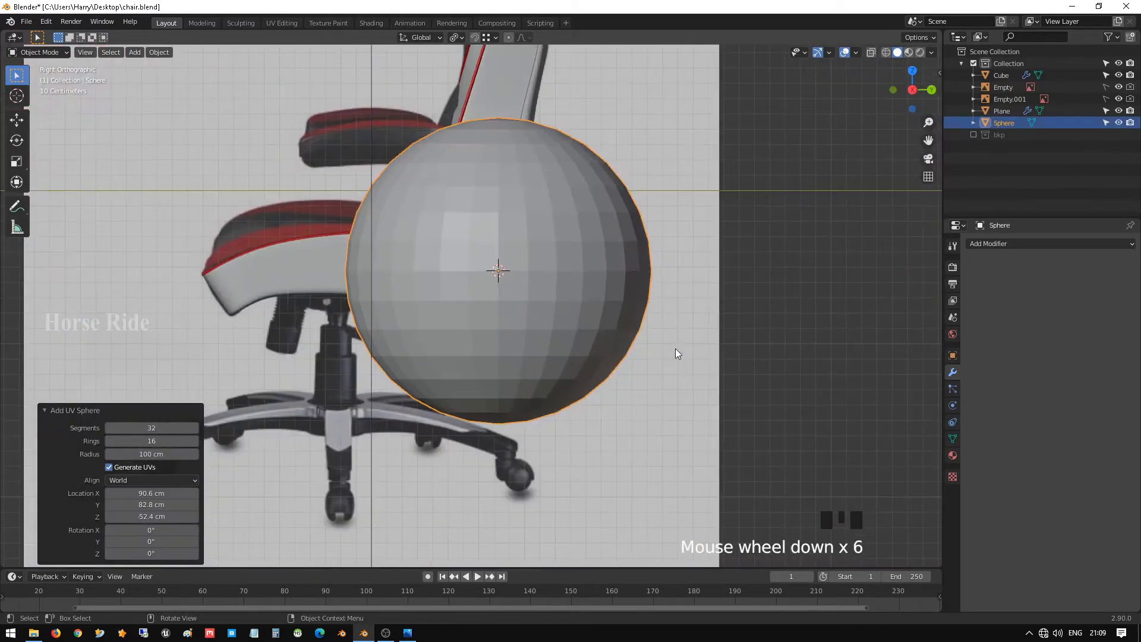
key("s")
left_click(527, 273)
scroll(525, 276, "up", 6)
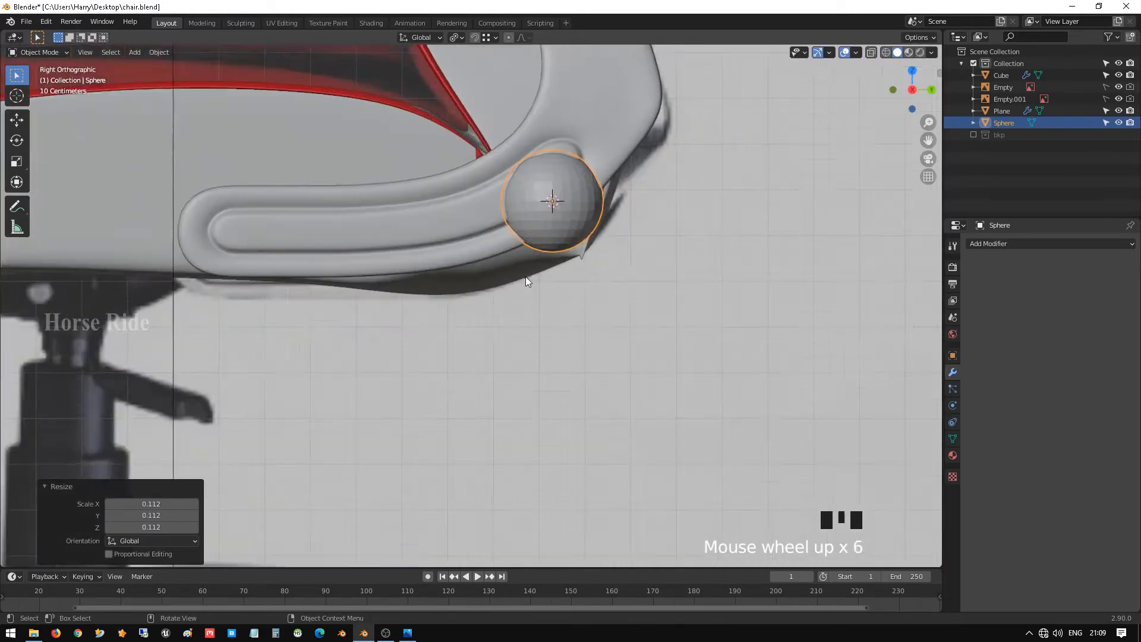
middle_click_drag(526, 276, 529, 265, "shift")
scroll(483, 301, "up", 1)
scroll(483, 300, "down", 3)
key("shift+z")
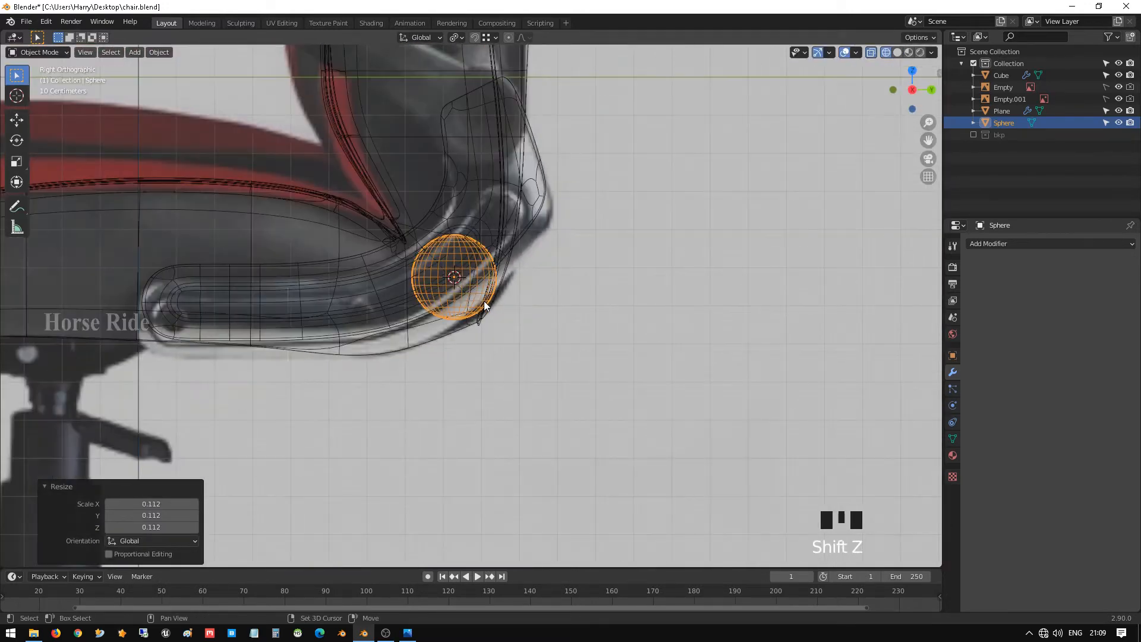
- Scale the sphere by 0.573, move it about -24.3 cm in Y and -9 cm in Z onto the lower bracket, and scale it by 0.522
key("s")
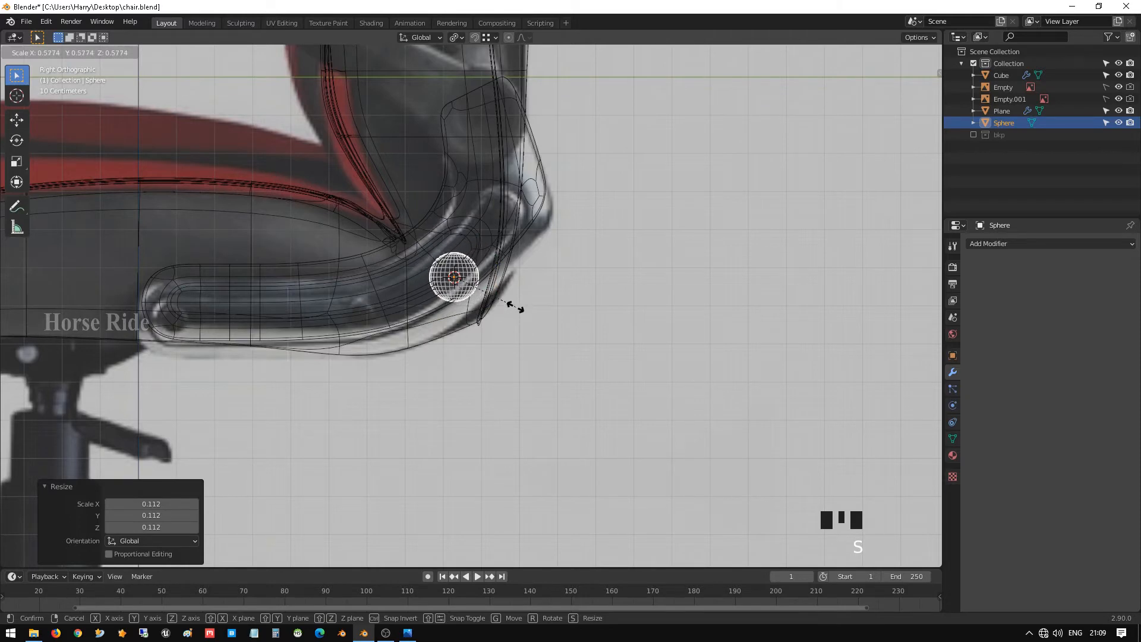
left_click(516, 307)
key("g")
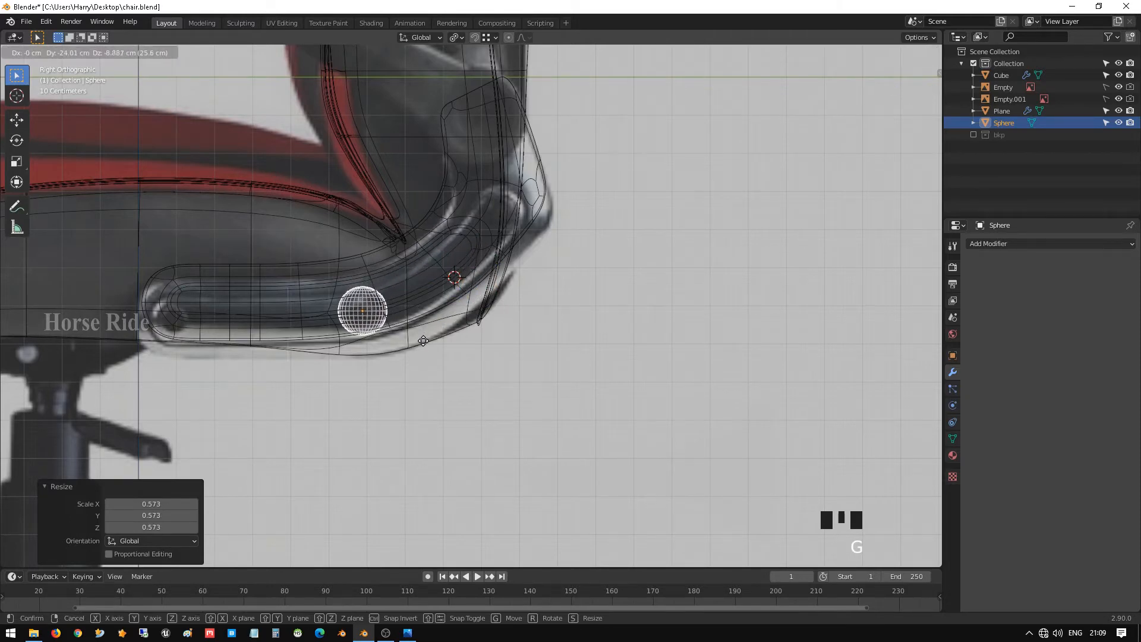
left_click(422, 342)
key("s")
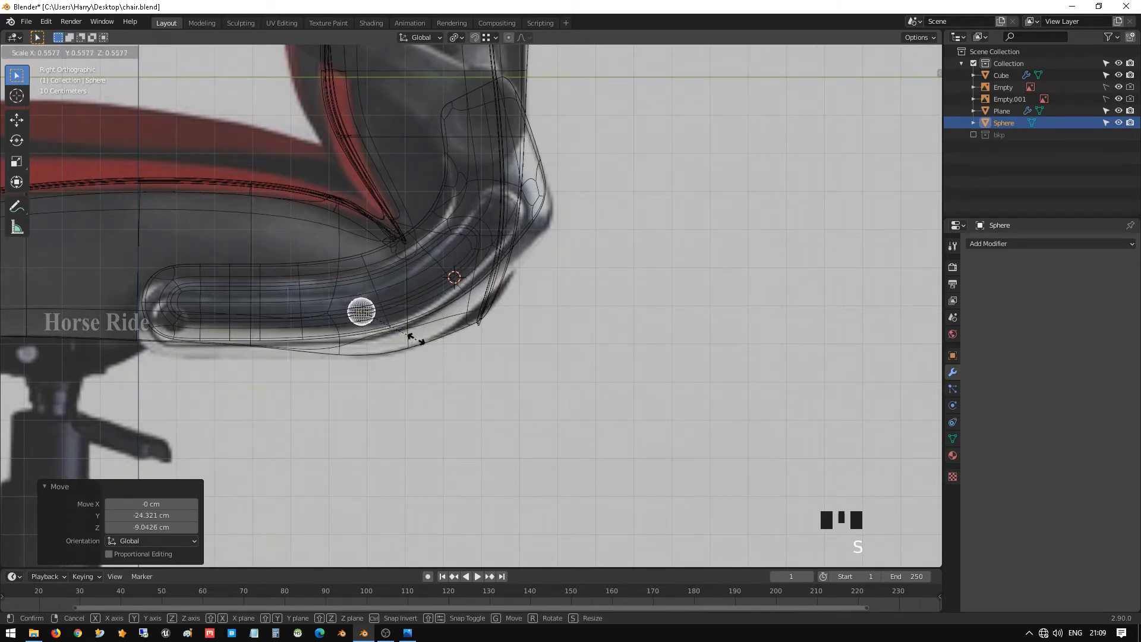
left_click(412, 336)
- Move the sphere about 10.14 cm outward along the global X axis, clear of the bracket's outer face
key("KP_Decimal")
scroll(413, 336, "down", 12)
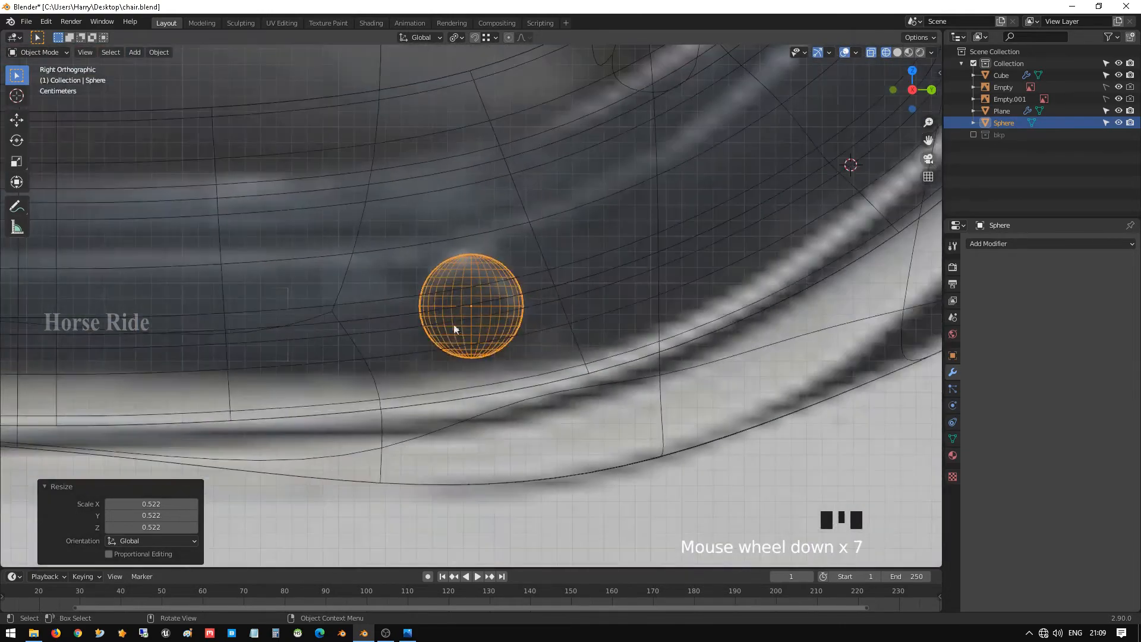
scroll(518, 355, "up", 1)
scroll(518, 355, "up", 1)
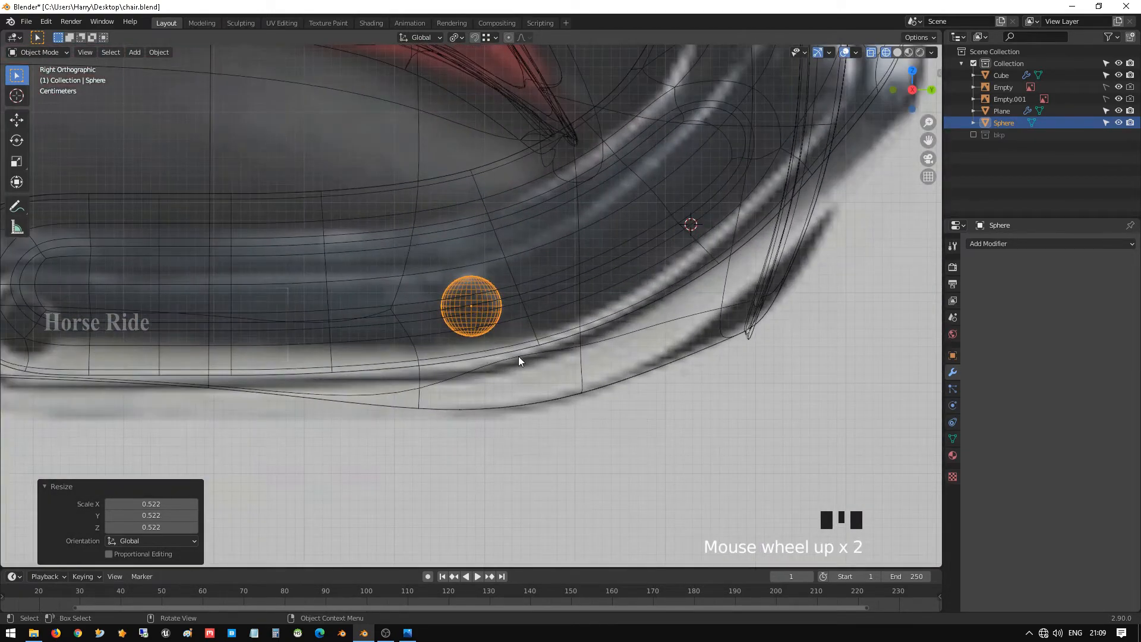
scroll(518, 355, "down", 3)
key("shift+z")
key("g")
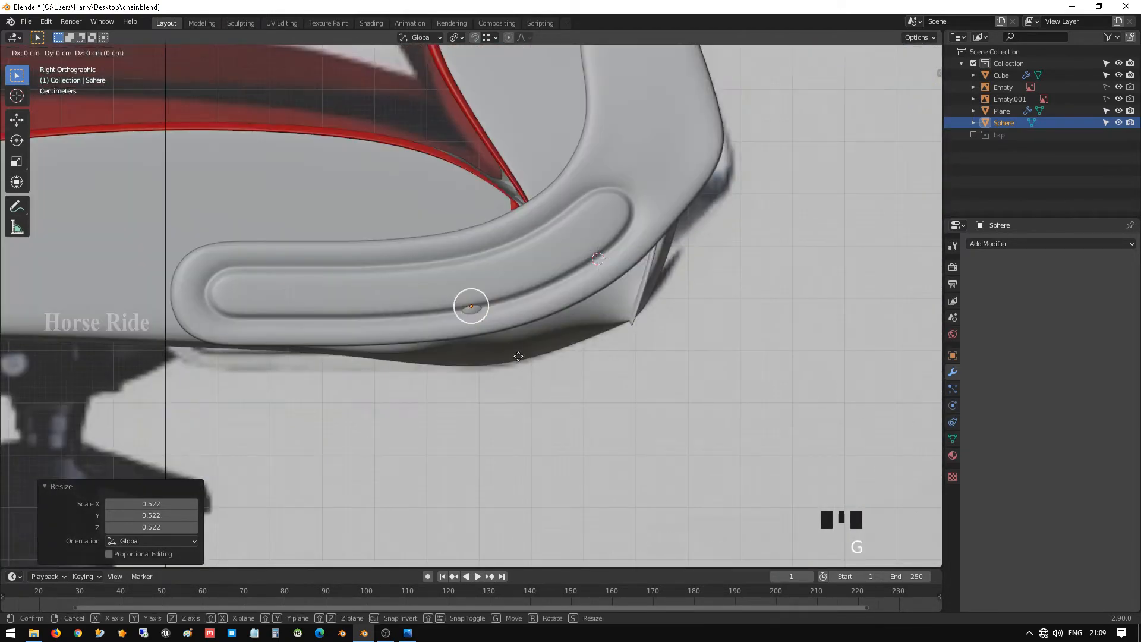
key("x")
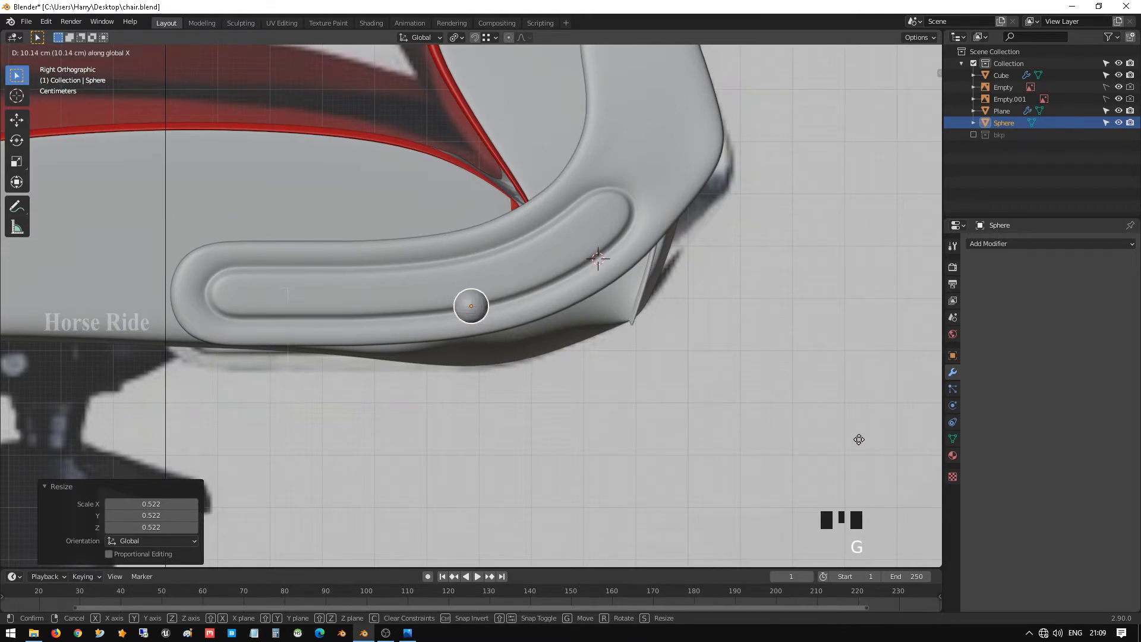
left_click(628, 327)
- Raise the sphere about 4.4 cm along the global Z axis and scale it by 0.967
key("g")
key("z")
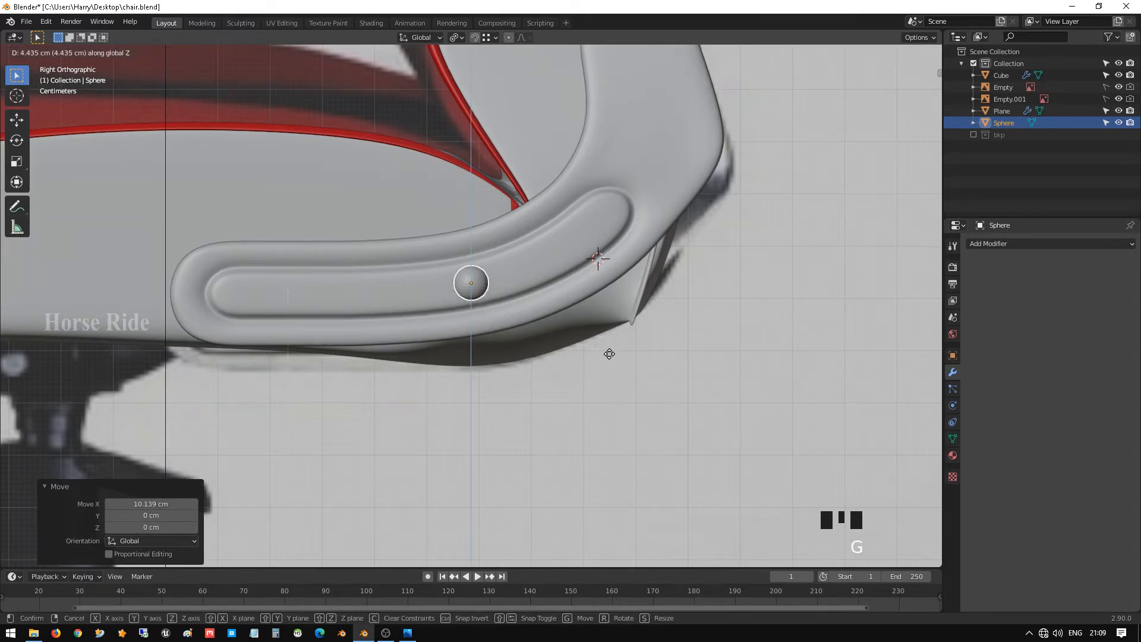
left_click(608, 354)
key("s")
left_click(627, 369)
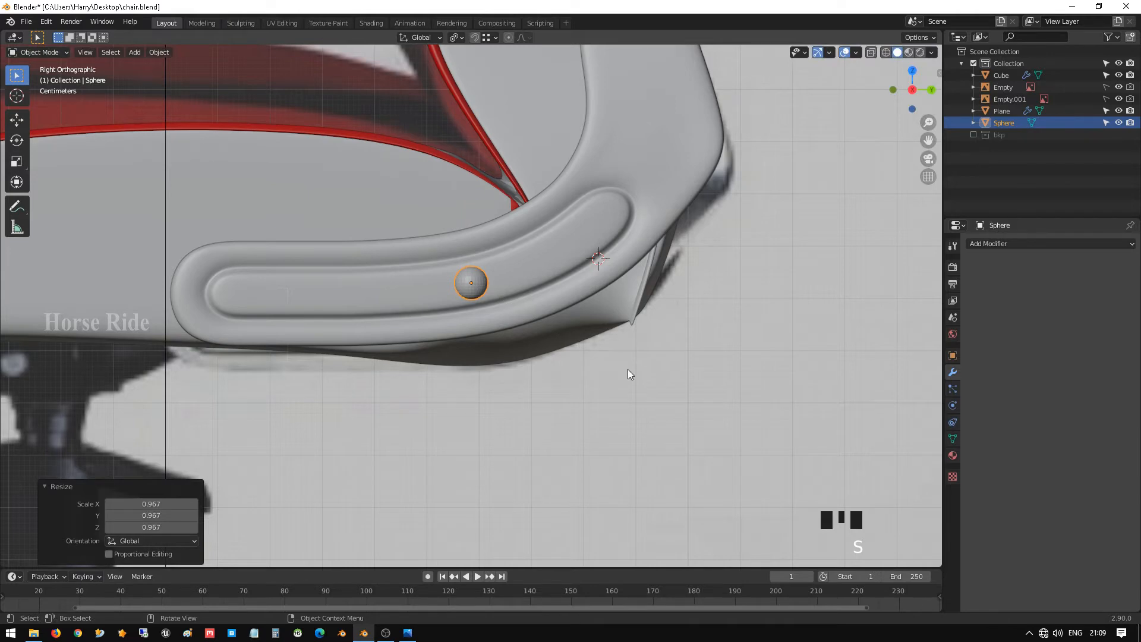
- Fine-tune the sphere's position over the bracket's groove, shifting it about 0.32 cm down and then 0.22 cm up
scroll(635, 351, "up", 4)
middle_click_drag(646, 328, 586, 306, "shift")
scroll(586, 307, "up", 3)
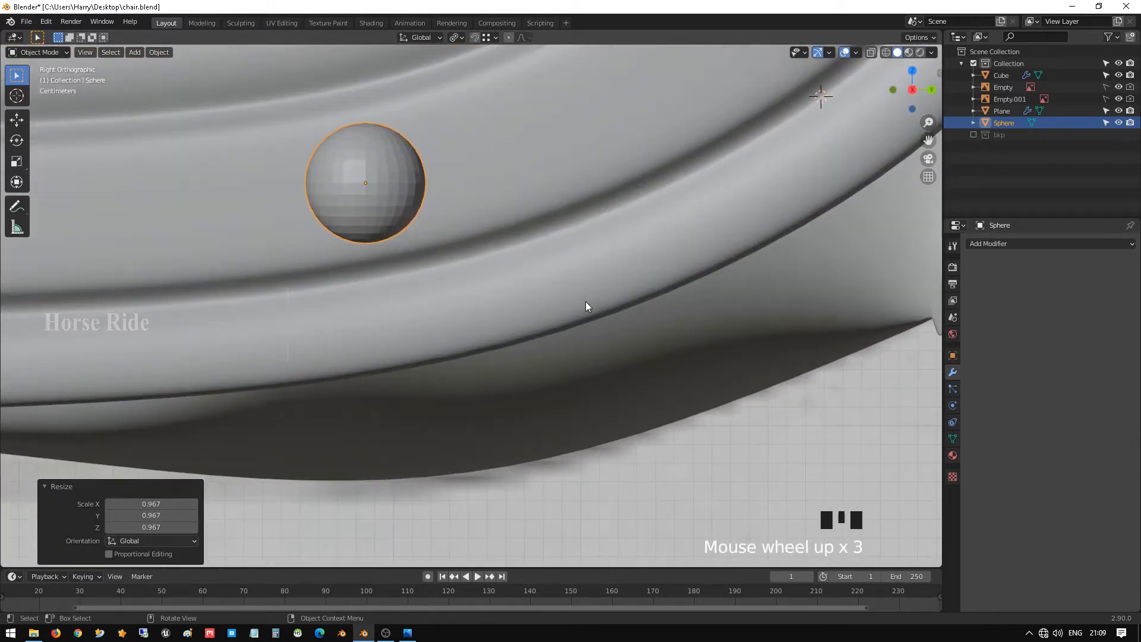
key("g")
left_click(584, 307)
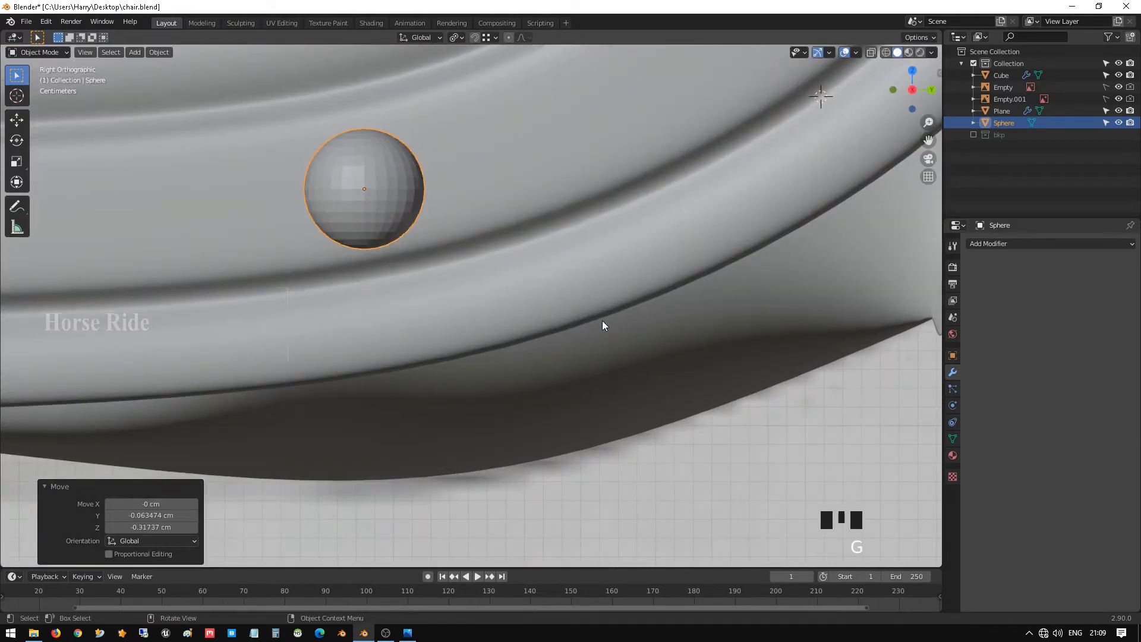
key("g")
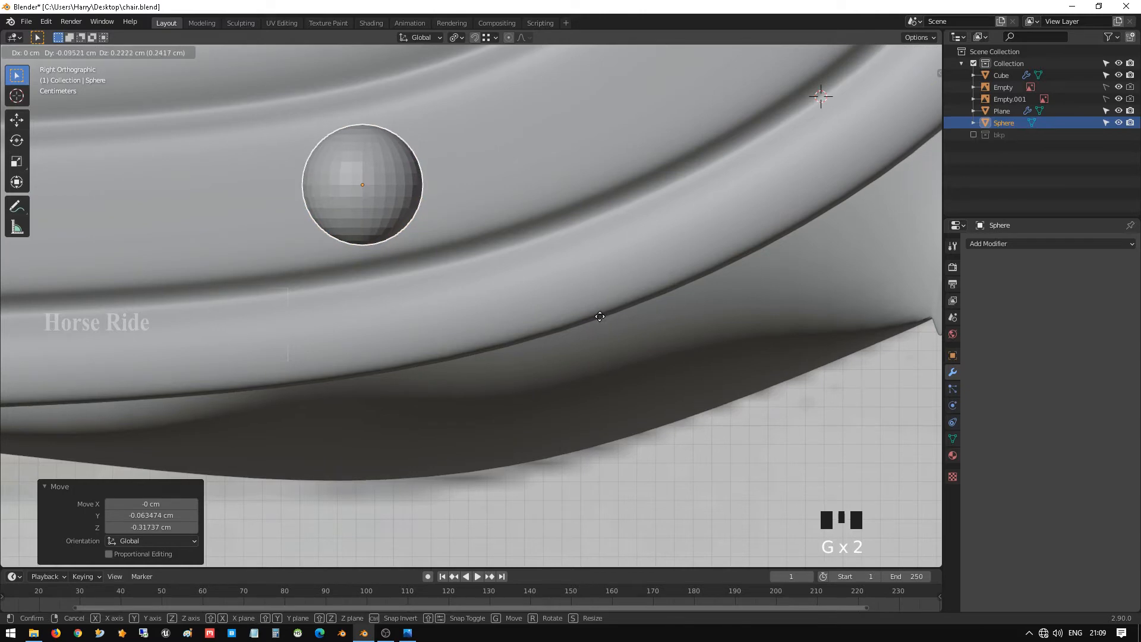
left_click(600, 318)
- Rotate the sphere 90° about the global Y axis so its pole faces outward from the bracket
scroll(600, 316, "down", 6)
scroll(600, 317, "up", 8)
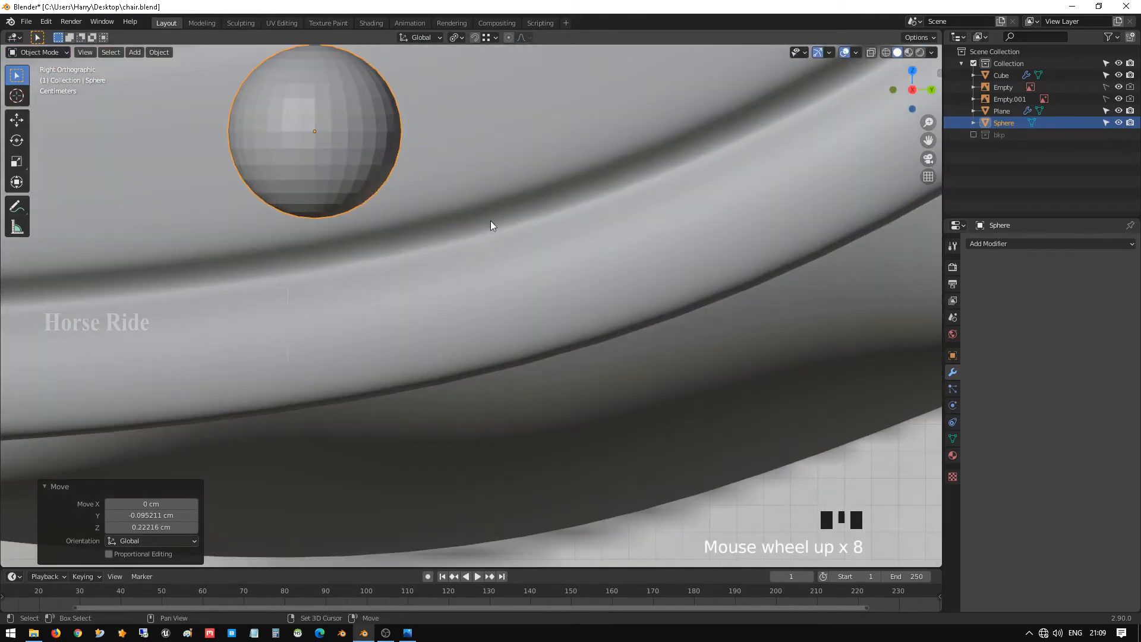
middle_click_drag(490, 220, 568, 355, "shift")
key("r")
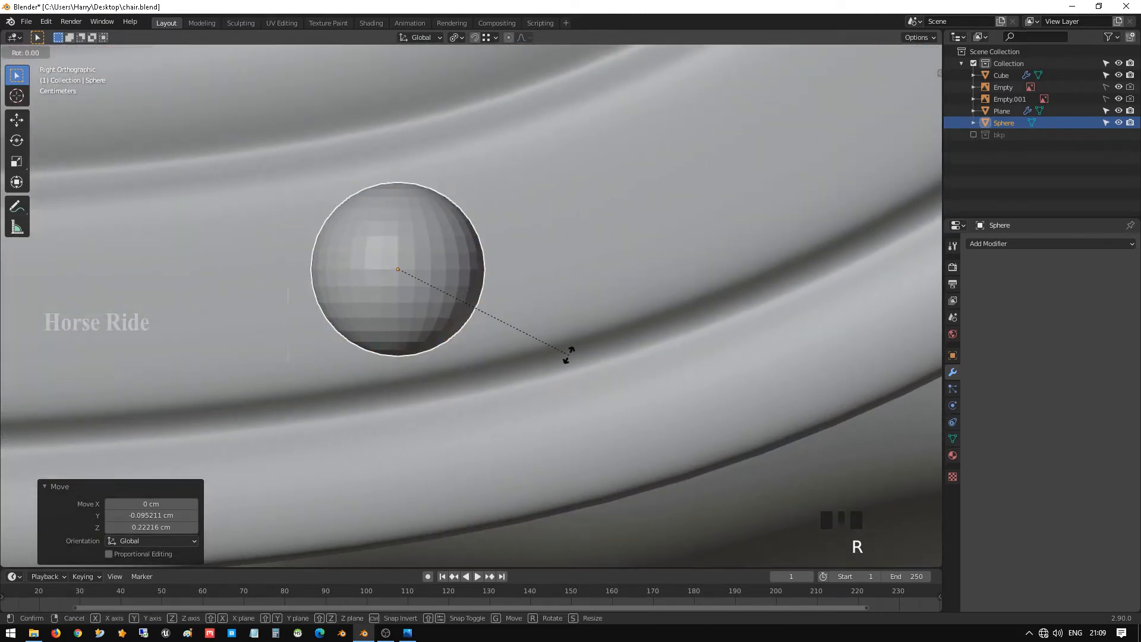
type("y90")
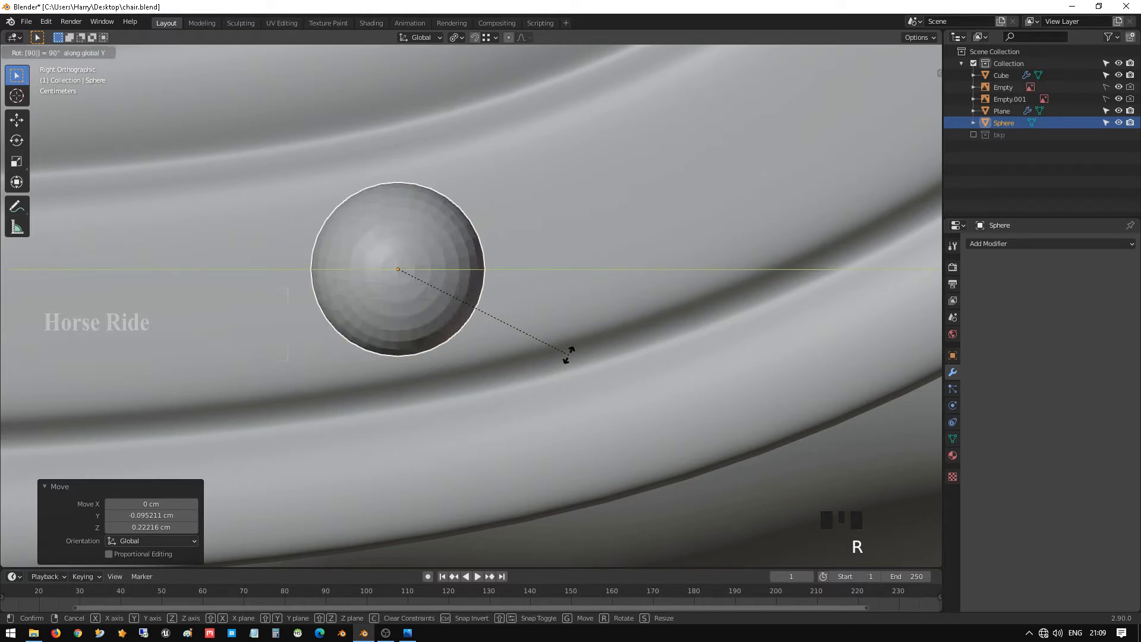
key("Return")
key("KP_3")
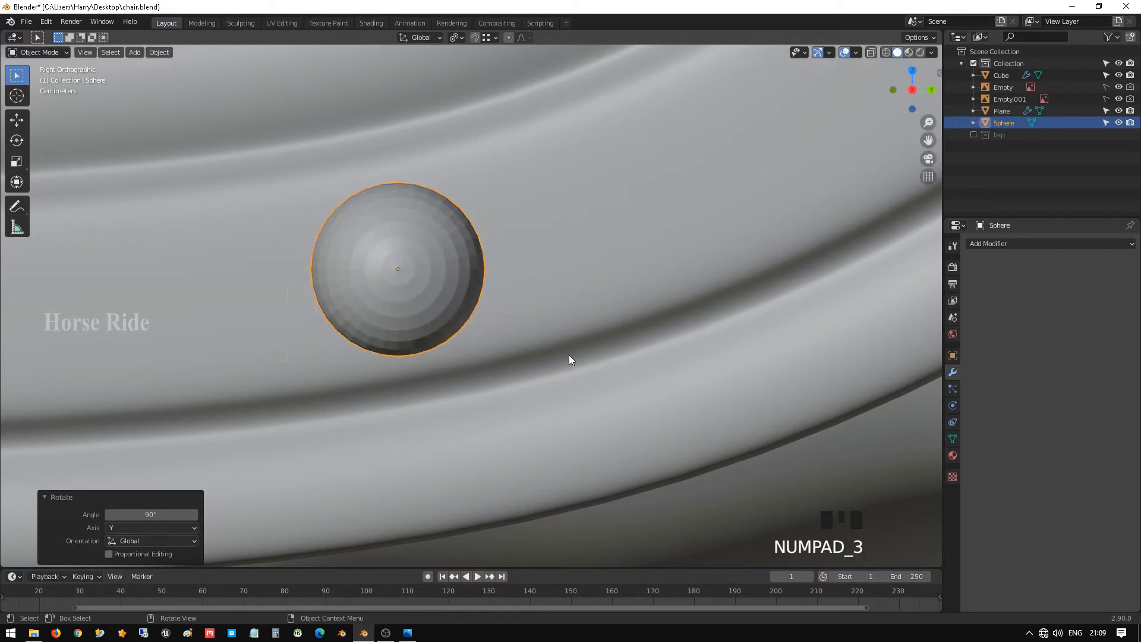
- Delete the vertices of the sphere's half facing the chair, leaving an outward-facing half-sphere
key("KP_1")
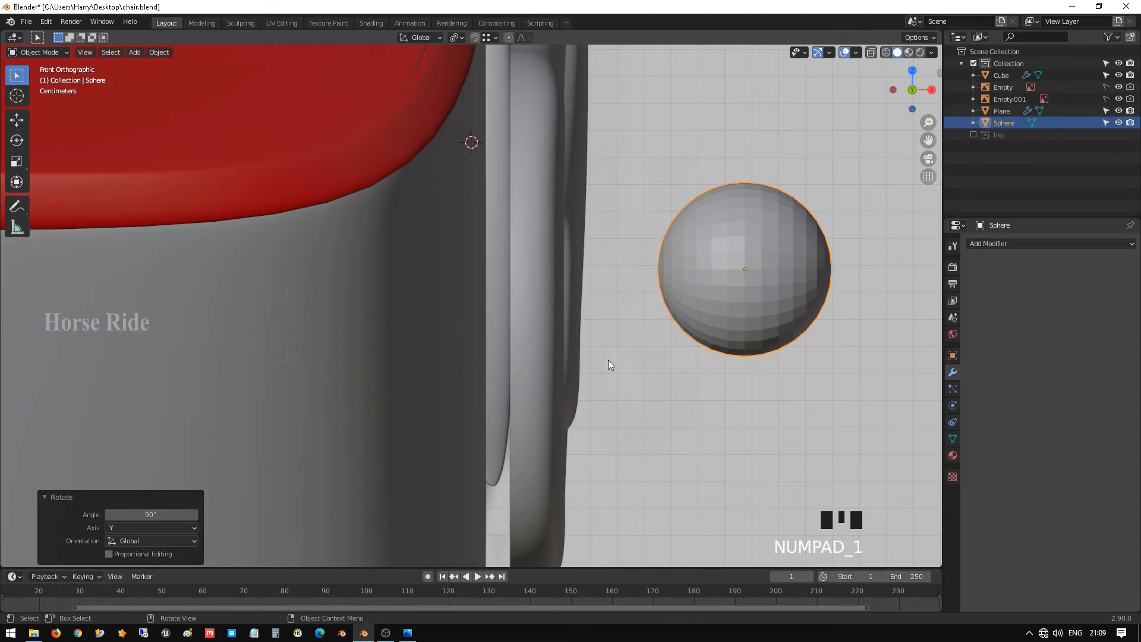
key("Tab")
key("shift+z")
left_click(686, 132)
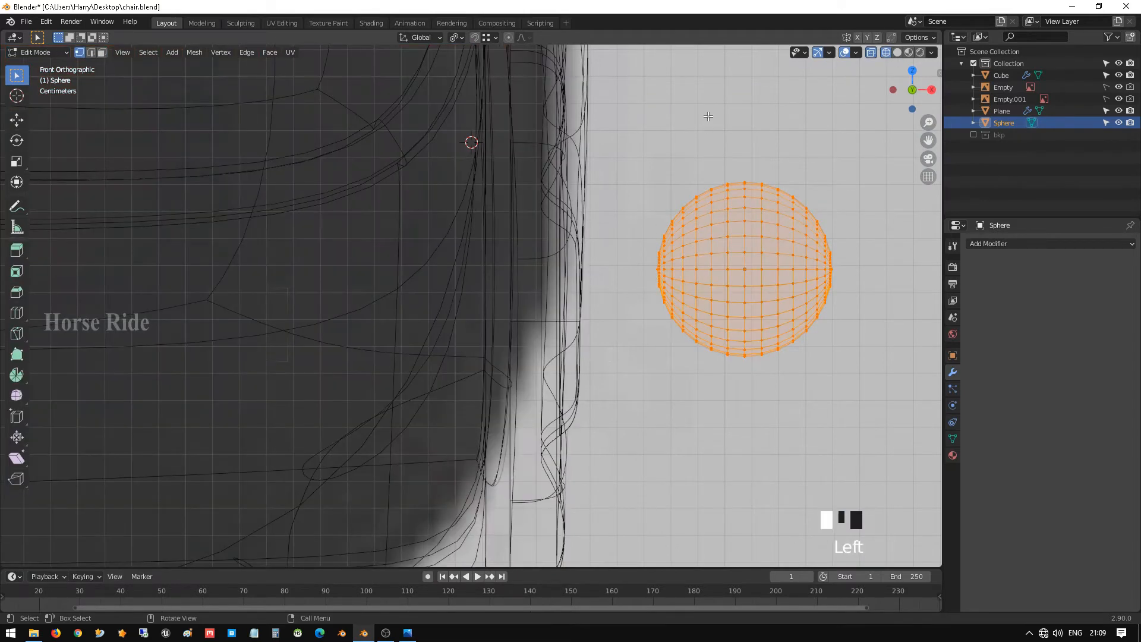
left_click_drag(645, 116, 740, 446)
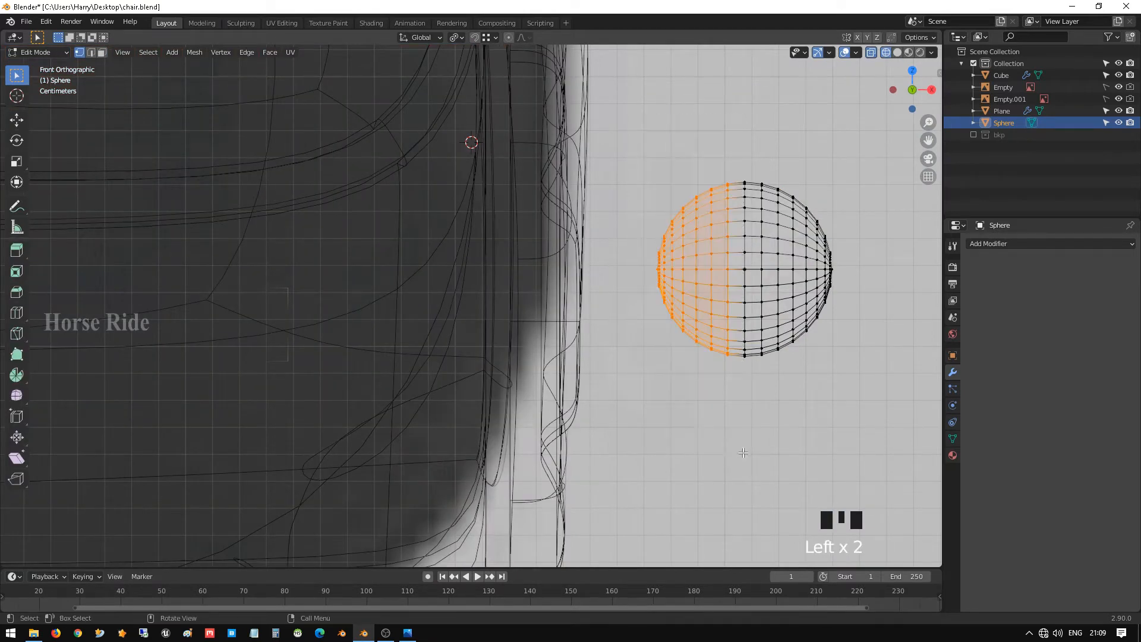
key("x")
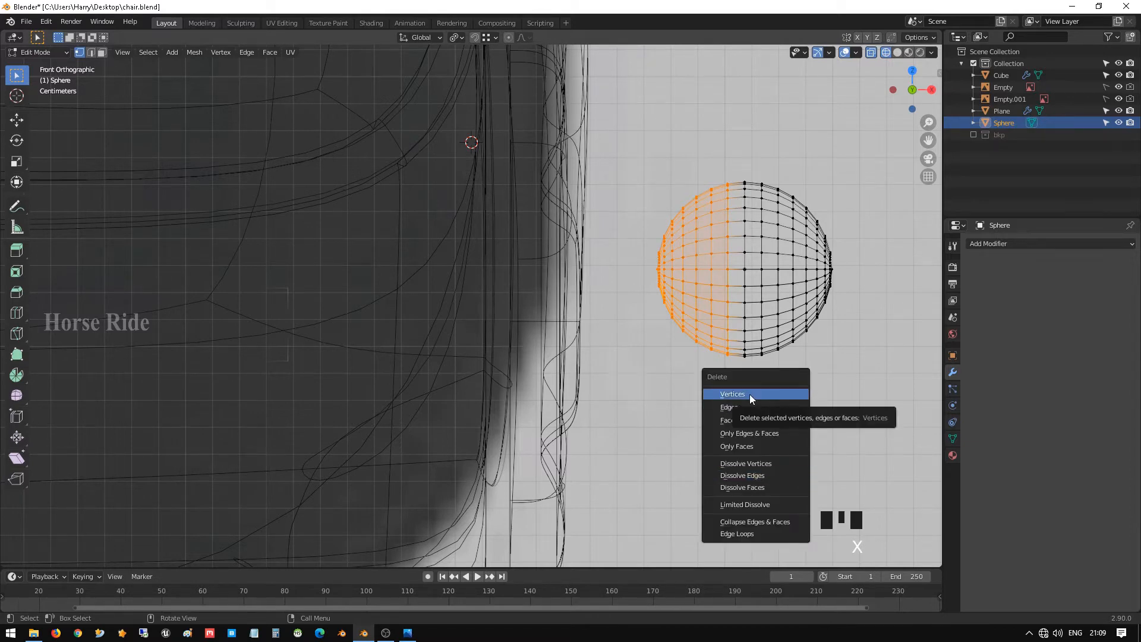
left_click(749, 394)
- Flatten the entire half-sphere mesh into a shallow cap by scaling it along X by 0.384 and again by 0.886
middle_click_drag(792, 281, 661, 335, "shift")
key("a")
key("s")
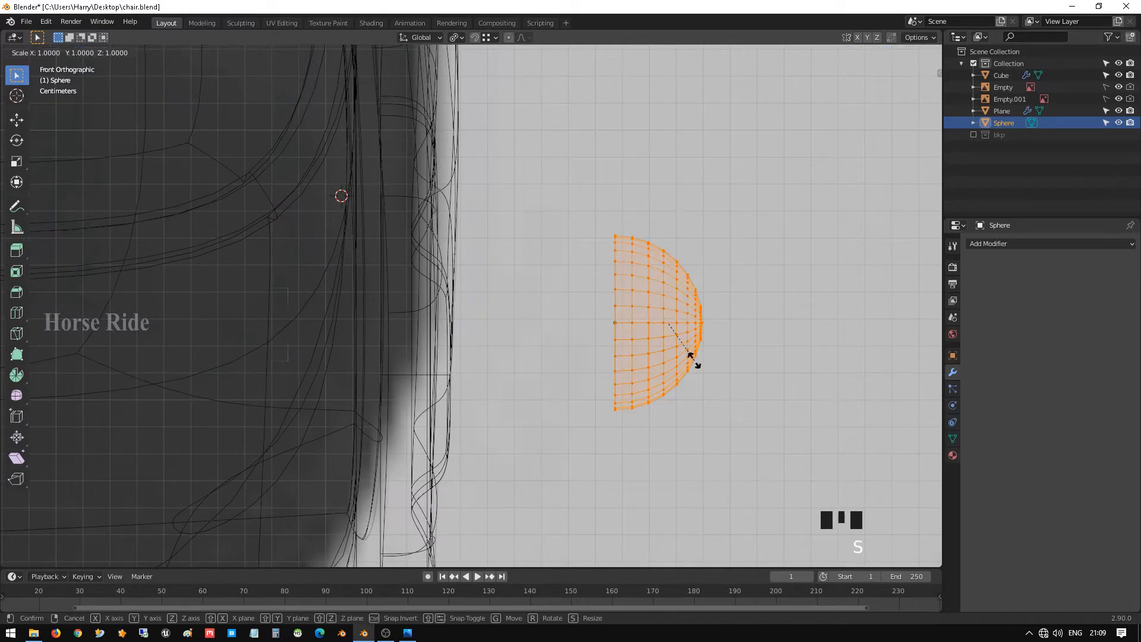
key("x")
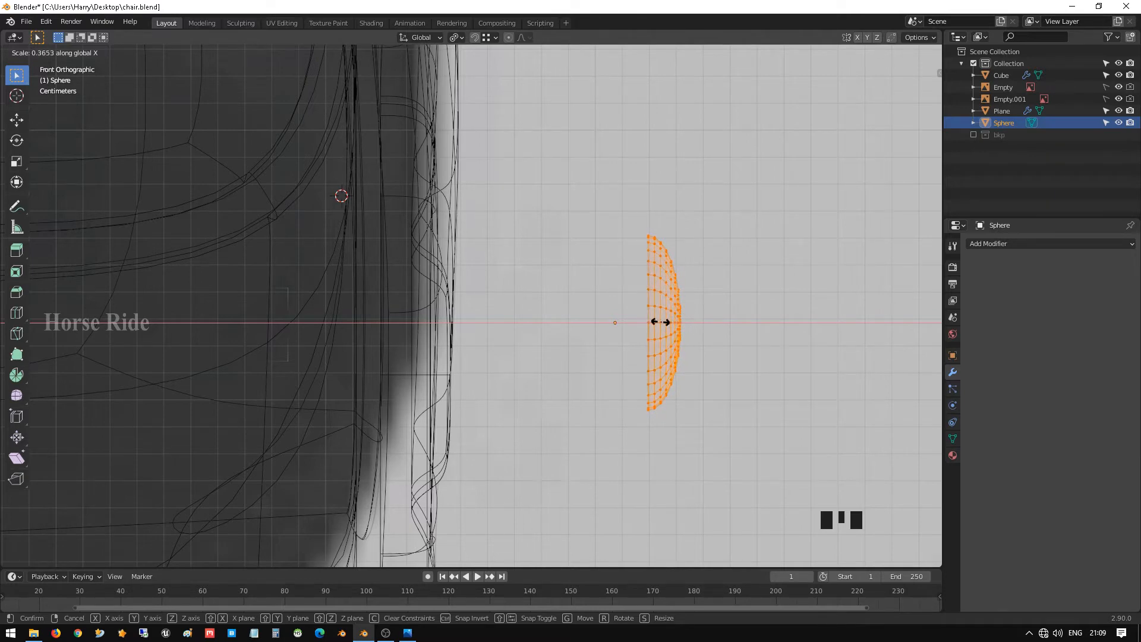
left_click(671, 324)
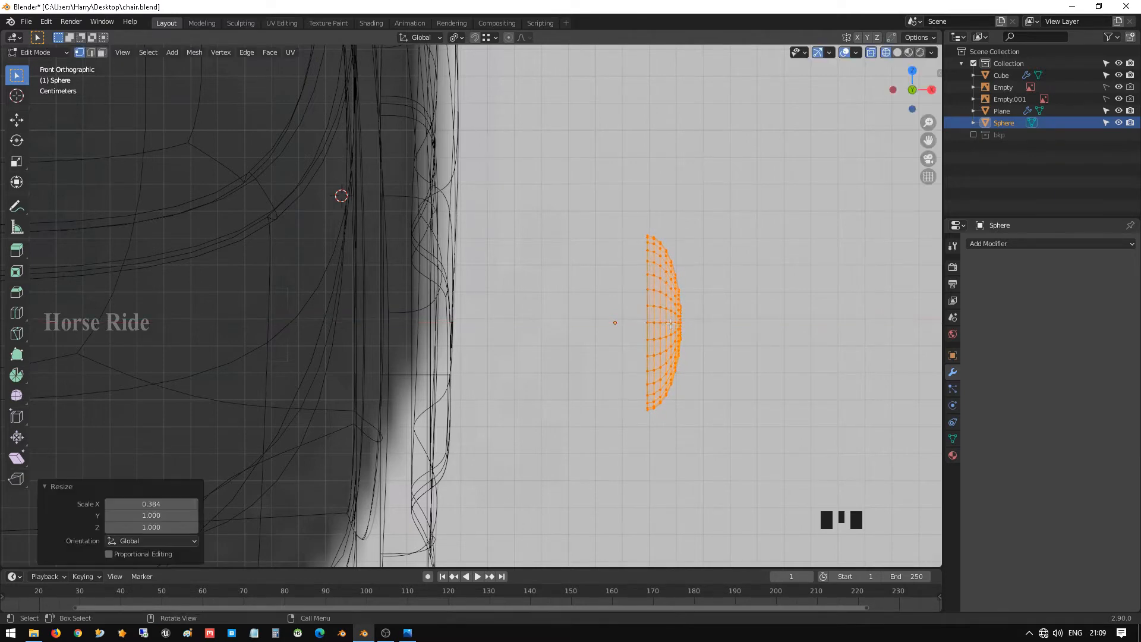
key("s")
right_click(791, 392)
key("s")
left_click(779, 380)
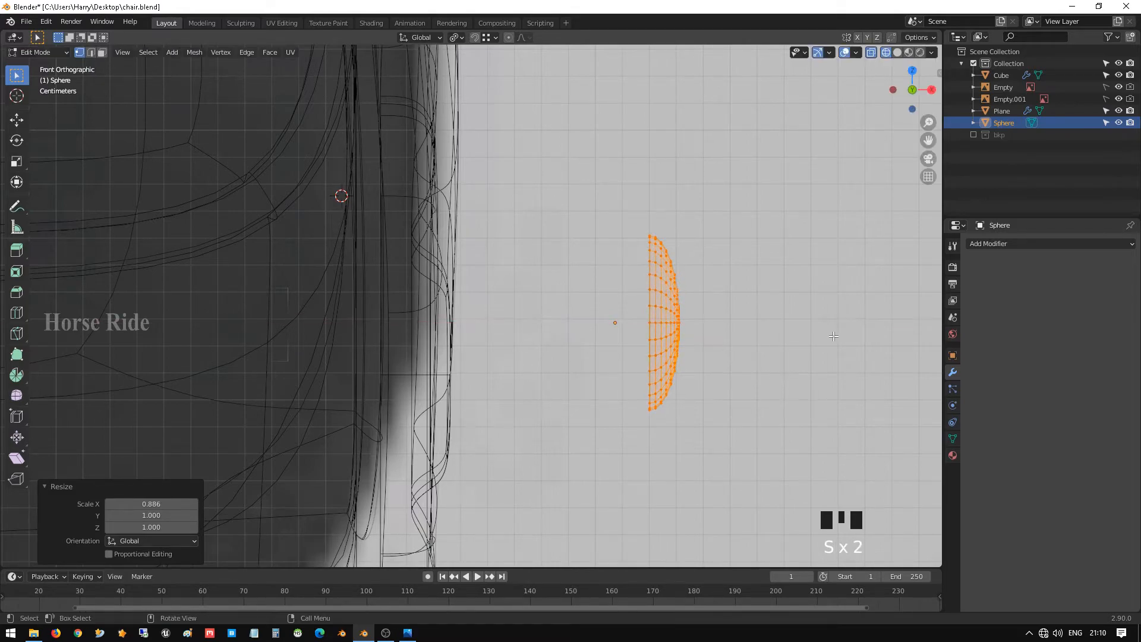
- Examine the flattened cap's shape and placement relative to the bracket from the side and at an angle
middle_click_drag(834, 337, 614, 361)
key("KP_1")
scroll(679, 342, "down", 4)
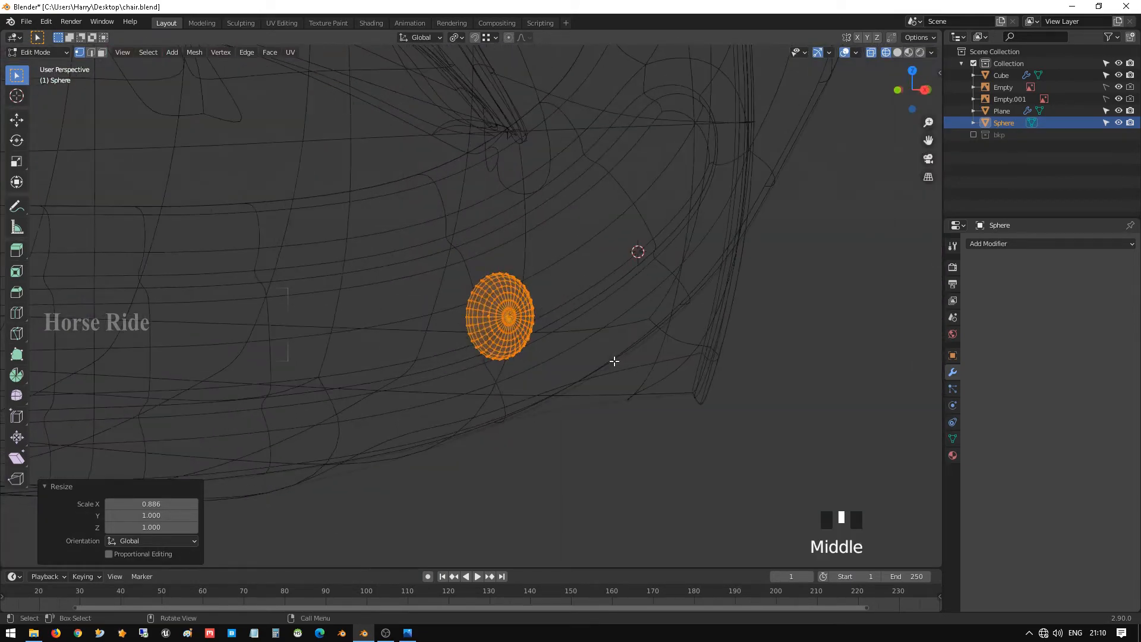
key("KP_3")
key("shift+z")
scroll(578, 339, "down", 5)
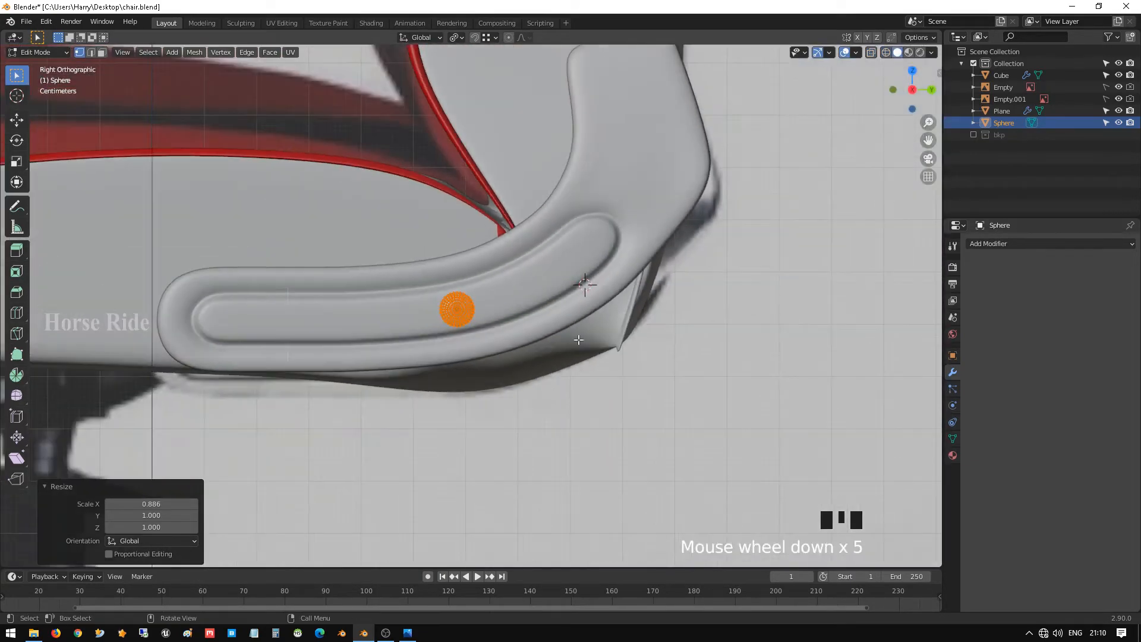
scroll(517, 311, "up", 4)
middle_click_drag(517, 311, 640, 329)
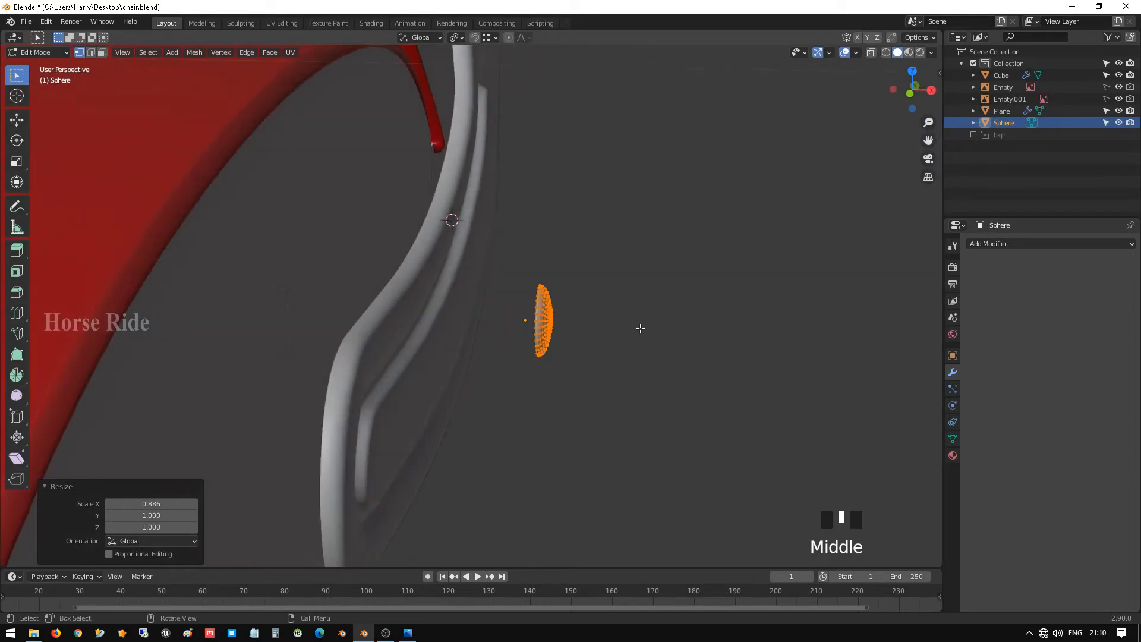
- Leave mesh editing, shade the cap smooth and enable Auto Smooth for its normals at 30°
key("Tab")
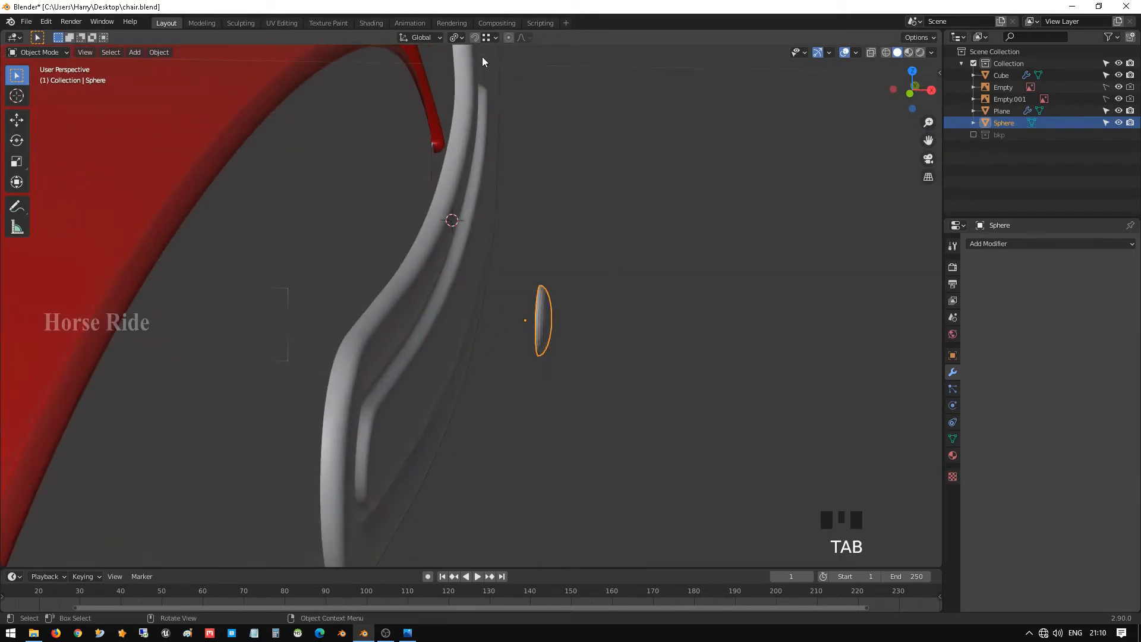
right_click(546, 330)
left_click(952, 438)
left_click(1033, 465)
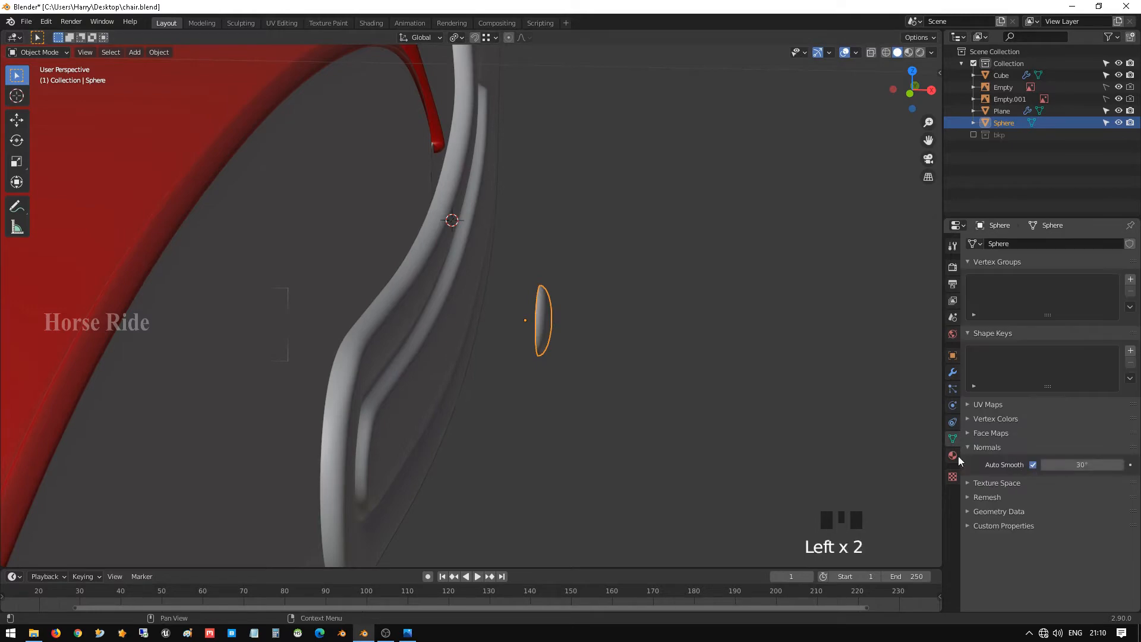
- Assign the existing BlackPlastic material to the cap and set the material's base color to black
scroll(654, 295, "up", 3)
middle_click_drag(654, 294, 600, 292)
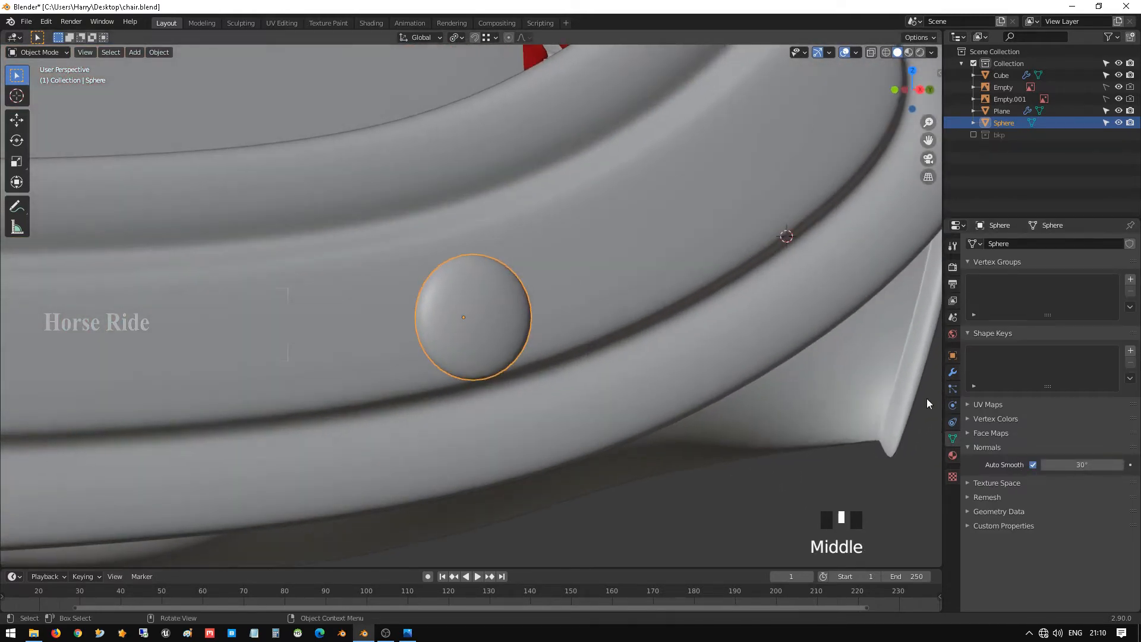
left_click(952, 455)
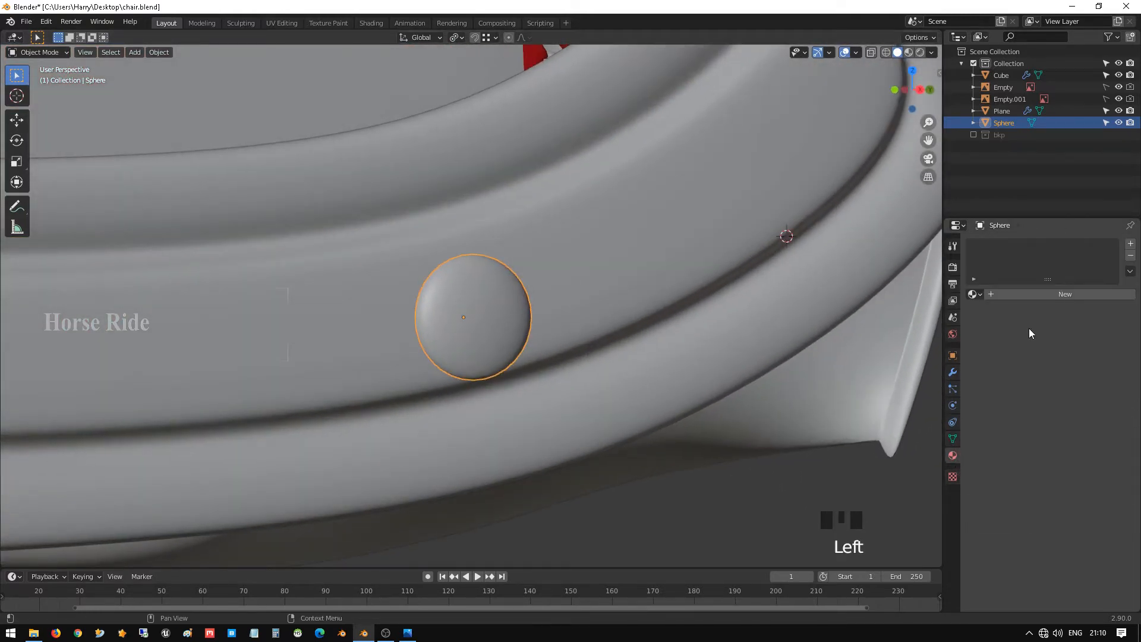
left_click(975, 294)
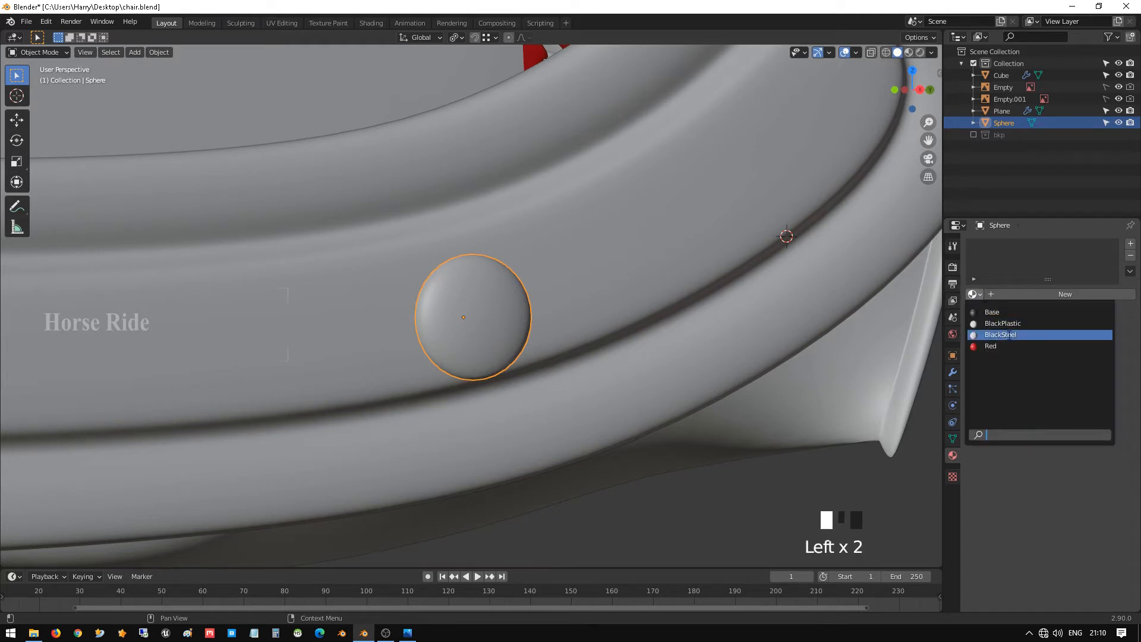
left_click(1037, 321)
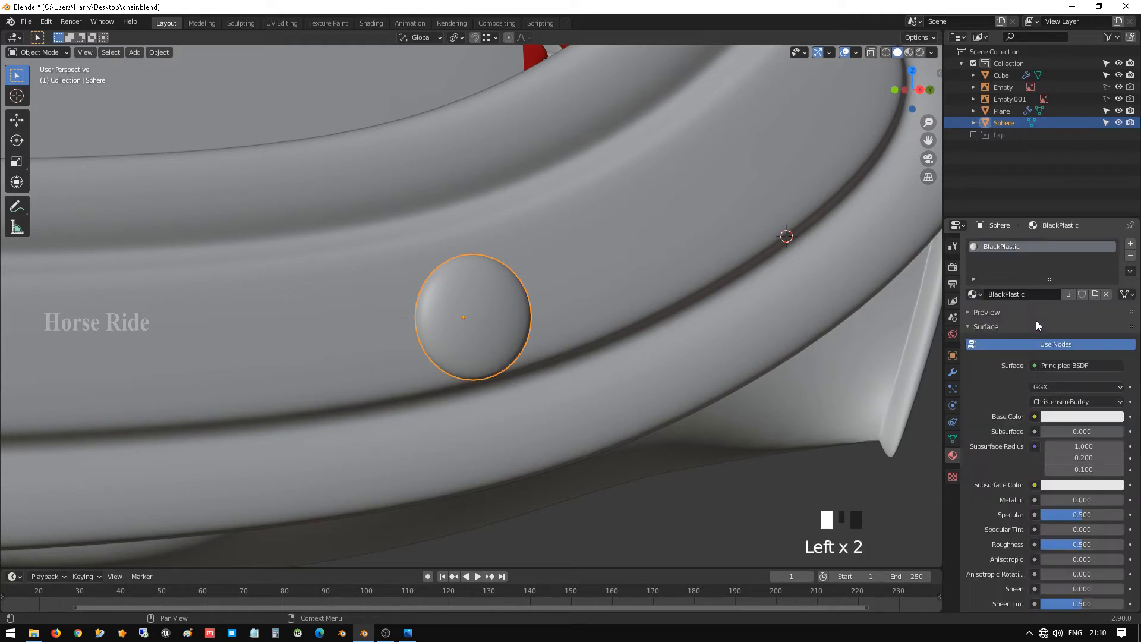
left_click(1064, 415)
left_click_drag(1110, 315, 1113, 335)
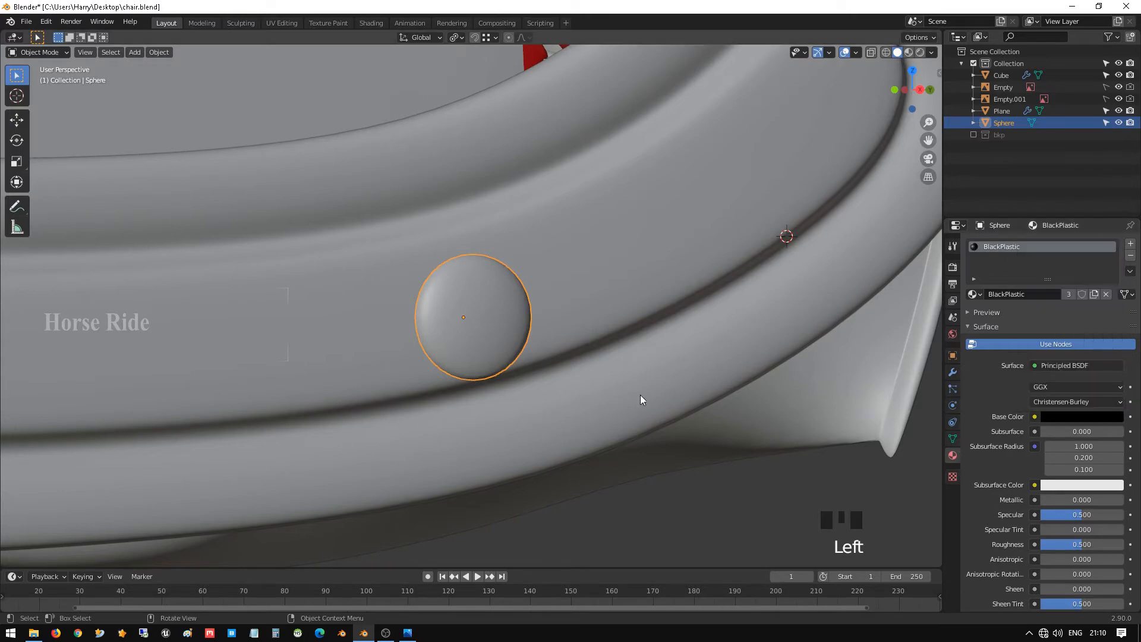
middle_click_drag(640, 395, 729, 397)
scroll(729, 397, "down", 1)
scroll(729, 397, "down", 2)
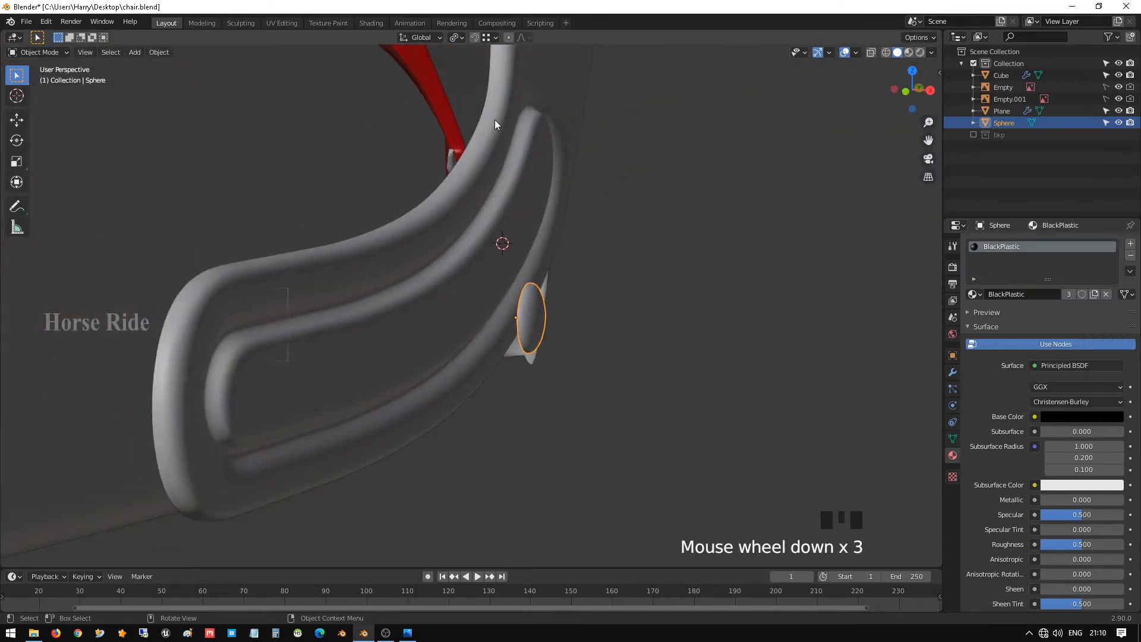
- Set the screw cap's origin to its center of mass (surface)
left_click(150, 55)
mouse_move(180, 79)
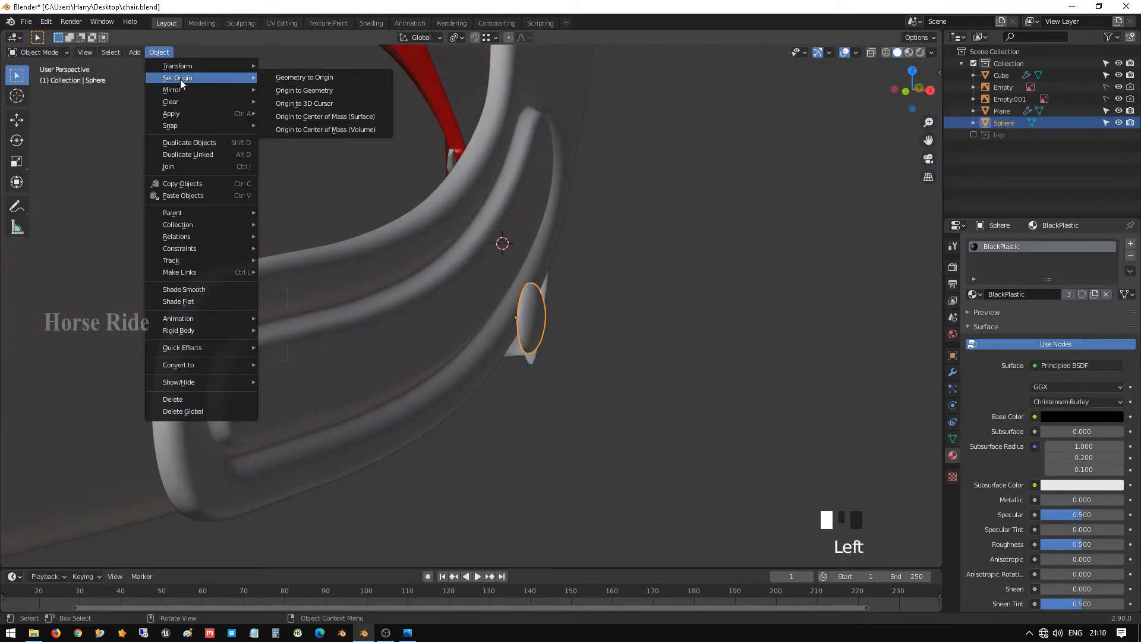
left_click(339, 117)
- Move the cap about -7.66 cm along X in the front view so it sits against the side bracket
scroll(577, 327, "down", 2)
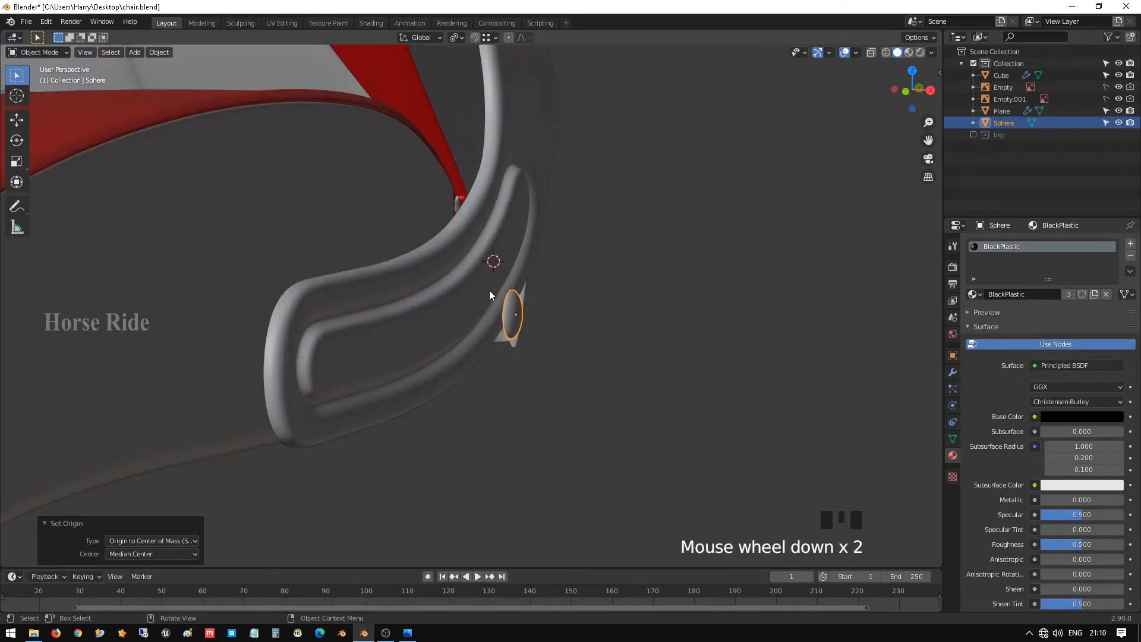
middle_click_drag(490, 290, 517, 290)
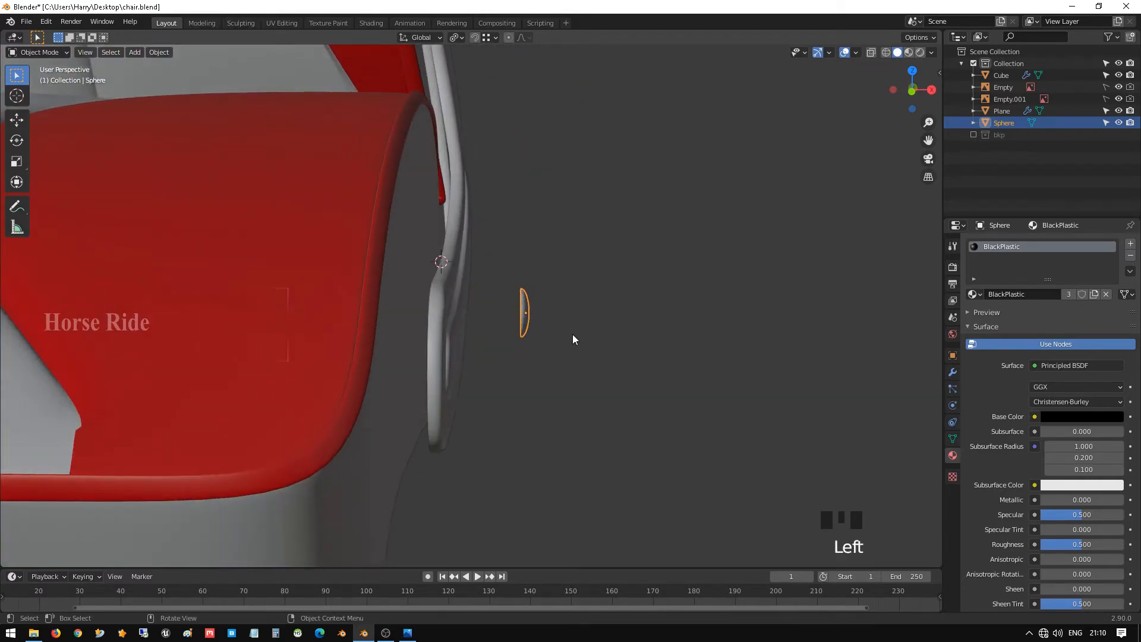
key("KP_3")
key("KP_1")
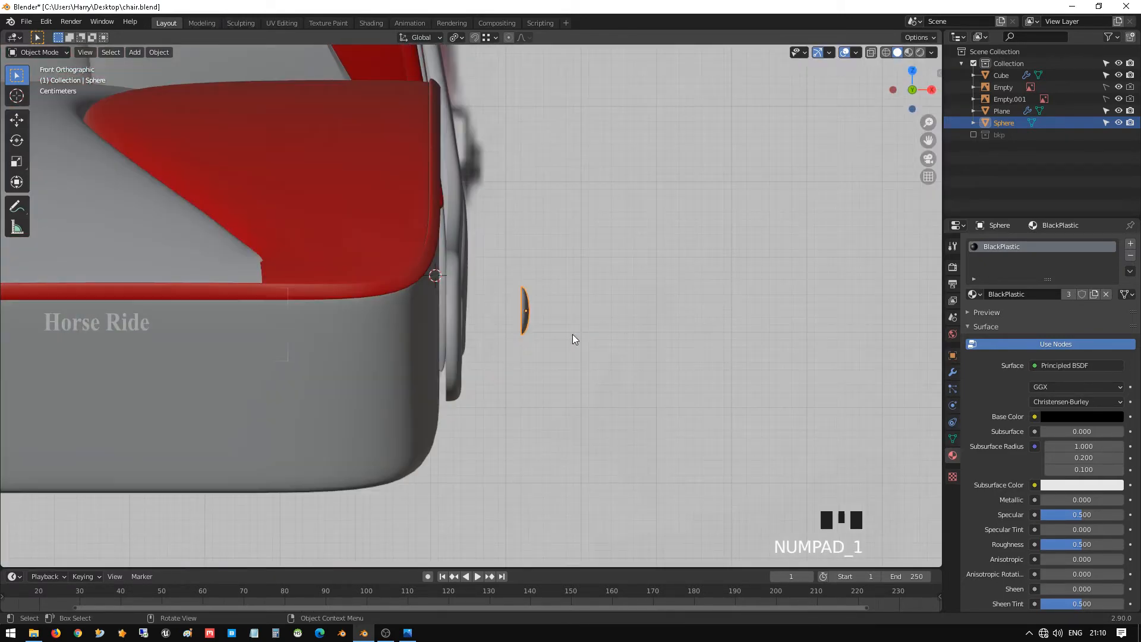
key("g")
key("x")
left_click(515, 323)
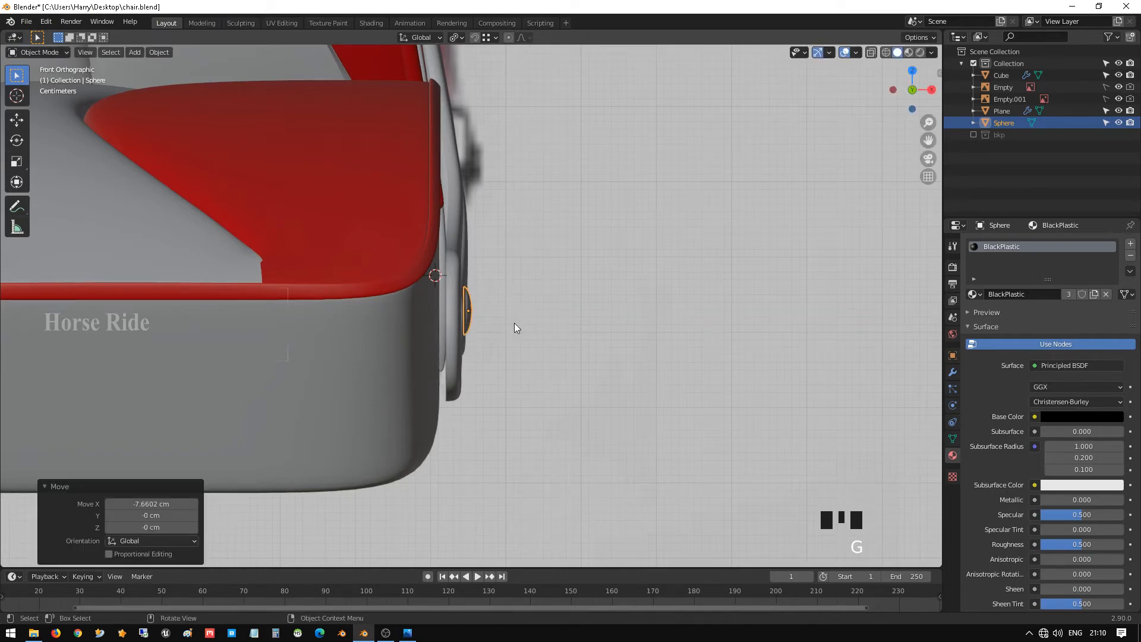
- Shift the cap outward about 0.22 cm along X so it protrudes from the bracket's groove
scroll(512, 318, "up", 5)
key("KP_Decimal")
middle_click_drag(506, 318, 701, 315)
key("g")
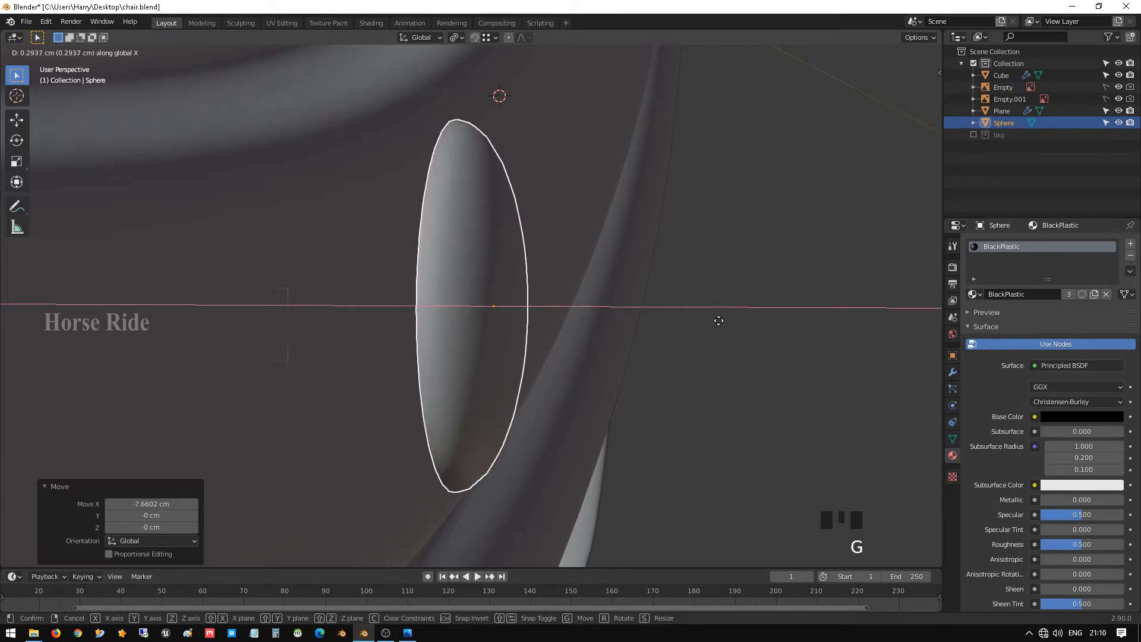
left_click(714, 320)
scroll(713, 321, "down", 2)
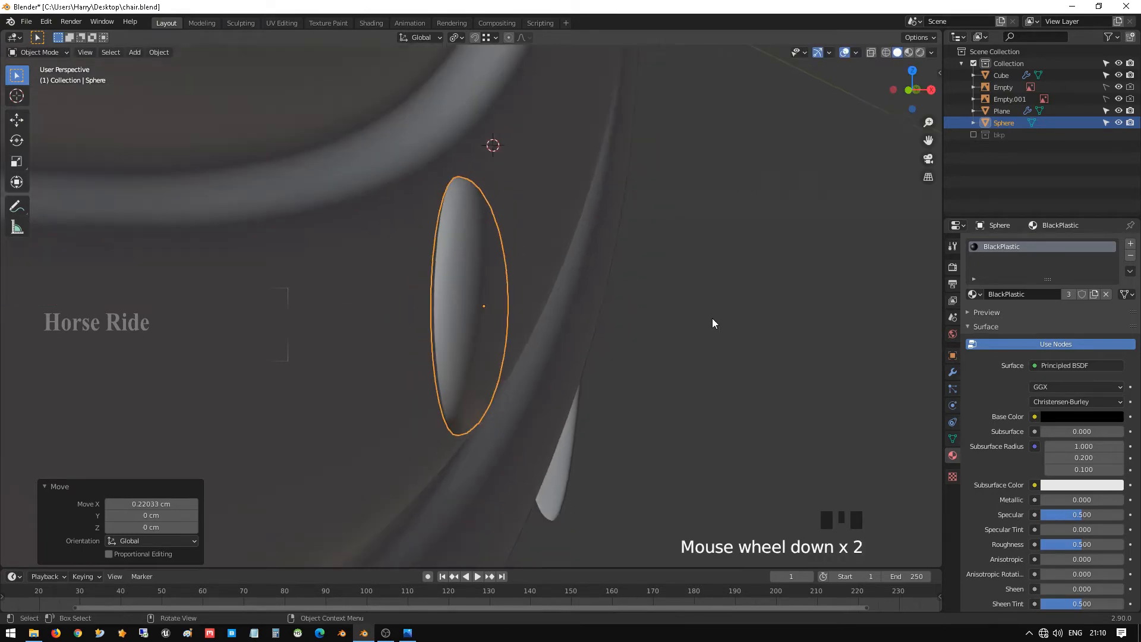
- Compare the cap's position with the reference image in right-side wireframe view and save the file
middle_click_drag(712, 318, 588, 356)
scroll(710, 302, "down", 10)
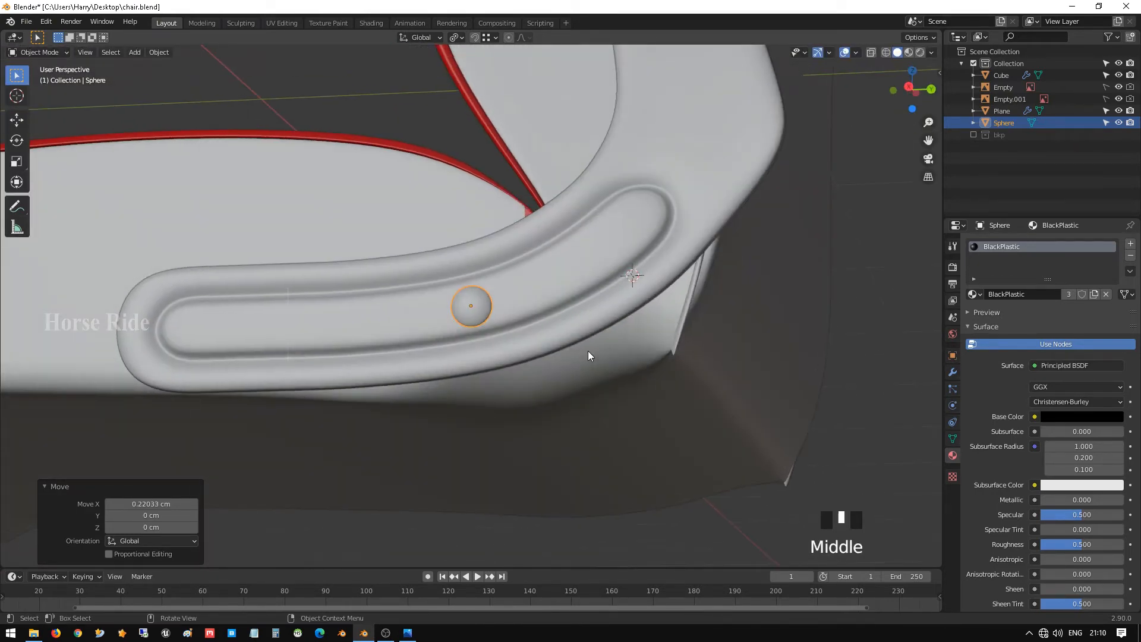
key("KP_1")
key("KP_3")
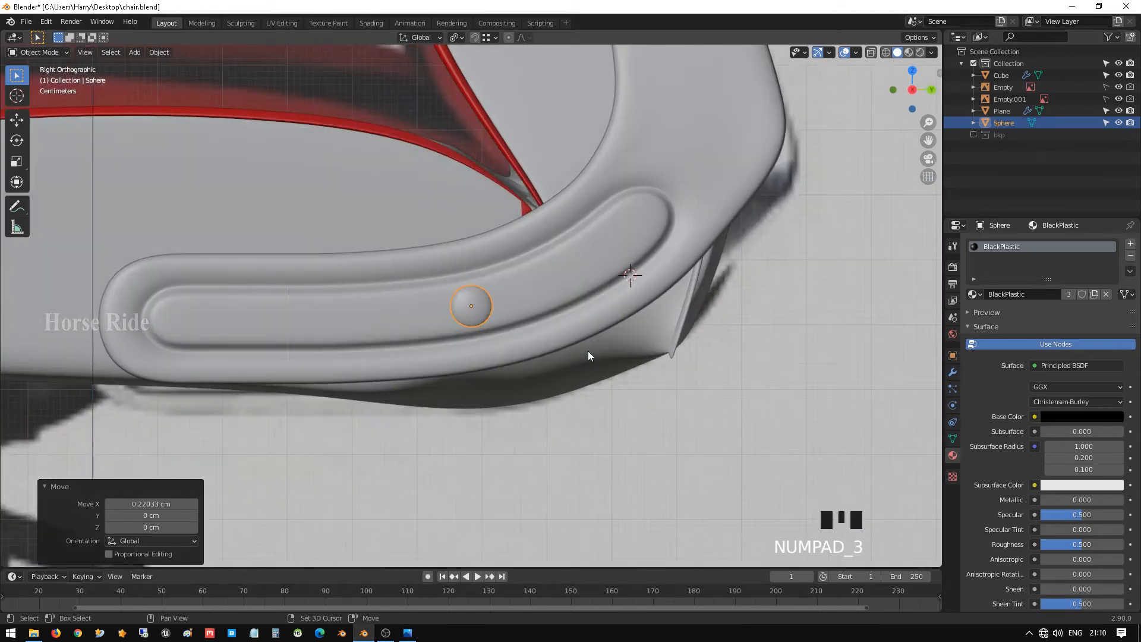
key("shift+z")
scroll(587, 350, "down", 5)
scroll(587, 349, "up", 1)
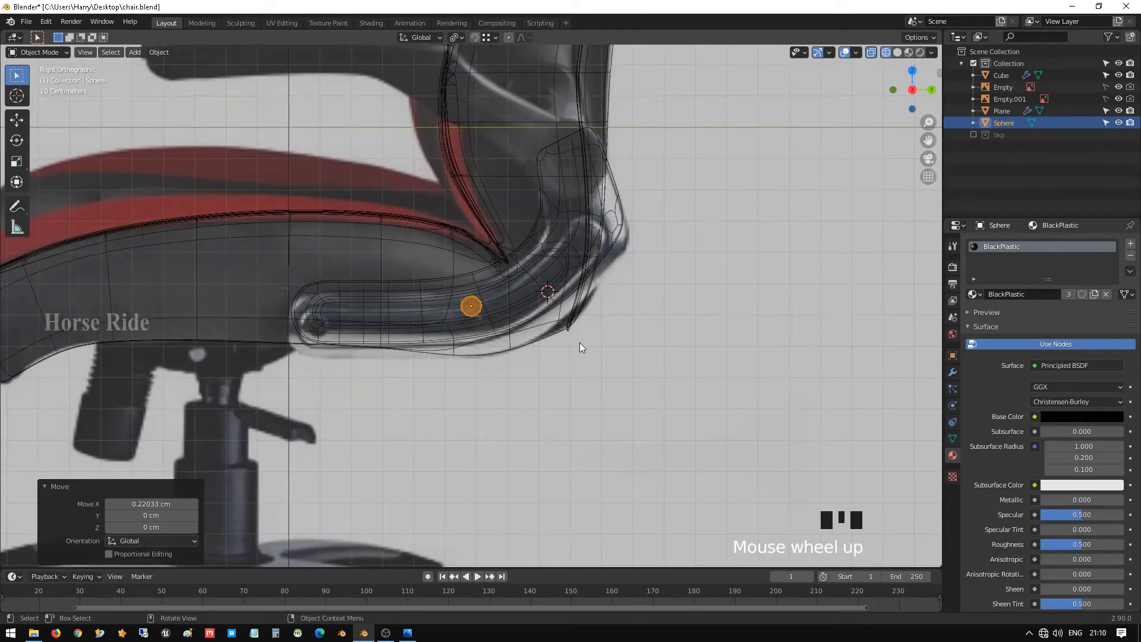
scroll(594, 349, "up", 1)
key("ctrl+s")
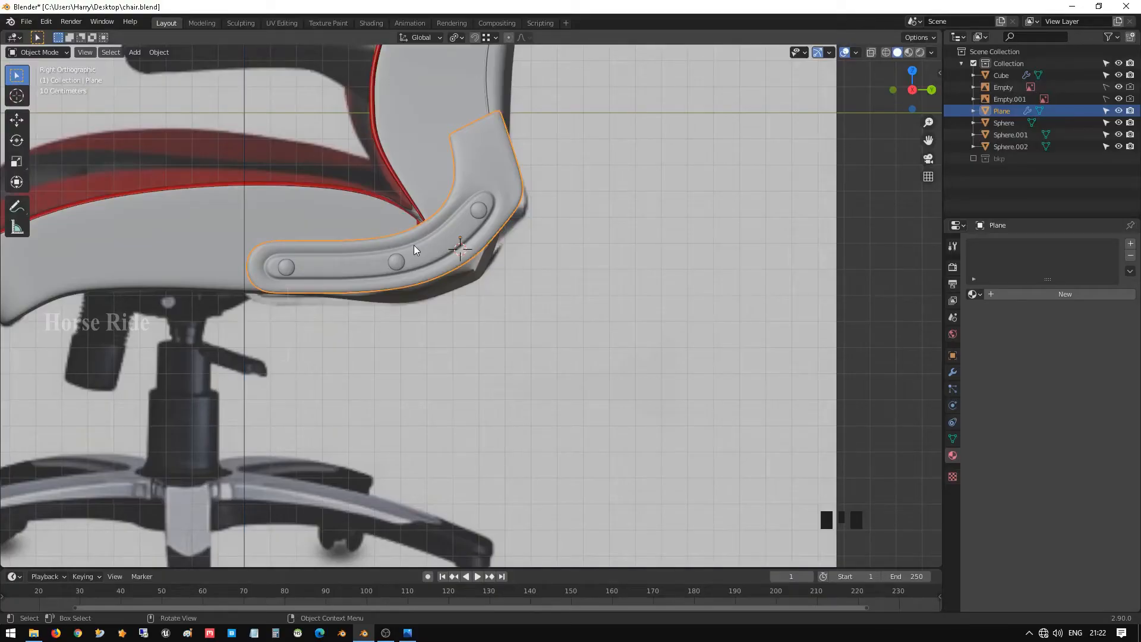
- Examine the placement of the front, middle and rear screw caps along the bracket in the right view
middle_click_drag(411, 248, 491, 237, "shift")
left_click(490, 238)
left_click(380, 245)
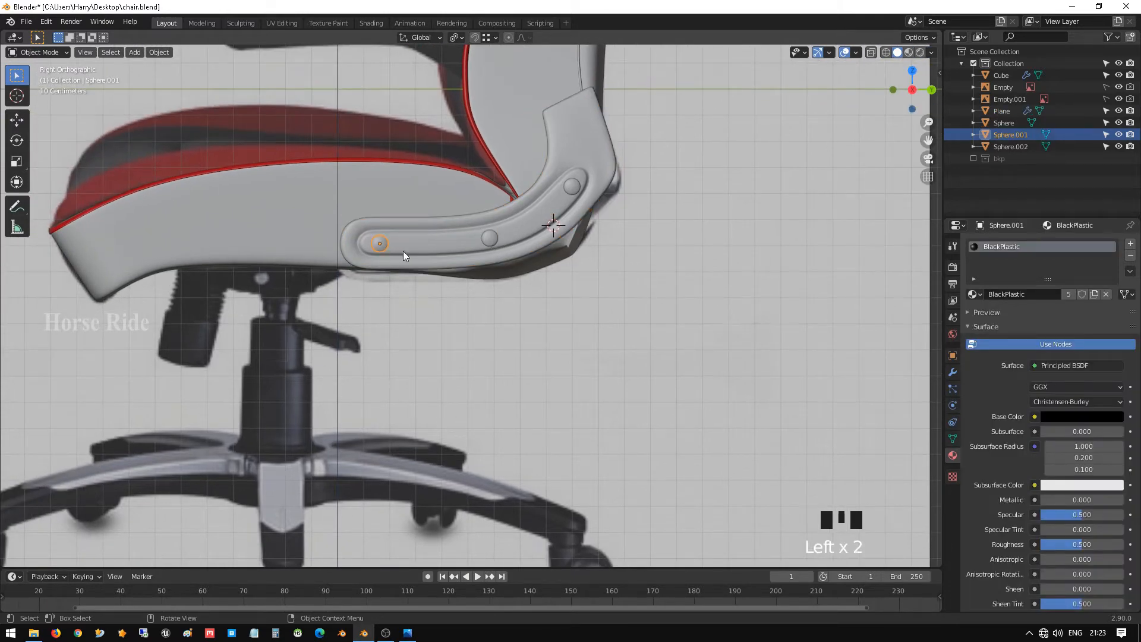
middle_click_drag(403, 250, 443, 248, "shift")
scroll(435, 275, "up", 1)
scroll(435, 271, "up", 2)
left_click(452, 251)
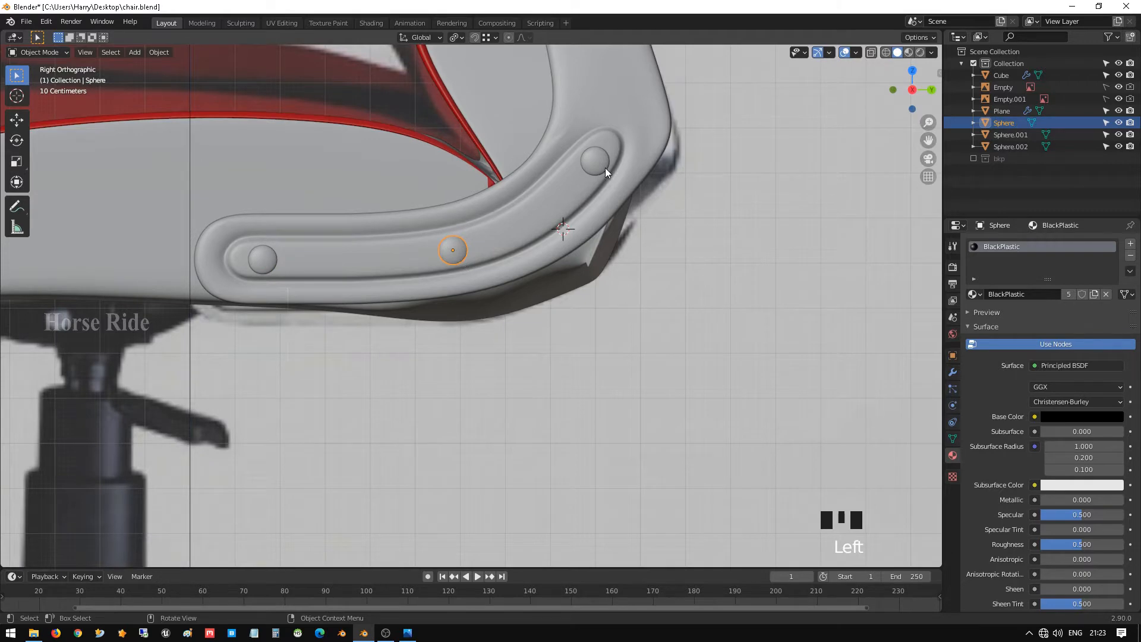
middle_click_drag(605, 168, 604, 251, "shift")
- Create a new material named Sliver on the side bracket
left_click(612, 241)
scroll(612, 241, "down", 2)
left_click(1028, 293)
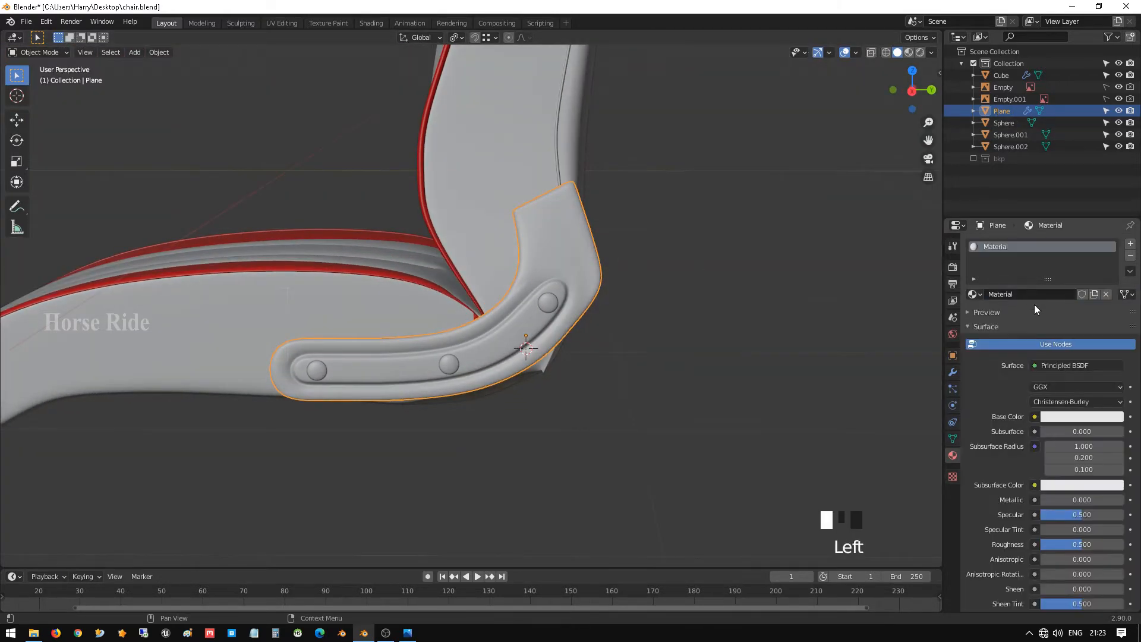
double_click(1035, 293)
type("Sl")
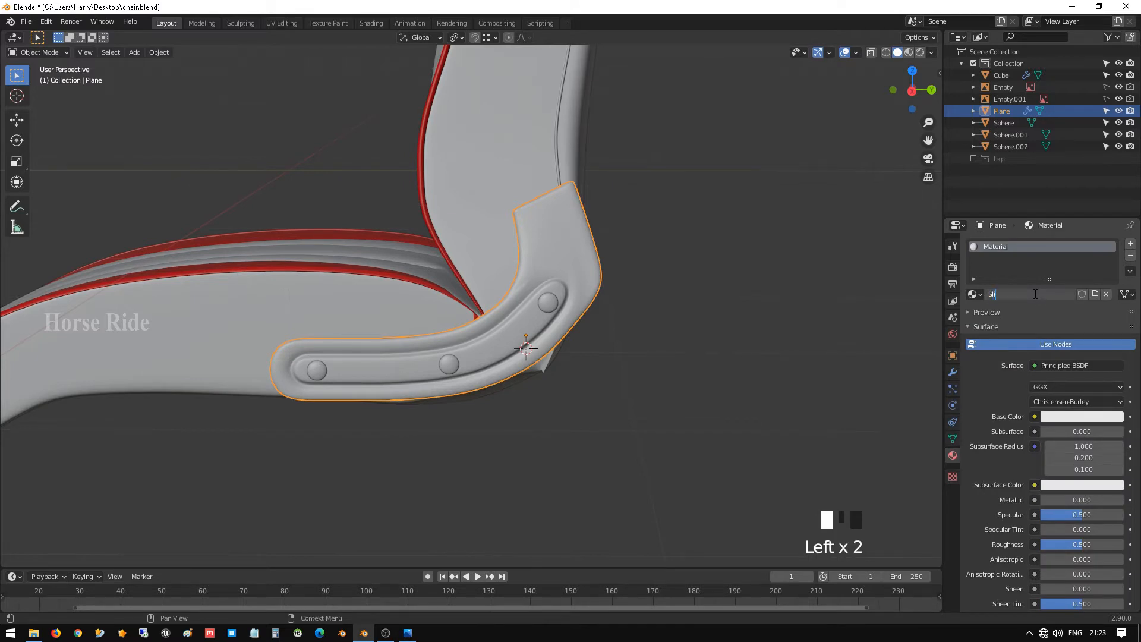
type("iver")
key("Return")
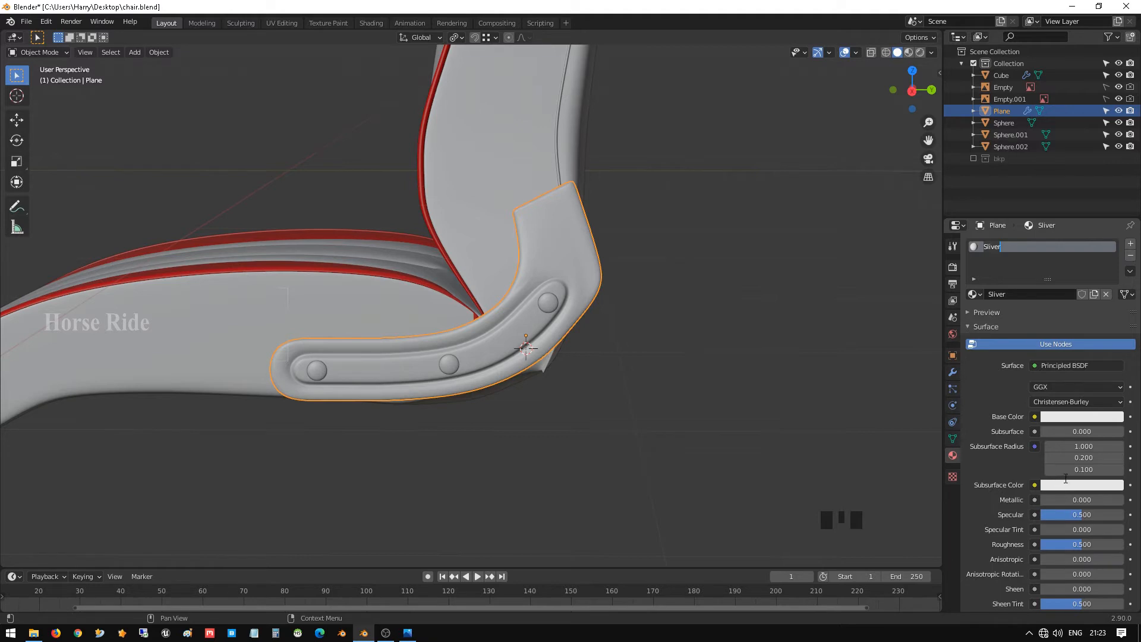
- Set the Sliver material's Metallic to 0.482 and Roughness to 0.096
left_click(1040, 501)
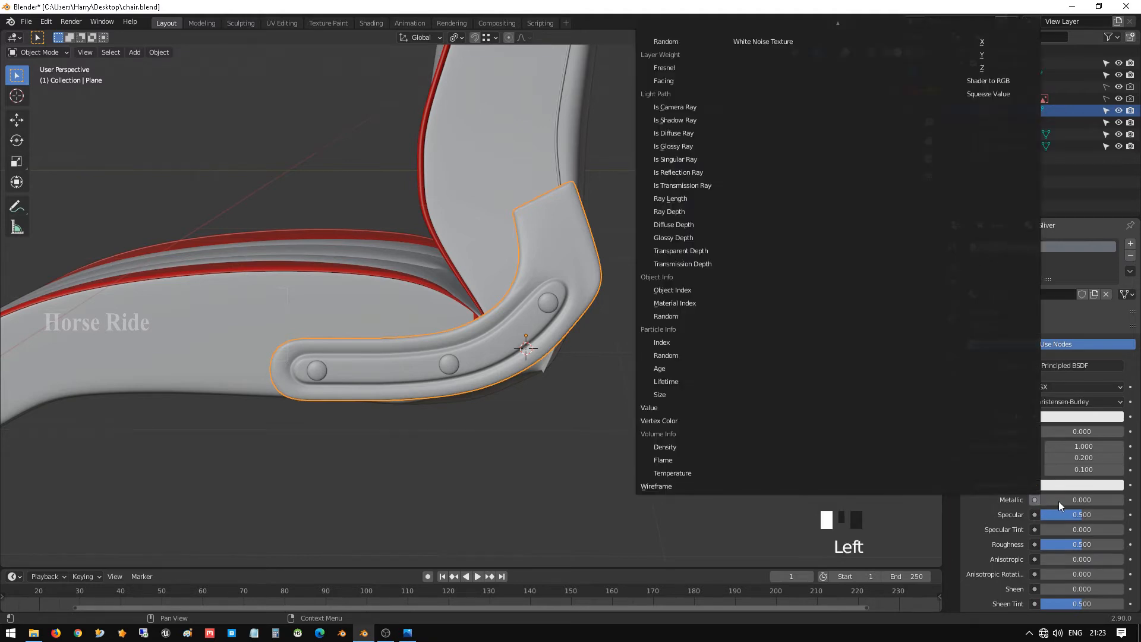
left_click(1057, 501)
left_click_drag(1053, 501, 1080, 501)
scroll(1013, 512, "down", 5)
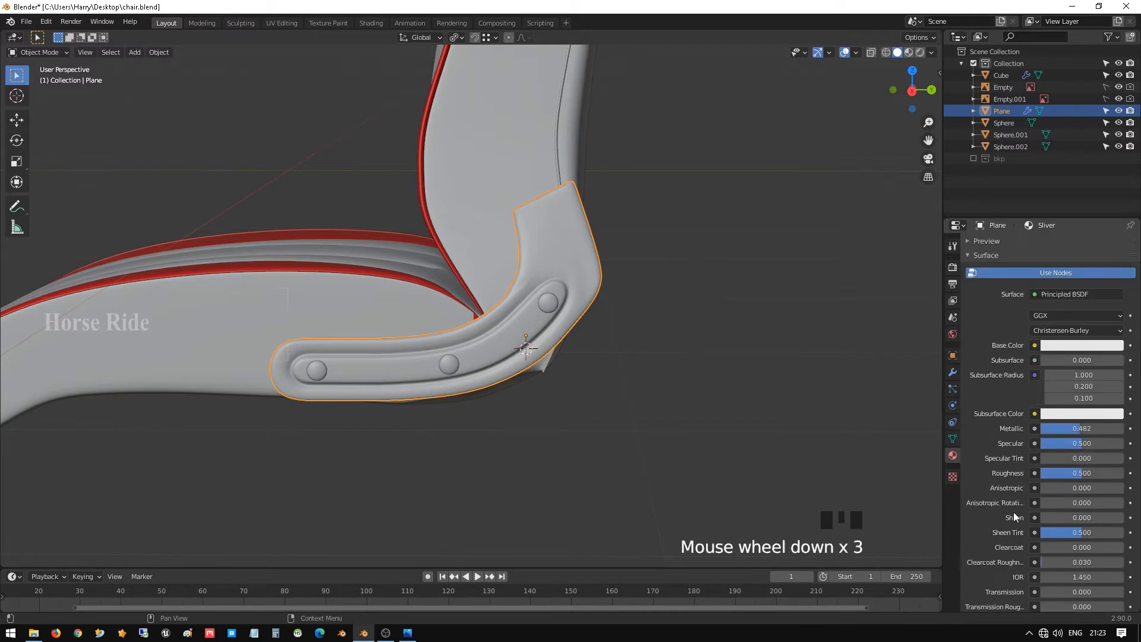
left_click_drag(1105, 425, 1071, 426)
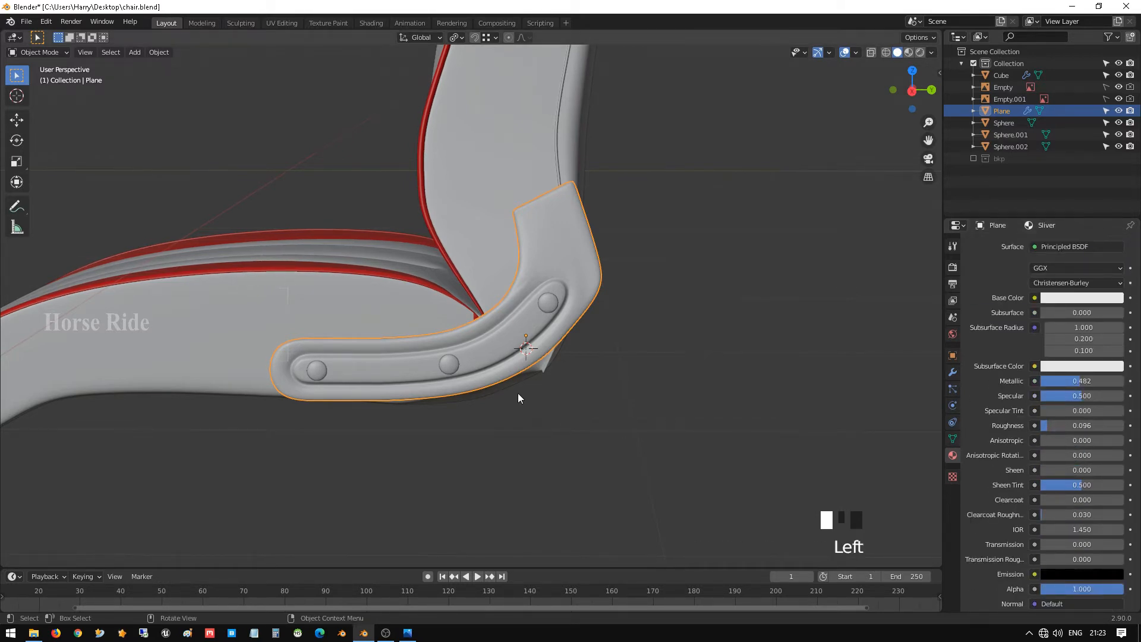
- Using material preview shading, darken the bracket material's base color to light grey and raise its Metallic to 1.000
key("z")
middle_click_drag(568, 500, 587, 333)
scroll(569, 337, "up", 2)
scroll(565, 345, "up", 2)
left_click(1088, 297)
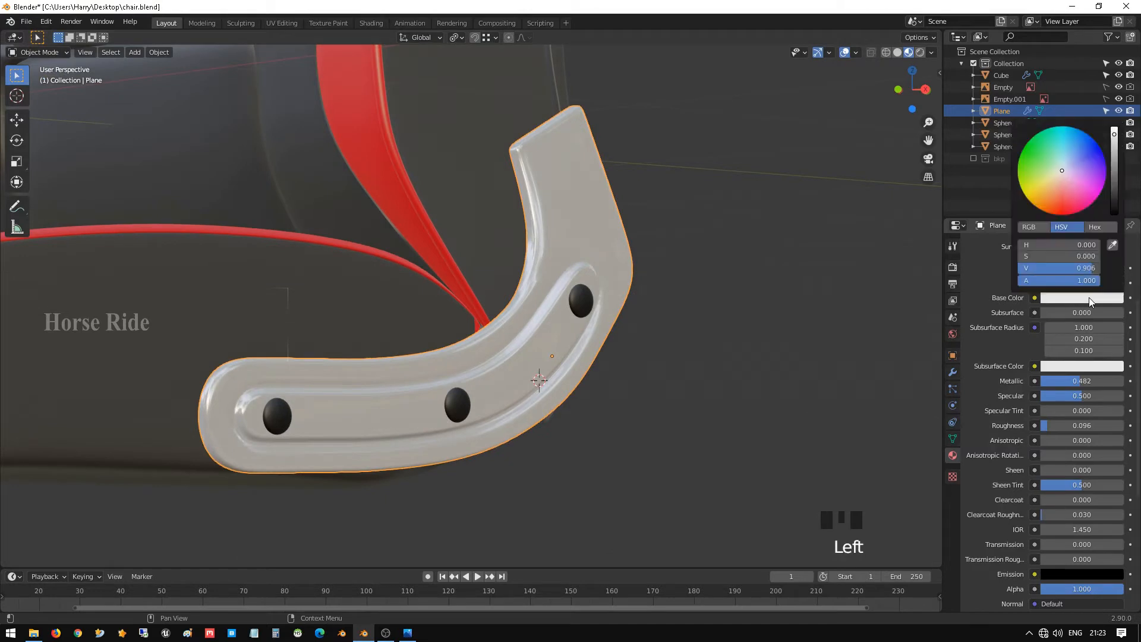
left_click_drag(1115, 174, 1114, 156)
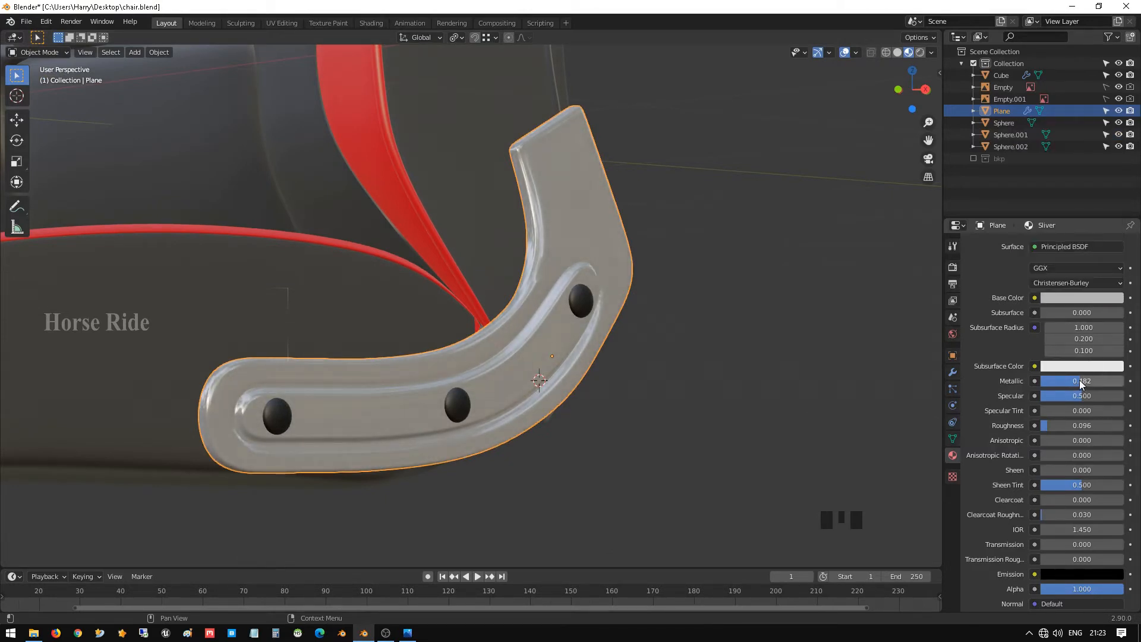
left_click_drag(1062, 383, 1117, 383)
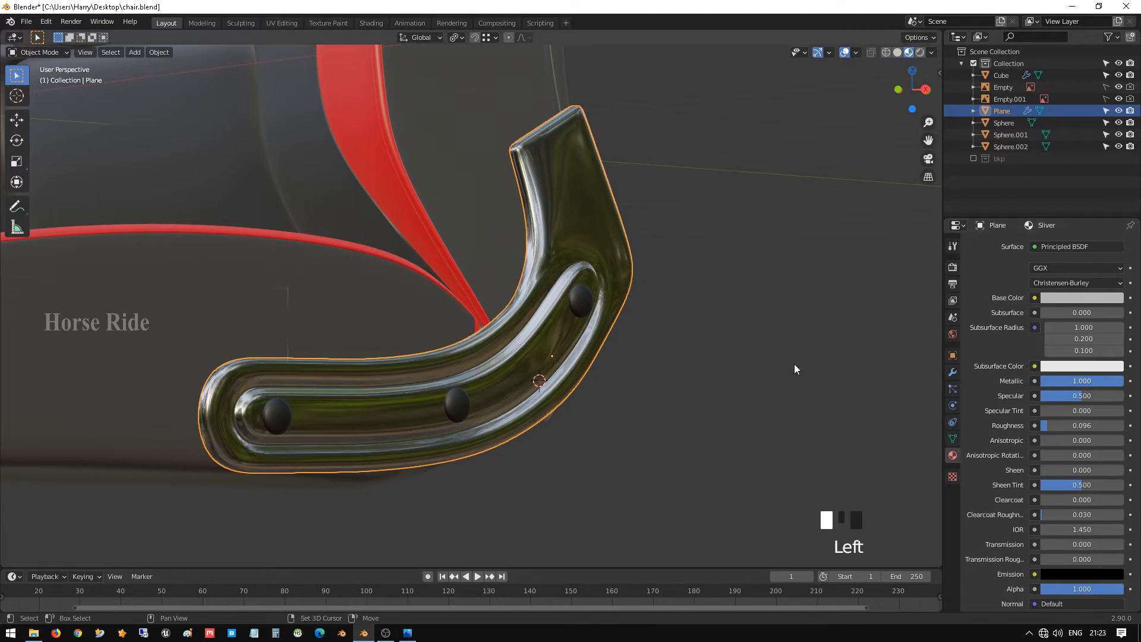
- Examine the metallic bracket and the whole chair from several angles, in material preview and wireframe shading
middle_click_drag(794, 364, 558, 326, "shift")
scroll(588, 374, "down", 2)
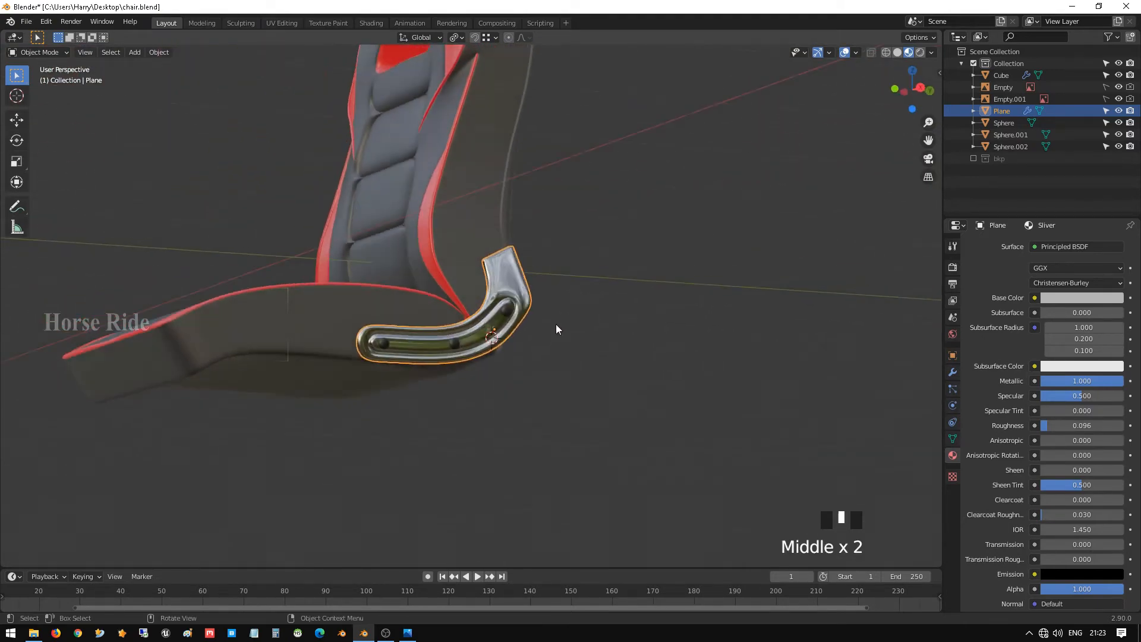
scroll(653, 290, "up", 3)
middle_click_drag(652, 295, 440, 311)
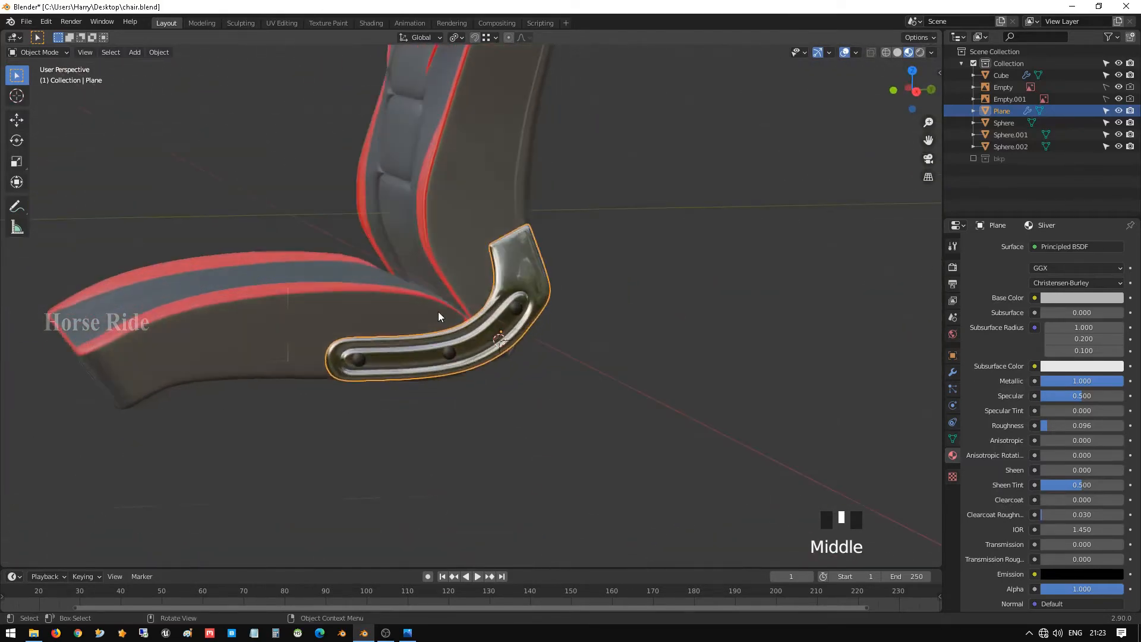
scroll(508, 368, "down", 2)
scroll(509, 370, "up", 2)
key("z")
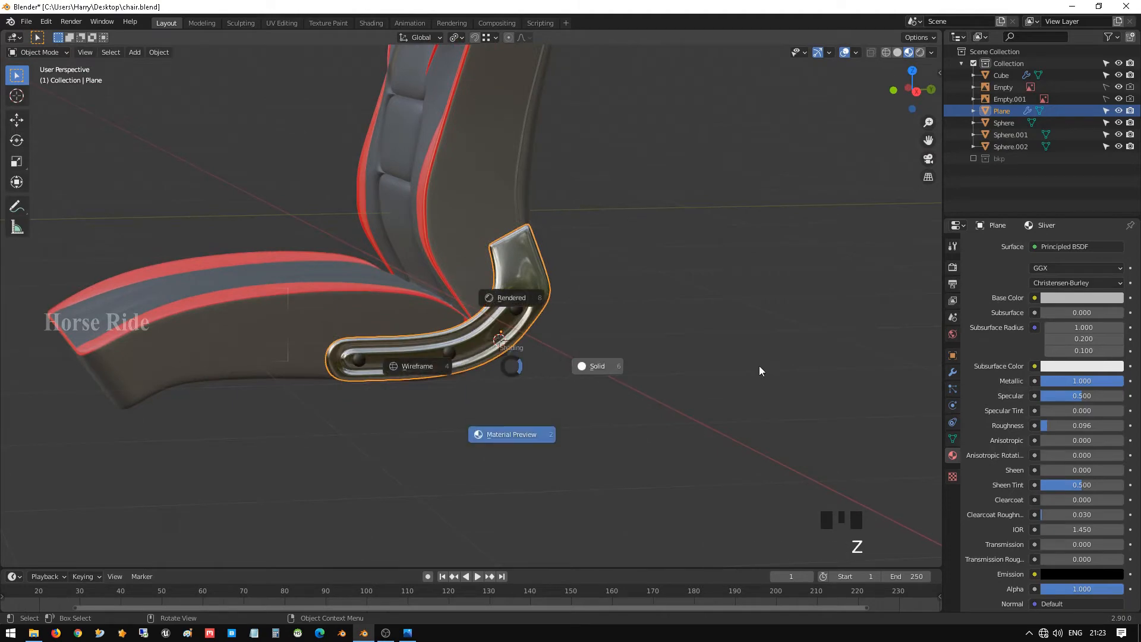
key("z")
scroll(482, 345, "down", 5)
key("z")
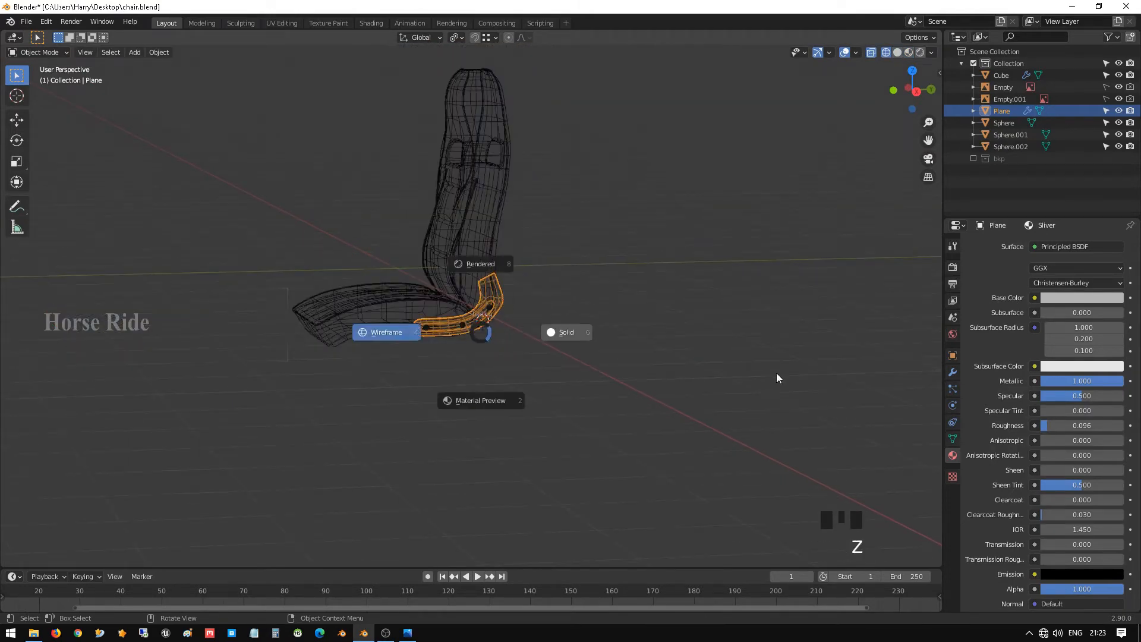
key("z")
- Check the bracket and its black caps up close in material preview and save chair.blend
mouse_move(517, 275)
middle_mouse_down()
mouse_move(653, 277)
mouse_move(522, 244)
mouse_move(402, 234)
mouse_move(527, 328)
middle_mouse_up()
scroll(498, 385, "up", 3)
middle_click_drag(498, 385, 592, 349, "shift")
scroll(506, 331, "up", 2)
key("ctrl+s")
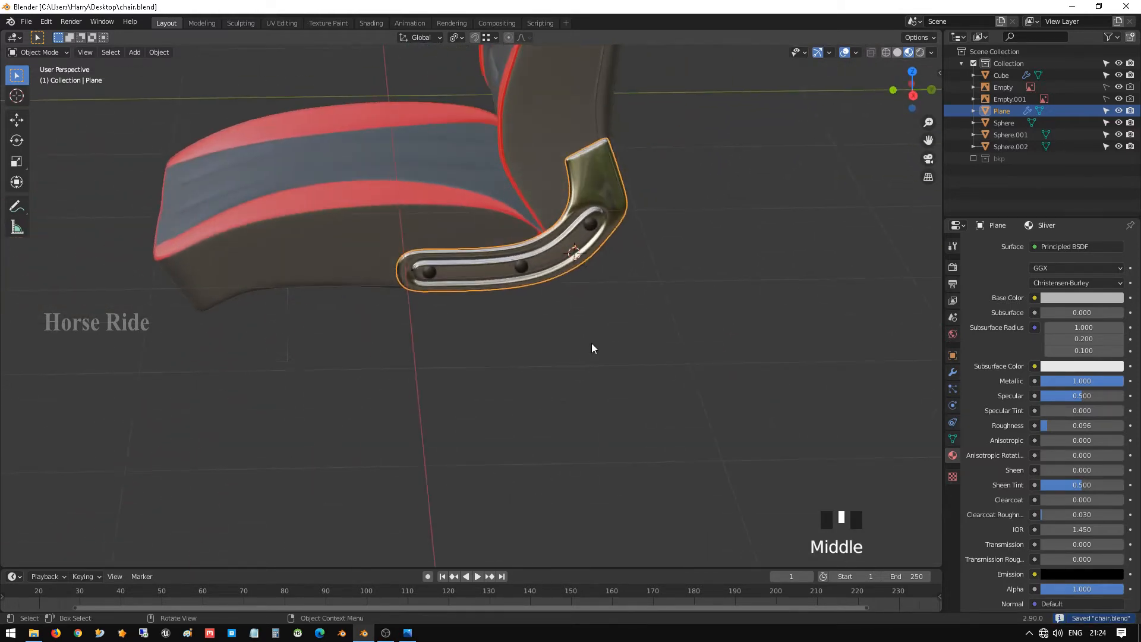
- Show the model as wireframe over the right-side reference image, around the joint between armrest and bracket
key("KP_3")
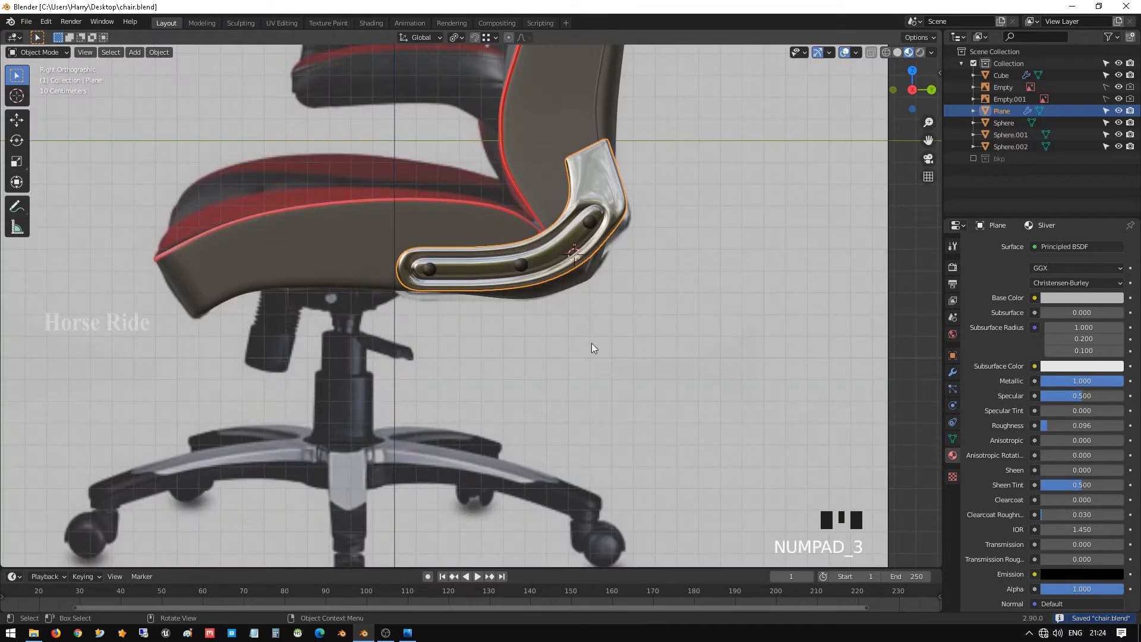
key("z")
left_click(699, 346)
scroll(697, 347, "up", 2)
key("z")
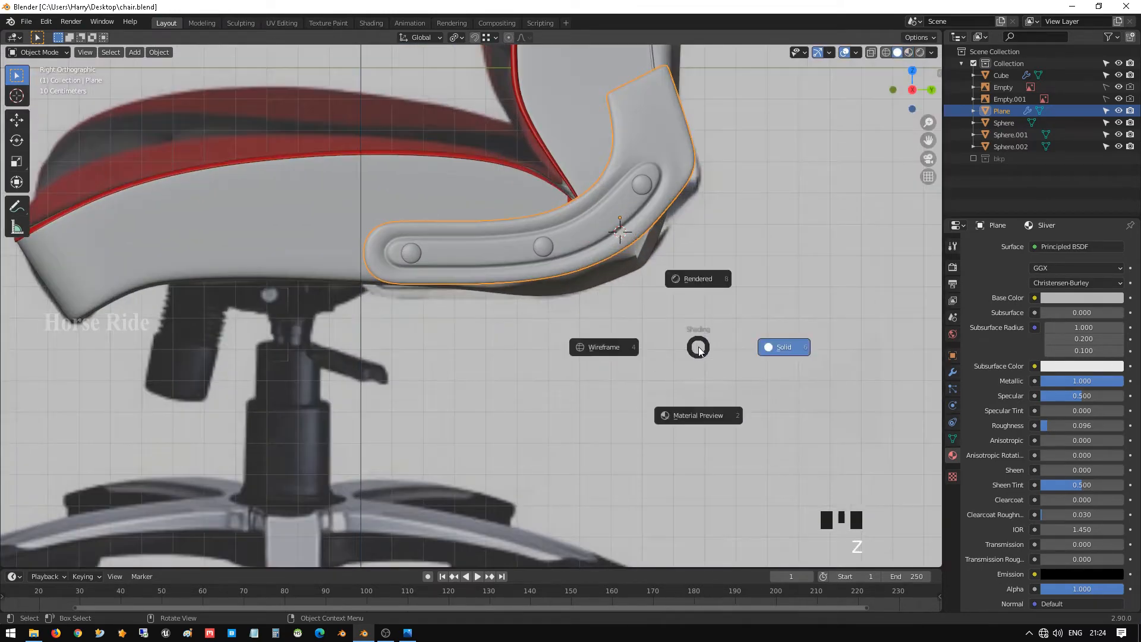
left_click(458, 347)
mouse_move(663, 253)
middle_mouse_down("shift")
mouse_move(539, 347)
mouse_move(562, 348)
mouse_move(515, 302)
middle_mouse_up("shift")
scroll(539, 347, "up", 1)
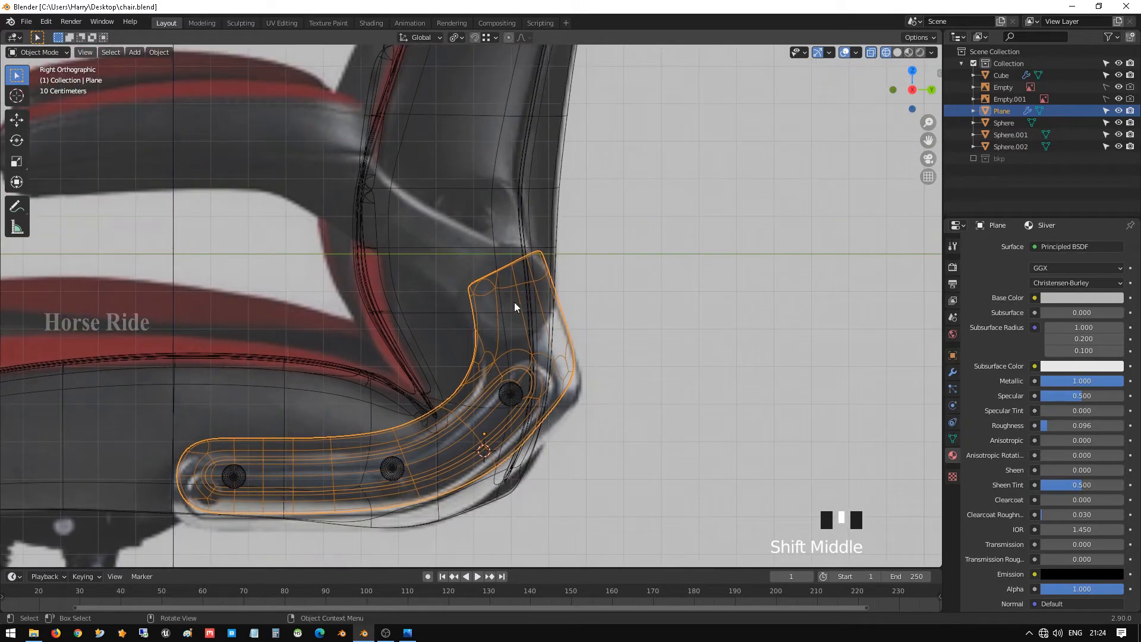
- Select all the chair meshes and hide them so only the reference image is displayed
left_click(641, 280)
left_click(639, 280)
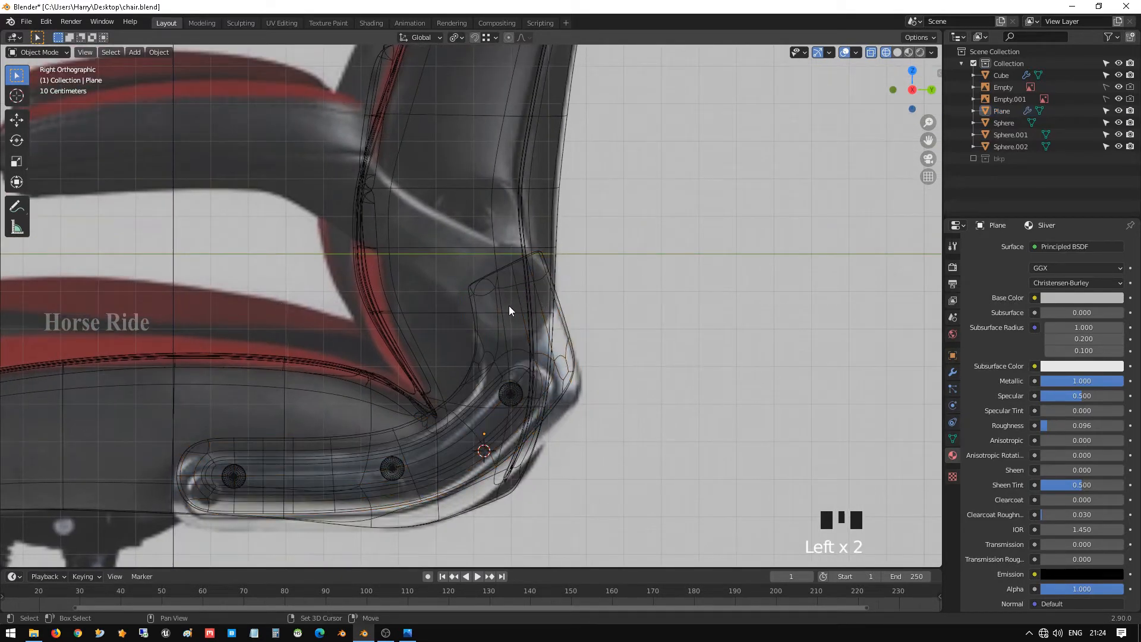
key("a")
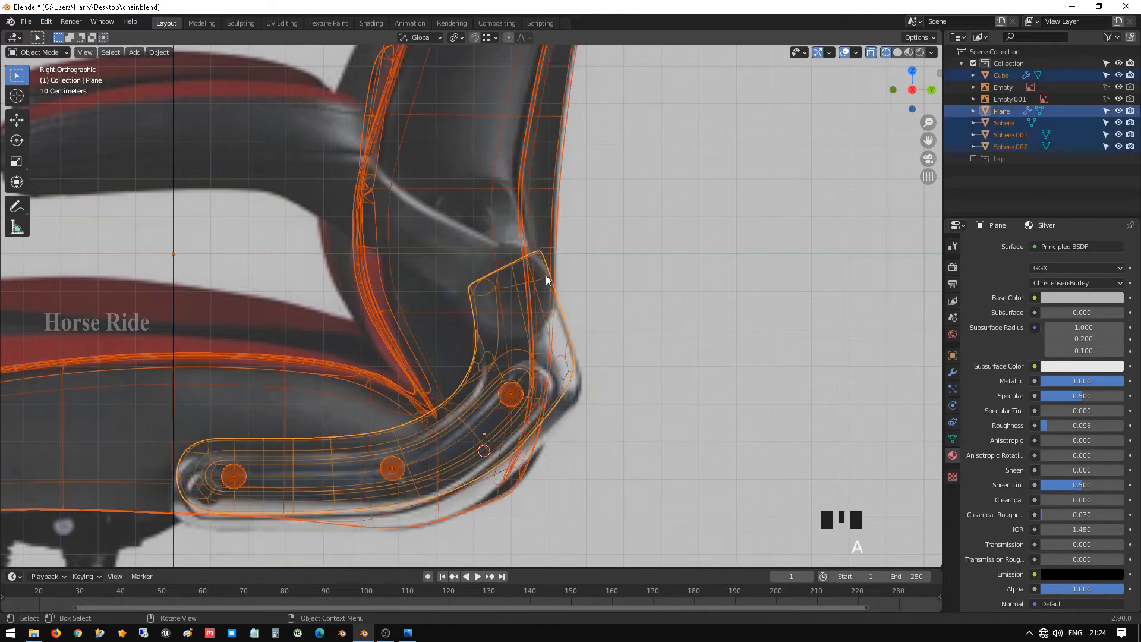
key("h")
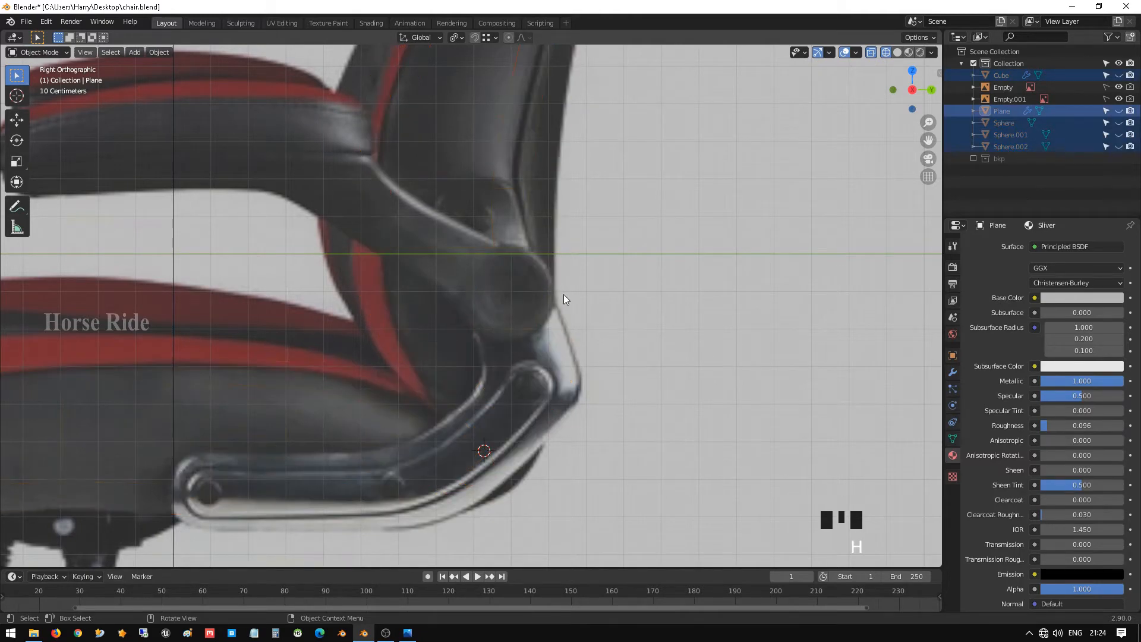
- Place the 3D cursor at the center of the armrest's round pivot in the reference image
left_click(563, 294)
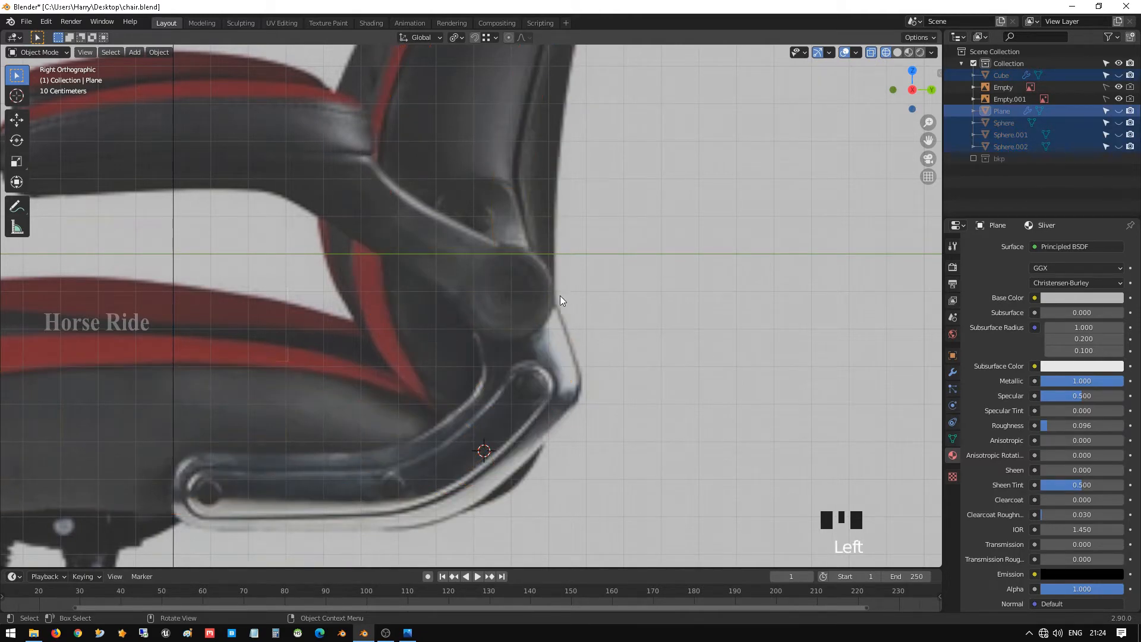
right_click(506, 293, "shift")
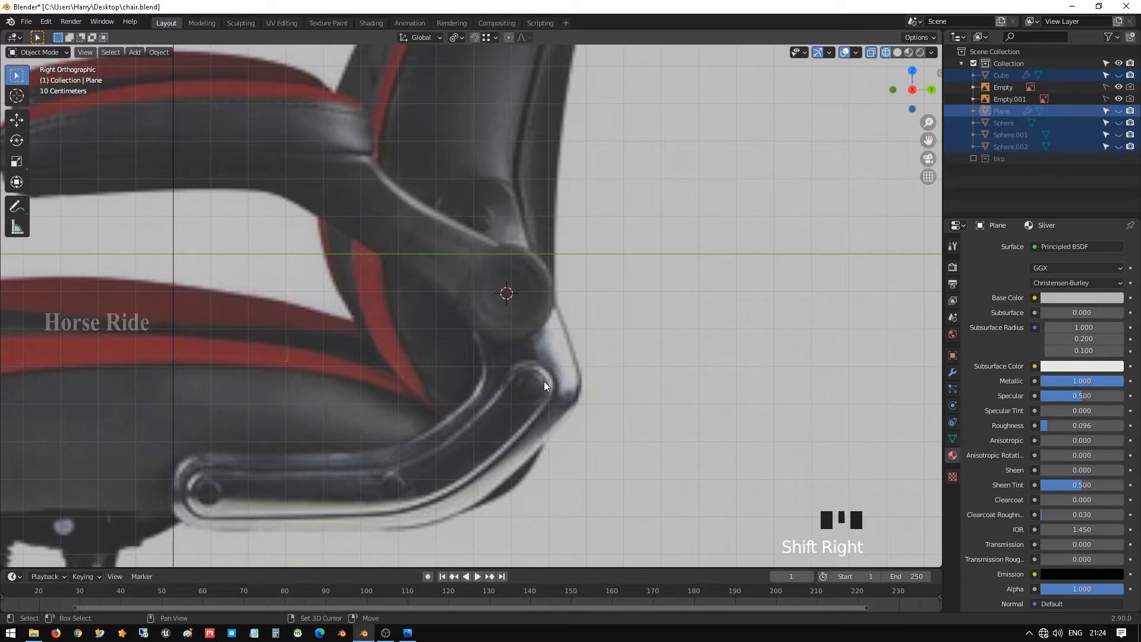
- Add a cylinder at the armrest pivot's center and scale it by about 0.121 to the pivot's size
key("shift+a")
mouse_move(544, 381)
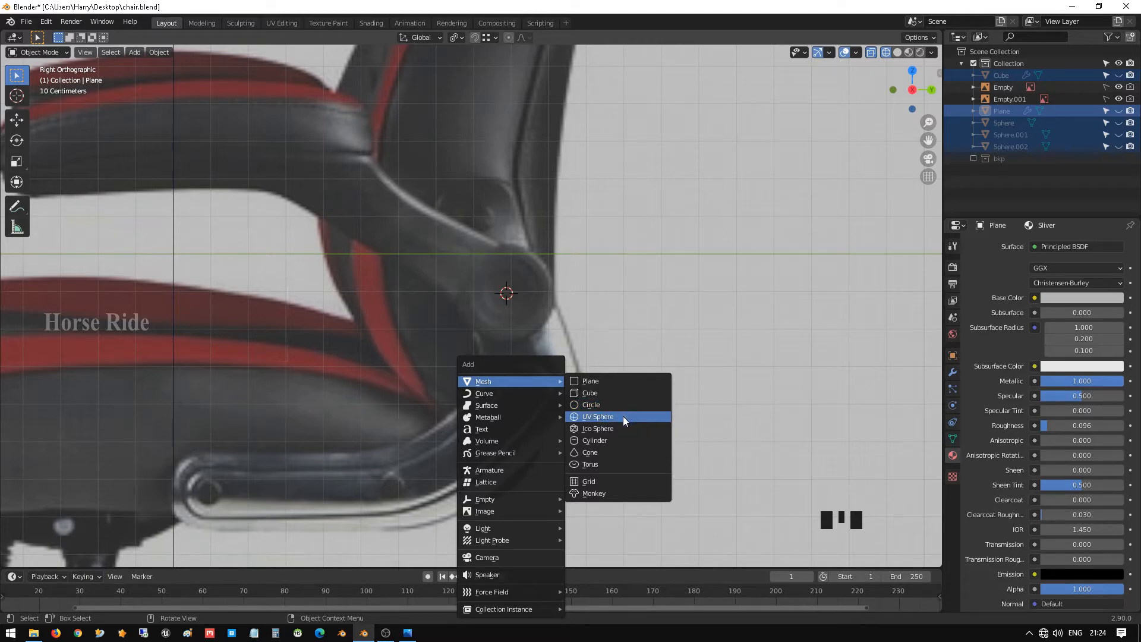
left_click(624, 440)
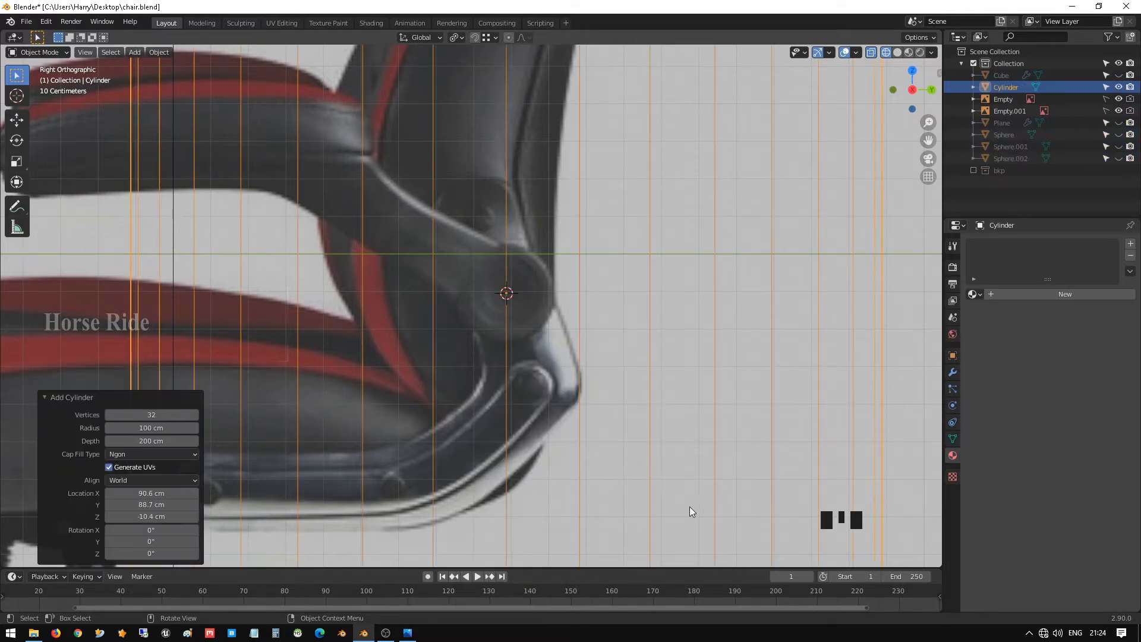
key("s")
left_click(539, 304)
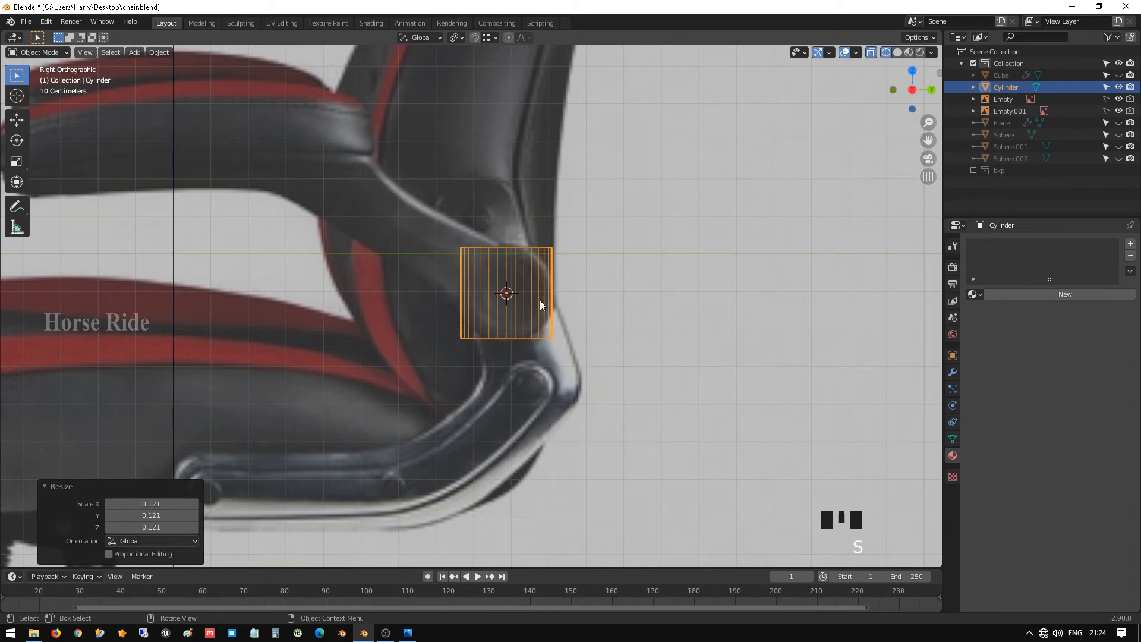
- Rotate the cylinder 90° about the global Y axis so its round face points sideways
key("r")
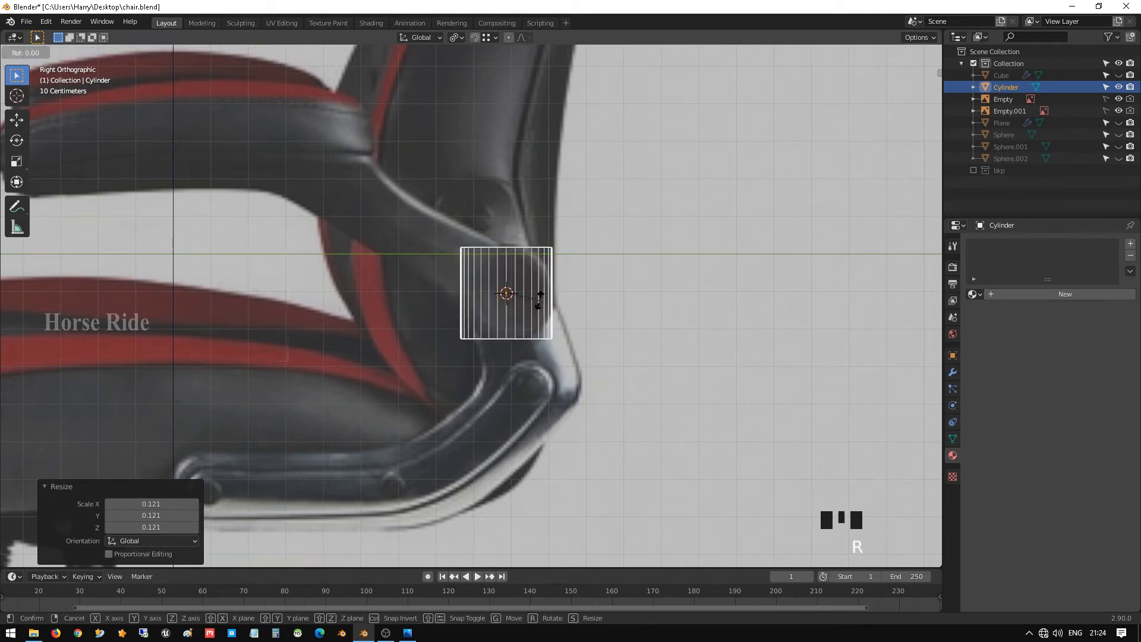
key("y")
key("9")
key("0")
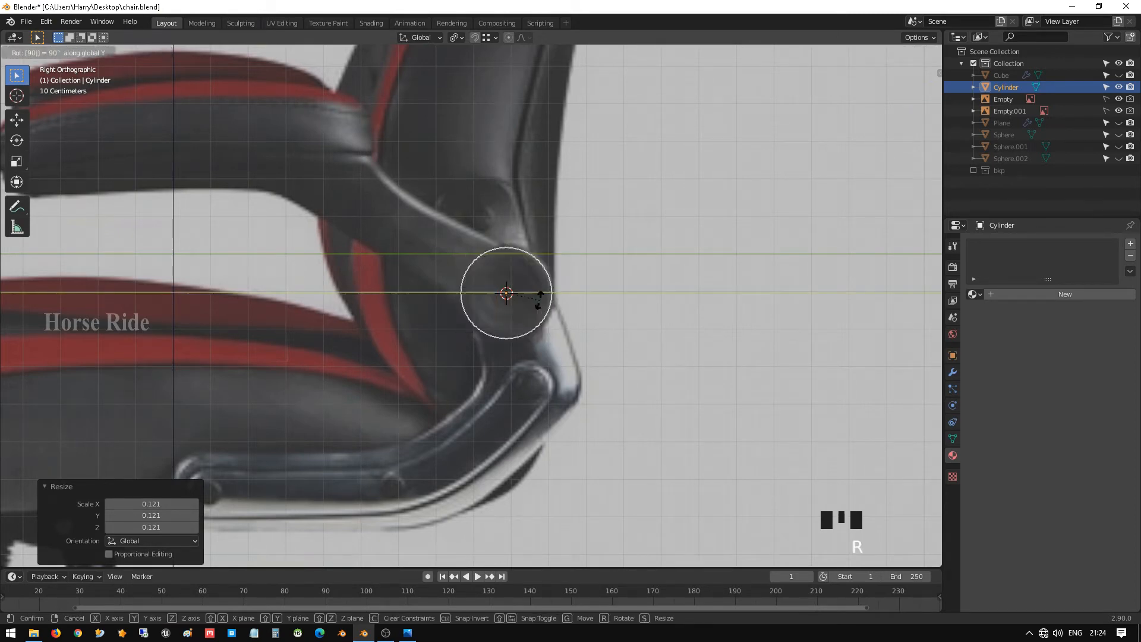
key("Return")
- Scale the cylinder down by about 0.989 and again by about 0.970 to fit the pivot's outline in the reference image
scroll(543, 312, "up", 5)
middle_click_drag(660, 305, 464, 402, "shift")
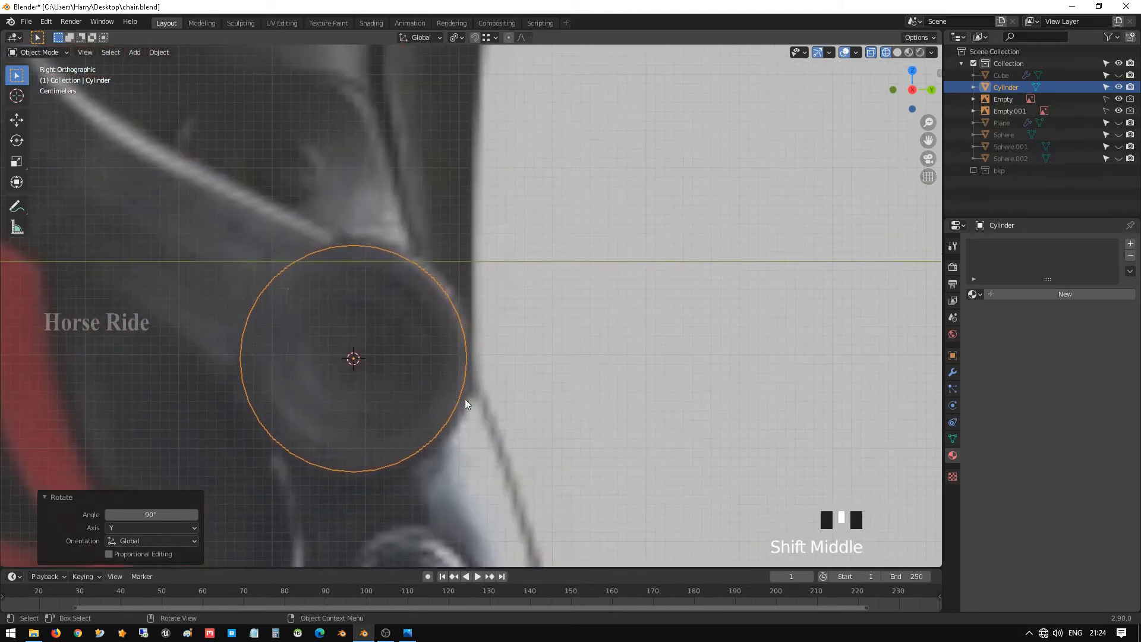
scroll(475, 416, "up", 1)
key("s")
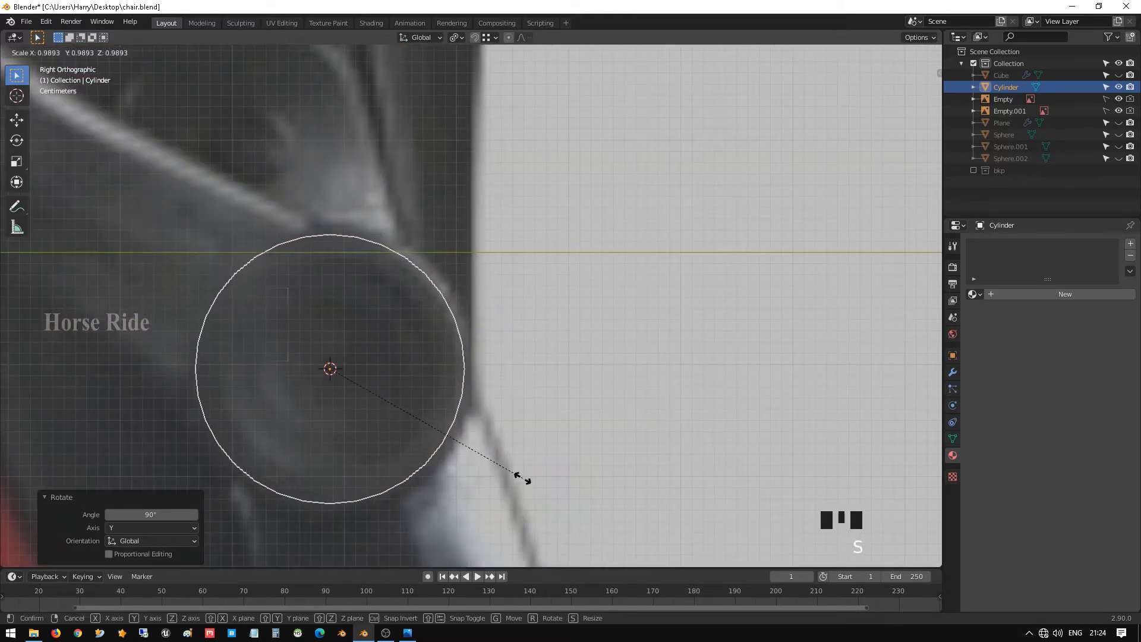
left_click(522, 479)
key("s")
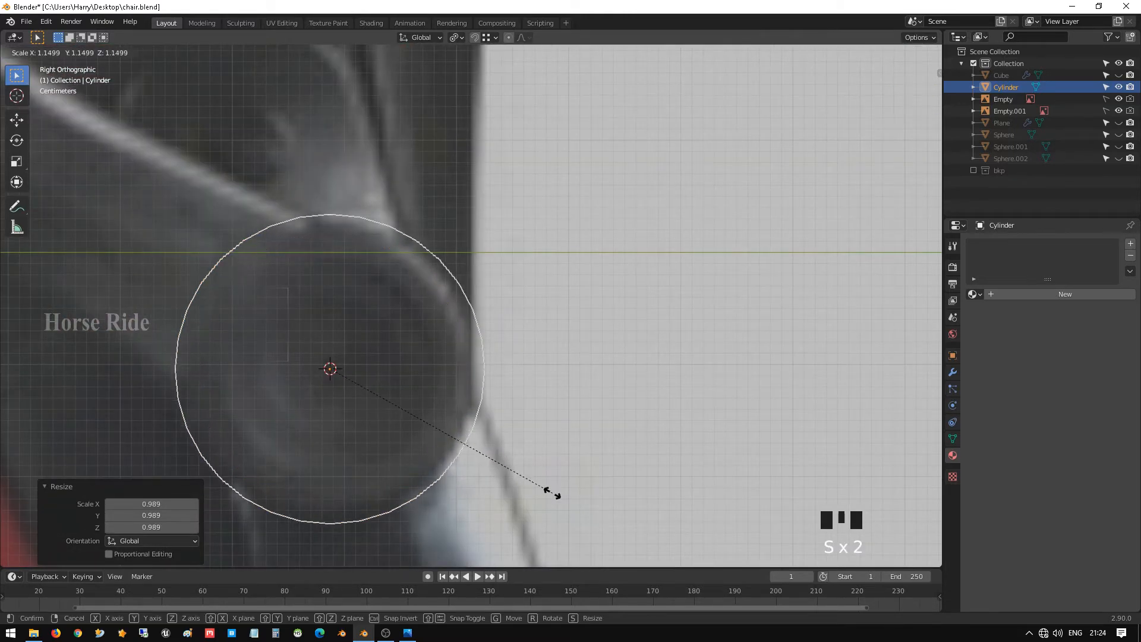
right_click(558, 504)
key("s")
left_click(546, 500)
scroll(547, 501, "down", 4)
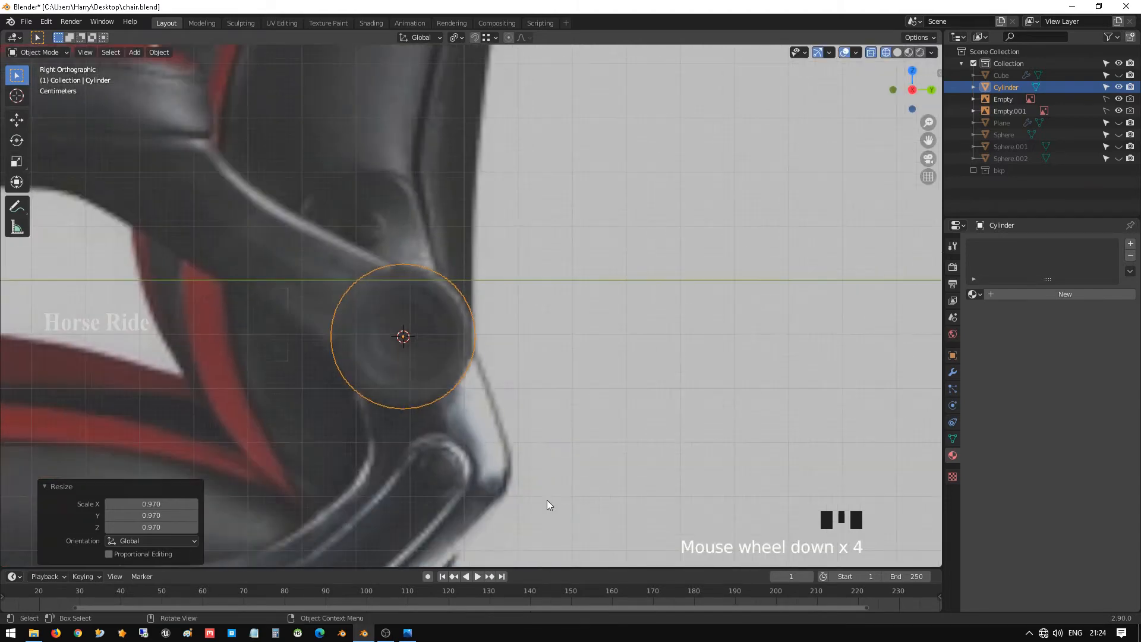
scroll(464, 510, "down", 3)
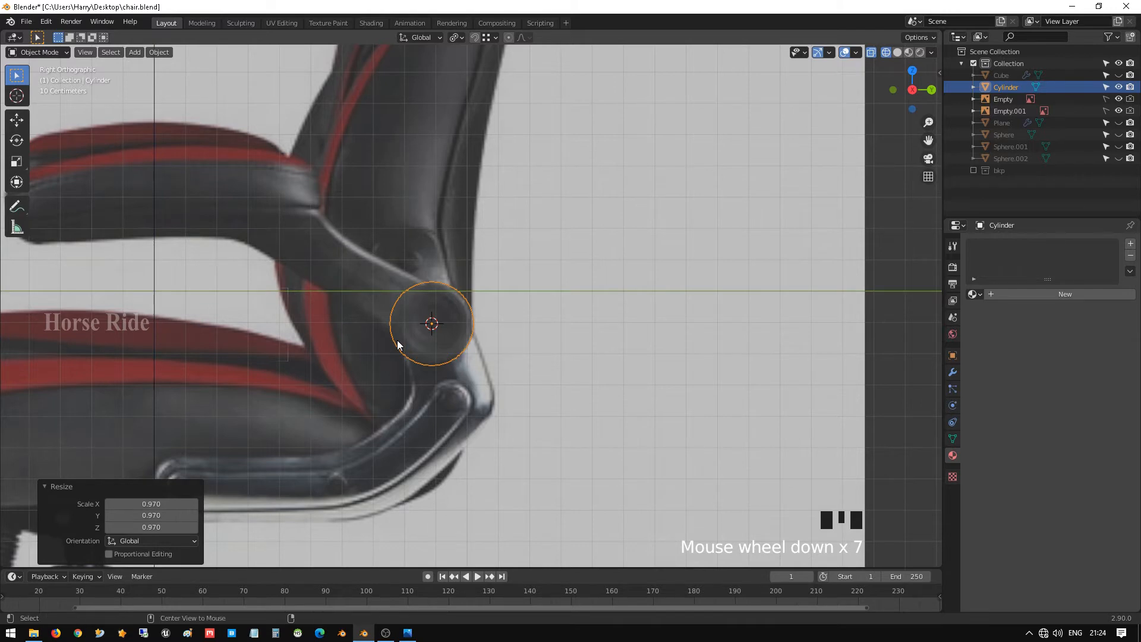
- Unhide all the chair meshes, display them in solid shading and select only the pivot cylinder
key("alt+h")
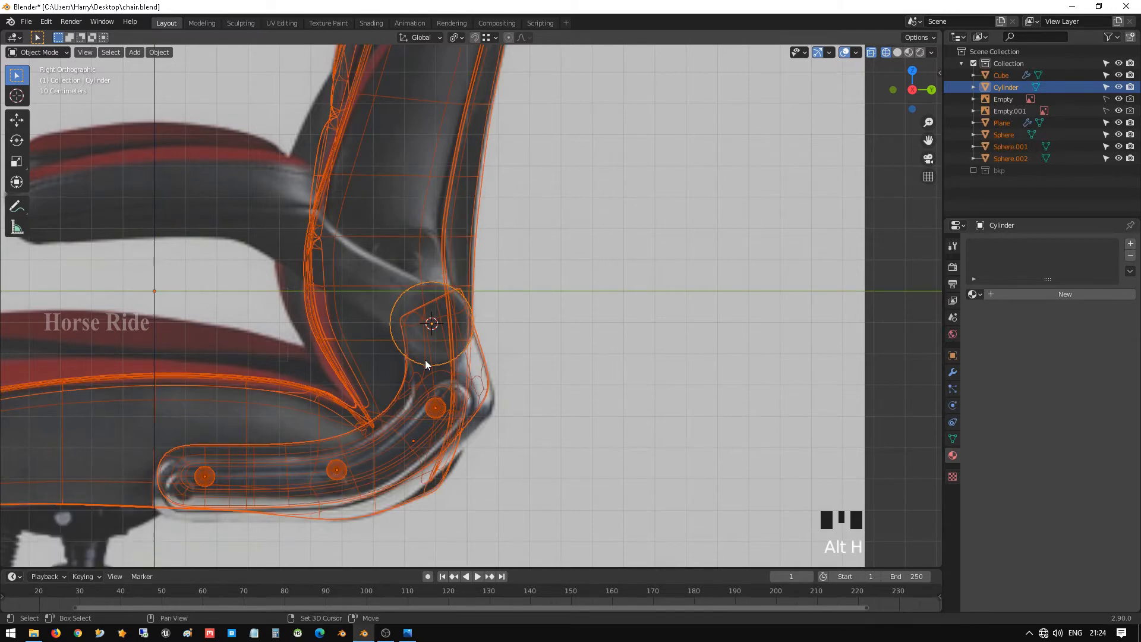
key("shift+z")
left_click(514, 353)
left_click(515, 352)
left_click(451, 342)
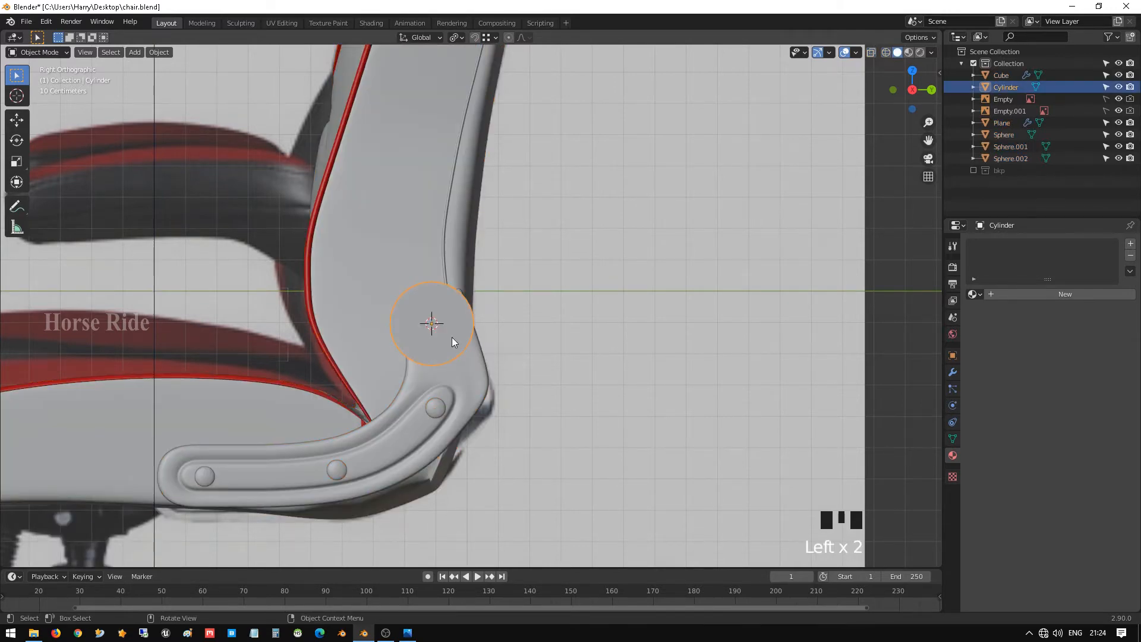
- Examine how the cylinder lines up with the bracket's upper end, in both solid and wireframe display
scroll(463, 350, "up", 7)
scroll(484, 370, "down", 5)
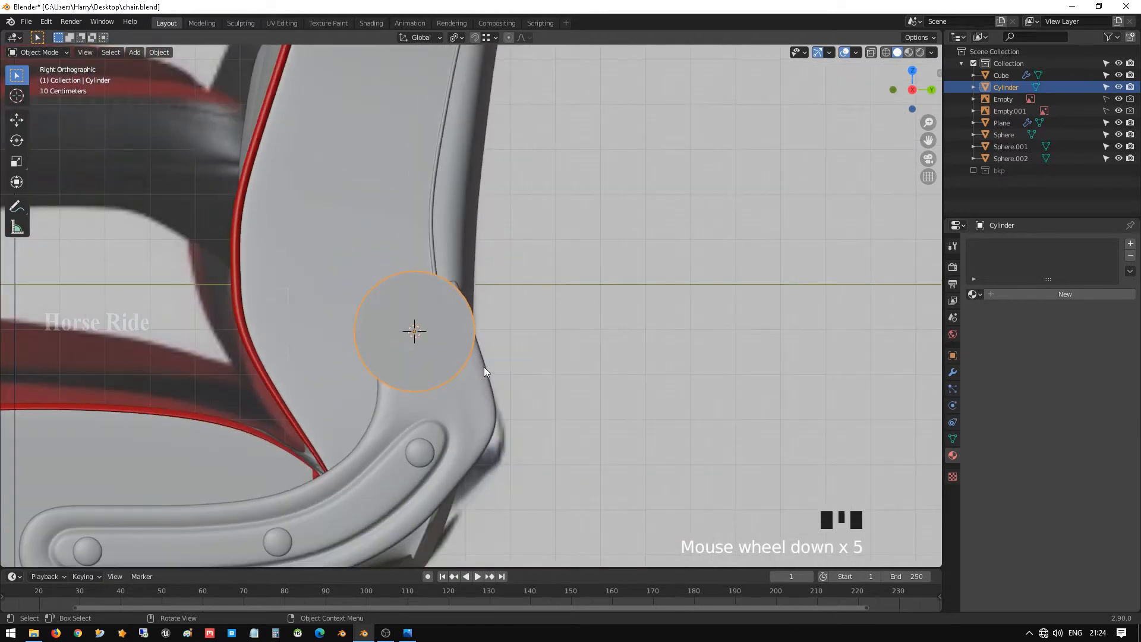
key("shift+z")
scroll(485, 372, "up", 5)
scroll(487, 380, "up", 2)
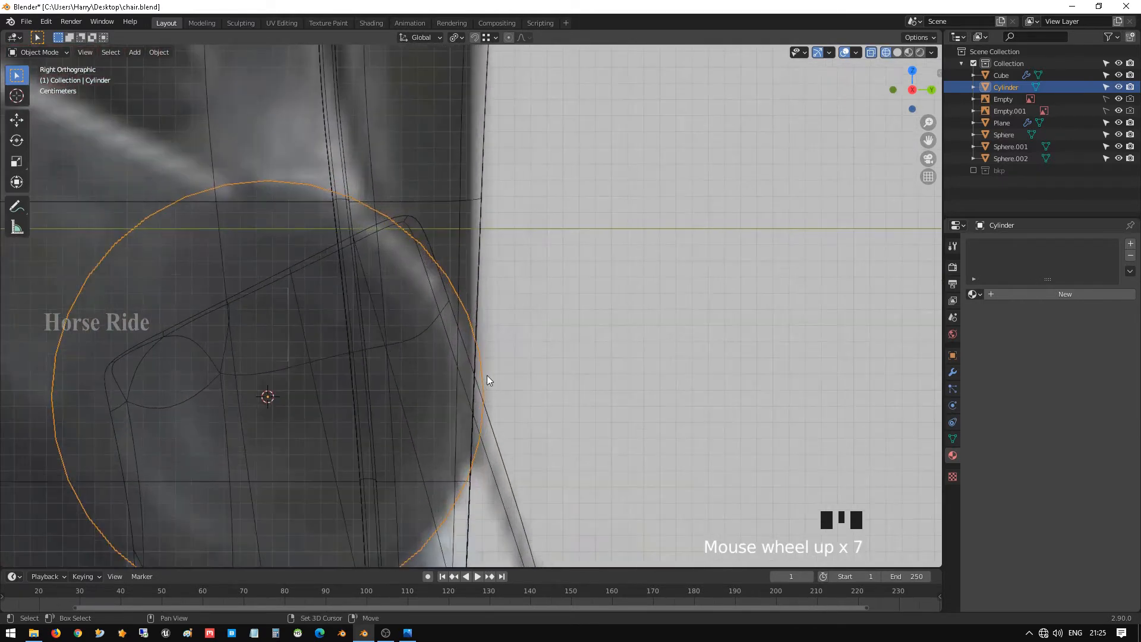
key("shift+z")
scroll(487, 380, "down", 6)
scroll(483, 410, "down", 4)
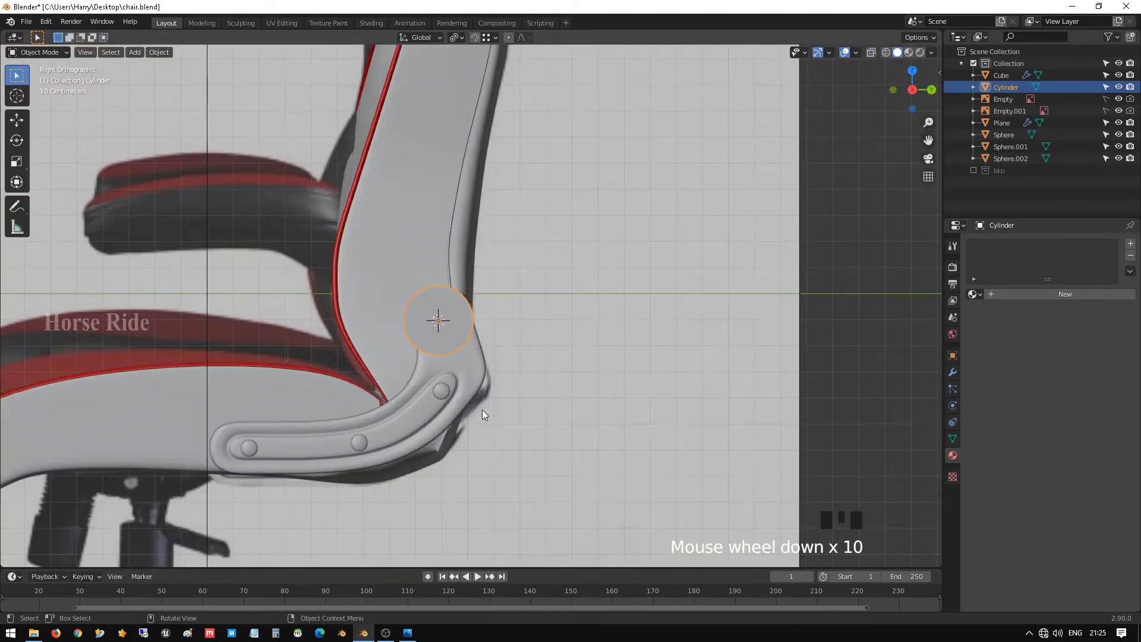
- Move the cylinder about 0.63 cm along Y and 1.74 cm along Z over the bracket's upper end
scroll(482, 410, "up", 2)
key("g")
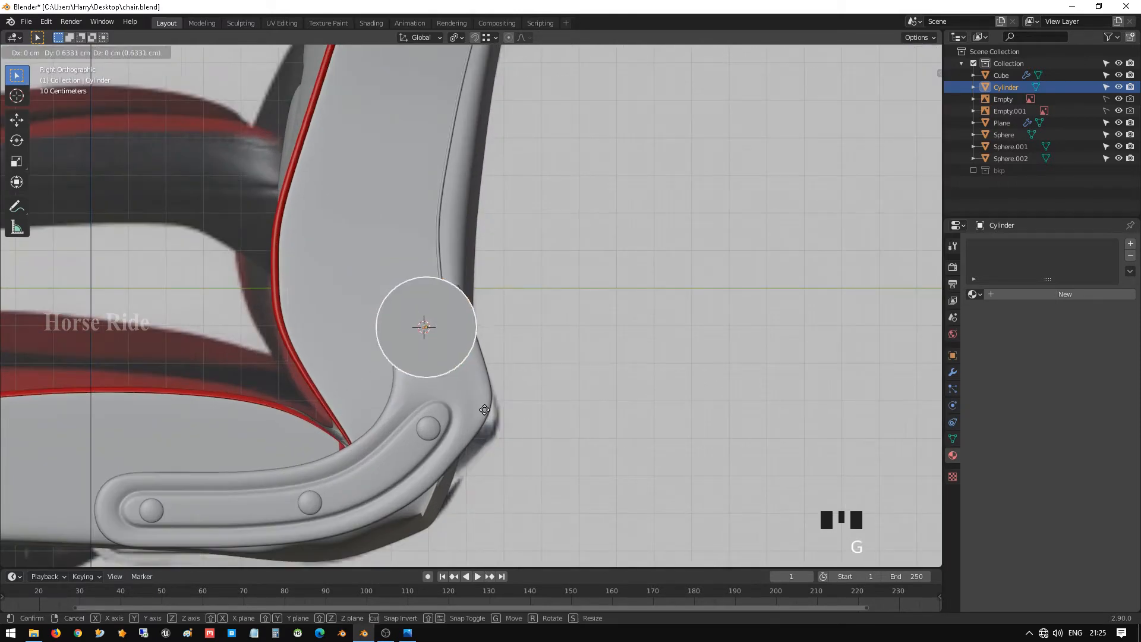
left_click(484, 403)
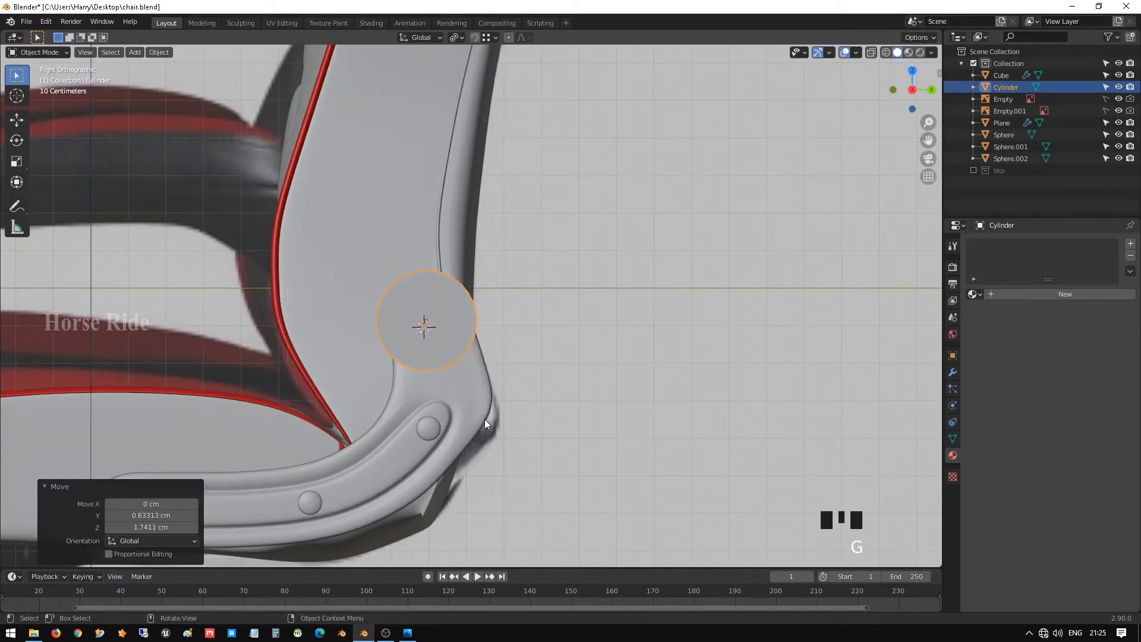
- Display the model as wireframe and hide the chair body and the side bracket
key("shift+z")
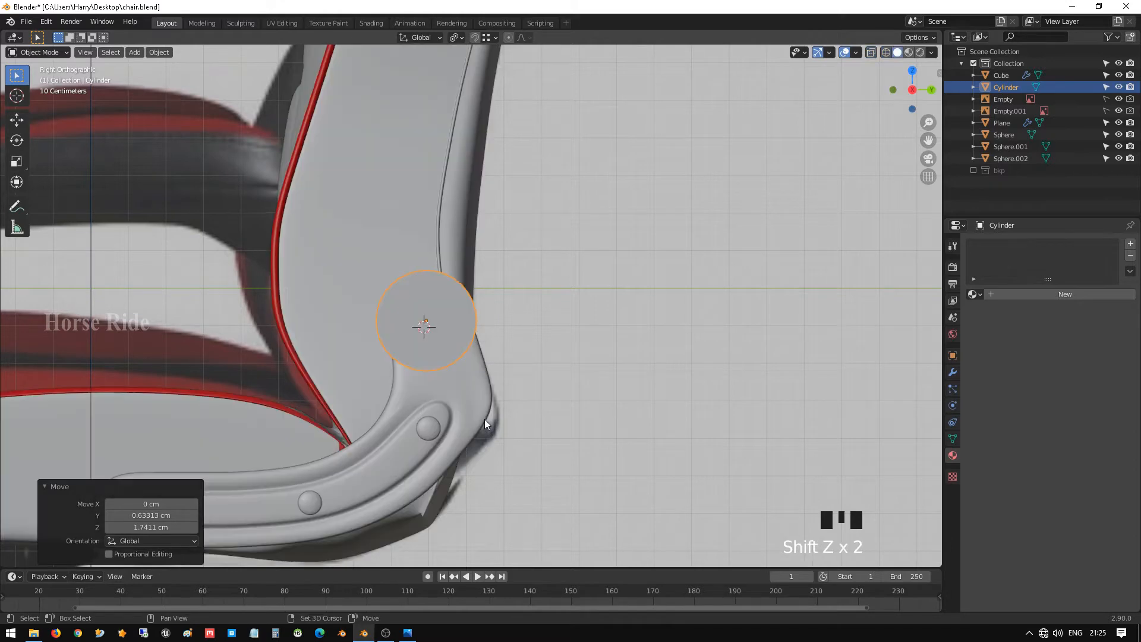
key("shift+z")
key("shift+z")
left_click(369, 155)
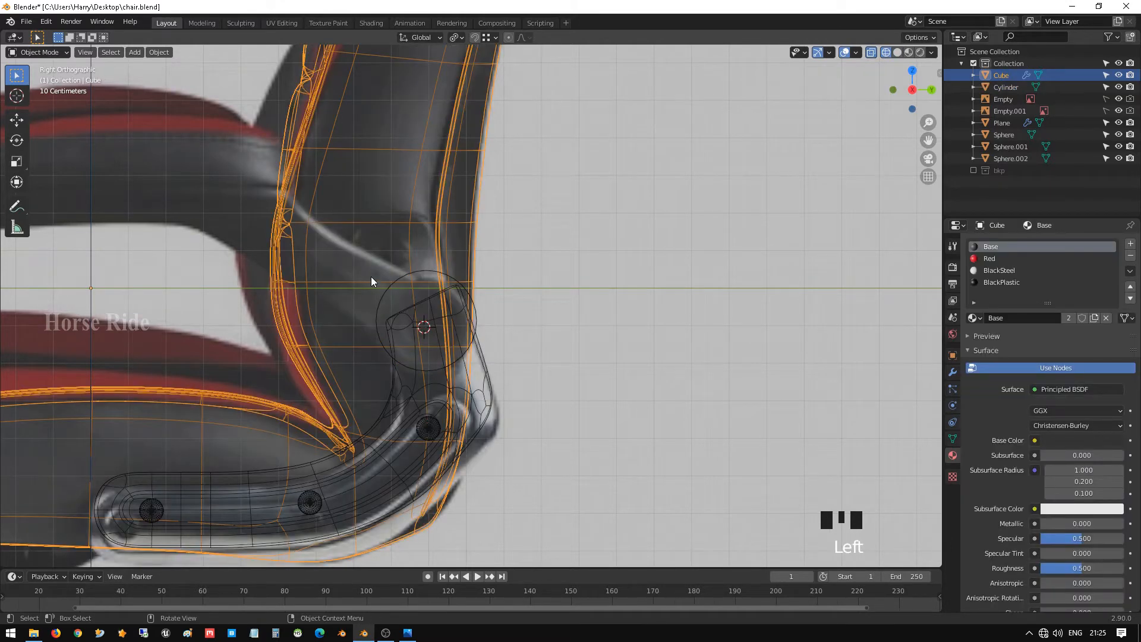
key("h")
left_click(404, 414)
key("h")
- Select the cylinder in the front view and scale it along X by about 0.379
scroll(364, 333, "up", 2)
middle_click_drag(363, 335, 601, 345, "shift")
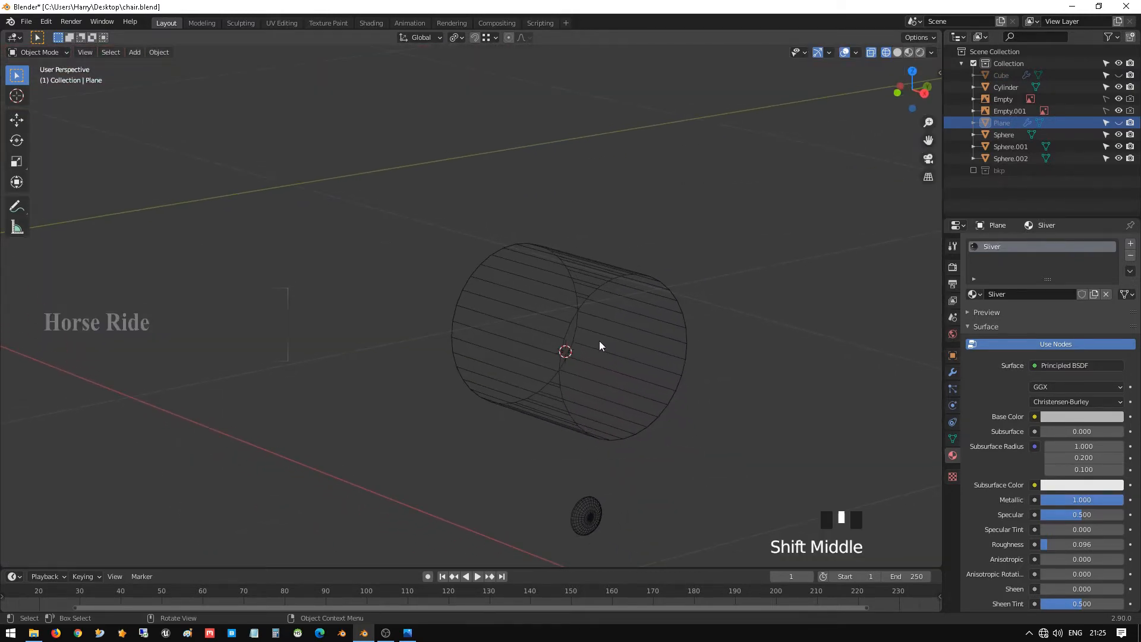
key("KP_1")
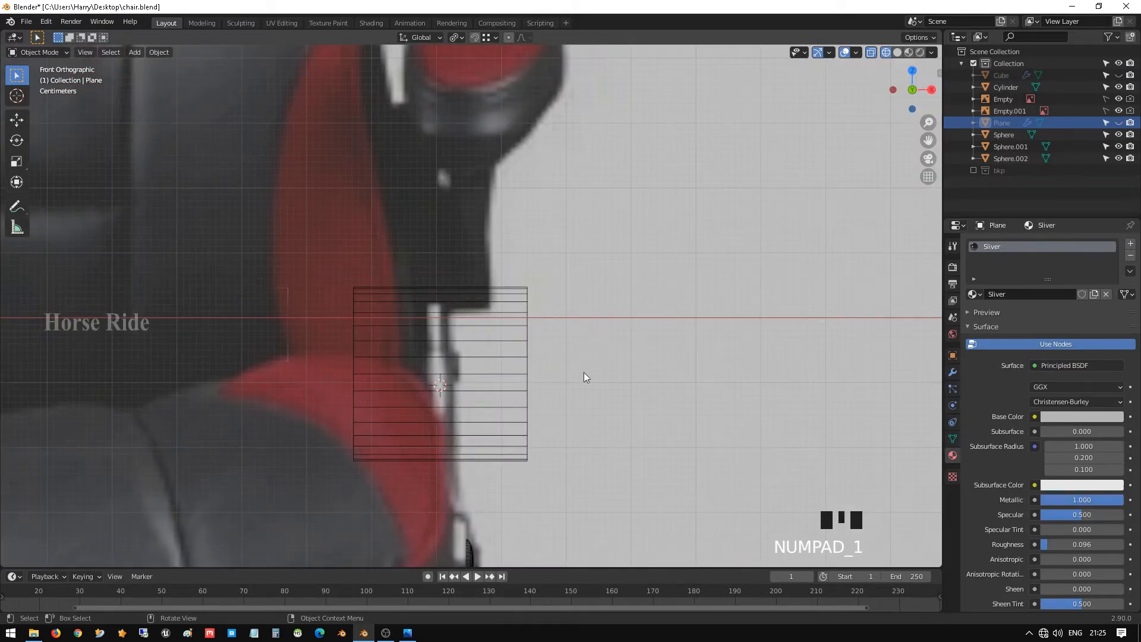
key("s")
left_click(558, 468)
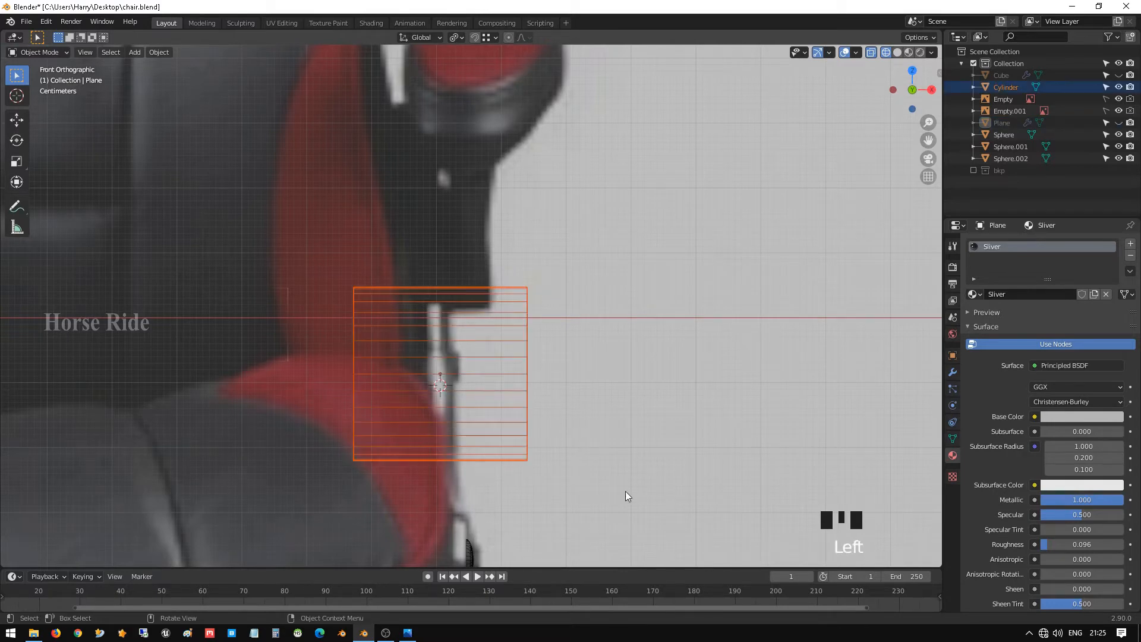
key("s")
key("x")
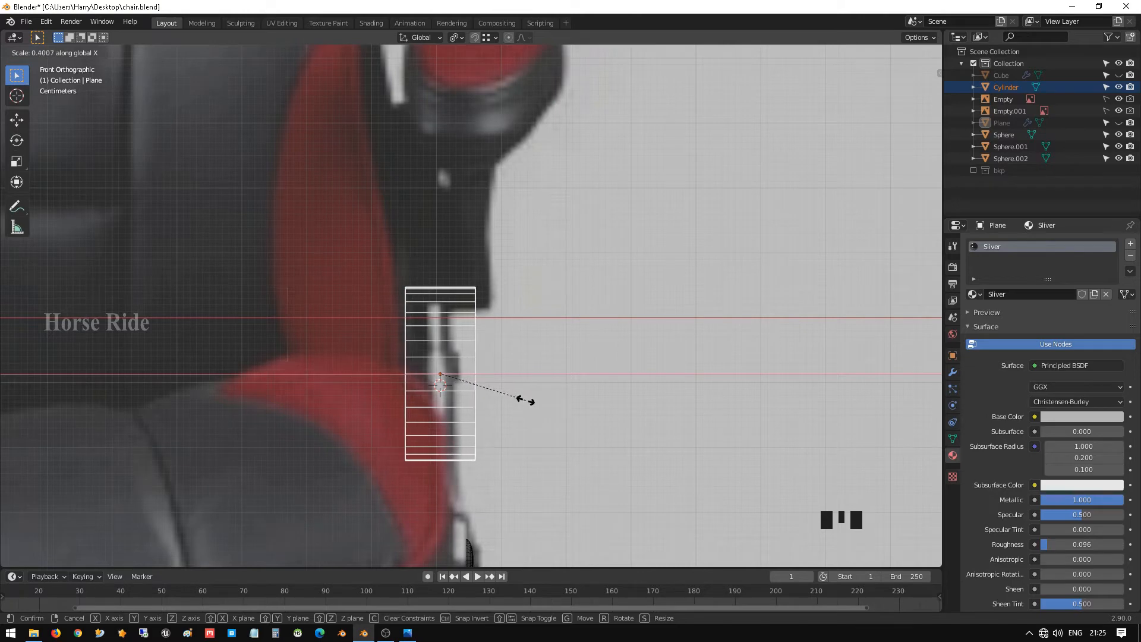
left_click(522, 395)
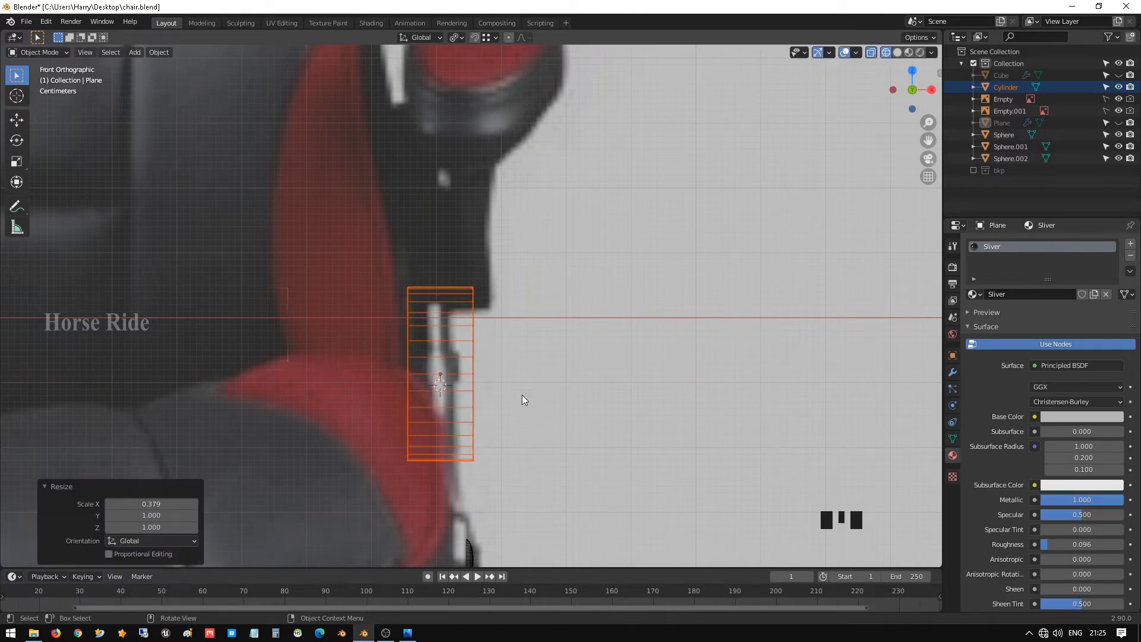
- Thin the cylinder further by scaling it along X by about 0.889 and check its shape from several views
middle_click_drag(521, 394, 632, 440)
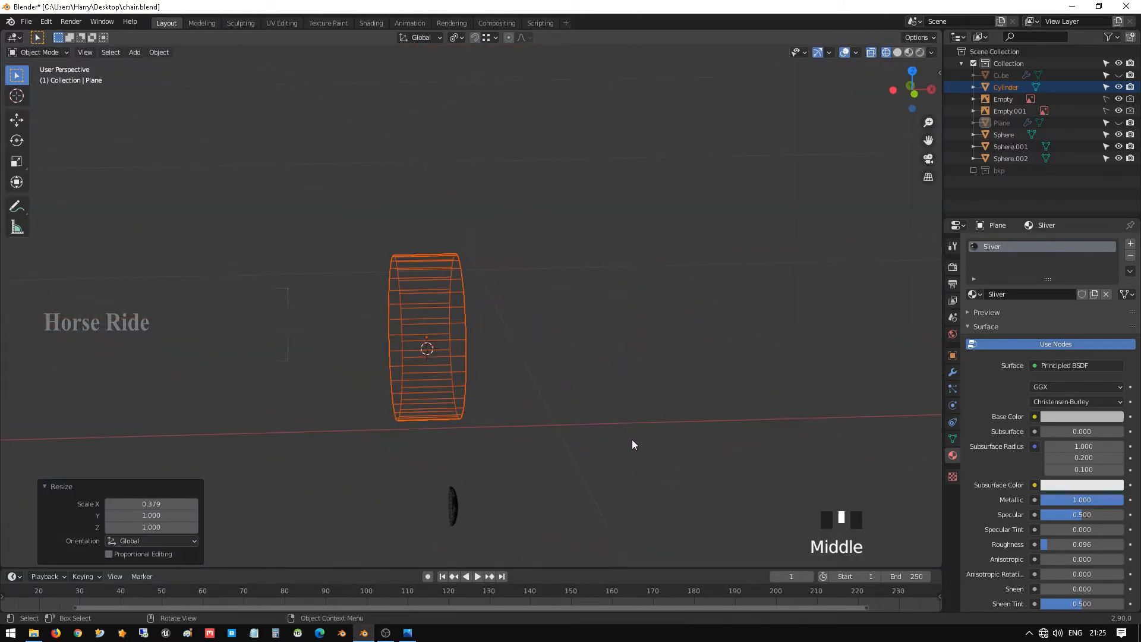
key("s")
key("x")
left_click(612, 420)
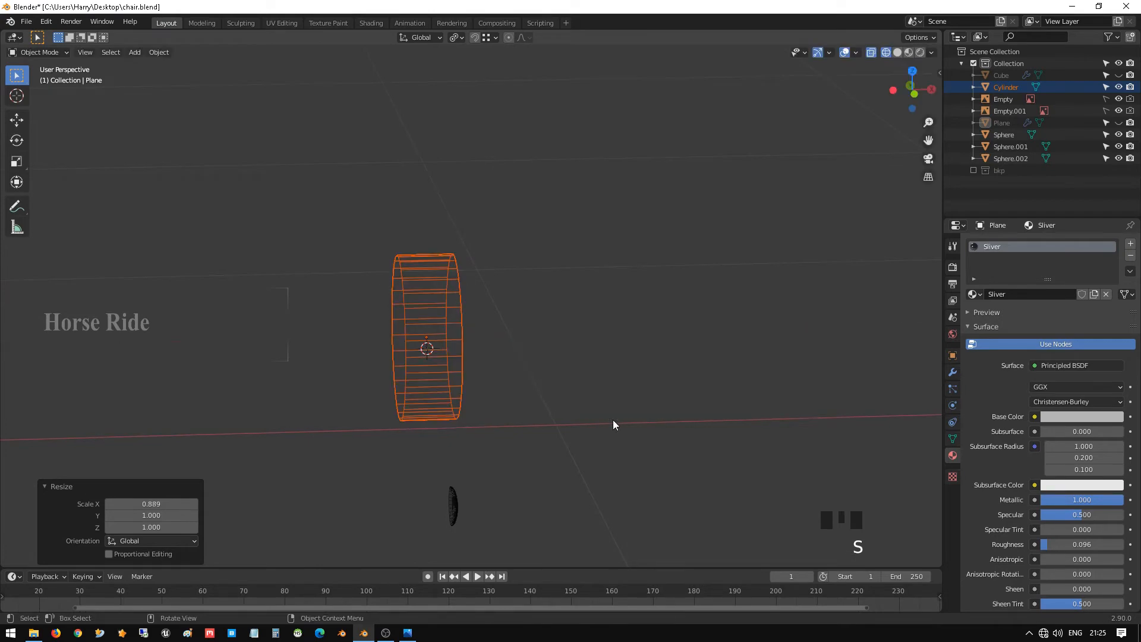
key("KP_3")
middle_click_drag(614, 423, 695, 435)
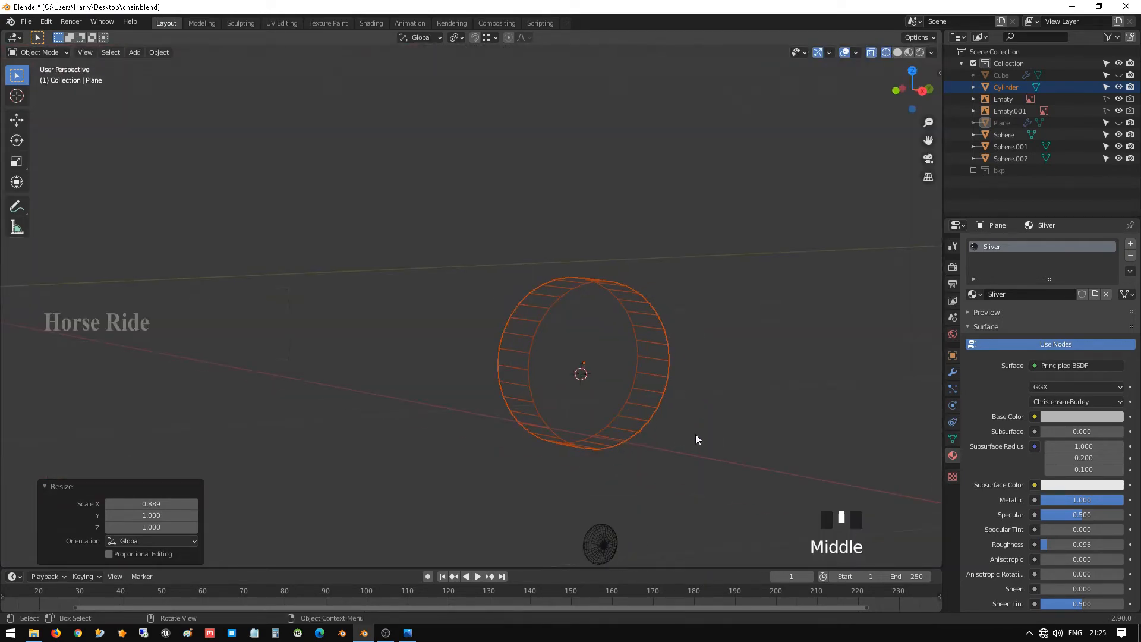
key("KP_1")
- Unhide the chair body and bracket and display the model in solid shading from the front
key("alt+h")
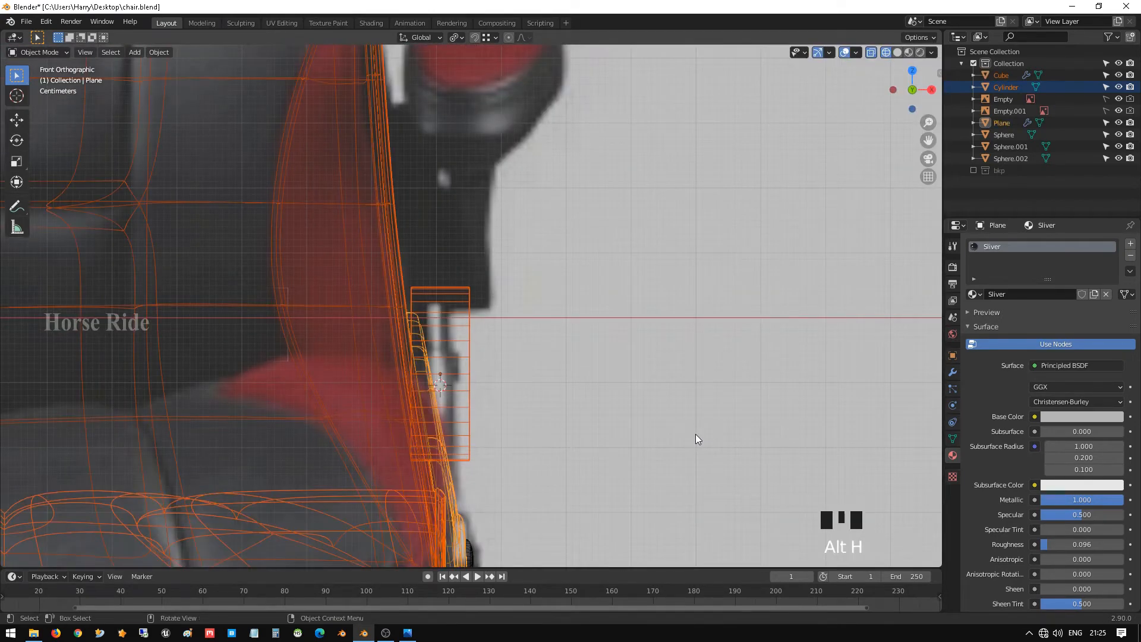
key("shift+z")
scroll(695, 437, "down", 2)
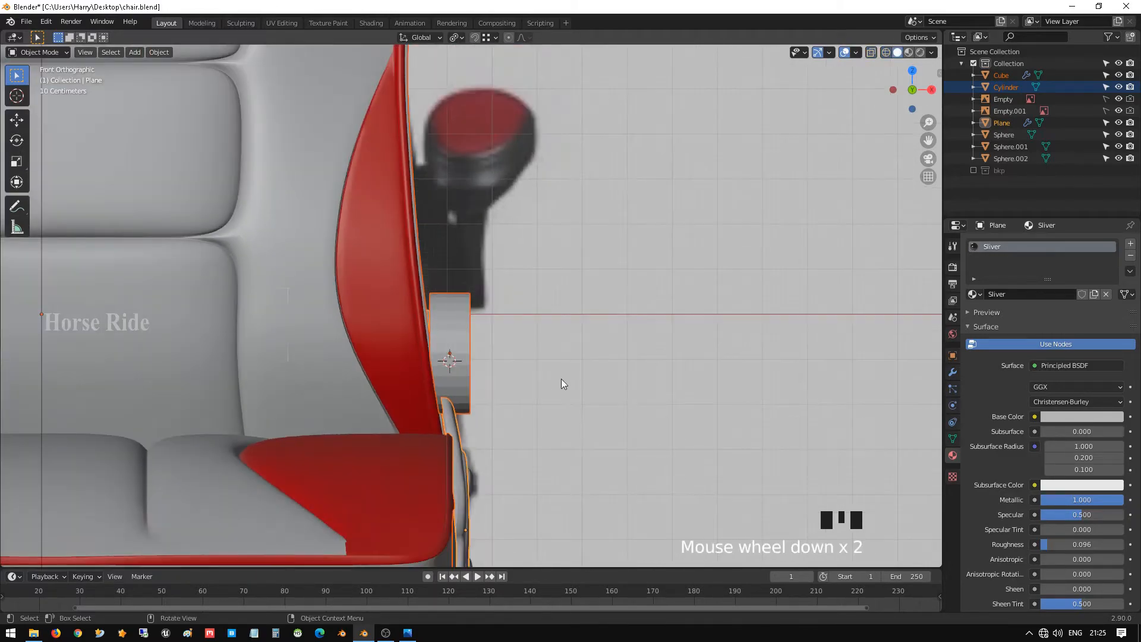
- Move the pivot cylinder about 4.81 cm outward along X, away from the bracket
left_click(466, 376)
scroll(525, 376, "up", 1)
middle_click_drag(525, 372, 479, 352)
left_click(470, 355)
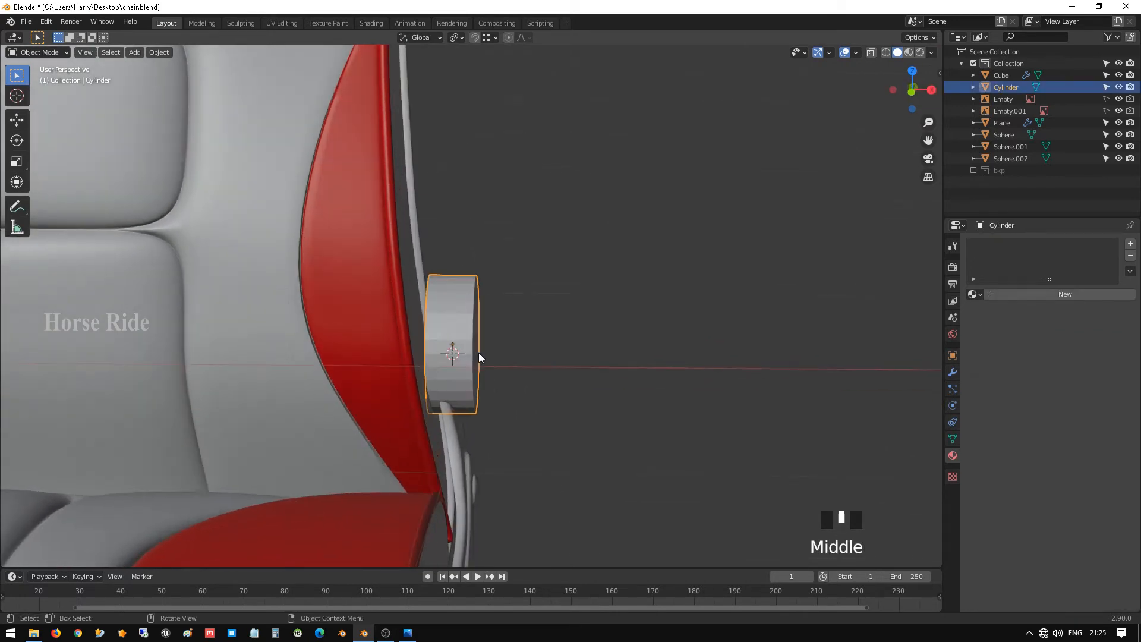
key("g")
middle_click(484, 352)
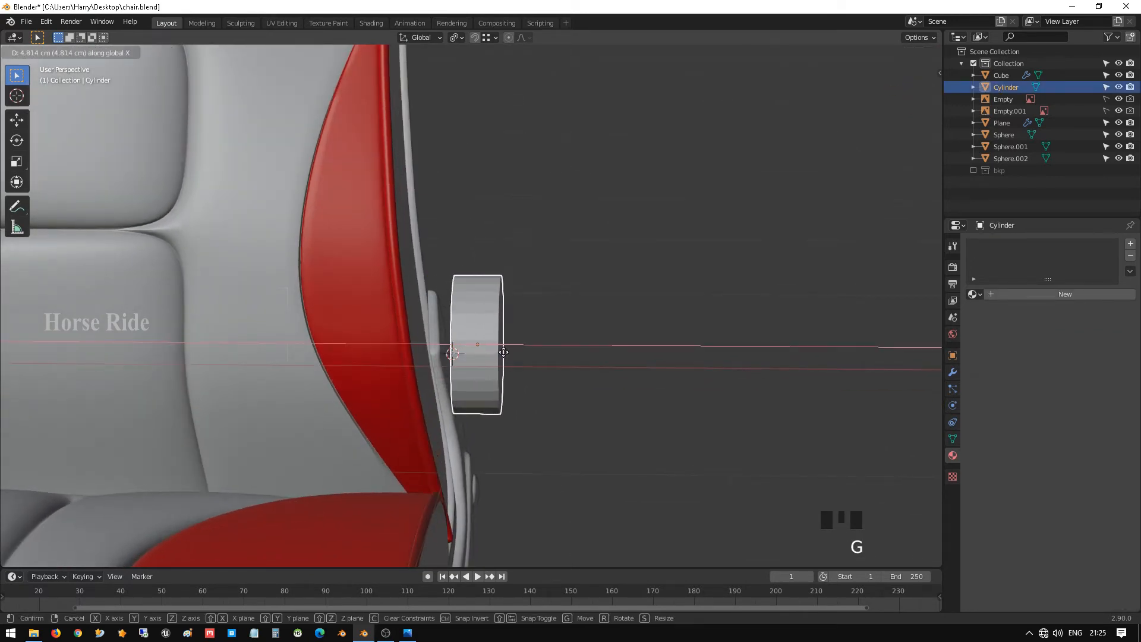
left_click(503, 351)
- Tilt the cylinder about -3.54° to follow the bracket's slope and move it about -1.149 cm along X toward the bracket
key("r")
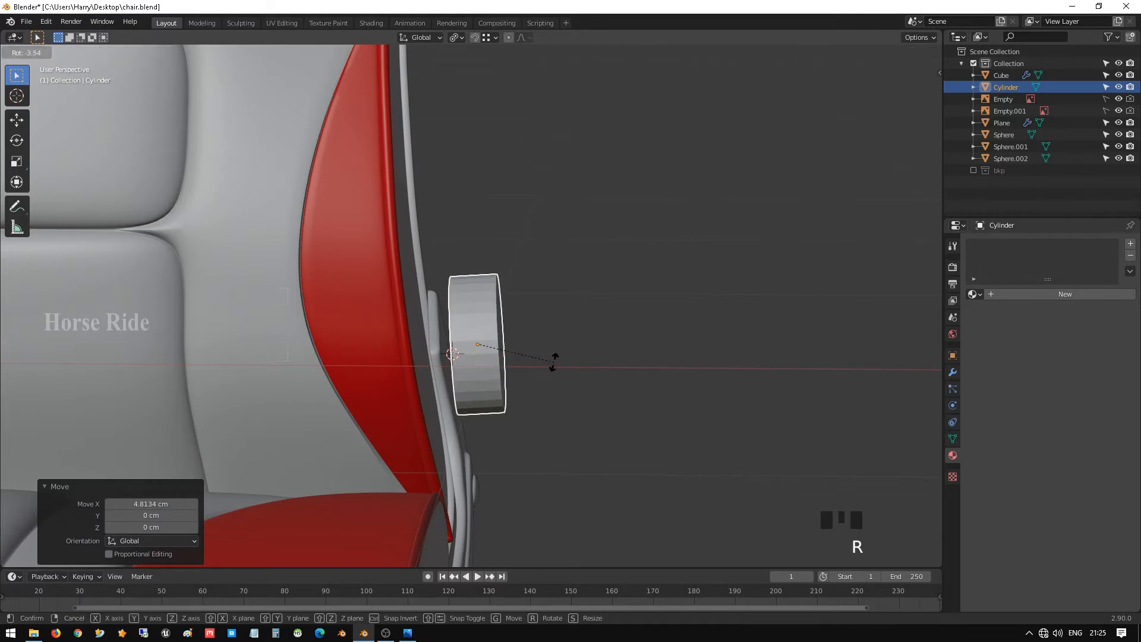
left_click(553, 362)
key("g")
key("x")
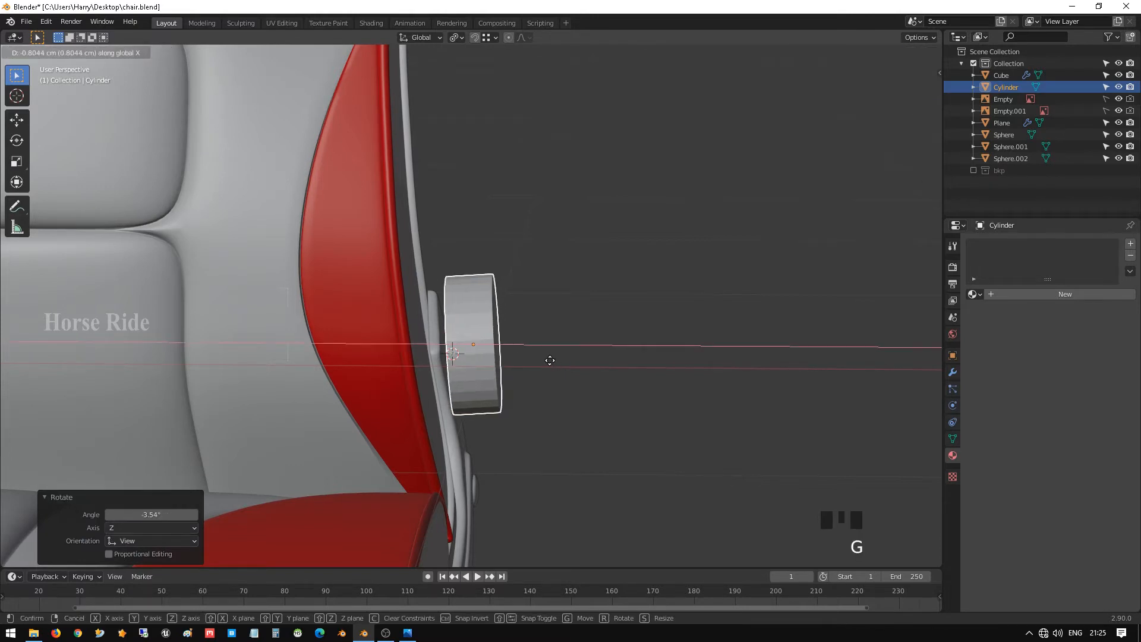
left_click(548, 360)
- Hide the chair body and the metallic side bracket, leaving the pivot cylinder over the side reference image
middle_click_drag(548, 359, 475, 402)
key("KP_3")
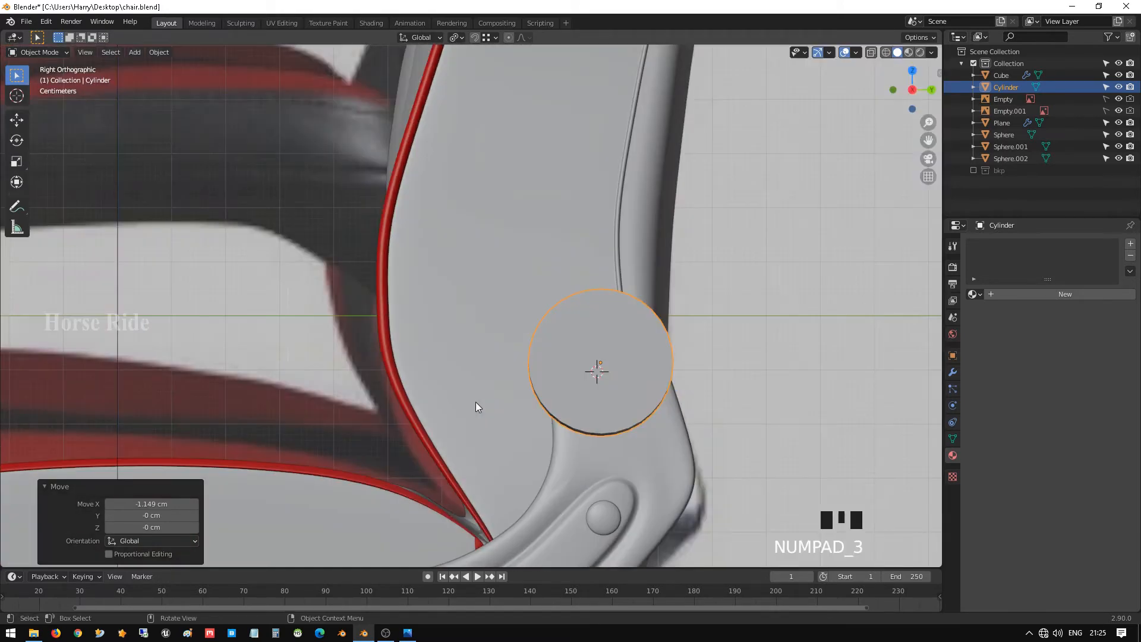
key("shift+z")
middle_click_drag(550, 343, 469, 347, "shift")
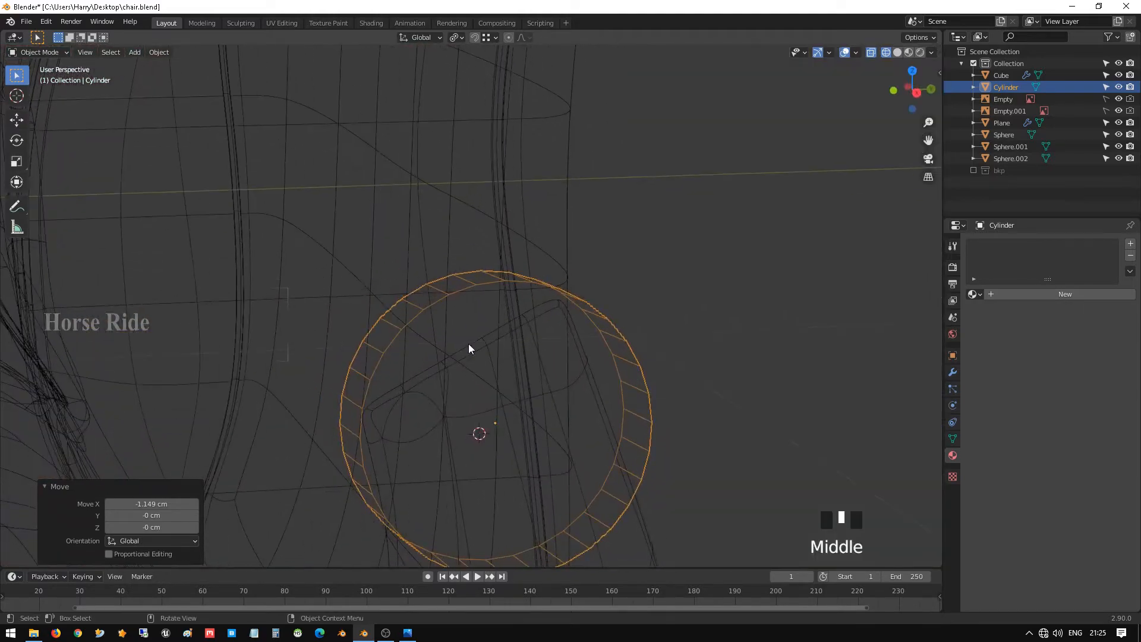
key("3")
key("shift+z")
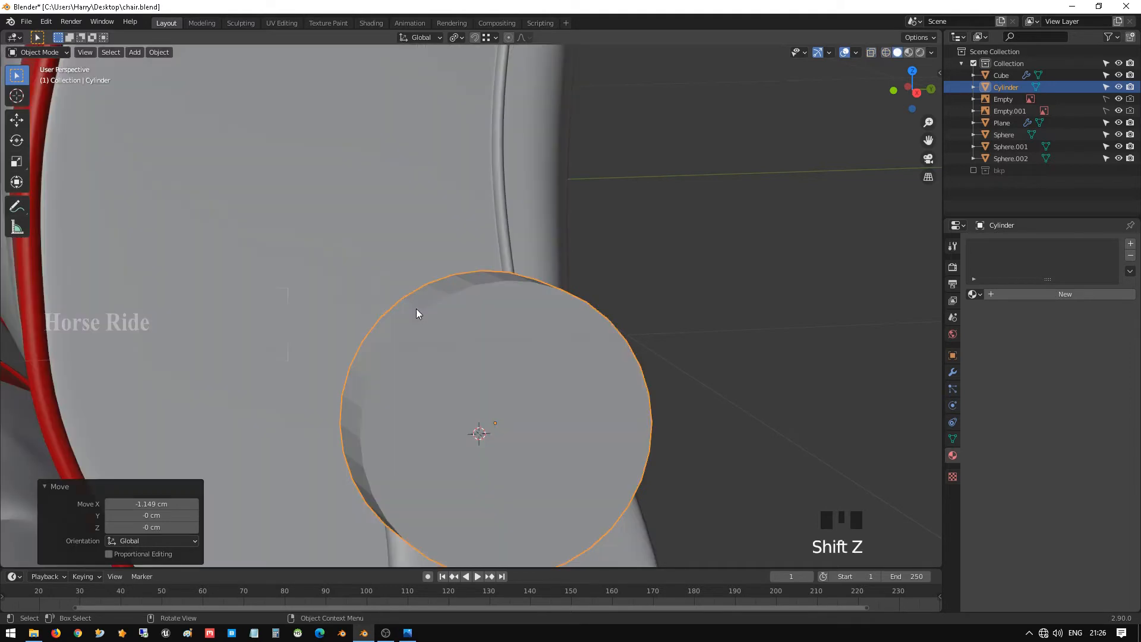
left_click(331, 154)
key("h")
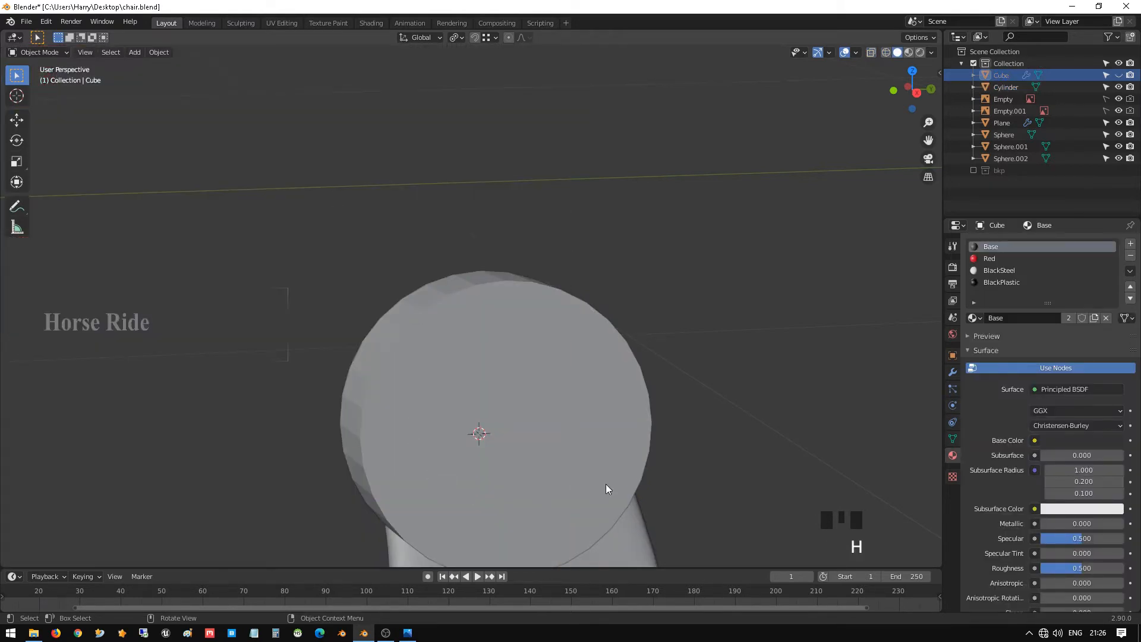
left_click(631, 541)
key("h")
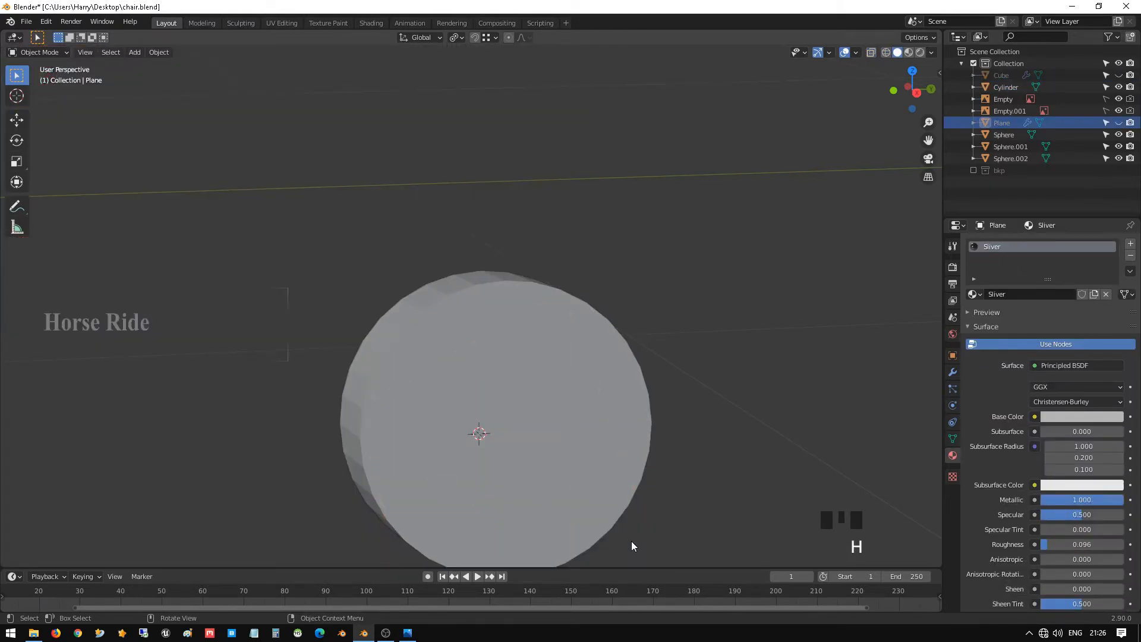
key("KP_3")
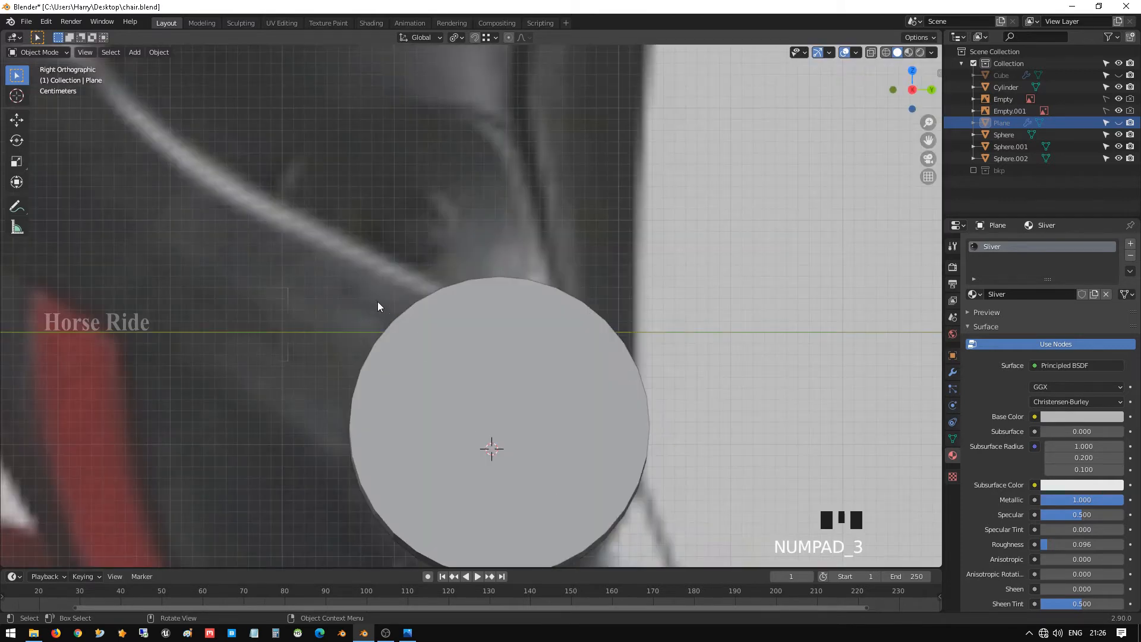
middle_click_drag(397, 316, 456, 265, "shift")
- Select the run of adjacent rim faces on the pivot cylinder's side that faces the armrest
left_click(465, 297)
key("Tab")
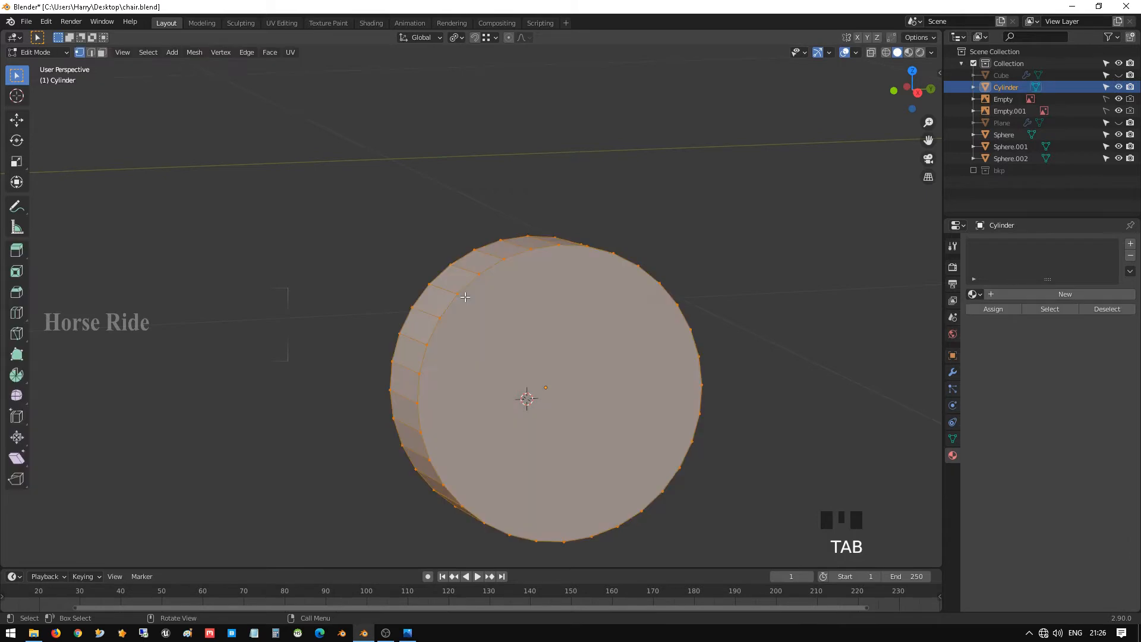
left_click(452, 277)
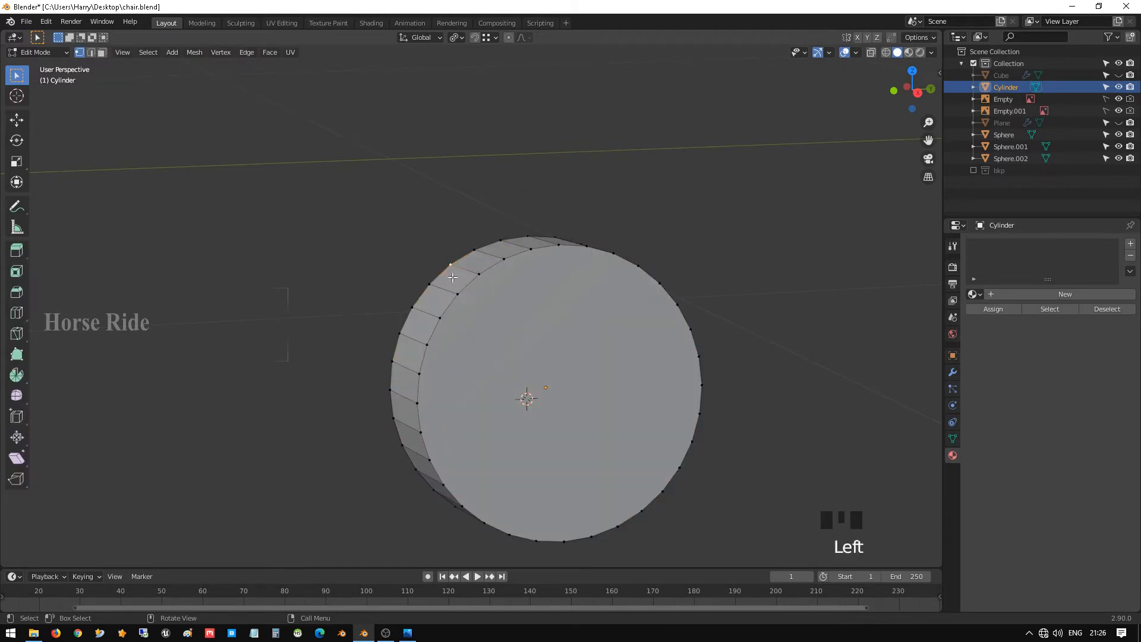
key("3")
left_click(453, 277)
left_click(432, 298, "shift")
left_click(418, 335, "shift")
left_click(417, 338, "shift")
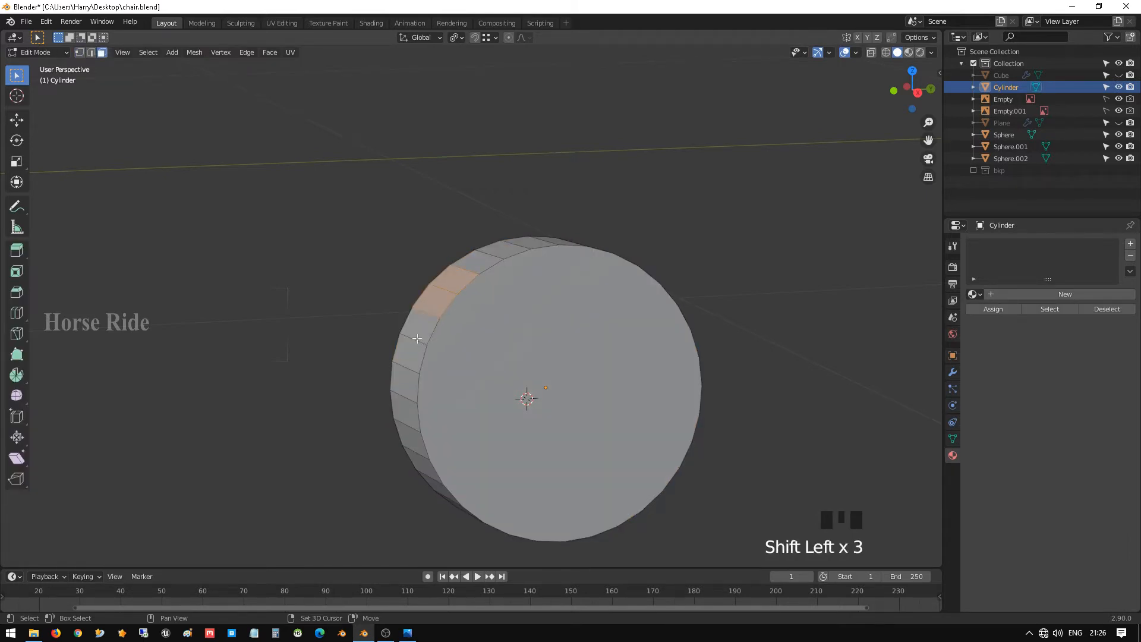
left_click(416, 339, "shift")
left_click(419, 335, "shift")
left_click(401, 381, "shift")
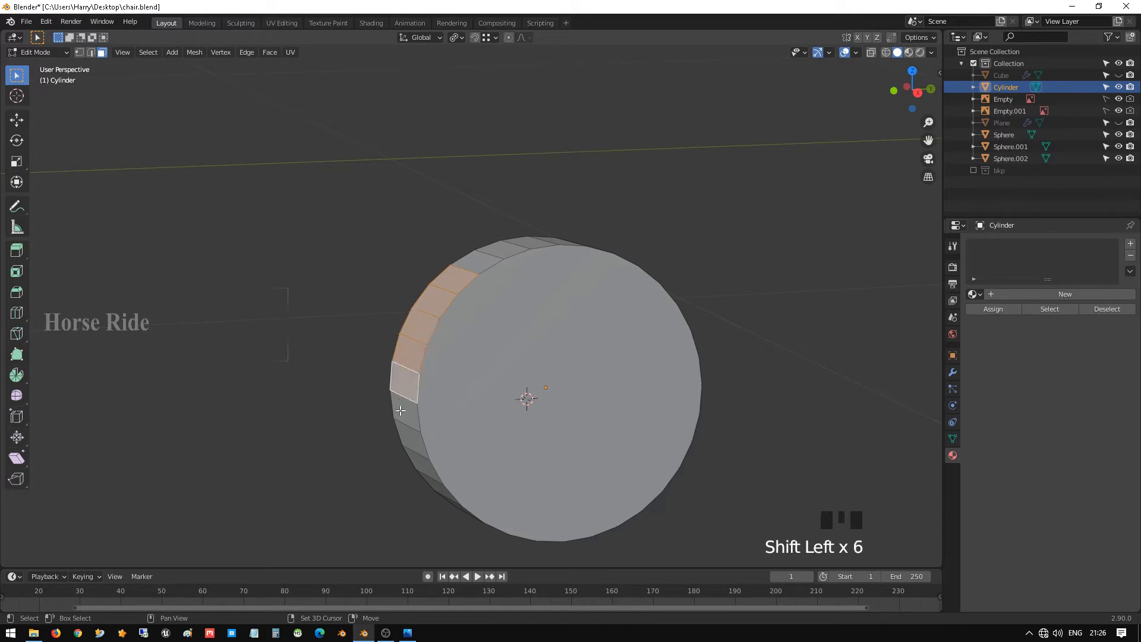
left_click(402, 410, "shift")
left_click(410, 447, "shift")
middle_click_drag(547, 424, 548, 407)
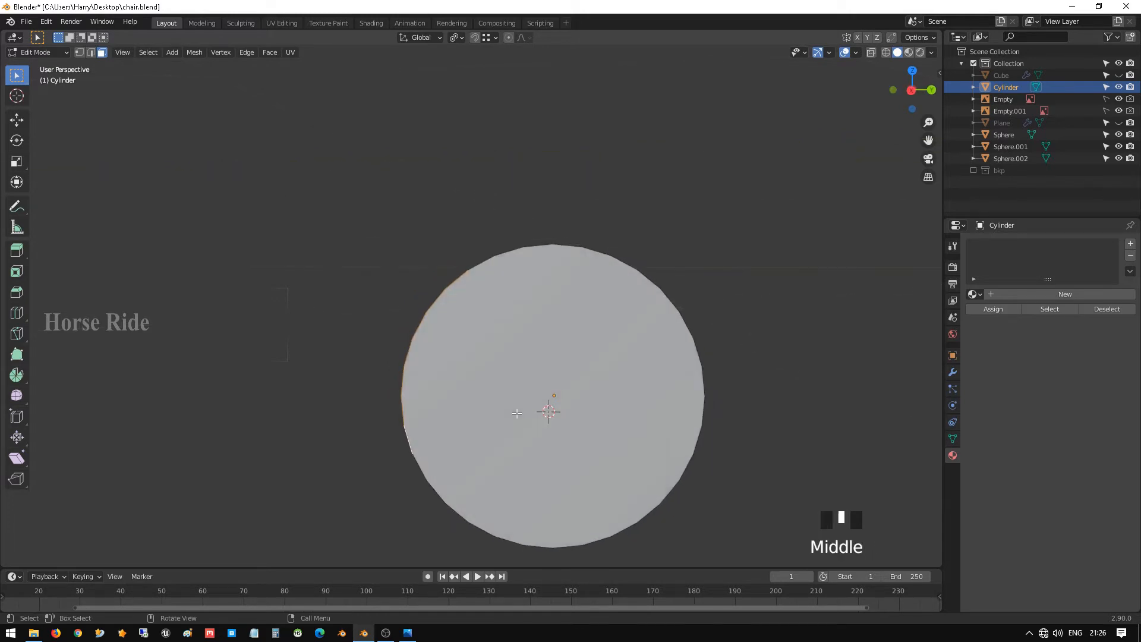
key("KP_3")
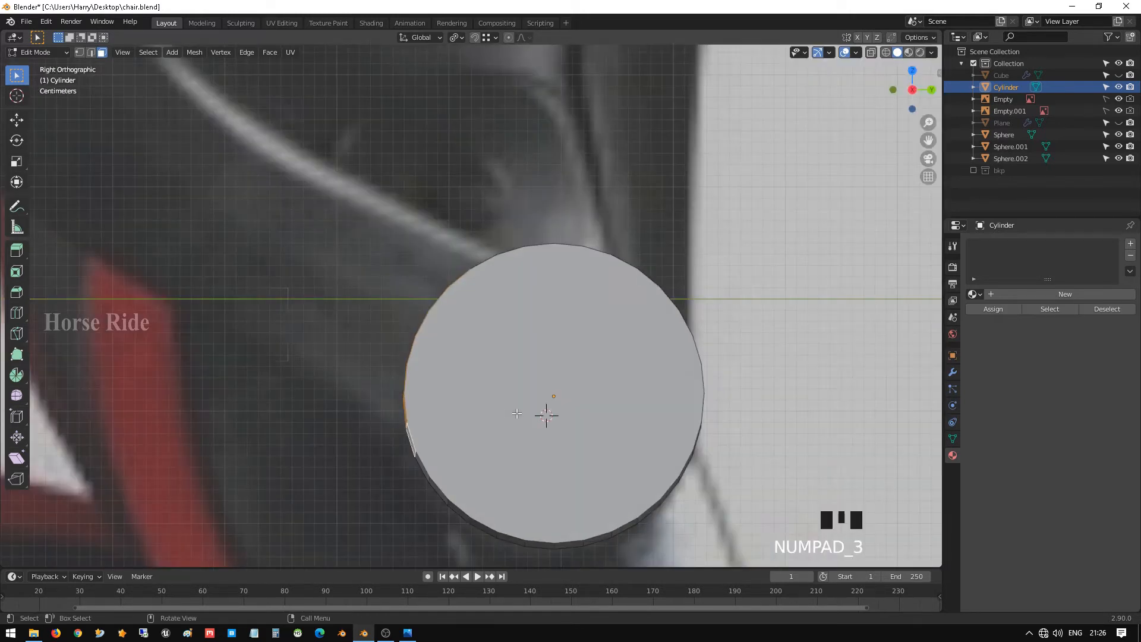
middle_click_drag(425, 444, 456, 461)
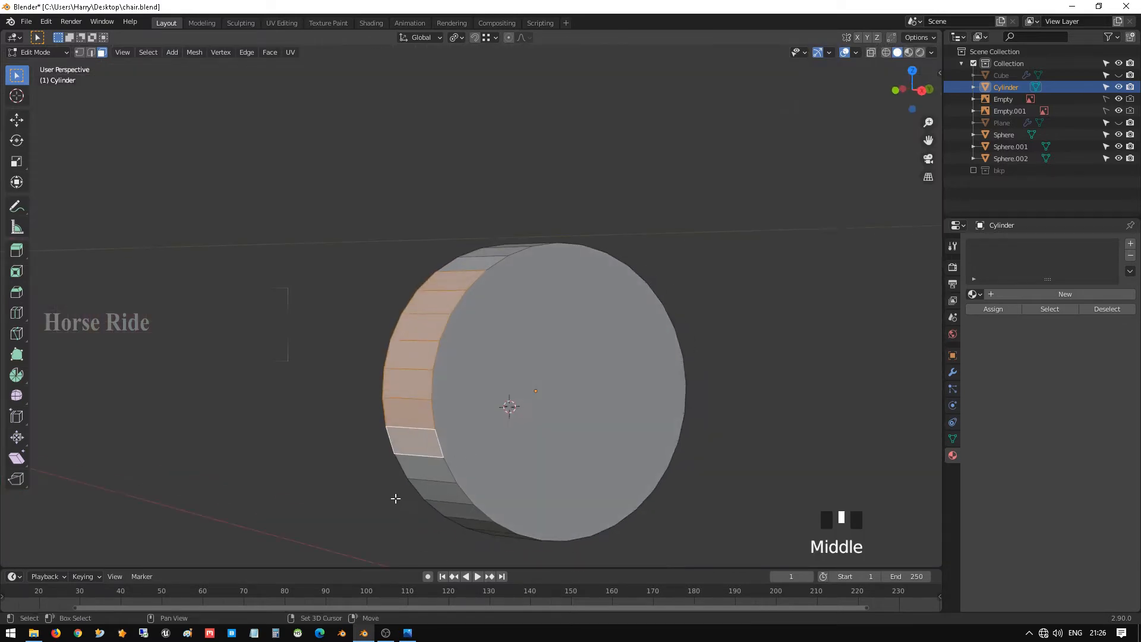
left_click(426, 472, "shift")
key("KP_3")
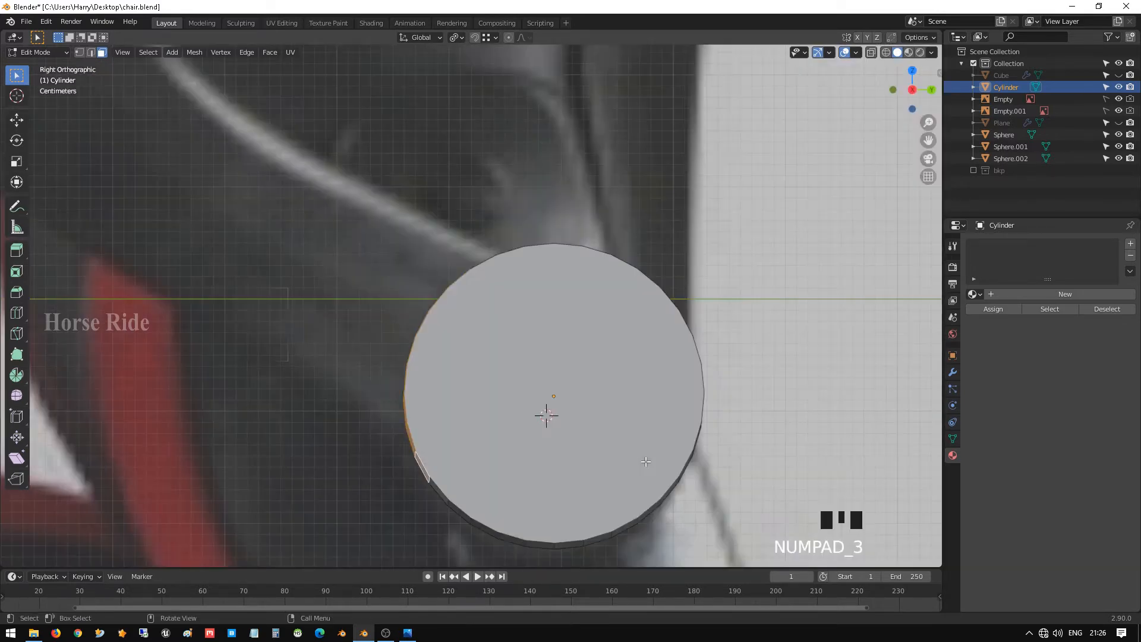
key("e")
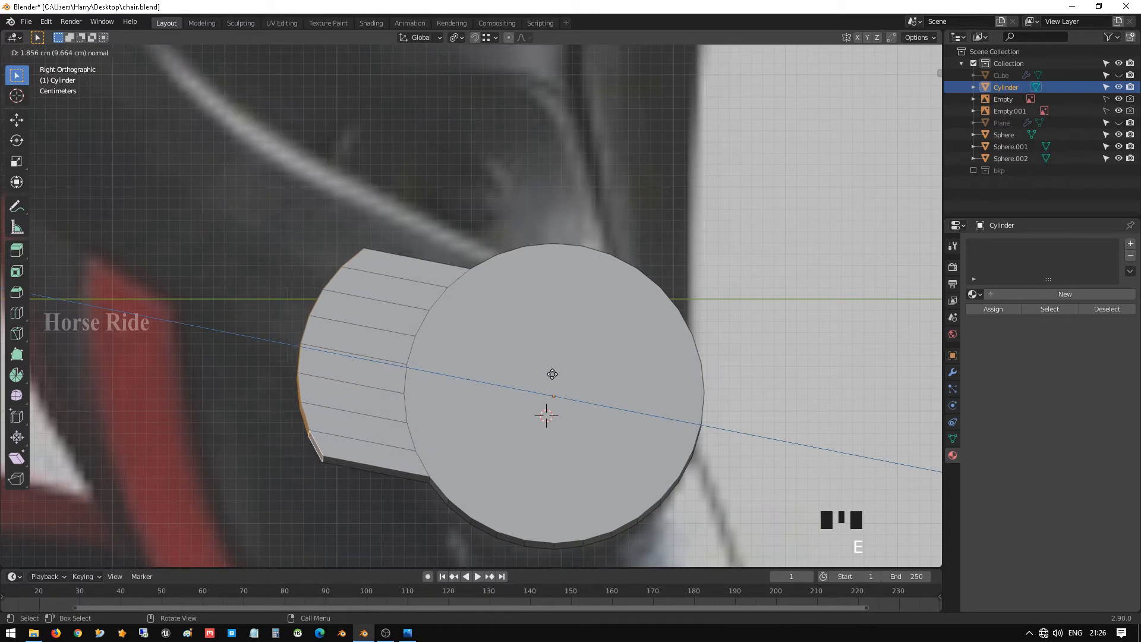
right_click(552, 374)
right_click(552, 374)
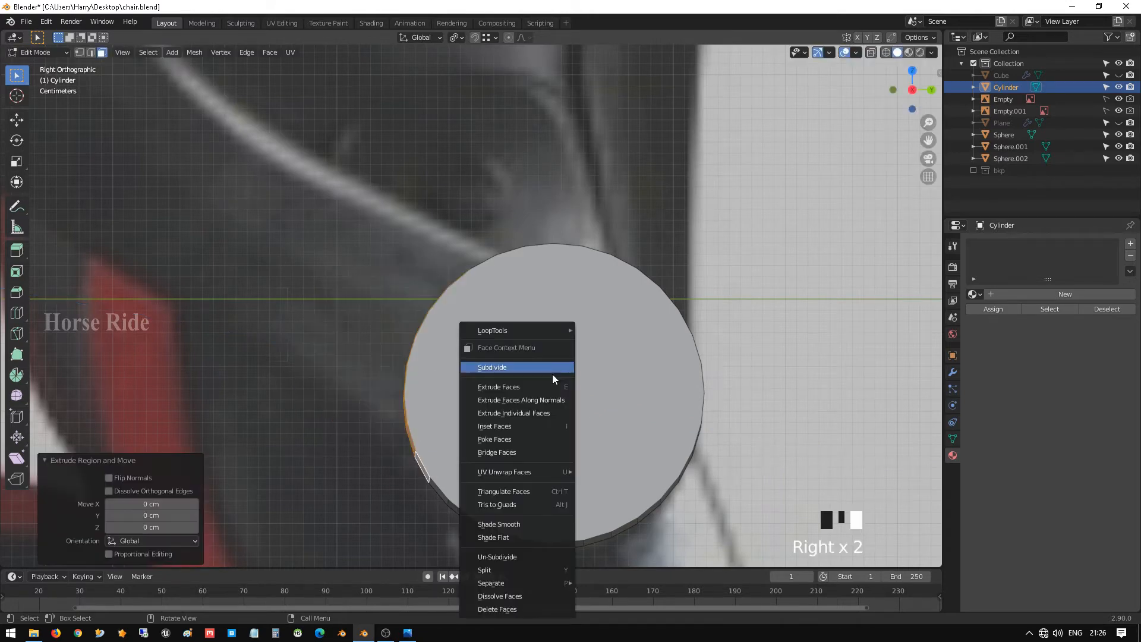
key("ctrl+z")
- Try extruding the selected rim faces 10.88 cm along their normal and flattening the end by scaling Y to 0
middle_click_drag(610, 301, 618, 392)
key("KP_3")
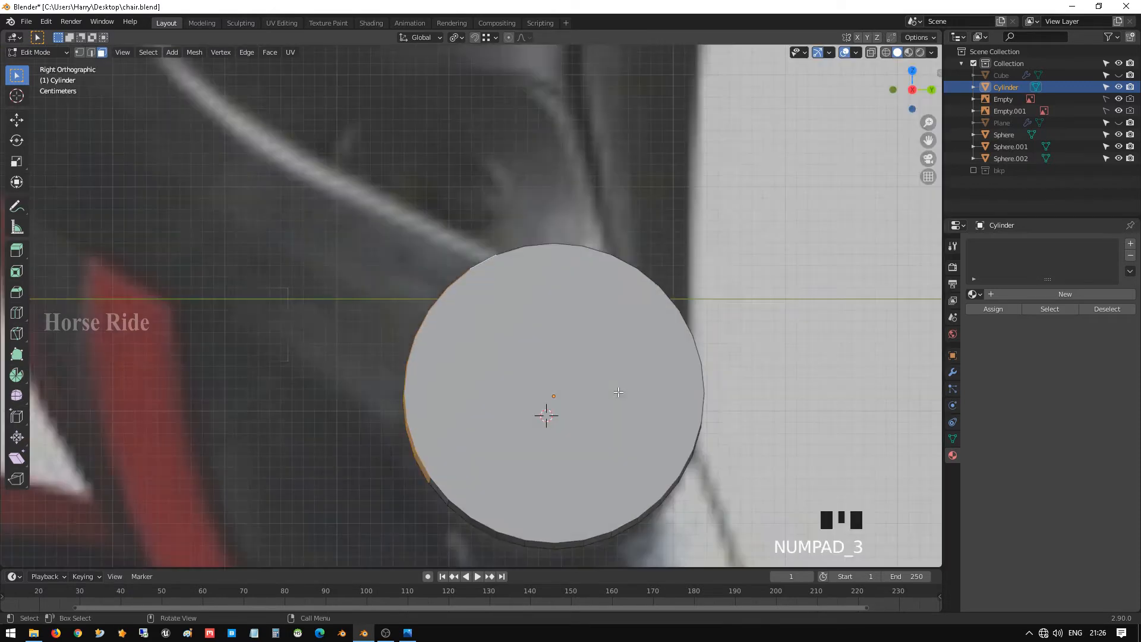
key("e")
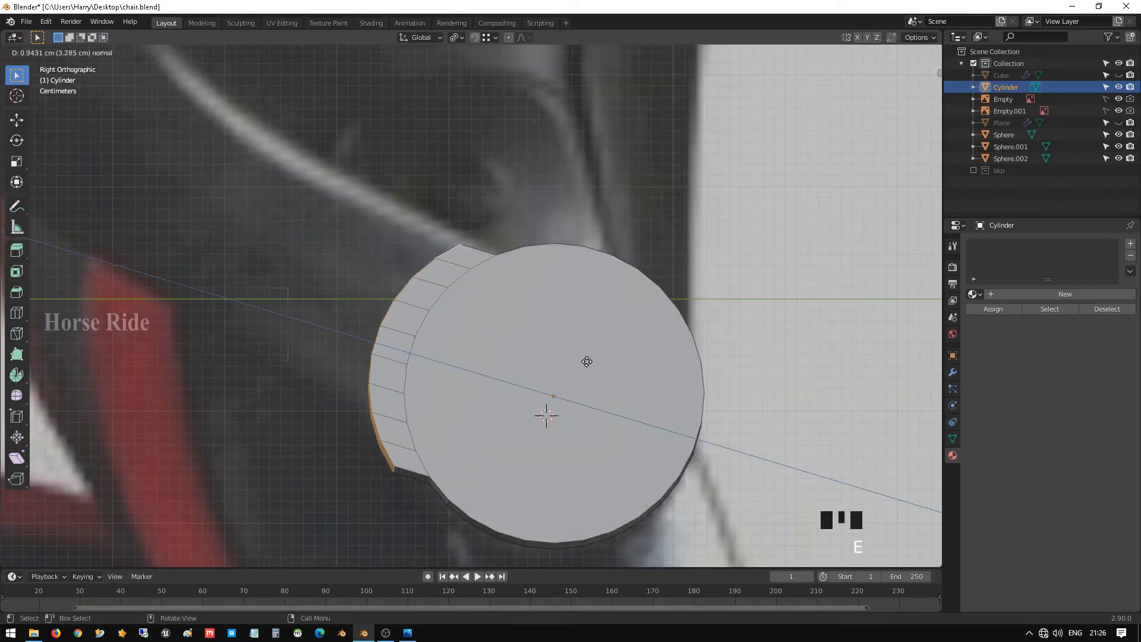
left_click(521, 291)
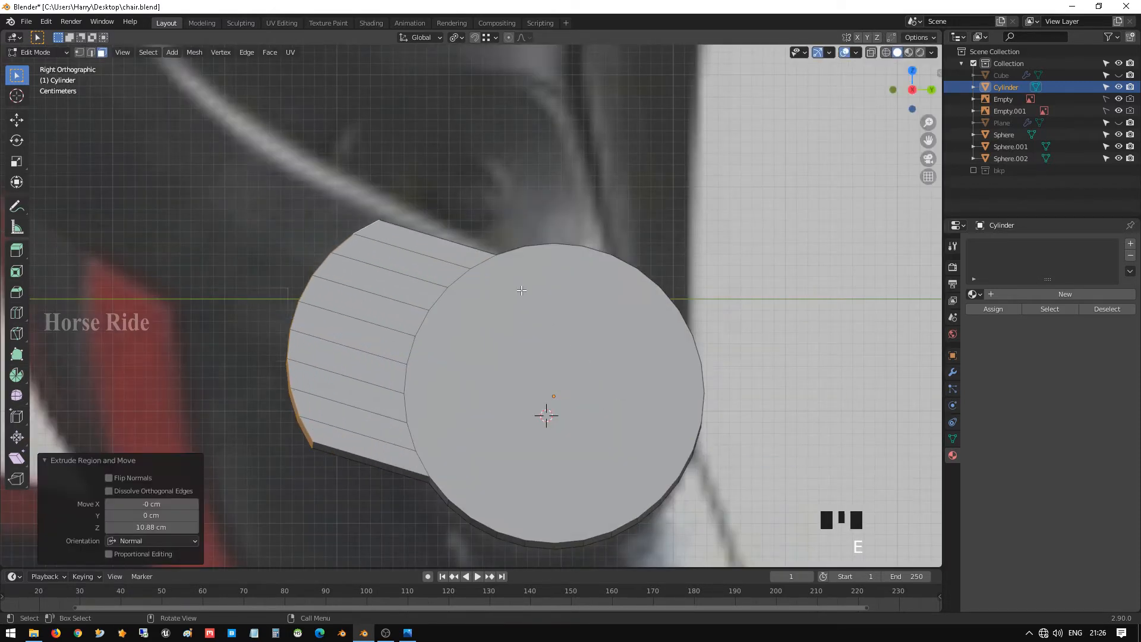
key("s")
key("y")
key("0")
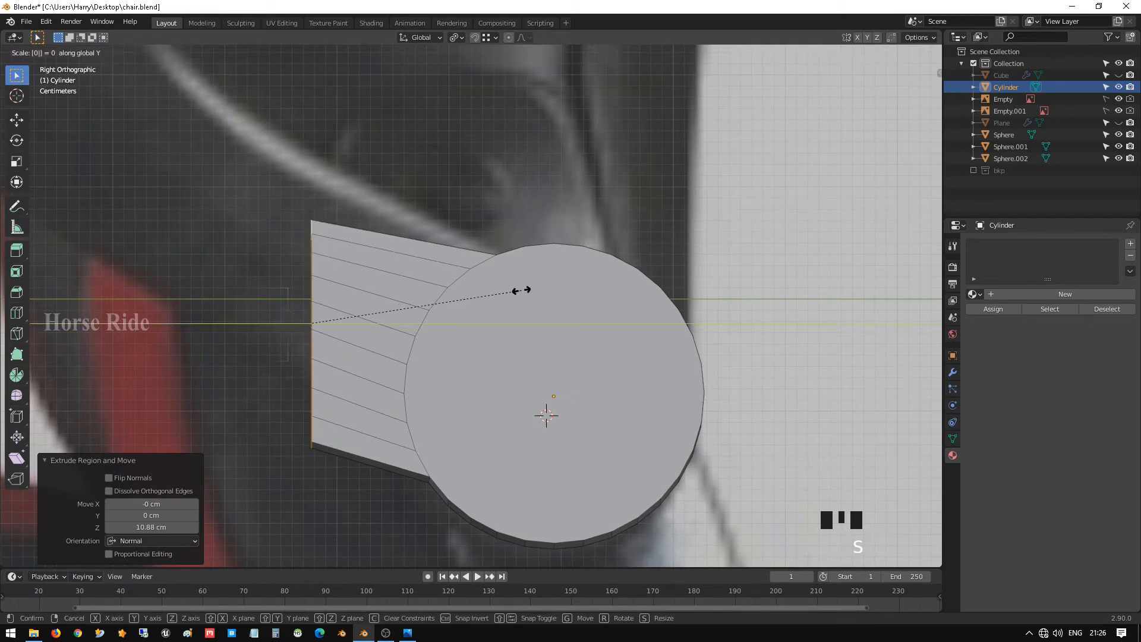
left_click(522, 290)
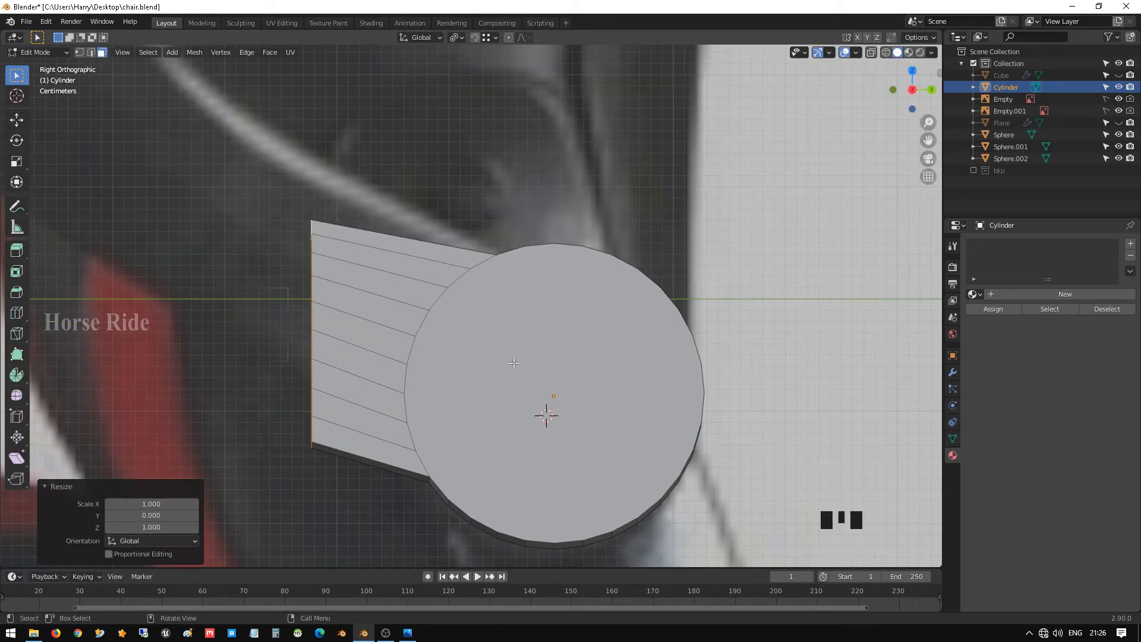
- Move the flattened end faces about 2.76 cm along Y and 3.60 cm along Z to follow the side reference
key("g")
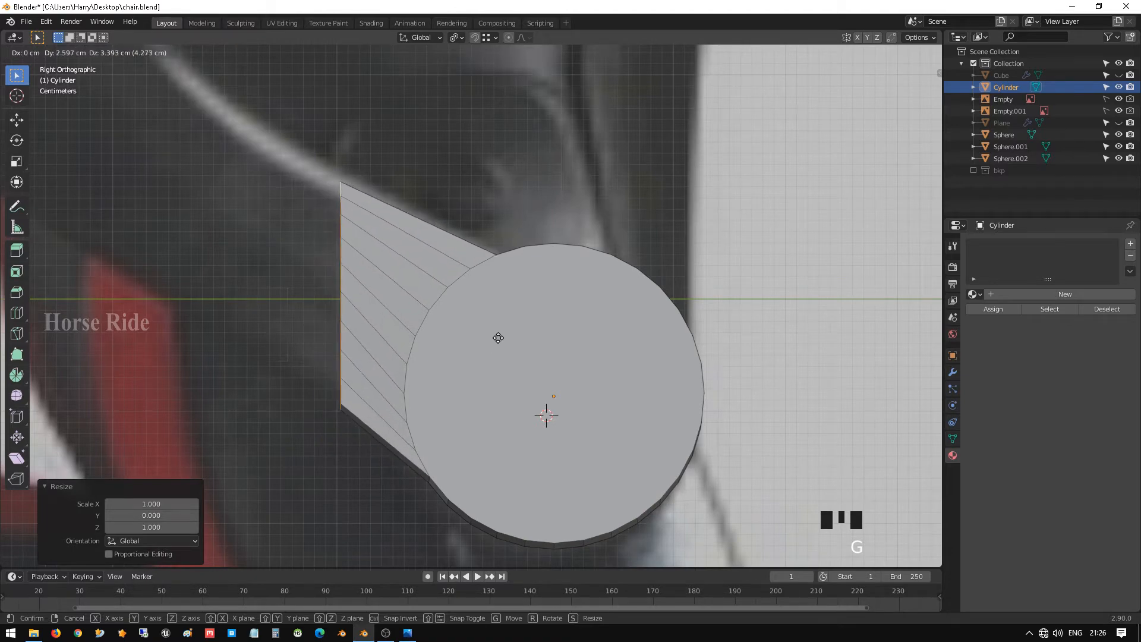
left_click(499, 336)
scroll(500, 333, "down", 2)
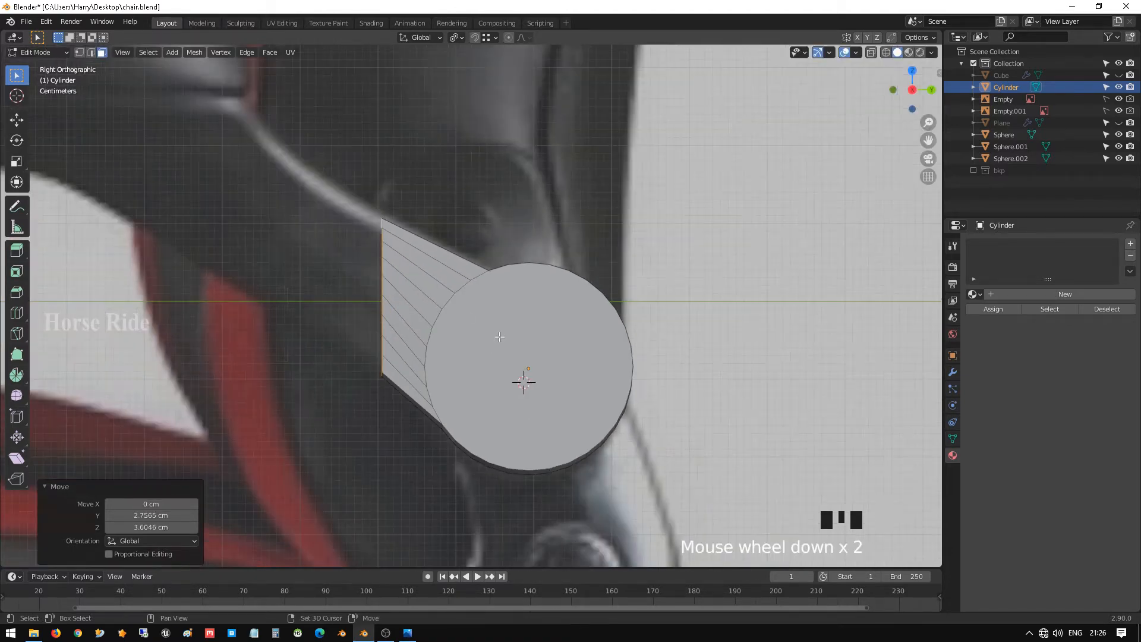
middle_click_drag(499, 334, 543, 344, "shift")
scroll(507, 337, "up", 1)
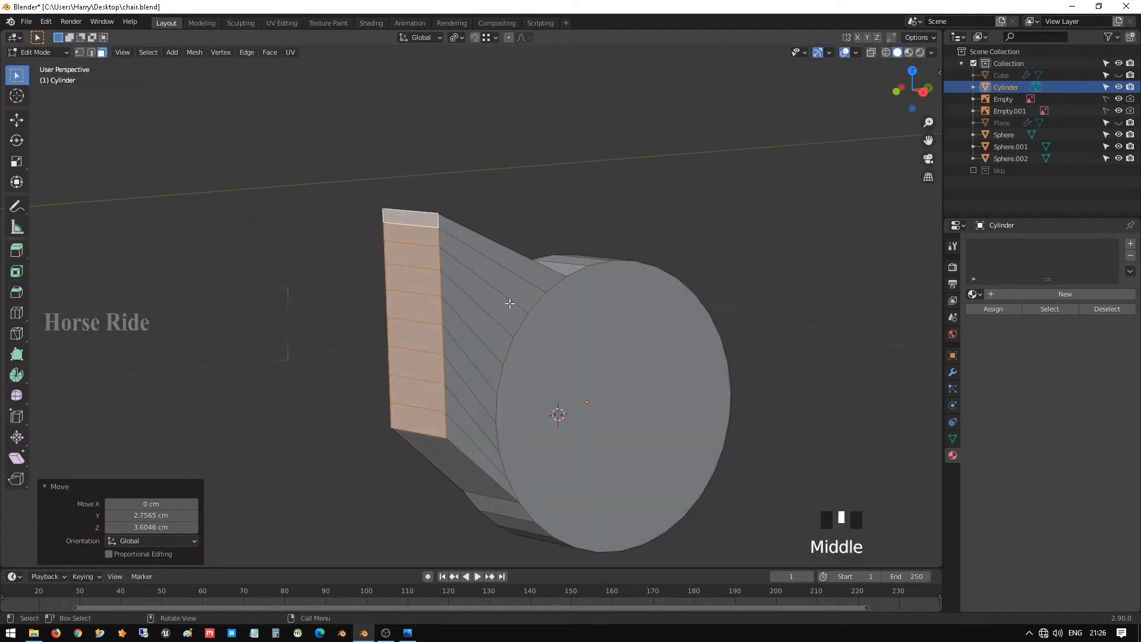
- Undo the move, the flattening and the extrusion of the rim faces
key("ctrl+z")
key("ctrl+z")
key("ctrl+z")
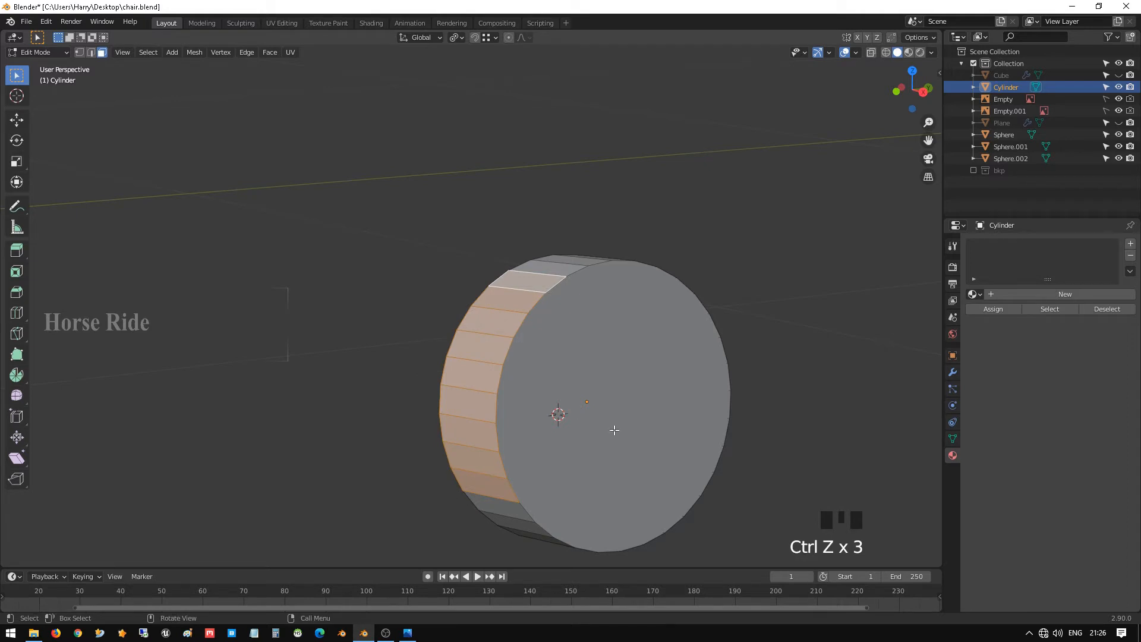
- Extrude the selected rim faces in place and narrow them by scaling along X to 0.887
key("e")
right_click(566, 365)
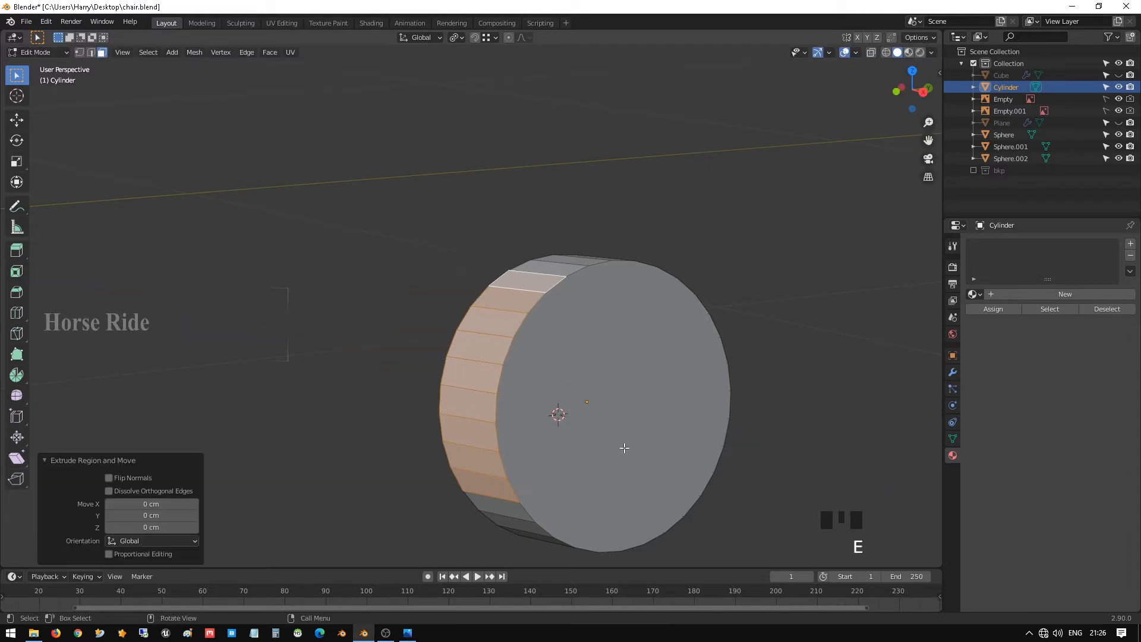
key("s")
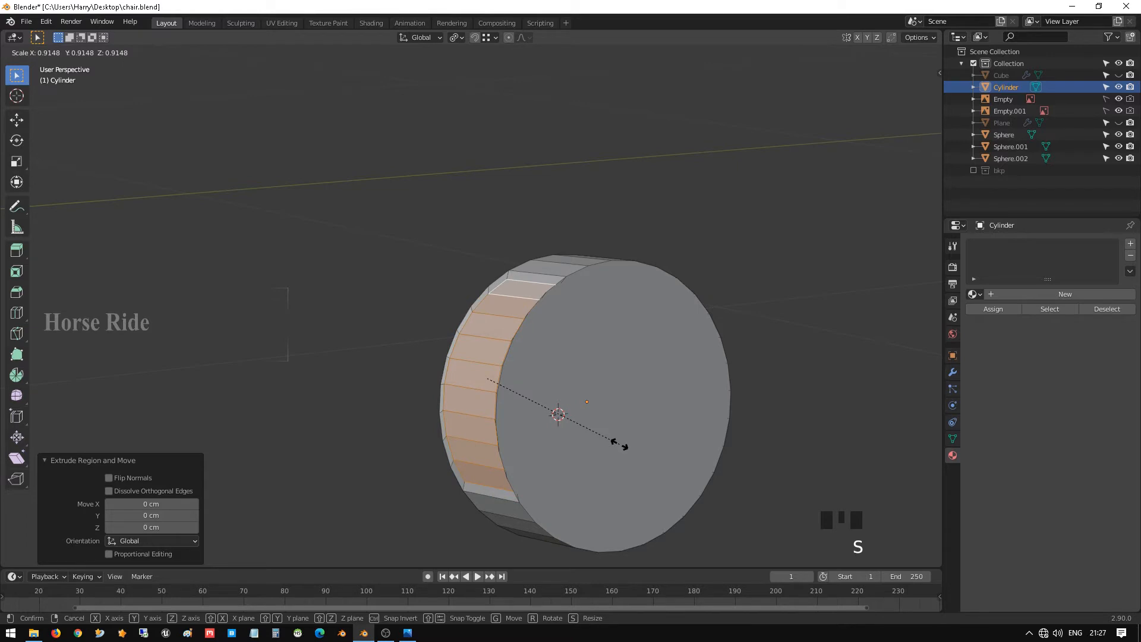
key("x")
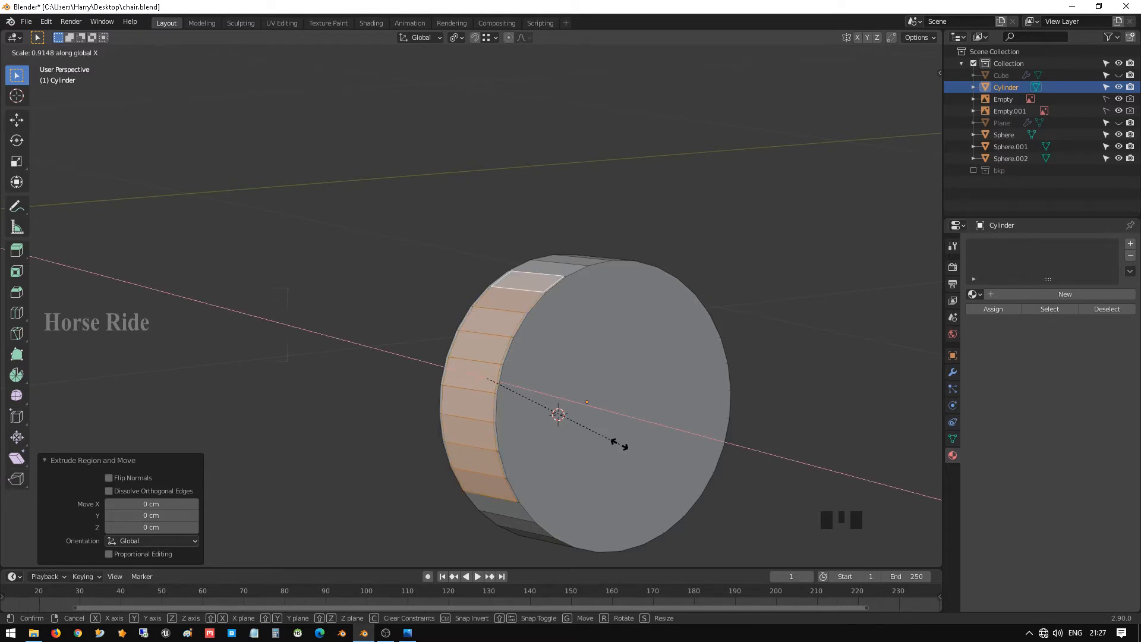
left_click(615, 441)
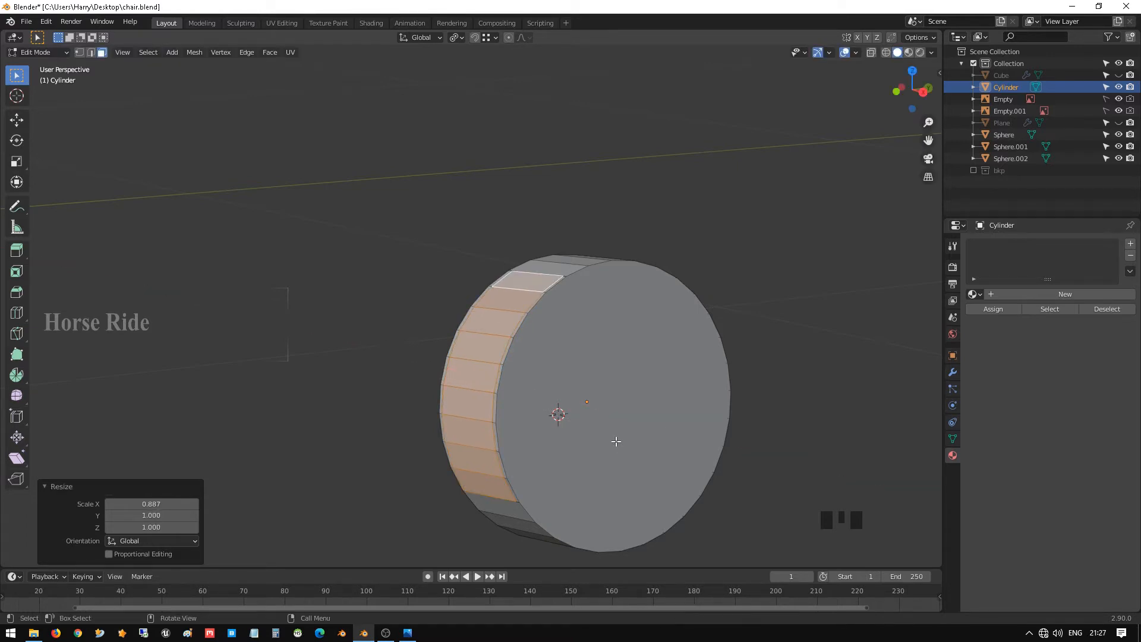
- Pull the narrowed rim faces out along the reference arm by -11.715 cm in Y and 6.8911 cm in Z
key("KP_3")
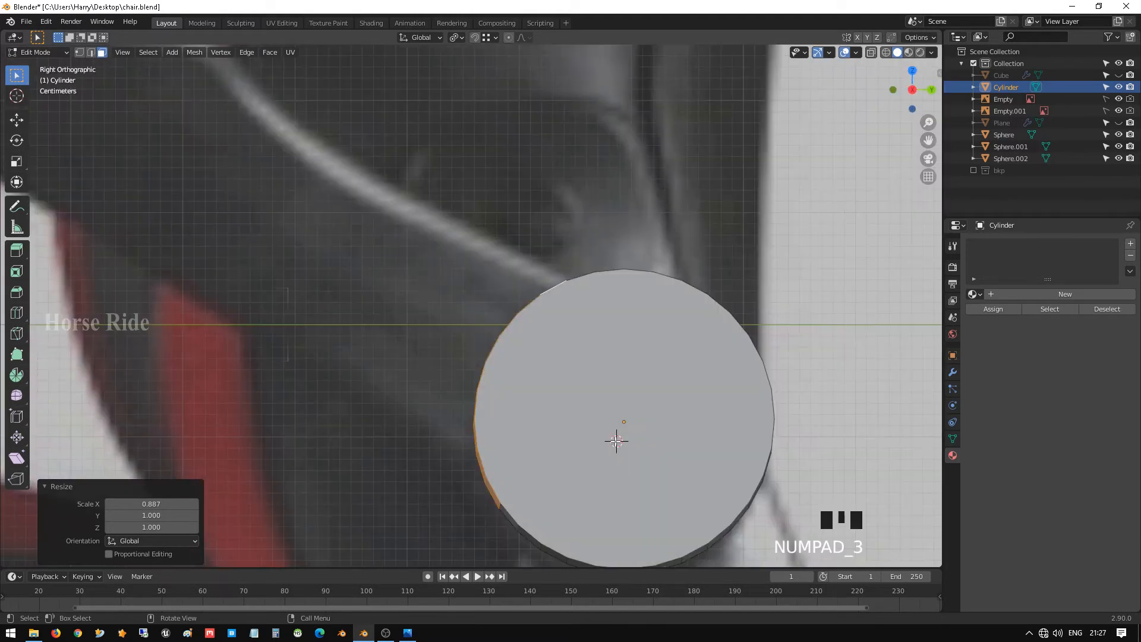
key("g")
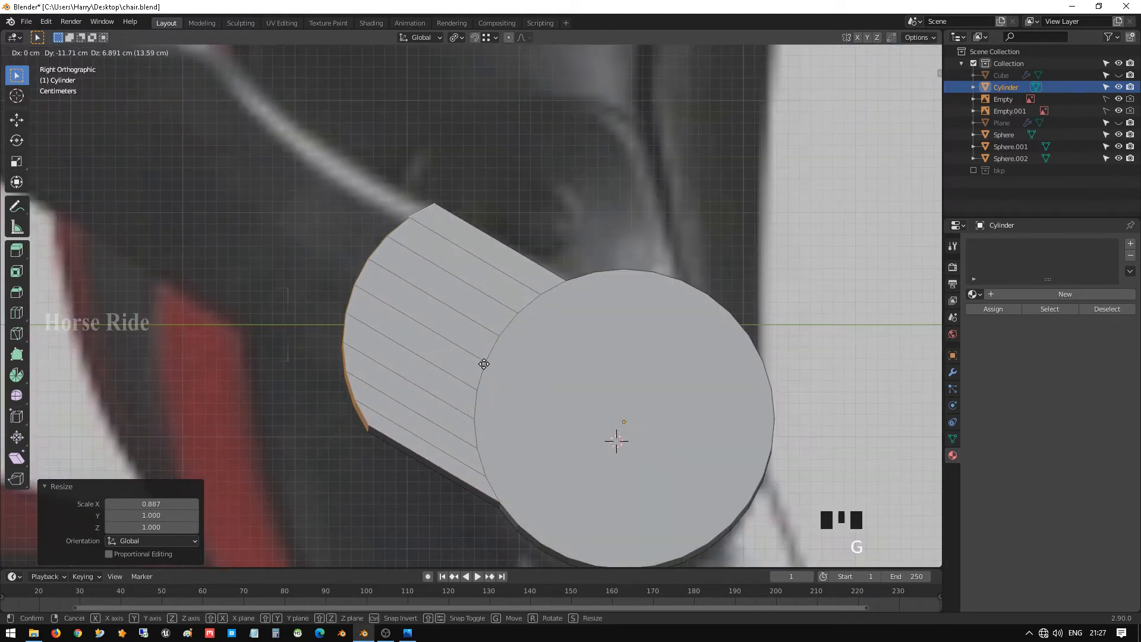
left_click(484, 363)
- Flatten the arm's end faces by scaling Y to 0 and move them about 2.97 cm along Y and 1.11 cm along Z
key("s")
key("y")
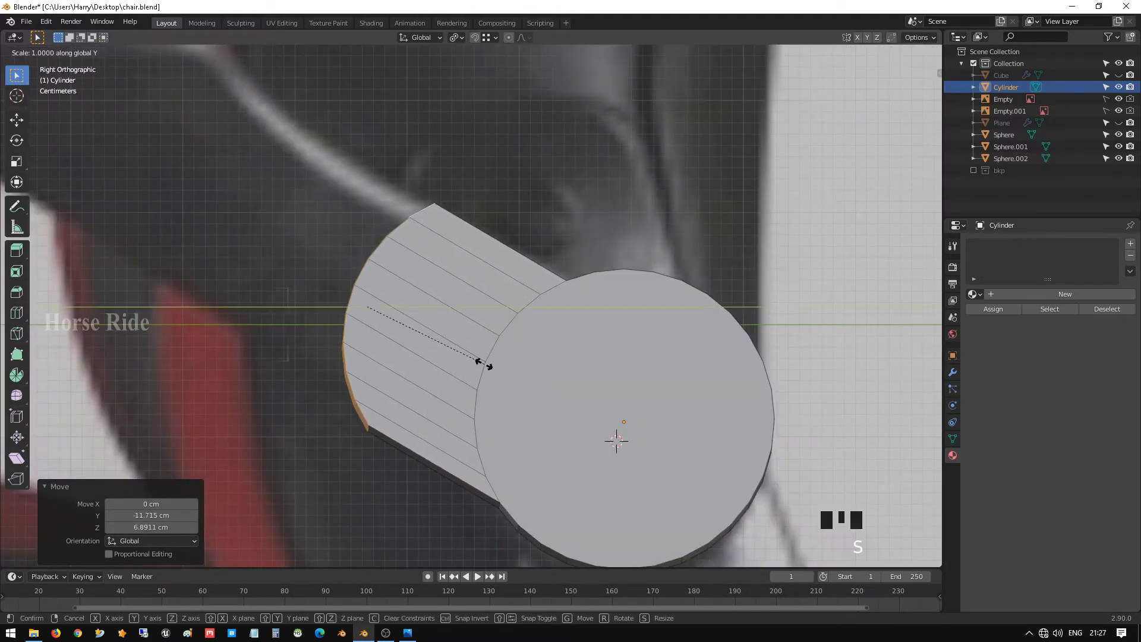
key("0")
key("Return")
key("g")
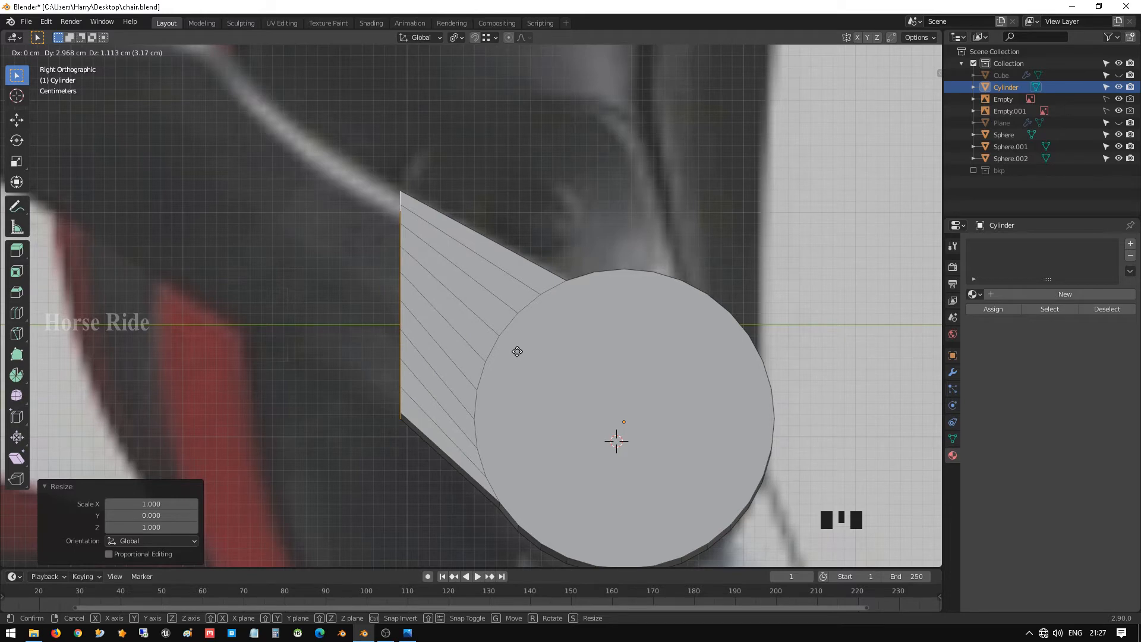
left_click(517, 351)
- Inspect the flattened arm and the cylinder from an angled view in wireframe and solid shading
mouse_move(517, 351)
middle_mouse_down()
mouse_move(542, 377)
mouse_move(596, 390)
mouse_move(588, 359)
mouse_move(521, 354)
mouse_move(554, 395)
mouse_move(608, 382)
mouse_move(585, 255)
mouse_move(458, 374)
mouse_move(612, 374)
mouse_move(585, 377)
mouse_move(520, 325)
mouse_move(589, 338)
mouse_move(565, 367)
mouse_move(544, 369)
middle_mouse_up()
scroll(607, 373, "up", 4)
key("shift+z")
scroll(565, 378, "up", 3)
left_click(507, 325)
scroll(589, 337, "down", 2)
scroll(591, 365, "down", 1)
key("shift+z")
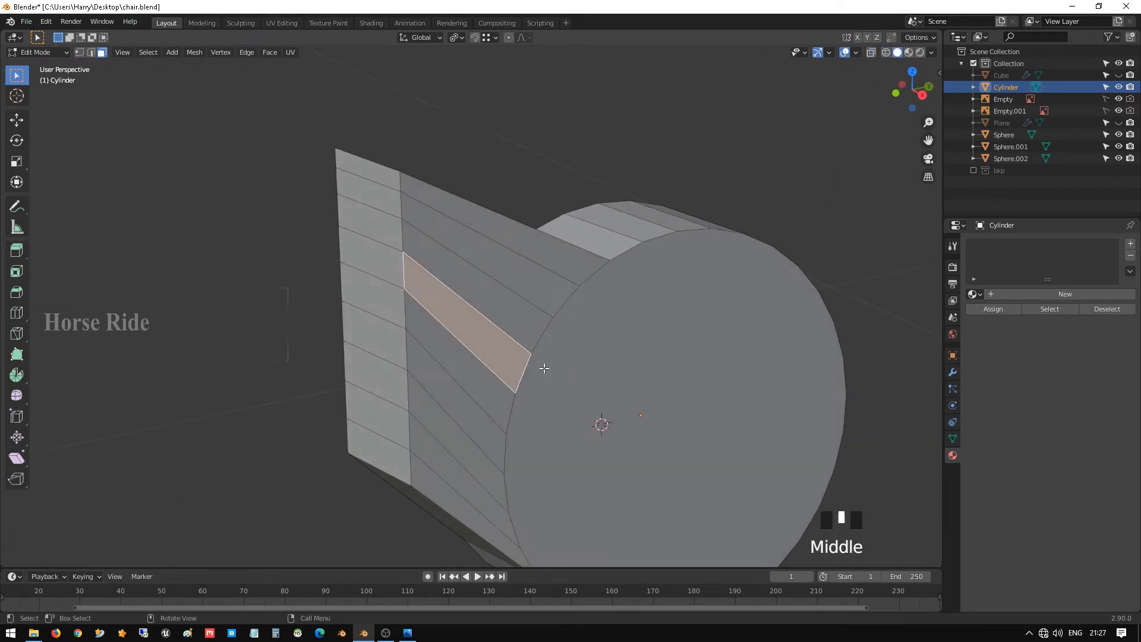
- Select the edge loop around the cylinder's front cap, extrude it scaled to 0.808 and move it -1.1054 cm along X
key("2")
left_click(596, 276, "alt")
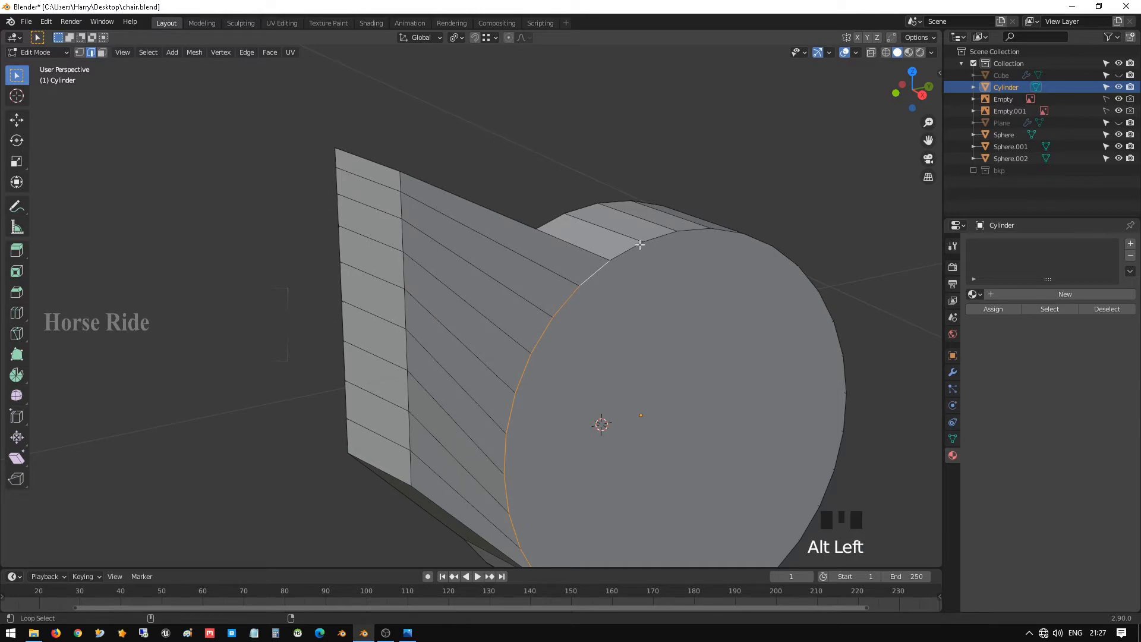
left_click(639, 244, "alt+shift")
scroll(612, 351, "down", 3)
middle_click_drag(612, 351, 550, 303, "shift")
scroll(556, 343, "up", 3)
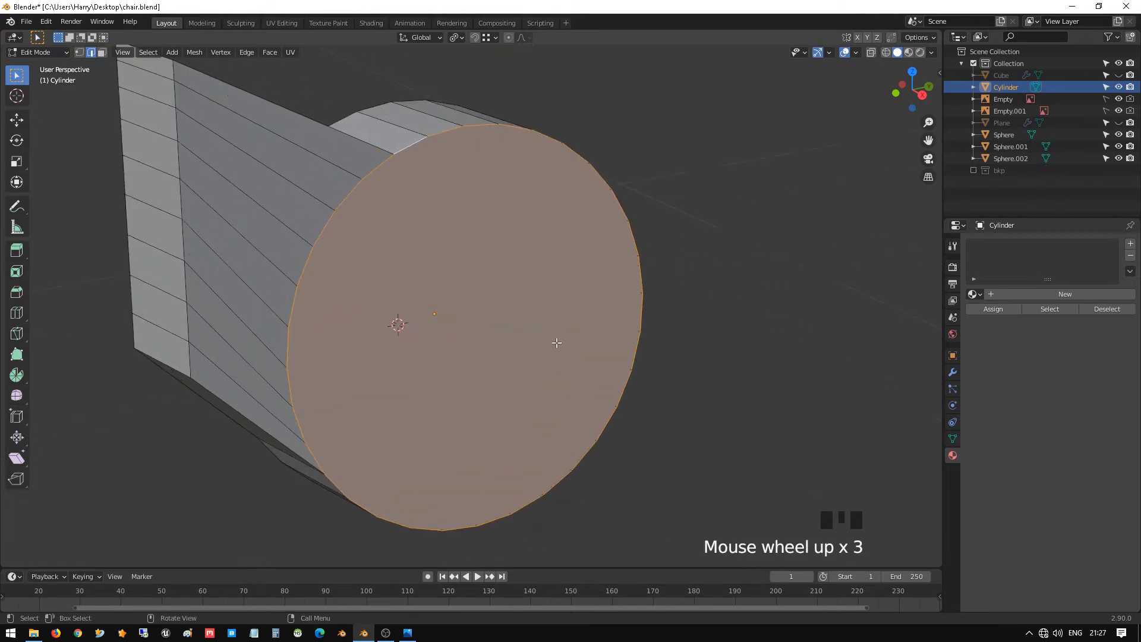
key("e")
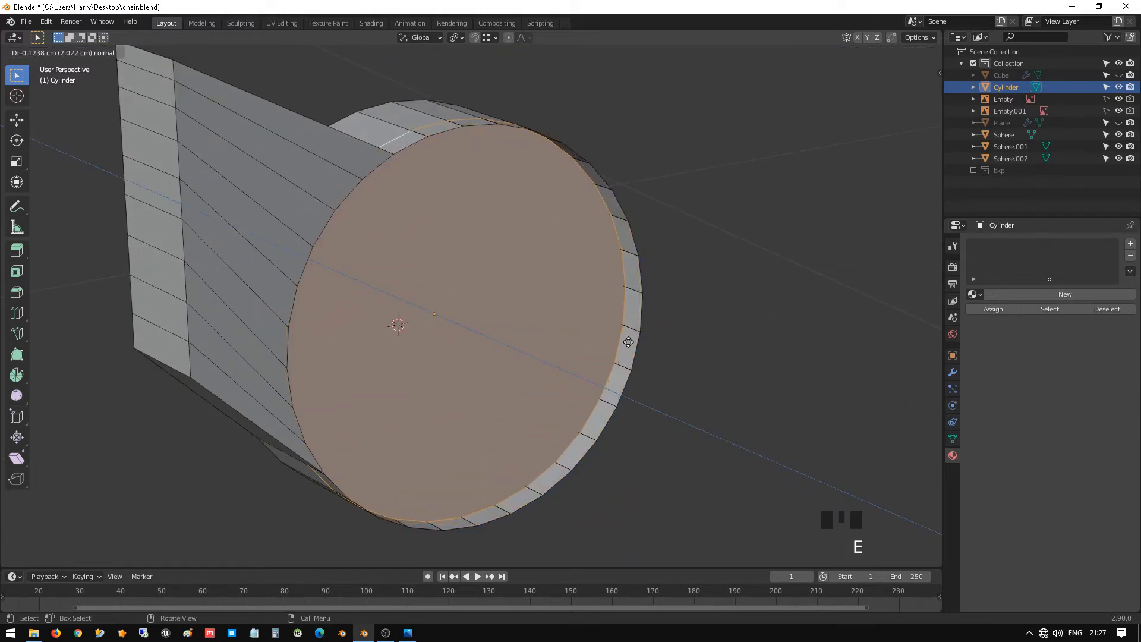
key("s")
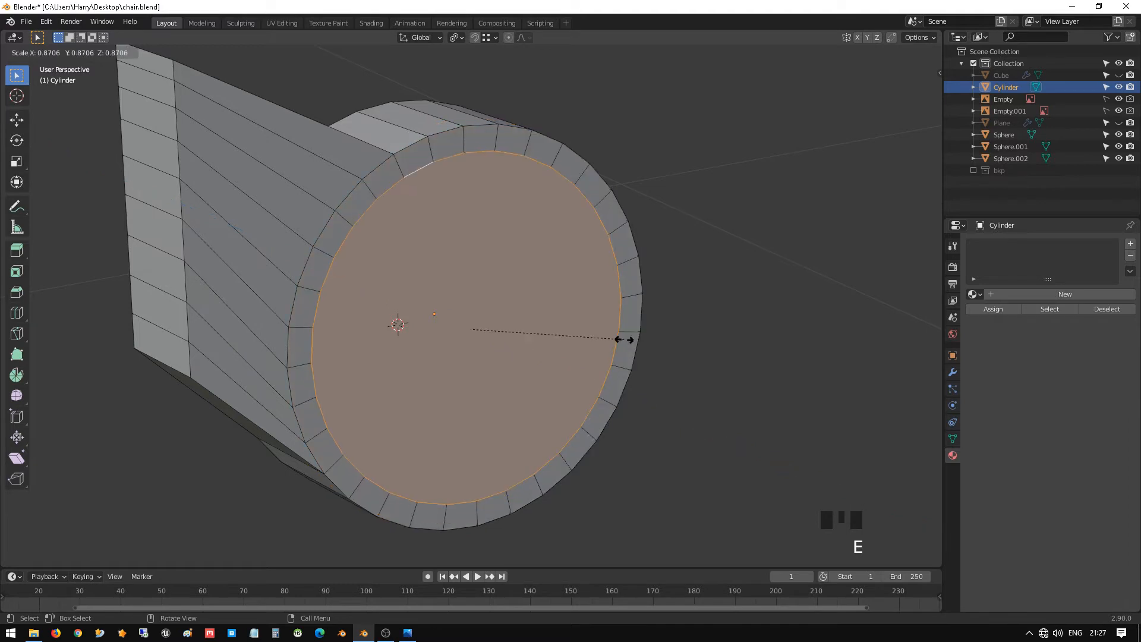
left_click(613, 333)
key("g")
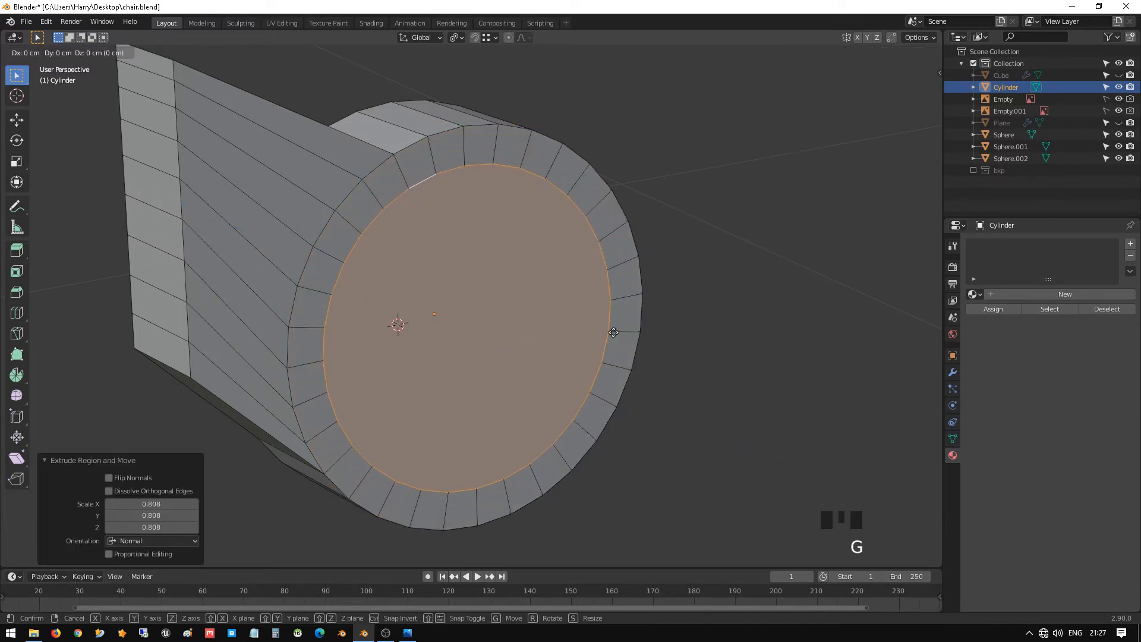
left_click(604, 326)
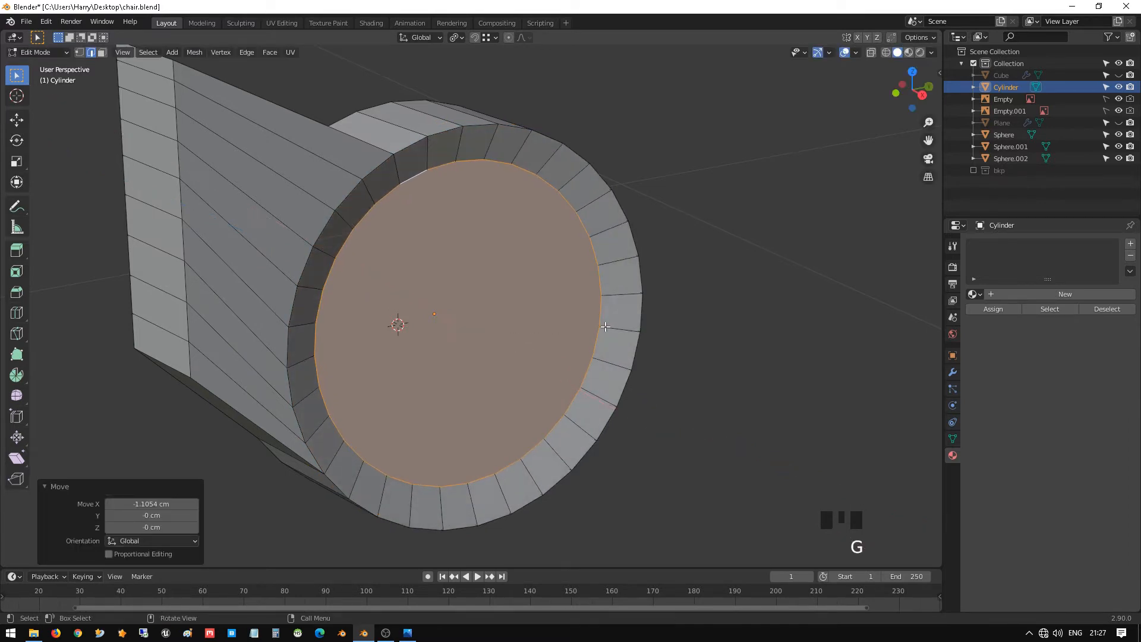
- Extrude the recessed cap again scaled to 0.825 and push it in by -0.93686 cm along X
key("e")
key("s")
left_click(581, 316)
key("g")
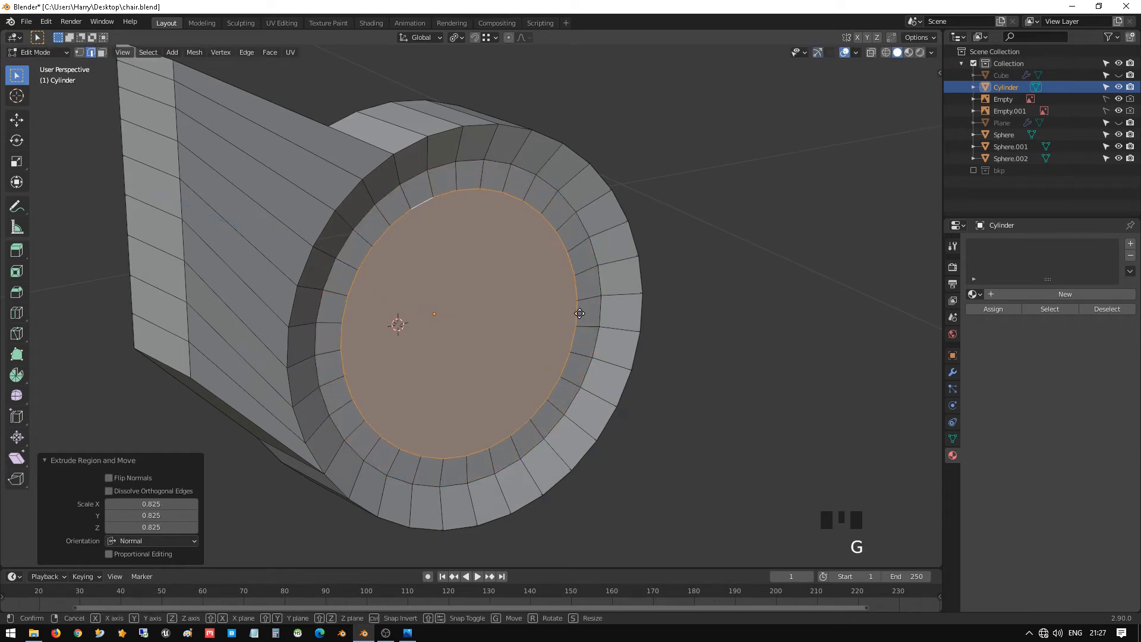
left_click(572, 309)
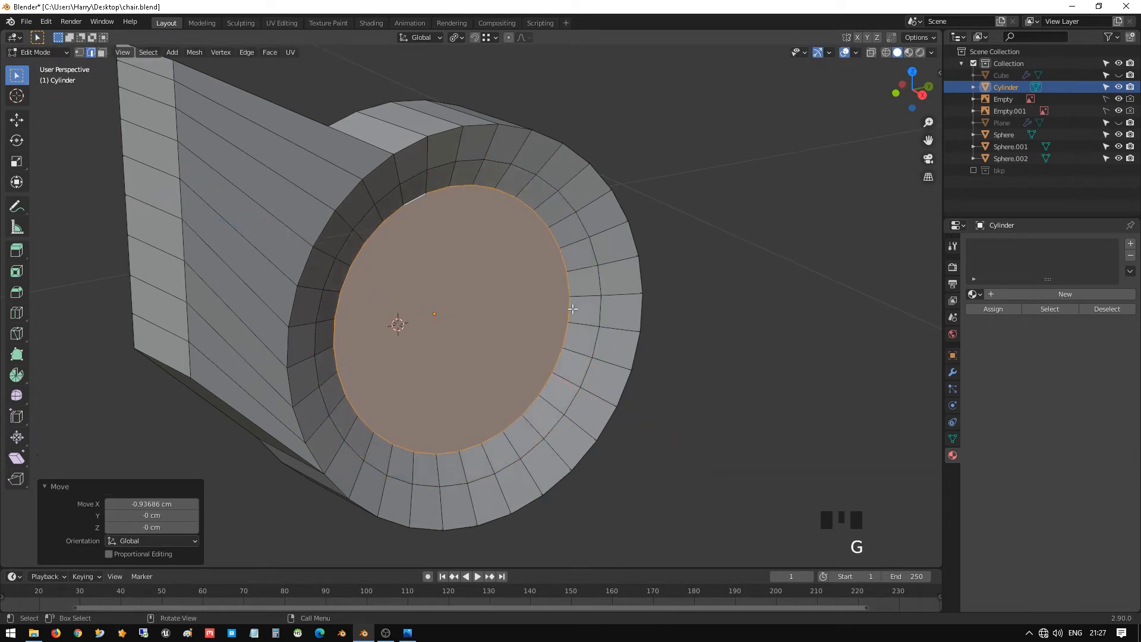
- Extrude the recessed cap twice more in place, scaling the first ring to 0.876 and the second down to a small central disc
key("e")
key("s")
left_click(557, 307)
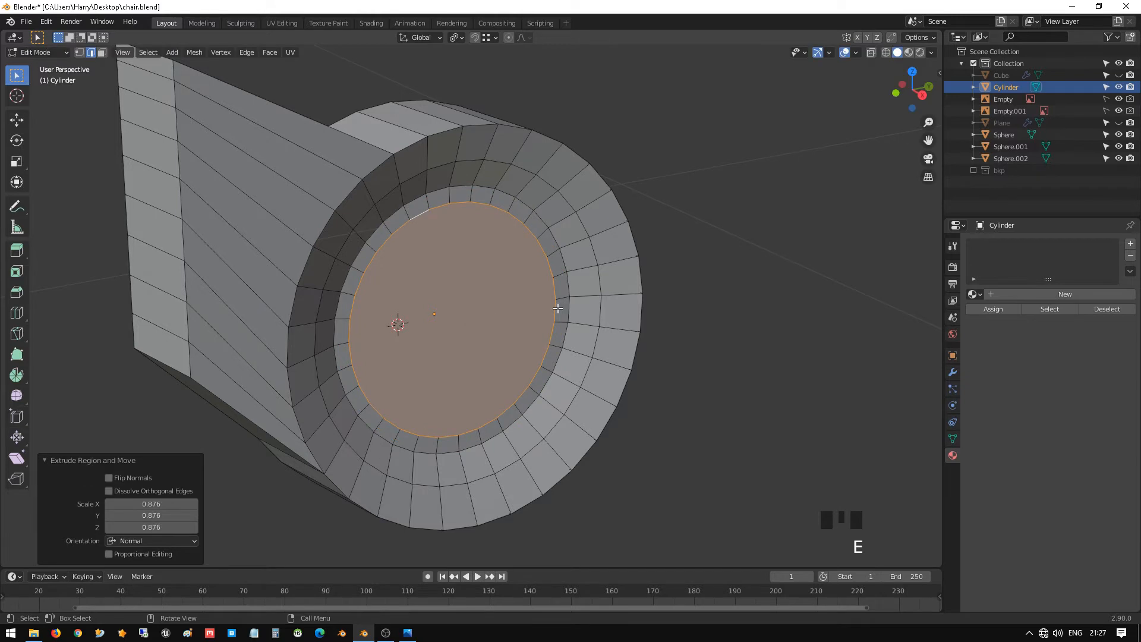
key("e")
key("s")
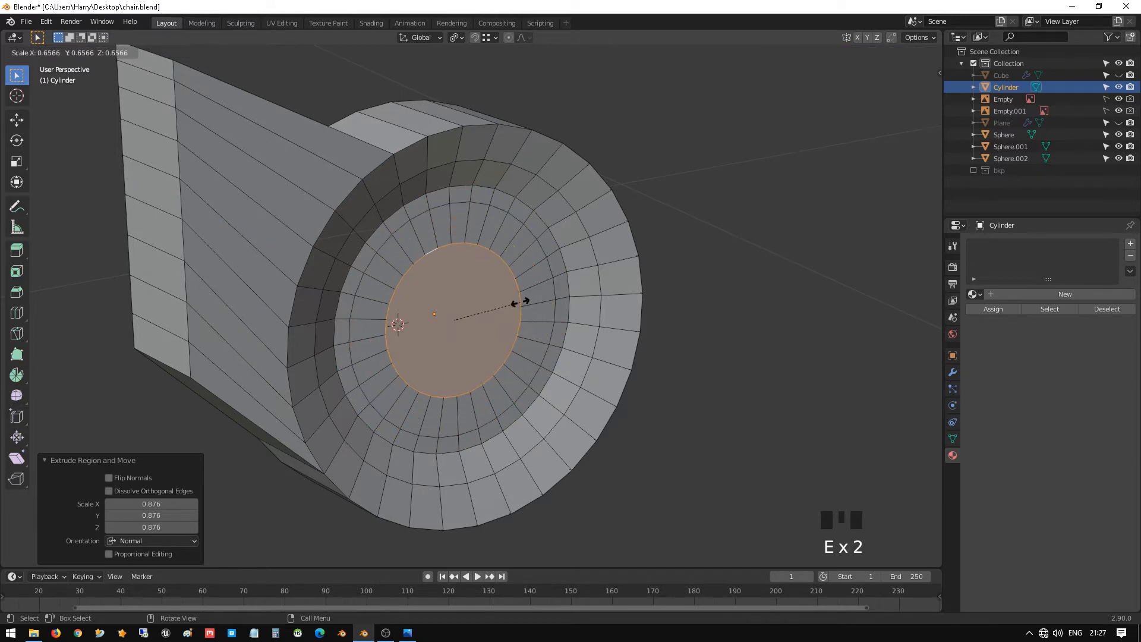
left_click(513, 305)
- Merge the vertices of the innermost ring at center
key("1")
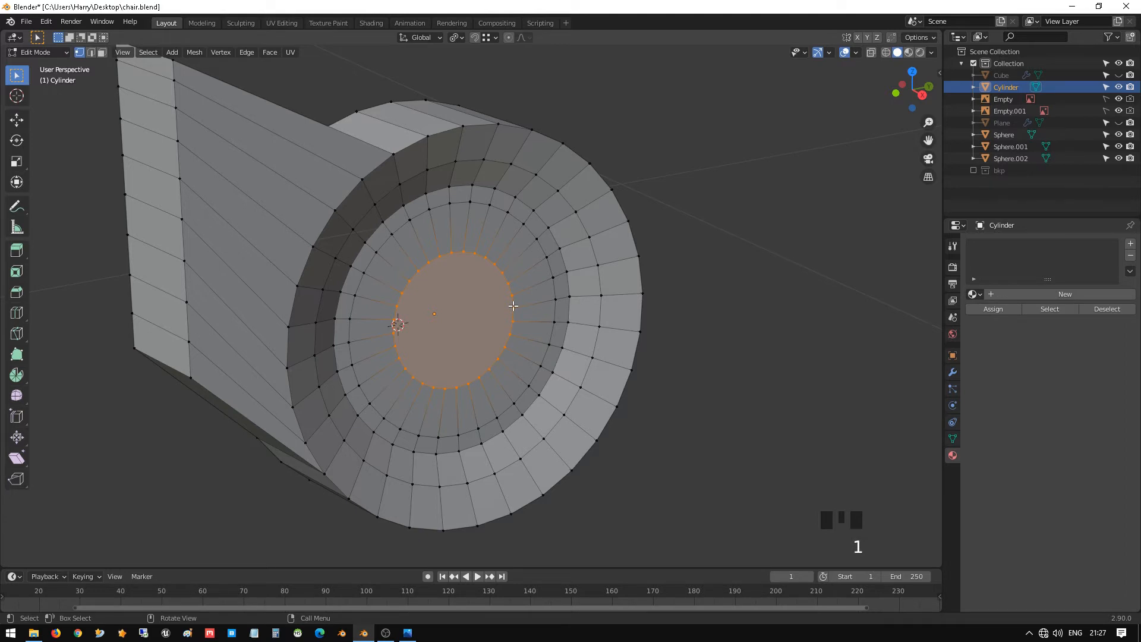
key("m")
left_click(512, 305)
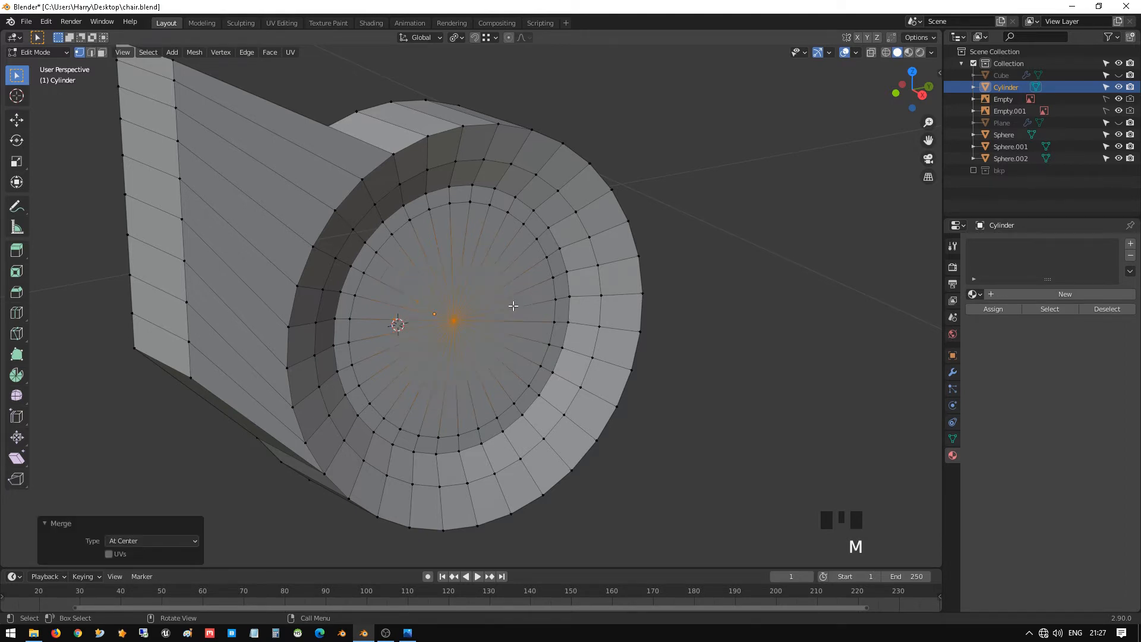
- Add a level 3 subdivision to the armrest piece and check the rounded mesh from several angles
scroll(512, 305, "down", 2)
key("Tab")
middle_click_drag(512, 322, 443, 340)
key("ctrl+3")
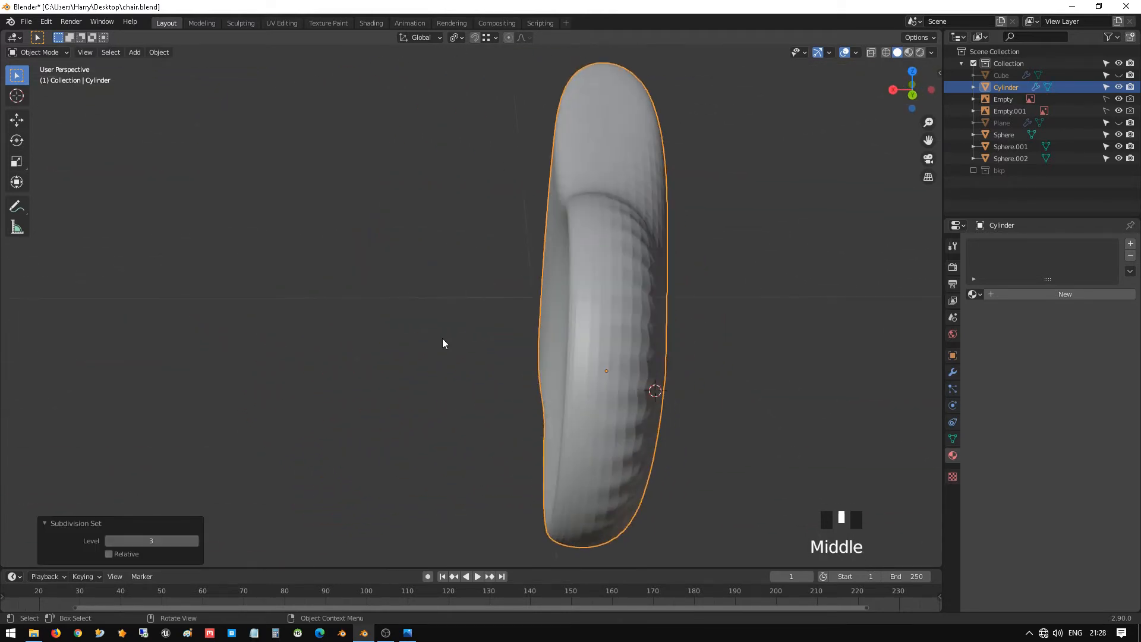
key("Tab")
mouse_move(618, 341)
middle_mouse_down()
mouse_move(659, 339)
mouse_move(596, 326)
mouse_move(616, 345)
middle_mouse_up()
middle_click_drag(572, 395, 574, 344)
middle_click_drag(559, 422, 713, 395)
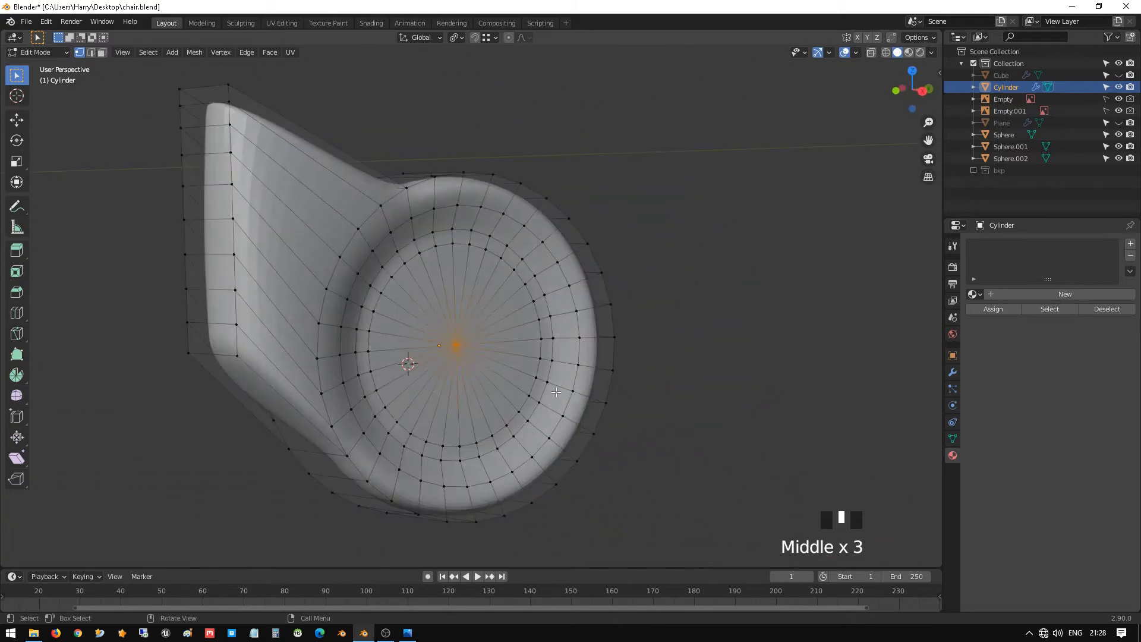
- Apply smooth shading to the subdivided armrest object
key("Tab")
scroll(604, 410, "down", 2)
middle_click_drag(606, 415, 572, 406)
right_click(547, 341)
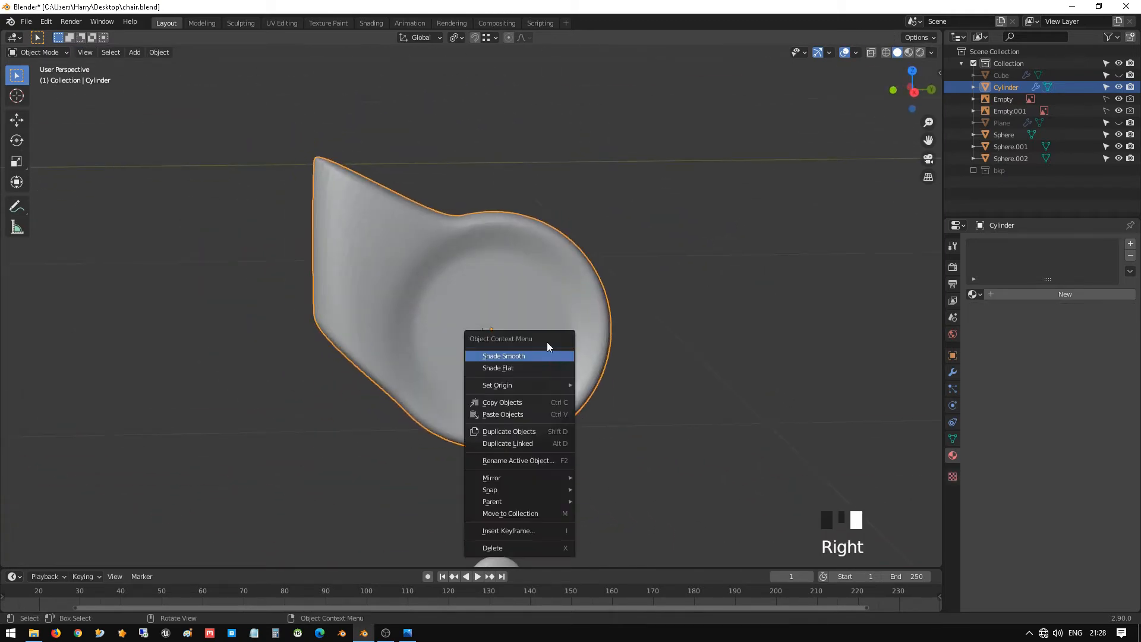
scroll(551, 355, "down", 1)
middle_click_drag(550, 355, 509, 349)
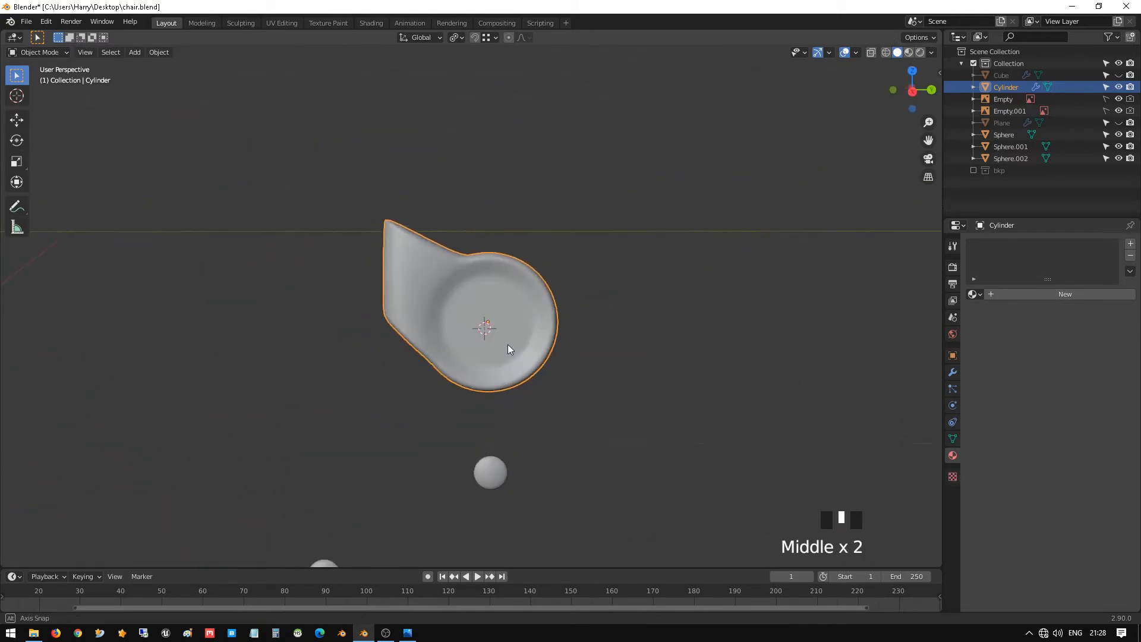
- Enable Auto Smooth at 30° for the armrest mesh's normals
scroll(502, 362, "up", 5)
left_click(955, 438)
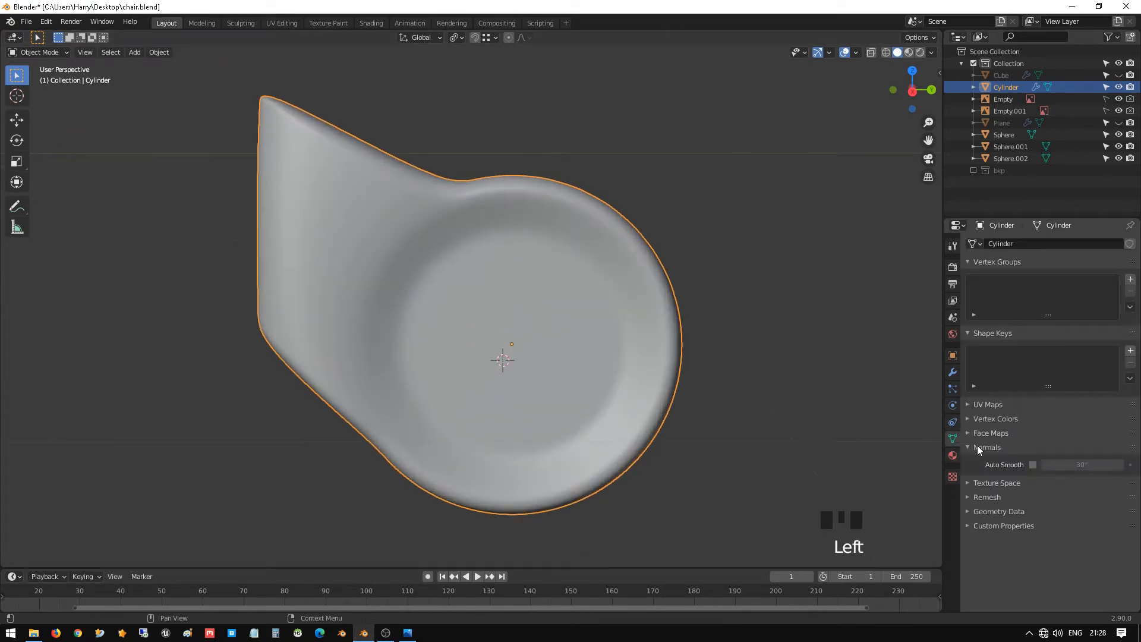
left_click(1028, 464)
middle_click_drag(665, 395, 753, 464, "shift")
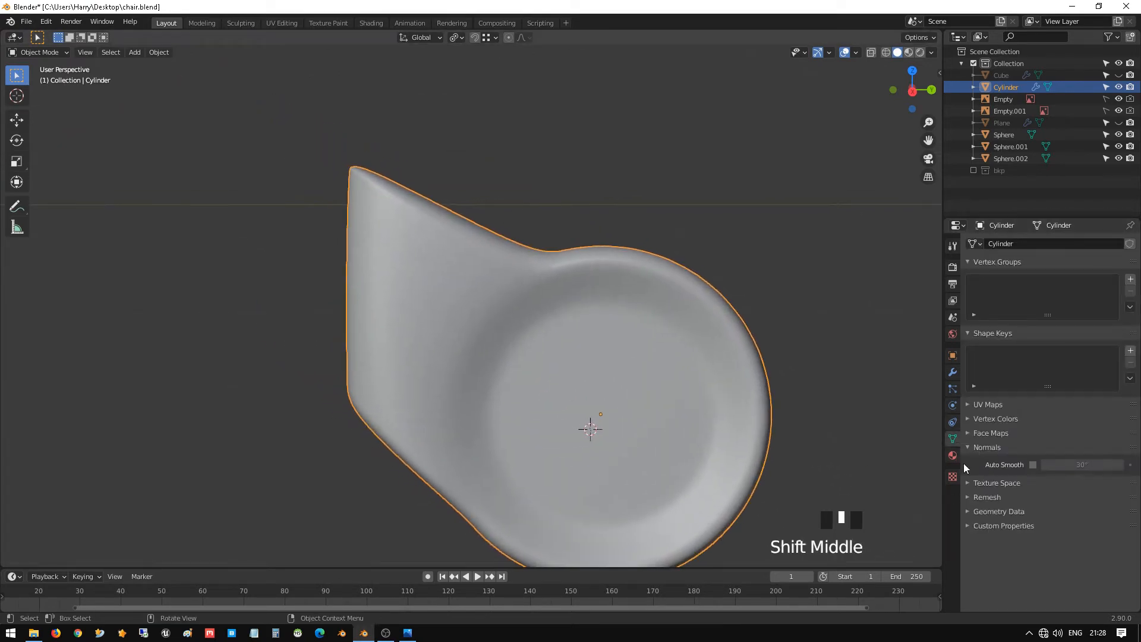
left_click(1032, 465)
middle_click_drag(808, 487, 464, 308, "shift")
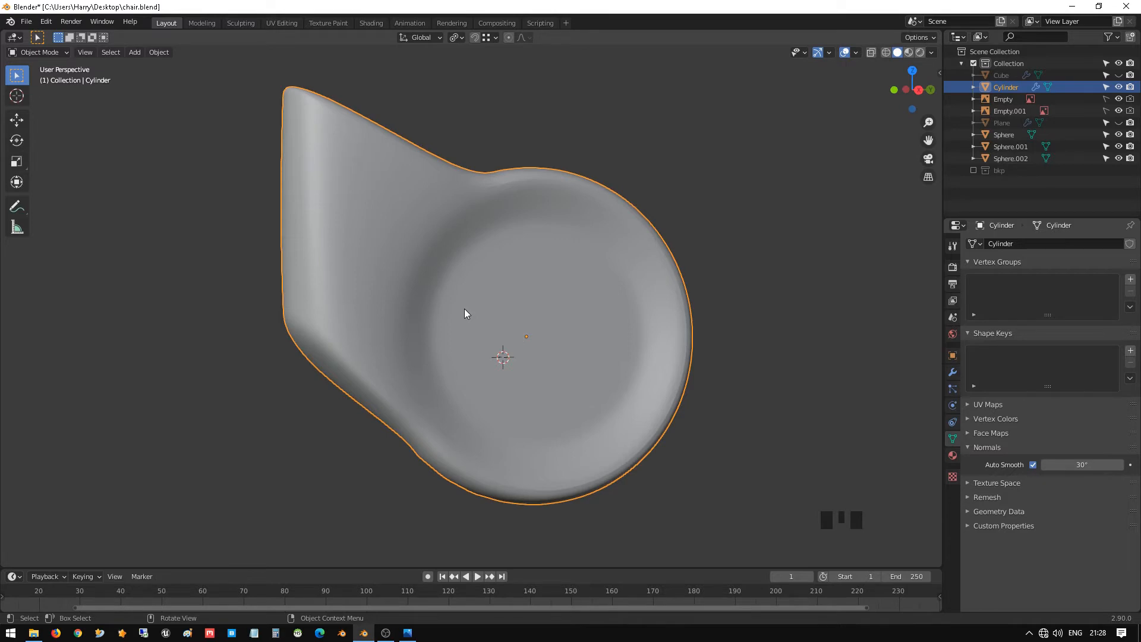
- Return to editing the mesh in the right orthographic view and turn off the Subdivision modifier's edit-mode display
key("KP_3")
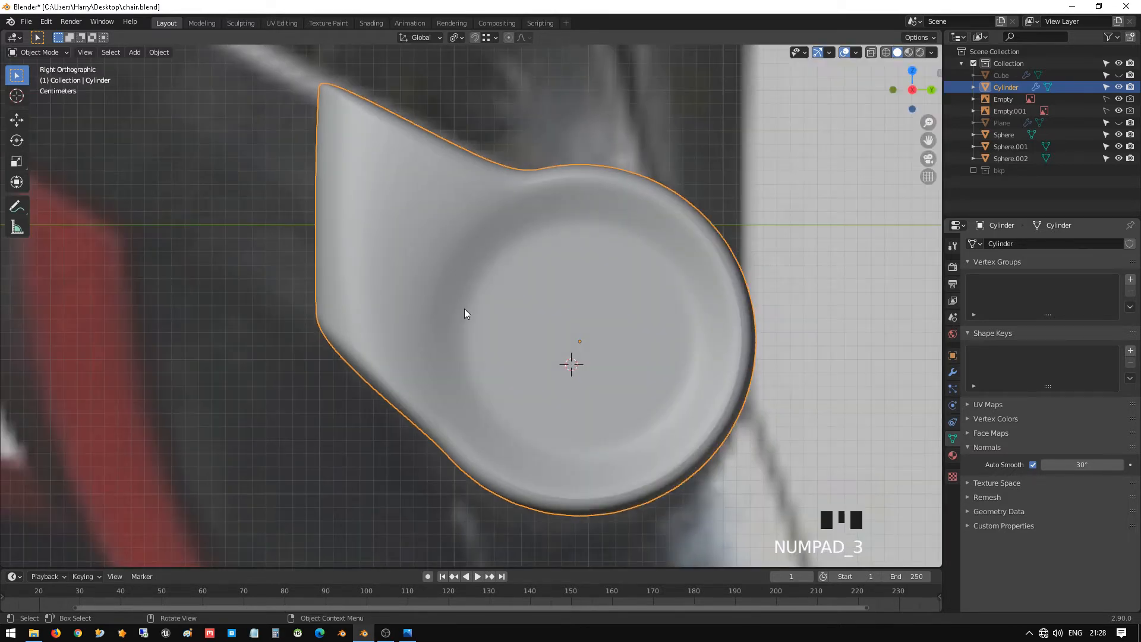
key("Tab")
left_click(954, 373)
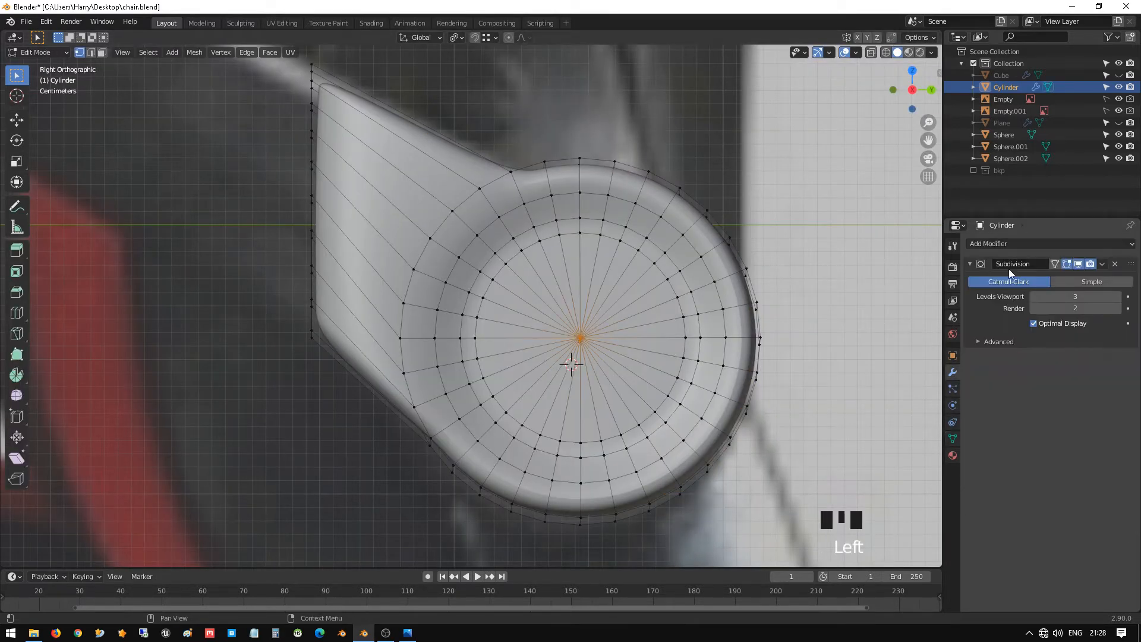
left_click(1056, 264)
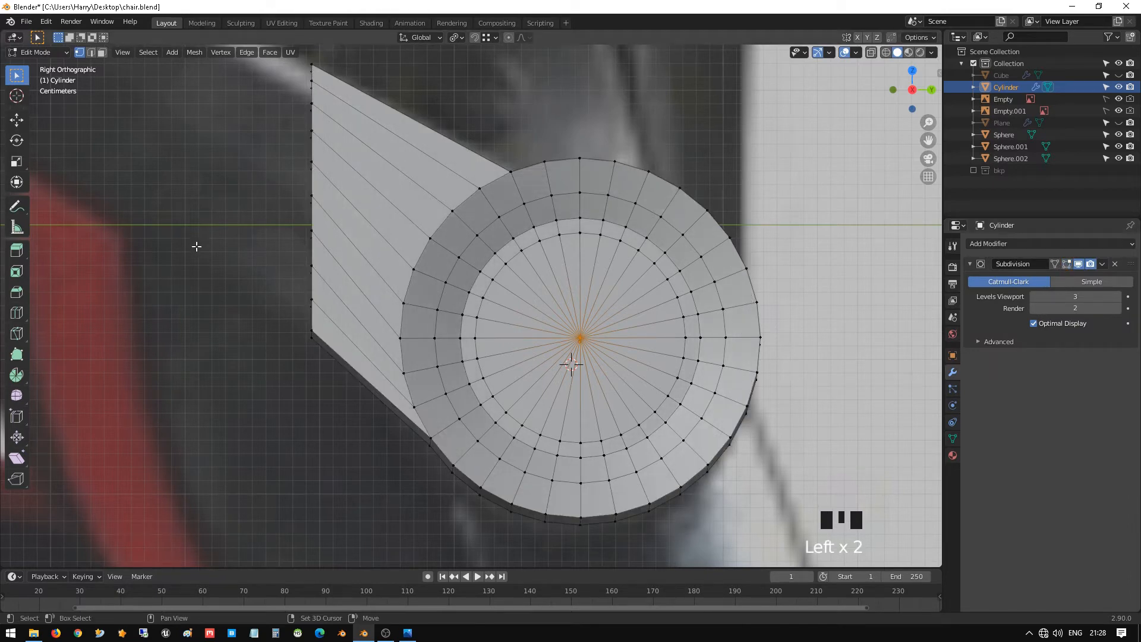
- Select all vertices at the arm's flat end and move them -0.95416 cm along Y and -0.053009 cm along Z
middle_click_drag(196, 246, 400, 338, "shift")
scroll(403, 336, "down", 1)
key("shift+z")
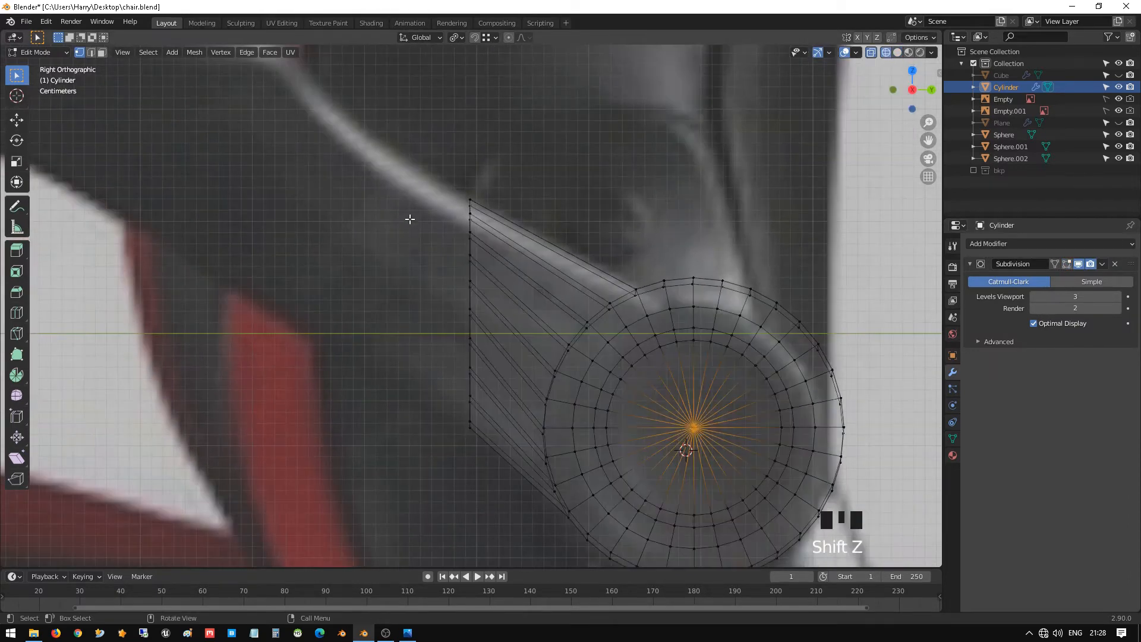
left_click_drag(420, 140, 511, 481)
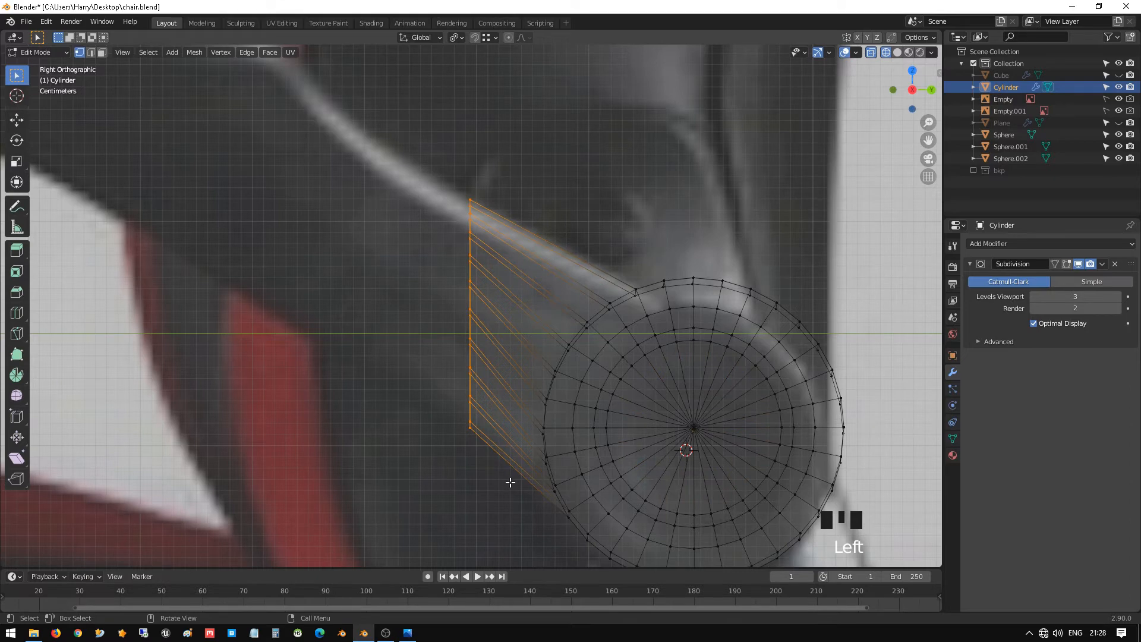
right_click(479, 470)
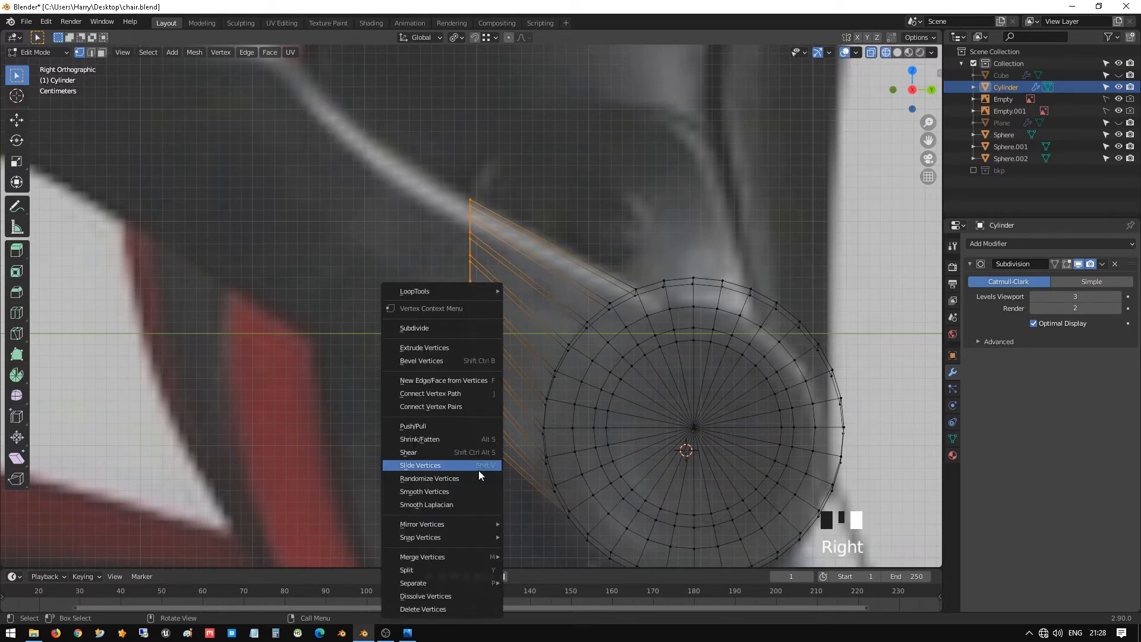
key("ctrl+z")
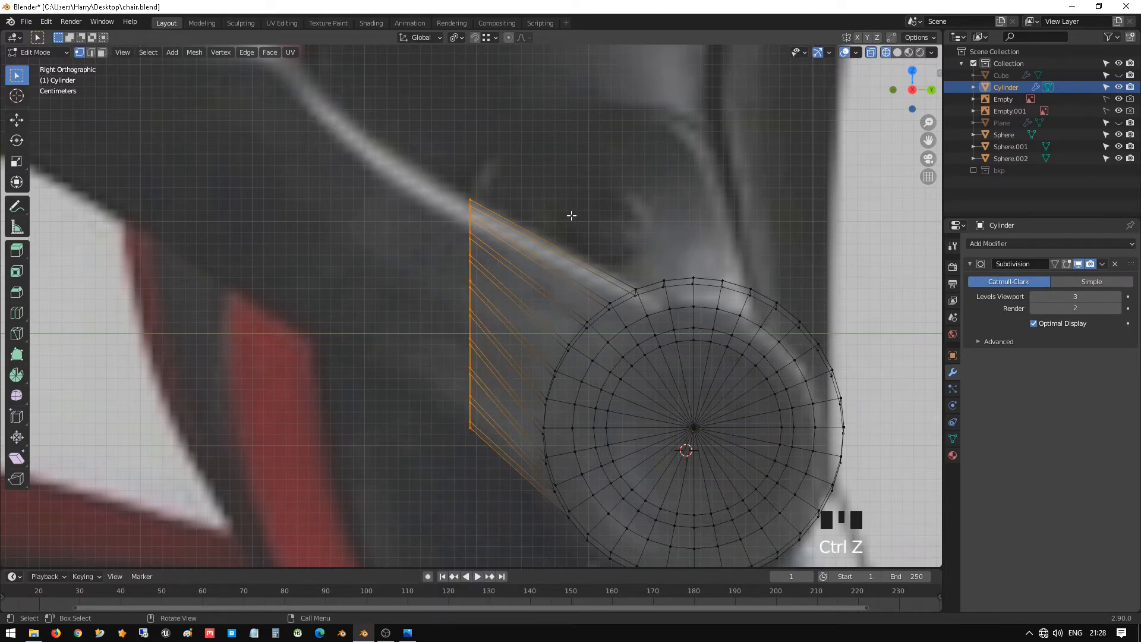
key("g")
left_click(558, 217)
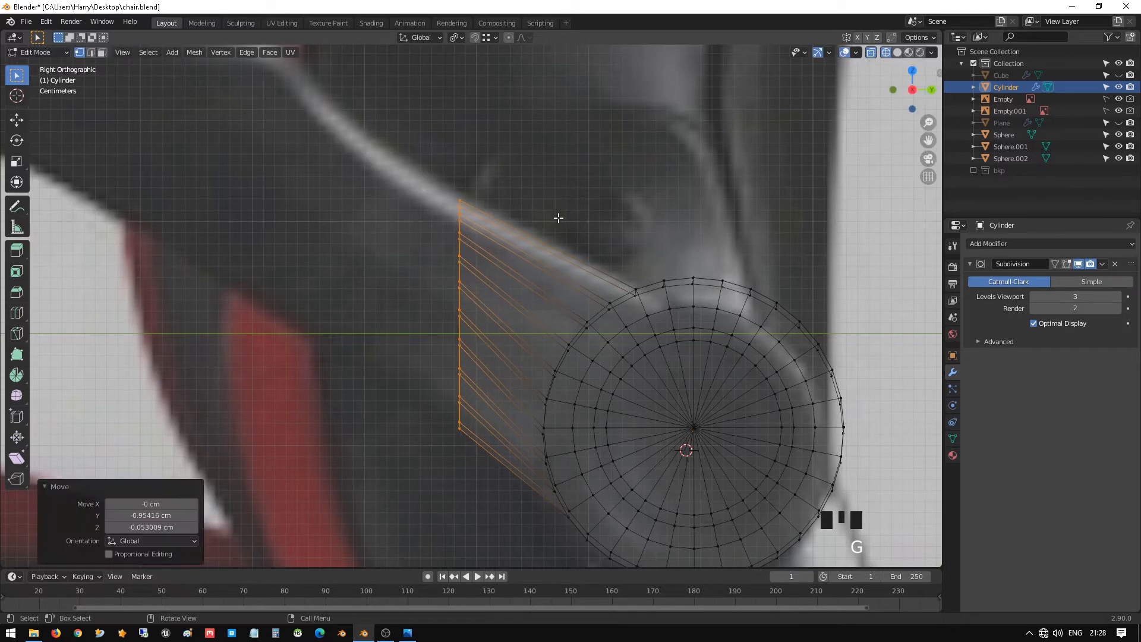
- Extrude the arm's end 12.881 cm and raise the new end 9.3295 cm along Z to follow the reference
middle_click_drag(501, 248, 583, 244, "shift")
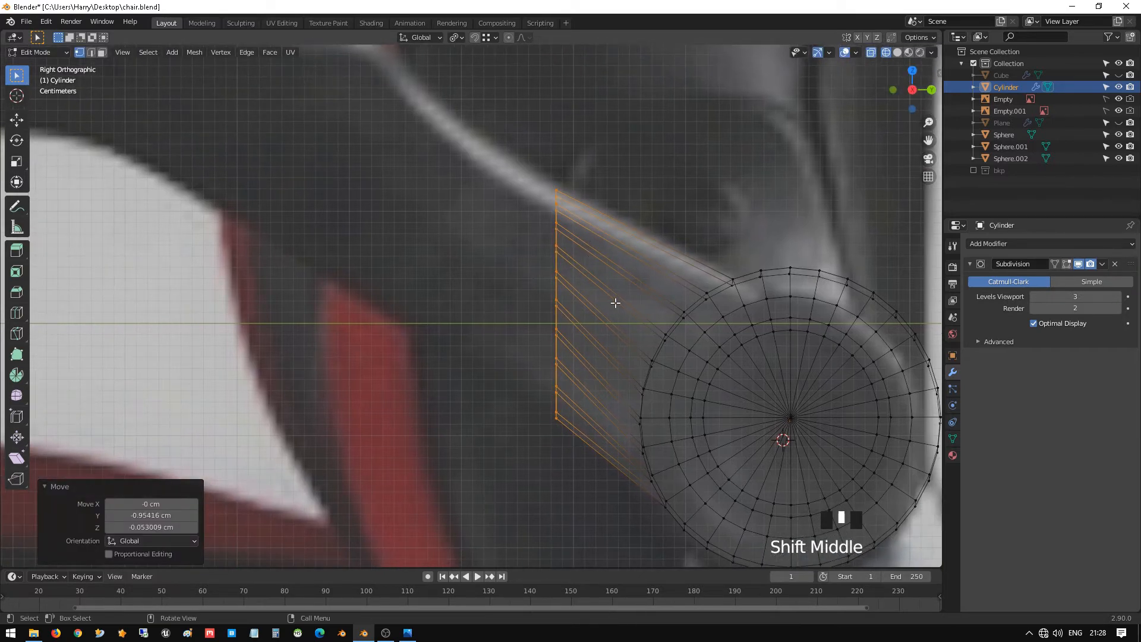
key("e")
left_click(471, 174)
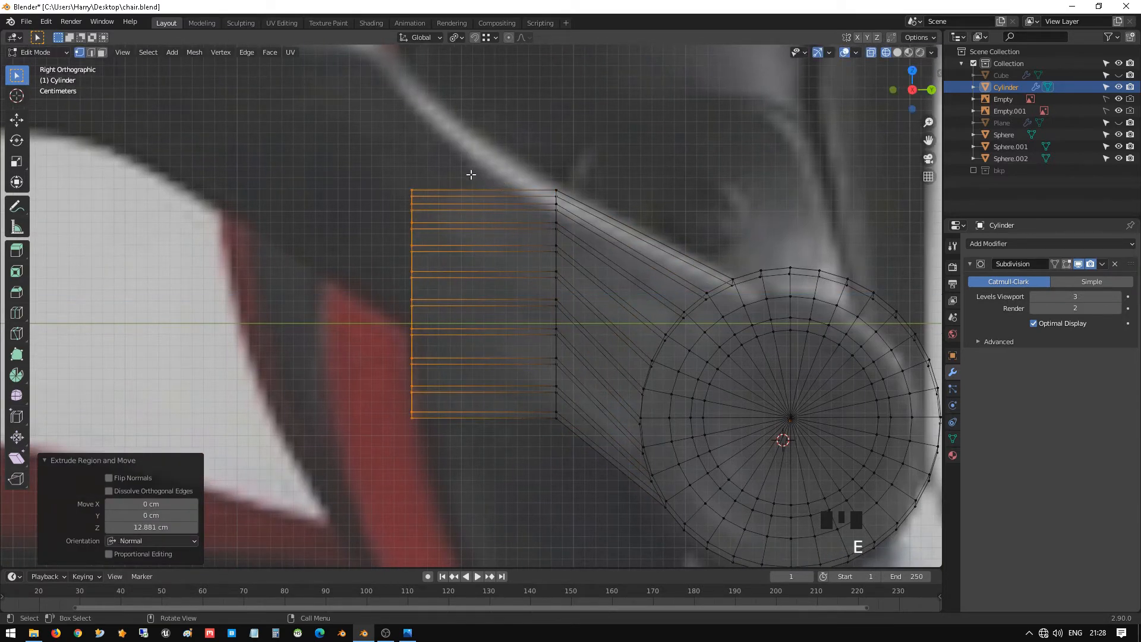
key("g")
key("z")
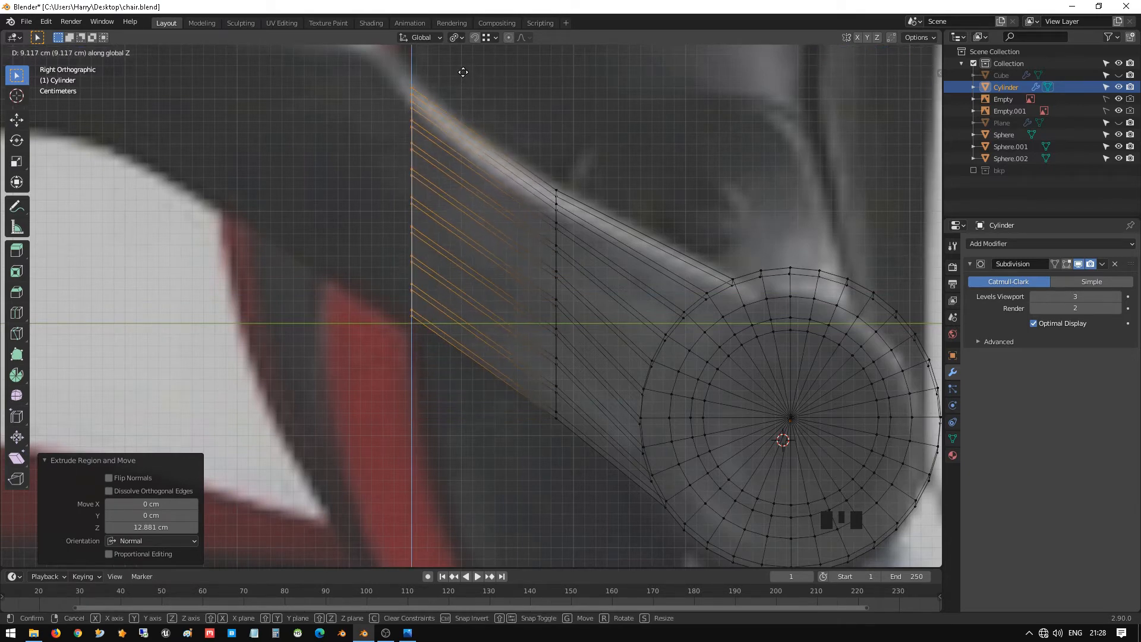
left_click(462, 75)
scroll(404, 125, "down", 3)
middle_click_drag(404, 125, 496, 186, "shift")
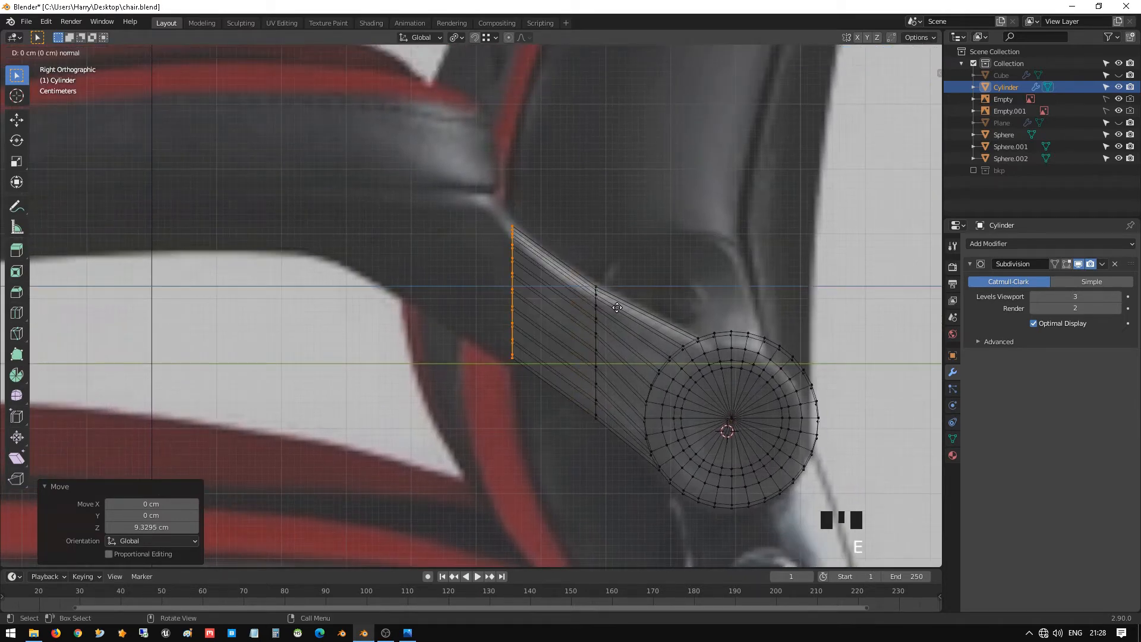
key("e")
right_click(494, 193)
left_click_drag(494, 194, 549, 375)
key("ctrl+z")
key("ctrl+z")
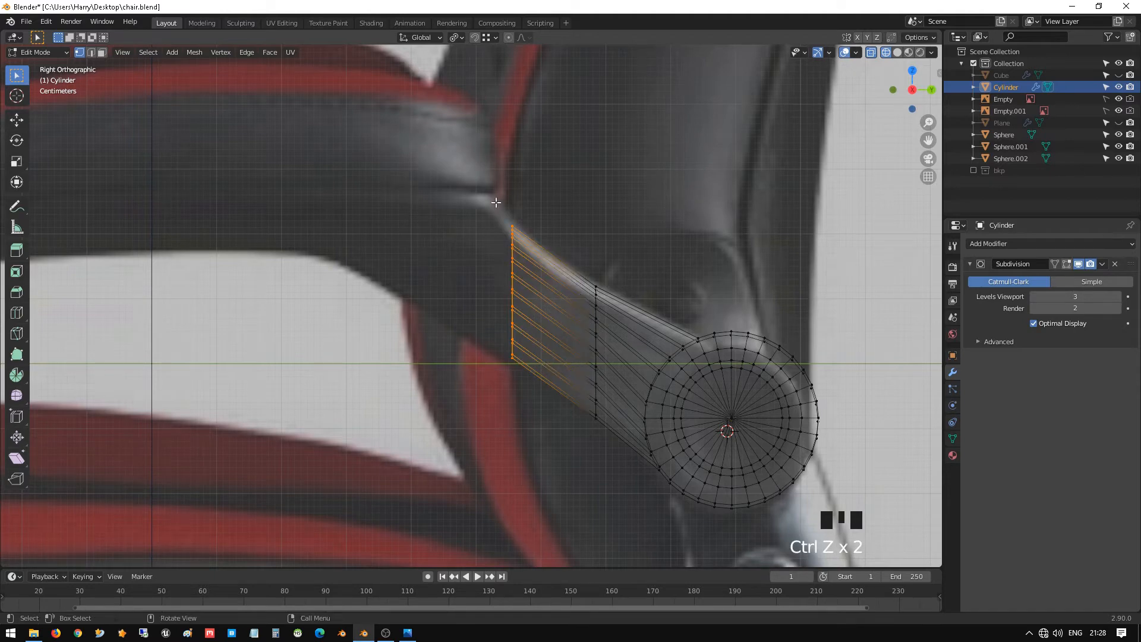
- Move the arm's selected end vertices -2.6564 cm along Y and 1.4656 cm along Z to follow the reference
left_click(527, 450)
key("g")
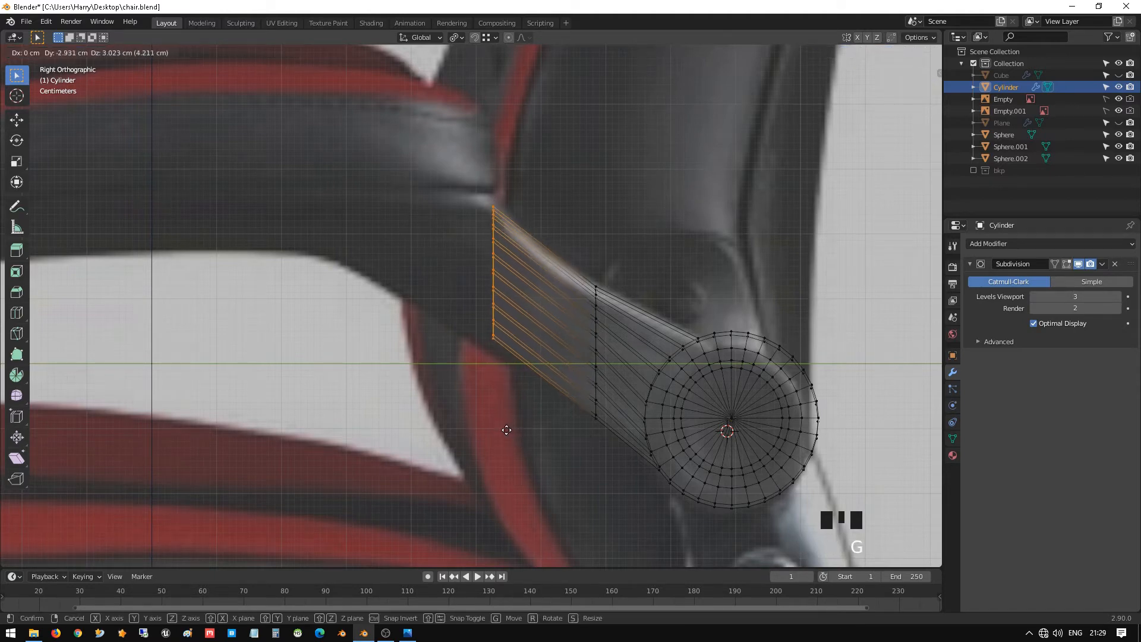
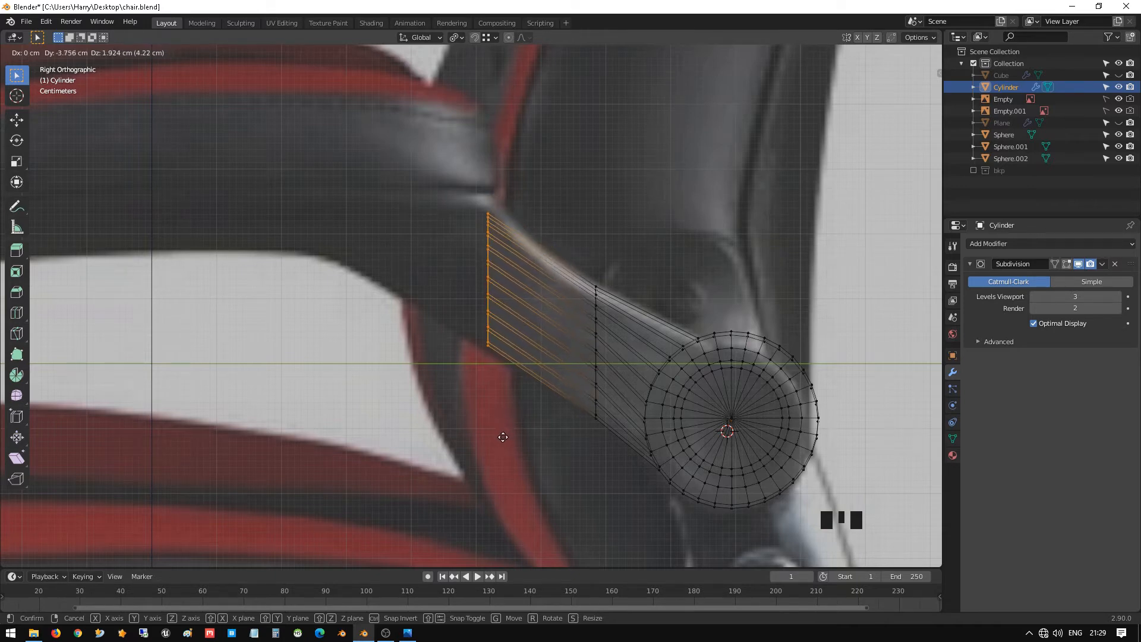
left_click(508, 438)
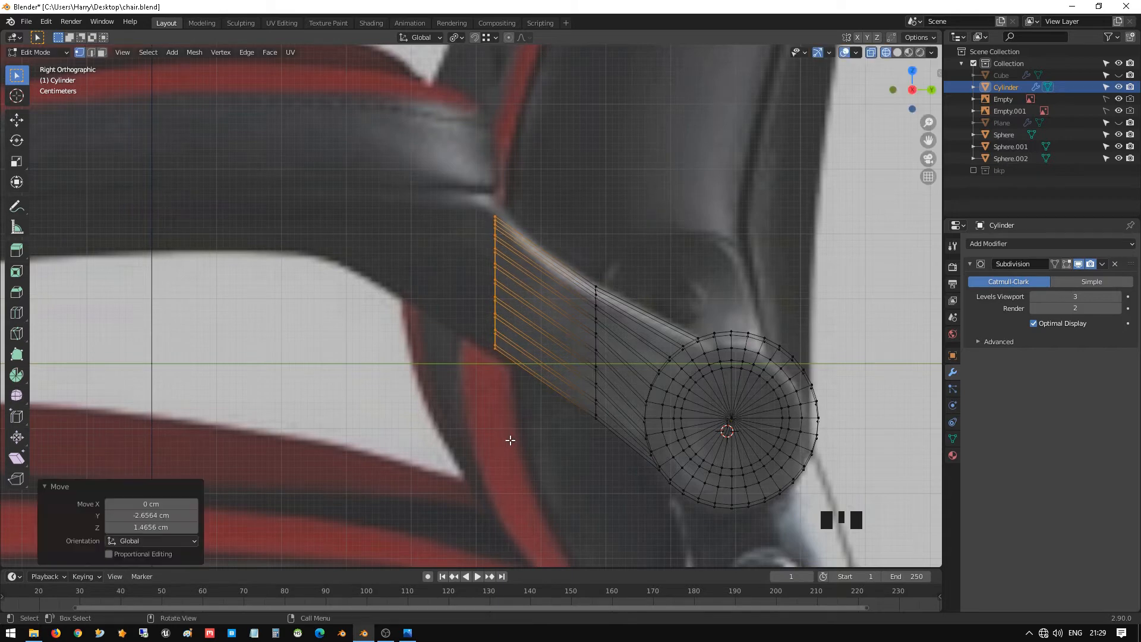
- Raise the top vertices of the arm's end along Z to meet the armrest pad's lower edge, and check the smoothed shape
scroll(544, 288, "up", 4)
middle_click_drag(544, 288, 510, 377, "shift")
left_click(523, 212)
left_click_drag(453, 203, 543, 283)
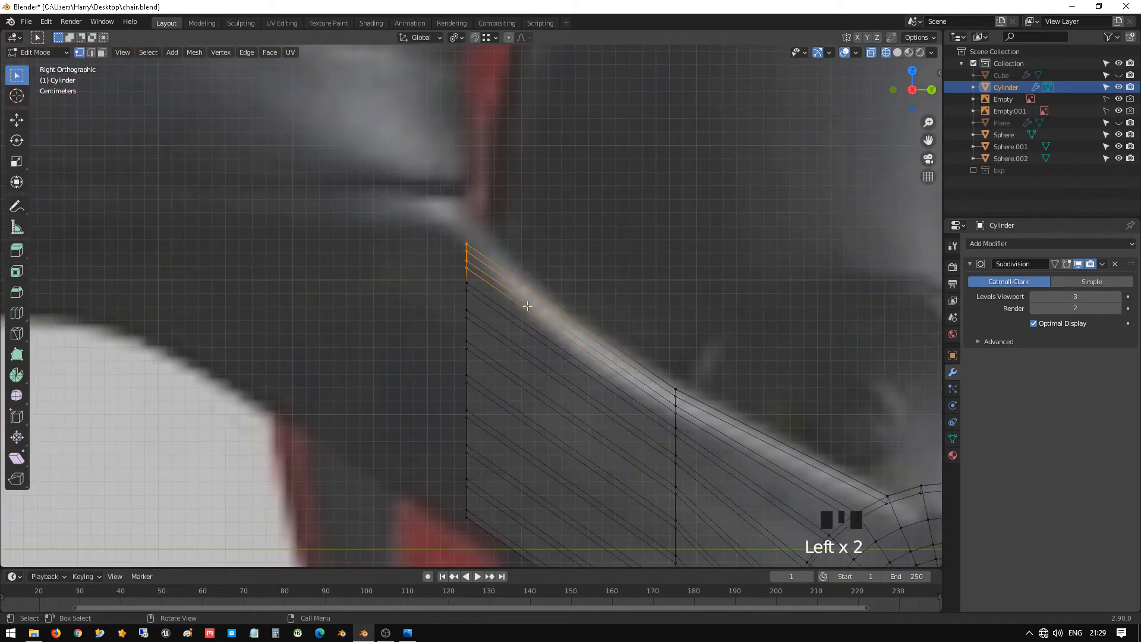
middle_click_drag(525, 305, 590, 312)
key("KP_1")
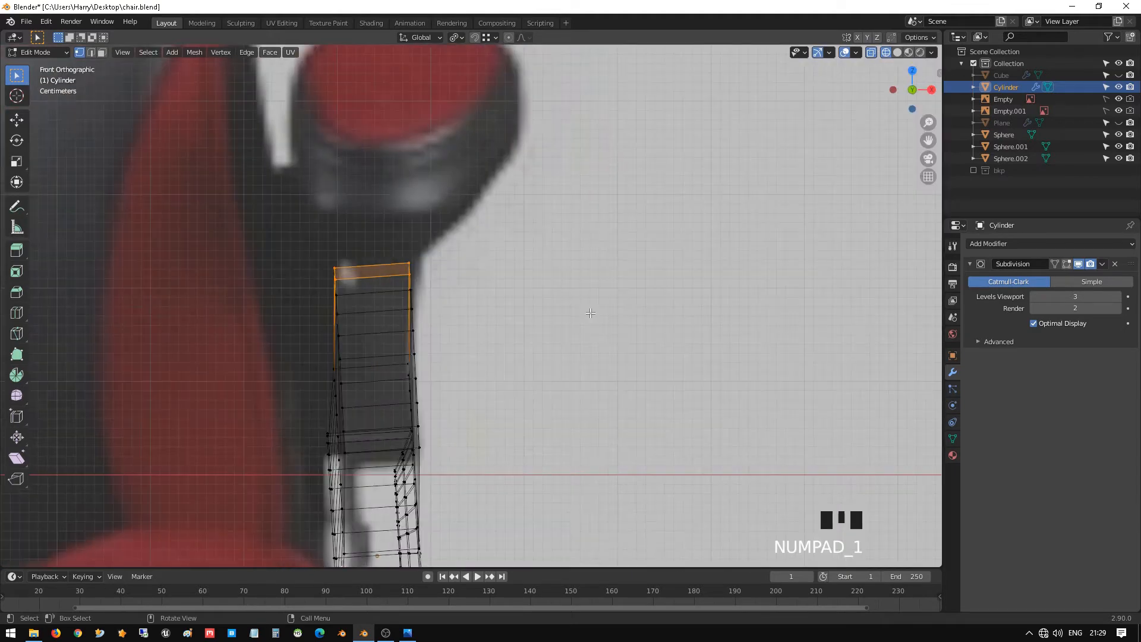
key("KP_3")
key("g")
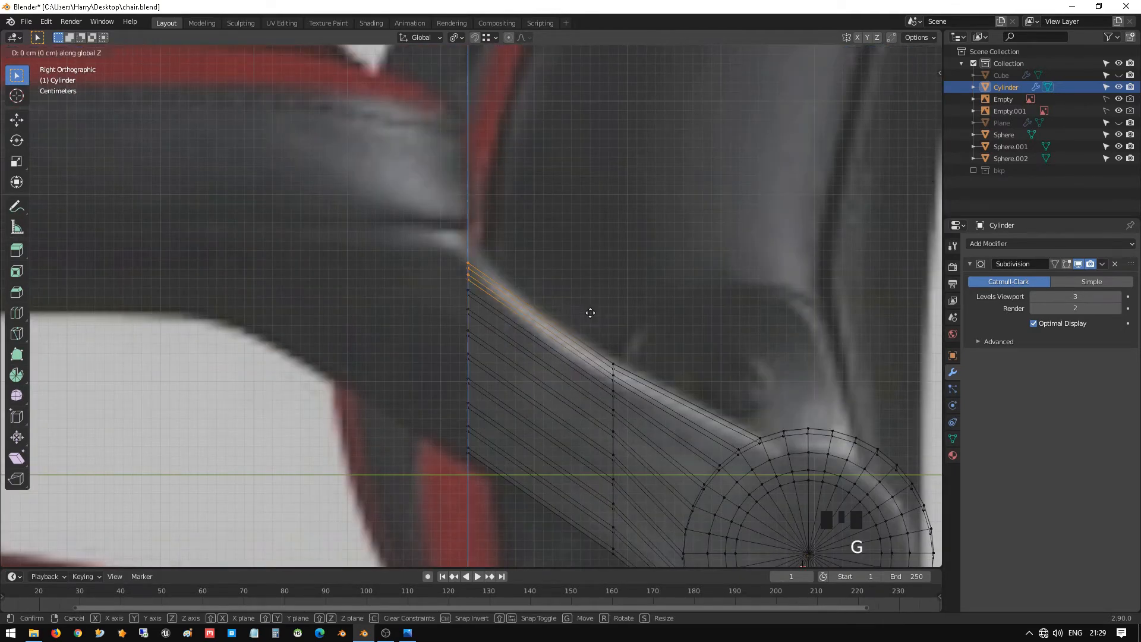
left_click(594, 283)
key("Tab")
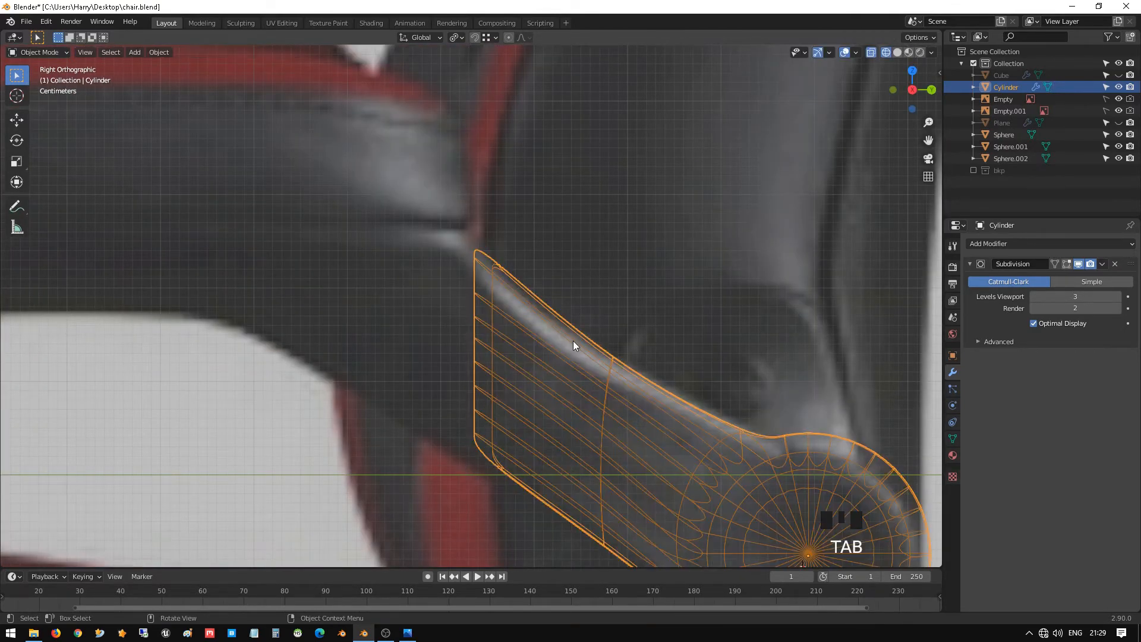
key("Tab")
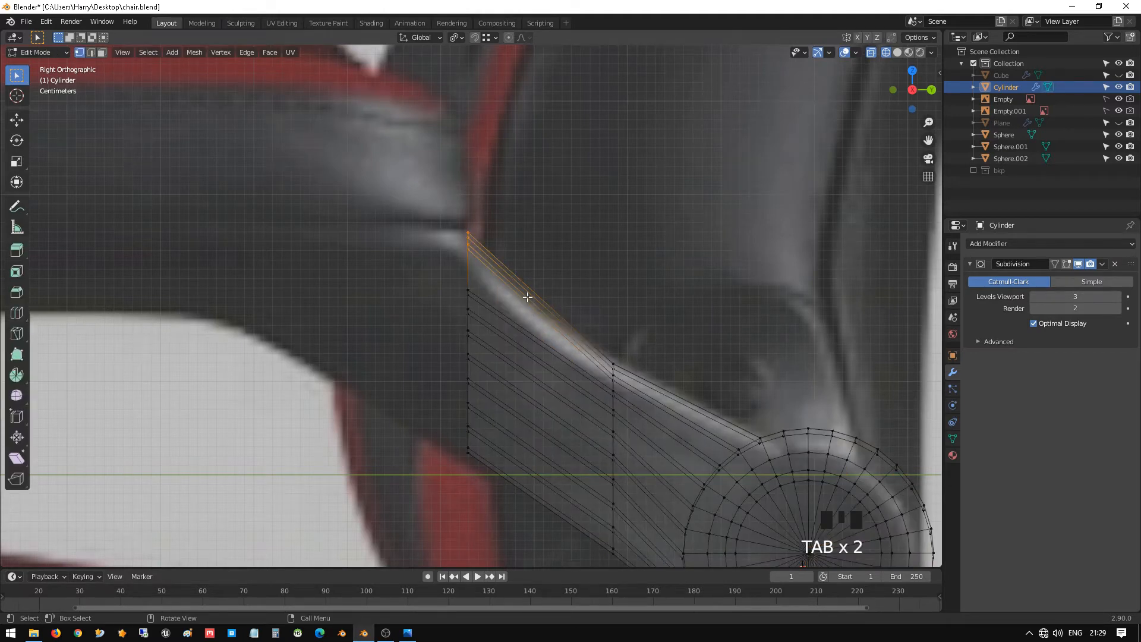
- Extrude all vertices of the arm's end and move the new end -13.74 cm along Y beneath the armrest pad
left_click_drag(435, 171, 509, 509)
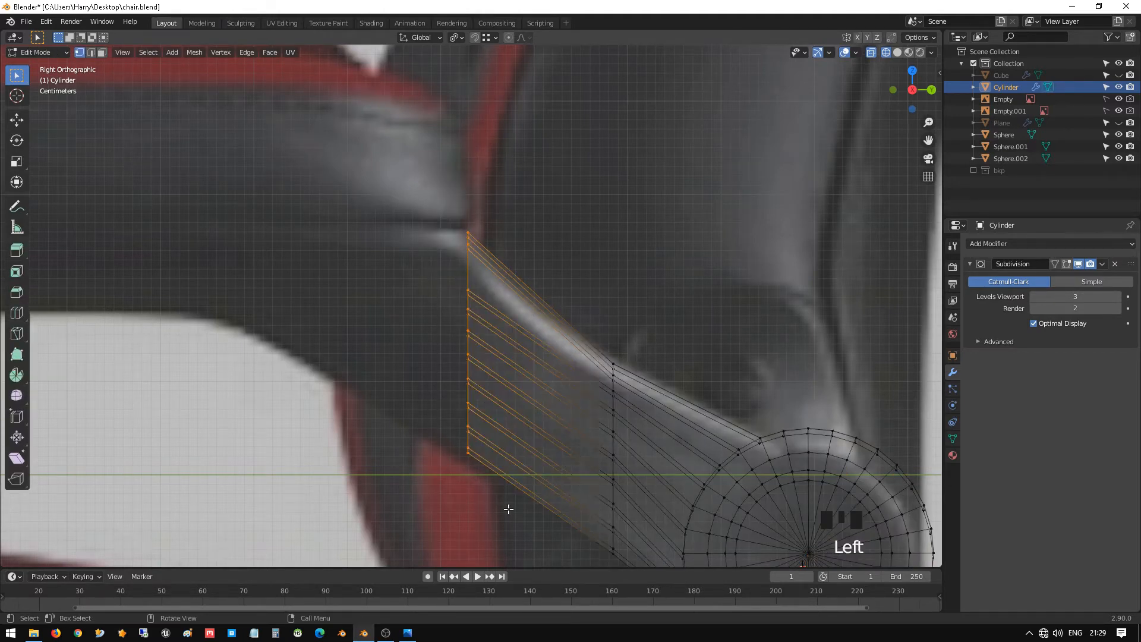
key("e")
key("z")
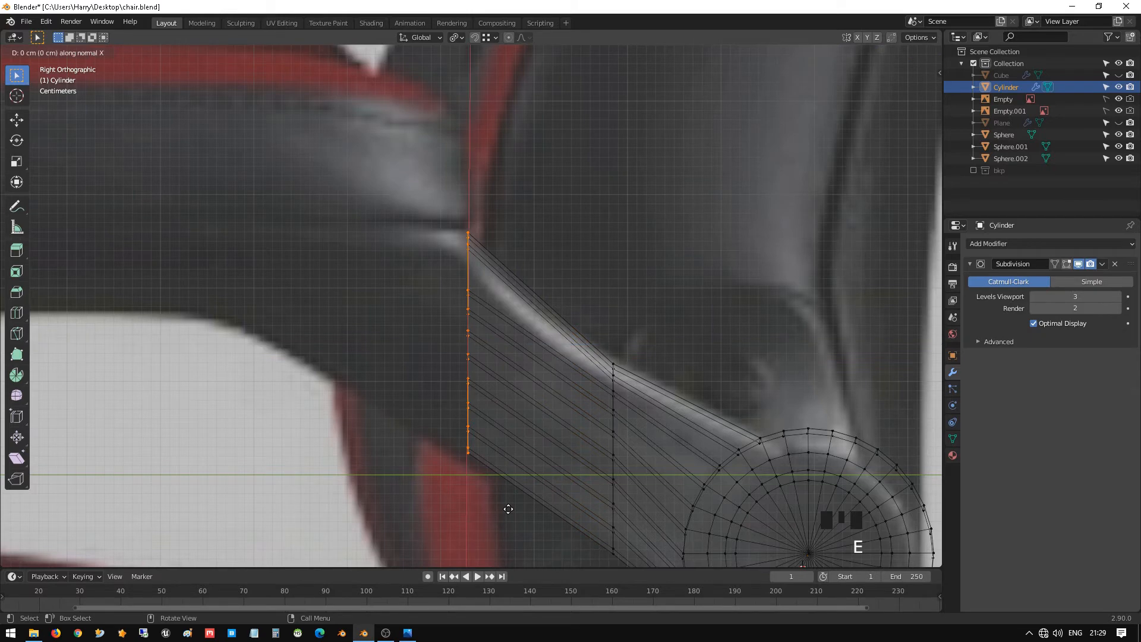
key("z")
right_click(508, 509)
key("g")
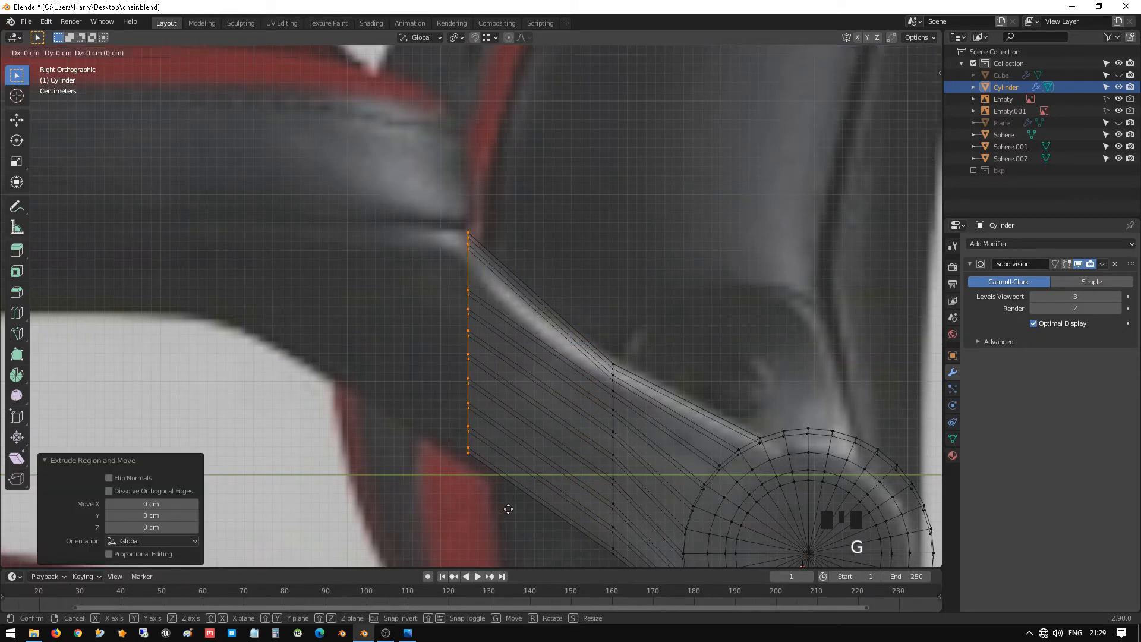
key("y")
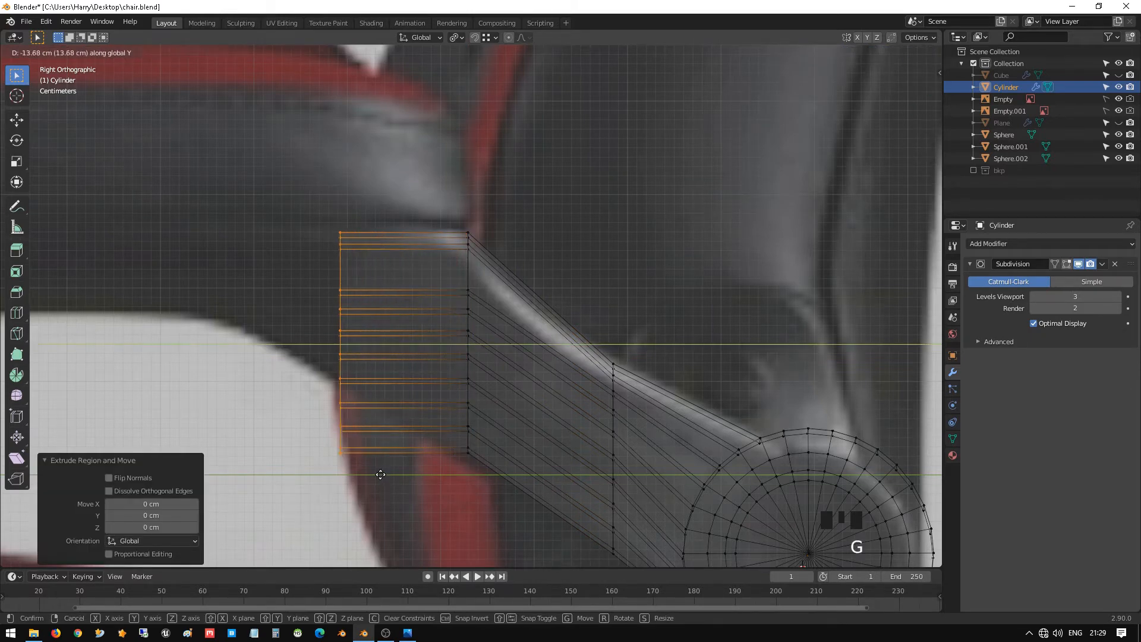
left_click(381, 472)
middle_click_drag(379, 444, 443, 302, "shift")
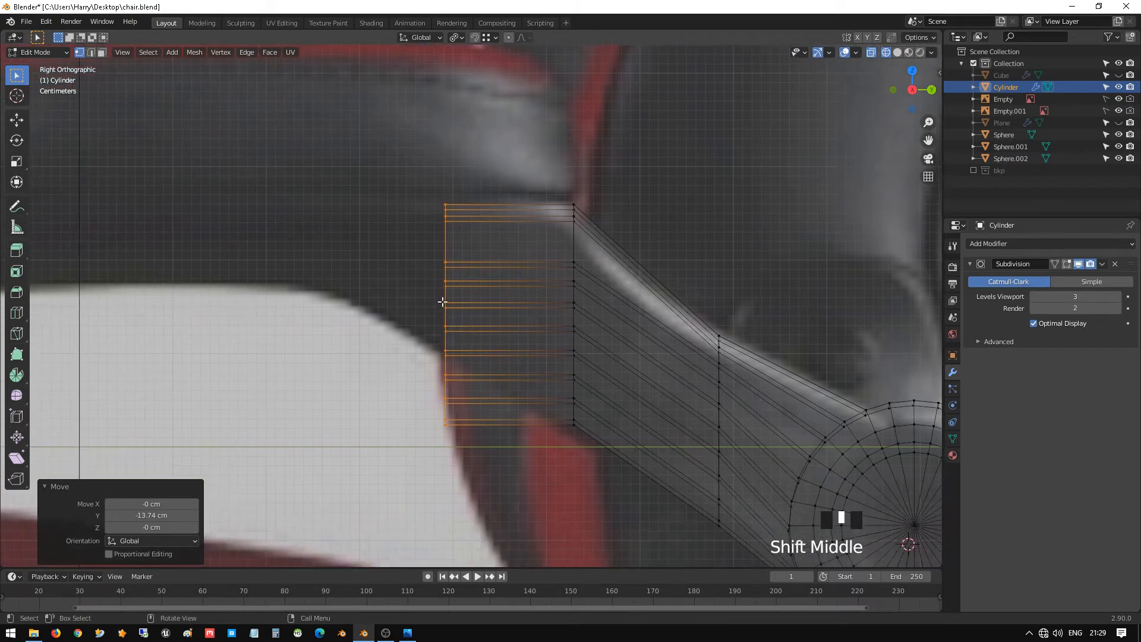
scroll(409, 374, "up", 1)
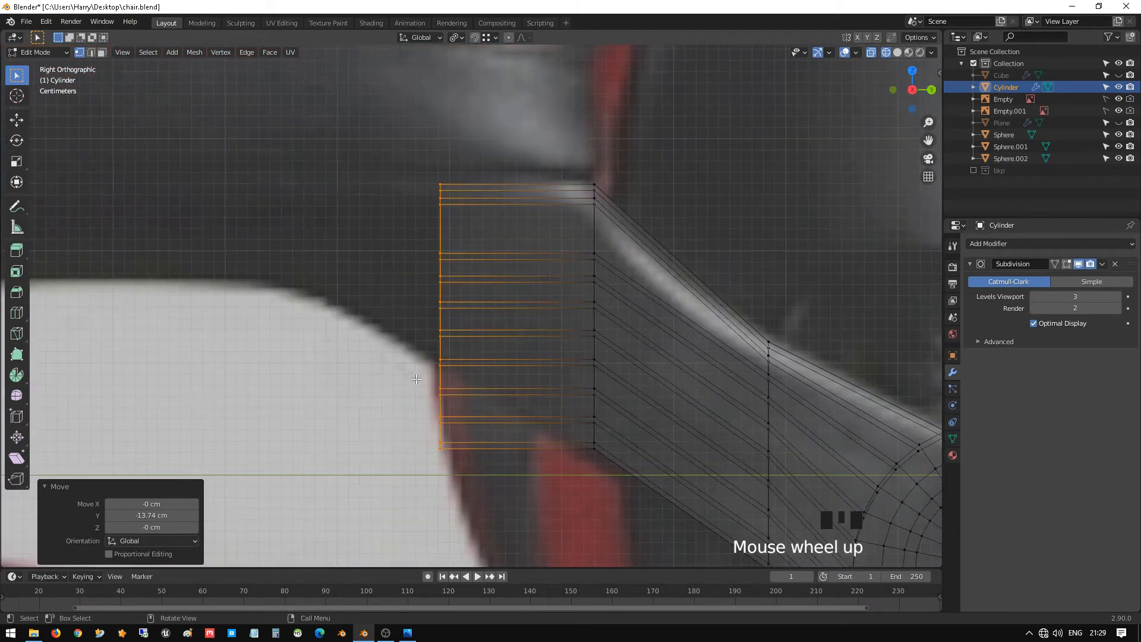
middle_click_drag(499, 383, 477, 388, "shift")
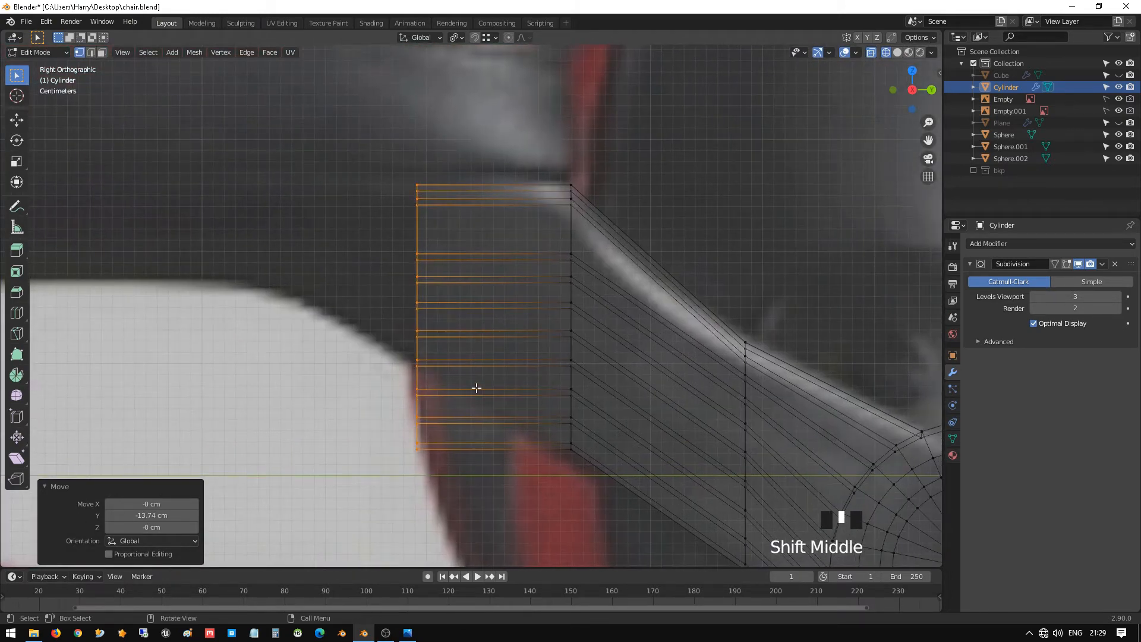
left_click(400, 369)
left_click(400, 393)
middle_click_drag(399, 393, 346, 395)
left_click(368, 427)
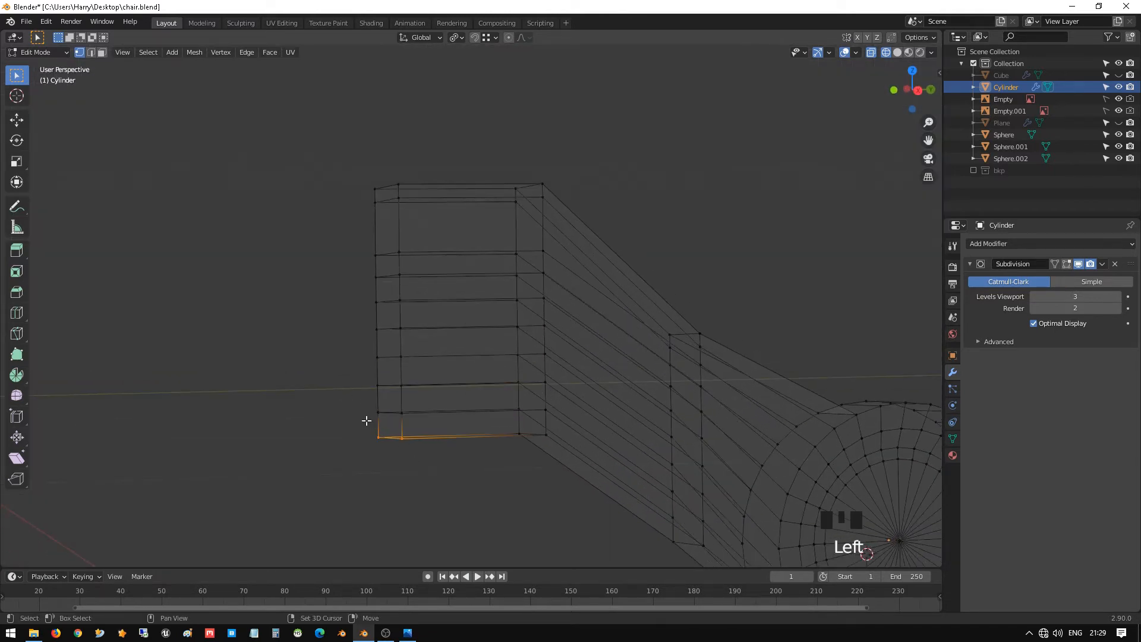
left_click(420, 415, "shift")
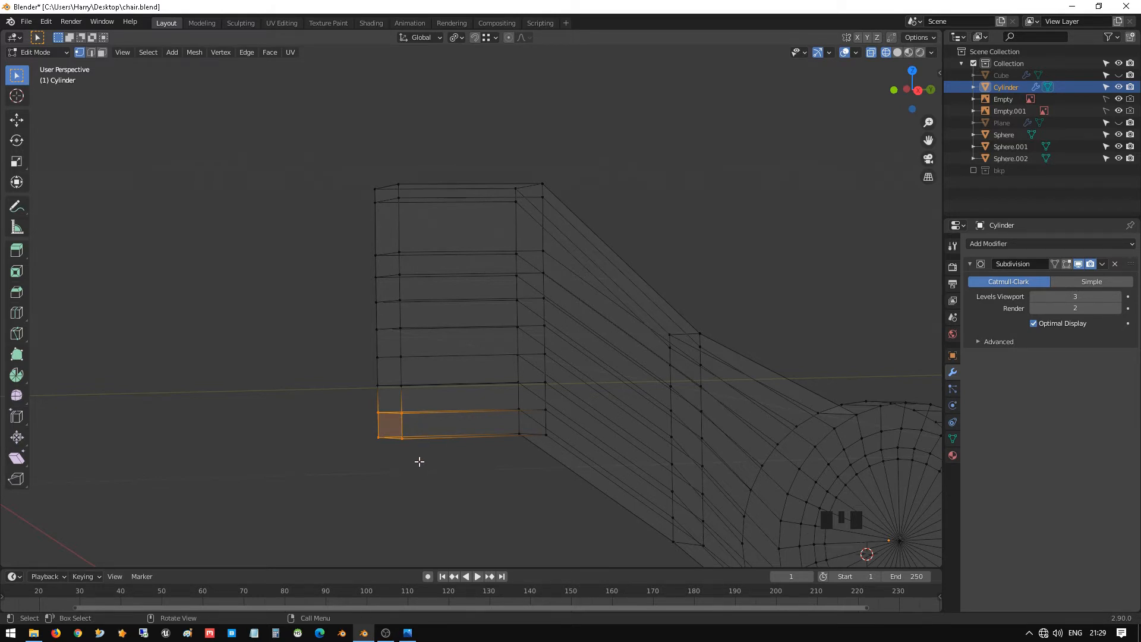
key("m")
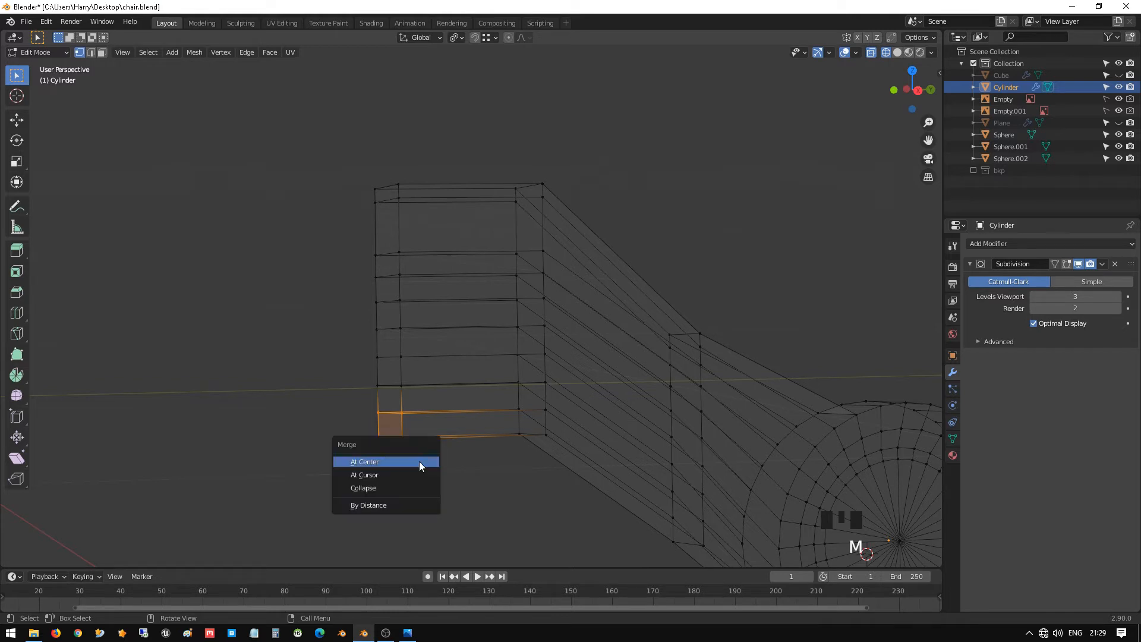
left_click(427, 460)
- Merge each of the two bottom corner vertices of the arm's end into the vertex directly above it with At Last
left_click(401, 412)
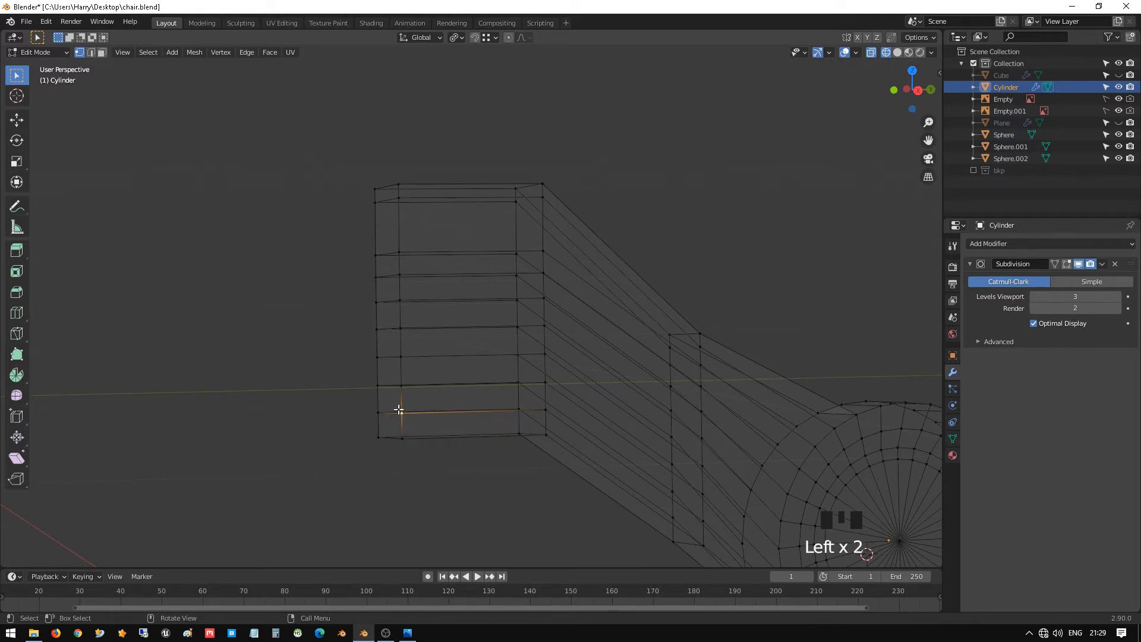
left_click(407, 444)
left_click(401, 410, "shift")
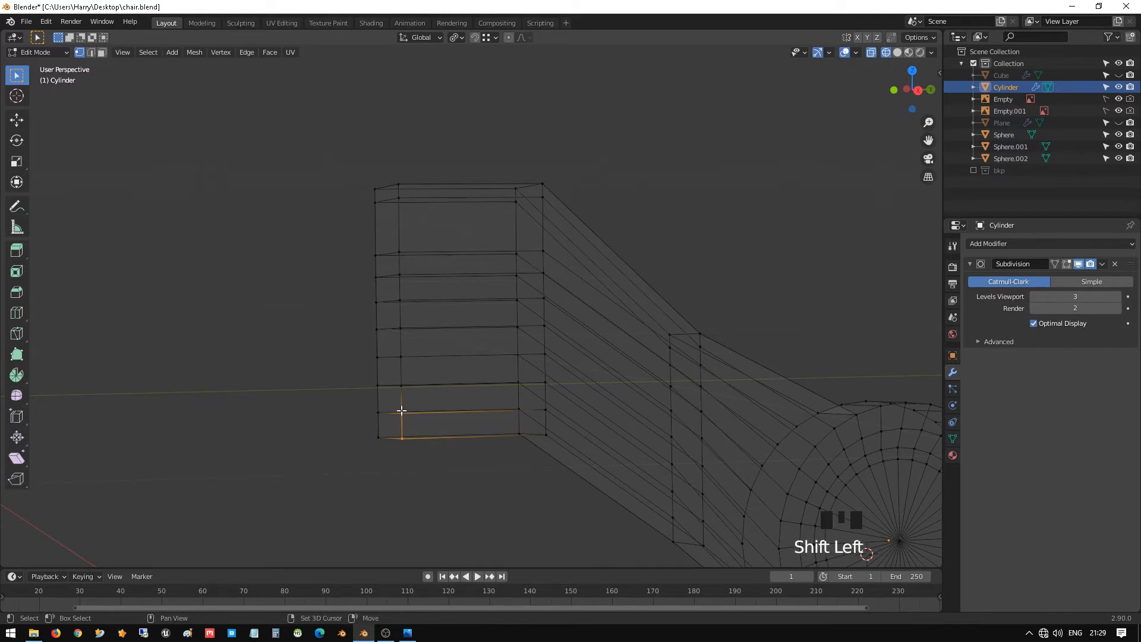
key("m")
left_click(401, 410)
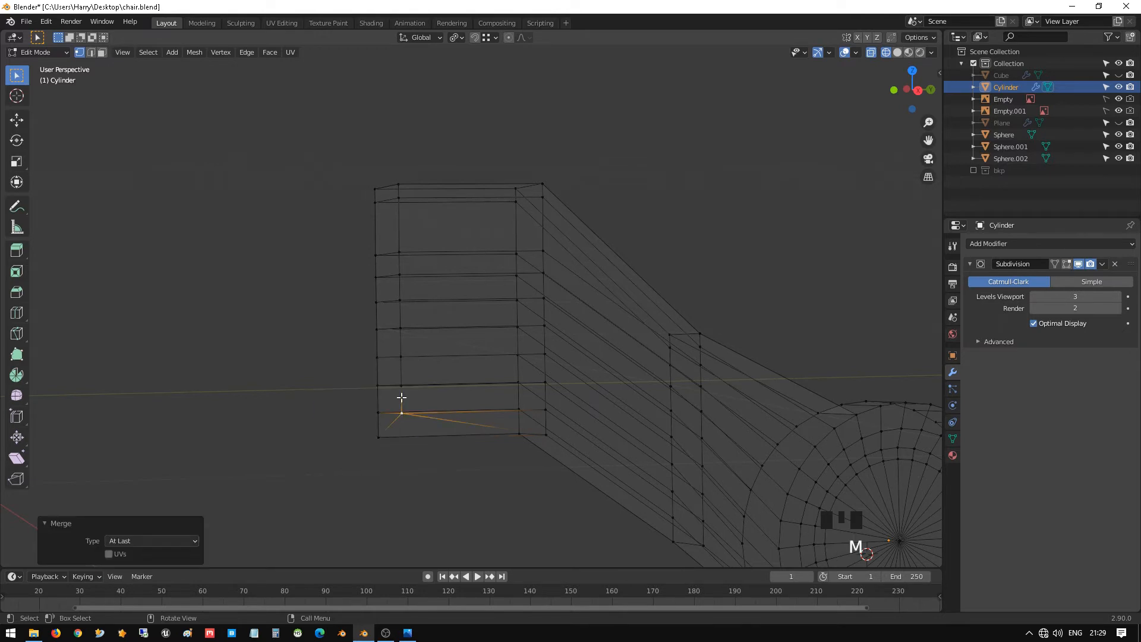
left_click(380, 433)
left_click(369, 418, "shift")
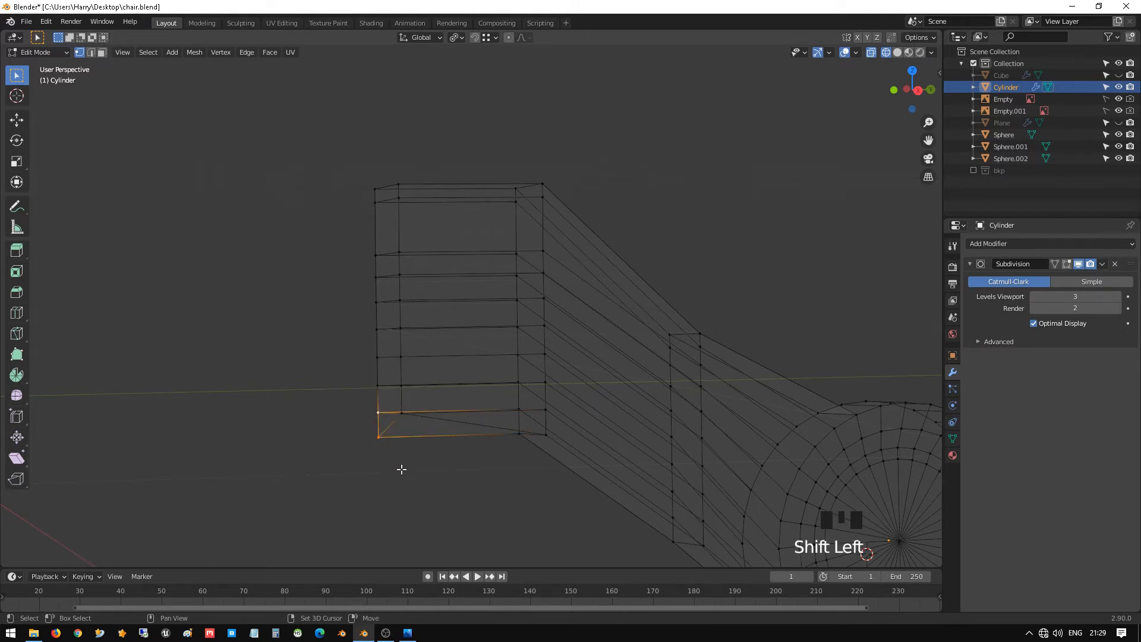
key("shift+r")
left_click(397, 401, "shift")
key("KP_3")
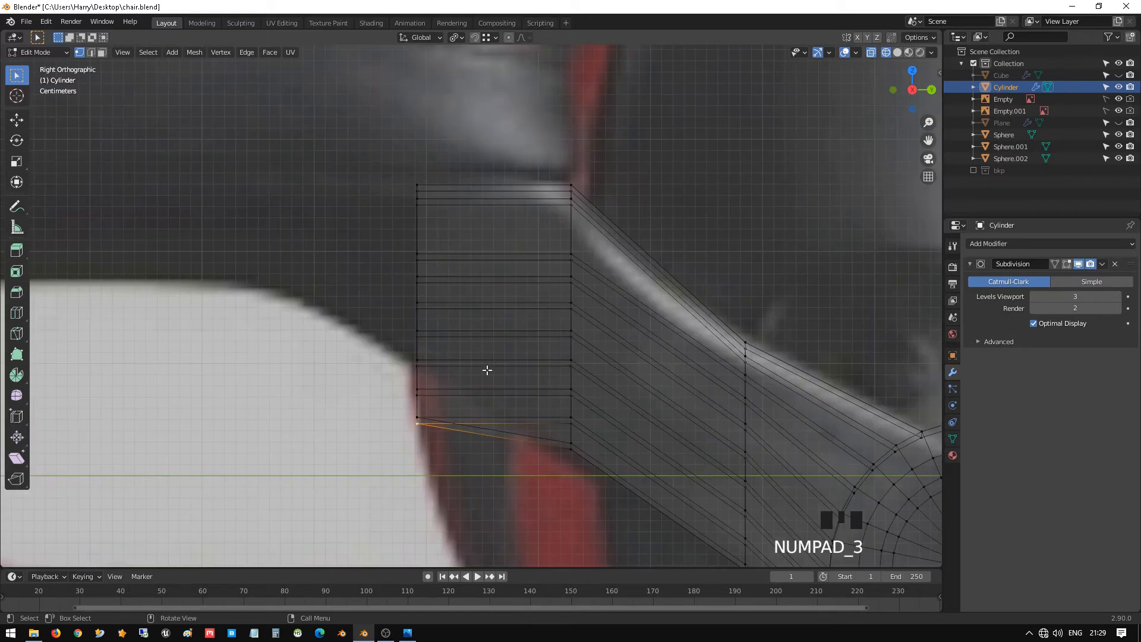
- Repeat the At Last merge on both sides to collapse the arm end's lowest vertex pair into the row above
middle_click_drag(487, 370, 440, 395)
left_click(365, 427)
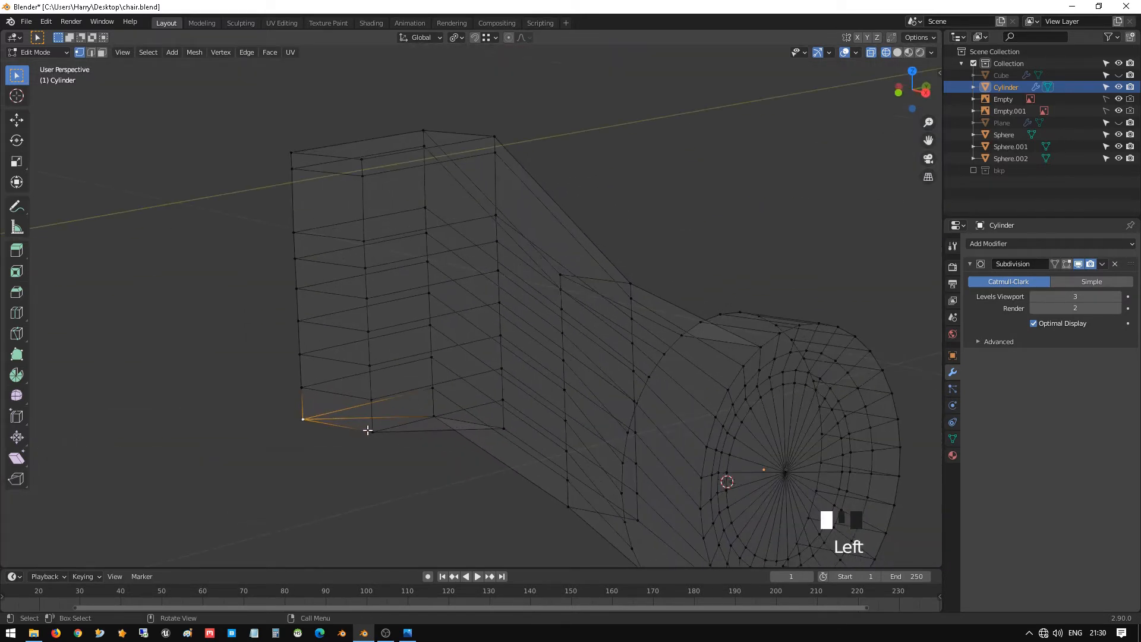
left_click(374, 403, "shift")
key("shift+r")
left_click(308, 420)
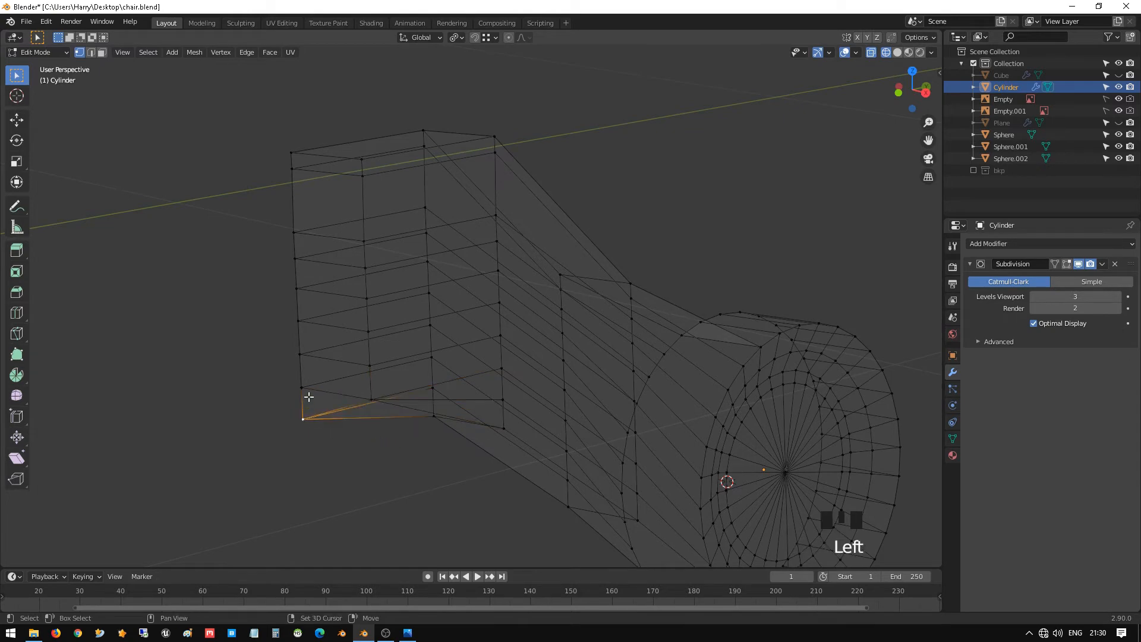
left_click(305, 395, "shift")
key("shift+r")
- Collapse one more bottom vertex pair of the arm's end upward so its lower corner meets the reference's underside curve
middle_click_drag(308, 395, 365, 438, "shift")
left_click(365, 438)
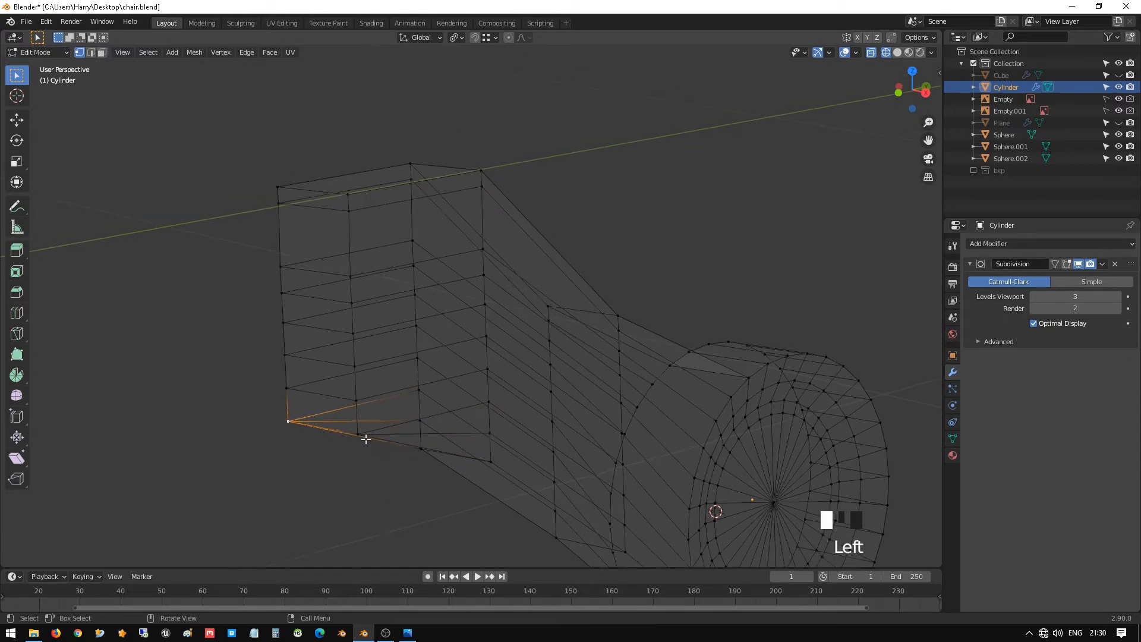
left_click(359, 402, "shift")
key("shift+r")
middle_click_drag(275, 387, 382, 436)
left_click(268, 445)
left_click(263, 414, "shift")
key("shift+r")
key("KP_1")
key("KP_3")
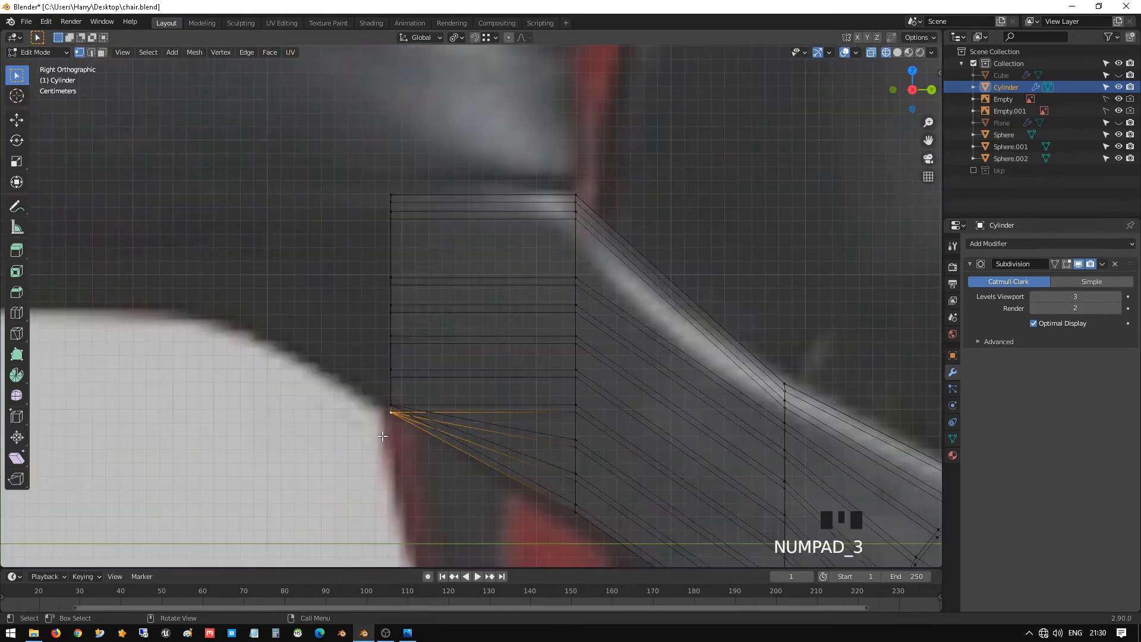
- Select all vertices of the shortened arm end and extrude them 12.213 cm along the normal beneath the armrest pad
scroll(382, 435, "down", 2)
left_click_drag(382, 197, 442, 385)
key("e")
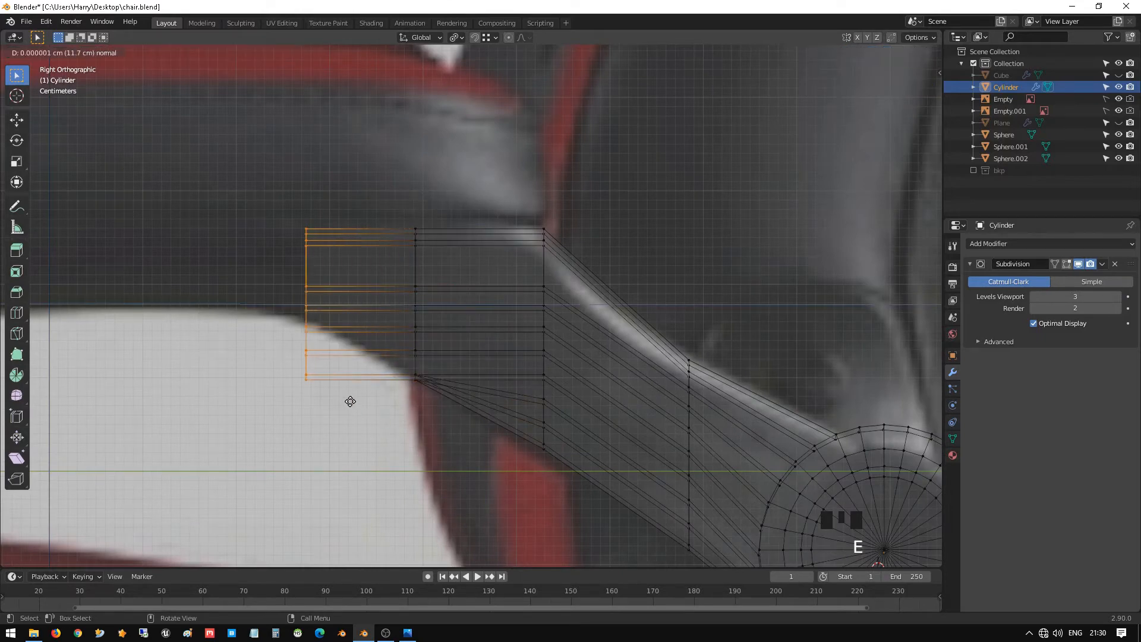
left_click(345, 396)
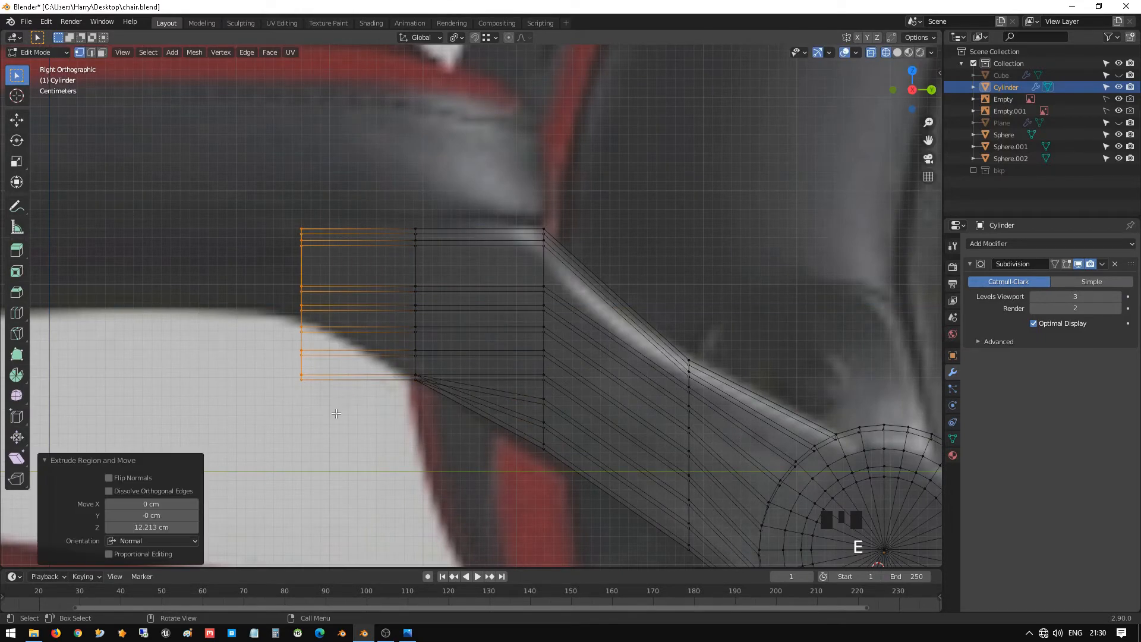
- Merge the two bottom vertices of the newly extruded end into the vertices directly above them with At Last
middle_click_drag(345, 395, 313, 416)
left_click(214, 407)
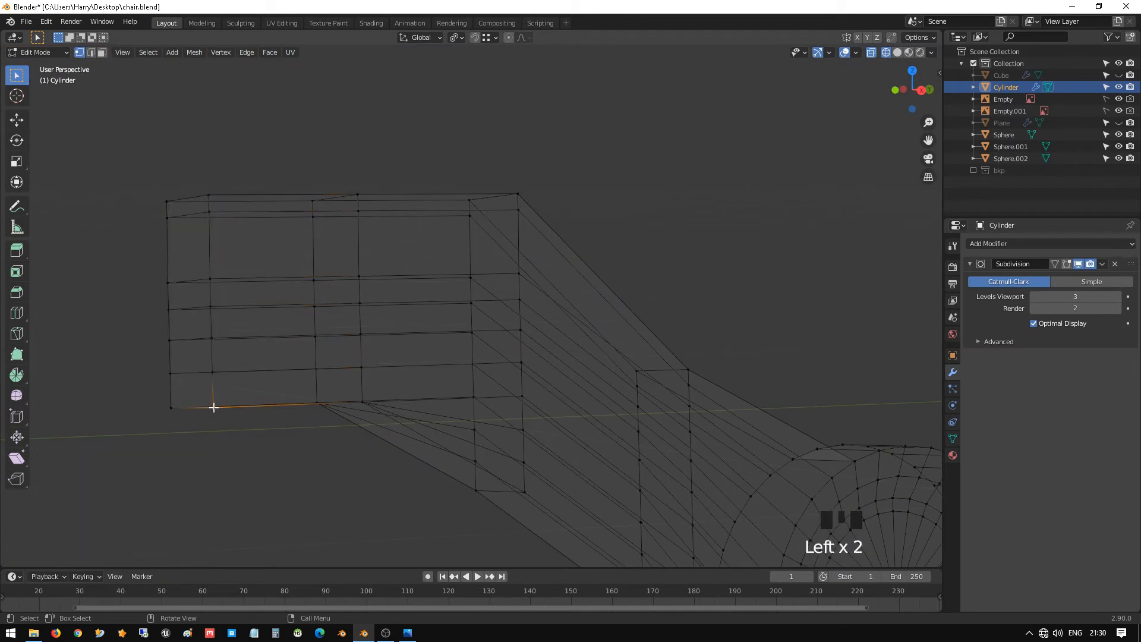
left_click(213, 372, "shift")
key("m")
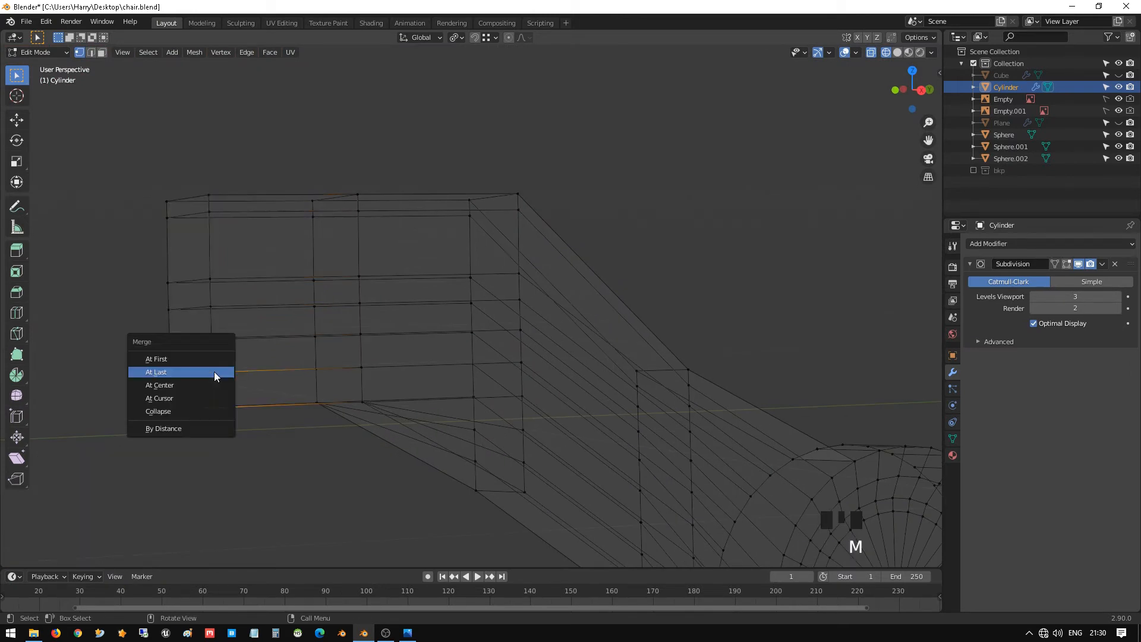
left_click(217, 372)
left_click(181, 395)
left_click(185, 381, "shift")
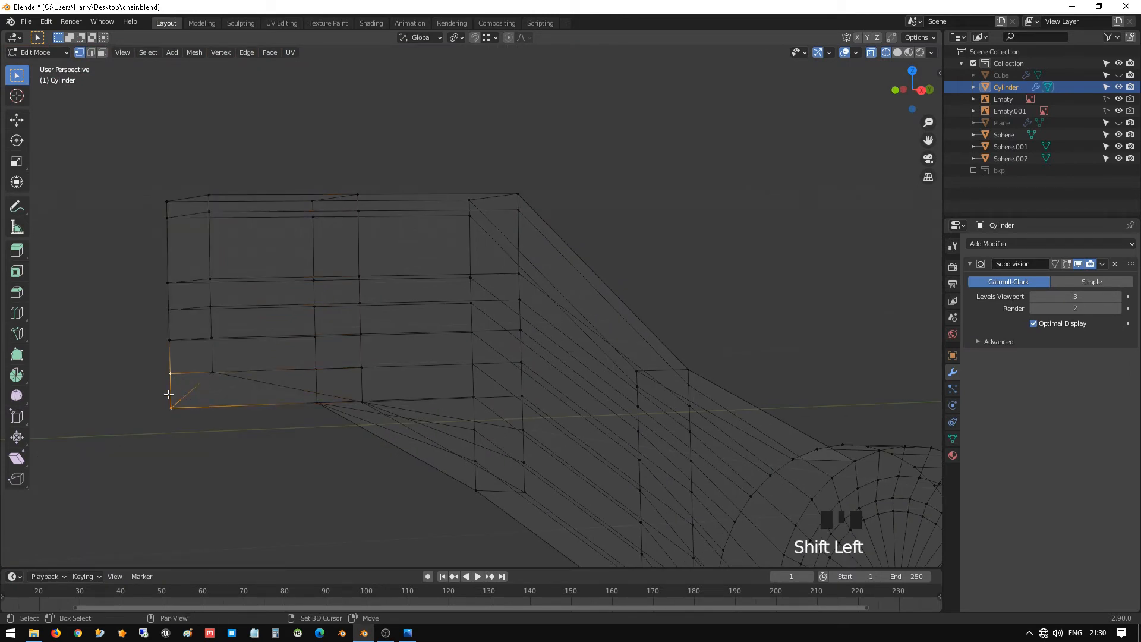
key("shift+r")
- Collapse the new end's next bottom vertex pair into the row above and compare it with the reference in right view
left_click(170, 375)
left_click(168, 337, "shift")
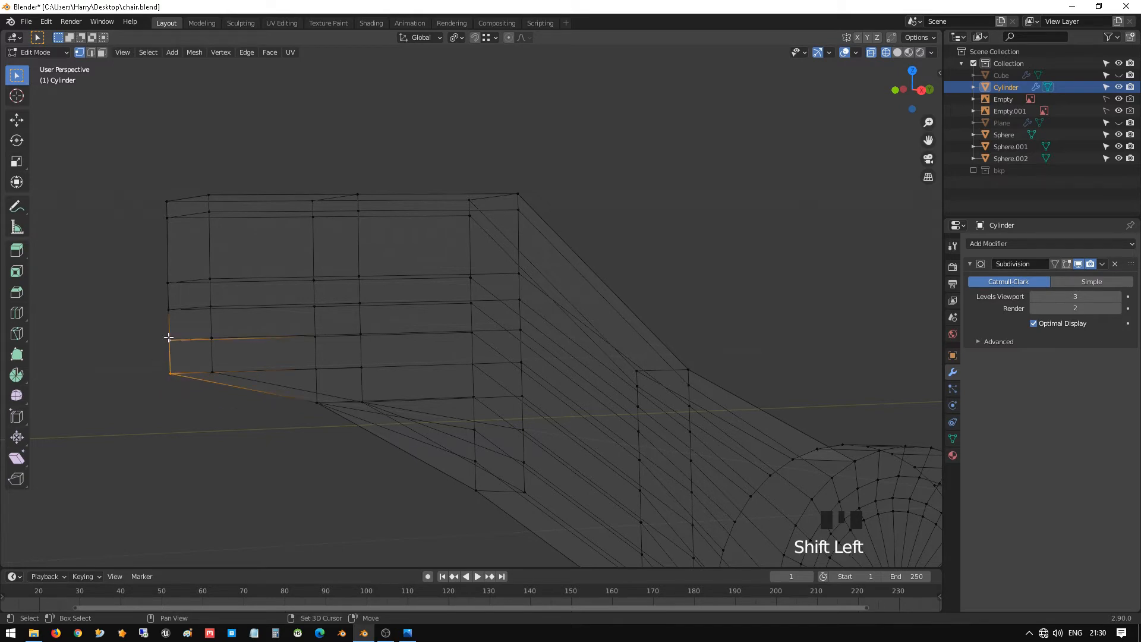
key("shift+r")
left_click(213, 372)
left_click(214, 336, "shift")
key("shift+r")
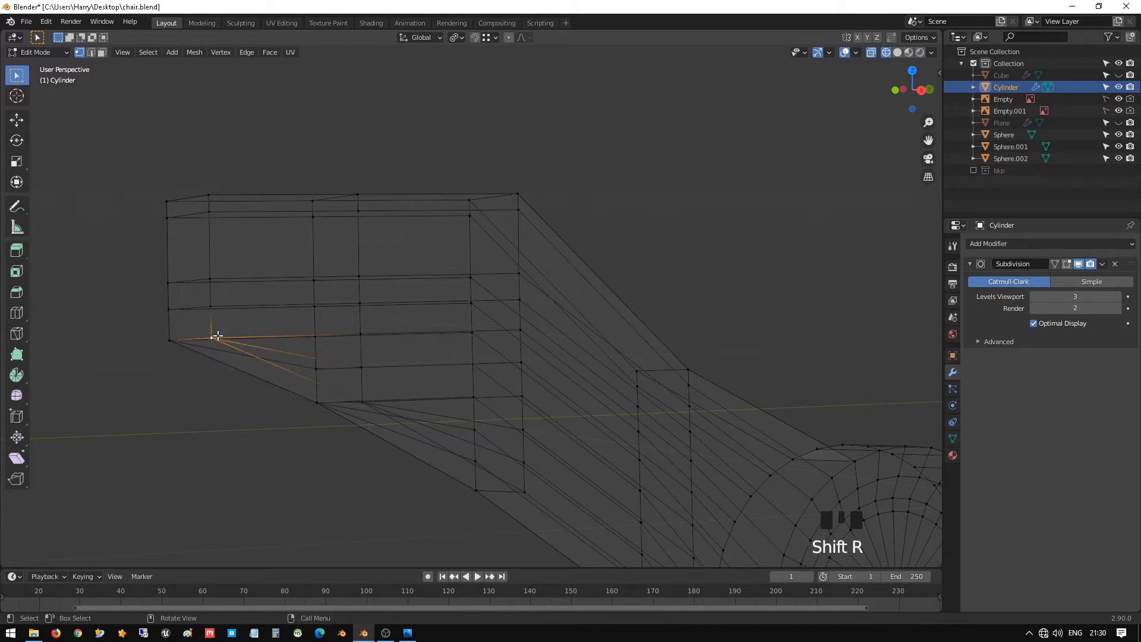
key("Tab")
middle_click_drag(369, 395, 331, 395)
key("Tab")
key("KP_3")
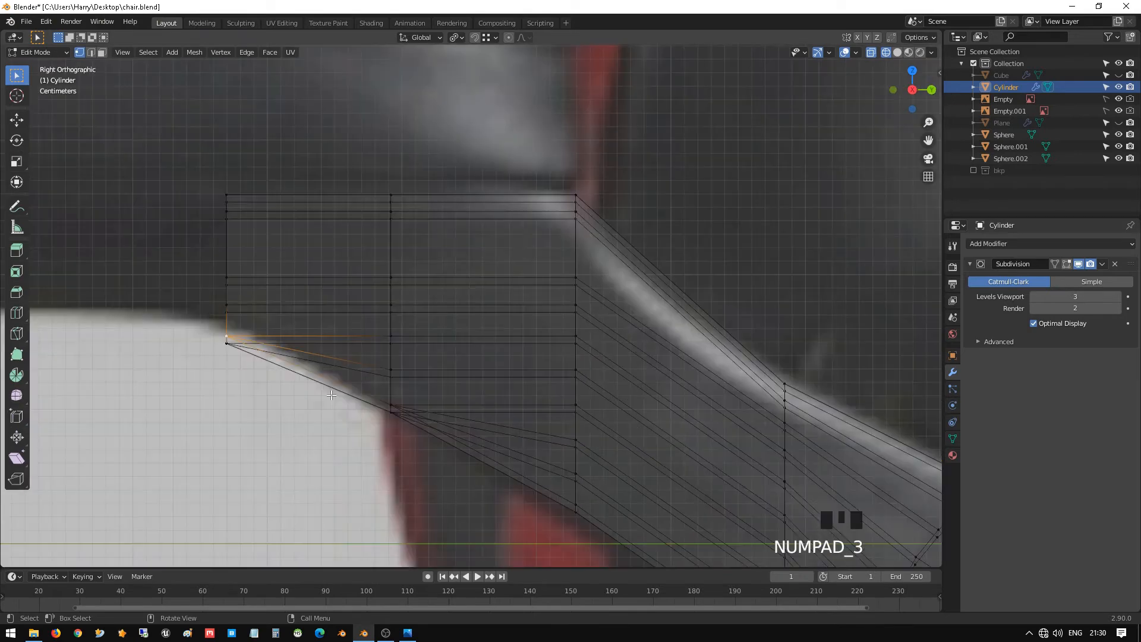
- Select all vertices of the arm's end and extrude them 26.93 cm along the normal beneath the armrest pad
scroll(331, 395, "down", 5)
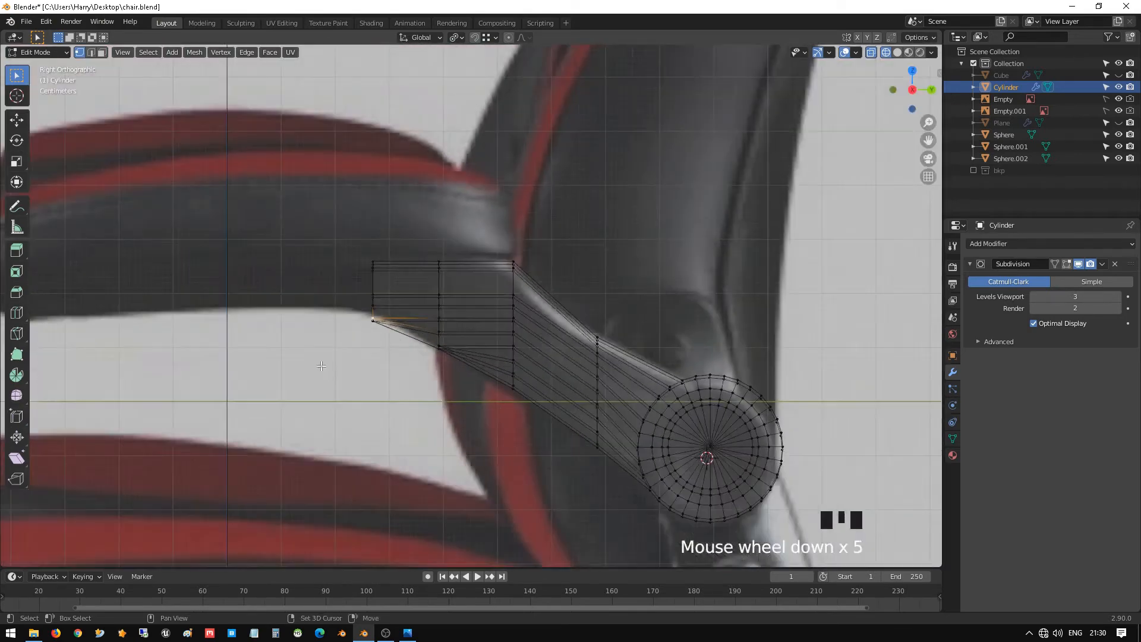
middle_click_drag(331, 394, 593, 478, "shift")
middle_click_drag(643, 422, 536, 356, "shift")
scroll(654, 333, "up", 2)
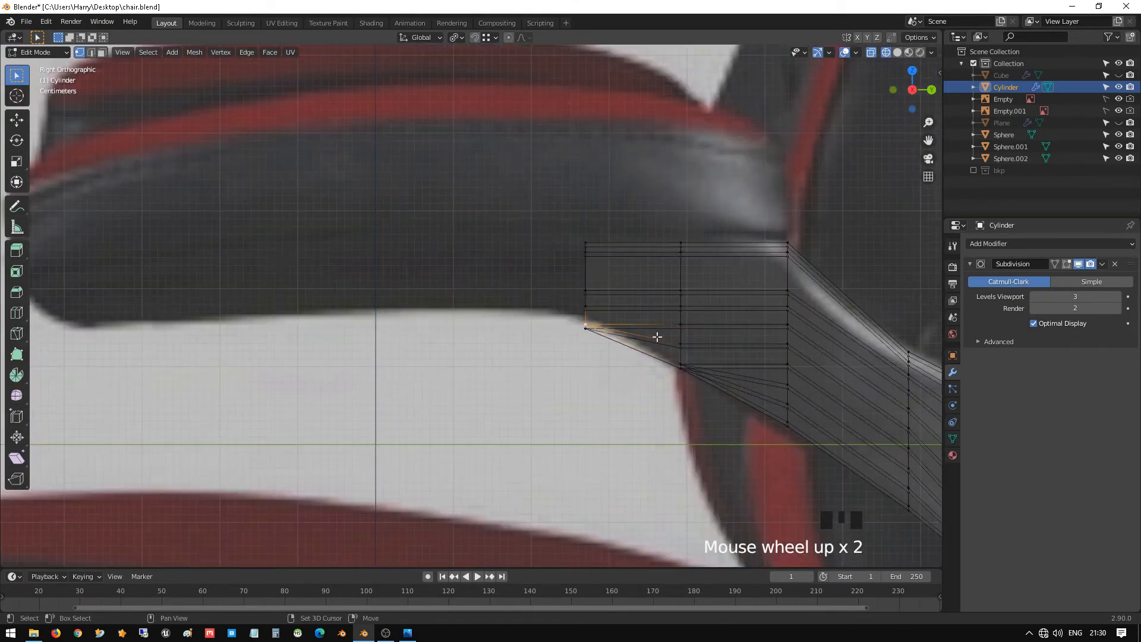
middle_click_drag(654, 334, 596, 331, "shift")
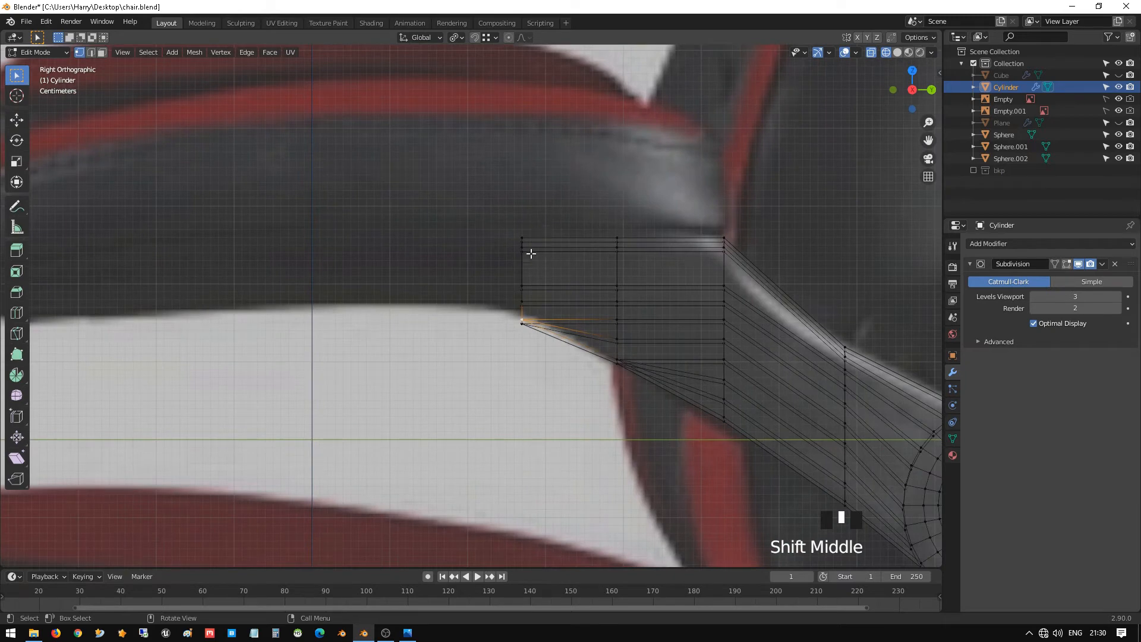
left_click_drag(508, 209, 570, 420)
scroll(577, 404, "down", 2)
middle_click_drag(528, 332, 611, 345, "shift")
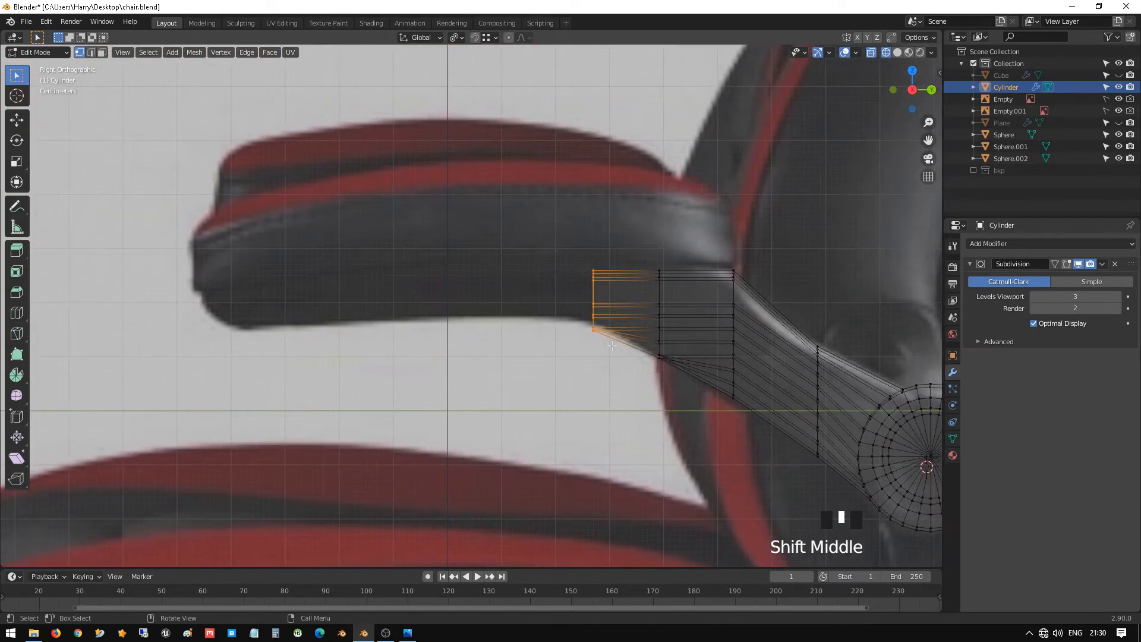
key("e")
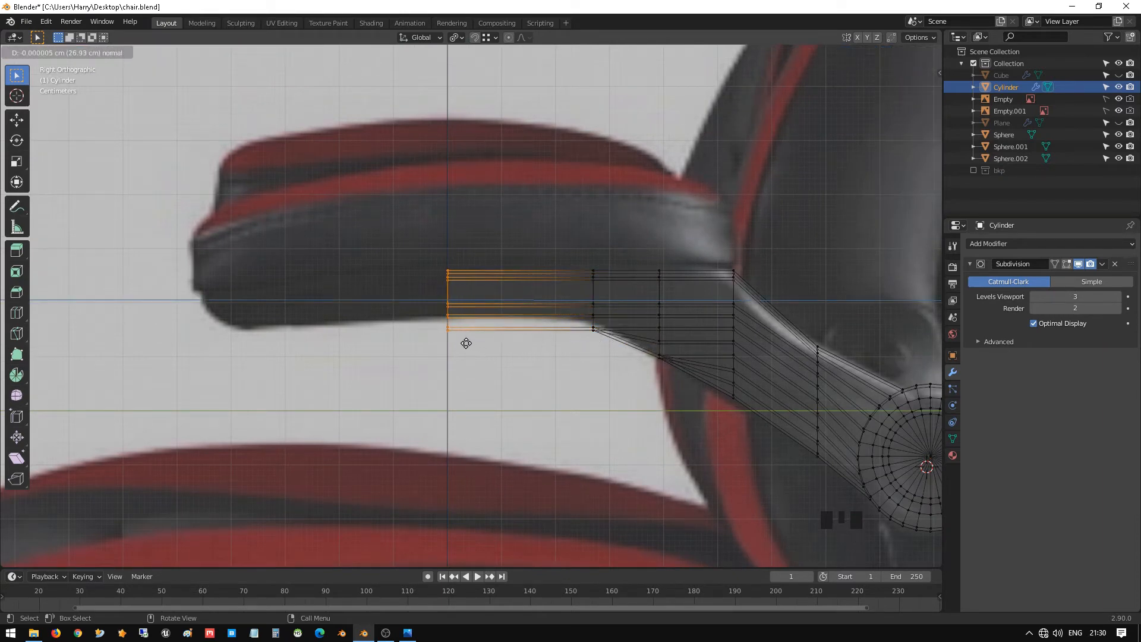
left_click(465, 343)
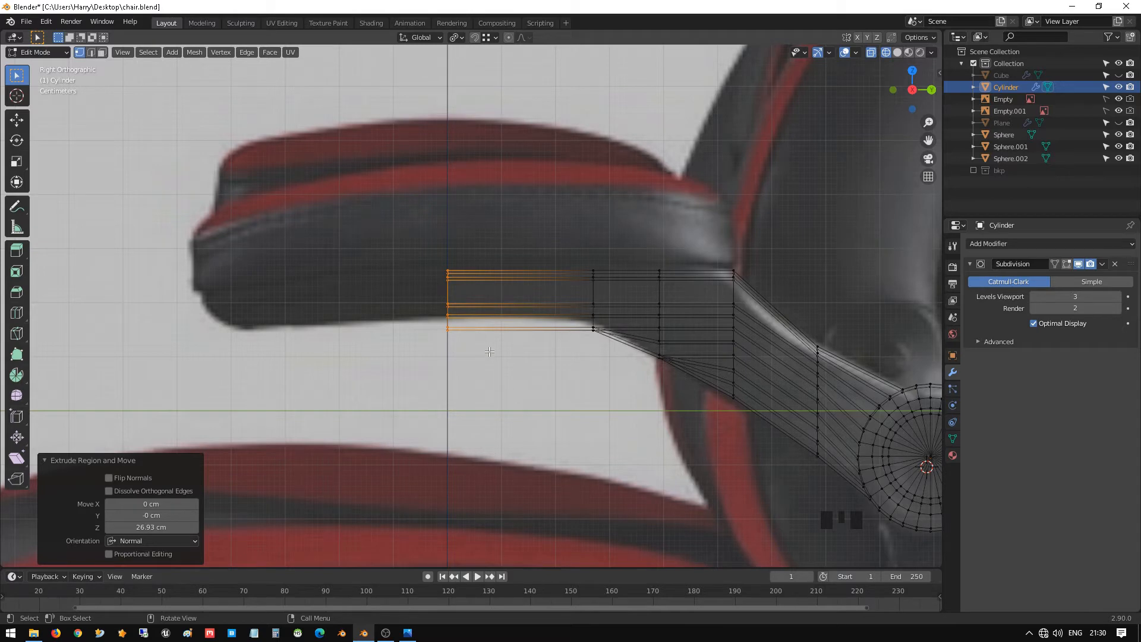
- Extrude the arm's end twice more along the normal, by 24.732 cm and 12.97 cm, towards the pad's front
key("e")
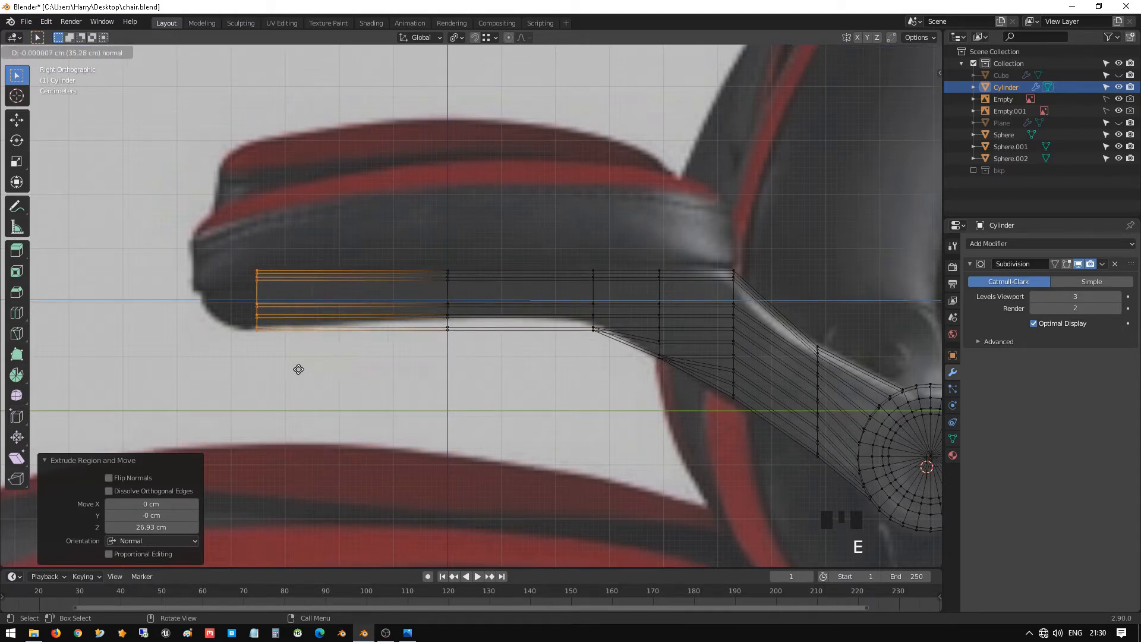
left_click(356, 367)
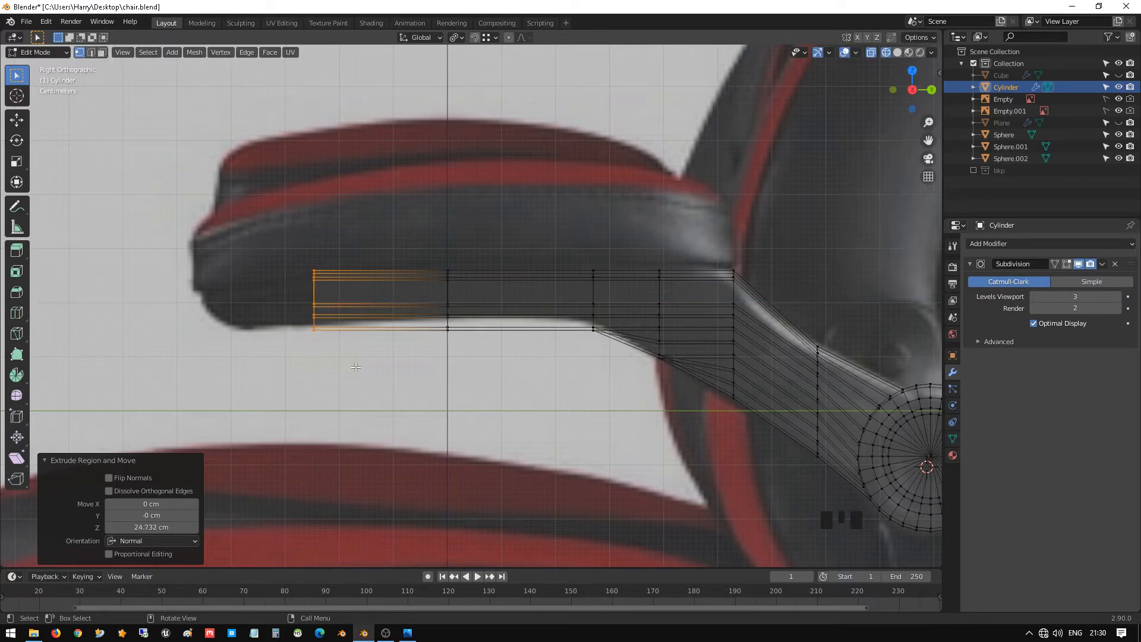
key("e")
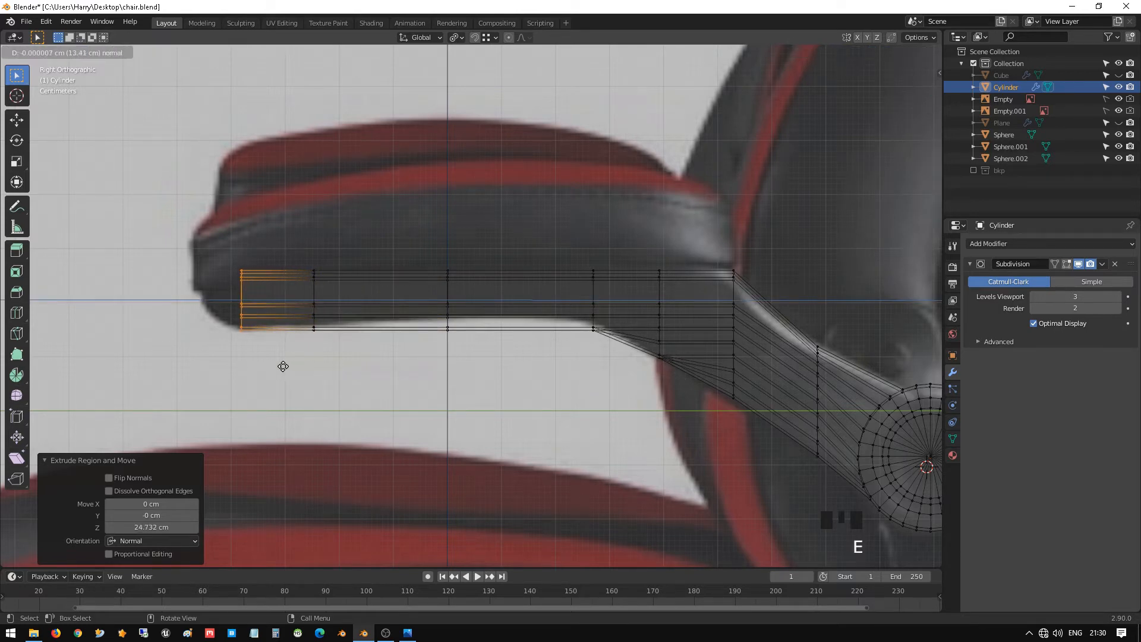
left_click(285, 366)
- Select the whole front vertex loop of the arm and extrude it 8.8418 cm to the pad's front edge in the reference
scroll(285, 366, "up", 3)
middle_click_drag(285, 367, 423, 247, "shift")
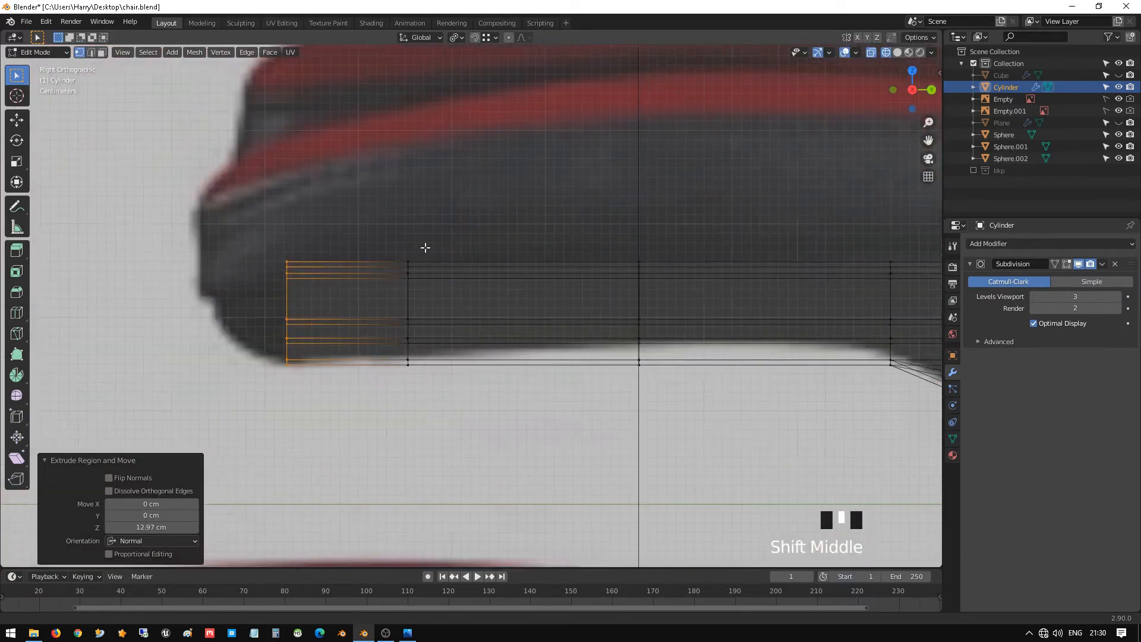
scroll(437, 331, "up", 3)
middle_click_drag(438, 331, 456, 291, "shift")
scroll(397, 285, "down", 2)
left_click(404, 284)
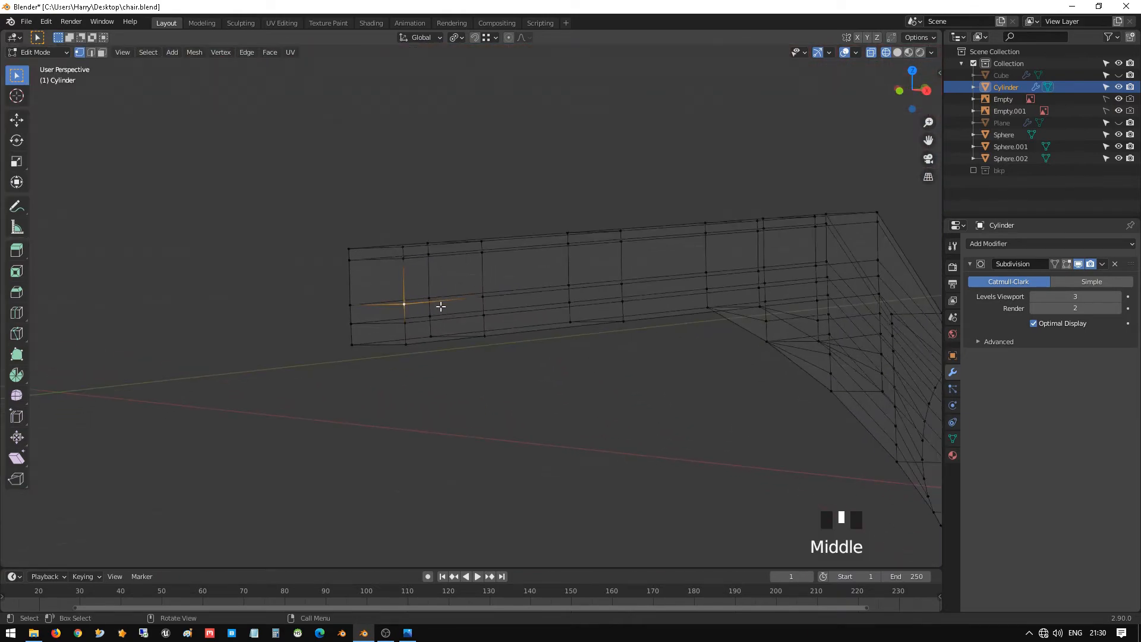
key("KP_3")
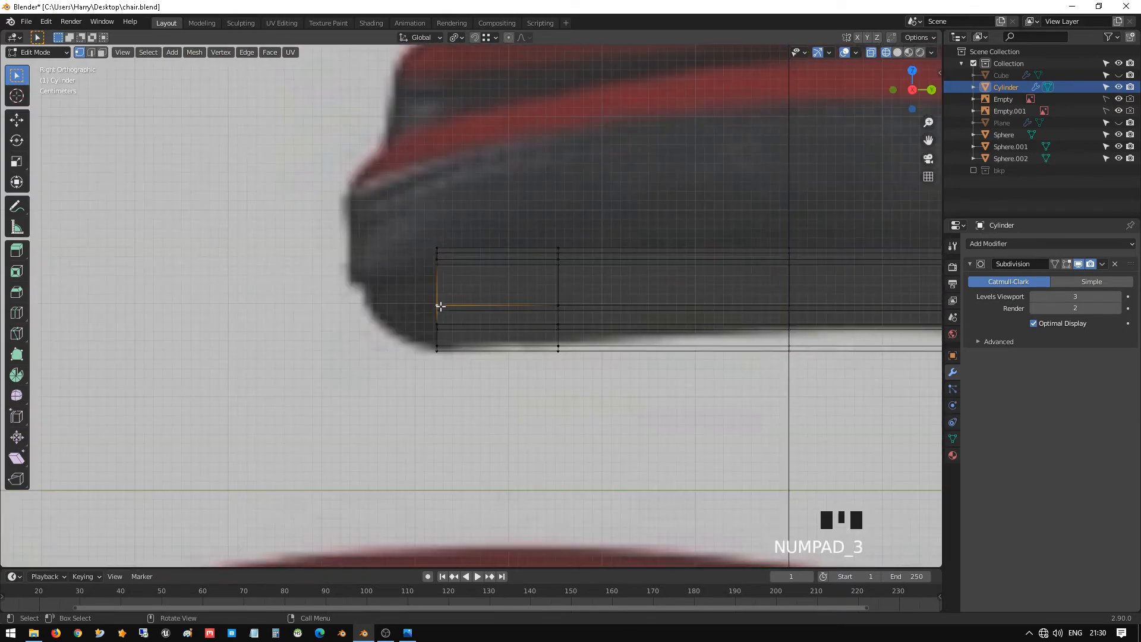
left_click(425, 350)
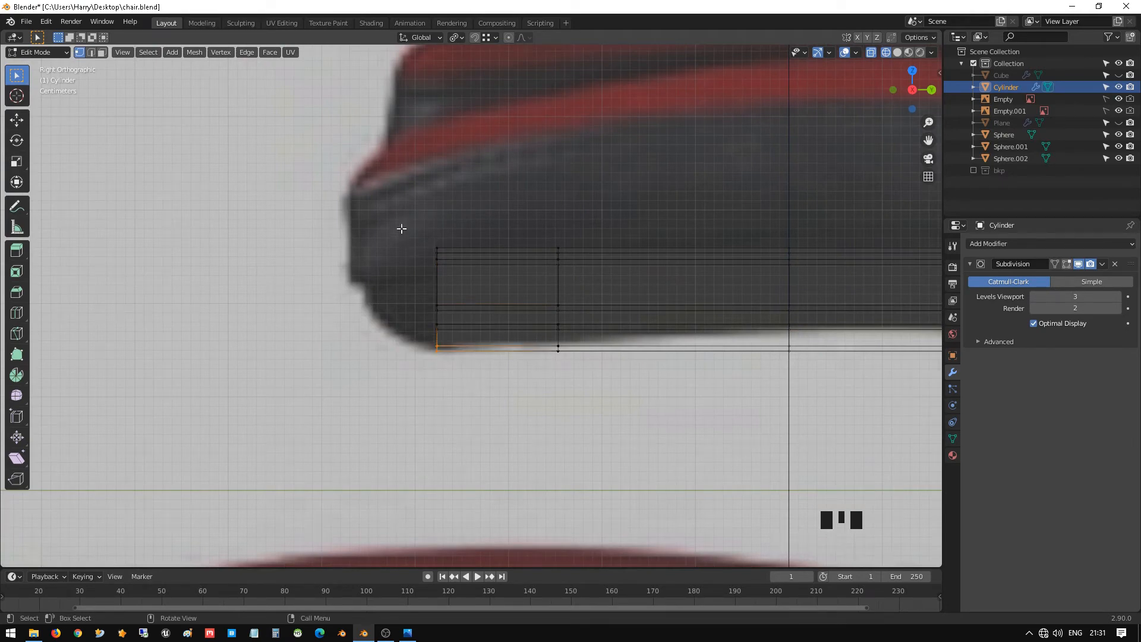
left_click_drag(401, 229, 499, 426)
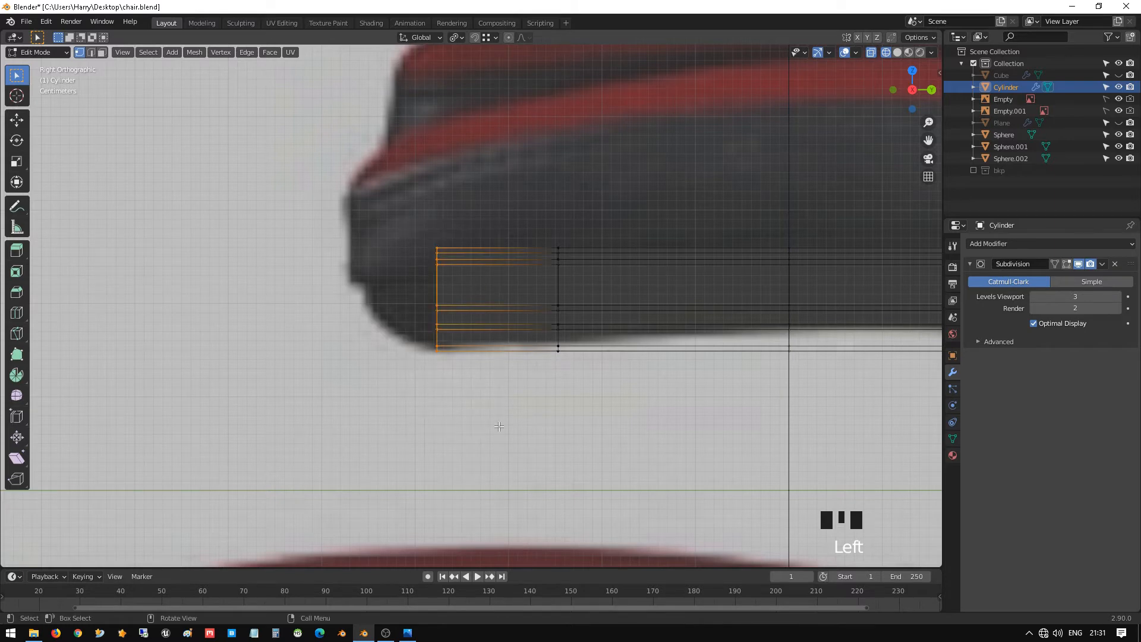
key("e")
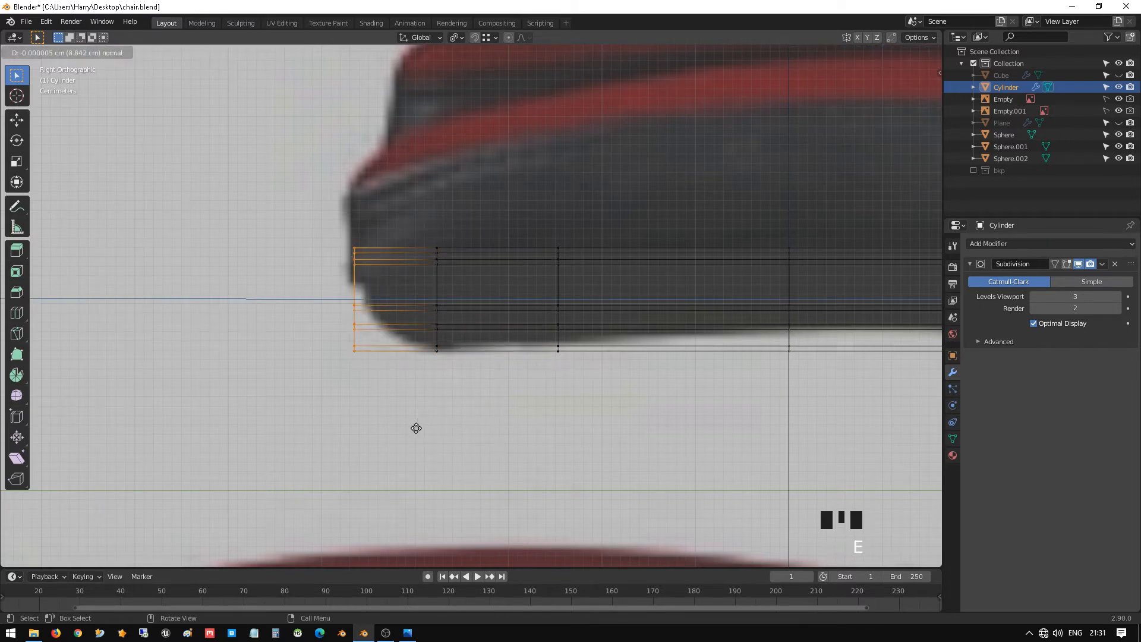
left_click(416, 428)
- Select the vertex loop just behind the arm's front end and move it 6.043 cm along Y away from the tip
scroll(416, 428, "up", 2)
middle_click_drag(389, 410, 509, 419, "shift")
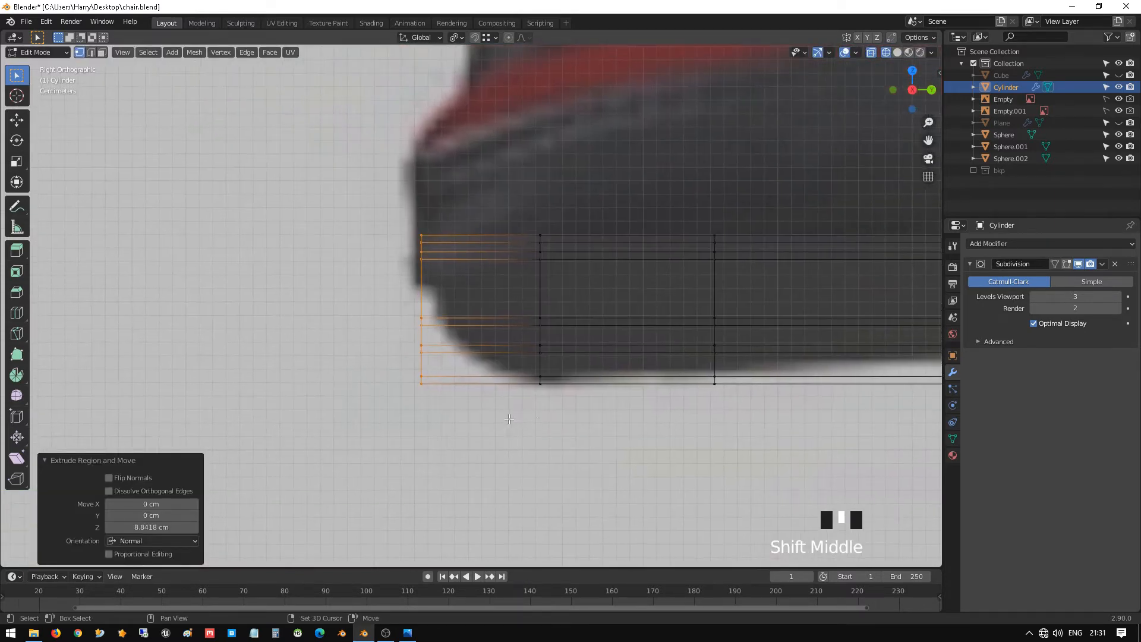
scroll(524, 375, "down", 1)
left_click(522, 392)
left_click_drag(418, 349, 468, 407)
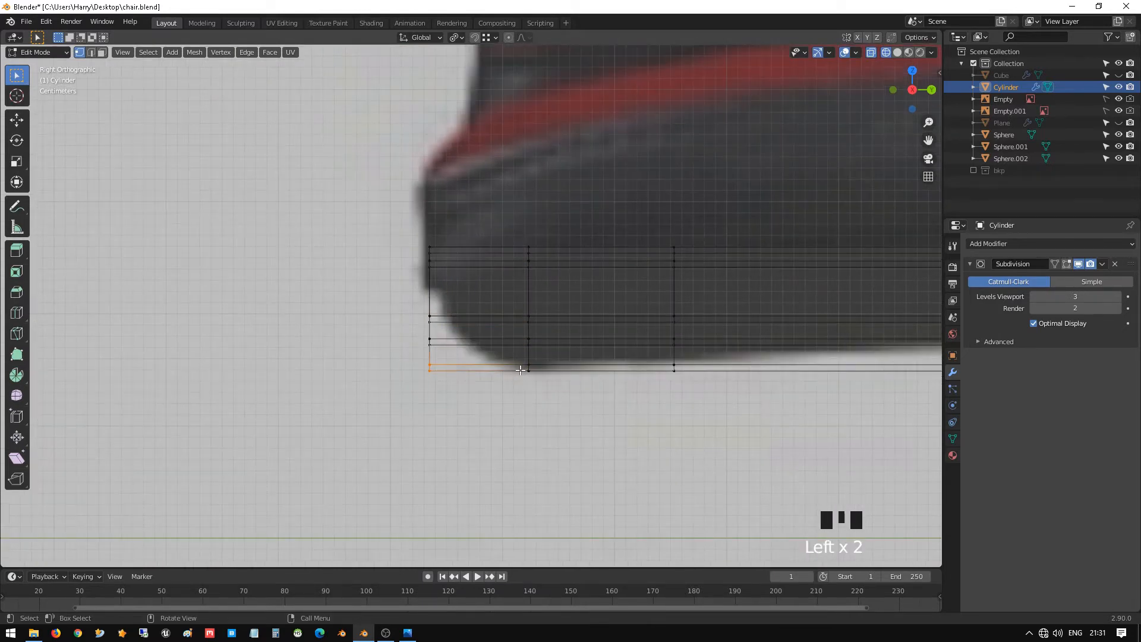
left_click_drag(515, 224, 580, 449)
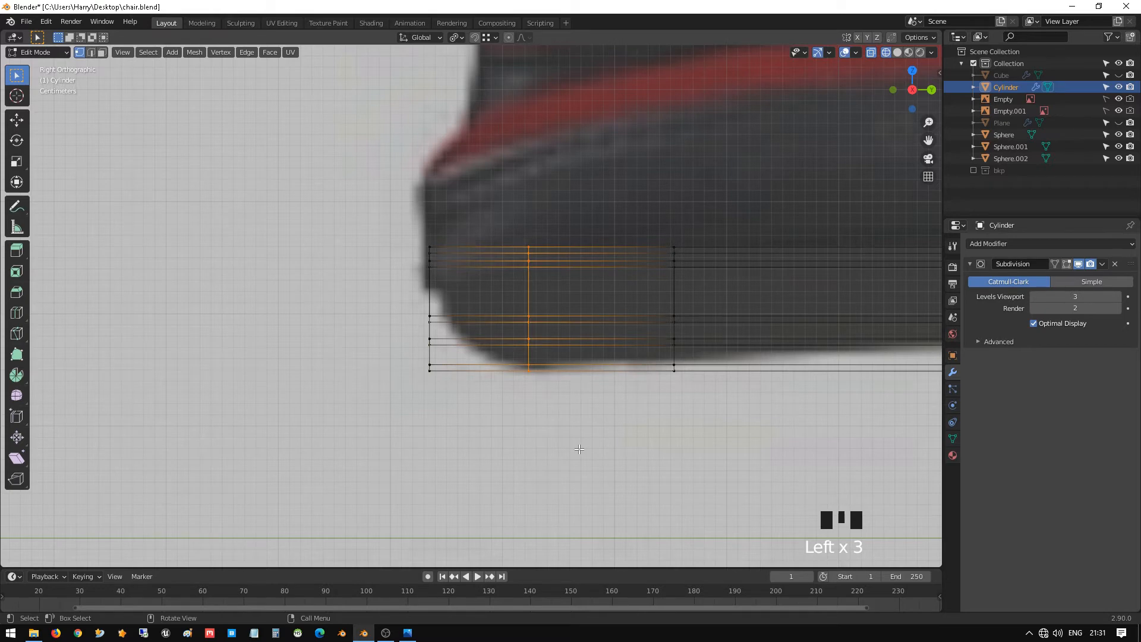
key("g")
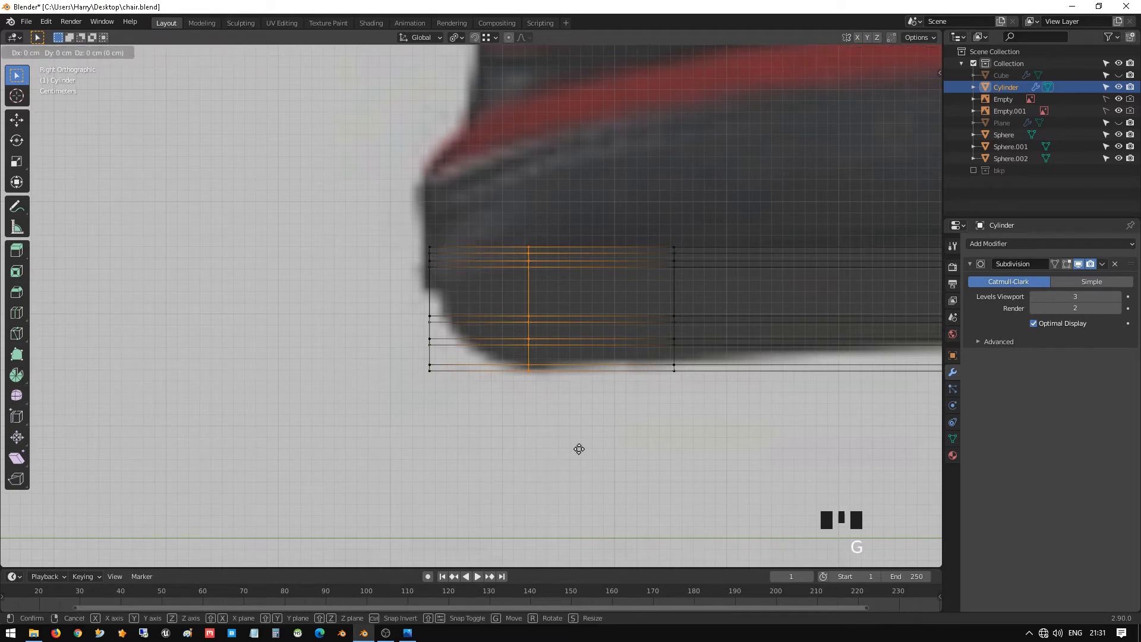
left_click(645, 450)
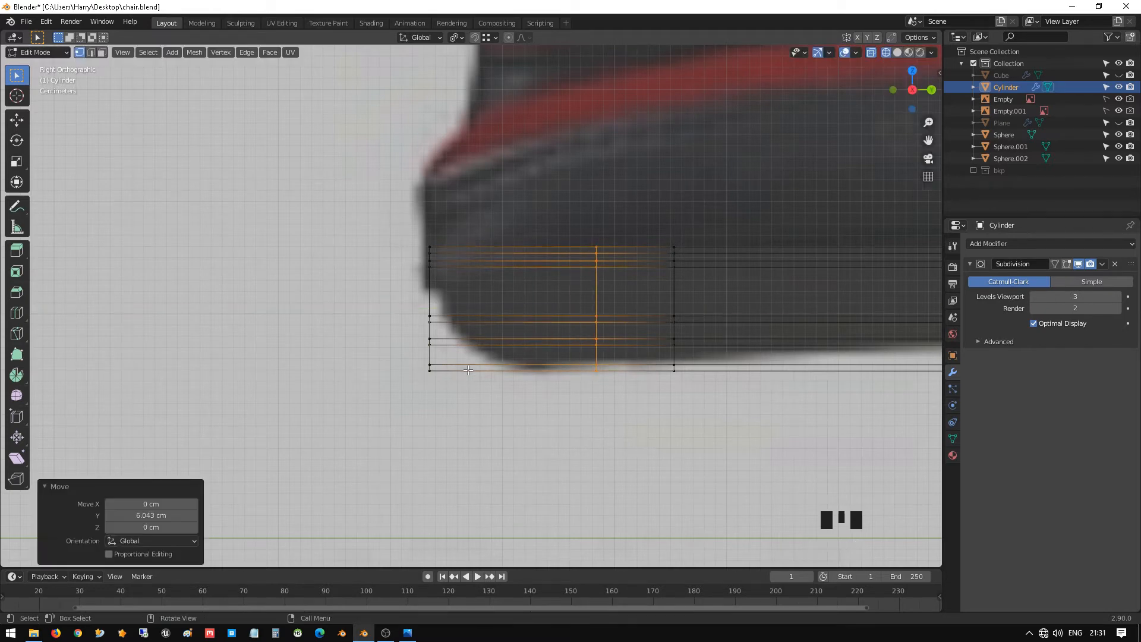
- Move the front end's bottom vertex pair 8.6404 cm along Y and shift the pair above inward to follow the reference's rounded corner
left_click(560, 370)
left_click(427, 356)
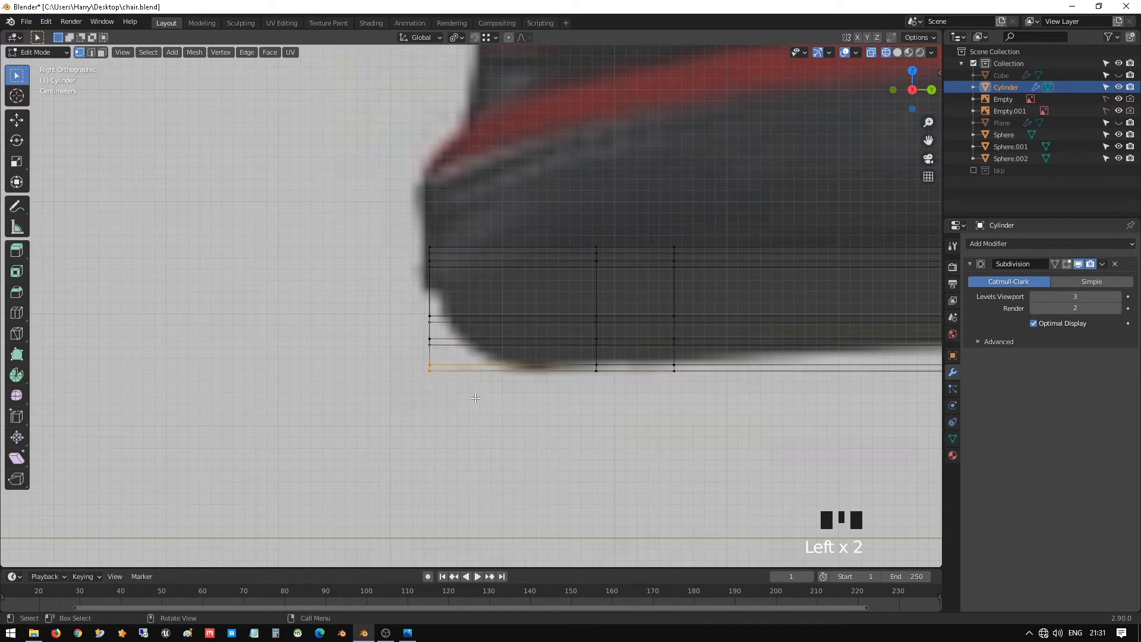
key("g")
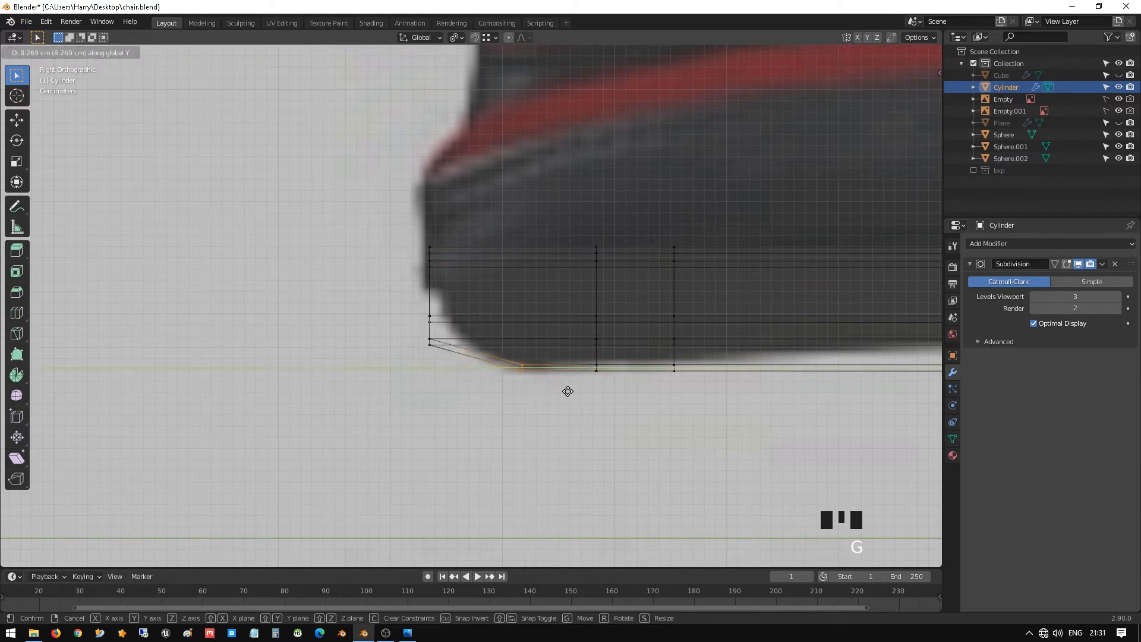
left_click(568, 390)
left_click(428, 339)
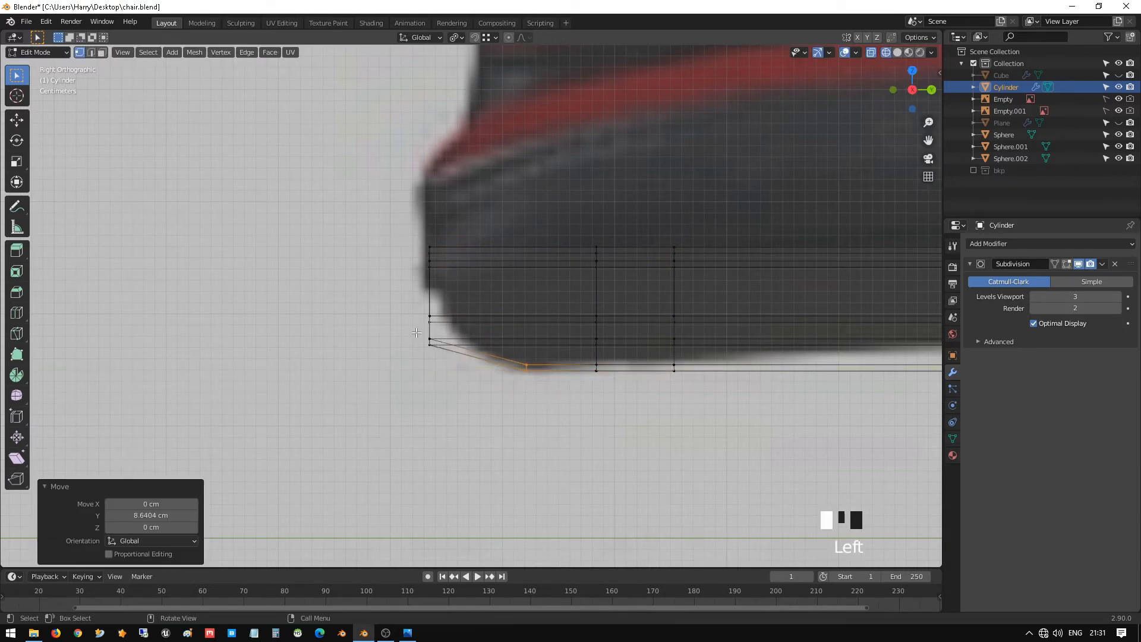
key("g")
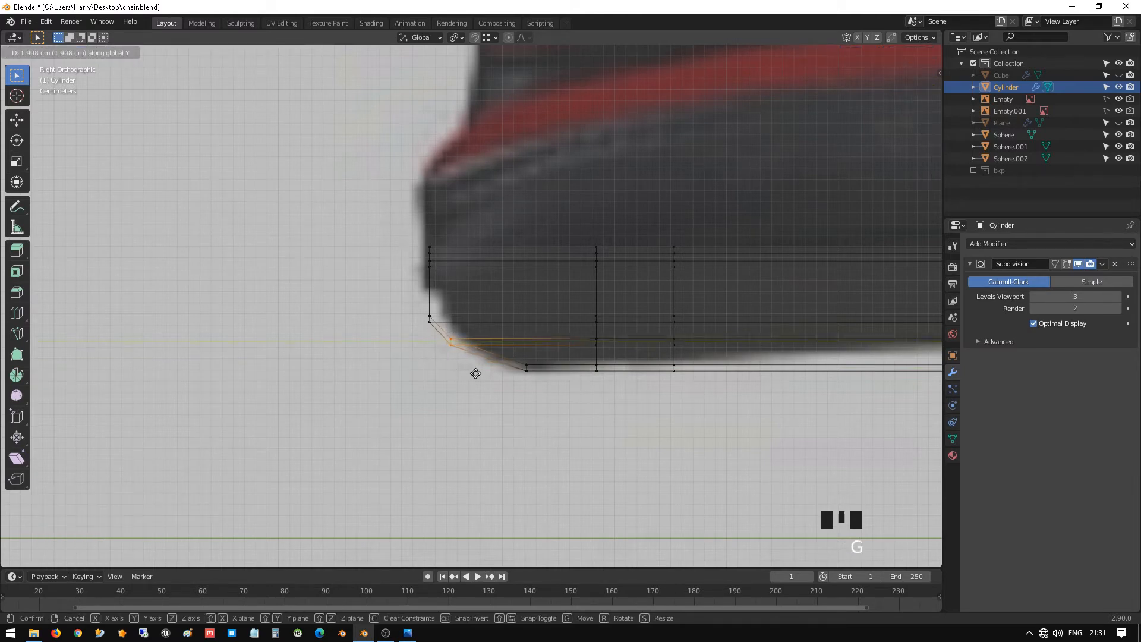
left_click(484, 374)
- Move the front end's third-lowest vertex pair 1.1132 cm along Y and fine-tune the top vertices along Y to fit the reference
left_click(439, 337)
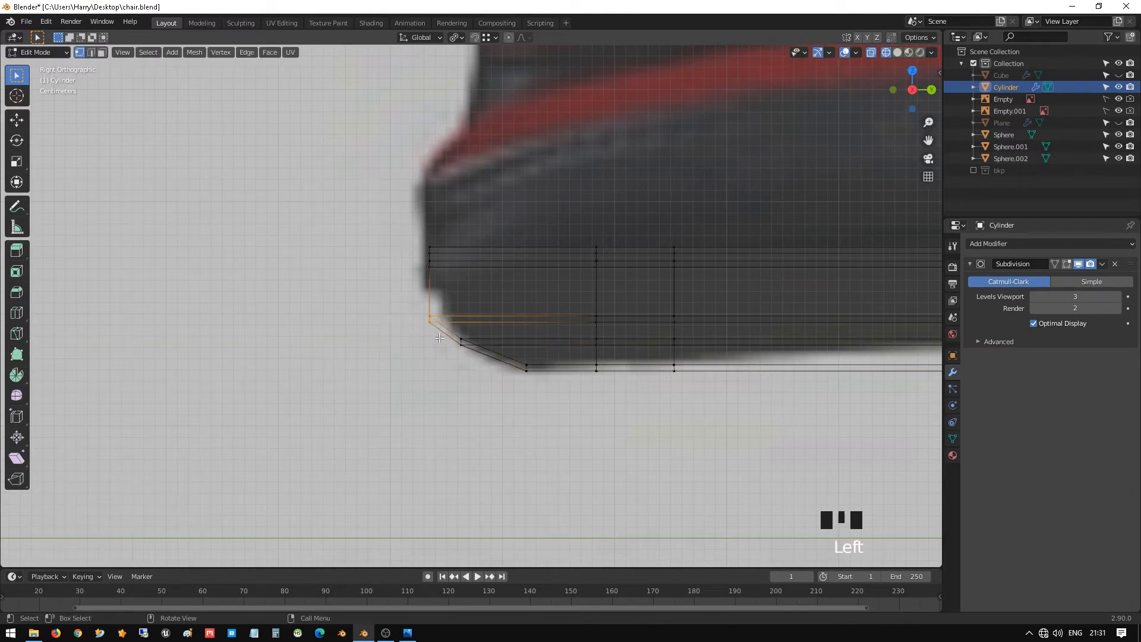
key("g")
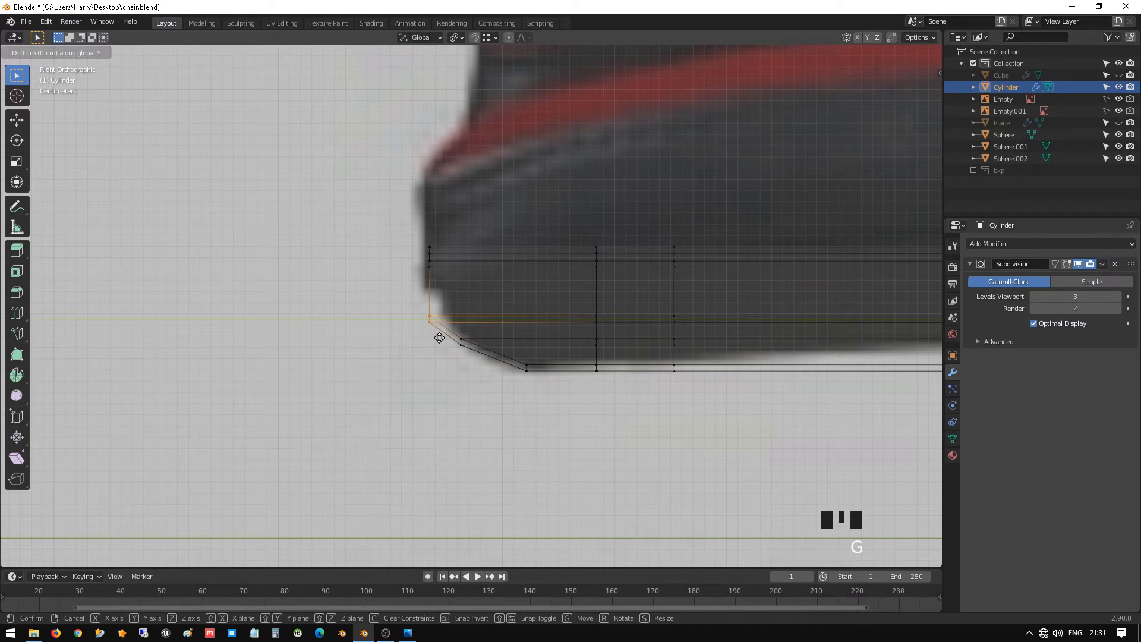
left_click(442, 341)
scroll(479, 262, "down", 1)
middle_click_drag(479, 262, 413, 301, "shift")
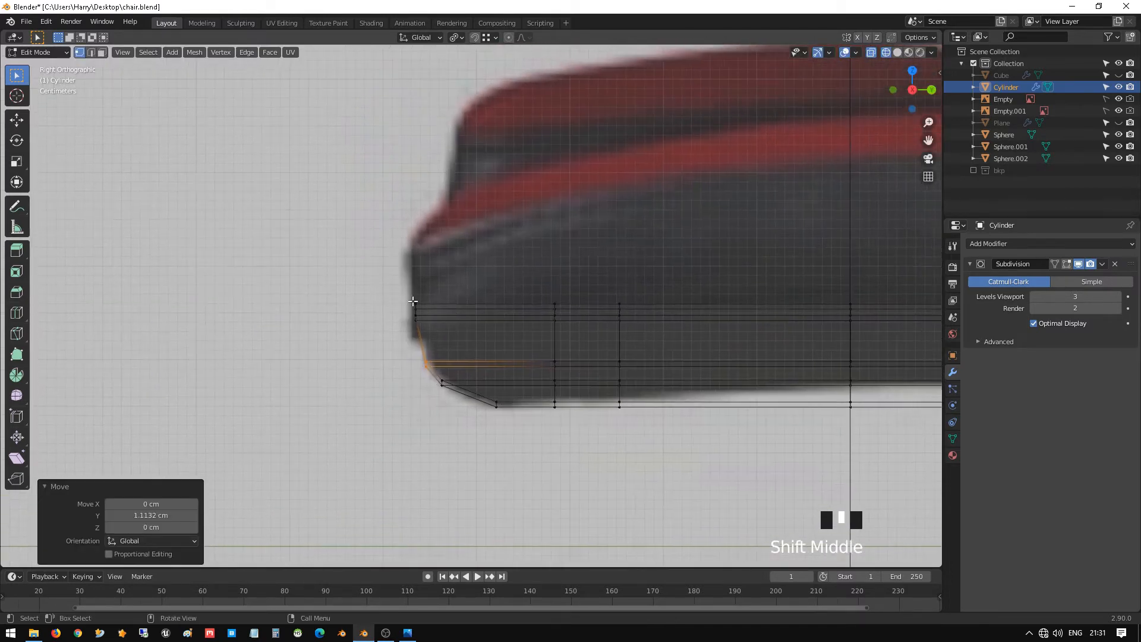
left_click(413, 302)
key("g")
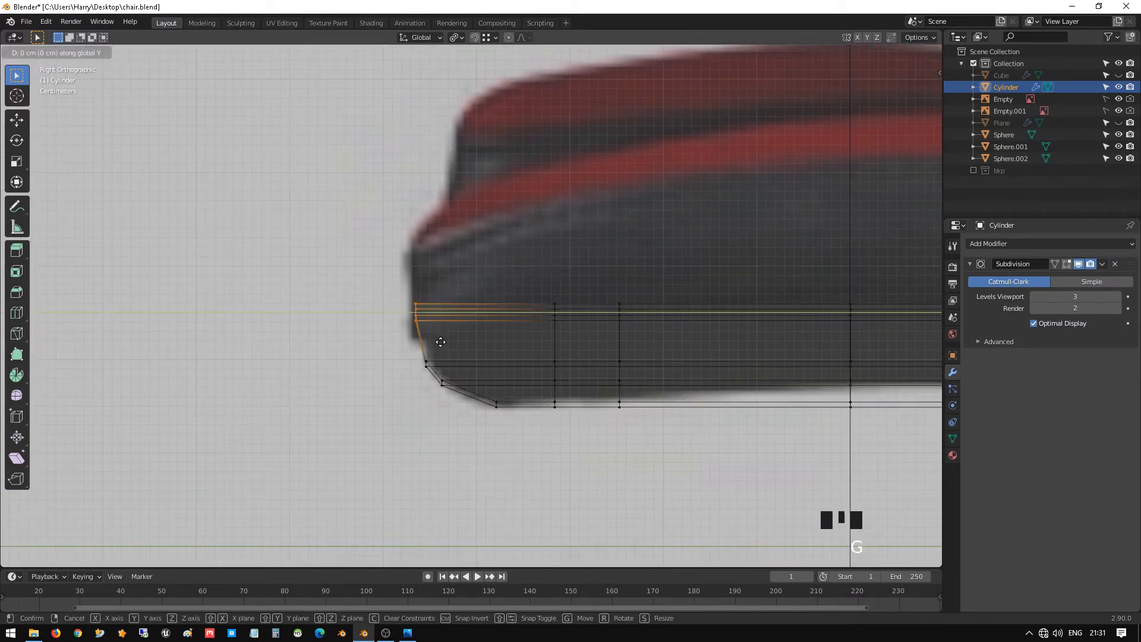
left_click(437, 343)
- Inspect the arm's smoothed, rounded front end in Object Mode with solid and wireframe shading
mouse_move(437, 343)
middle_mouse_down()
mouse_move(390, 307)
mouse_move(432, 311)
mouse_move(518, 269)
mouse_move(560, 323)
middle_mouse_up()
key("Tab")
key("shift+z")
scroll(483, 355, "up", 3)
middle_click_drag(483, 355, 284, 345)
key("Tab")
key("Tab")
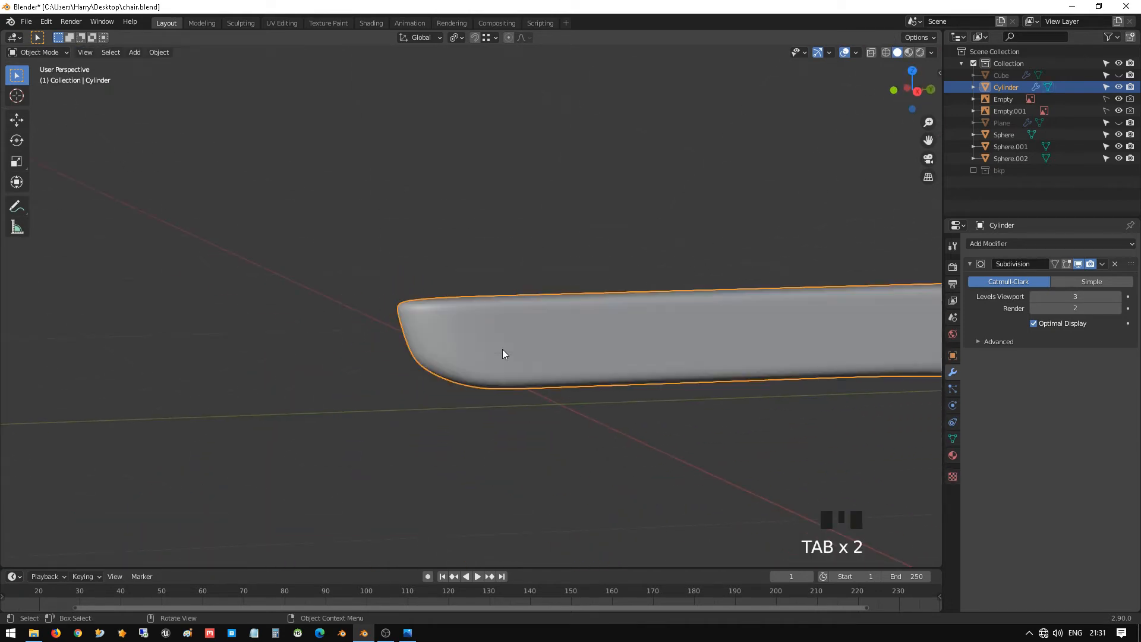
scroll(508, 351, "down", 1)
key("shift+z")
scroll(507, 351, "down", 1)
middle_click_drag(507, 351, 418, 345, "shift")
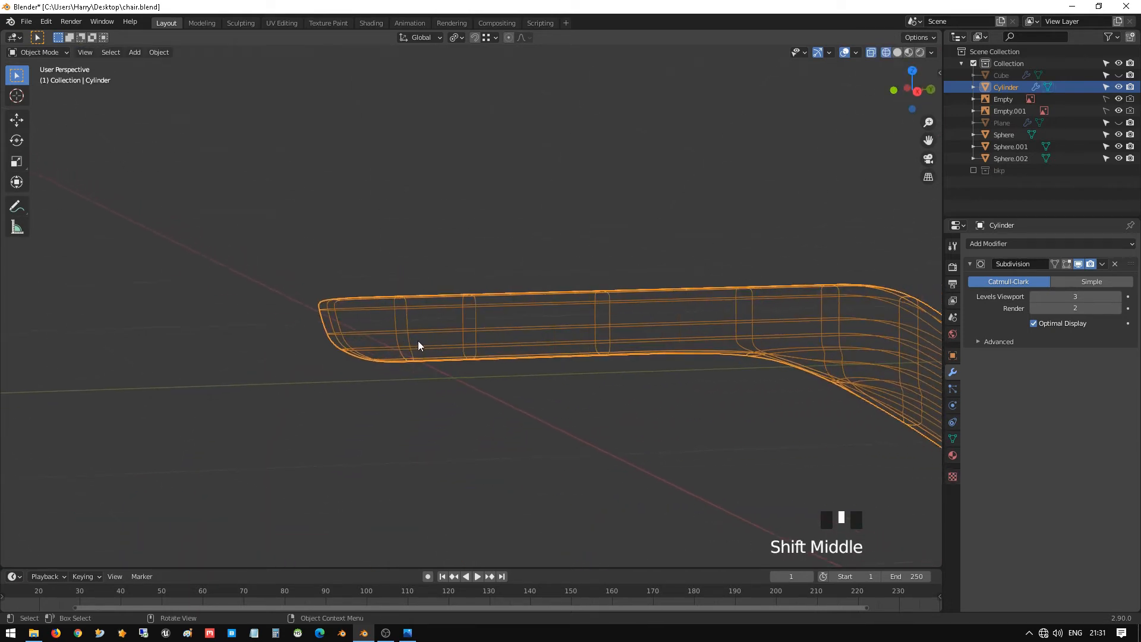
- Compare the arm's wireframe and front-end vertices with the reference image in right orthographic view
key("KP_3")
key("z")
left_click(326, 333)
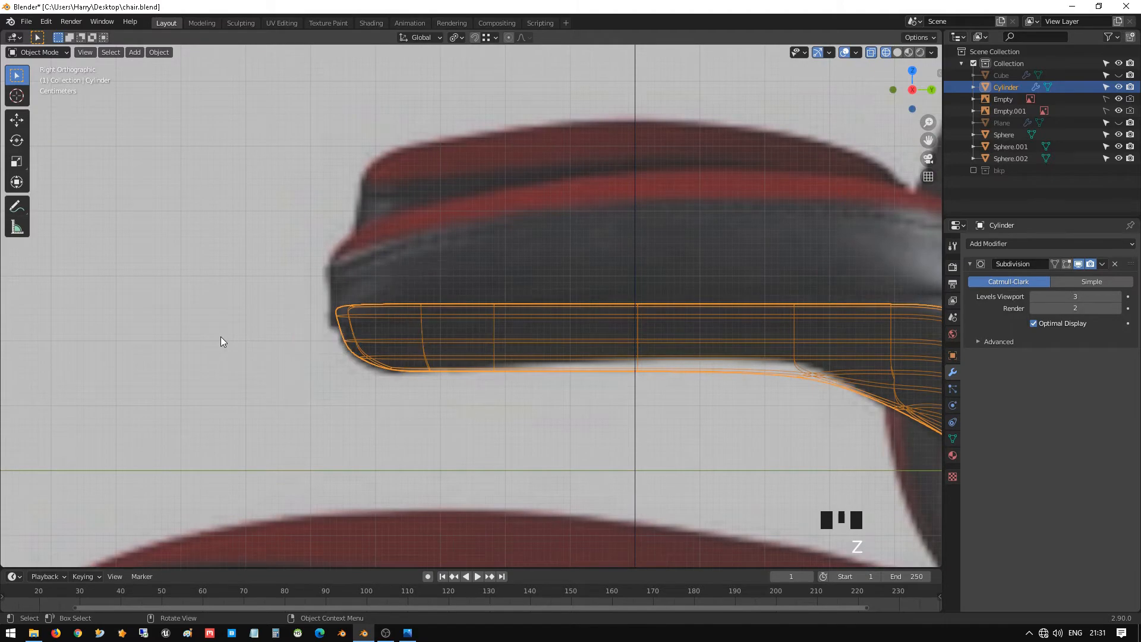
key("Tab")
scroll(357, 324, "up", 3)
mouse_move(356, 324)
middle_mouse_down("shift")
mouse_move(430, 297)
mouse_move(421, 341)
mouse_move(565, 345)
mouse_move(529, 347)
mouse_move(538, 350)
mouse_move(489, 376)
mouse_move(375, 377)
mouse_move(419, 325)
mouse_move(557, 370)
middle_mouse_up("shift")
scroll(360, 328, "down", 3)
scroll(726, 400, "down", 3)
- Return to Object Mode with solid shading and reveal all hidden chair parts around the armrest
key("Tab")
key("shift+z")
left_click(566, 344)
key("alt+h")
scroll(537, 351, "down", 3)
scroll(441, 273, "up", 3)
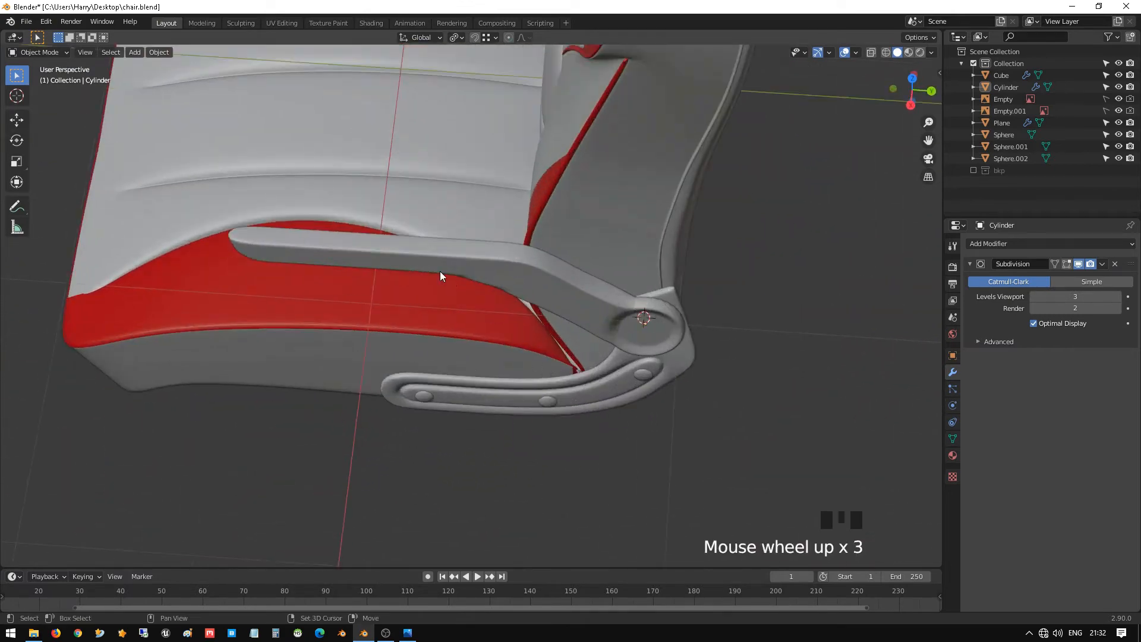
- Widen the armrest's arm by scaling it 1.470 along the X axis
scroll(529, 407, "up", 1)
middle_click_drag(529, 407, 597, 340)
scroll(504, 408, "up", 2)
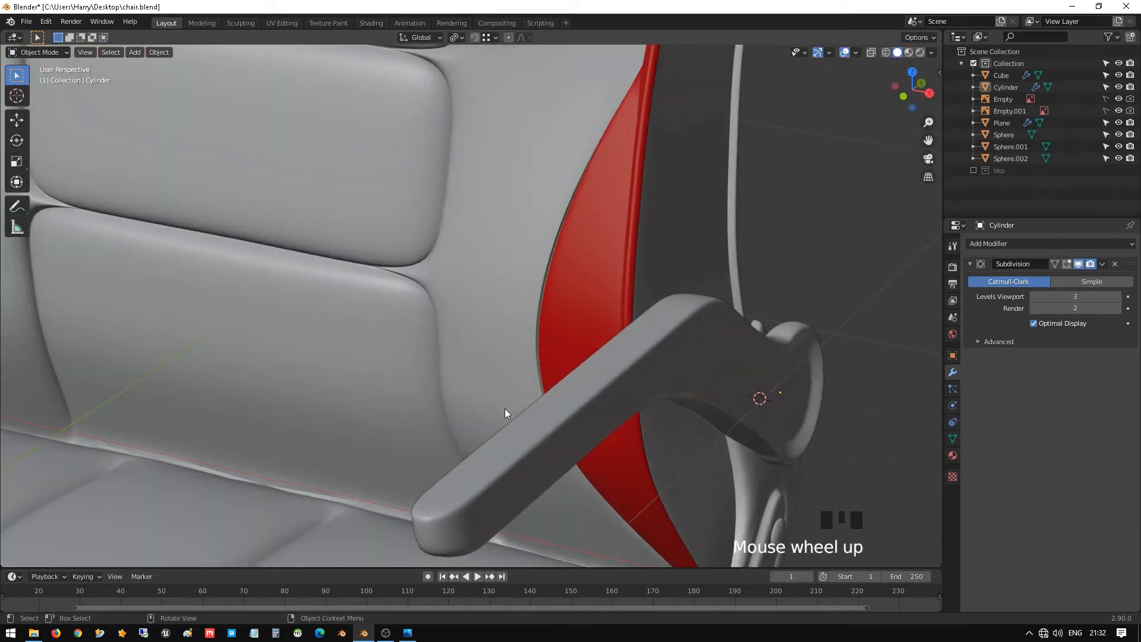
middle_click_drag(505, 408, 561, 415)
left_click(565, 440)
scroll(565, 440, "down", 5)
scroll(565, 415, "up", 1)
scroll(564, 415, "down", 2)
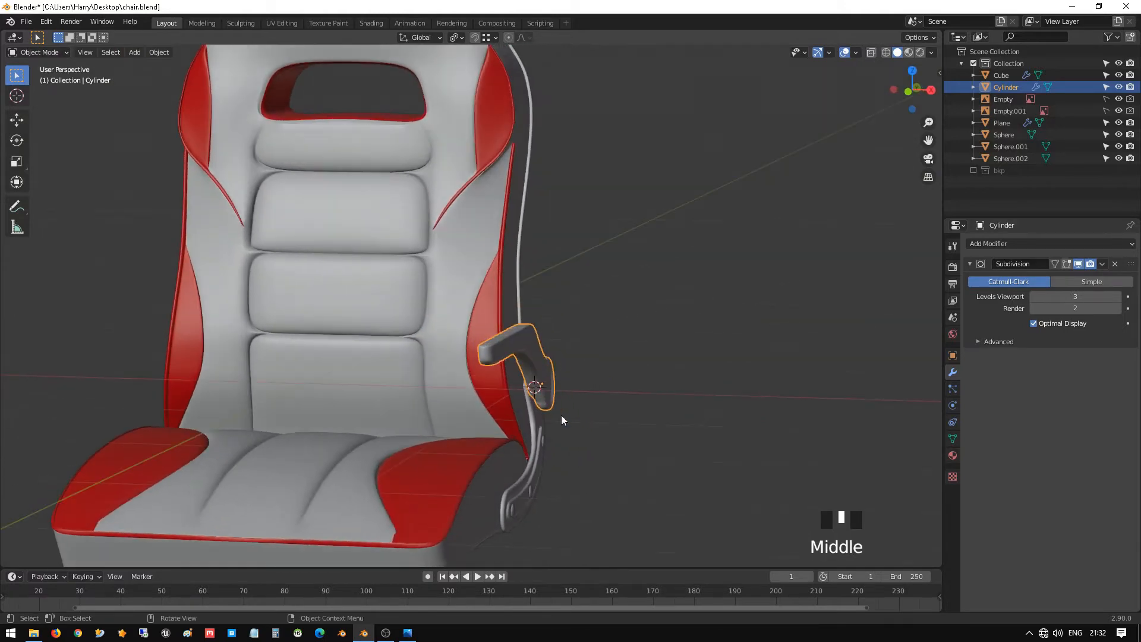
key("s")
key("x")
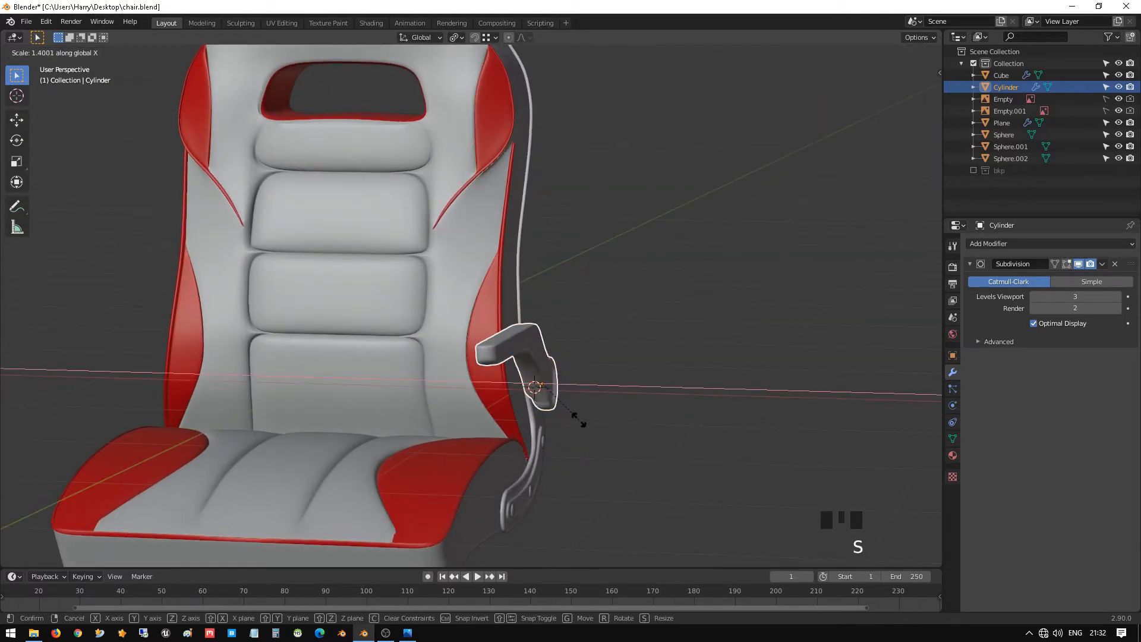
left_click(585, 422)
- Compare the arm with the reference in right orthographic wireframe view and add a centred loop cut across its long straight section
middle_click_drag(605, 392, 494, 400)
scroll(542, 379, "down", 4)
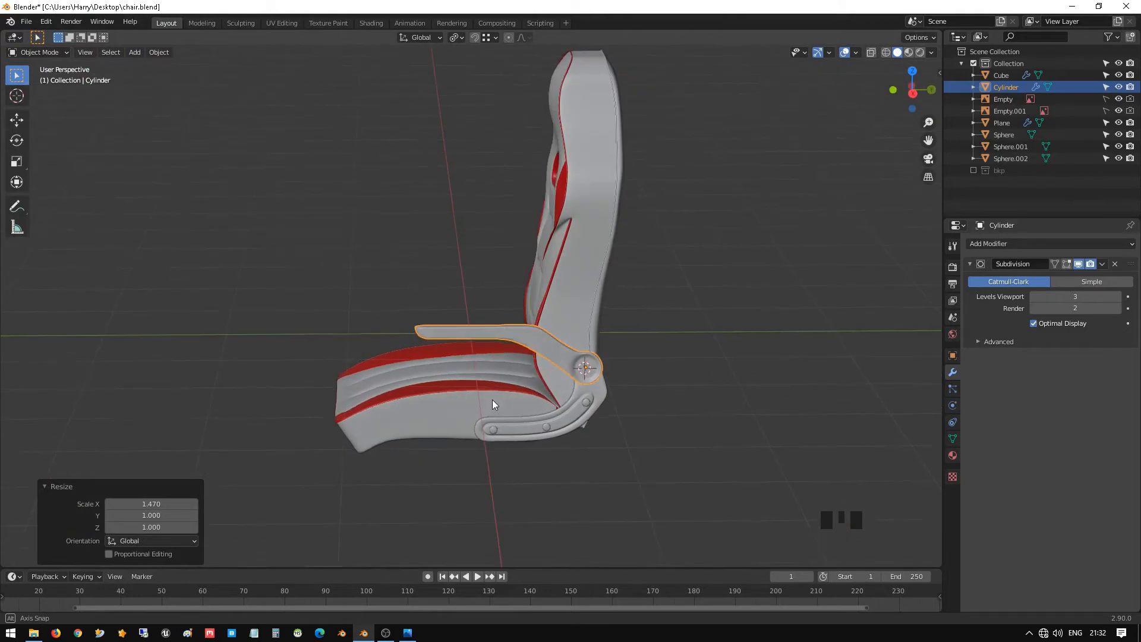
scroll(485, 397, "up", 2)
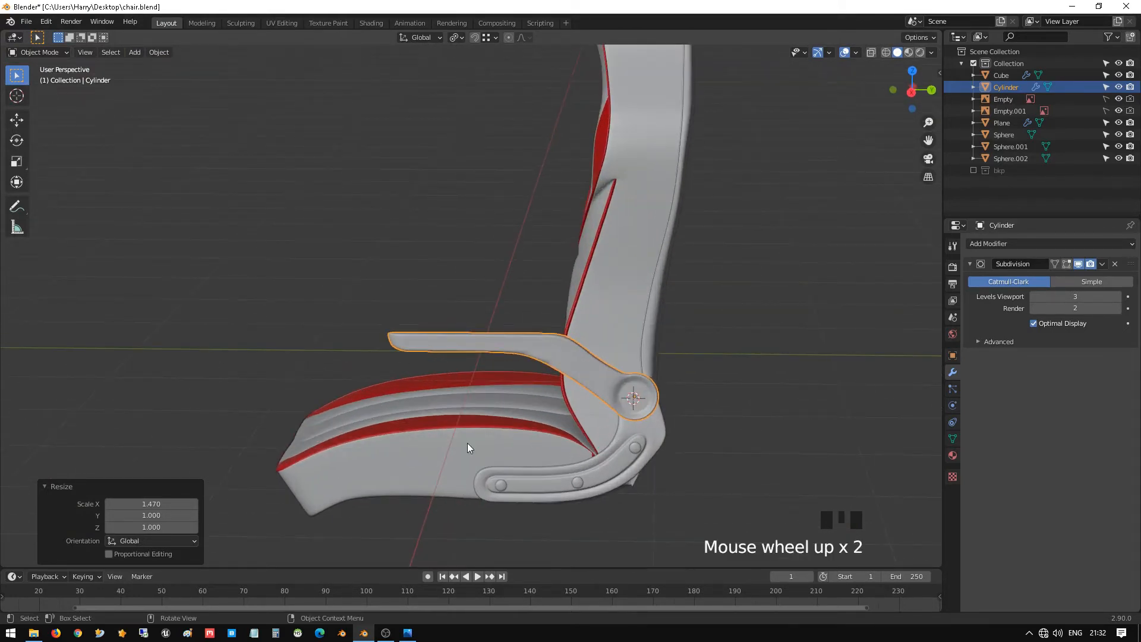
key("KP_3")
scroll(435, 443, "up", 5)
middle_click_drag(436, 446, 496, 351, "shift")
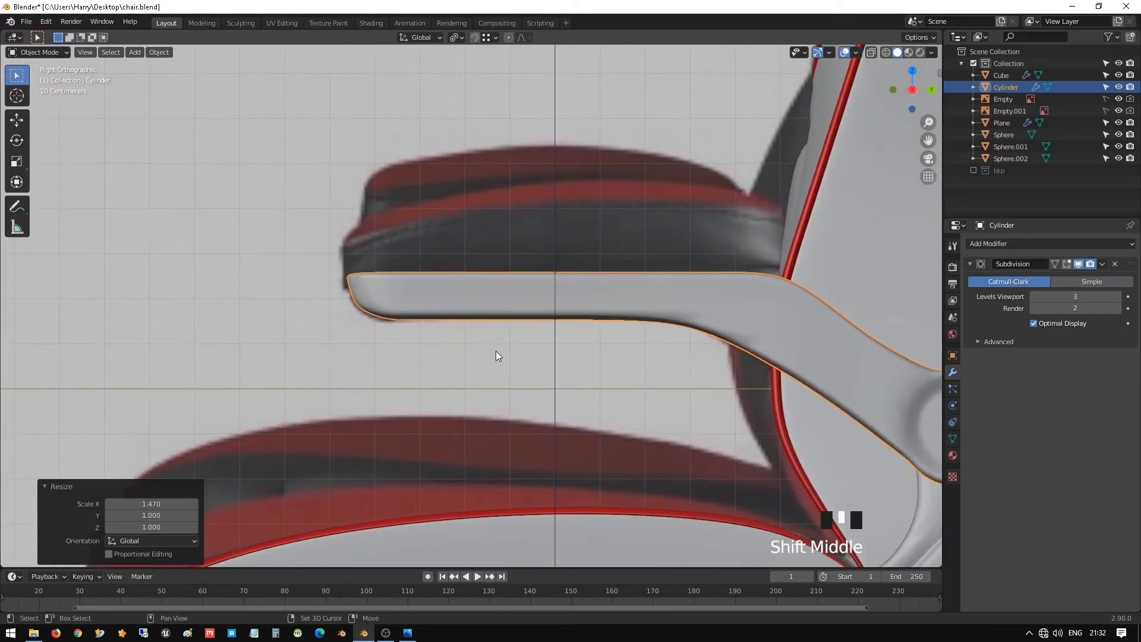
key("shift+z")
scroll(404, 369, "down", 1)
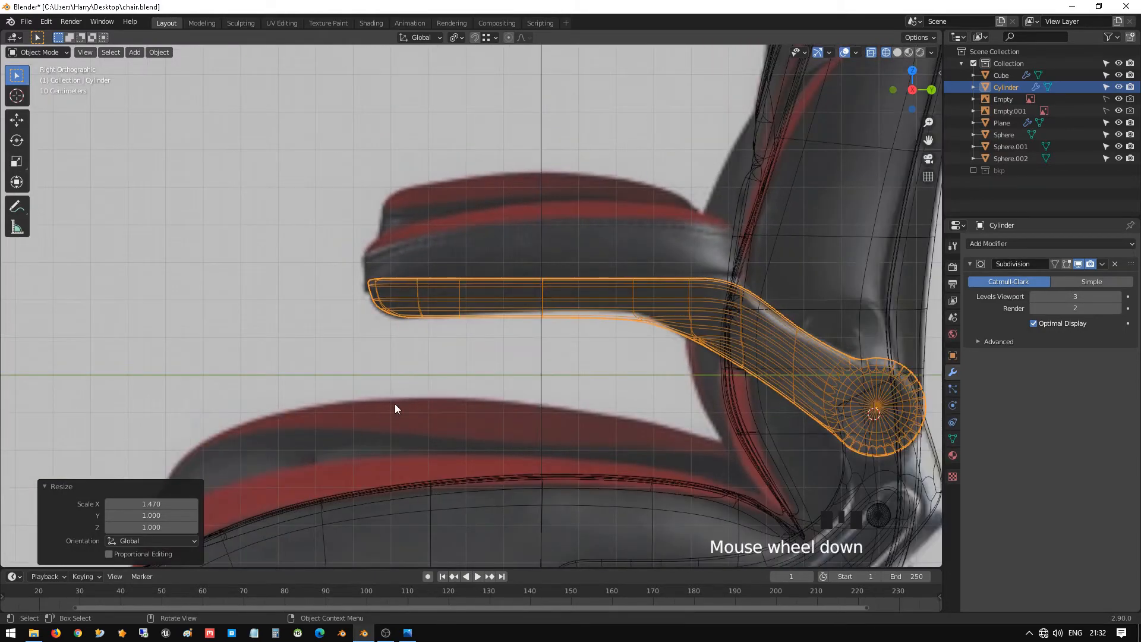
scroll(396, 388, "up", 3)
key("Tab")
left_click(366, 319)
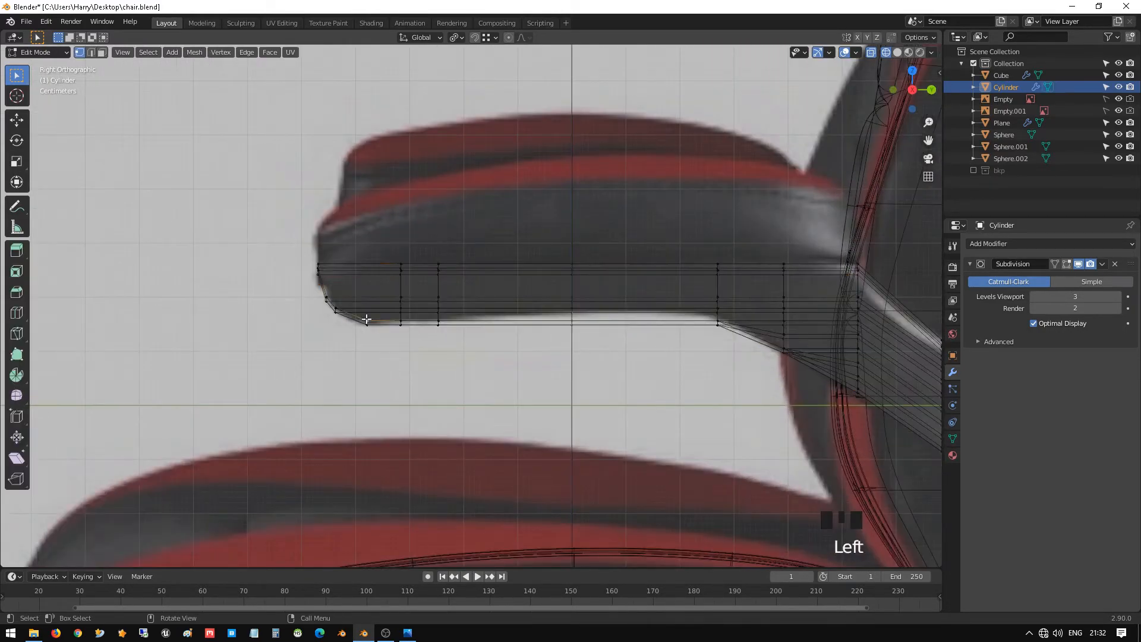
scroll(287, 236, "down", 2)
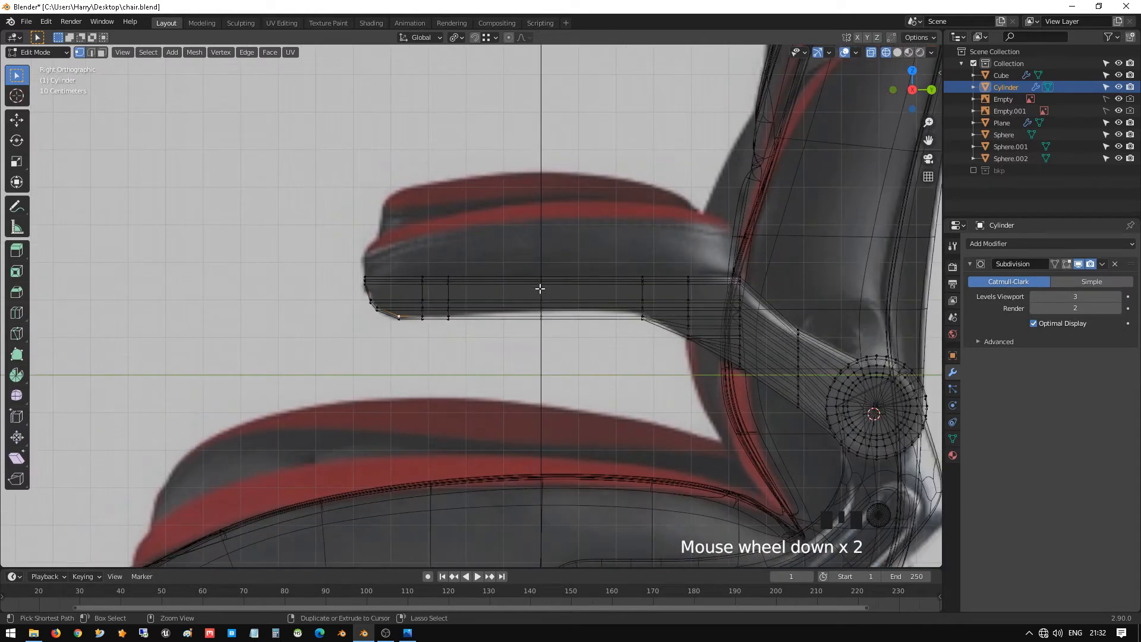
key("ctrl+r")
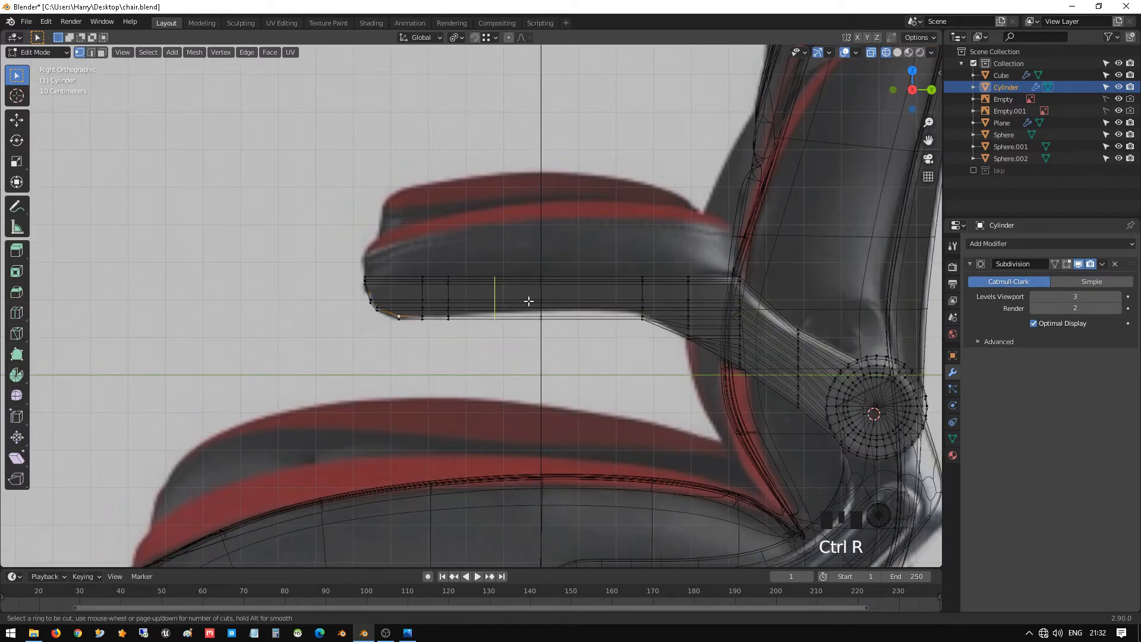
scroll(528, 301, "up", 4)
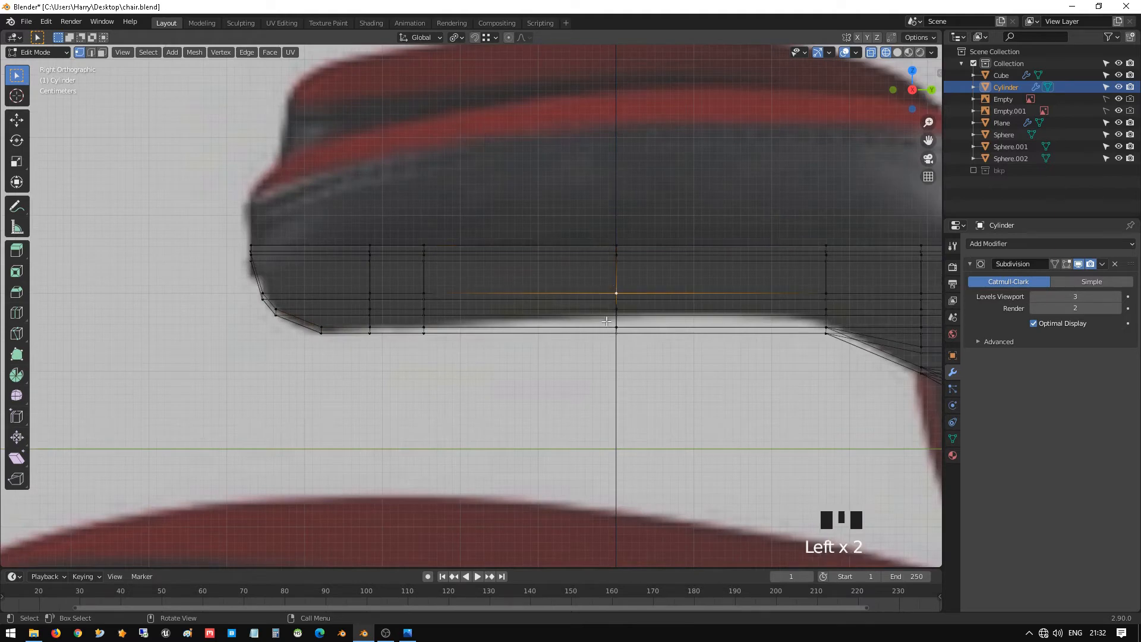
- Lengthen the arm by moving all its front-end vertices -23.611 cm along Y, then return to Object Mode
scroll(472, 305, "down", 3)
left_click_drag(317, 248, 500, 400)
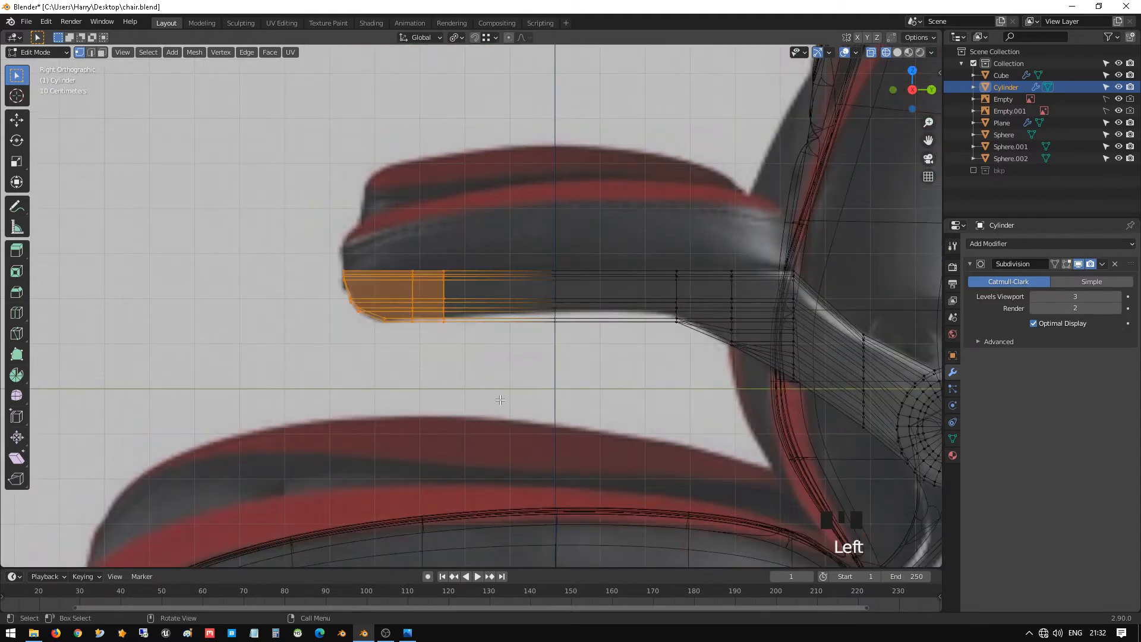
key("g")
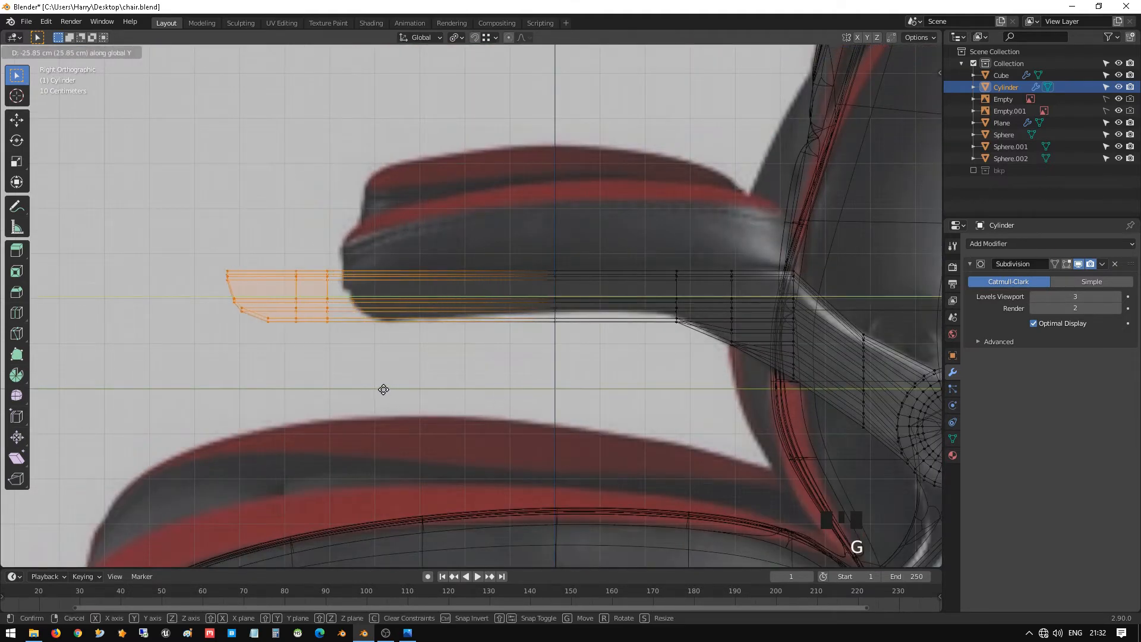
left_click(393, 392)
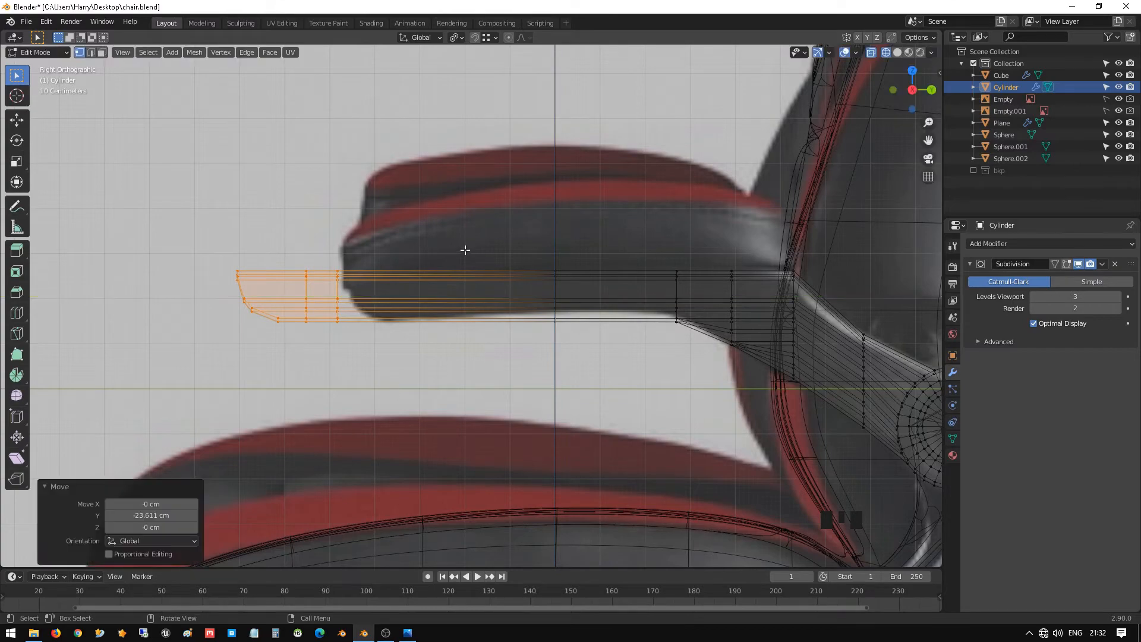
left_click(442, 291)
scroll(451, 303, "down", 3)
key("Tab")
scroll(456, 309, "down", 1)
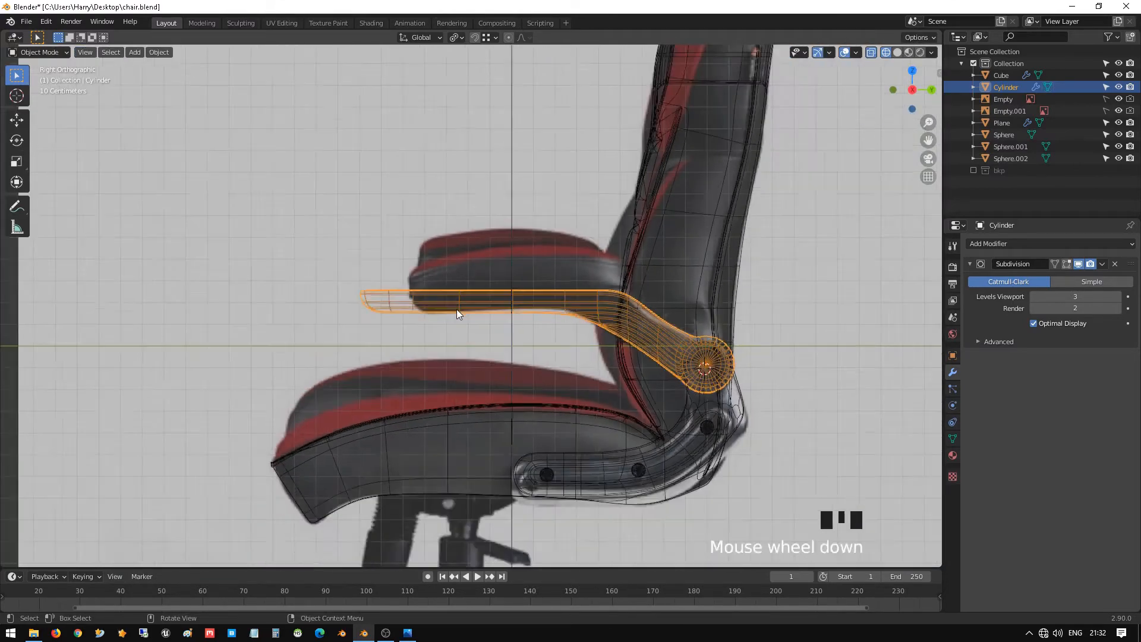
- Restore solid shading and widen the arm further by scaling it 1.294 along the X axis
mouse_move(456, 309)
middle_mouse_down()
mouse_move(635, 343)
mouse_move(480, 349)
mouse_move(480, 332)
mouse_move(452, 321)
mouse_move(472, 342)
mouse_move(572, 367)
mouse_move(632, 338)
mouse_move(623, 313)
middle_mouse_up()
key("shift+z")
scroll(476, 343, "up", 2)
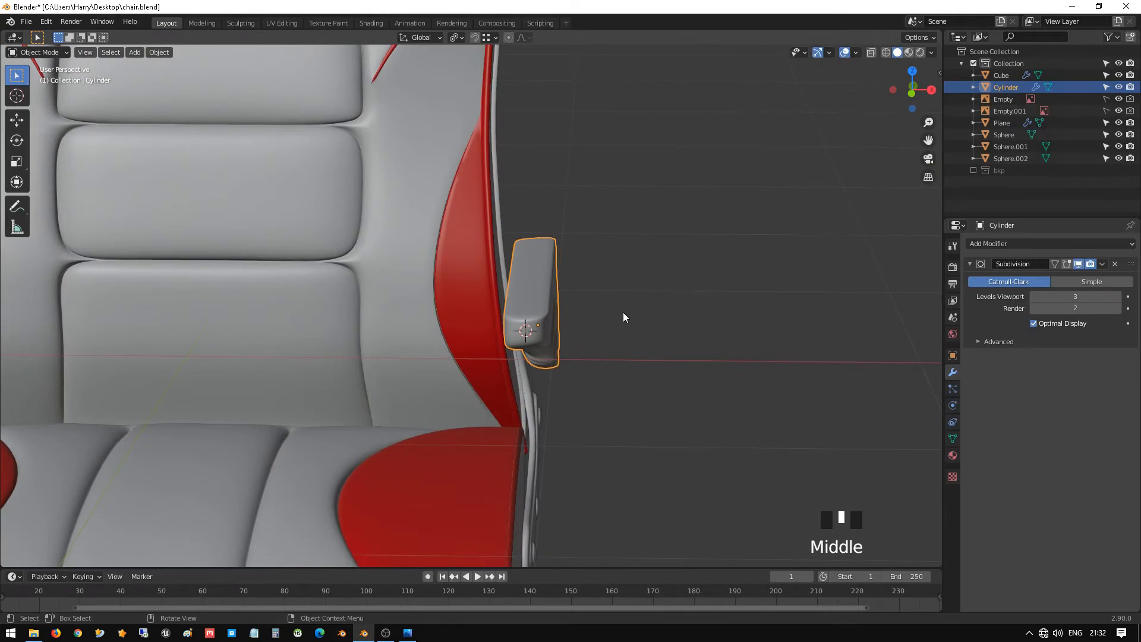
key("s")
key("x")
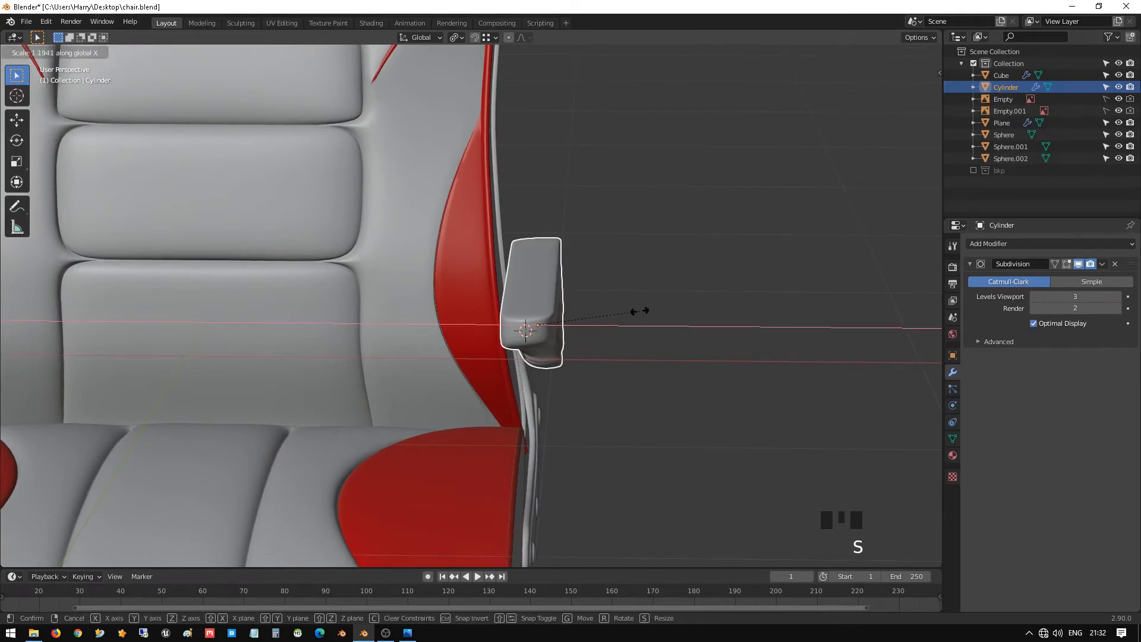
left_click(648, 313)
- Add centred loop cuts to the arm's segment at the lower bend, around its sides and top and across the underside
scroll(649, 327, "down", 5)
middle_click_drag(650, 327, 594, 316)
scroll(601, 306, "down", 3)
scroll(569, 369, "up", 5)
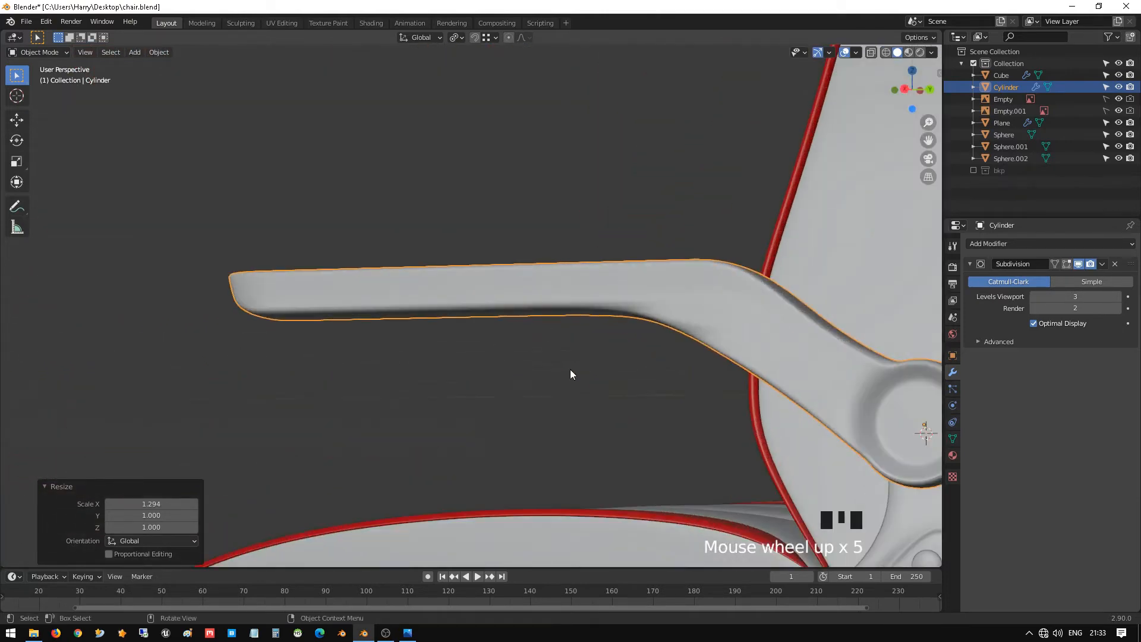
middle_click_drag(569, 369, 531, 486, "shift")
scroll(410, 279, "up", 3)
key("Tab")
scroll(509, 466, "up", 2)
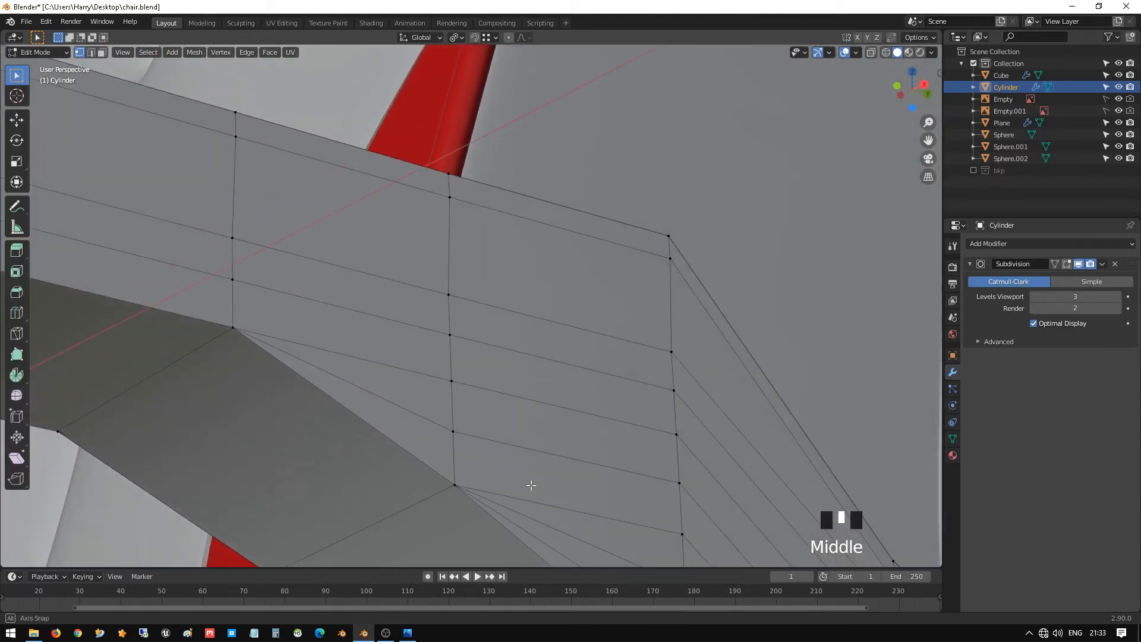
middle_click_drag(467, 513, 494, 438, "shift")
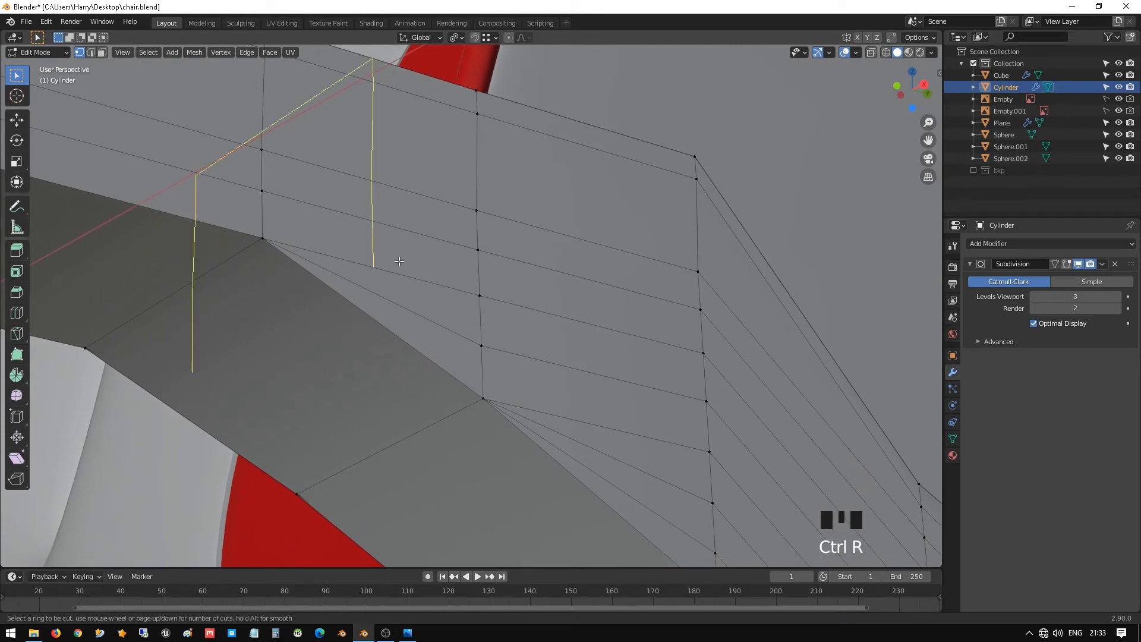
left_click(398, 260)
right_click(374, 323)
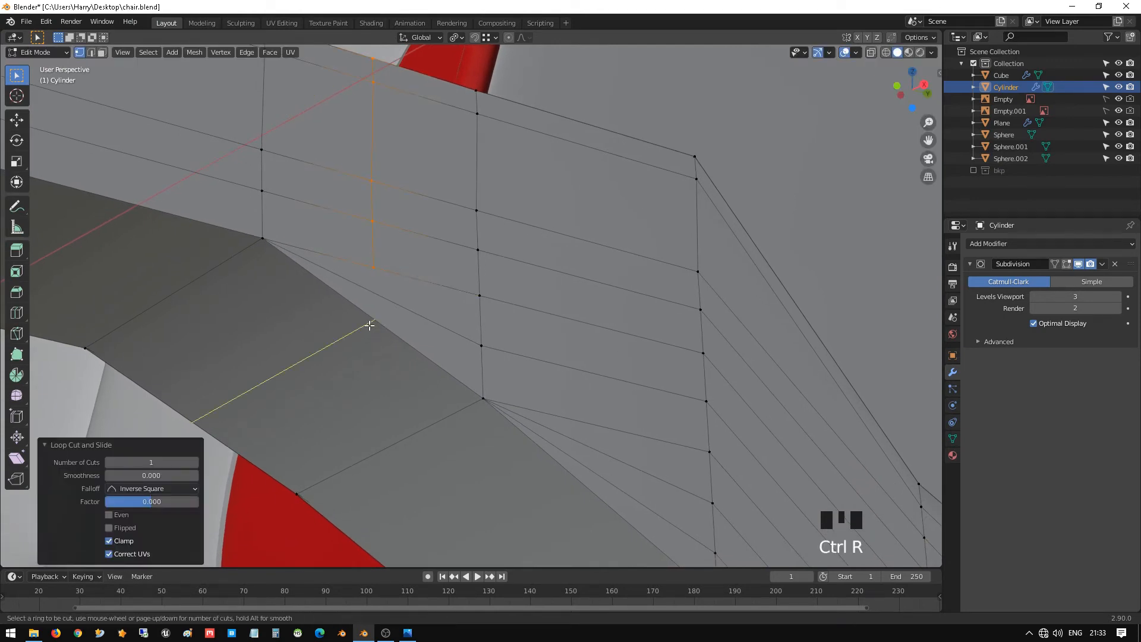
- Connect the new cuts' vertices between the side and underside on both sides of the arm and check the smoothed shape
left_click(371, 281)
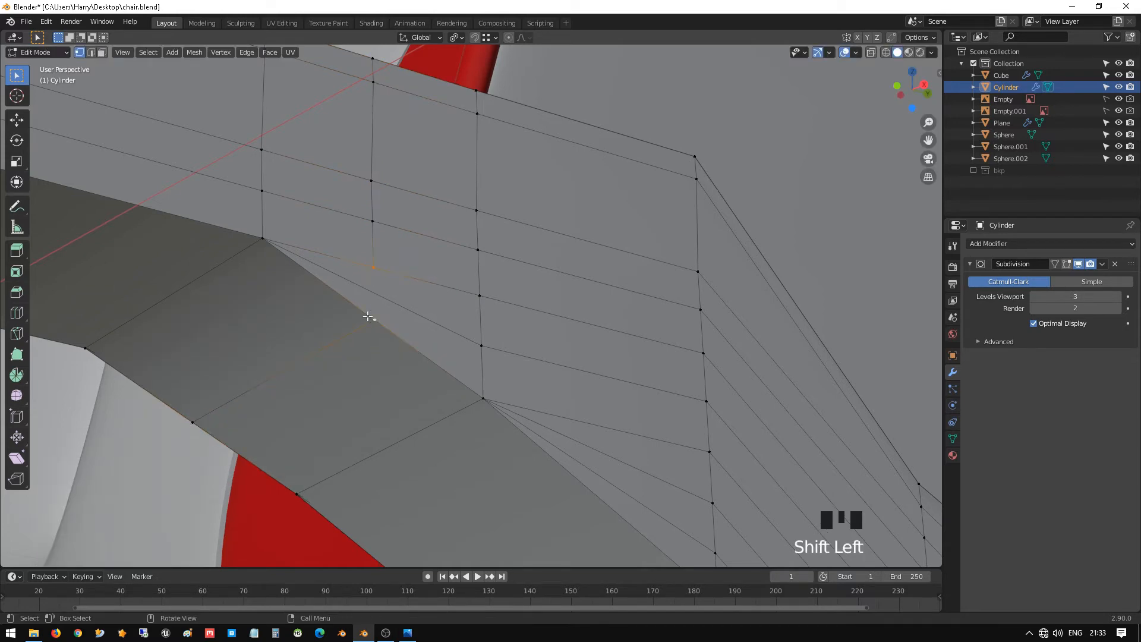
middle_click_drag(368, 321, 1, 348)
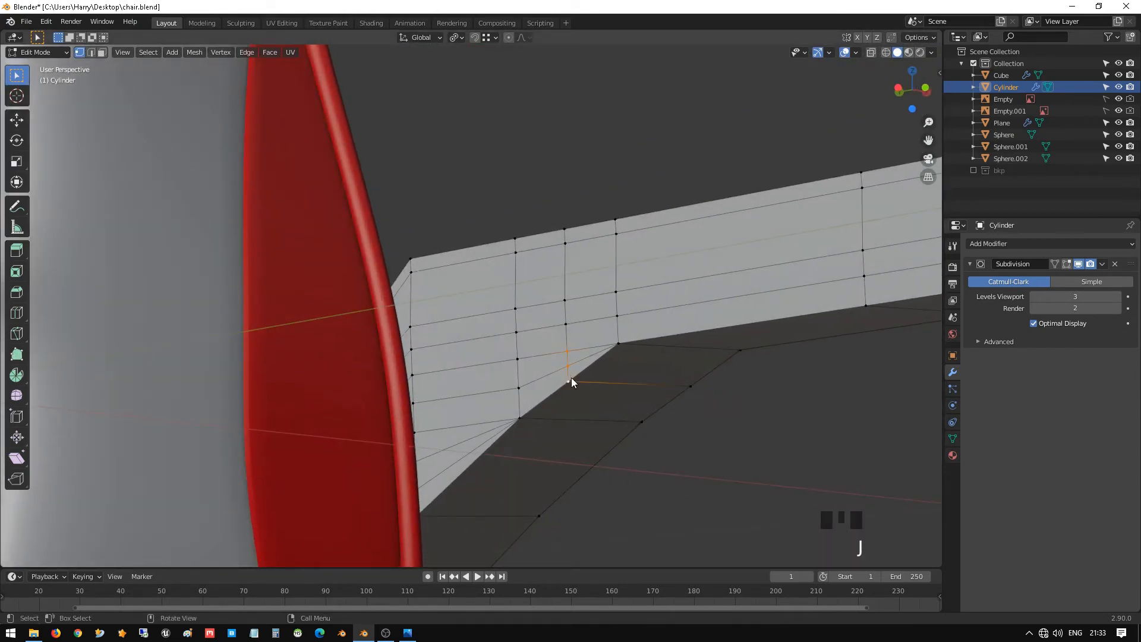
key("Tab")
middle_click_drag(571, 376, 546, 310)
key("Tab")
- Examine the edge flow along the arm's bend and underside, comparing the mesh with its smoothed shape in Object Mode
scroll(447, 385, "up", 2)
scroll(451, 352, "up", 2)
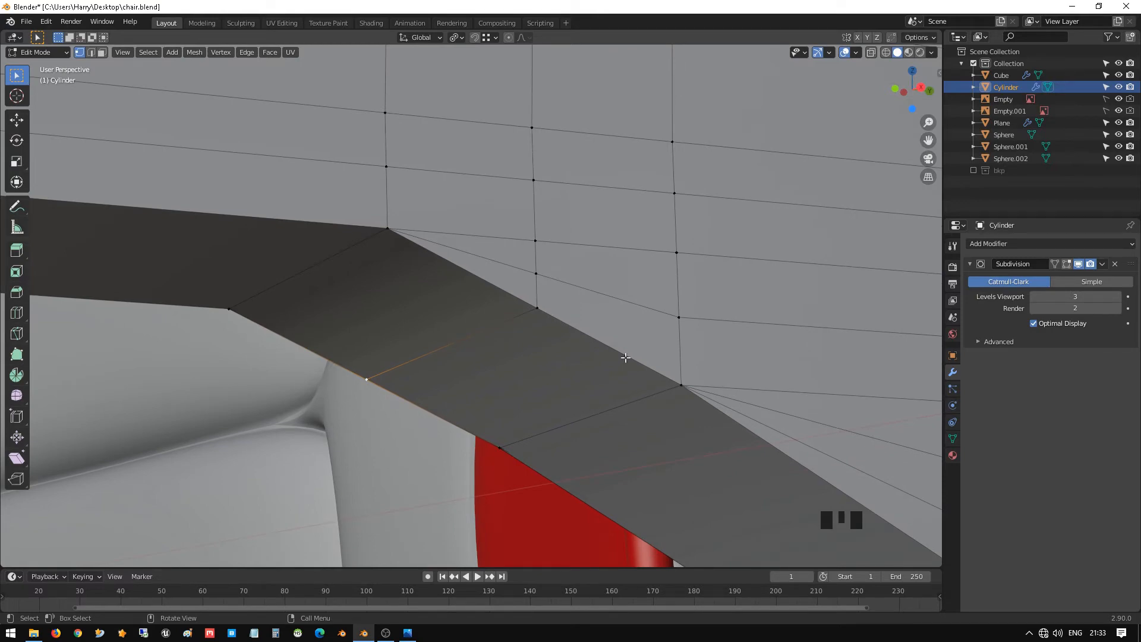
middle_click_drag(625, 357, 479, 362)
scroll(426, 381, "down", 1, "shift")
scroll(427, 381, "down", 2)
scroll(551, 322, "up", 2)
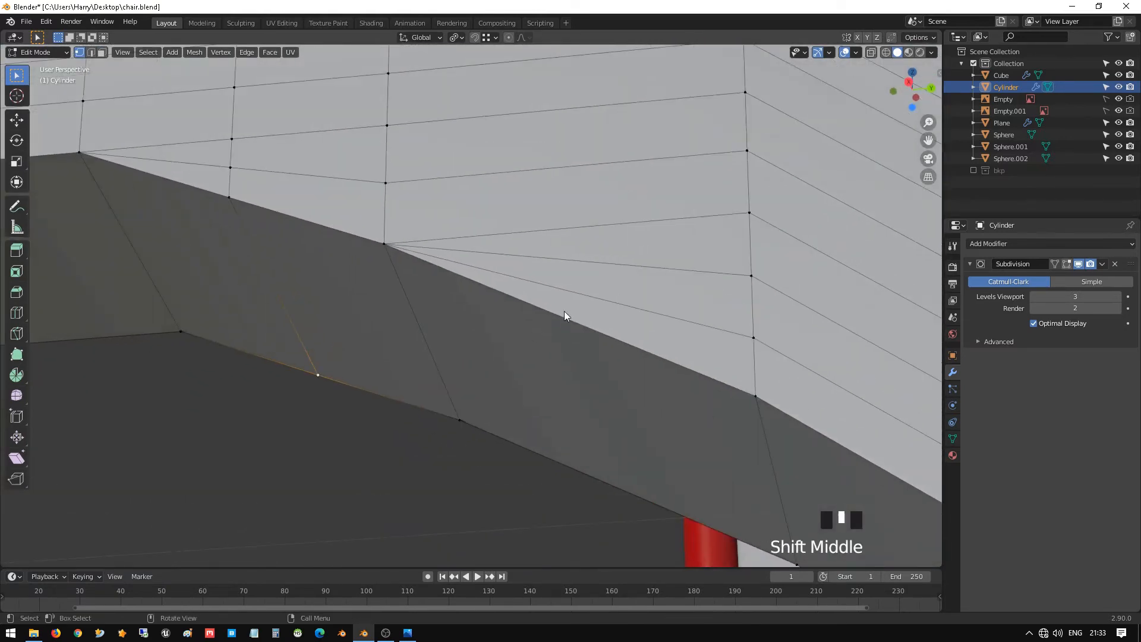
key("Tab")
key("Tab")
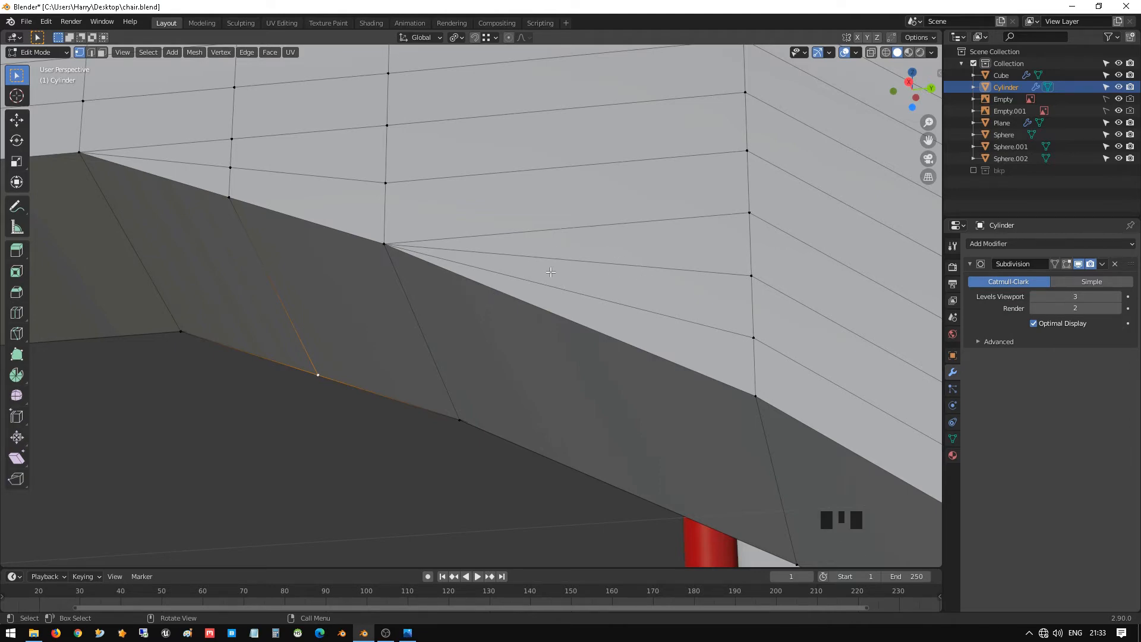
scroll(551, 271, "down", 6)
scroll(698, 279, "up", 1)
middle_click_drag(699, 280, 666, 193)
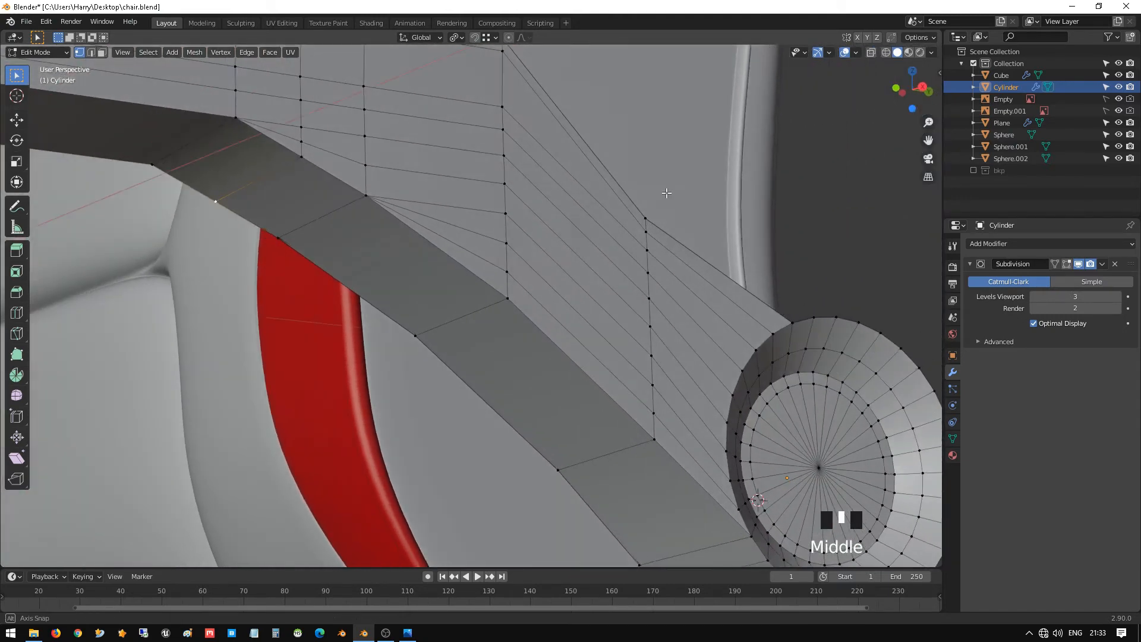
scroll(576, 274, "up", 2)
middle_click_drag(543, 255, 446, 285, "shift")
scroll(702, 334, "up", 1)
key("Tab")
key("Tab")
scroll(614, 281, "up", 2)
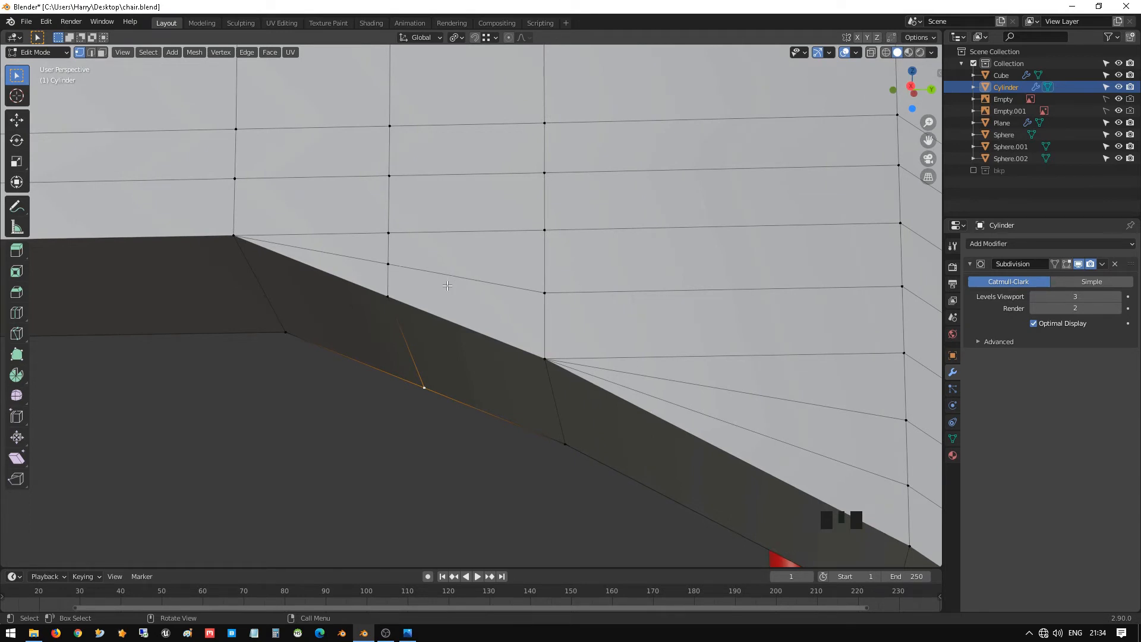
- Dissolve the diagonal edges on the arm's side that run from the front underside corner of the bend
middle_click_drag(447, 285, 466, 295)
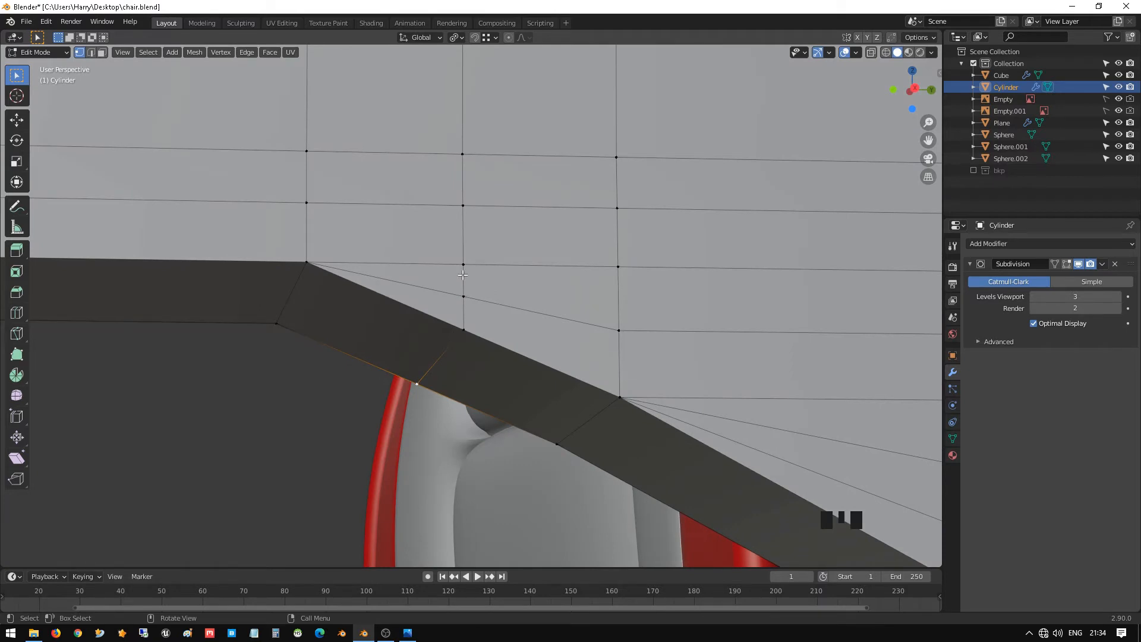
middle_click_drag(462, 256, 292, 227, "shift")
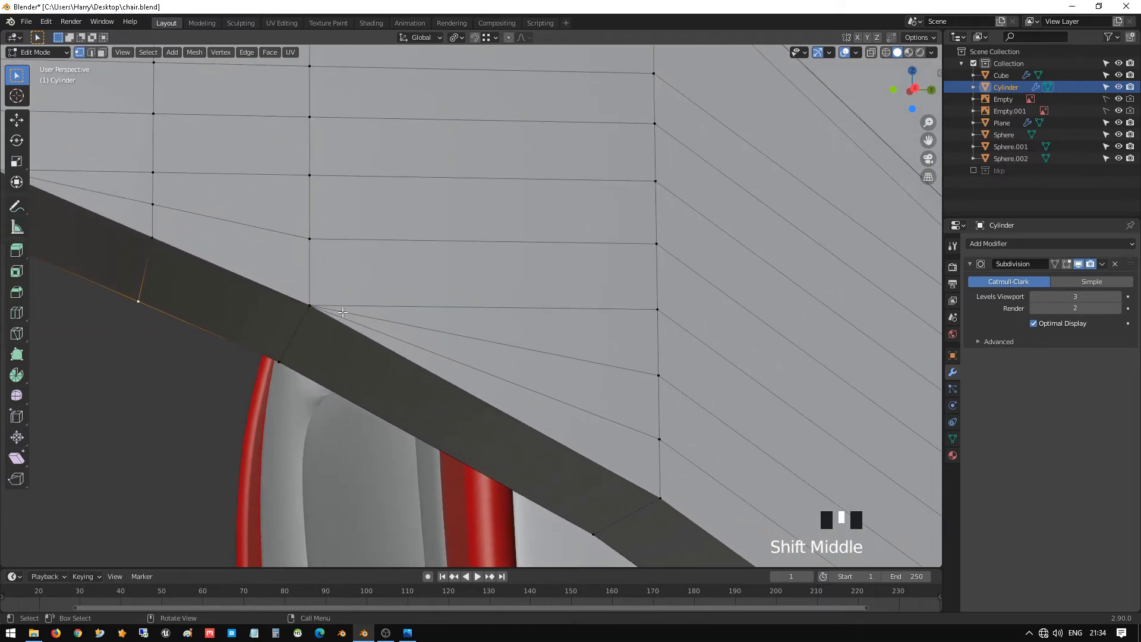
key("2")
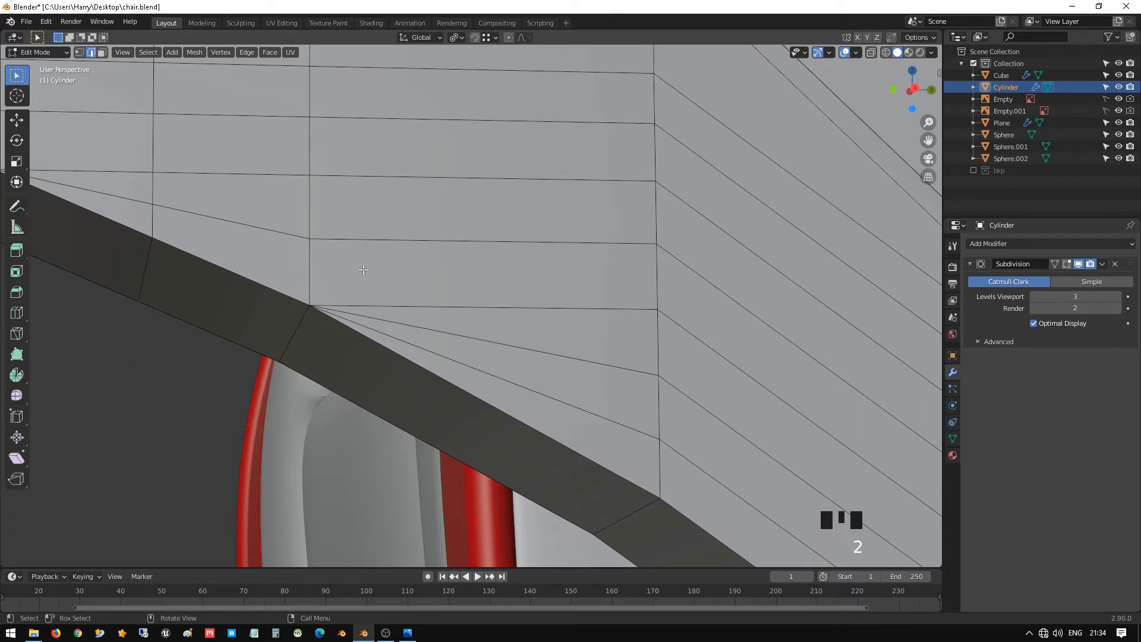
scroll(419, 278, "down", 1)
middle_click_drag(419, 278, 430, 241, "shift")
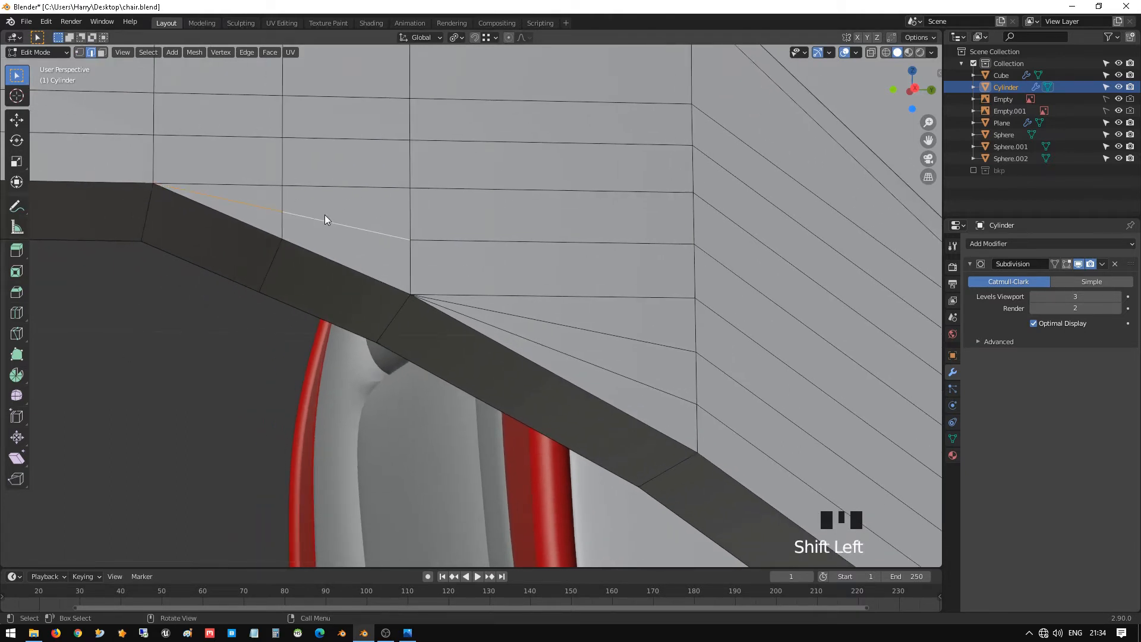
key("x")
left_click(311, 297)
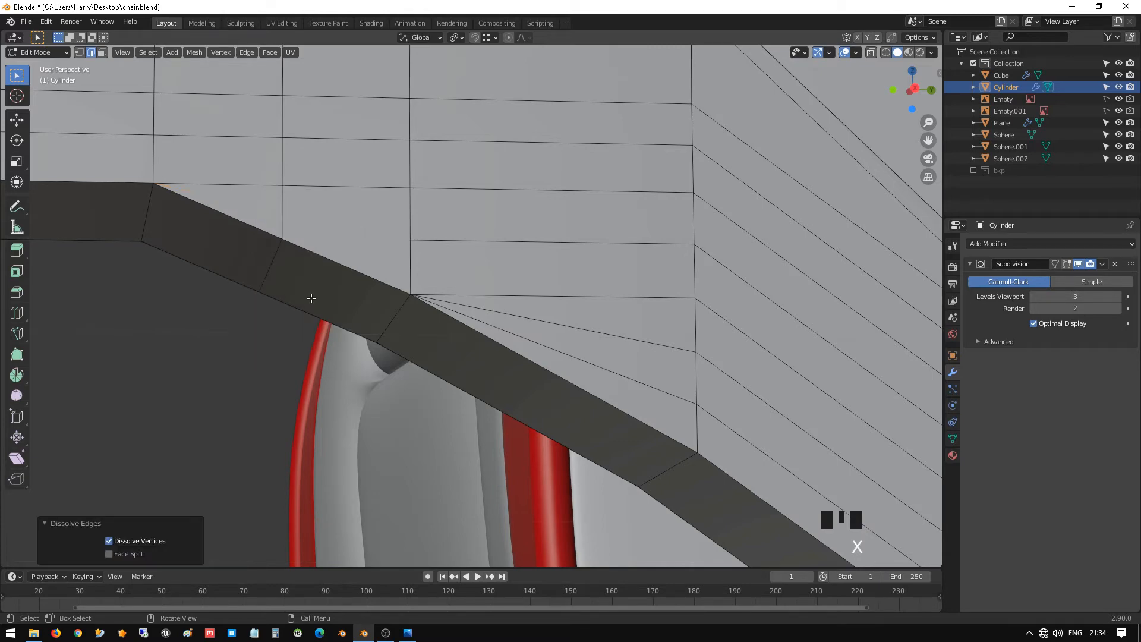
- Dissolve the upper diagonal edge loop that fans out from the bend's lower corner on the arm's outer side and check the smoothed shape
key("Tab")
middle_click_drag(479, 280, 511, 284)
key("Tab")
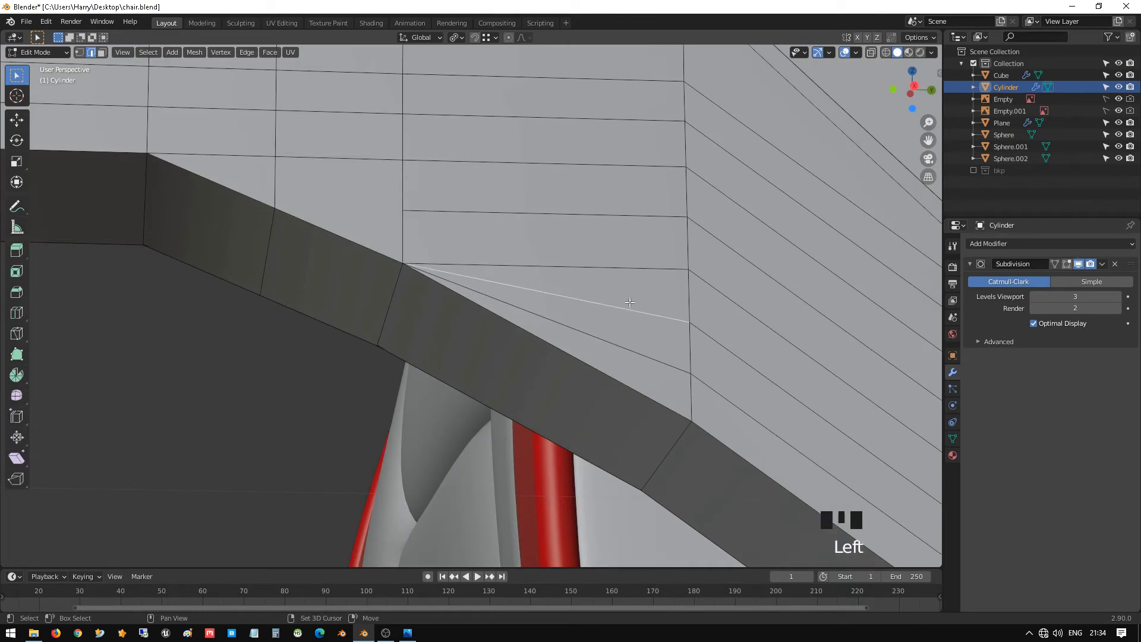
key("x")
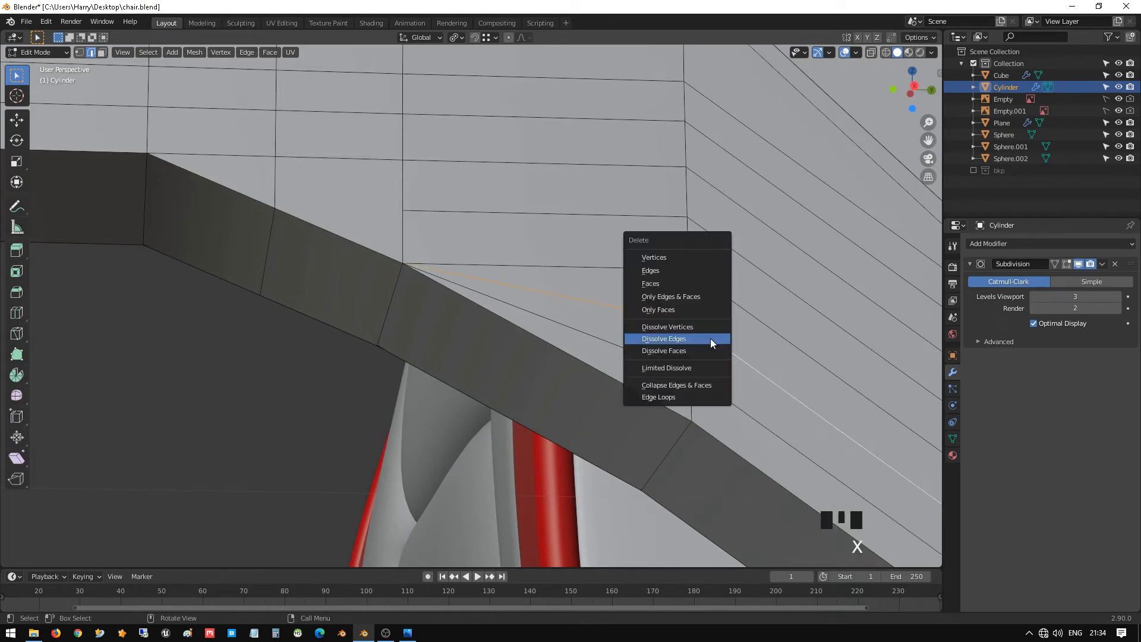
left_click(710, 337)
key("Tab")
scroll(689, 337, "down", 2)
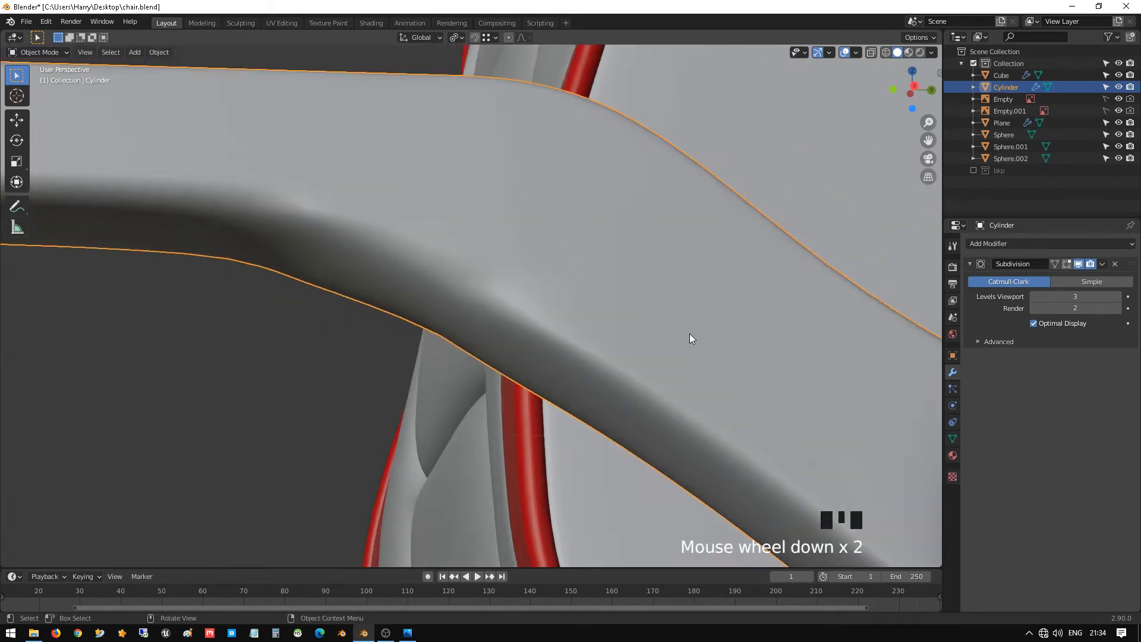
middle_click_drag(689, 338, 589, 330)
scroll(618, 333, "up", 1)
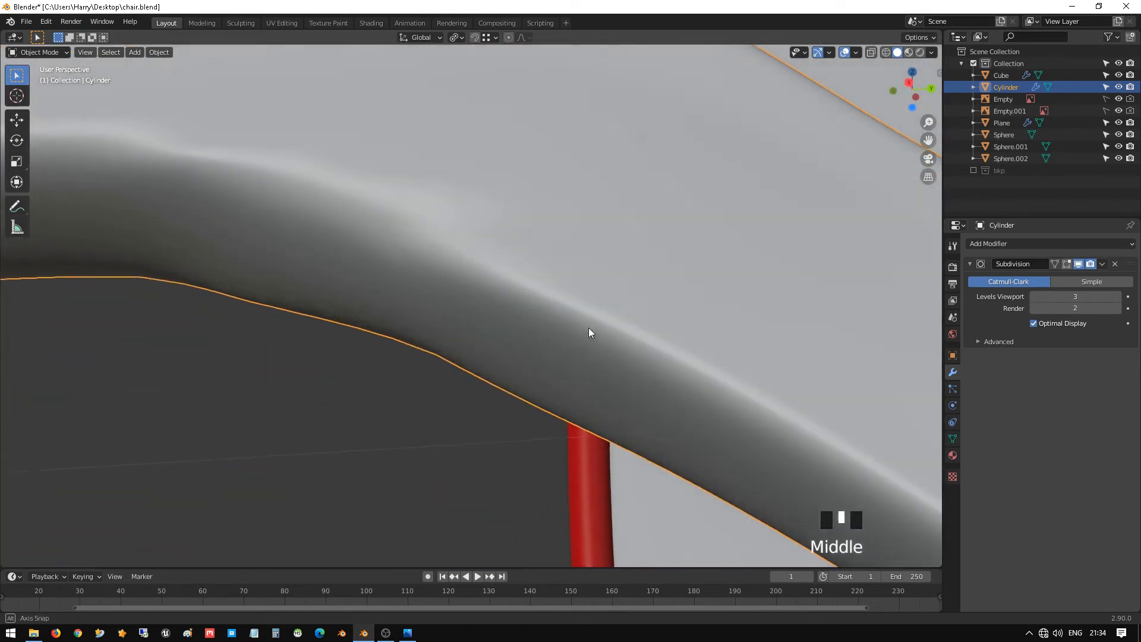
- Dissolve the remaining diagonal edge between the bend's lower corner and the next vertical edge loop, checking the smoothed result
key("Tab")
scroll(538, 302, "up", 2)
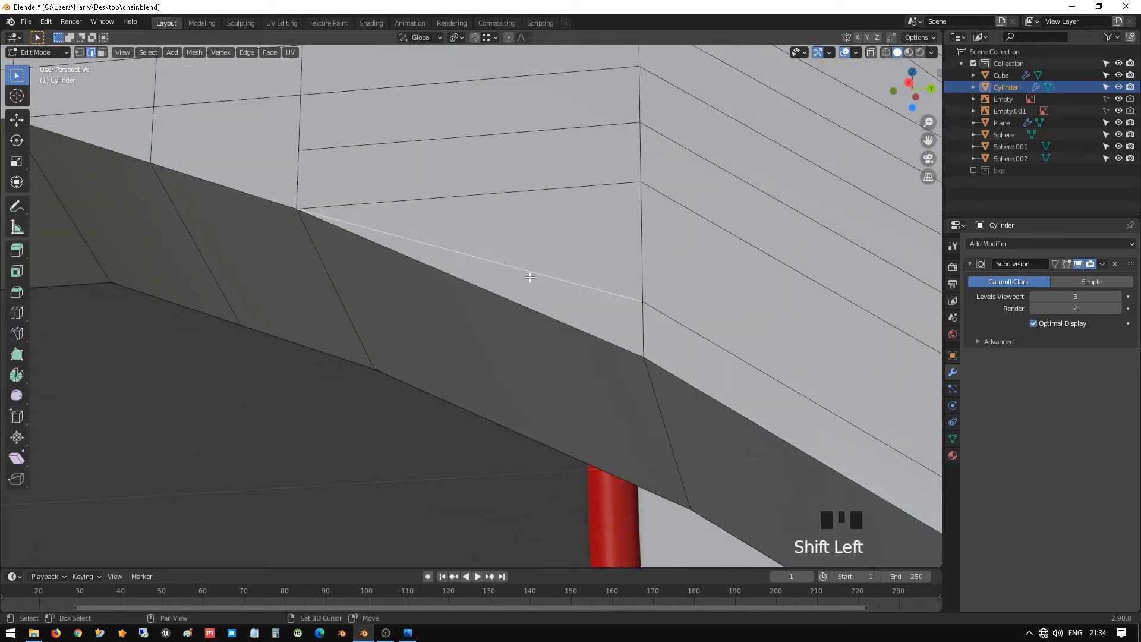
key("x")
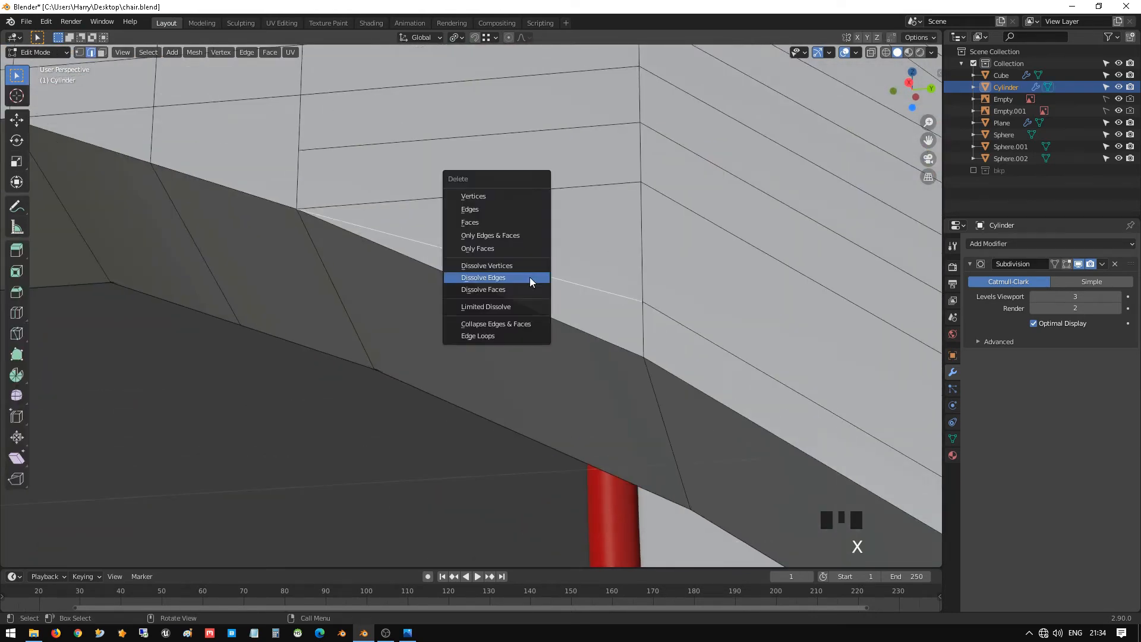
left_click(530, 277)
middle_click_drag(570, 297, 618, 341, "shift")
key("Tab")
scroll(591, 305, "down", 2)
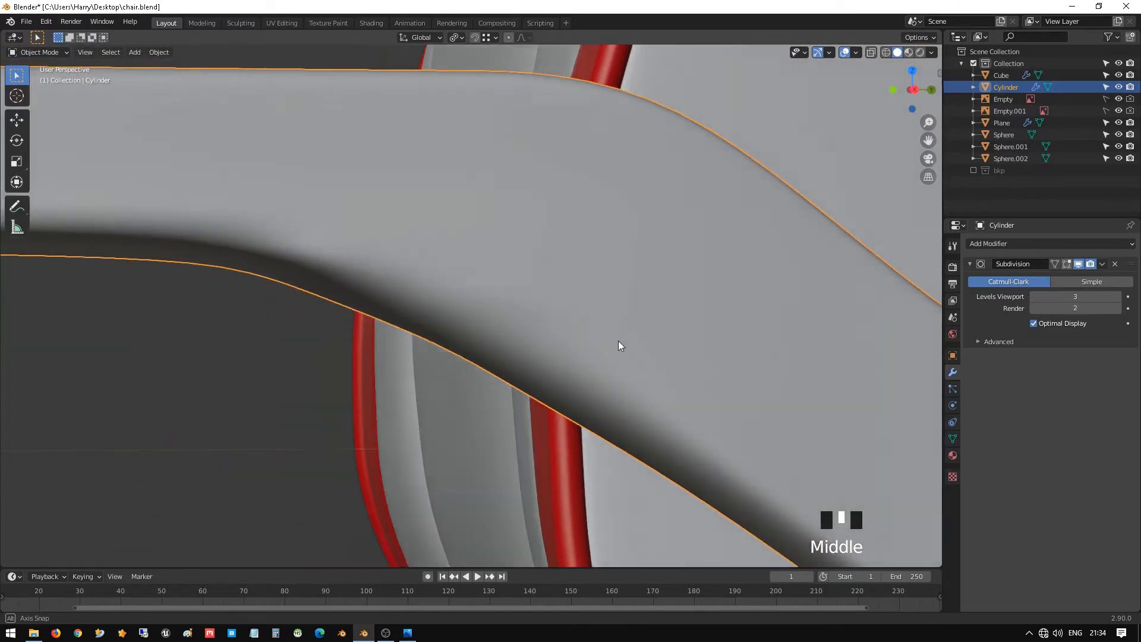
- Examine the arm's bend from several angles, comparing the edited mesh with its smoothed shape in Object Mode
key("Tab")
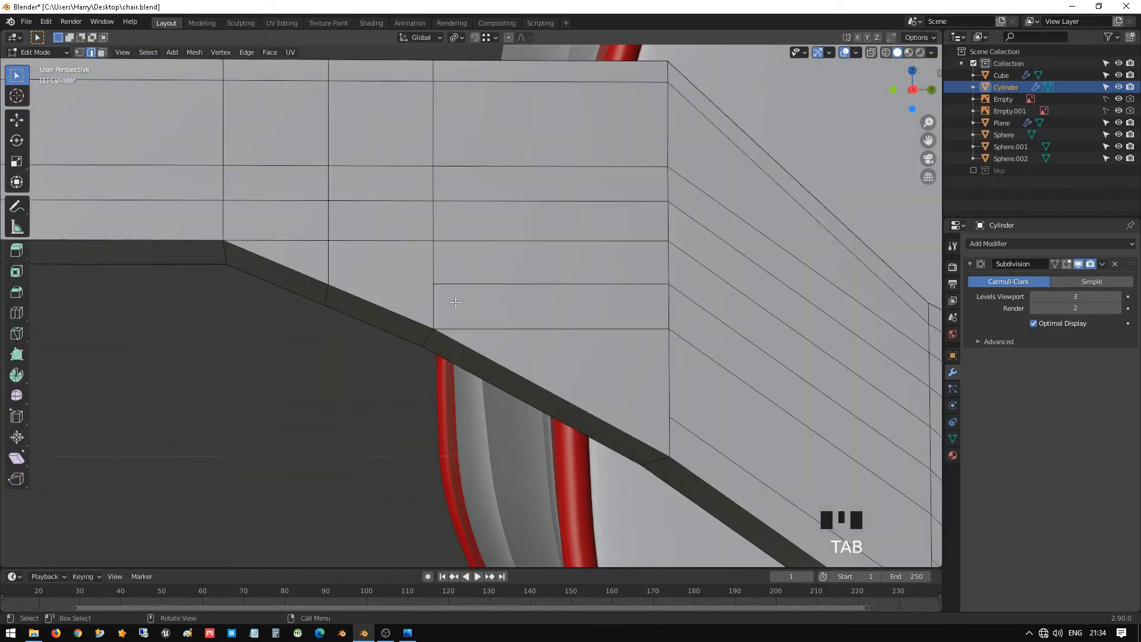
middle_click_drag(499, 276, 515, 312, "shift")
key("Tab")
scroll(590, 265, "down", 2)
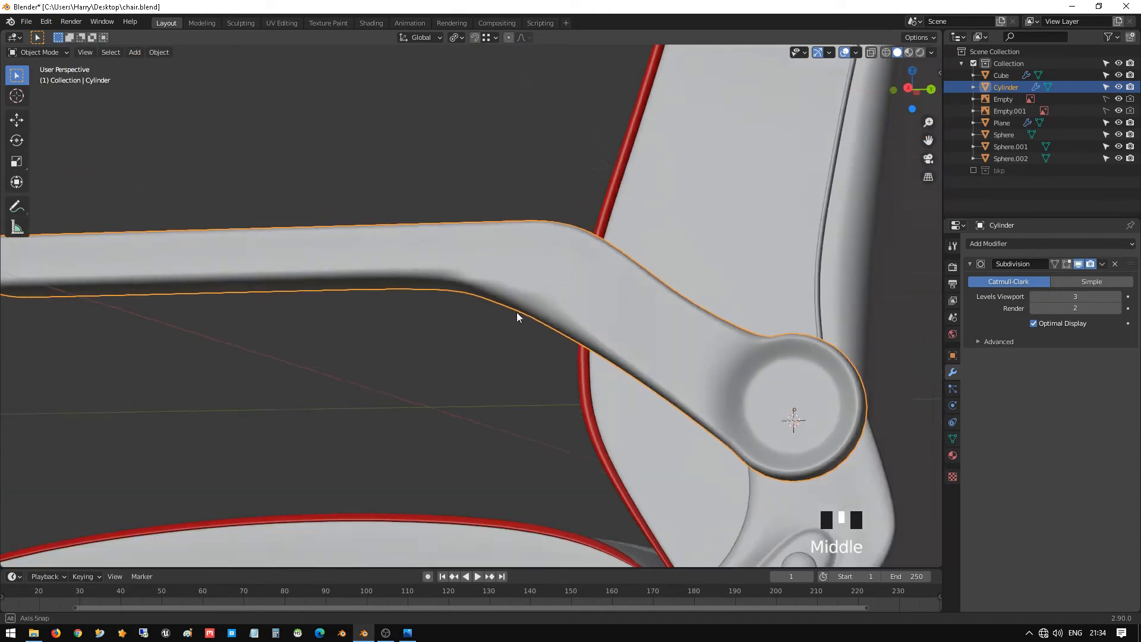
scroll(592, 333, "down", 1)
scroll(589, 340, "up", 3)
scroll(590, 340, "up", 5)
key("Tab")
scroll(688, 295, "up", 1)
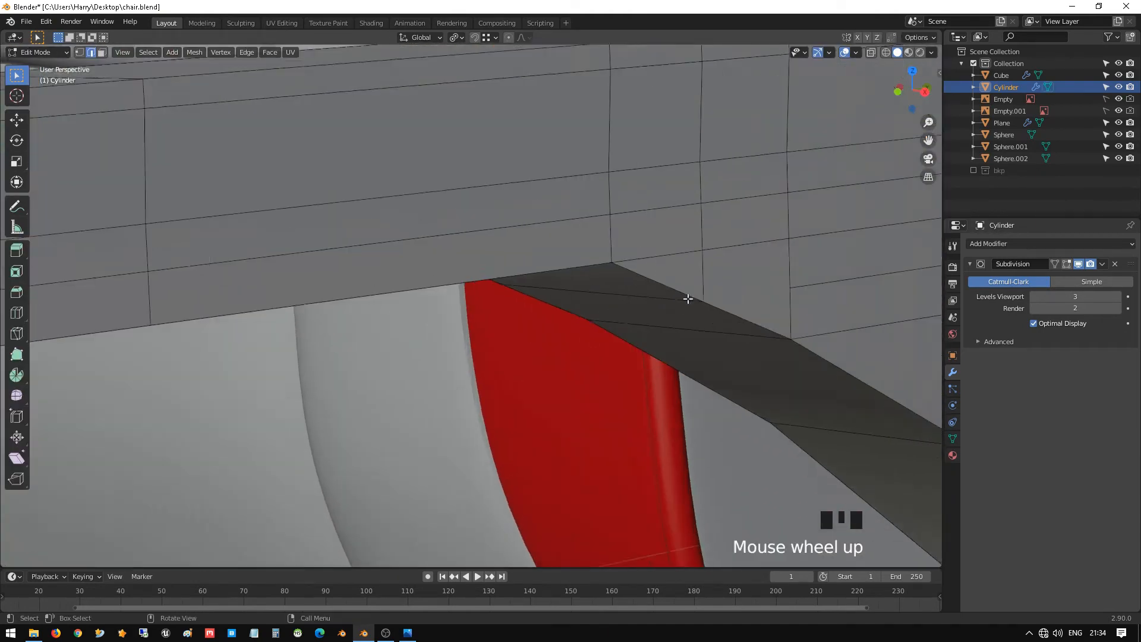
- Merge the vertex where a horizontal edge ends above the bend's corner into the vertex above it, using At Last
middle_click_drag(687, 295, 398, 371, "shift")
scroll(398, 372, "up", 2)
middle_click_drag(508, 369, 492, 359)
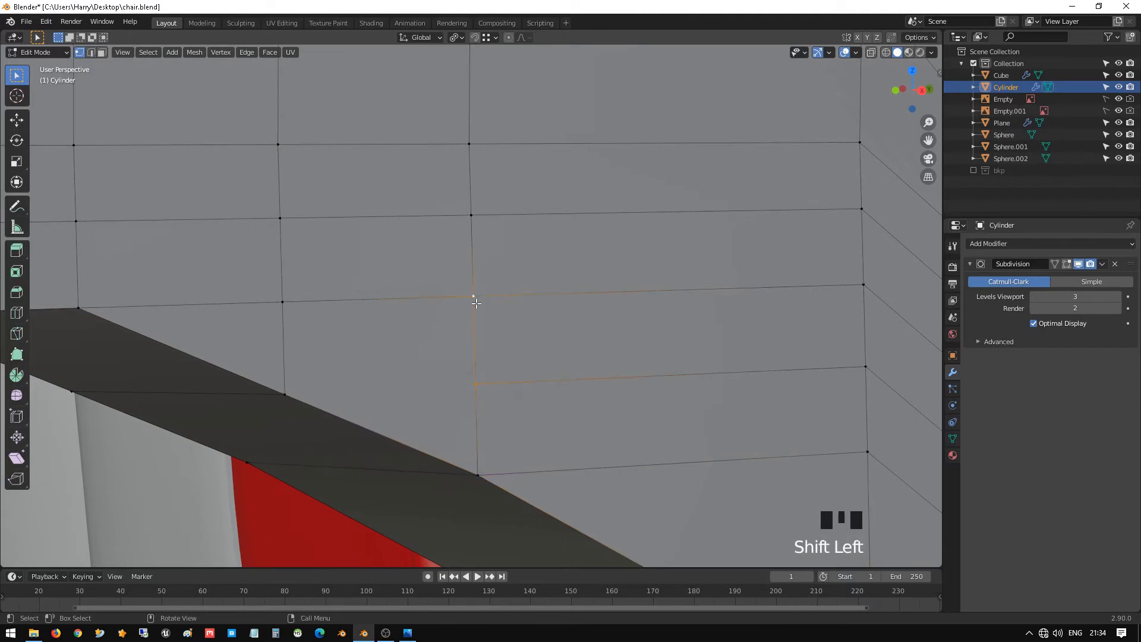
key("m")
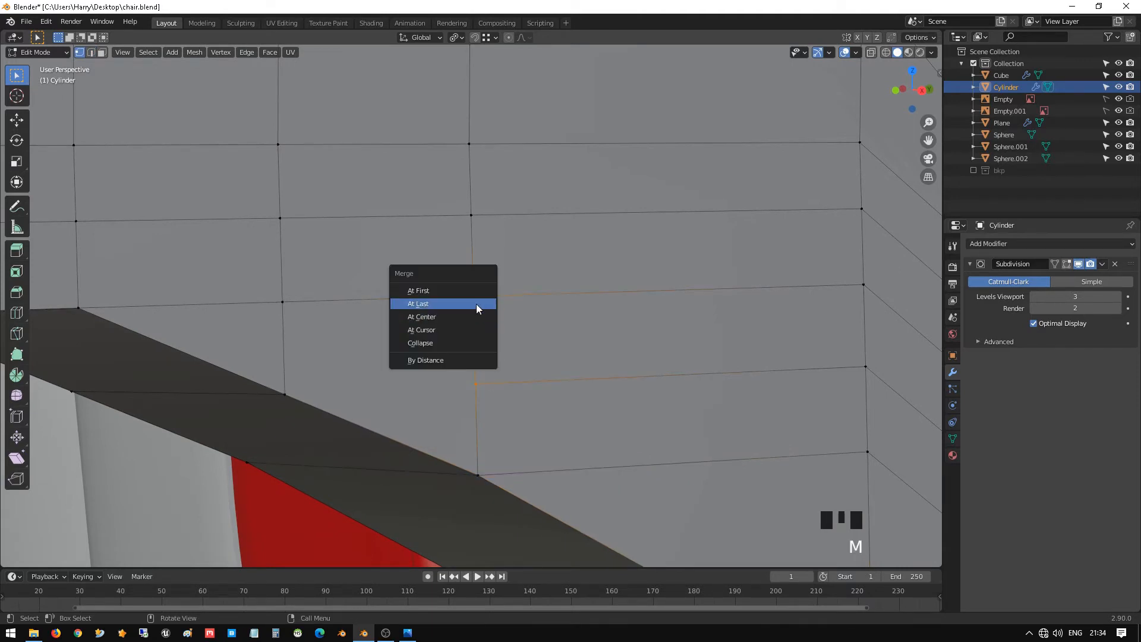
left_click(476, 304)
scroll(476, 304, "down", 2)
mouse_move(476, 304)
middle_mouse_down("shift")
mouse_move(502, 321)
mouse_move(491, 349)
mouse_move(521, 351)
mouse_move(496, 294)
mouse_move(545, 315)
mouse_move(398, 321)
mouse_move(512, 361)
mouse_move(486, 321)
middle_mouse_up("shift")
scroll(493, 349, "up", 1)
key("Tab")
scroll(492, 349, "down", 2)
key("Tab")
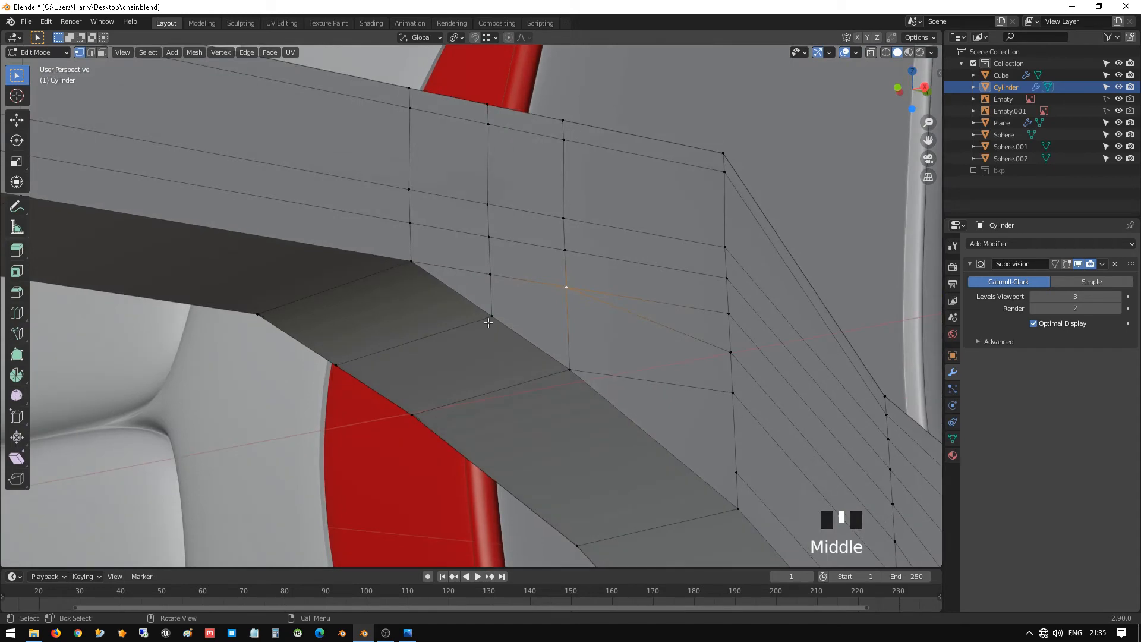
- Merge the lowest side vertex above the rear underside corner into the vertex above it, using At Last, and check the smoothed arm
scroll(481, 332, "up", 1)
scroll(480, 333, "up", 1)
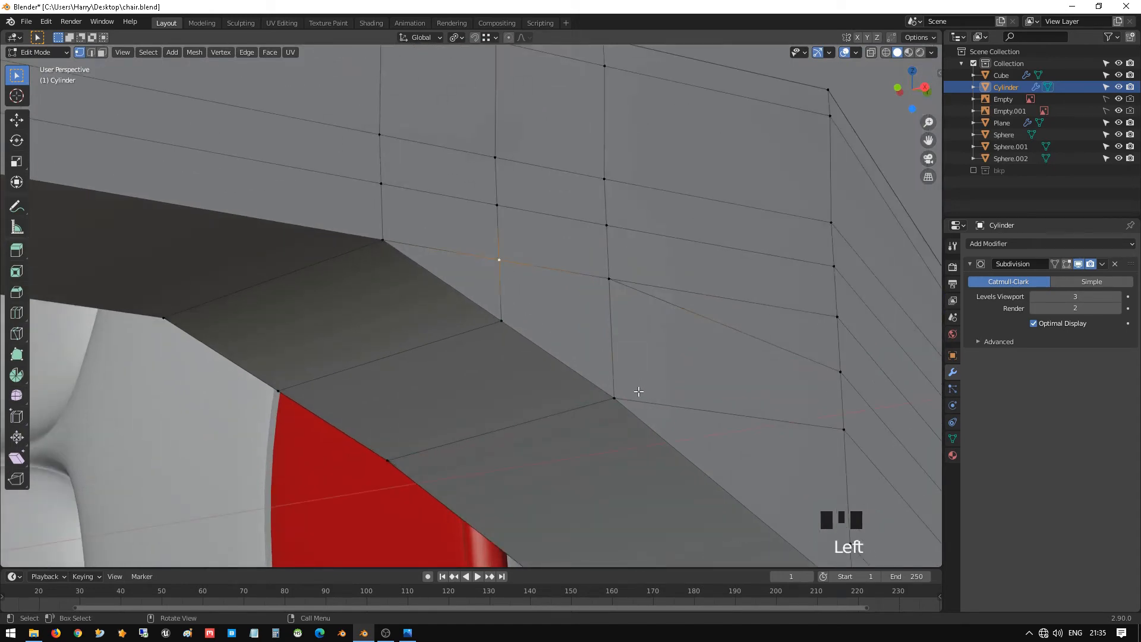
scroll(638, 391, "down", 1)
middle_click_drag(634, 389, 562, 372)
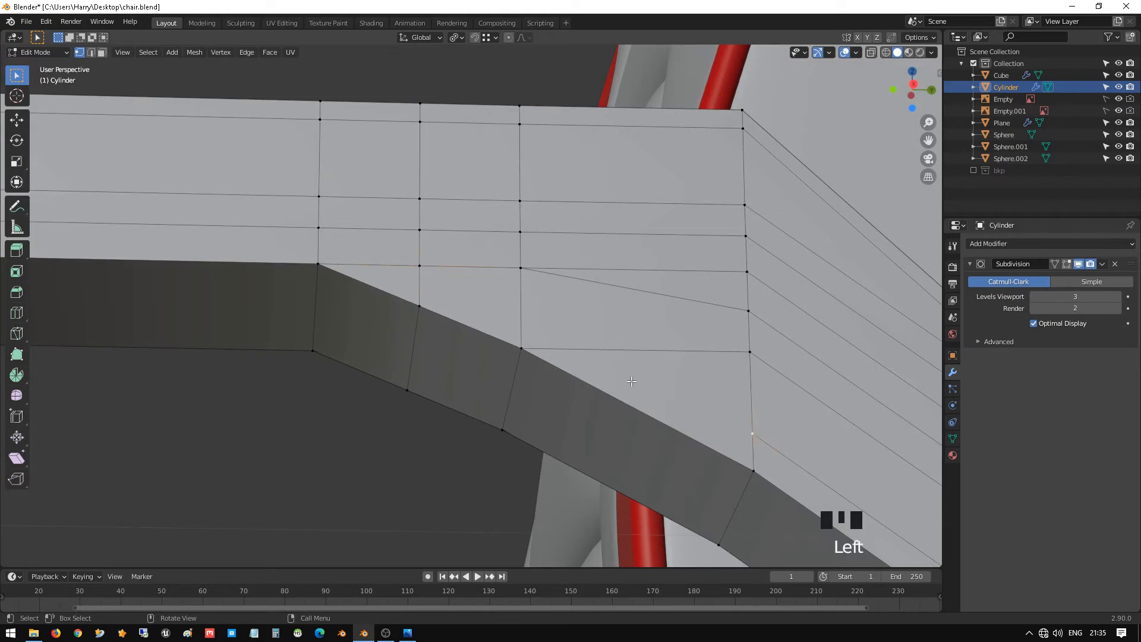
key("m")
left_click(757, 358)
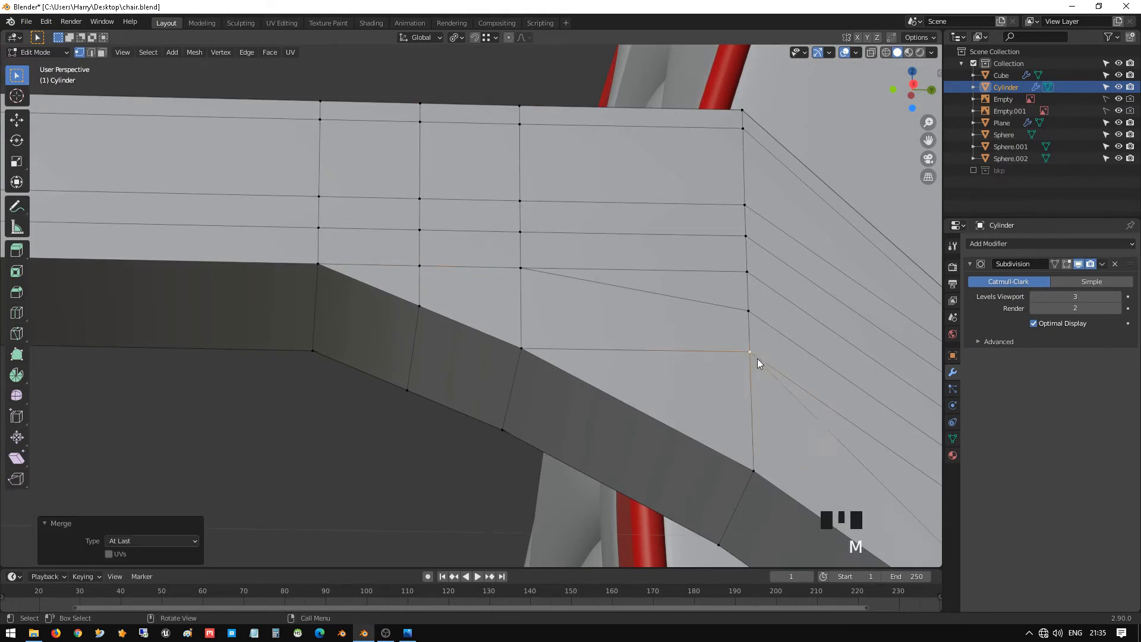
key("Tab")
scroll(756, 358, "down", 1)
middle_click_drag(757, 358, 667, 328)
- Inspect the bend's shading closely from the side and the front, comparing the mesh with its smoothed shape
scroll(429, 348, "up", 6)
key("Tab")
key("Tab")
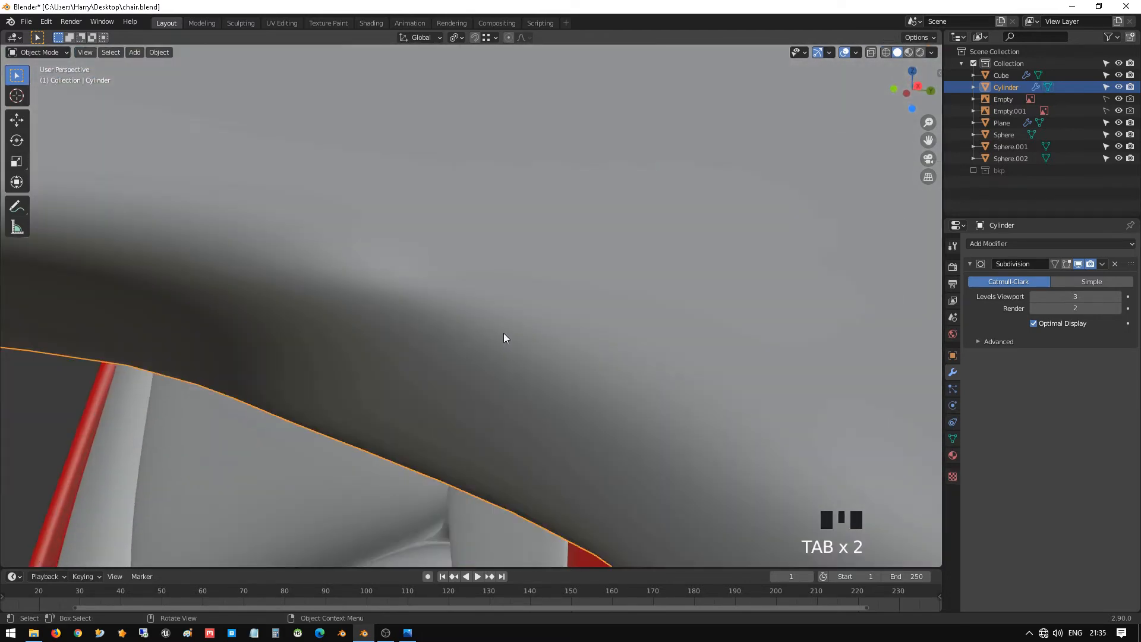
middle_click_drag(504, 334, 288, 320)
key("Tab")
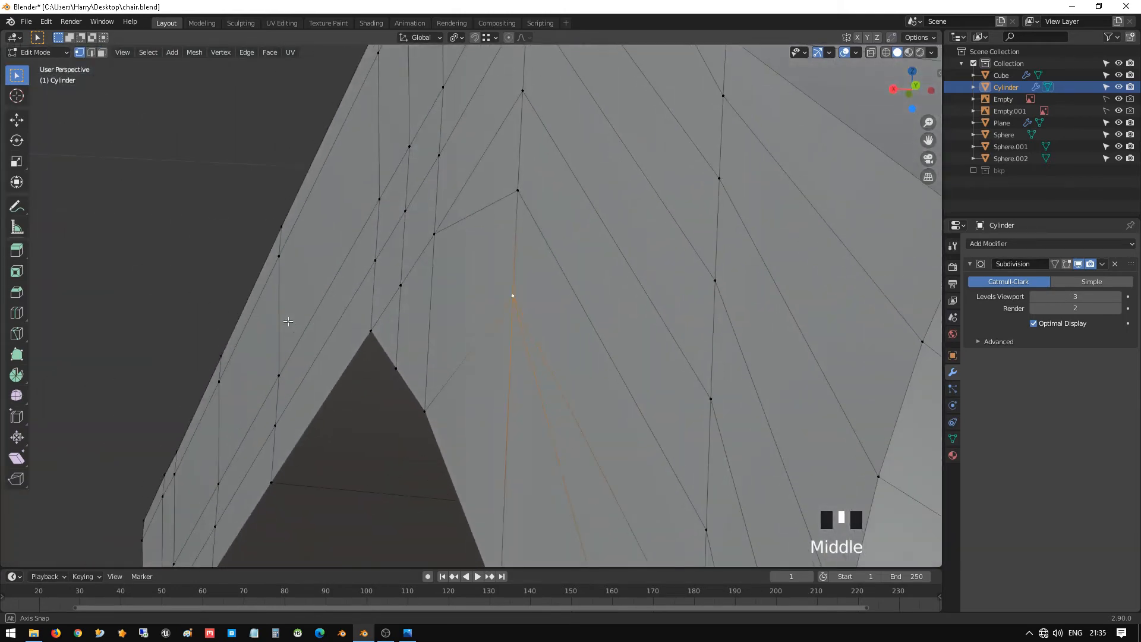
key("Tab")
key("Tab")
key("Tab")
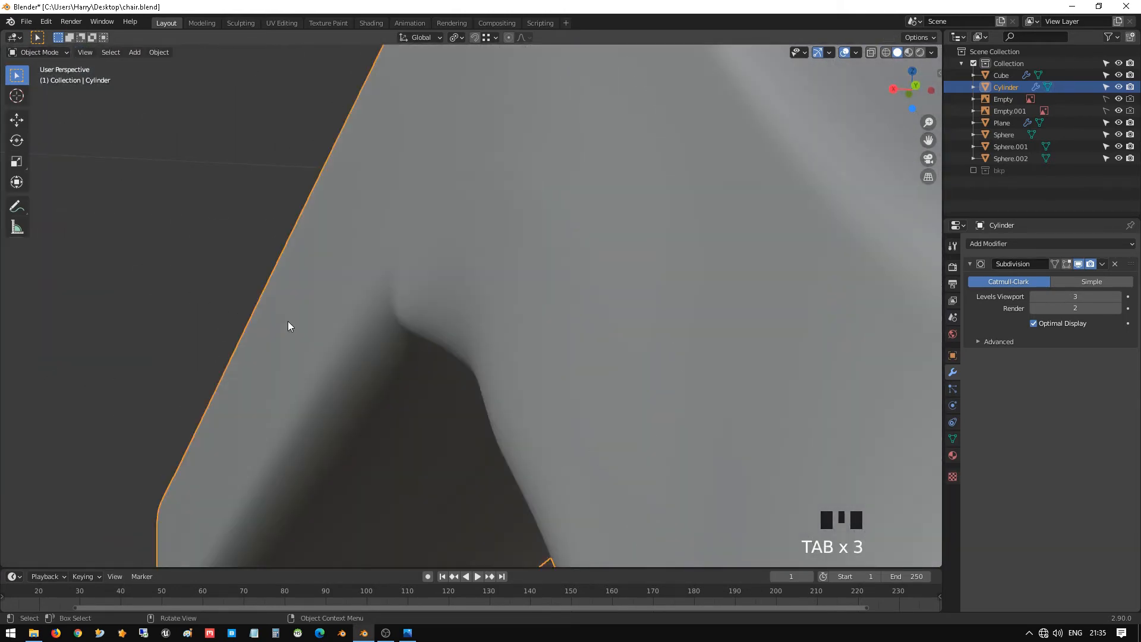
key("Tab")
- Connect the merged vertex on the rear edge loop to the fan vertex above the bend's corner and check the smoothed surface
middle_click_drag(464, 359, 564, 373)
scroll(593, 362, "down", 2)
middle_click_drag(623, 345, 464, 284, "shift")
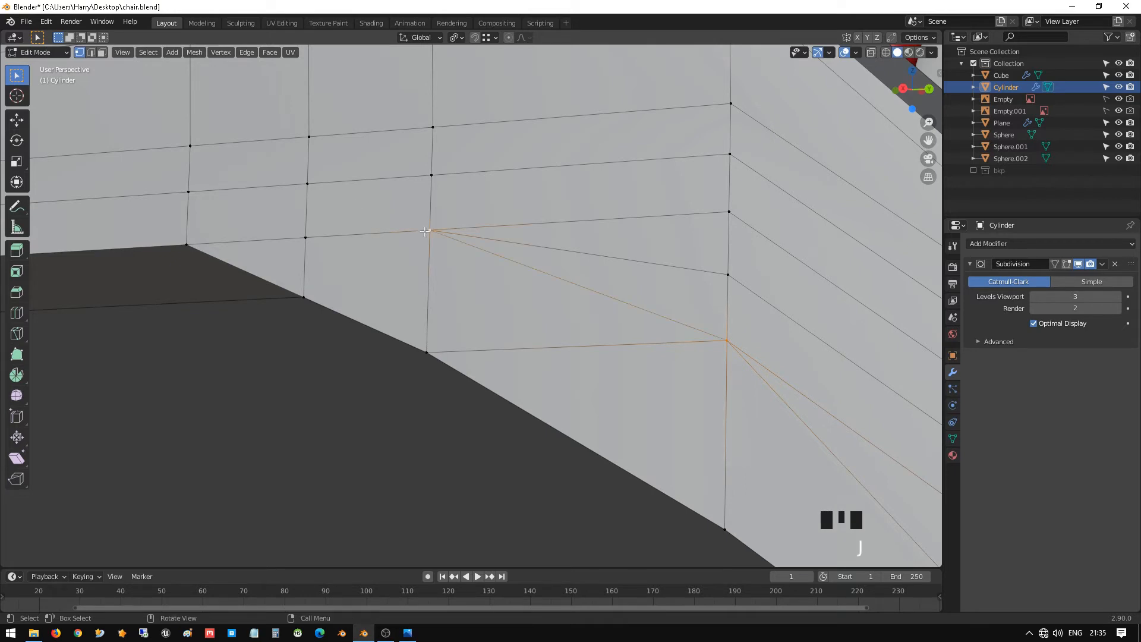
key("Tab")
middle_click_drag(616, 321, 671, 360)
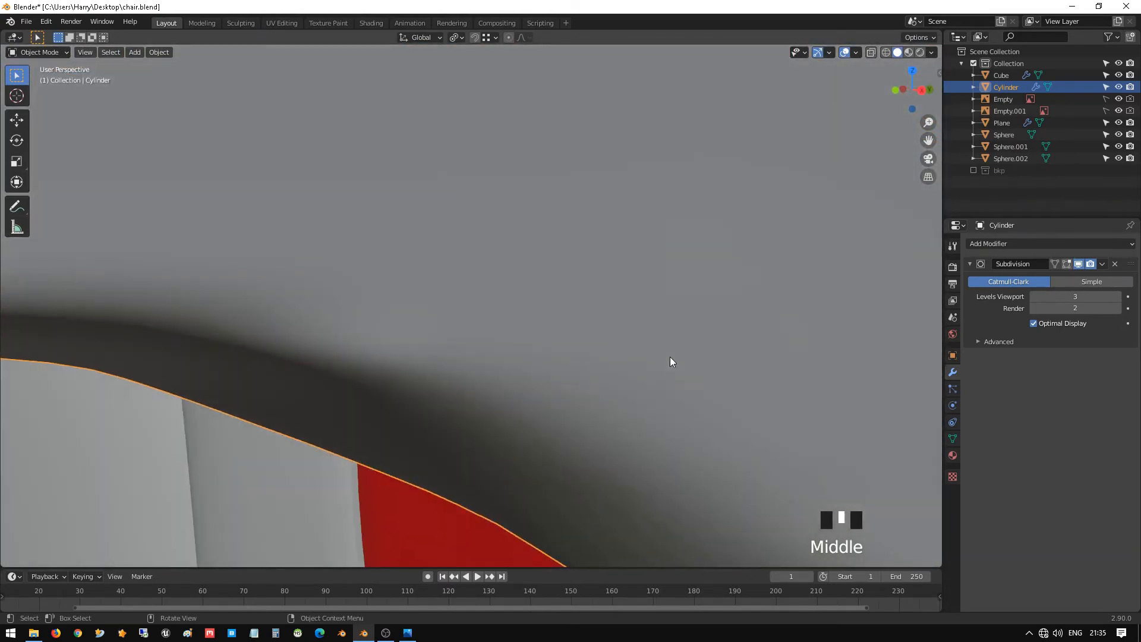
- Add one centred loop cut across the narrow side face just in front of the bend's fan of edges
key("Tab")
middle_click(582, 333)
middle_click_drag(583, 334, 328, 343)
key("Tab")
key("Tab")
middle_click_drag(597, 378, 478, 331)
scroll(589, 311, "down", 3)
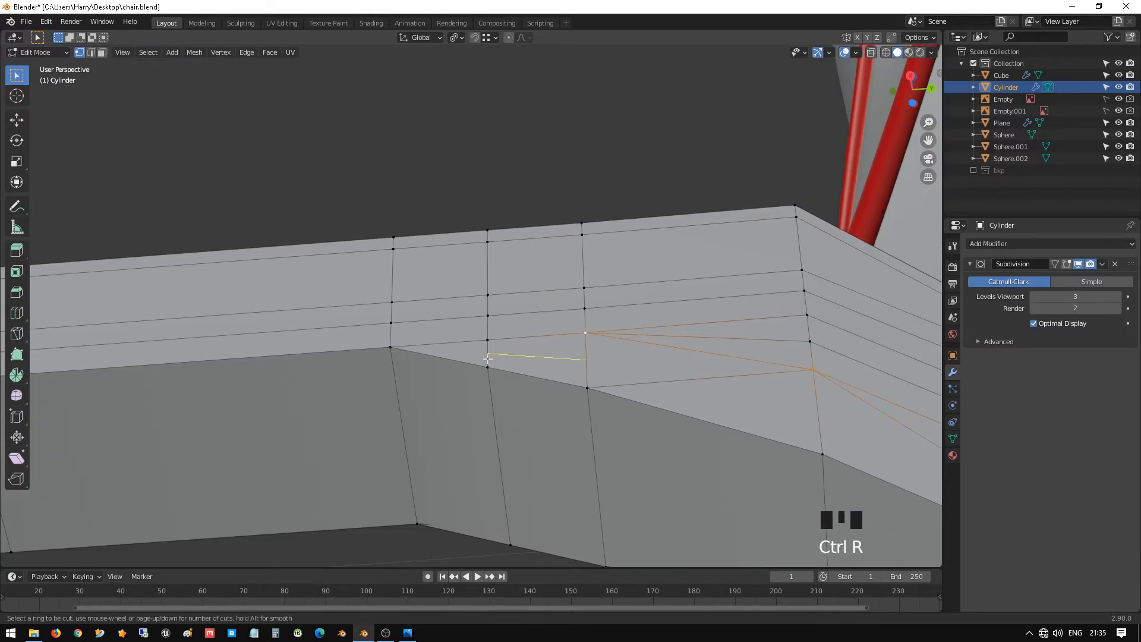
left_click(487, 359)
right_click(489, 359)
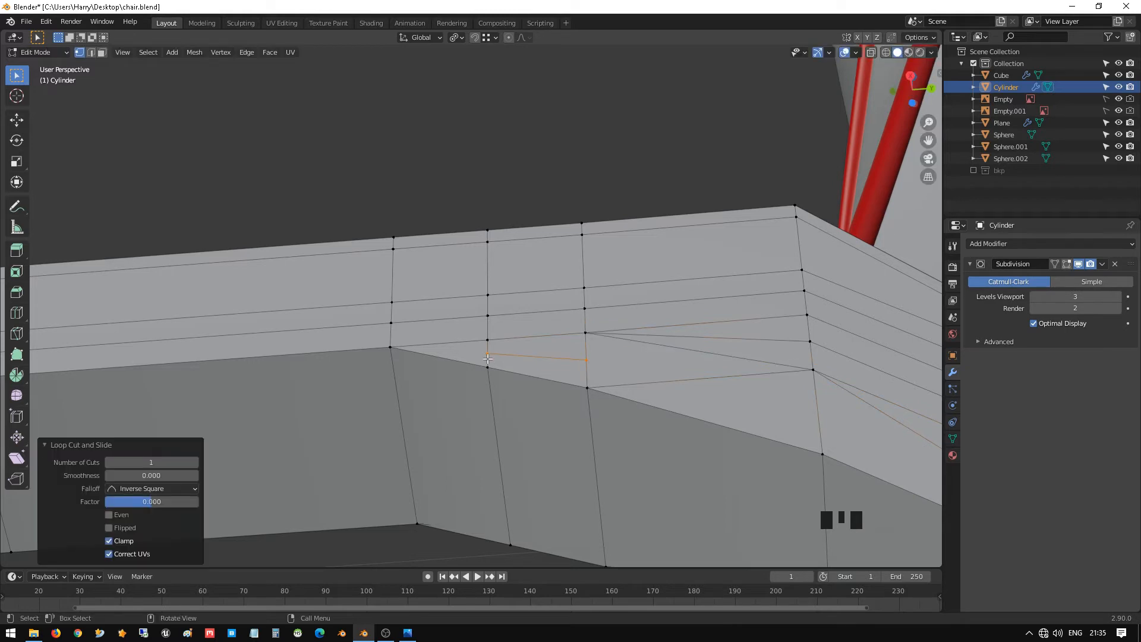
- Merge the new cut's rear end into the underside corner vertex and its front end into the vertex above, using At Last
scroll(621, 368, "up", 3)
middle_click_drag(625, 369, 596, 288, "shift")
left_click(623, 327)
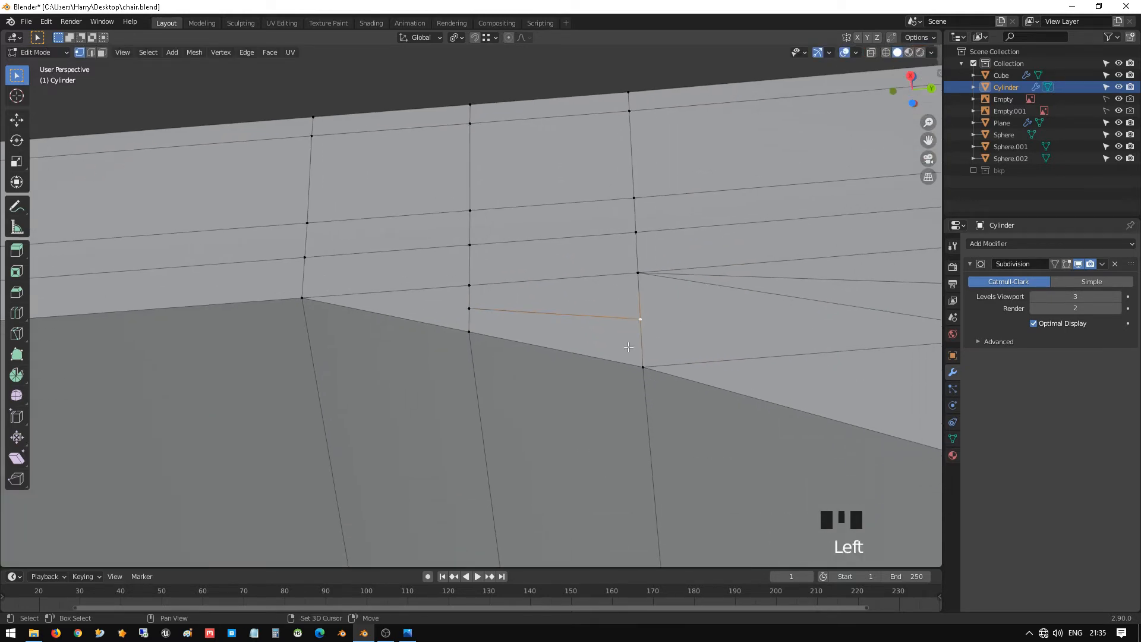
key("m")
left_click(630, 368)
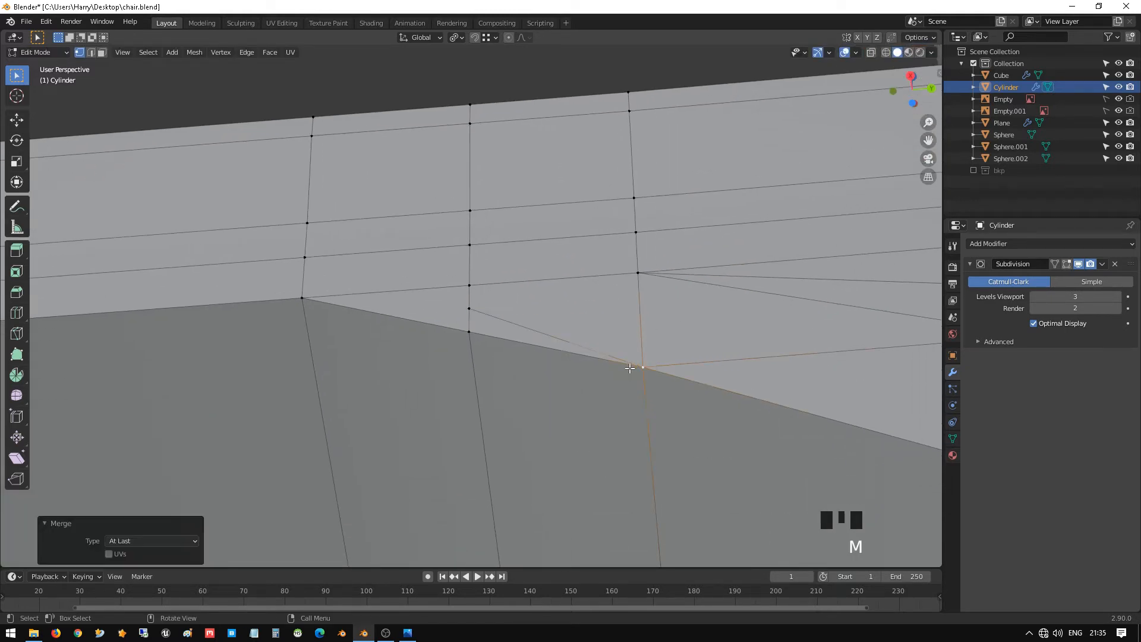
left_click(494, 305)
left_click(474, 283, "shift")
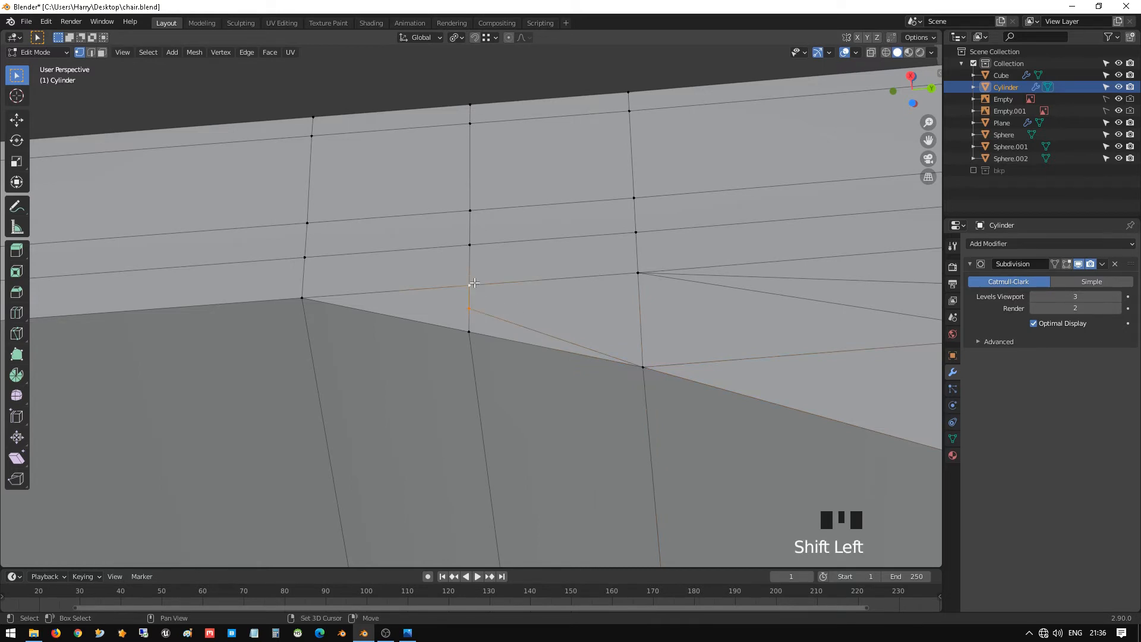
key("m")
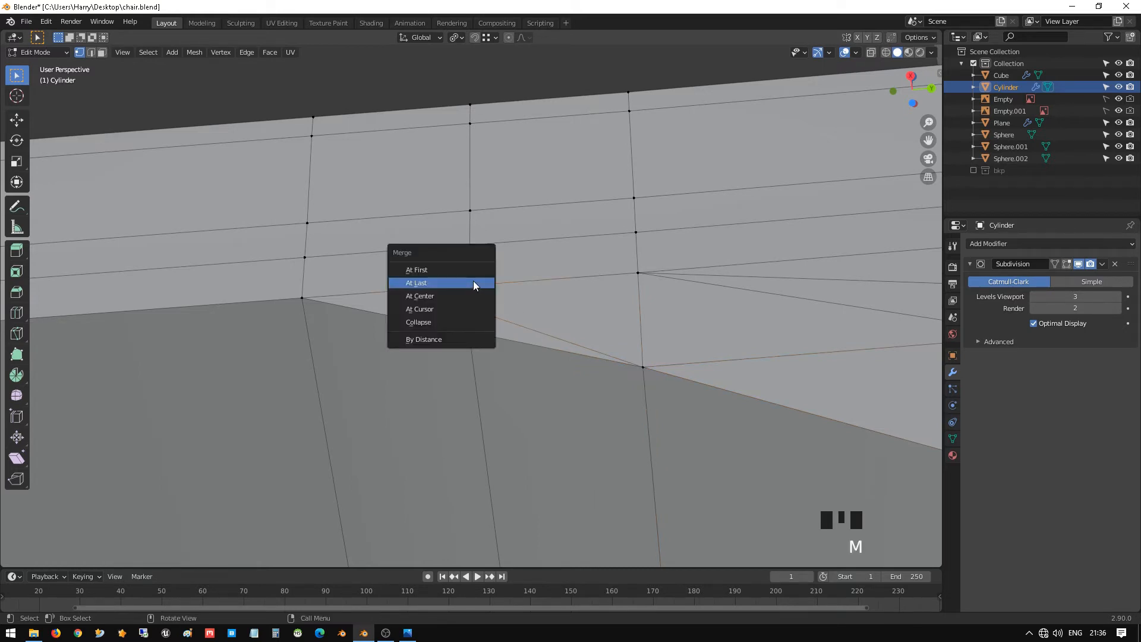
left_click(474, 283)
- Review the smoothed armrest arm in Object Mode together with the seat, backrest and side bracket
key("Tab")
middle_click_drag(473, 283, 566, 401)
scroll(568, 412, "down", 2)
scroll(419, 392, "down", 2)
scroll(607, 382, "down", 4)
scroll(498, 379, "up", 3)
middle_click_drag(499, 383, 601, 334, "shift")
scroll(864, 383, "down", 2)
middle_click_drag(864, 382, 592, 319, "shift")
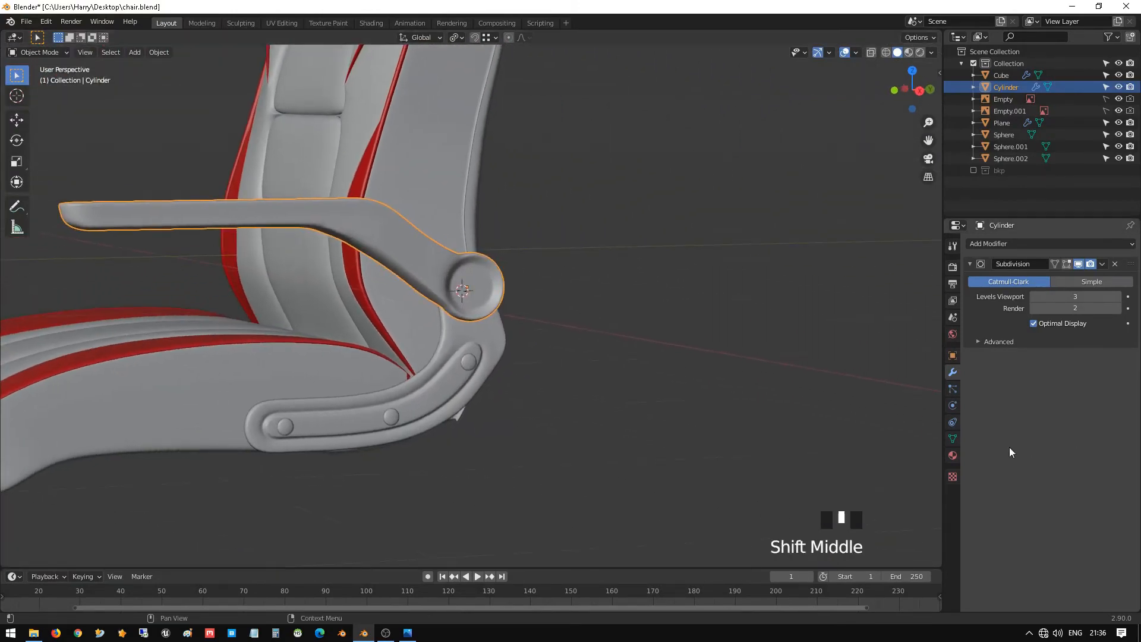
- Give the armrest arm the existing BlackPlastic material and show the chair in Material Preview shading
left_click(953, 456)
left_click(972, 294)
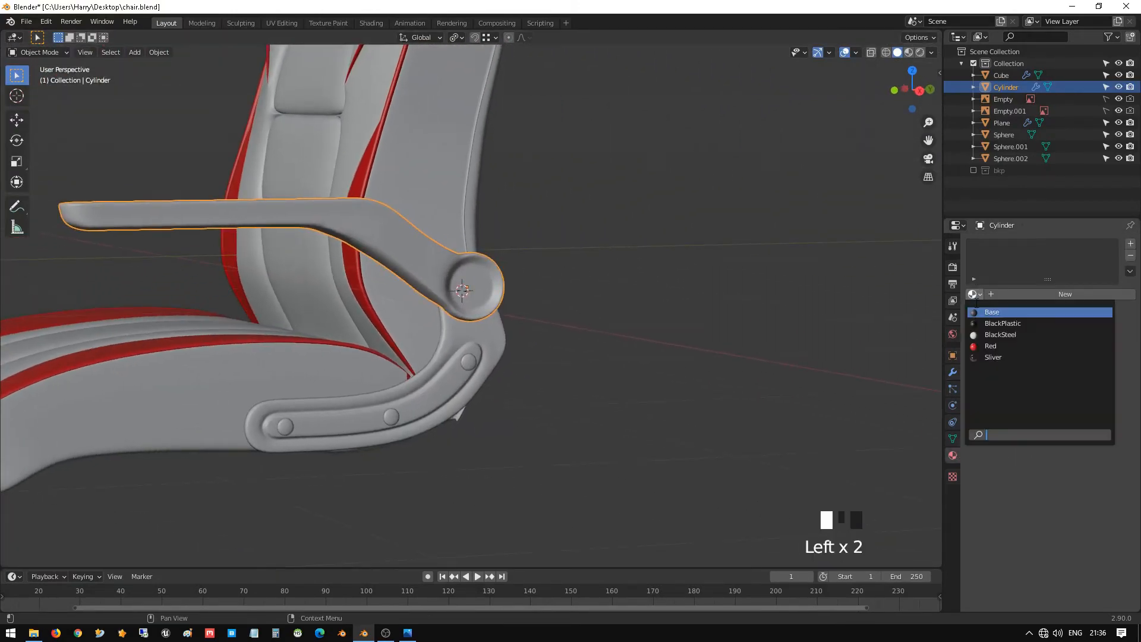
left_click(1030, 322)
mouse_move(678, 327)
middle_mouse_down("shift")
mouse_move(694, 331)
mouse_move(704, 358)
middle_mouse_up("shift")
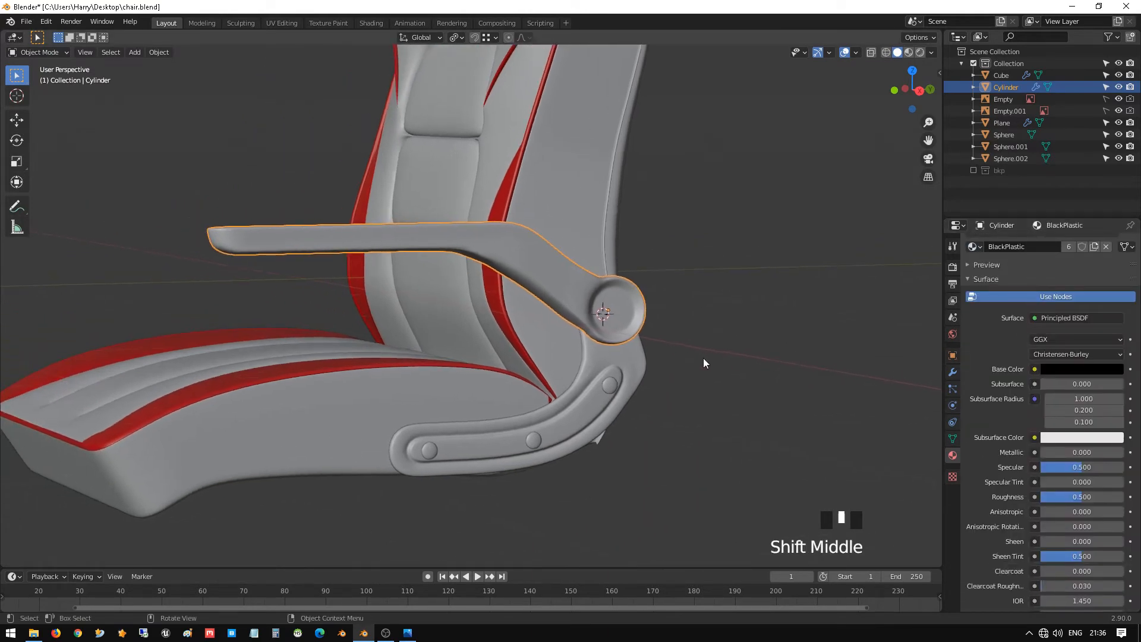
key("z")
left_click(610, 404)
scroll(713, 355, "down", 1)
mouse_move(642, 337)
middle_mouse_down()
mouse_move(713, 355)
mouse_move(600, 350)
mouse_move(593, 312)
mouse_move(517, 311)
mouse_move(506, 374)
mouse_move(657, 369)
middle_mouse_up()
left_click(714, 352)
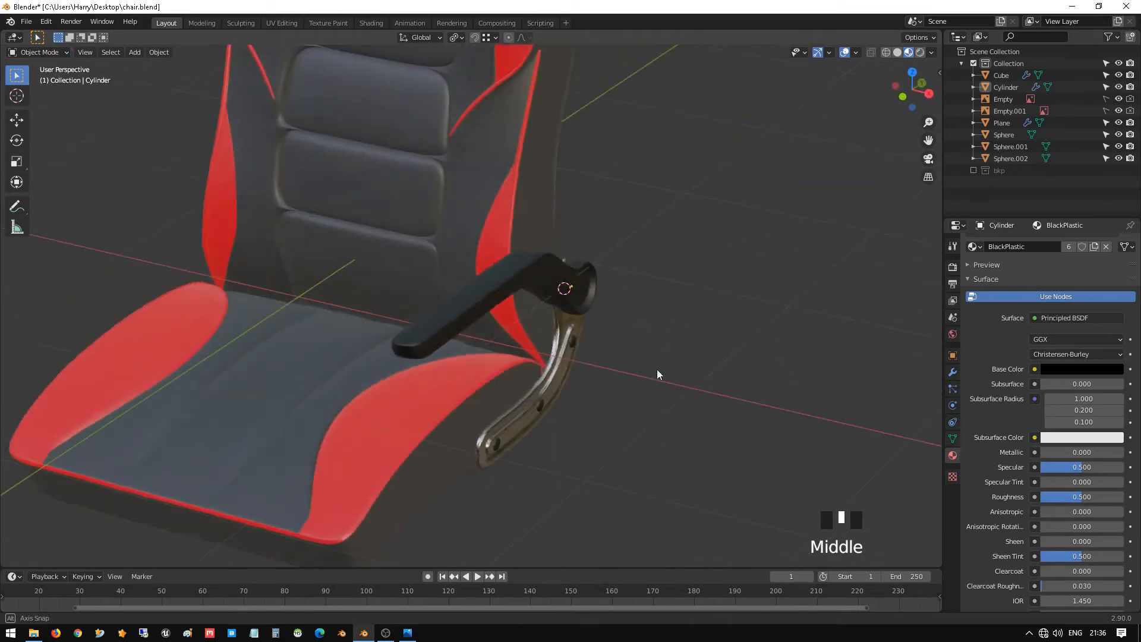
- Examine the arm's round hub in Edit Mode where it meets the side of the backrest
scroll(504, 375, "up", 3)
middle_click_drag(504, 375, 321, 255)
scroll(432, 311, "up", 4)
scroll(520, 333, "up", 1)
key("Tab")
scroll(317, 248, "up", 2)
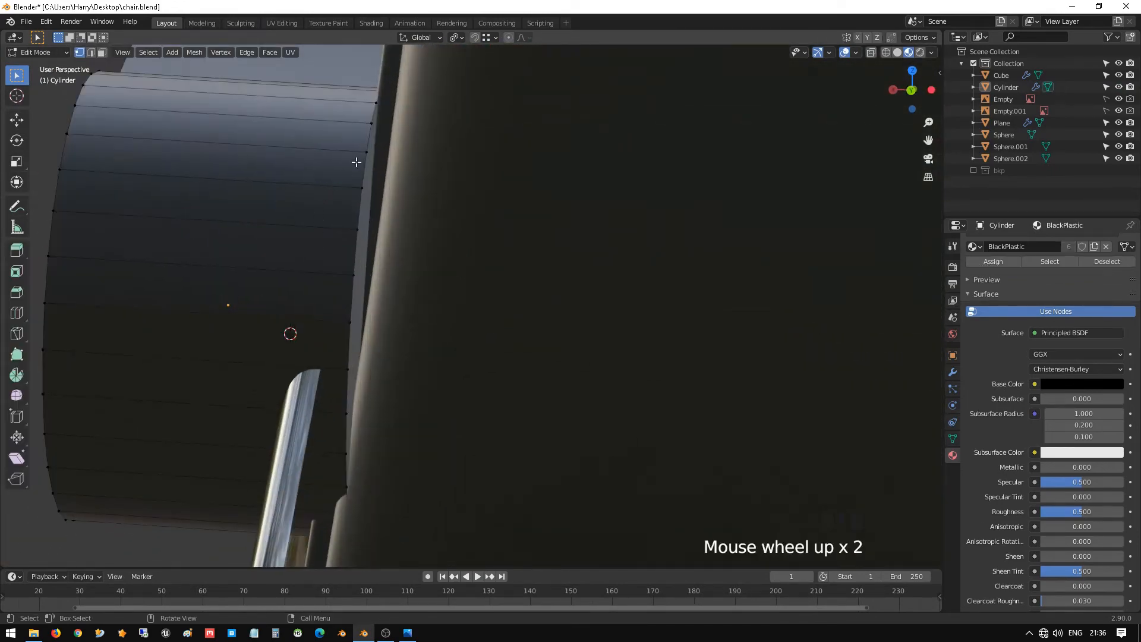
scroll(320, 156, "down", 1)
middle_click_drag(314, 170, 405, 194)
middle_click_drag(334, 227, 329, 206, "shift")
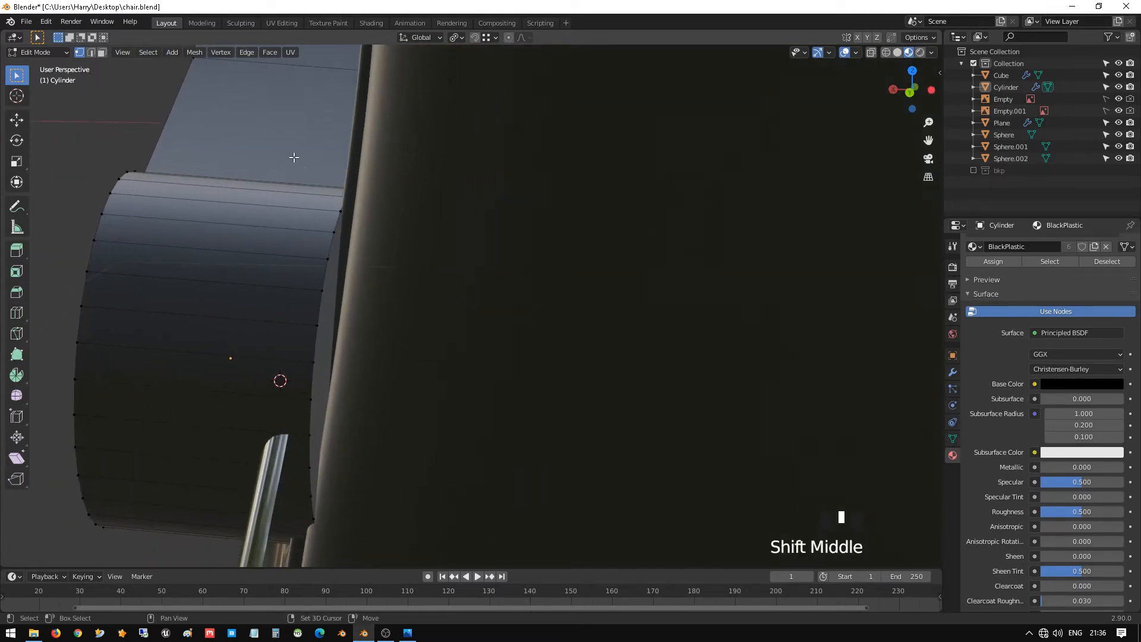
middle_click_drag(294, 157, 450, 319, "shift")
scroll(448, 260, "down", 2)
middle_click_drag(448, 260, 426, 277)
- Duplicate all the top faces of the arm's straight section in place, from the front end to the upper bend
key("3")
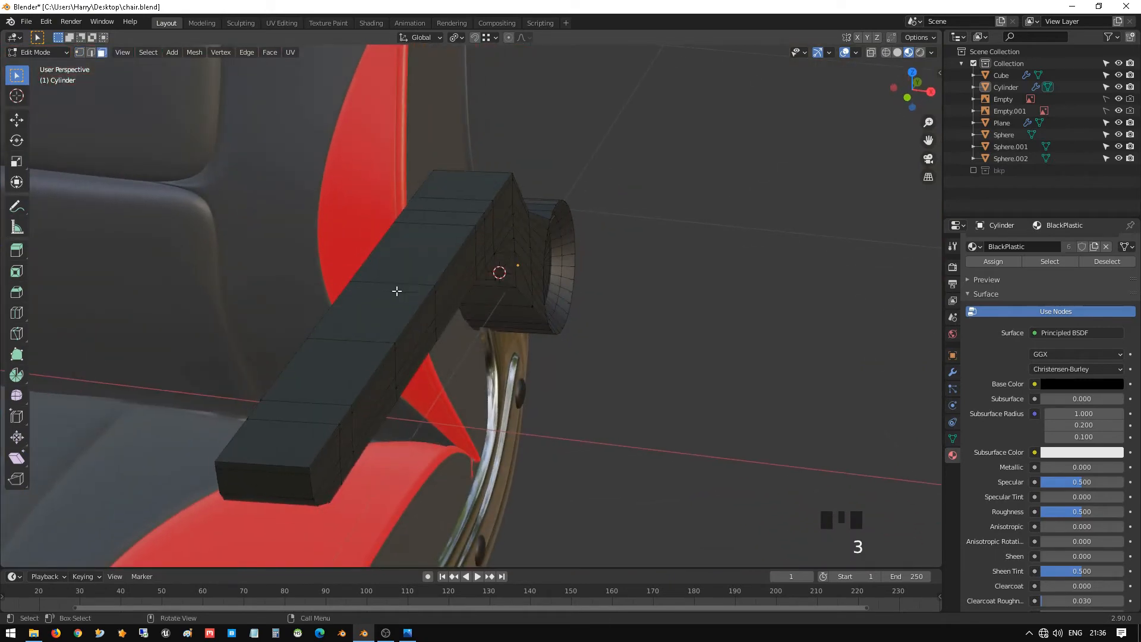
left_click(308, 430)
left_click(331, 410, "shift")
left_click(350, 368, "shift")
left_click(377, 319, "shift")
left_click(408, 271, "shift")
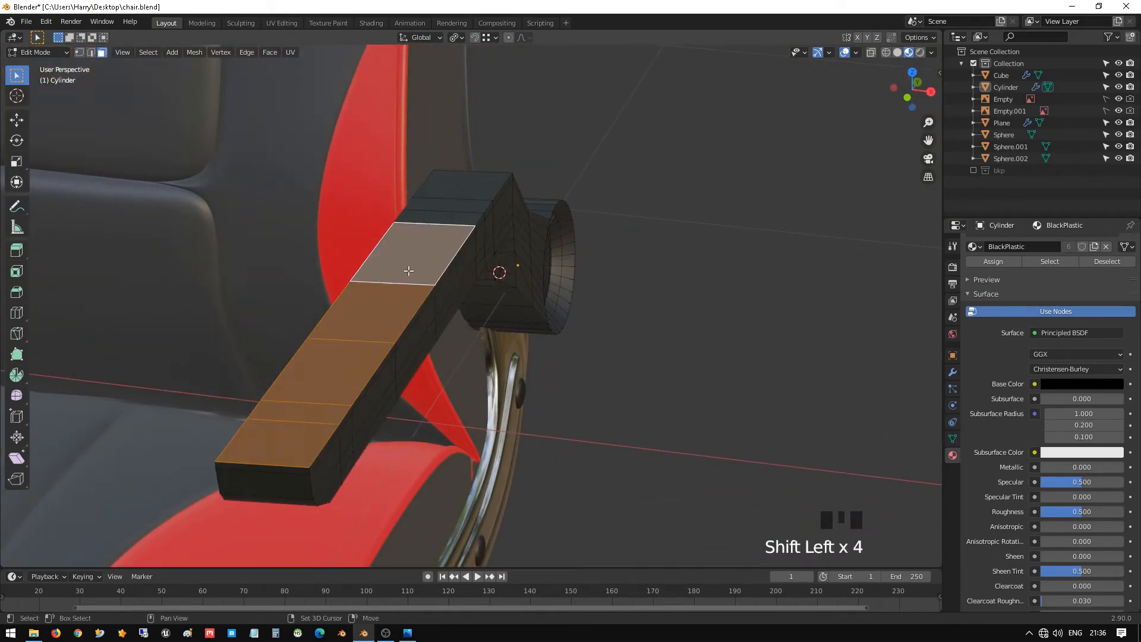
left_click(448, 217, "shift")
left_click(454, 206, "shift")
left_click(461, 190, "shift")
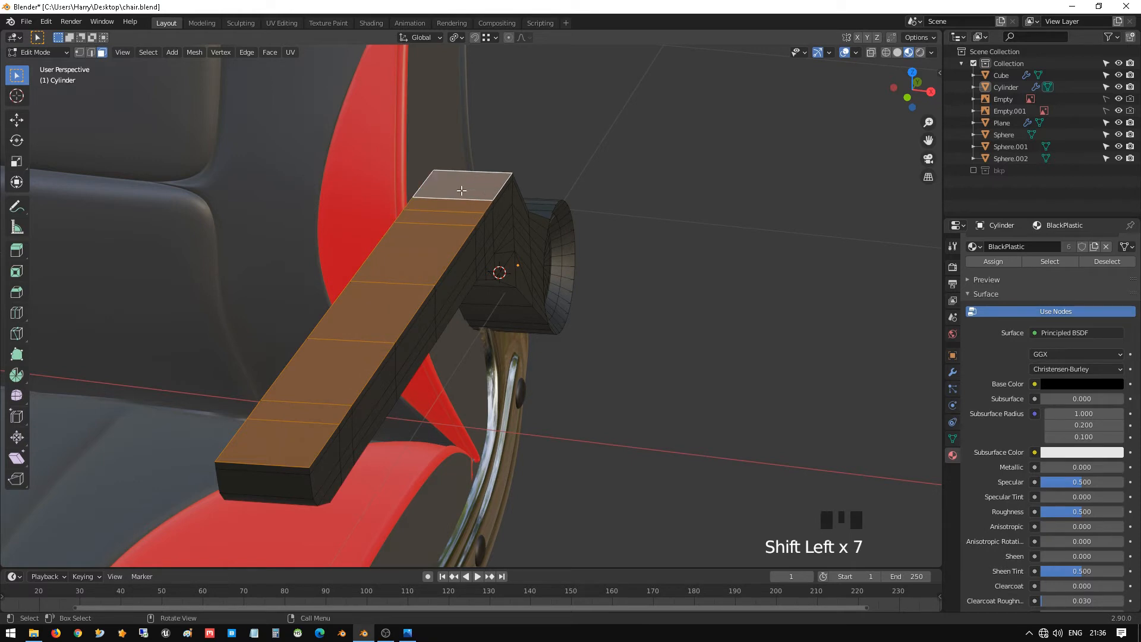
key("shift+d")
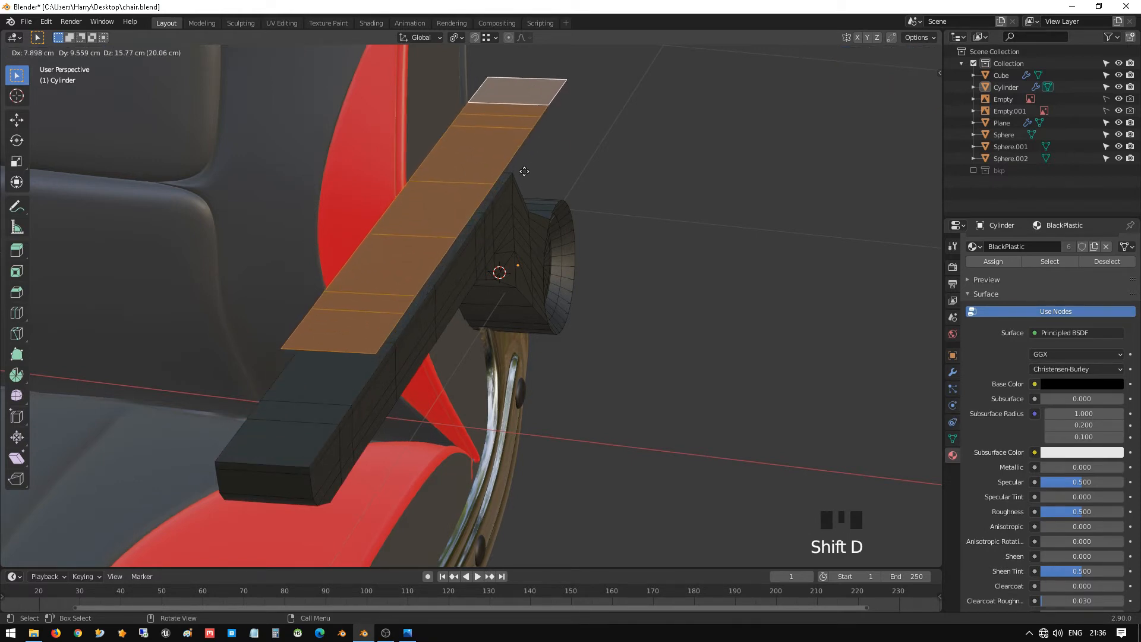
right_click(524, 171)
middle_click_drag(425, 297, 438, 286)
scroll(427, 345, "up", 2)
middle_click_drag(428, 345, 476, 297, "shift")
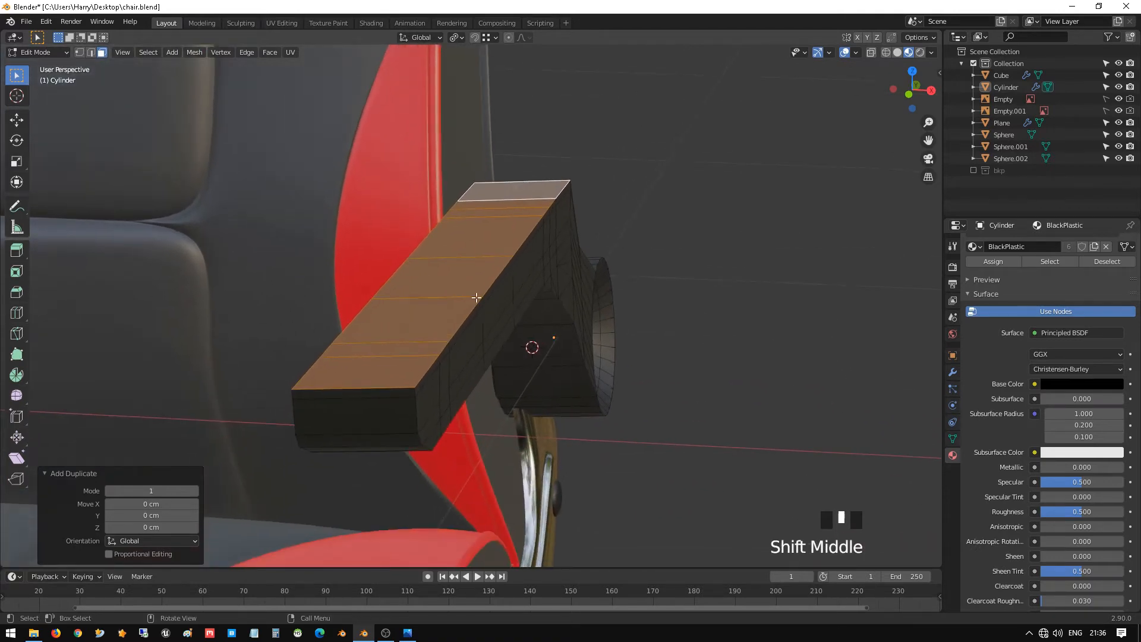
- Set the material in the arm's slot to Red
scroll(1008, 319, "up", 4)
left_click(972, 294)
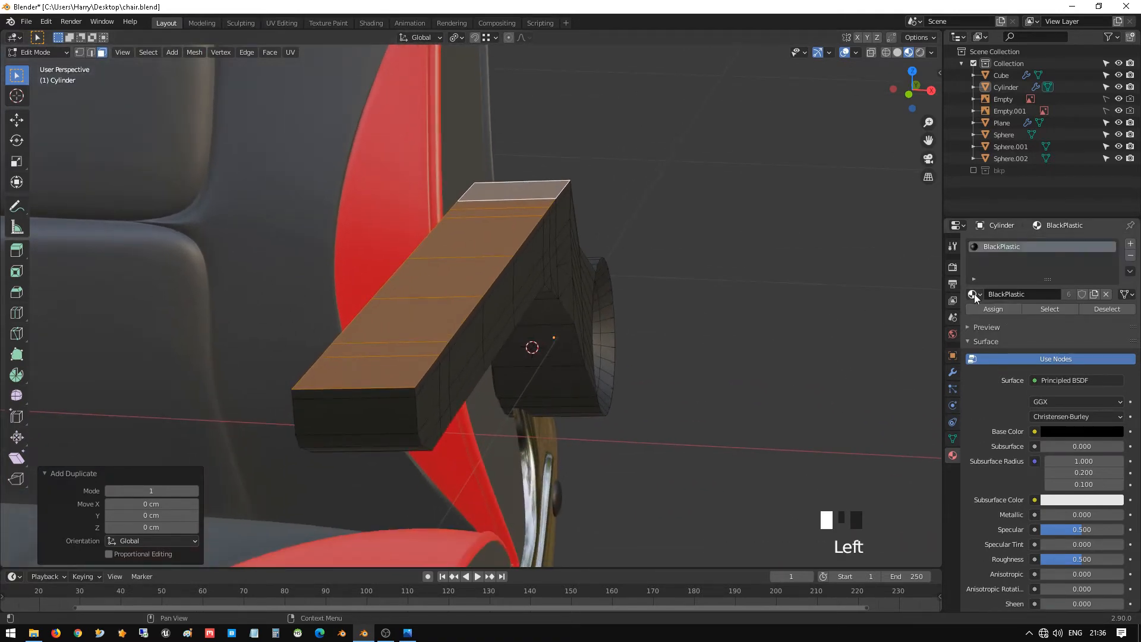
left_click(992, 342)
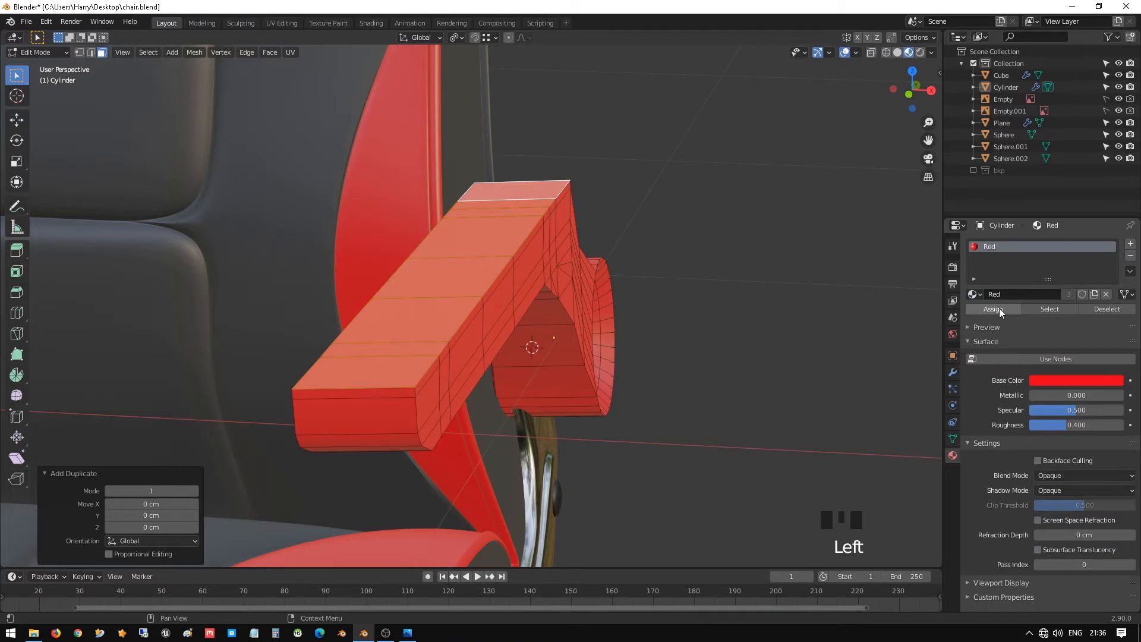
- Assign the Red material to the selected faces of the strip on top of the armrest
left_click(972, 295)
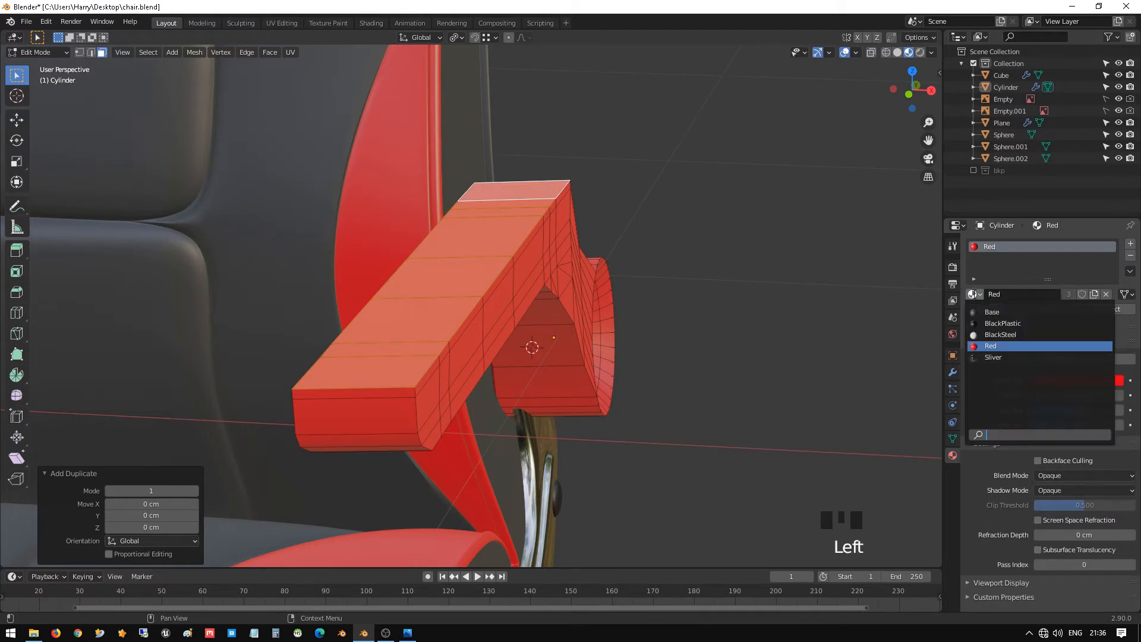
left_click(998, 345)
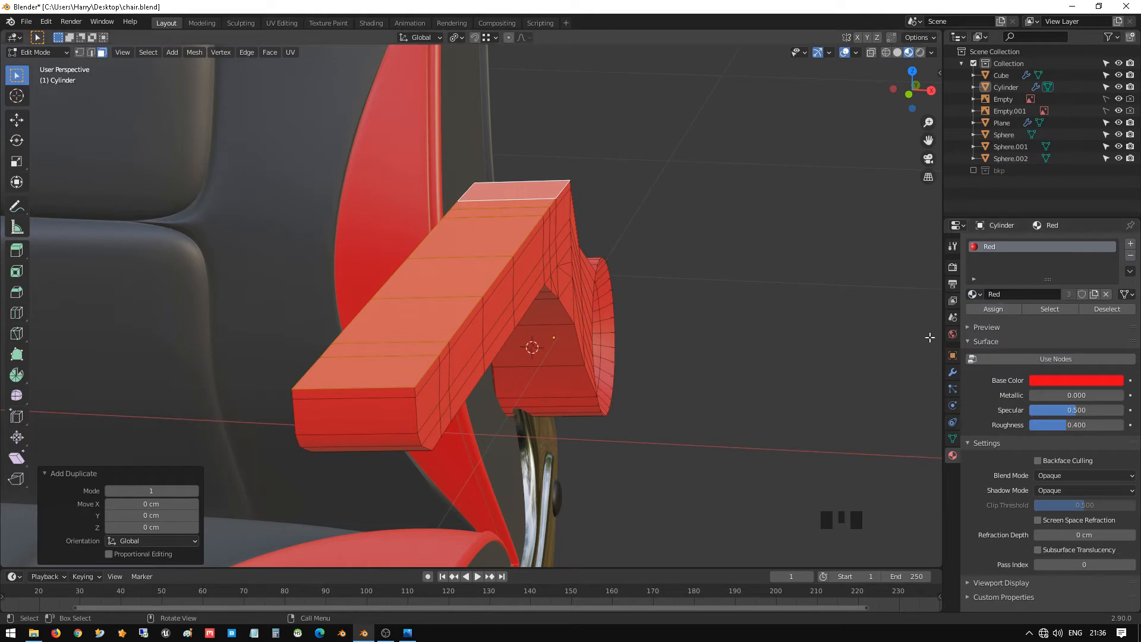
left_click(986, 311)
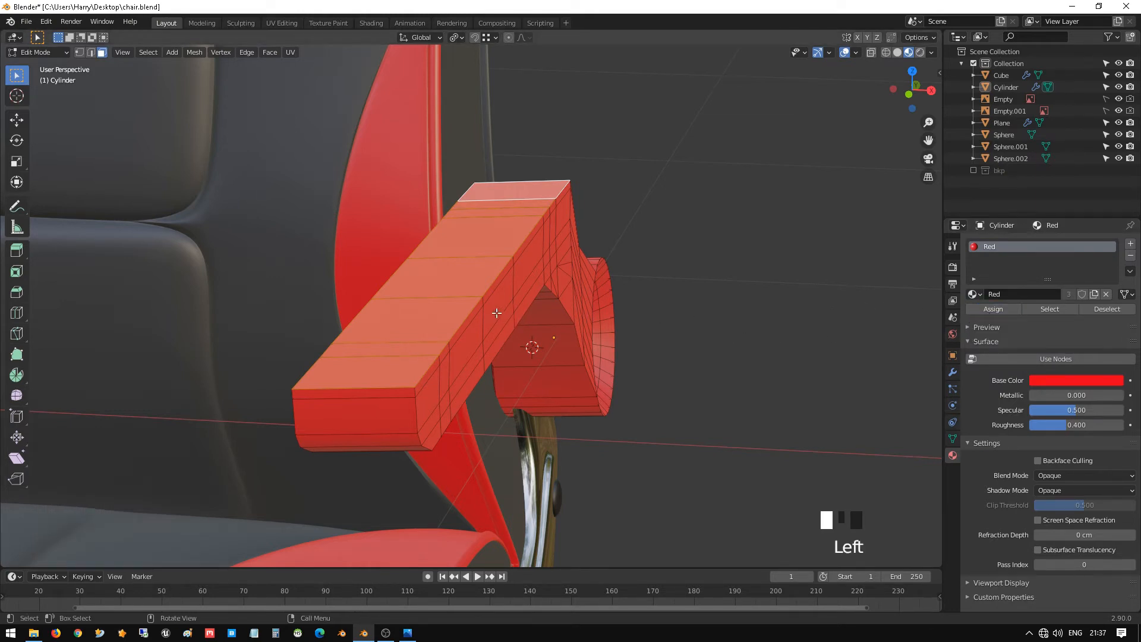
- Invert the selection, add the Base material in a new first slot, and assign it to the rest of the armrest
key("ctrl+i")
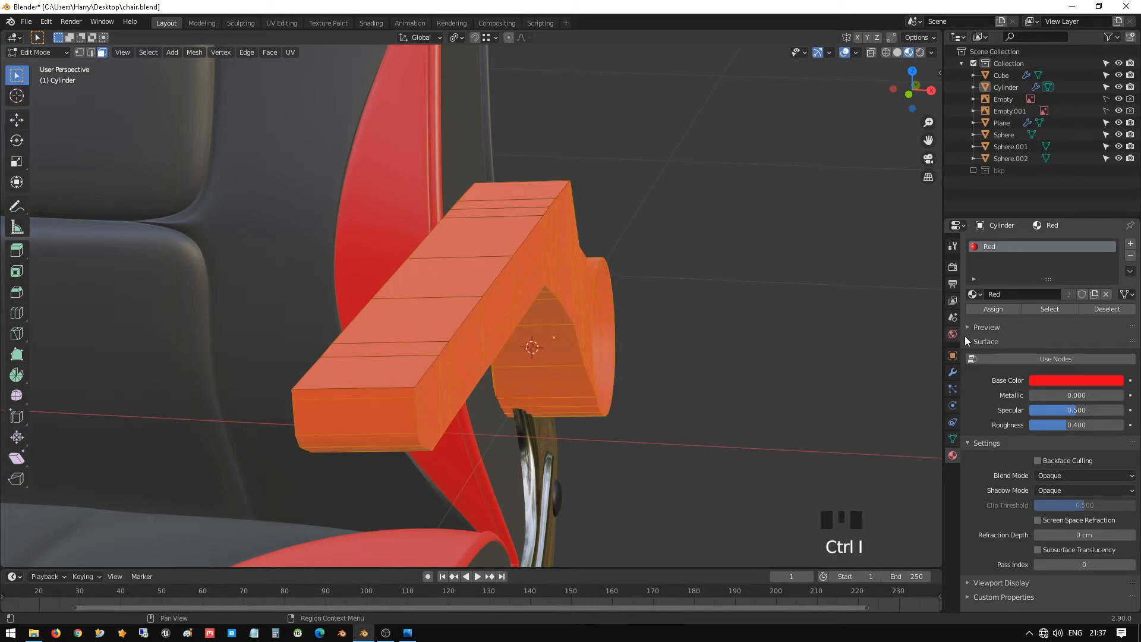
scroll(1000, 294, "up", 2)
left_click(973, 294)
left_click(1130, 243)
left_click(1012, 258)
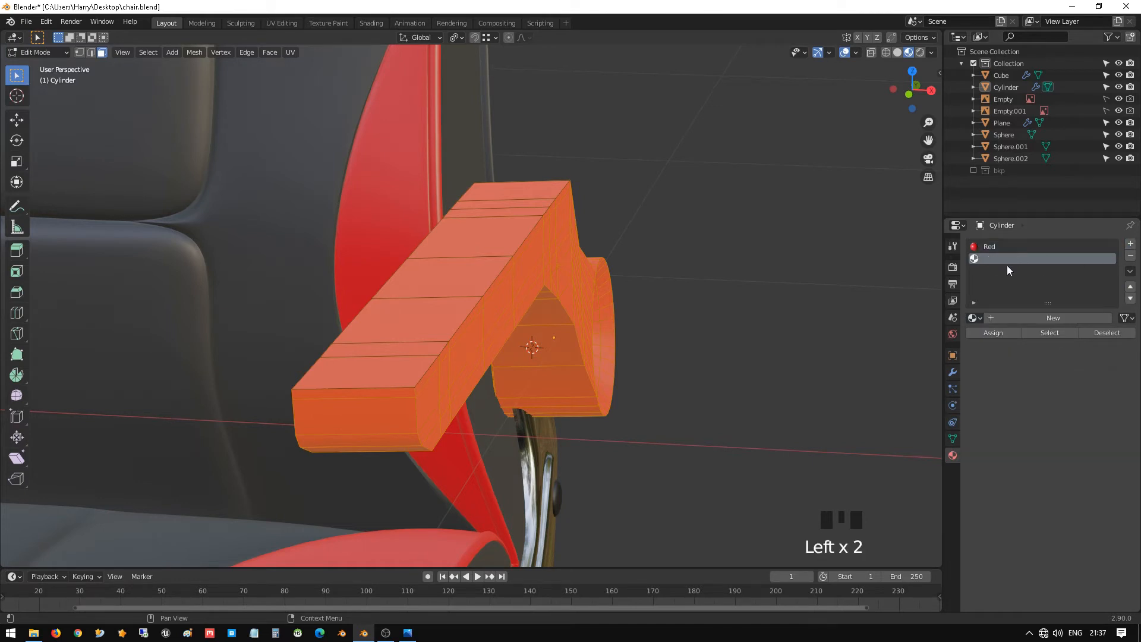
left_click(973, 318)
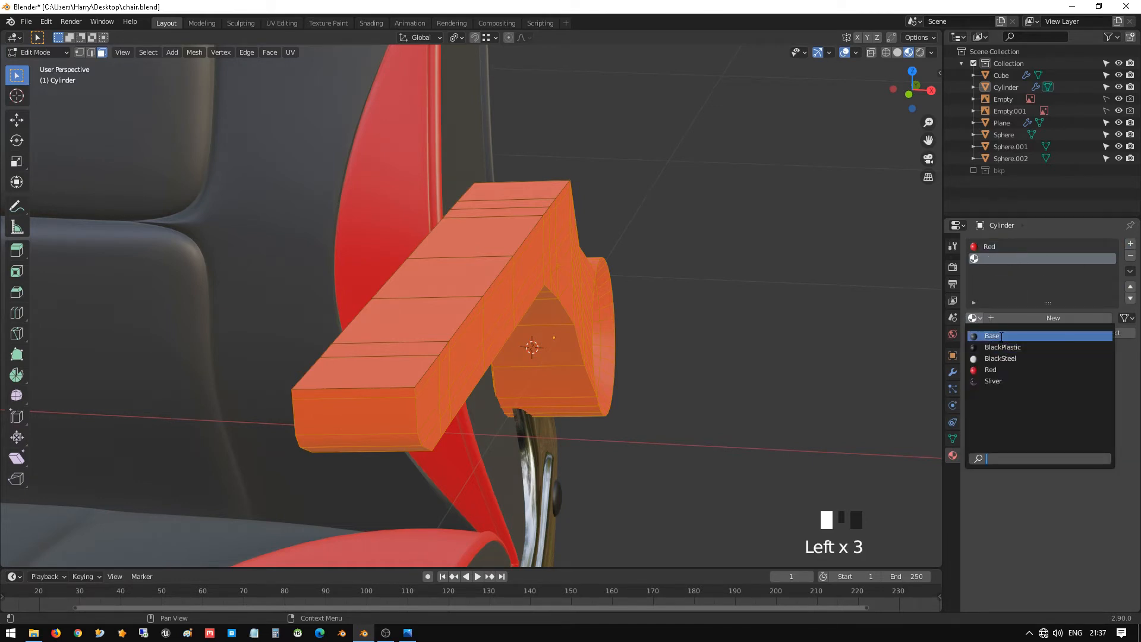
left_click(1000, 336)
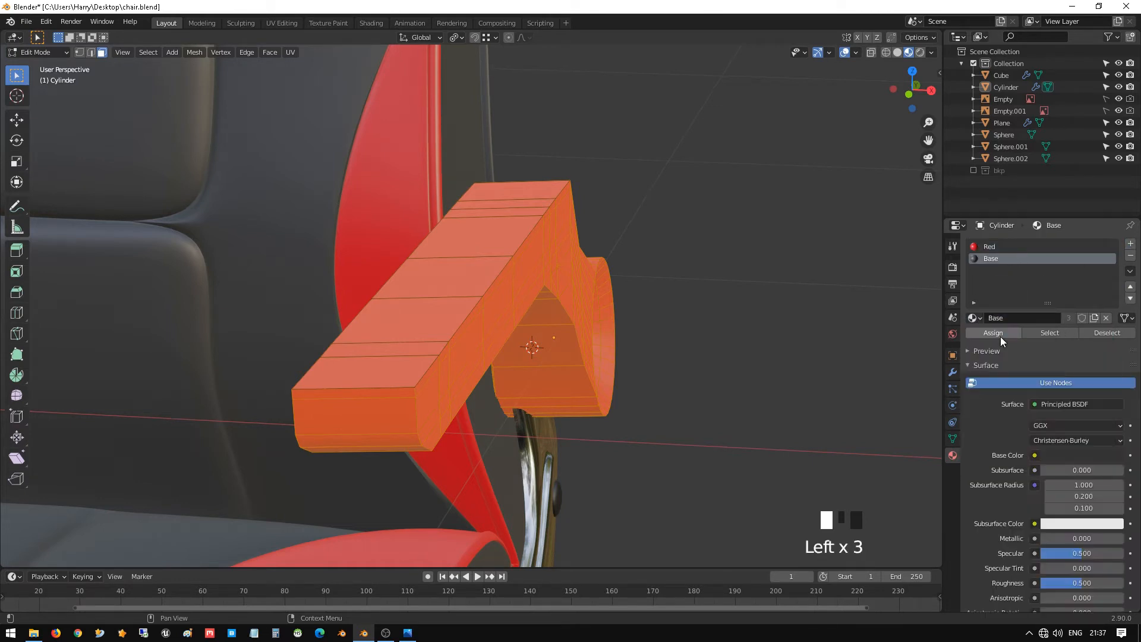
left_click(1130, 287)
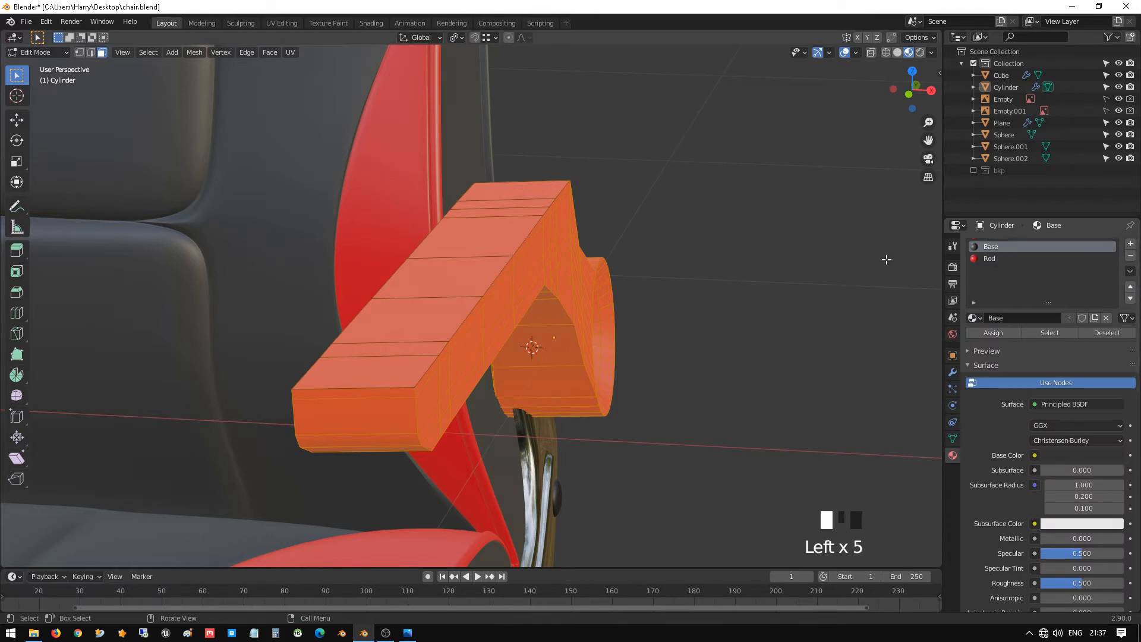
left_click(998, 335)
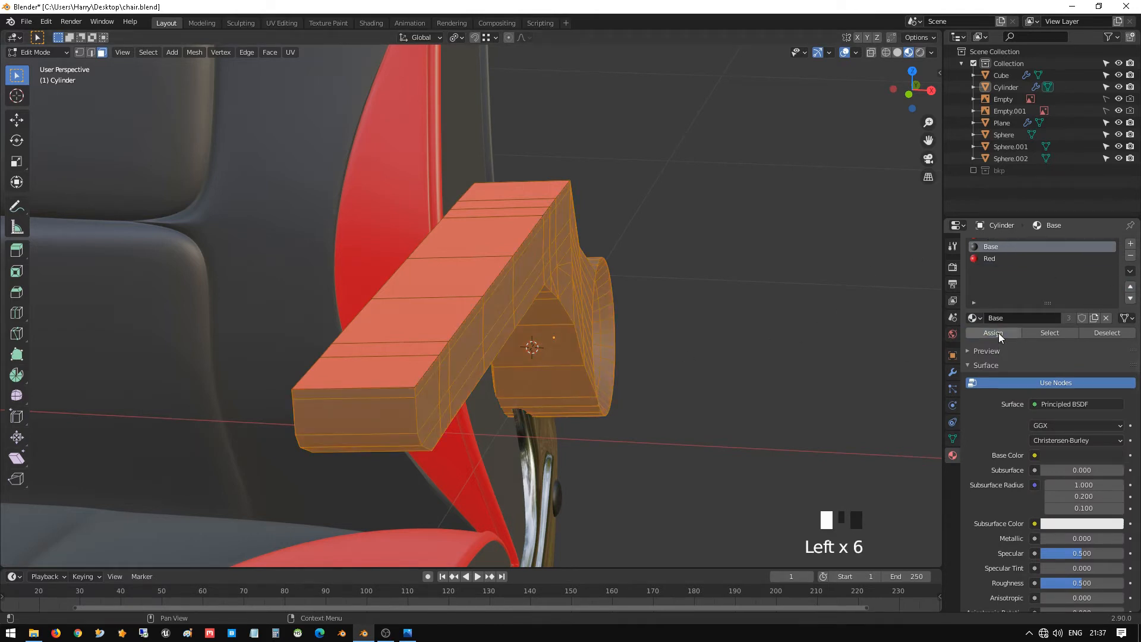
- Select the whole linked strip on top of the armrest and assign the Base material to it
left_click(417, 332)
middle_click_drag(429, 295, 495, 323, "shift")
scroll(494, 375, "up", 2)
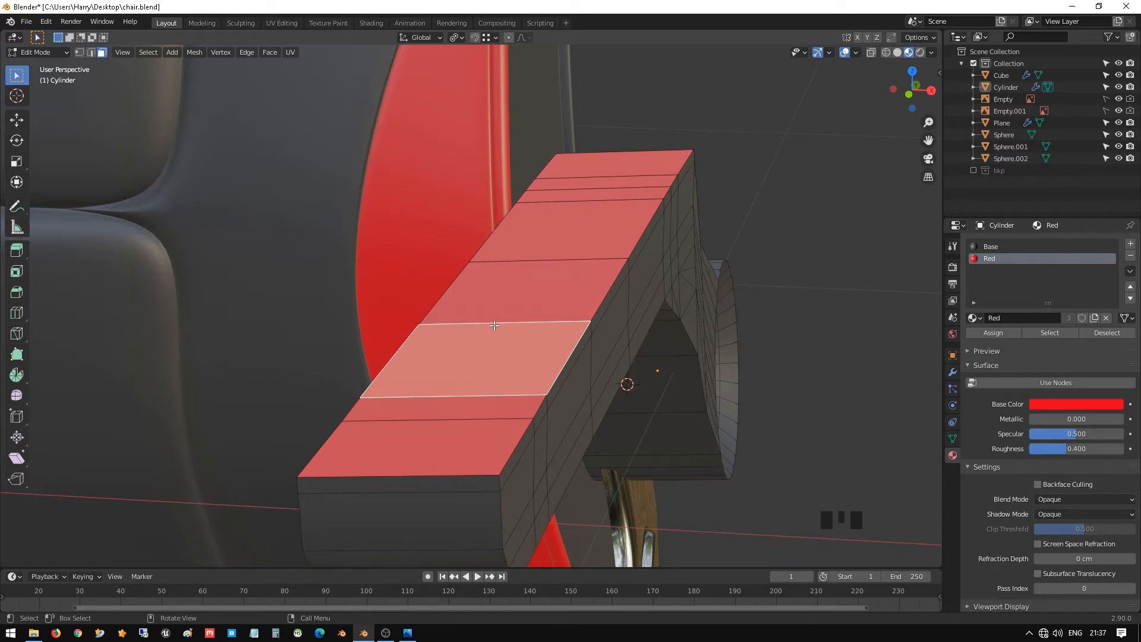
key("l")
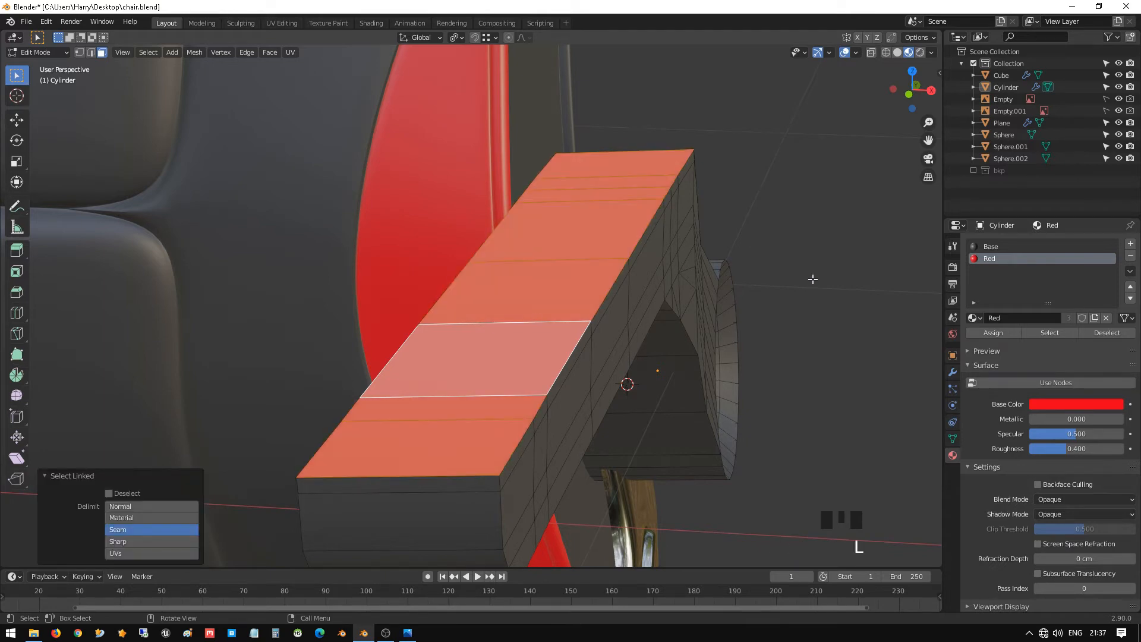
left_click(1006, 248)
left_click(993, 332)
- Switch the viewport to solid shading with the front end of the armrest in view
mouse_move(599, 337)
middle_mouse_down()
mouse_move(448, 285)
mouse_move(604, 306)
middle_mouse_up()
key("z")
left_click(707, 328)
middle_click_drag(707, 328, 867, 331, "shift")
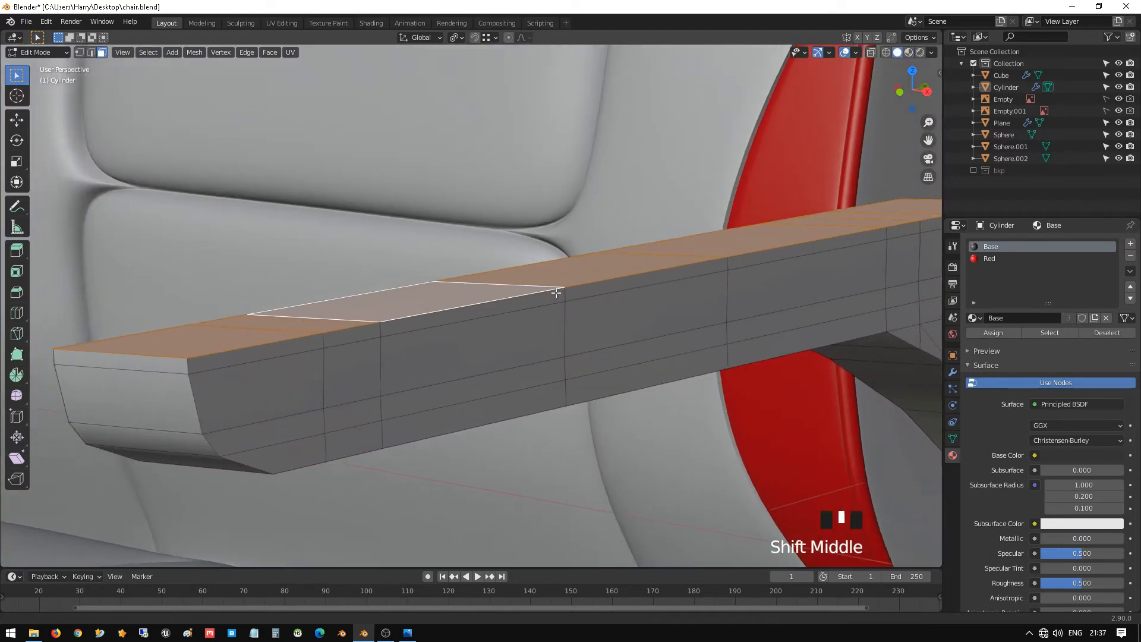
scroll(482, 331, "up", 2)
mouse_move(481, 331)
middle_mouse_down()
mouse_move(440, 331)
mouse_move(442, 321)
mouse_move(474, 322)
middle_mouse_up()
scroll(476, 318, "down", 1)
- Select the linked top strip in edge mode and hide all other geometry of the armrest
key("1")
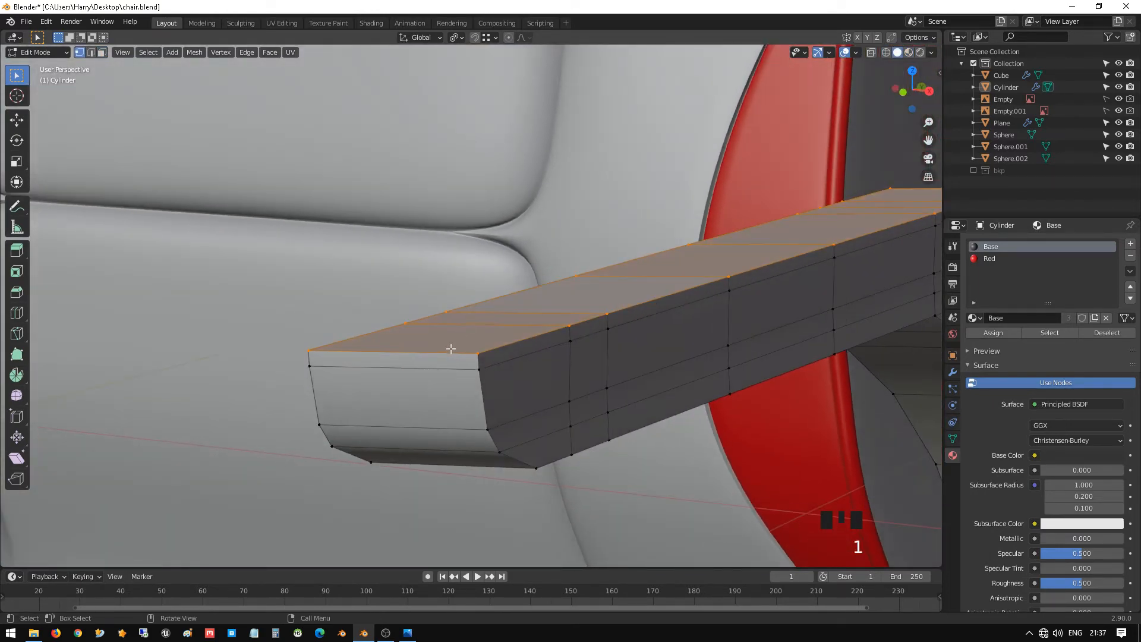
key("2")
left_click(469, 346, "alt")
middle_click_drag(469, 345, 441, 288)
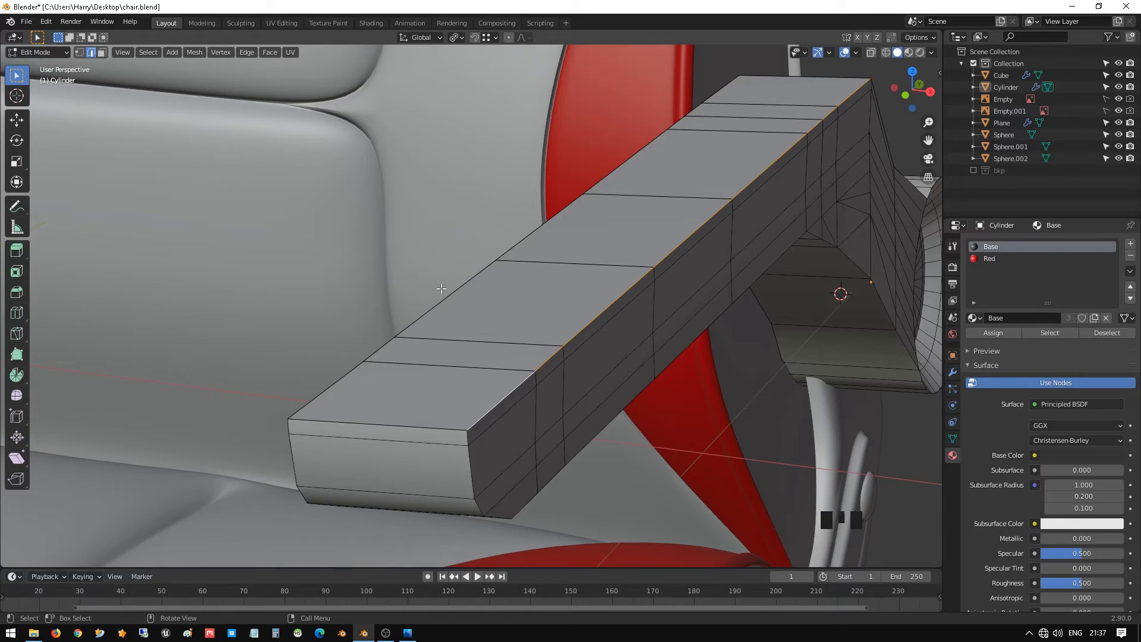
left_click(441, 292, "alt")
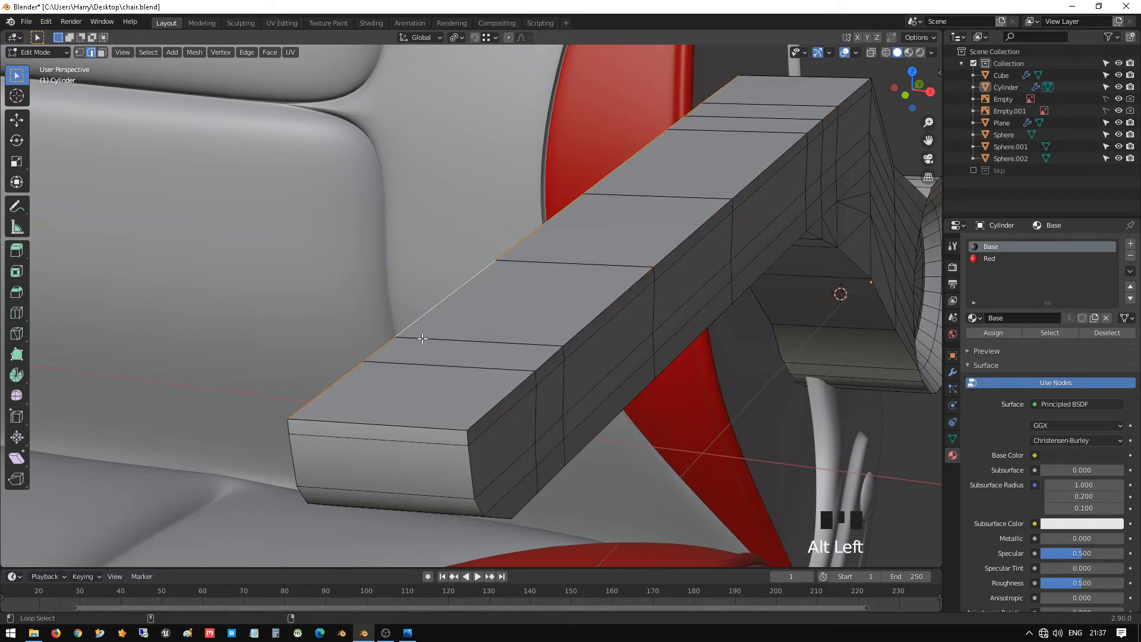
key("l")
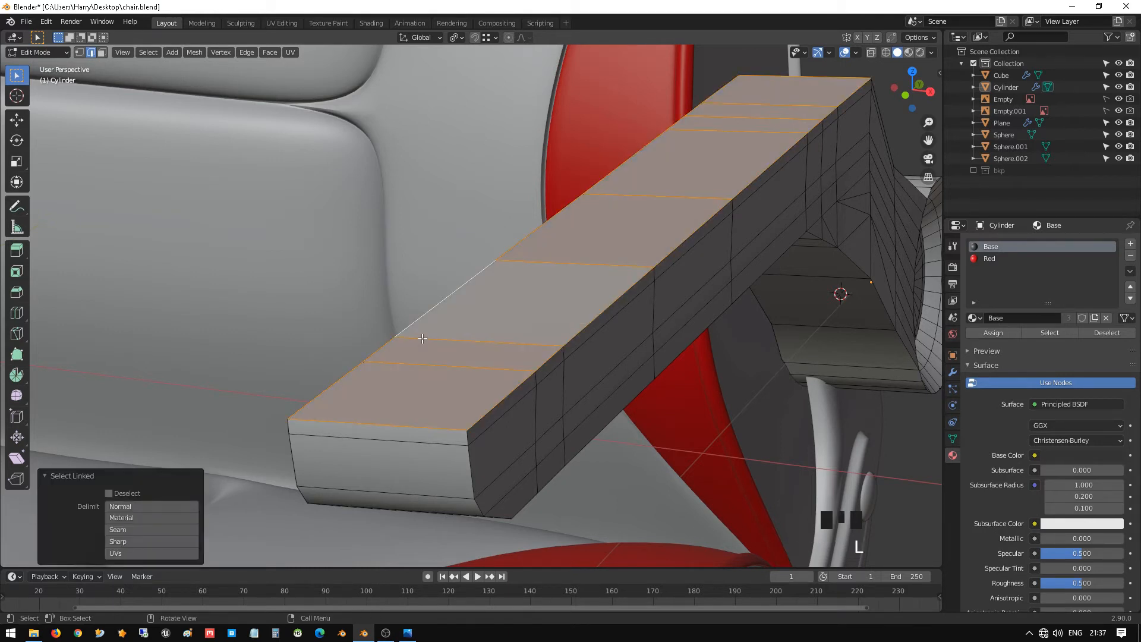
key("shift+h")
- Select the boundary edges of the isolated strip: both long sides, the front end and the back end
left_click(469, 375)
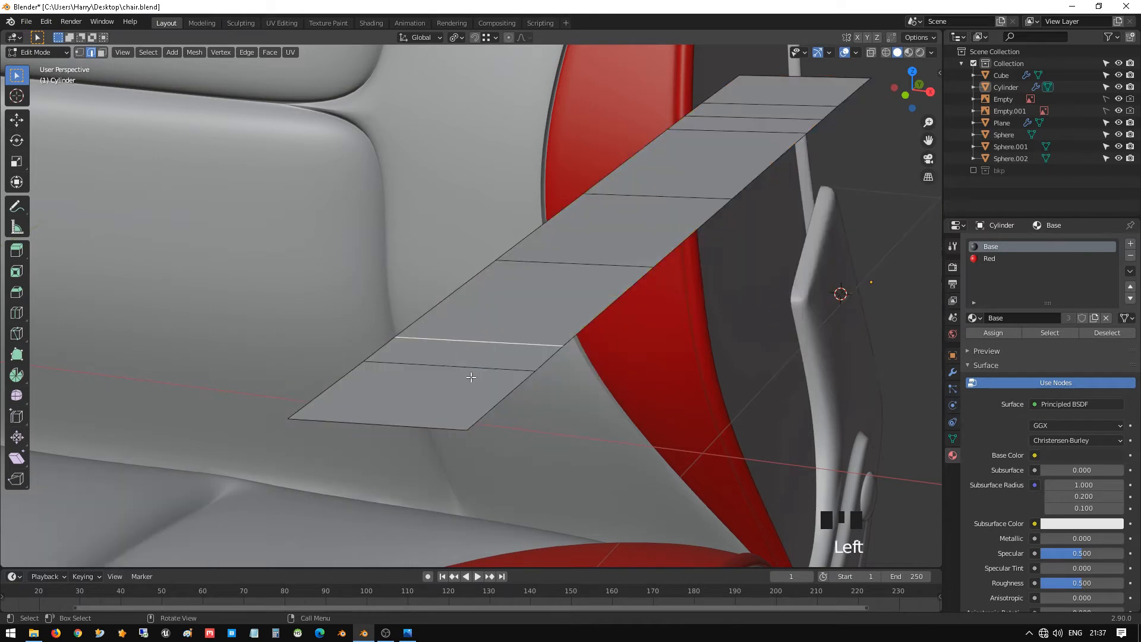
left_click(488, 410)
left_click(488, 405, "alt")
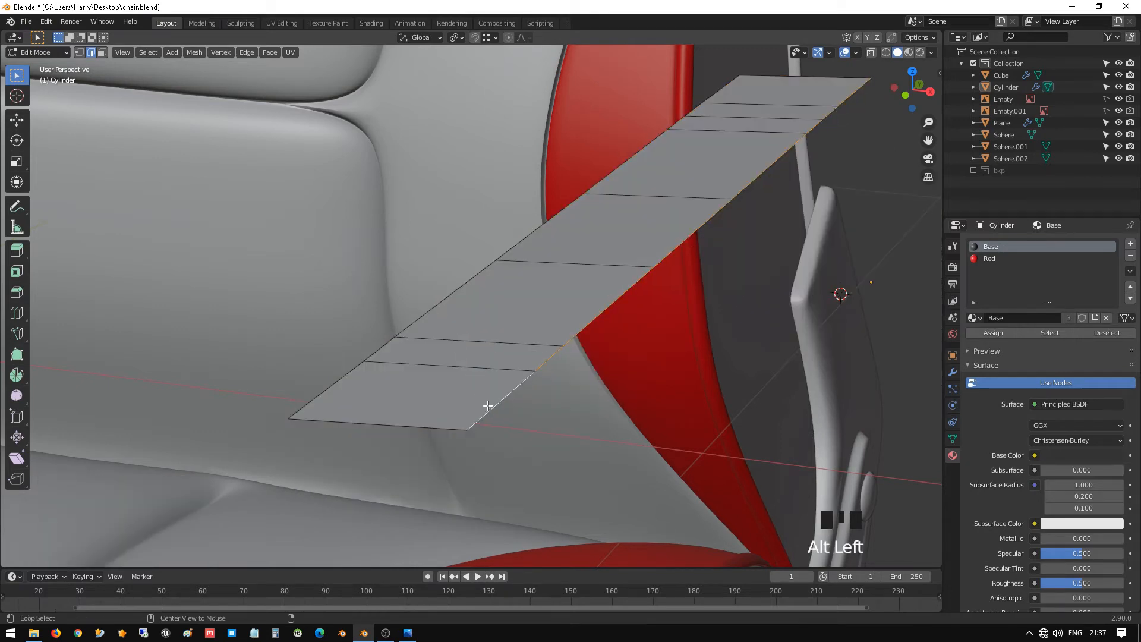
left_click(350, 378, "alt+shift")
left_click(404, 414, "alt+shift")
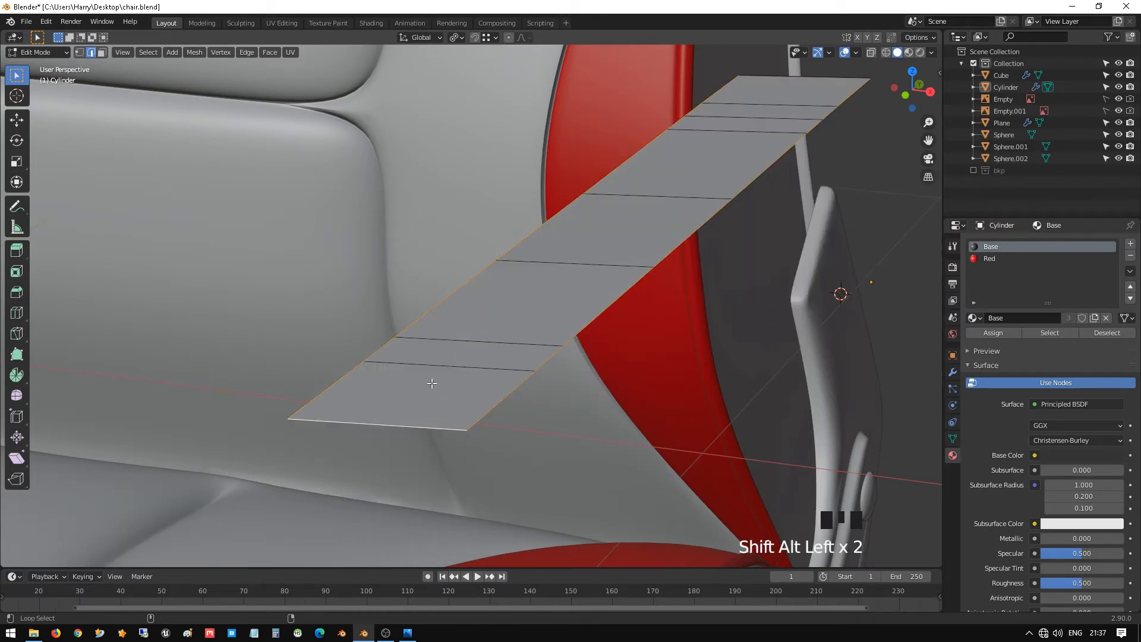
left_click(447, 364, "alt+shift")
left_click(449, 366, "alt+shift")
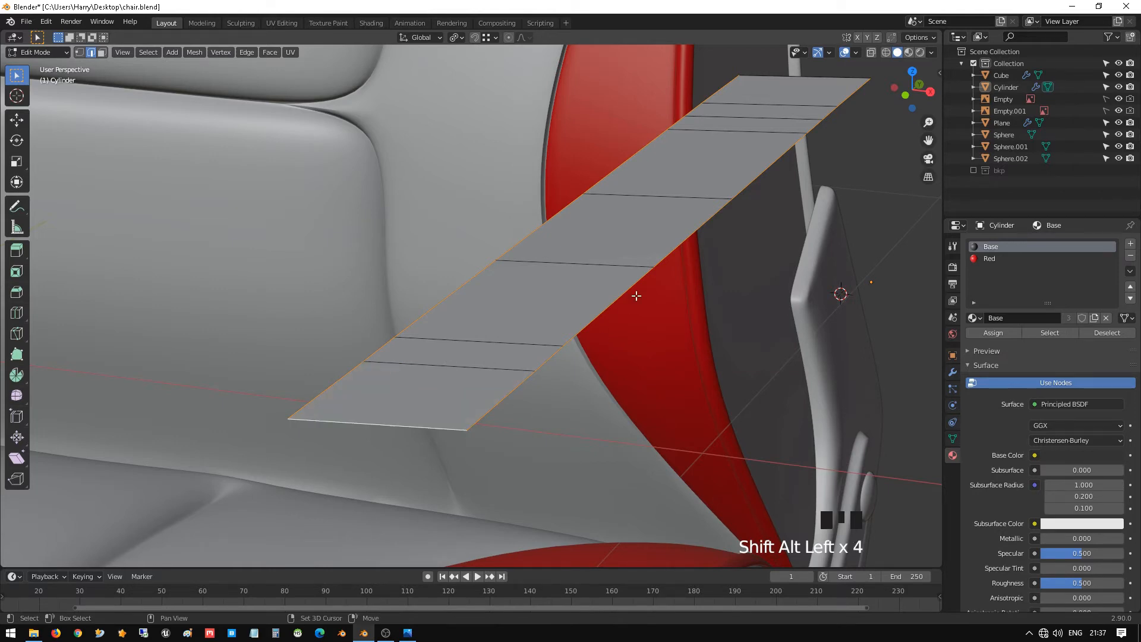
scroll(723, 206, "down", 2)
middle_click_drag(731, 199, 745, 216)
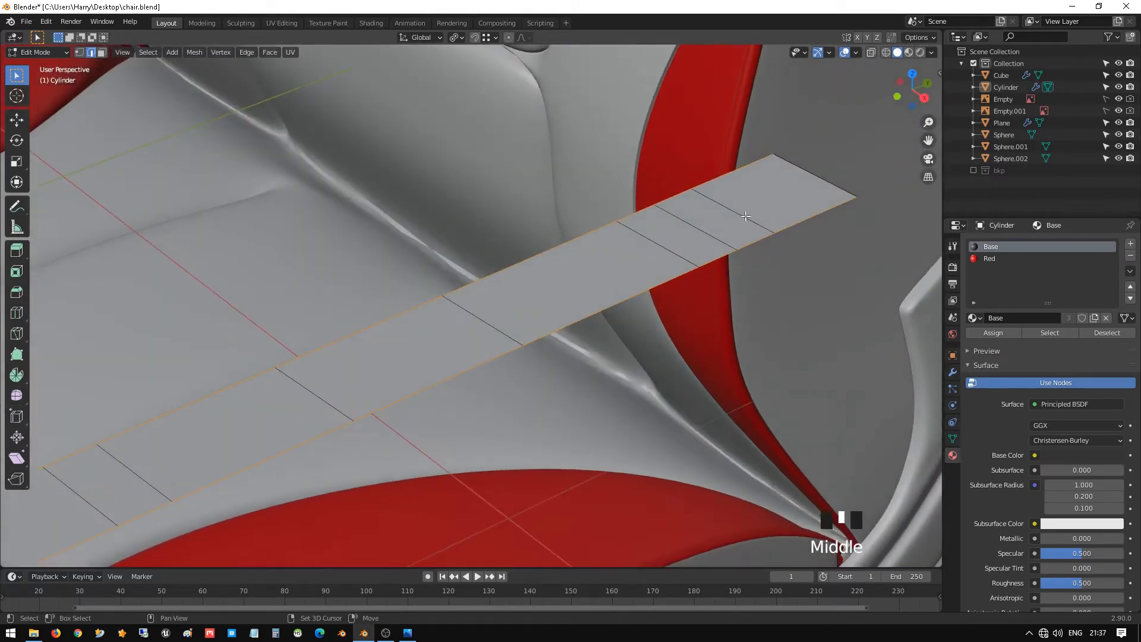
left_click(801, 170, "shift")
- In the right side view, extrude the strip's boundary edges straight up by about 16.1 cm
key("KP_3")
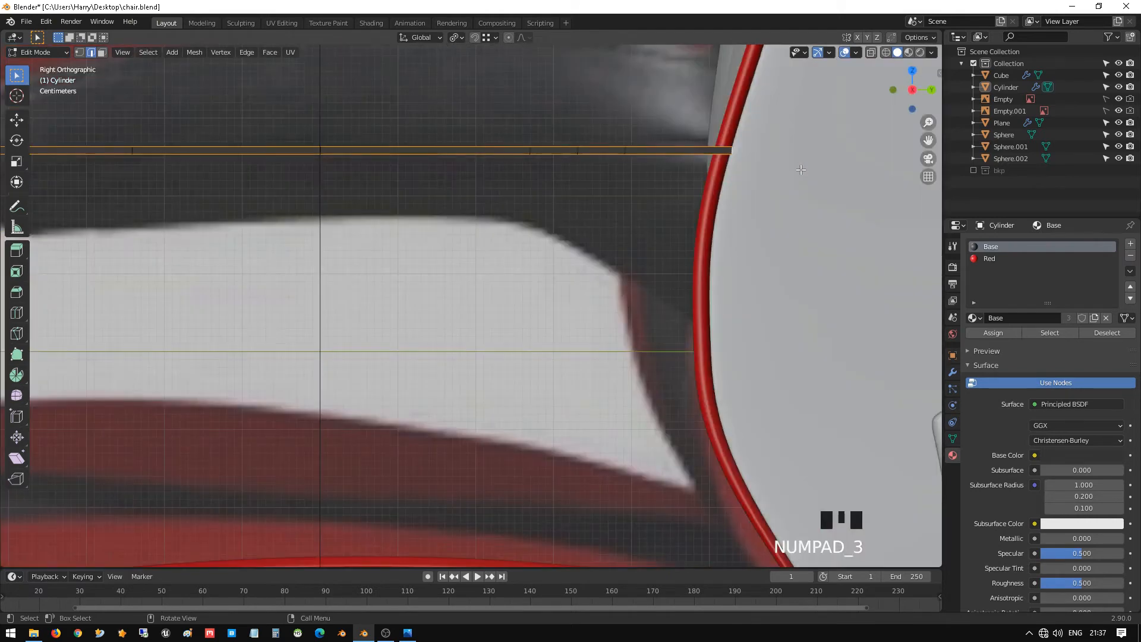
key("KP_1")
key("KP_3")
scroll(921, 408, "down", 2)
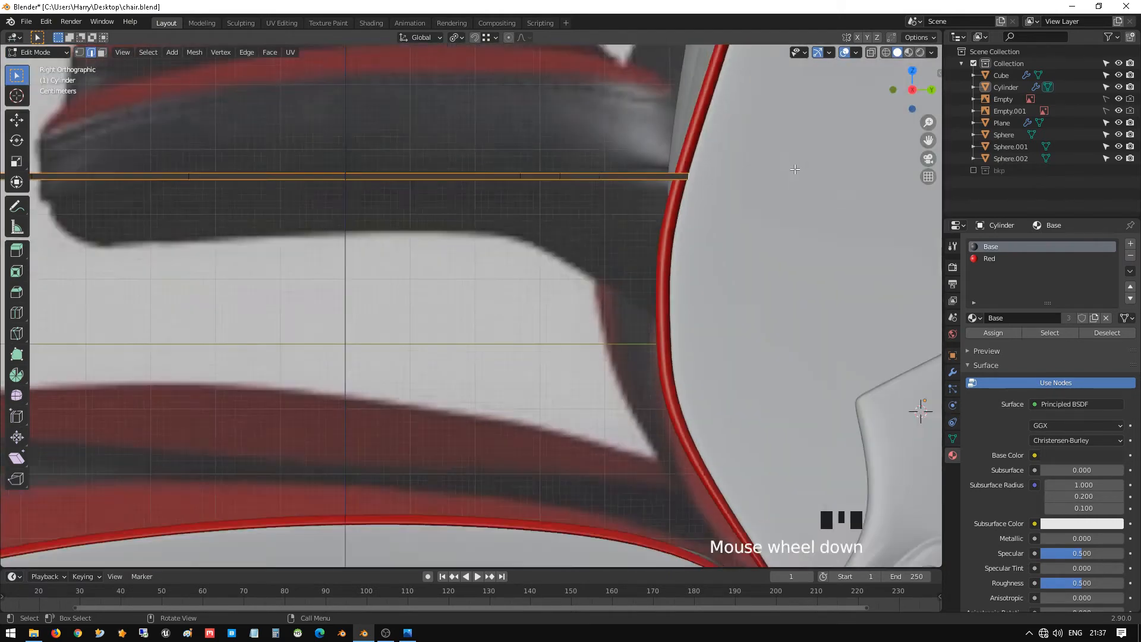
middle_click_drag(846, 390, 757, 181, "shift")
scroll(663, 219, "down", 2)
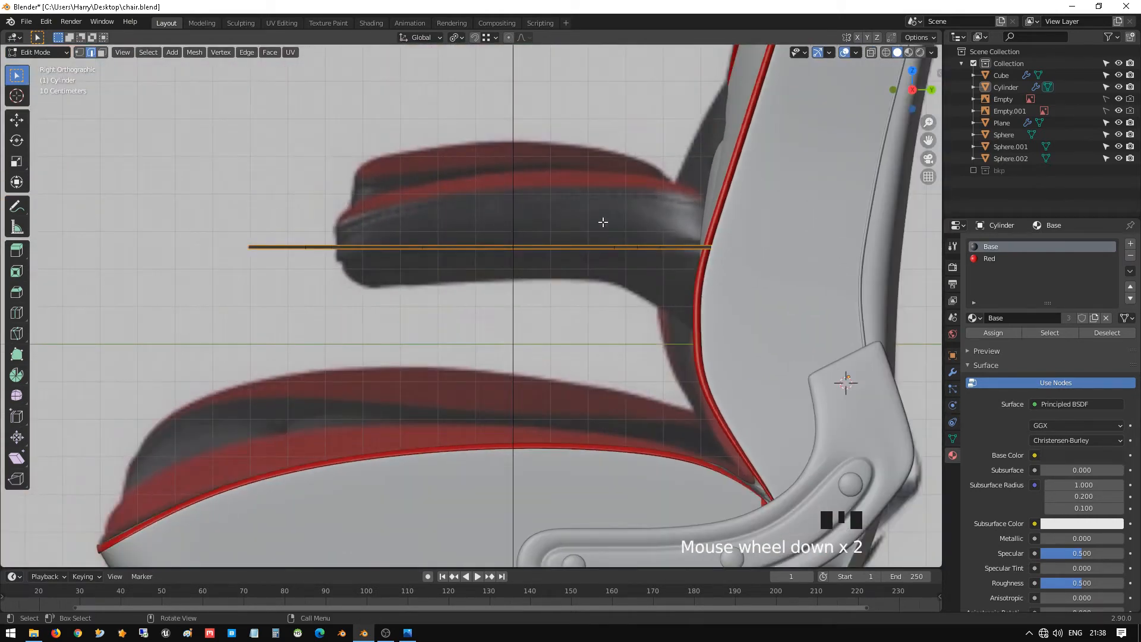
key("e")
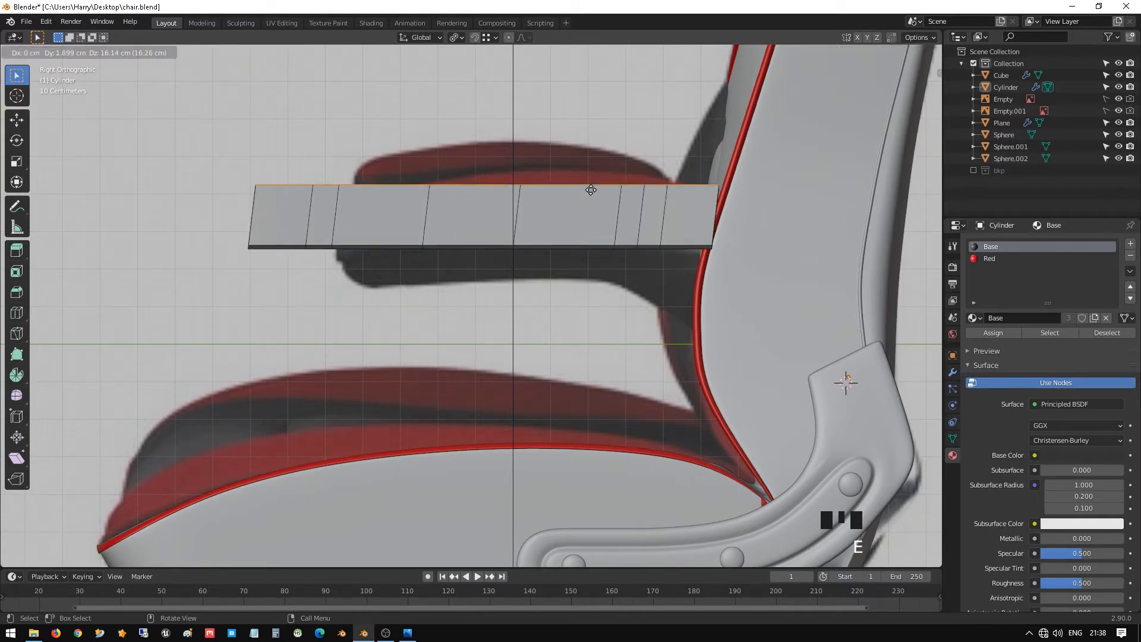
left_click(590, 190)
- Switch to wireframe and vertex selection, and lower the upper vertices at the front end of the extrusion along Z
scroll(551, 215, "up", 2)
middle_click_drag(551, 215, 569, 247, "shift")
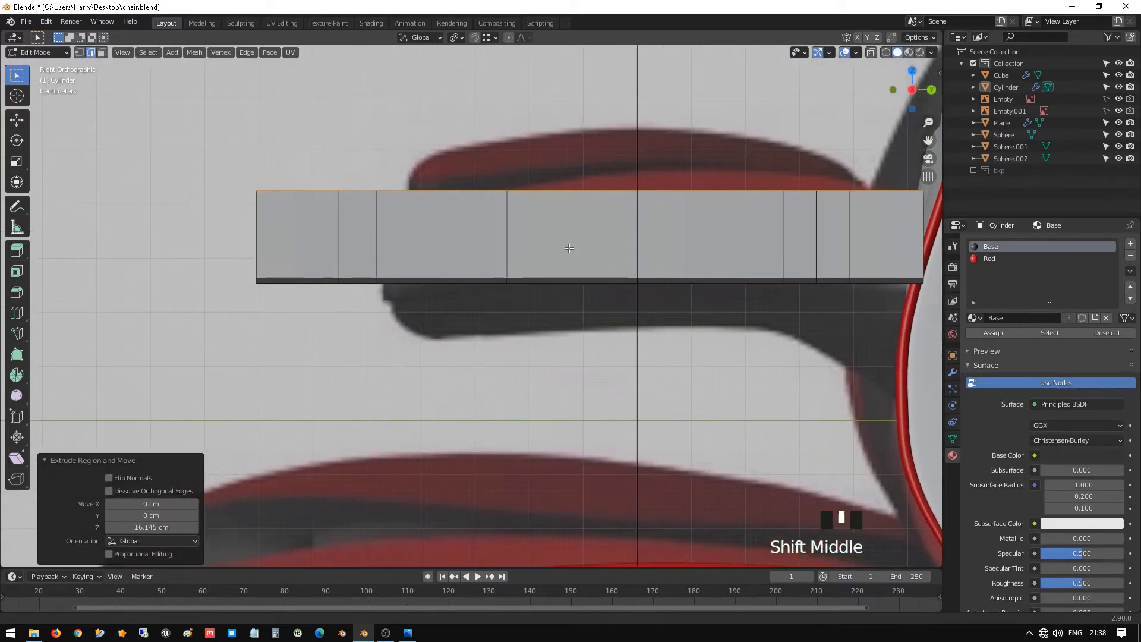
scroll(568, 247, "up", 1)
key("shift+z")
scroll(555, 248, "down", 3)
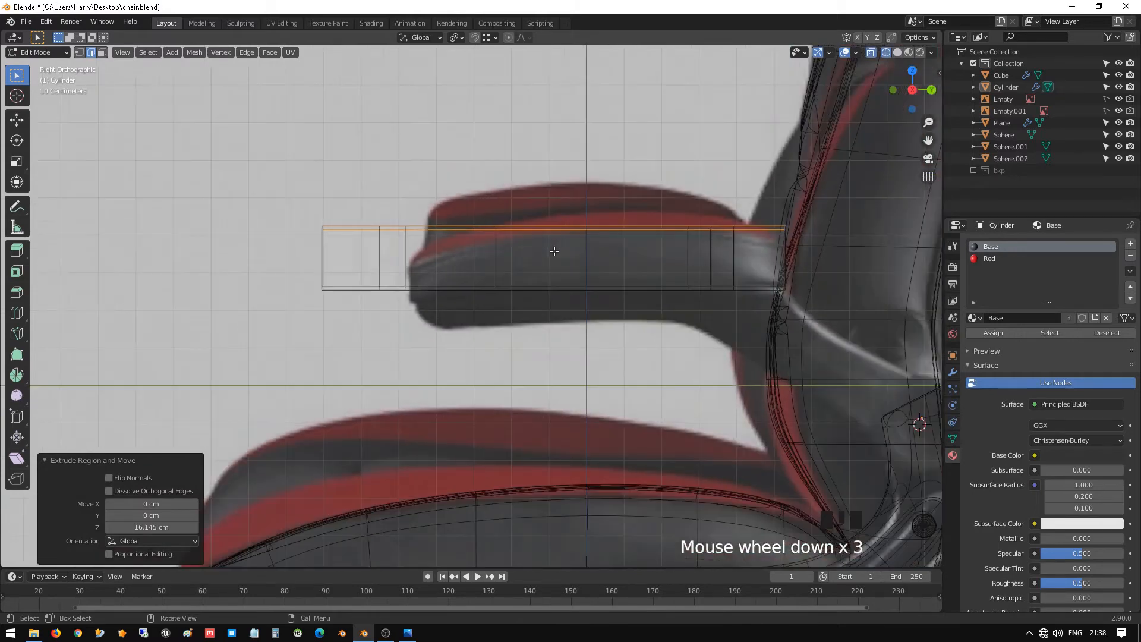
scroll(552, 255, "up", 1)
key("1")
scroll(378, 255, "up", 1)
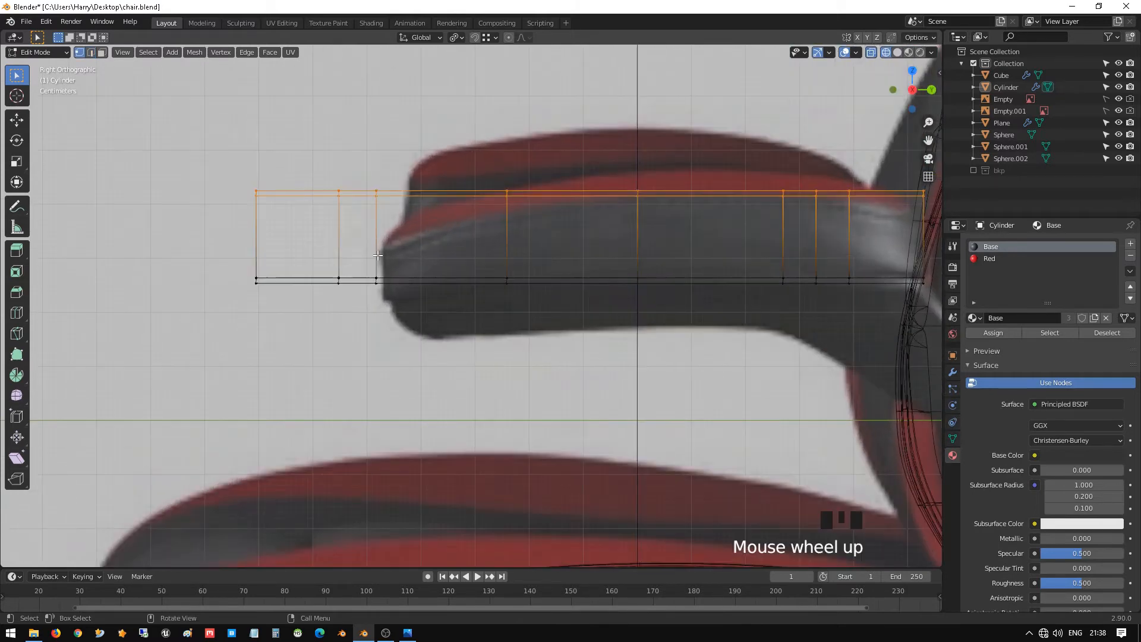
left_click(230, 157)
left_click_drag(235, 159, 284, 230)
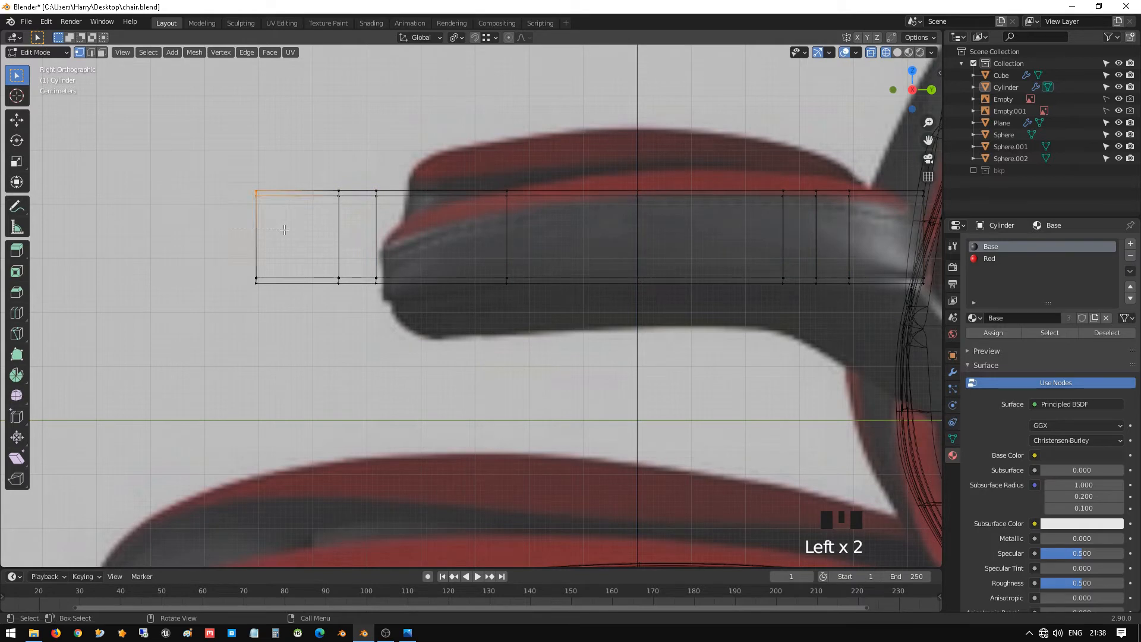
key("g")
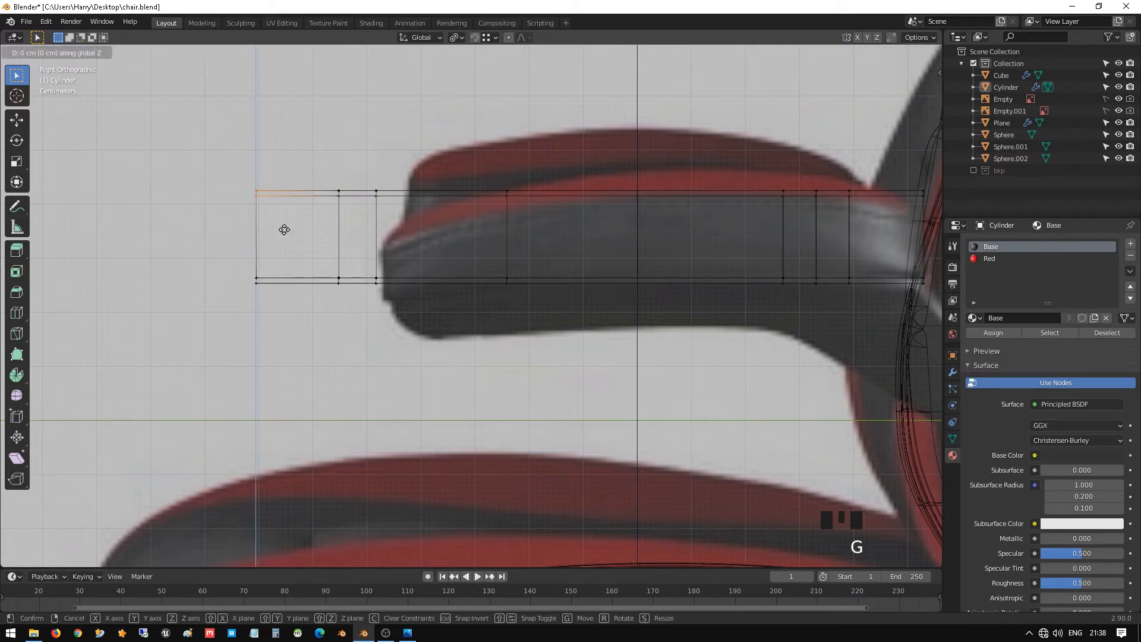
left_click(284, 269)
- Lower the second column of upper vertices from the front along Z, and the third column by about 1.87 cm
left_click_drag(327, 170, 363, 231)
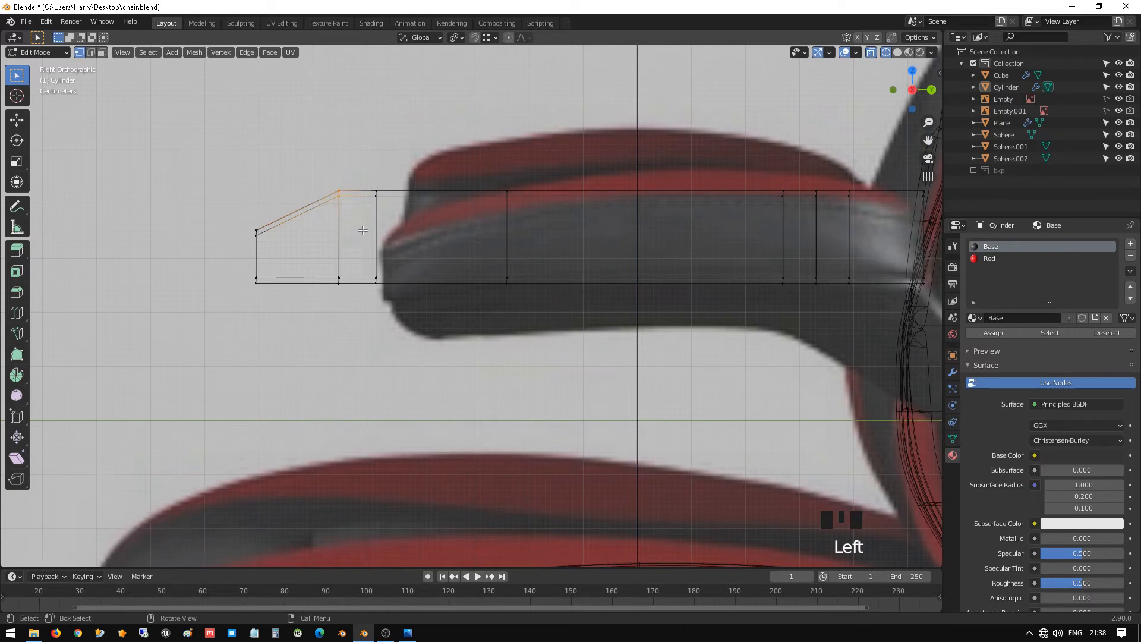
key("g")
left_click(357, 246)
left_click_drag(373, 172, 398, 222)
key("g")
left_click(399, 232)
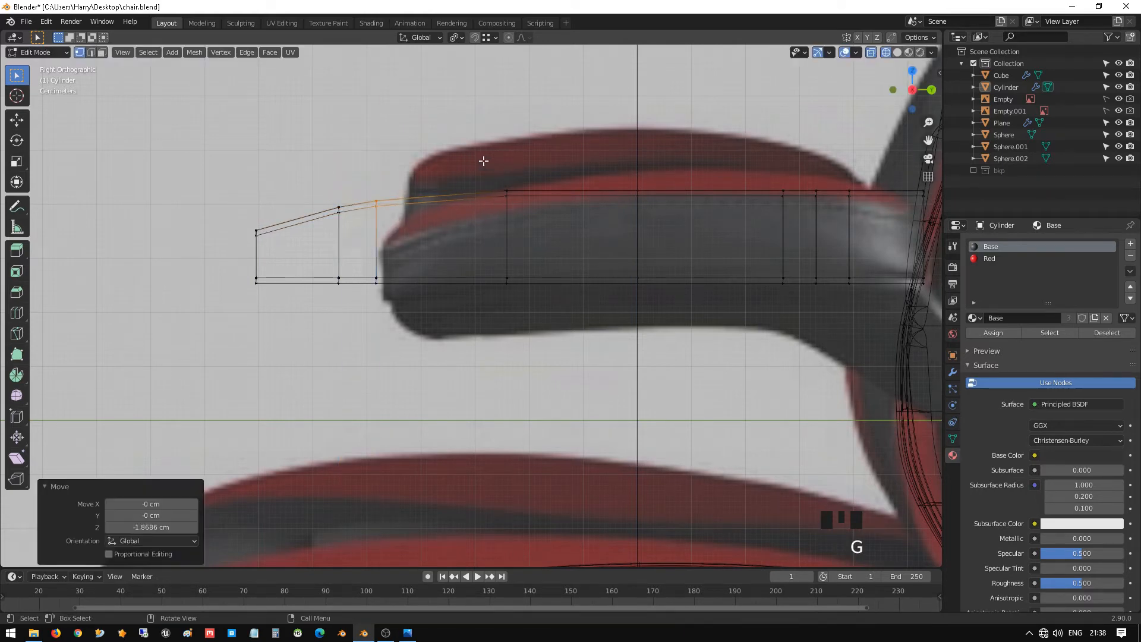
- Lower the second and third columns of upper vertices together along Z to steepen the slope behind them
left_click_drag(483, 161, 544, 225)
key("z")
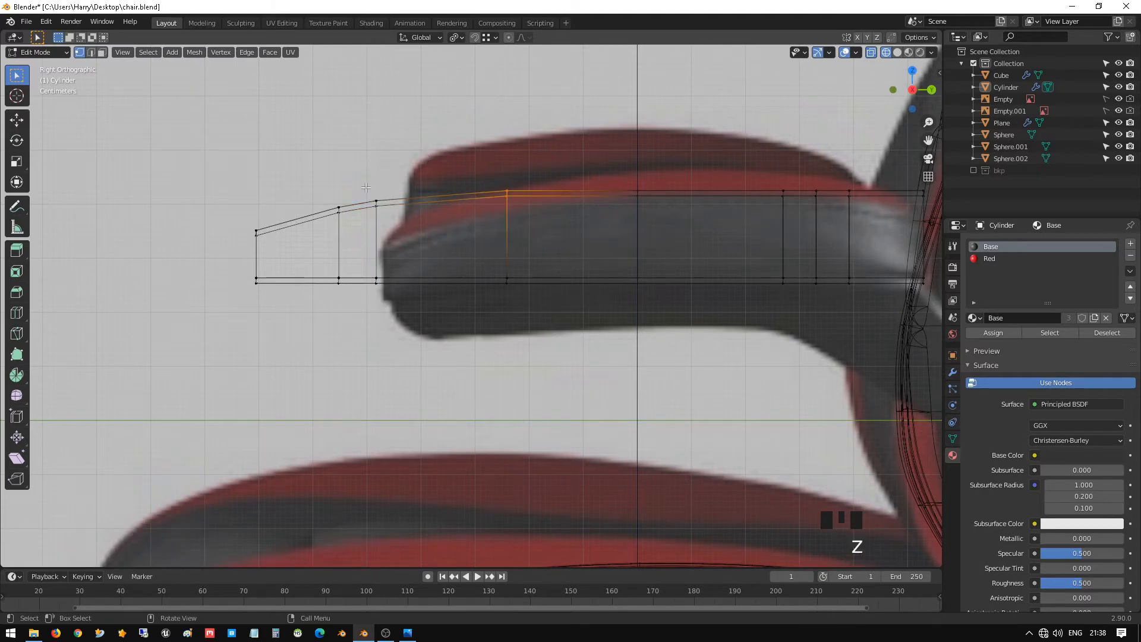
left_click_drag(318, 178, 402, 250)
key("g")
key("z")
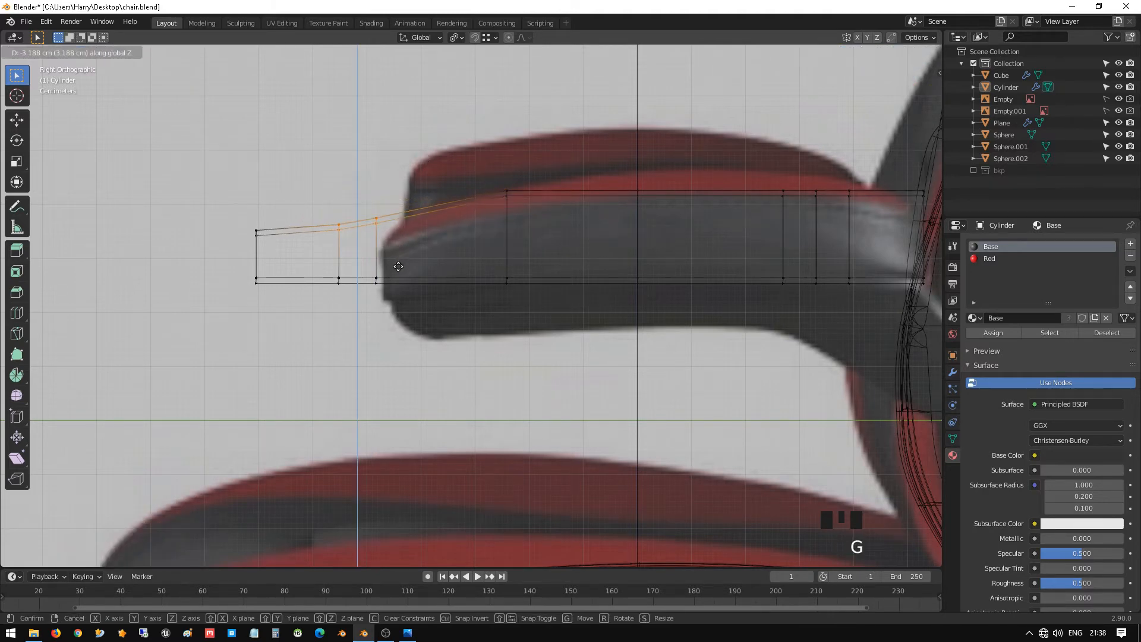
left_click(398, 271)
- Lower the upper vertices at the front end by about 3.3 cm along Z, and raise the second column of upper vertices
left_click_drag(259, 234, 261, 236)
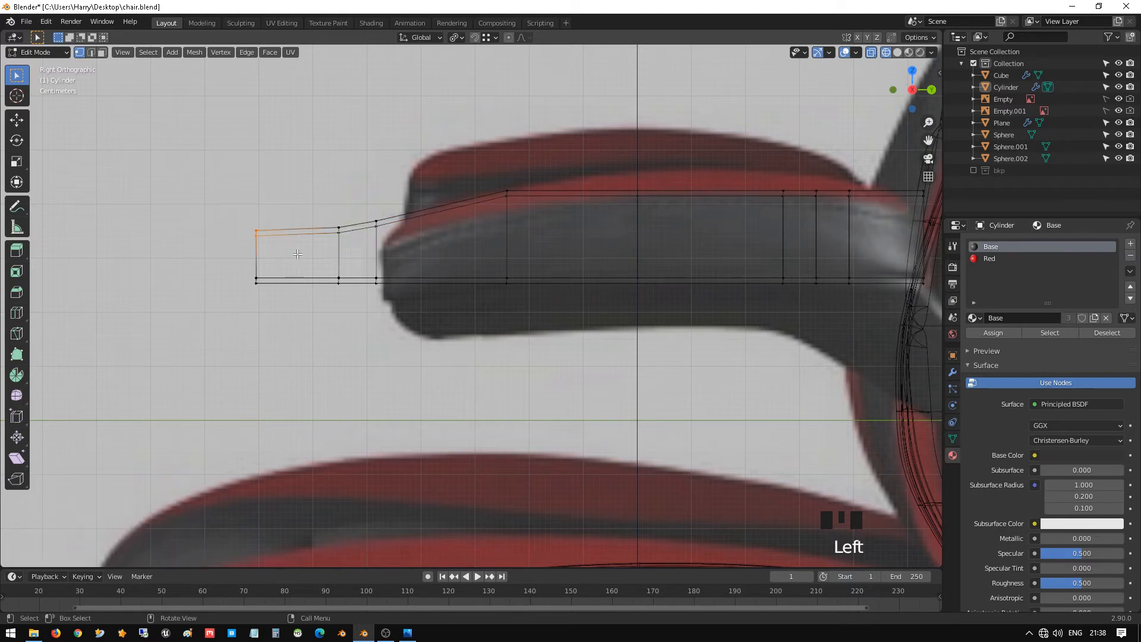
key("g")
key("z")
left_click(291, 270)
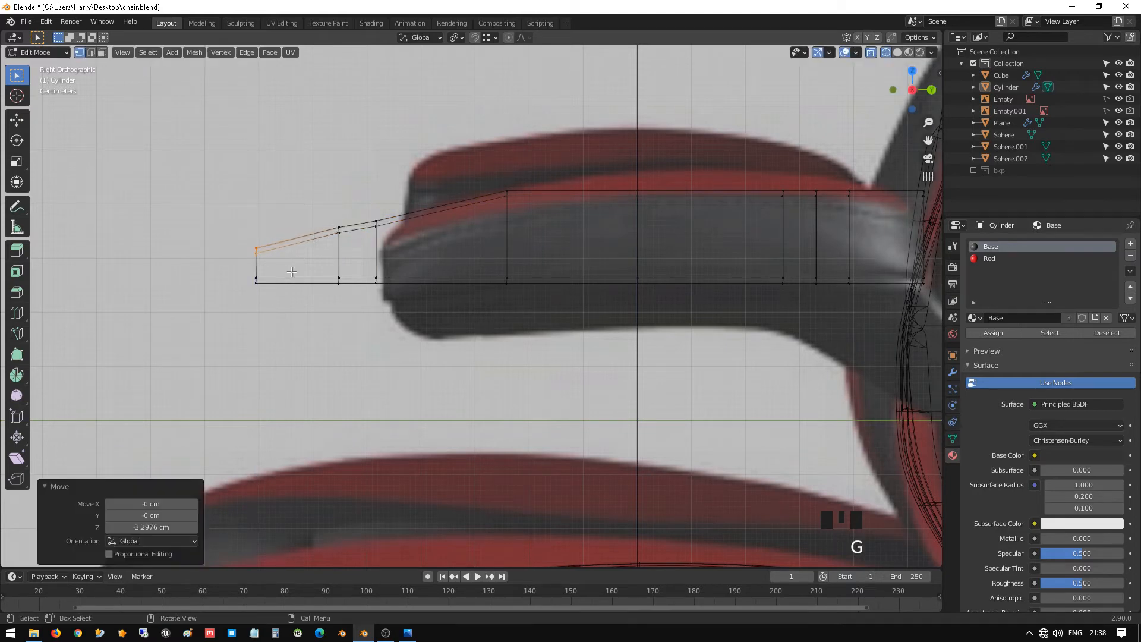
left_click(338, 228)
key("g")
key("z")
left_click(359, 235)
- Raise the third column of upper vertices by about 3.96 cm and the fourth column by about 2.09 cm along Z
left_click(376, 222)
key("g")
key("z")
left_click(415, 238)
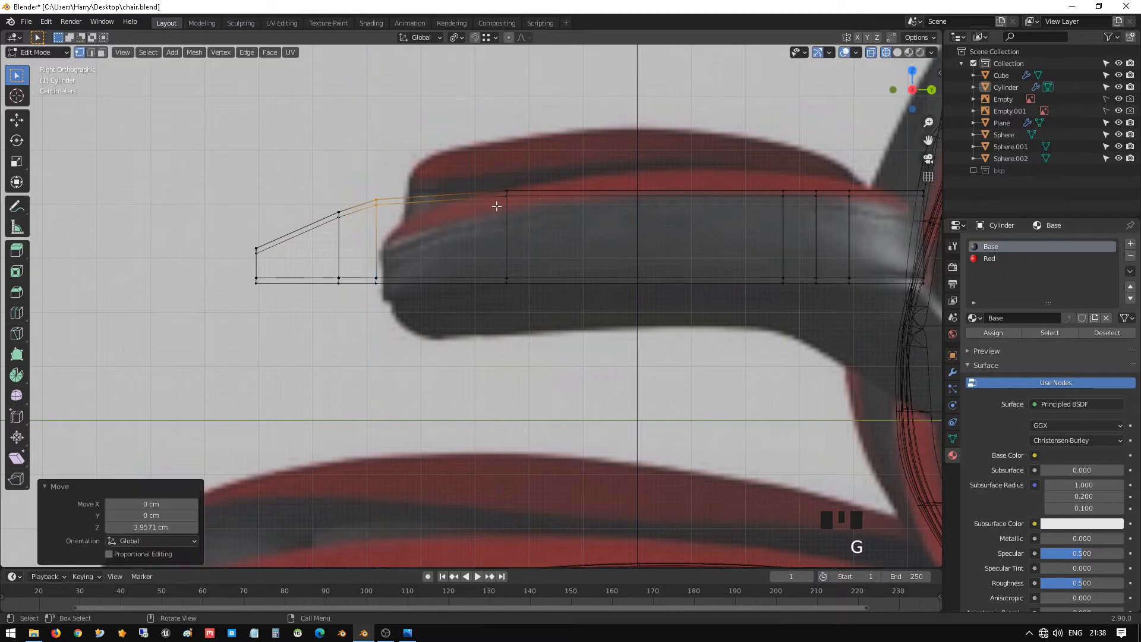
left_click(502, 199)
key("g")
key("z")
left_click(555, 231)
- Switch to solid shading and examine the smoothed armrest pad in Object Mode, then return to Edit Mode
key("z")
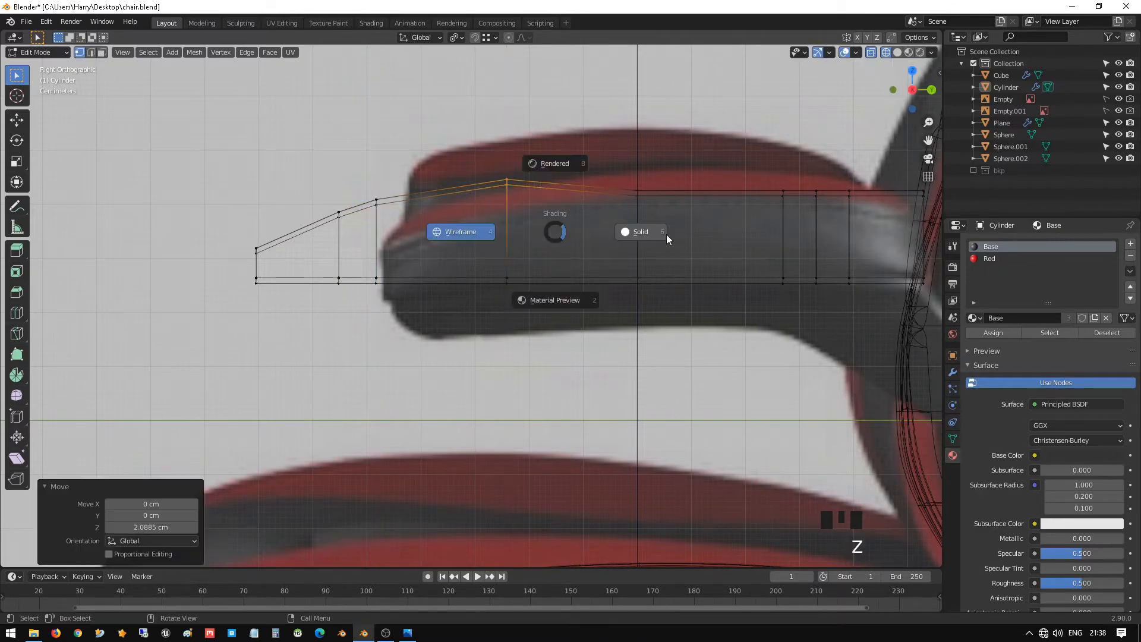
left_click(659, 232)
key("Tab")
key("Tab")
key("Tab")
key("Tab")
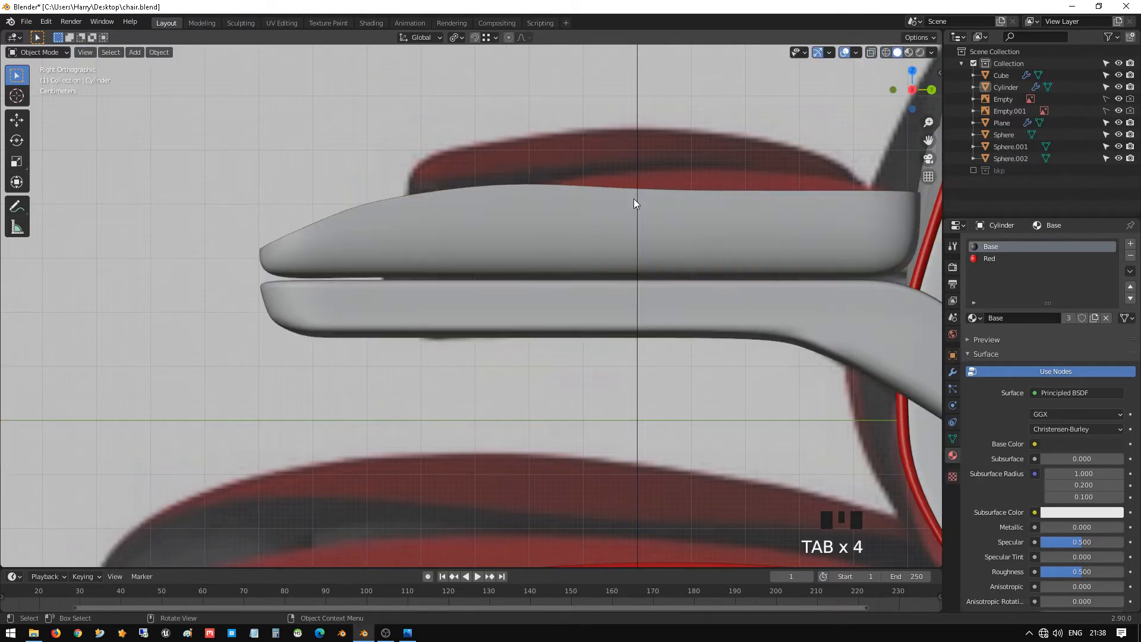
key("Tab")
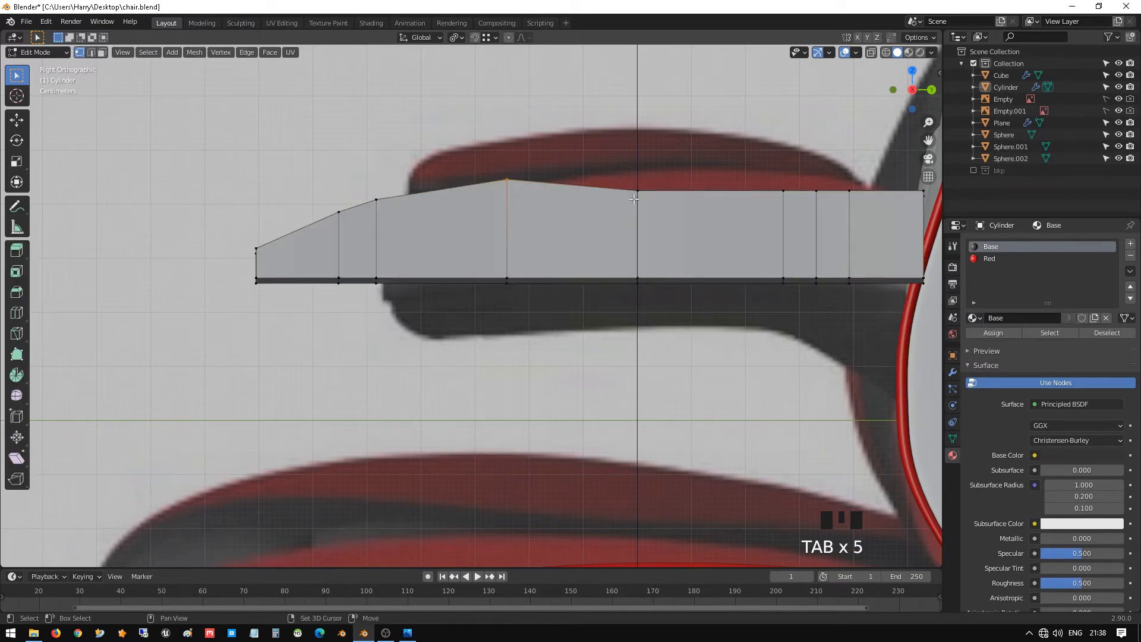
key("shift+z")
left_click(675, 229)
mouse_move(675, 229)
middle_mouse_down("shift")
mouse_move(604, 209)
mouse_move(492, 208)
mouse_move(527, 259)
mouse_move(585, 282)
mouse_move(616, 275)
mouse_move(453, 245)
middle_mouse_up("shift")
key("Tab")
key("shift+z")
scroll(489, 240, "down", 2)
key("Tab")
scroll(454, 246, "up", 2)
- Try closing the armrest pad's open top by filling its upper boundary loop with one face, and undo the fill
left_click(452, 255, "alt")
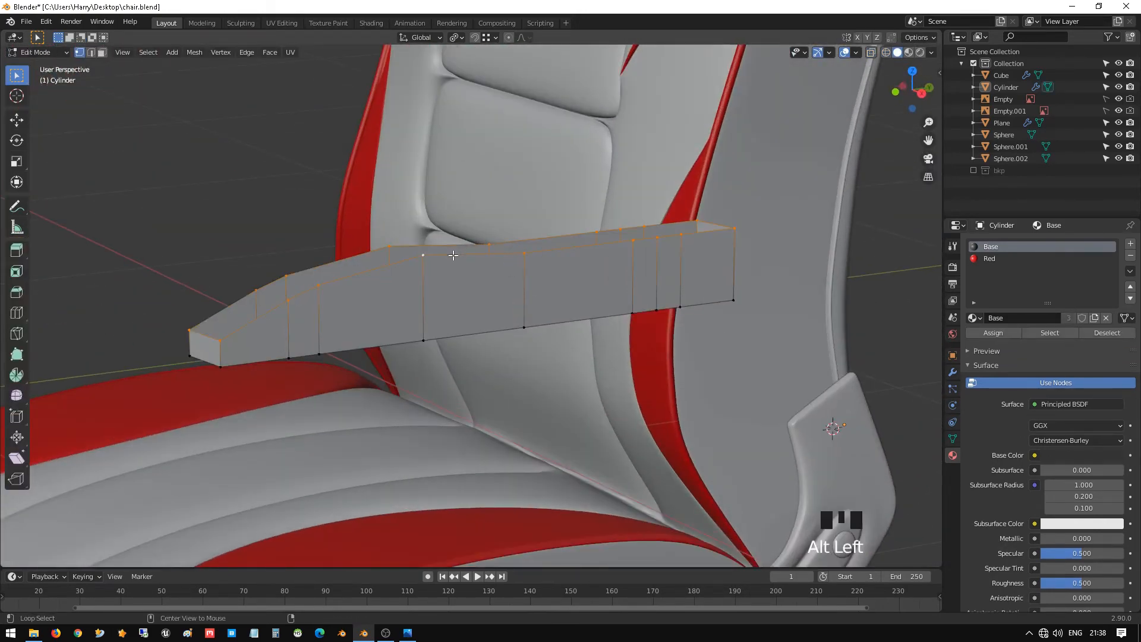
middle_click_drag(453, 267, 634, 259)
scroll(628, 296, "up", 4)
key("ctrl+z")
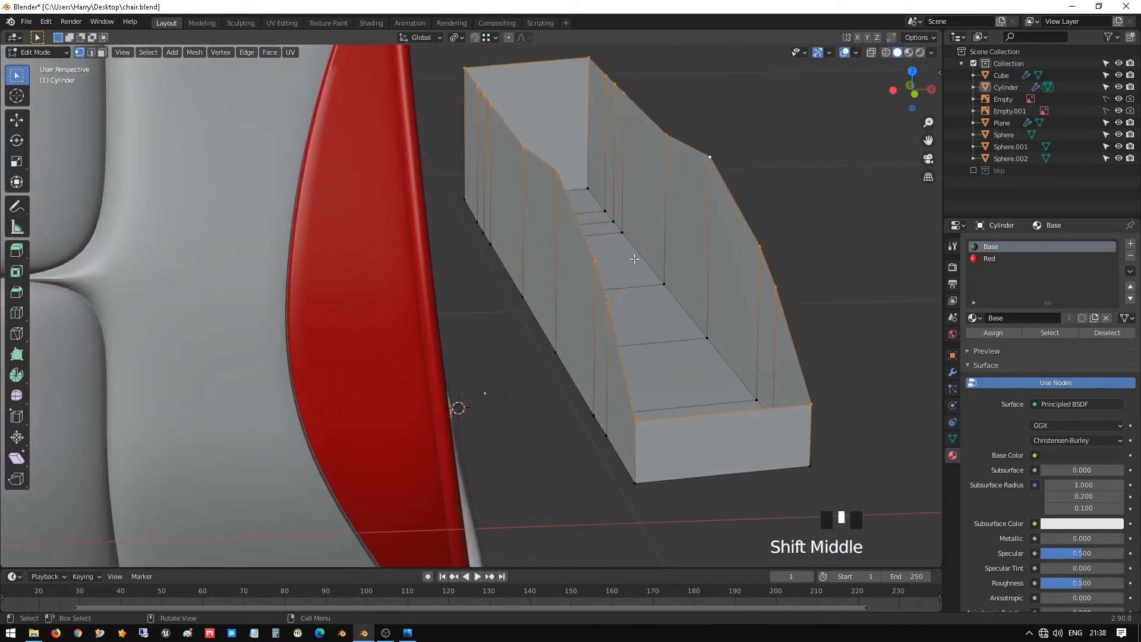
key("f")
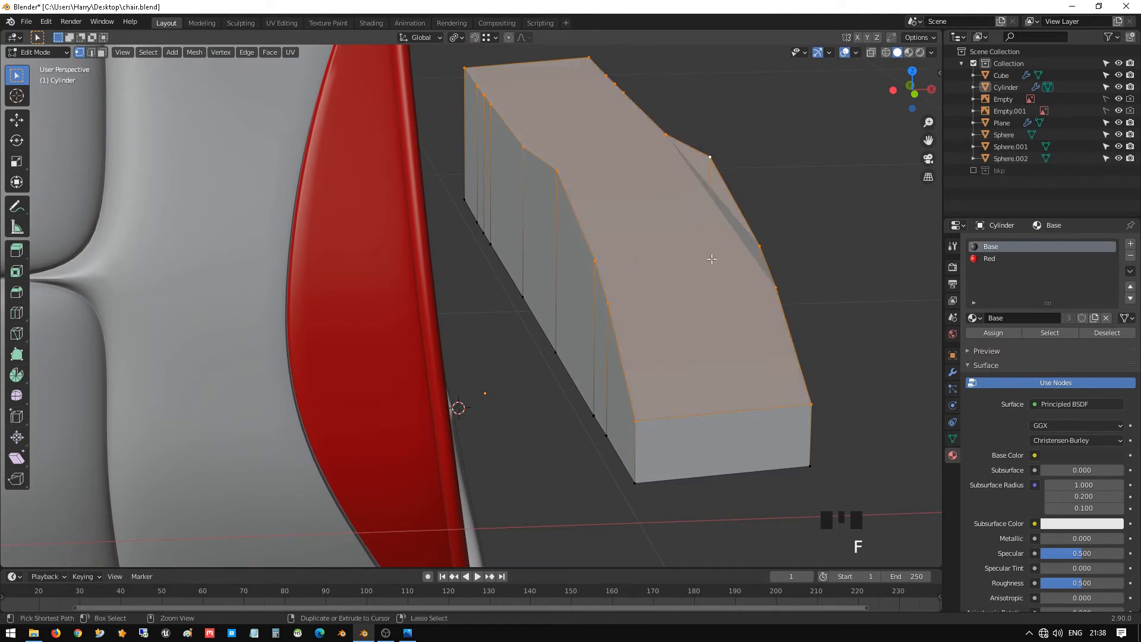
key("ctrl+z")
- Reselect the pad's whole upper boundary loop and fill the opening with a single face
middle_click_drag(712, 259, 605, 256, "shift")
left_click(581, 217)
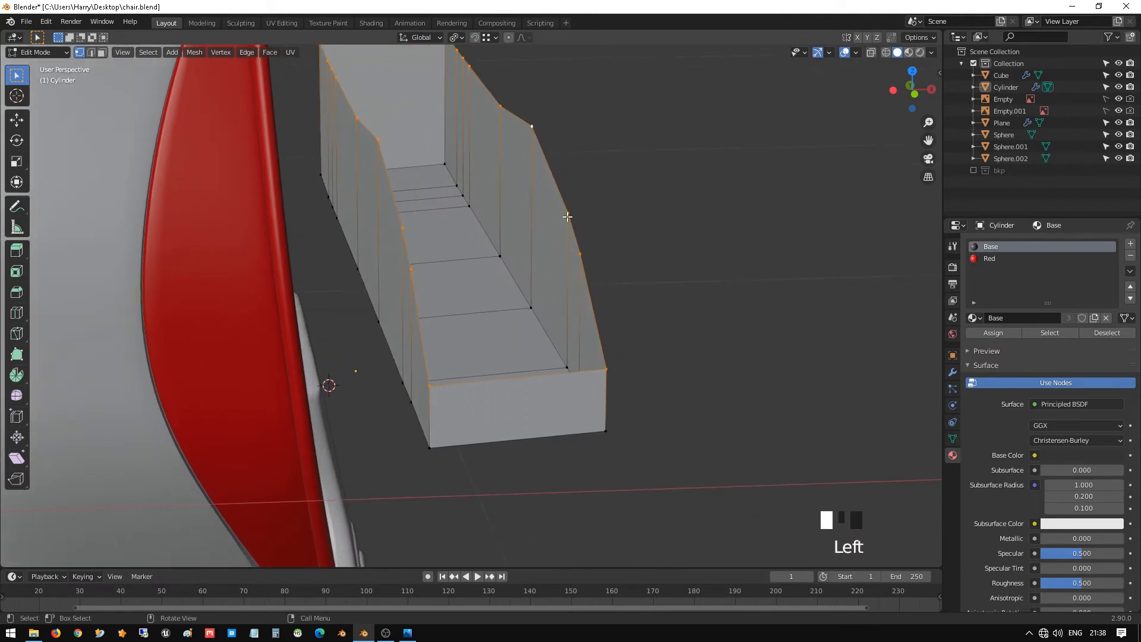
middle_click_drag(581, 217, 596, 331, "shift")
left_click(593, 335, "alt")
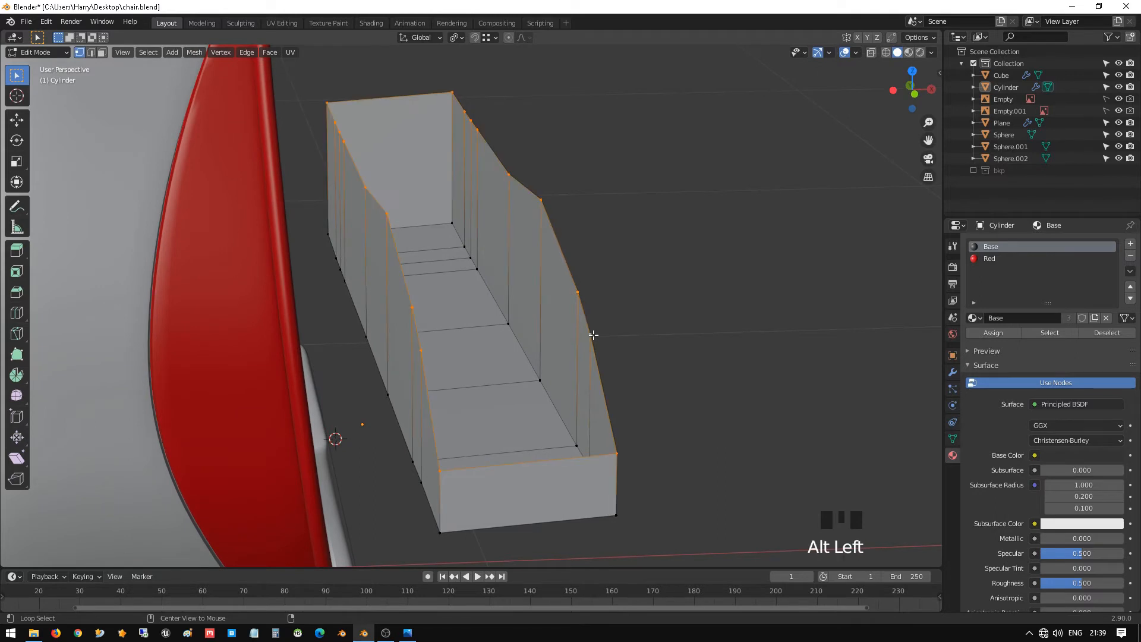
scroll(593, 334, "up", 2)
middle_click_drag(603, 390, 591, 342)
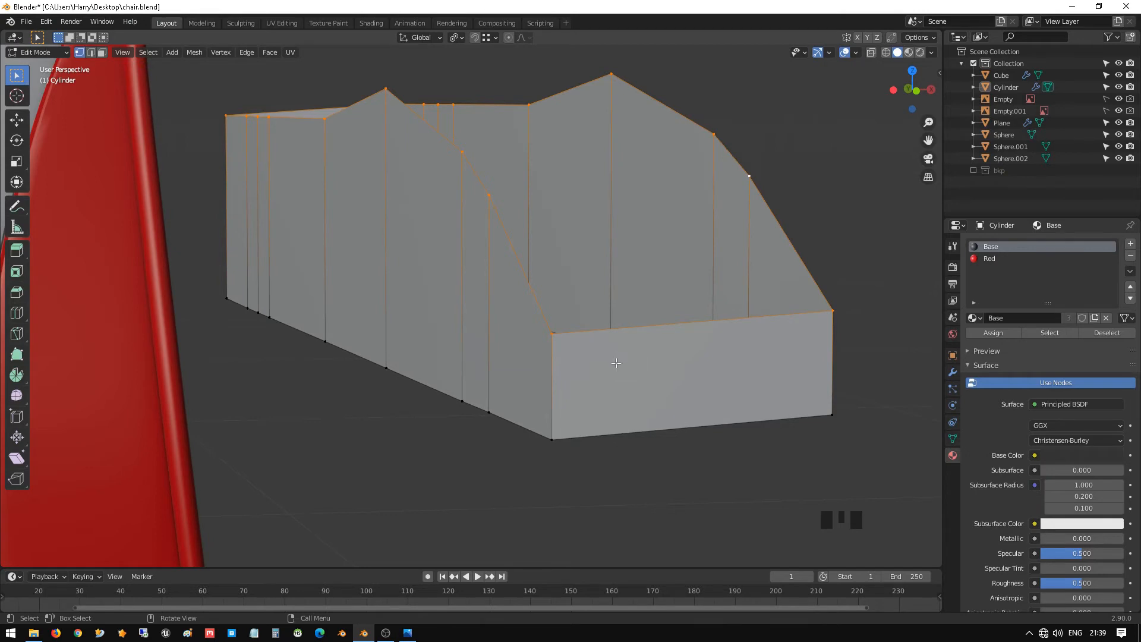
key("f")
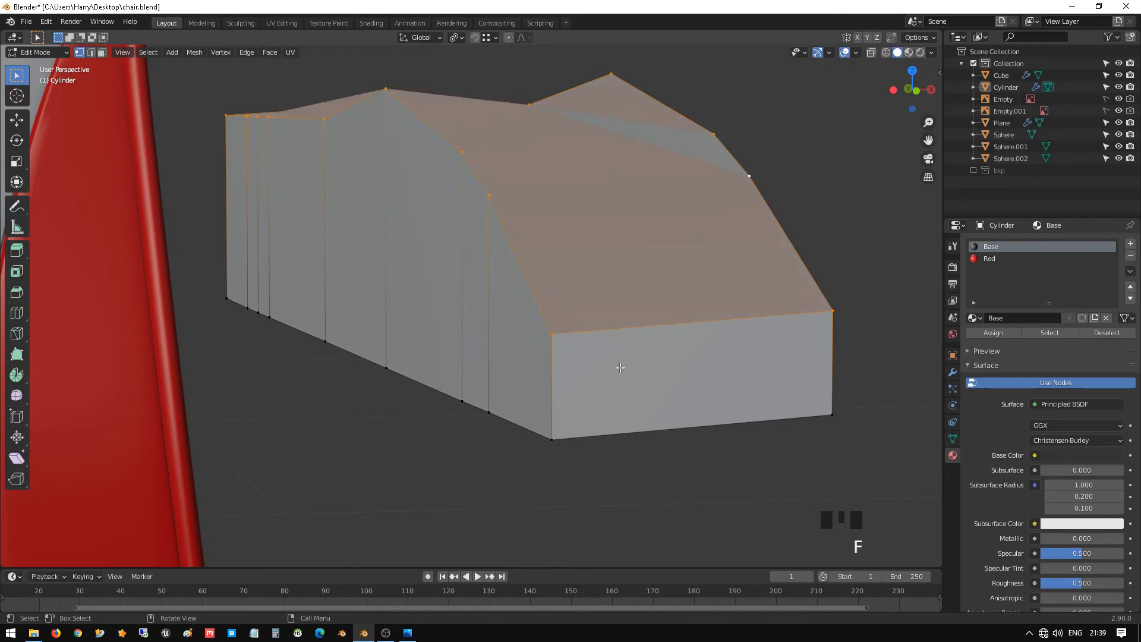
- Try extruding the top face inward at a scale of about 0.816, and undo both the extrusion and the fill
key("e")
key("s")
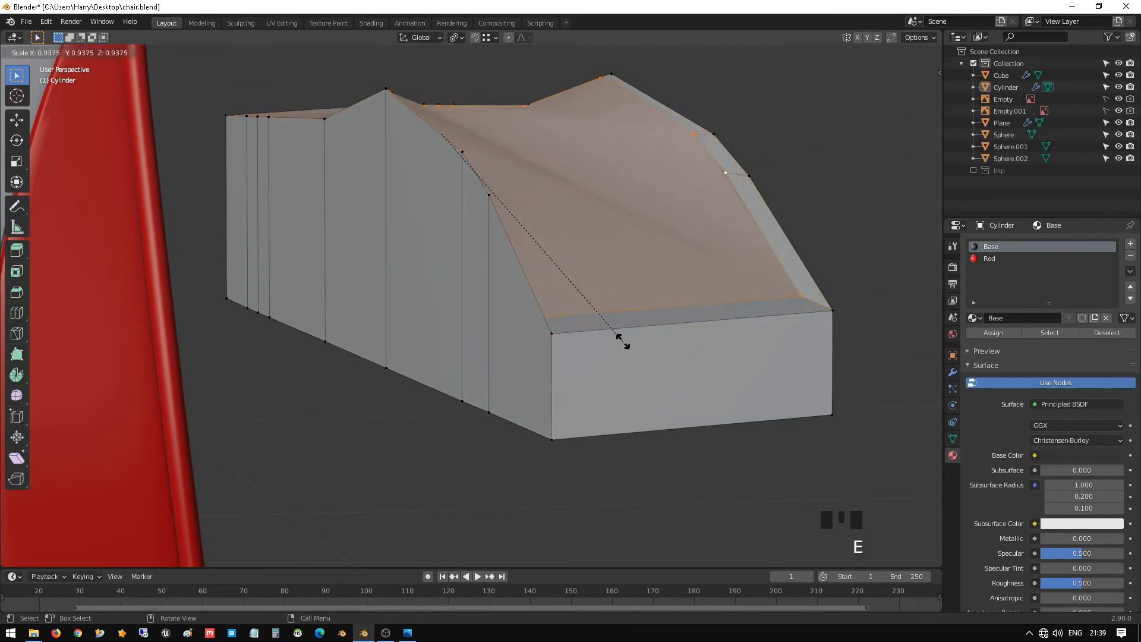
left_click(621, 289)
middle_click_drag(621, 289, 636, 244)
scroll(637, 244, "down", 2)
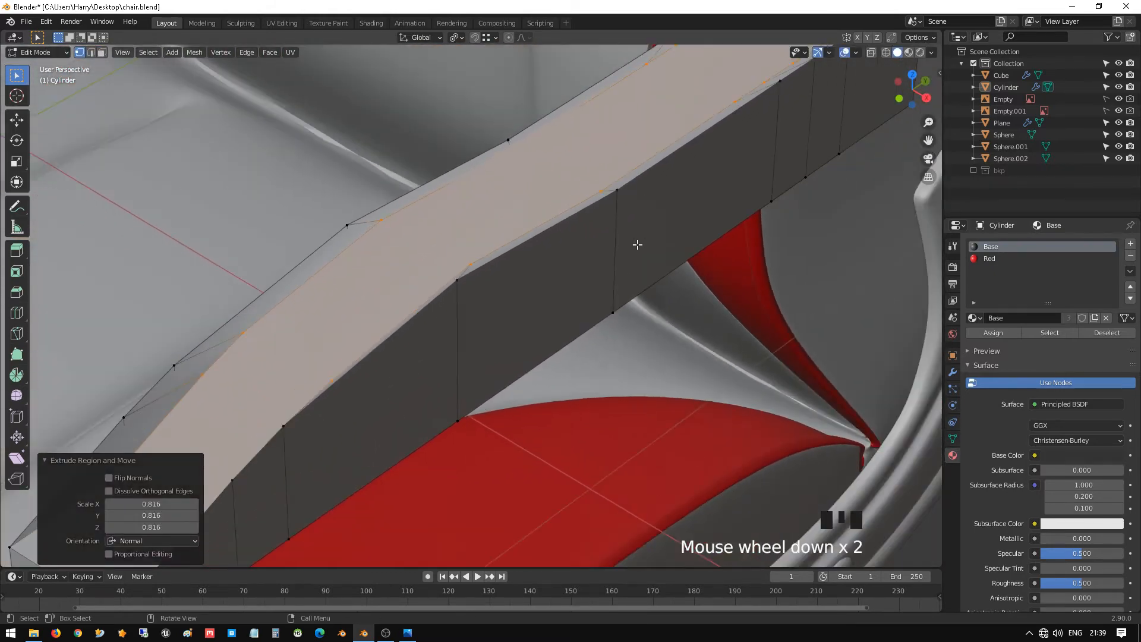
key("ctrl+z")
key("ctrl+z")
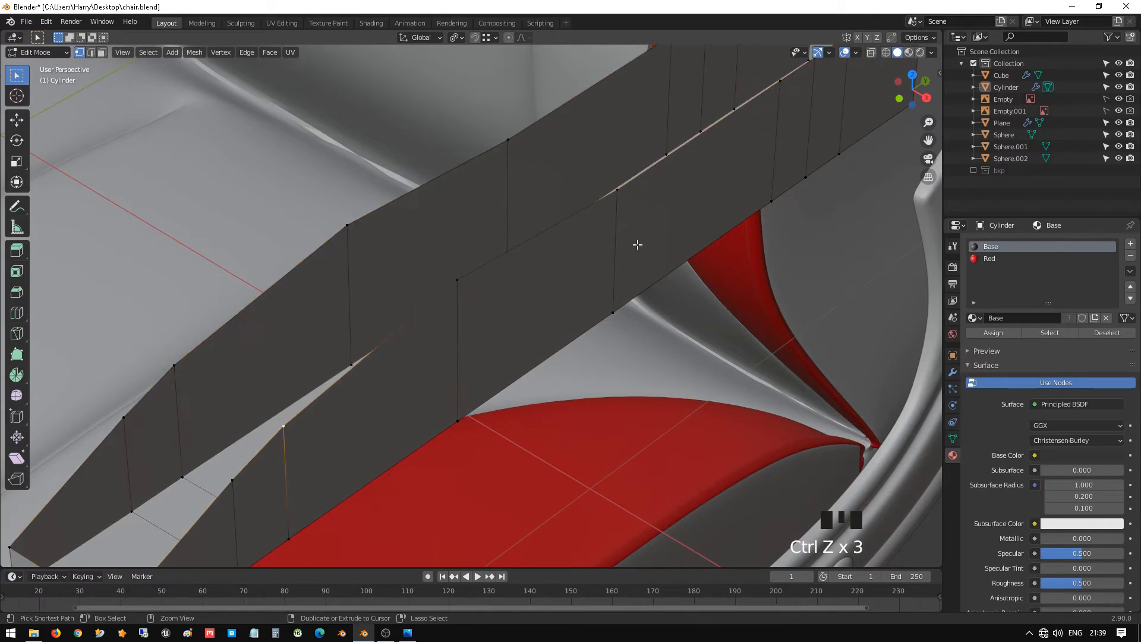
- Undo the vertex adjustments, the material changes and the upward edge extrusion, back to the flat armrest strip
scroll(596, 267, "down", 3)
middle_click_drag(543, 288, 554, 253)
key("ctrl+z")
key("ctrl+z")
key("ctrl+z")
key("ctrl+z")
key("ctrl+z")
key("ctrl+z")
key("ctrl+z")
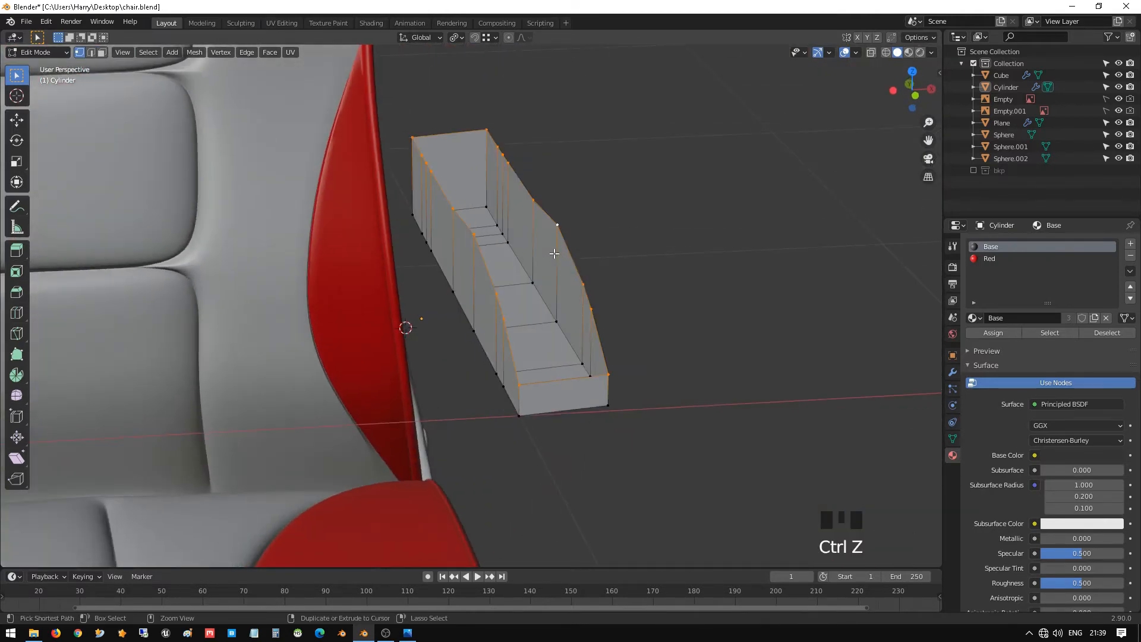
key("ctrl+z")
key("ctrl+z")
key("ctrl+z")
key("ctrl+z")
key("ctrl+z")
key("ctrl+z")
key("ctrl+z")
key("ctrl+z")
key("ctrl+z")
key("ctrl+z")
key("ctrl+z")
key("ctrl+z")
key("ctrl+z")
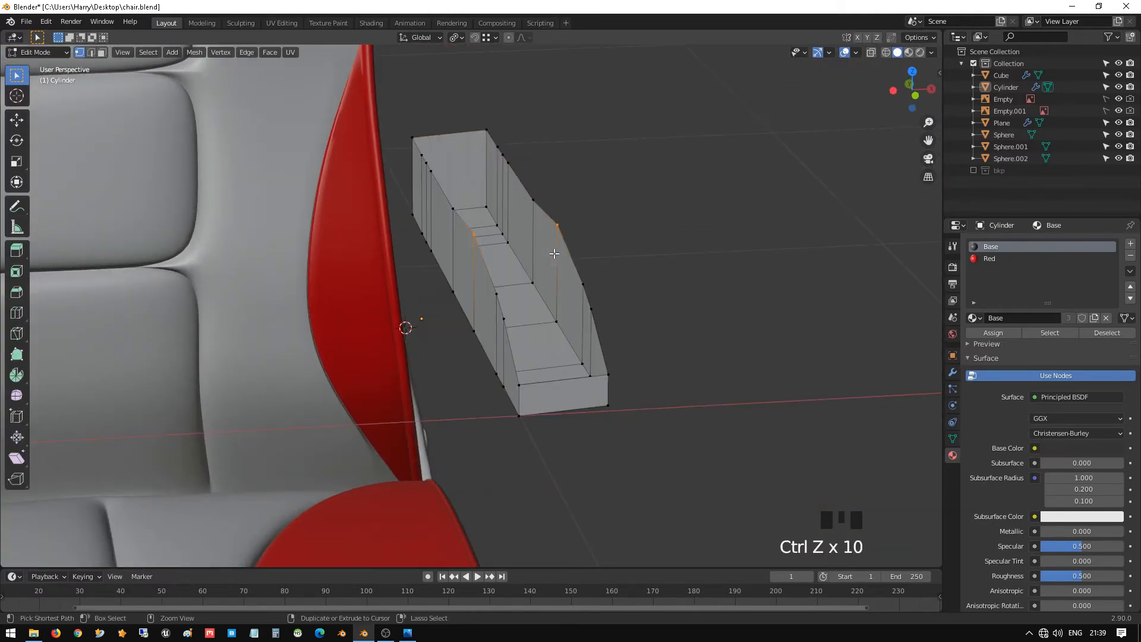
key("ctrl+z")
key("ctrl+z")
key("ctrl+z")
key("ctrl+z")
key("ctrl+z")
key("ctrl+z")
key("ctrl+z")
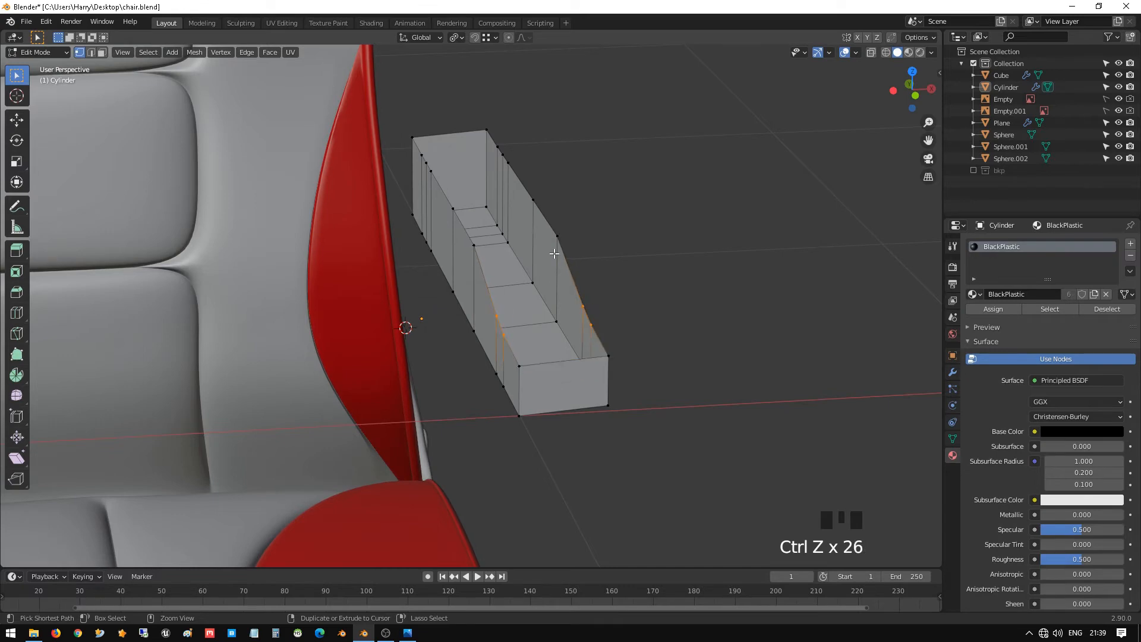
key("ctrl+z")
key("ctrl+z")
key("ctrl+z")
key("ctrl+z")
key("ctrl+z")
key("ctrl+z")
key("ctrl+z")
key("ctrl+z")
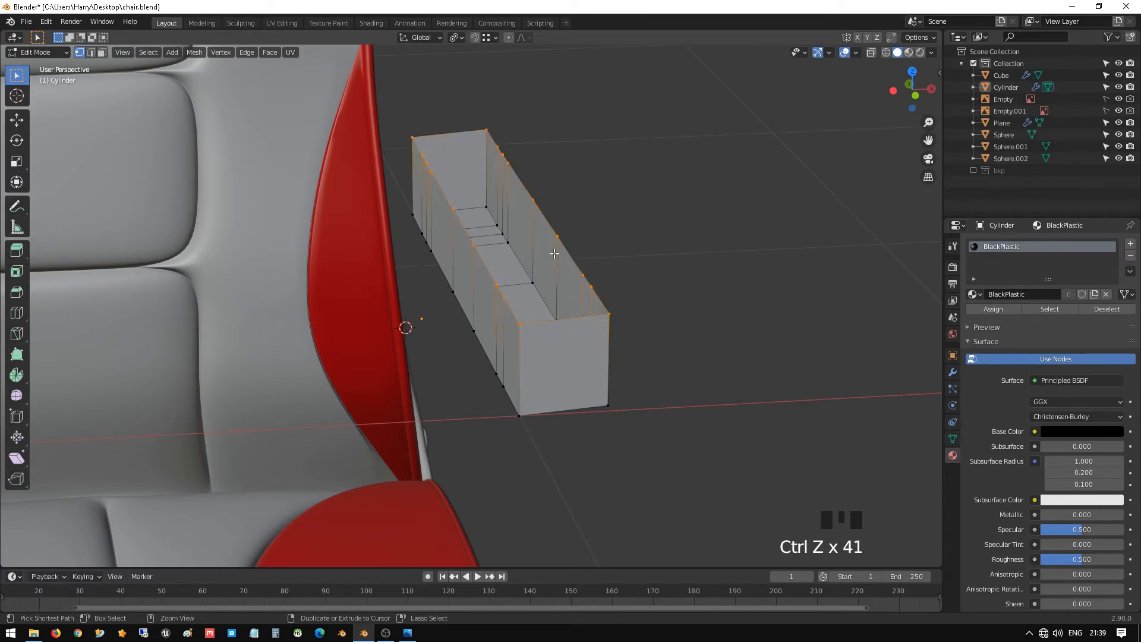
middle_click_drag(555, 252, 555, 375)
scroll(509, 332, "up", 2)
key("ctrl+z")
scroll(555, 374, "up", 3)
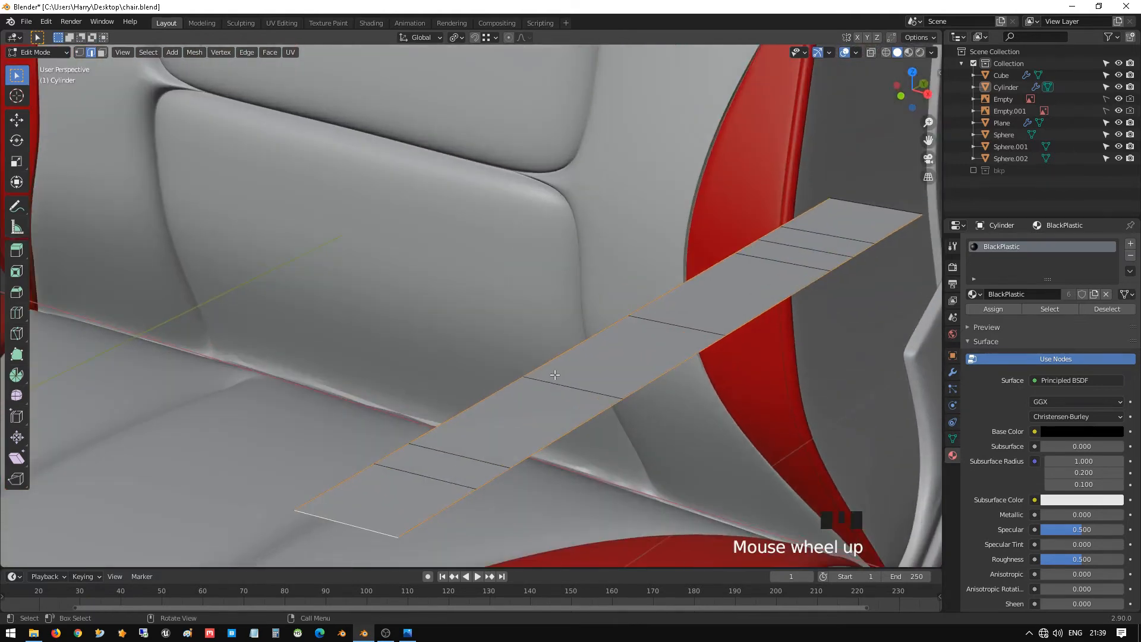
- Select all the strip's faces and, in the right side view, extrude them straight up by about 20.3 cm
key("3")
left_click(426, 488)
left_click(469, 466, "shift")
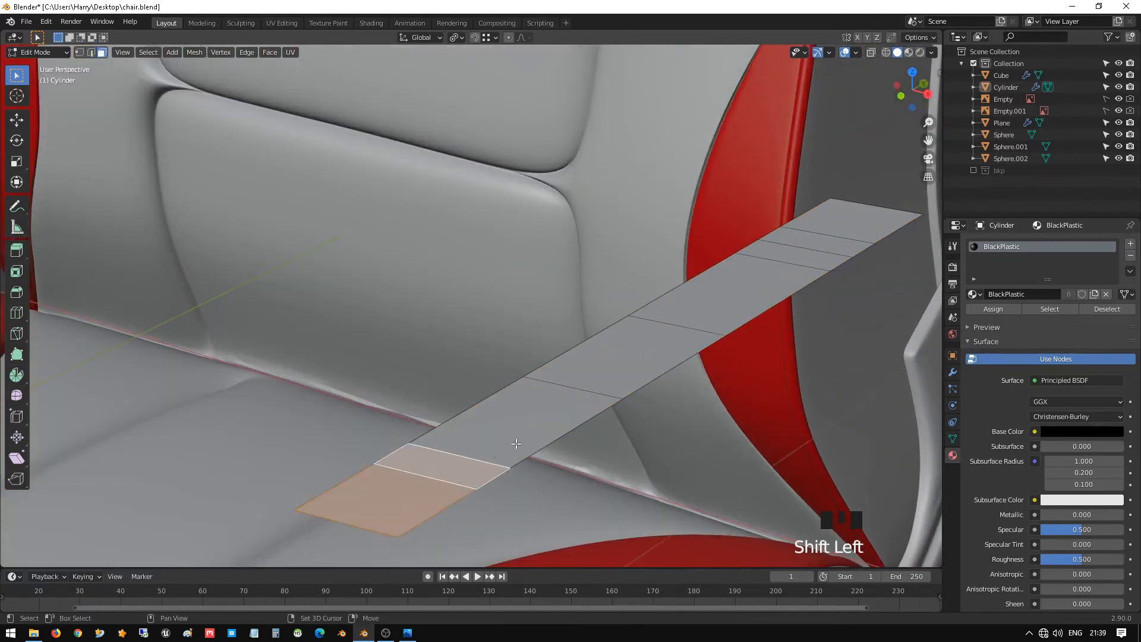
left_click(556, 423, "shift")
left_click(635, 364, "shift")
left_click(702, 303, "shift")
left_click(762, 251, "shift")
left_click(796, 236, "shift")
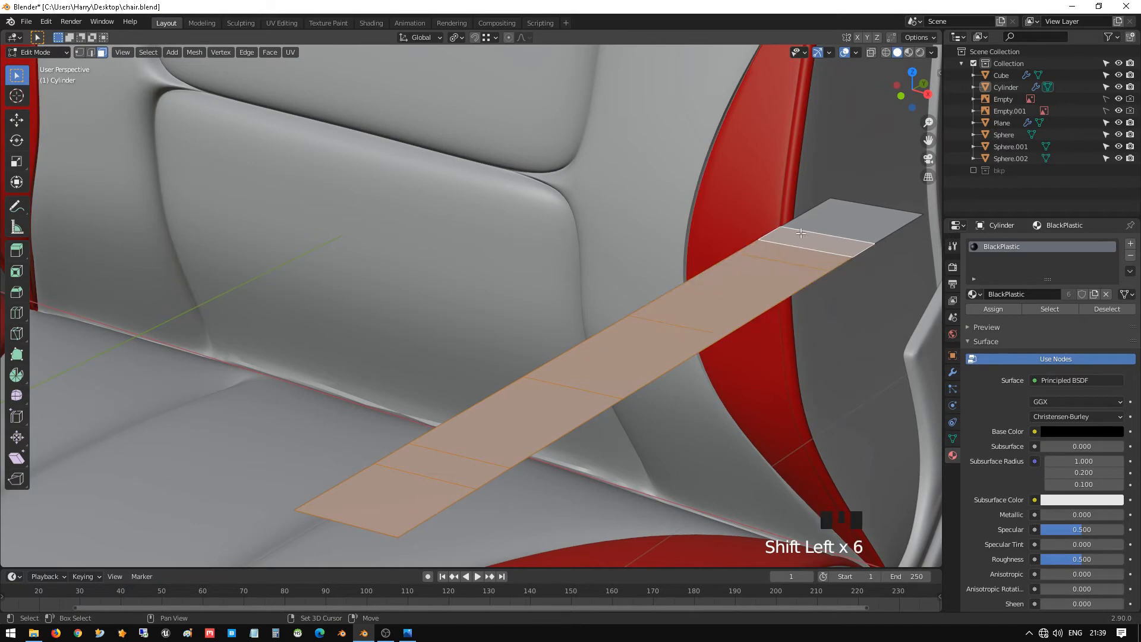
left_click(828, 217, "shift")
key("KP_3")
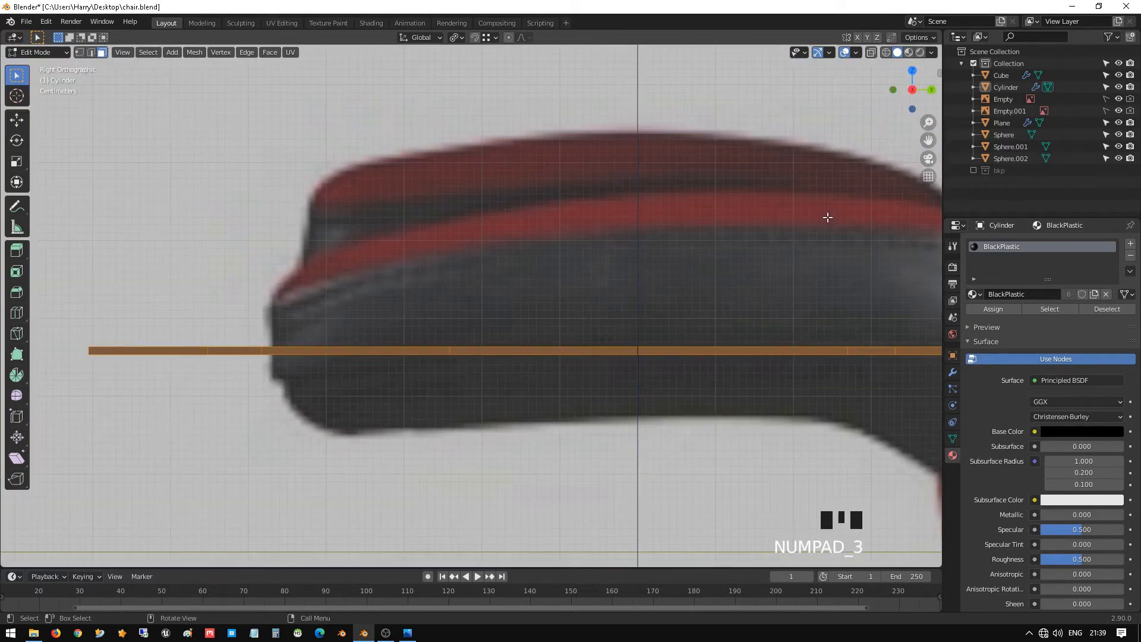
key("e")
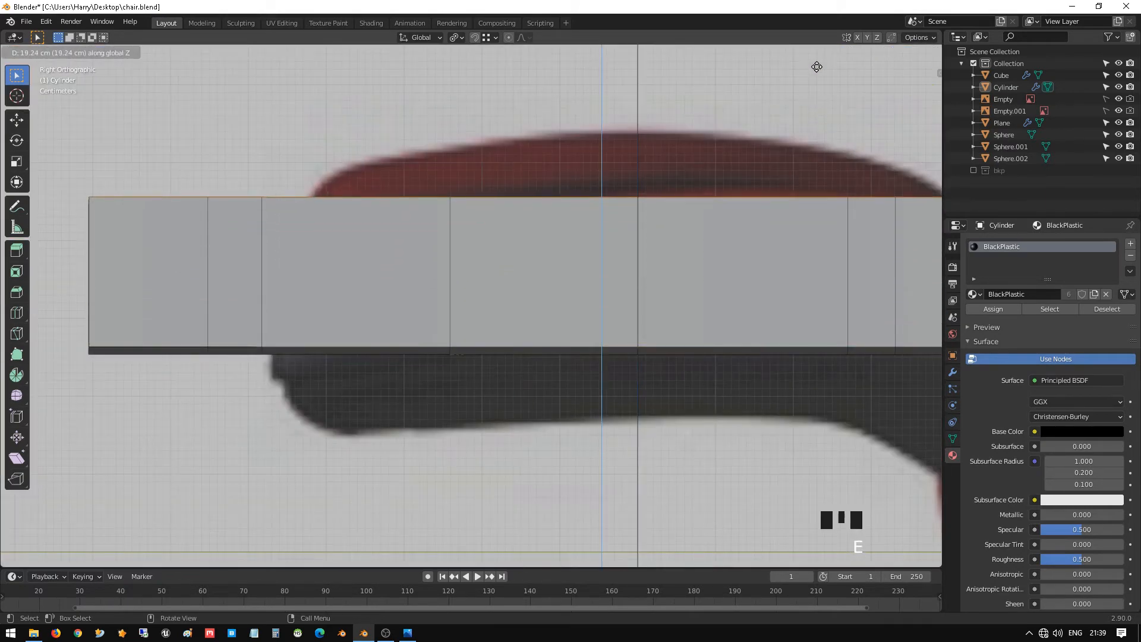
left_click(818, 64)
scroll(741, 168, "down", 3)
middle_click_drag(639, 212, 621, 233, "shift")
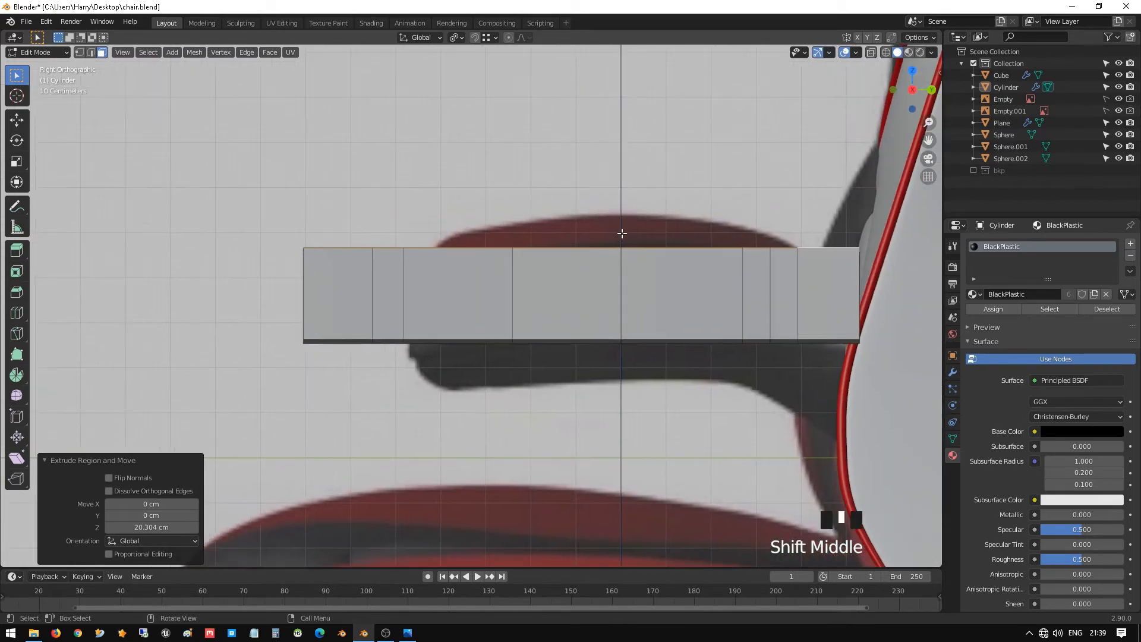
- Switch to wireframe and vertex selection, and lower the upper vertices at the front end by about 14.58 cm along Z
key("1")
scroll(382, 270, "up", 3)
key("shift+z")
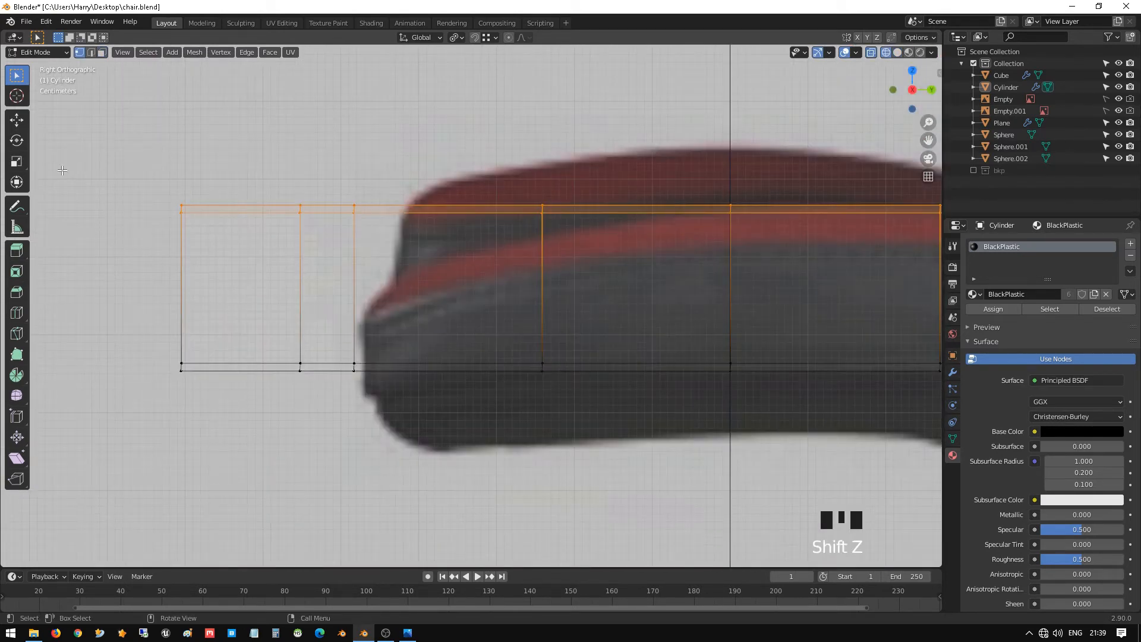
left_click(200, 225)
left_click(230, 256)
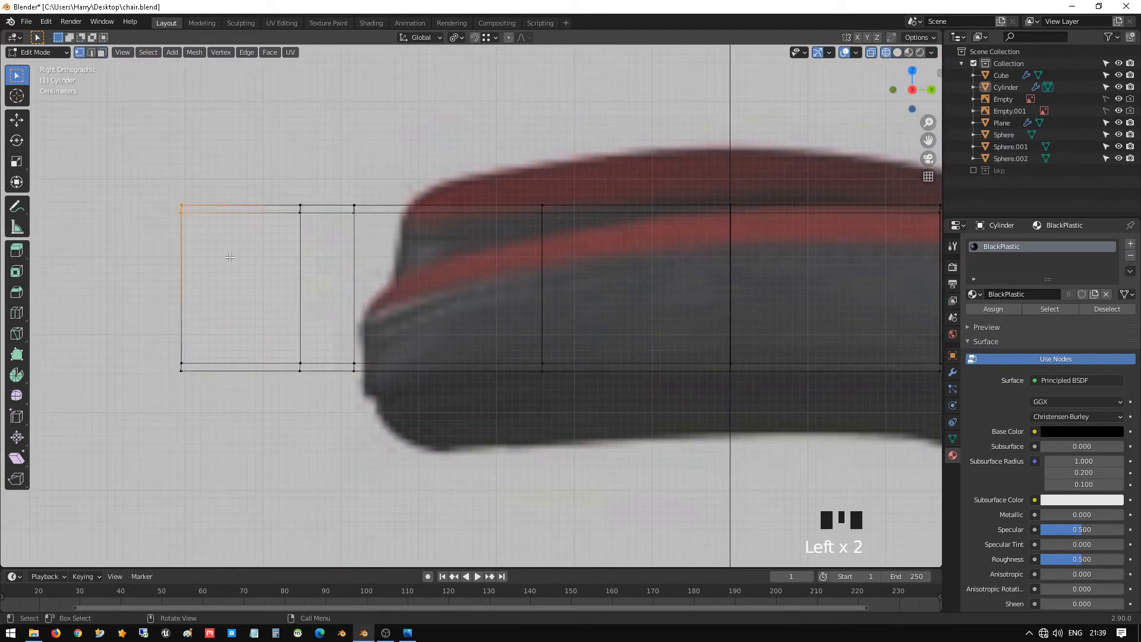
key("g")
key("z")
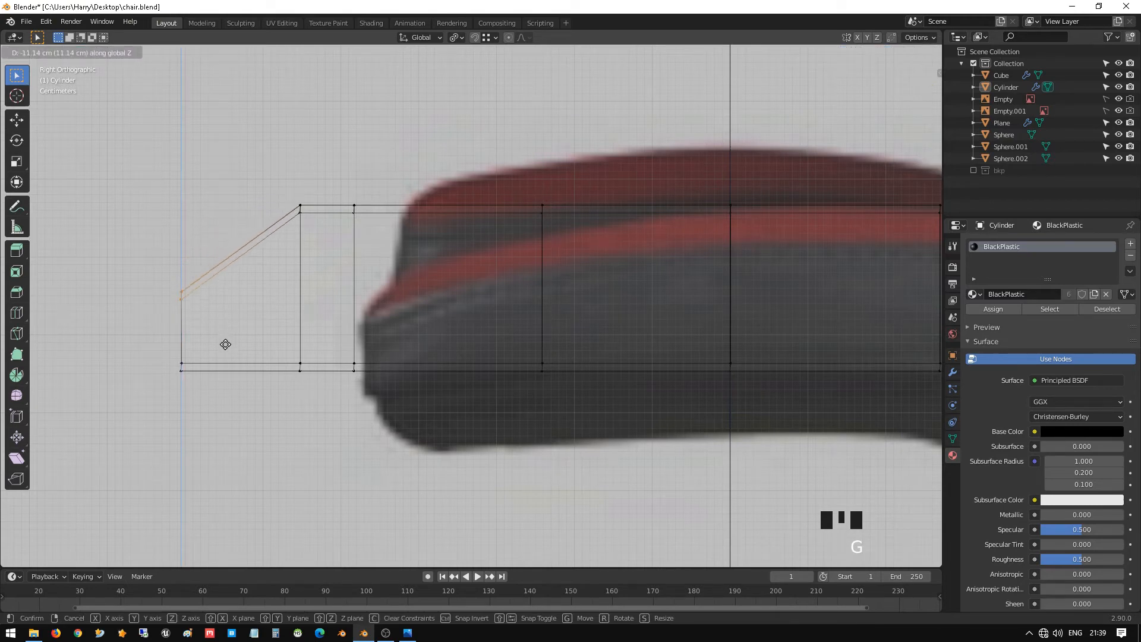
left_click(233, 368)
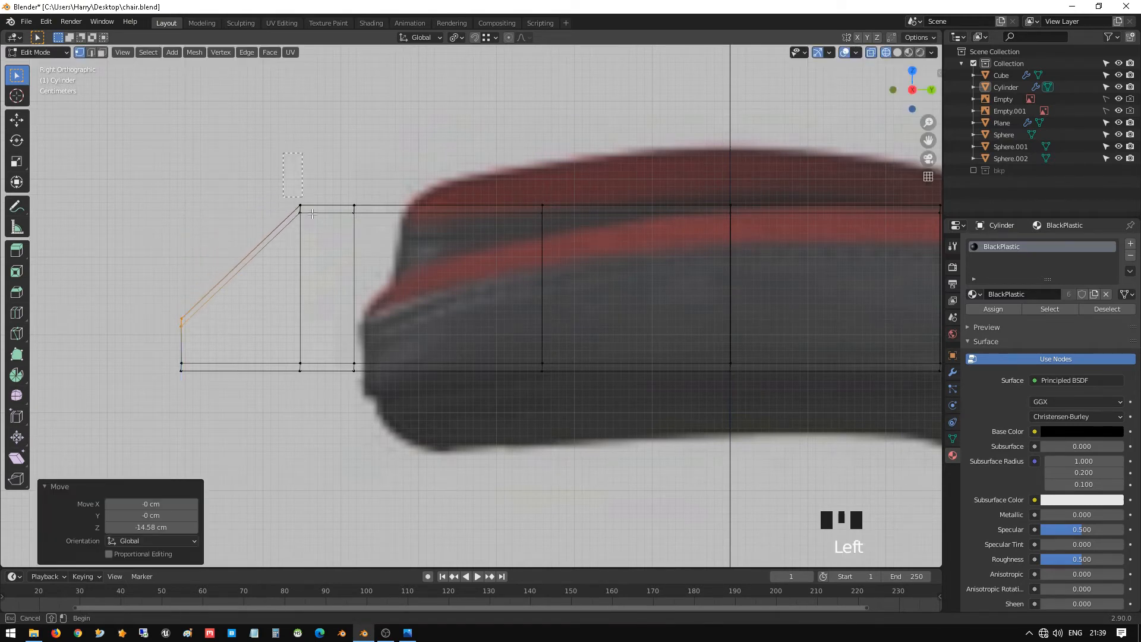
- Lower the second and third columns of upper vertices from the front together along Z
left_click(329, 236)
left_click_drag(330, 237, 203, 134)
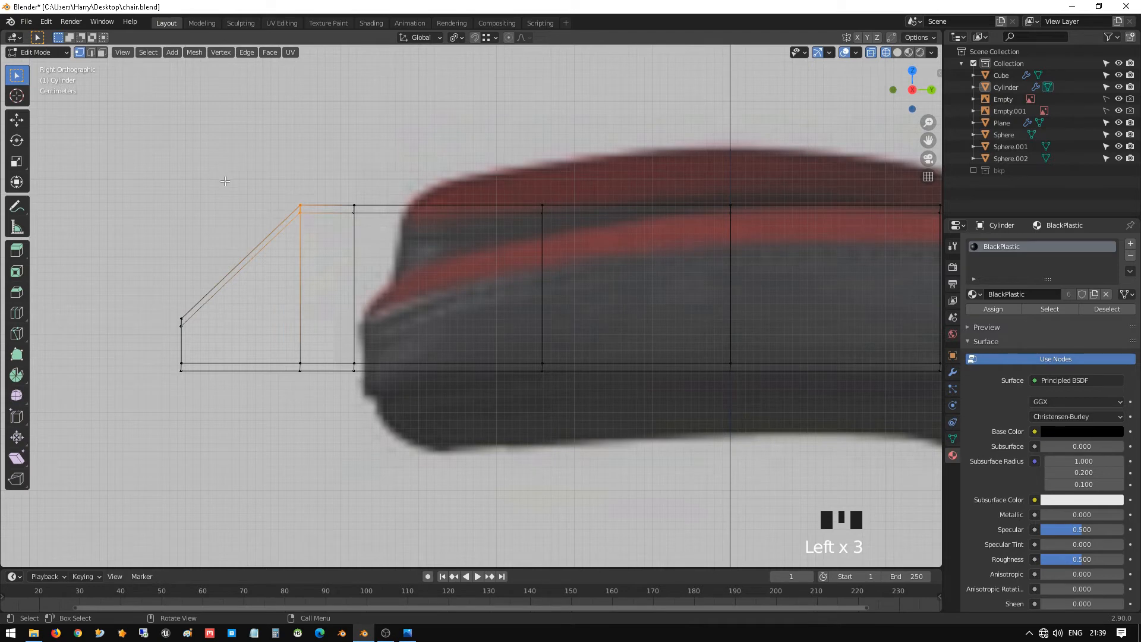
left_click_drag(284, 183, 384, 230)
key("g")
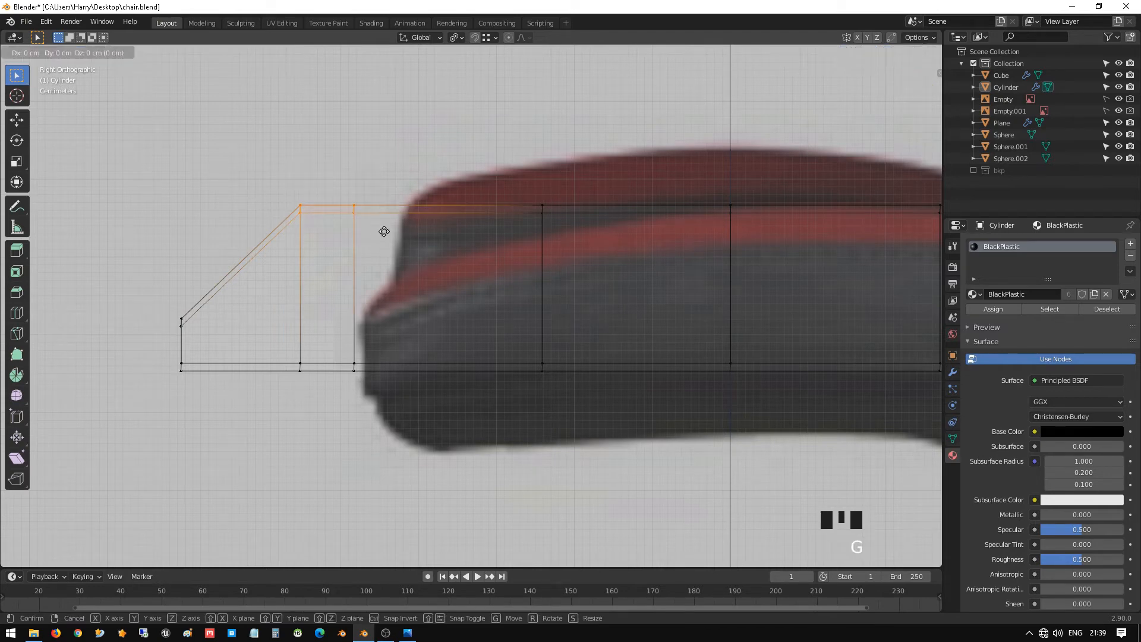
key("z")
left_click(421, 322)
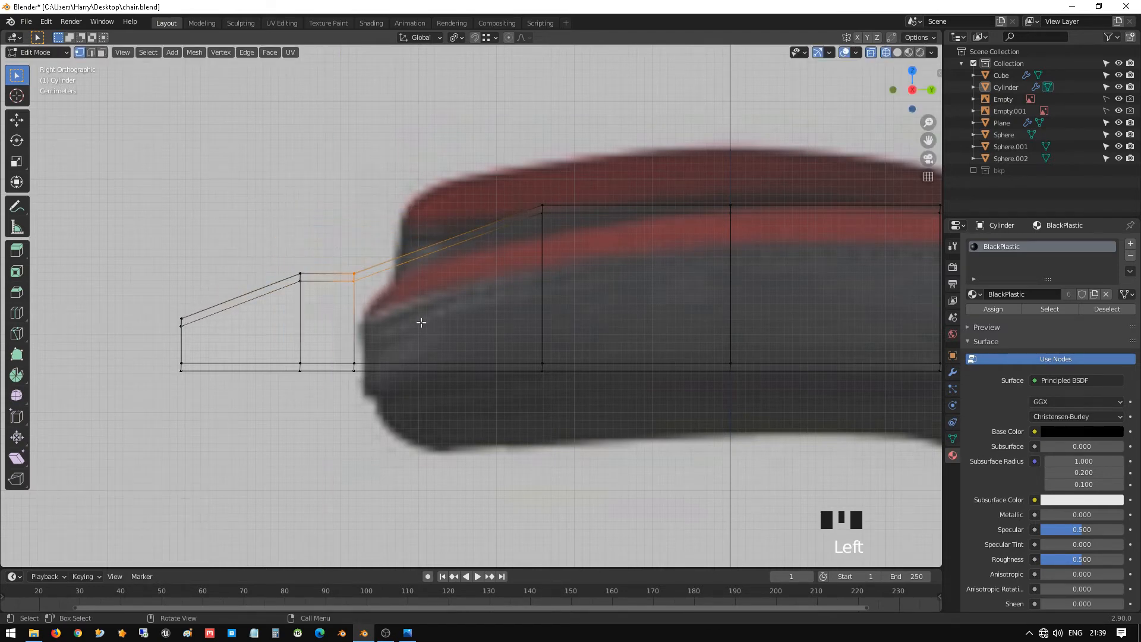
- Raise the third column of upper vertices from the front by about 4.2 cm and the second by about 1.45 cm along Z
key("g")
left_click(435, 289)
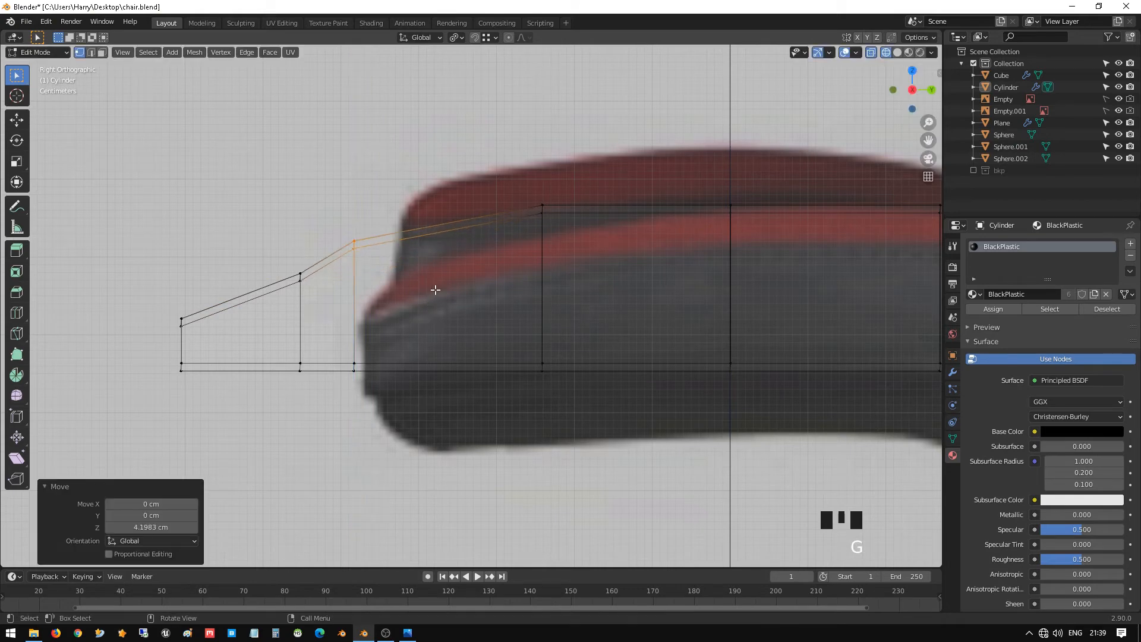
left_click_drag(277, 253, 305, 286)
key("g")
key("z")
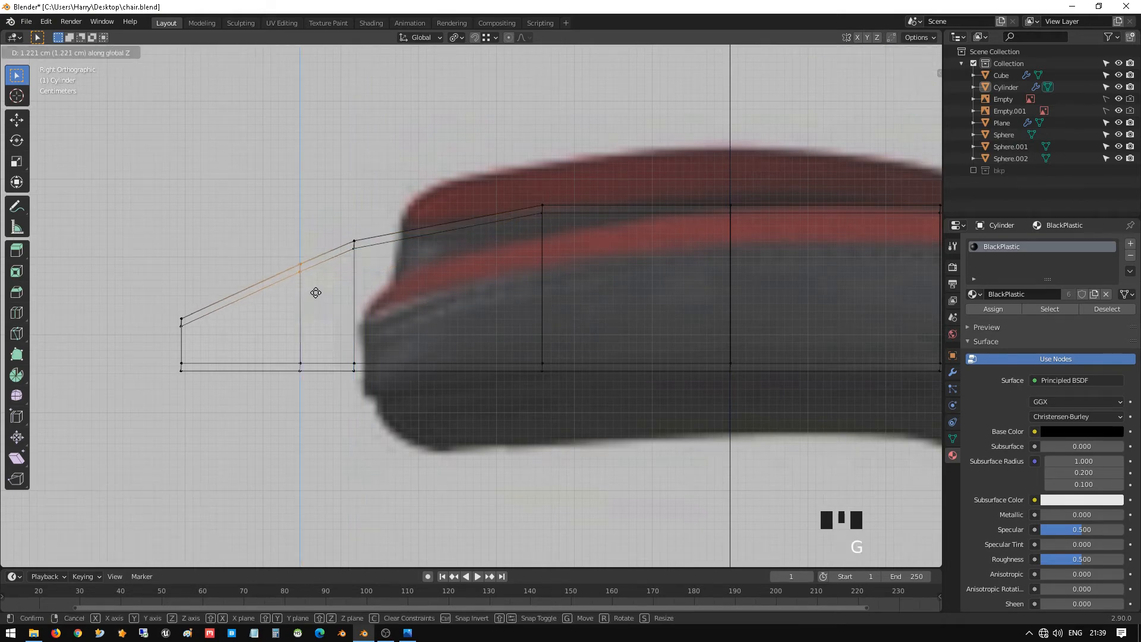
left_click(315, 290)
scroll(315, 291, "down", 2)
middle_click_drag(447, 250, 329, 253, "shift")
- Raise the fourth column of upper vertices from the front by about 1.1 cm along Z, and raise the fifth column to continue the curve
left_click(447, 292)
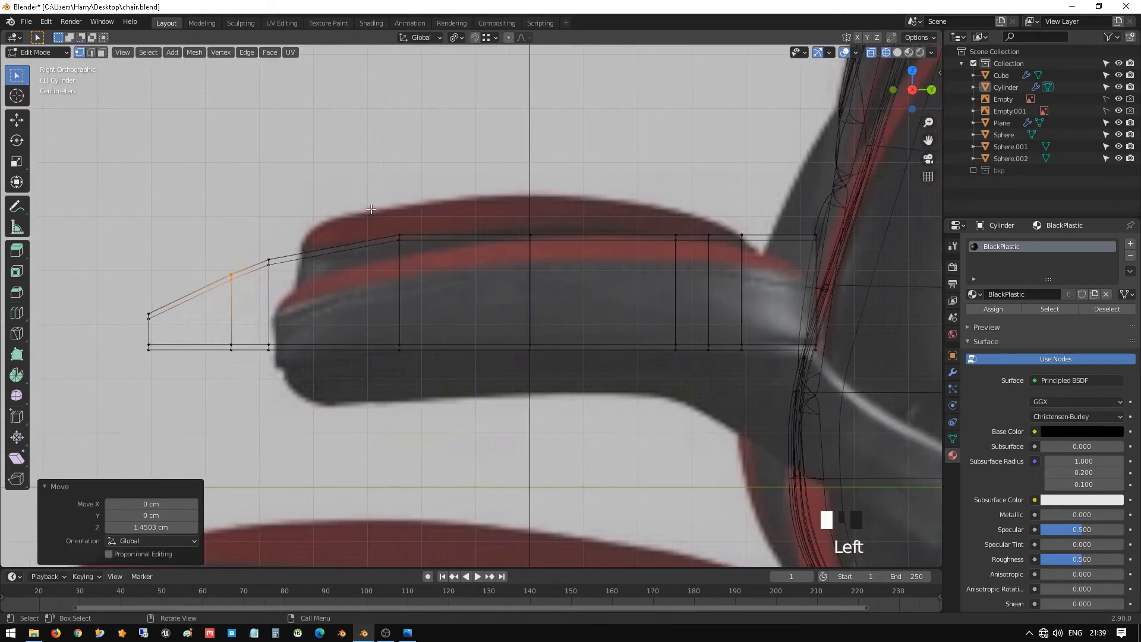
key("g")
left_click(446, 285)
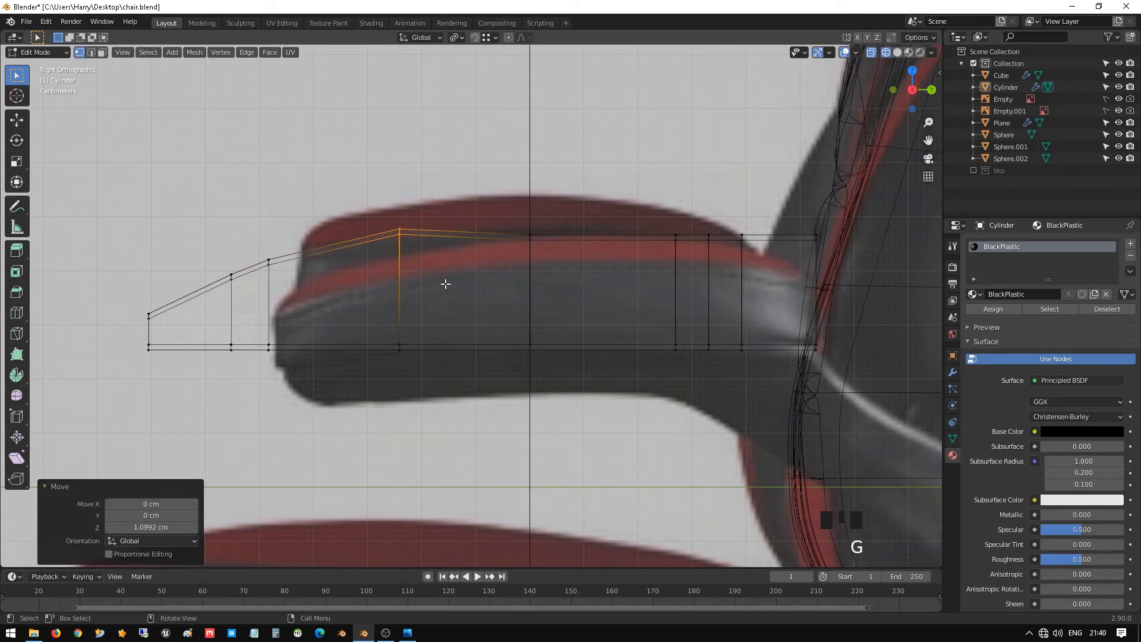
left_click_drag(516, 211, 632, 338)
key("g")
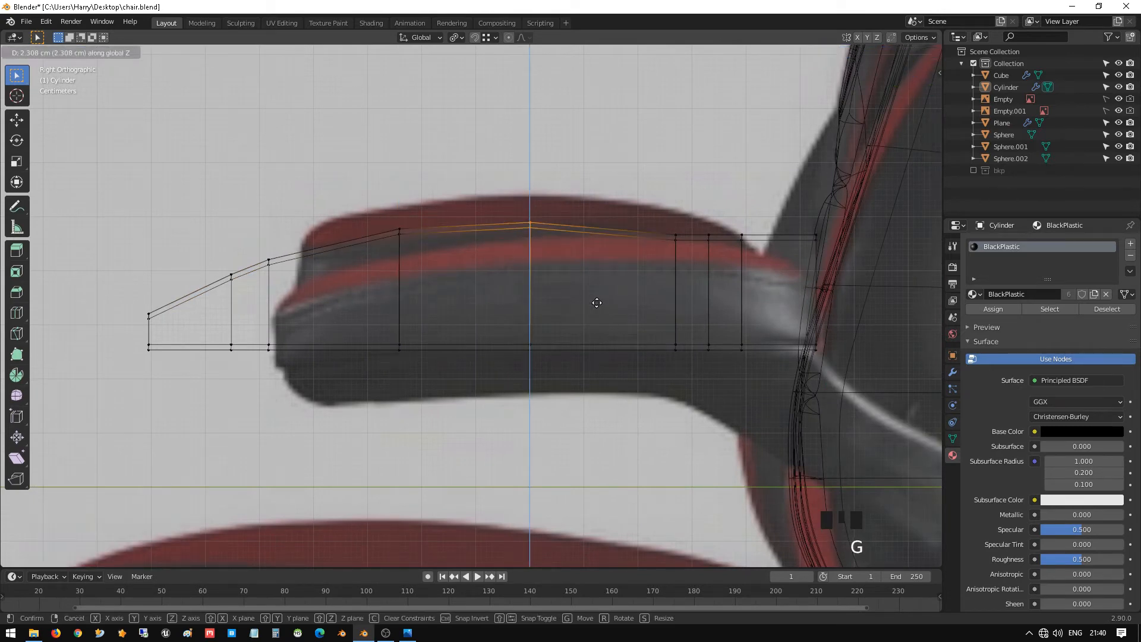
left_click(597, 299)
- Raise the sixth column of upper vertices from the front along Z, and raise the seventh and eighth columns together
left_click_drag(654, 218, 705, 278)
key("g")
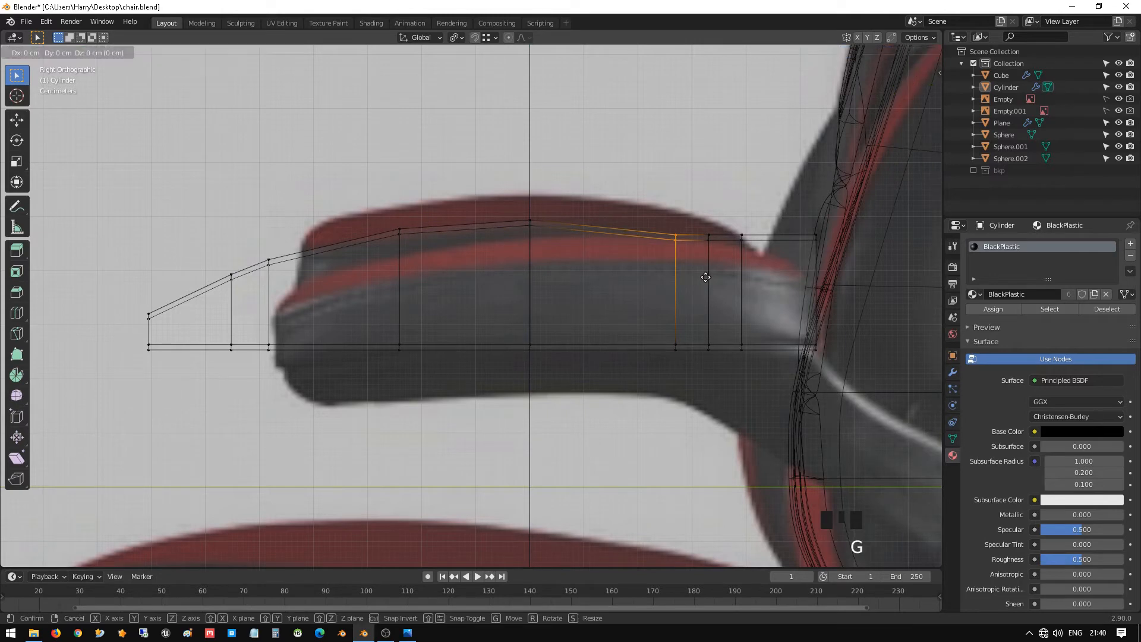
left_click(702, 263)
left_click_drag(702, 228, 746, 285)
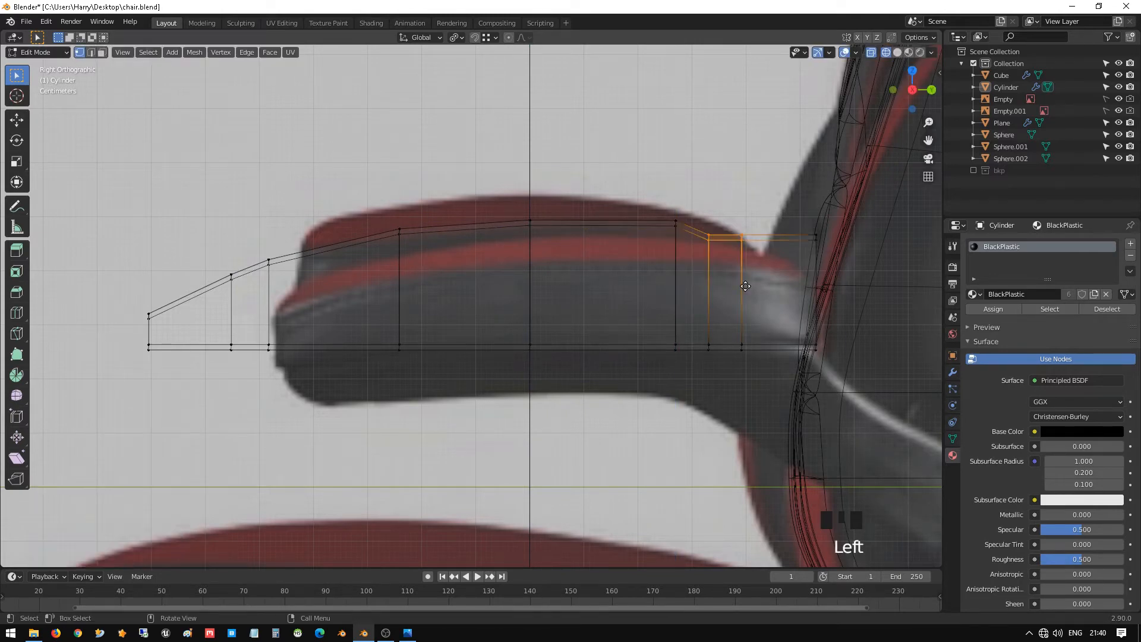
key("g")
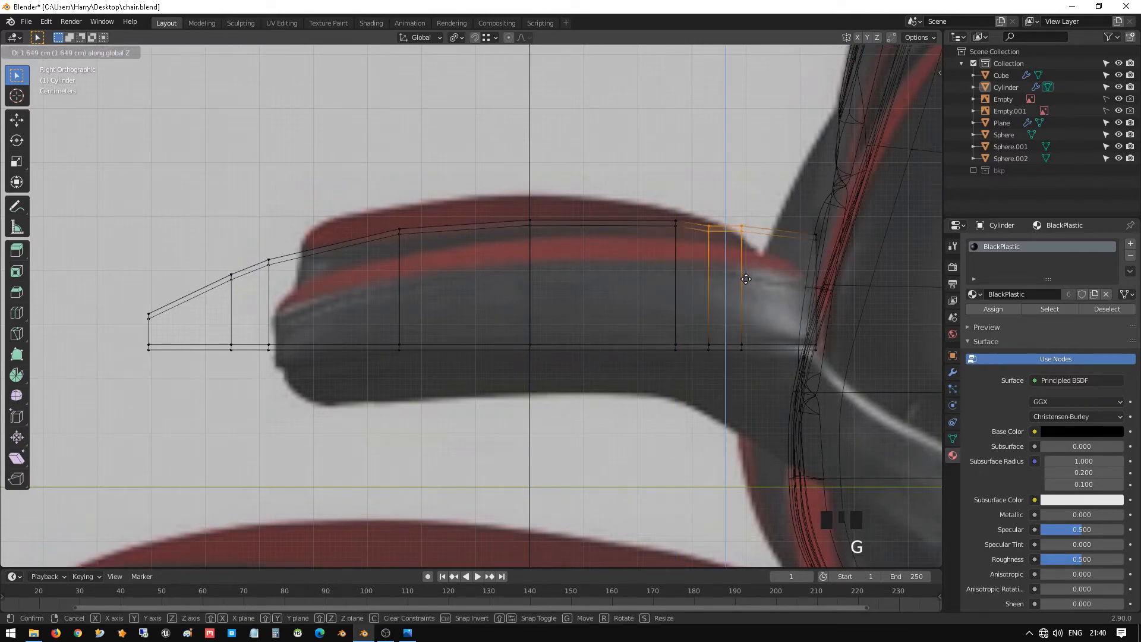
left_click(748, 276)
- Lower the second-to-last column of upper vertices slightly and the rear end's upper vertices by about 5.17 cm along Z
left_click(741, 224)
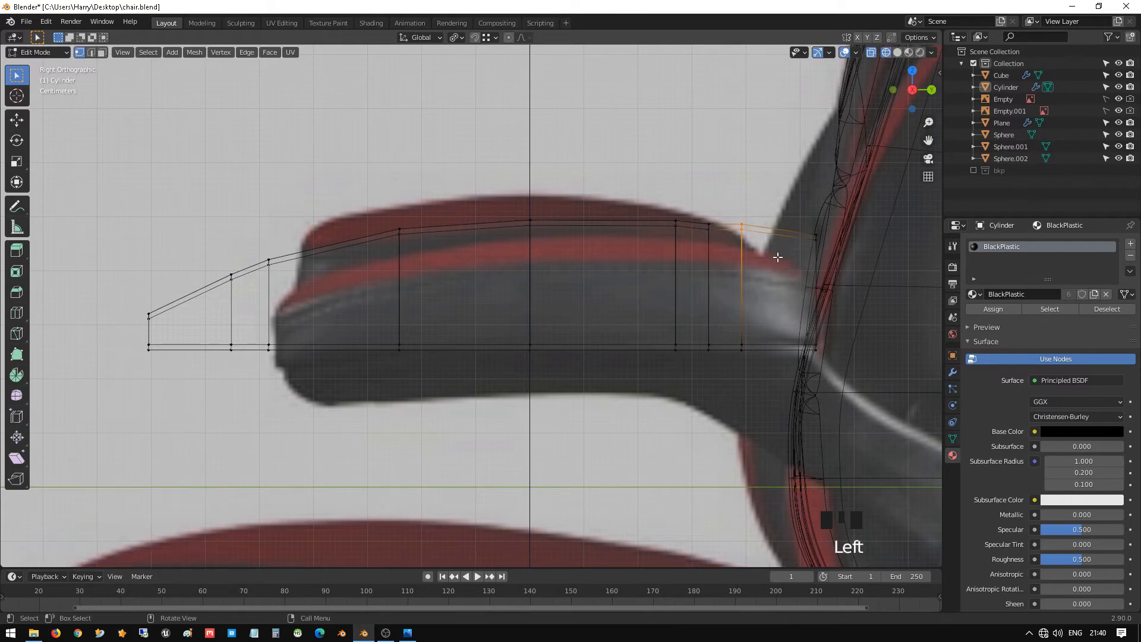
key("g")
left_click(788, 241)
left_click(799, 224)
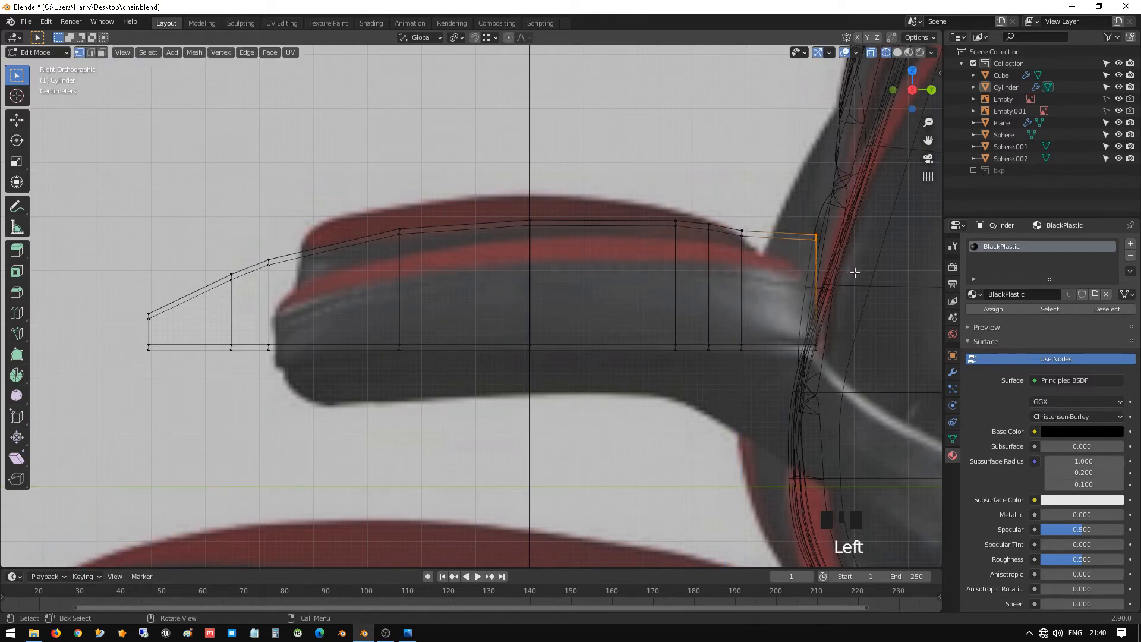
key("g")
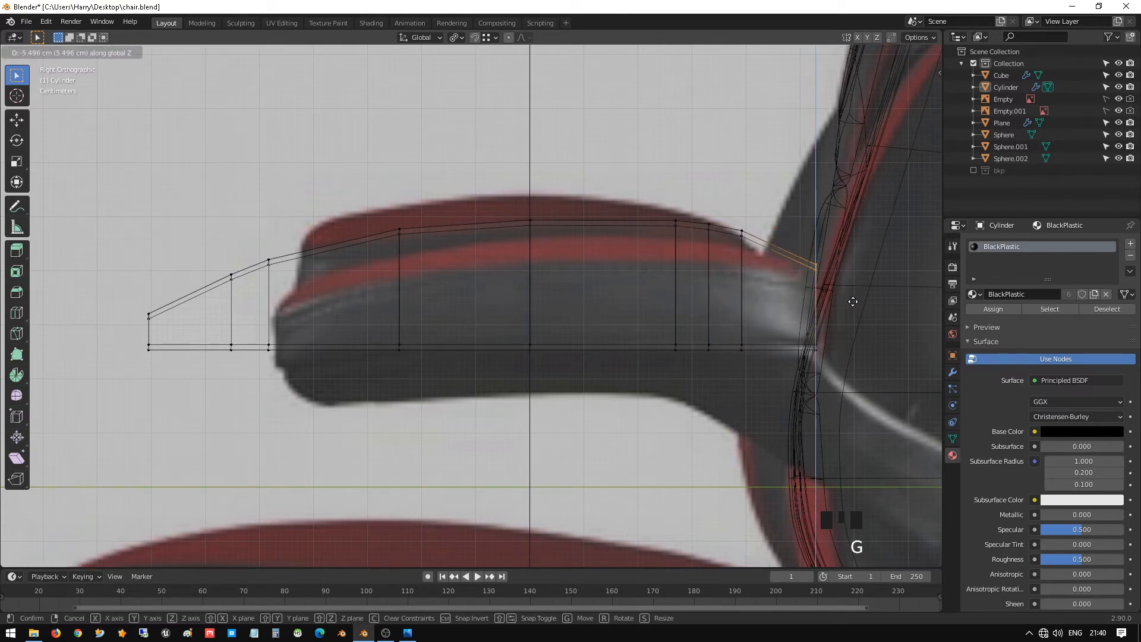
left_click(854, 301)
middle_click_drag(853, 300, 790, 301, "shift")
scroll(648, 314, "up", 2)
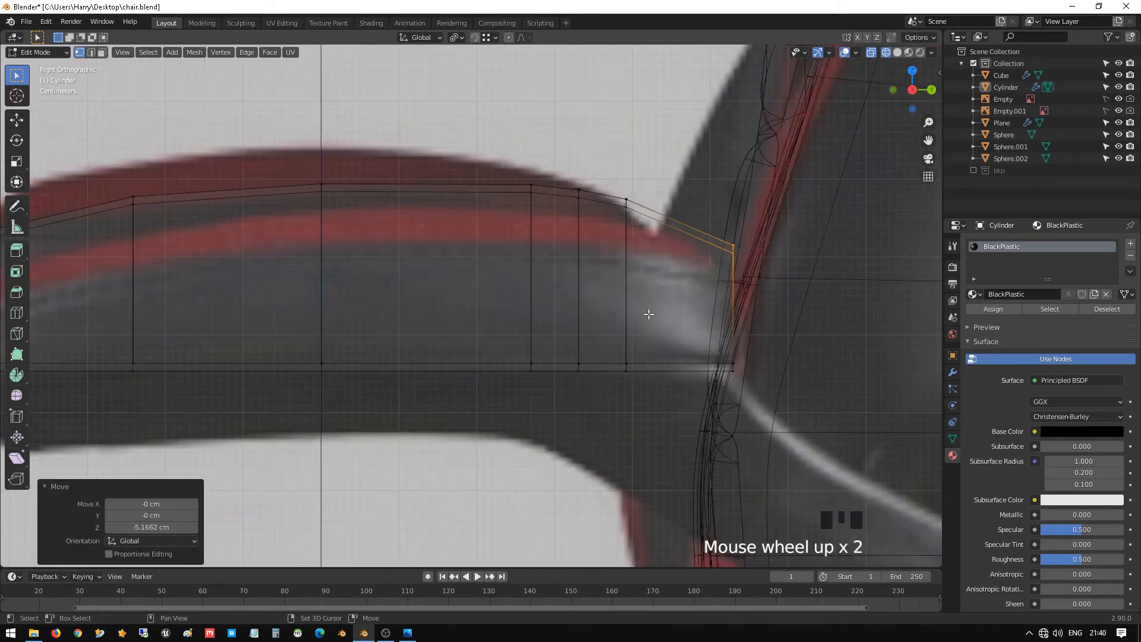
- Inspect the smoothed armrest pad from both sides in solid shading in object mode, and return to mesh editing
middle_click_drag(648, 313, 689, 321, "shift")
scroll(579, 327, "down", 2)
key("Tab")
scroll(418, 327, "down", 2)
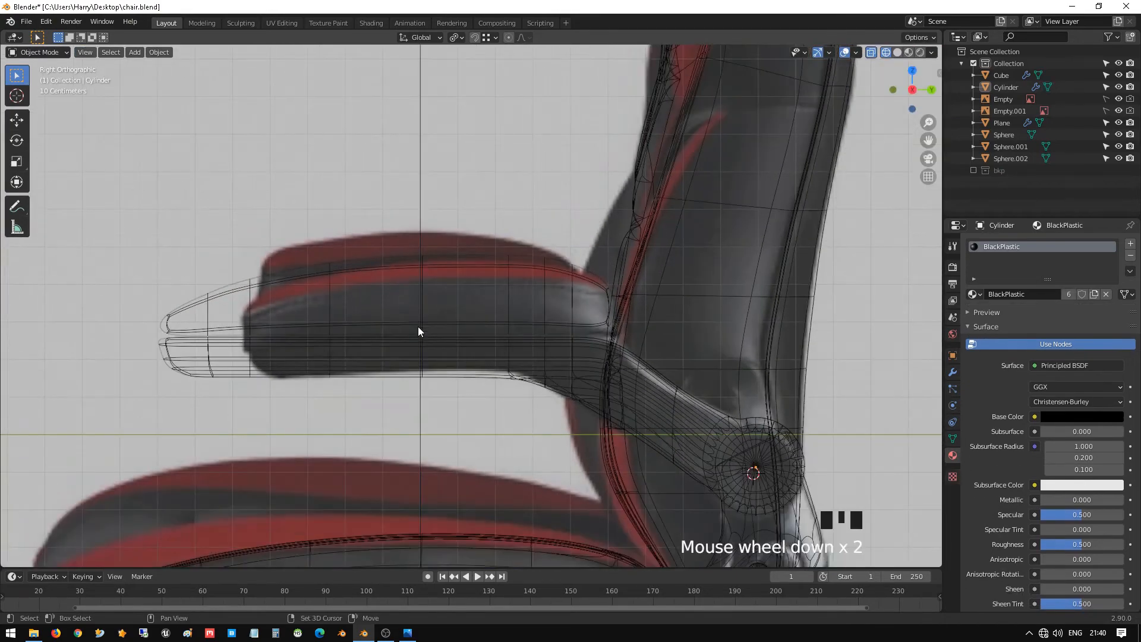
key("shift+z")
mouse_move(419, 327)
middle_mouse_down()
mouse_move(581, 347)
mouse_move(647, 327)
middle_mouse_up()
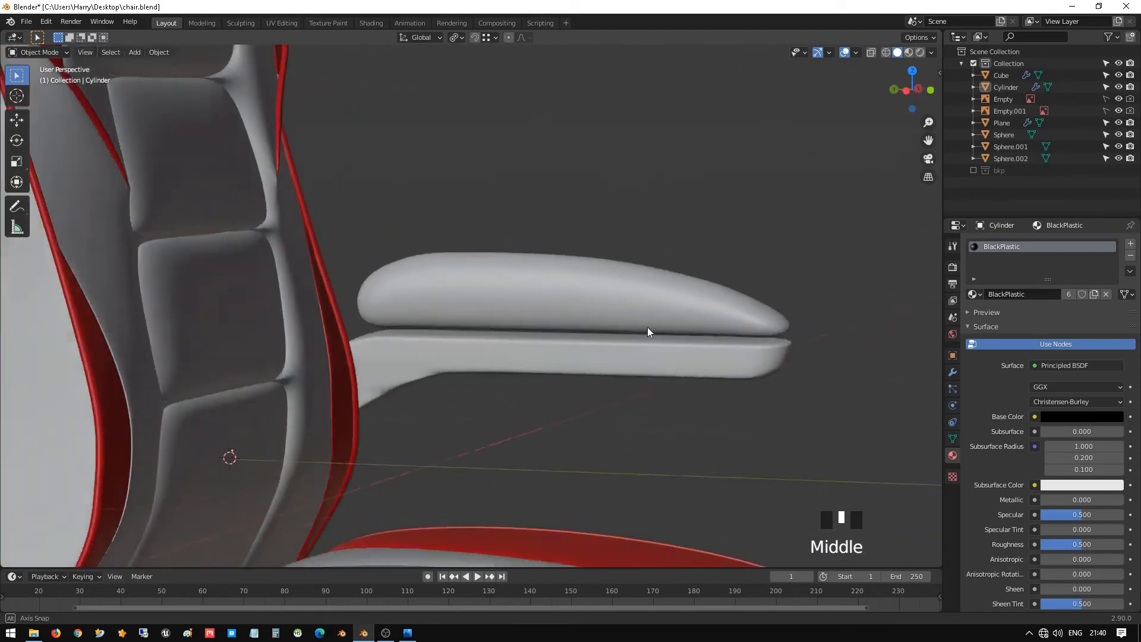
middle_click_drag(720, 311, 506, 315)
scroll(337, 353, "up", 2)
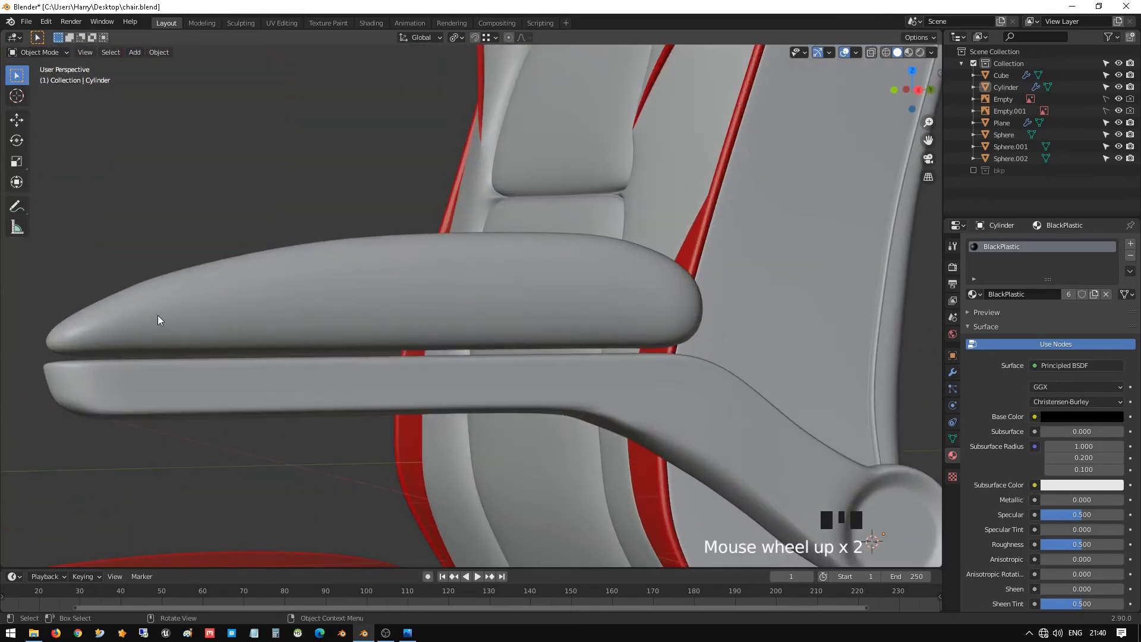
middle_click_drag(158, 314, 555, 366, "shift")
key("Tab")
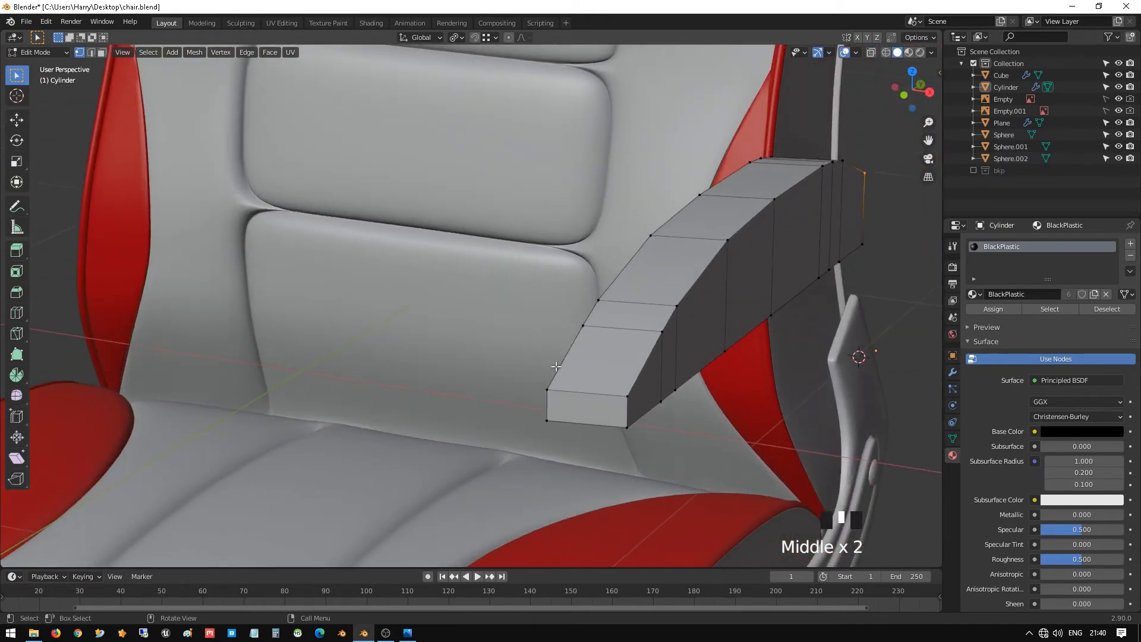
- Try a lengthwise loop cut close to the inner side edge of the armrest pad
key("r")
right_click(601, 352)
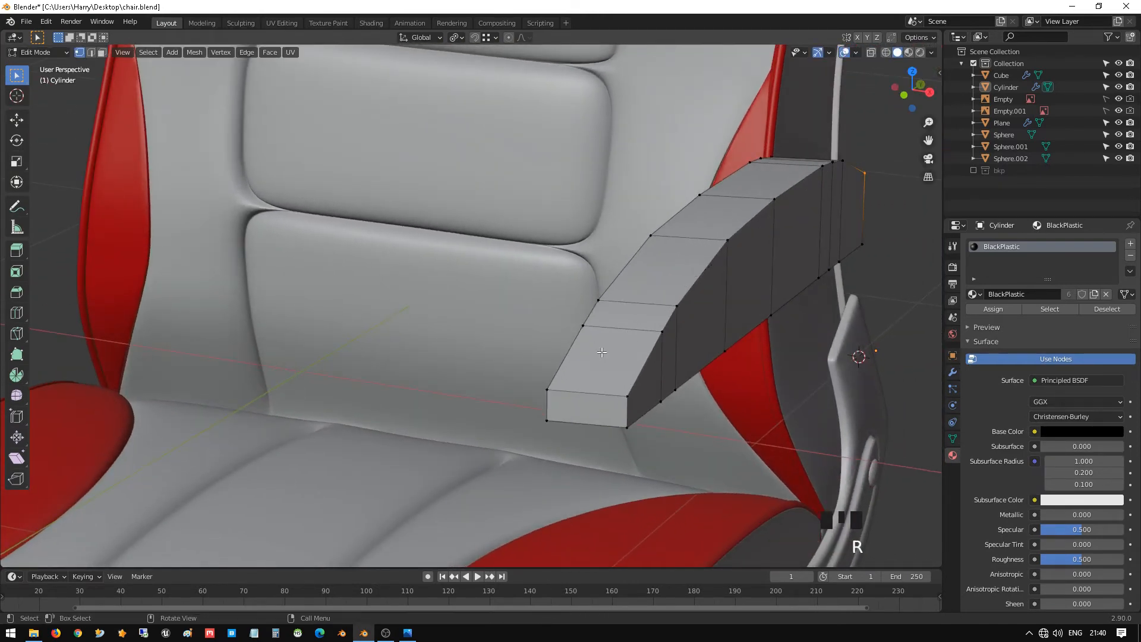
key("ctrl+r")
left_click(600, 335)
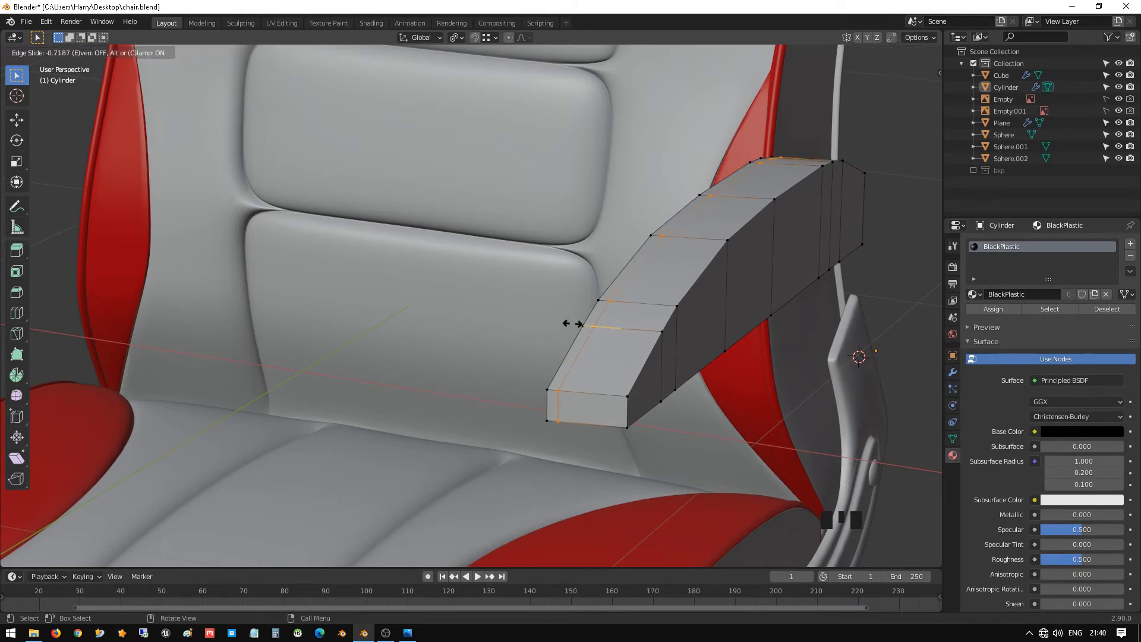
left_click(575, 324)
key("ctrl+z")
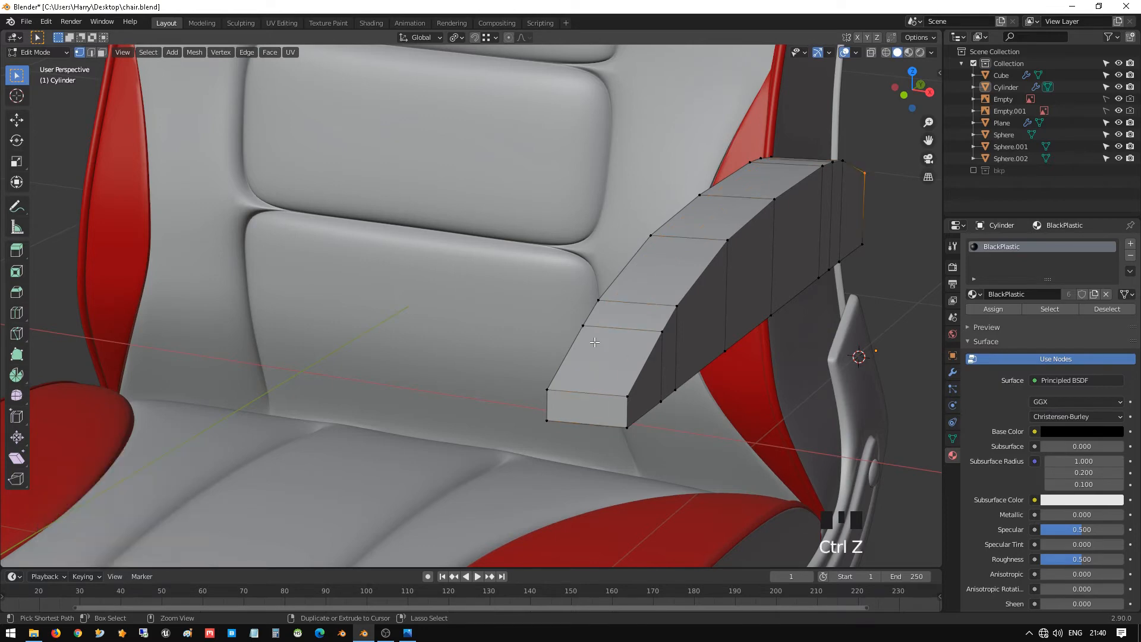
- In the right side wireframe view, raise the front end's upper vertices slightly and the second column by about 1.54 cm along Z
scroll(608, 368, "up", 2)
middle_click_drag(667, 374, 575, 355, "shift")
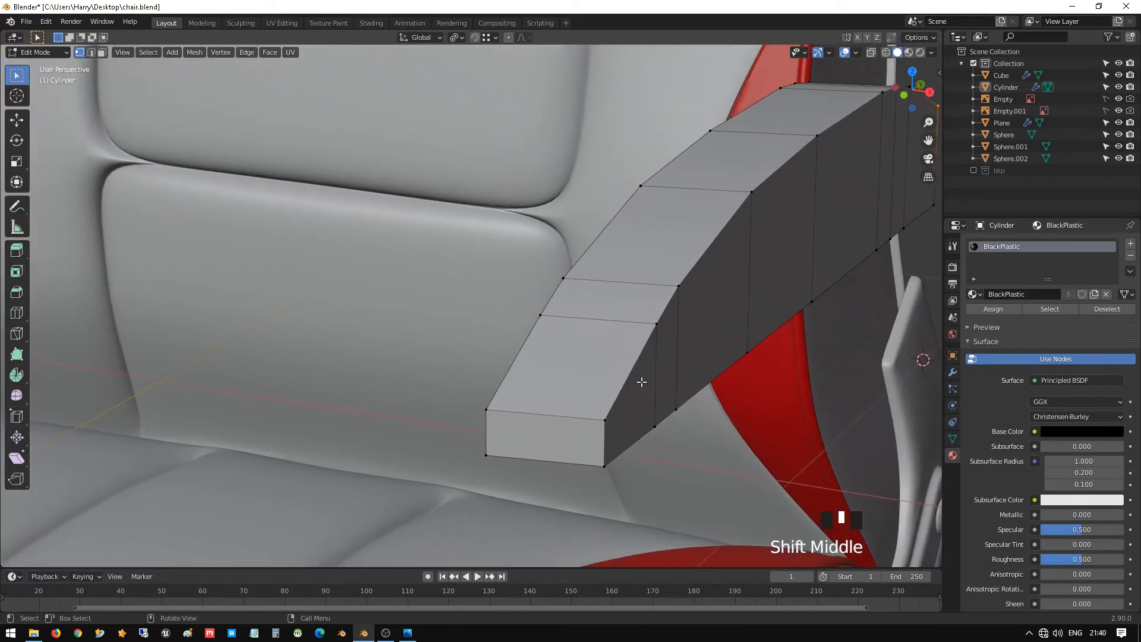
key("KP_1")
key("KP_3")
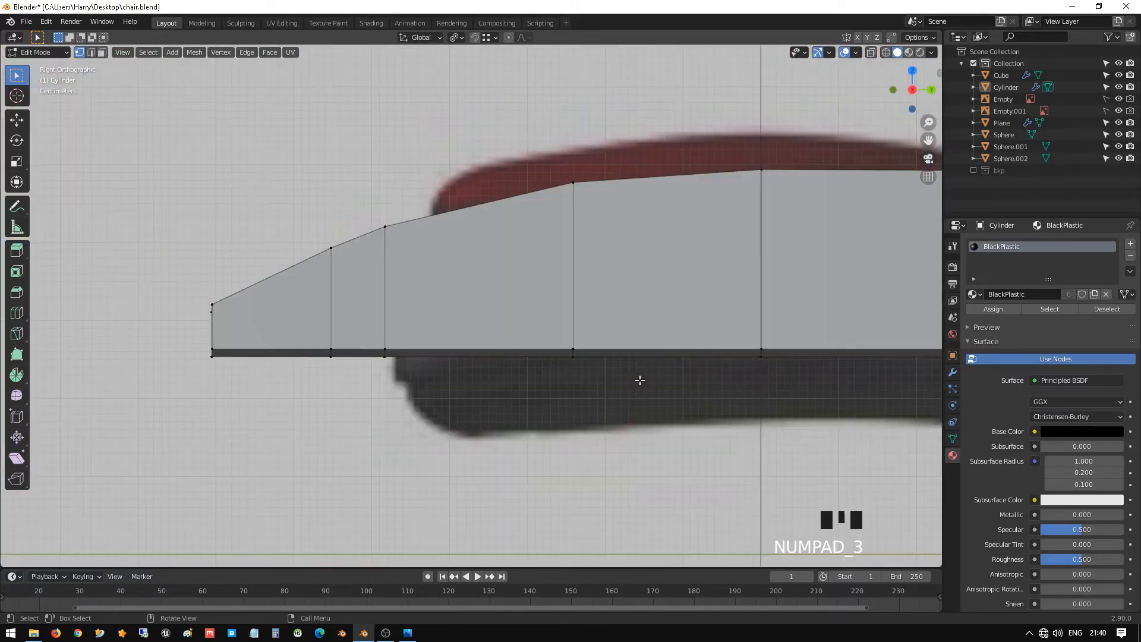
scroll(631, 371, "down", 1)
scroll(631, 371, "down", 1)
key("Tab")
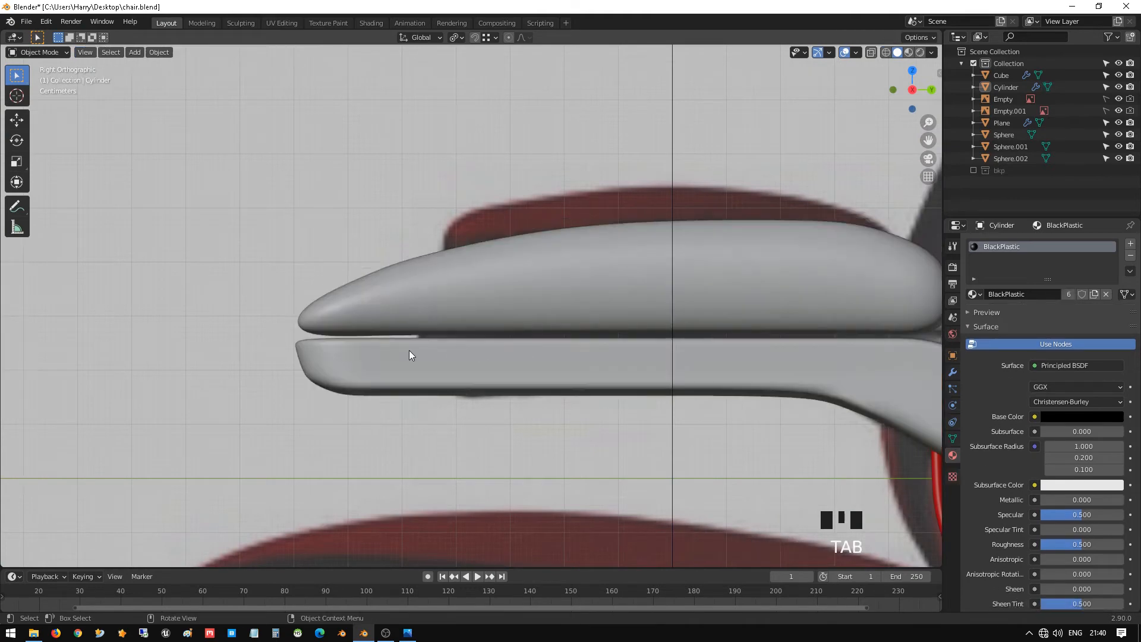
key("Tab")
key("shift+z")
left_click(314, 310)
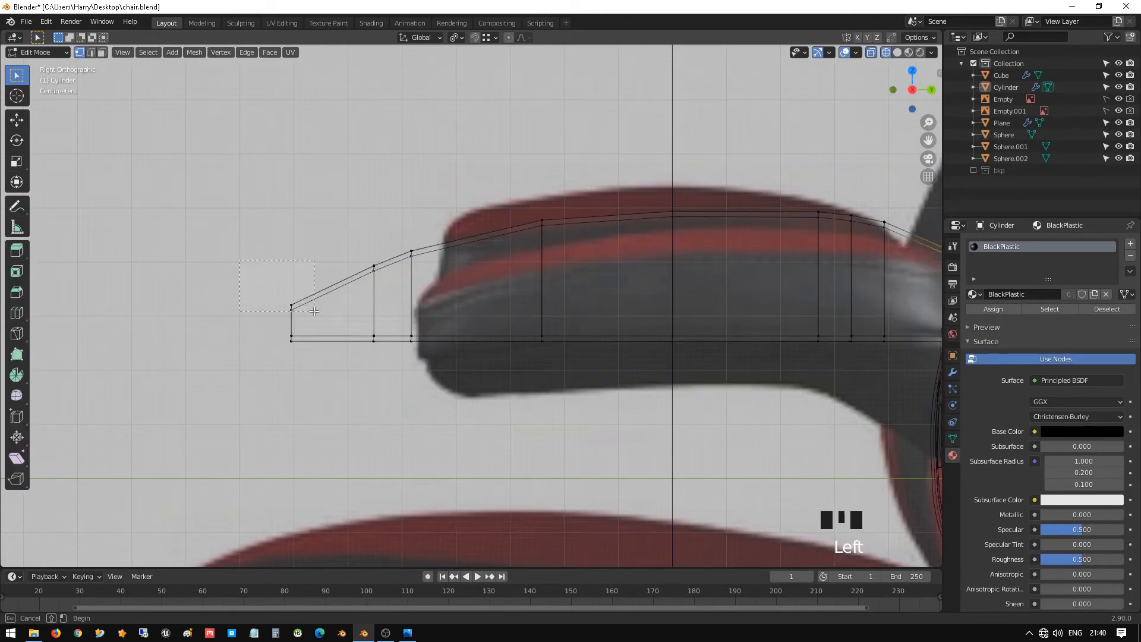
left_click_drag(316, 310, 384, 290)
key("g")
key("z")
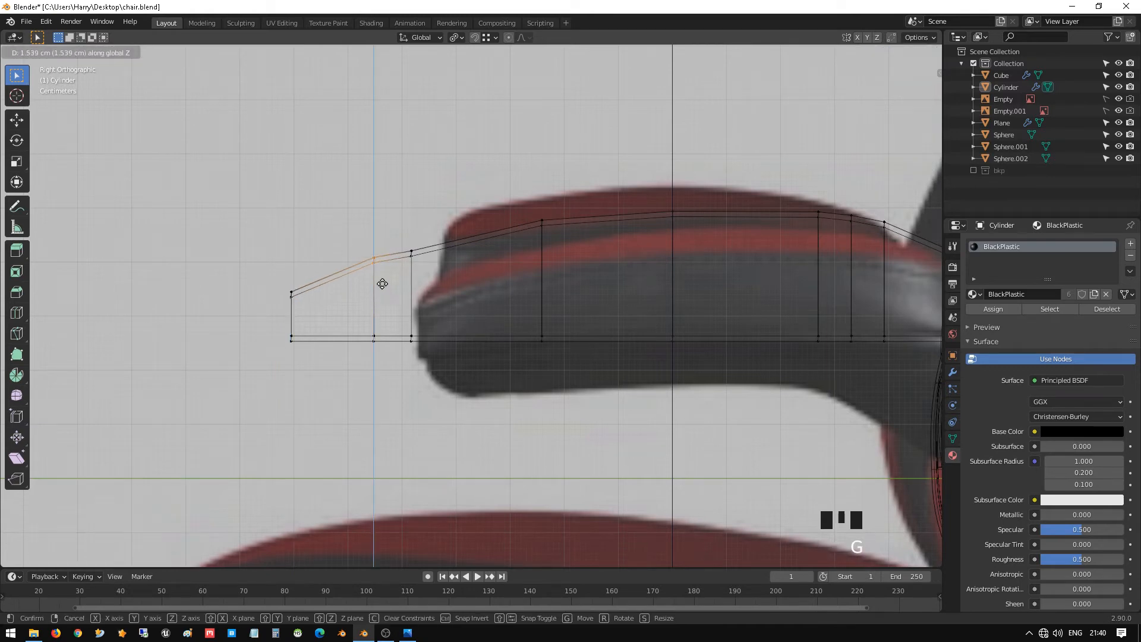
left_click(382, 283)
- Raise the third column of upper vertices by about 1.43 cm along Z, and check the smoothed pad in object mode
left_click_drag(394, 244, 462, 288)
key("g")
key("z")
left_click(456, 279)
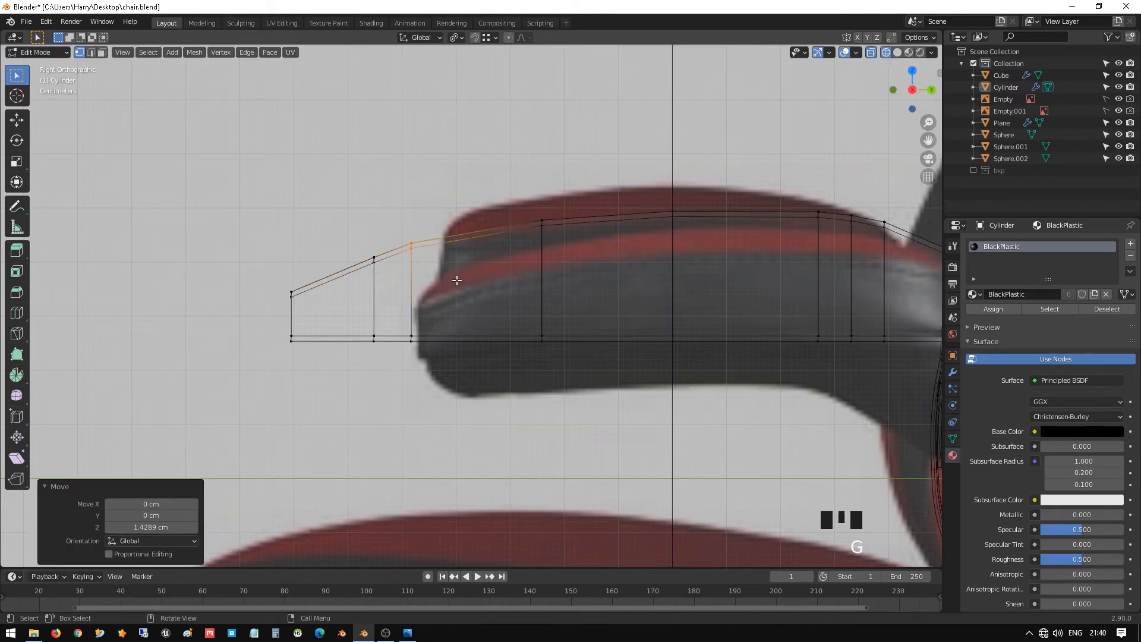
key("Tab")
scroll(454, 297, "down", 2)
middle_click_drag(454, 297, 524, 349)
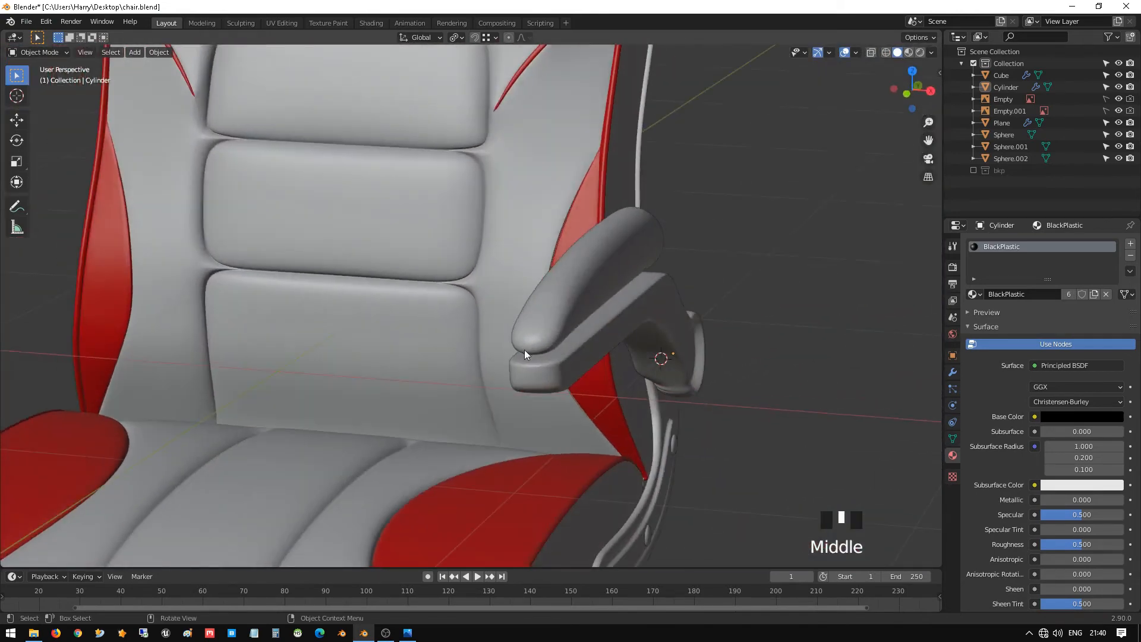
- Select the edges around the entire perimeter of the pad's top surface in edge selection mode
key("Tab")
scroll(581, 341, "up", 2)
left_click(590, 354, "alt")
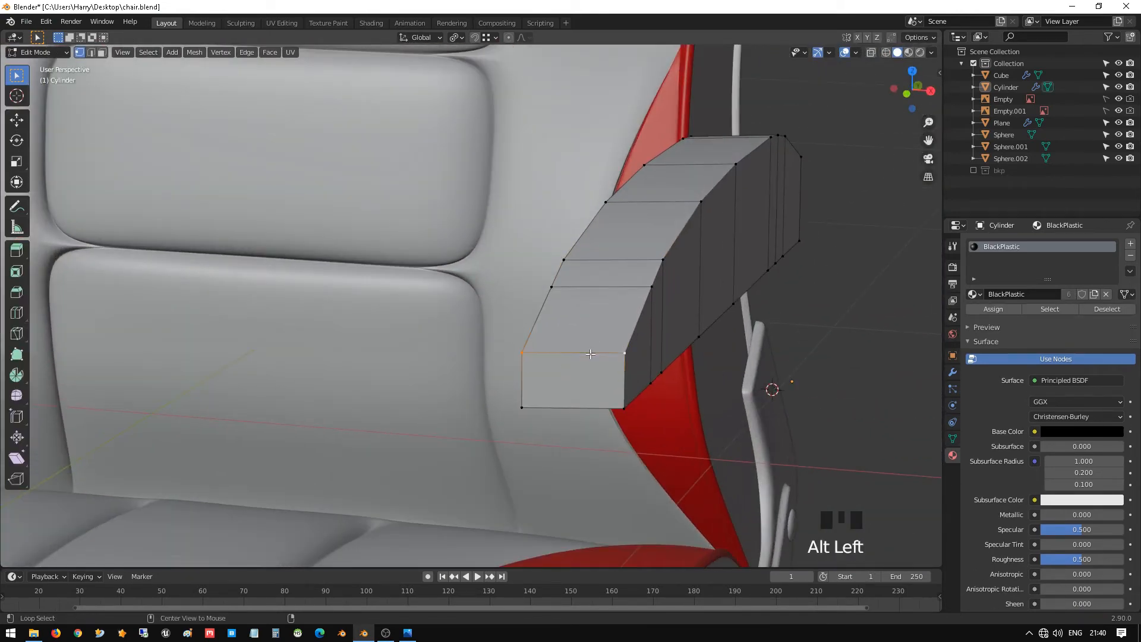
key("2")
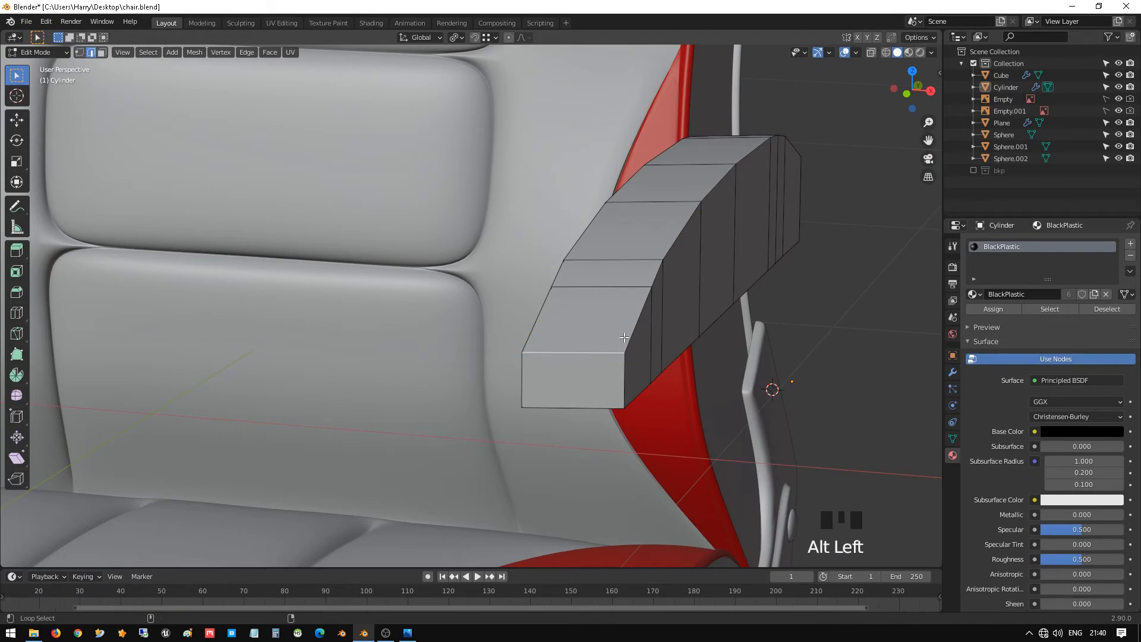
left_click(581, 318, "alt+shift")
left_click(557, 310, "alt+shift")
middle_click_drag(557, 310, 403, 274)
scroll(403, 275, "up", 2)
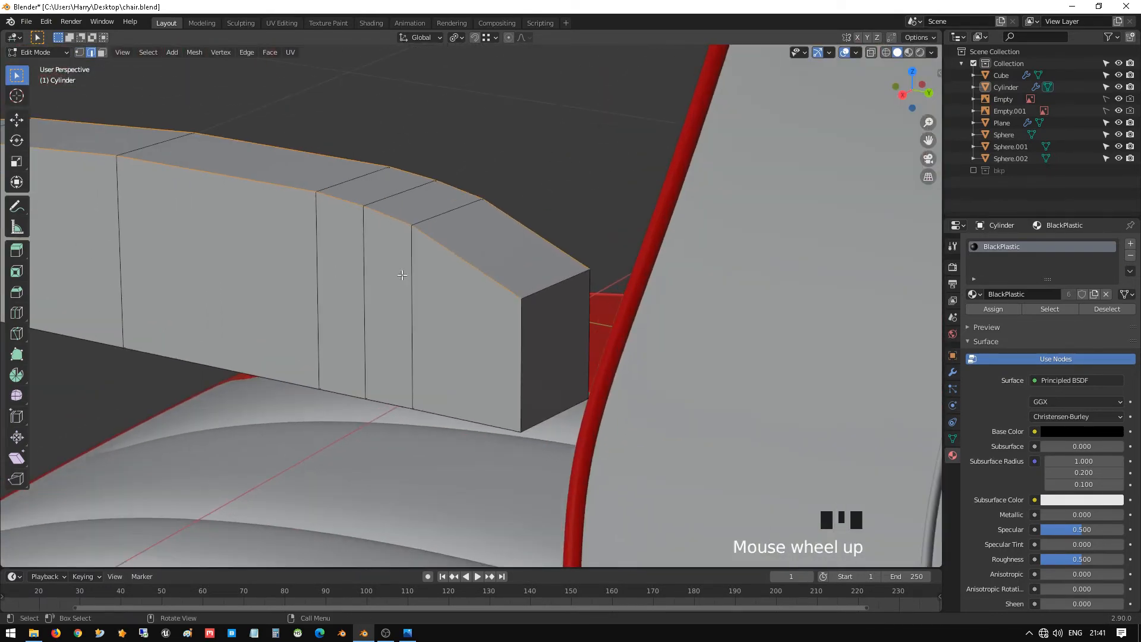
left_click(533, 289, "alt+shift")
- Bevel the top perimeter edges of the pad with one segment and a width of about 7.8 cm
middle_click_drag(533, 290, 466, 275)
scroll(400, 348, "up", 2)
middle_click_drag(400, 349, 392, 317, "shift")
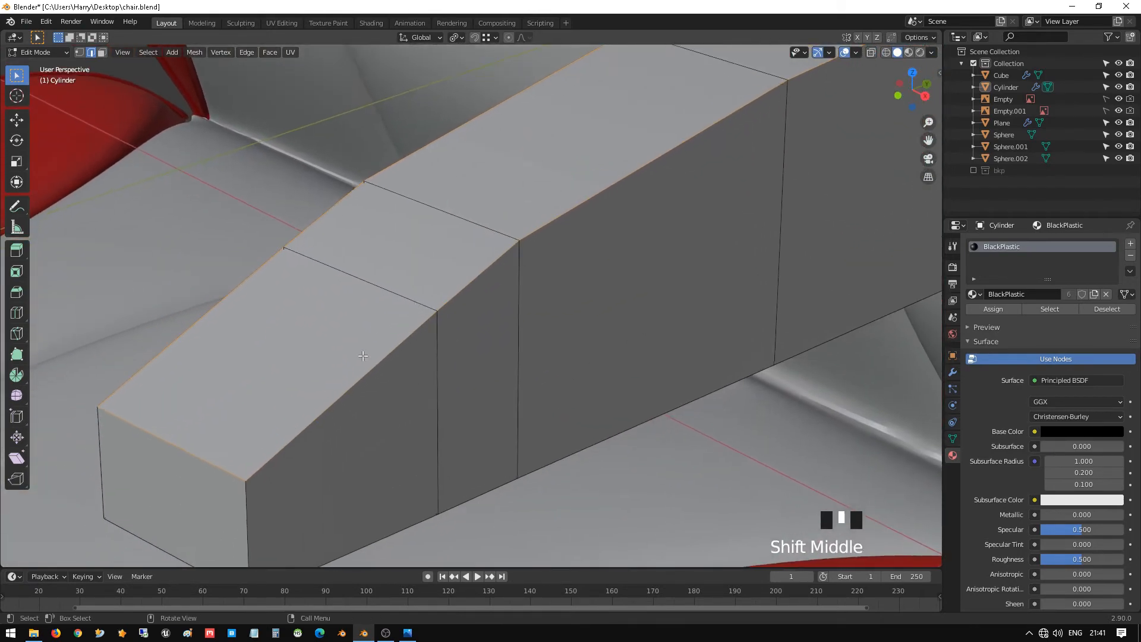
scroll(363, 355, "up", 3)
middle_click_drag(364, 364, 380, 344)
middle_click_drag(493, 300, 487, 313)
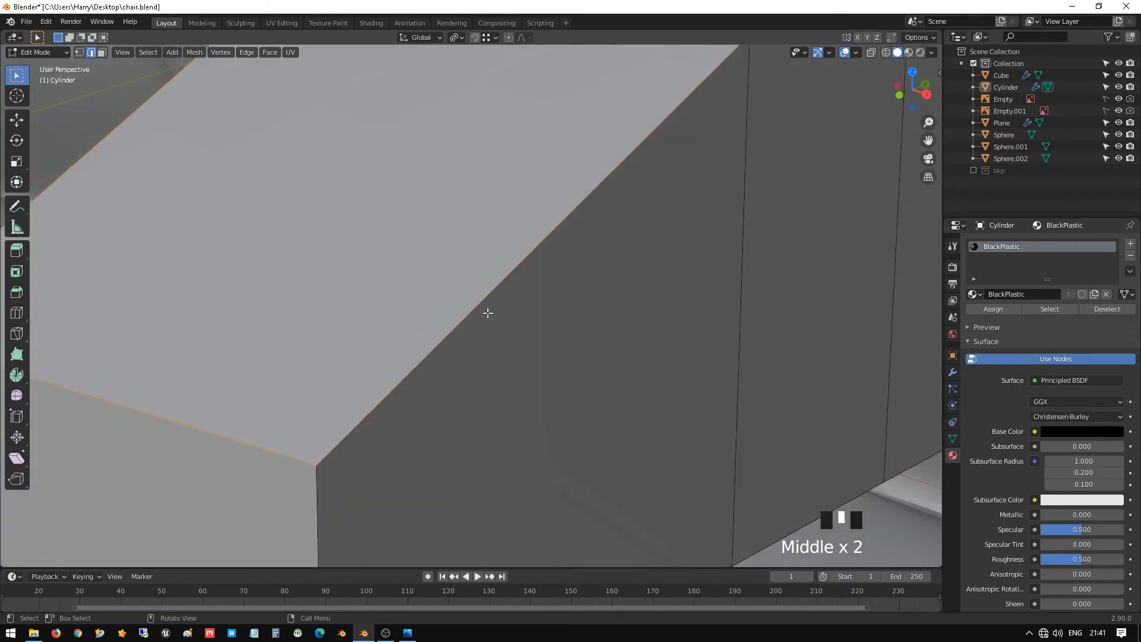
key("ctrl")
key("ctrl+b")
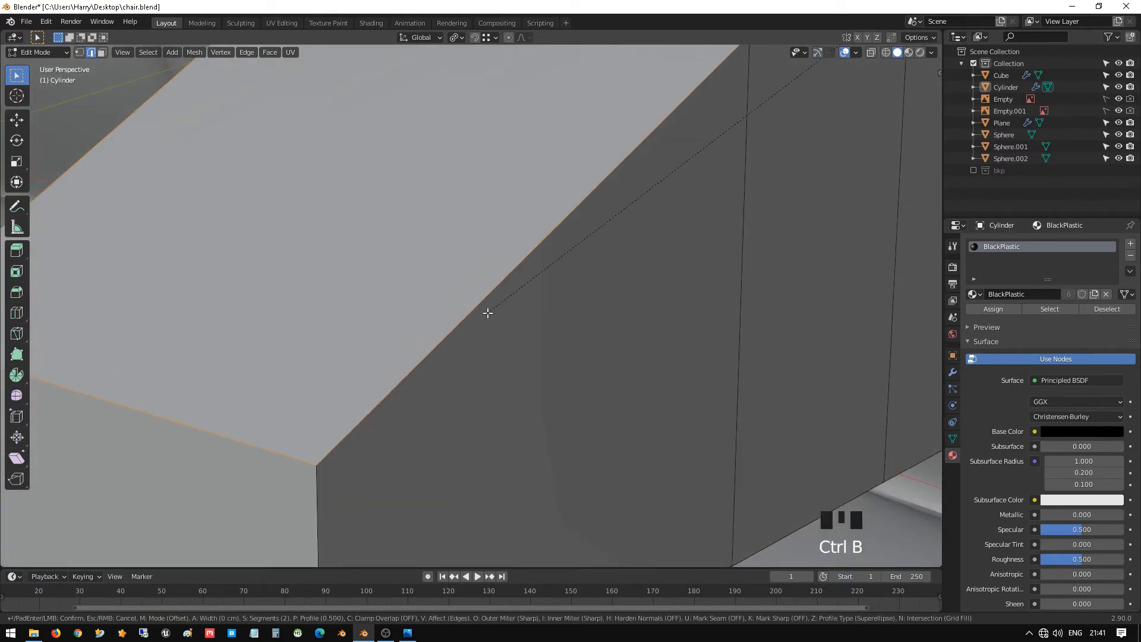
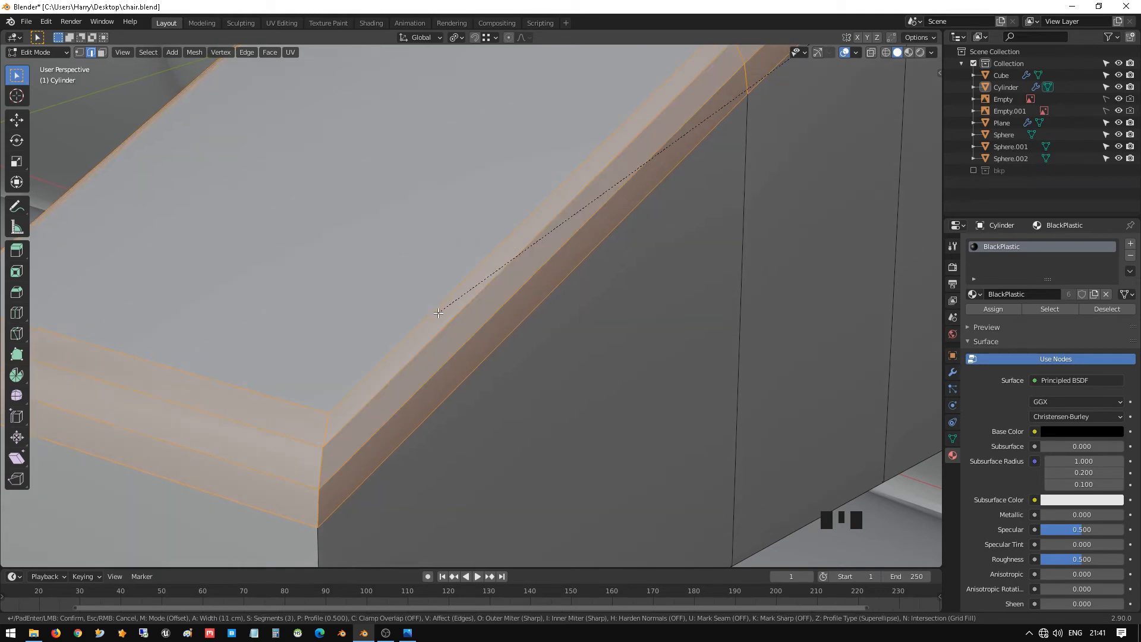
scroll(439, 312, "down", 1)
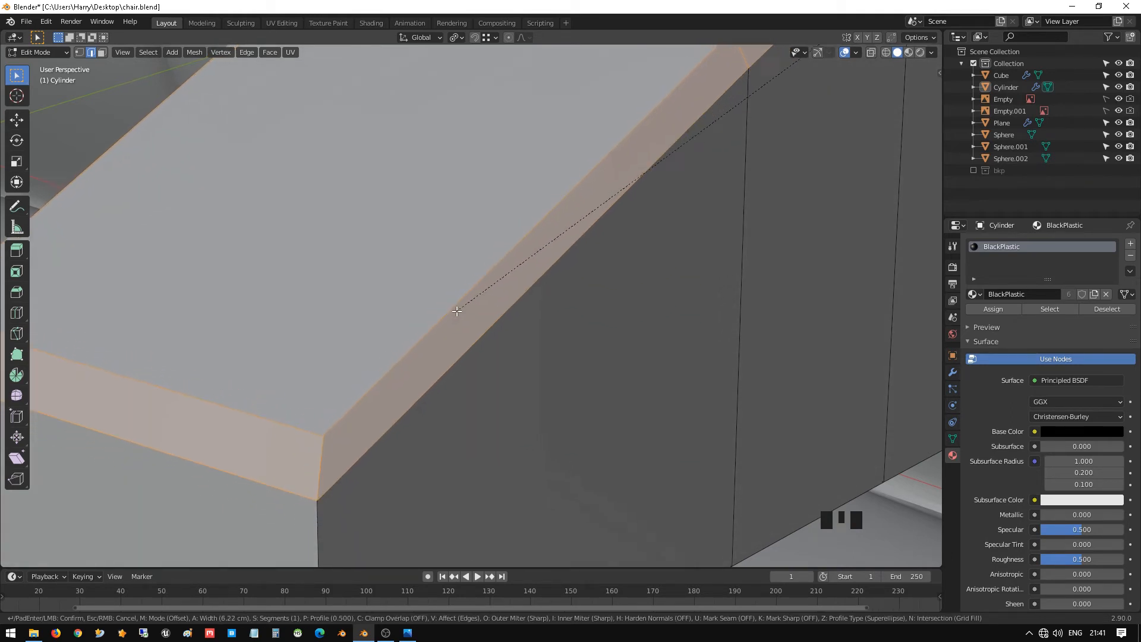
left_click(448, 307)
scroll(447, 306, "down", 2)
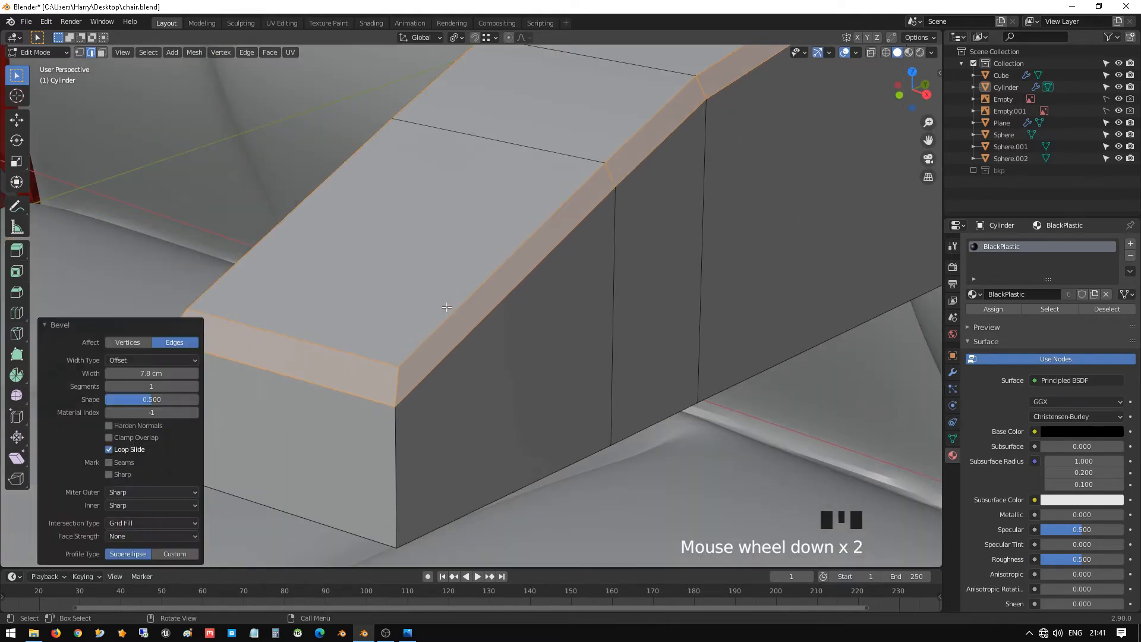
- Inset the selected bevel faces around the pad's top by about 1.12 cm and fatten them outward by about 8.84 cm
middle_click_drag(448, 307, 508, 277)
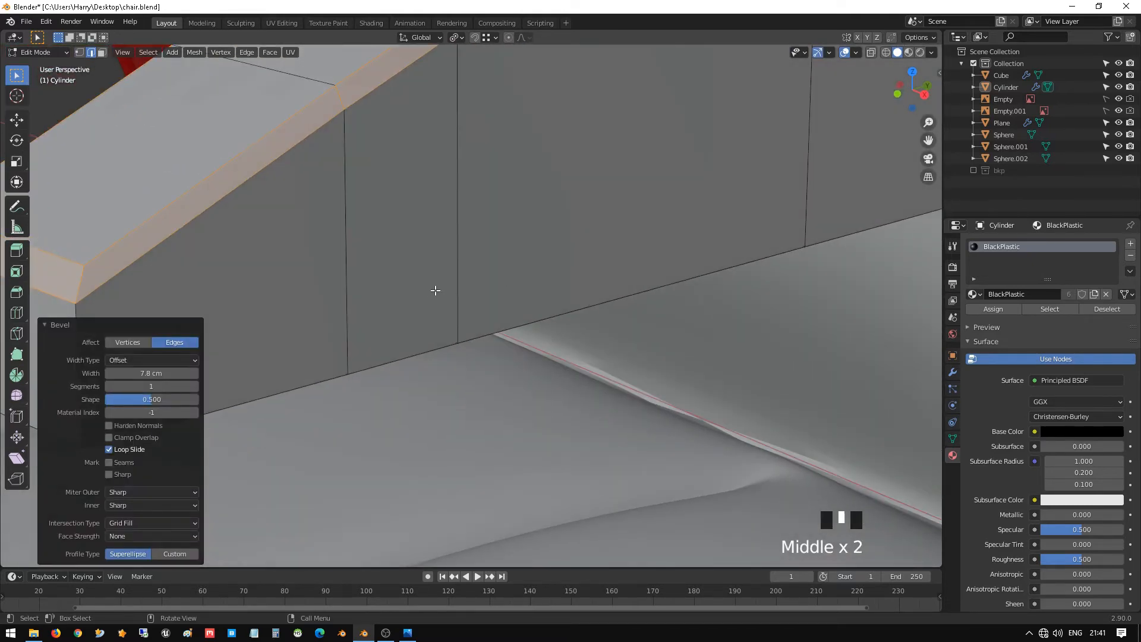
middle_click_drag(435, 290, 454, 290)
key("i")
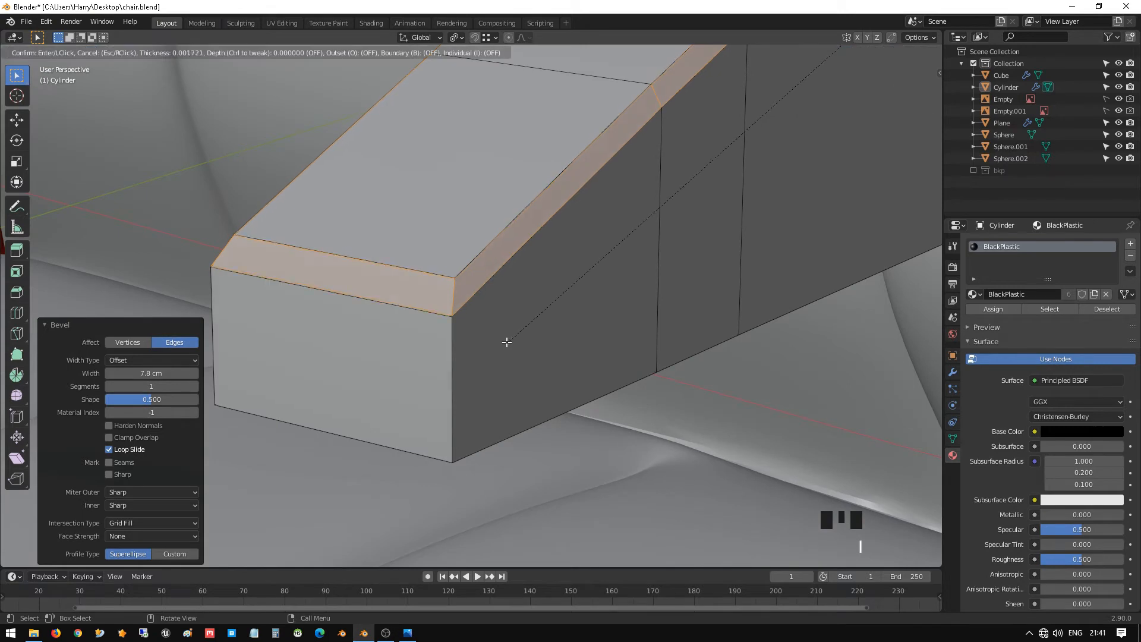
left_click(506, 341)
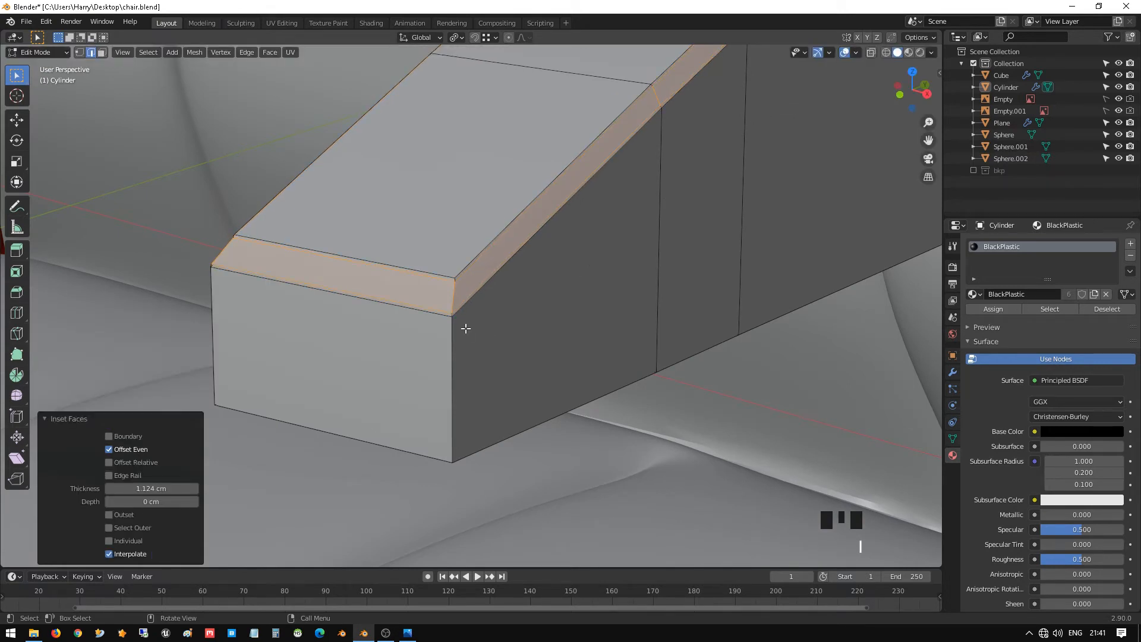
key("alt+s")
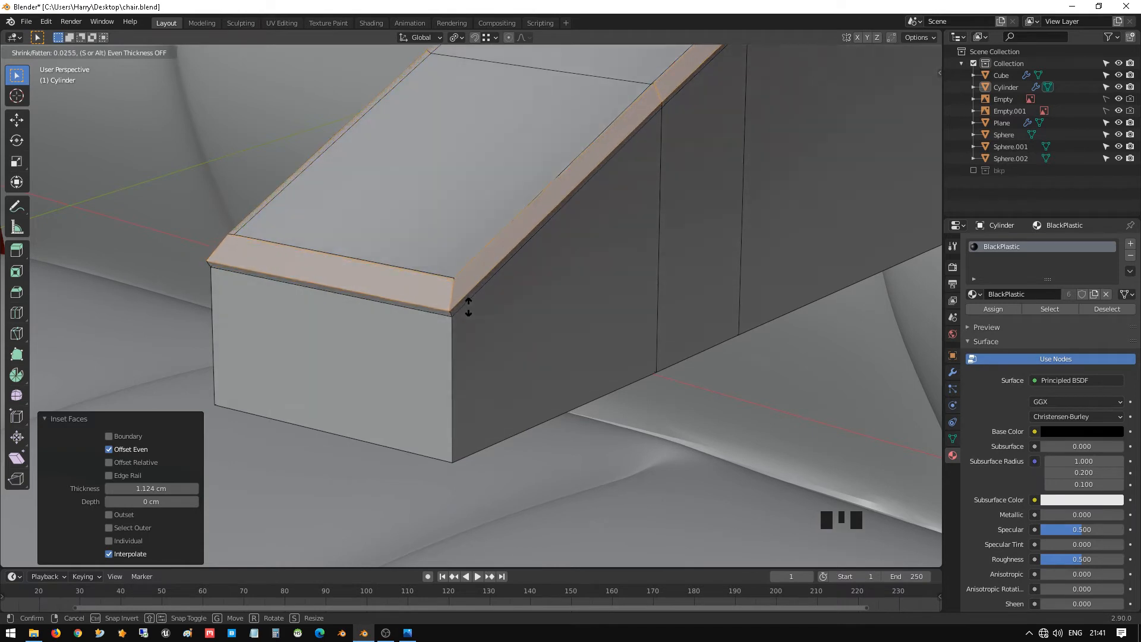
left_click(478, 254)
- Crease the inner edge line along the far long side of the pad's top surface with a factor of 1
middle_click_drag(357, 129, 357, 263, "shift")
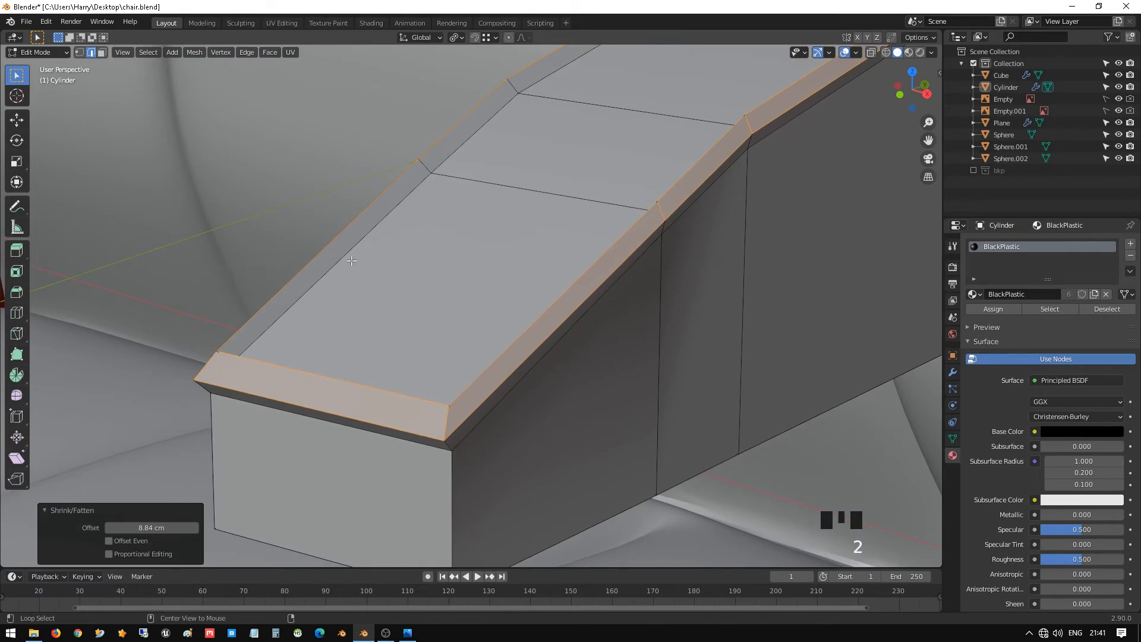
left_click(351, 260, "alt")
middle_click_drag(551, 185, 491, 240, "shift")
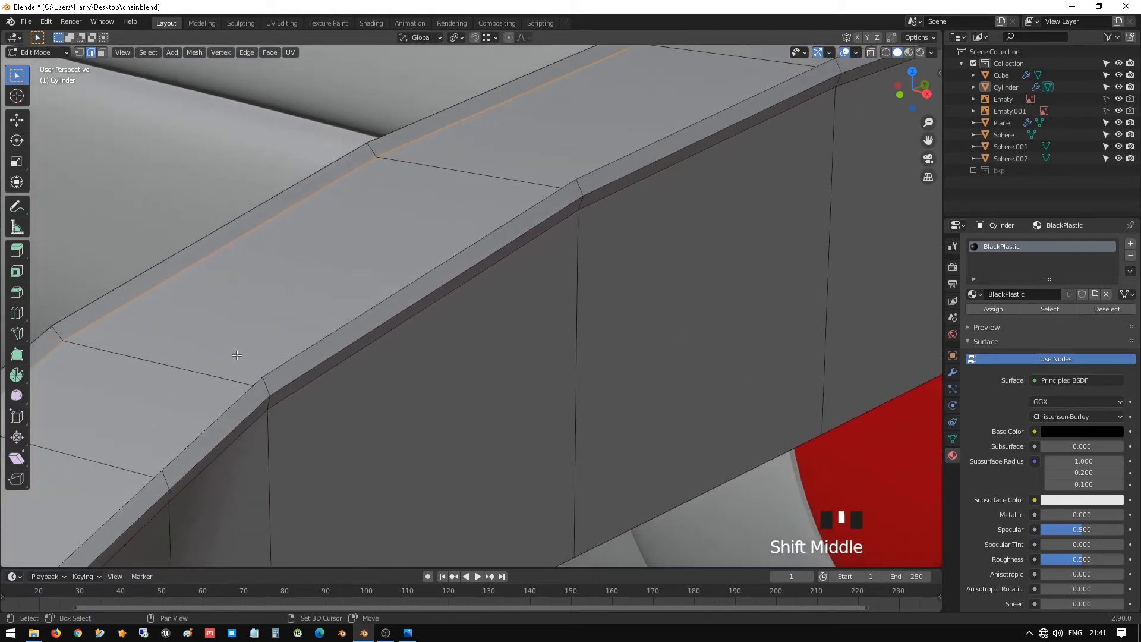
scroll(491, 240, "down", 4)
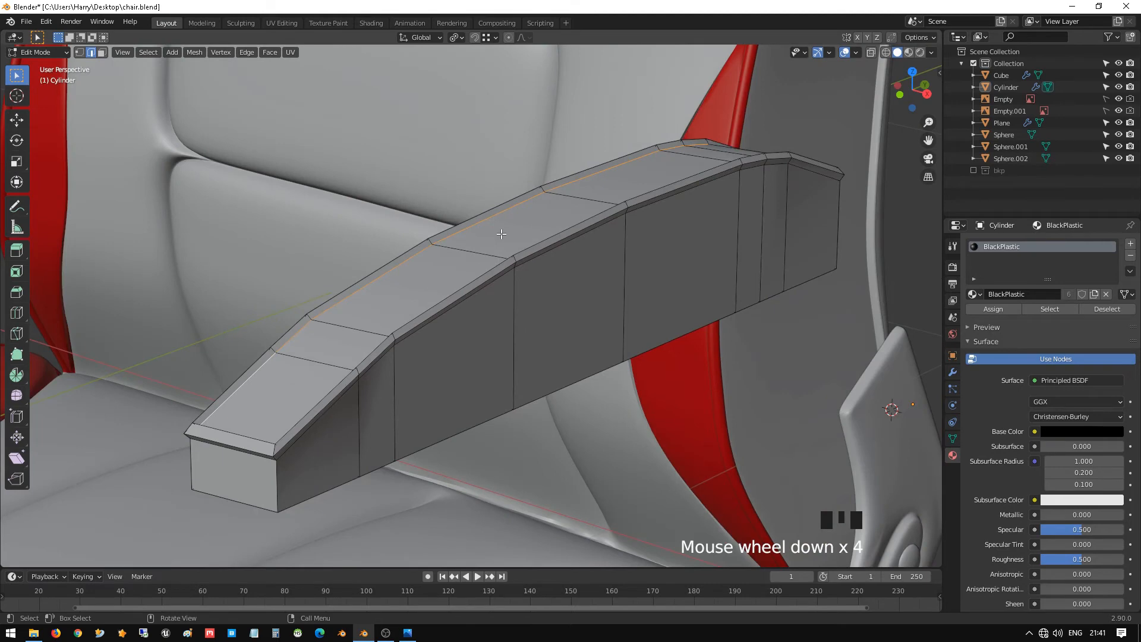
key("shift+e")
left_click(505, 232)
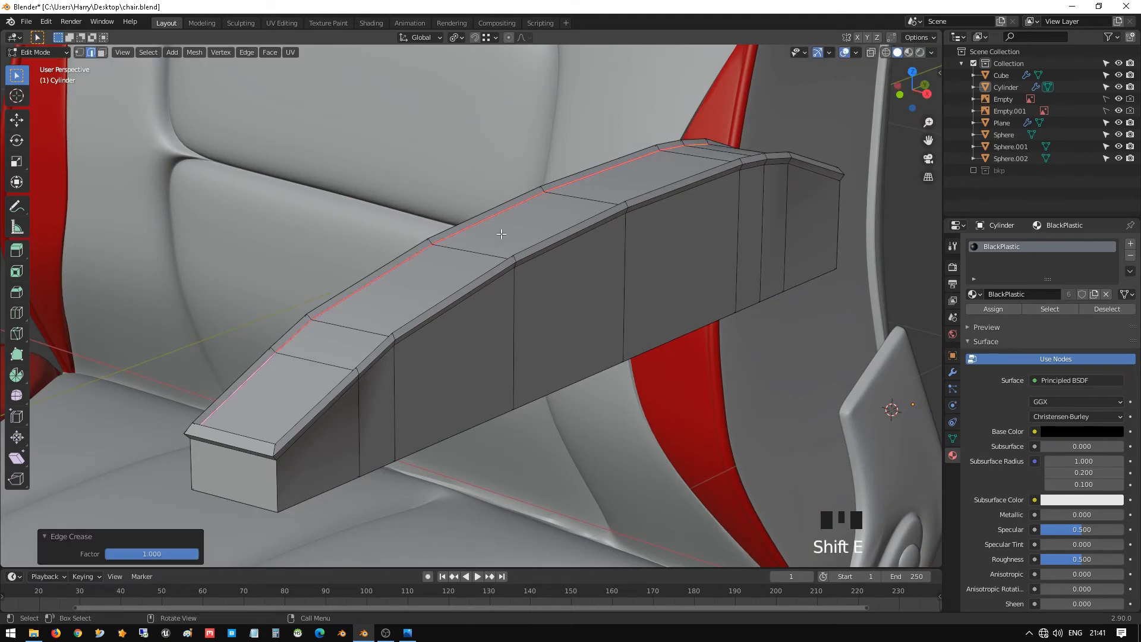
- Select all the faces of the pad's top surface inside the bevelled rim, from the front end to the back, in face selection mode
scroll(496, 244, "up", 2)
key("3")
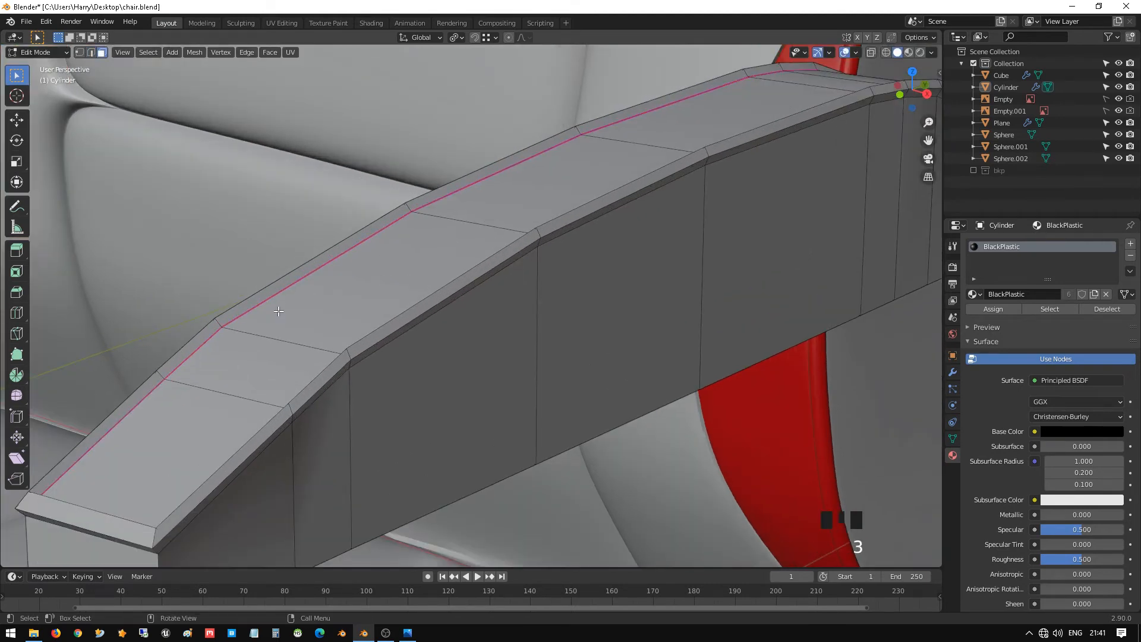
left_click(198, 411, "shift")
left_click(261, 357, "shift")
scroll(356, 292, "down", 2)
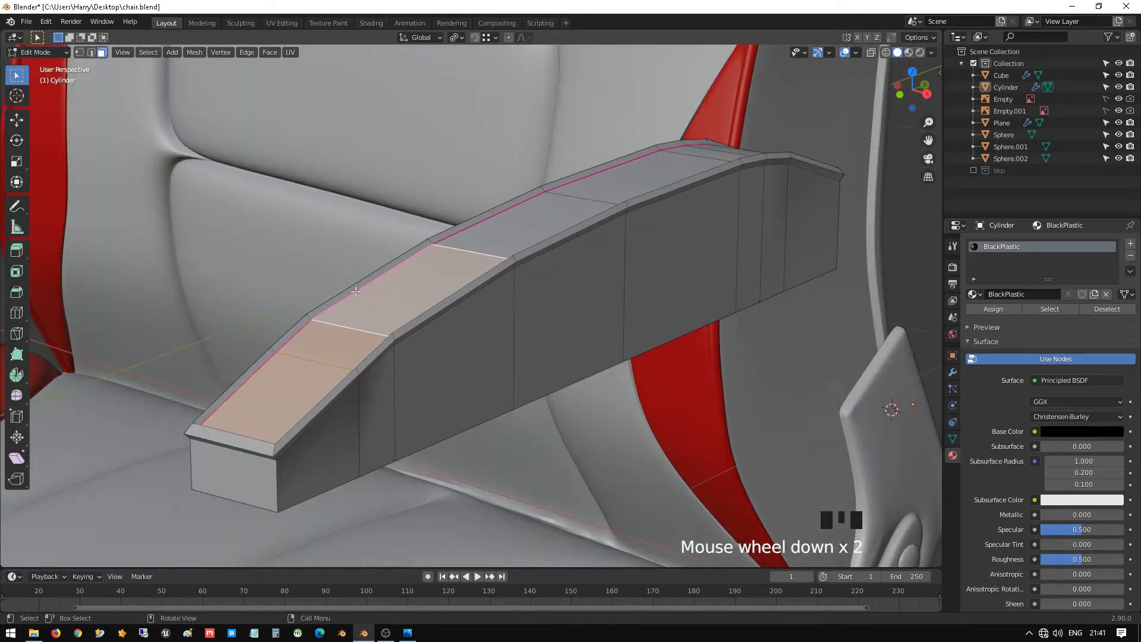
middle_click_drag(357, 292, 419, 294)
left_click(548, 332, "shift")
left_click(508, 326, "shift")
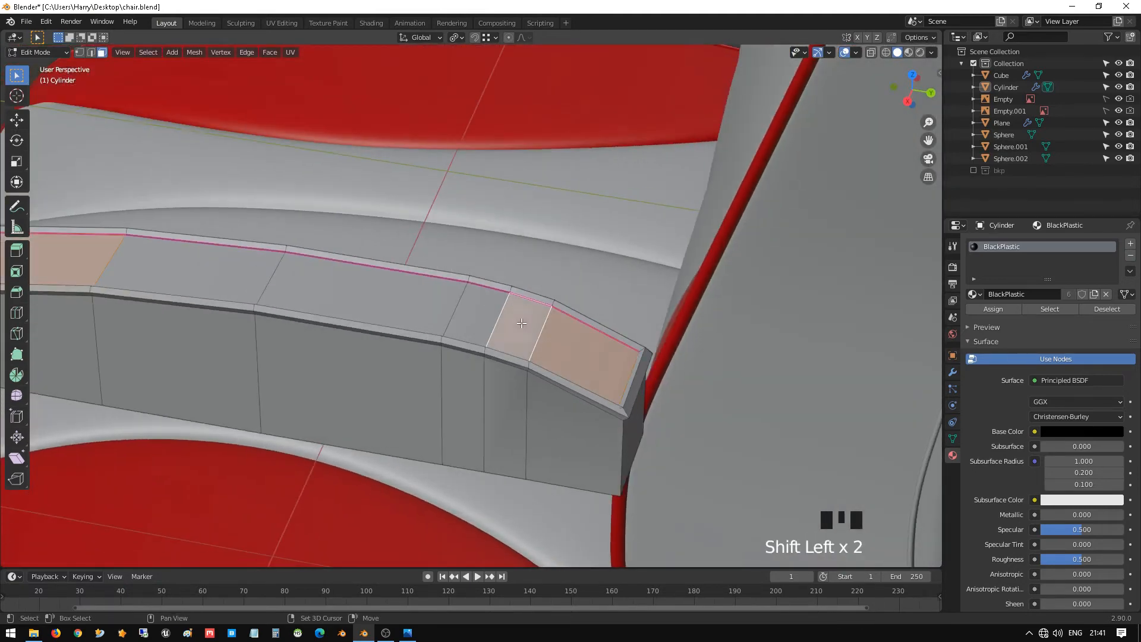
left_click(469, 315, "shift")
left_click(357, 297, "shift")
left_click(243, 292, "shift")
middle_click_drag(244, 292, 178, 295)
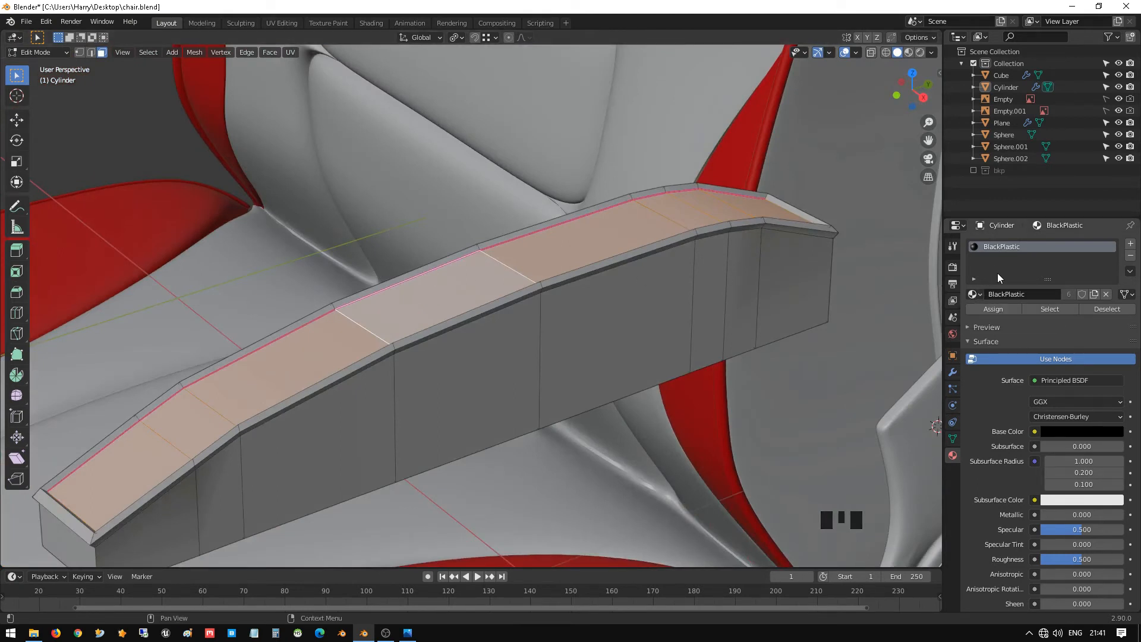
- Add a second material slot to the pad and assign the existing Red material to the selected top faces
left_click(1130, 244)
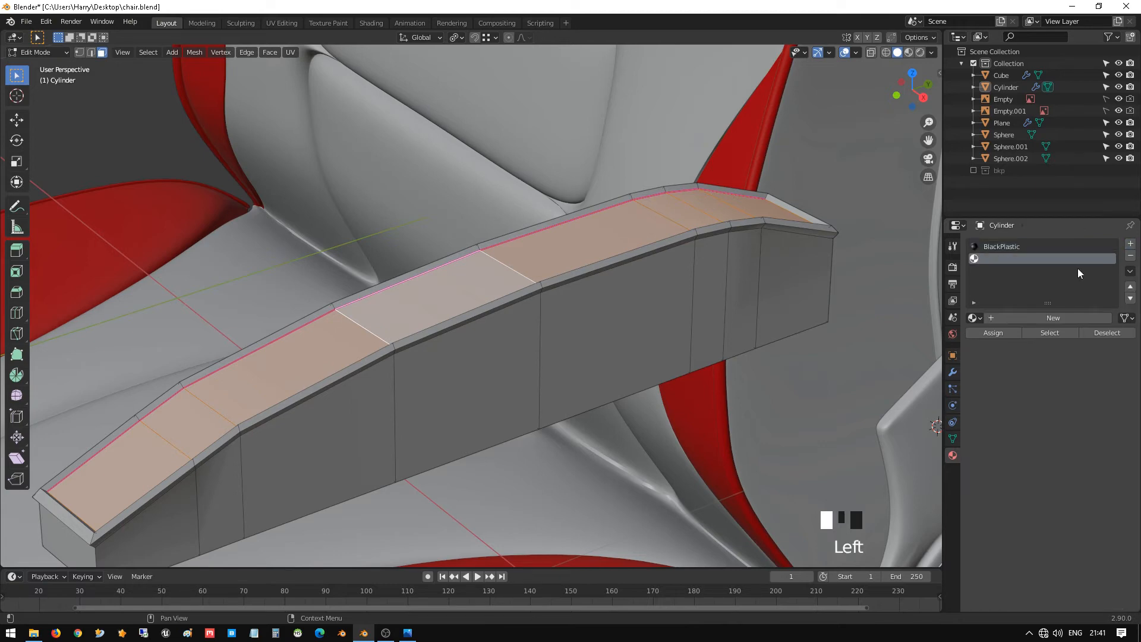
left_click_drag(977, 317, 1010, 369)
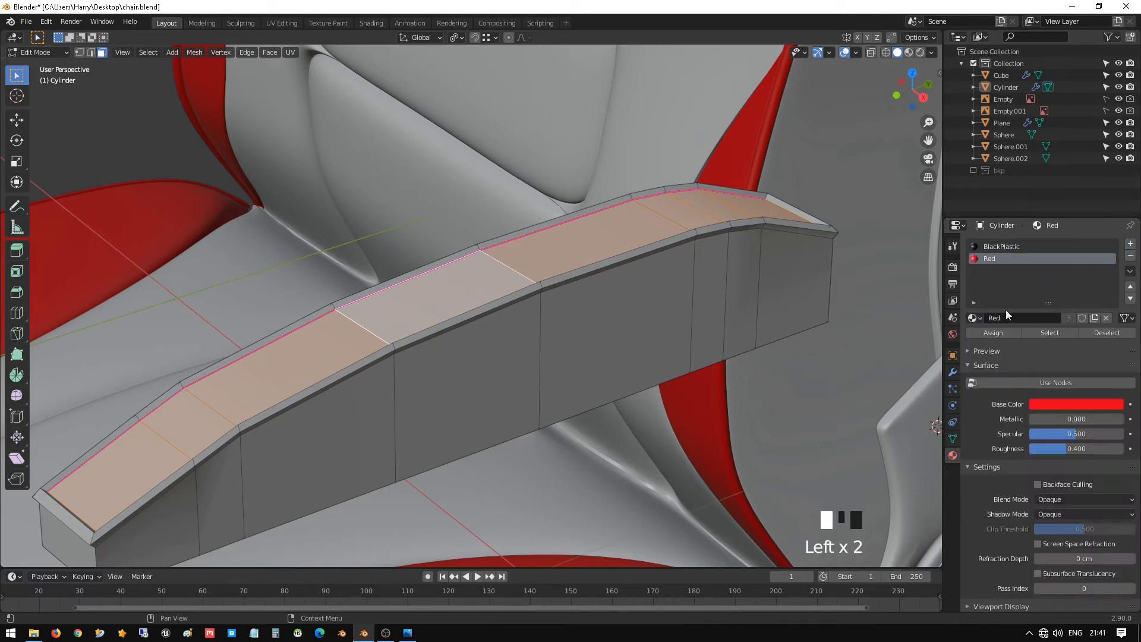
left_click(999, 333)
- Switch the viewport to Material Preview and check the smoothed red-topped pad in object mode
middle_click_drag(654, 297, 565, 279)
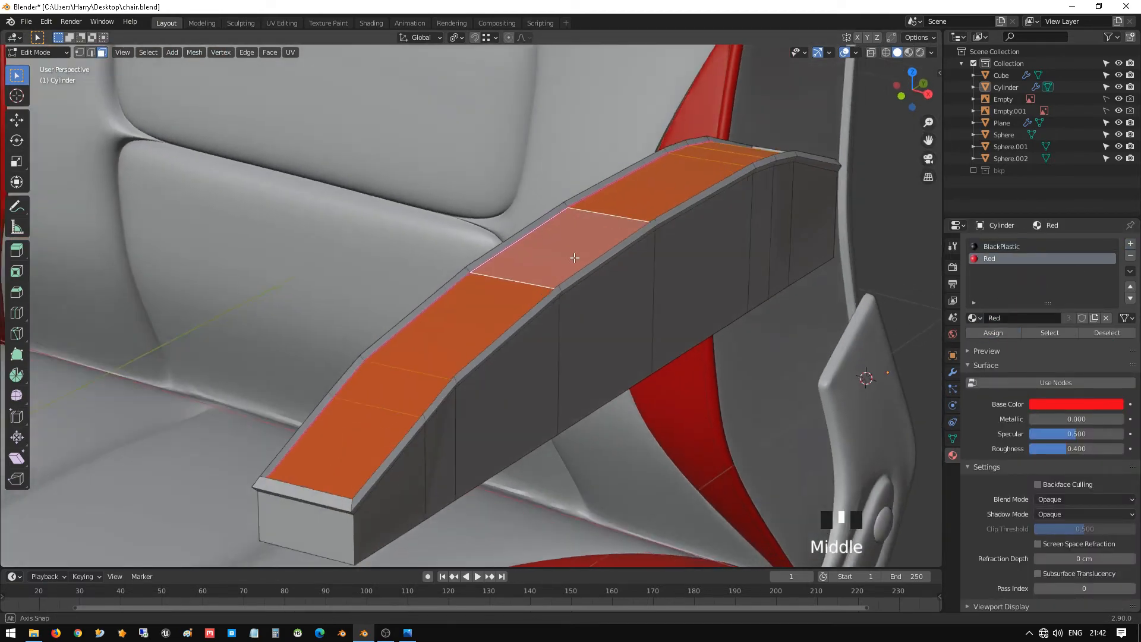
scroll(565, 279, "up", 2)
left_click(558, 271)
middle_click_drag(479, 312, 482, 288)
scroll(478, 306, "up", 2)
scroll(481, 289, "down", 1)
key("z")
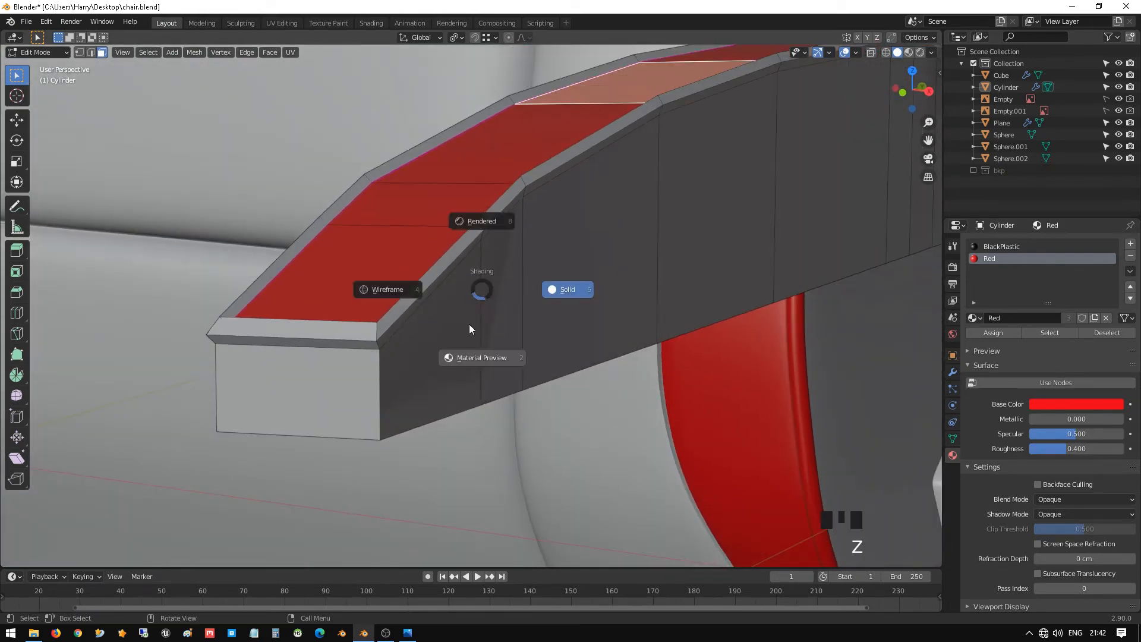
left_click(469, 356)
scroll(477, 297, "down", 1)
key("Tab")
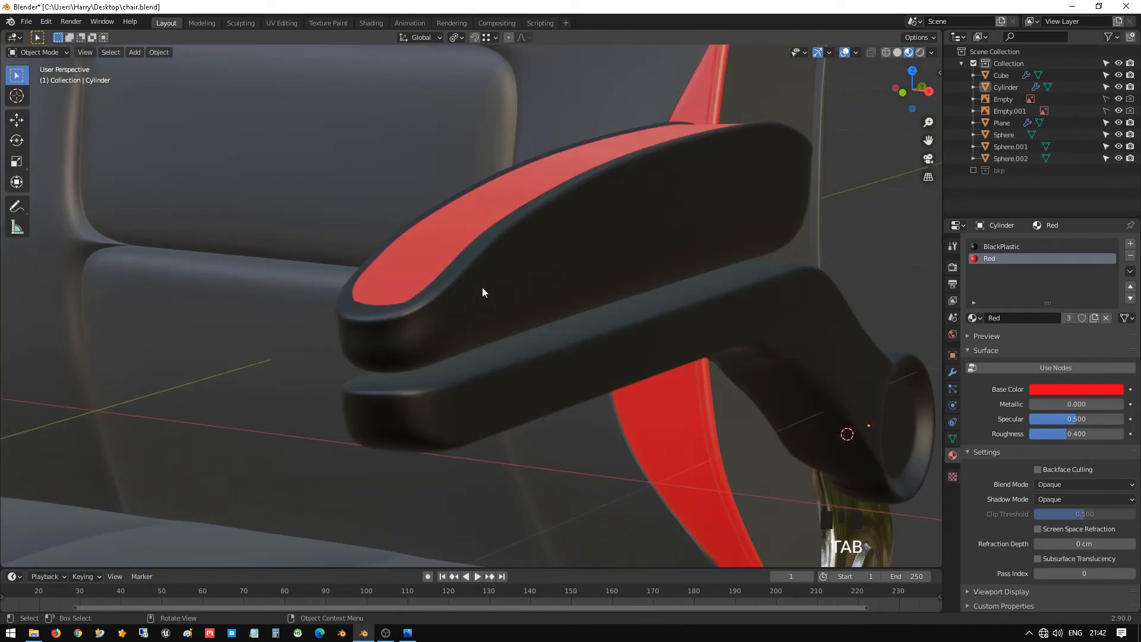
middle_click_drag(482, 287, 519, 291)
scroll(479, 297, "up", 5)
scroll(528, 297, "up", 2)
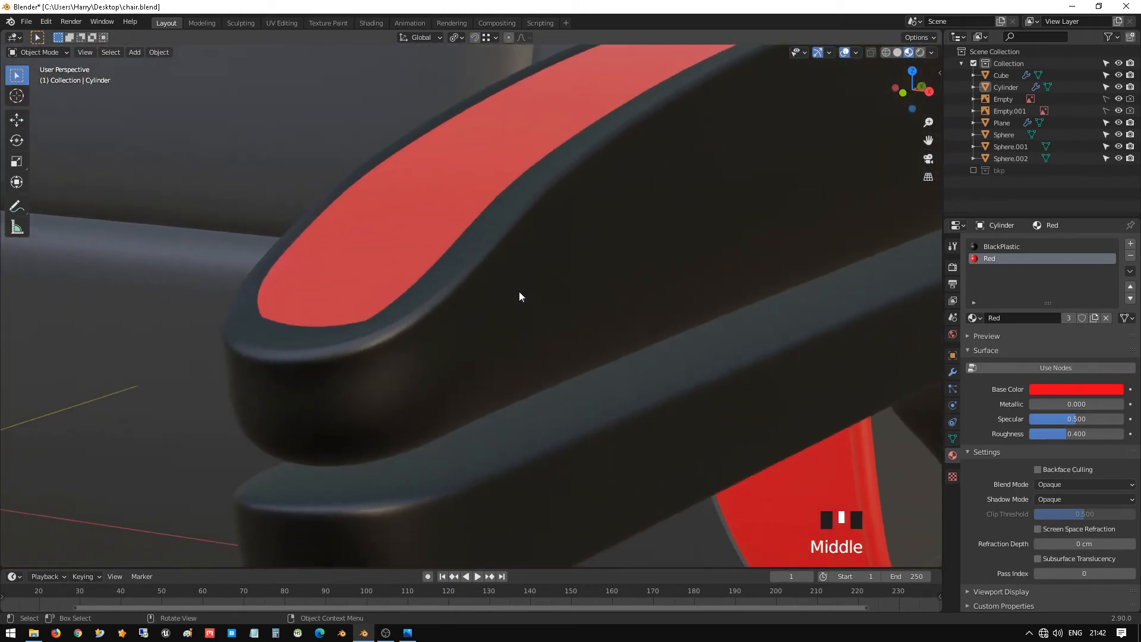
- In edge selection mode, bevel the edge loop just beneath the pad's protruding rim with one segment and a width of about 3.3 cm
key("Tab")
scroll(487, 293, "down", 2)
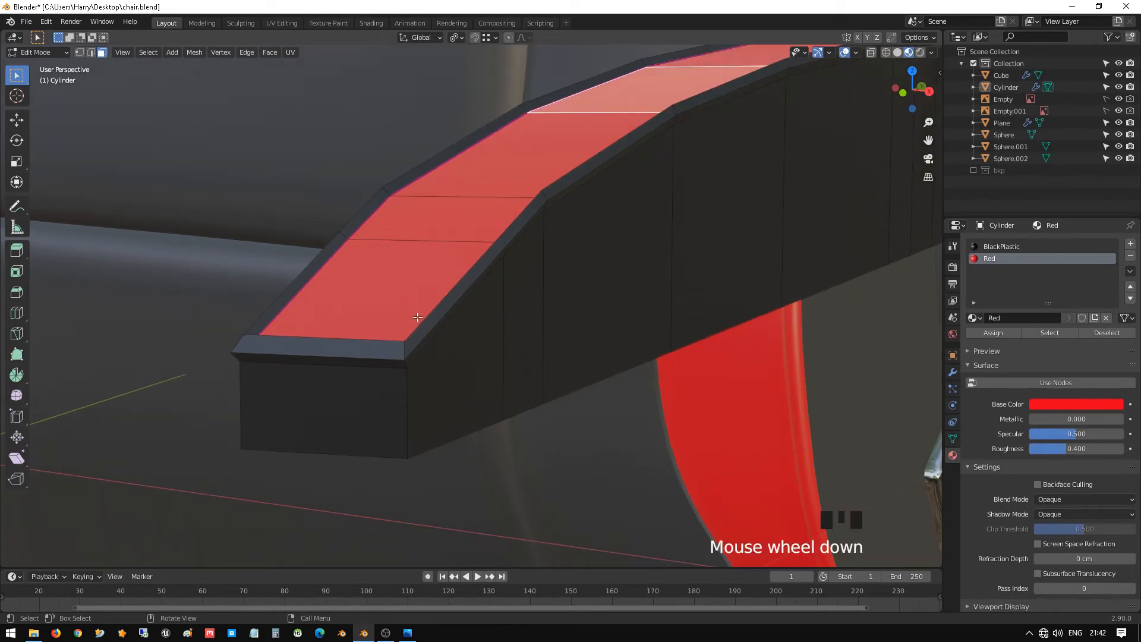
scroll(429, 347, "up", 1)
middle_click_drag(390, 287, 397, 280)
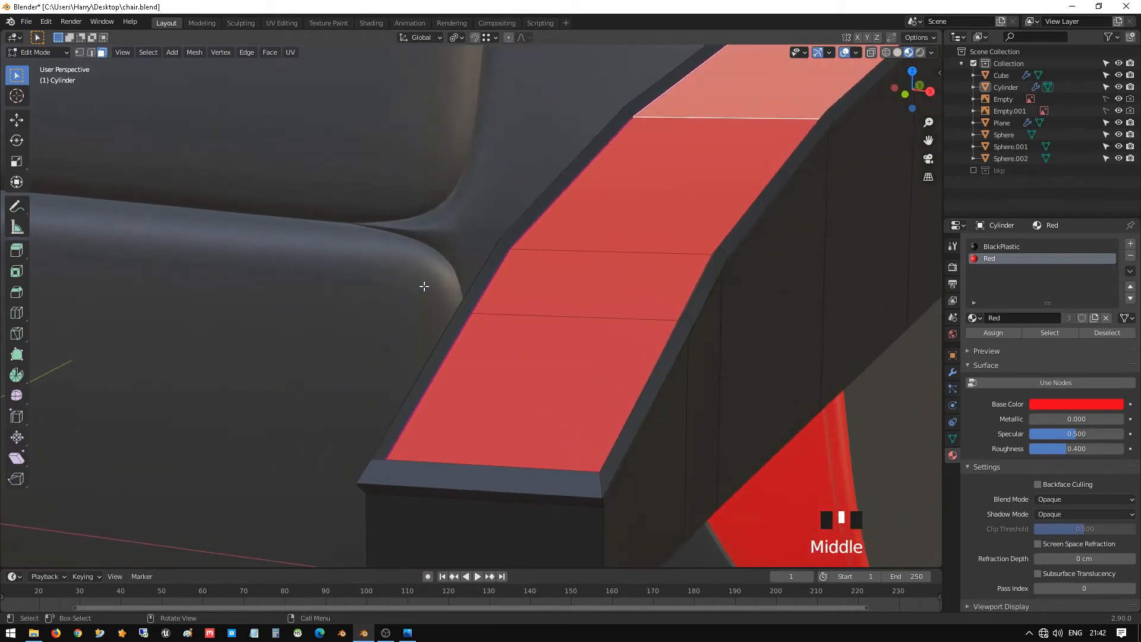
scroll(435, 291, "up", 2)
mouse_move(624, 354)
middle_mouse_down()
mouse_move(680, 358)
mouse_move(630, 358)
middle_mouse_up()
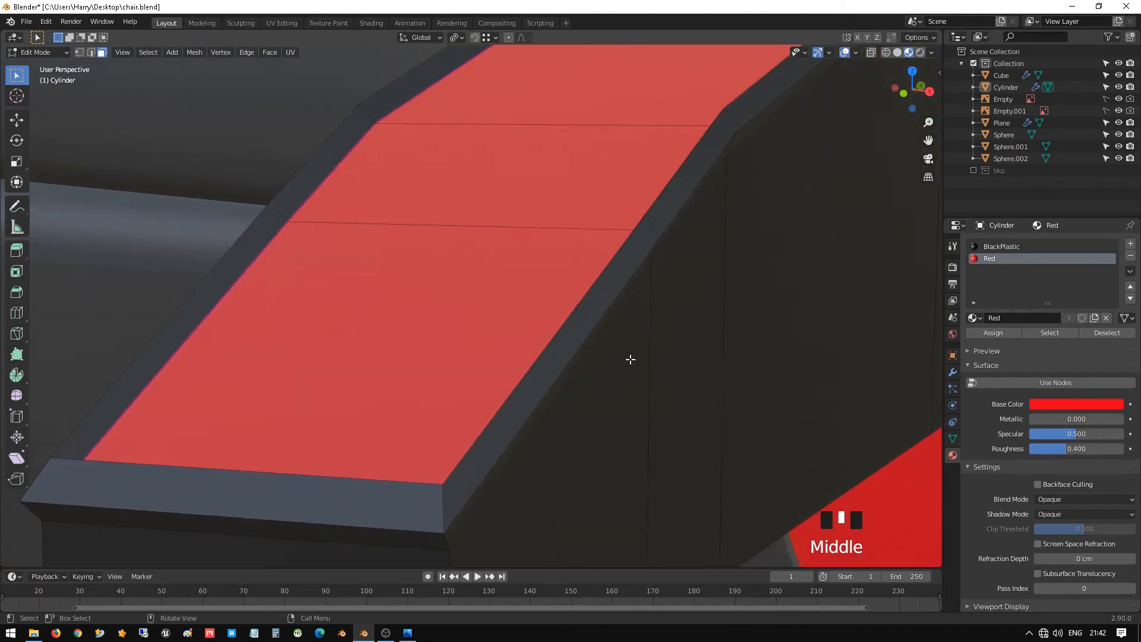
middle_click_drag(467, 396, 290, 343)
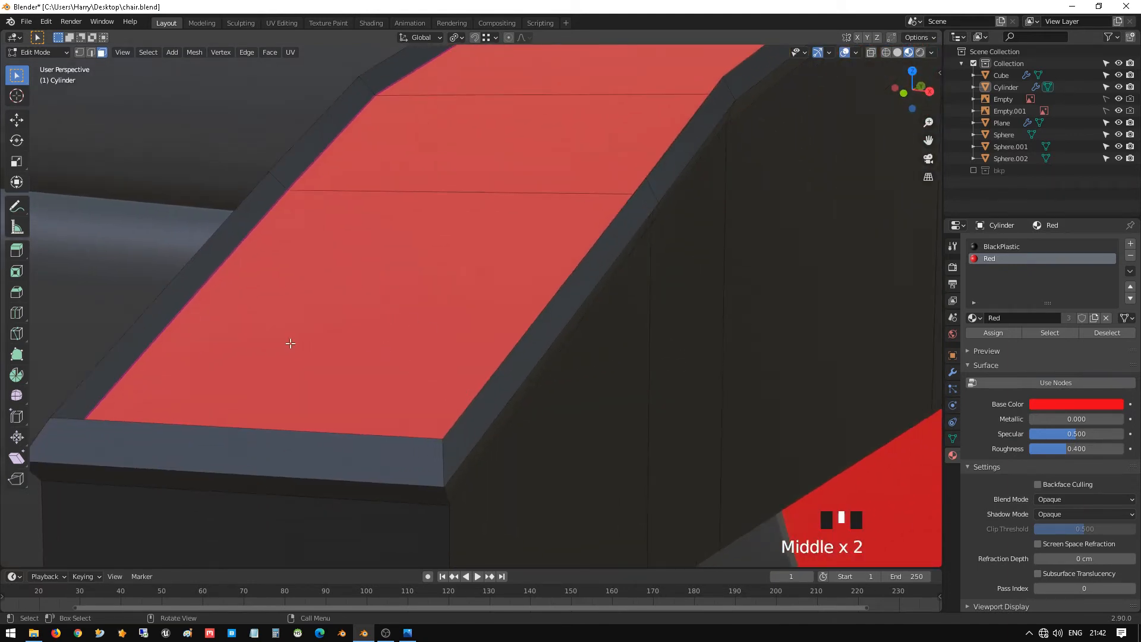
left_click(189, 297, "alt")
left_click(210, 280)
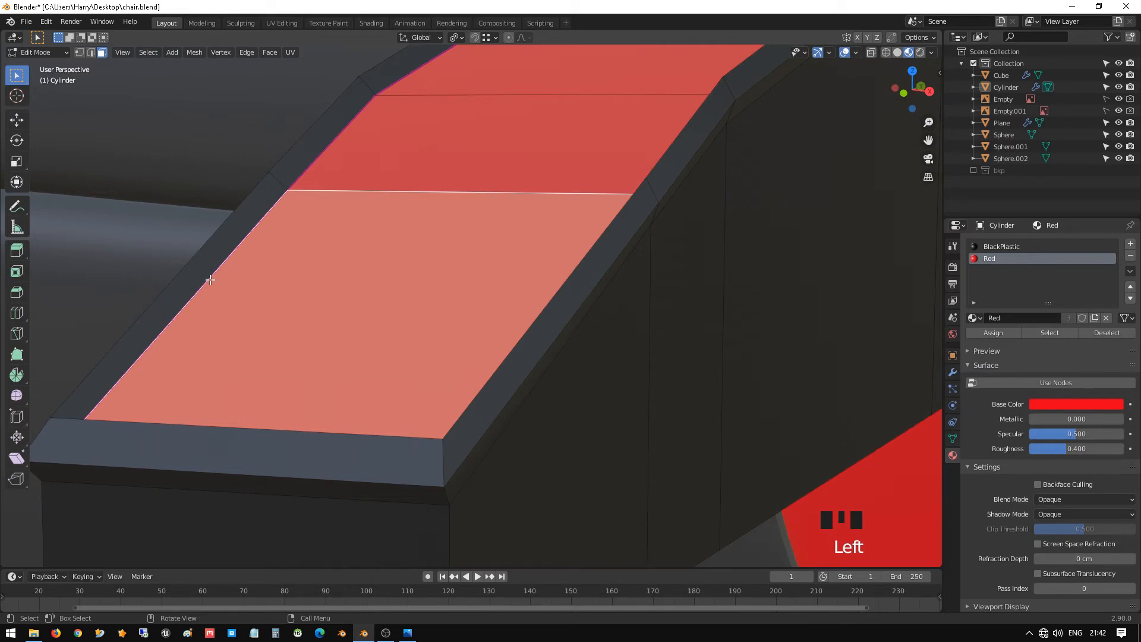
key("2")
left_click(210, 279, "alt")
left_click(210, 280, "alt+shift")
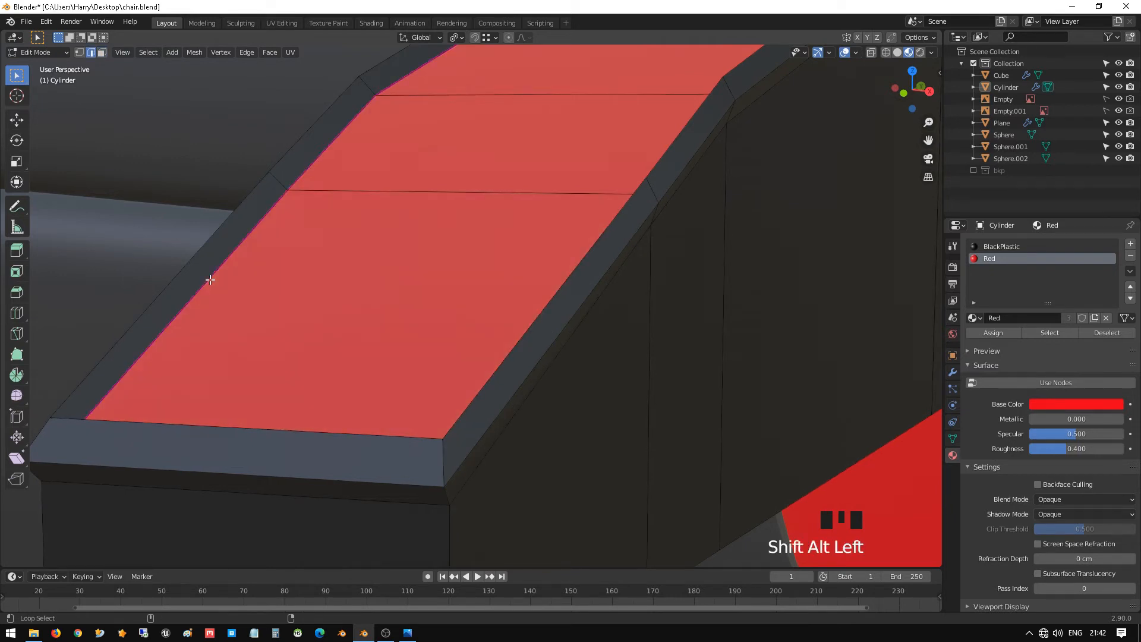
middle_click_drag(230, 292, 473, 385)
left_click(459, 382, "alt+shift")
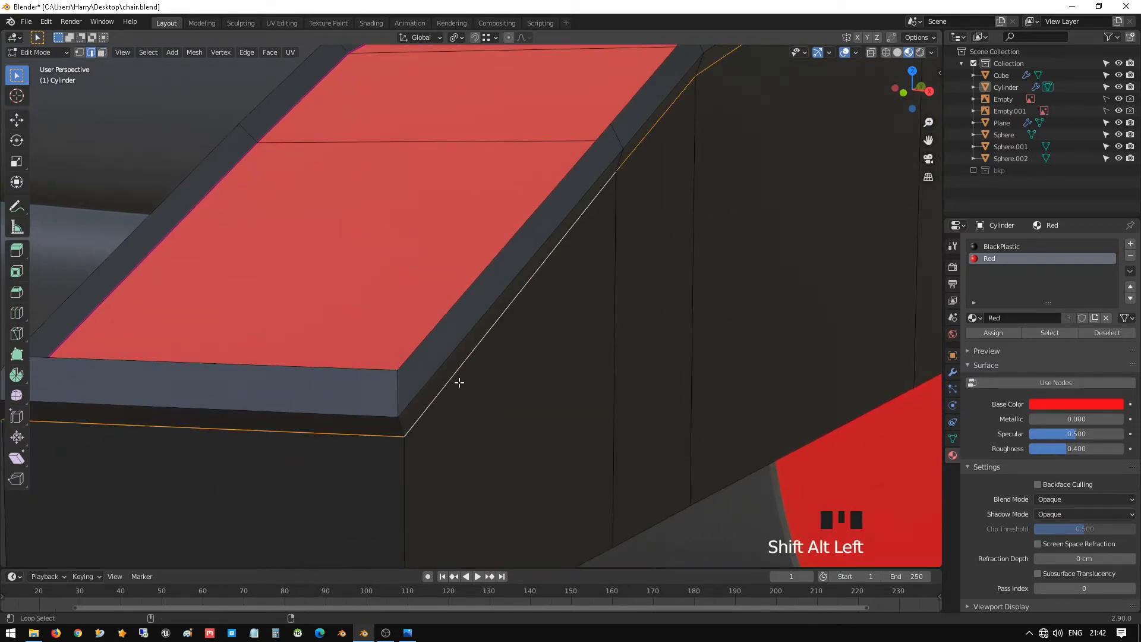
key("ctrl+b")
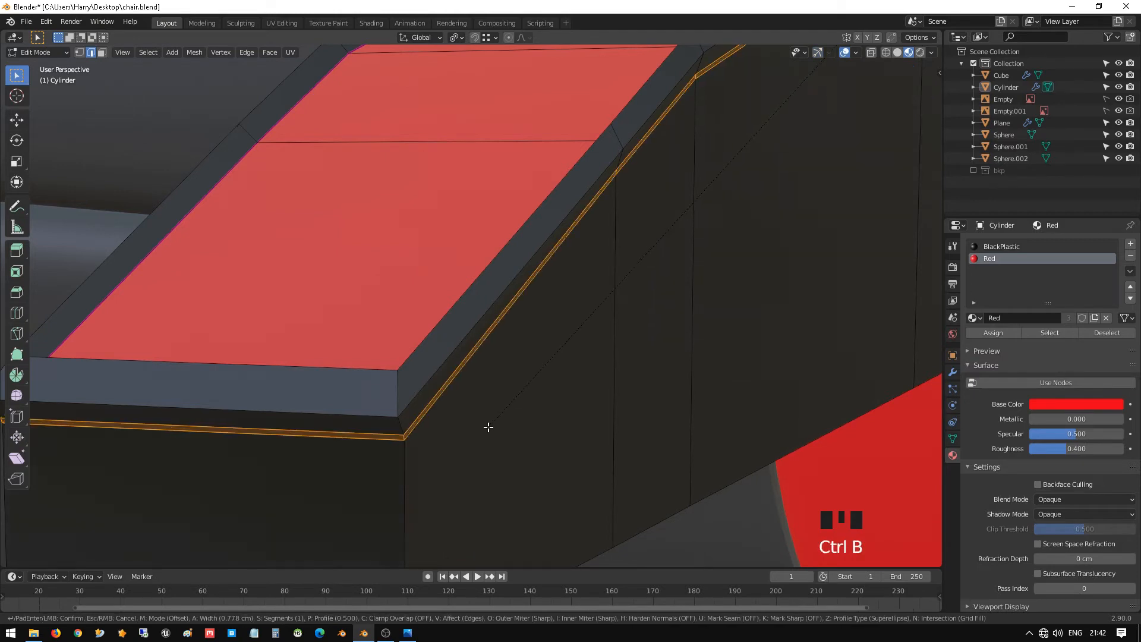
scroll(472, 422, "up", 1)
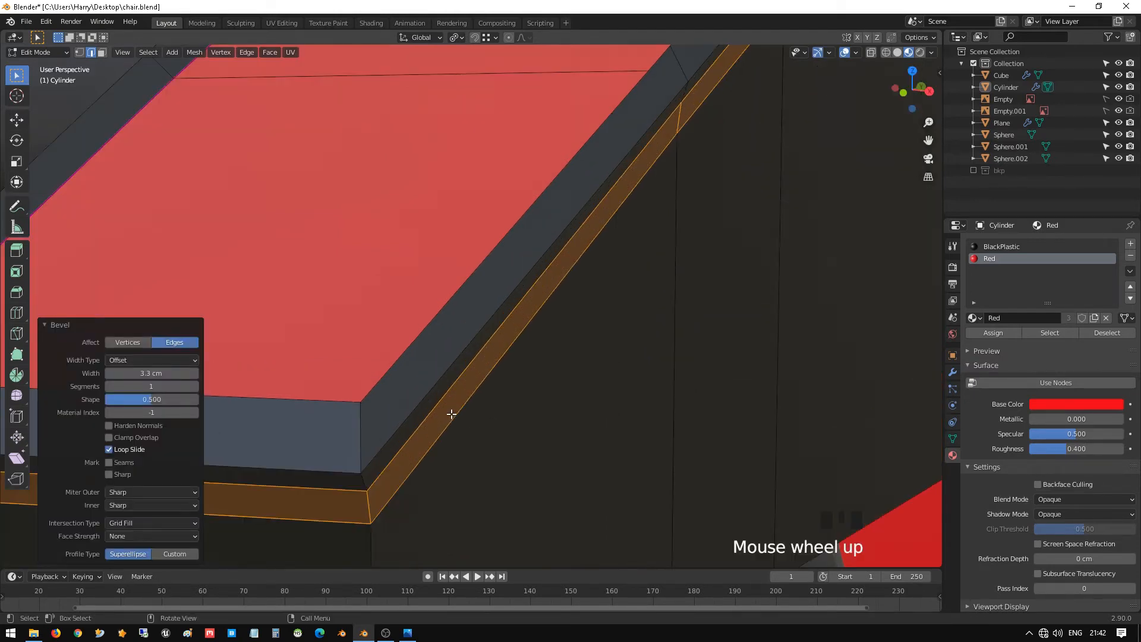
- Add a centred loop cut along the new strip beneath the rim and shrink it inward along its normals to form a groove
key("ctrl+r")
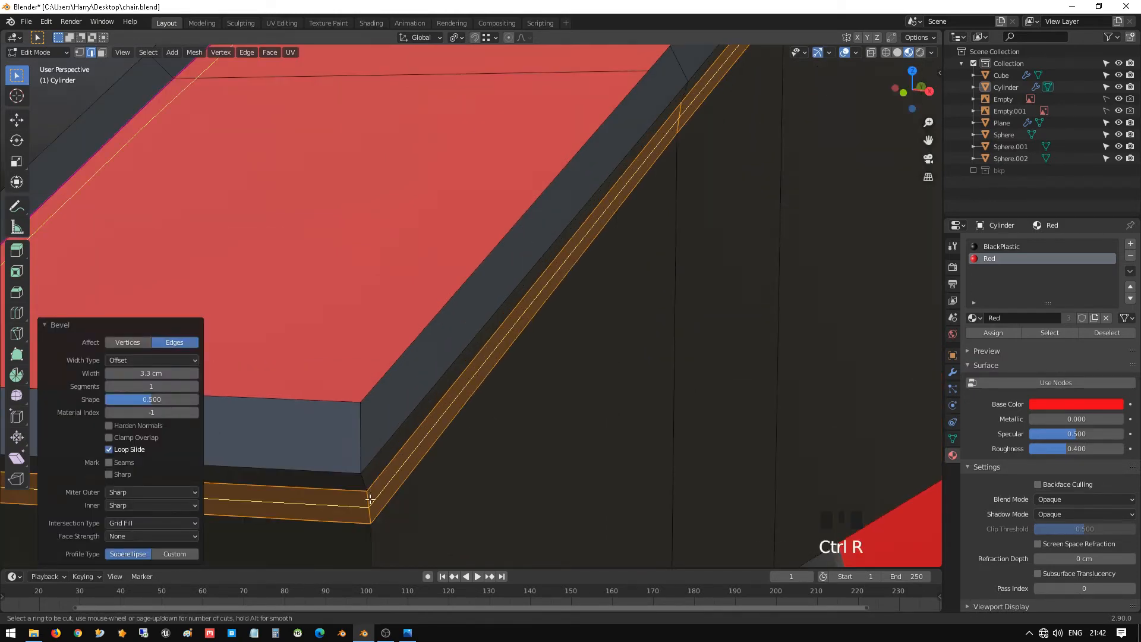
left_click(370, 499)
right_click(370, 499)
key("space")
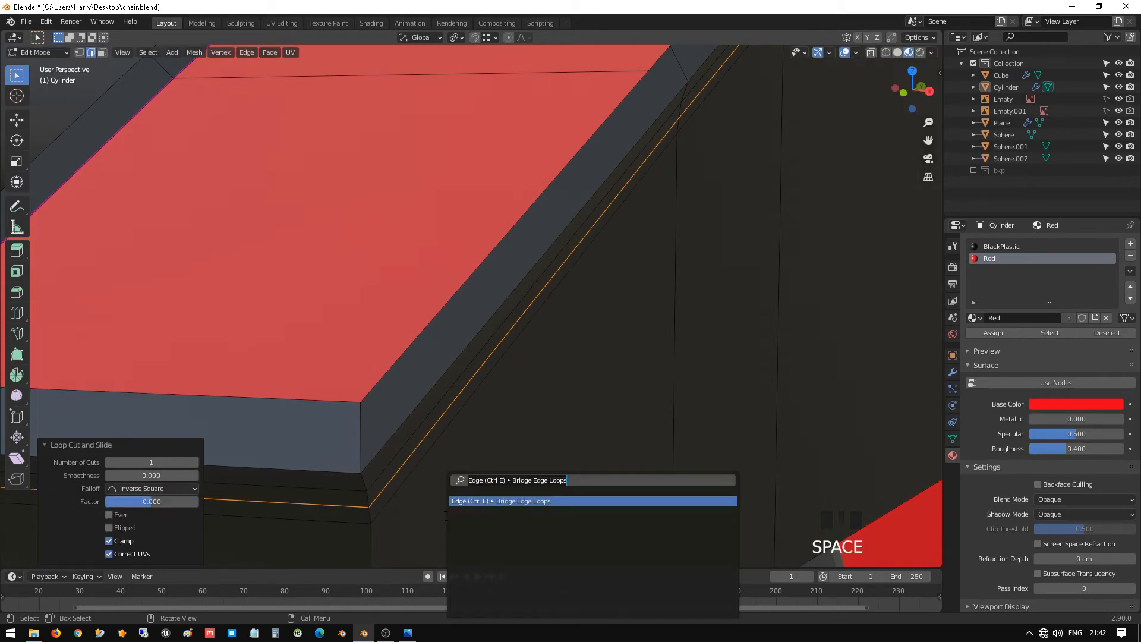
key("Escape")
key("alt+s")
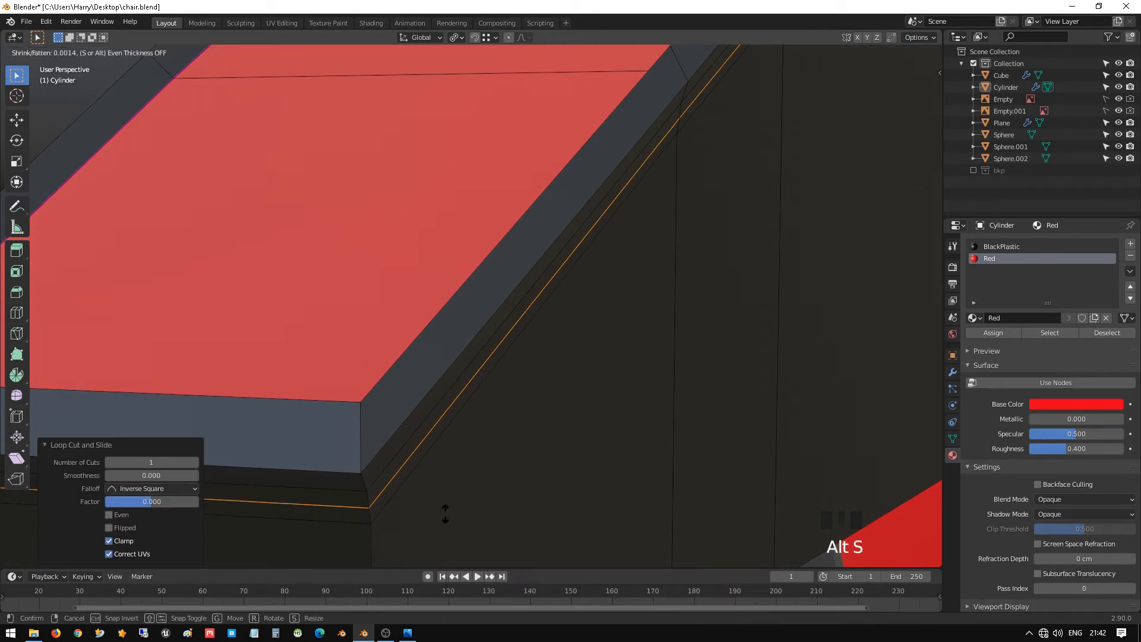
left_click(451, 550)
- Examine the smoothed pad's rim and groove from several angles in object mode and wireframe display
key("Tab")
scroll(423, 433, "down", 5)
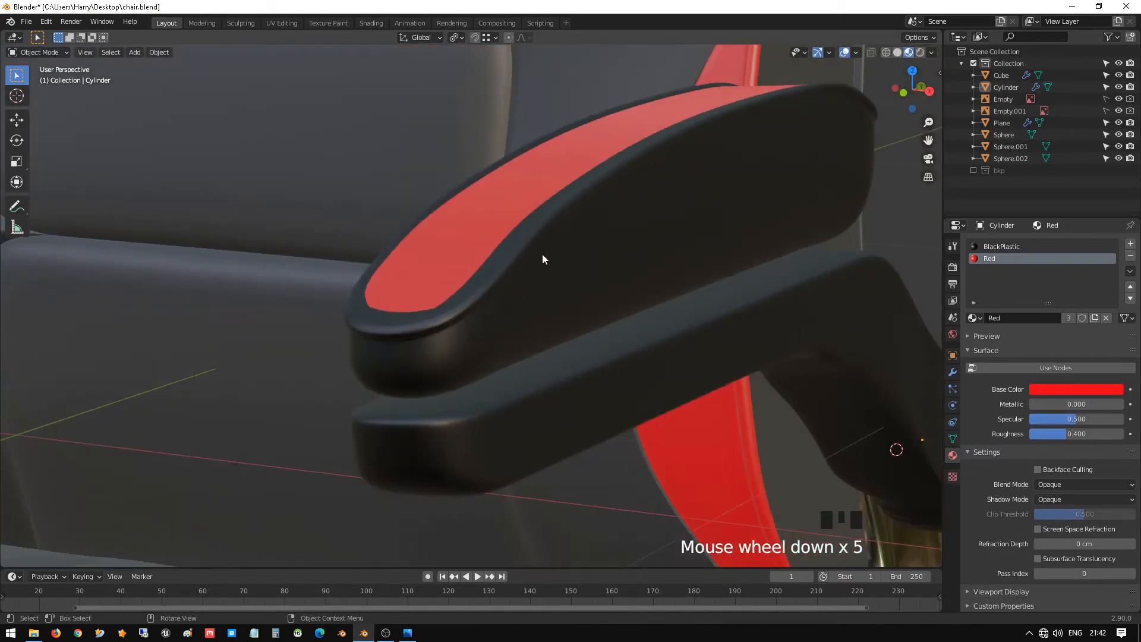
middle_click_drag(542, 258, 624, 287, "shift")
scroll(603, 186, "up", 2)
scroll(624, 287, "down", 2)
key("shift+z")
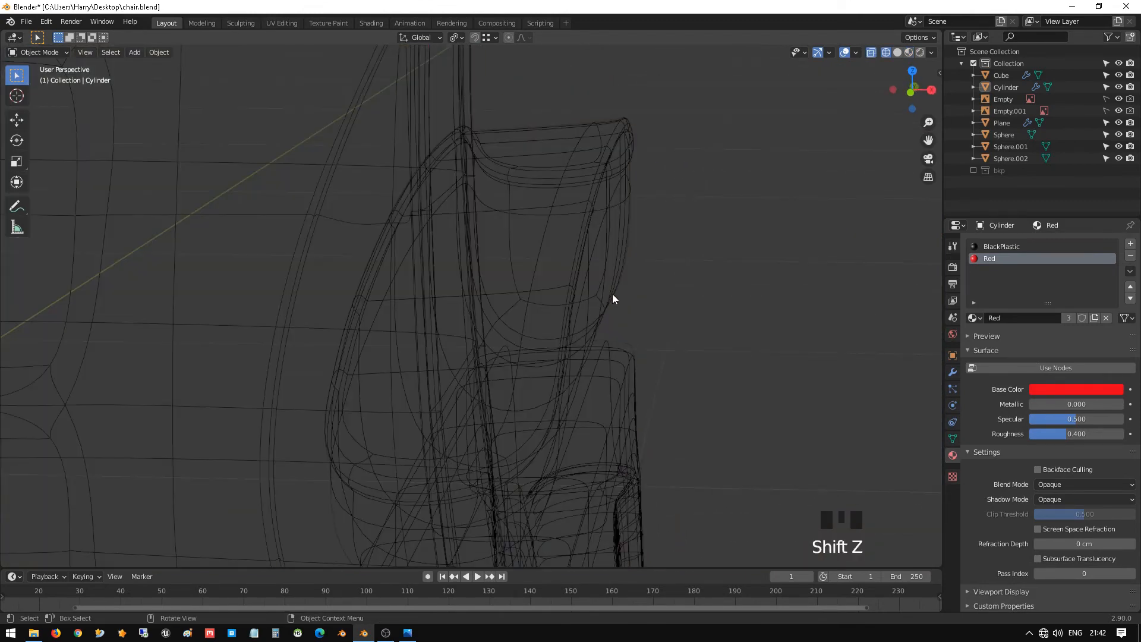
key("shift+z")
key("Tab")
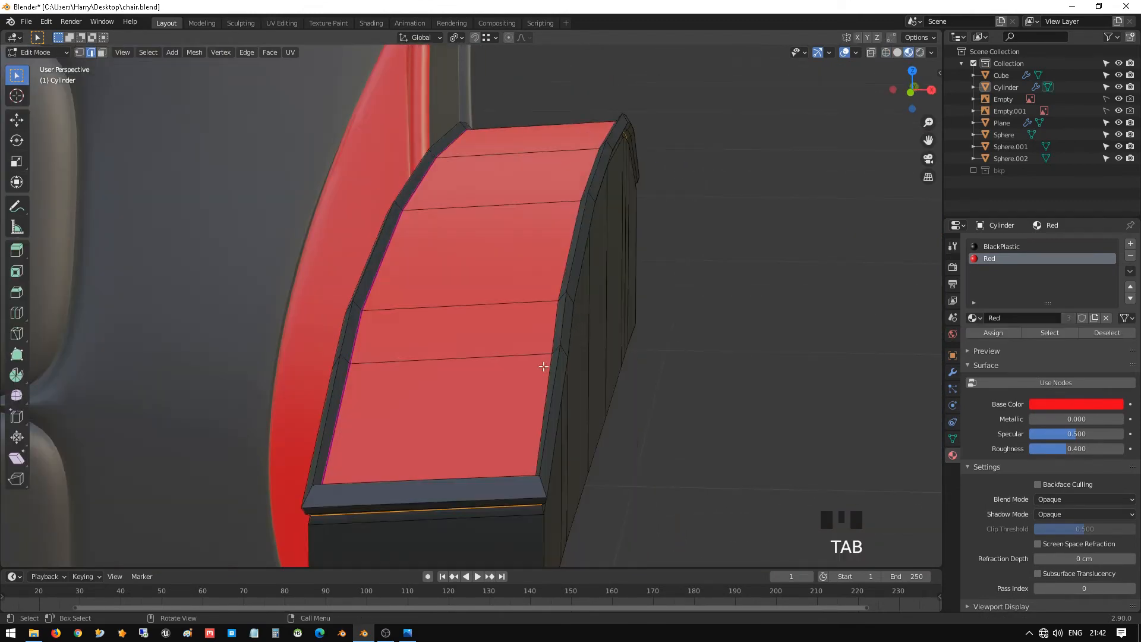
middle_click_drag(475, 356, 631, 294)
key("Tab")
- Add two lengthwise loop cuts through the pad, one slid to a factor of about -0.707 and the other close to the opposite long side
key("Tab")
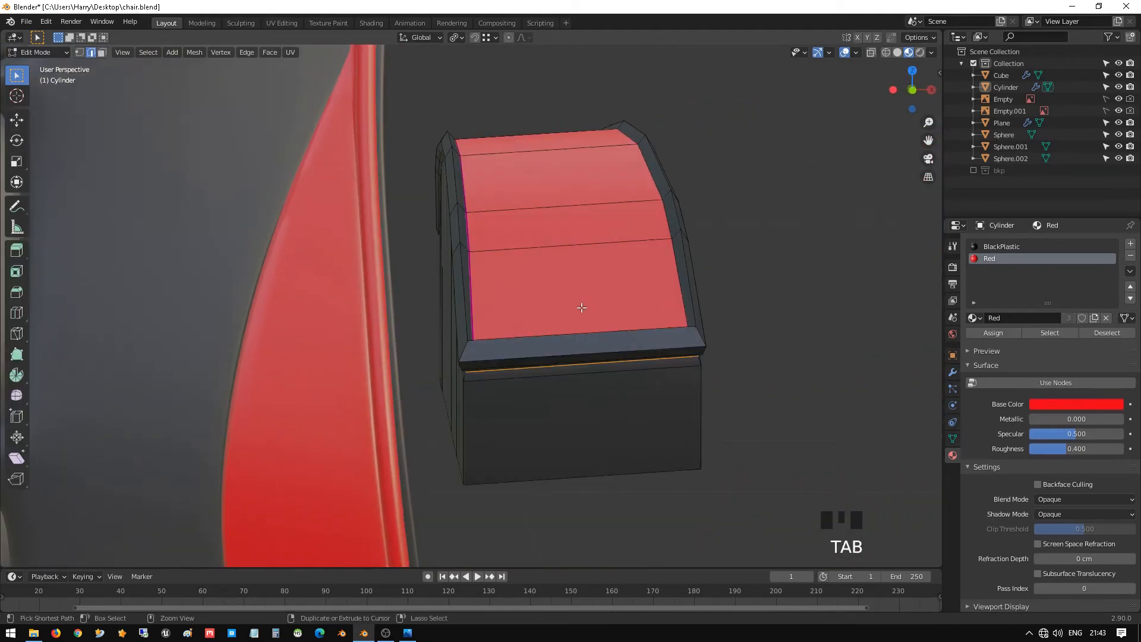
key("ctrl+r")
left_click(570, 341)
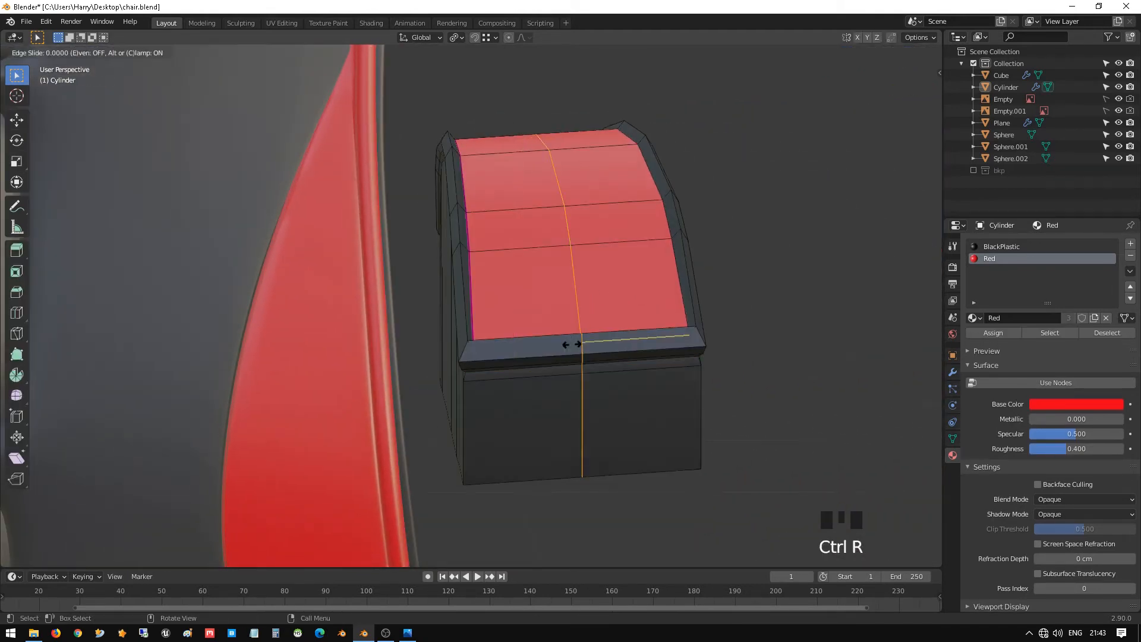
left_click(484, 347)
key("ctrl+r")
left_click(605, 313)
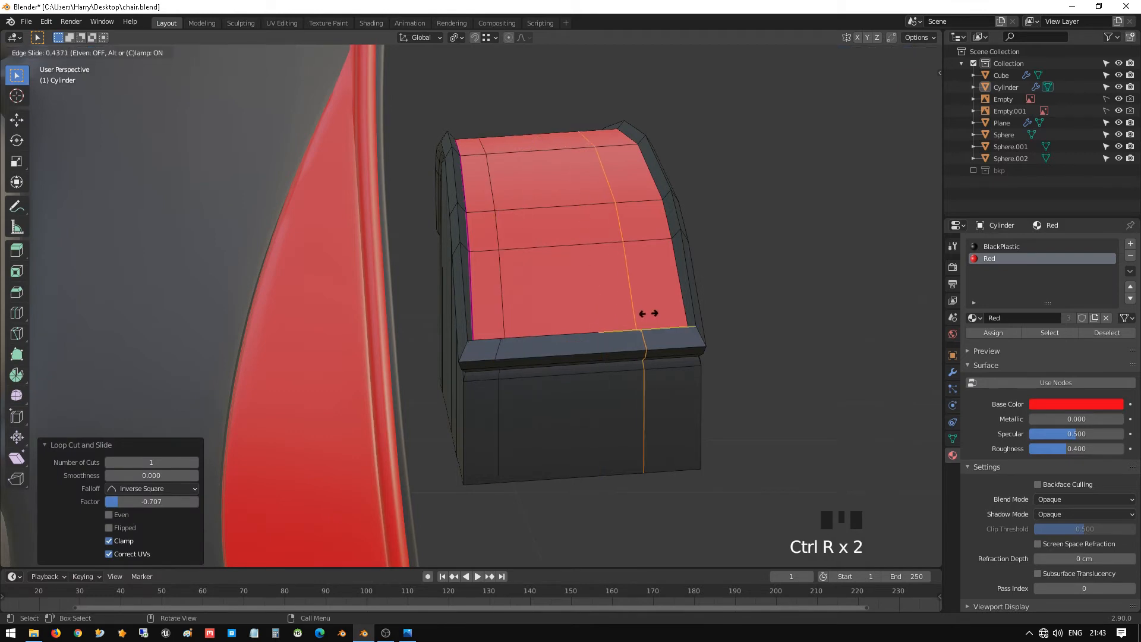
left_click(665, 315)
key("Tab")
mouse_move(666, 315)
middle_mouse_down()
mouse_move(644, 315)
mouse_move(654, 314)
middle_mouse_up()
scroll(593, 340, "down", 1)
scroll(519, 282, "up", 2)
key("Tab")
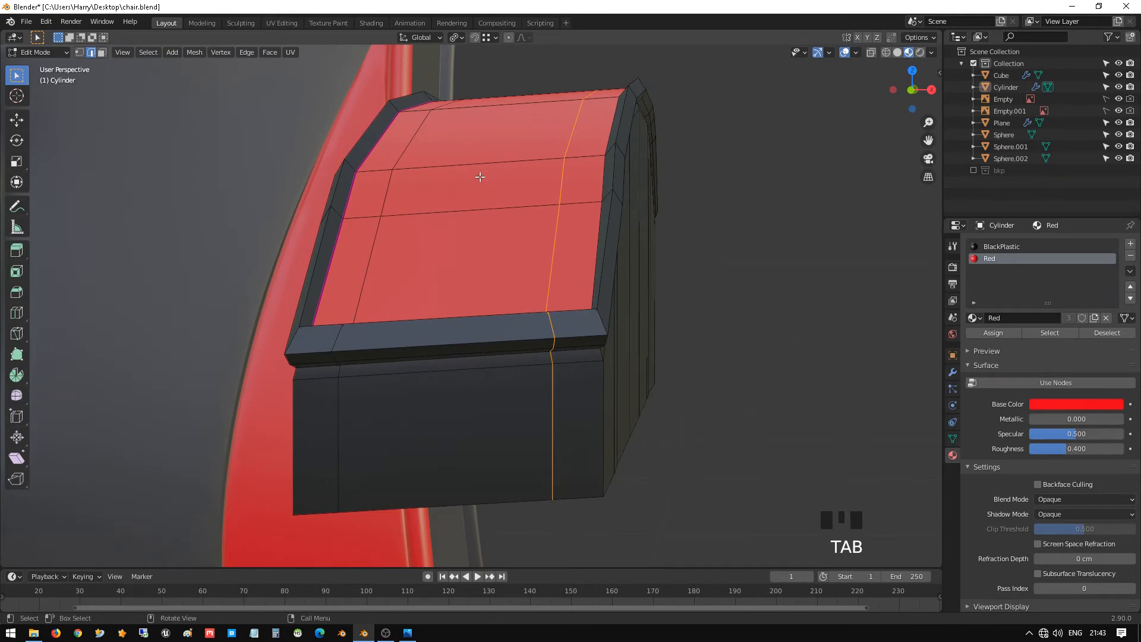
- In face selection mode, select the red top faces on the front part of the pad, including the narrow side strips
left_click(467, 192)
key("3")
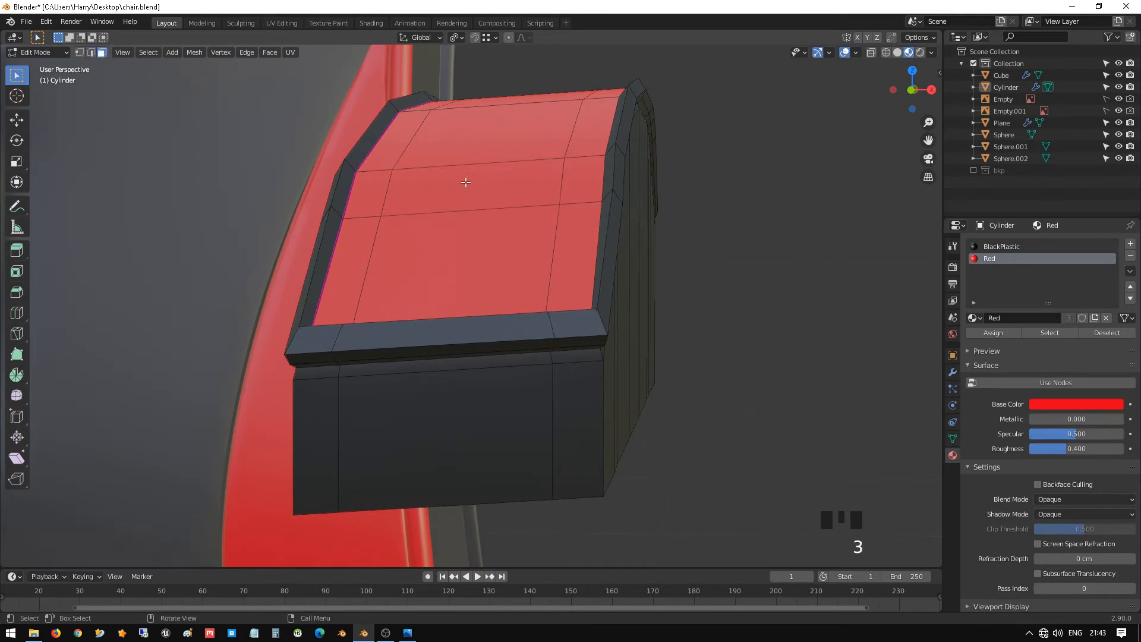
left_click(466, 181)
left_click(427, 243, "shift")
left_click(372, 232, "shift")
left_click(371, 201, "shift")
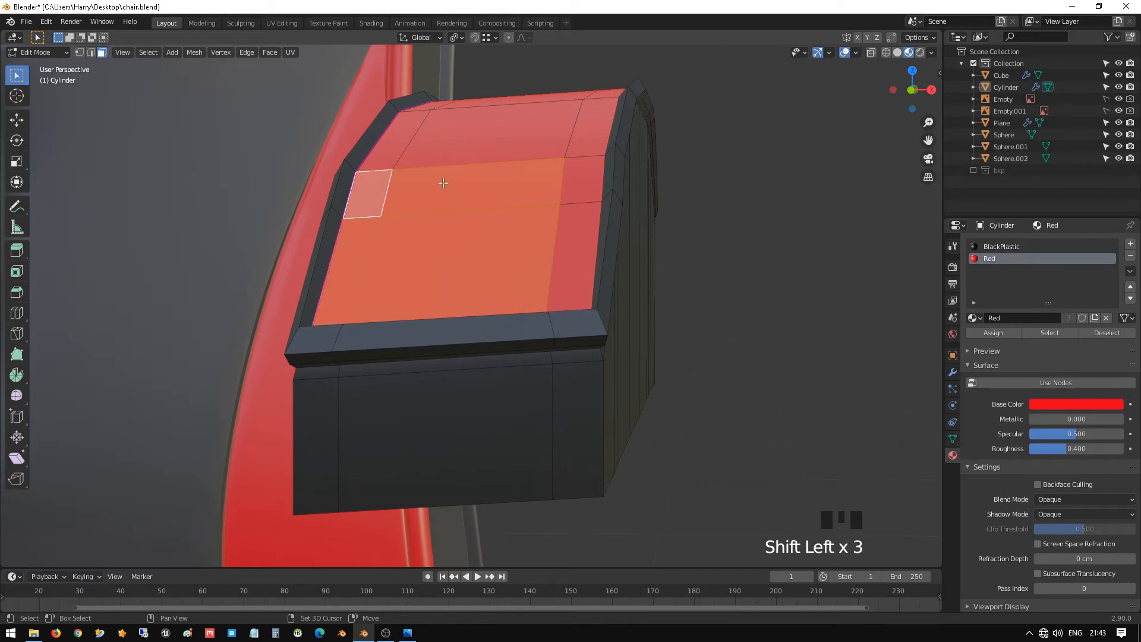
left_click(471, 162, "shift")
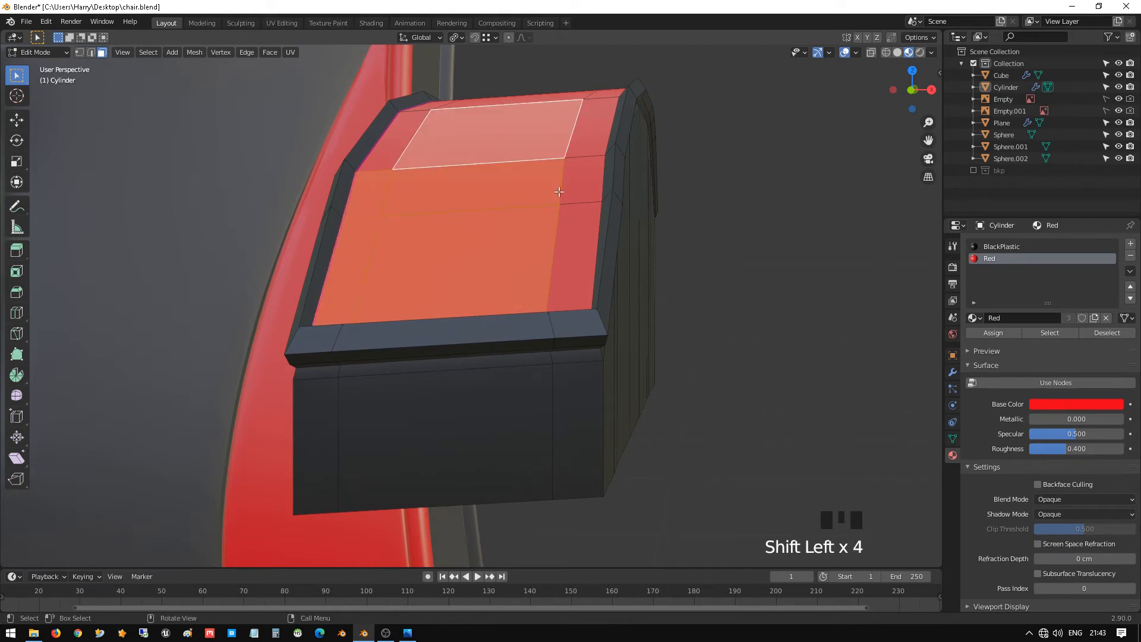
scroll(559, 192, "down", 1)
key("c")
left_click_drag(556, 212, 532, 168)
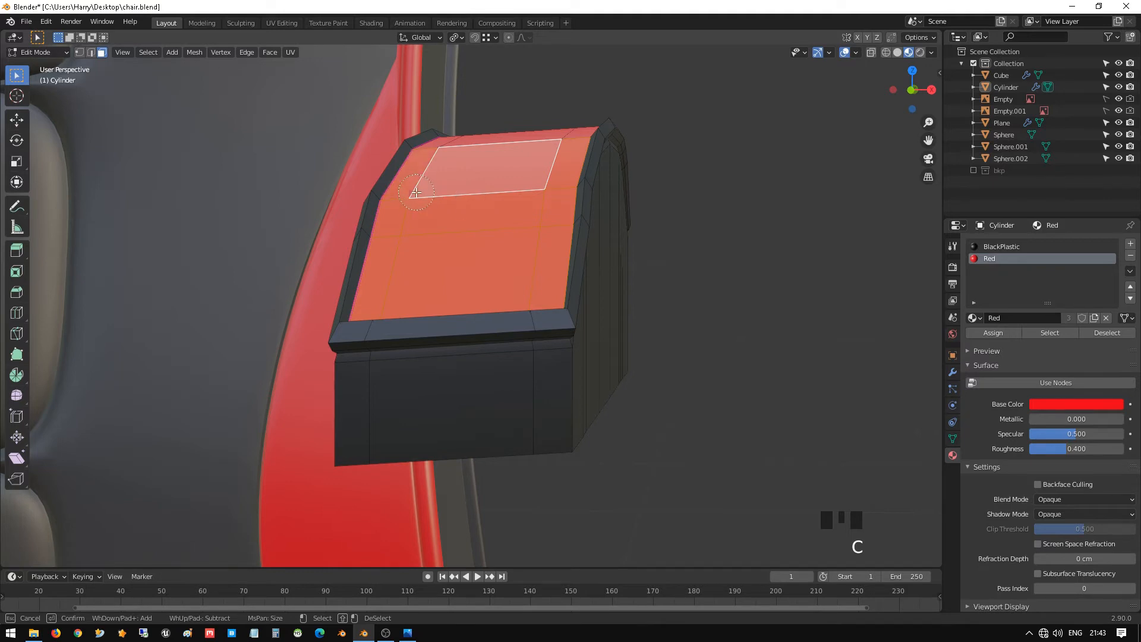
left_click_drag(415, 193, 446, 149)
- Extend the selection with Circle Select to the remaining red top faces, up to the pad's rear end
middle_click_drag(484, 144, 364, 247)
key("c")
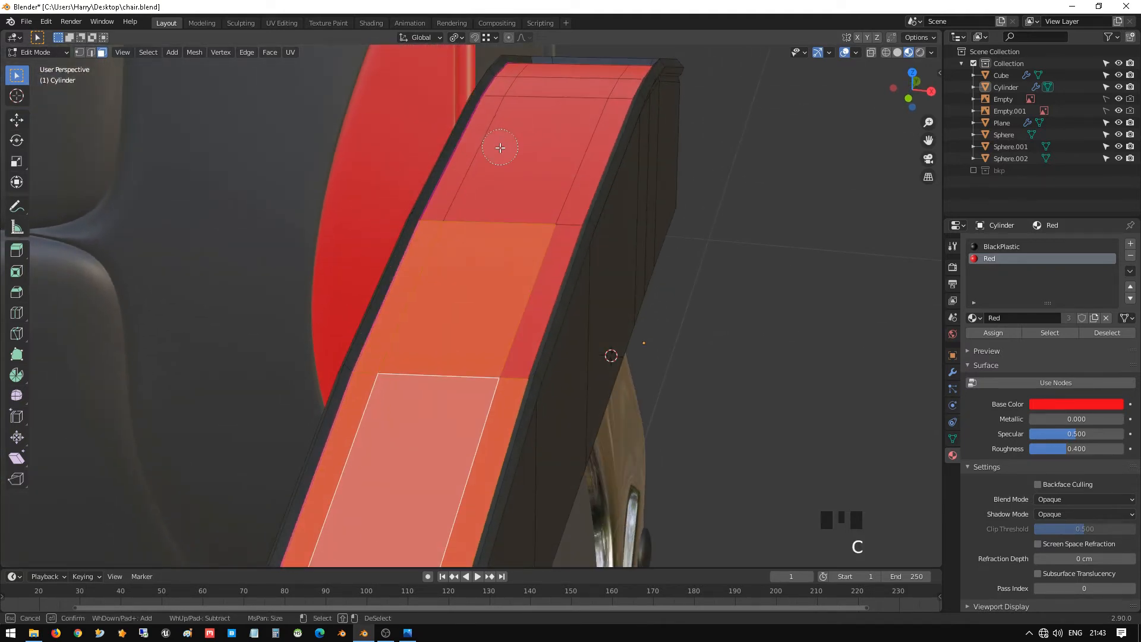
left_click_drag(500, 148, 466, 220)
left_click_drag(527, 242, 553, 196)
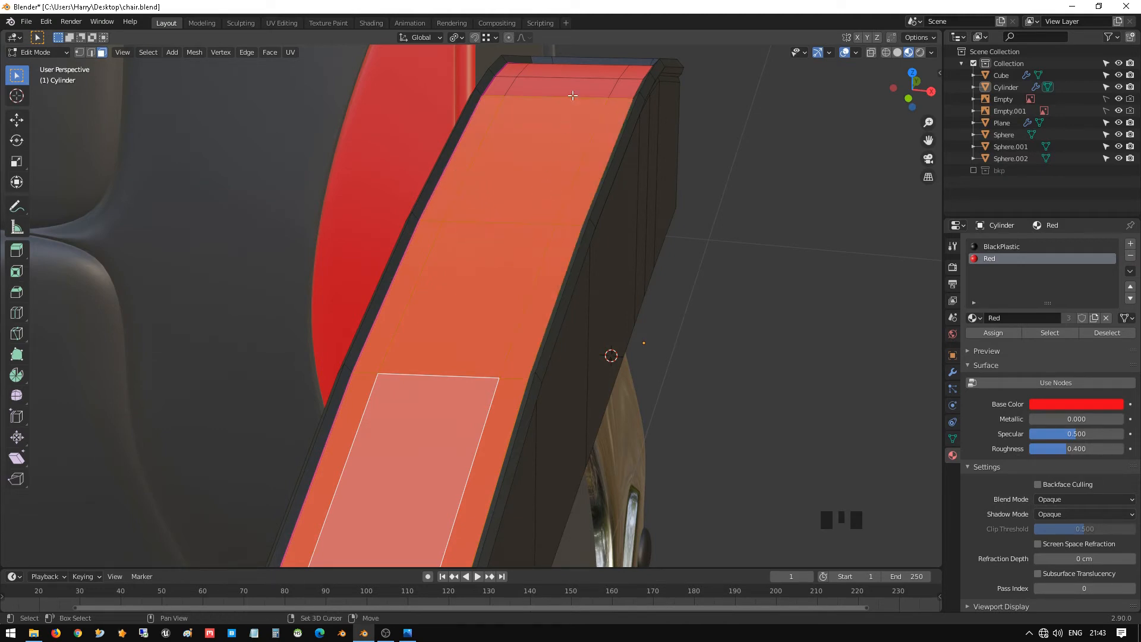
middle_click_drag(572, 95, 460, 186, "shift")
scroll(530, 188, "up", 2)
key("c")
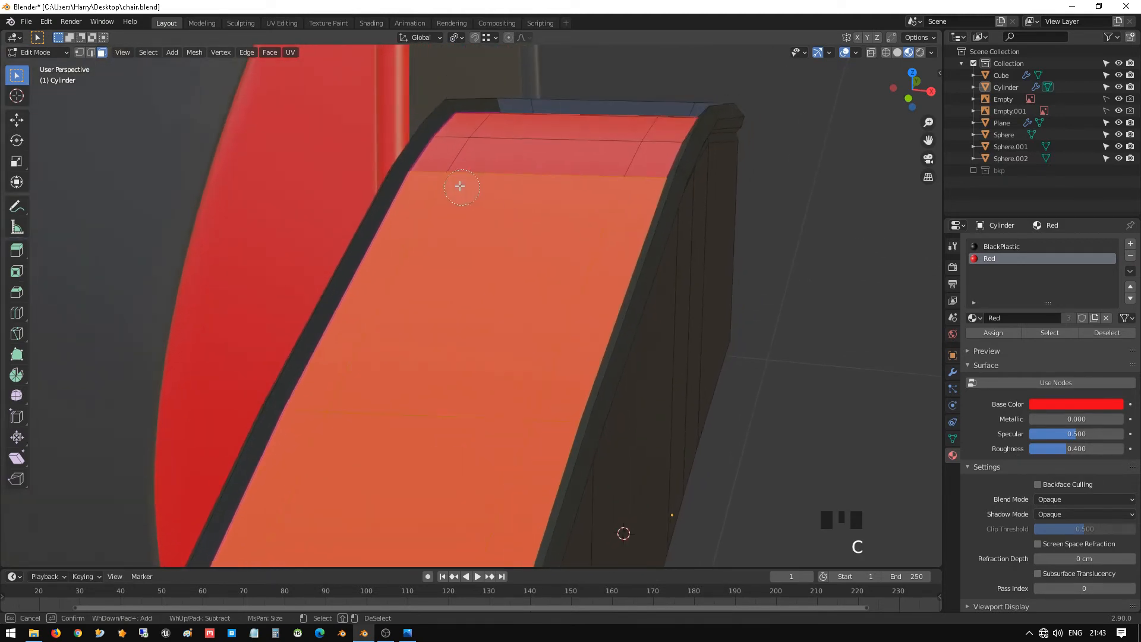
left_click_drag(460, 186, 481, 141)
mouse_move(626, 147)
middle_mouse_down()
mouse_move(535, 214)
mouse_move(481, 229)
middle_mouse_up()
middle_click_drag(713, 258, 511, 178, "shift")
middle_click_drag(707, 252, 570, 172, "shift")
middle_click_drag(611, 184, 526, 127, "shift")
key("c")
left_click(536, 104)
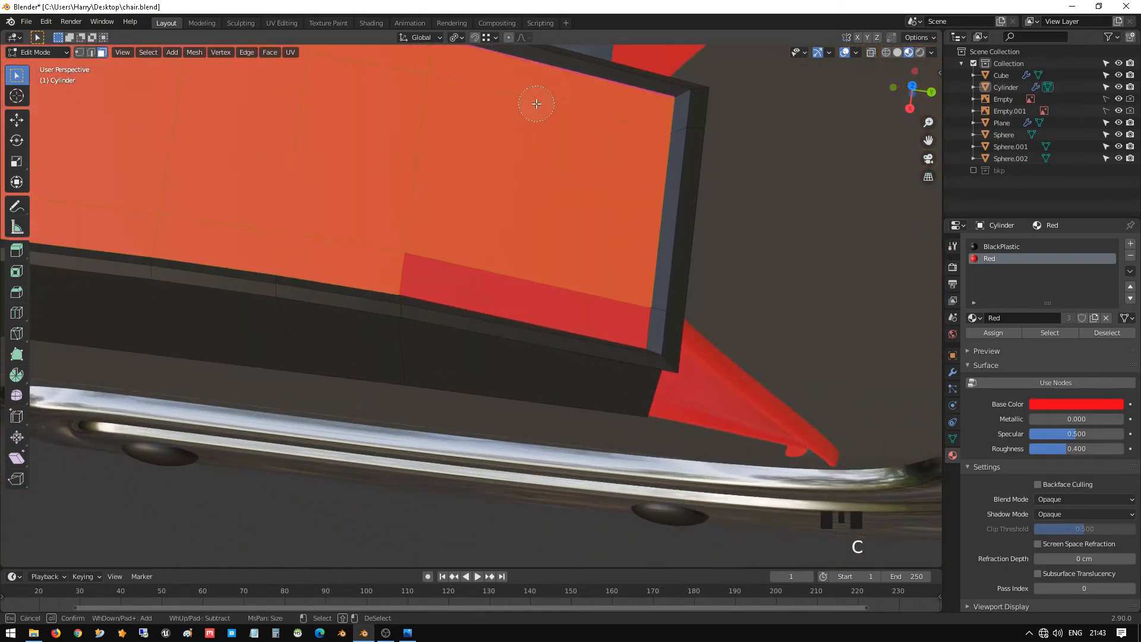
left_click(501, 278)
right_click(499, 283)
- Extrude the selected red top faces outward by about 1.57 cm and check the smoothed pad in object mode
scroll(493, 303, "down", 3)
mouse_move(473, 302)
middle_mouse_down()
mouse_move(568, 249)
mouse_move(555, 261)
middle_mouse_up()
scroll(470, 368, "down", 3)
mouse_move(469, 368)
middle_mouse_down()
mouse_move(512, 313)
mouse_move(489, 310)
middle_mouse_up()
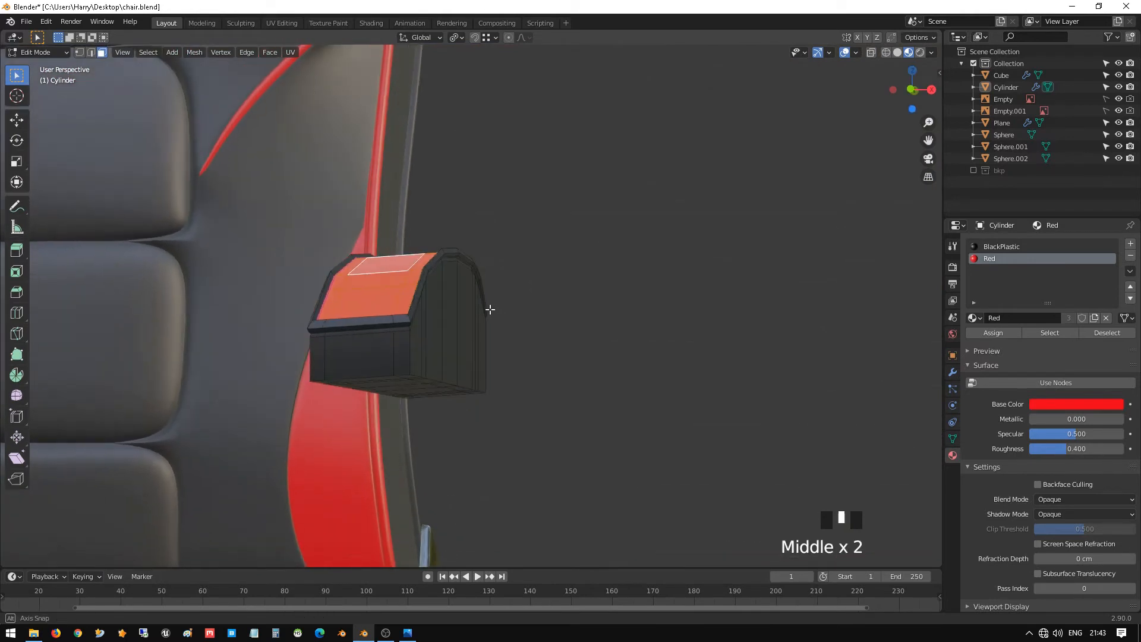
scroll(489, 309, "up", 1)
key("e")
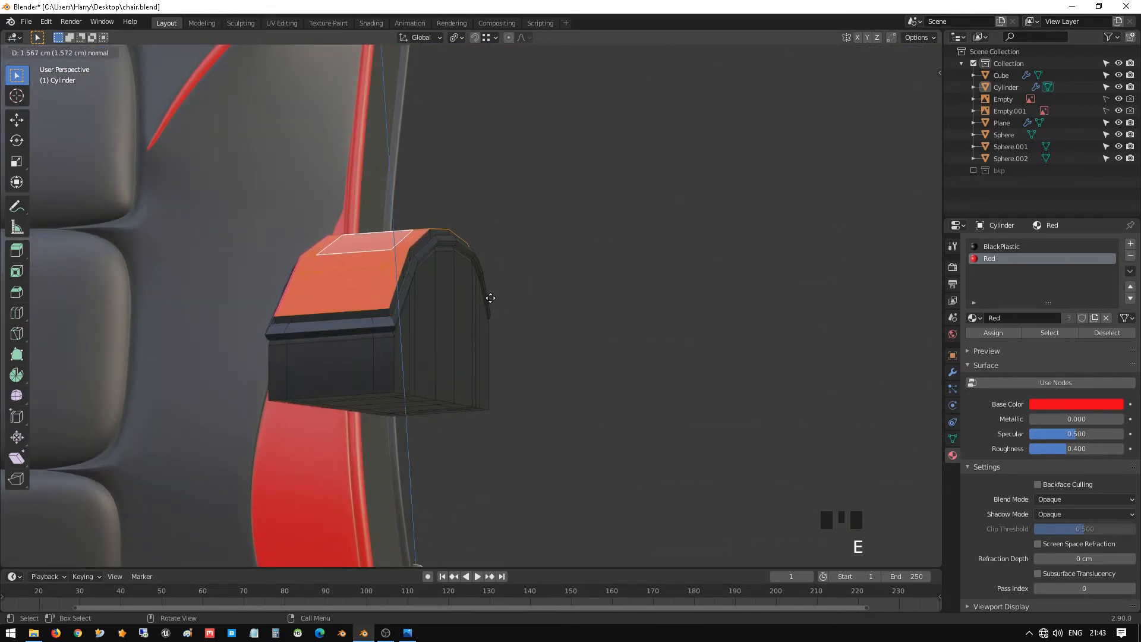
left_click(490, 298)
scroll(485, 292, "up", 3)
key("Tab")
scroll(484, 290, "down", 1)
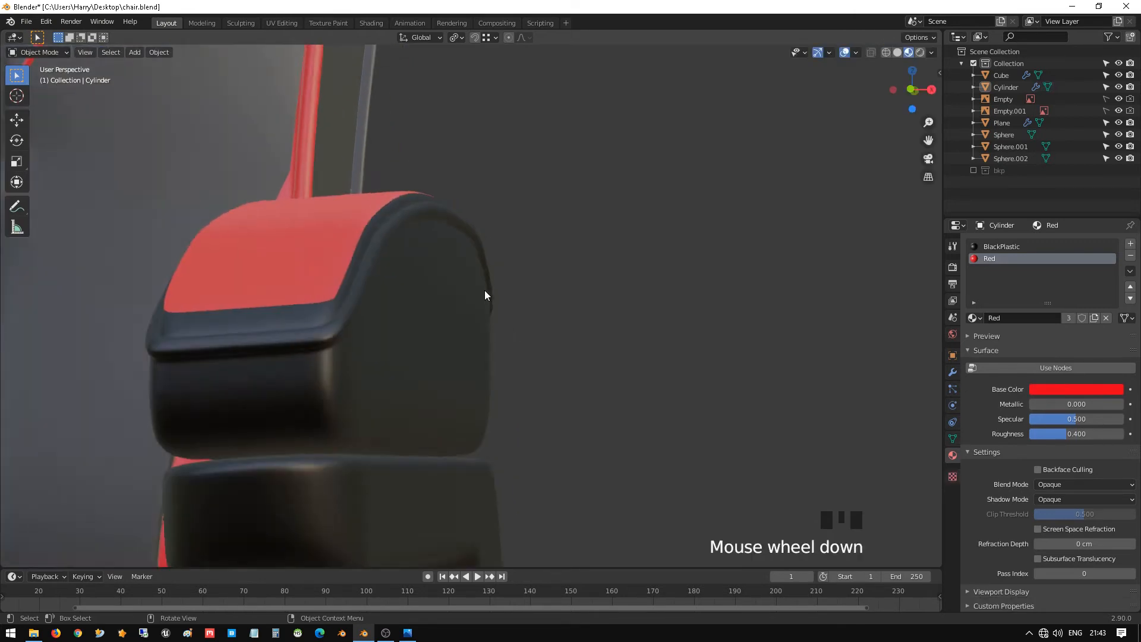
scroll(441, 298, "up", 4)
- Select the face loop around the sides of the raised panel, enable nodes on the Red material and assign it to those faces
key("Tab")
middle_click_drag(210, 197, 390, 233, "shift")
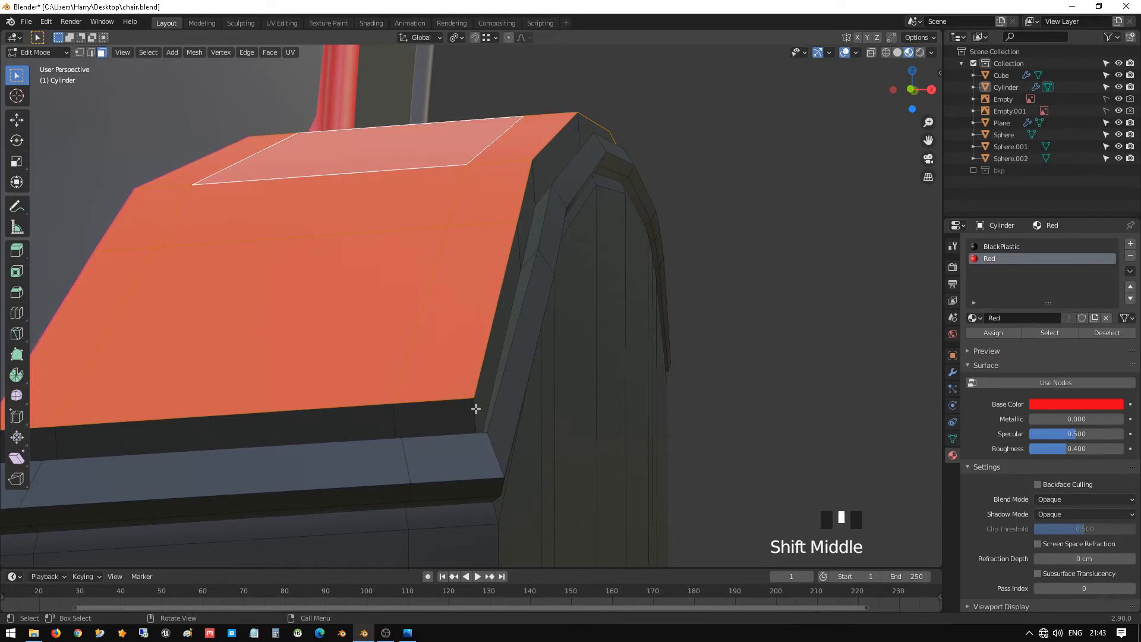
key("2")
key("3")
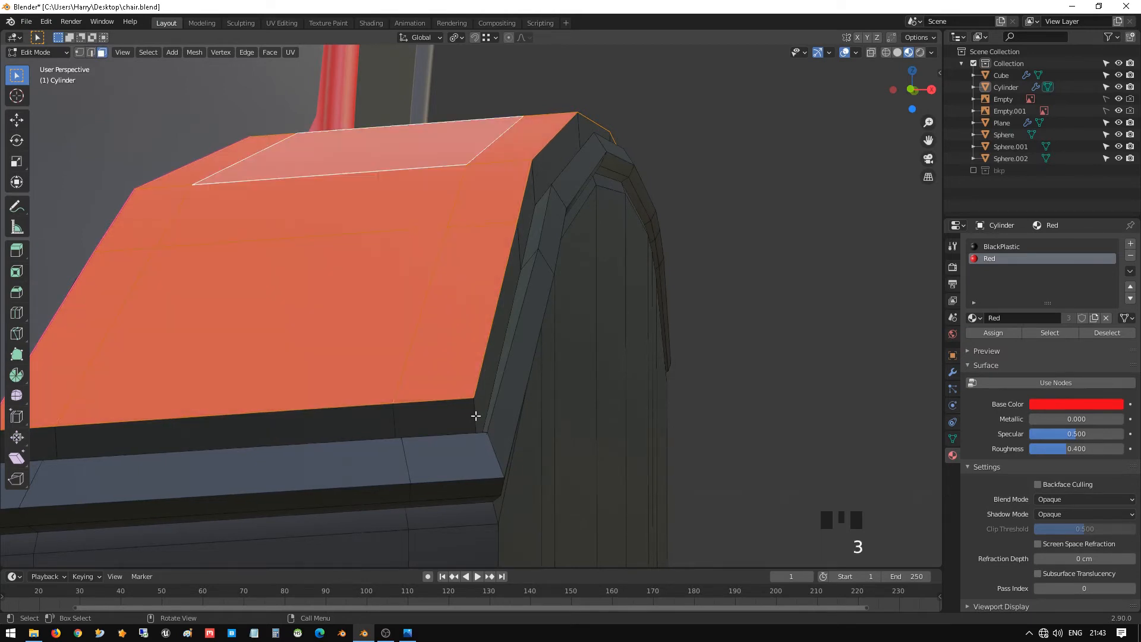
left_click(471, 418, "alt")
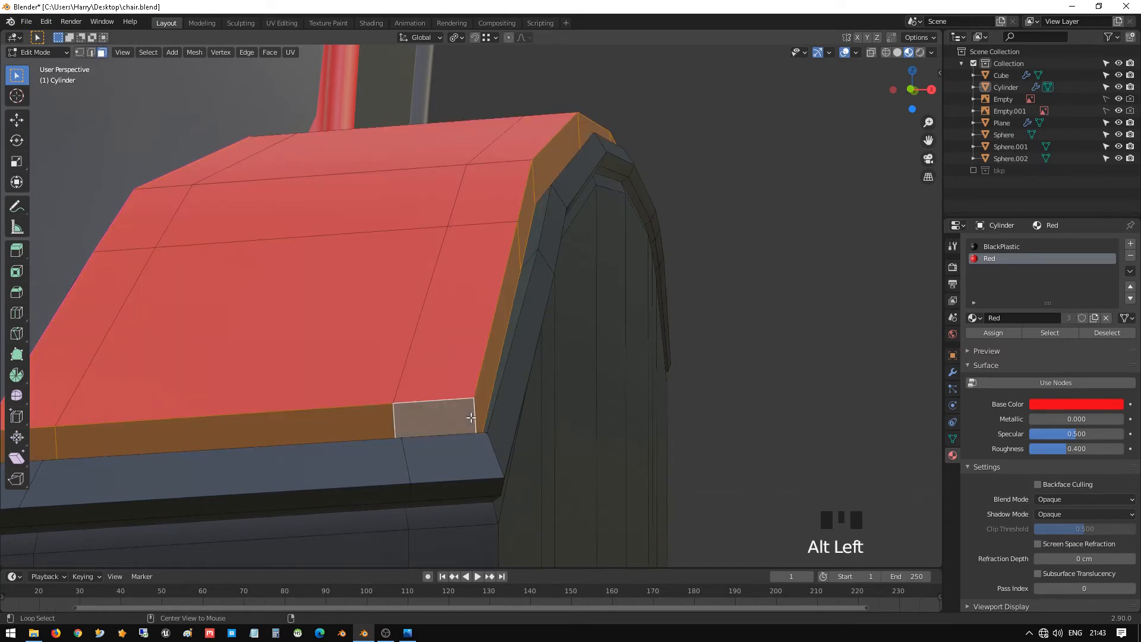
left_click(1035, 387)
left_click(994, 333)
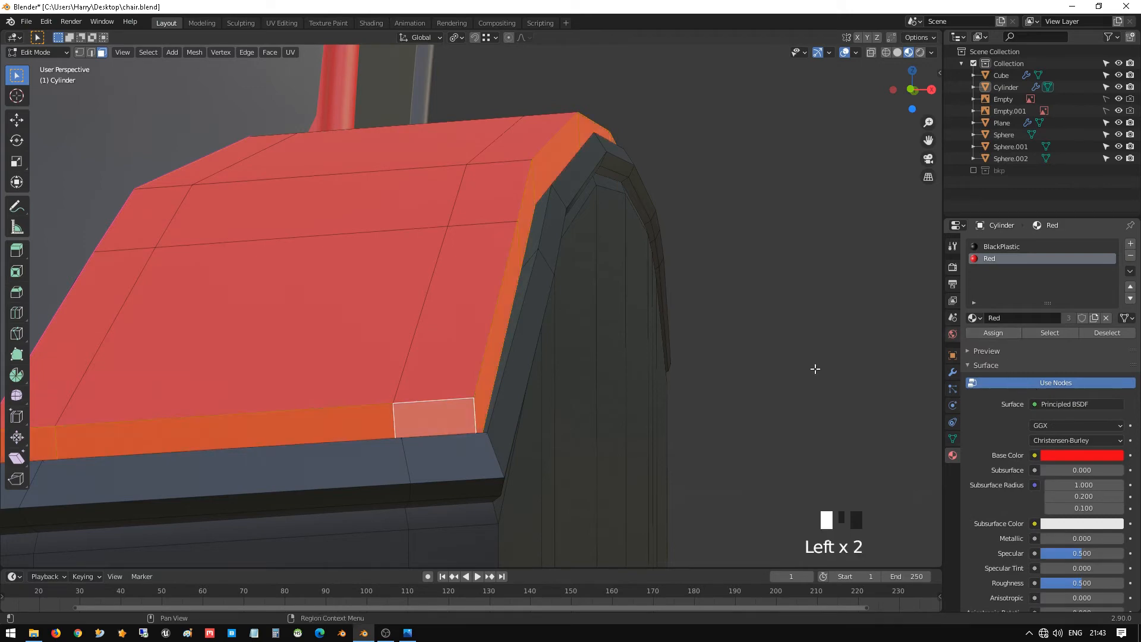
- Examine the smoothed armrest and its red top from several angles in object mode
key("Tab")
scroll(493, 381, "down", 3)
middle_click_drag(493, 381, 709, 375)
scroll(324, 384, "up", 1)
scroll(709, 375, "down", 6)
left_click(459, 423)
middle_click_drag(459, 423, 384, 362)
scroll(404, 348, "down", 3)
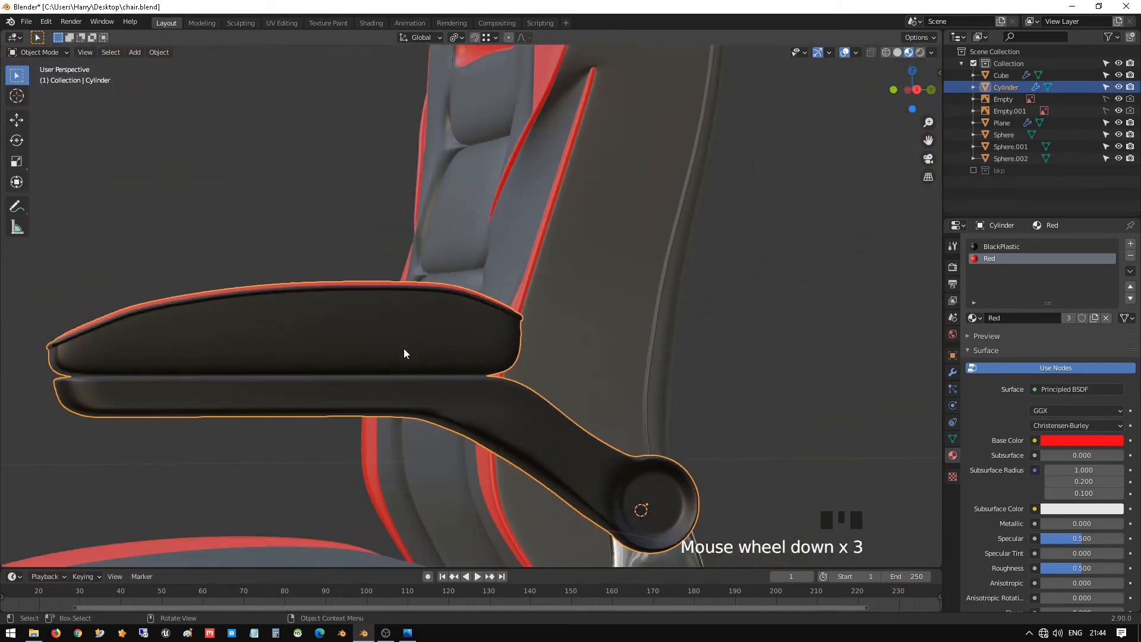
- Reveal the hidden armrest geometry in edit mode and select only the pad's linked faces
key("Tab")
left_click(260, 334)
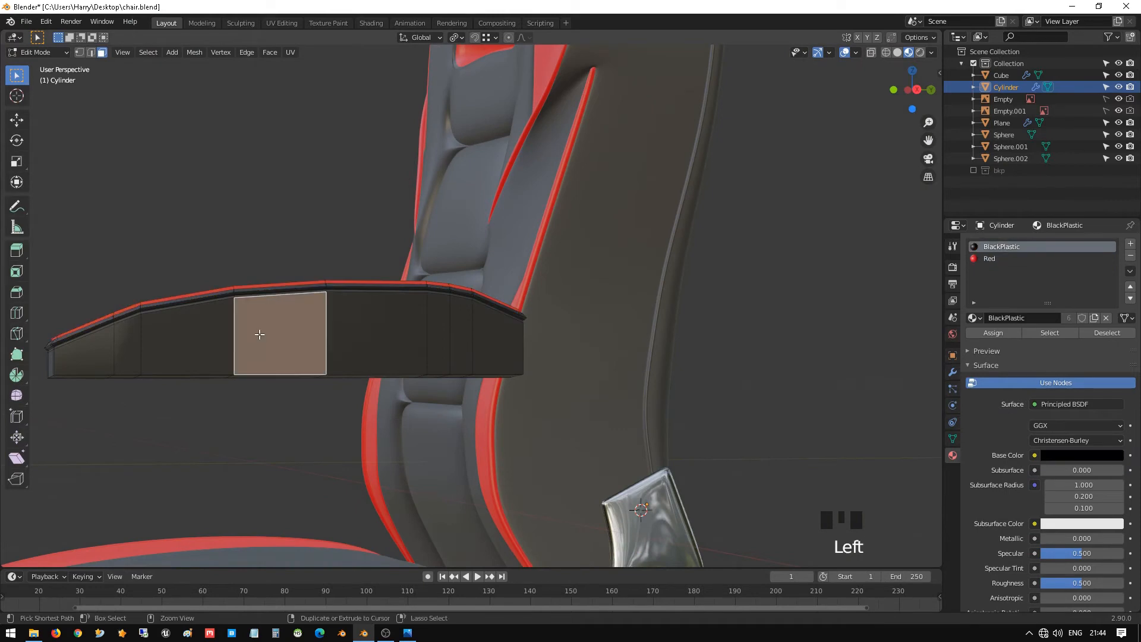
key("ctrl+l")
key("alt+h")
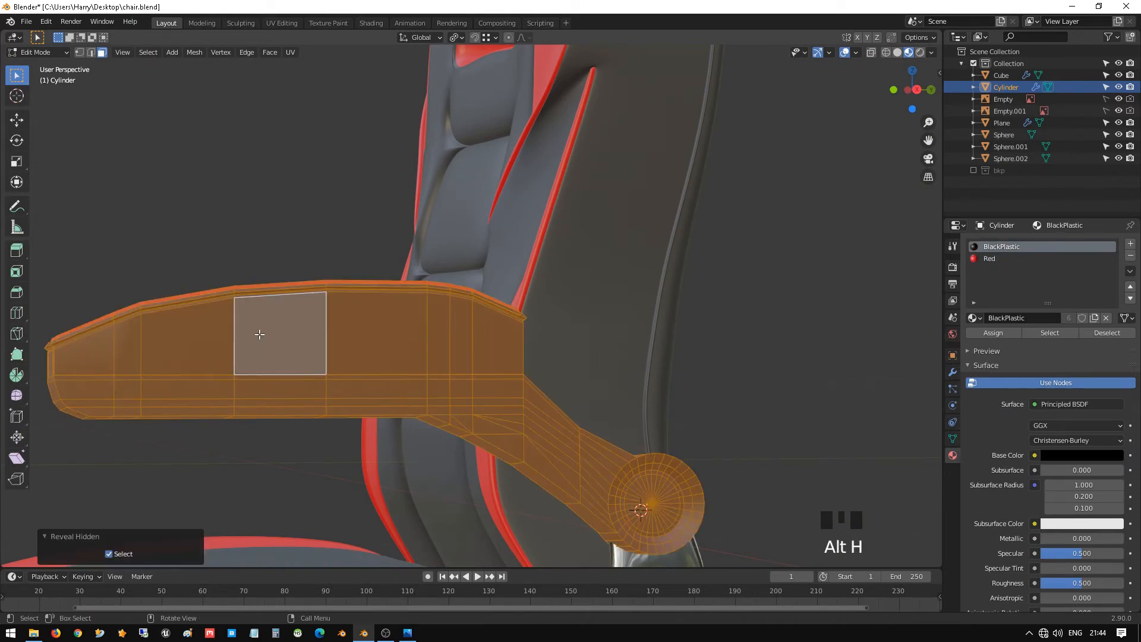
left_click(260, 334)
key("ctrl+l")
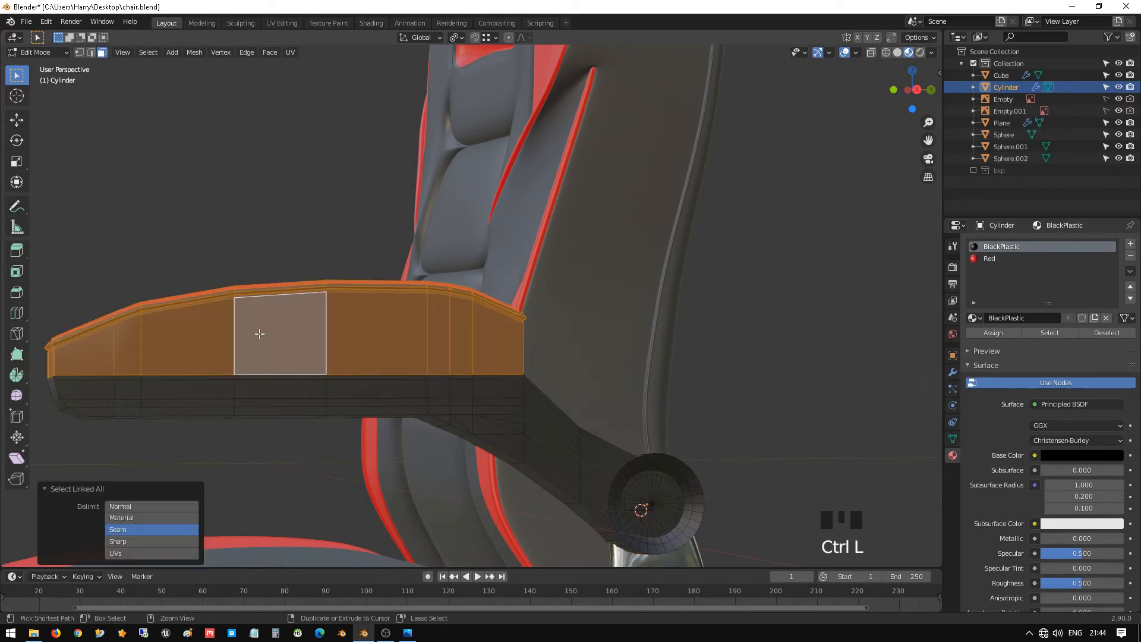
- Try adding a loop cut around the pad's side faces, slid down close to its bottom edge, and check the smoothed shape
key("KP_3")
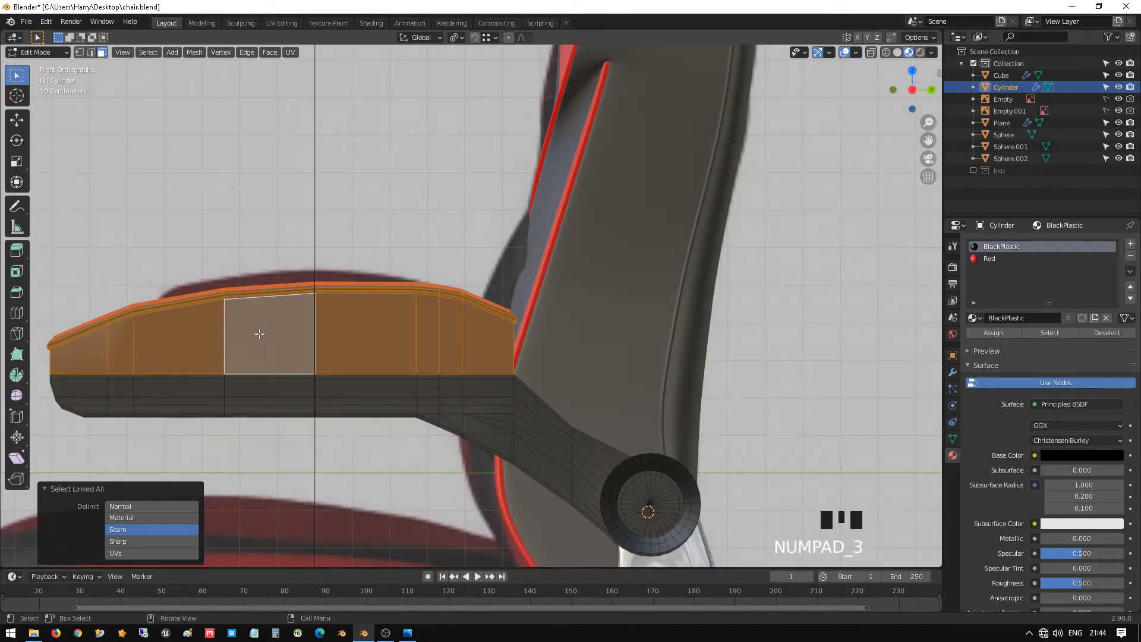
scroll(302, 349, "up", 6)
middle_click_drag(413, 453, 380, 268, "shift")
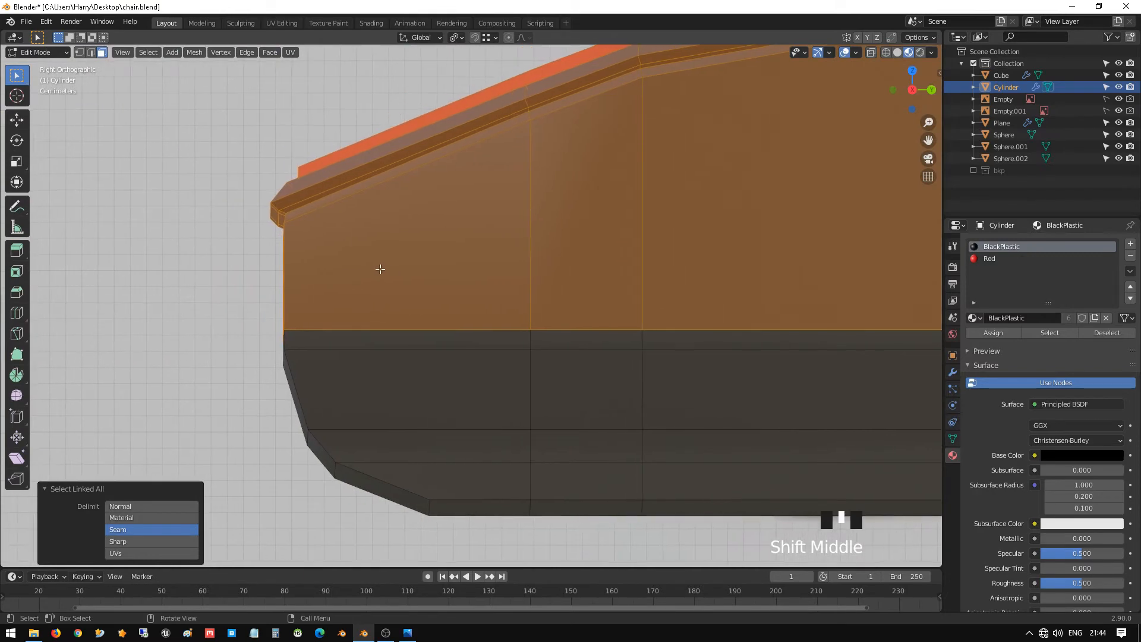
left_click(381, 271)
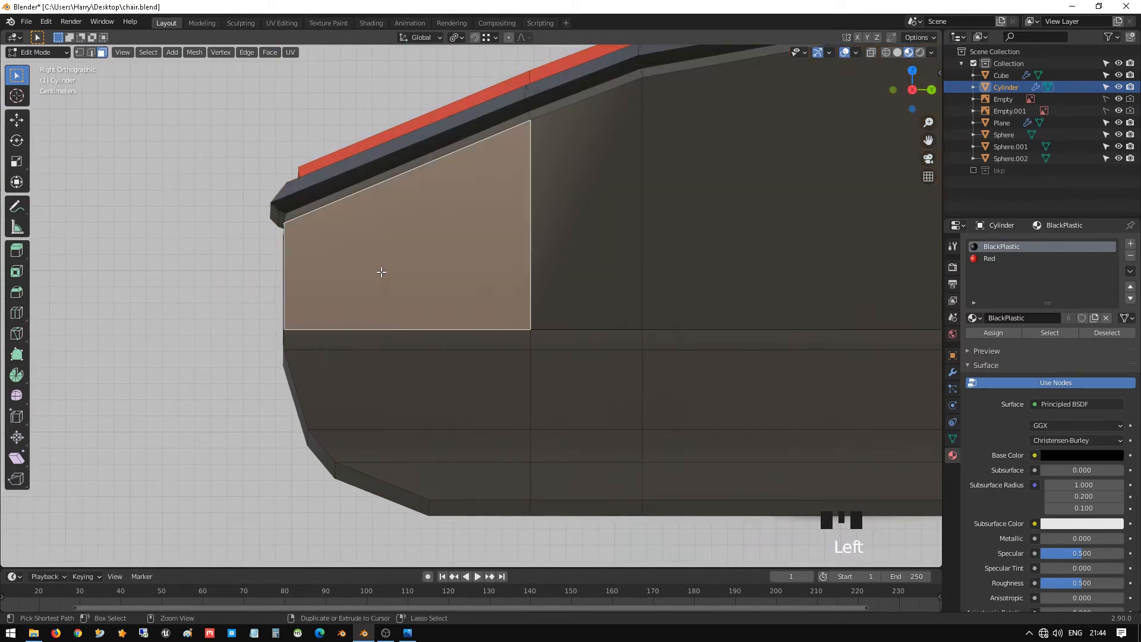
key("ctrl+r")
left_click(293, 275)
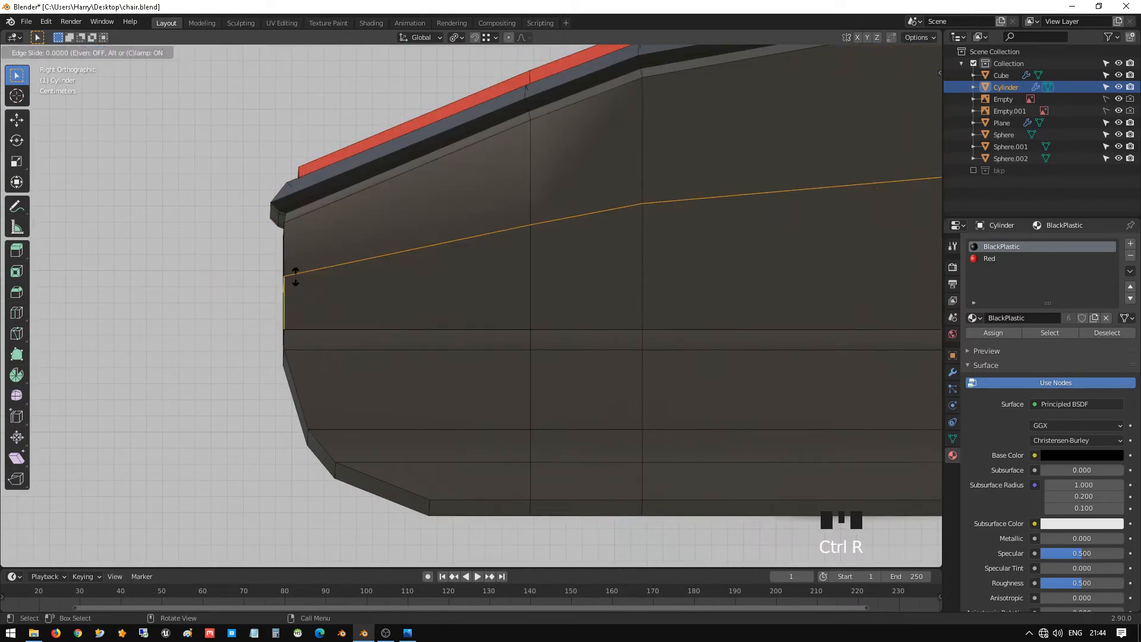
left_click(297, 327)
key("Tab")
scroll(297, 327, "down", 2)
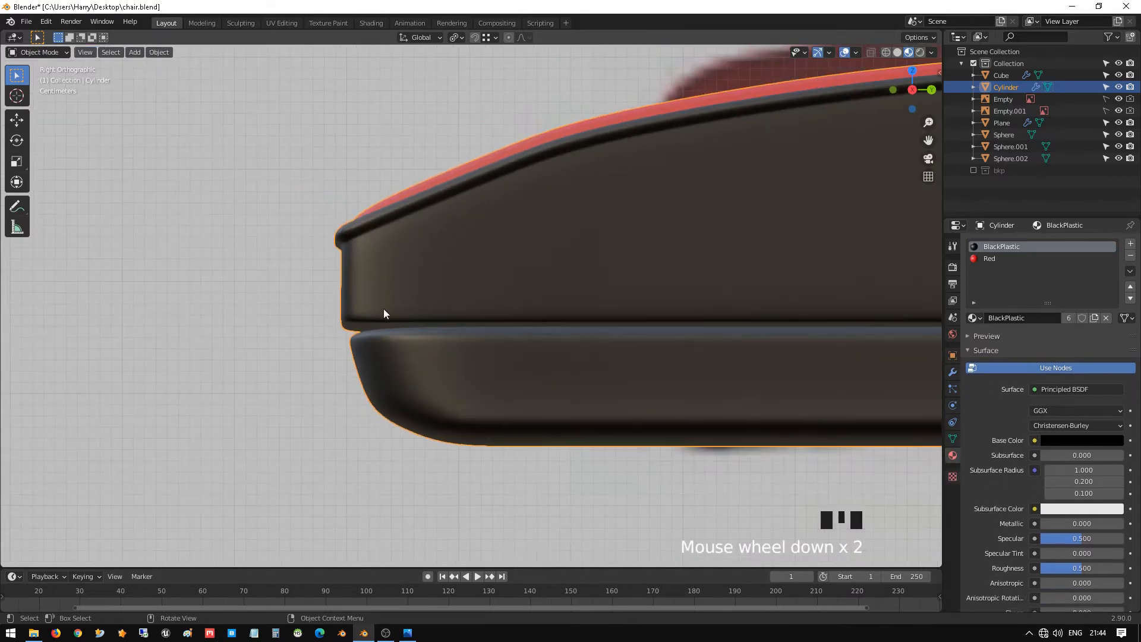
middle_click_drag(383, 307, 444, 315)
key("Tab")
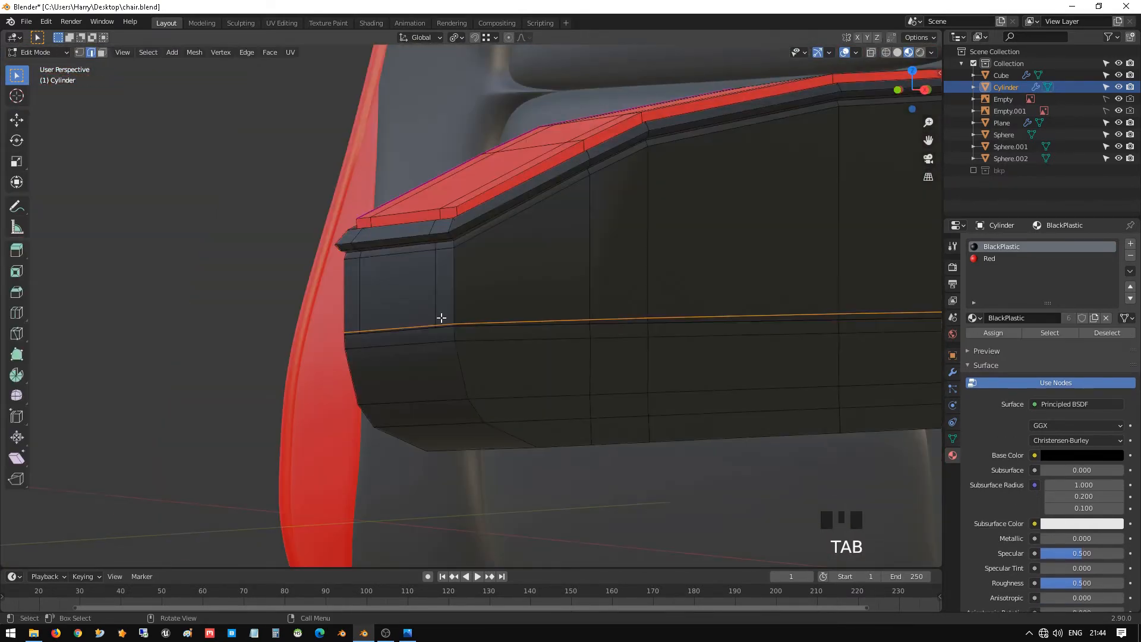
scroll(441, 318, "up", 2)
- Undo the loop cut near the pad's bottom edge and inspect the smoothed gap between pad and arm
key("ctrl+z")
key("ctrl+z")
key("ctrl+z")
key("ctrl+z")
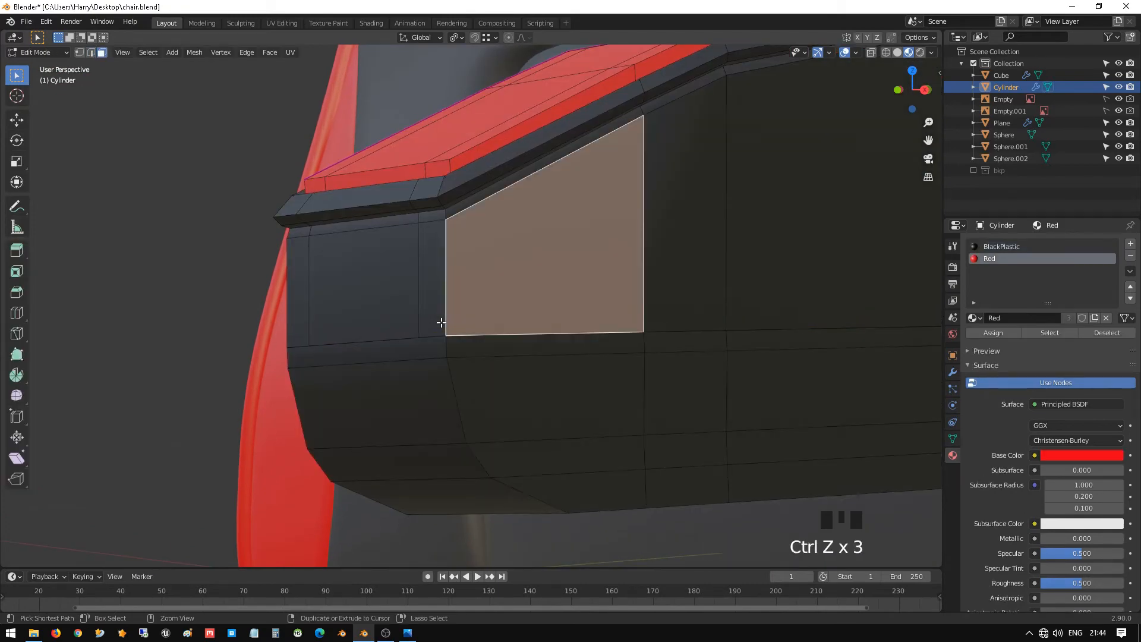
key("Tab")
middle_click_drag(441, 323, 606, 313)
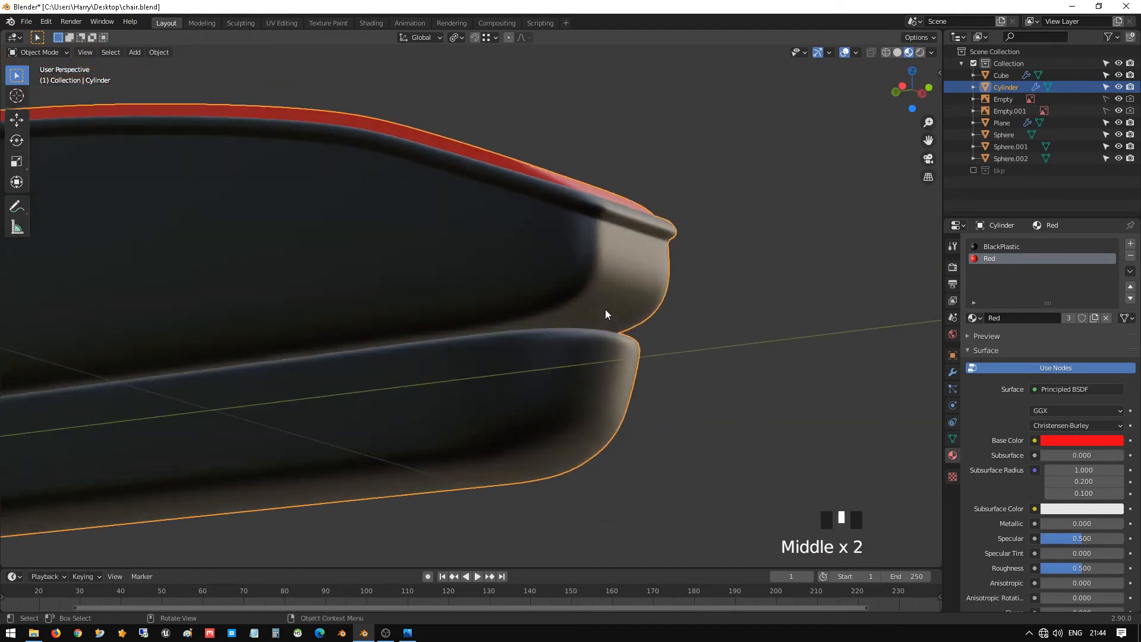
key("Tab")
middle_click_drag(719, 273, 552, 270)
scroll(599, 297, "up", 3)
key("Tab")
scroll(521, 294, "down", 4)
key("Tab")
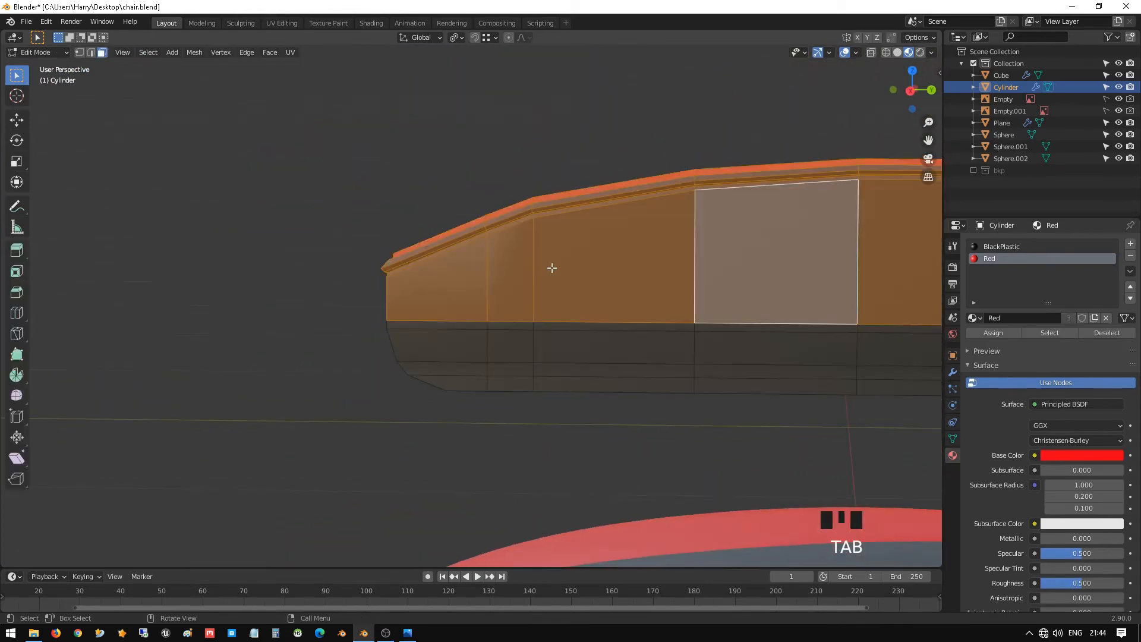
- Select the whole linked pad, move it down along Z by about 0.45 cm and check the armrest in object mode
left_click(551, 267)
key("ctrl+l")
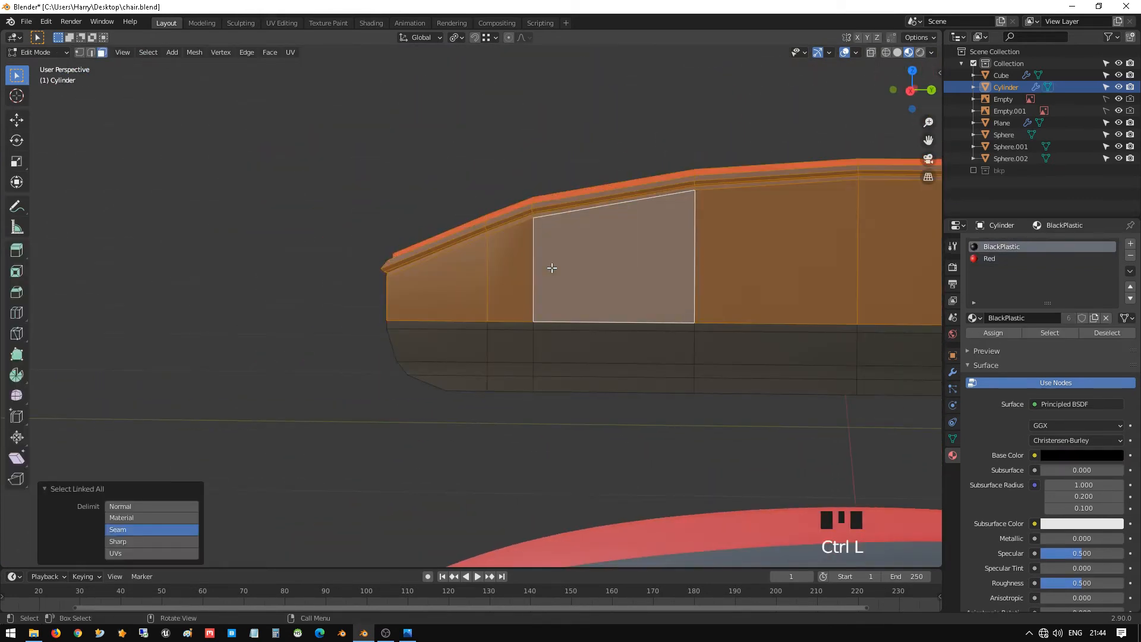
key("g")
key("z")
left_click(552, 271)
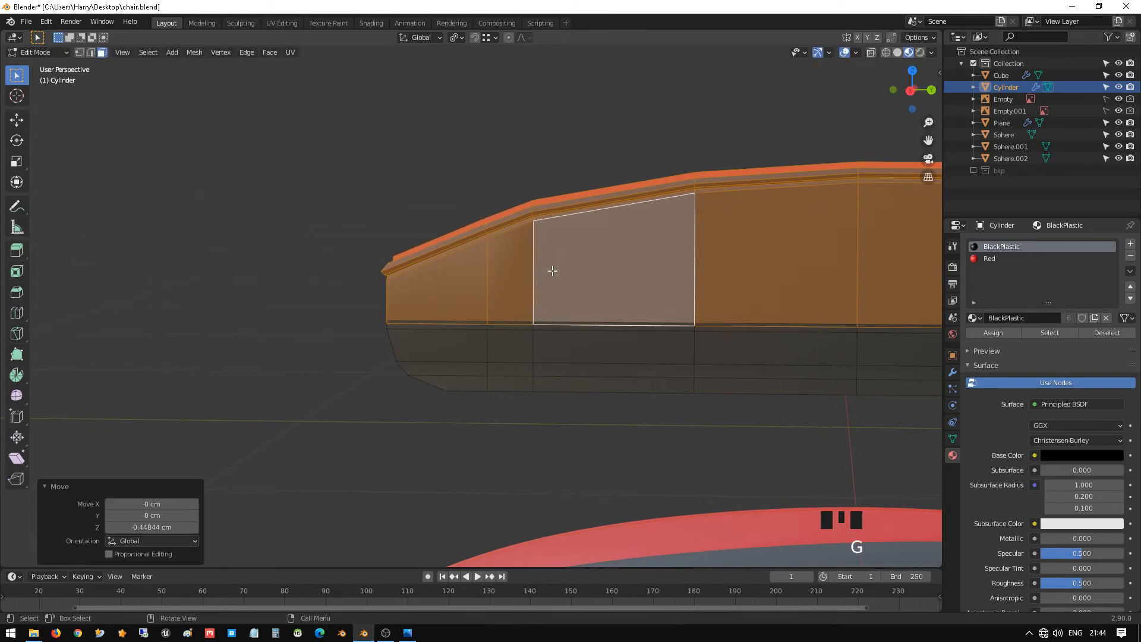
key("Tab")
middle_click_drag(554, 291, 616, 323)
scroll(616, 324, "down", 3)
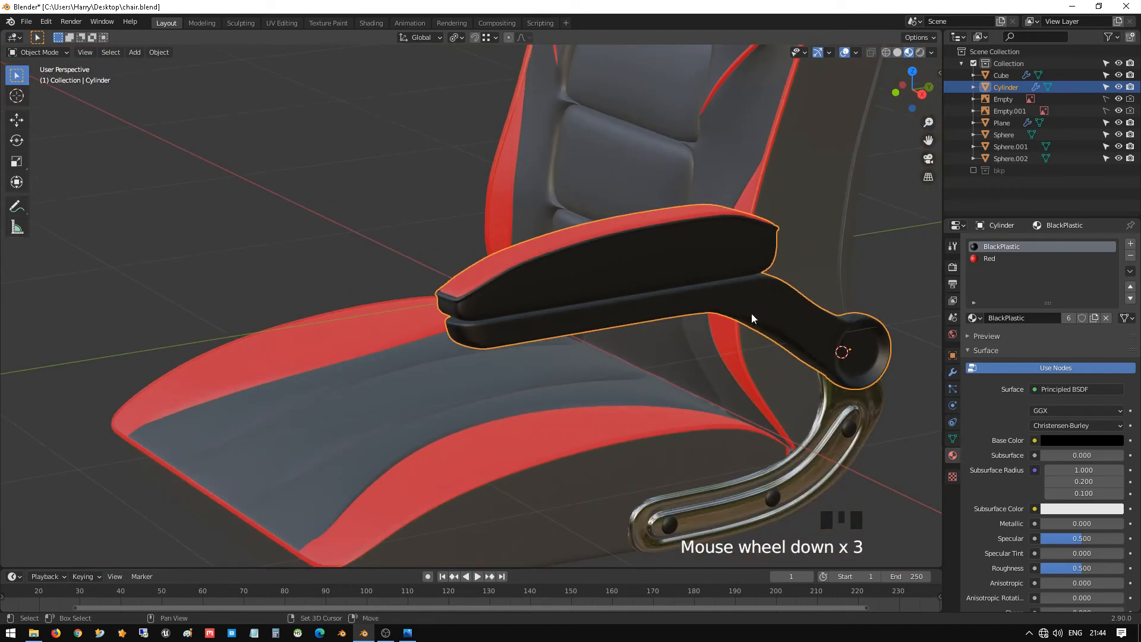
scroll(751, 318, "down", 3)
left_click(561, 374)
middle_click_drag(561, 373, 328, 363)
mouse_move(557, 411)
middle_mouse_down("shift")
mouse_move(565, 347)
mouse_move(561, 392)
middle_mouse_up("shift")
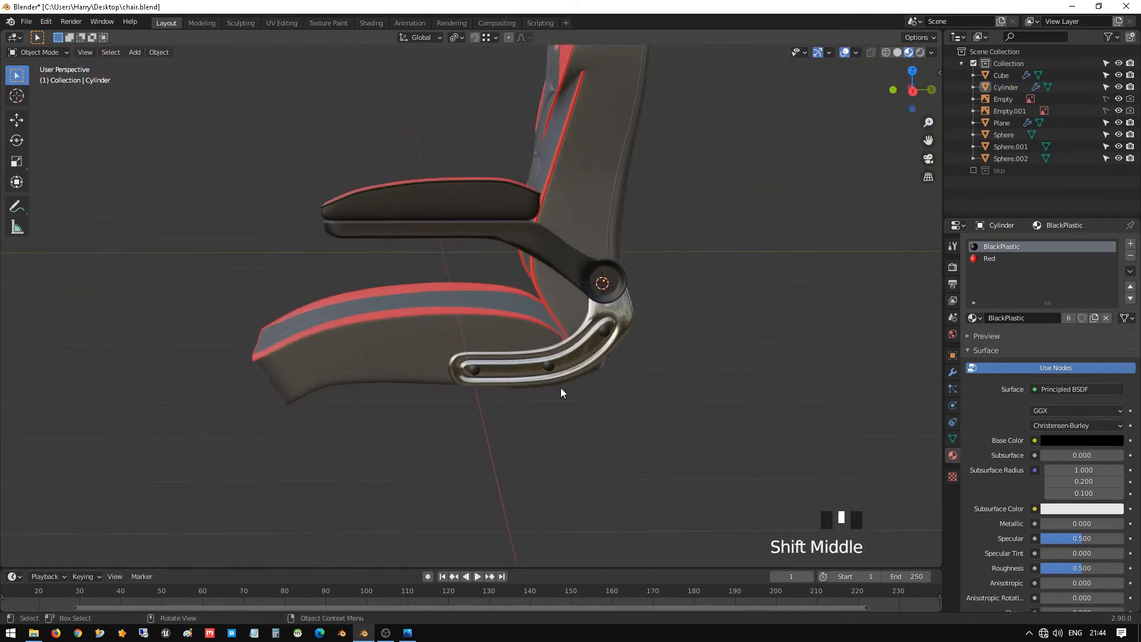
left_click(547, 364)
scroll(566, 380, "up", 3)
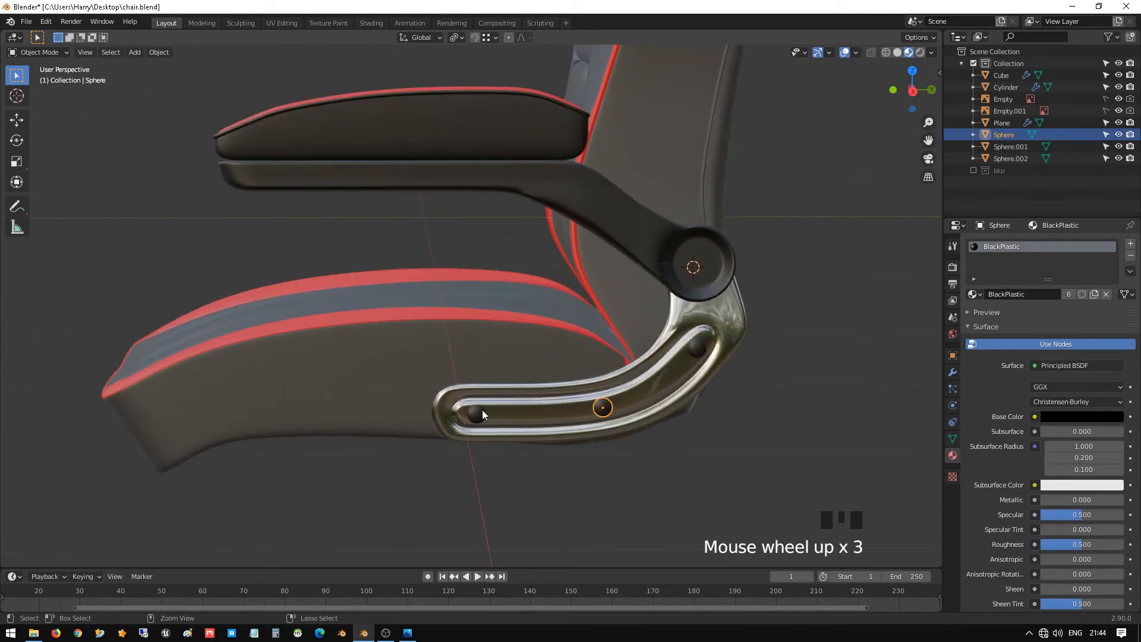
left_click(482, 410, "ctrl")
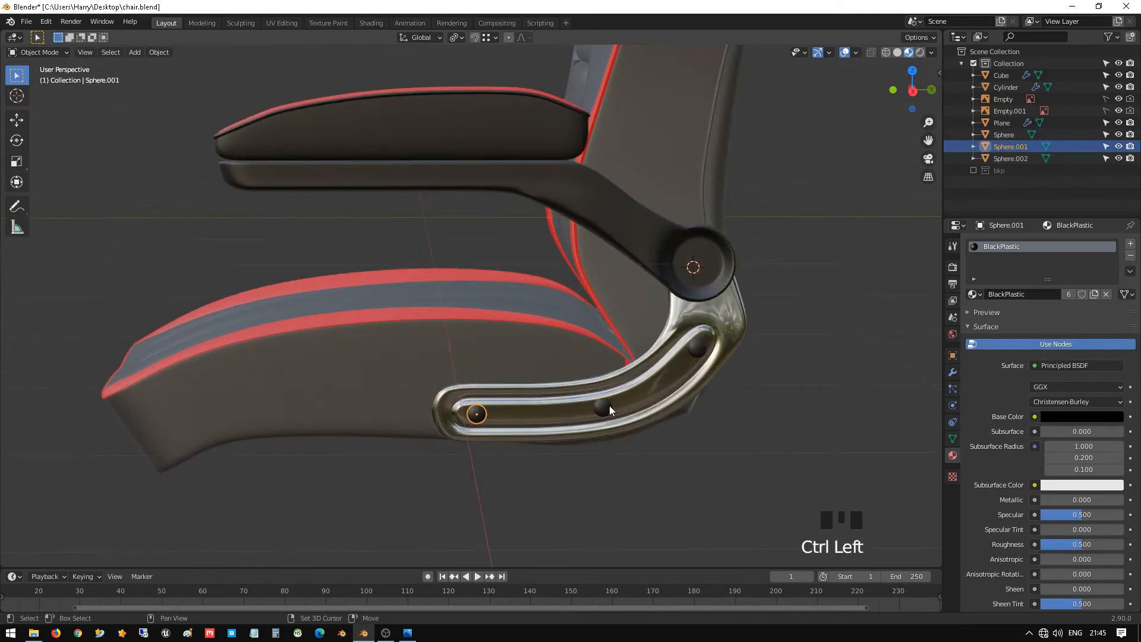
- Duplicate all the chair's mesh objects in place and move the copies to the bkp collection
key("a")
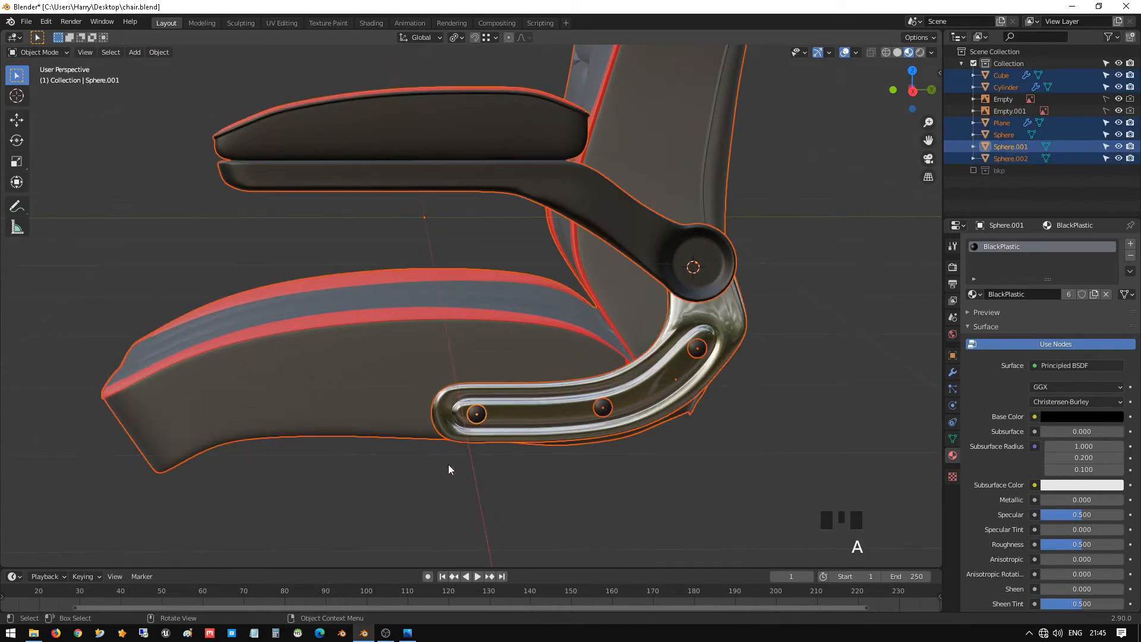
key("shift+d")
right_click(555, 382)
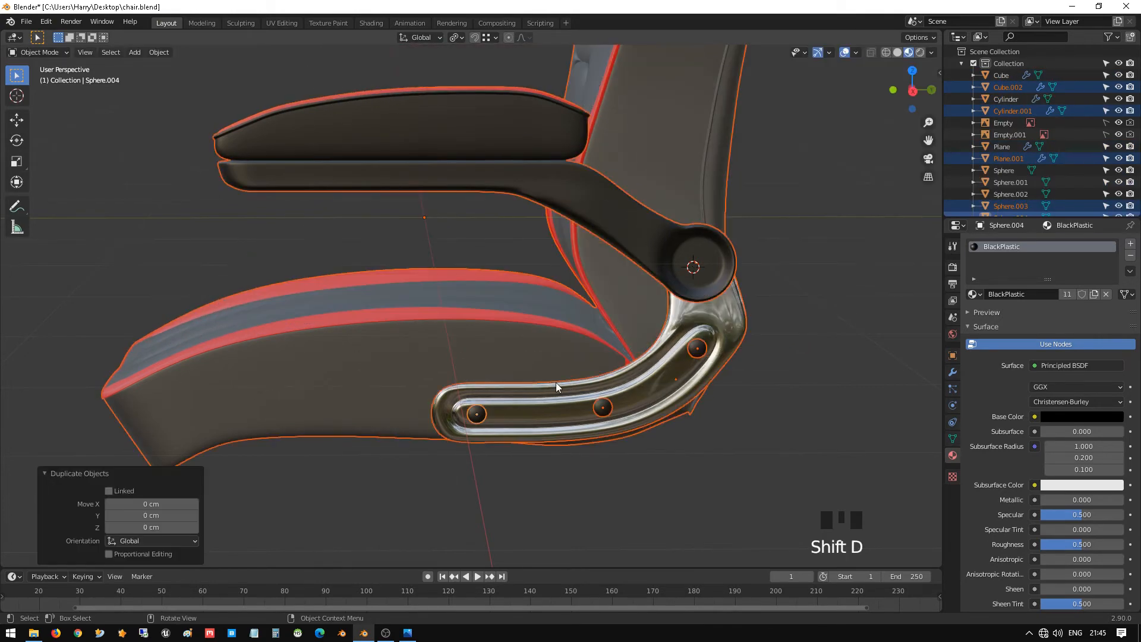
key("h")
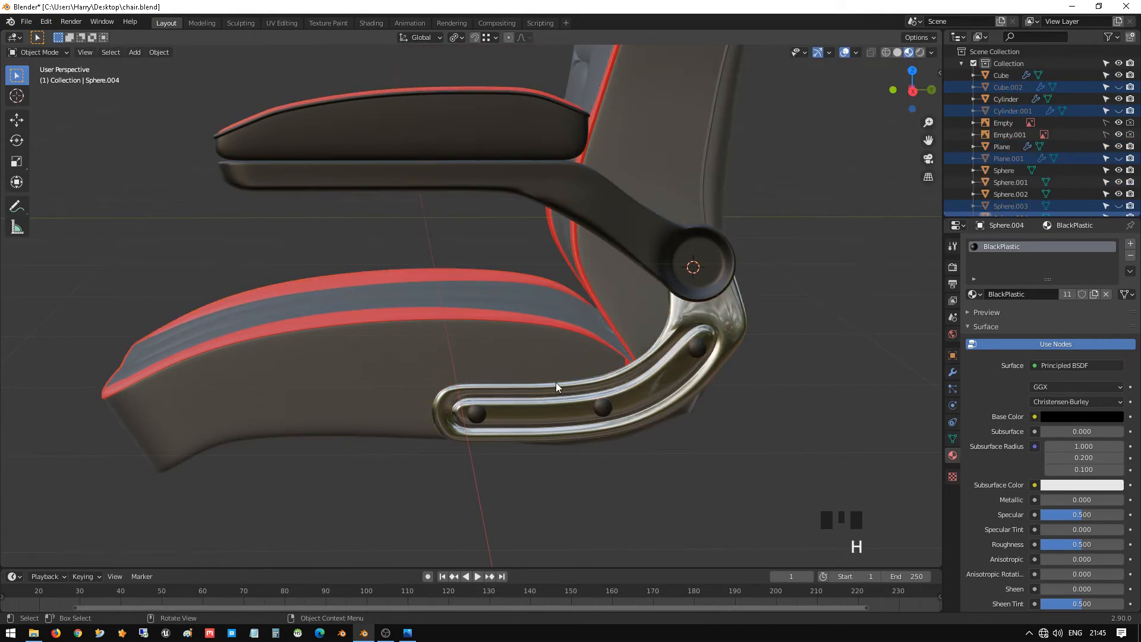
key("ctrl+z")
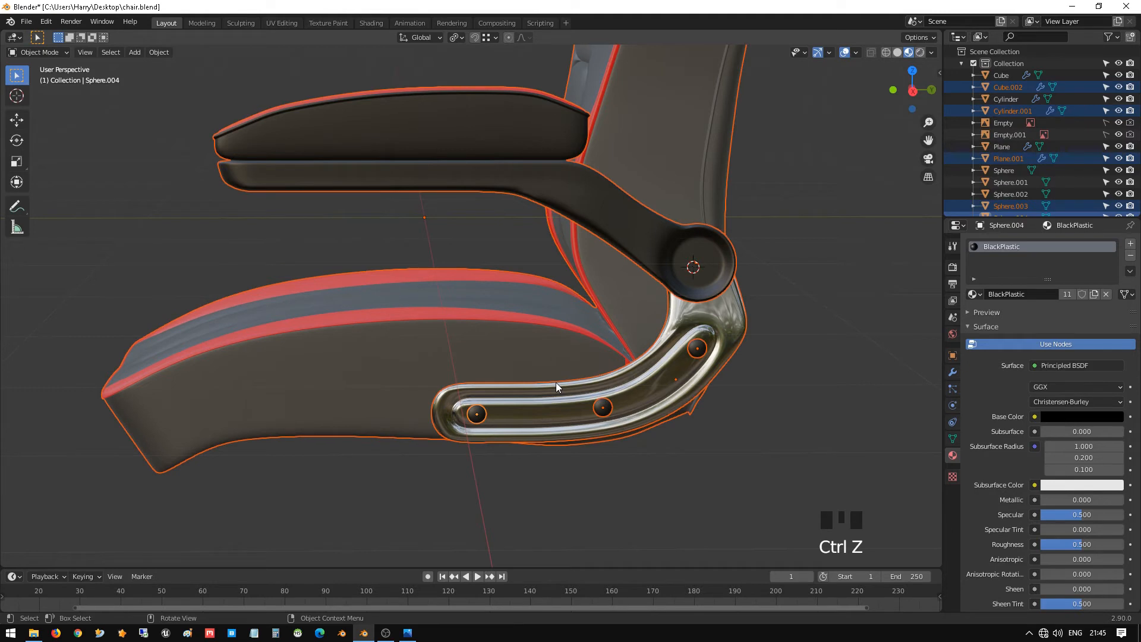
key("m")
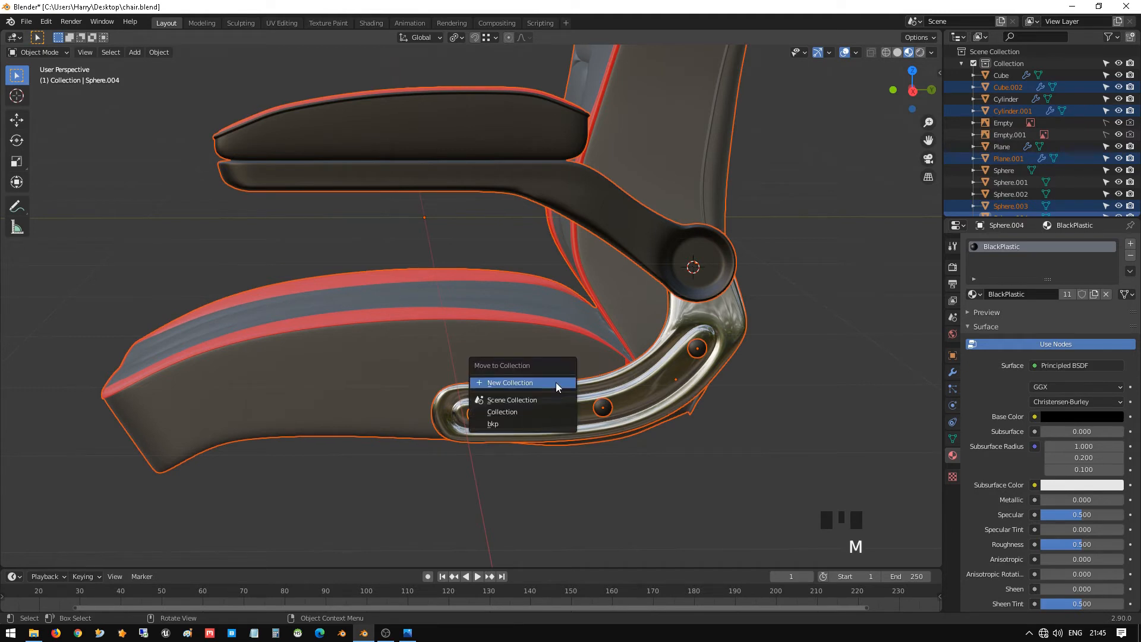
left_click(546, 423)
- Select the silver side bracket and check its modifier settings
middle_click_drag(661, 332, 515, 385, "shift")
left_click(517, 386)
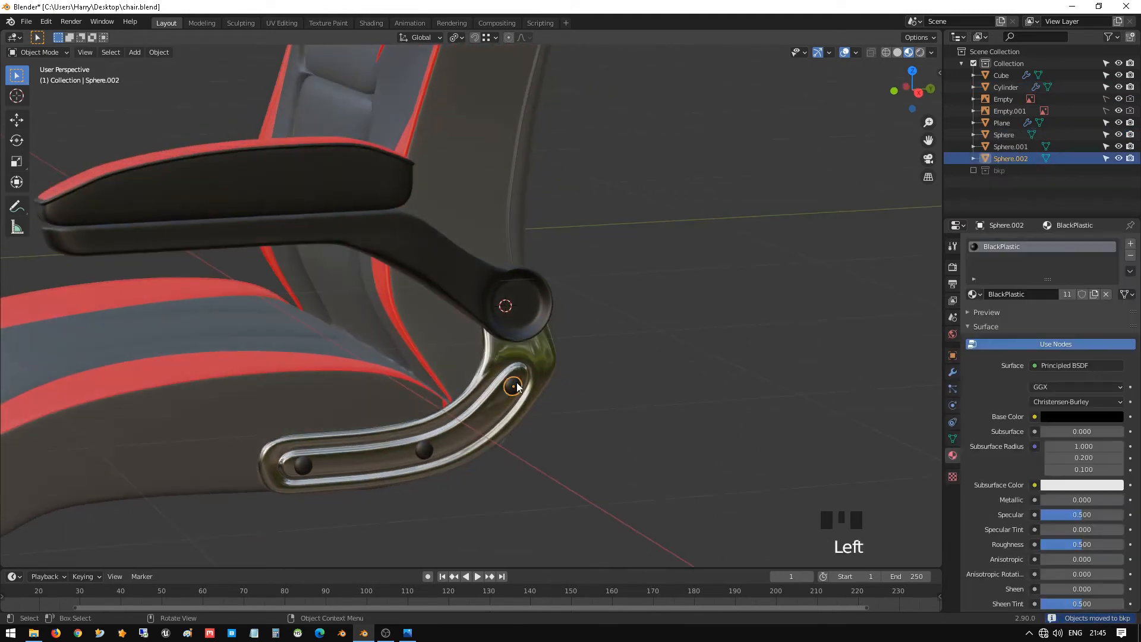
left_click(424, 449, "shift")
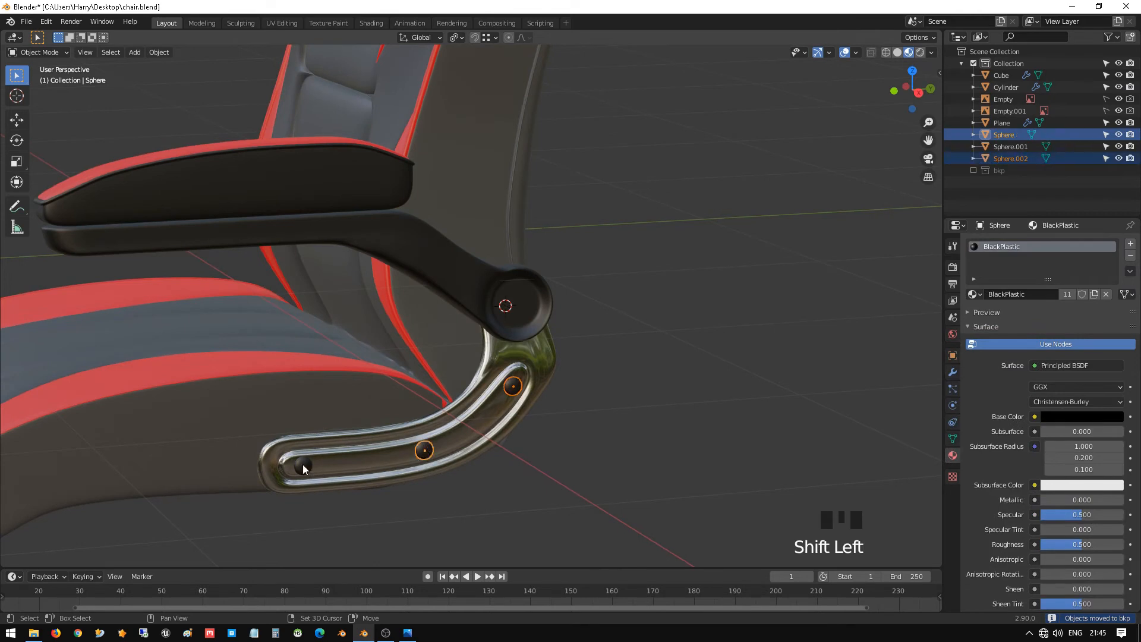
left_click(480, 428)
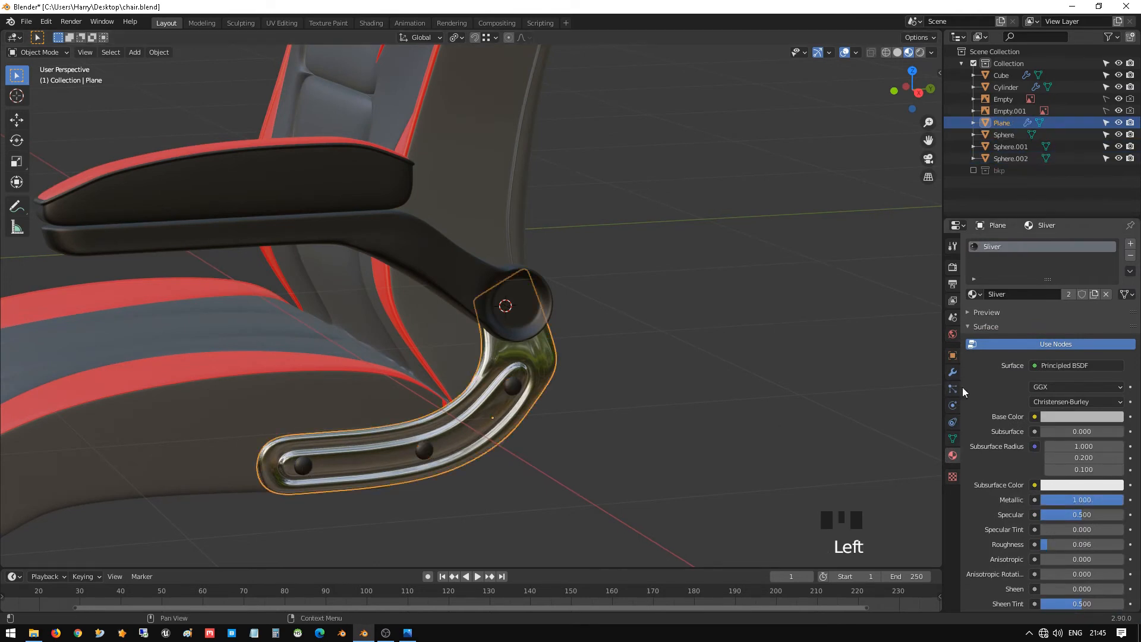
left_click(953, 372)
middle_click_drag(420, 338, 568, 284, "shift")
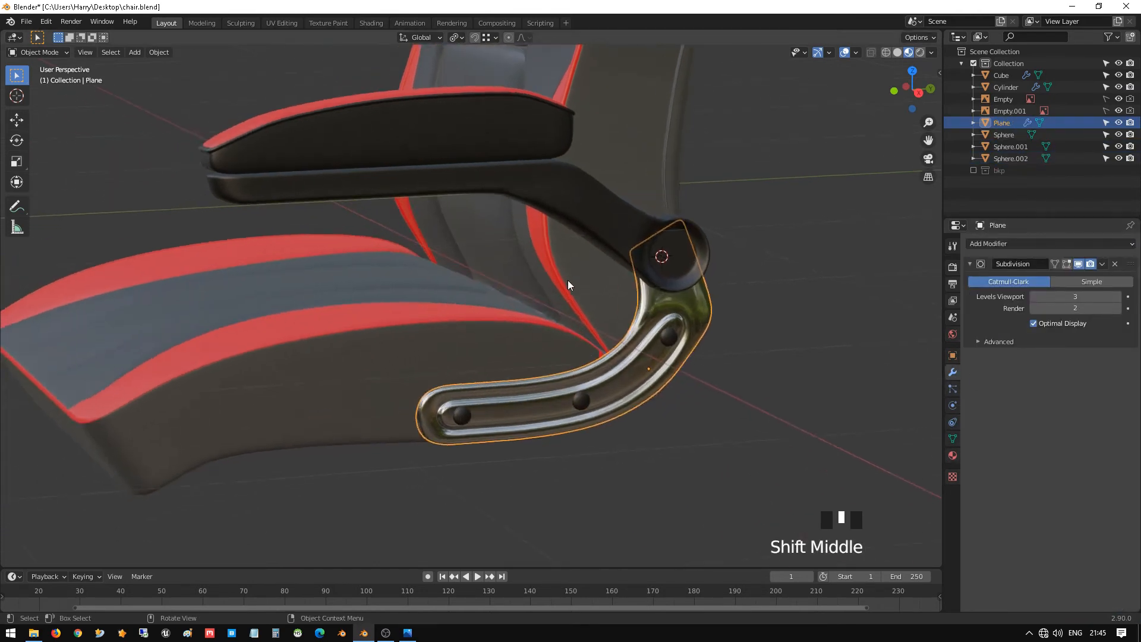
- Join the three rivets and the silver bracket into the armrest, with the armrest as the active object
left_click(582, 402)
left_click(675, 332, "ctrl")
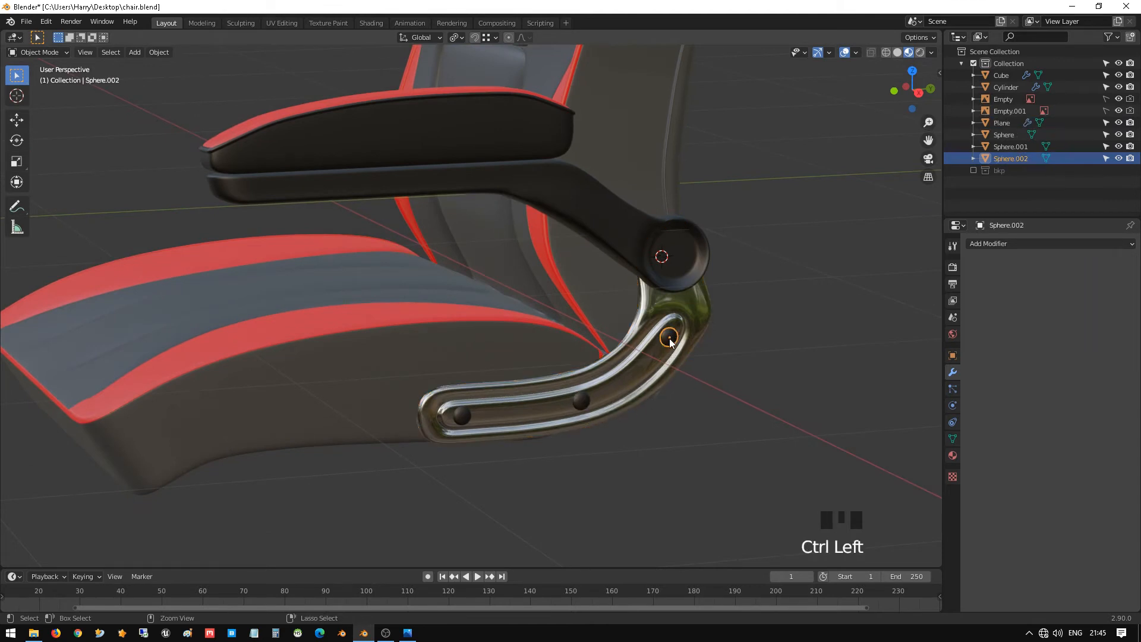
left_click(579, 408, "shift")
left_click(462, 419, "shift")
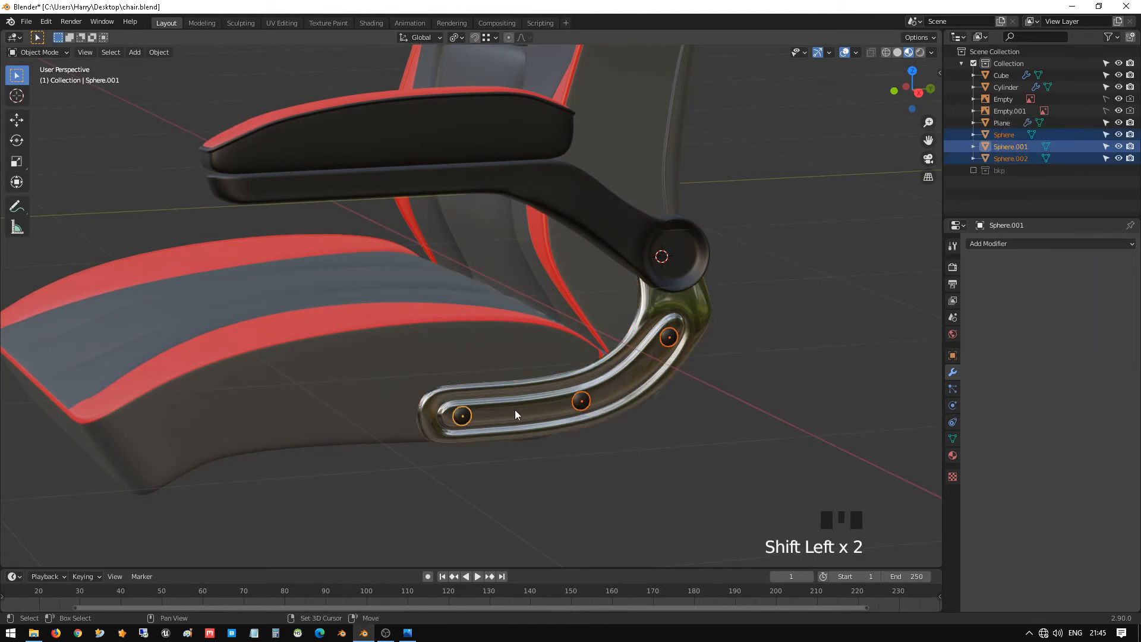
left_click(515, 409, "shift")
middle_click_drag(730, 249, 527, 305, "shift")
left_click(555, 331, "shift")
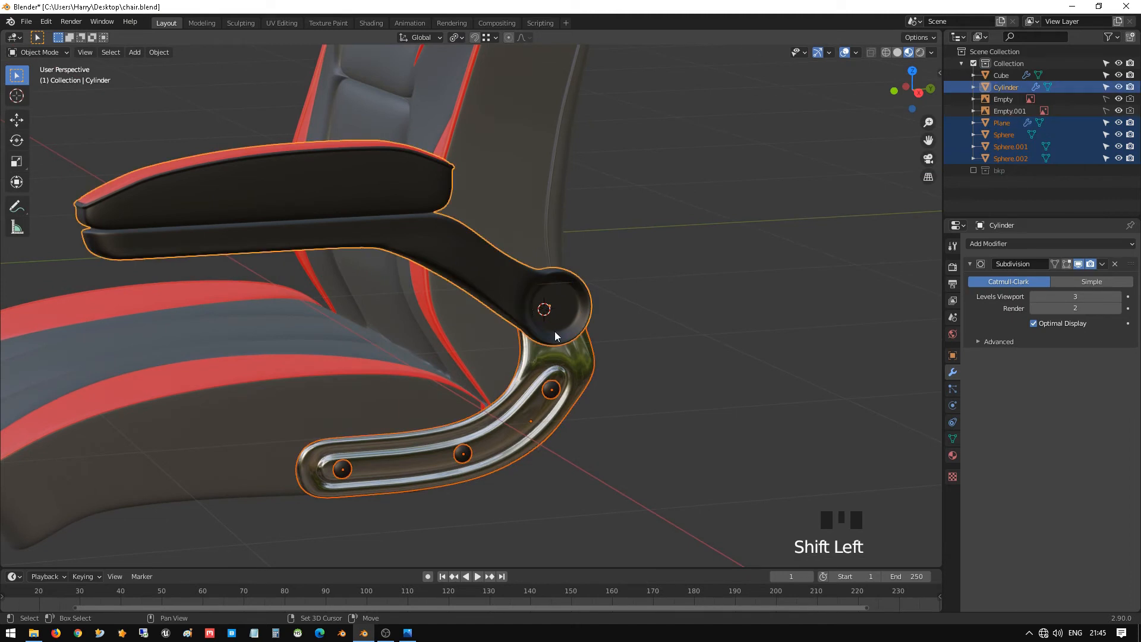
key("ctrl+j")
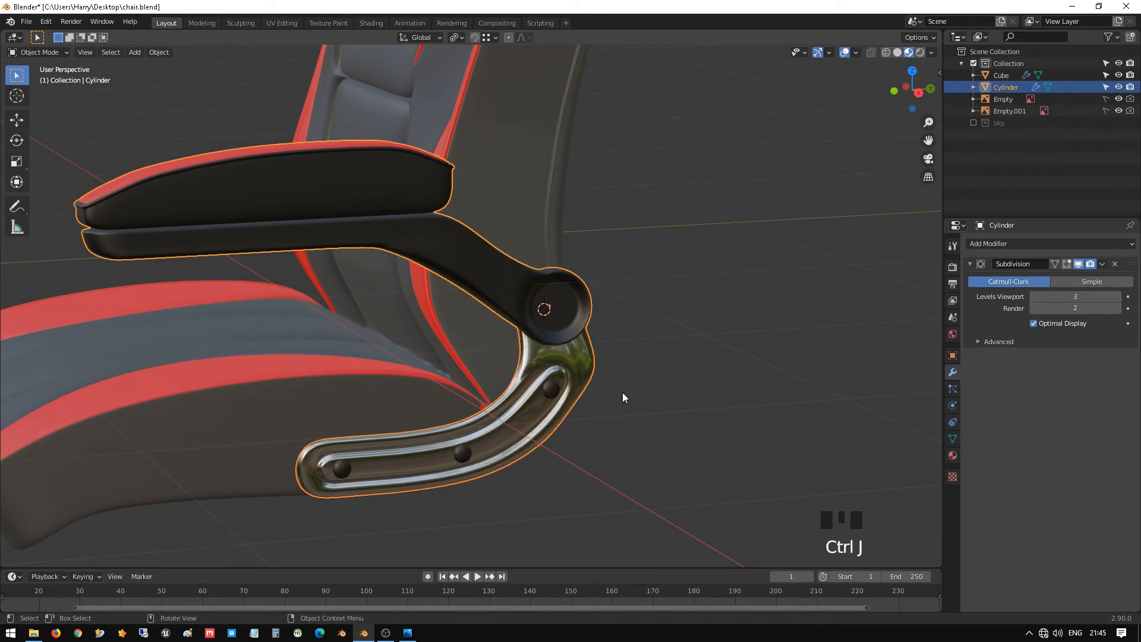
- Join the armrest assembly into the chair body, with the chair body active so that its Mirror modifier applies
middle_click_drag(611, 340, 582, 360)
left_click(578, 365)
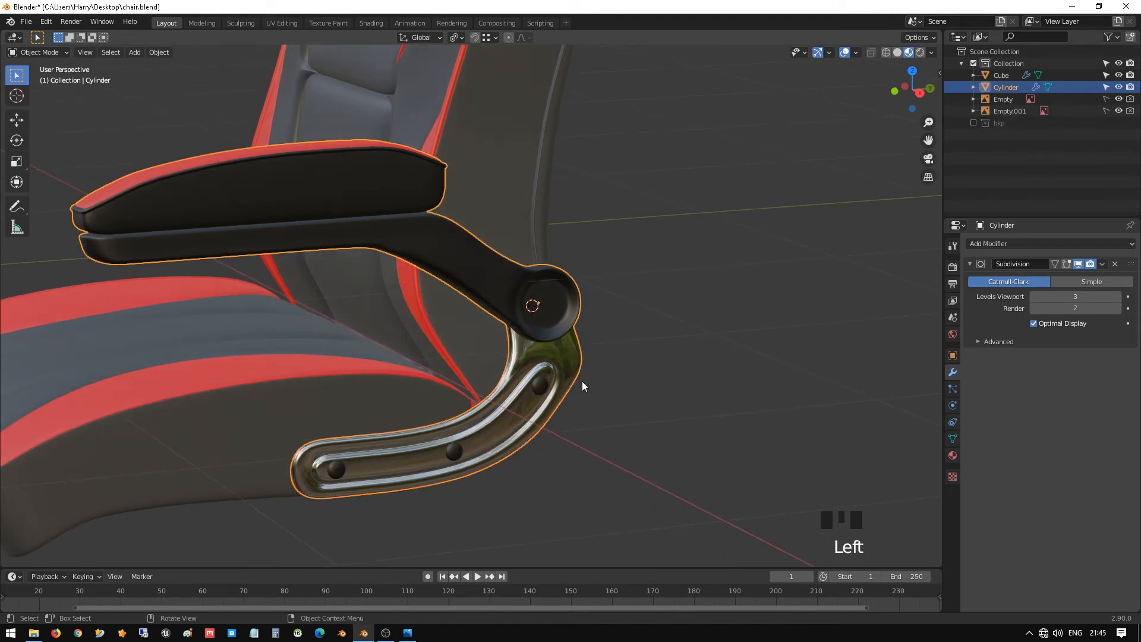
key("g")
right_click(650, 325)
left_click(509, 219)
left_click(522, 320)
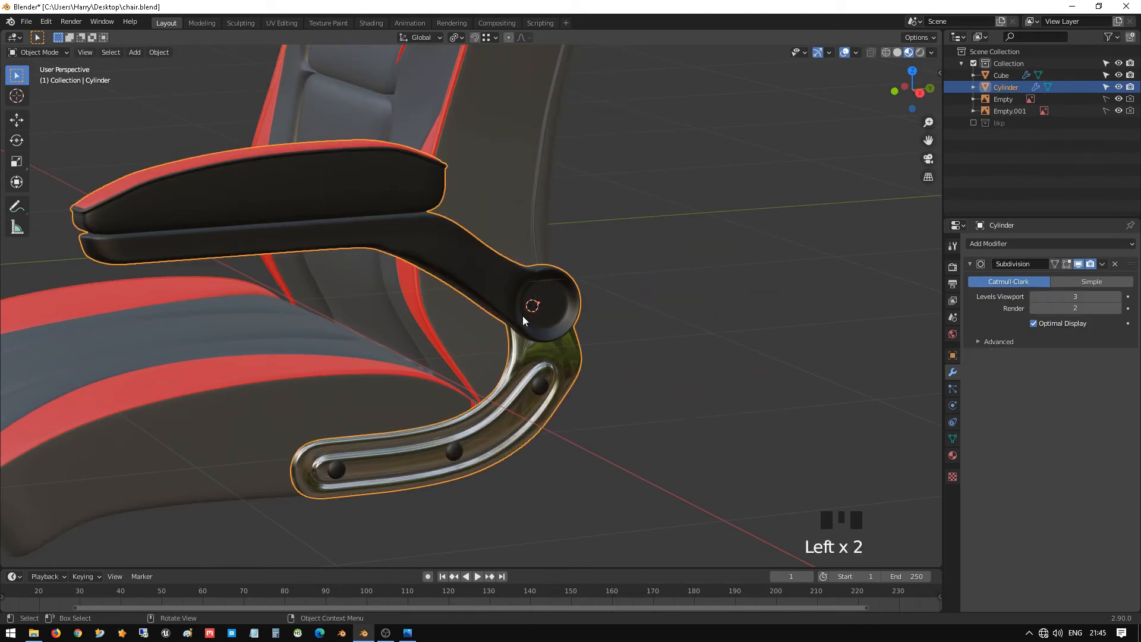
left_click(488, 214, "shift")
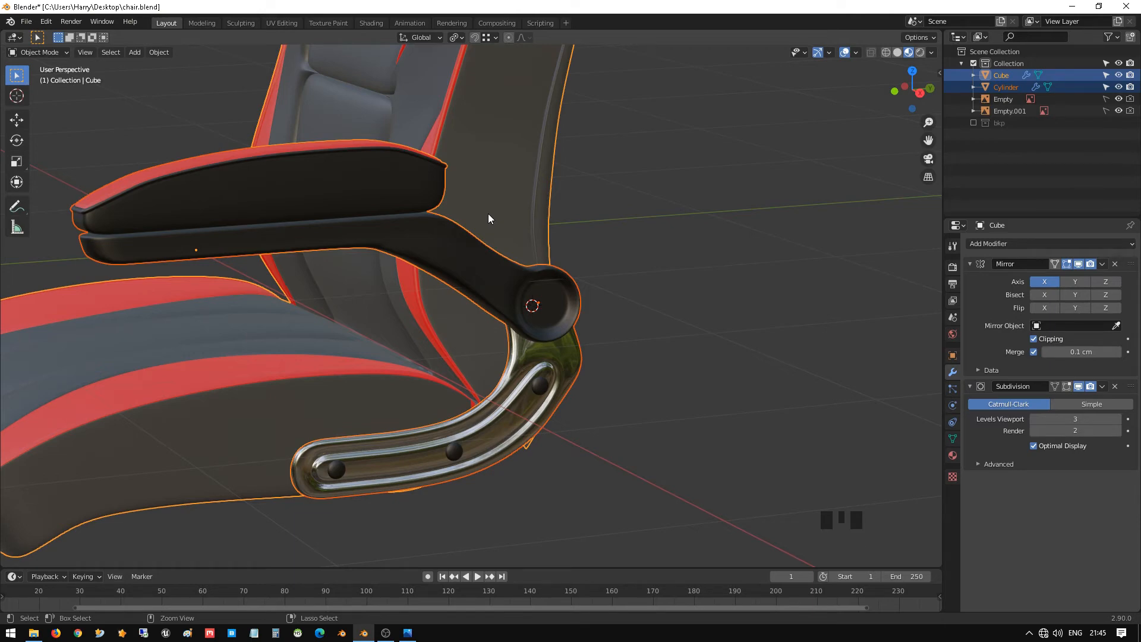
key("ctrl+j")
left_click(572, 265)
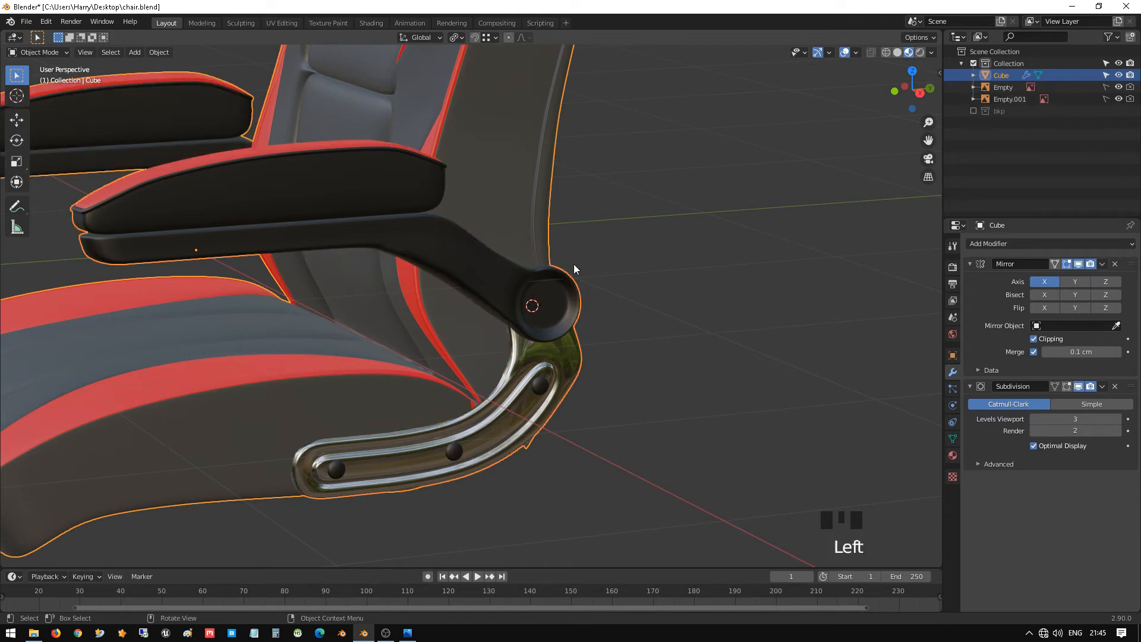
- Inspect the mirrored armrests and brackets from both sides and the front of the chair
scroll(546, 263, "down", 3)
middle_click_drag(521, 262, 410, 272)
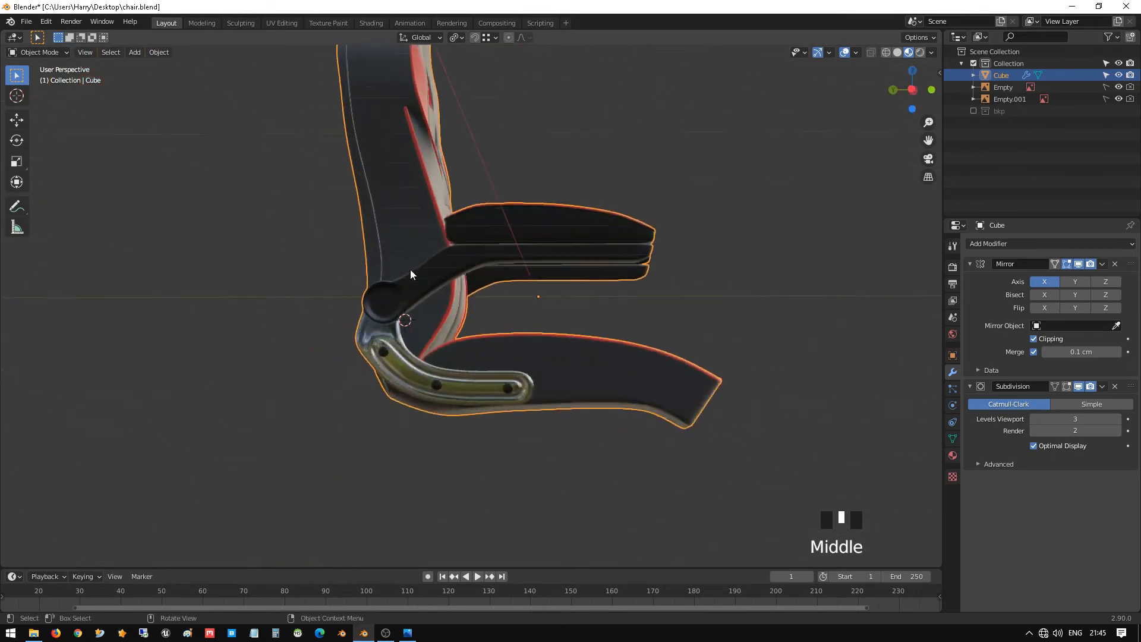
left_click(626, 178)
middle_click_drag(626, 178, 600, 257)
scroll(310, 268, "down", 2)
scroll(550, 247, "up", 1)
scroll(601, 257, "up", 4)
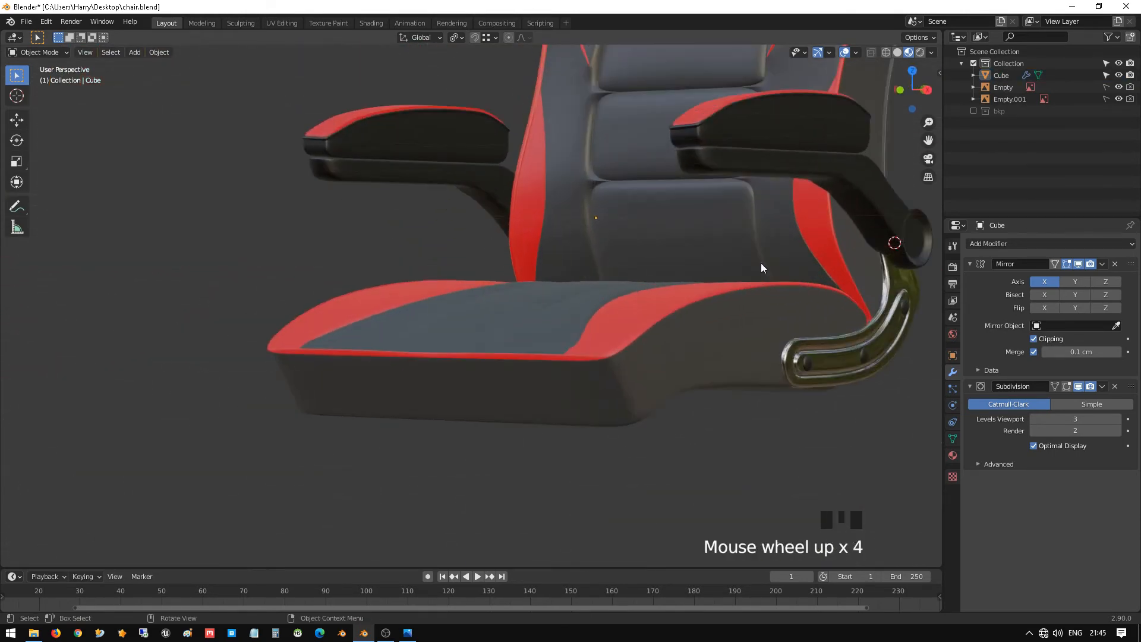
middle_click_drag(758, 268, 685, 337)
scroll(686, 340, "down", 1)
scroll(686, 339, "down", 1)
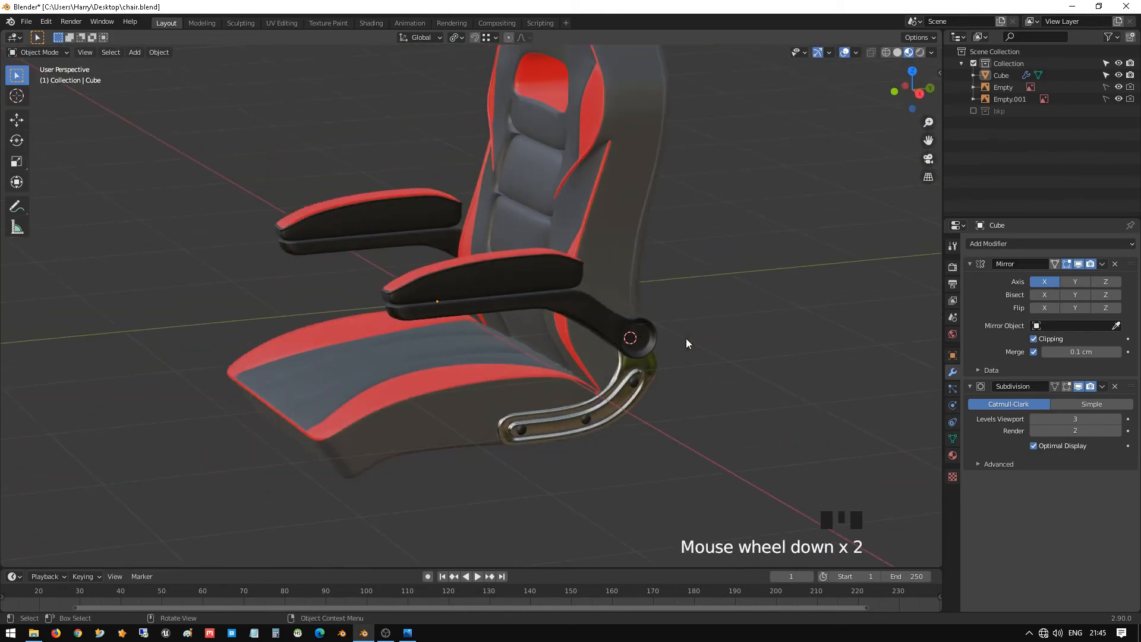
- Compare the chair with the side reference image and examine the base, gas lift, lever and casters beneath the seat
key("KP_3")
key("KP_1")
middle_click_drag(687, 339, 707, 316)
middle_click_drag(689, 306, 446, 371)
key("KP_3")
scroll(486, 434, "down", 3)
scroll(512, 383, "up", 4)
scroll(491, 329, "up", 1)
middle_click_drag(490, 329, 462, 184, "shift")
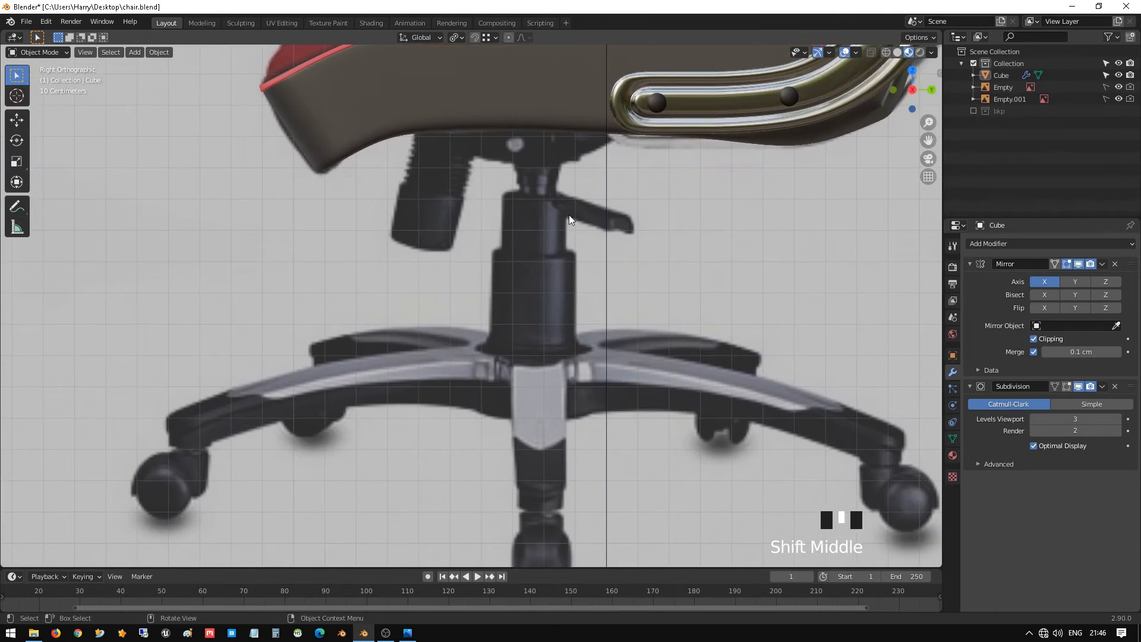
scroll(671, 418, "down", 2)
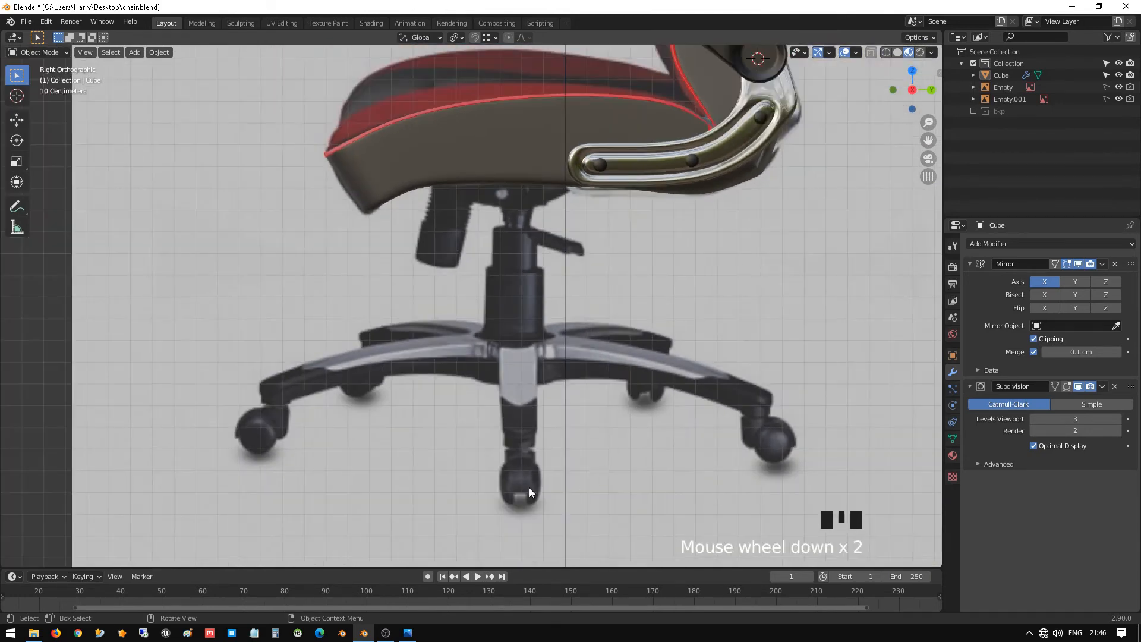
scroll(547, 453, "down", 1)
scroll(547, 454, "up", 2)
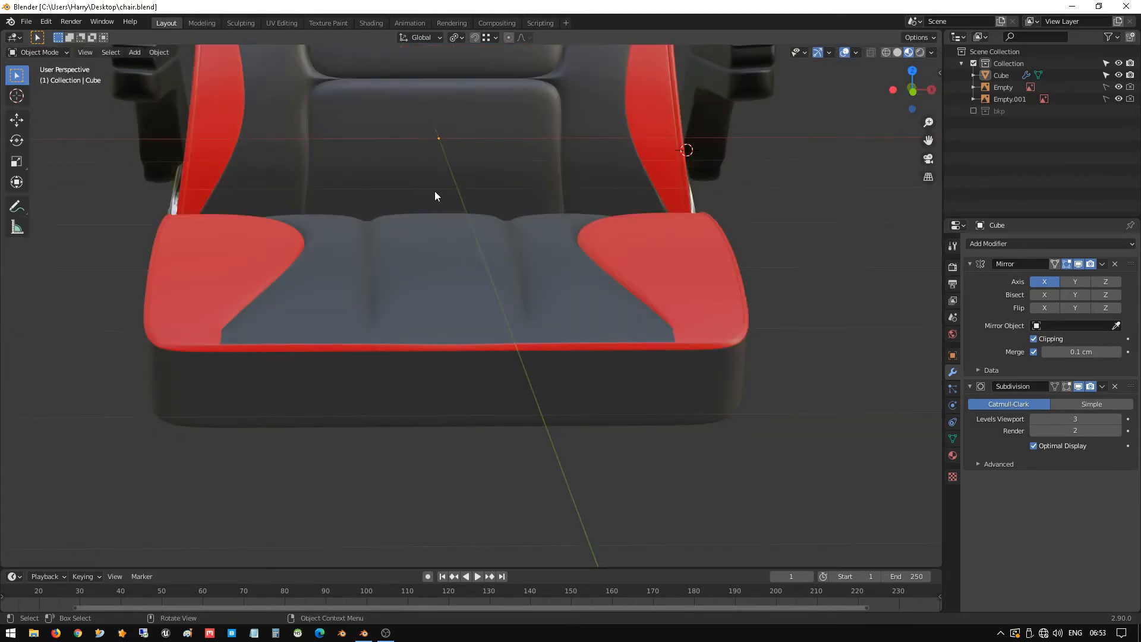
- Open the chair mesh for editing in a top orthographic wireframe view with vertex selection
middle_click_drag(438, 204, 438, 280)
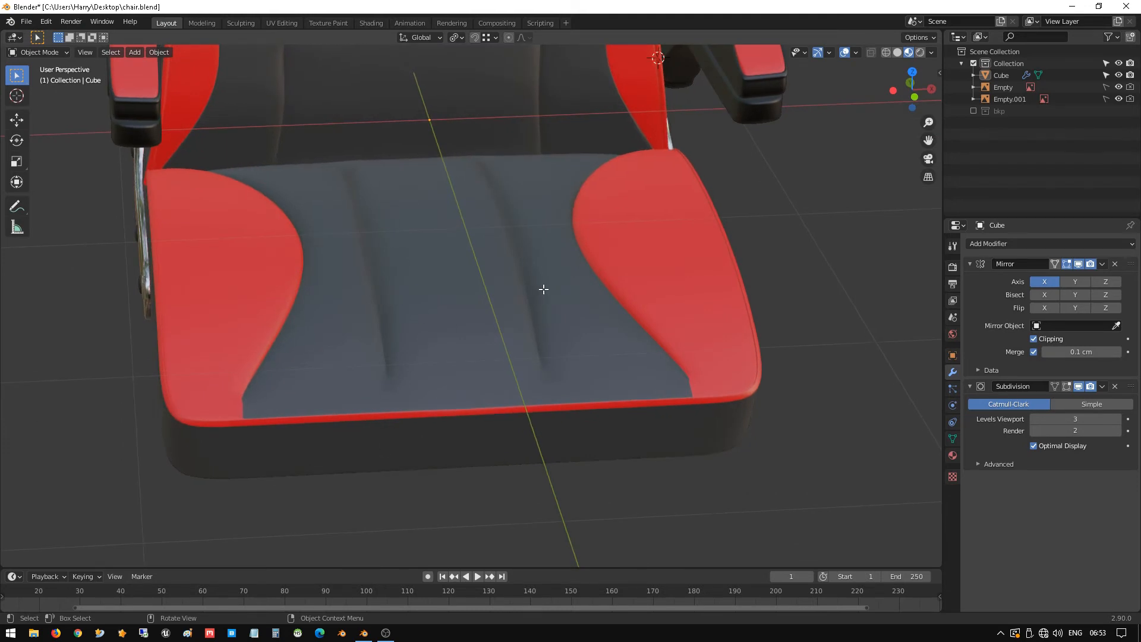
key("Tab")
middle_click_drag(512, 251, 501, 286, "shift")
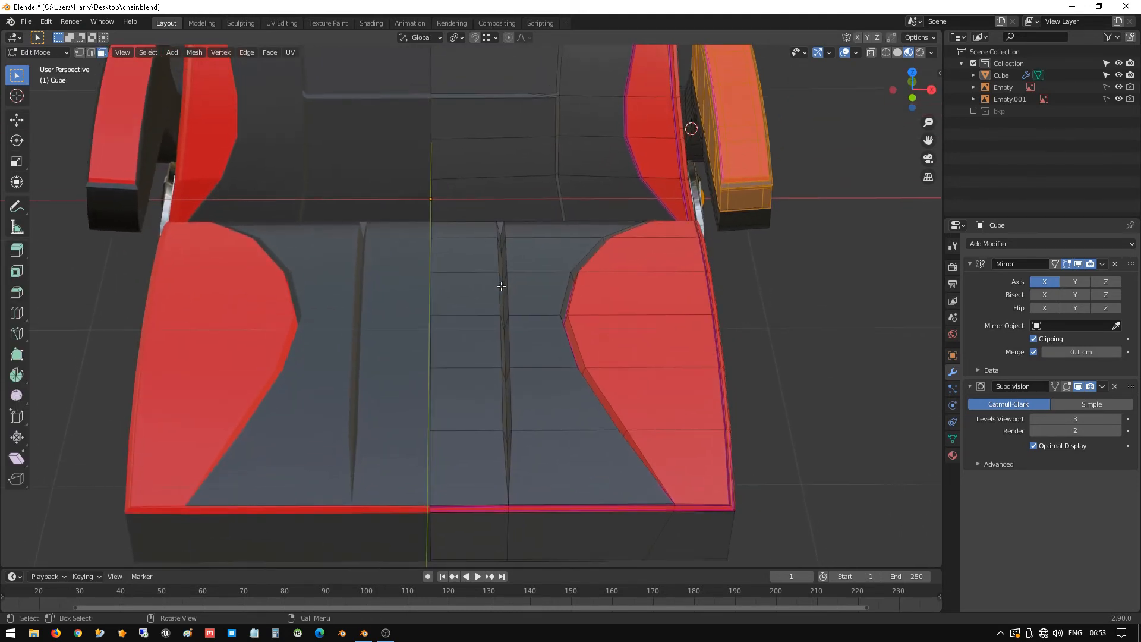
key("KP_7")
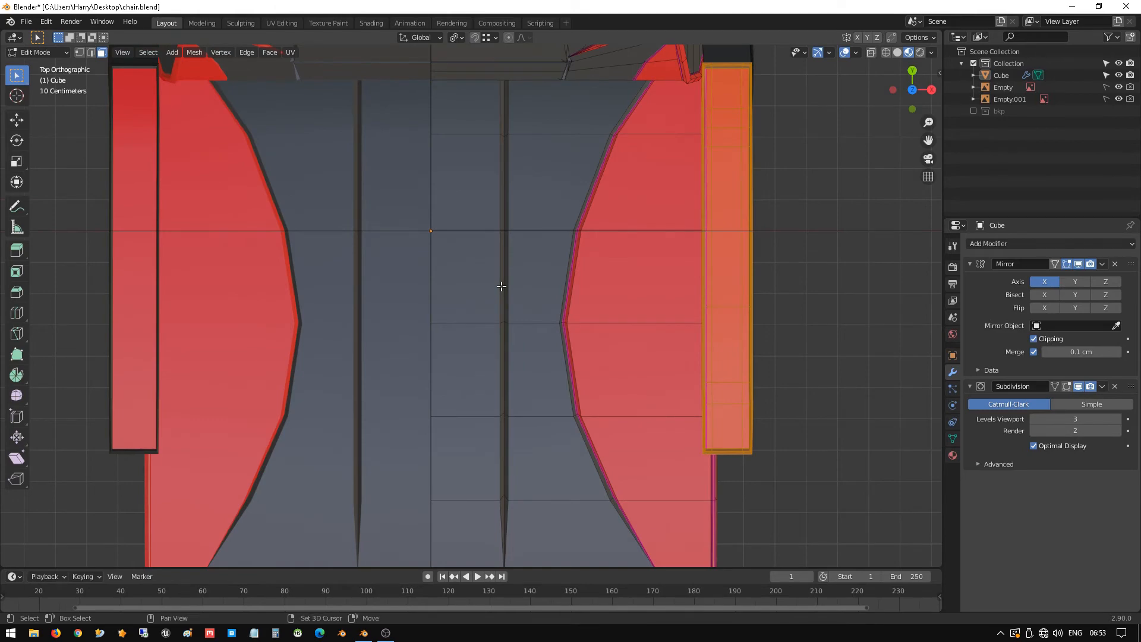
scroll(501, 286, "down", 2)
scroll(499, 280, "down", 1, "shift")
key("shift+z")
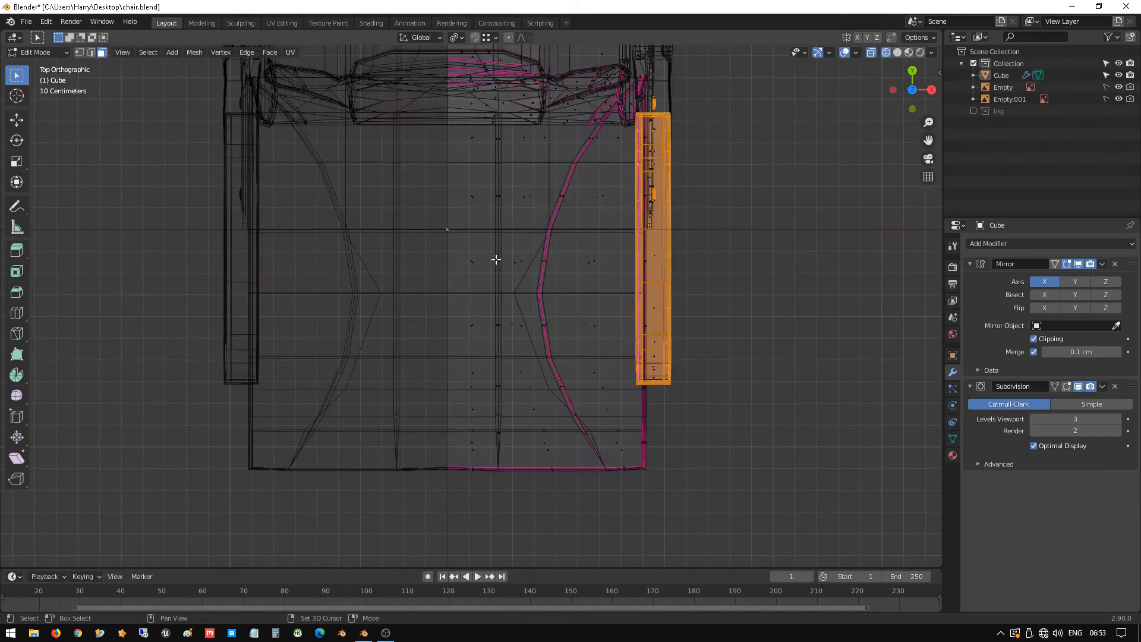
scroll(473, 210, "up", 1)
key("1")
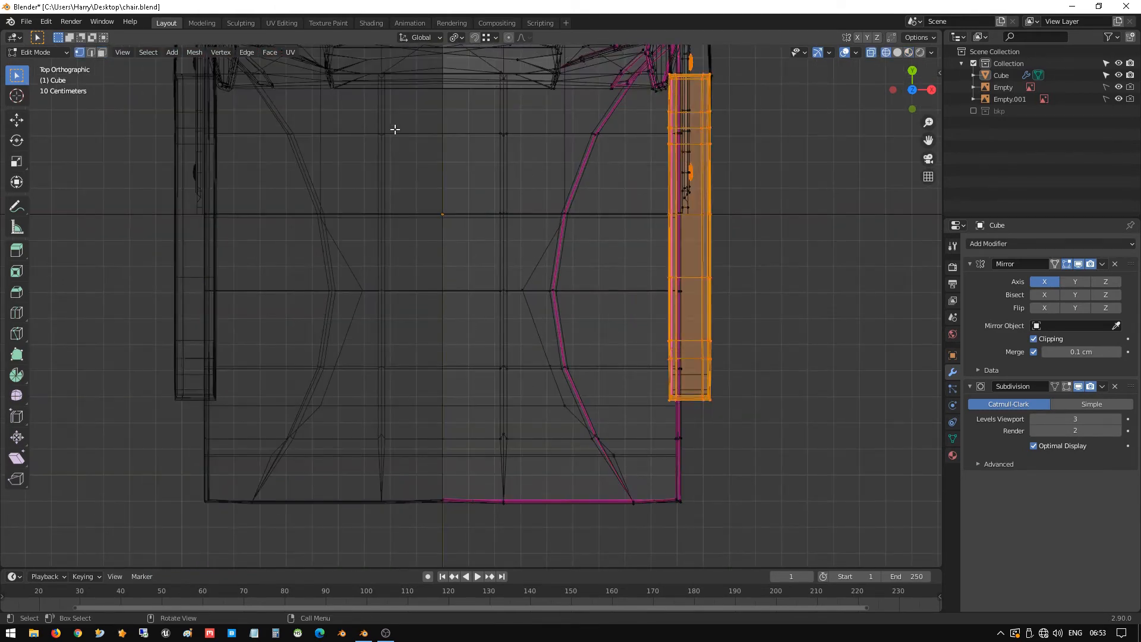
- Select the vertices of the seat's centre strip, from its back row to the front edge, on the unmirrored half
mouse_move(426, 117)
left_mouse_down()
mouse_move(479, 150)
mouse_move(486, 167)
mouse_move(451, 230)
mouse_move(465, 230)
left_mouse_up()
left_click_drag(485, 122, 529, 246, "shift")
left_click_drag(449, 280, 494, 320, "shift")
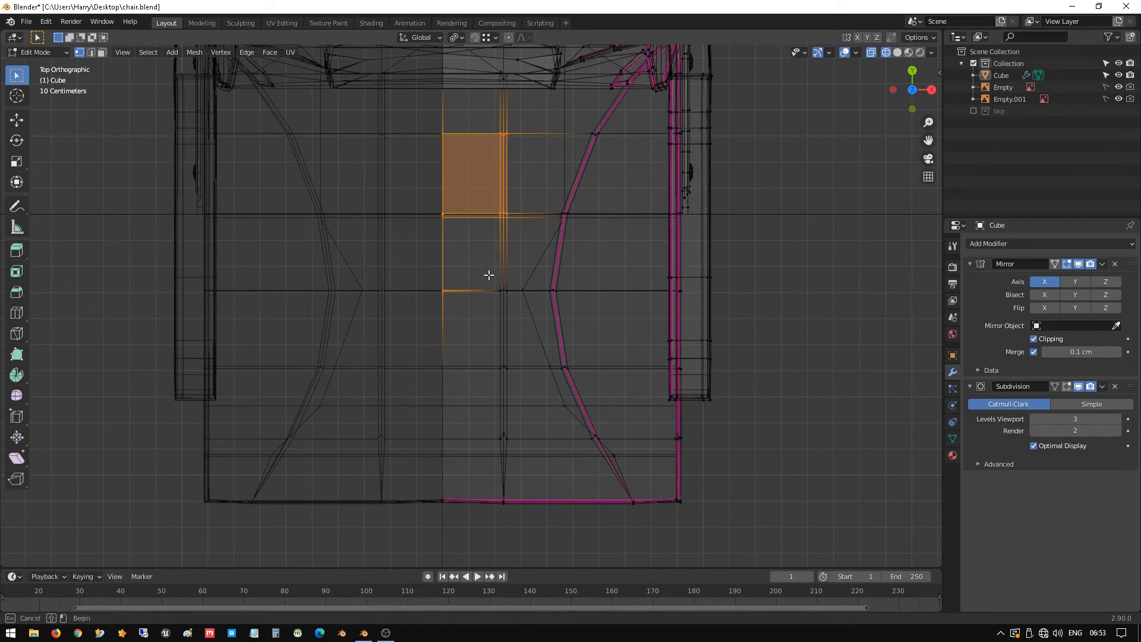
left_click_drag(484, 275, 514, 312, "shift")
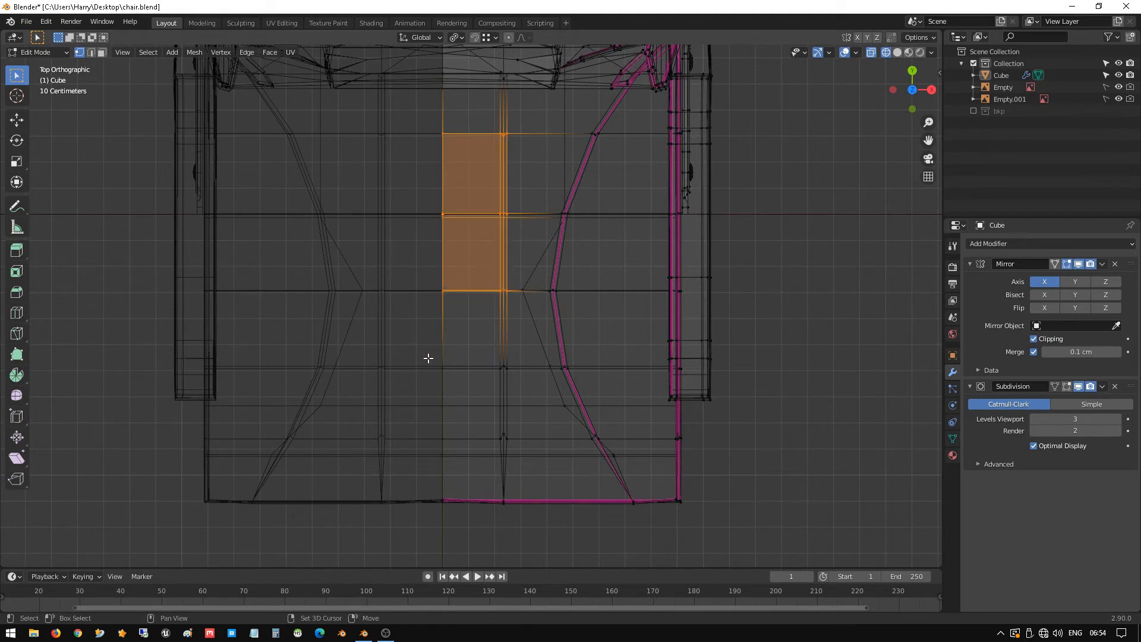
left_click_drag(428, 357, 513, 518, "shift")
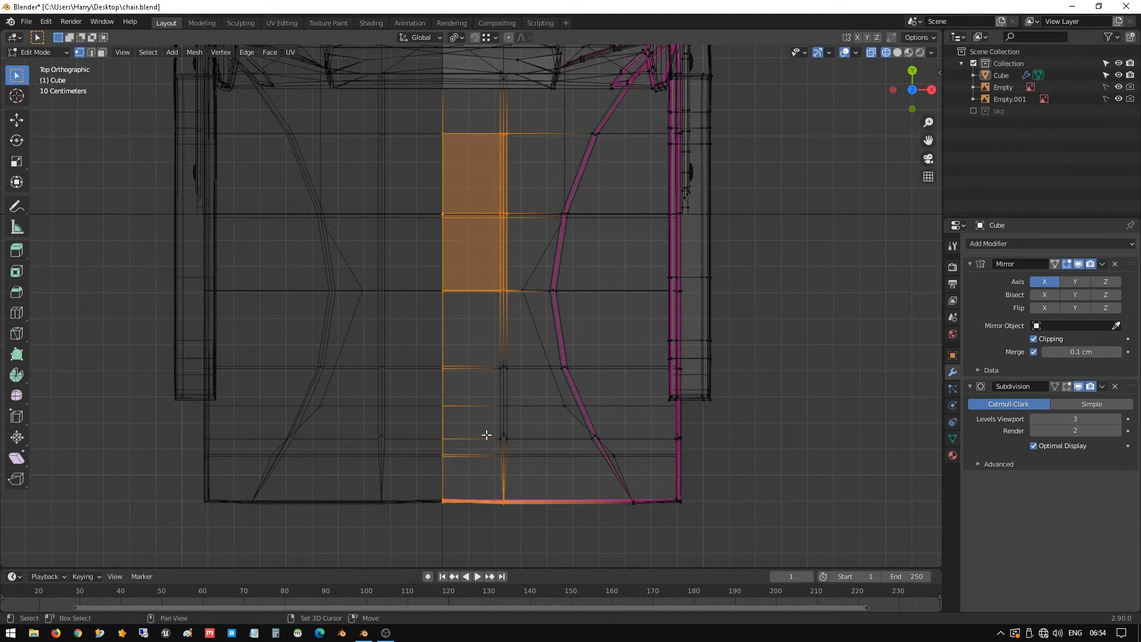
left_click_drag(486, 435, 514, 473, "shift")
left_click_drag(491, 354, 523, 455, "shift")
- Deselect the centre strip's underside vertices with Circle Select, keeping the top surface ones, and return to shaded display
middle_click_drag(529, 394, 564, 354)
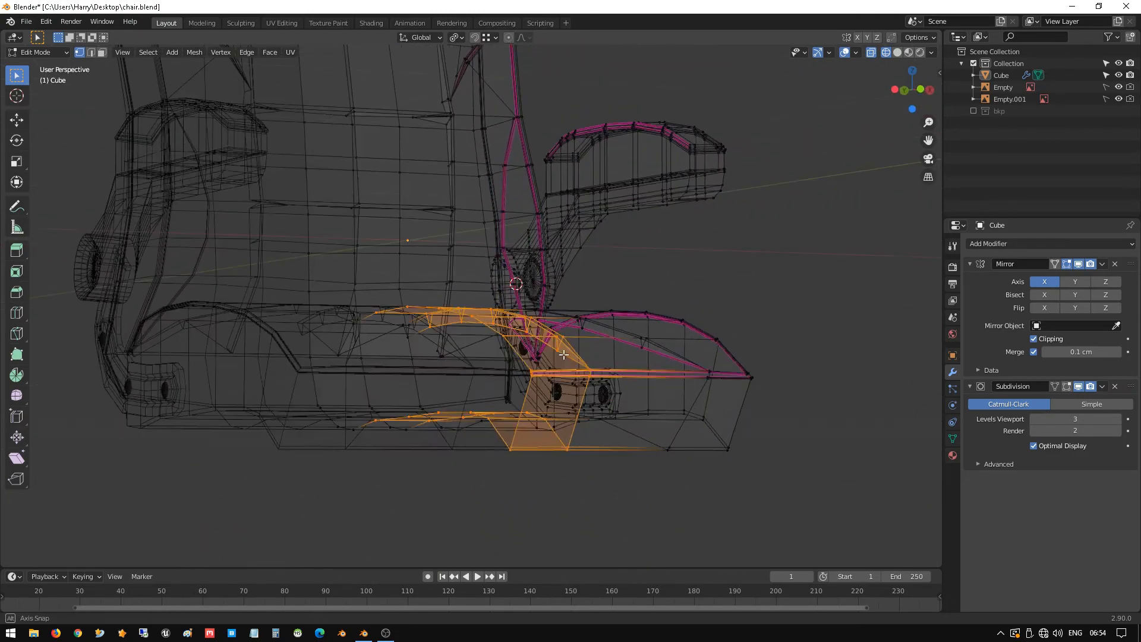
scroll(532, 423, "down", 1)
middle_click_drag(531, 424, 521, 425)
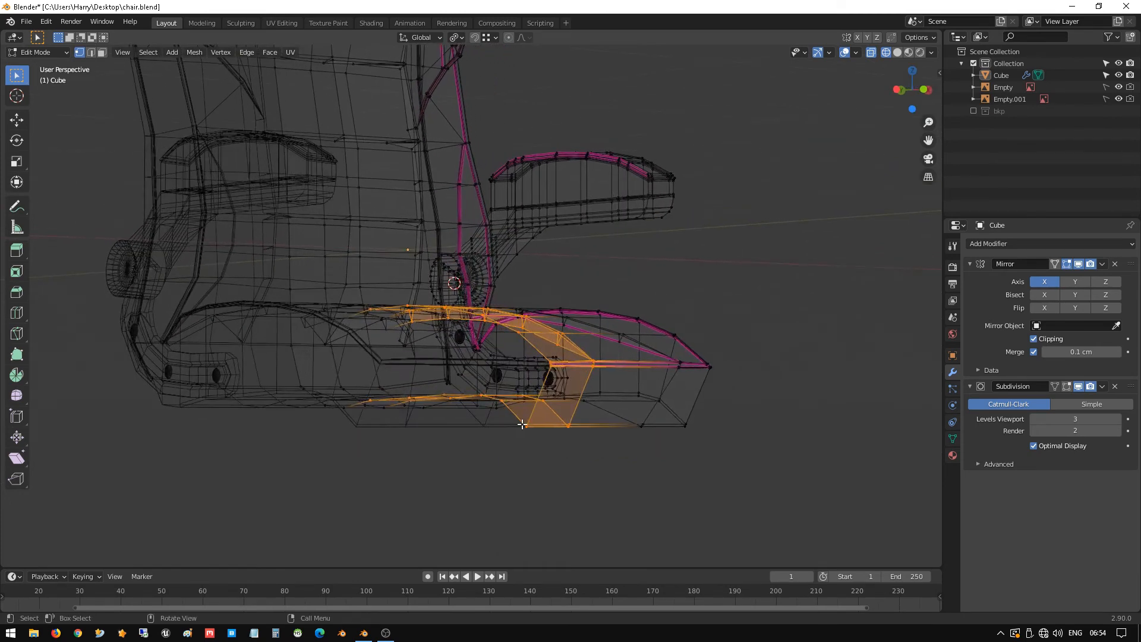
key("c")
scroll(515, 422, "down", 4)
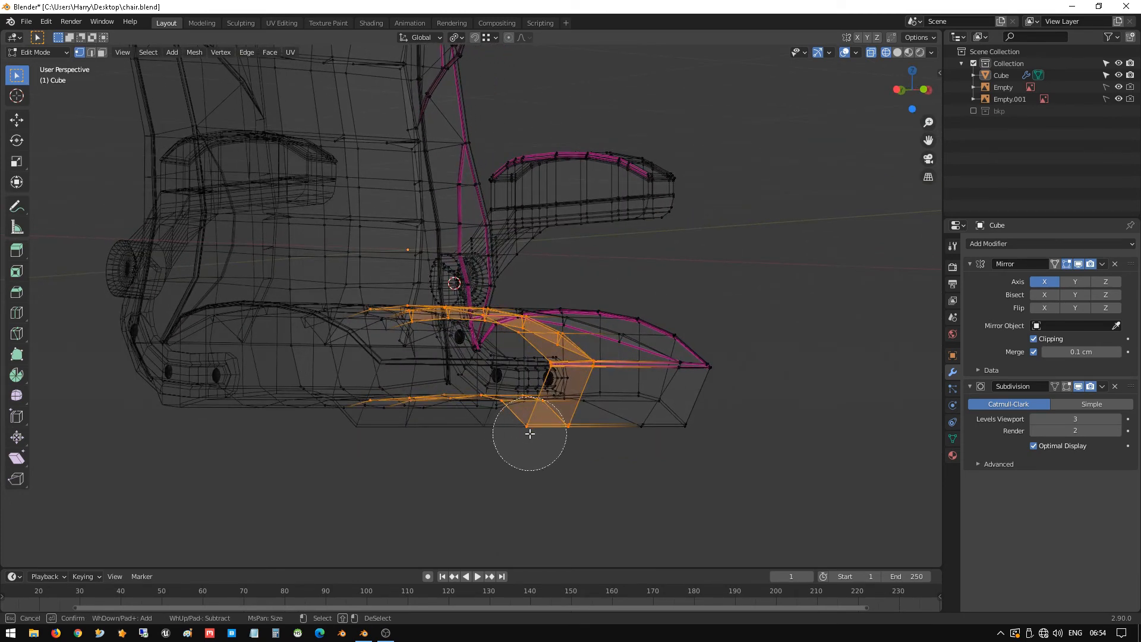
mouse_move(537, 435)
middle_mouse_down()
mouse_move(463, 407)
mouse_move(374, 407)
middle_mouse_up()
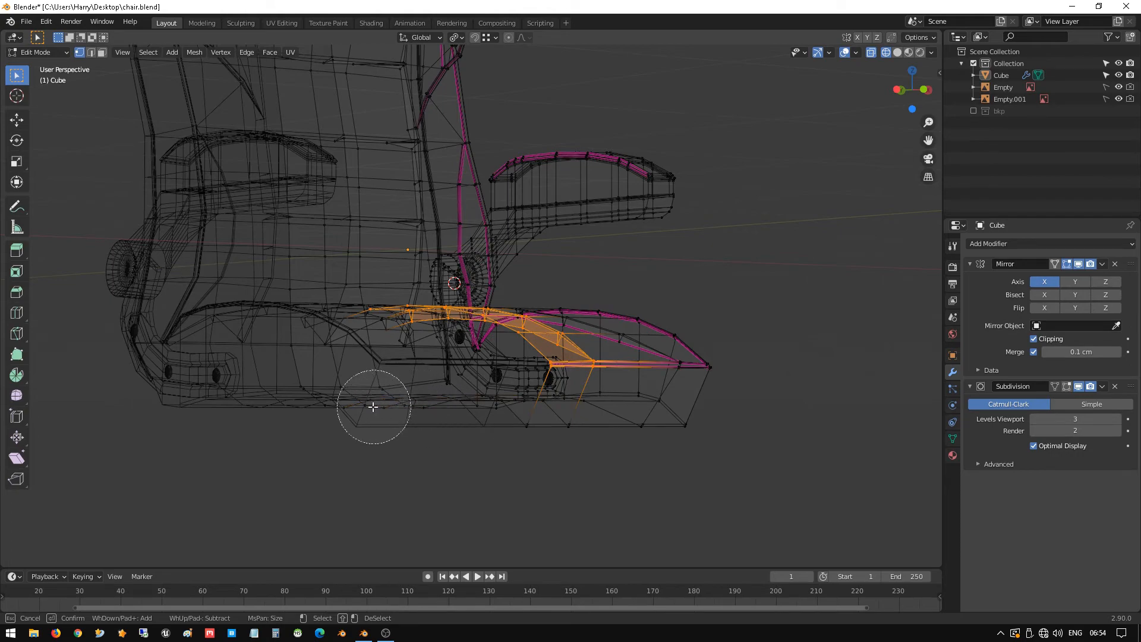
right_click(372, 407)
middle_click_drag(498, 404, 445, 445)
key("shift+z")
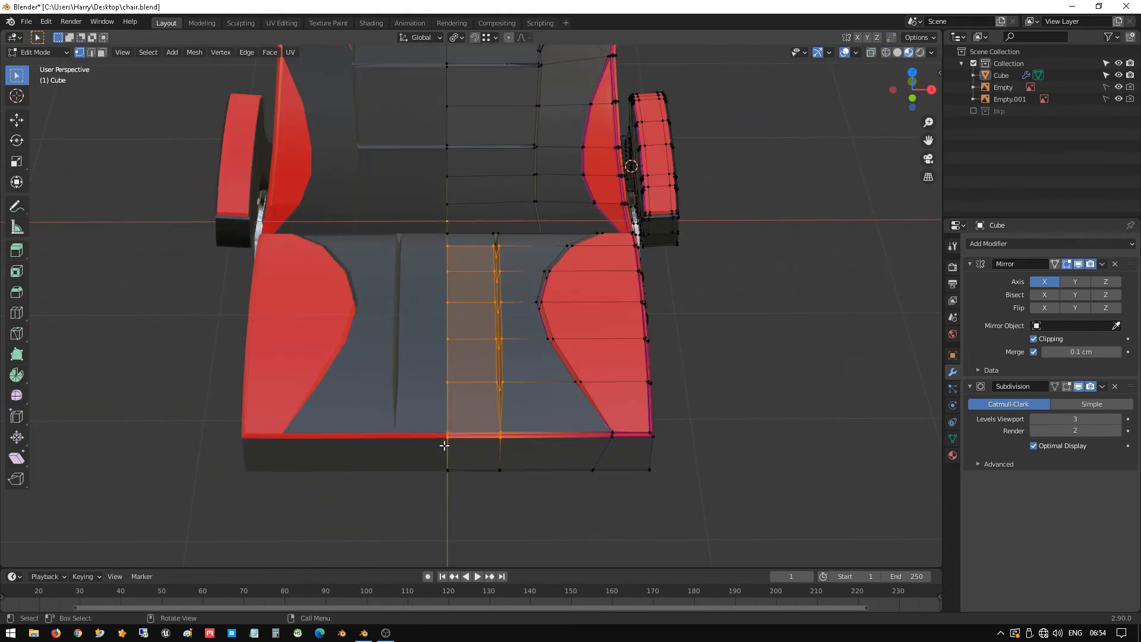
- Lower the seat's selected centre strip about 8 cm along Z and leave mesh editing
middle_click_drag(510, 385, 518, 349)
scroll(517, 349, "up", 3)
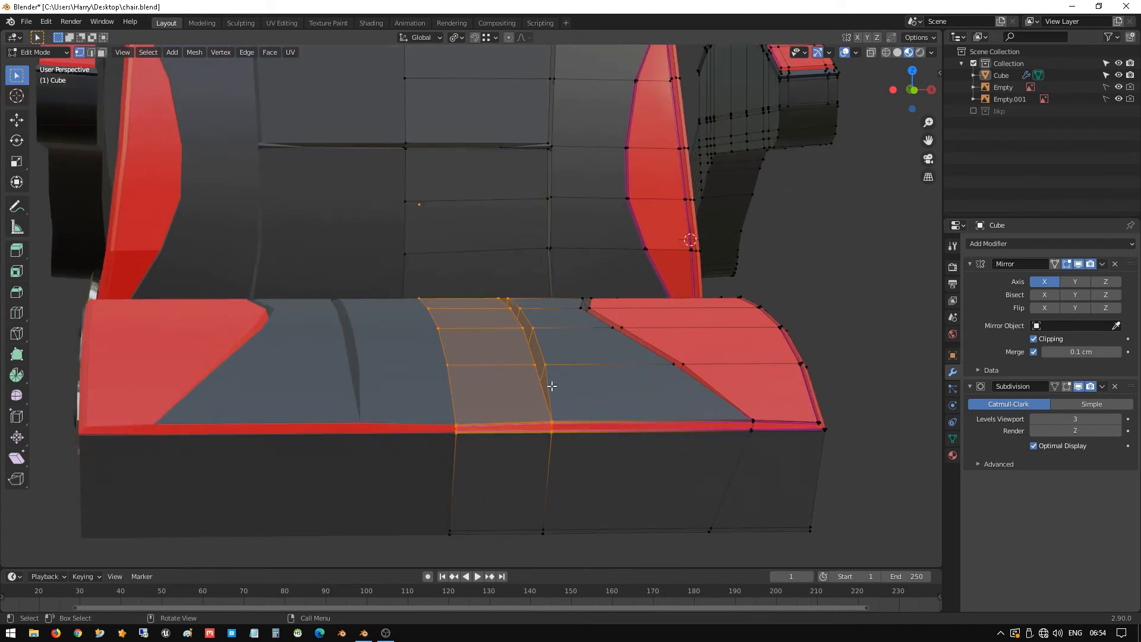
key("g")
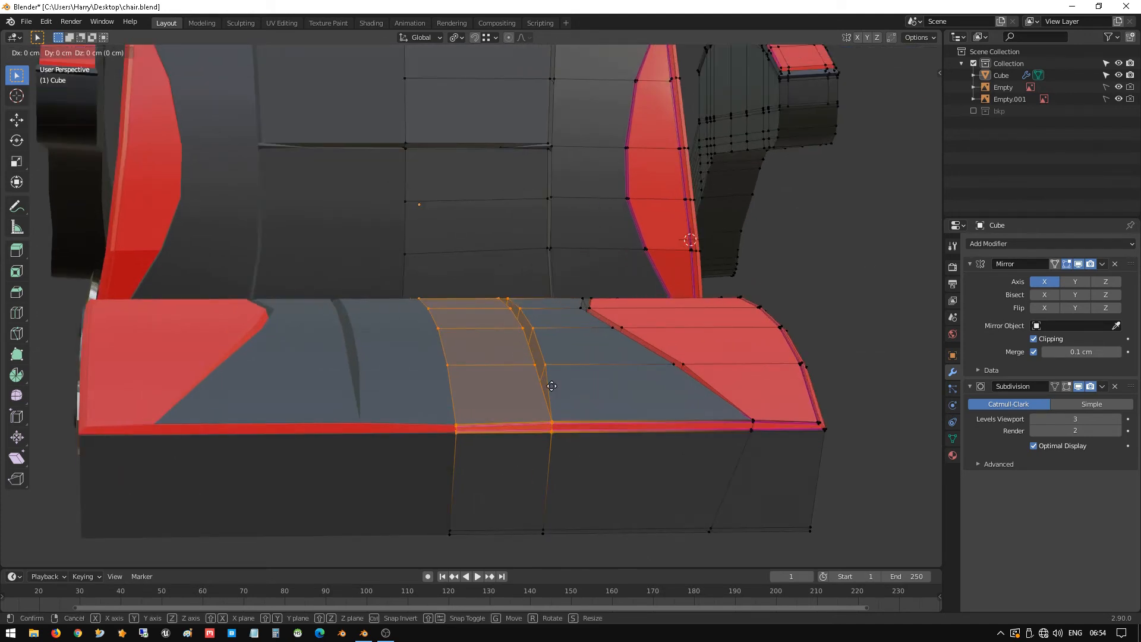
key("z")
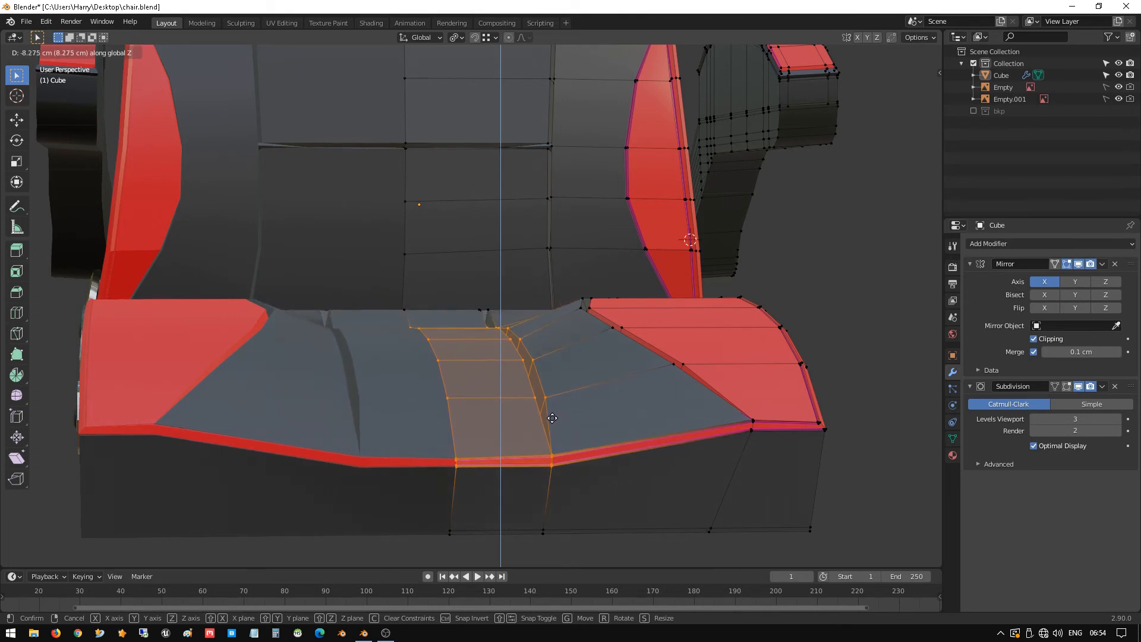
left_click(551, 421)
scroll(550, 420, "down", 2)
key("Tab")
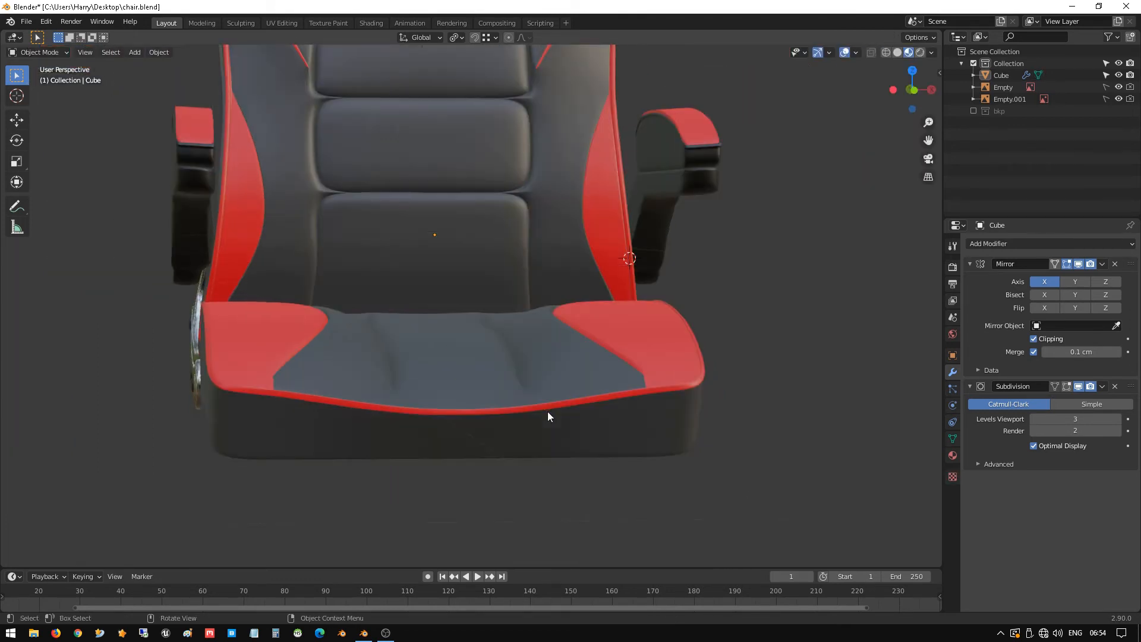
- Place the 3D cursor near the middle of the seat's underside and add a cube mesh there
middle_click_drag(547, 411, 469, 321)
scroll(402, 341, "up", 2)
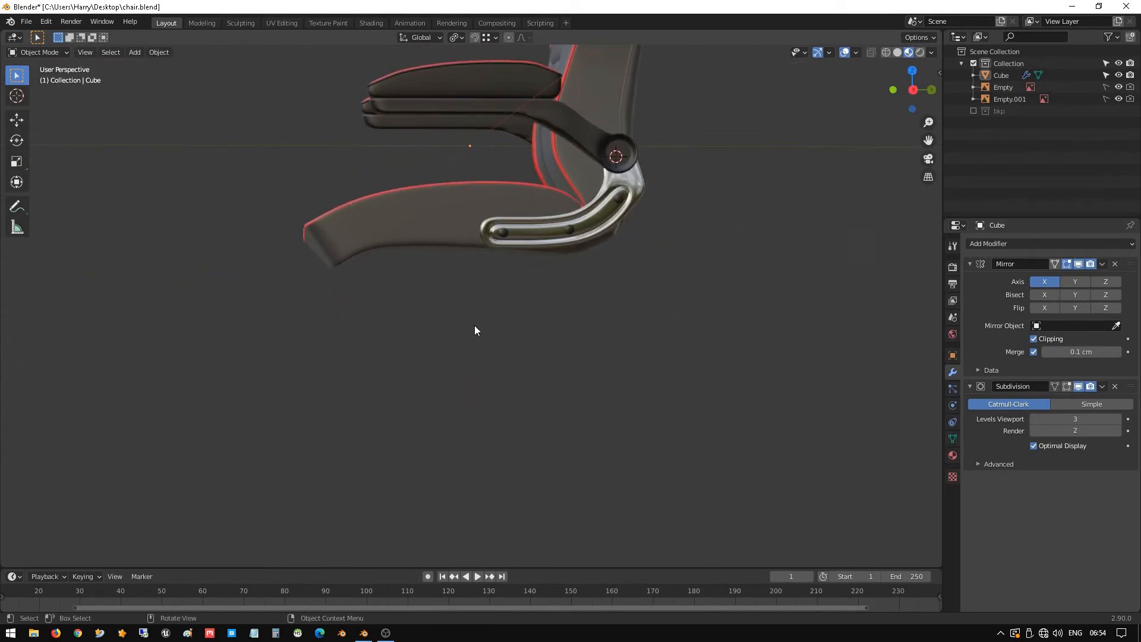
key("KP_3")
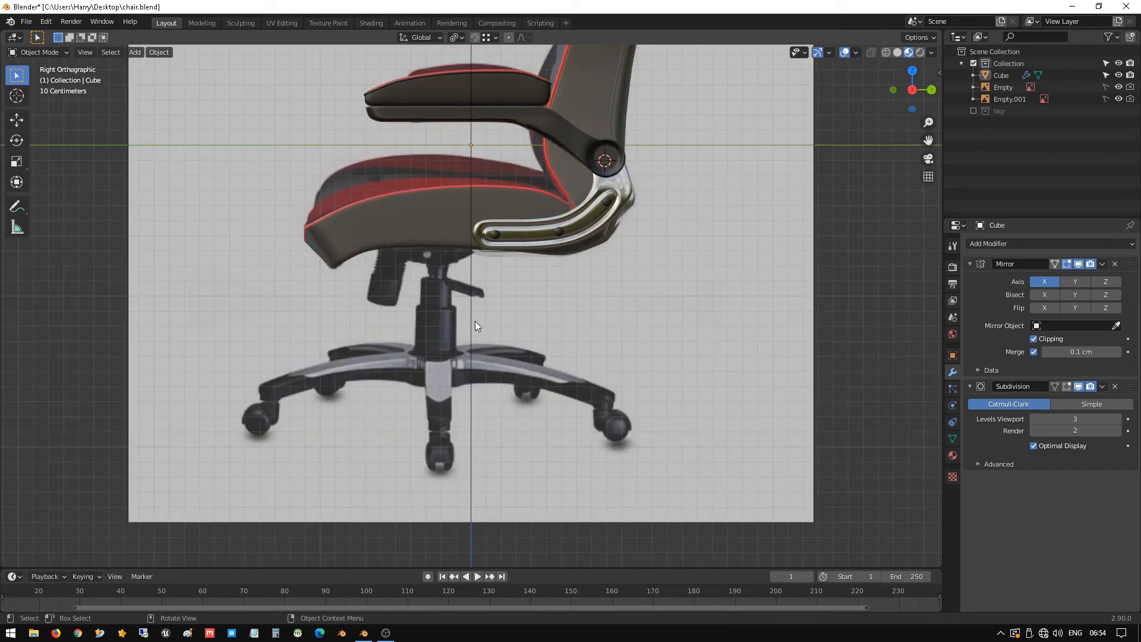
middle_click_drag(457, 263, 455, 309, "shift")
scroll(461, 389, "up", 1)
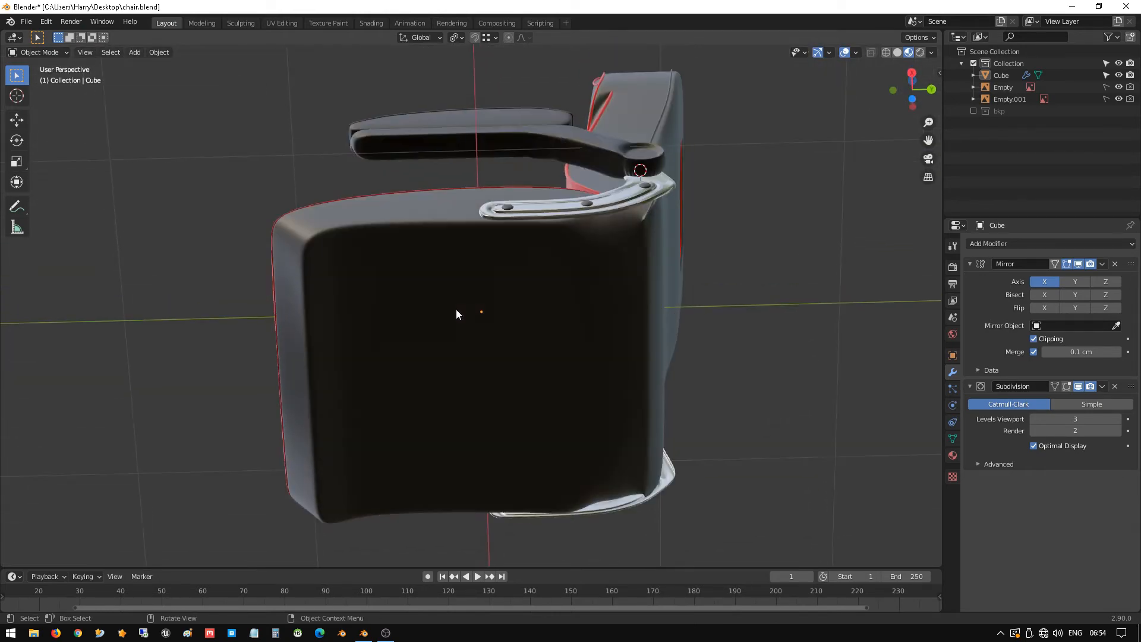
right_click(474, 372, "shift")
middle_click_drag(475, 385, 590, 327, "shift")
key("shift+a")
mouse_move(590, 322)
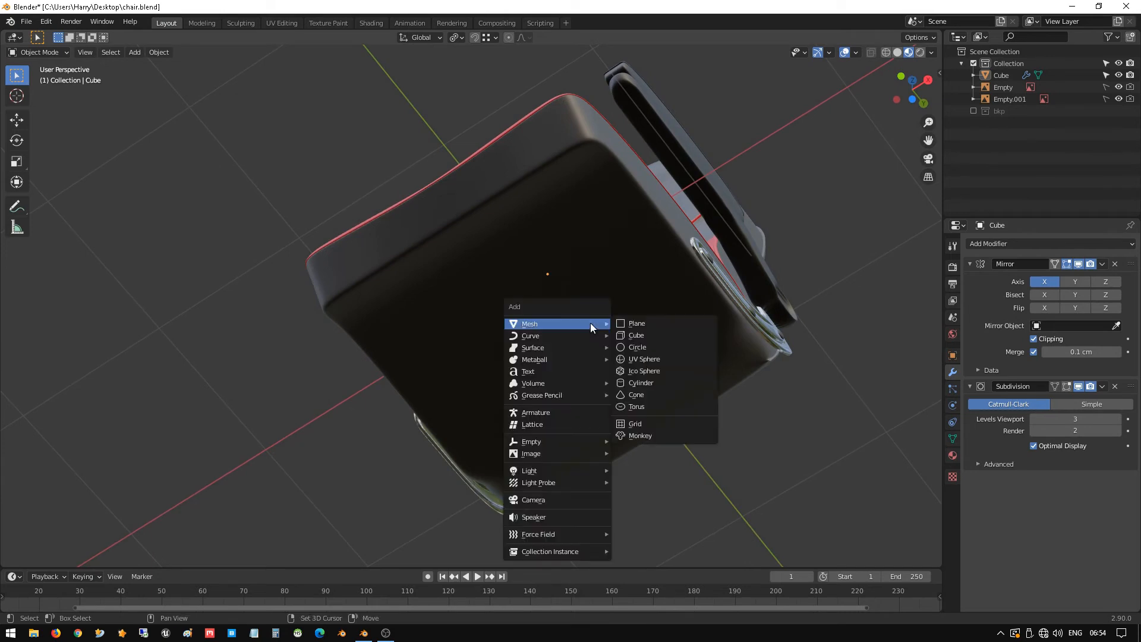
left_click(649, 336)
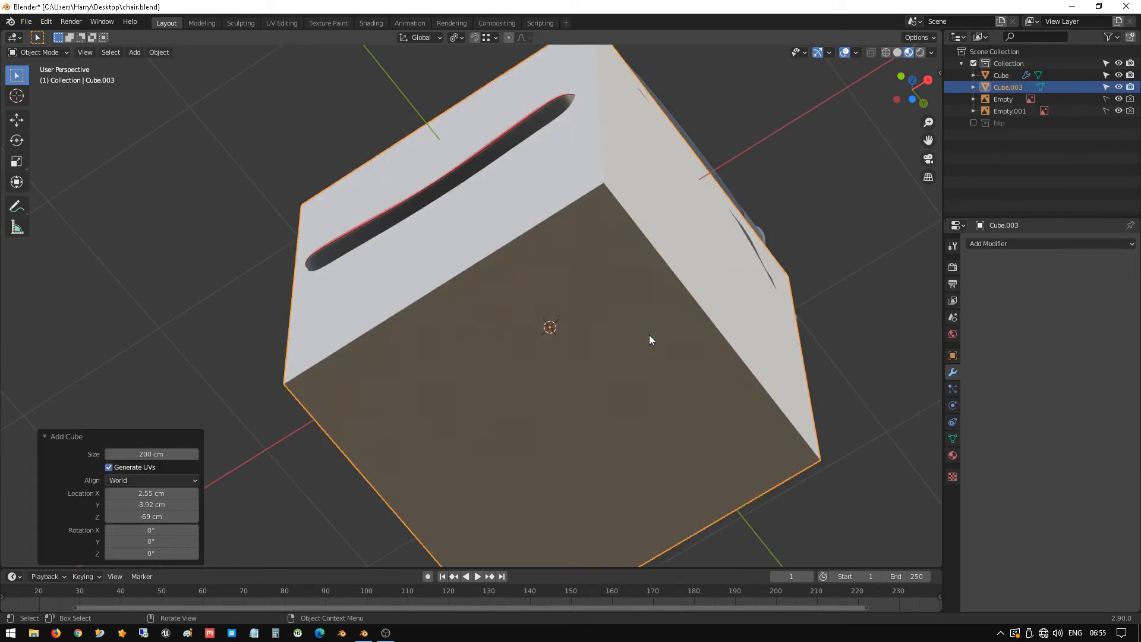
- Scale the cube into a slab in the front view, to about 0.069 along Z and 0.622 along X
key("KP_1")
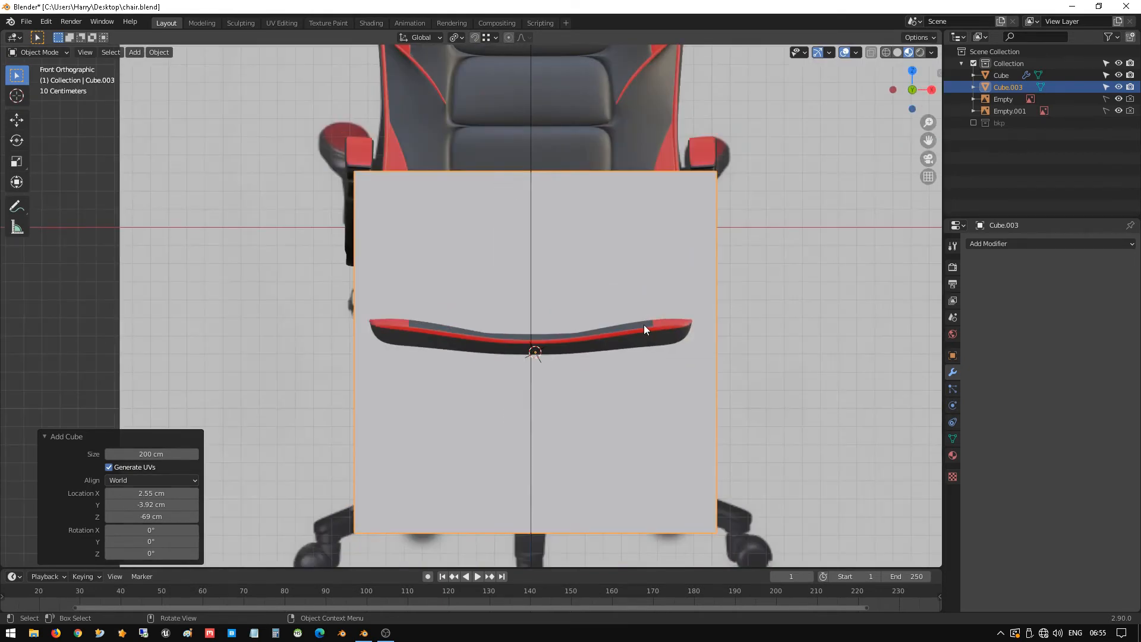
key("s")
key("z")
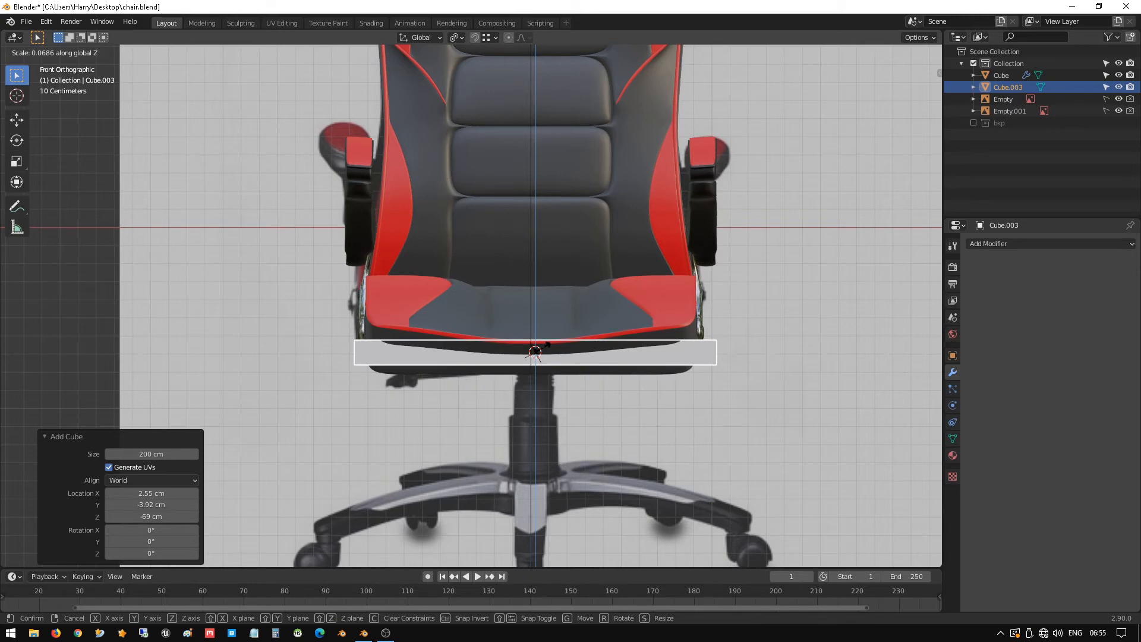
left_click(543, 353)
key("s")
key("x")
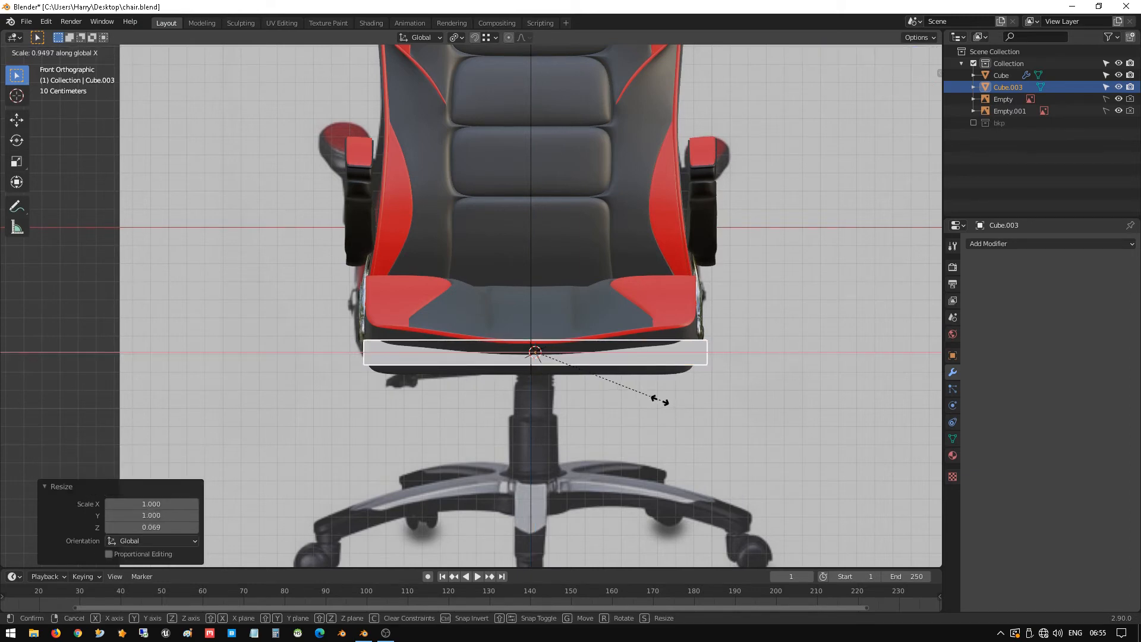
left_click(618, 383)
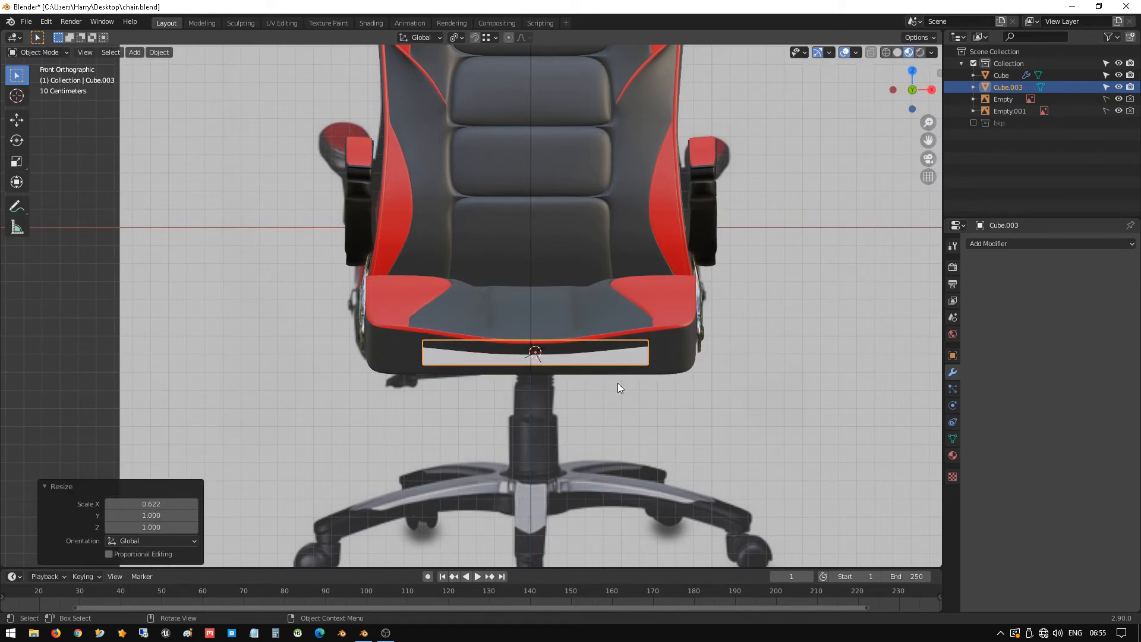
- Move the slab down about 8.5 cm along Z beneath the seat
key("g")
key("z")
left_click(614, 403)
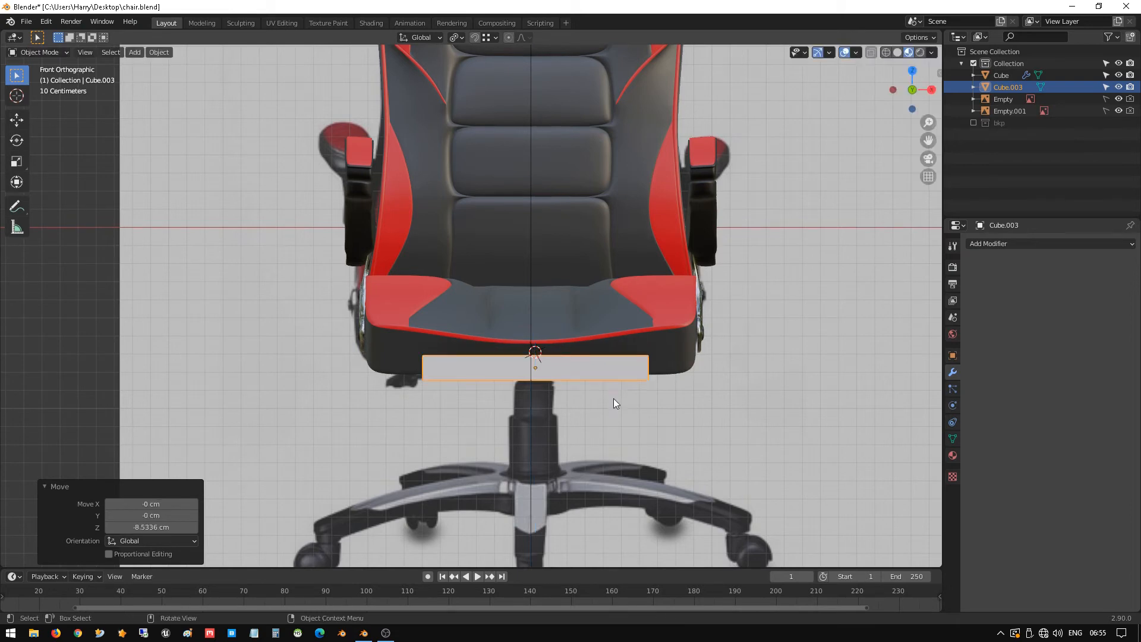
- Show the slab and seat underside in solid shading in the right orthographic view against the side reference image
key("KP_3")
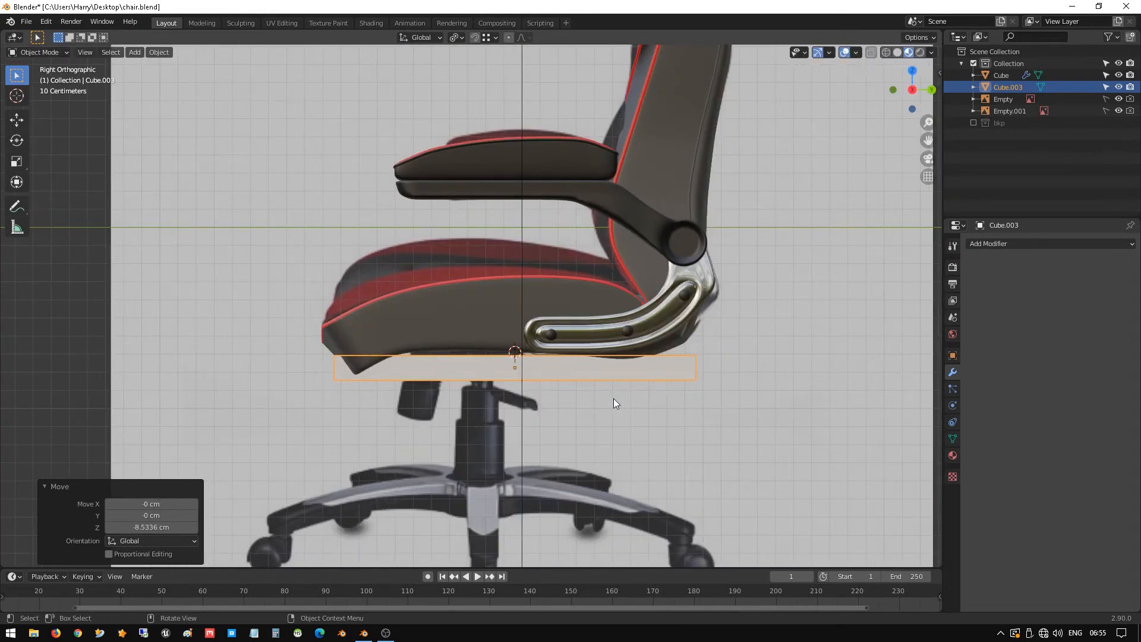
scroll(619, 398, "up", 1)
key("z")
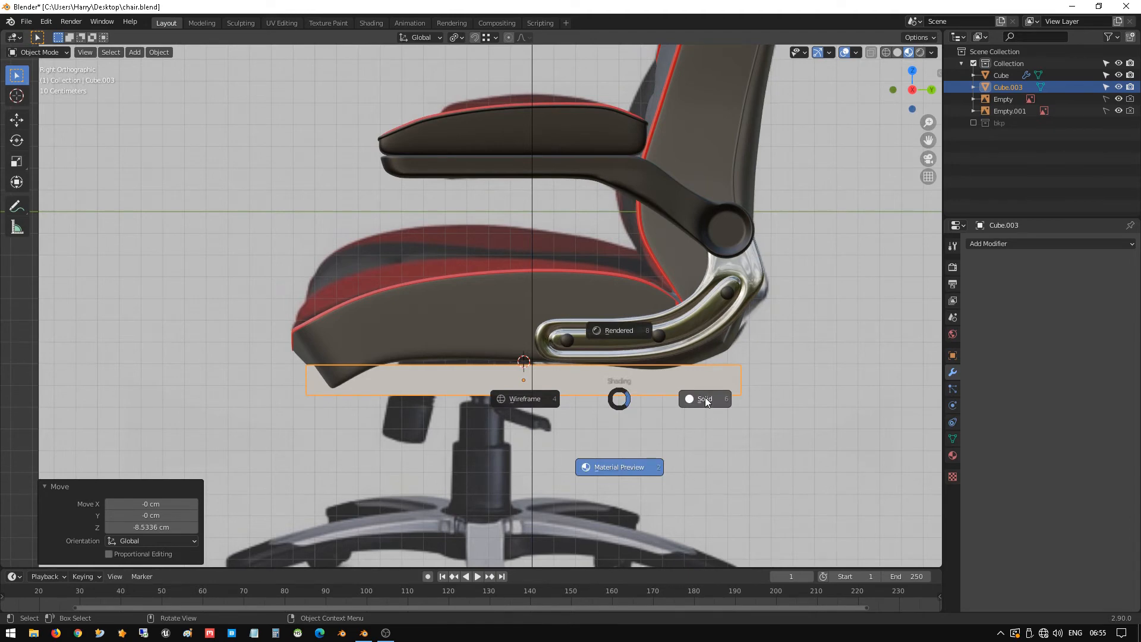
left_click(705, 399)
middle_click_drag(569, 382, 565, 309, "shift")
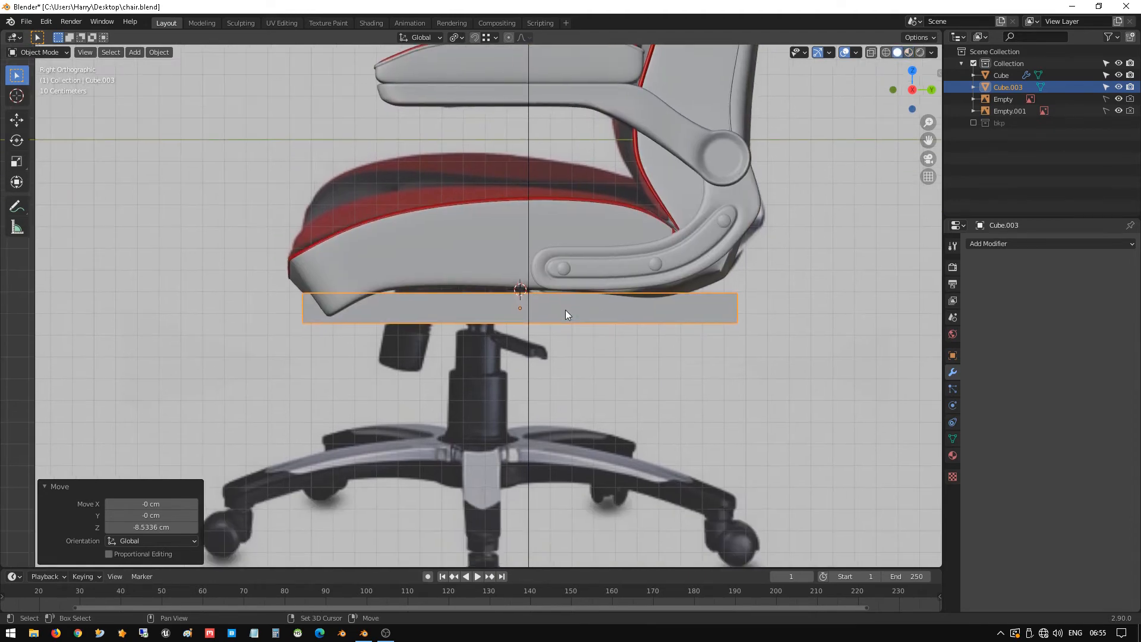
scroll(567, 312, "up", 2)
scroll(569, 314, "up", 2)
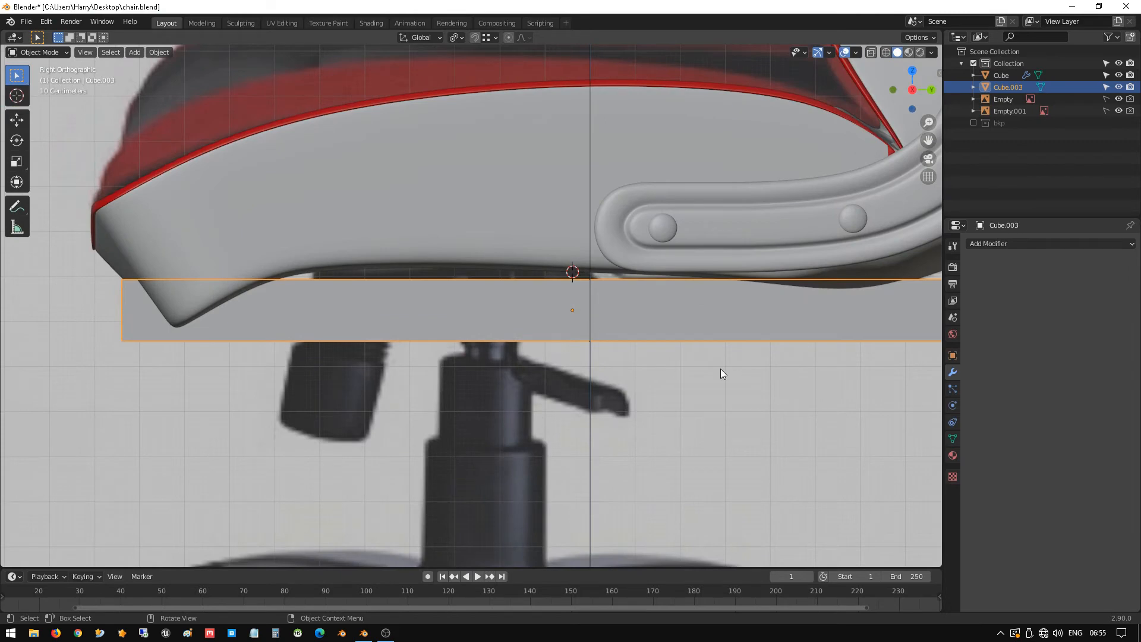
- Scale the slab to about 0.586 along Y and move it about 5.2 cm in Y and 4.6 cm up
scroll(720, 369, "down", 2)
key("s")
key("y")
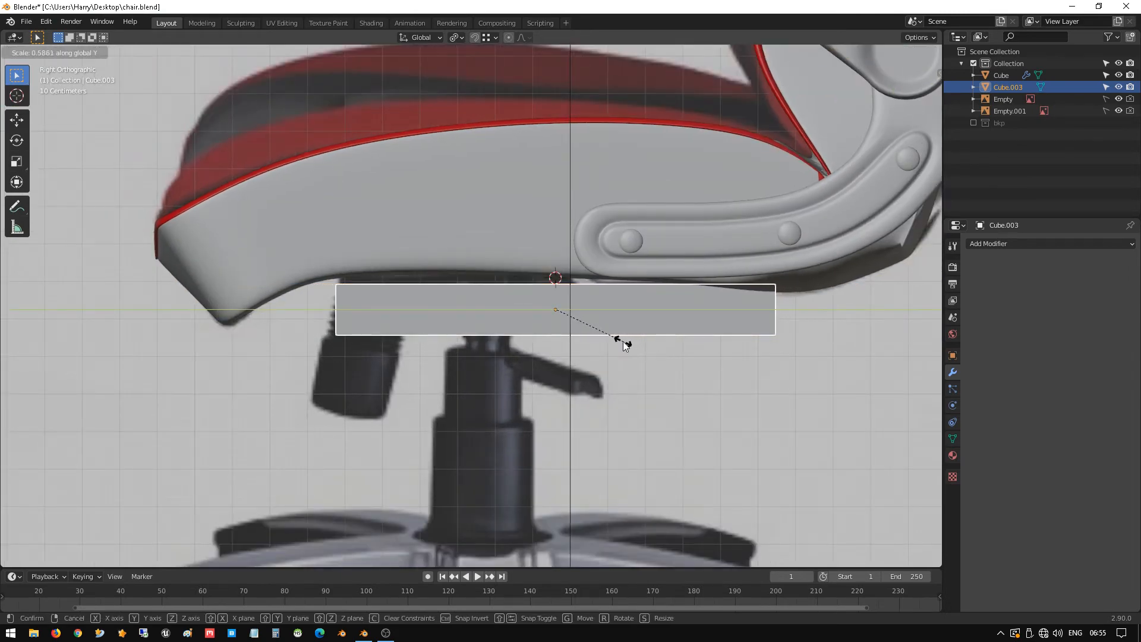
left_click(622, 343)
key("g")
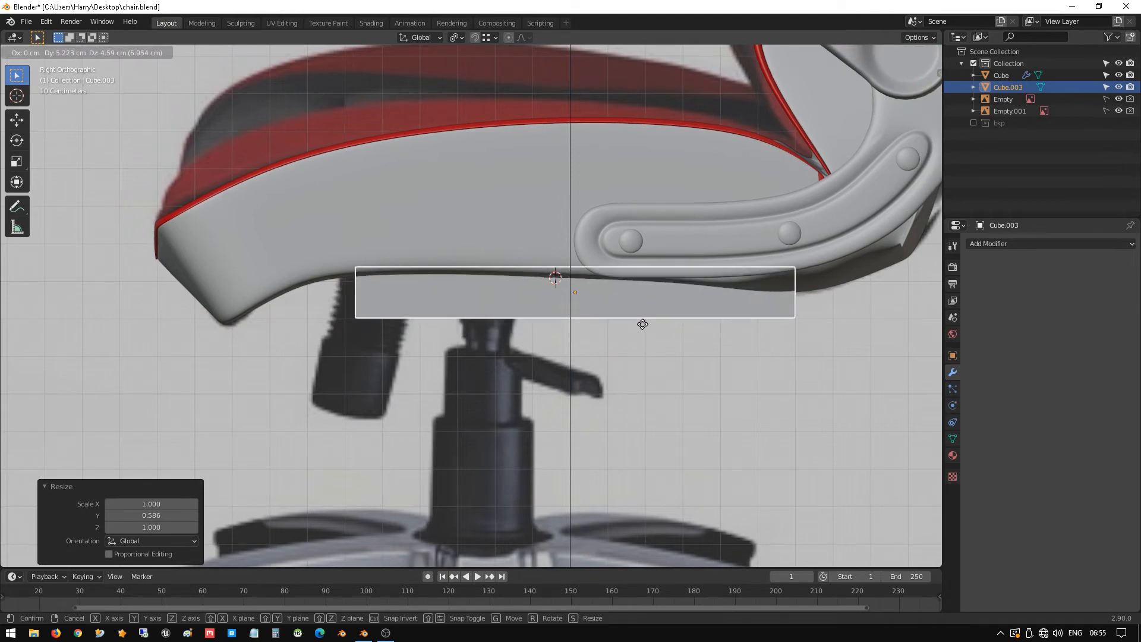
left_click(643, 324)
middle_click_drag(699, 332, 607, 276, "shift")
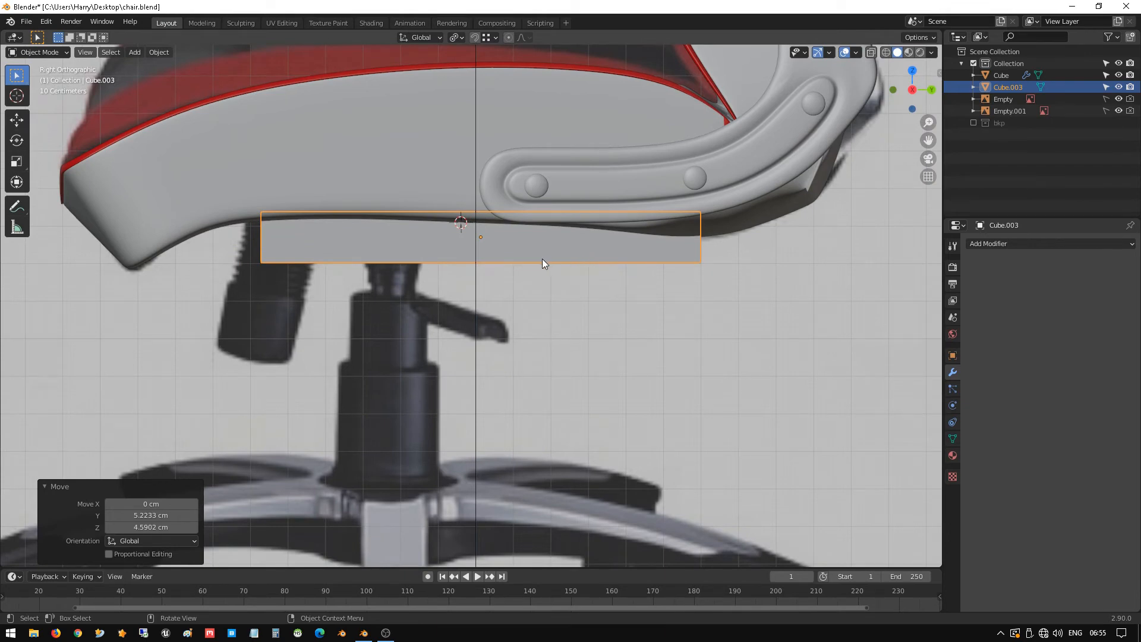
- Apply the scale of both the slab and the chair body, and save the file
key("Tab")
key("Tab")
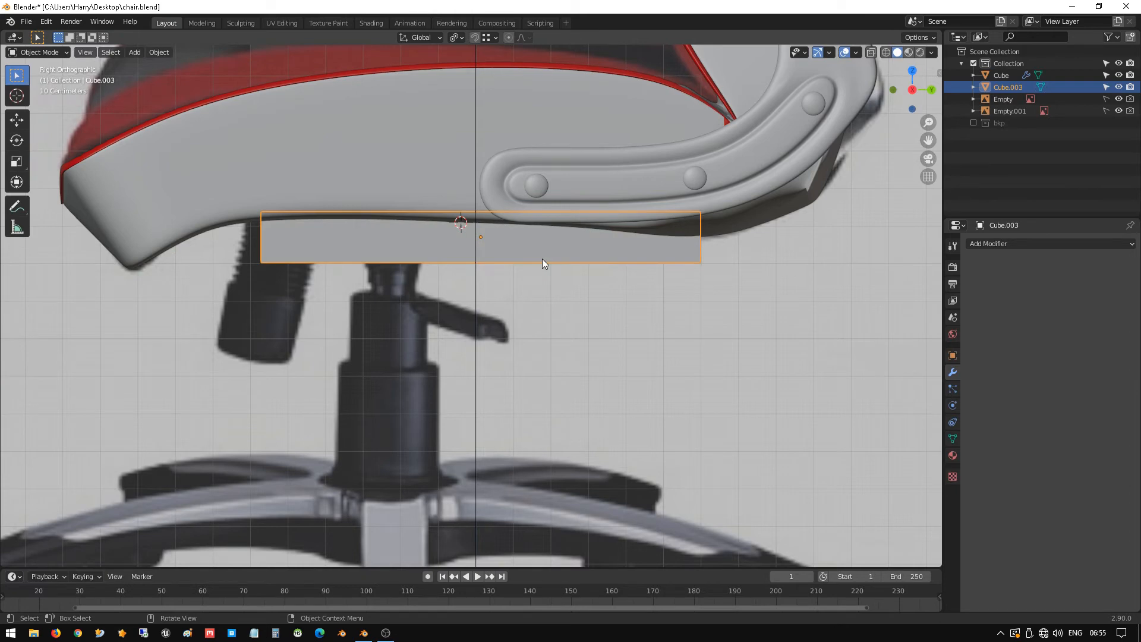
left_click(542, 259, "shift")
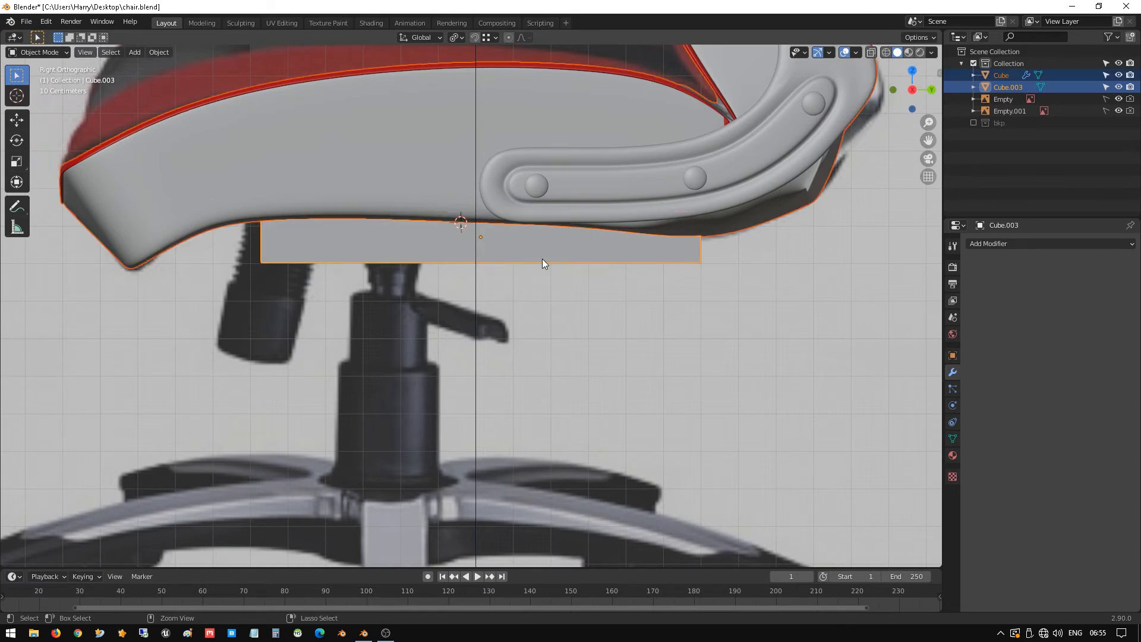
key("ctrl+a")
left_click(546, 284)
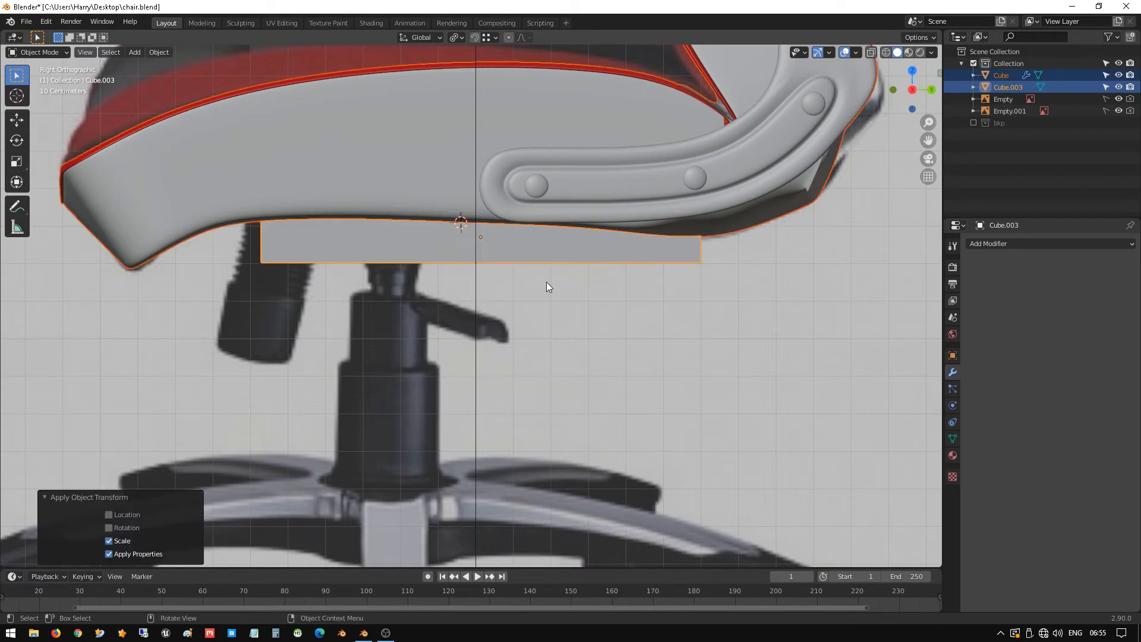
left_click(559, 328)
key("ctrl+s")
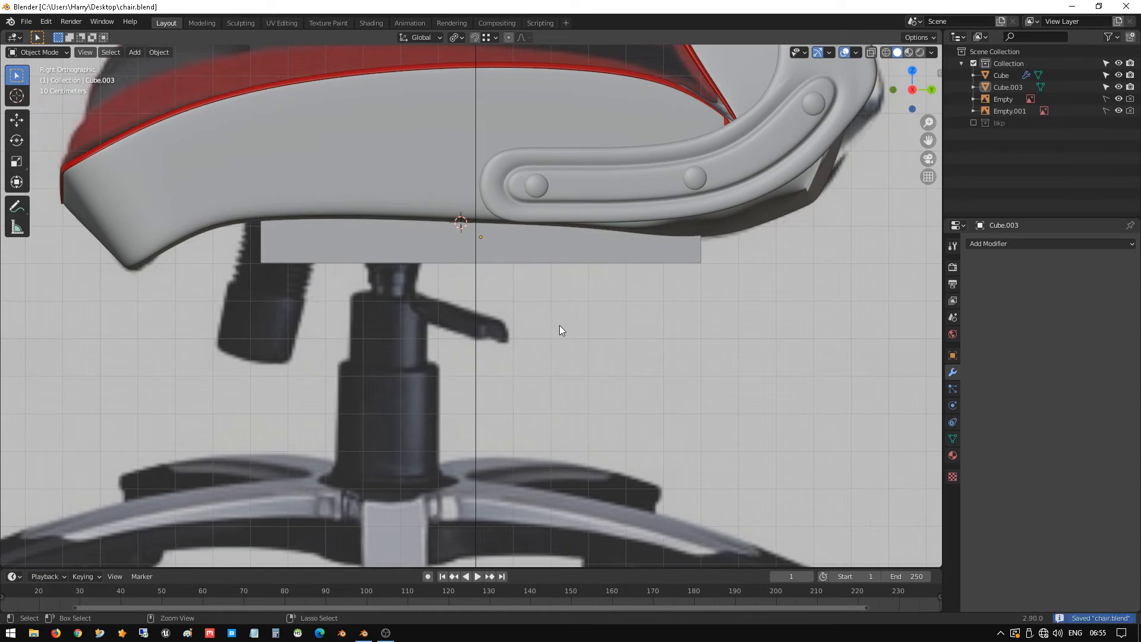
- Open the slab's mesh for editing in a see-through wireframe display over the side reference image
left_click(534, 248)
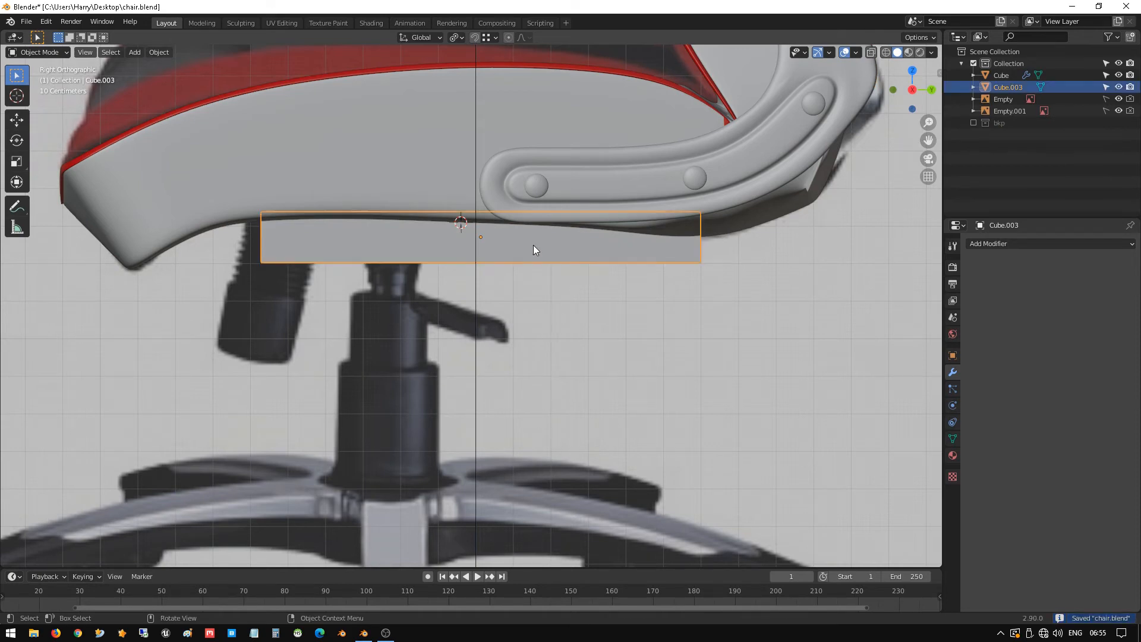
key("Tab")
key("alt+z")
scroll(374, 246, "down", 1)
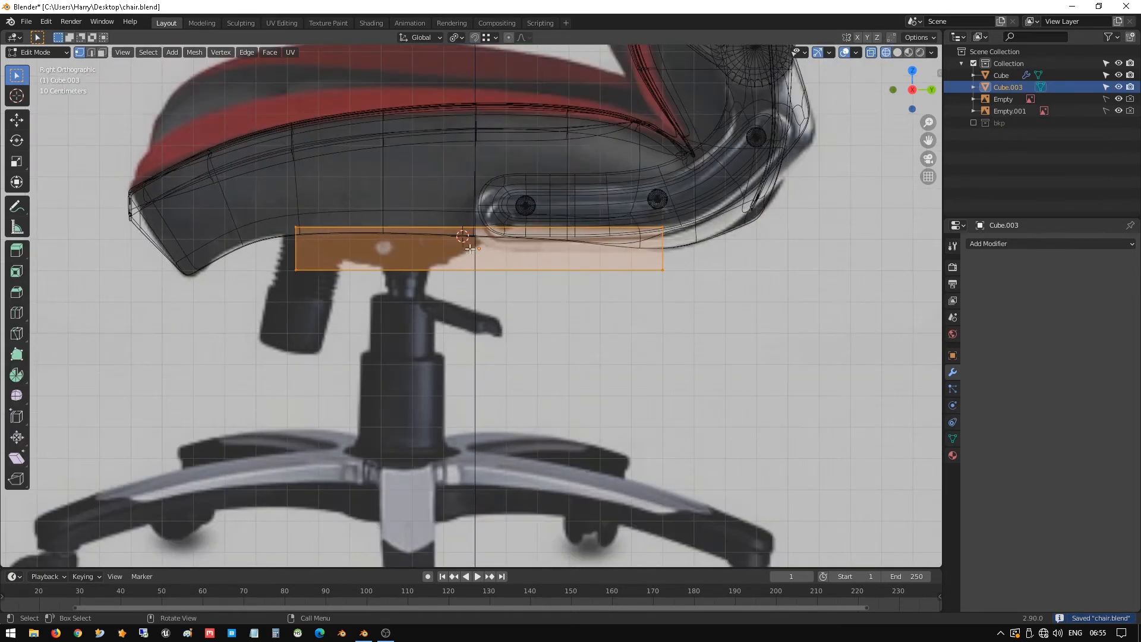
- Scale the slab's lower face to 0.714, move it about 2.85 cm down along Z, and display the model in solid shading
left_click_drag(282, 259, 724, 313)
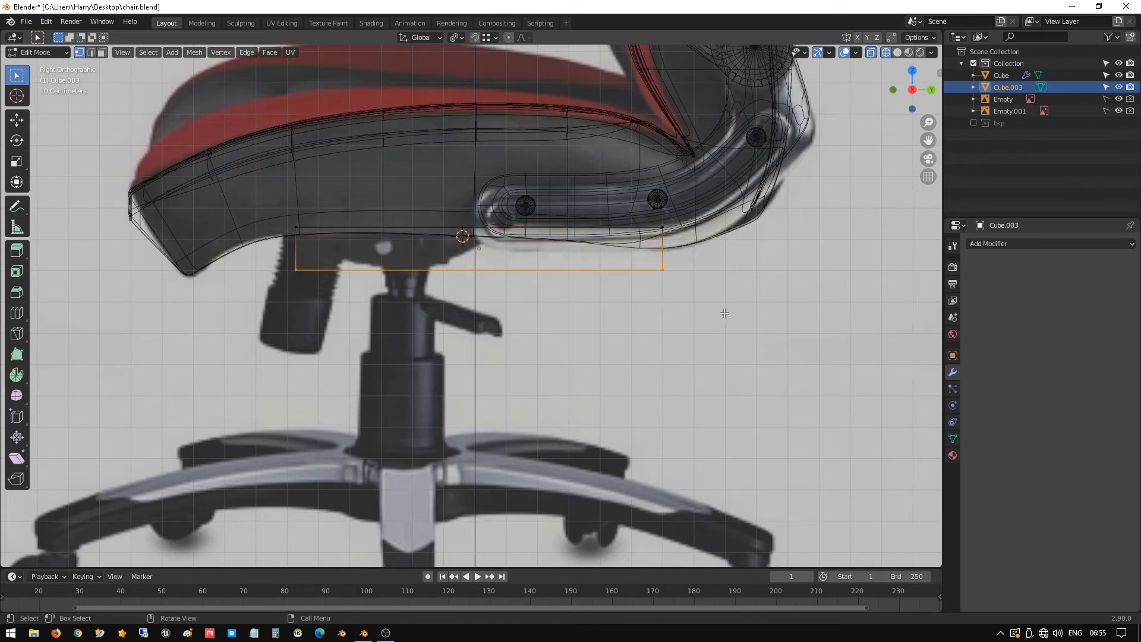
key("s")
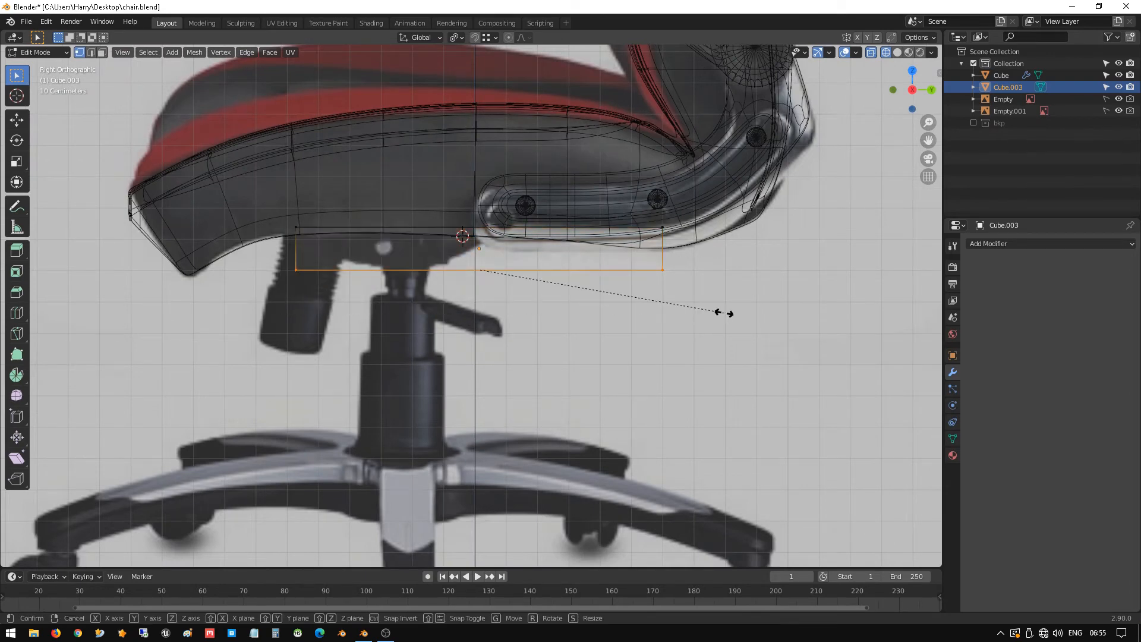
left_click(654, 294)
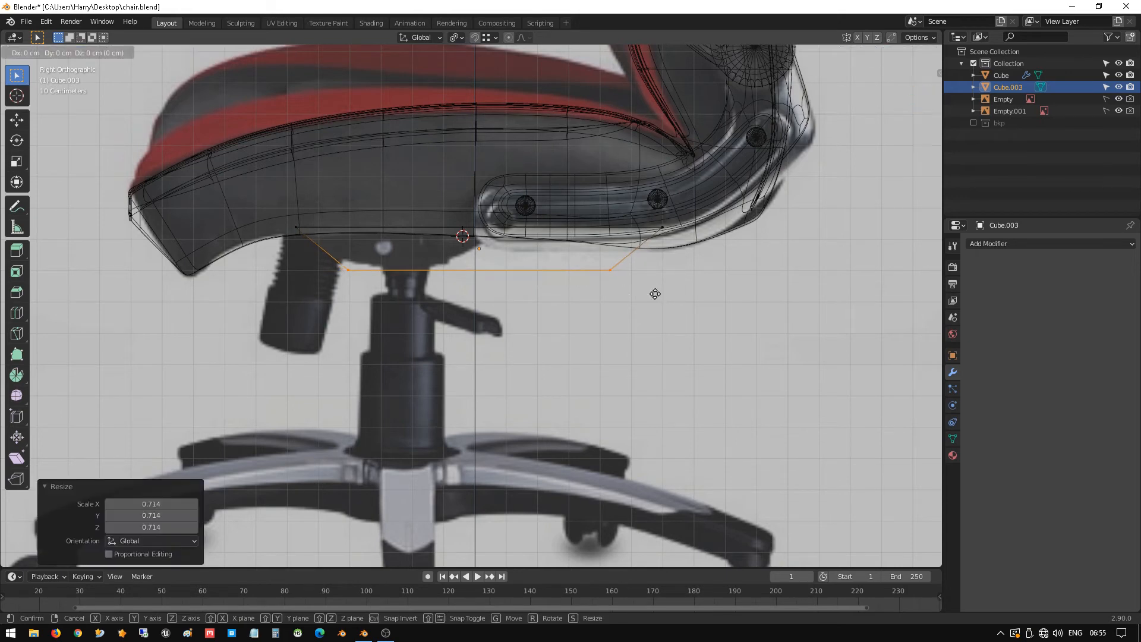
key("g")
key("z")
left_click(654, 301)
mouse_move(654, 301)
middle_mouse_down()
mouse_move(537, 254)
mouse_move(555, 257)
mouse_move(550, 299)
mouse_move(558, 275)
middle_mouse_up()
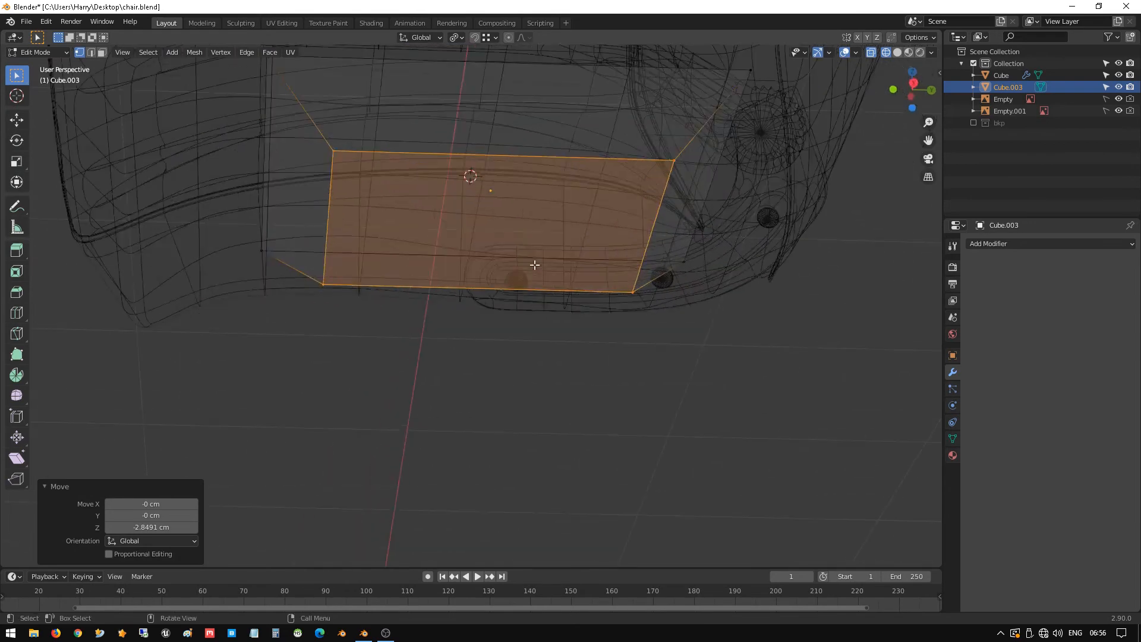
key("shift+z")
middle_click_drag(585, 226, 586, 275)
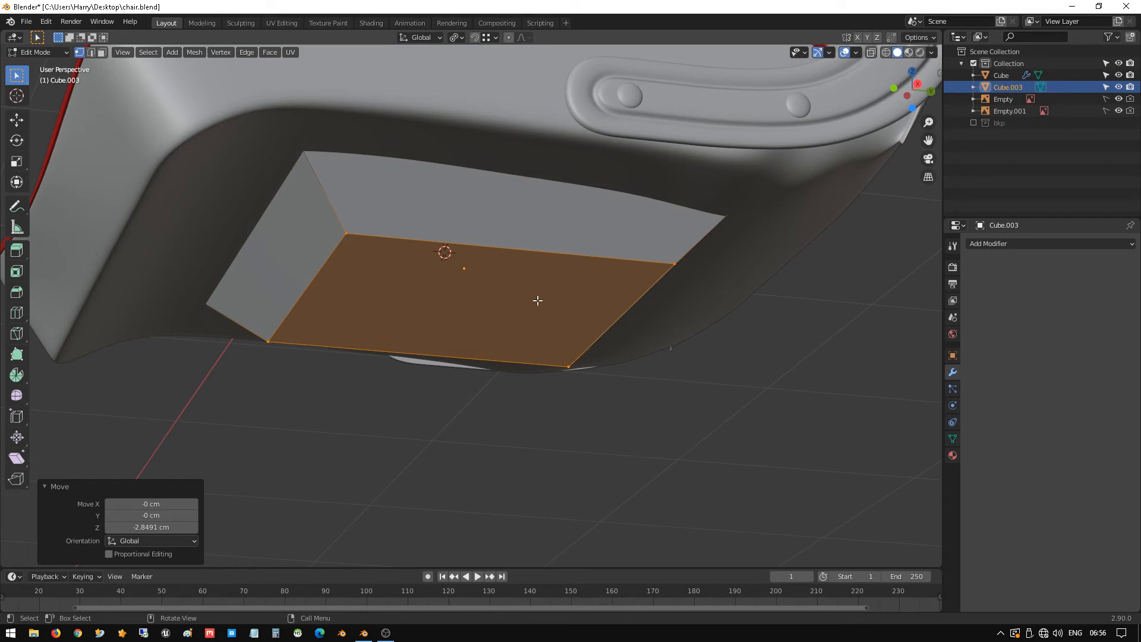
- Add four evenly spaced, unslid loop cuts across the slab, dividing its length
key("ctrl+r")
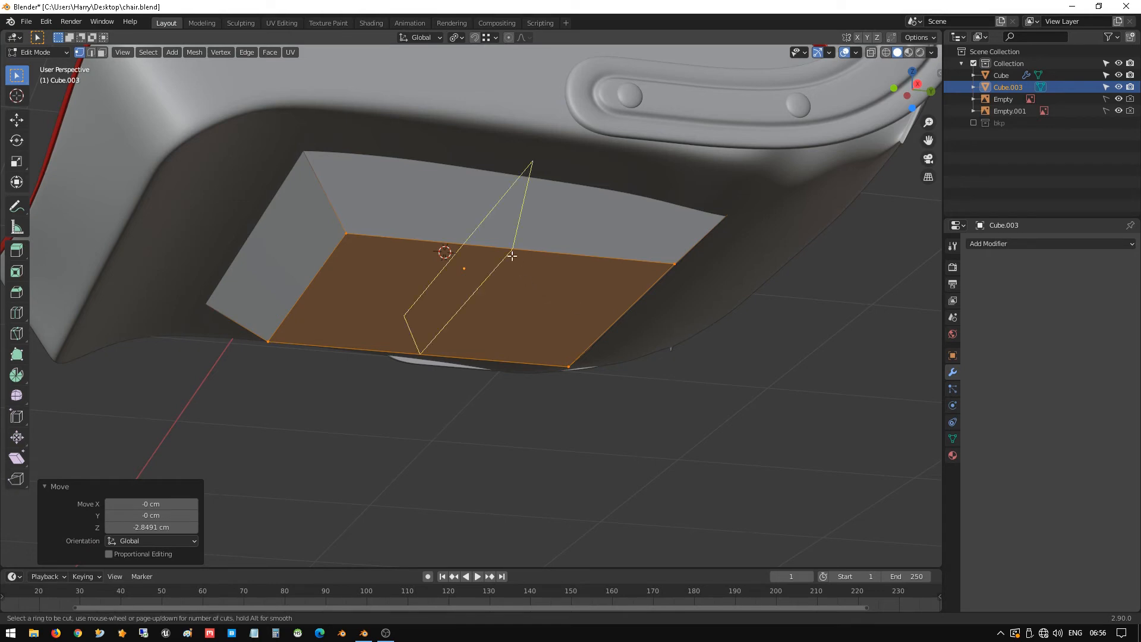
scroll(512, 256, "up", 1)
scroll(513, 255, "up", 1)
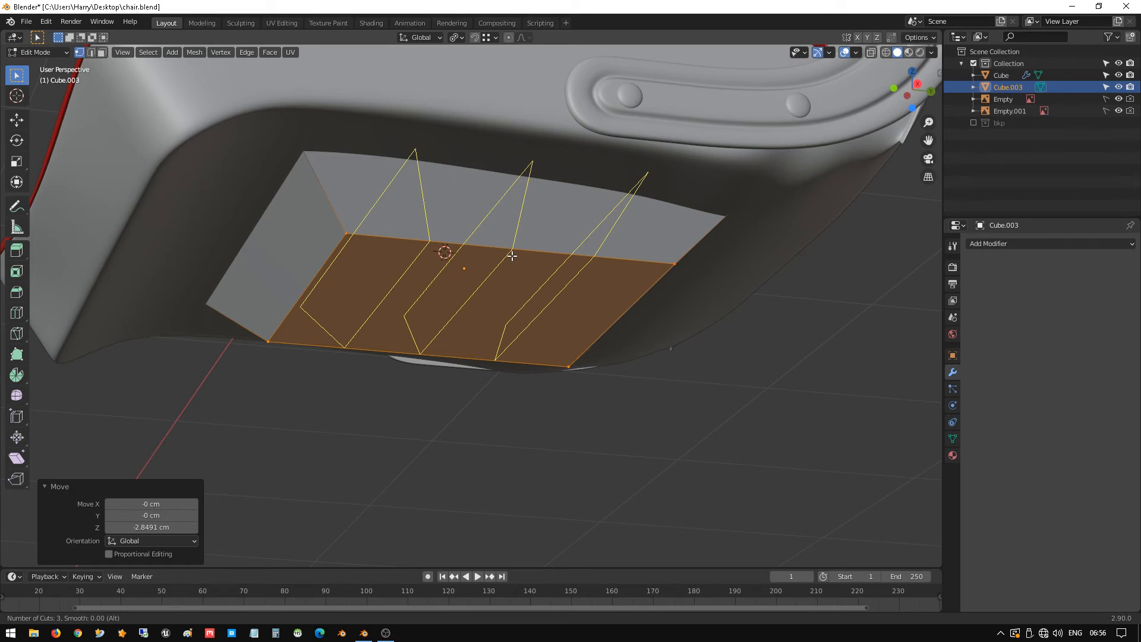
scroll(513, 255, "up", 1)
left_click(513, 256)
right_click(512, 256)
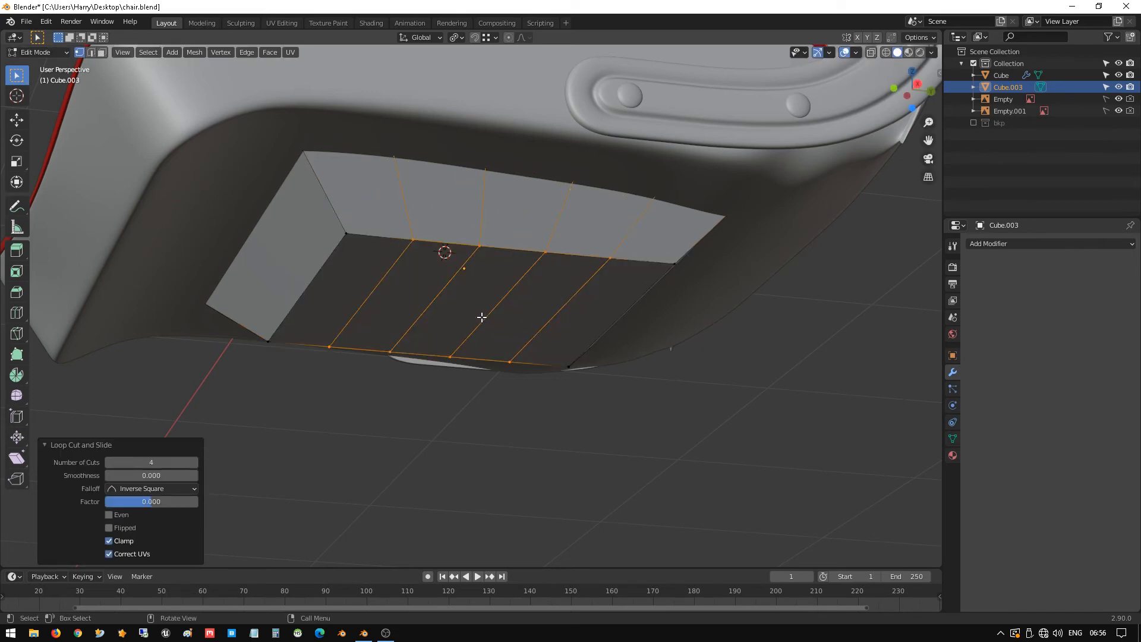
- Try three perpendicular loop cuts through the slab and undo them
key("ctrl+r")
scroll(482, 316, "up", 2)
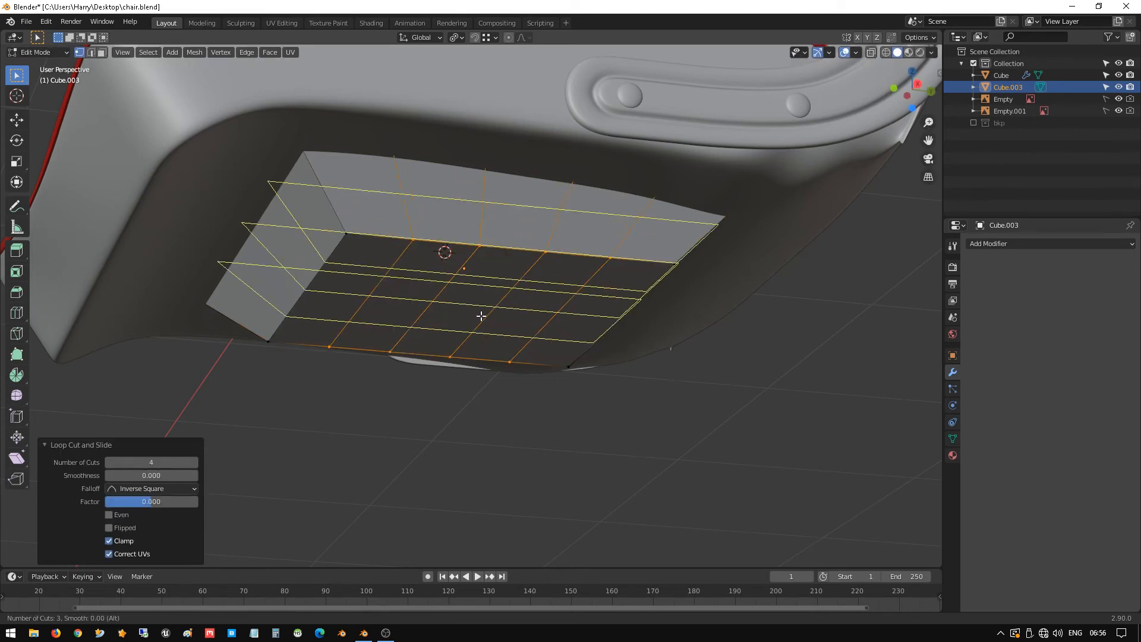
left_click(481, 316)
right_click(482, 316)
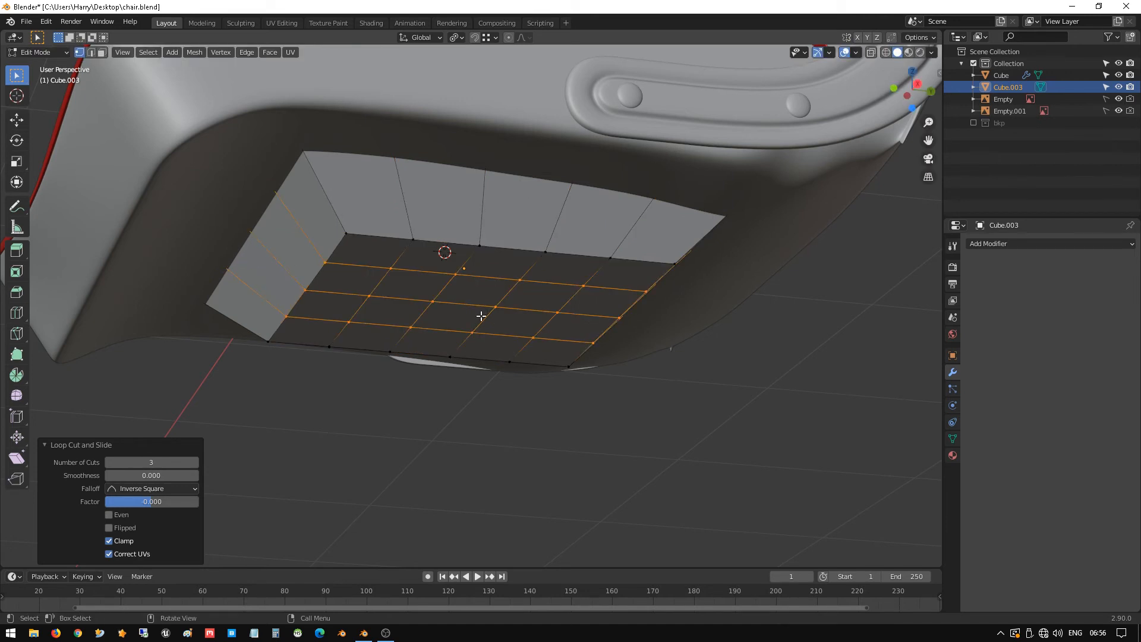
middle_click_drag(532, 314, 527, 280)
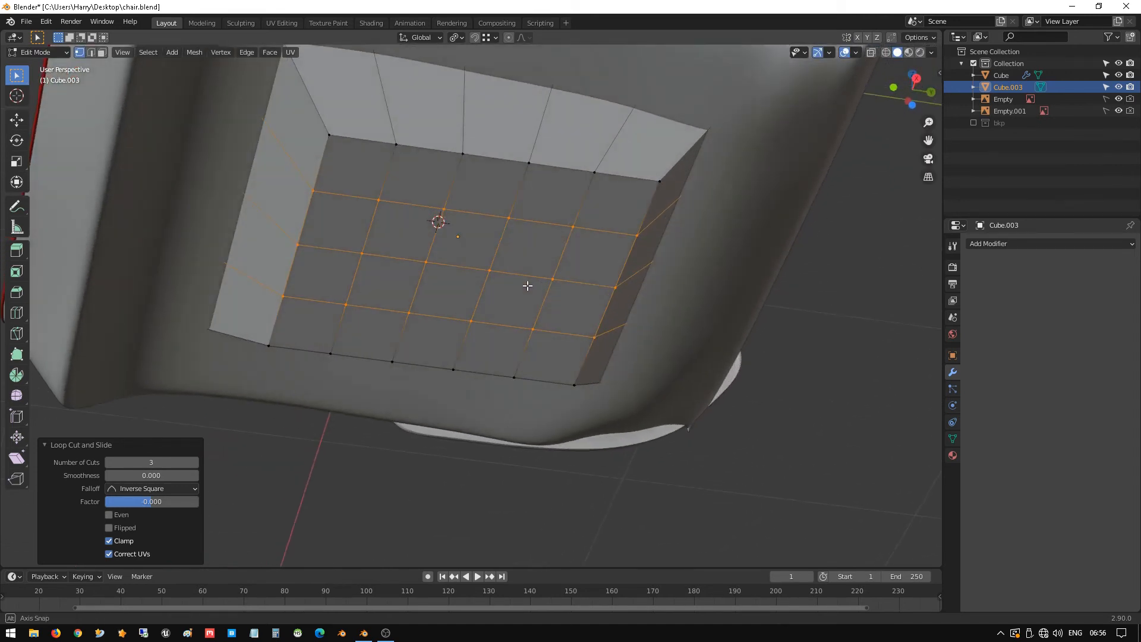
key("ctrl+z")
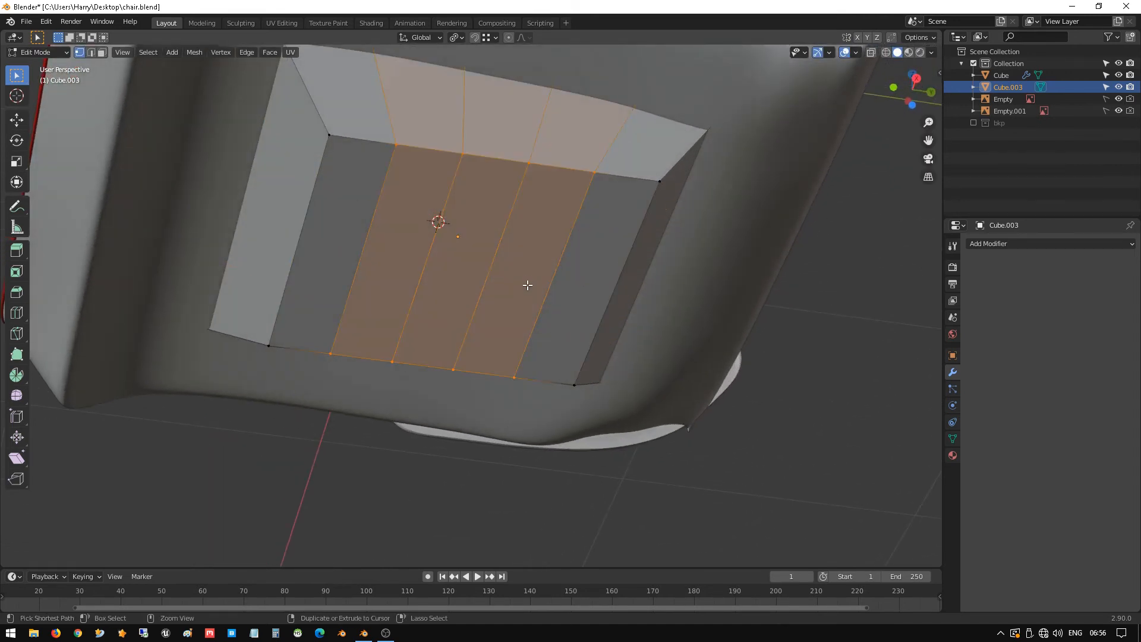
- Try four perpendicular loop cuts instead, and undo the loop cuts in both directions
key("ctrl+r")
scroll(487, 258, "up", 3)
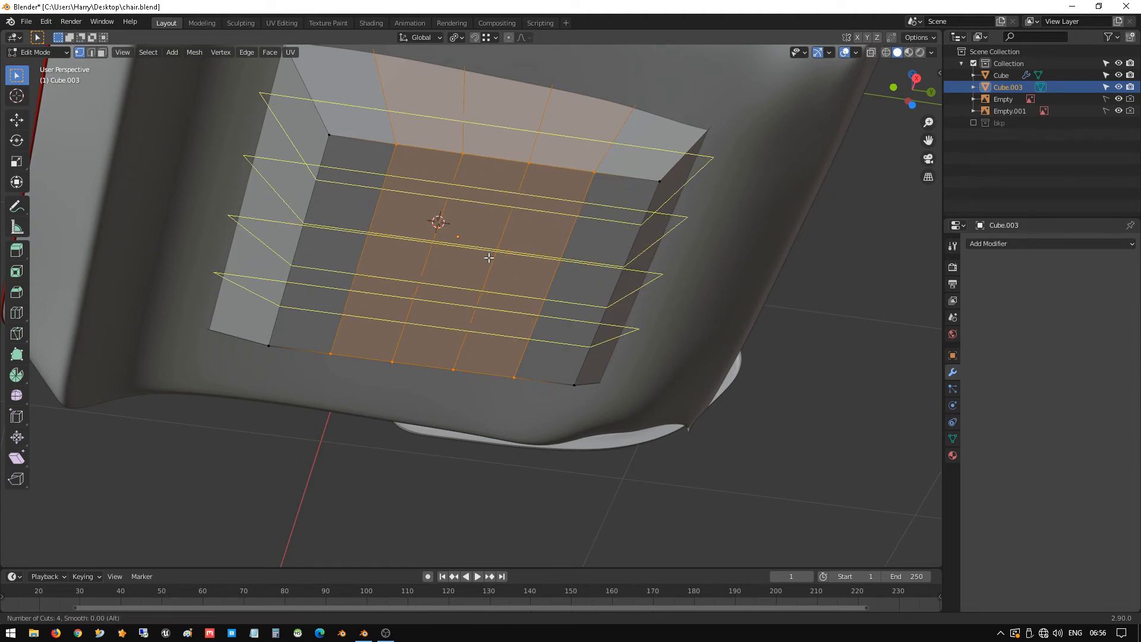
left_click(488, 257)
right_click(488, 257)
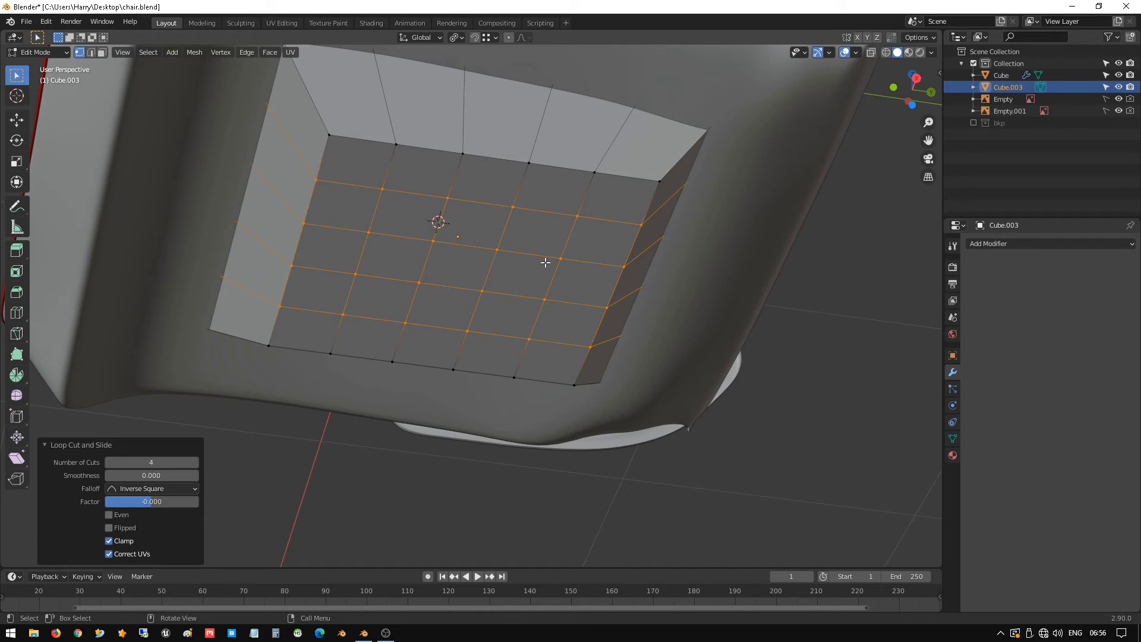
middle_click_drag(530, 257, 499, 132, "shift")
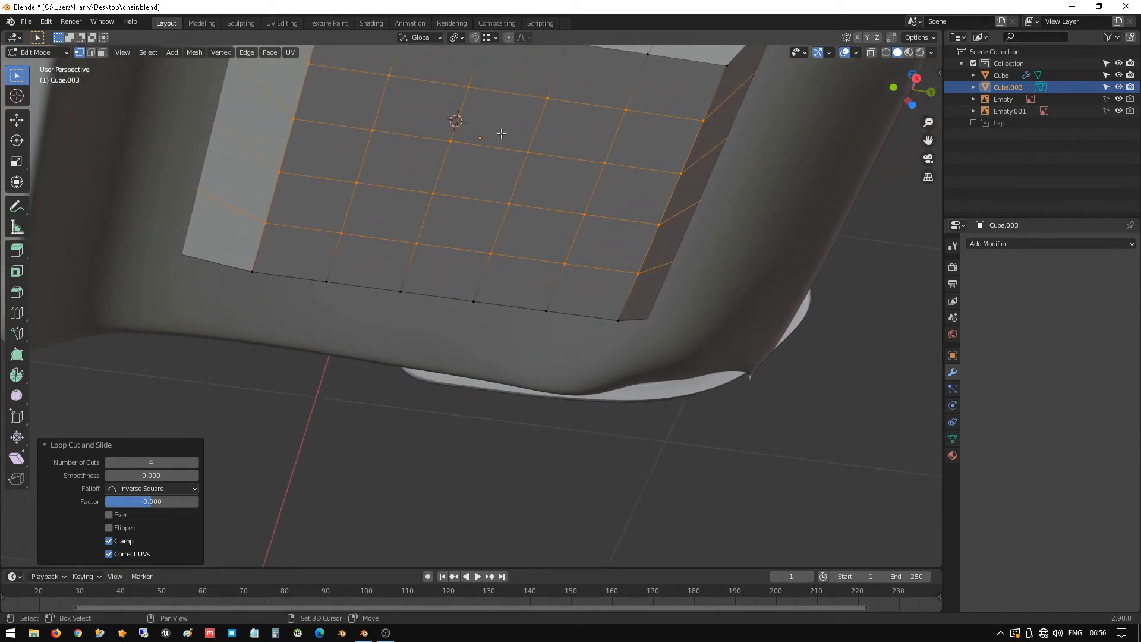
scroll(542, 155, "down", 1)
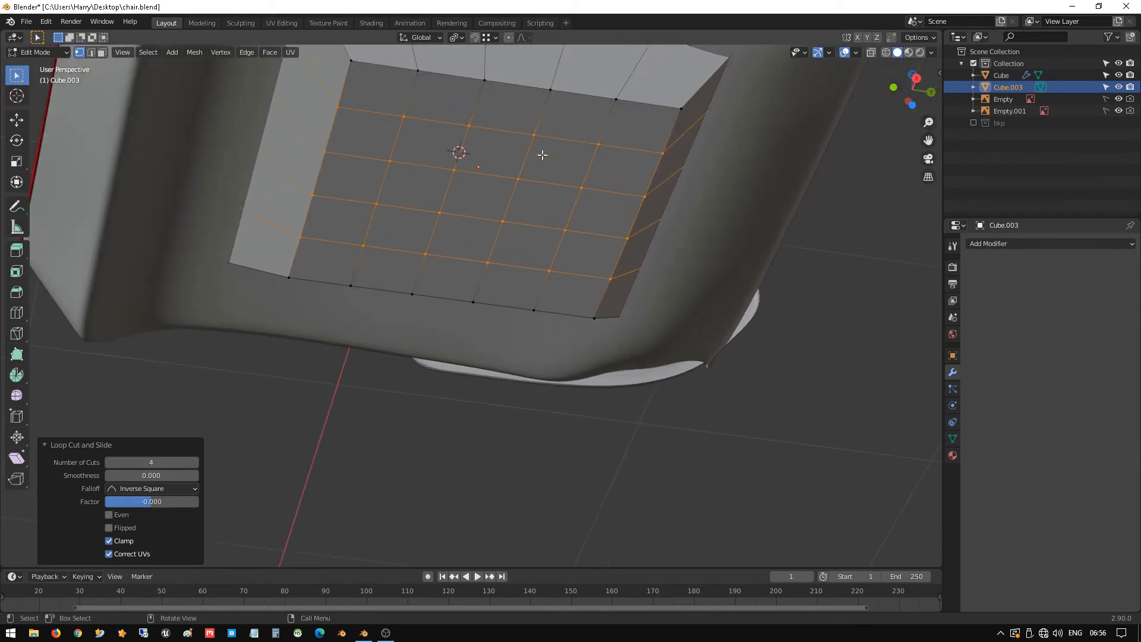
key("ctrl+z")
key("ctrl+z")
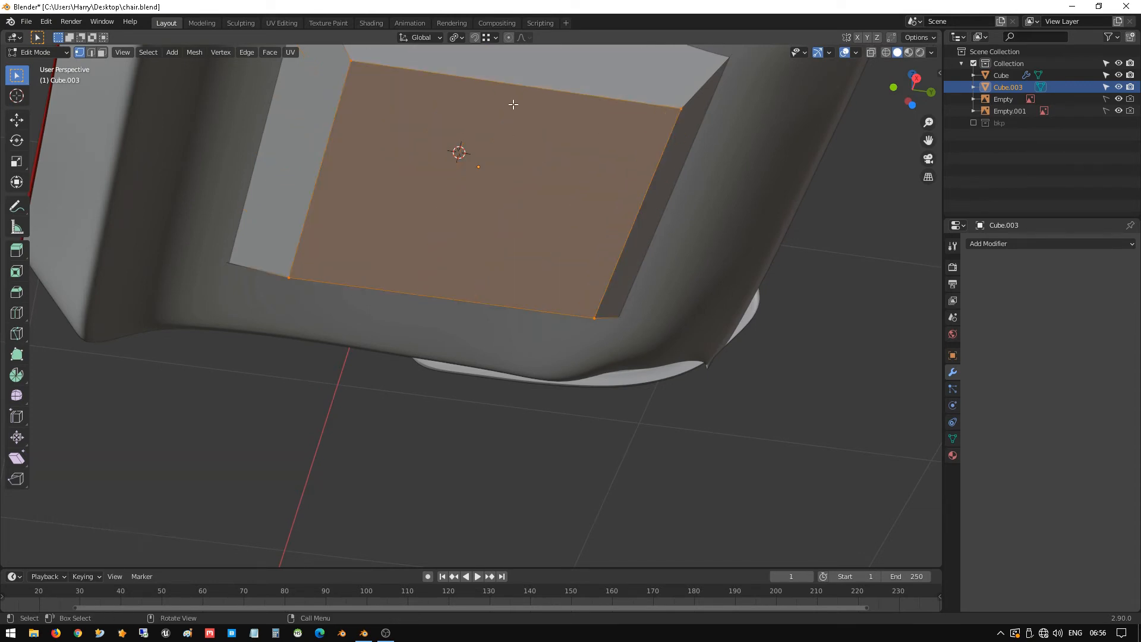
key("ctrl+z")
- Add four evenly spaced, unslid loop cuts in each direction to divide the slab's underside into a five-by-five grid
key("ctrl+r")
scroll(514, 107, "up", 3)
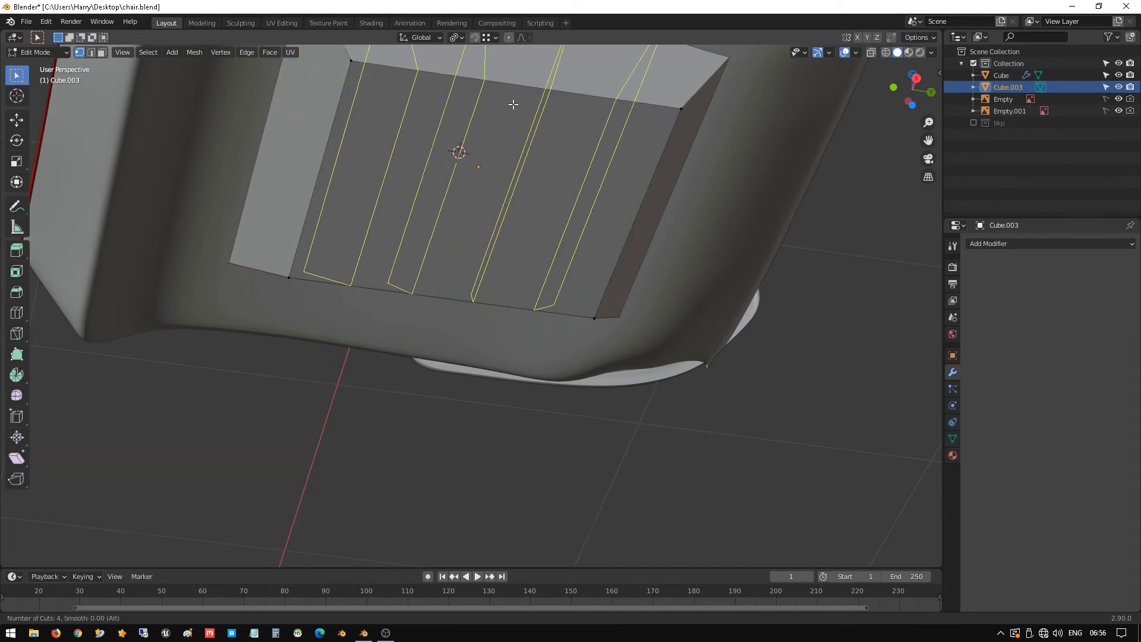
left_click(516, 113)
right_click(516, 113)
key("ctrl+r")
scroll(523, 143, "up", 4)
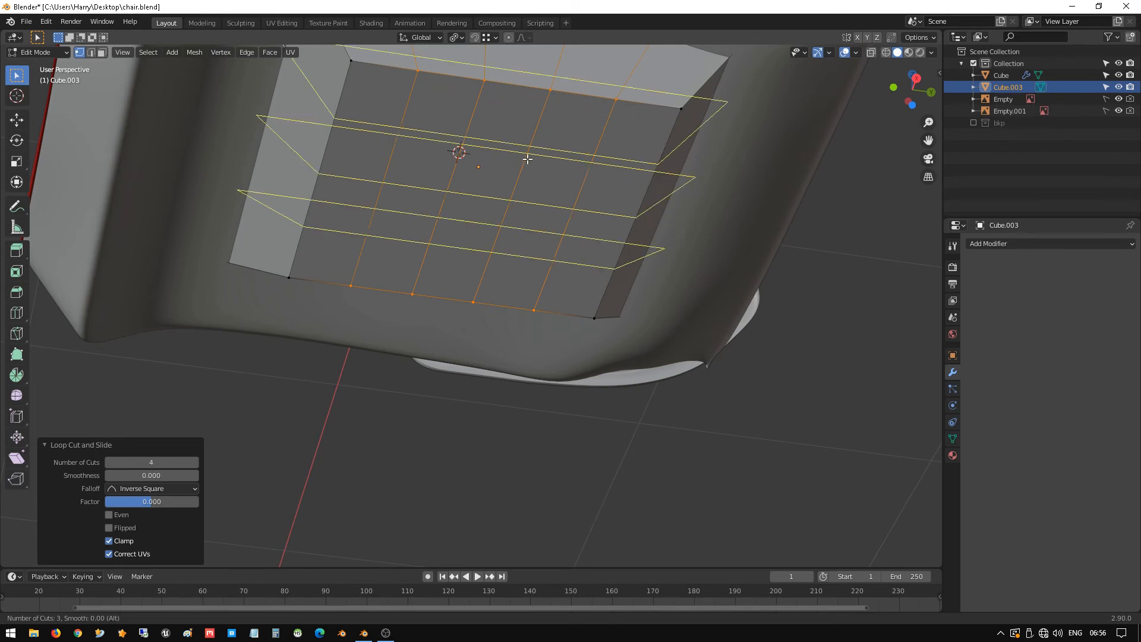
left_click(527, 160)
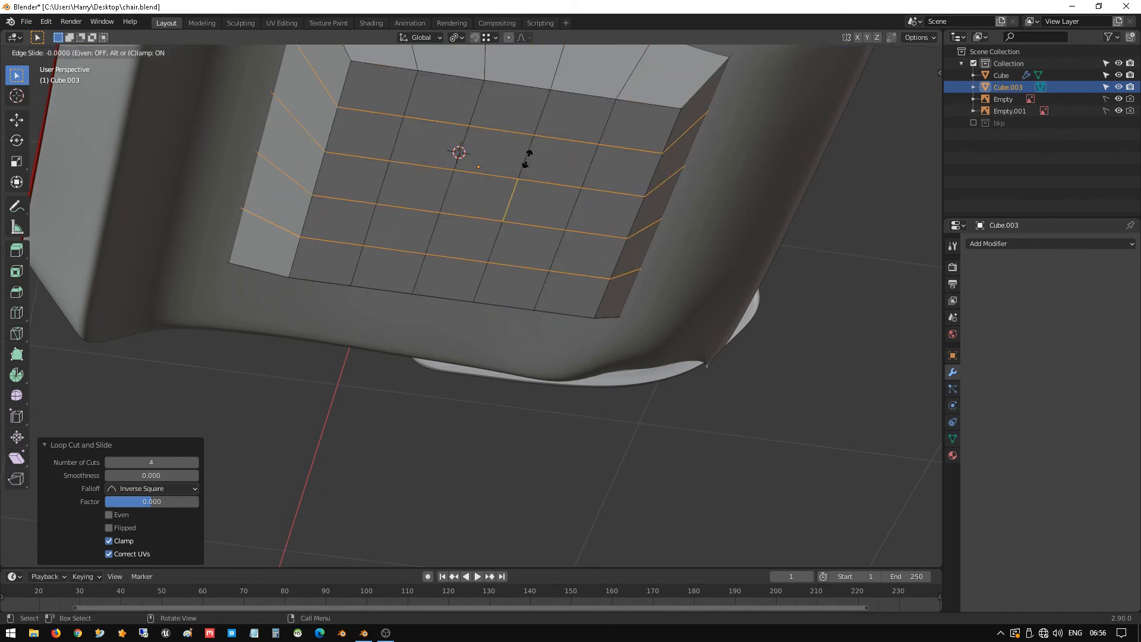
right_click(527, 160)
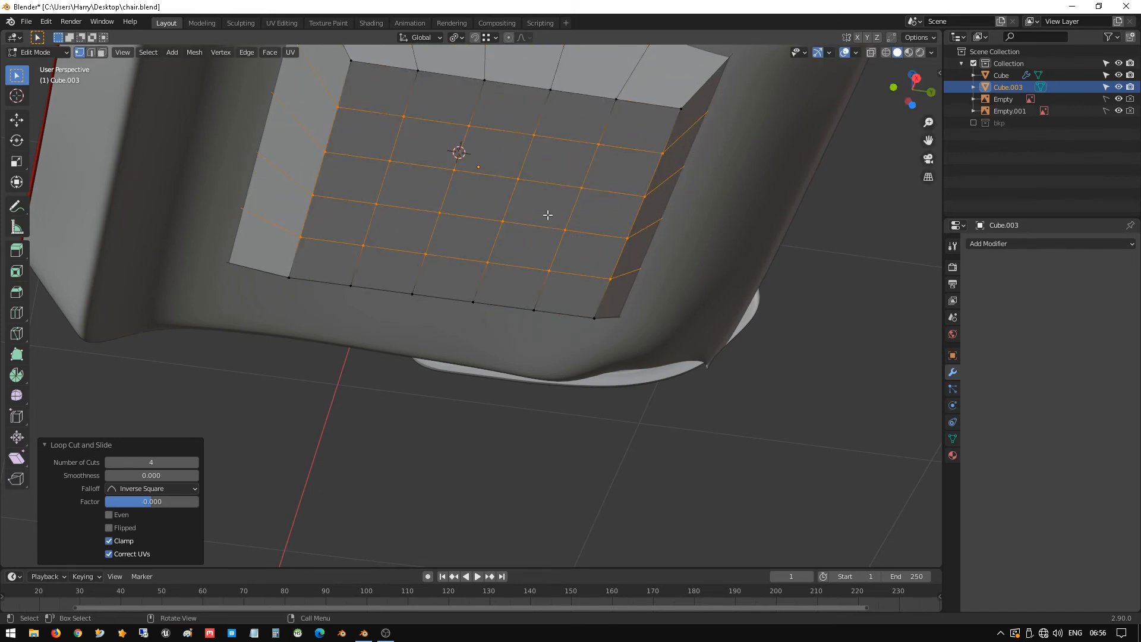
- Try the LoopTools Circle operation on the single centre face of the slab's underside
middle_click_drag(547, 214, 499, 224)
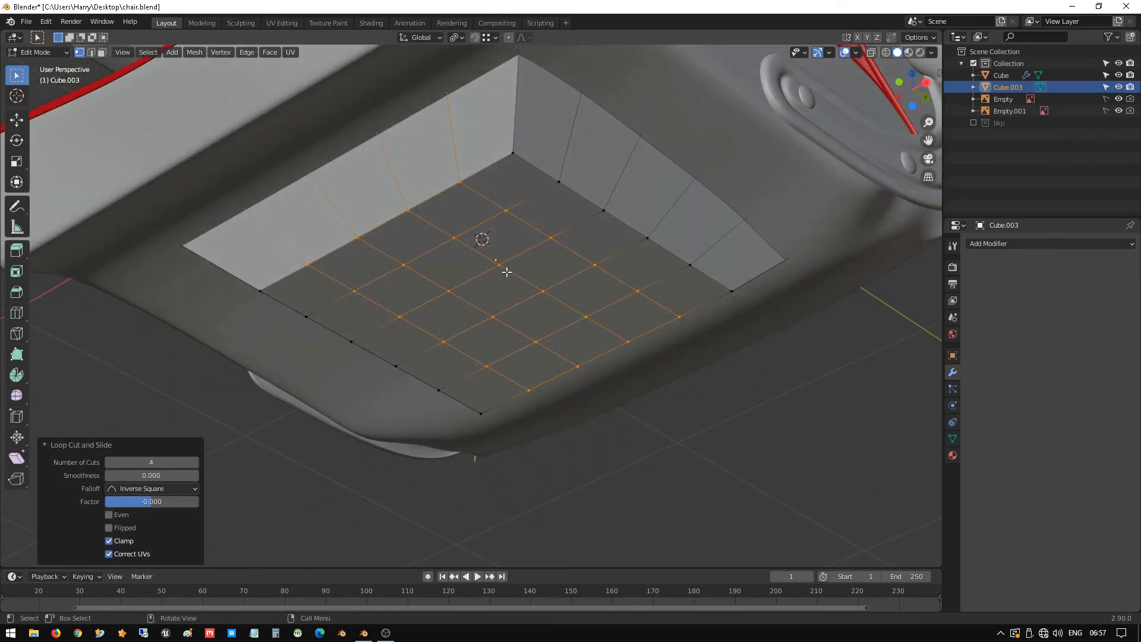
key("3")
left_click(501, 283)
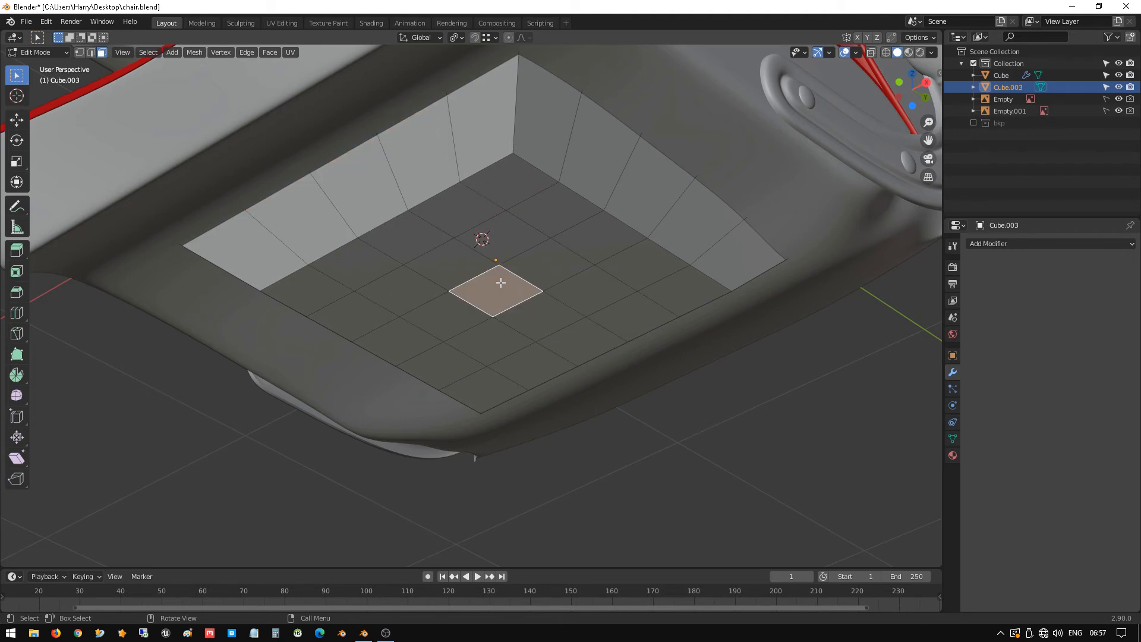
right_click(500, 283)
mouse_move(491, 265)
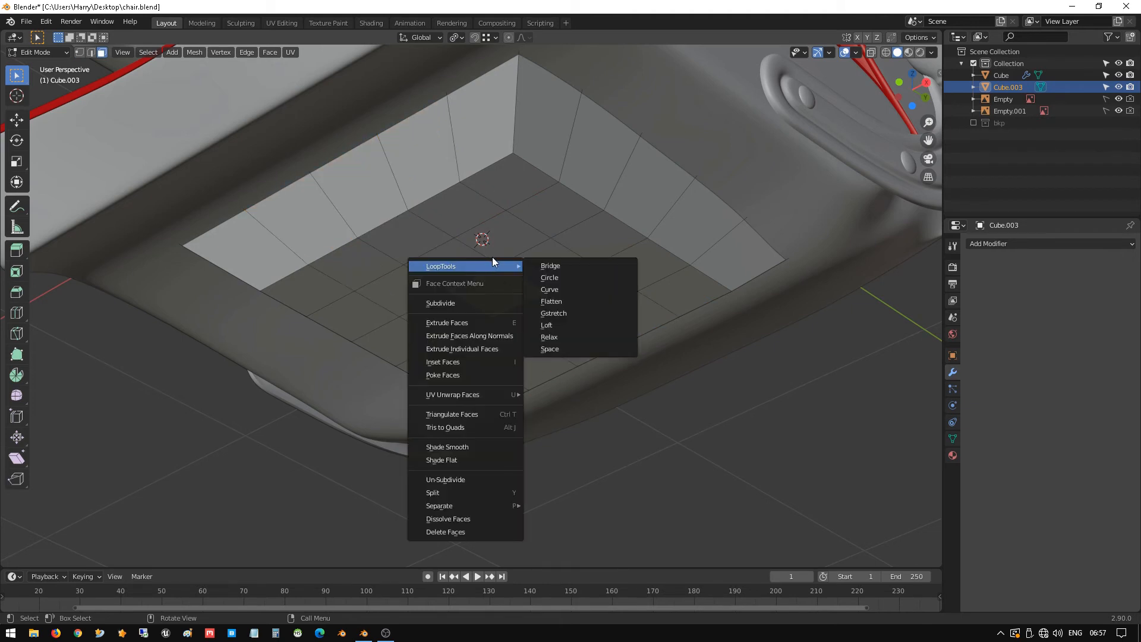
left_click(559, 280)
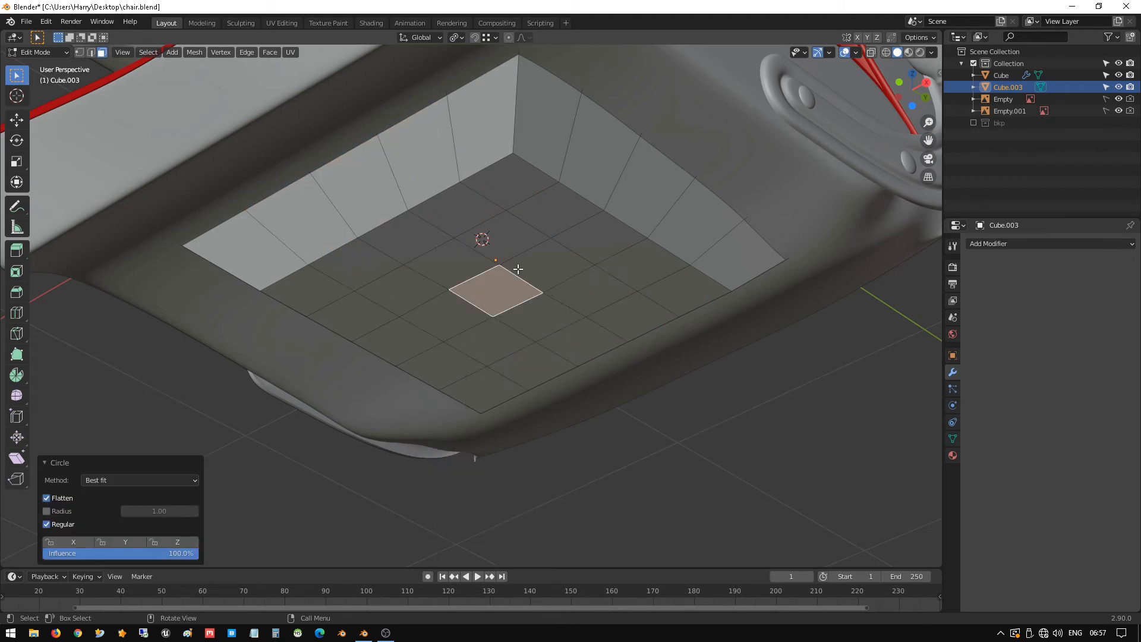
- Select the central three-by-three block of faces on the slab's underside and shape it into a circle with LoopTools
middle_click_drag(493, 290, 554, 264)
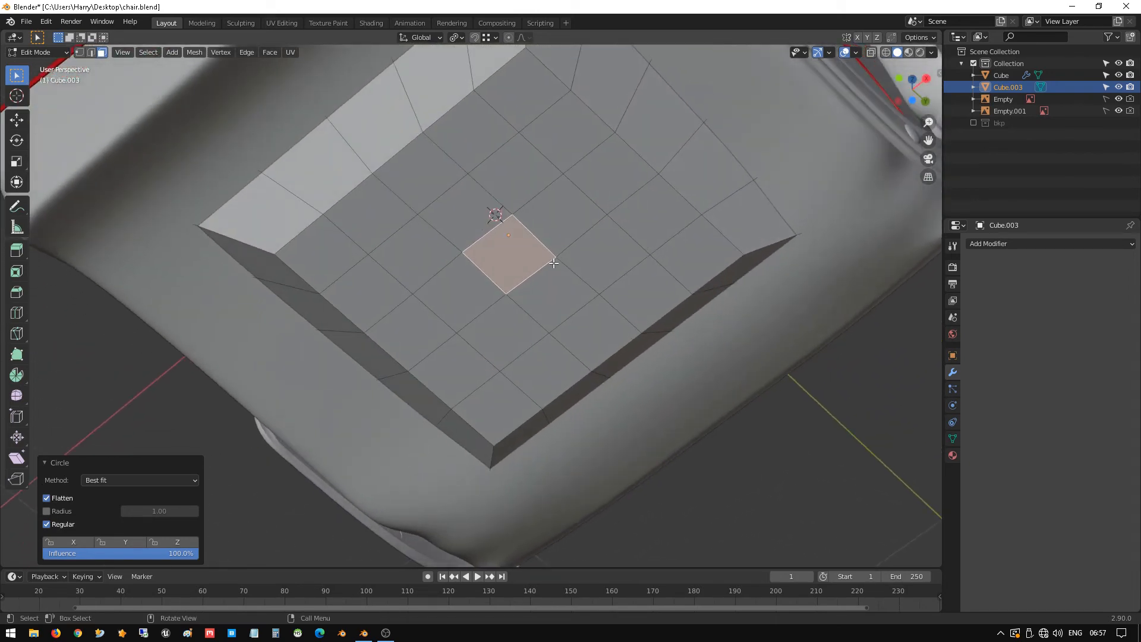
left_click(484, 200)
left_click(503, 181, "shift")
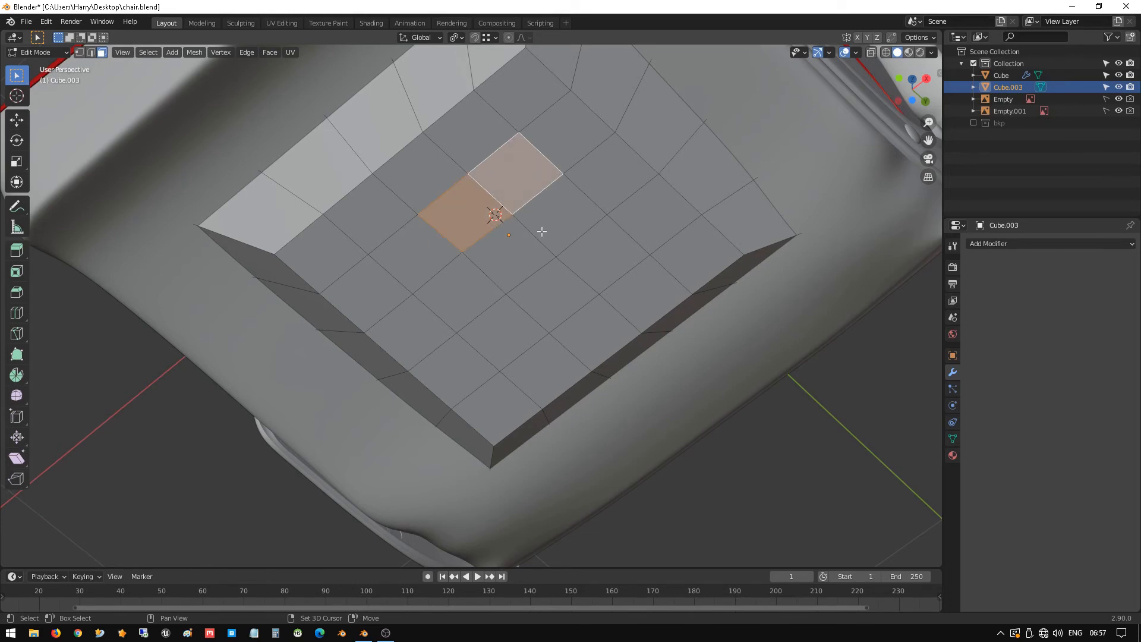
left_click(538, 232, "shift")
left_click(590, 254, "shift")
left_click(572, 281, "shift")
left_click(528, 260, "shift")
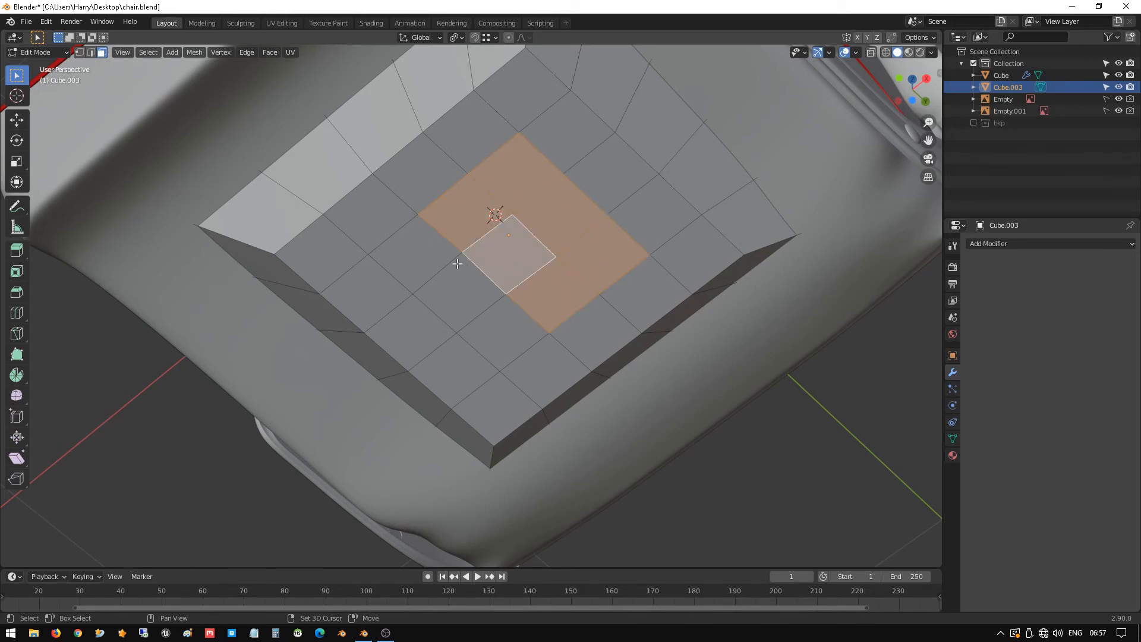
left_click(440, 257, "shift")
left_click(458, 287, "shift")
left_click(492, 316, "shift")
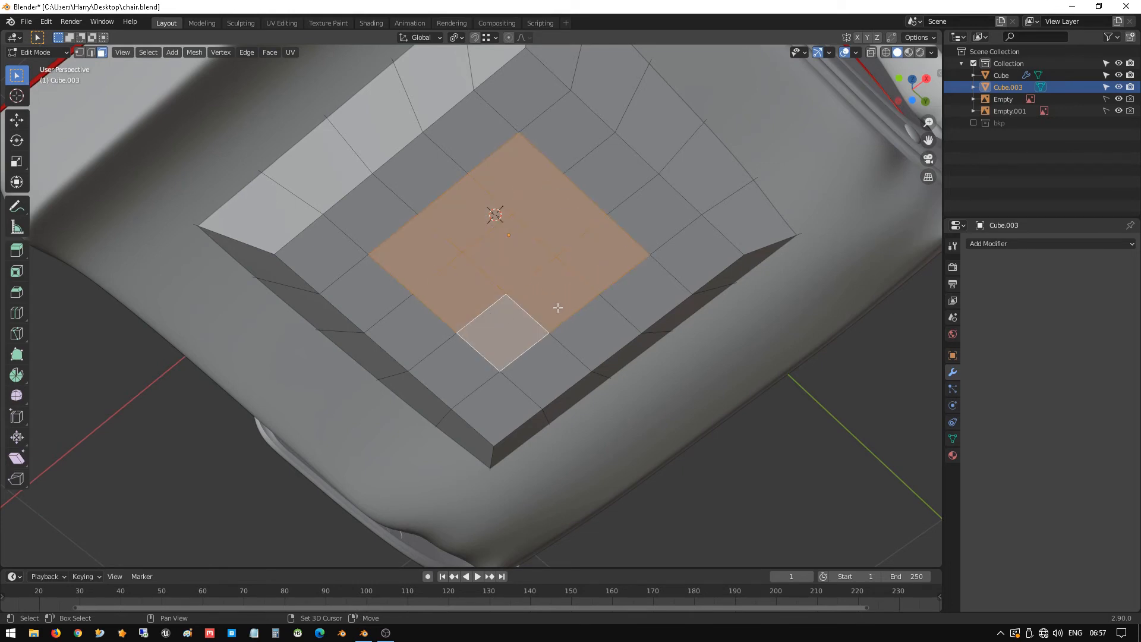
right_click(547, 266)
mouse_move(547, 266)
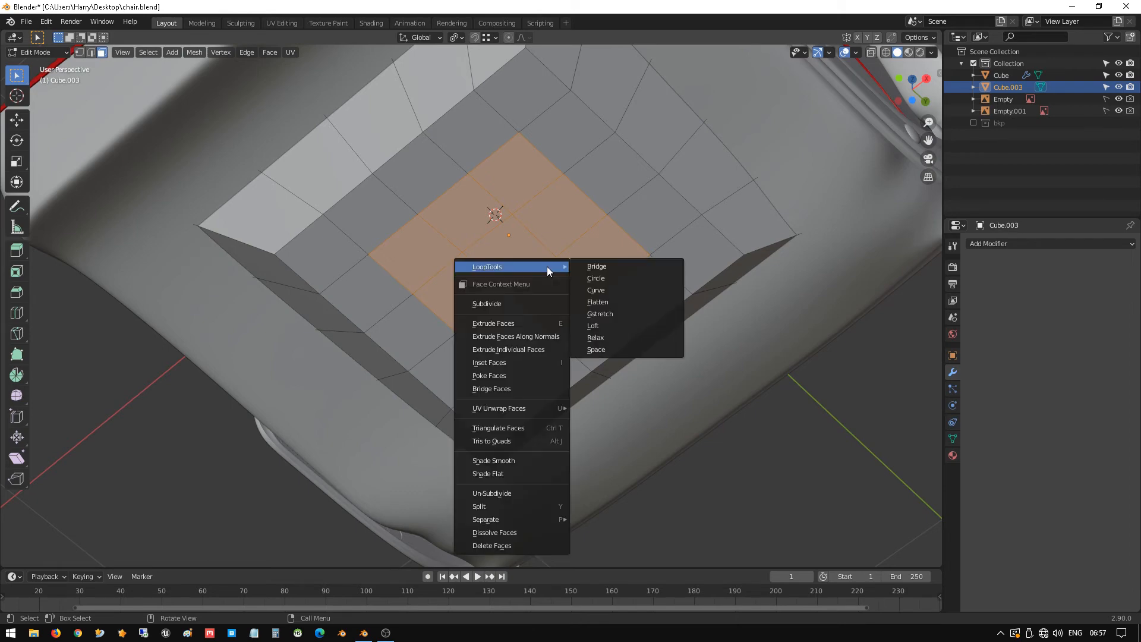
left_click(594, 277)
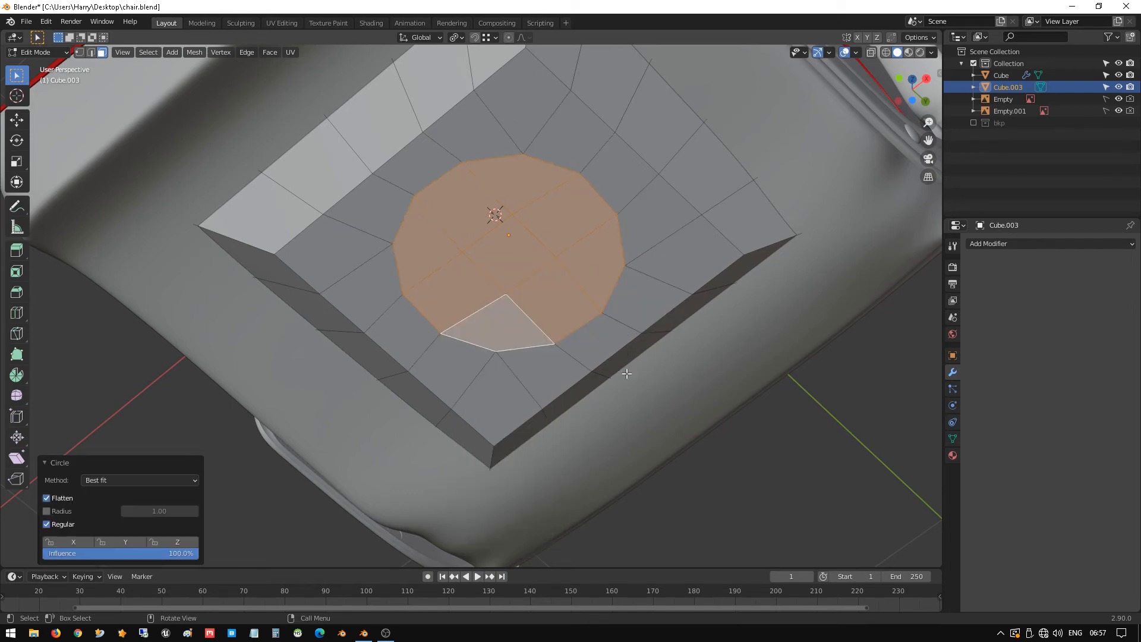
- Rotate the circular group of faces by about -5.17° in the bottom orthographic view to straighten it with the slab
middle_click_drag(625, 356, 612, 206)
key("ctrl+KP_7")
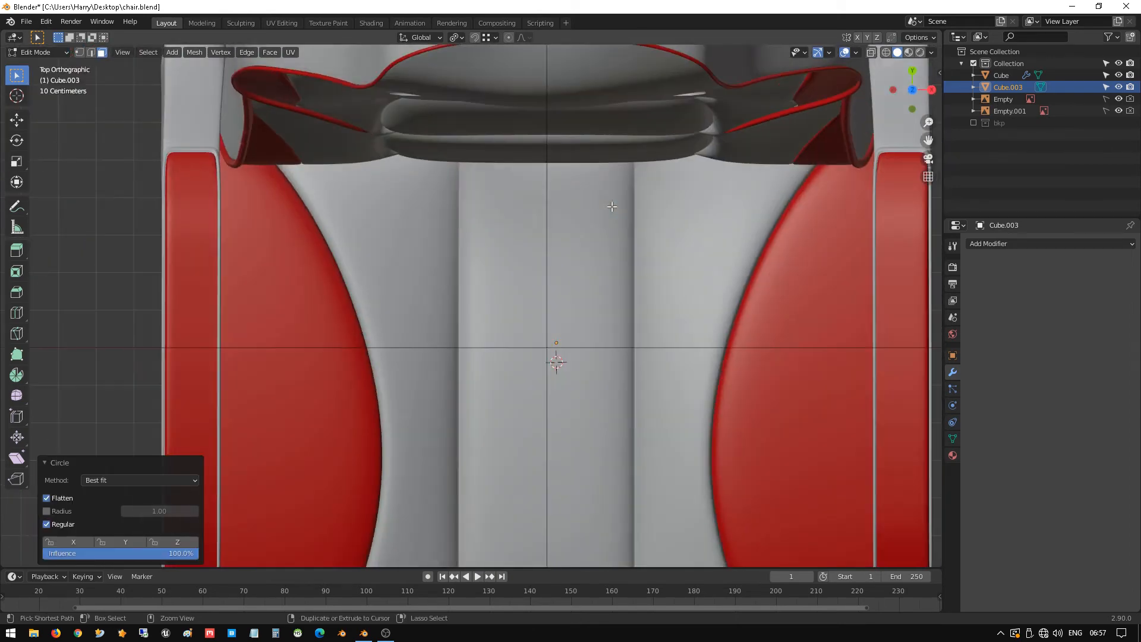
key("KP_Decimal")
scroll(612, 205, "up", 9, "ctrl")
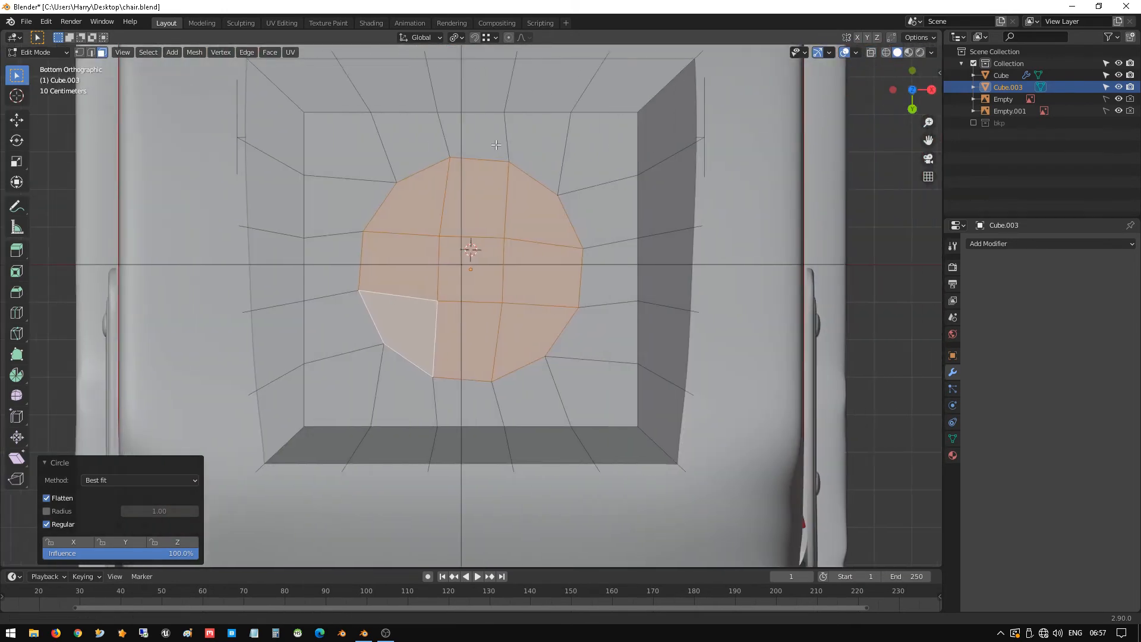
key("r")
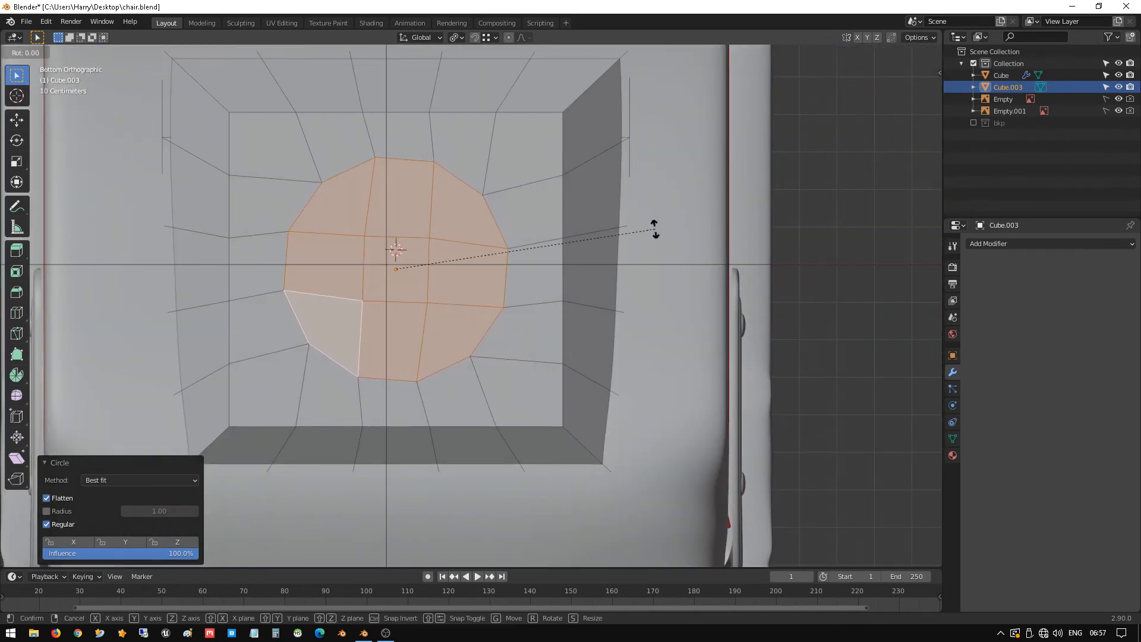
left_click(652, 205)
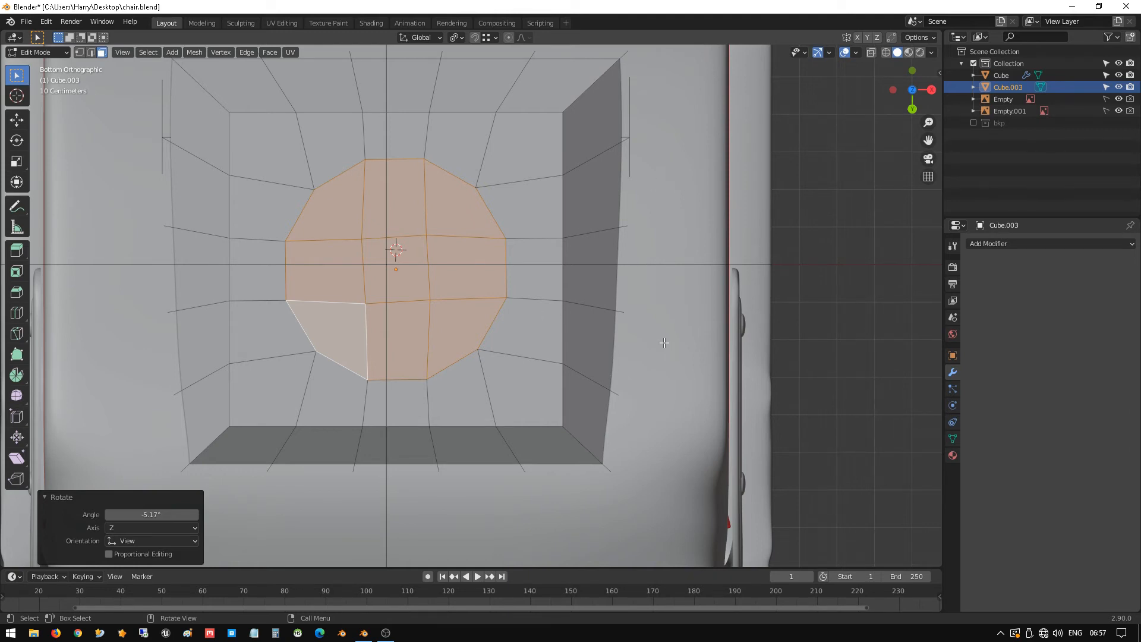
- Replace the circular group of faces on the slab's underside with one single face
key("x")
key("x")
key("f")
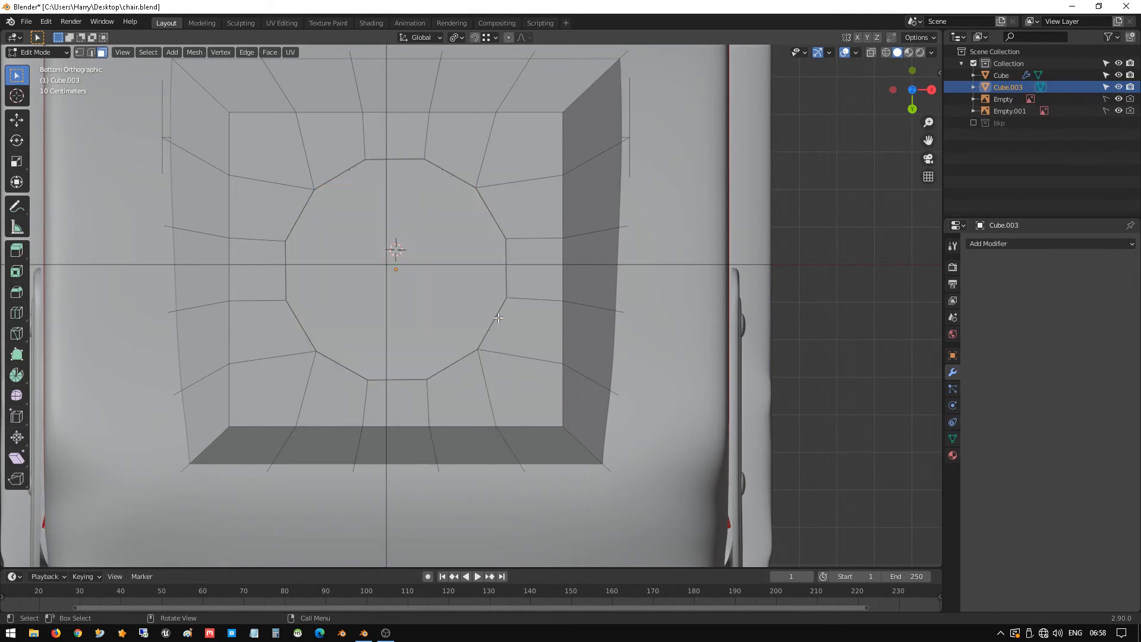
- Select the boundary loop of the circular face and inset it by about 13.25 cm
key("1")
left_click(488, 209, "alt")
key("i")
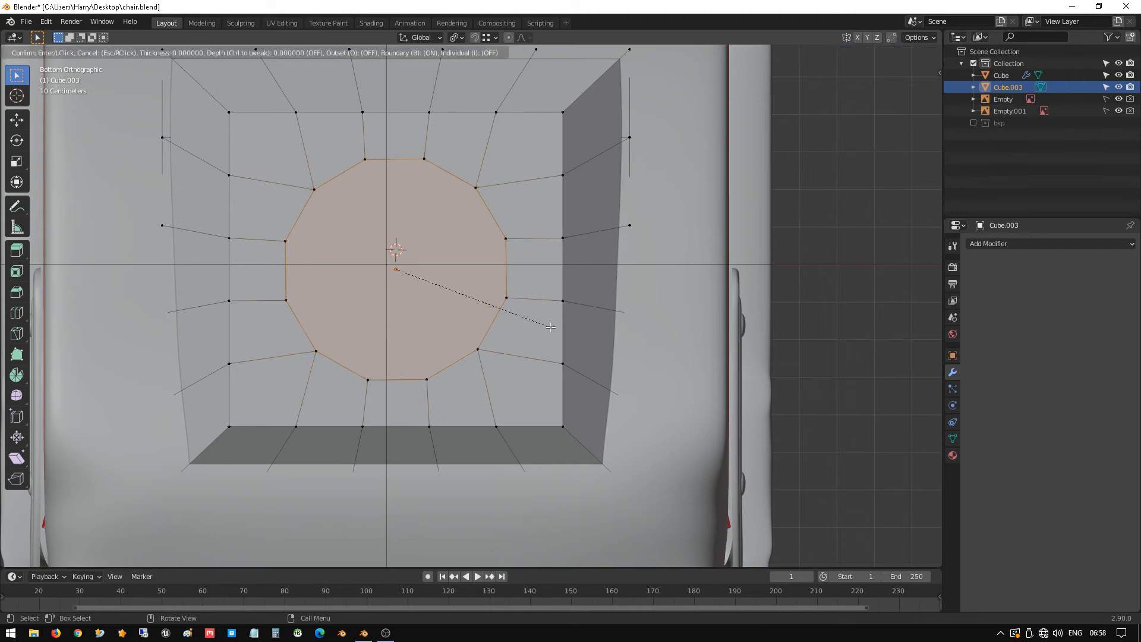
left_click(506, 299)
middle_click_drag(508, 300, 478, 308)
scroll(478, 308, "up", 3)
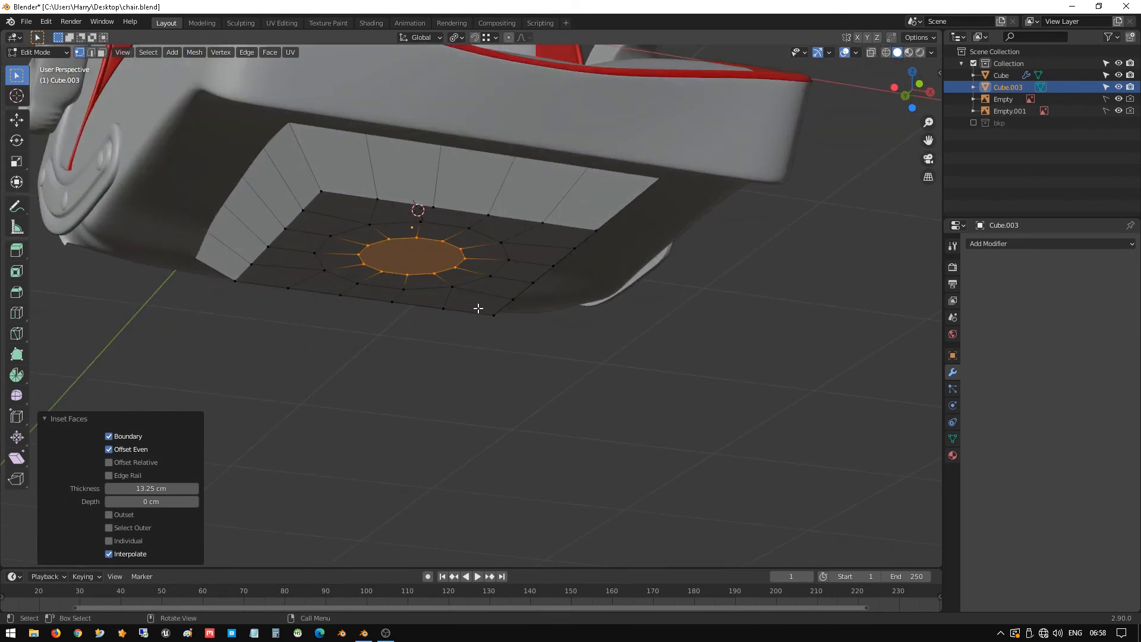
key("e")
key("z")
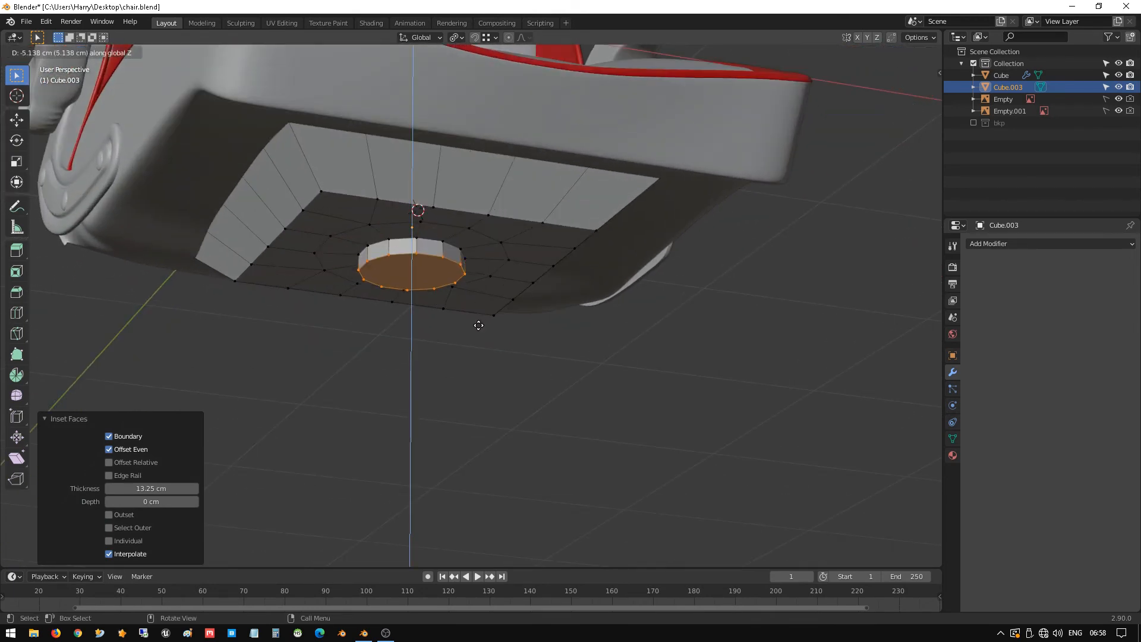
right_click(474, 372)
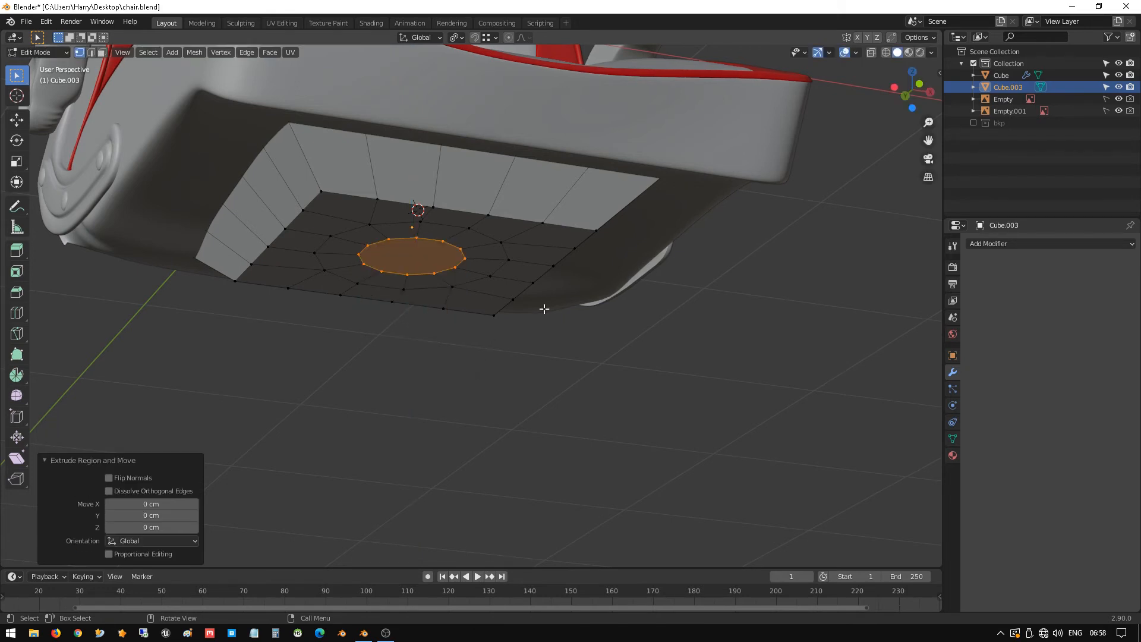
- Try a second inset of about 8.16 cm on the inner circular face
scroll(543, 308, "up", 2)
middle_click_drag(533, 302, 518, 269, "shift")
key("i")
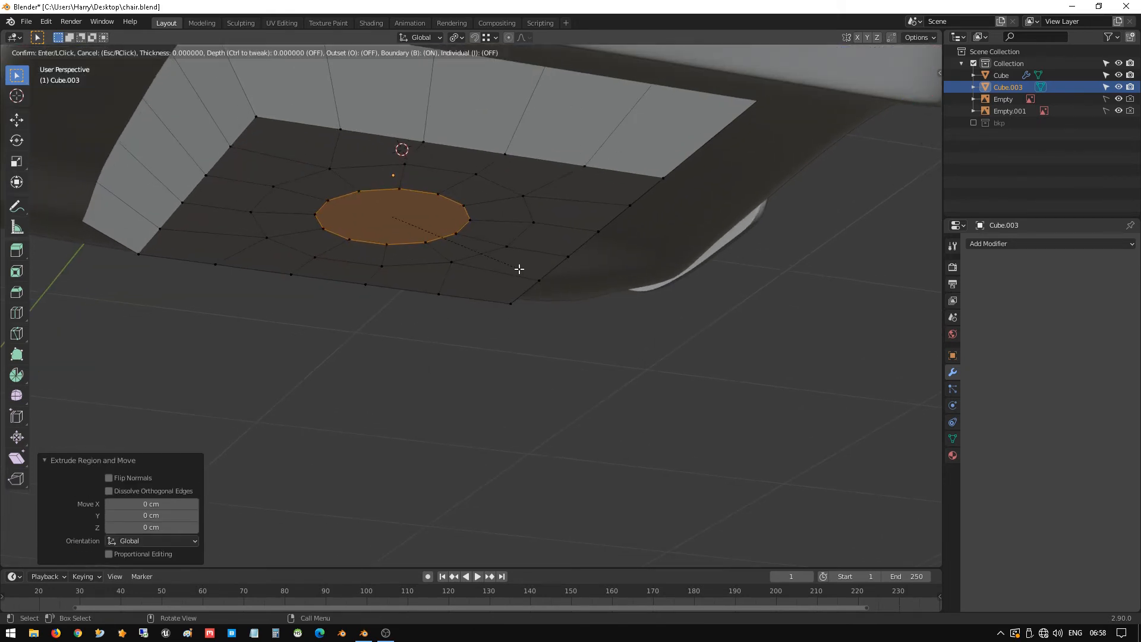
left_click(486, 251)
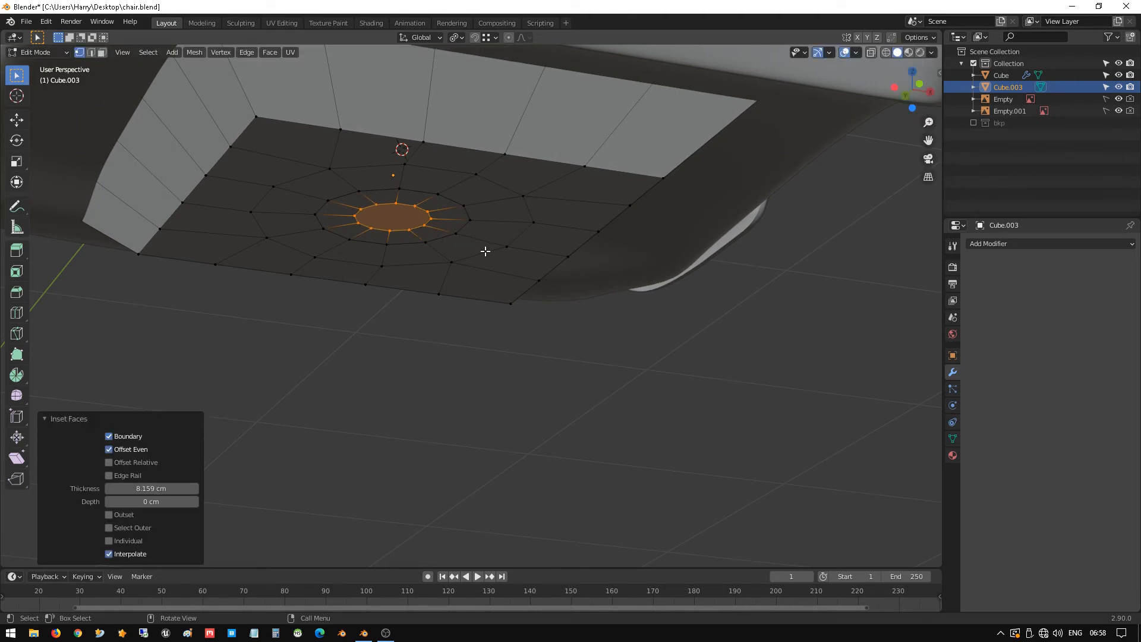
mouse_move(486, 252)
middle_mouse_down()
mouse_move(481, 283)
mouse_move(464, 247)
middle_mouse_up()
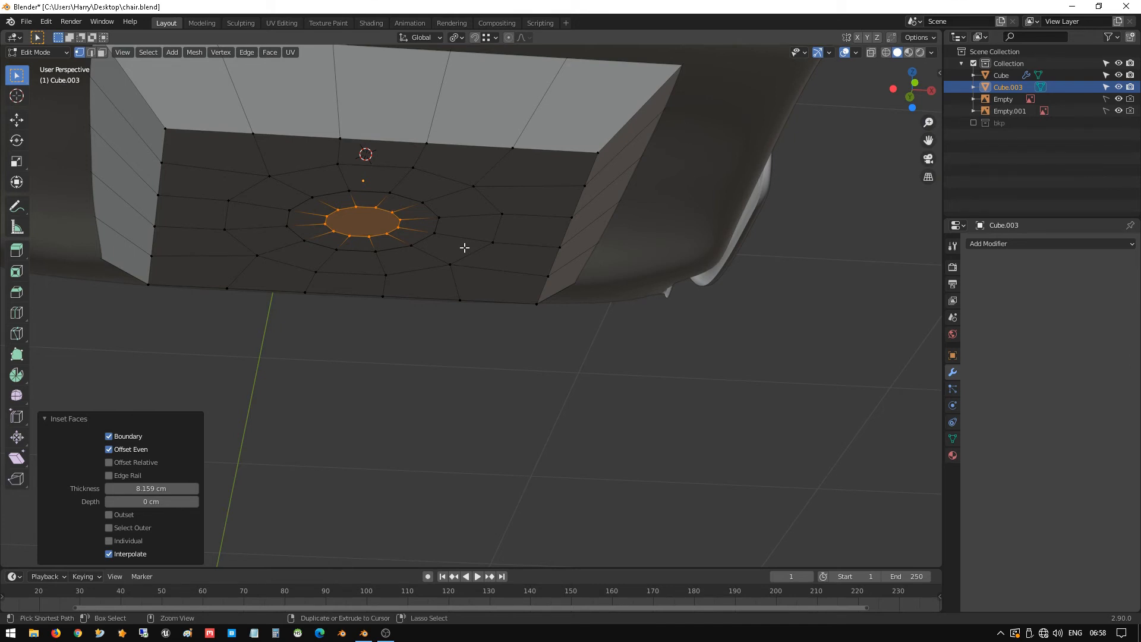
key("ctrl+z")
- Extrude the inner circular face about 16.5 cm down along Z and compare it with the front reference image
key("e")
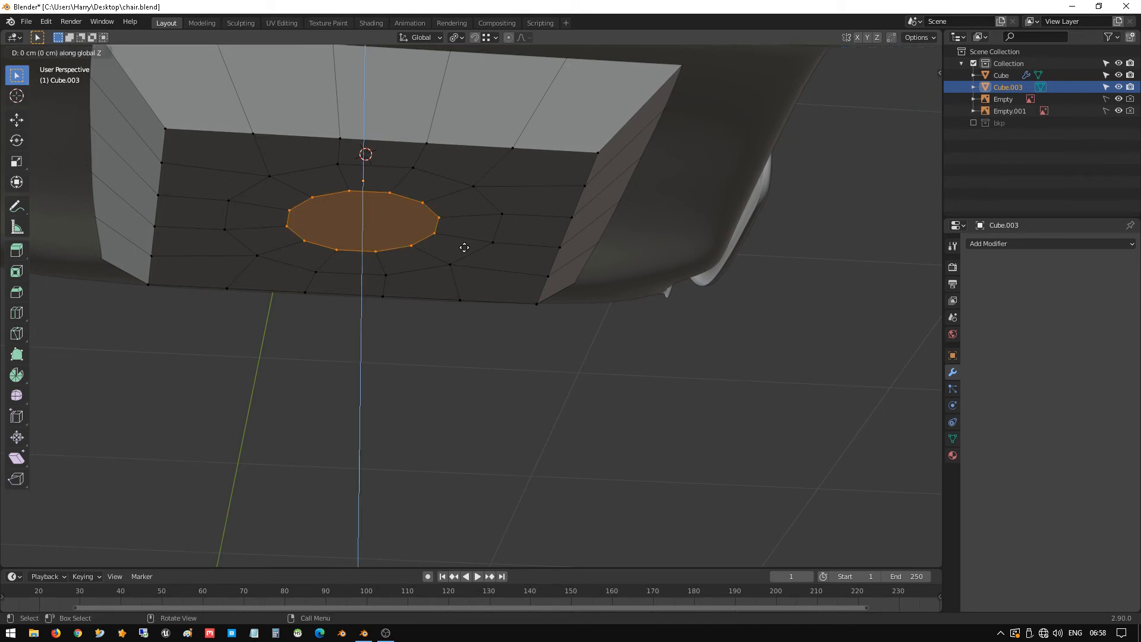
left_click(459, 318)
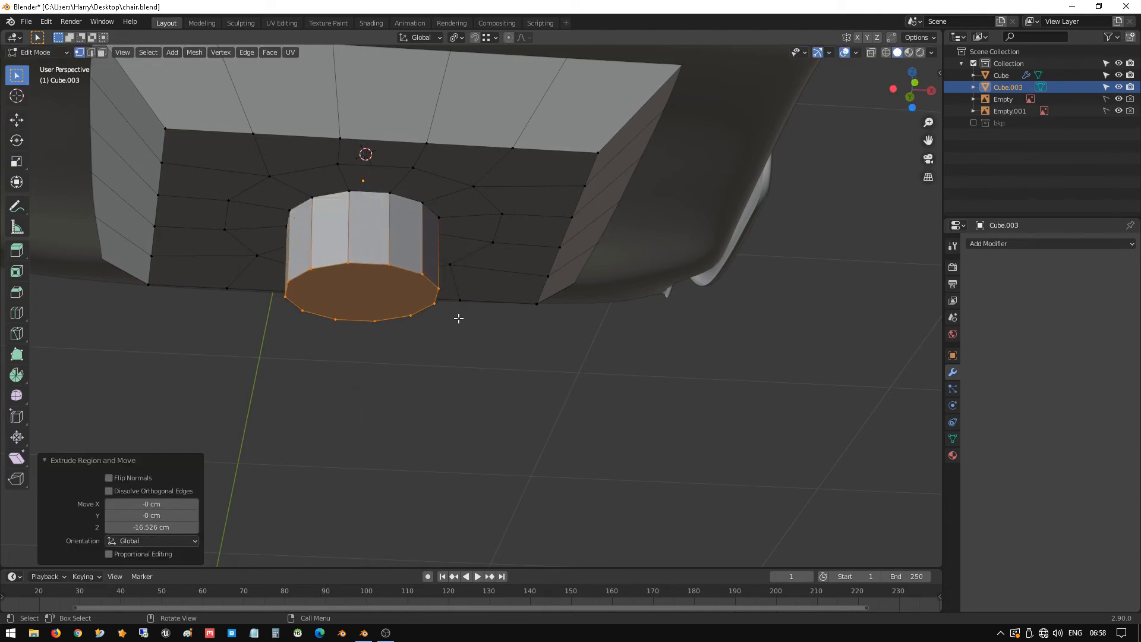
key("KP_1")
scroll(459, 318, "down", 3)
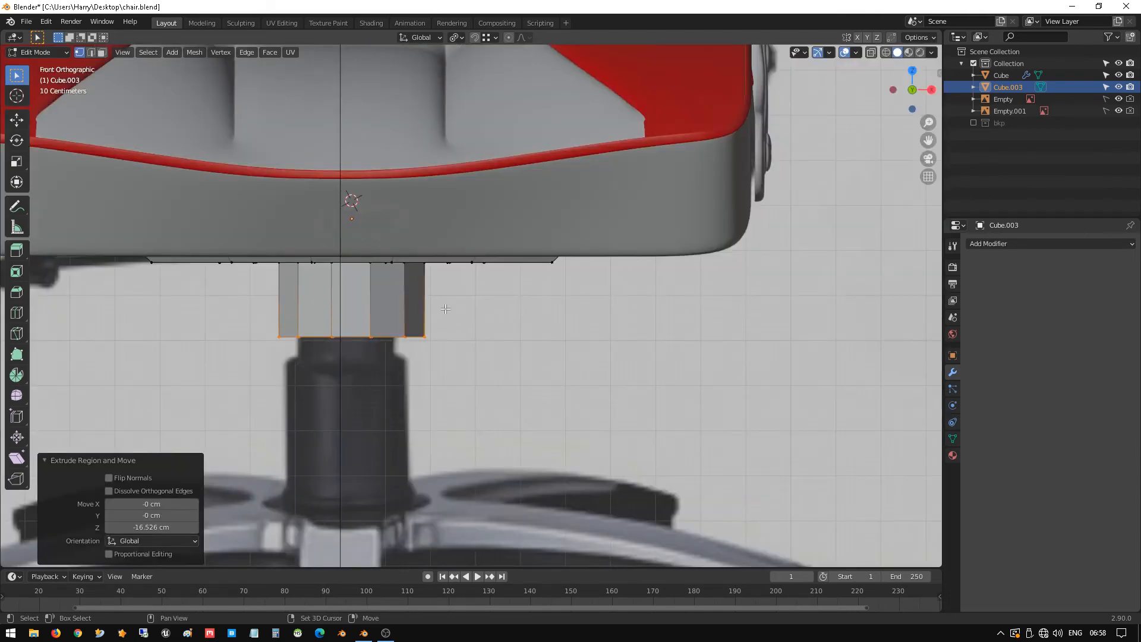
scroll(453, 248, "down", 1)
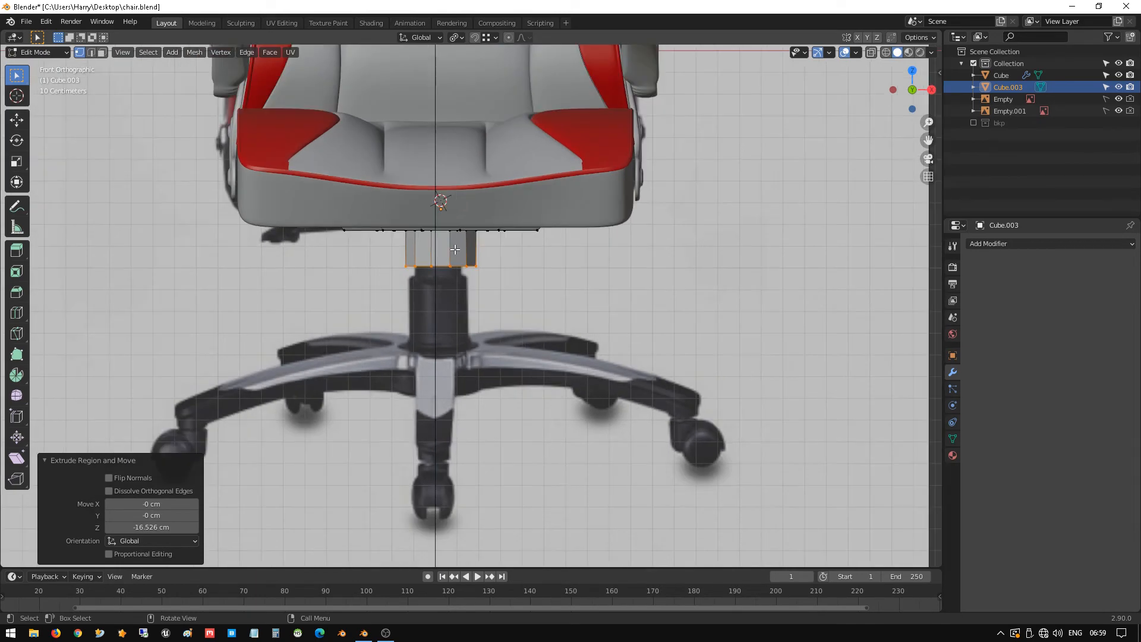
- Add a slightly narrower second tier under the cylinder, leaving a thin rim and extruding it about 12.13 cm down
scroll(454, 250, "up", 8)
middle_click_drag(452, 209, 428, 287)
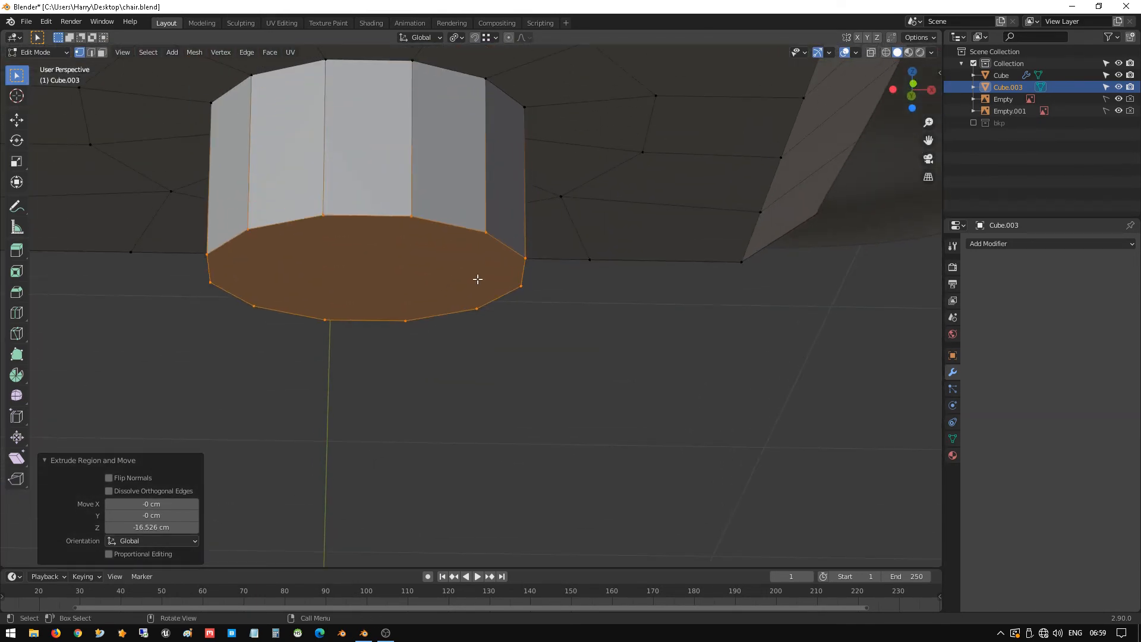
key("e")
key("s")
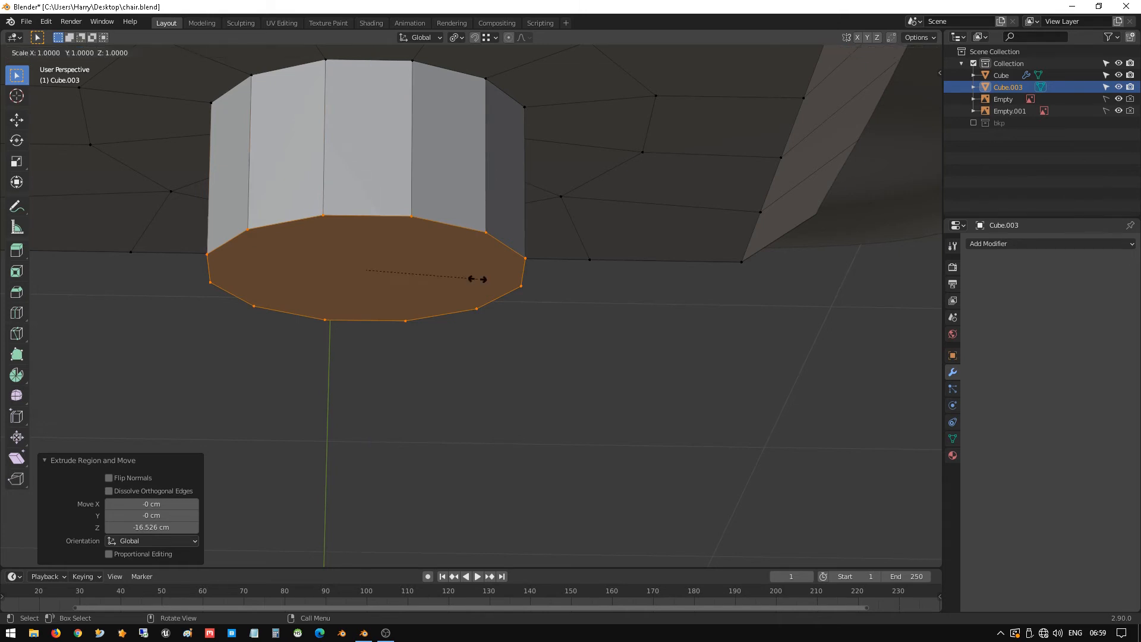
left_click(462, 274)
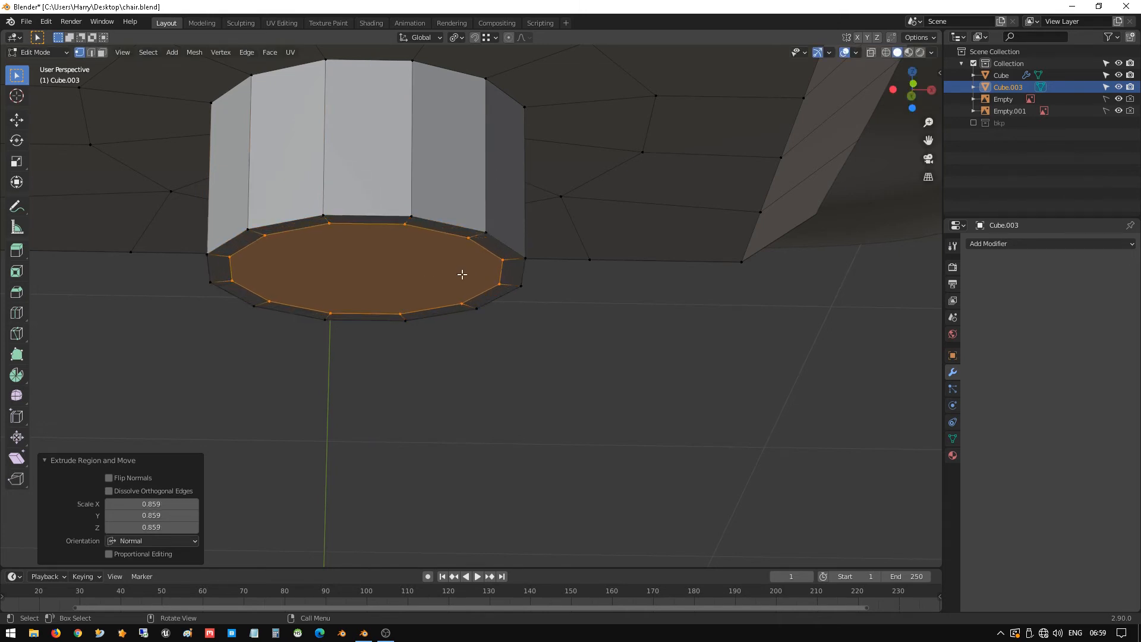
key("s")
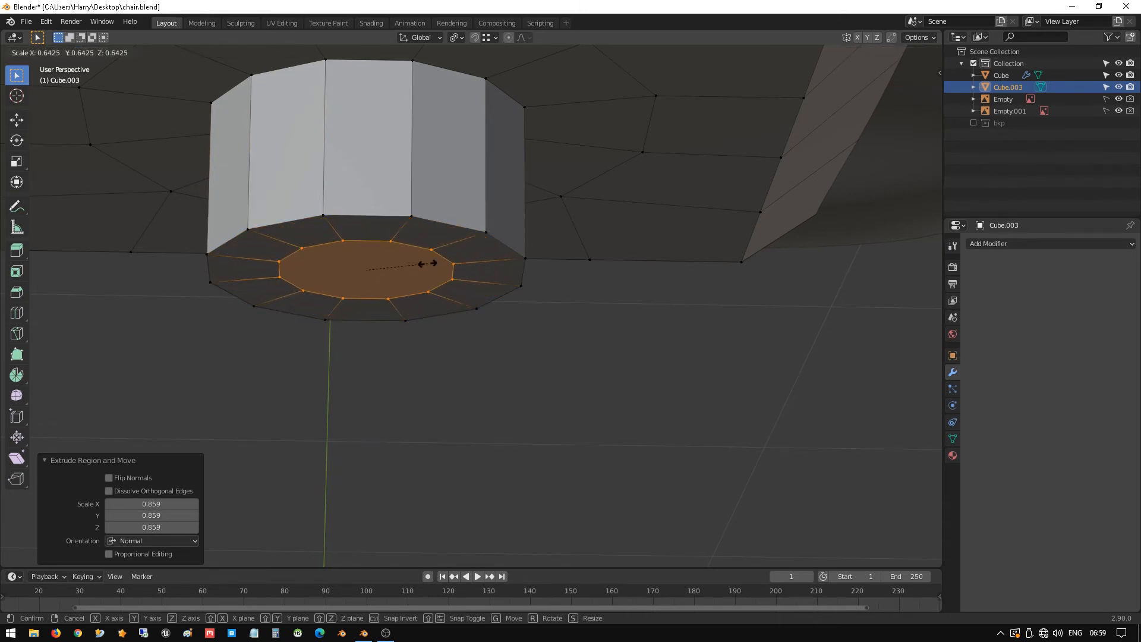
left_click(425, 262)
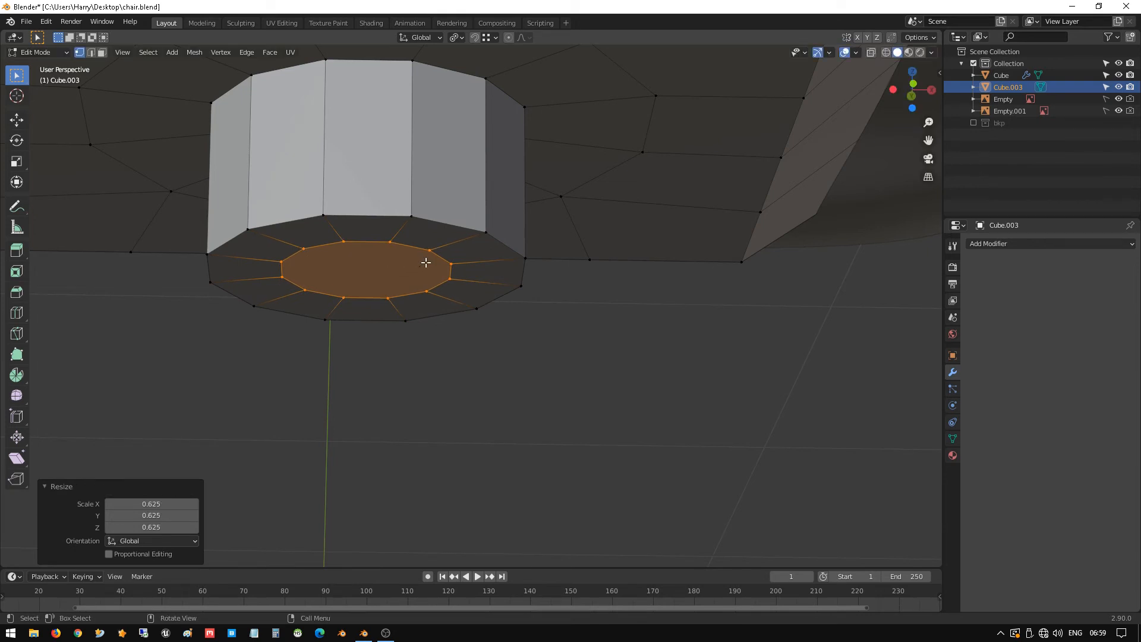
key("s")
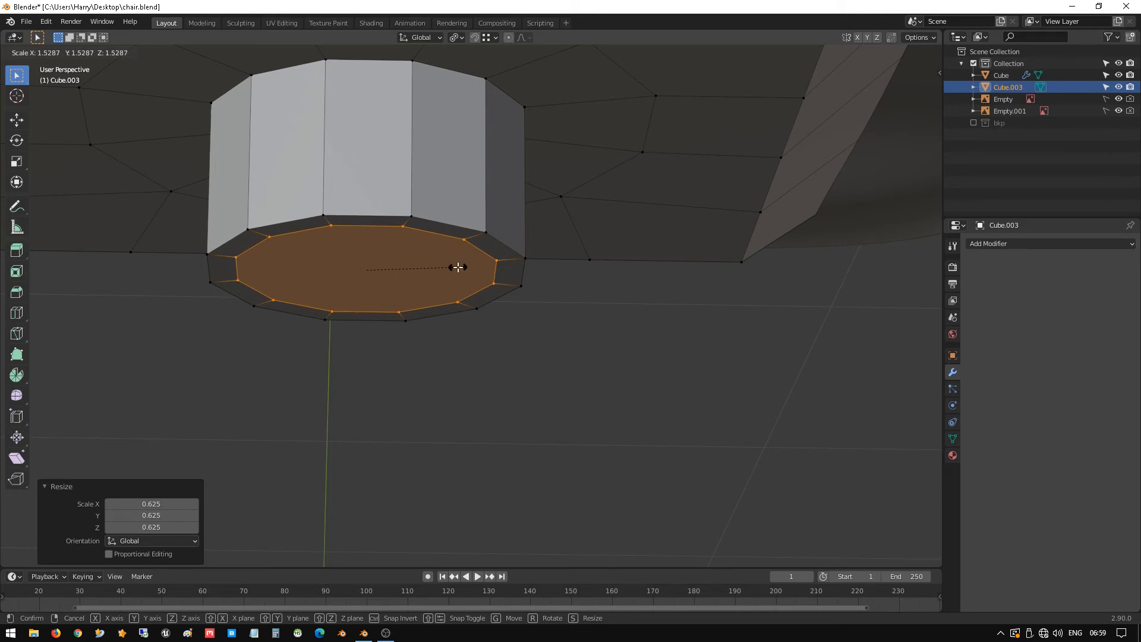
left_click(457, 267)
key("e")
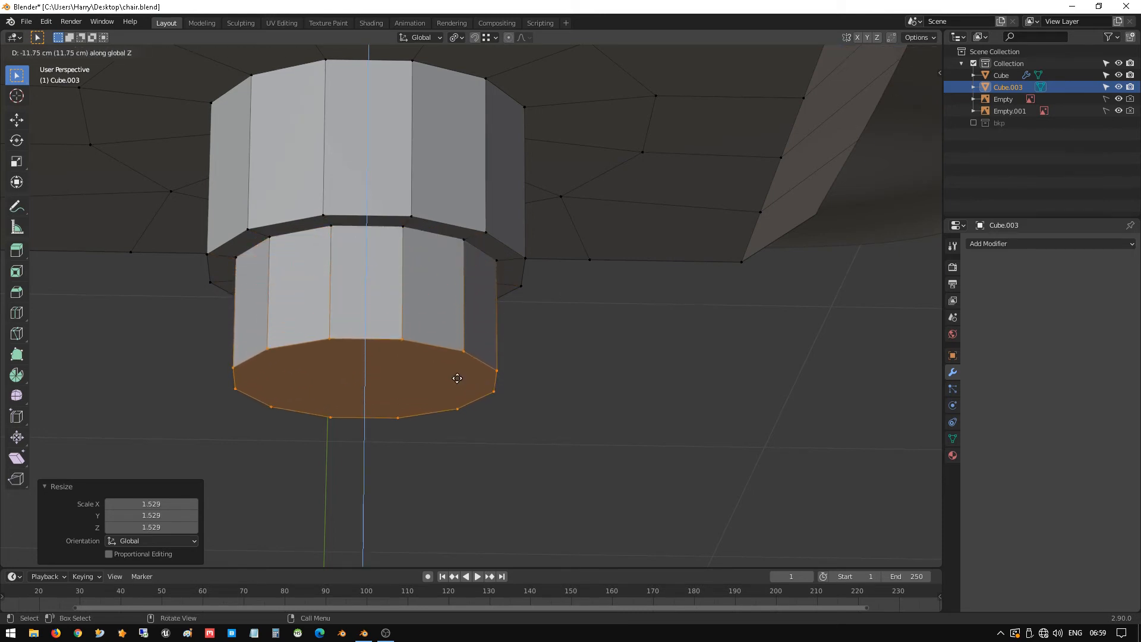
left_click(457, 379)
- Add a third tier by extruding the bottom face inward at scale 0.557 and about 10.63 cm down
key("e")
key("s")
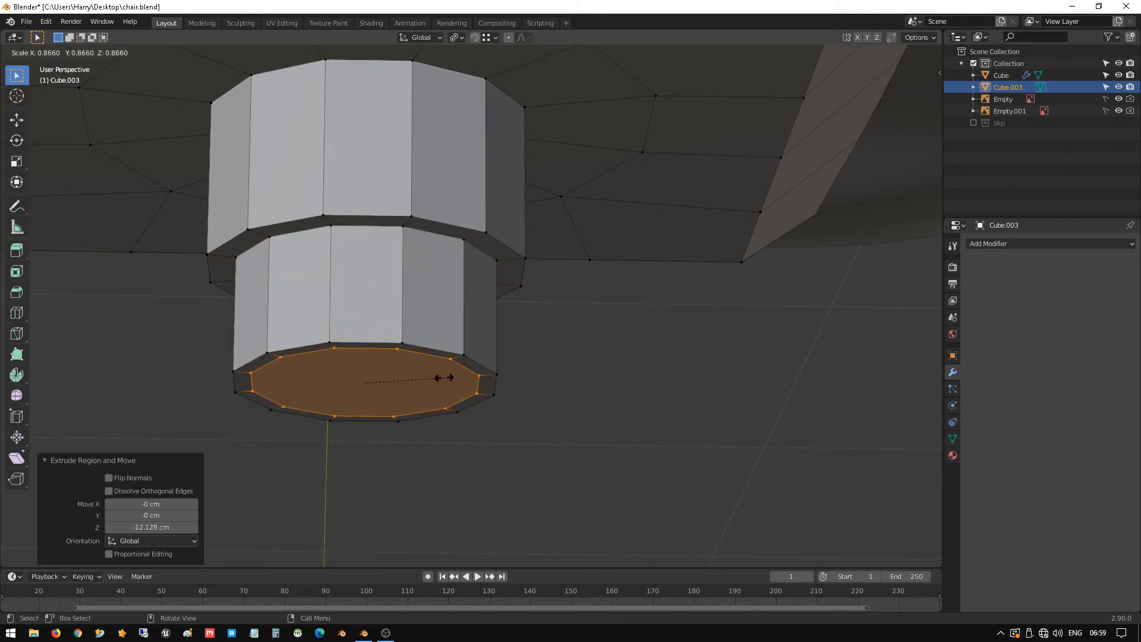
left_click(414, 368)
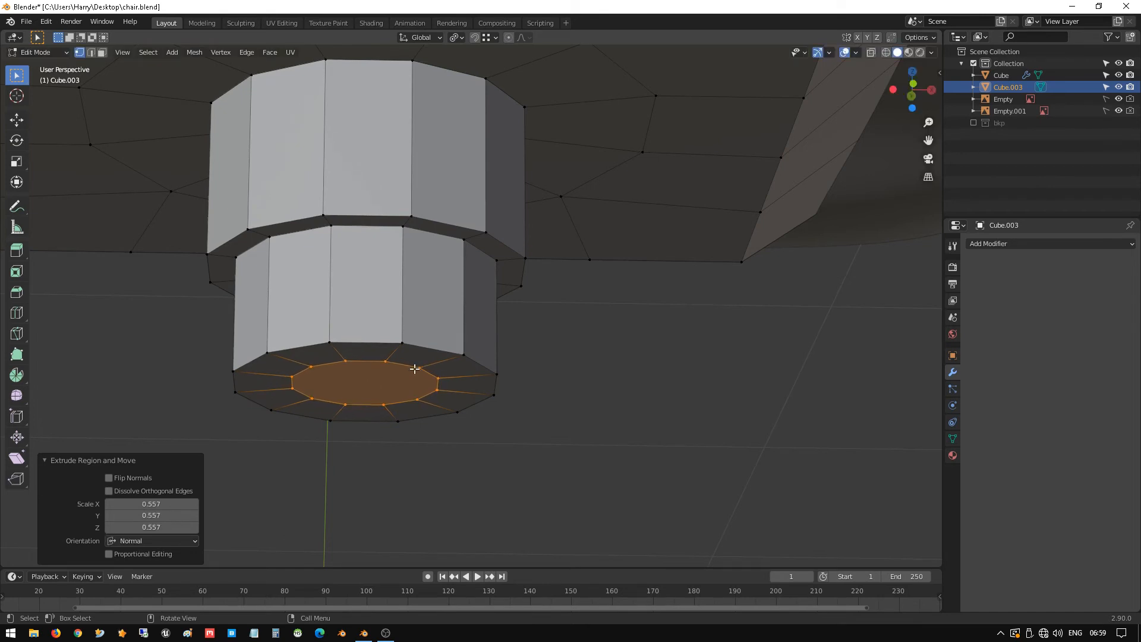
key("e")
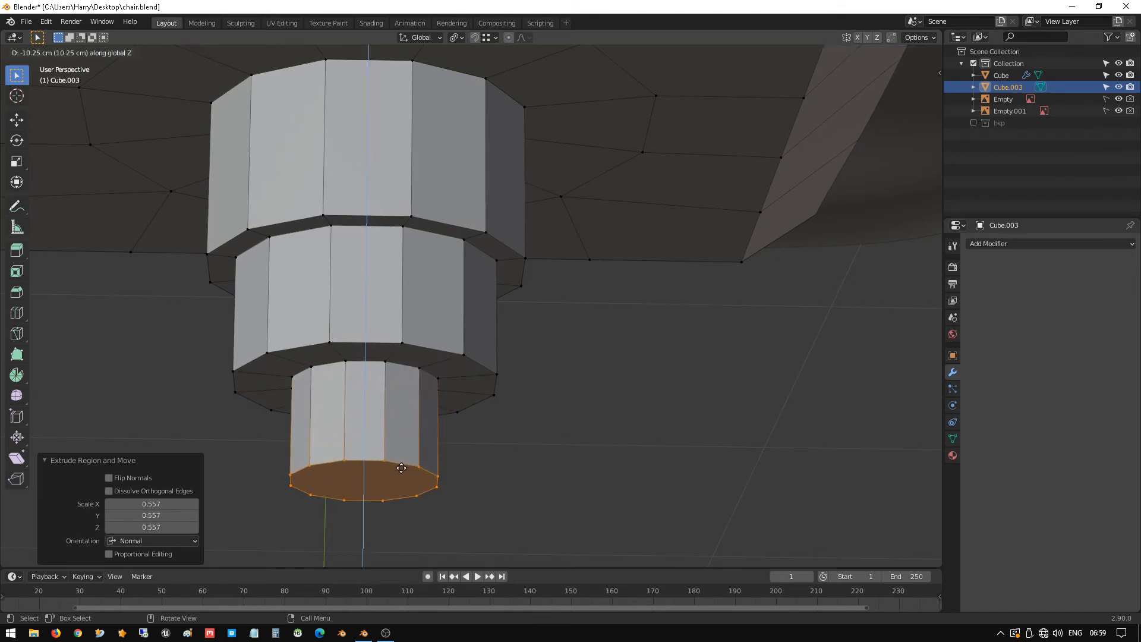
left_click(401, 471)
- Add a wider tier by extruding the bottom face outward at scale 1.658 and about 17.34 cm down
scroll(382, 397, "down", 3)
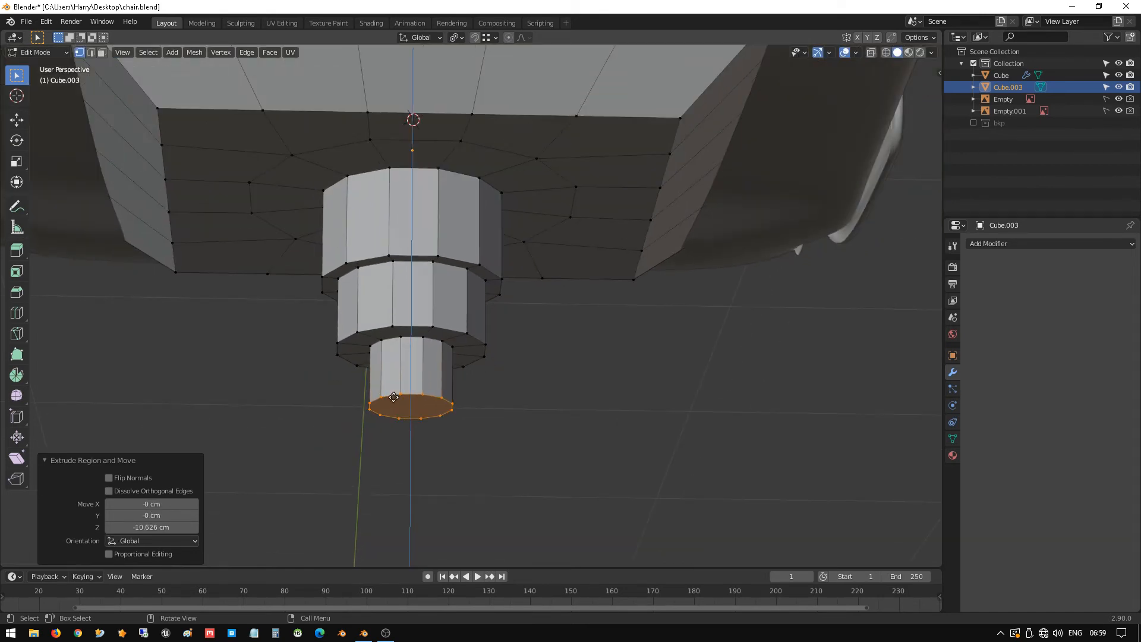
key("s")
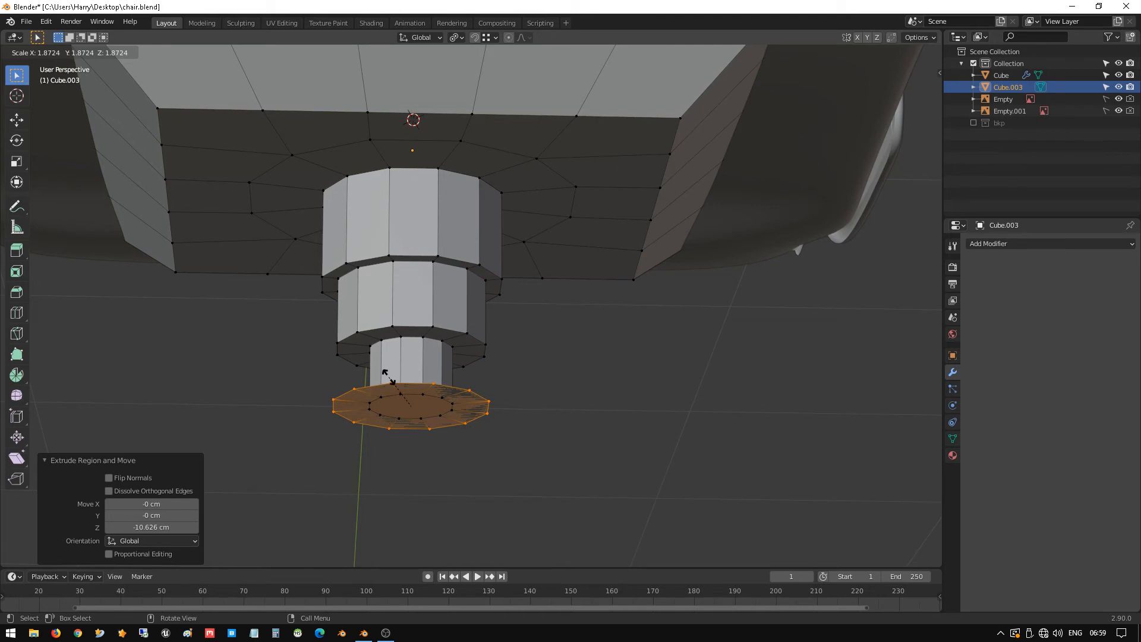
left_click(396, 380)
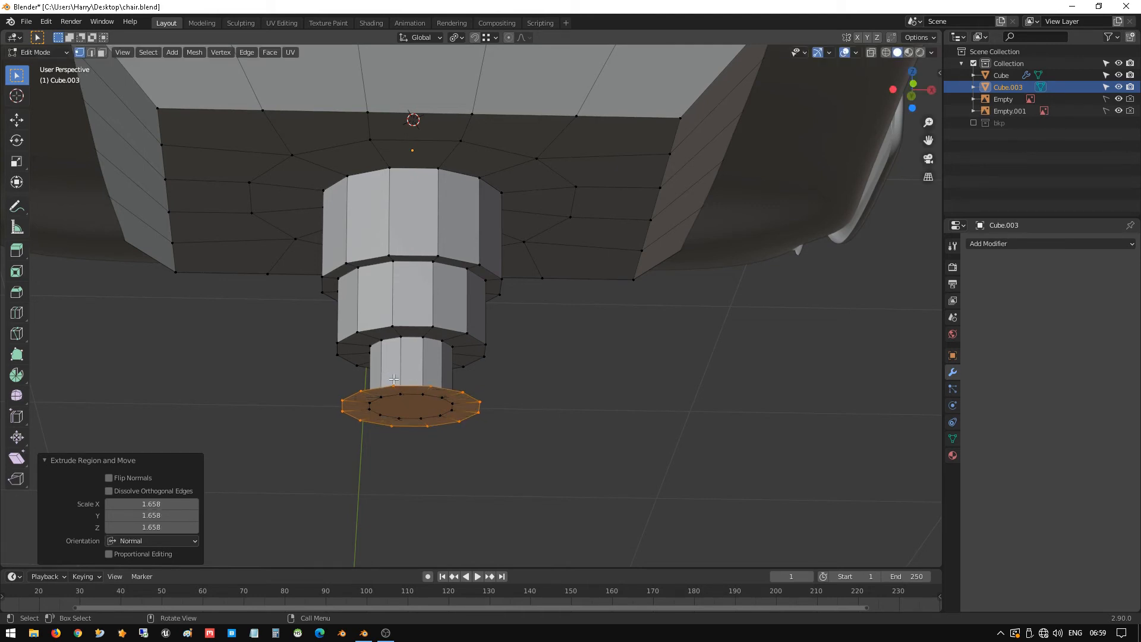
scroll(397, 381, "down", 1)
scroll(397, 381, "down", 1)
middle_click_drag(499, 461, 481, 309, "shift")
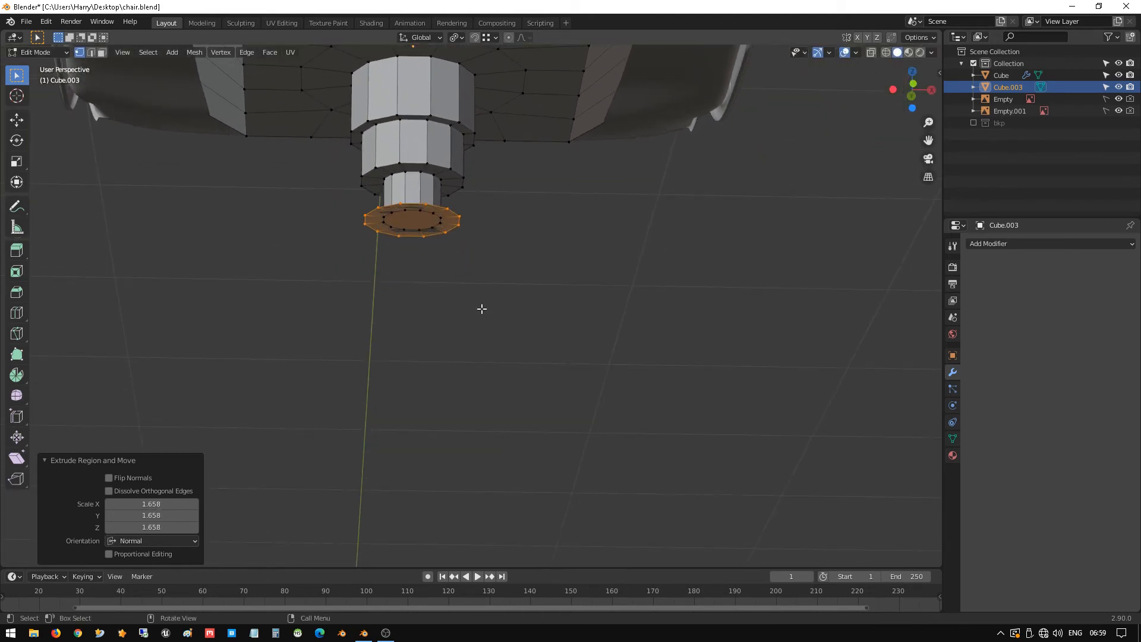
key("e")
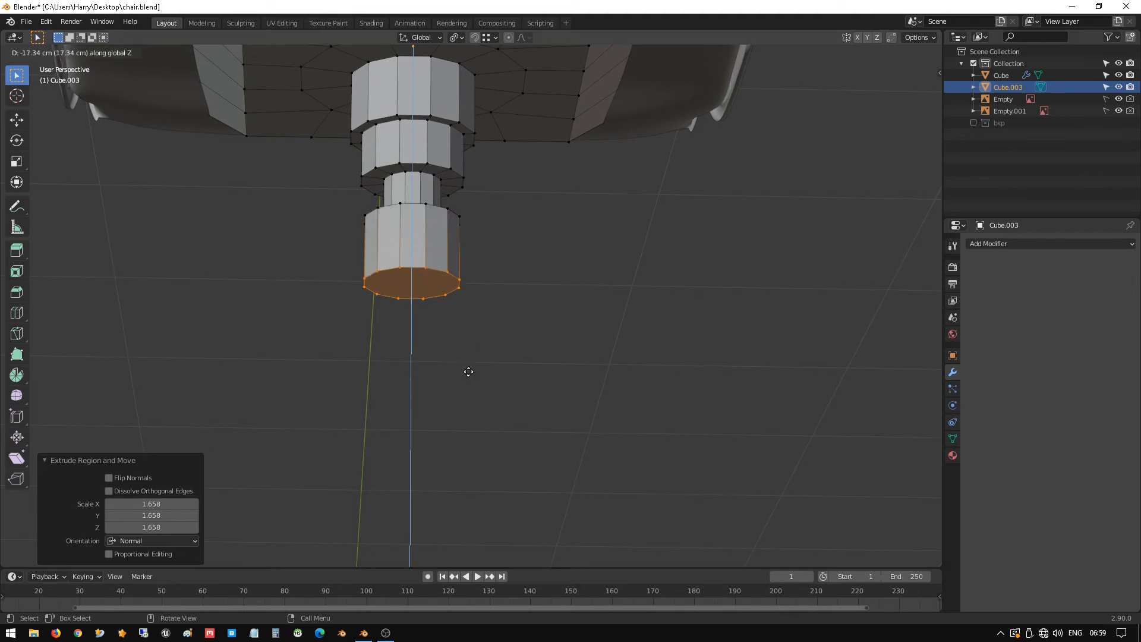
left_click(466, 374)
- In the right orthographic view, extrude the column's bottom face about 11.62 cm further down along Z
middle_click_drag(538, 192, 510, 250)
scroll(446, 341, "up", 2)
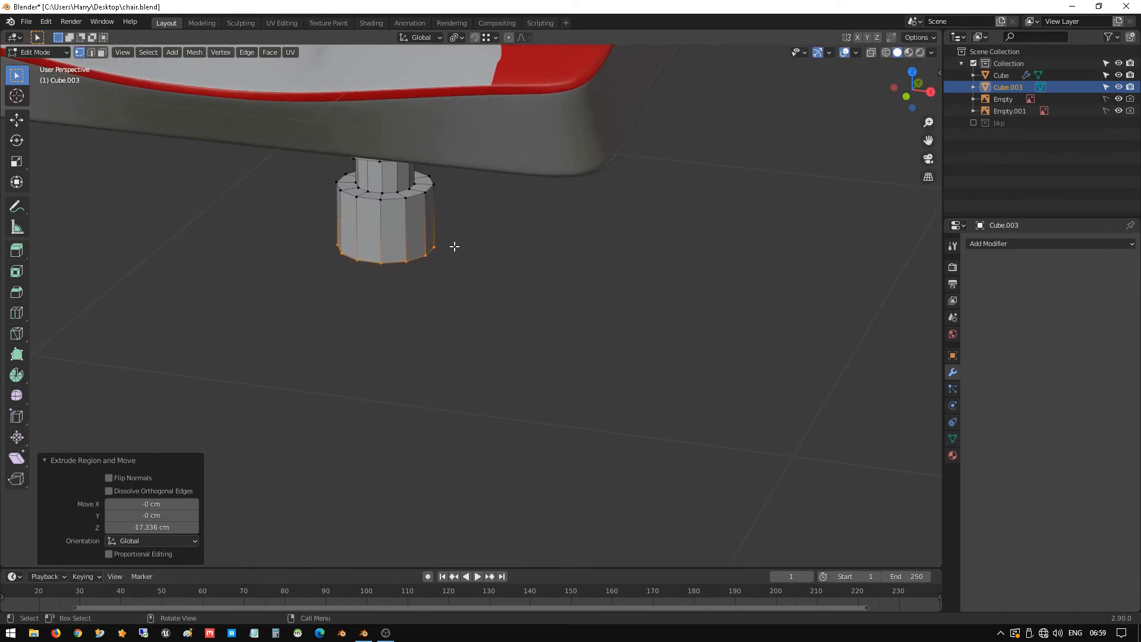
key("KP_3")
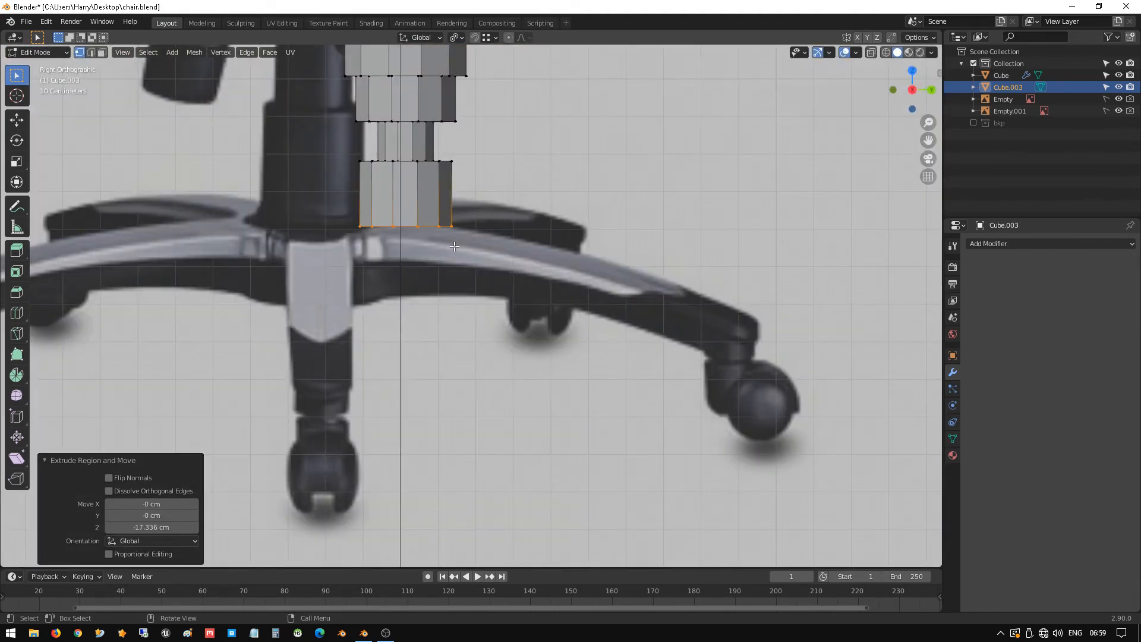
scroll(454, 245, "down", 3)
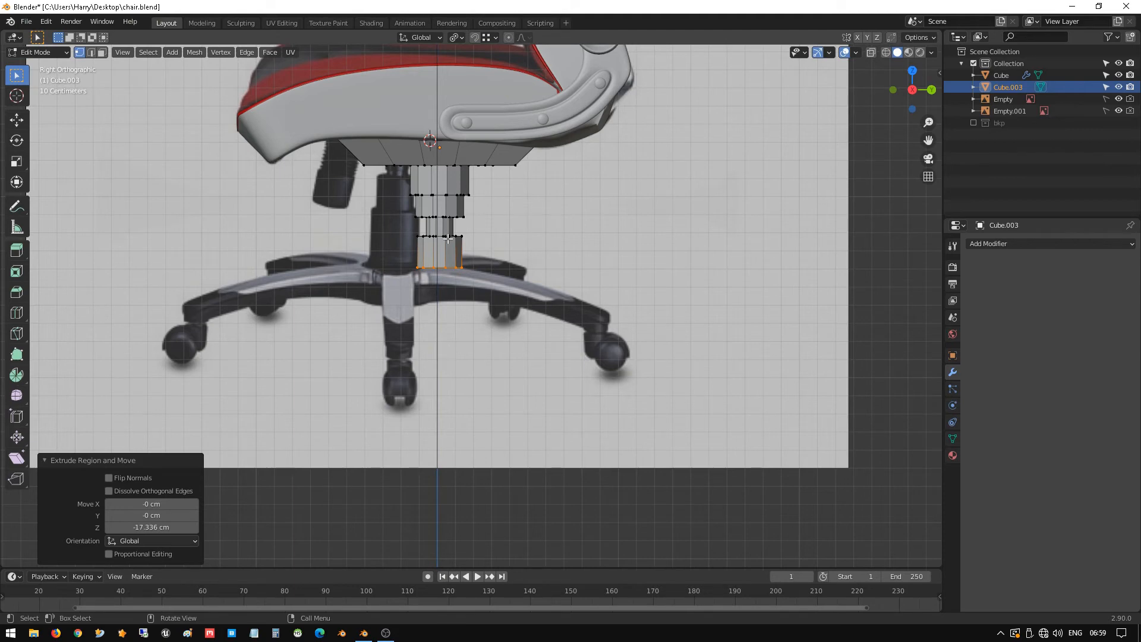
scroll(447, 238, "up", 2)
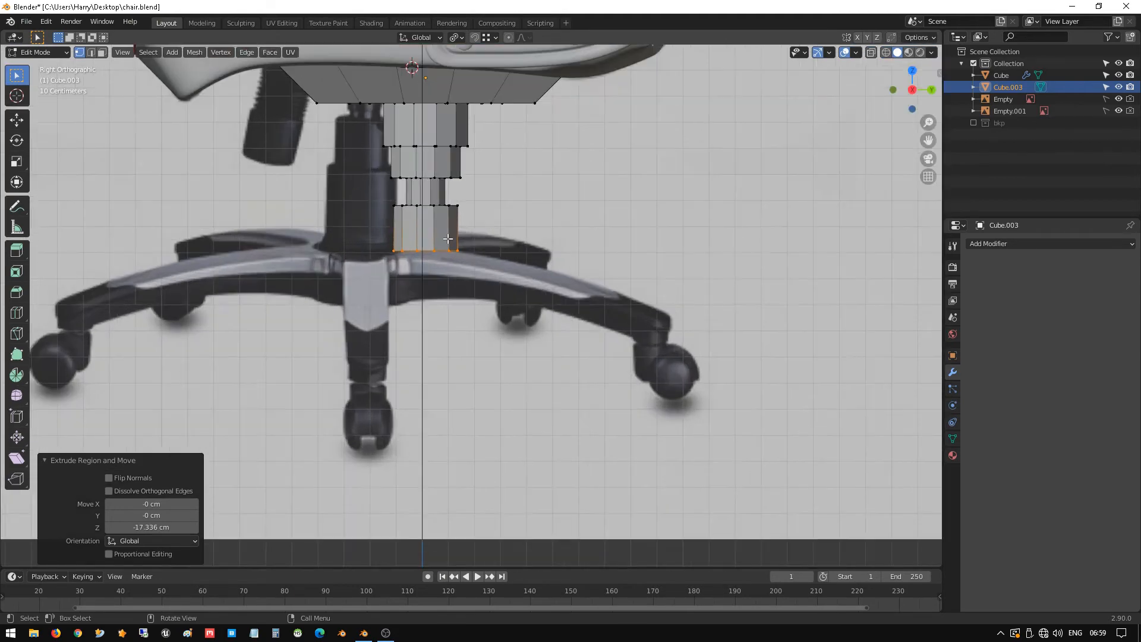
middle_click_drag(443, 233, 438, 202, "shift")
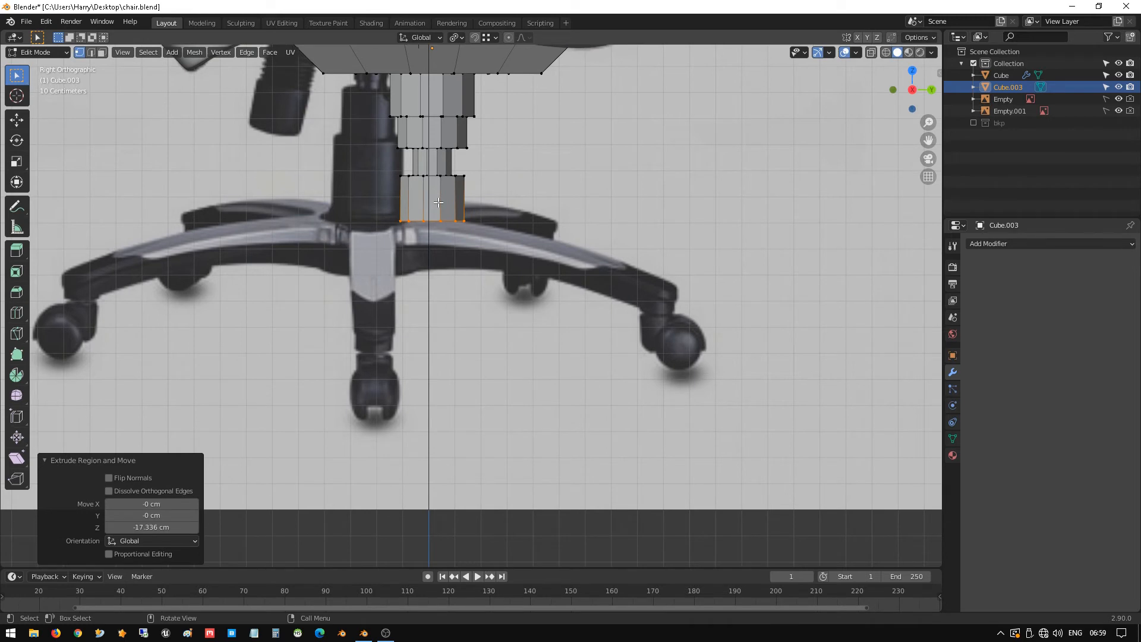
key("e")
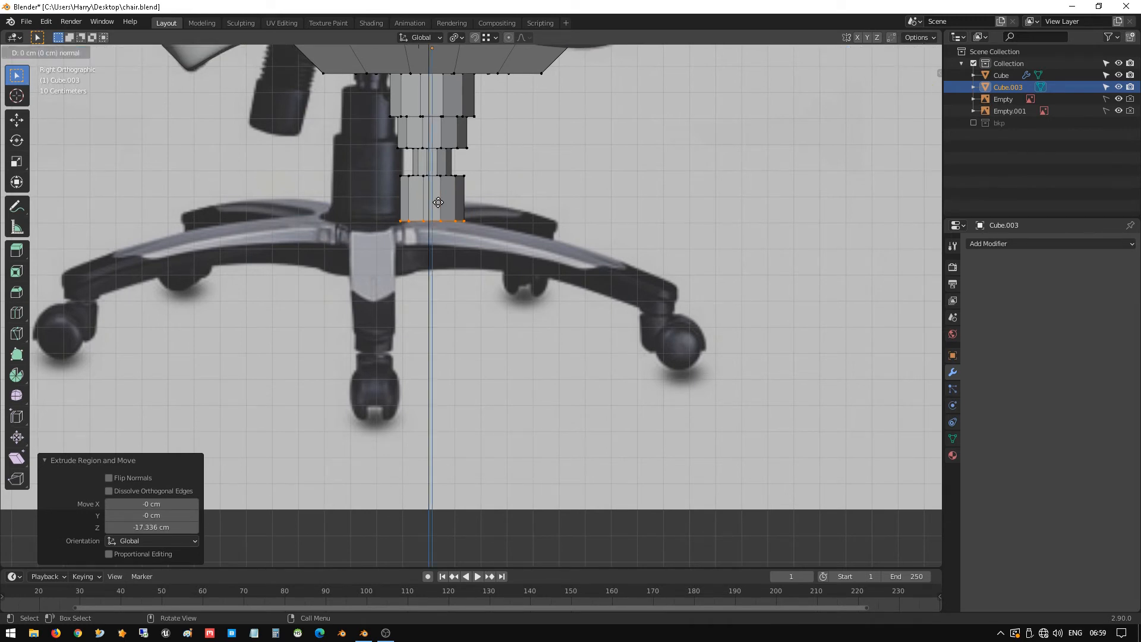
key("z")
left_click(445, 232)
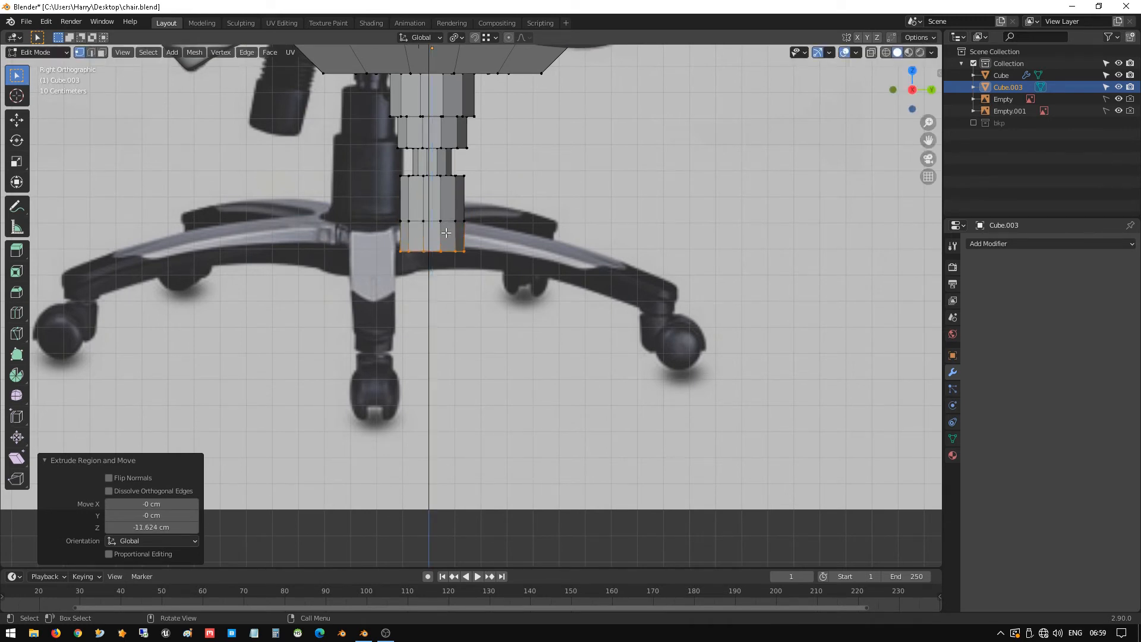
- Flare the column's bottom by extruding its end face at scale 1.179 and moving it about 2.28 cm down
key("e")
key("s")
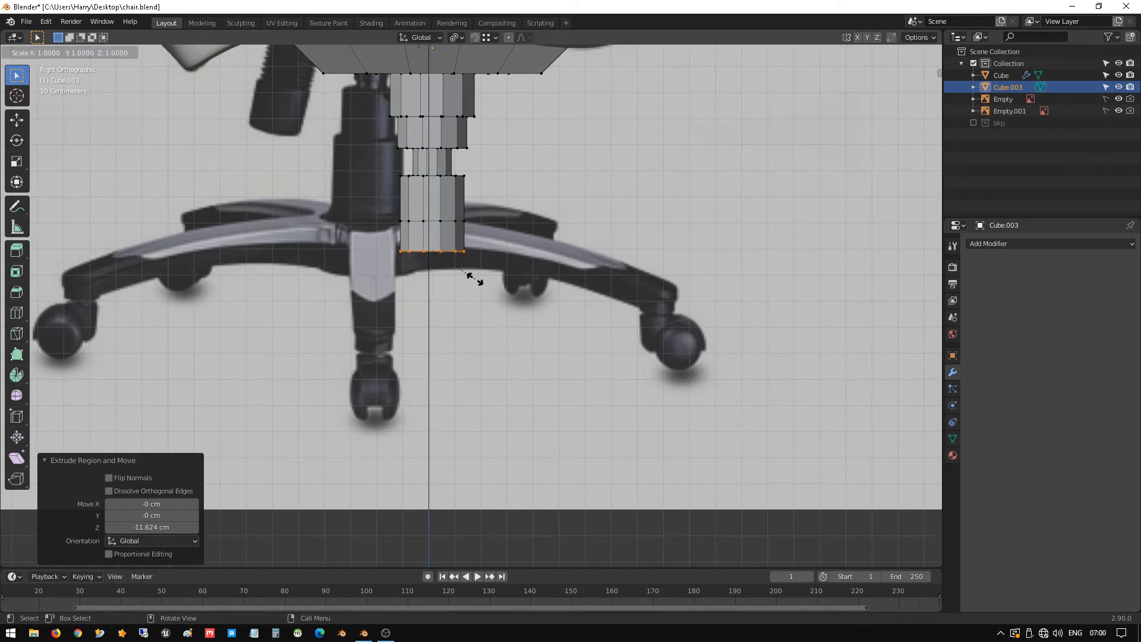
left_click(484, 281)
key("e")
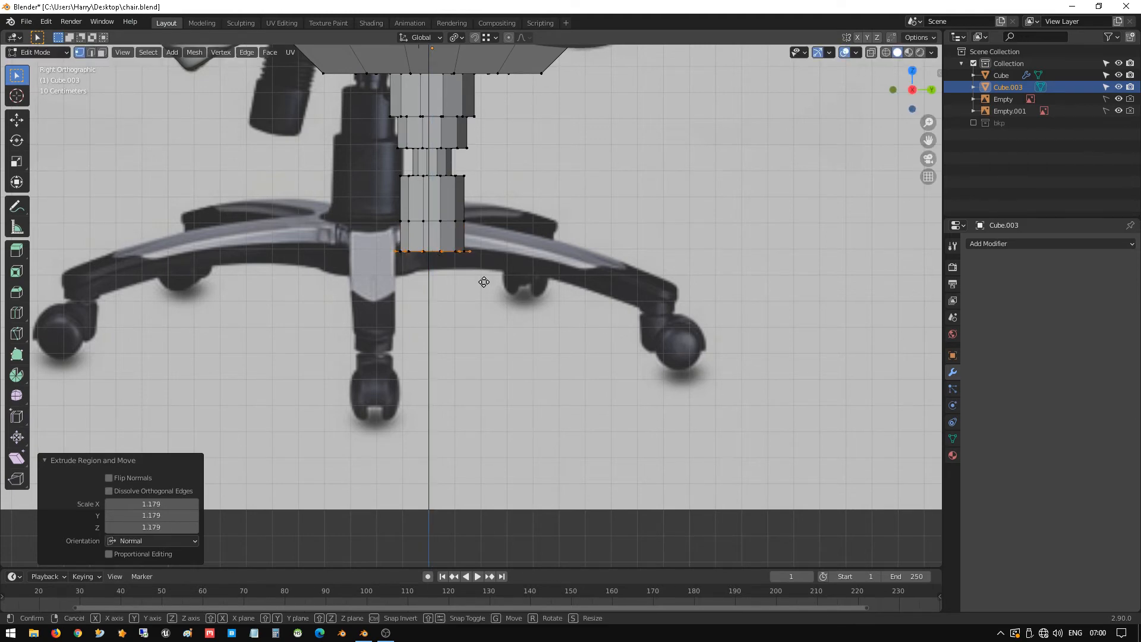
key("z")
left_click(486, 287)
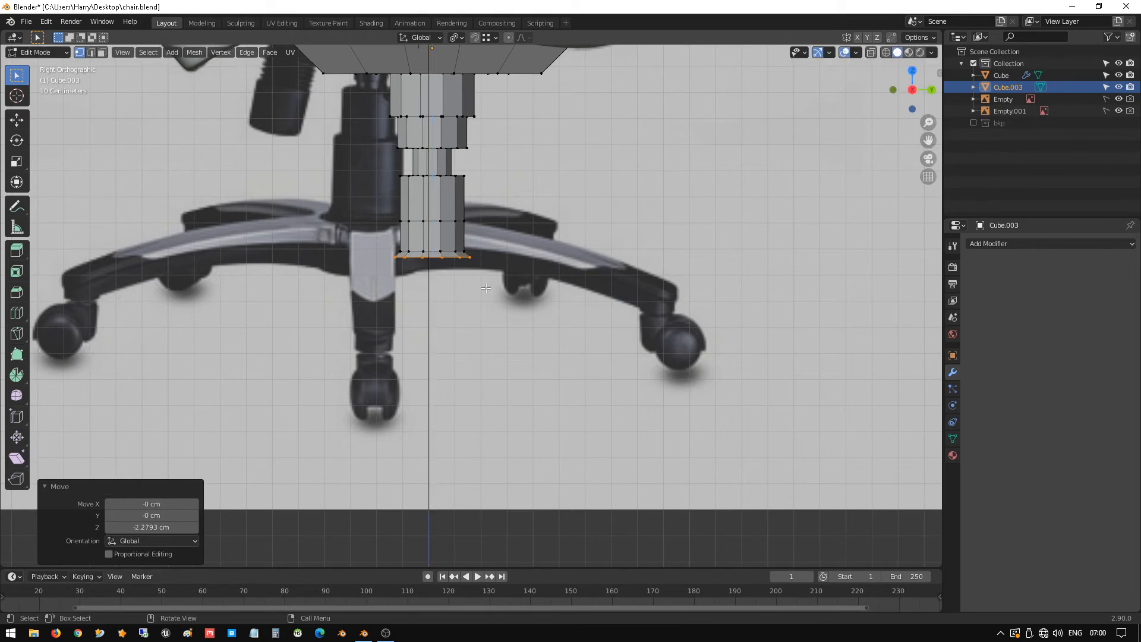
- Extrude the flared end face further down along Z
key("e")
key("z")
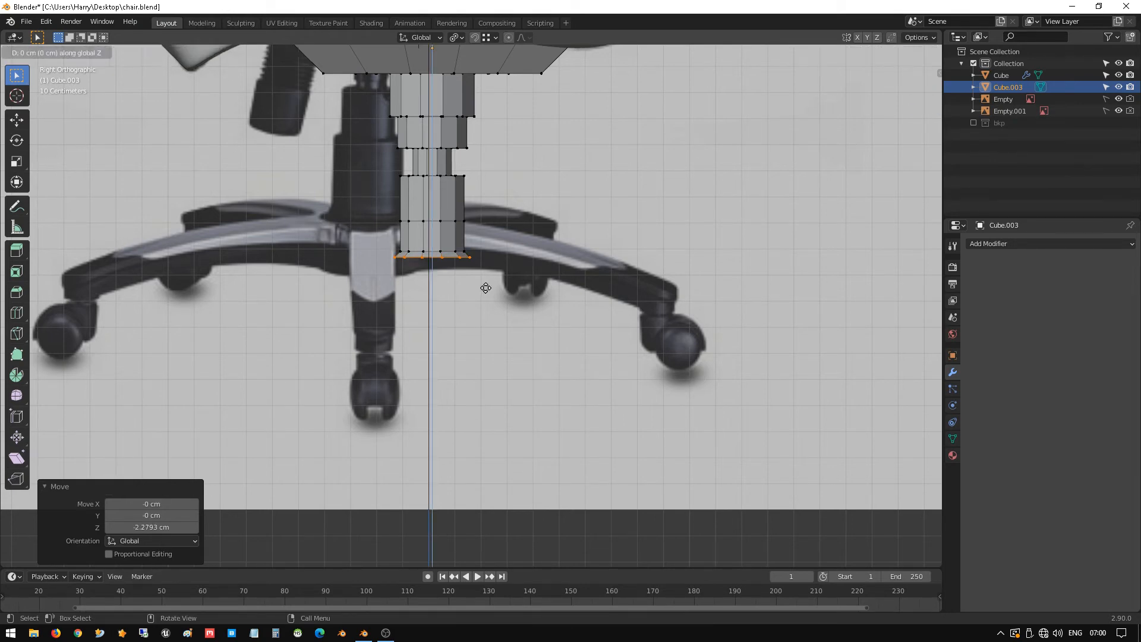
- Extrude the bottom edge loop of the chair's central column about 21.65 cm straight down along Z
left_click(493, 344)
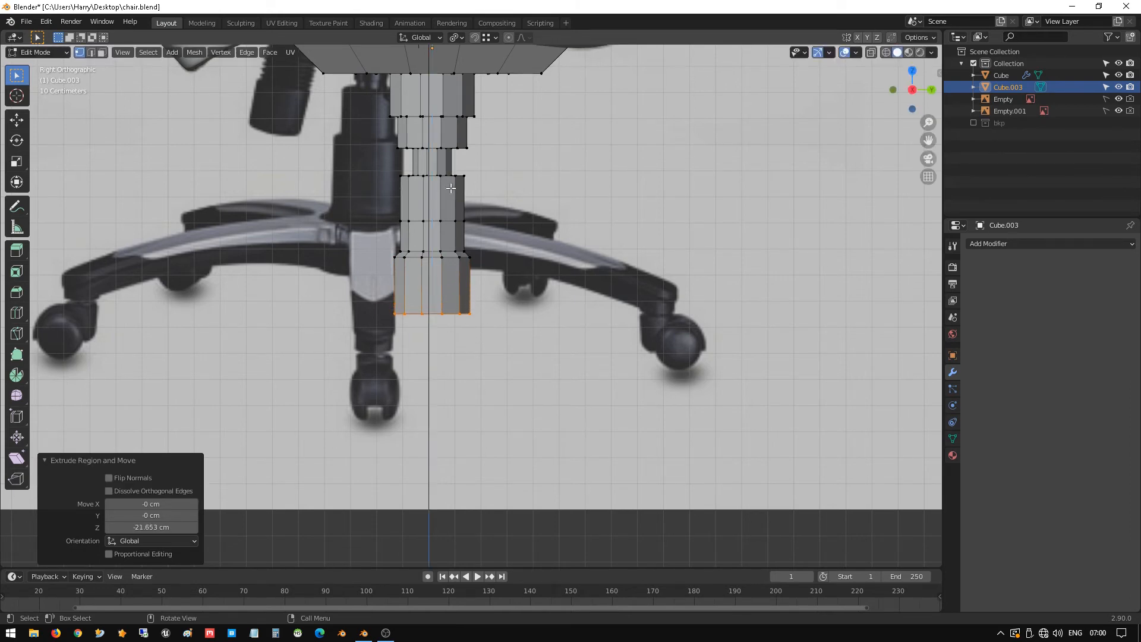
middle_click_drag(454, 189, 540, 211)
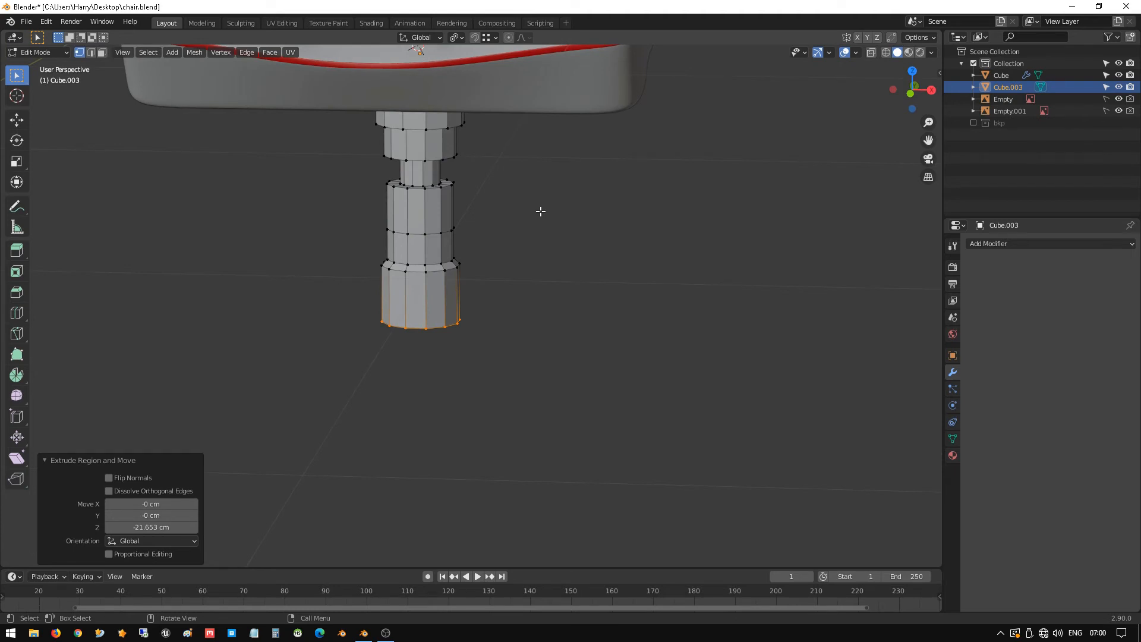
middle_click_drag(494, 212, 452, 198)
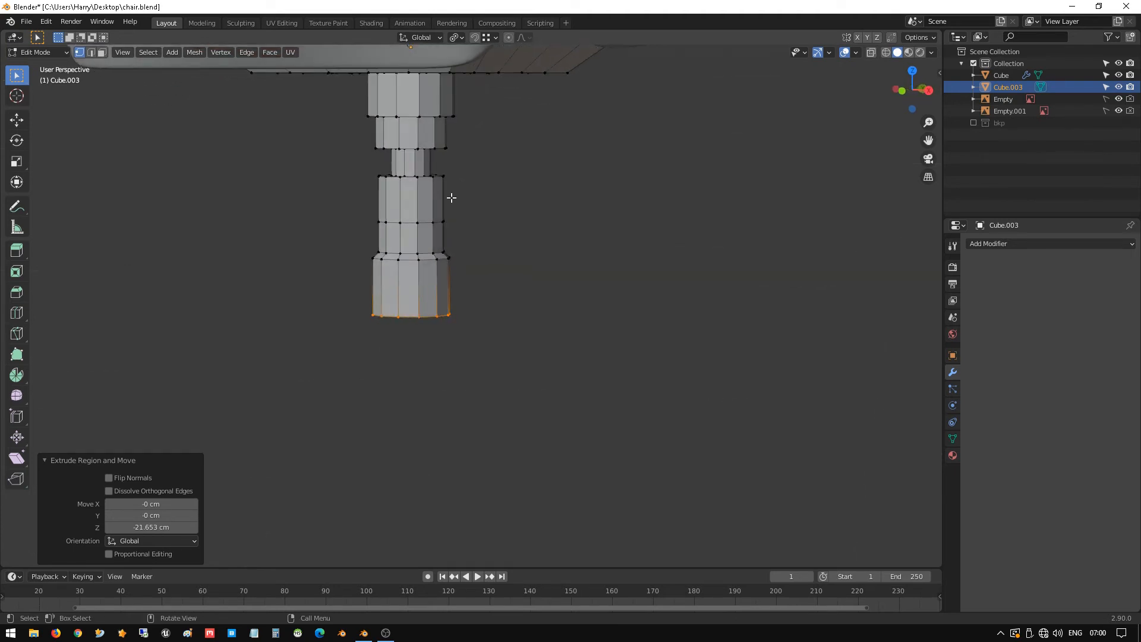
key("KP_3")
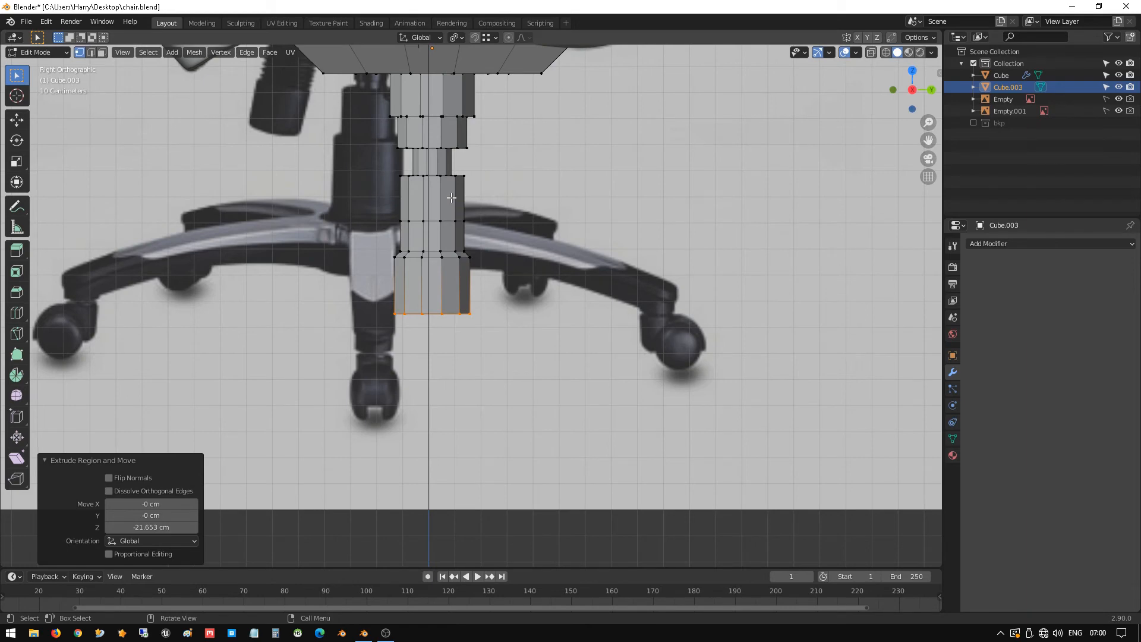
key("Tab")
middle_click_drag(439, 134, 496, 113)
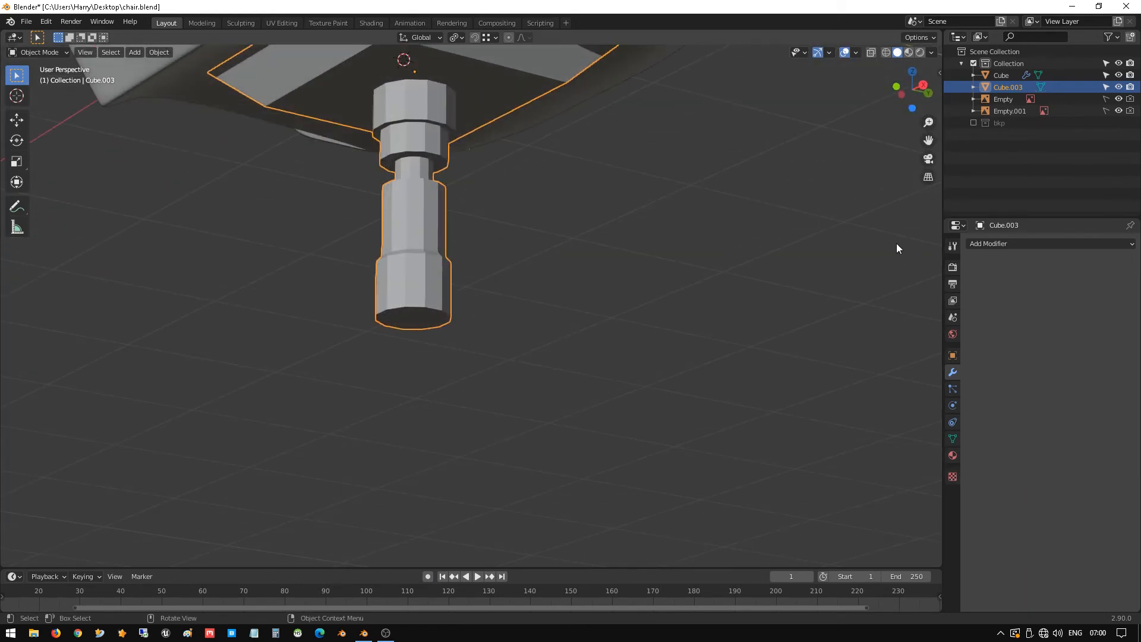
- Show the viewport sidebar and examine the column's lower section against the side reference image
key("n")
middle_click_drag(381, 215, 379, 255)
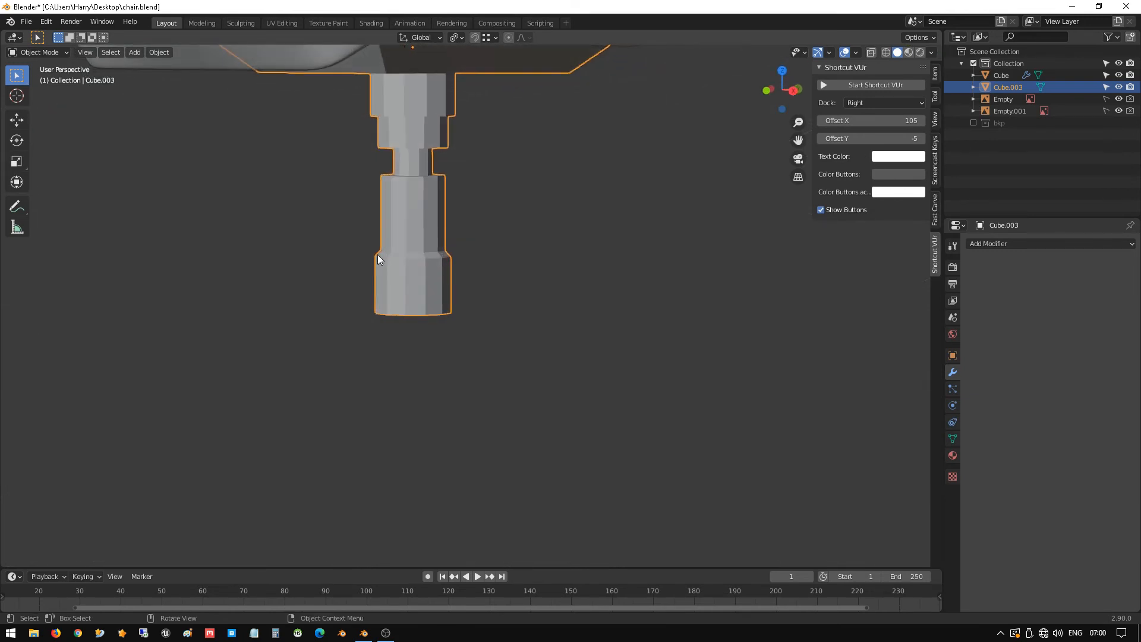
scroll(387, 258, "up", 3)
middle_click_drag(357, 224, 432, 247, "shift")
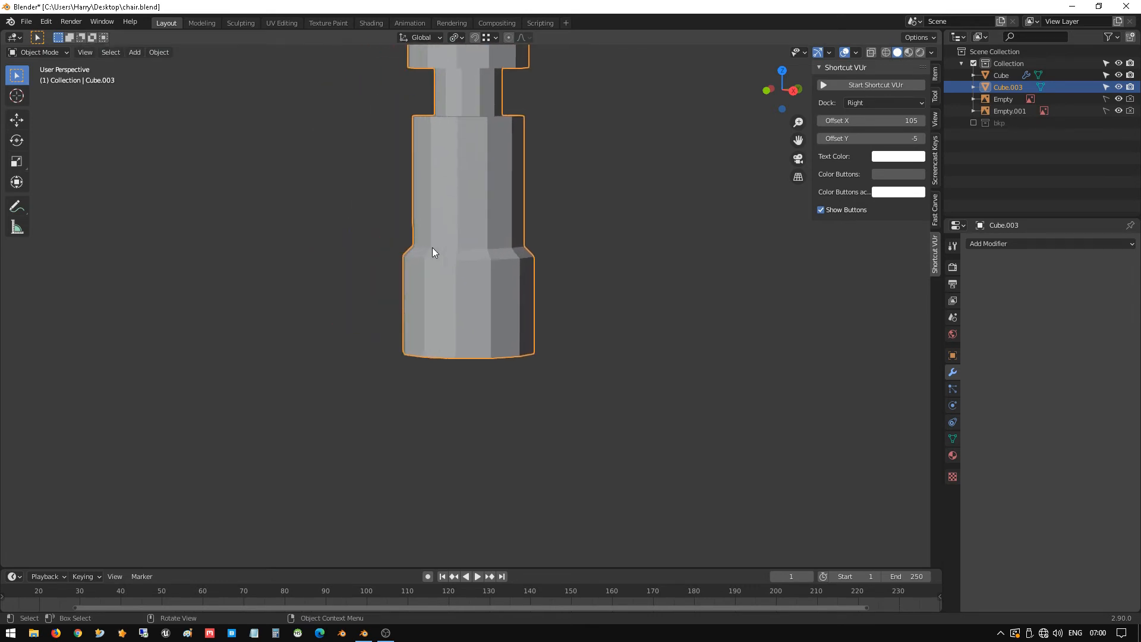
scroll(432, 252, "down", 1)
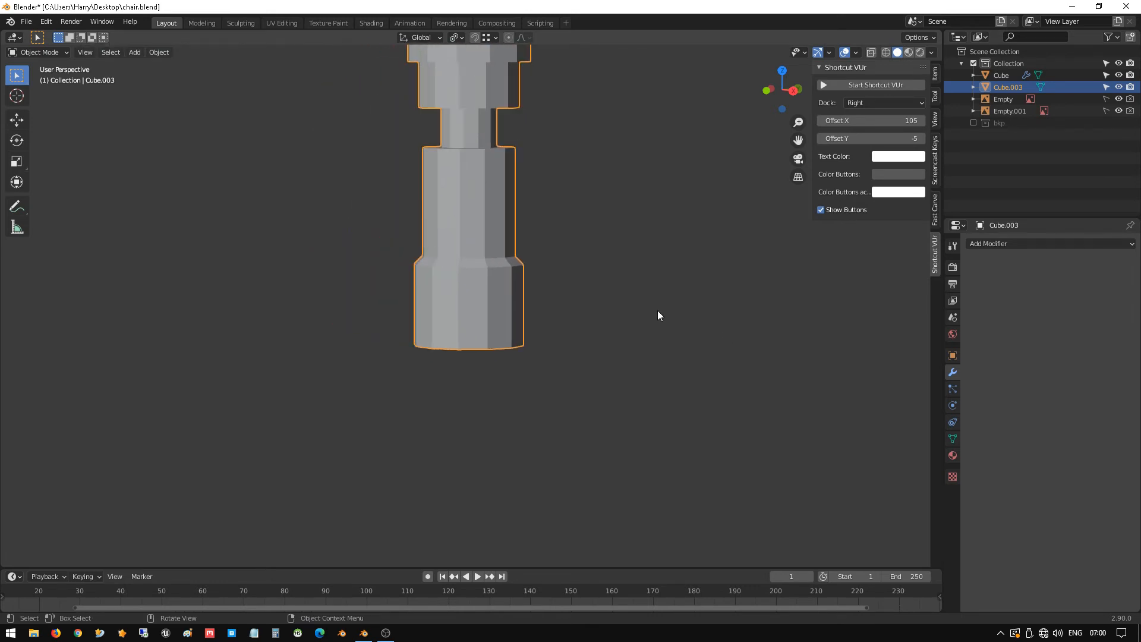
key("KP_3")
key("Tab")
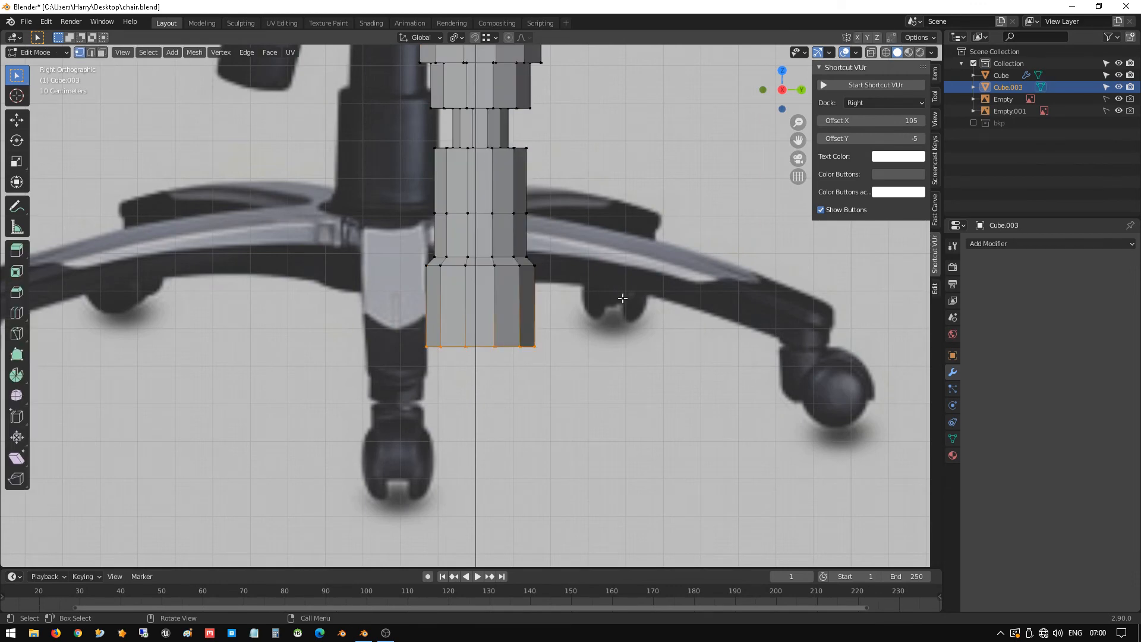
- Separate the sloped ring and the vertical side faces of the column's lowest section into their own object
middle_click_drag(483, 256, 456, 270)
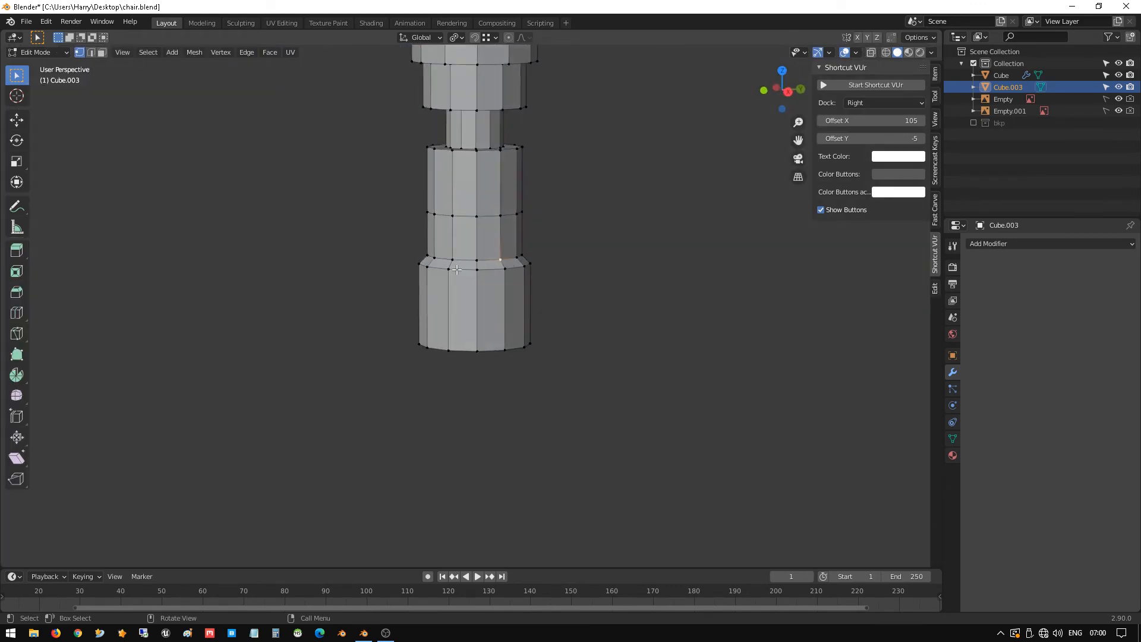
key("3")
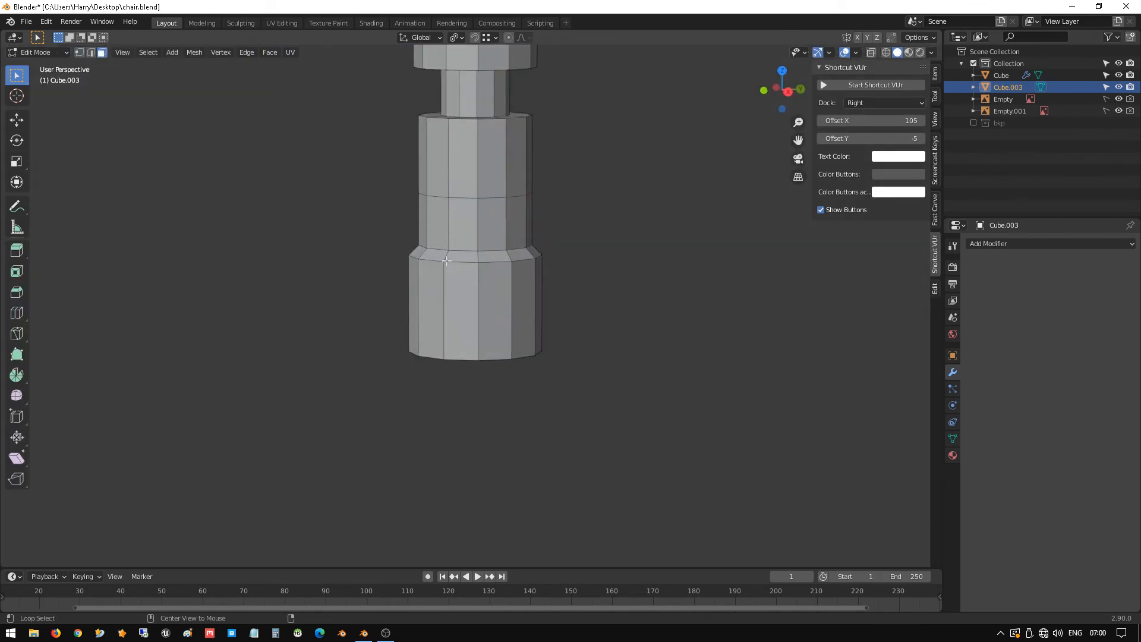
left_click(447, 260, "alt")
left_click(444, 276, "alt+shift")
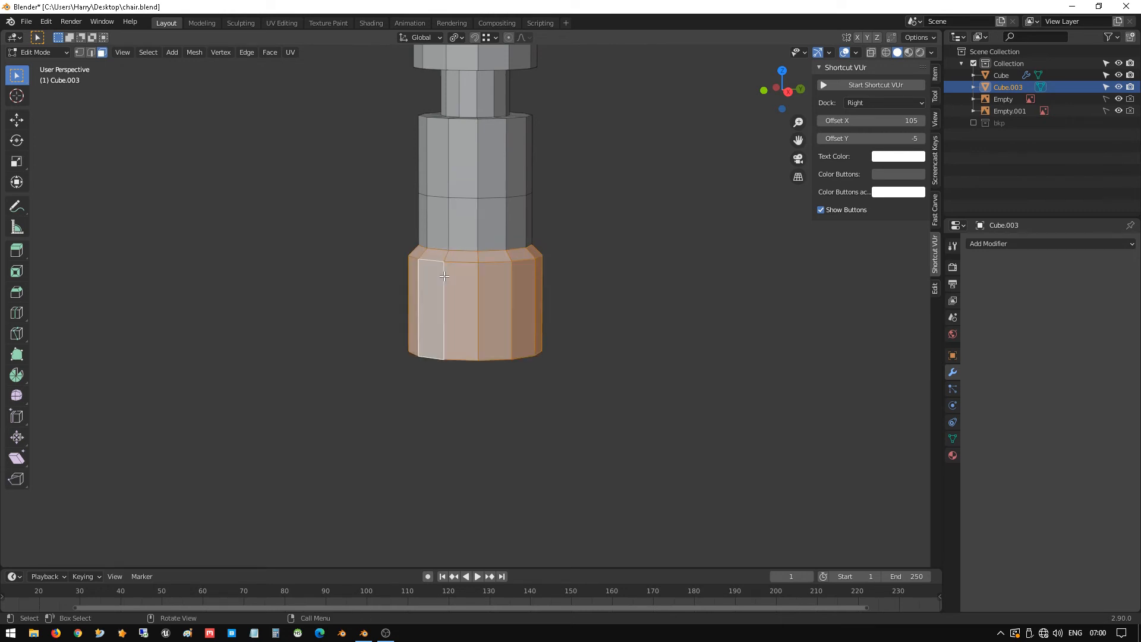
key("p")
left_click(444, 276)
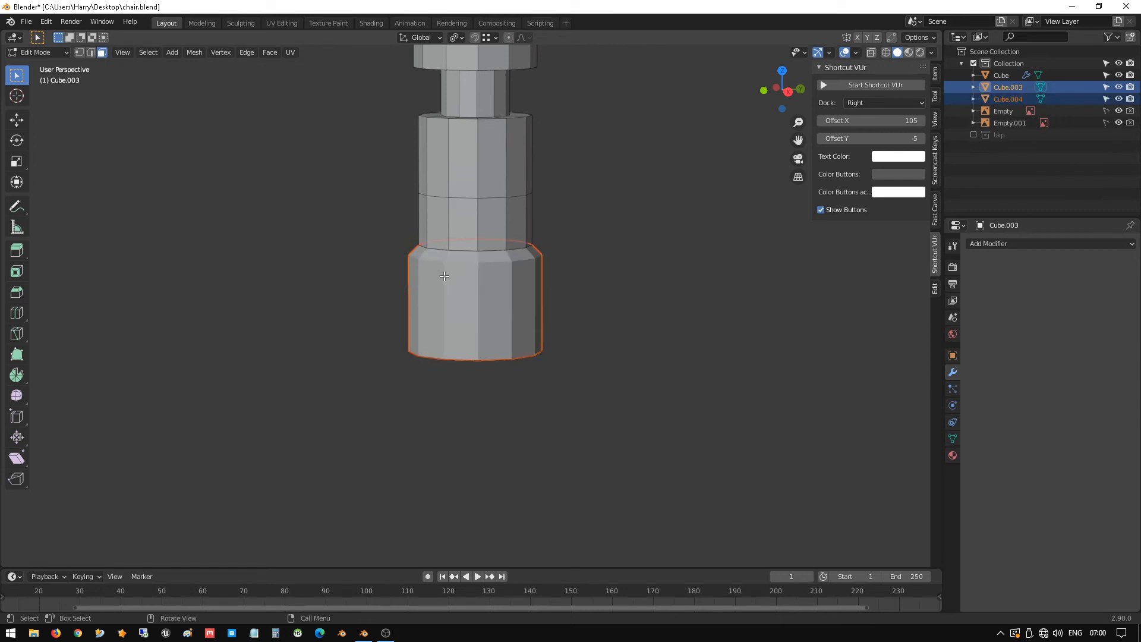
key("Tab")
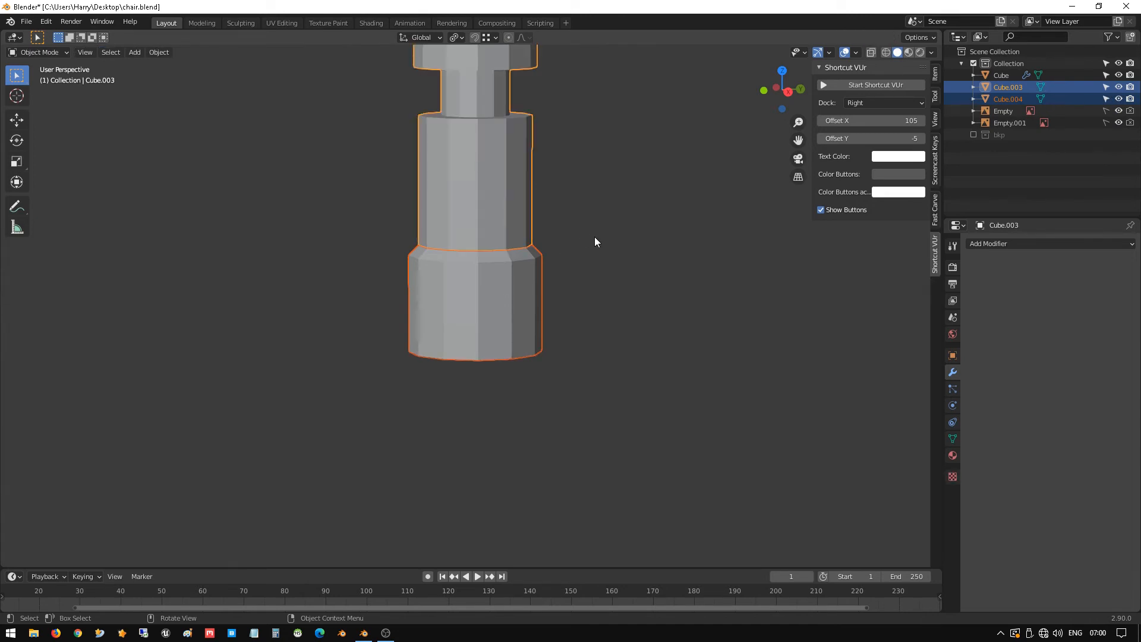
- Try moving the separated lowest section away from the column
left_click(489, 289)
scroll(489, 287, "down", 2)
key("g")
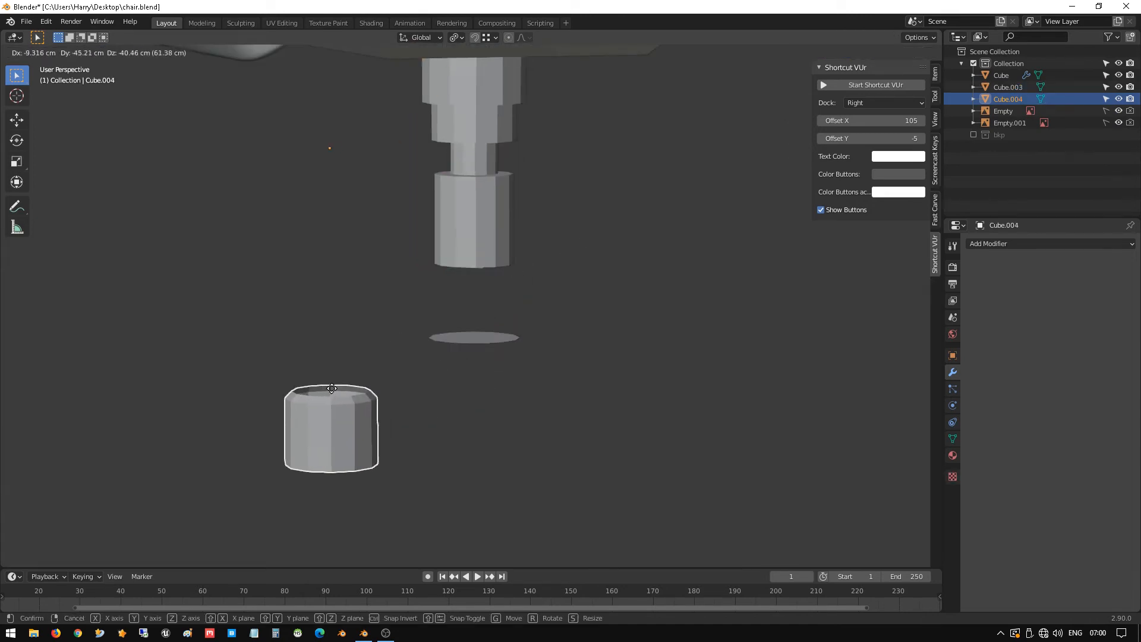
left_click(468, 304)
scroll(468, 304, "up", 3)
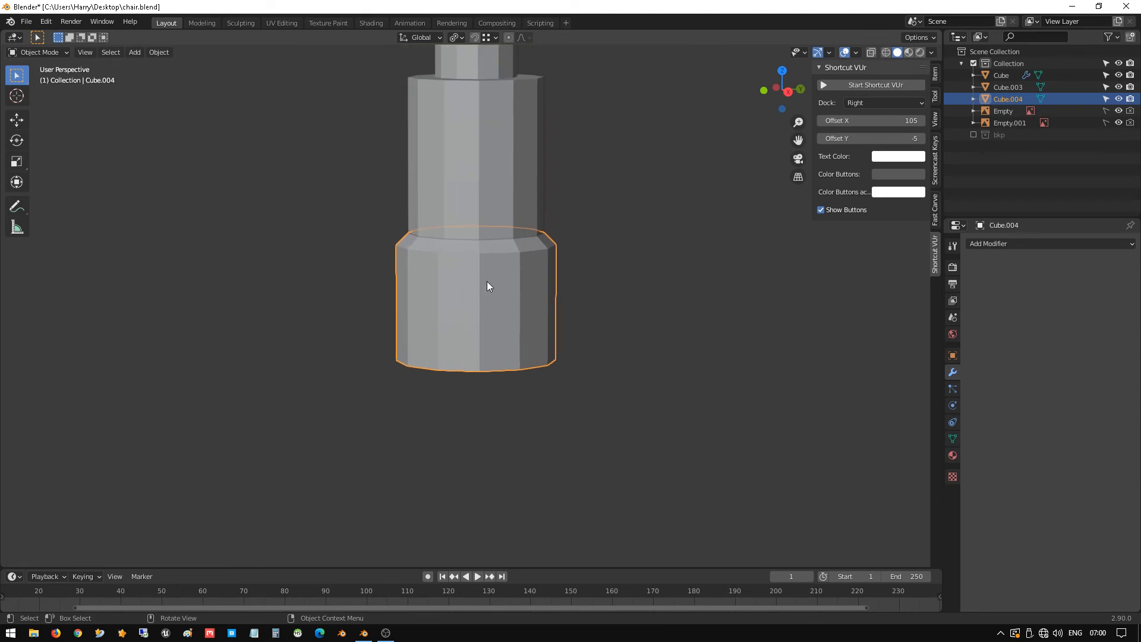
- Separate the remaining bottom cap face from the column object by selection
middle_click_drag(486, 280, 522, 212)
key("Tab")
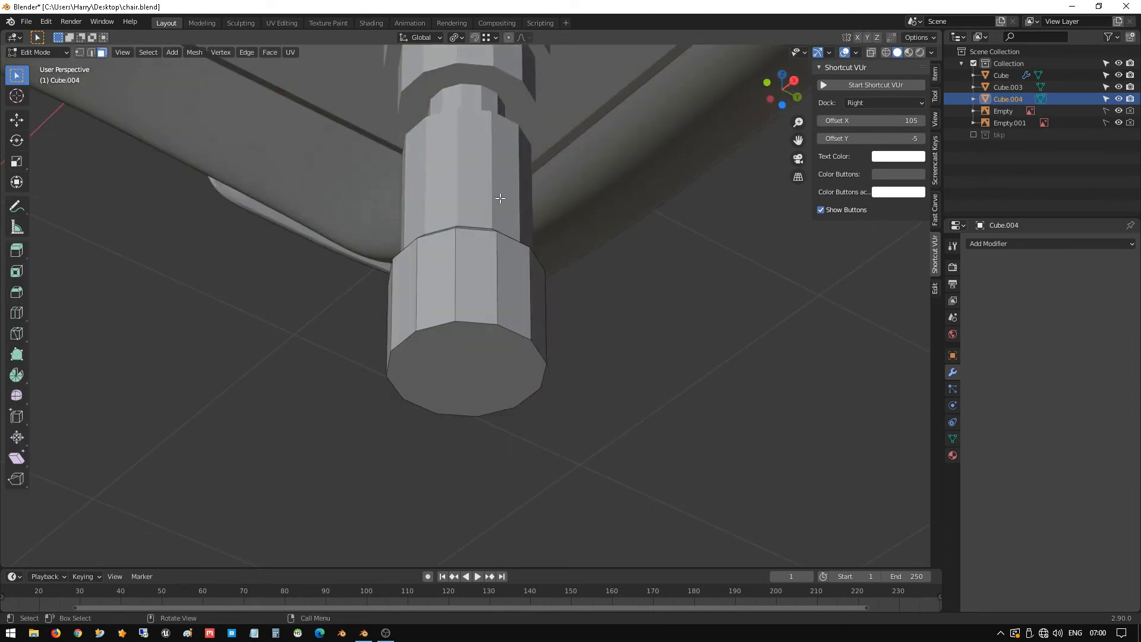
key("Tab")
left_click(494, 194)
key("Tab")
middle_click_drag(493, 194, 486, 336)
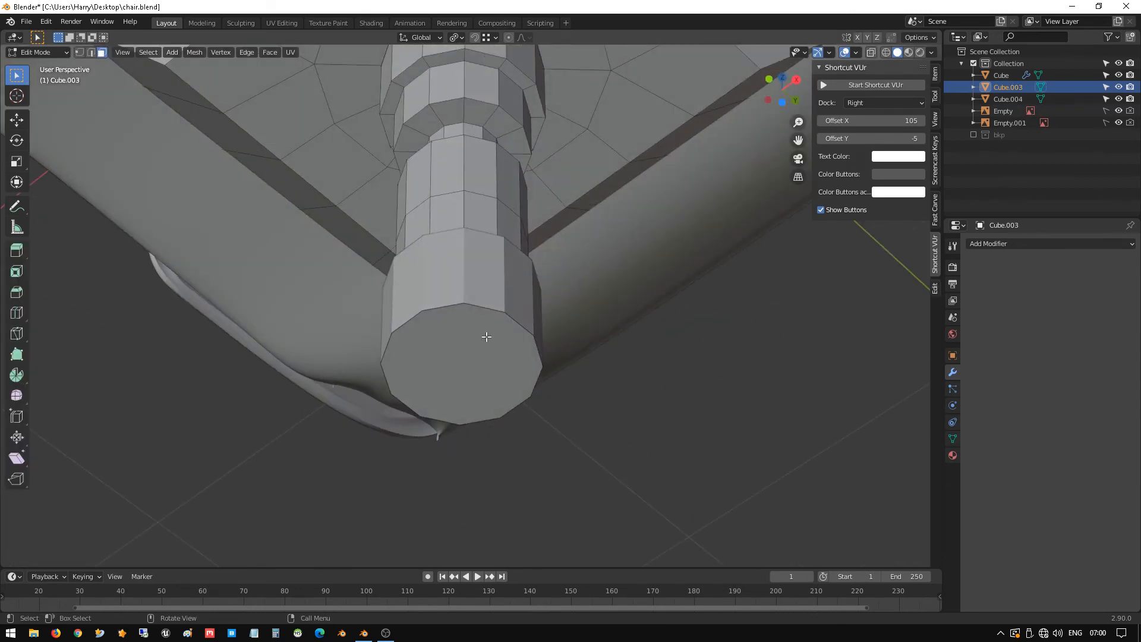
left_click(485, 338)
key("p")
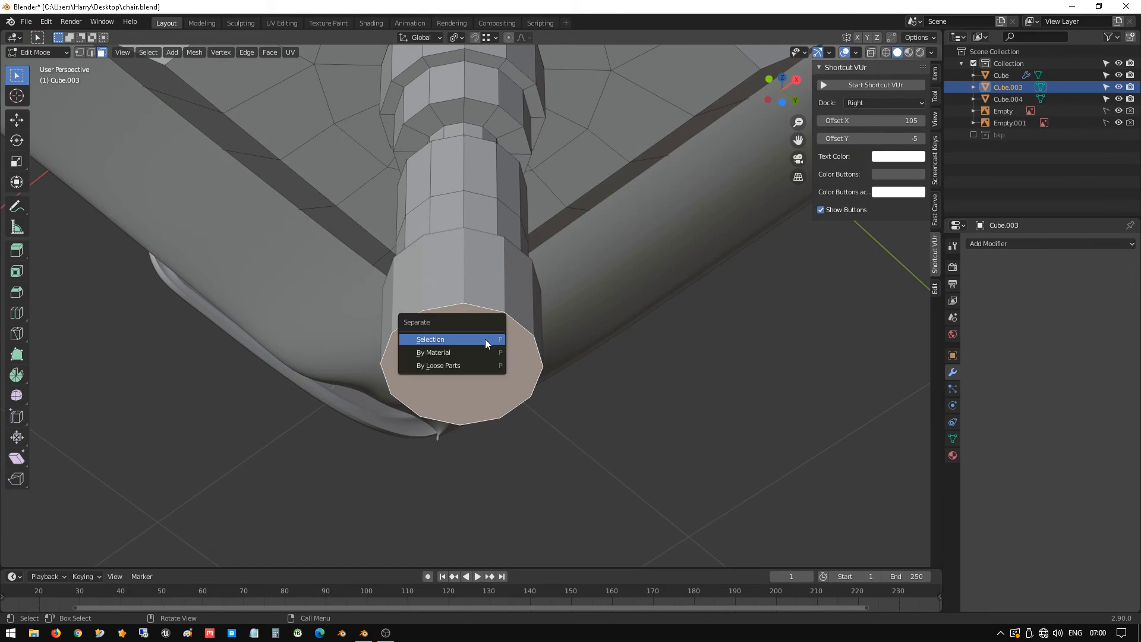
left_click(485, 338)
key("Tab")
middle_click_drag(526, 308, 512, 328)
- Join the separated bottom cap to the lowest section's object
left_click(485, 304)
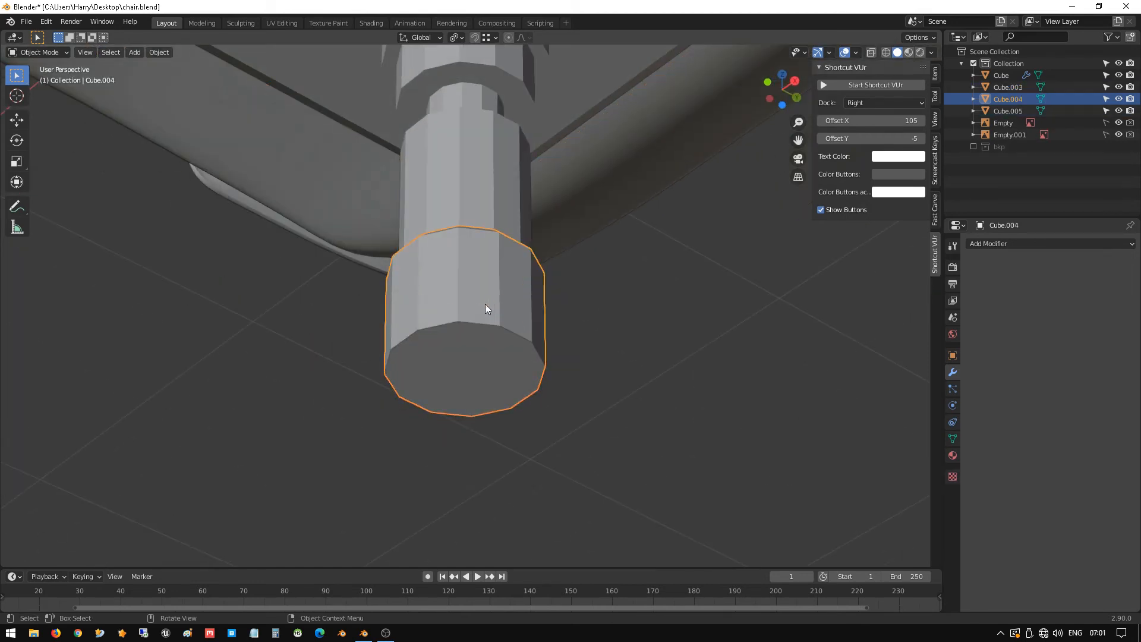
left_click(464, 356)
left_click(467, 312, "ctrl+shift")
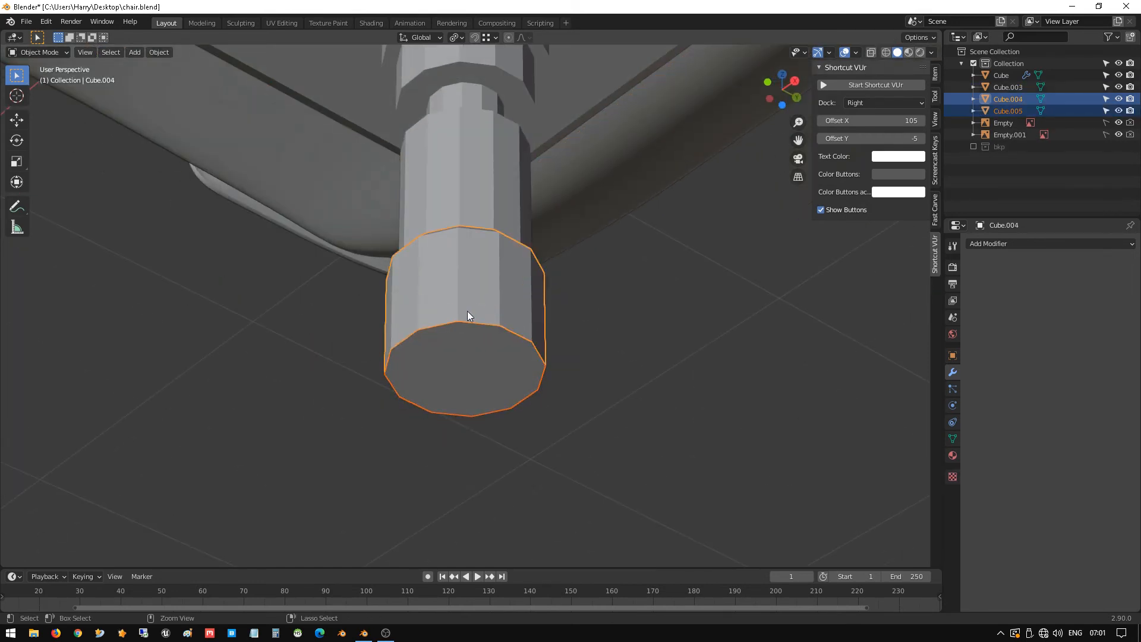
key("ctrl+j")
key("Tab")
- Try moving one rim vertex of the bottom cap to test whether it is attached to the side faces
scroll(467, 315, "up", 3)
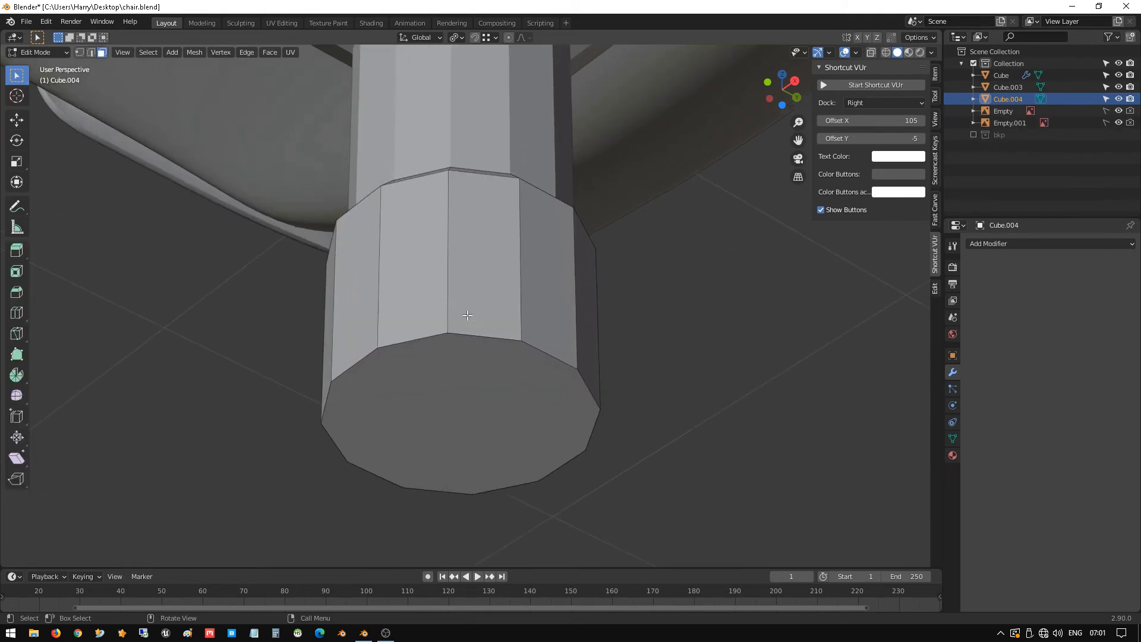
middle_click_drag(467, 315, 449, 349)
key("1")
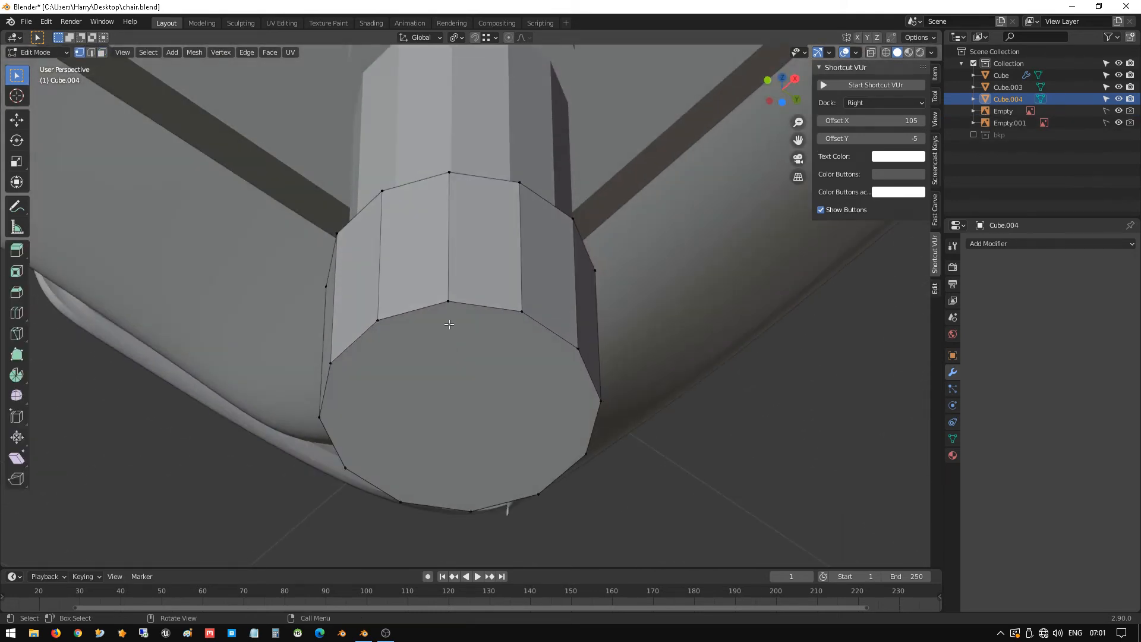
scroll(449, 326, "up", 2)
left_click(431, 305)
key("g")
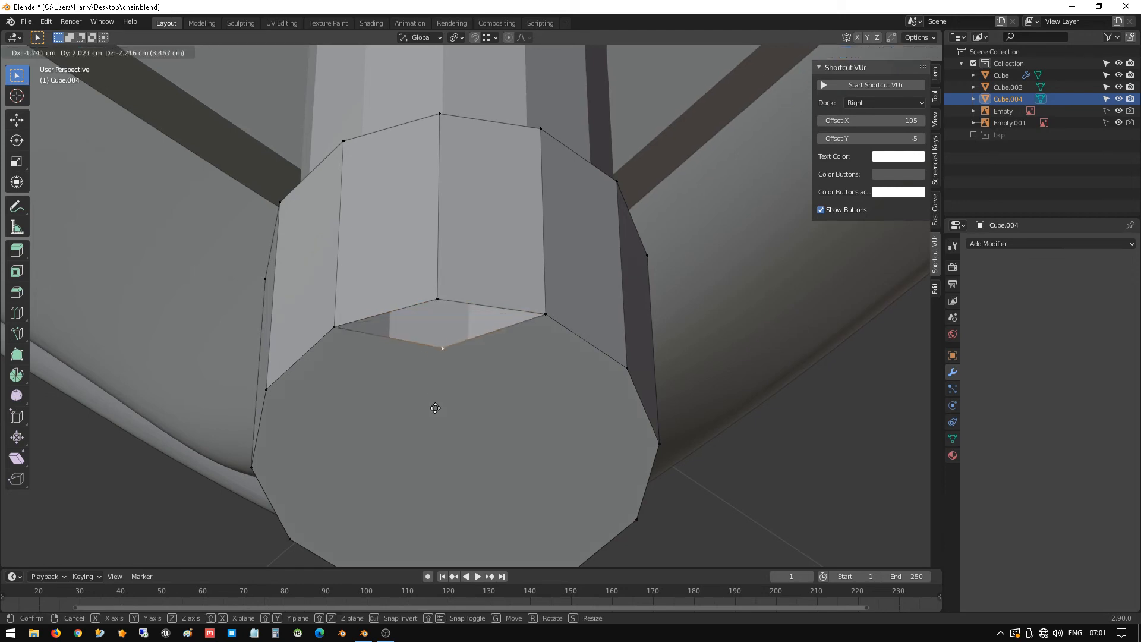
right_click(435, 409)
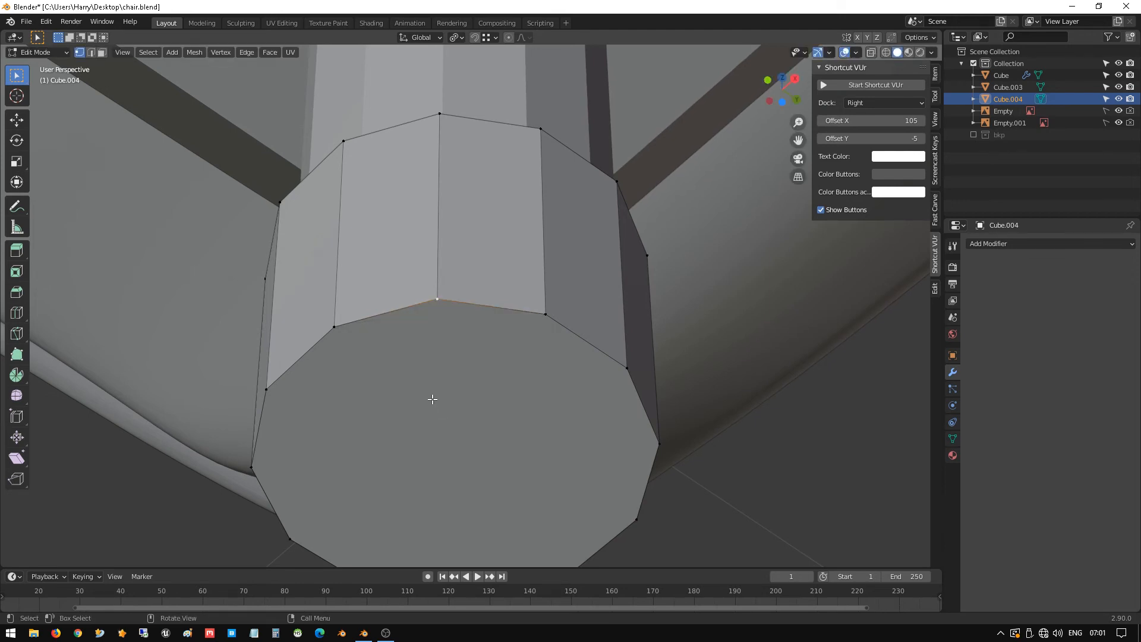
- Select the lowest section's whole mesh and merge its vertices by distance
key("a")
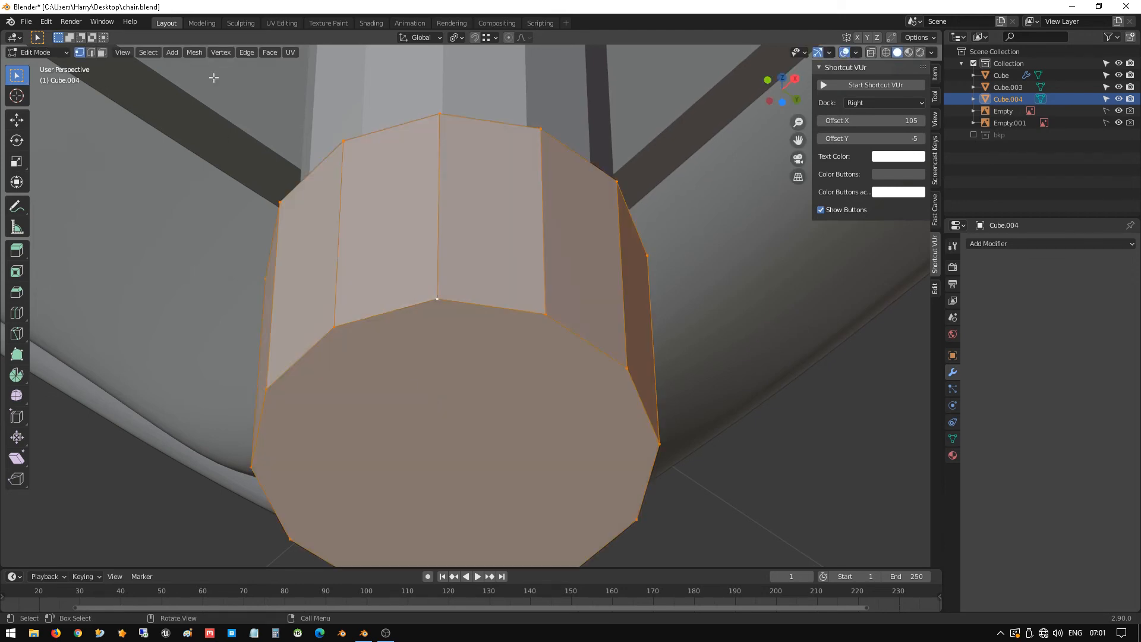
left_click(268, 52)
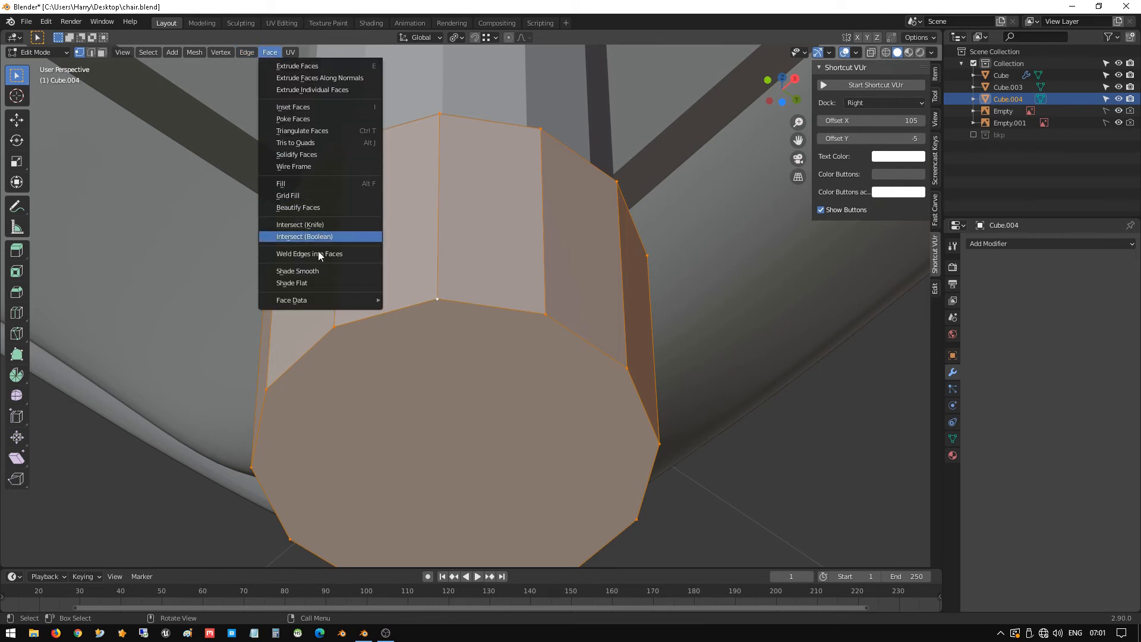
left_click(243, 52)
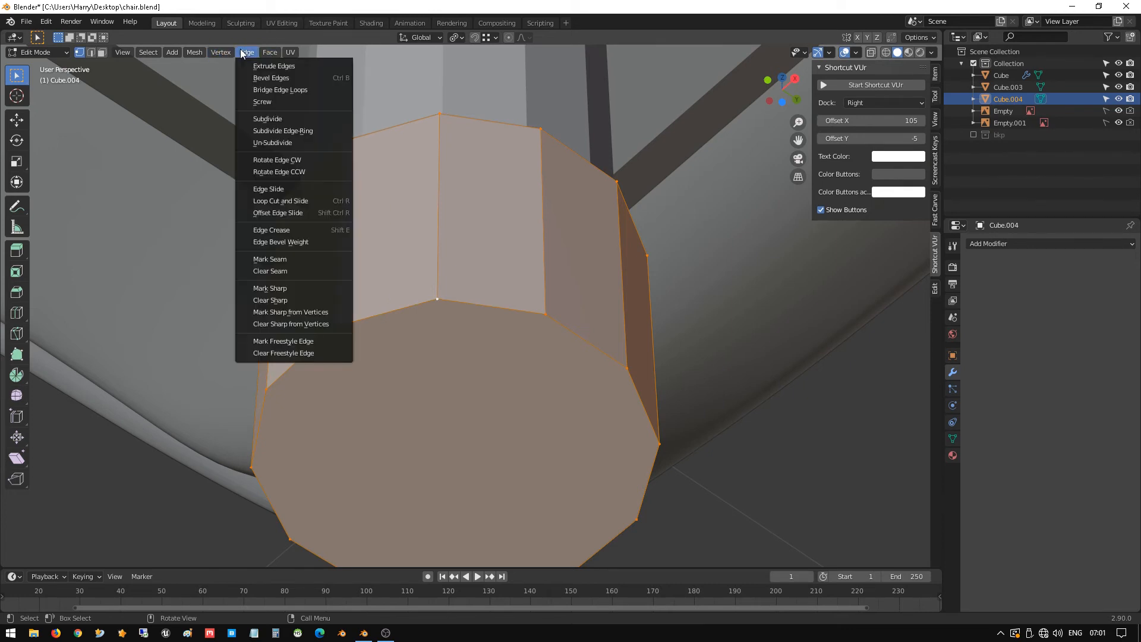
mouse_move(203, 52)
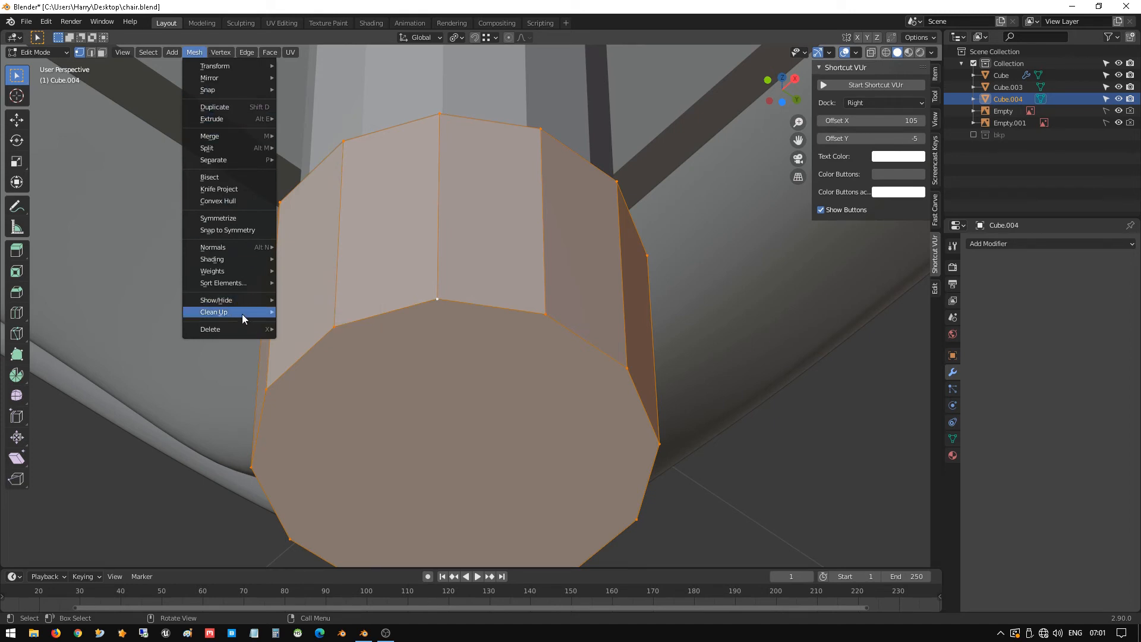
mouse_move(258, 311)
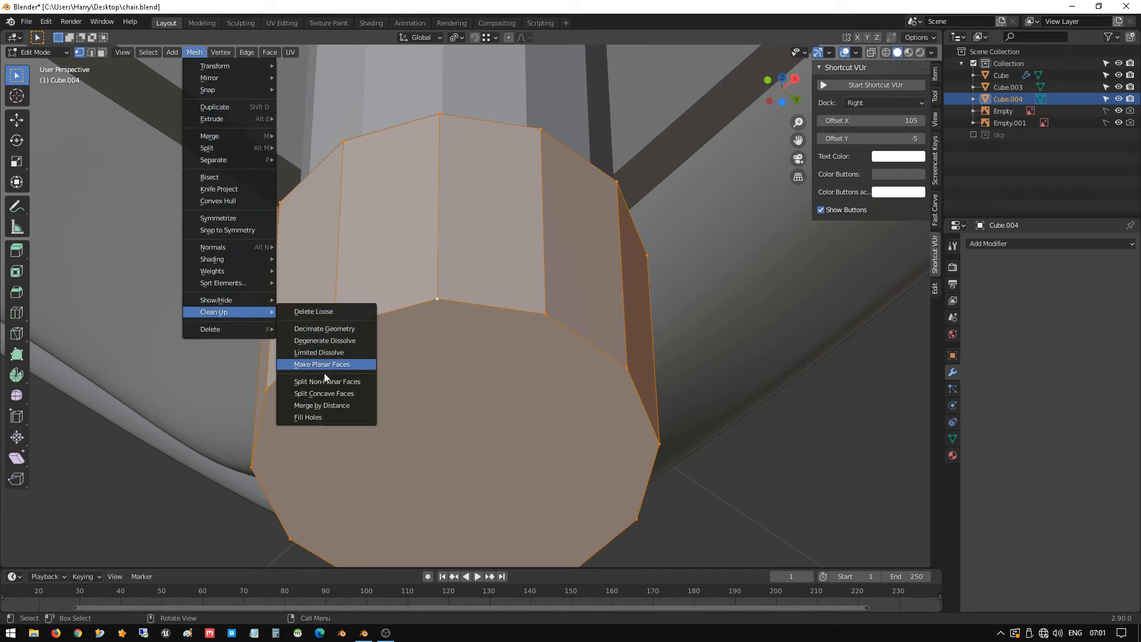
left_click(338, 405)
- Try moving a bottom rim vertex to test the weld between the cap and the sides
left_click(473, 349)
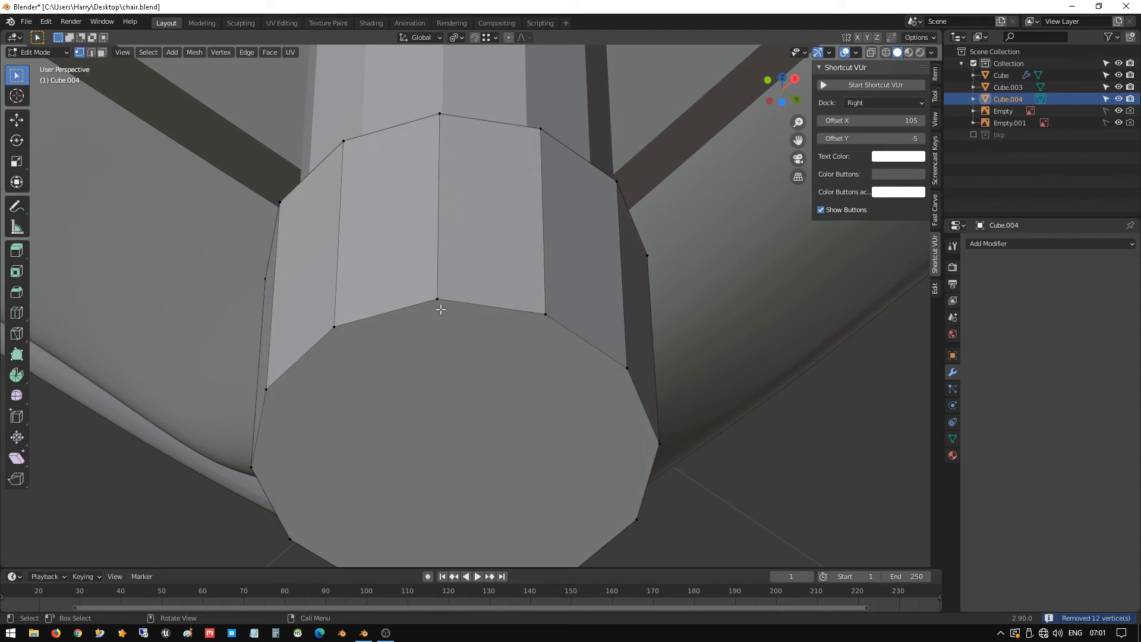
key("g")
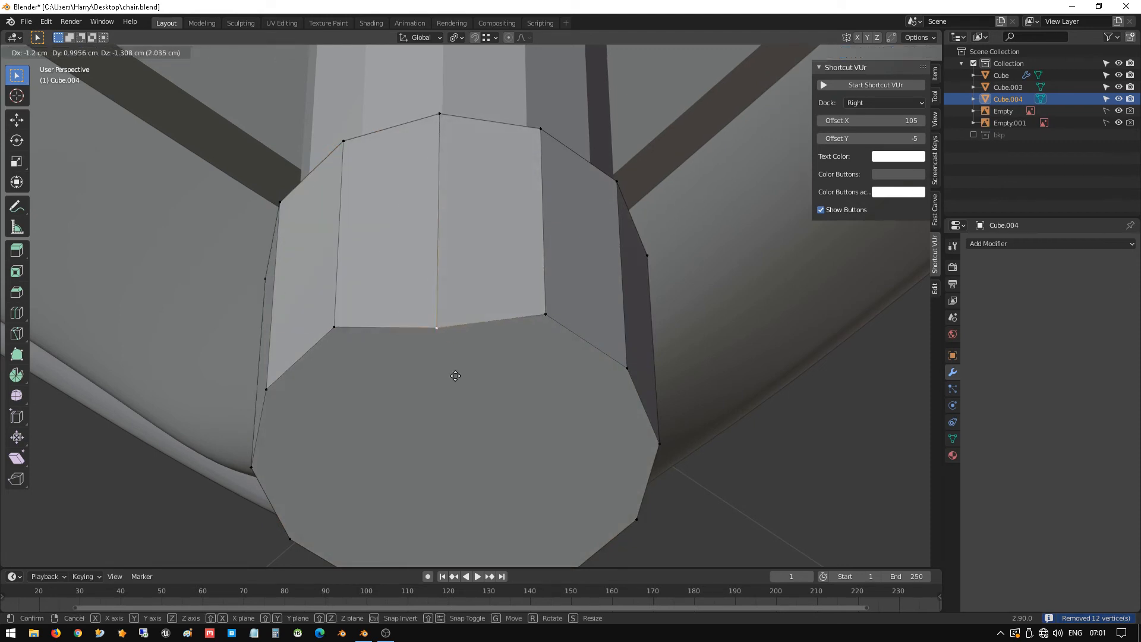
right_click(450, 367)
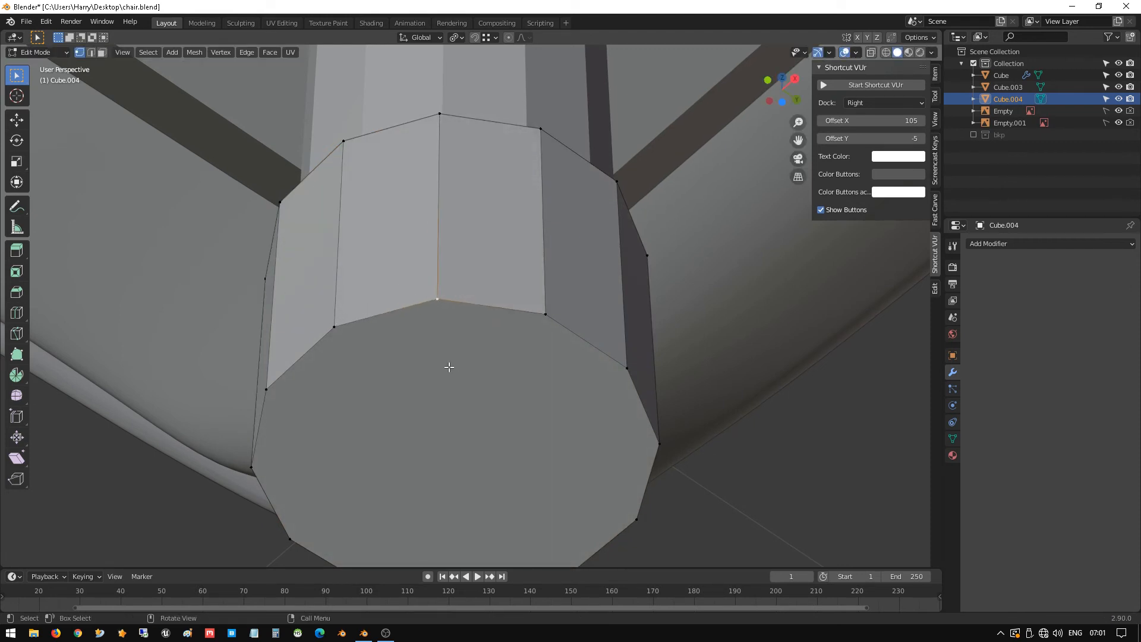
- Try selecting spaced side faces around the base hub as leg attachment positions, checking them against the front reference image
scroll(452, 363, "down", 3)
middle_click_drag(474, 212, 463, 162)
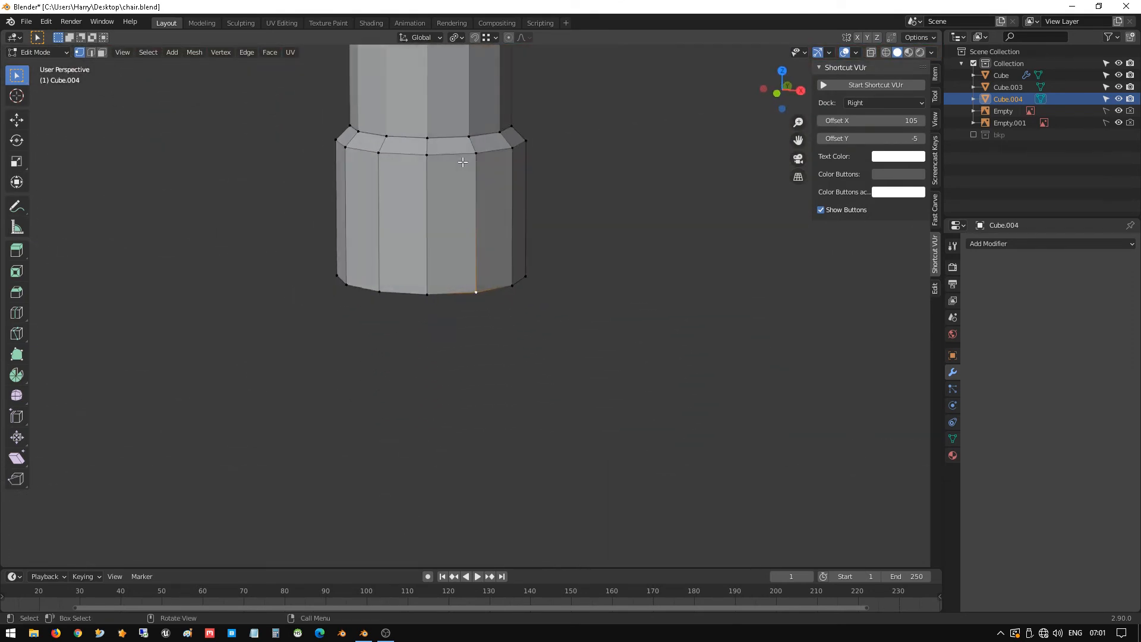
key("3")
left_click(398, 208)
mouse_move(398, 209)
middle_mouse_down()
mouse_move(464, 211)
mouse_move(497, 199)
mouse_move(400, 194)
middle_mouse_up()
left_click(515, 211, "shift")
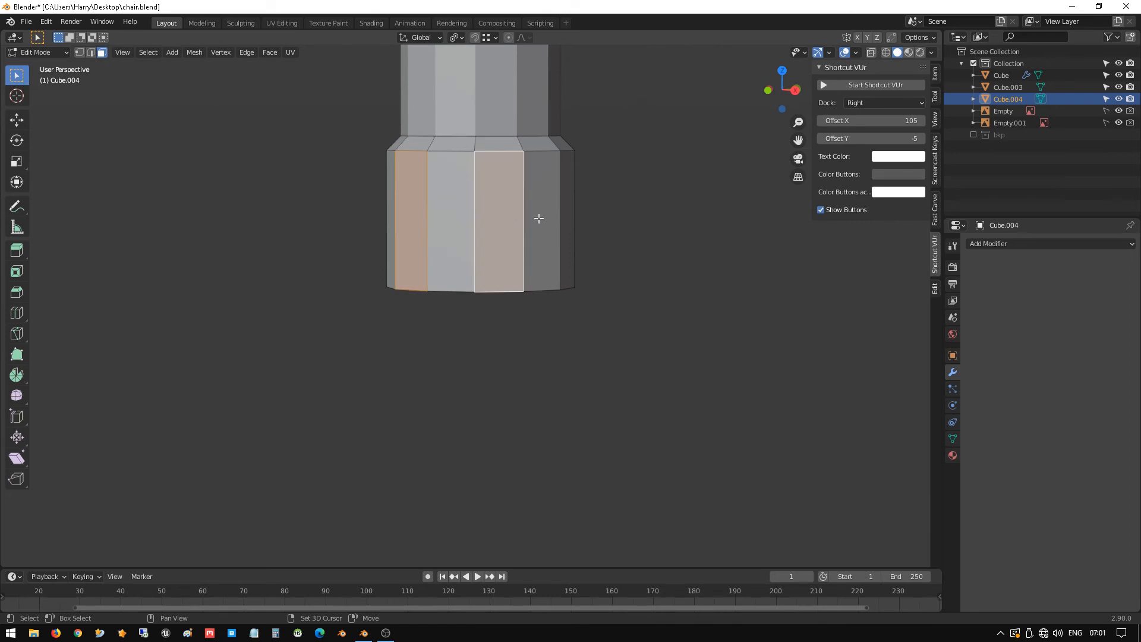
left_click(539, 220, "shift")
middle_click_drag(538, 219, 778, 193)
left_click(549, 214, "shift")
left_click(589, 217, "shift")
left_click(410, 238, "shift")
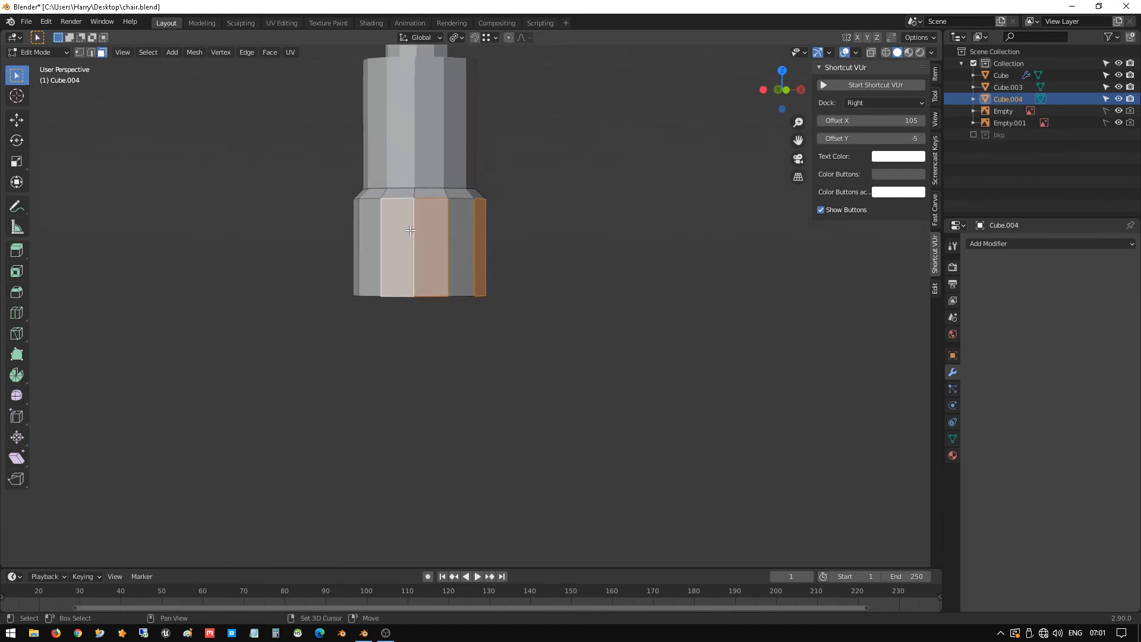
middle_click_drag(410, 238, 574, 215)
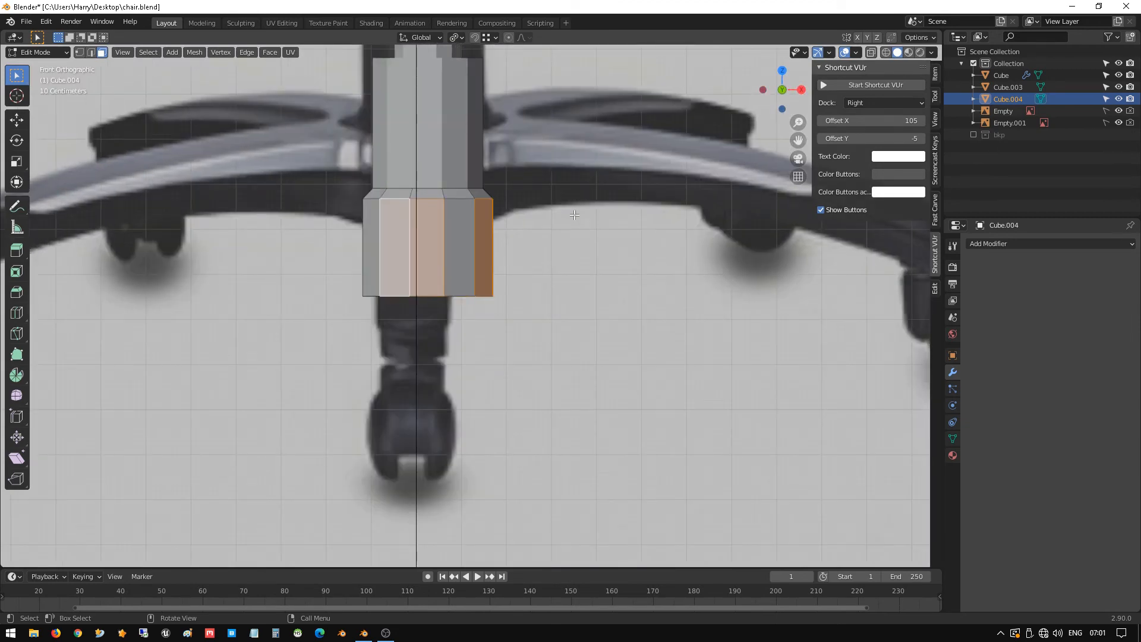
left_click(459, 235)
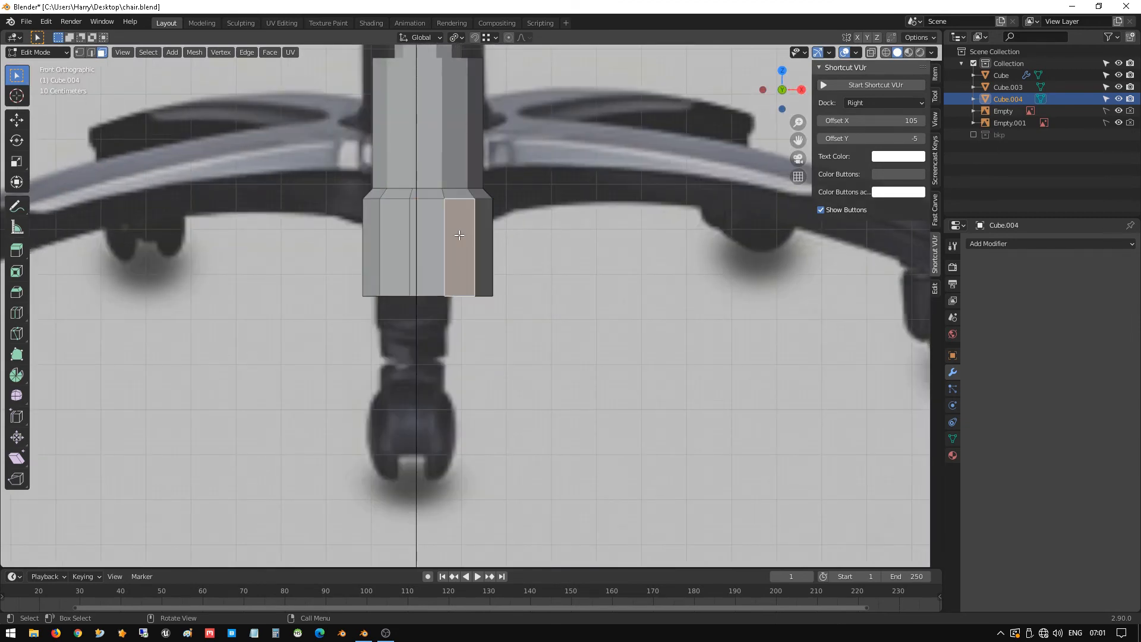
left_click(429, 225)
scroll(439, 229, "down", 1)
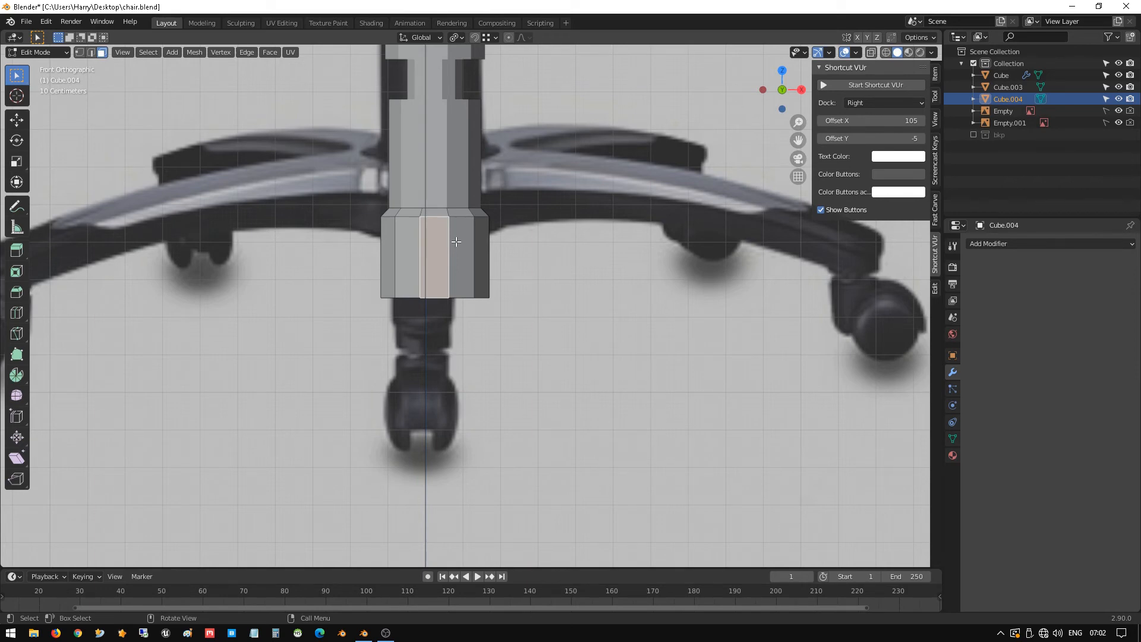
- Delete the old base hub object and add a 32-vertex mesh circle under the column where the hub was
key("Tab")
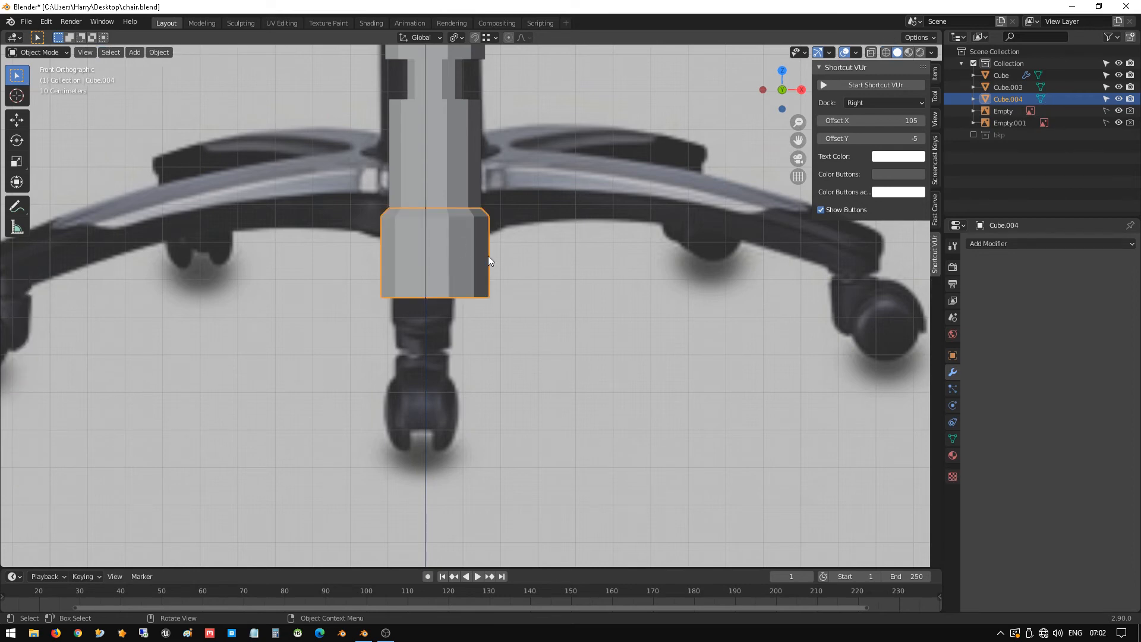
key("Delete")
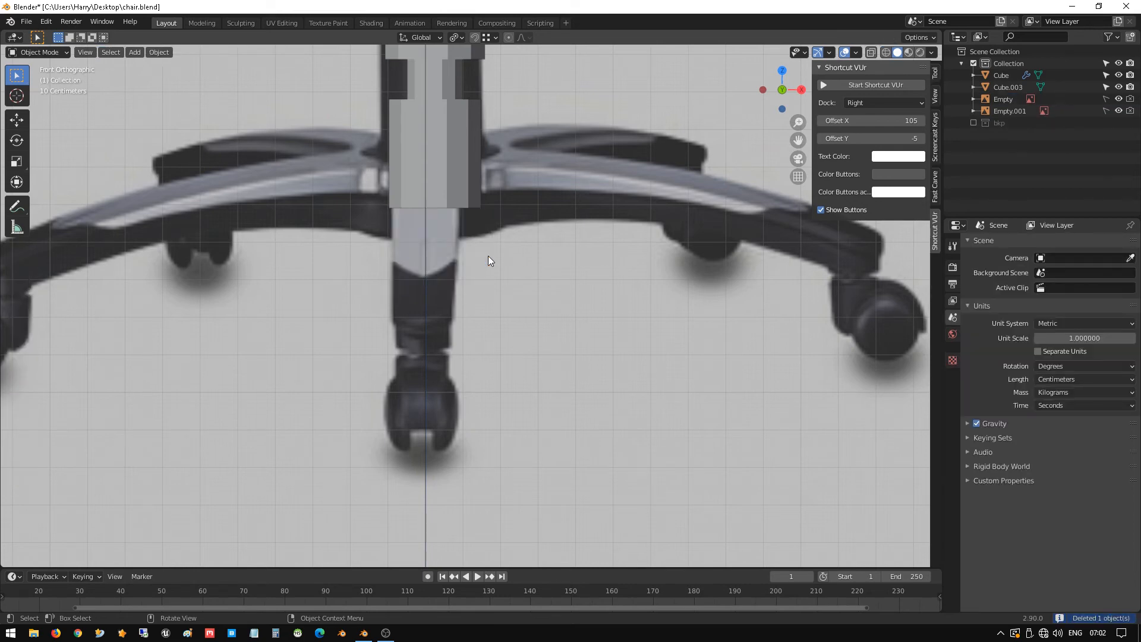
right_click(437, 274, "shift")
key("shift+a")
mouse_move(518, 305)
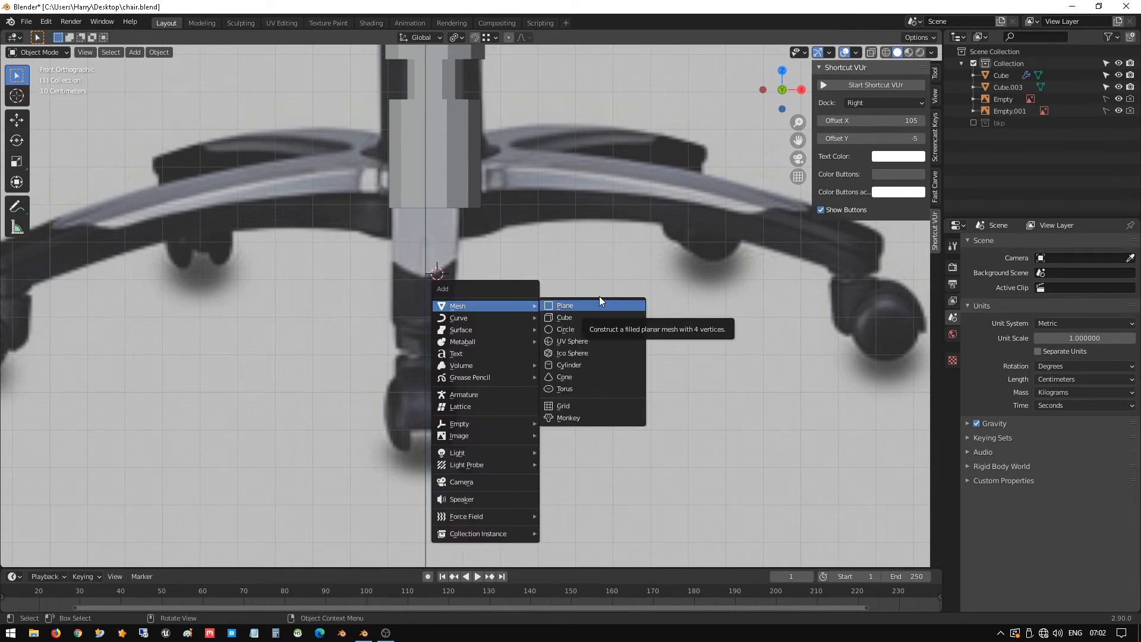
left_click(604, 328)
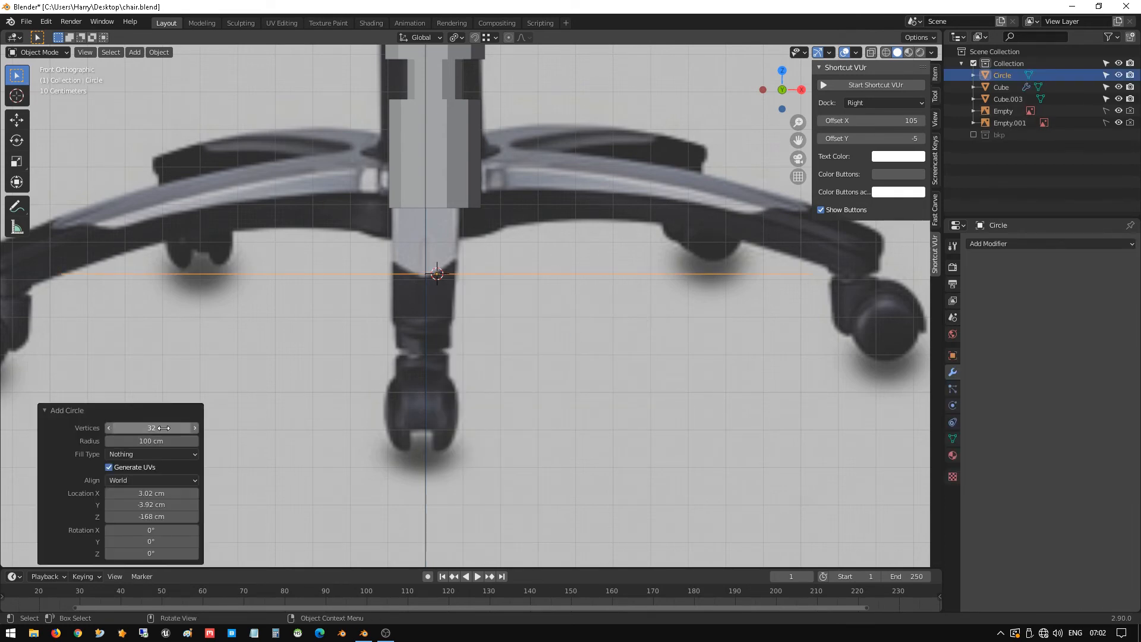
scroll(549, 306, "down", 1)
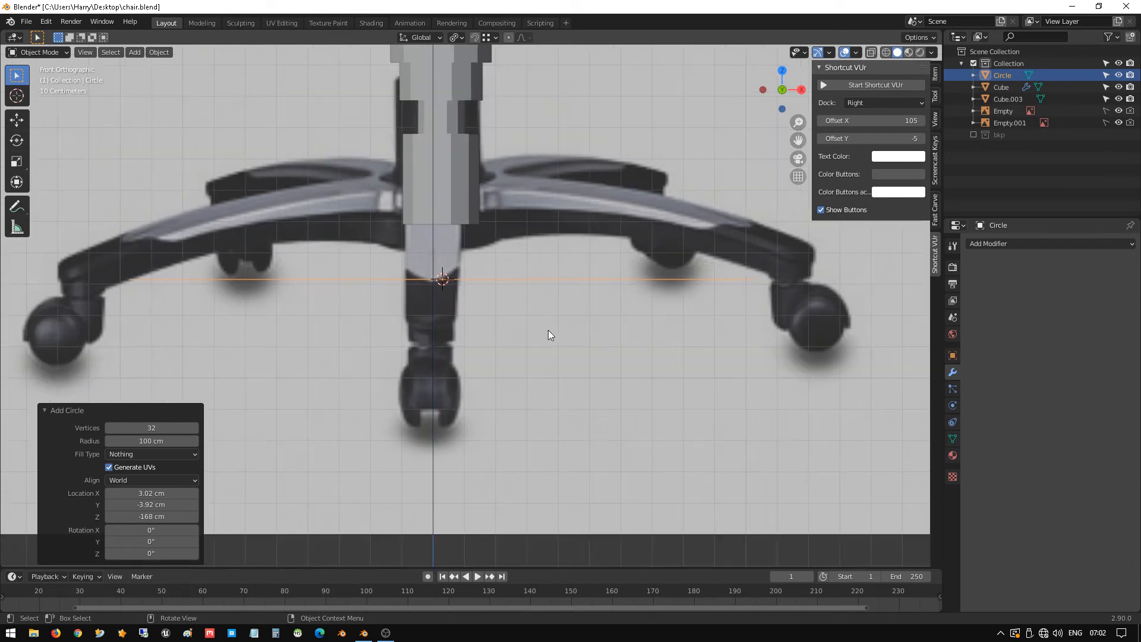
- Scale the circle to about 0.118 of its size, and enlarge its vertices in edit mode by about 1.143
key("s")
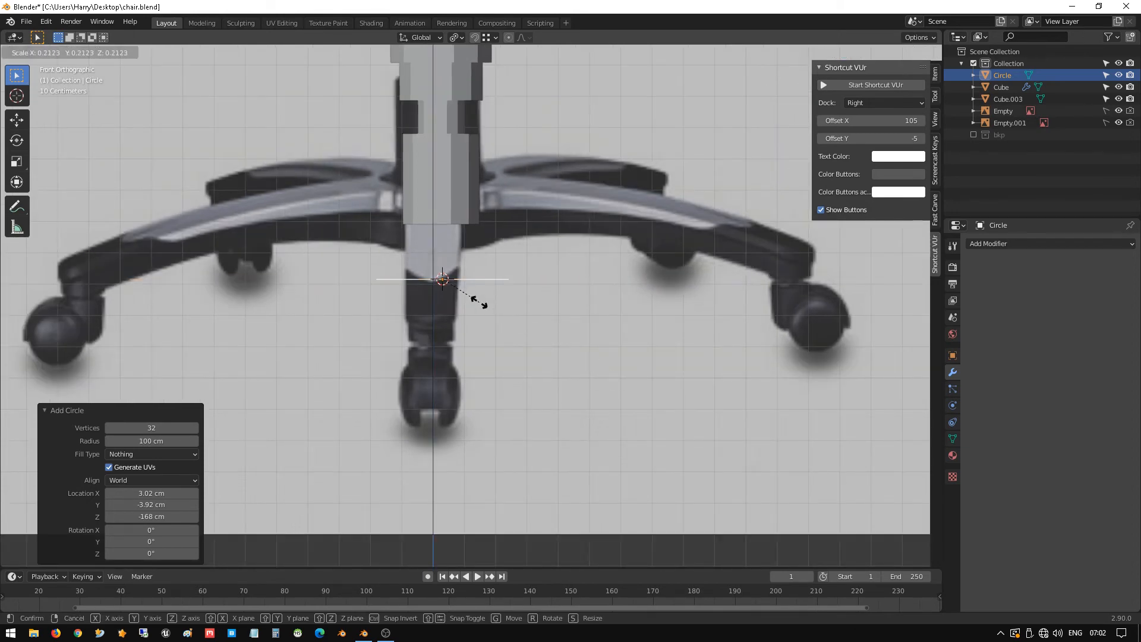
left_click(459, 296)
scroll(458, 296, "up", 4)
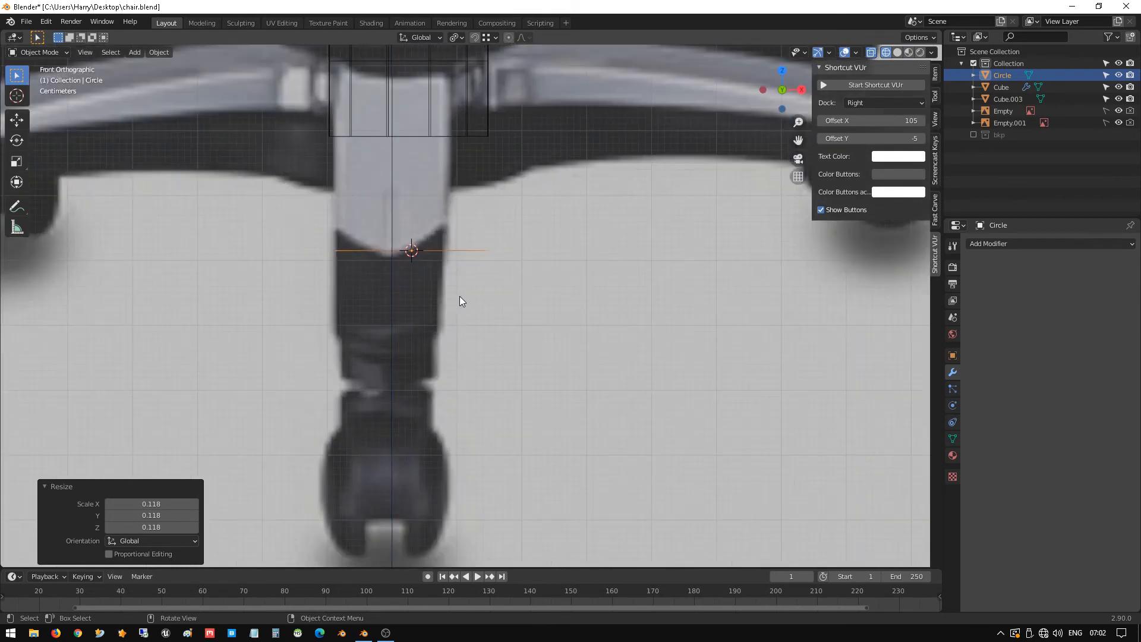
key("Tab")
key("1")
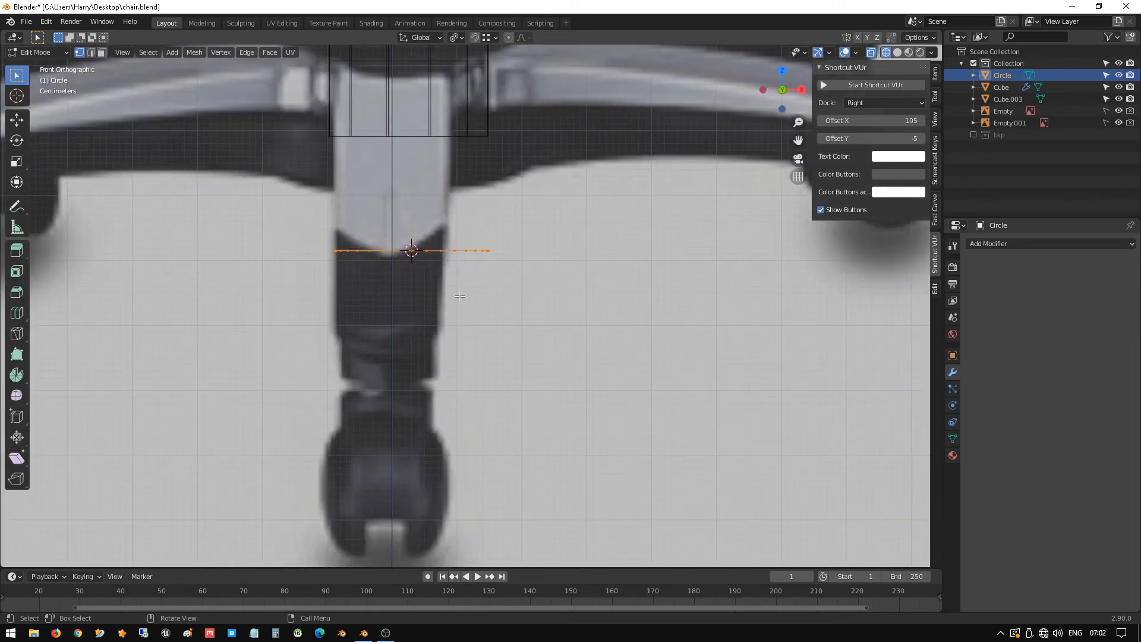
key("s")
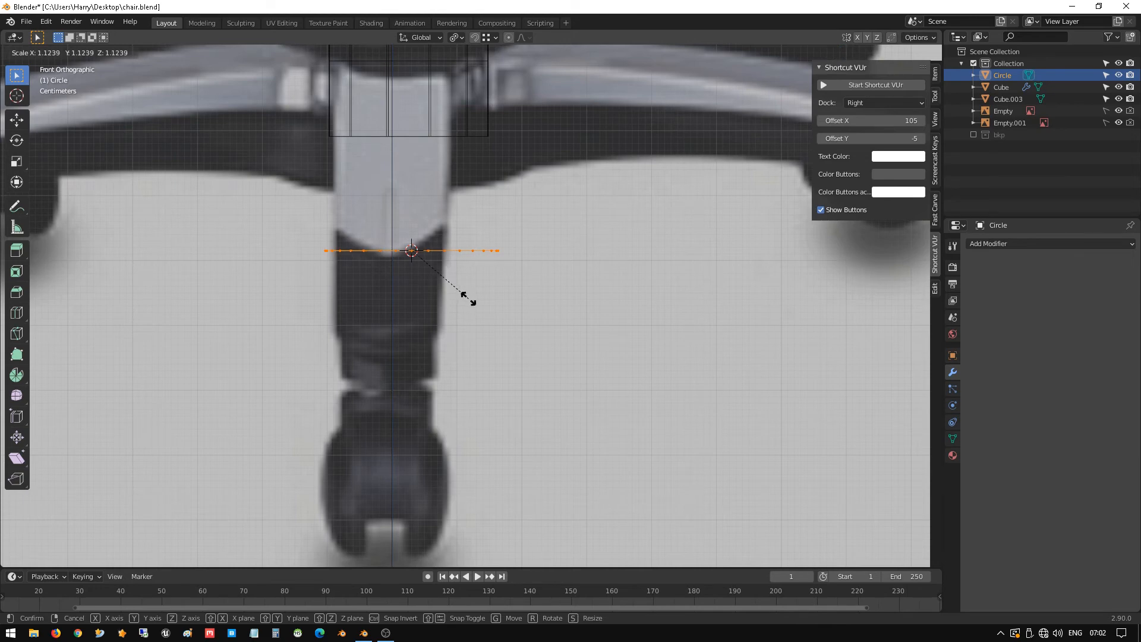
left_click(470, 299)
- Align the circle's vertices with the column above, shifting them mainly along X and scaling them by about 0.844
key("g")
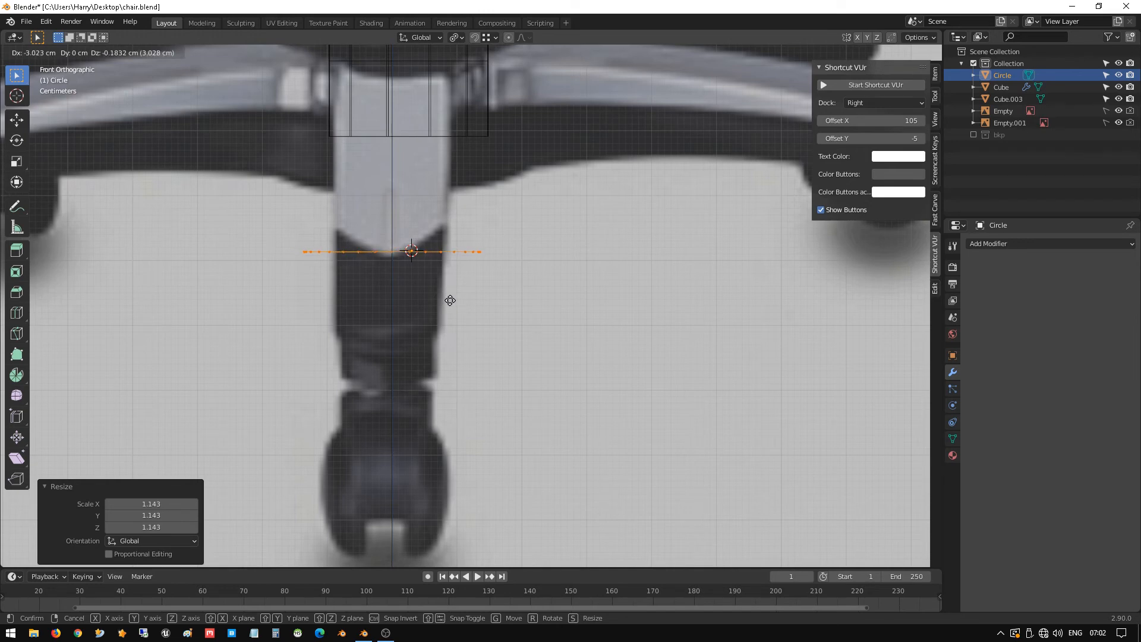
left_click(453, 301)
key("s")
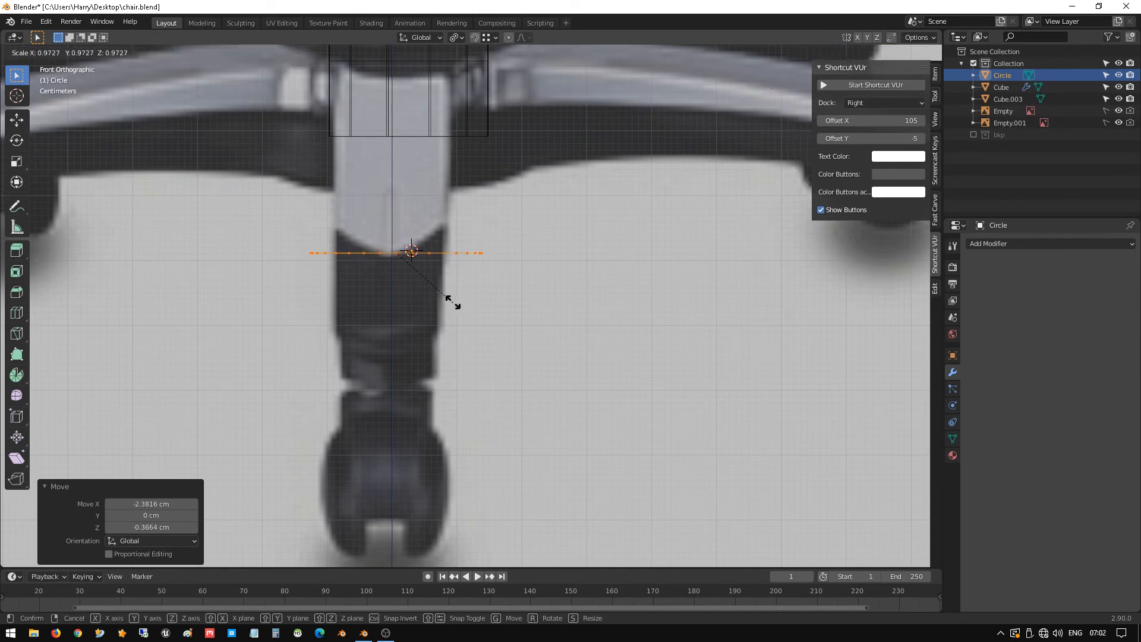
left_click(446, 295)
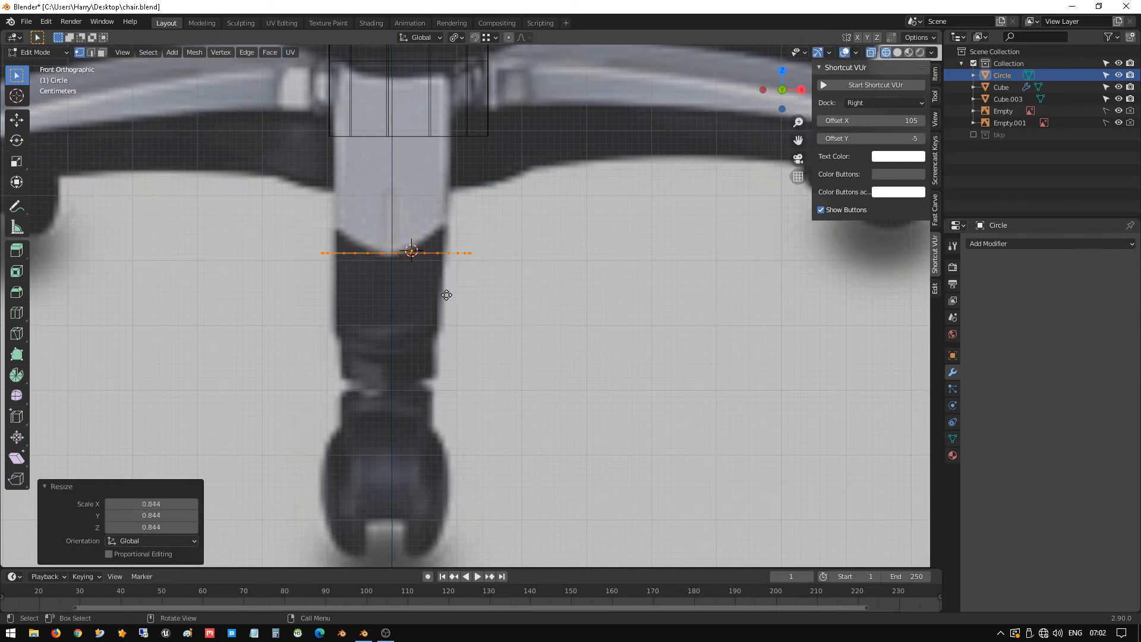
key("g")
key("x")
left_click(454, 296)
- Refine the circle's fit with scales of about 1.113 and 1.092 and a small move of about 0.46 cm in X and 0.27 cm in Z
key("s")
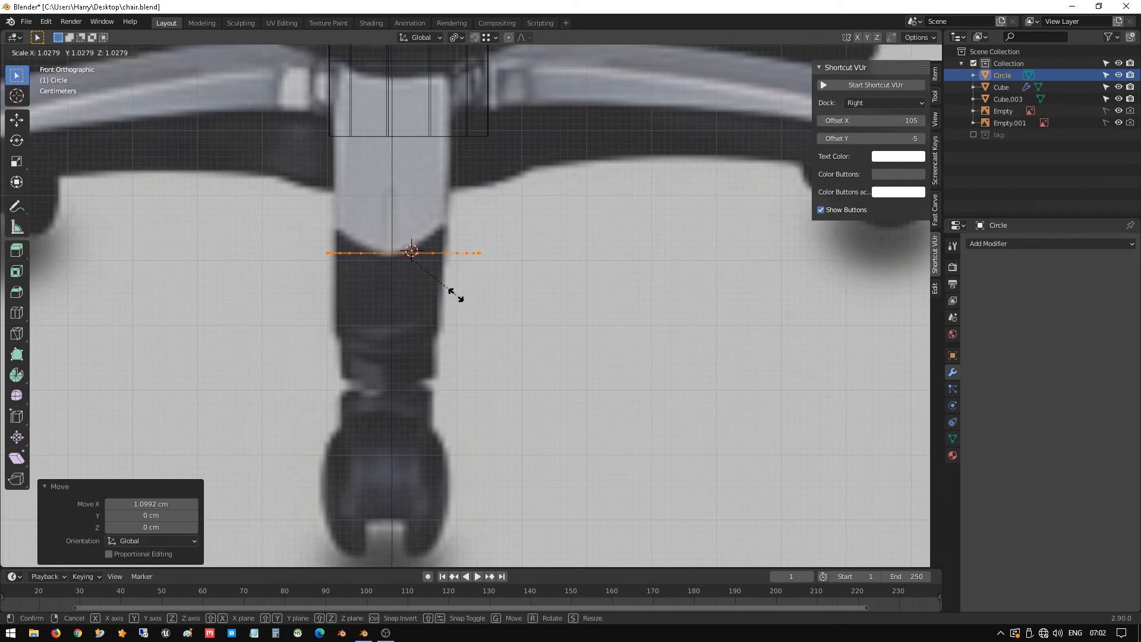
left_click(461, 297)
key("g")
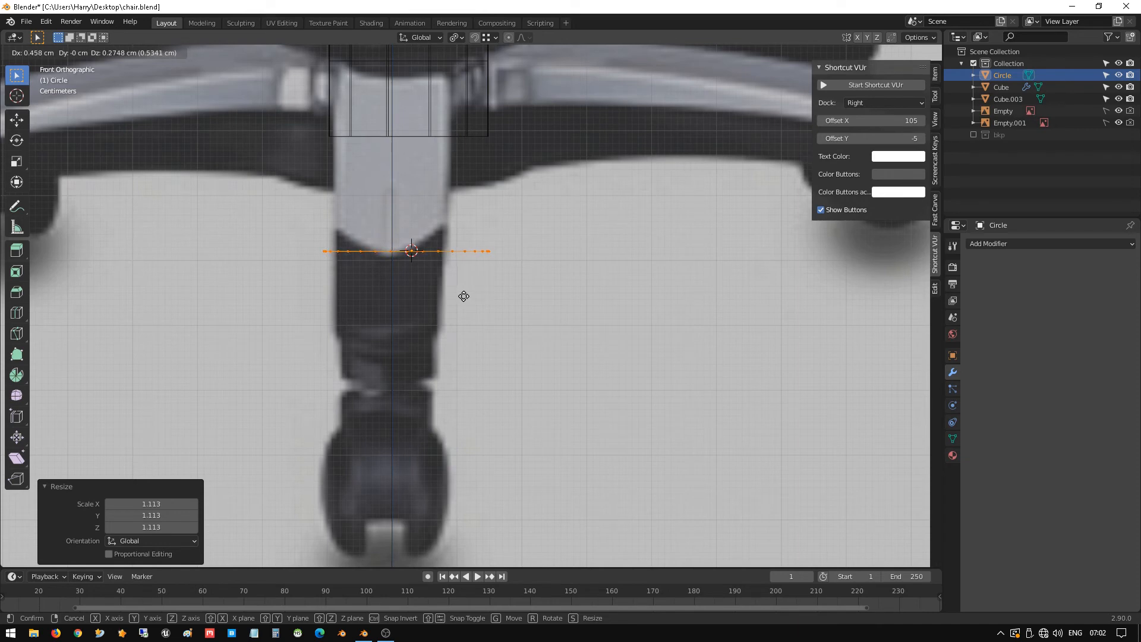
left_click(463, 296)
scroll(464, 296, "down", 2)
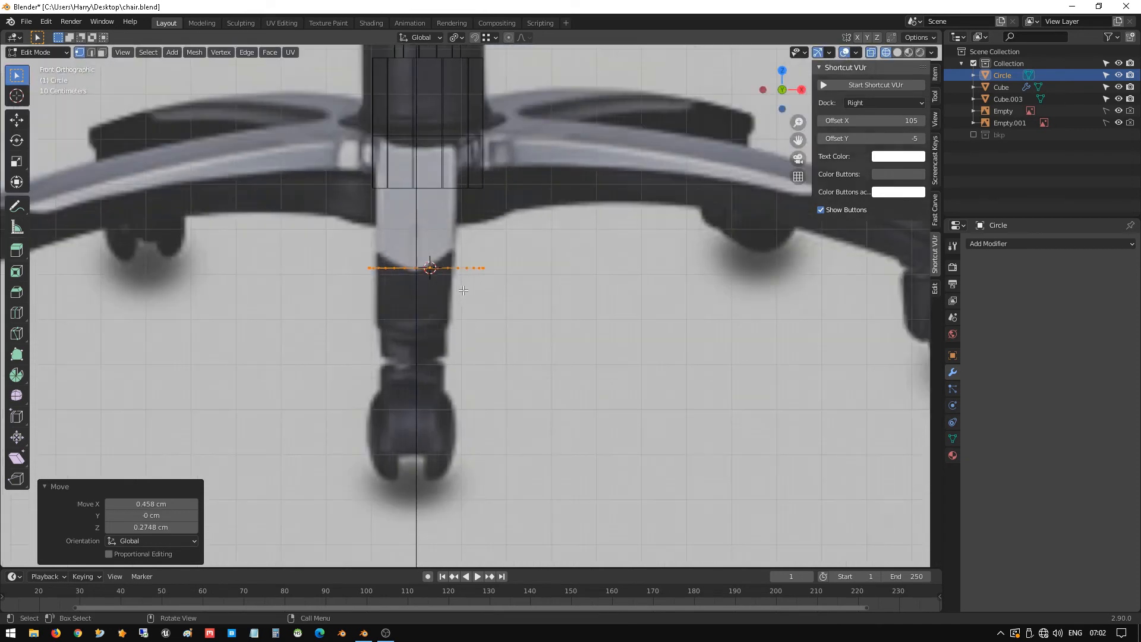
key("s")
left_click(467, 292)
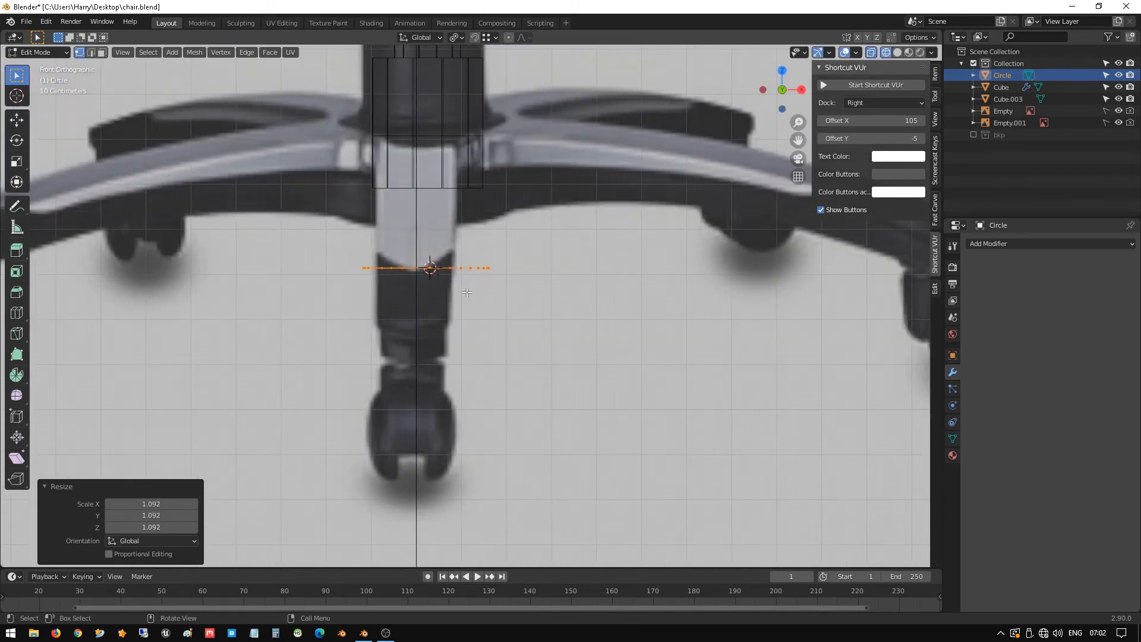
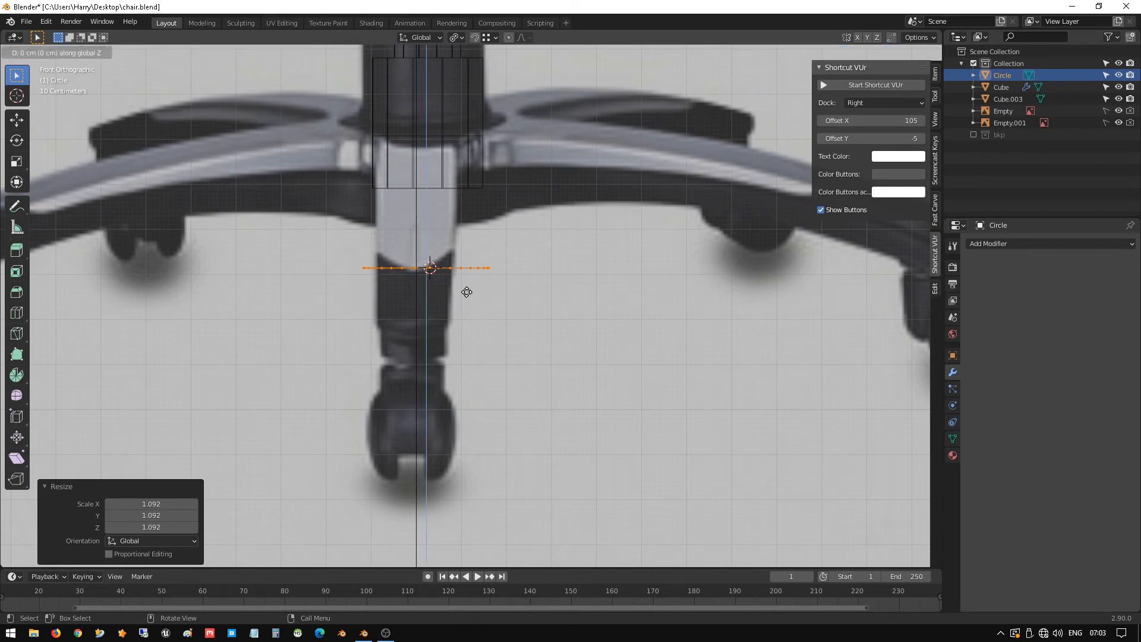
- Extrude the circle upward along Z by about 15.6 cm to form the hub's side wall
key("e")
key("z")
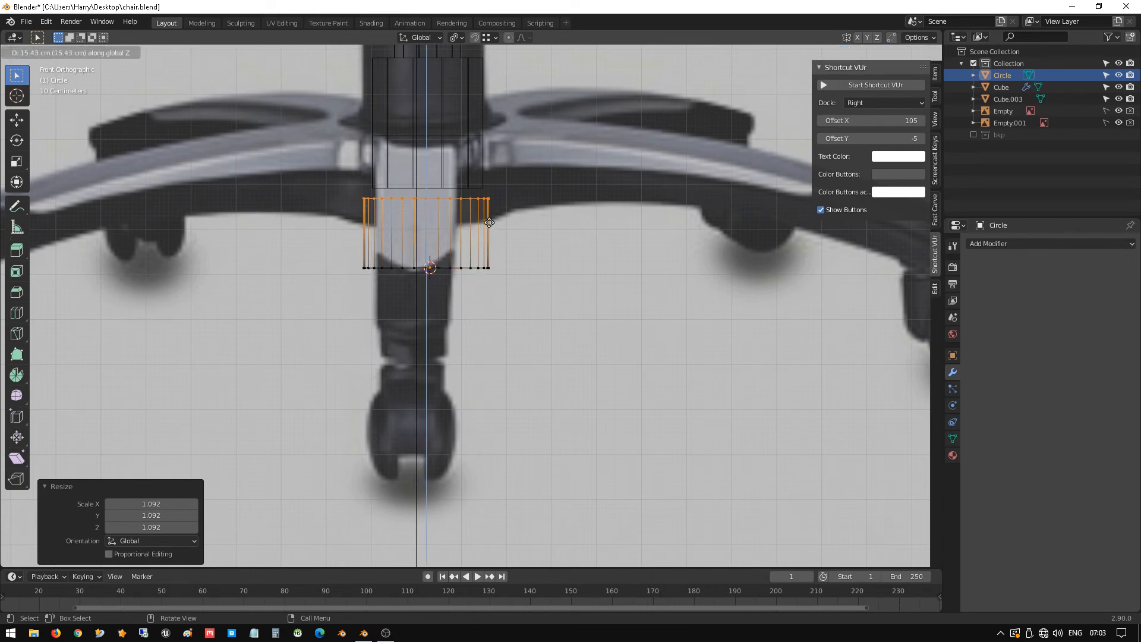
left_click(489, 224)
- Extrude the upper rim inward at a scale of about 0.861 and raise the new ring about 3.26 cm along Z
middle_click_drag(489, 222, 463, 301)
scroll(484, 216, "up", 2)
key("e")
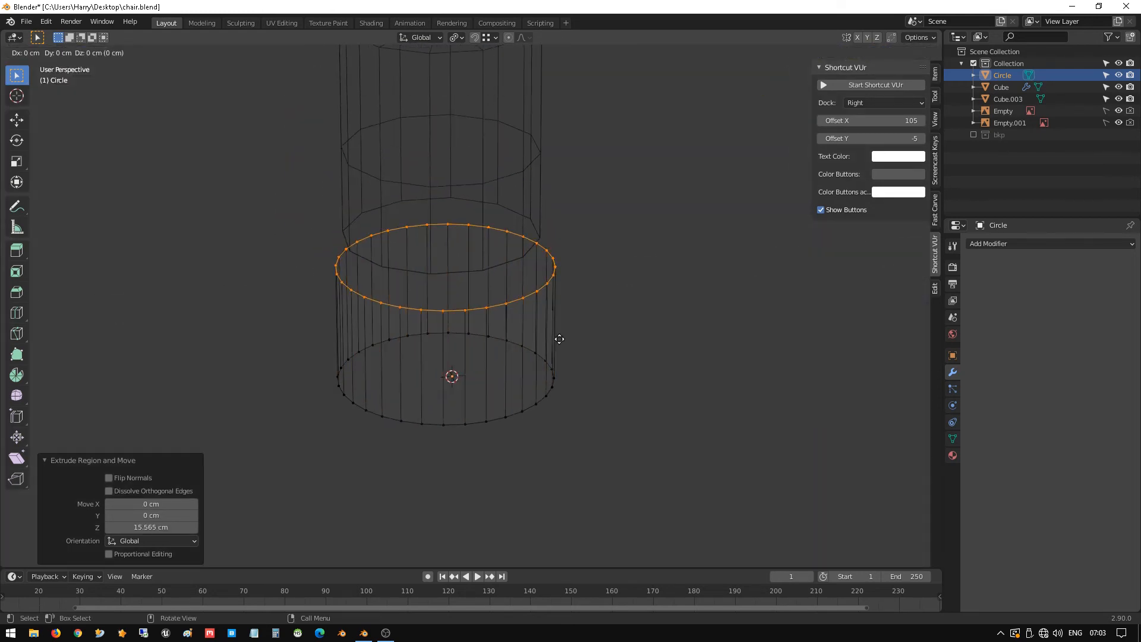
key("s")
left_click(543, 330)
key("e")
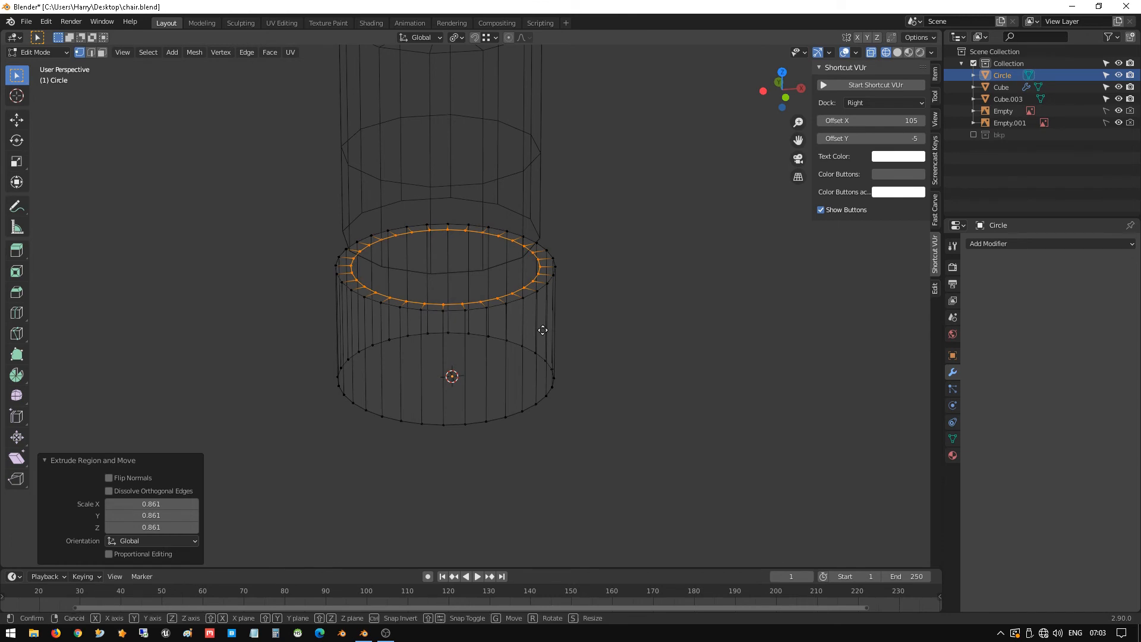
key("z")
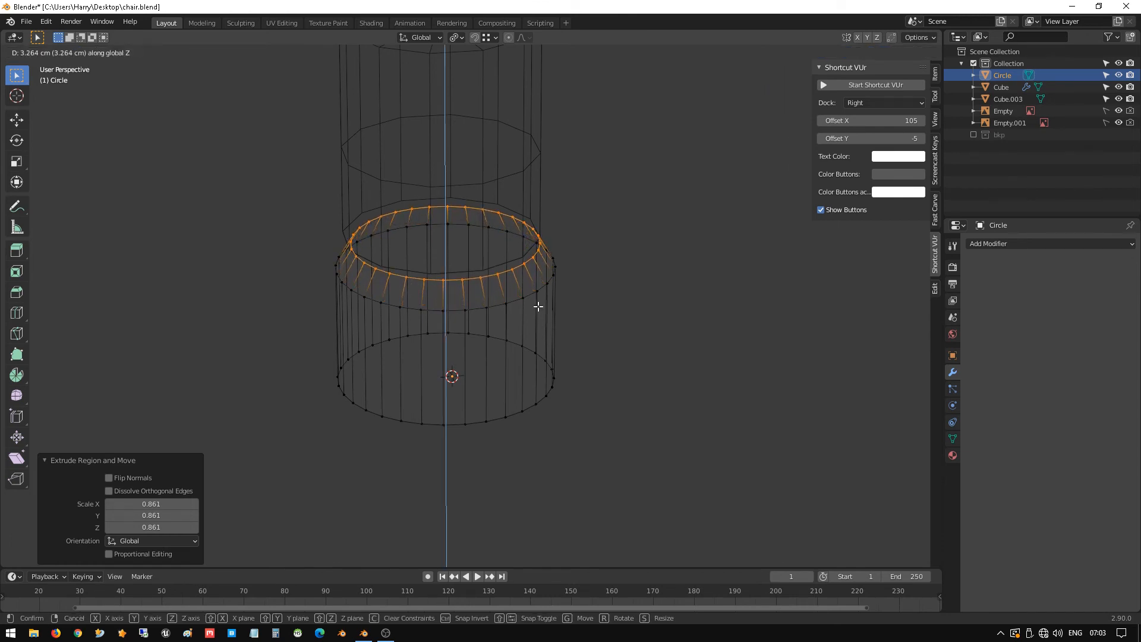
left_click(536, 306)
- Fill the hub's bottom ring with a face and inset it with a thickness of about 25 cm
middle_click_drag(506, 323, 492, 288)
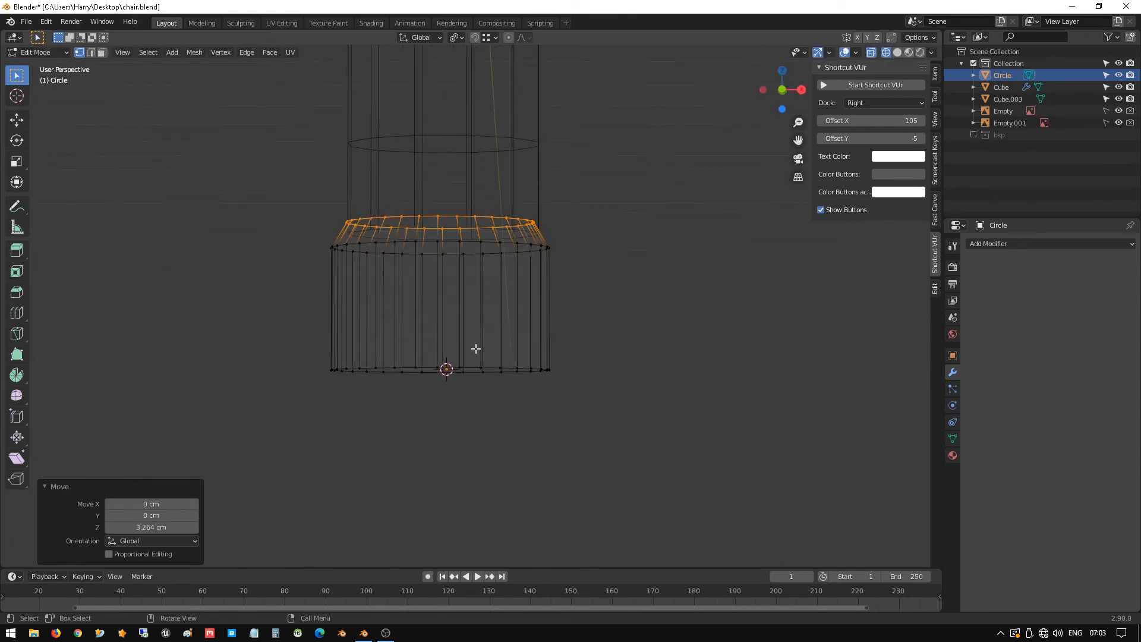
middle_click_drag(474, 349, 471, 336)
left_click_drag(295, 345, 695, 482)
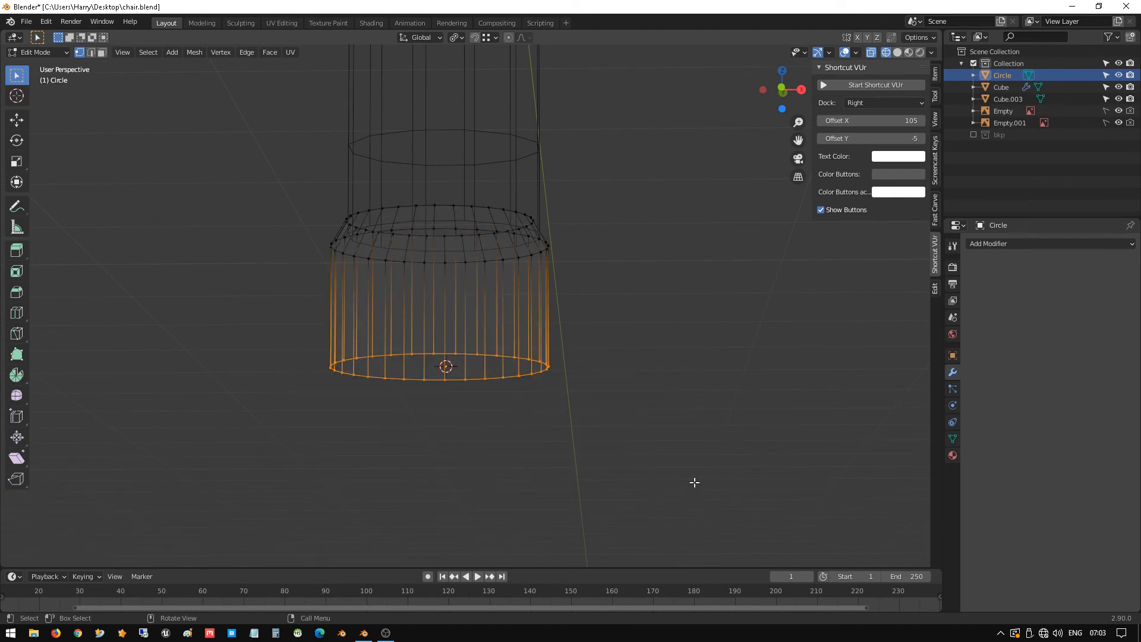
key("f")
key("i")
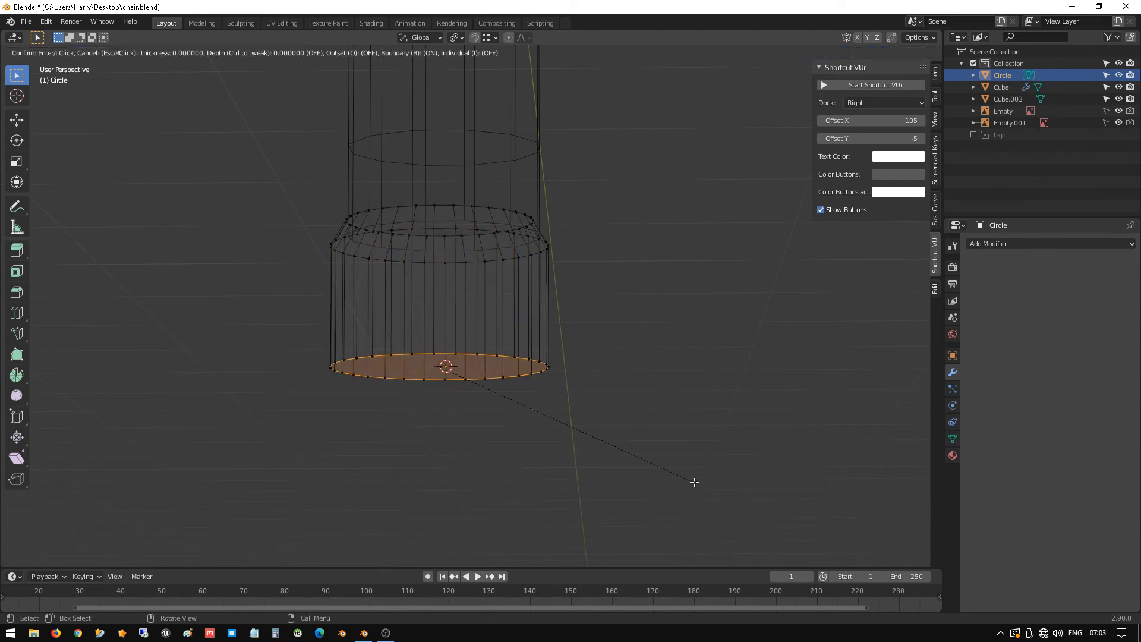
left_click(672, 473)
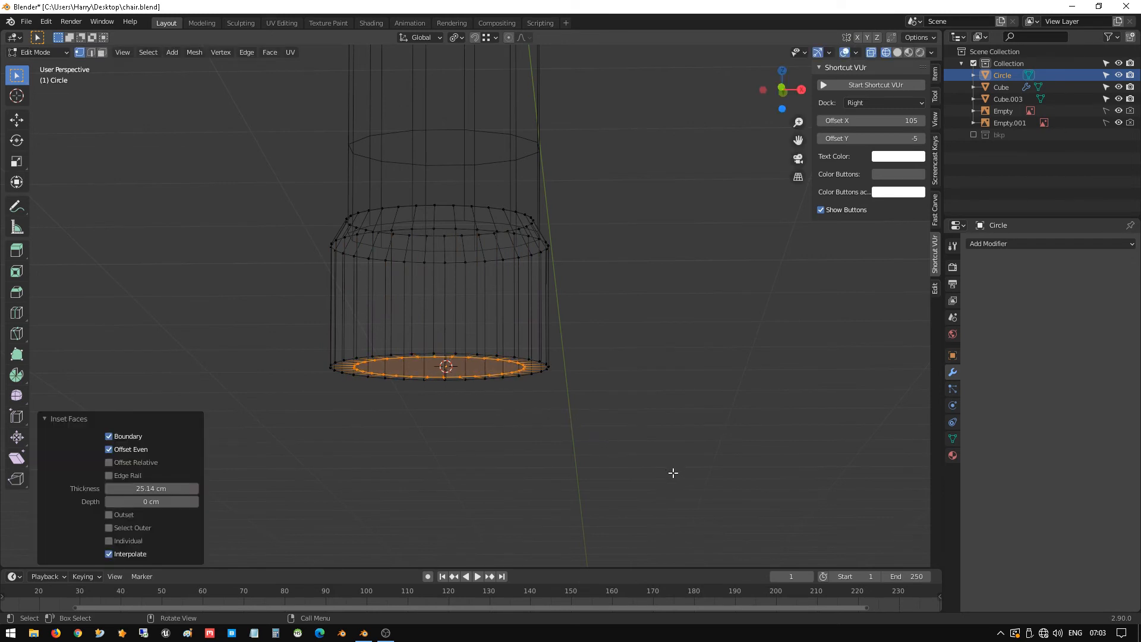
- Inset the bottom face again by about 37 cm, merge the inner ring at its center, and return to solid shading
key("i")
left_click(640, 461)
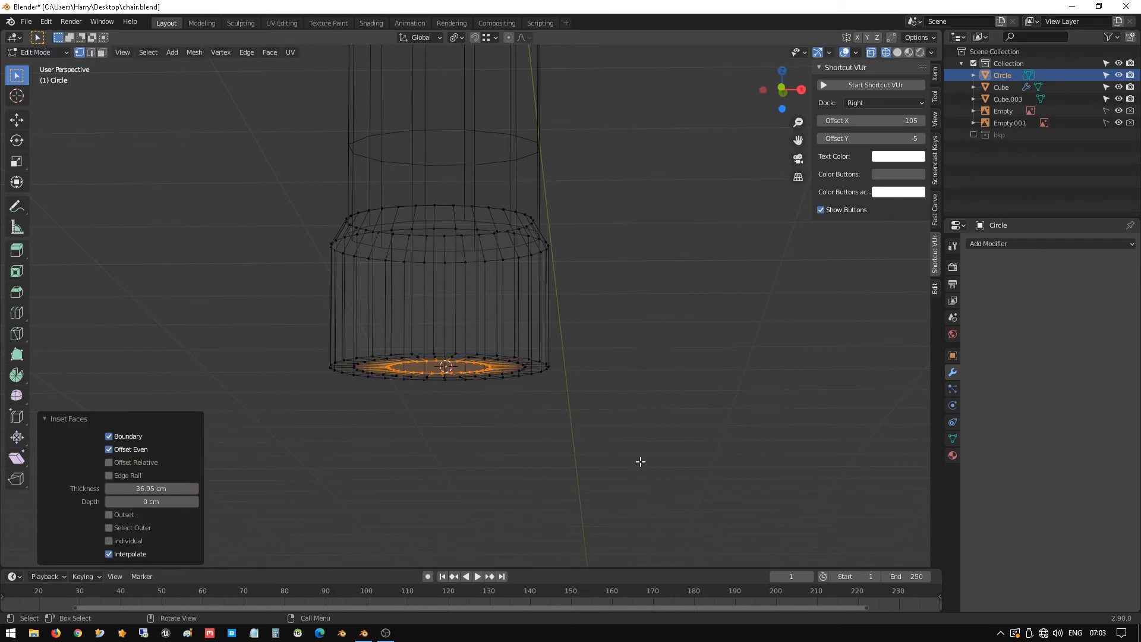
key("m")
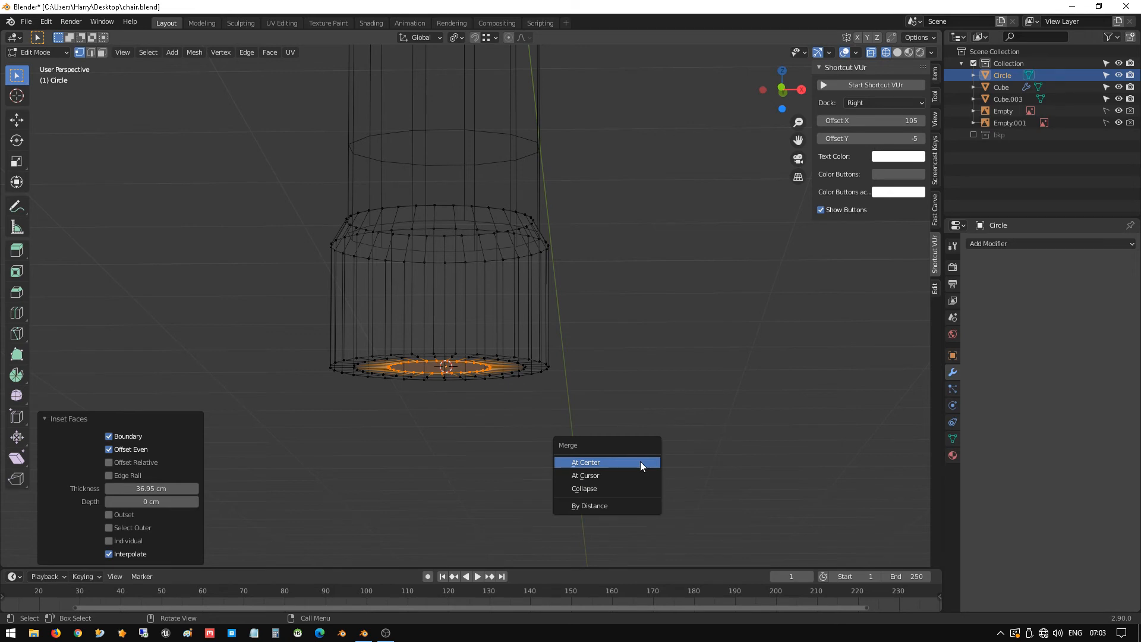
left_click(640, 462)
middle_click_drag(620, 431, 560, 300)
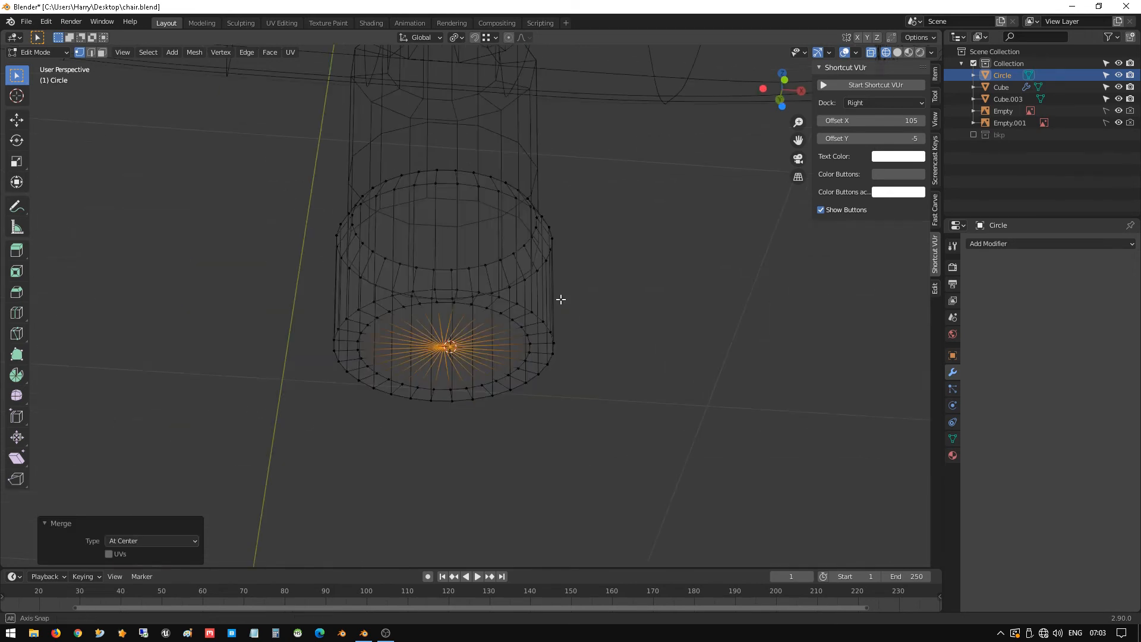
middle_click_drag(489, 275, 493, 371)
key("shift+z")
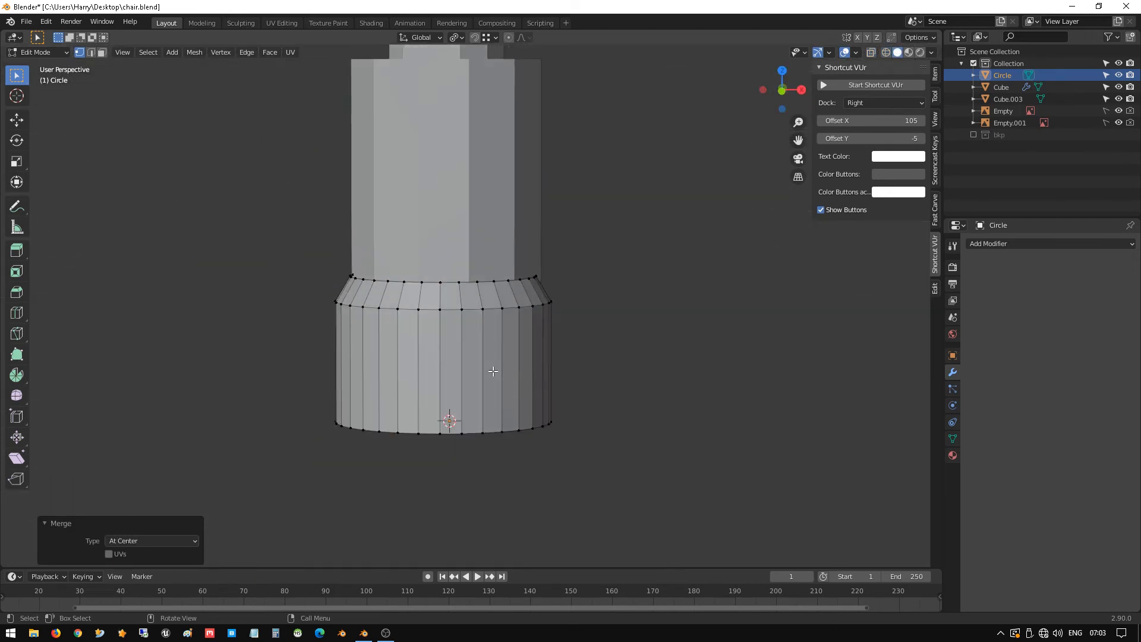
- Delete the vertices of the hub's left half in front wireframe view, including those on the central seam
key("KP_1")
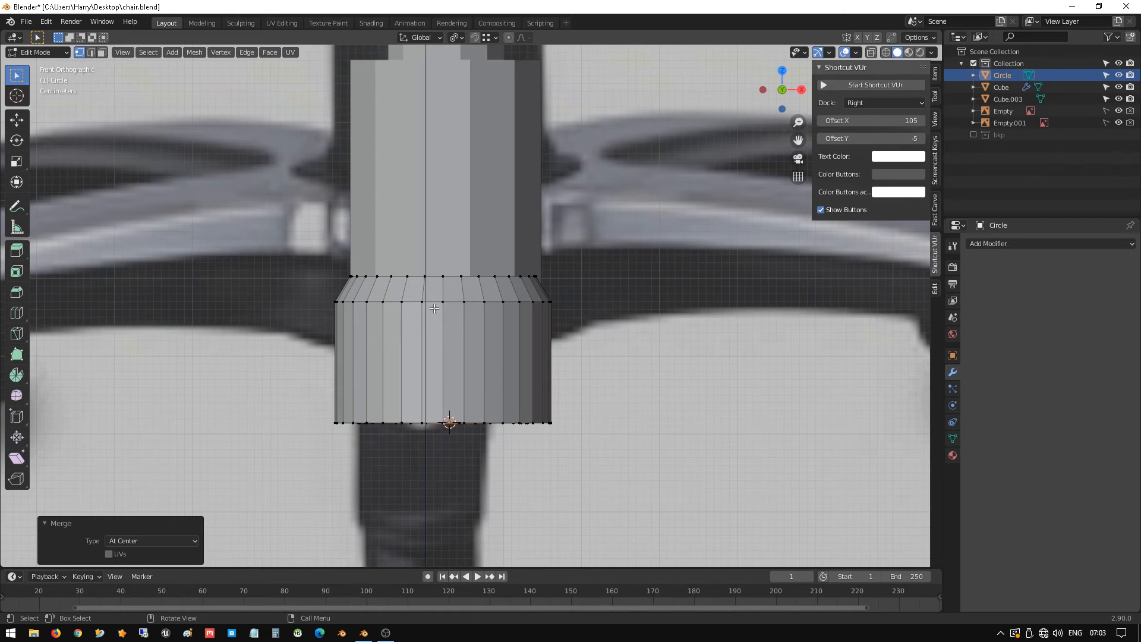
key("shift+z")
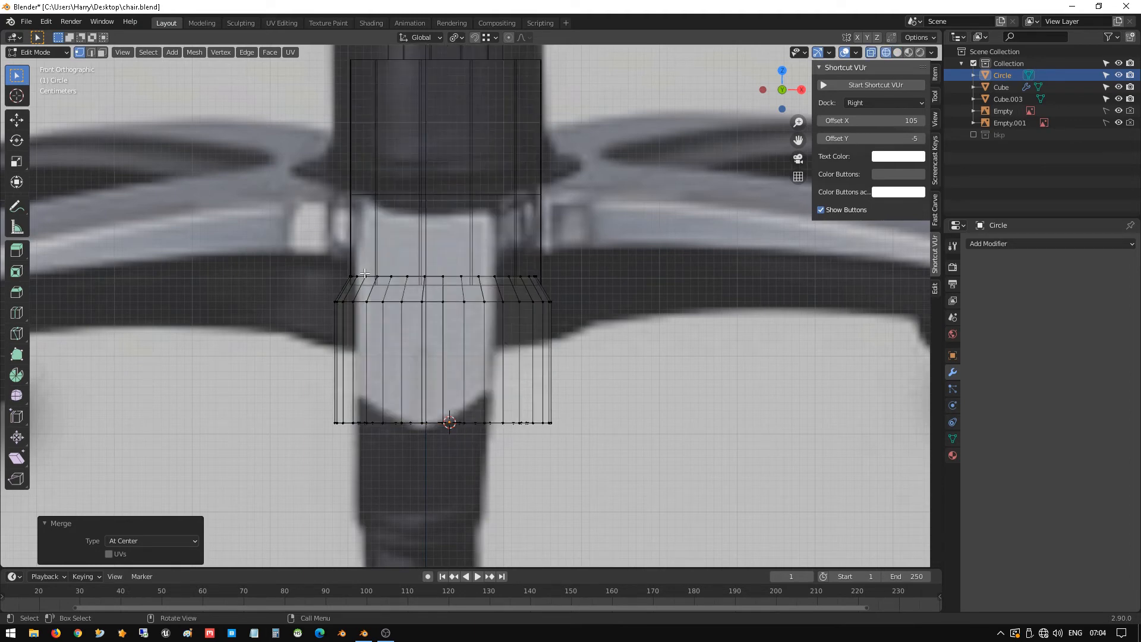
left_click_drag(280, 184, 433, 459)
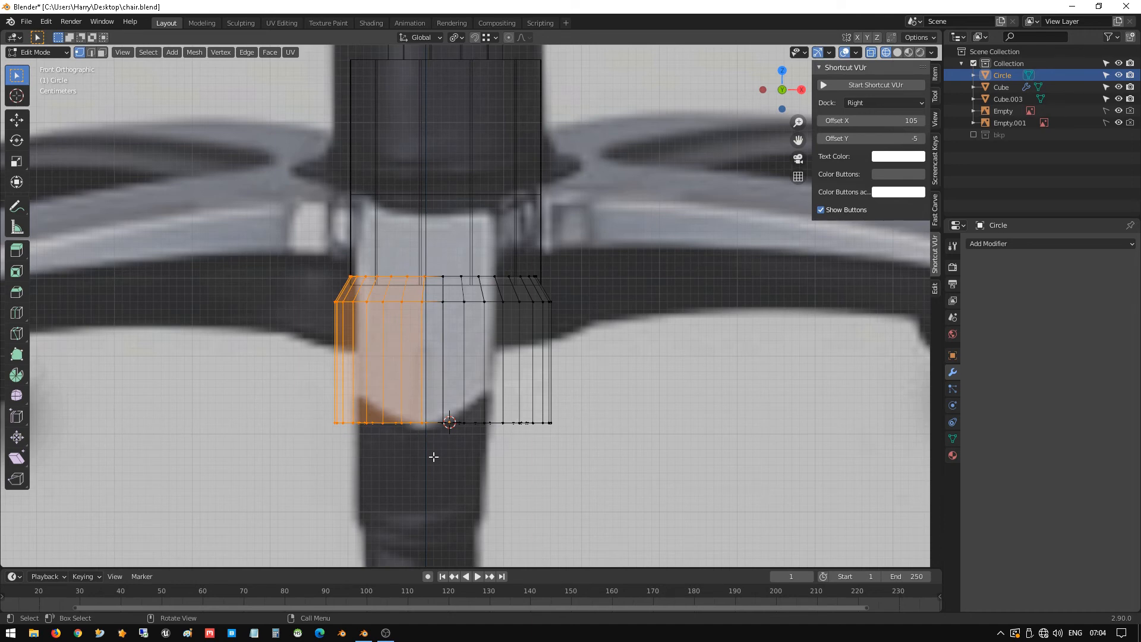
key("x")
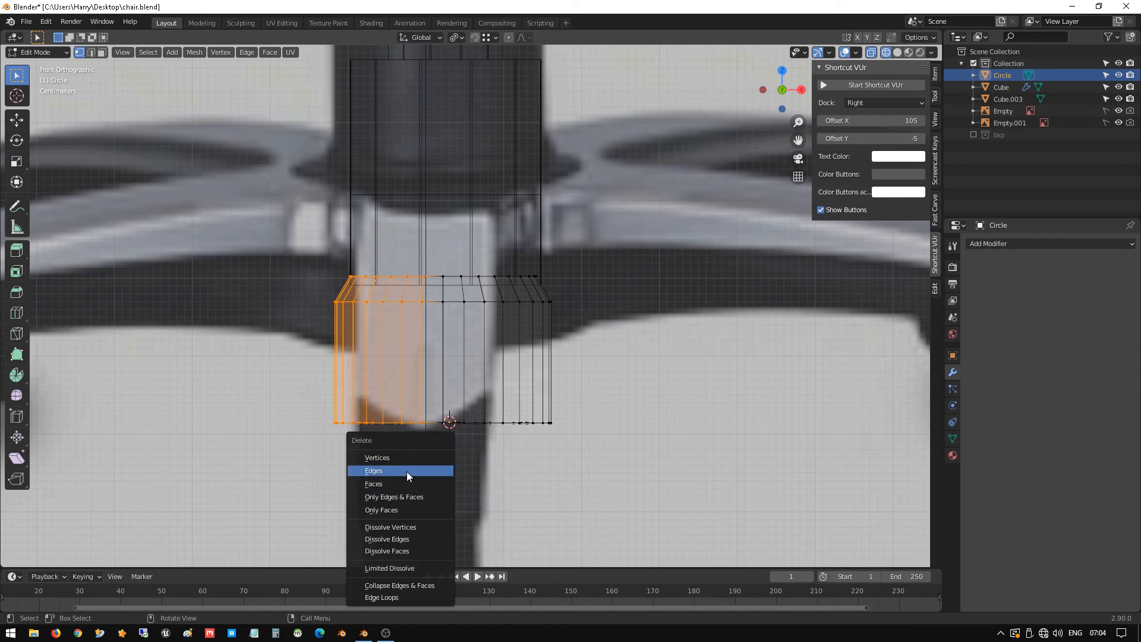
left_click(404, 461)
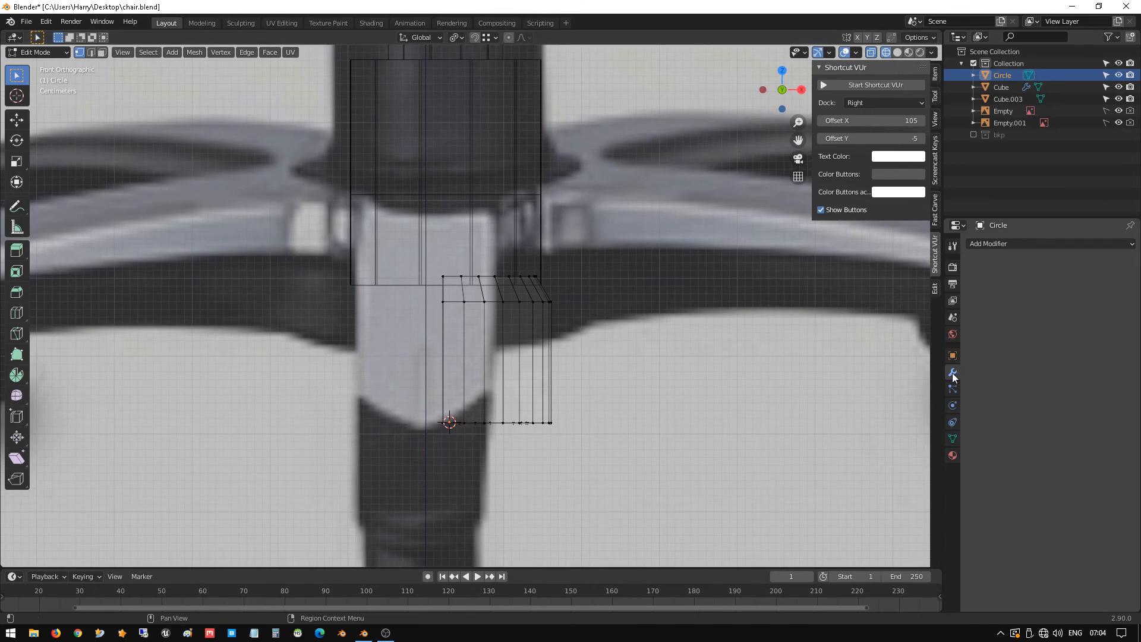
- Add an X-axis Mirror modifier with clipping to the half hub and return the view to solid shading
left_click(1007, 248)
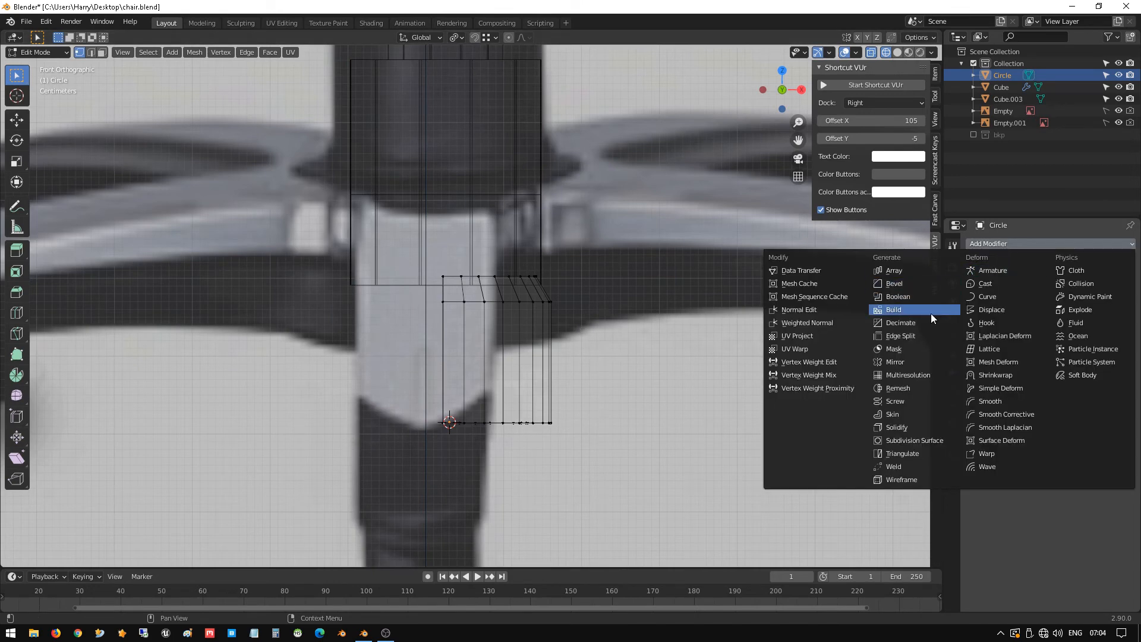
left_click(918, 360)
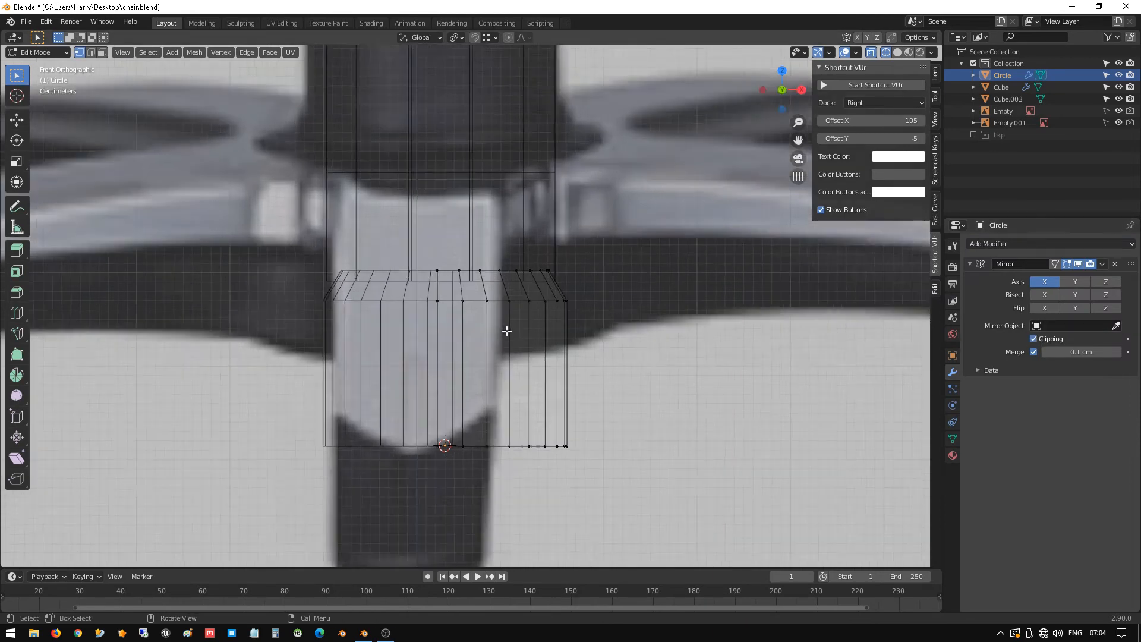
mouse_move(504, 326)
middle_mouse_down()
mouse_move(545, 297)
mouse_move(508, 327)
middle_mouse_up()
scroll(508, 327, "up", 3)
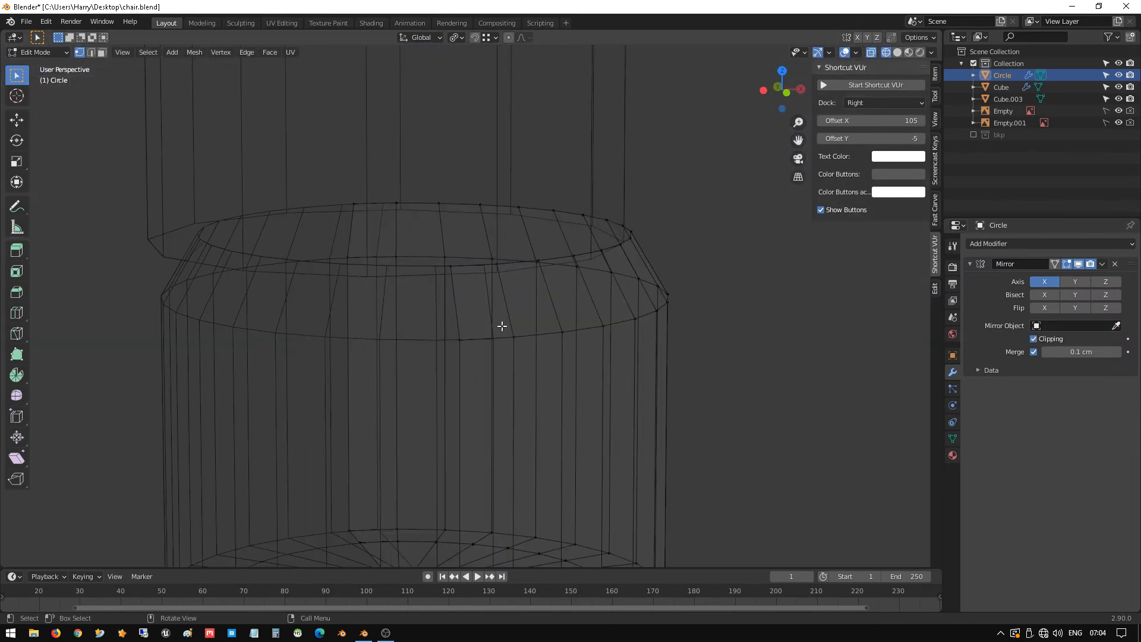
scroll(482, 255, "down", 2)
key("shift+z")
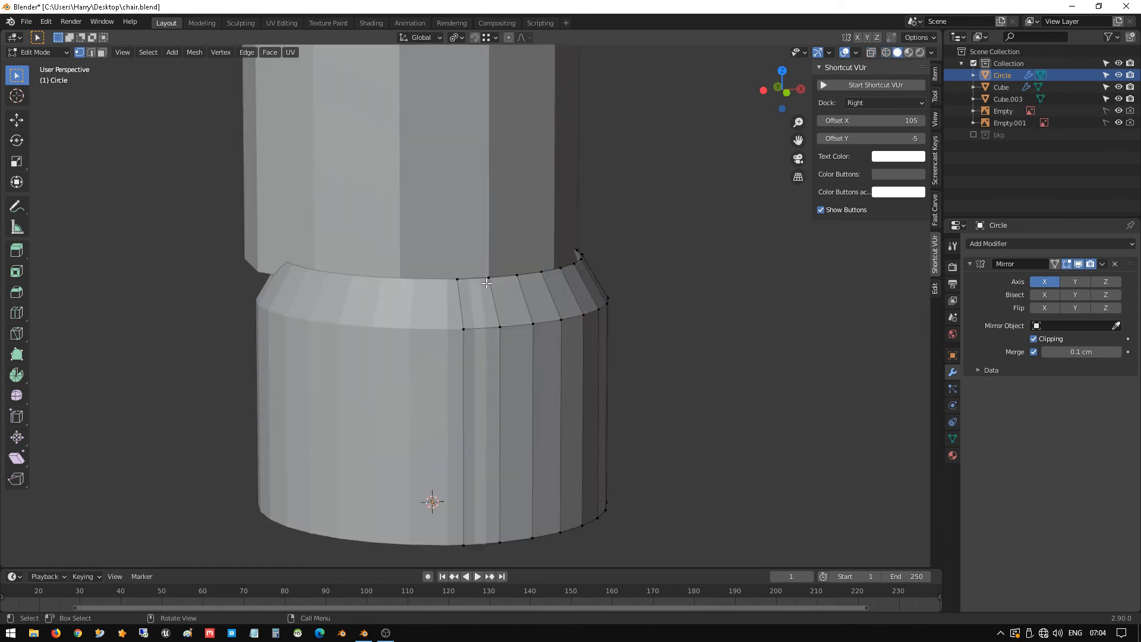
- Try deleting the column of vertices along the front seam of the mirrored hub half
left_click_drag(437, 255, 482, 556)
key("x")
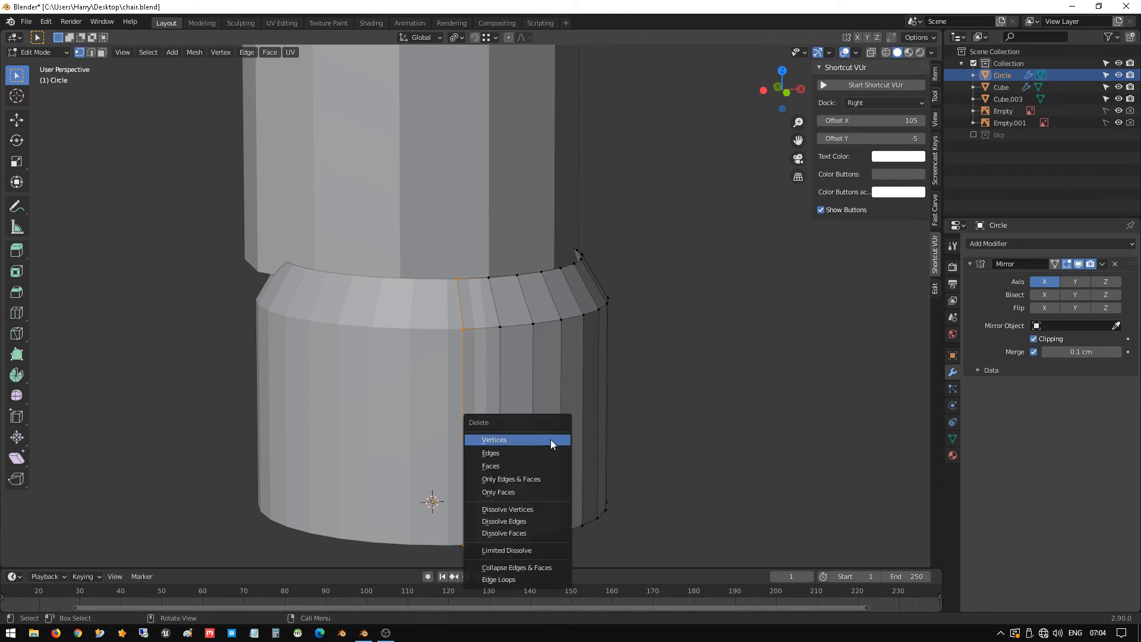
left_click(551, 440)
- Extrude the hub's open front edge about 3.46 cm along negative X toward the mirror plane
middle_click_drag(540, 388, 528, 374)
left_click_drag(457, 250, 485, 543)
middle_click_drag(485, 542, 460, 440)
scroll(460, 440, "down", 2)
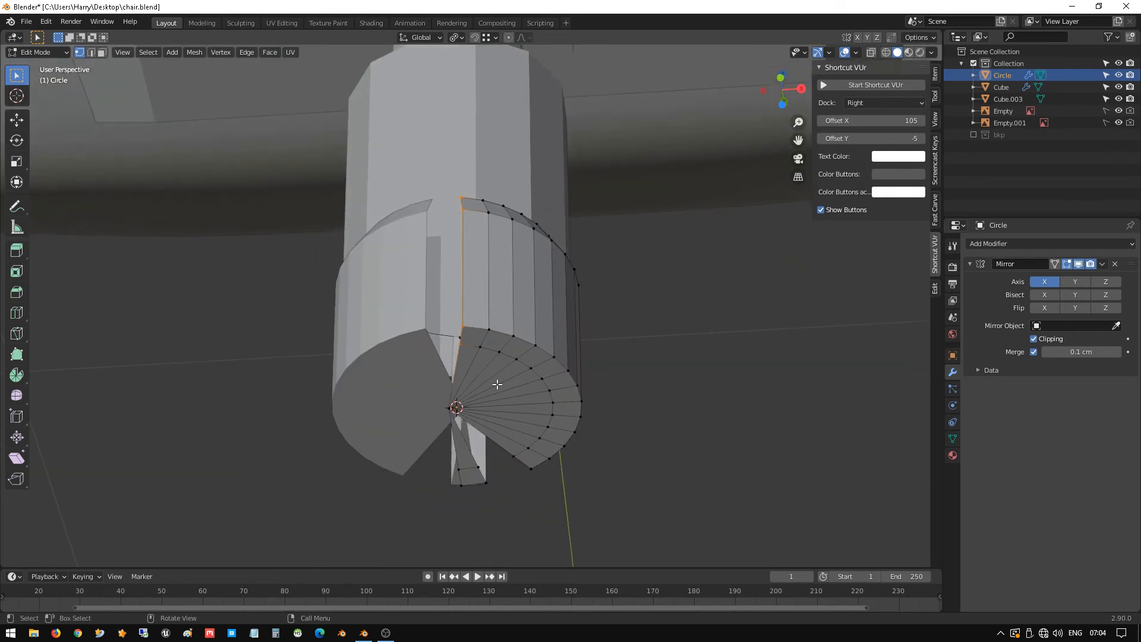
key("g")
key("x")
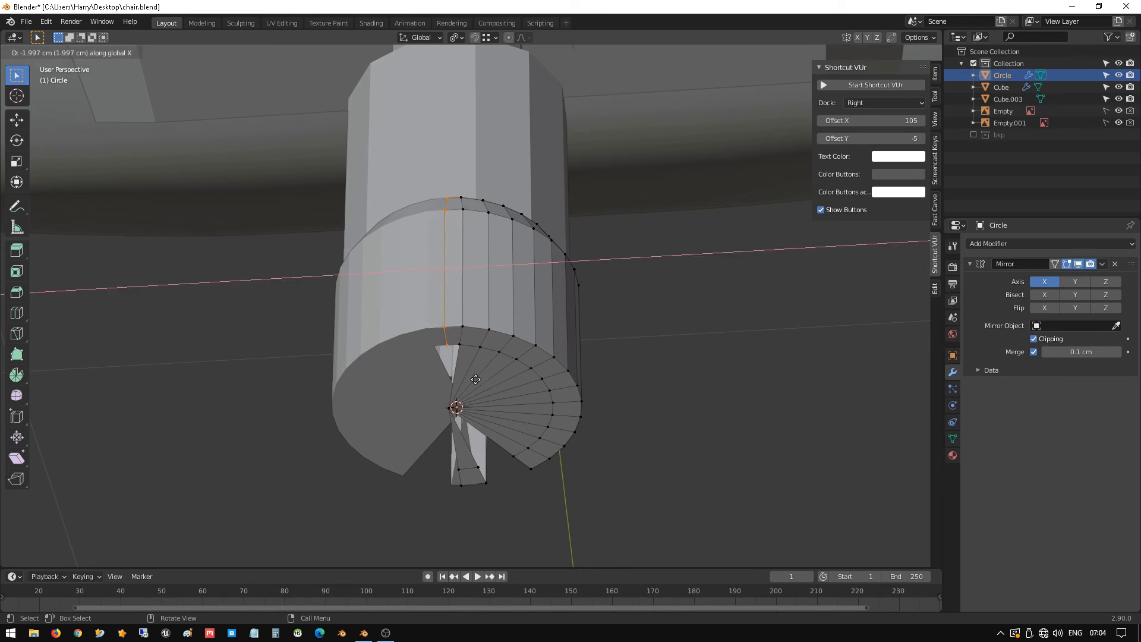
left_click(463, 378)
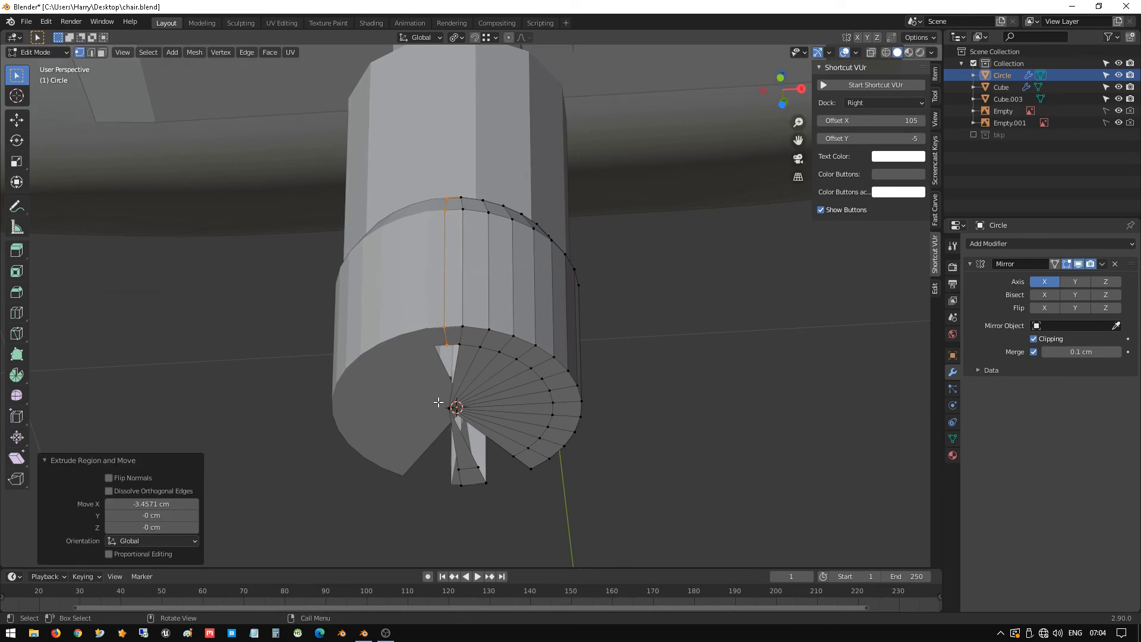
- Move the bottom centre vertex about 4.62 cm along X toward the mirror plane and try filling the adjoining bottom gap with a face
left_click(439, 403)
key("g")
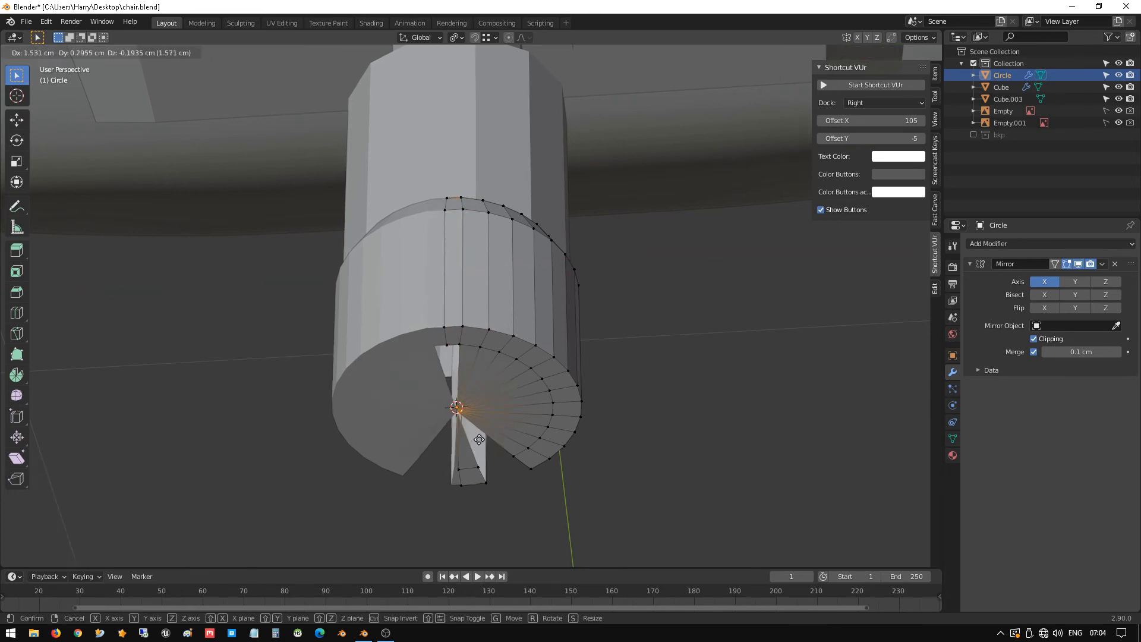
left_click(474, 426)
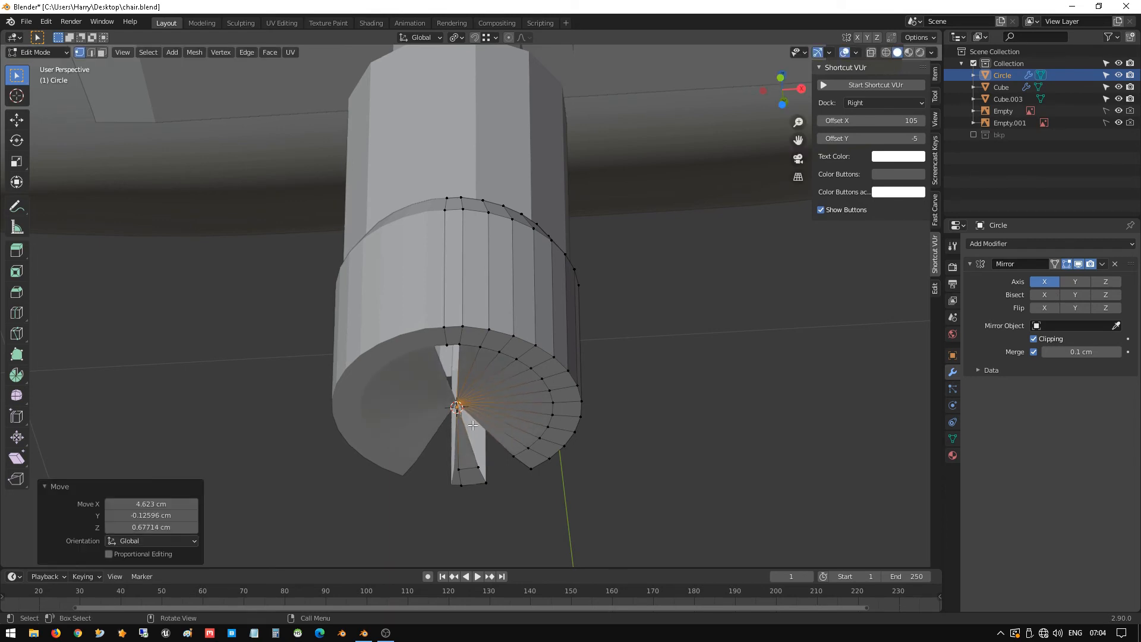
middle_click_drag(473, 425, 475, 397)
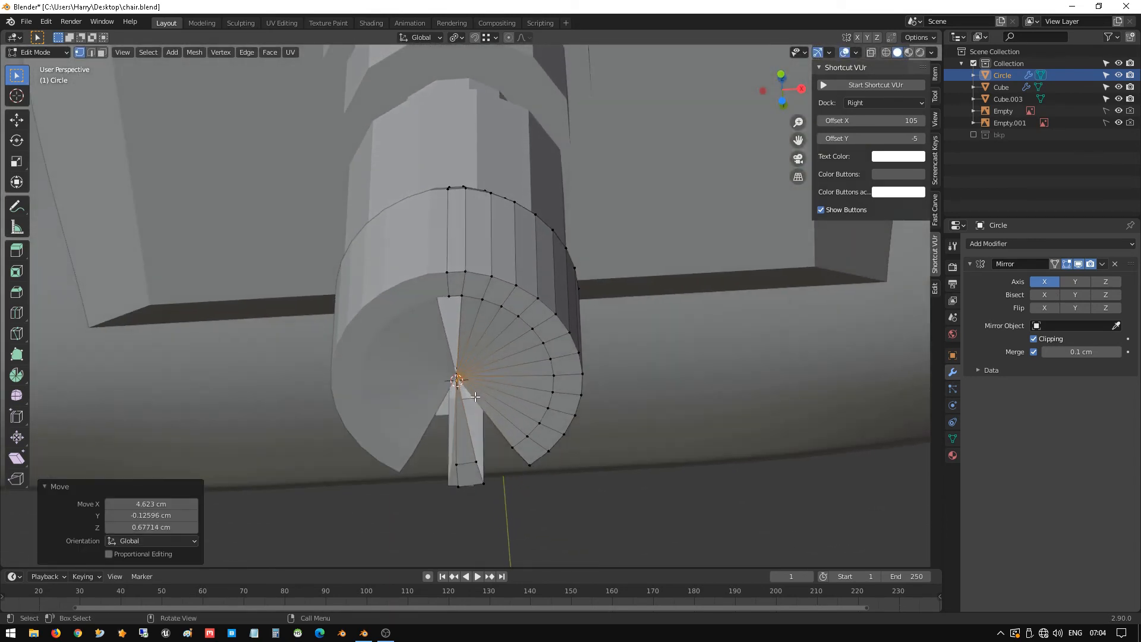
left_click(452, 291, "shift")
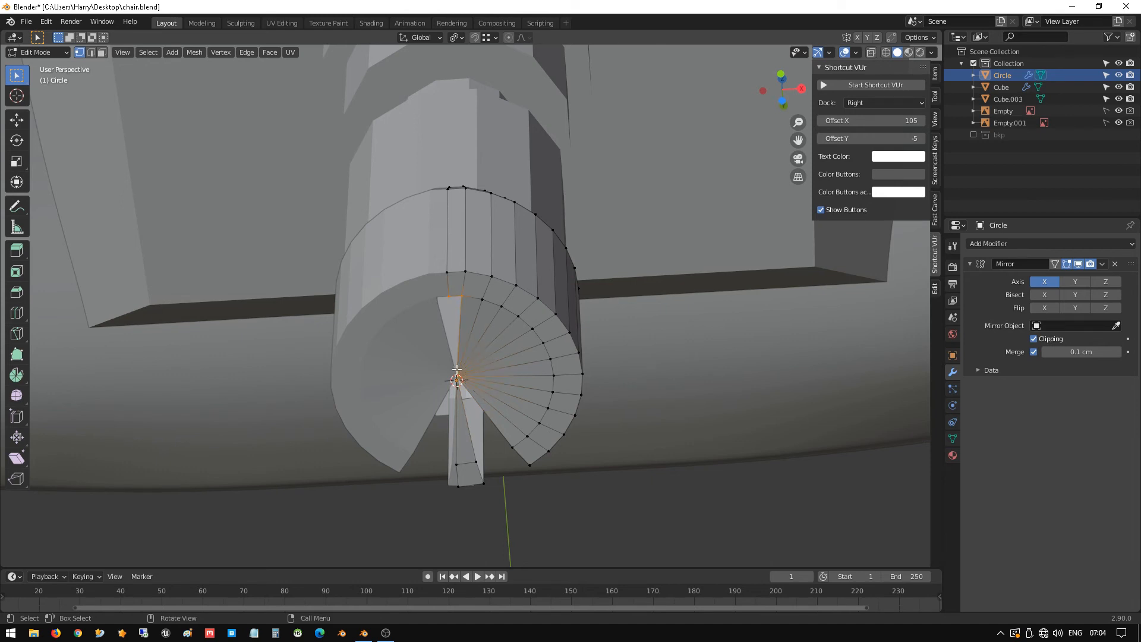
key("f")
- Try repositioning the narrow strip at the opposite seam, and delete its vertices together with the bottom centre vertex
scroll(456, 380, "up", 1)
middle_click_drag(428, 521, 382, 406, "shift")
left_click(497, 394)
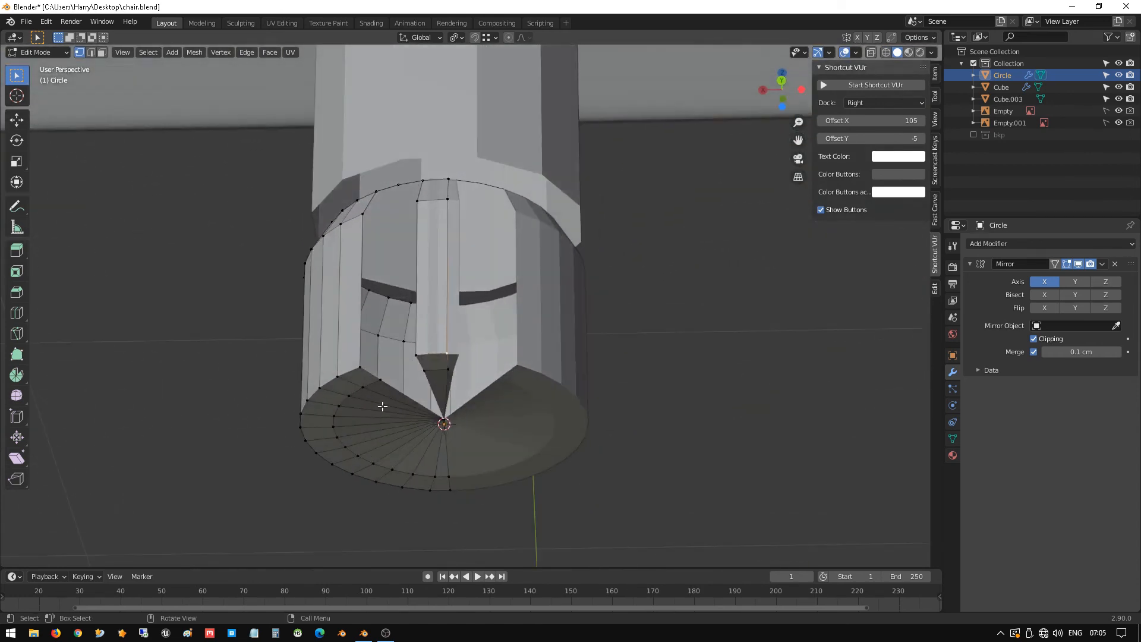
left_click(447, 350, "alt")
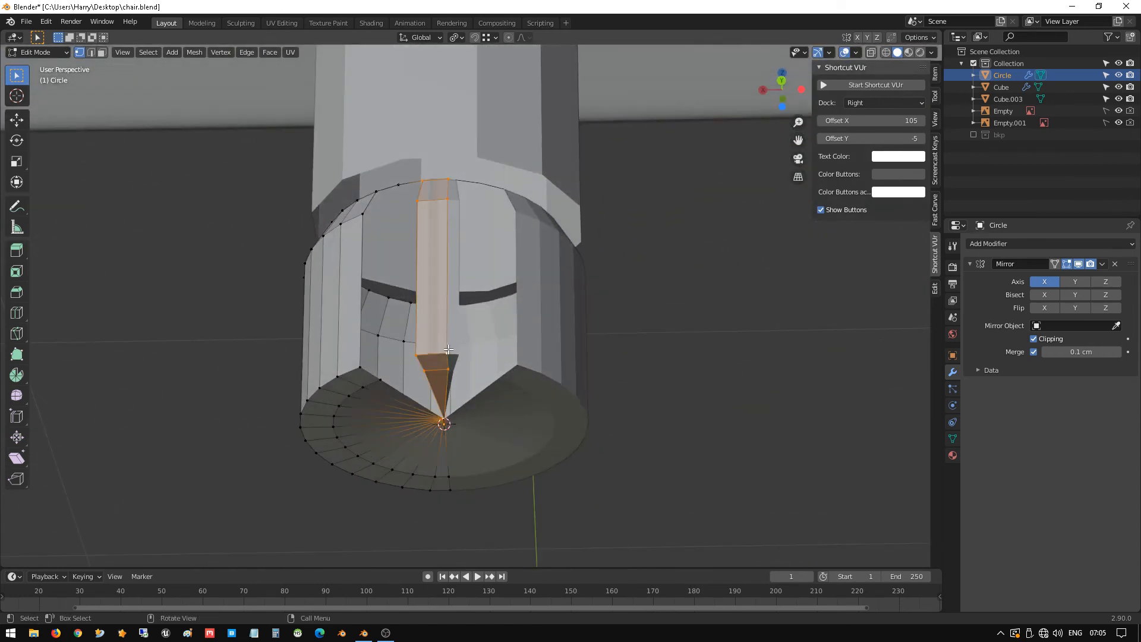
key("g")
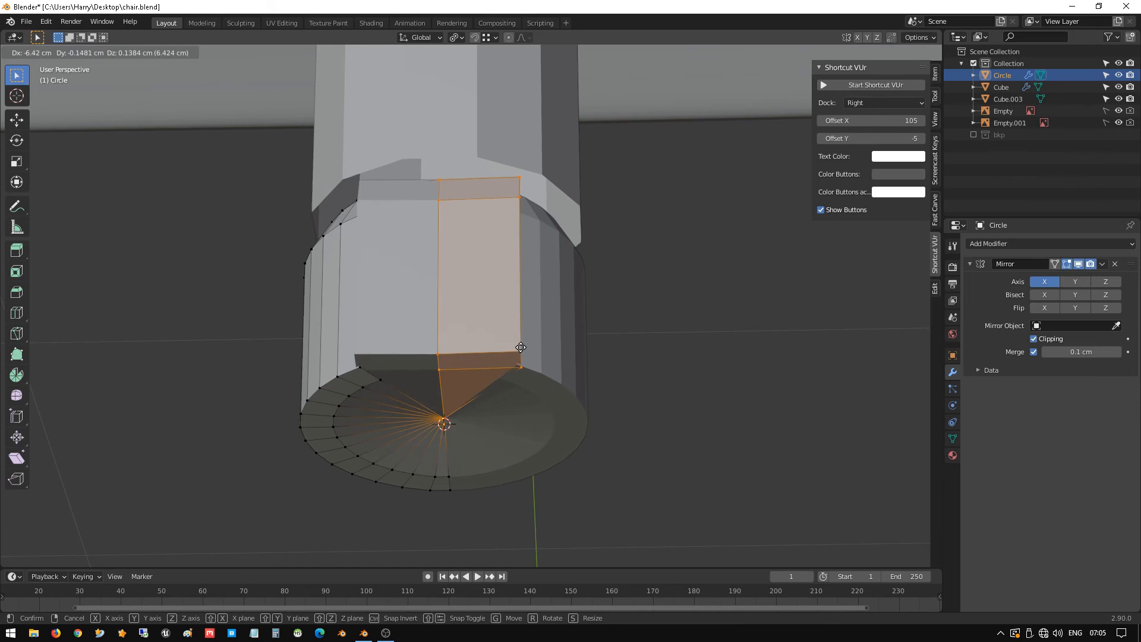
left_click(448, 384)
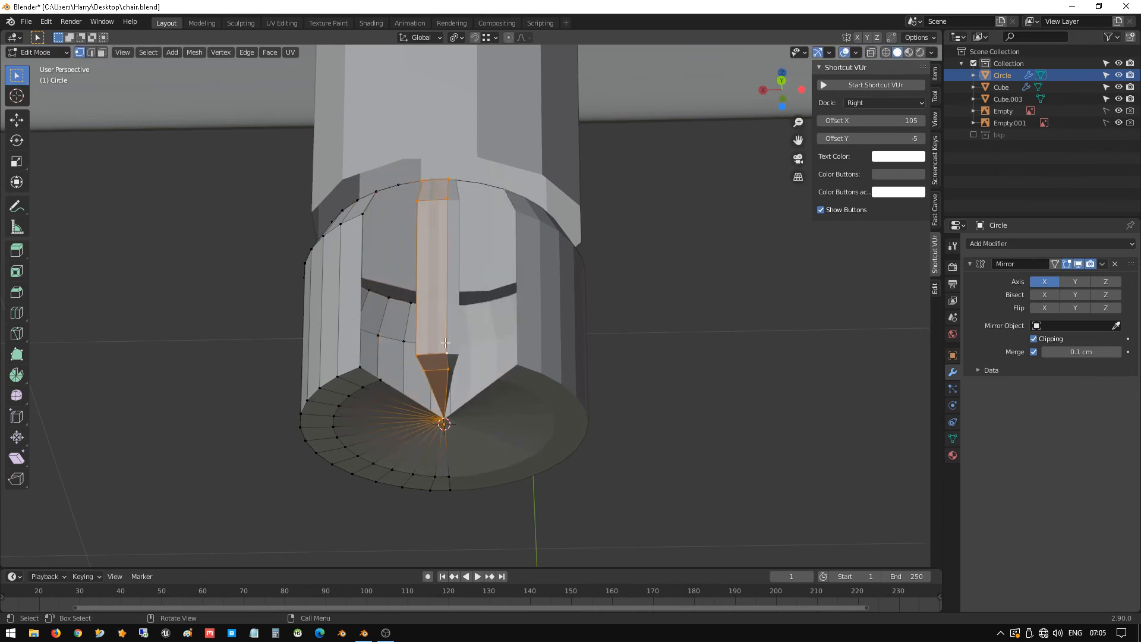
key("x")
left_click(482, 396)
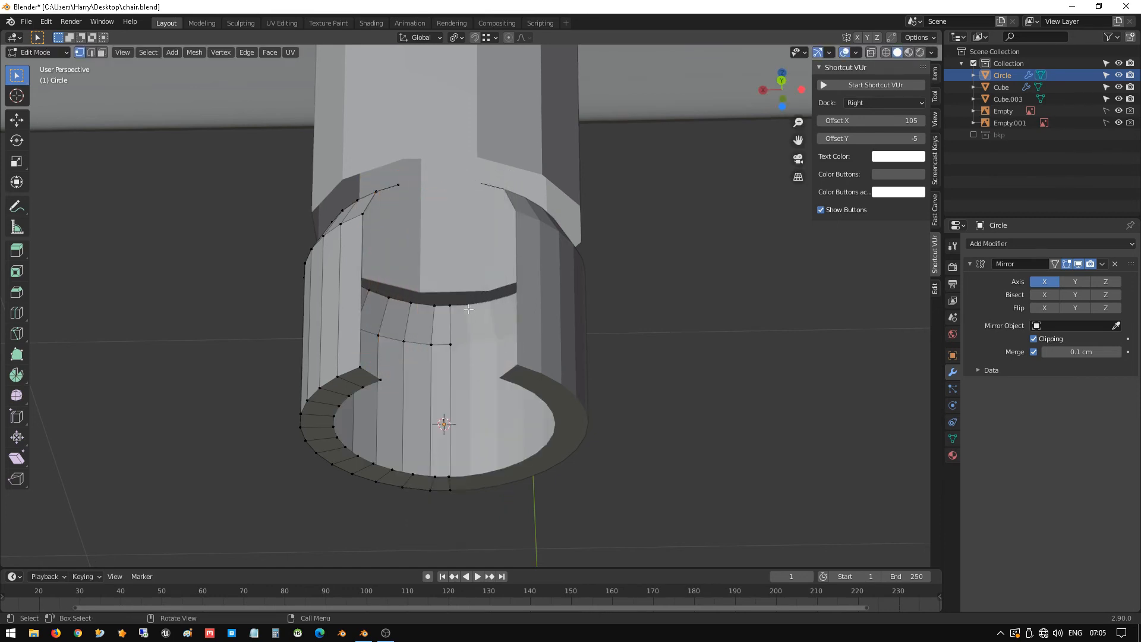
- Undo the seam deletions, extrusion and vertex moves back to the intact mirrored hub
middle_click_drag(482, 395, 407, 334)
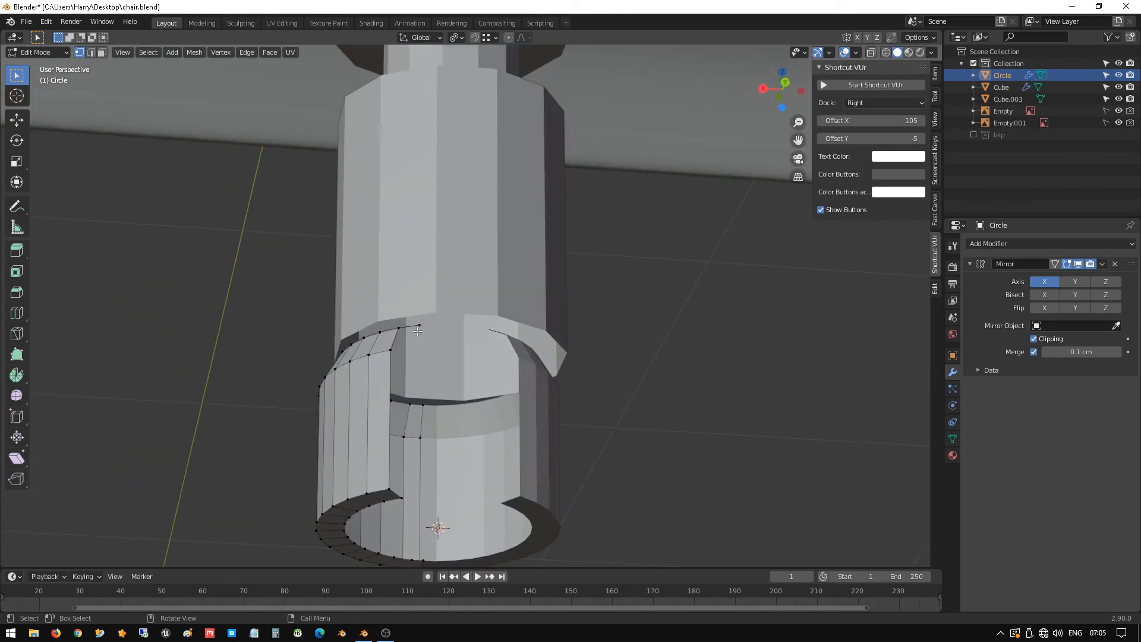
key("ctrl+z")
key("ctrl+z")
key("ctrl+z")
key("ctrl+z")
key("ctrl+z")
key("ctrl+z")
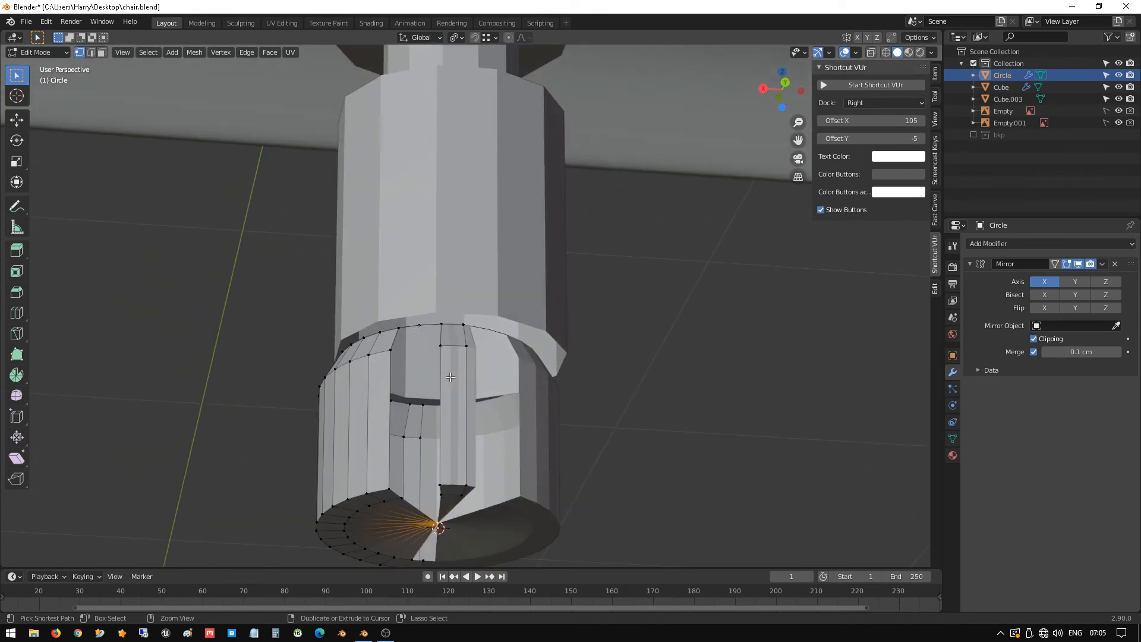
key("ctrl+z")
key("ctrl+z")
key("ctrl+z")
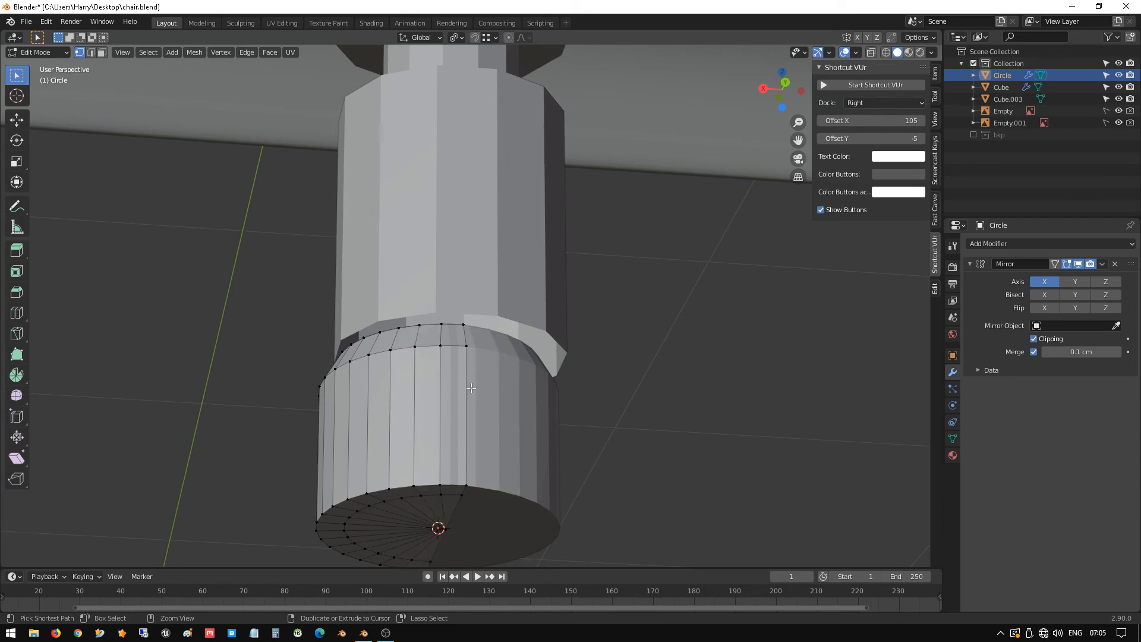
- Select the vertex path down the hub's seam from the upper rim to the bottom inset ring and move it along X onto the mirror plane
middle_click_drag(515, 410, 490, 314)
middle_click_drag(496, 368, 496, 344)
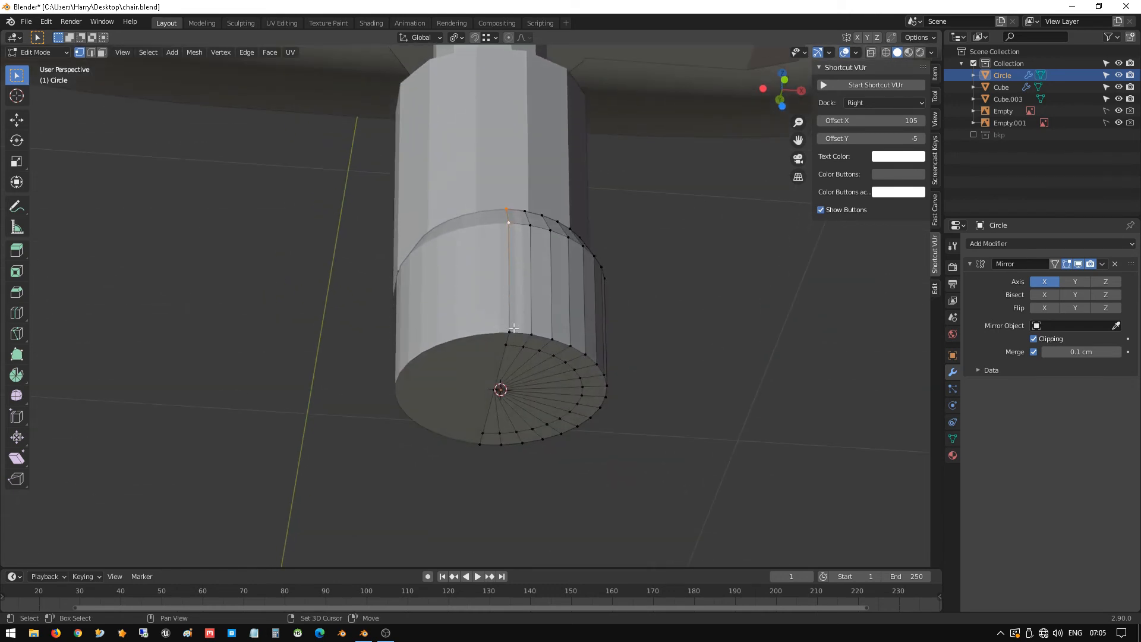
left_click(506, 344, "ctrl")
key("g")
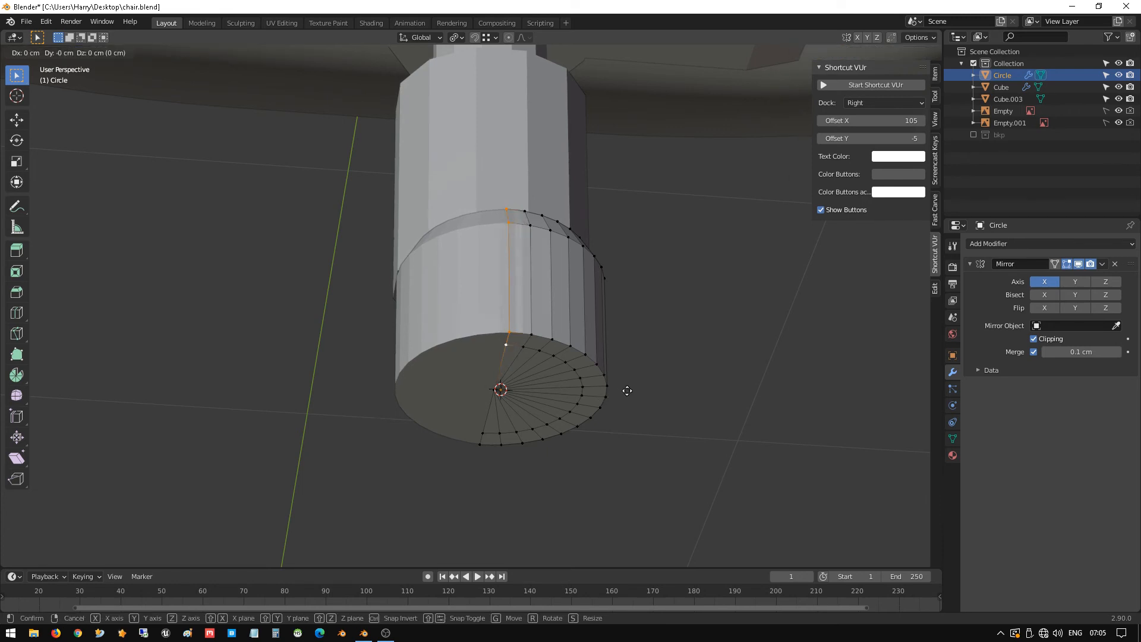
key("x")
left_click(657, 387)
middle_click_drag(657, 387, 632, 376)
left_click(688, 324)
middle_click_drag(550, 315, 547, 344)
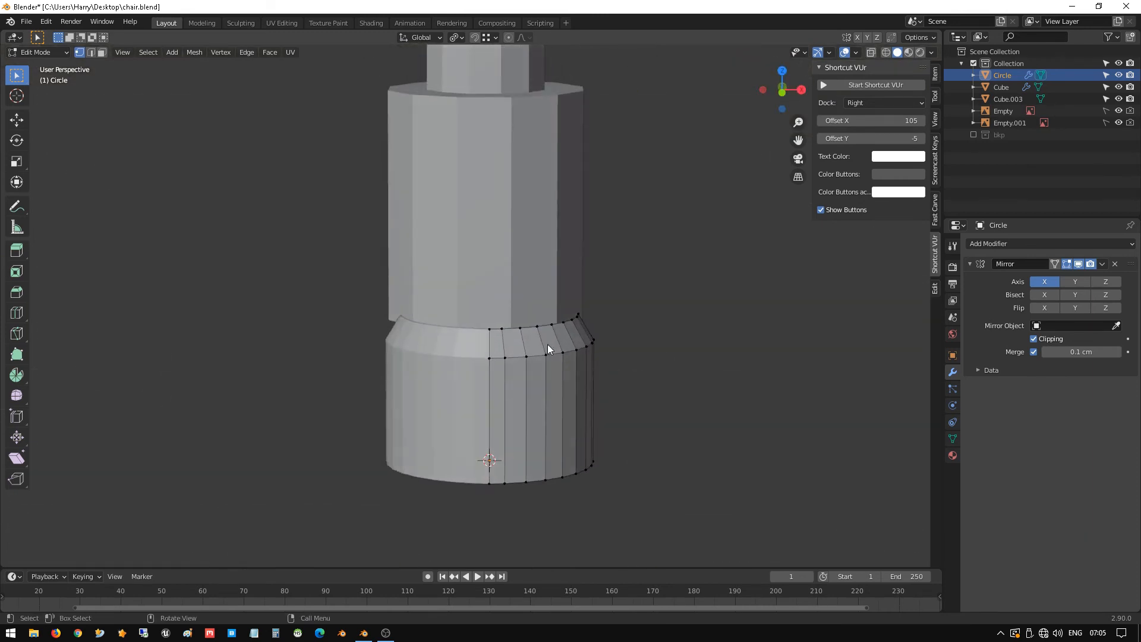
key("Tab")
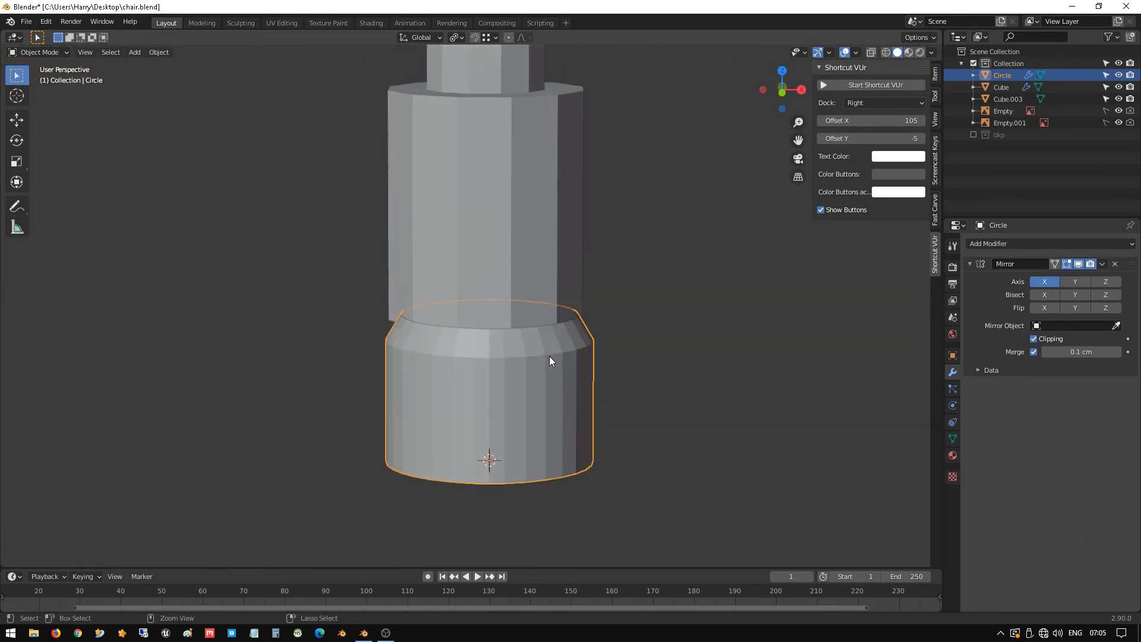
scroll(549, 355, "up", 2)
- Select three adjacent wall faces on the hub's front, starting beside the mirror seam
key("Tab")
middle_click_drag(533, 373, 495, 307)
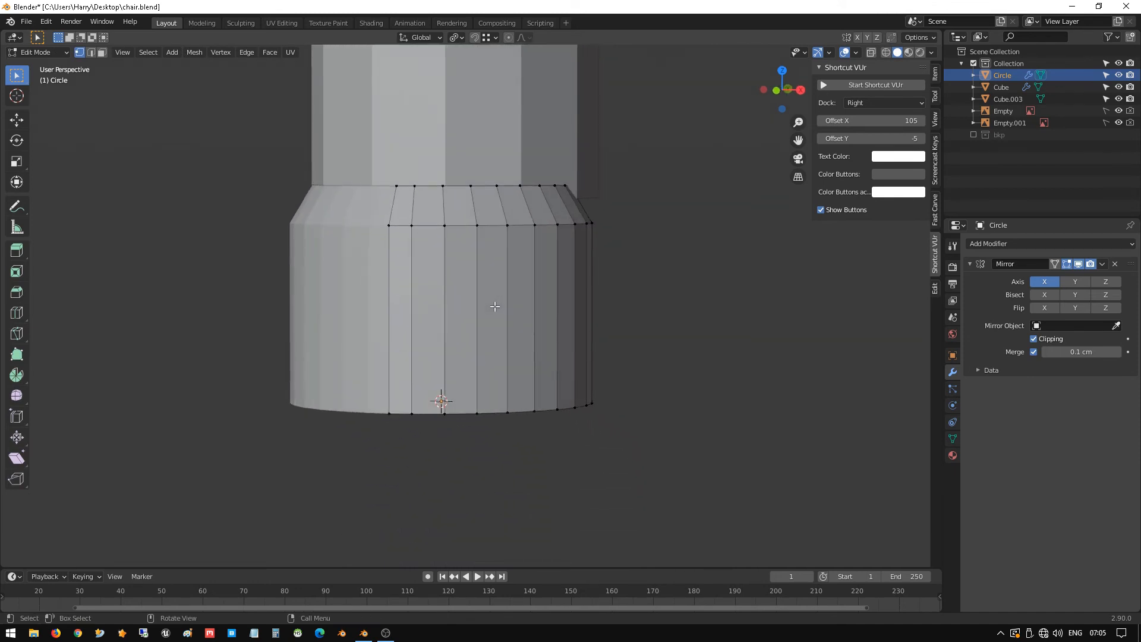
key("3")
left_click(409, 299)
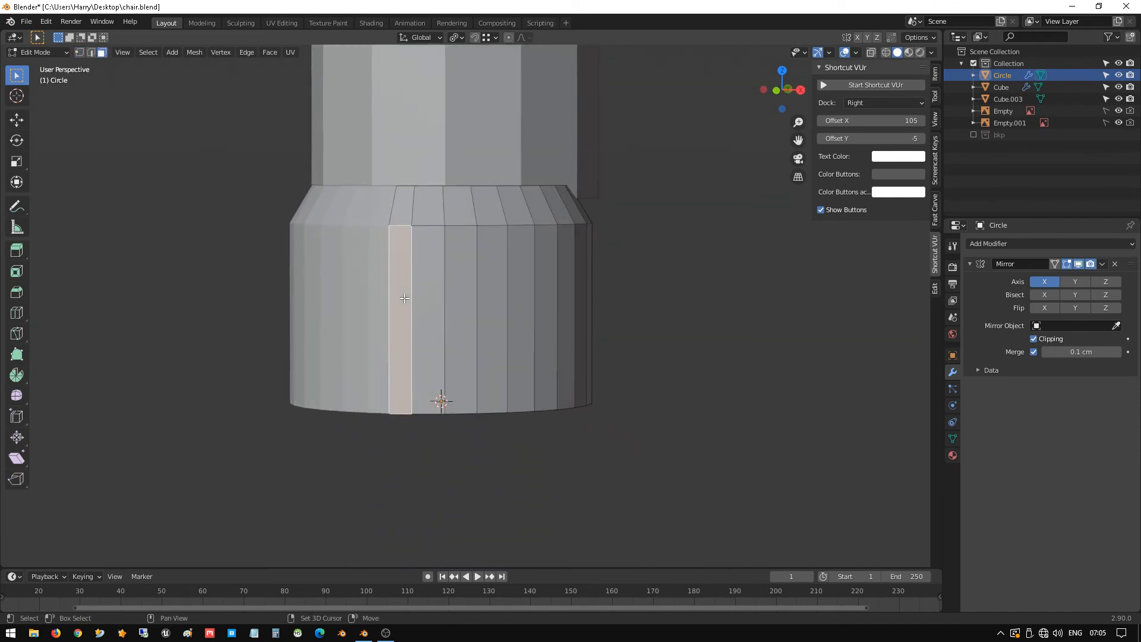
left_click(429, 305, "shift")
left_click(455, 310, "shift")
middle_click_drag(456, 310, 530, 310)
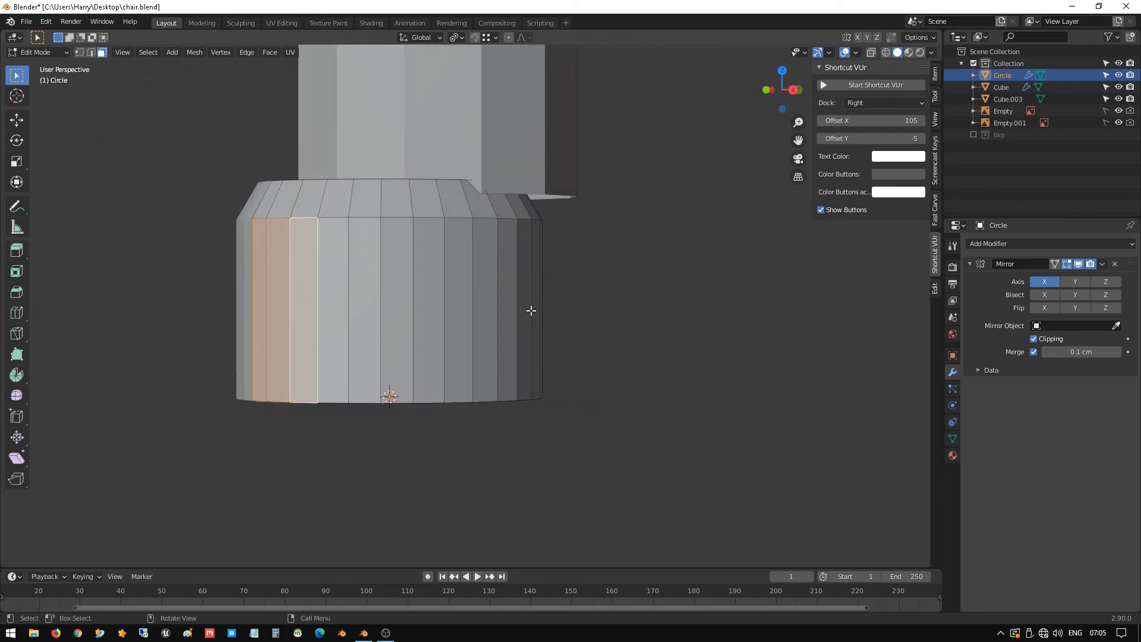
- Add three adjacent wall faces in the middle of the hub's +X side to the selection and check the mirrored side
key("KP_1")
key("KP_3")
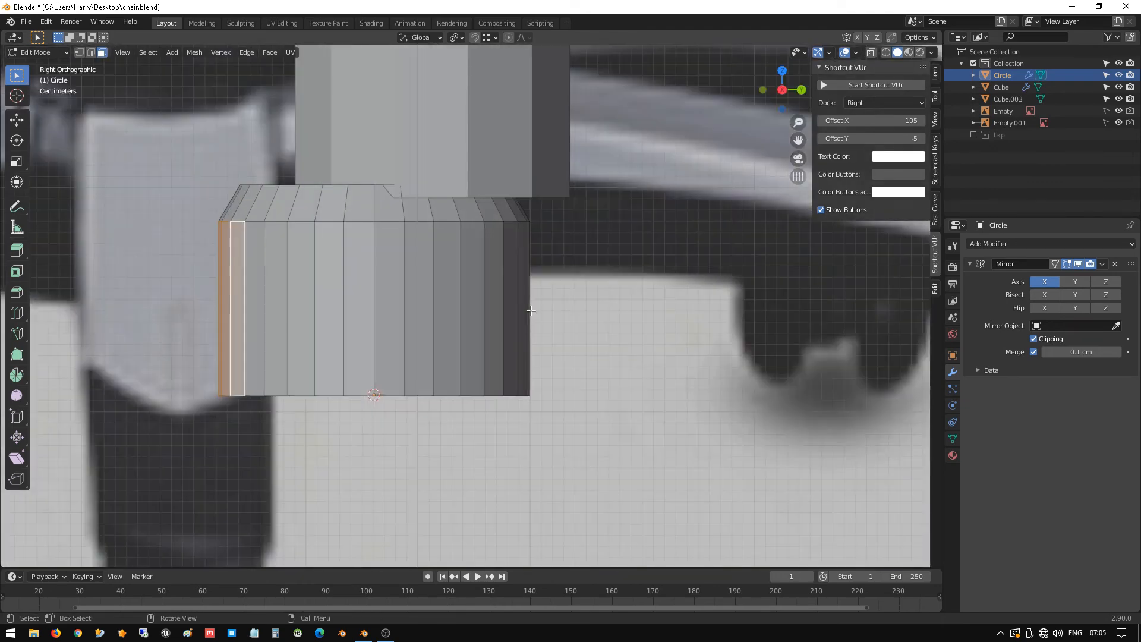
left_click(356, 291, "shift")
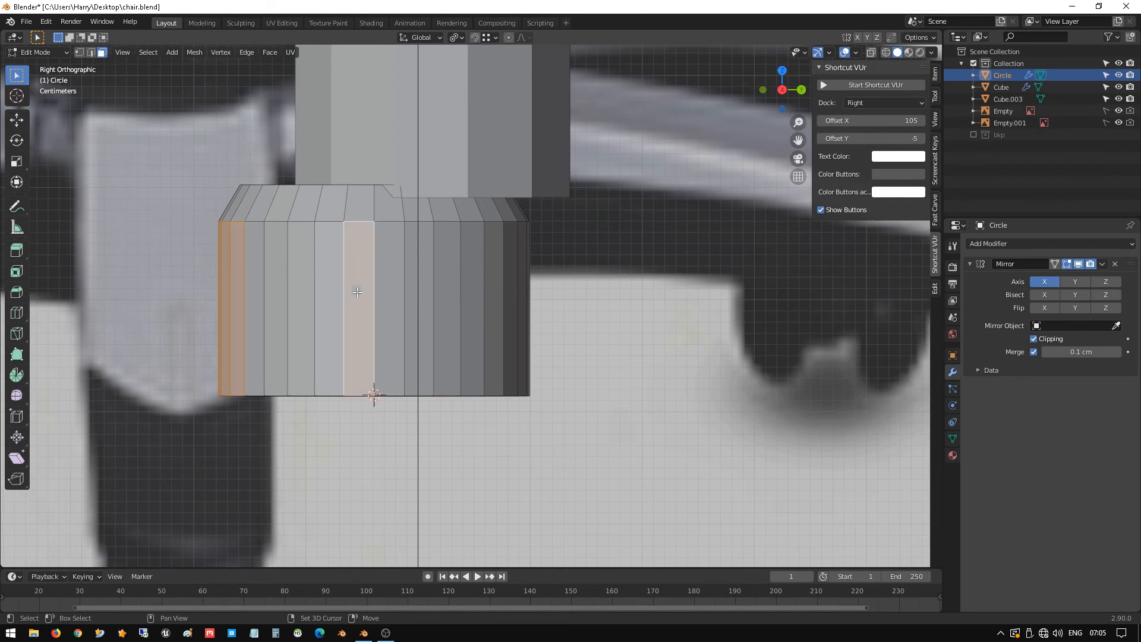
left_click(385, 298, "shift")
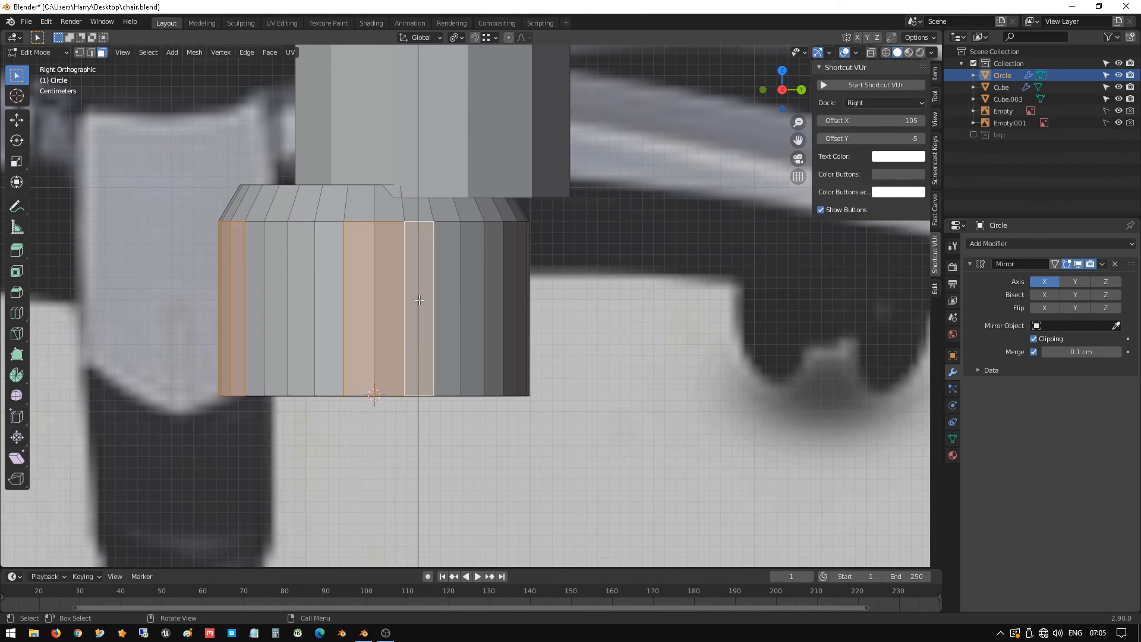
key("KP_1")
key("ctrl+KP_3")
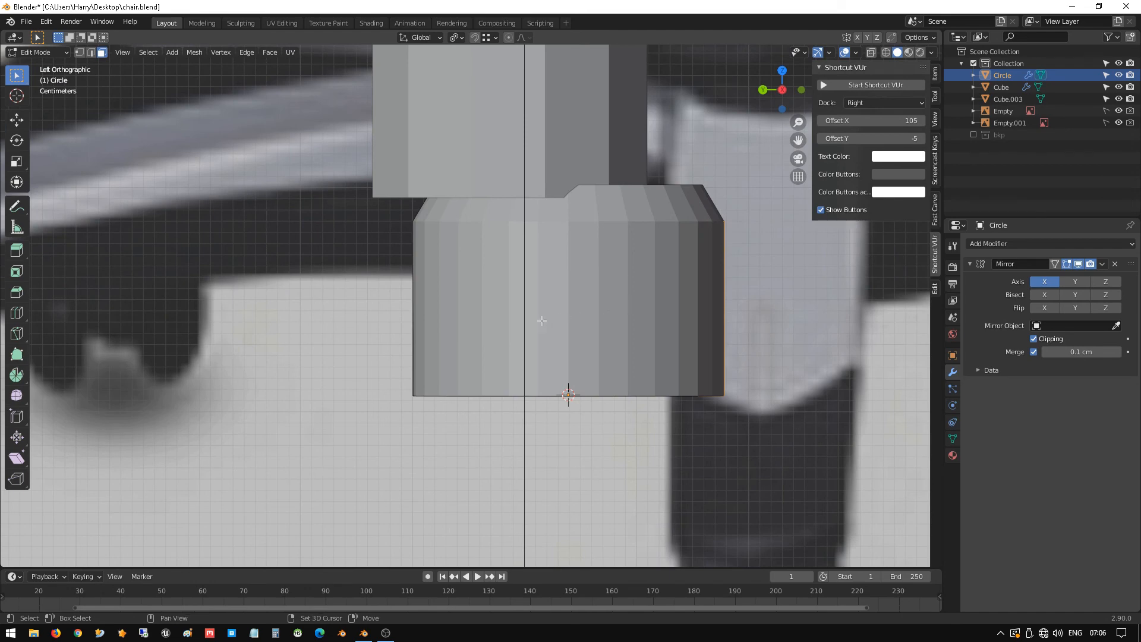
middle_click_drag(542, 321, 830, 316)
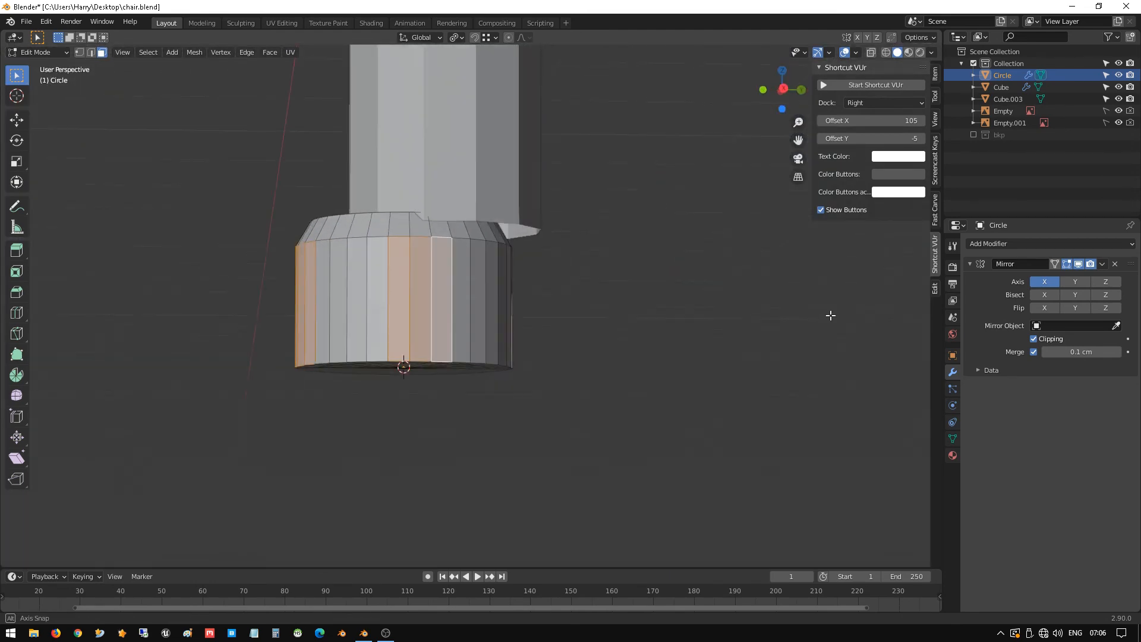
middle_click_drag(588, 323, 460, 381)
scroll(457, 382, "up", 3)
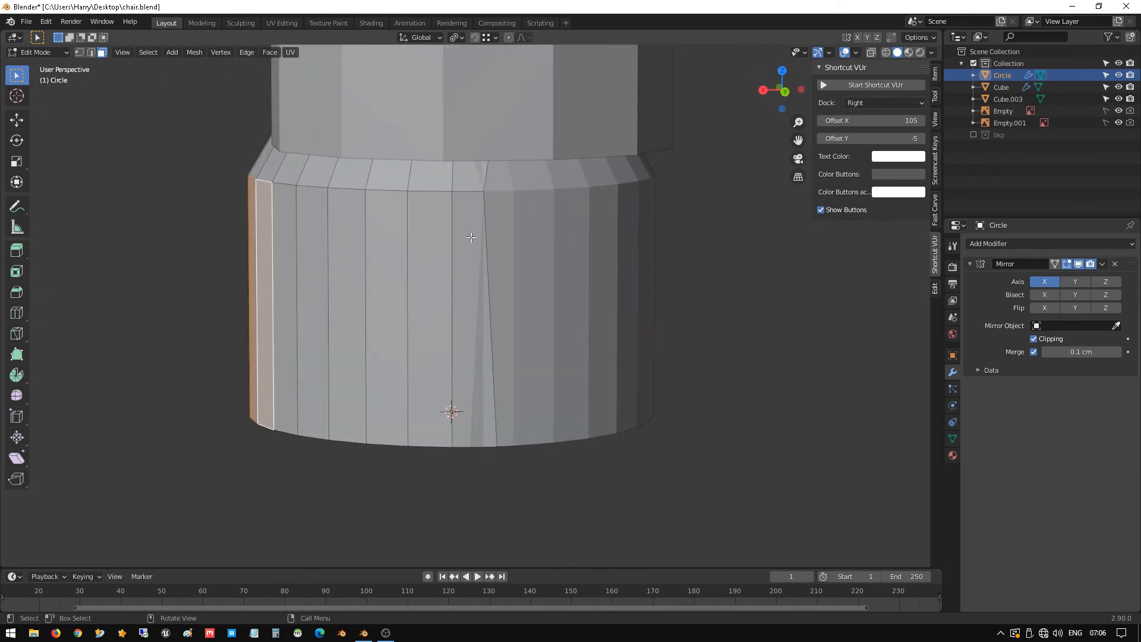
- Select the back seam's upper rim, bottom rim and bottom inset vertices and move them about 4.87 cm along X onto the mirror plane
left_click(470, 237)
key("Tab")
key("Tab")
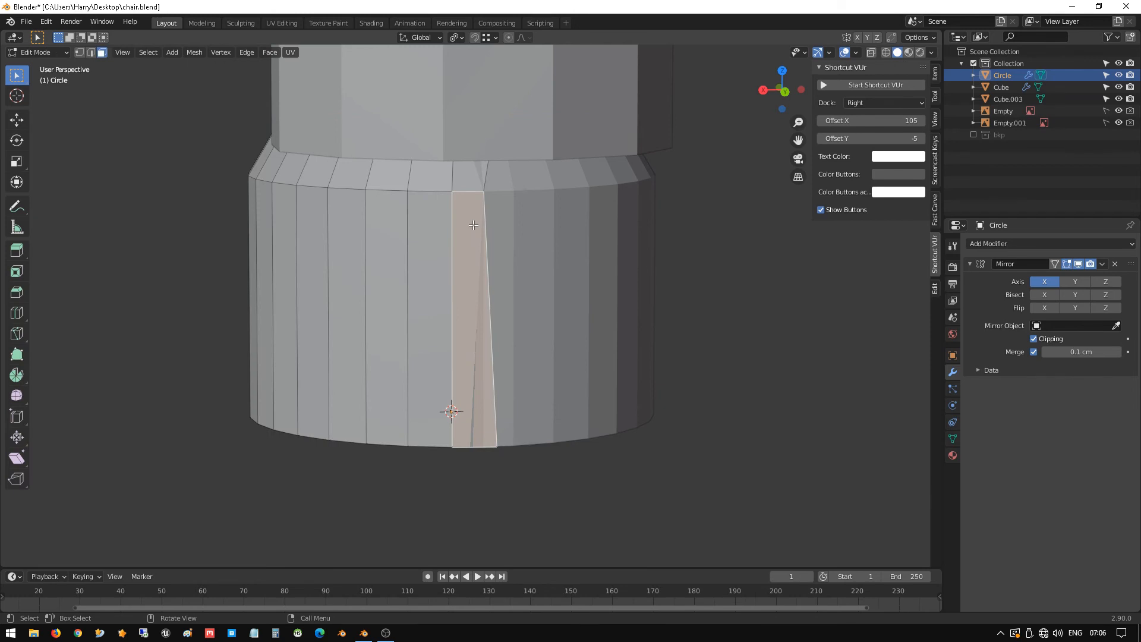
key("1")
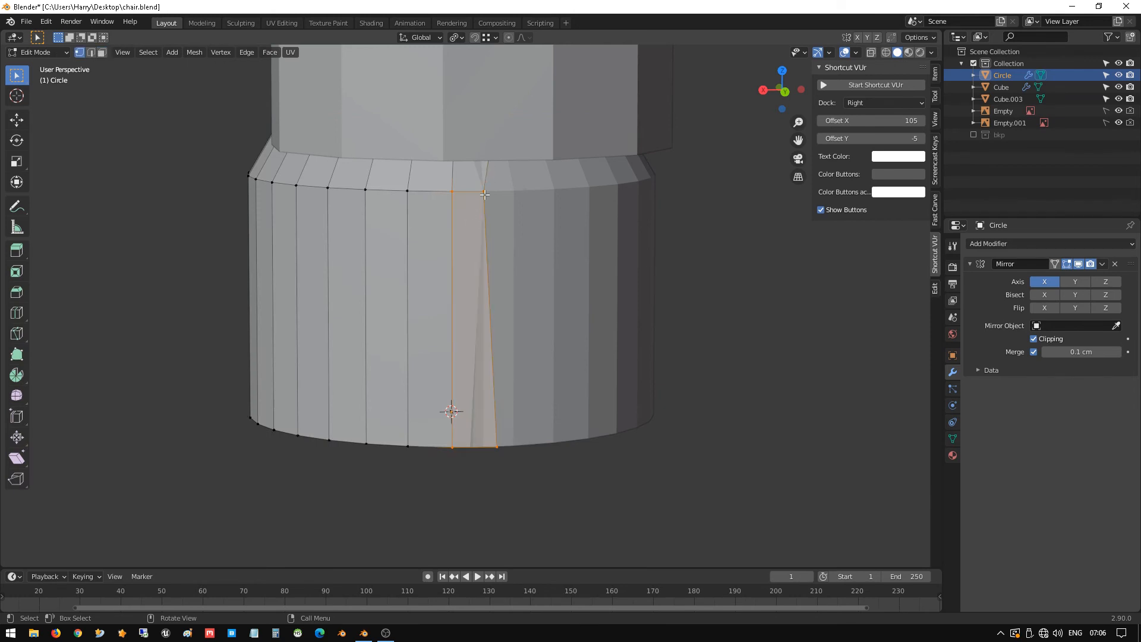
left_click(484, 195, "alt")
middle_click_drag(527, 237, 521, 184)
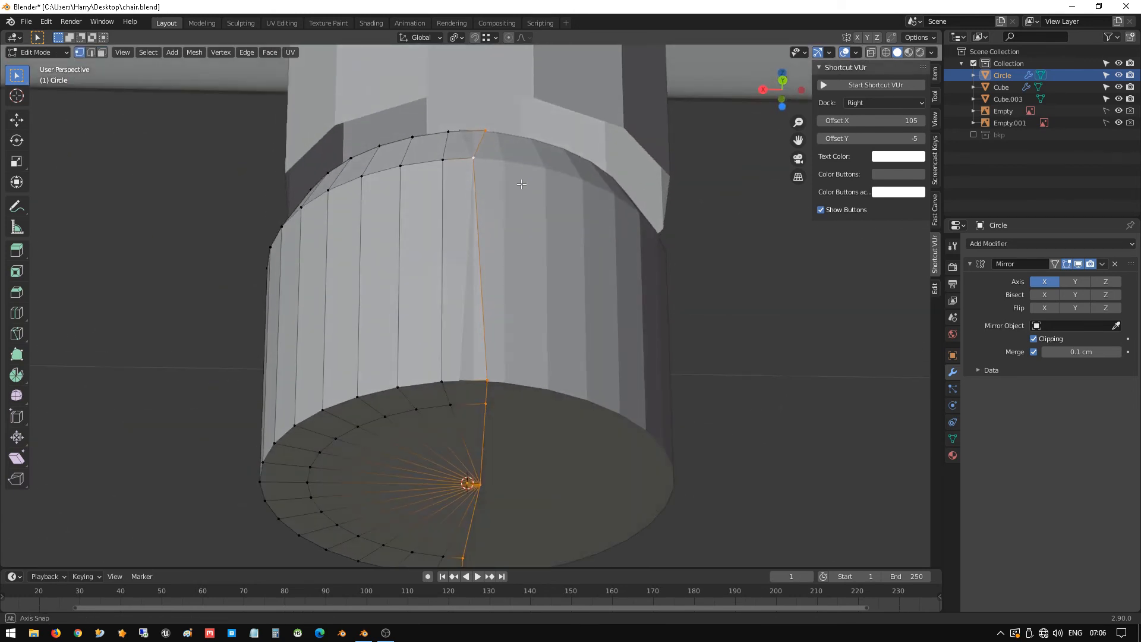
left_click(486, 381)
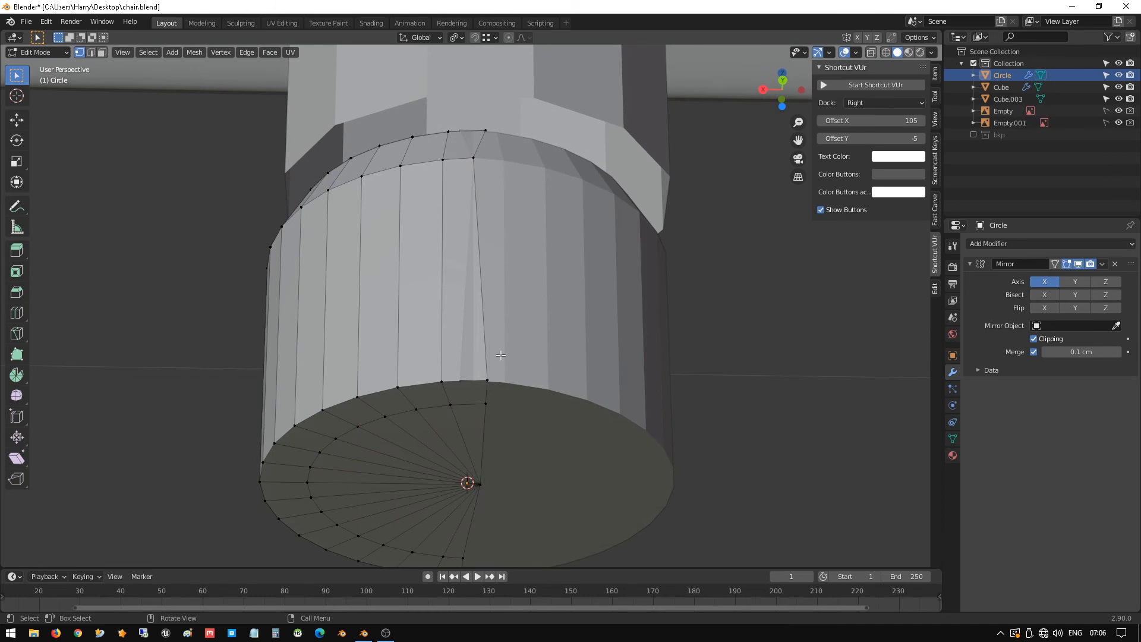
left_click(486, 404, "shift")
left_click(484, 130, "shift")
key("g")
key("x")
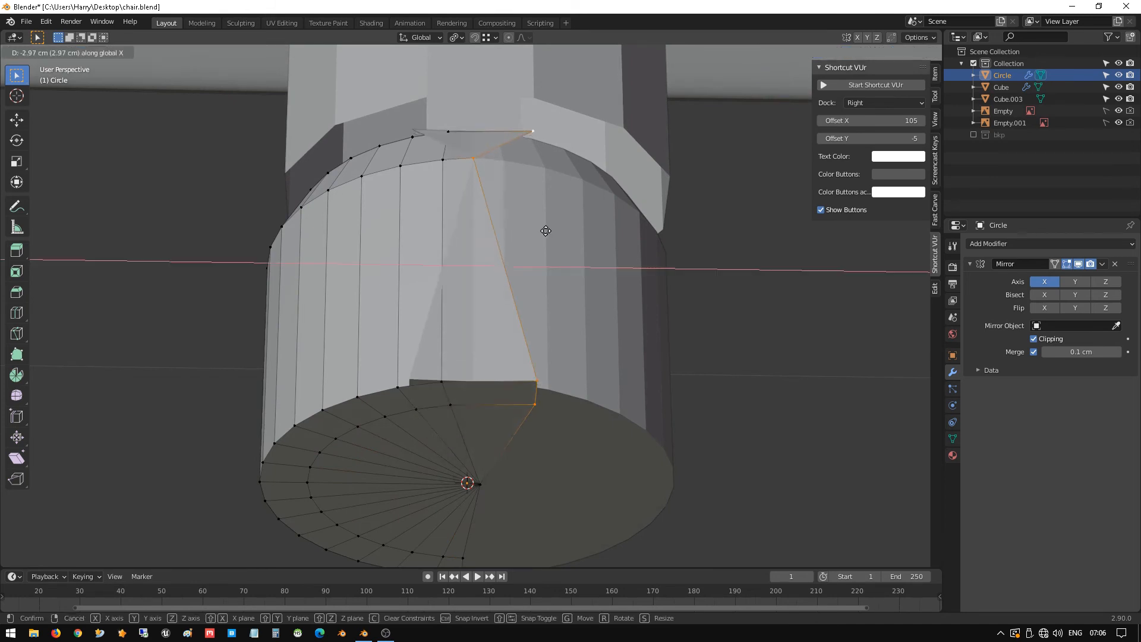
left_click(417, 237)
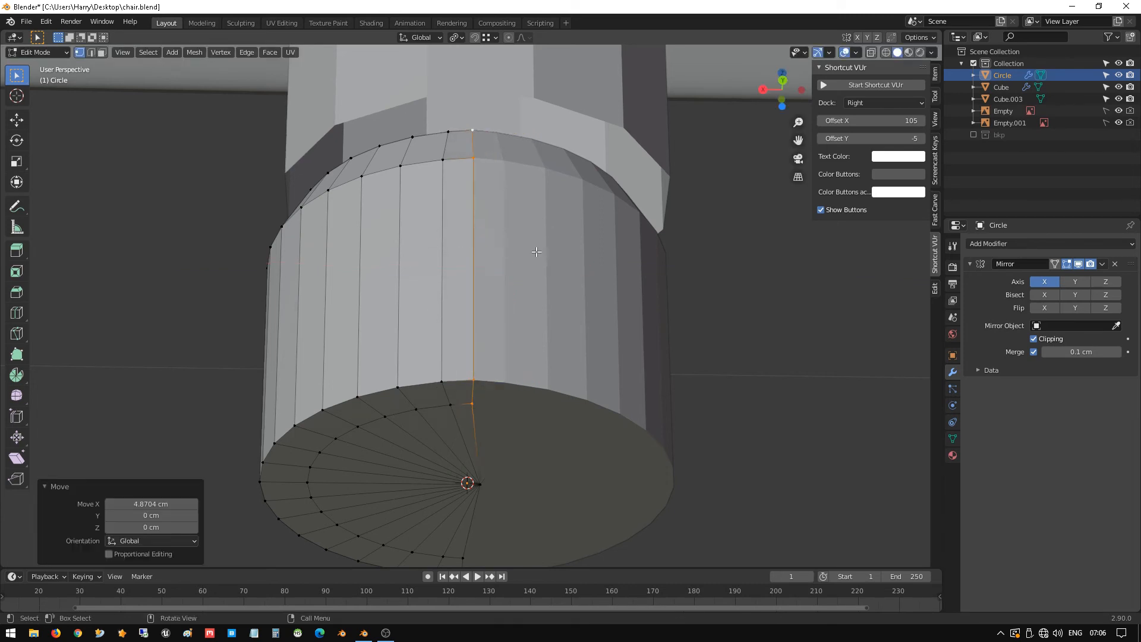
- Select all vertices of the hub's back half in wireframe from the side view and delete them
key("Tab")
middle_click_drag(516, 220, 343, 330)
key("Tab")
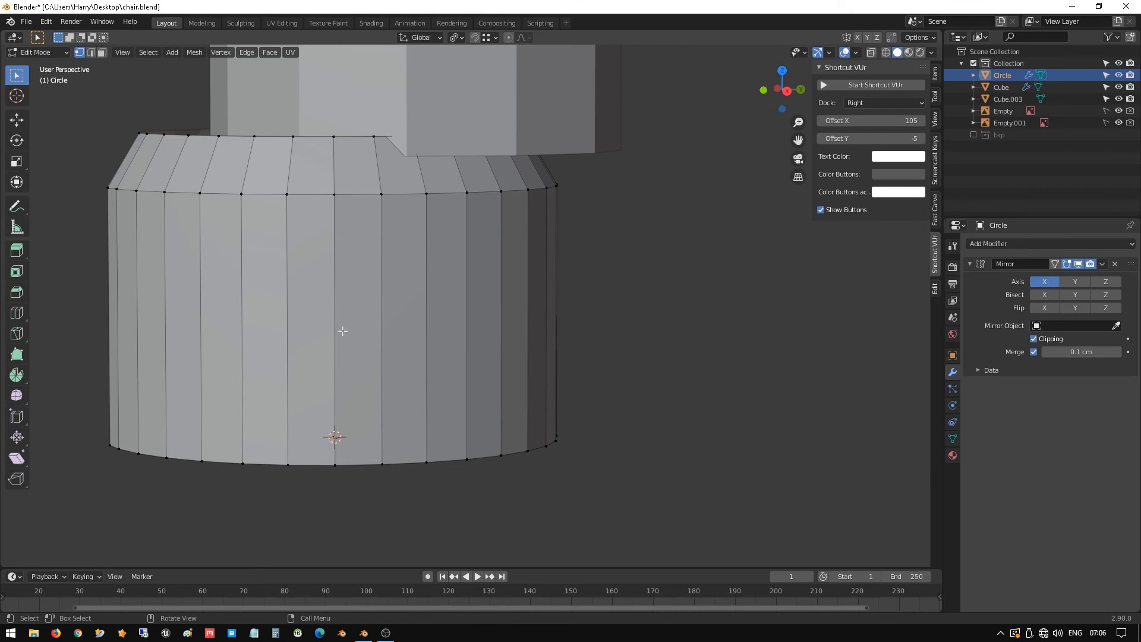
scroll(343, 330, "down", 4)
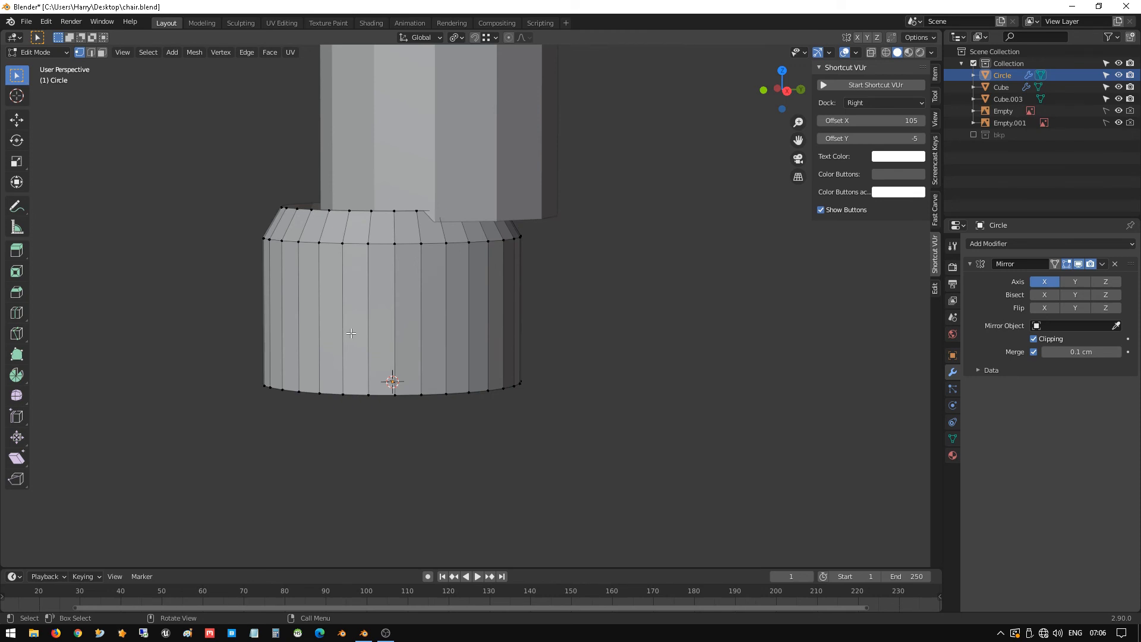
middle_click_drag(137, 326, 415, 345)
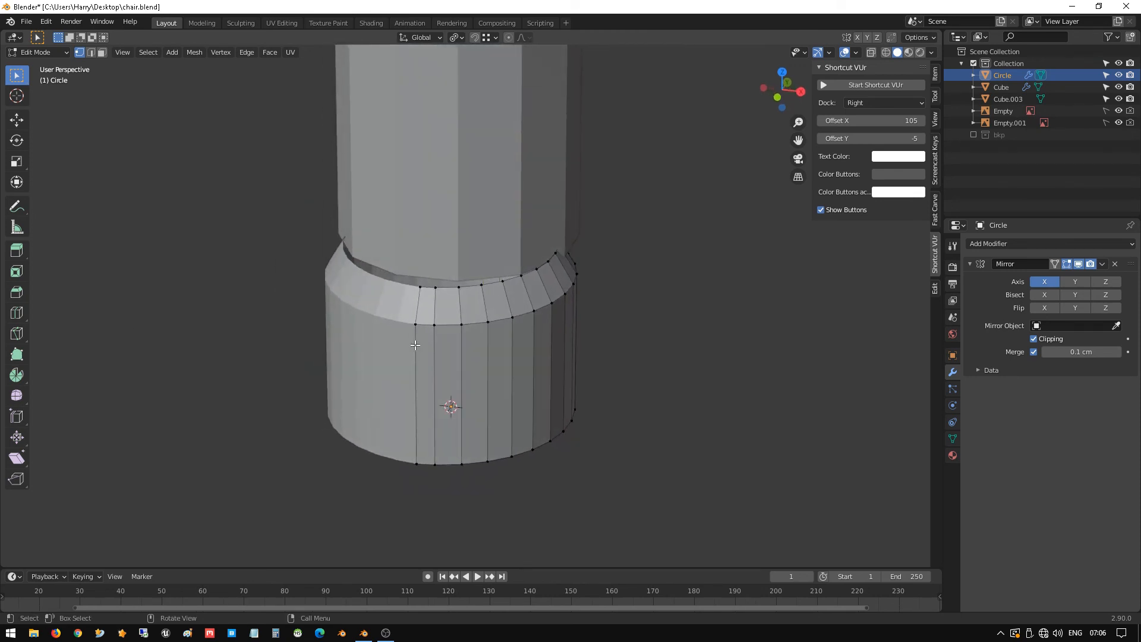
key("KP_3")
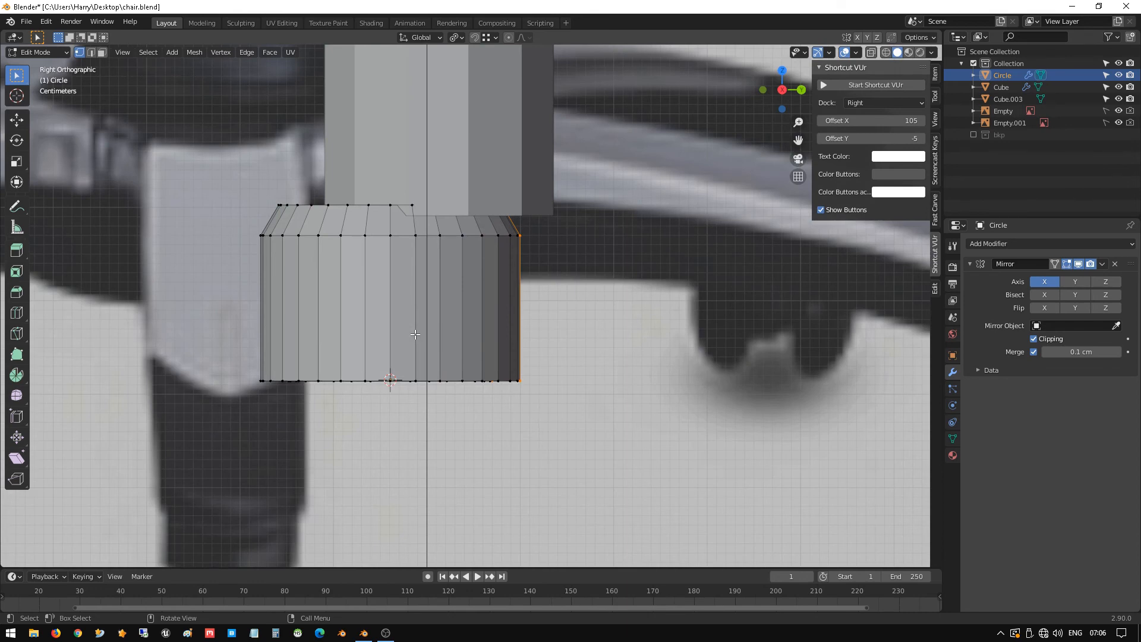
key("shift+z")
mouse_move(406, 169)
left_mouse_down()
mouse_move(412, 223)
mouse_move(562, 279)
mouse_move(605, 398)
left_mouse_up()
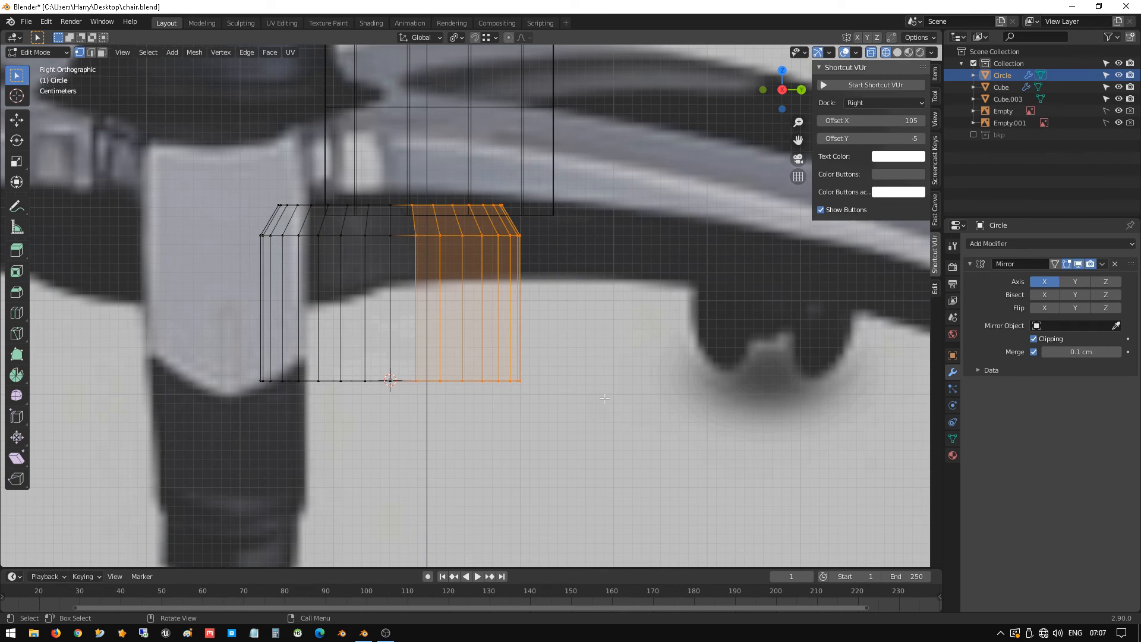
key("x")
left_click(605, 398)
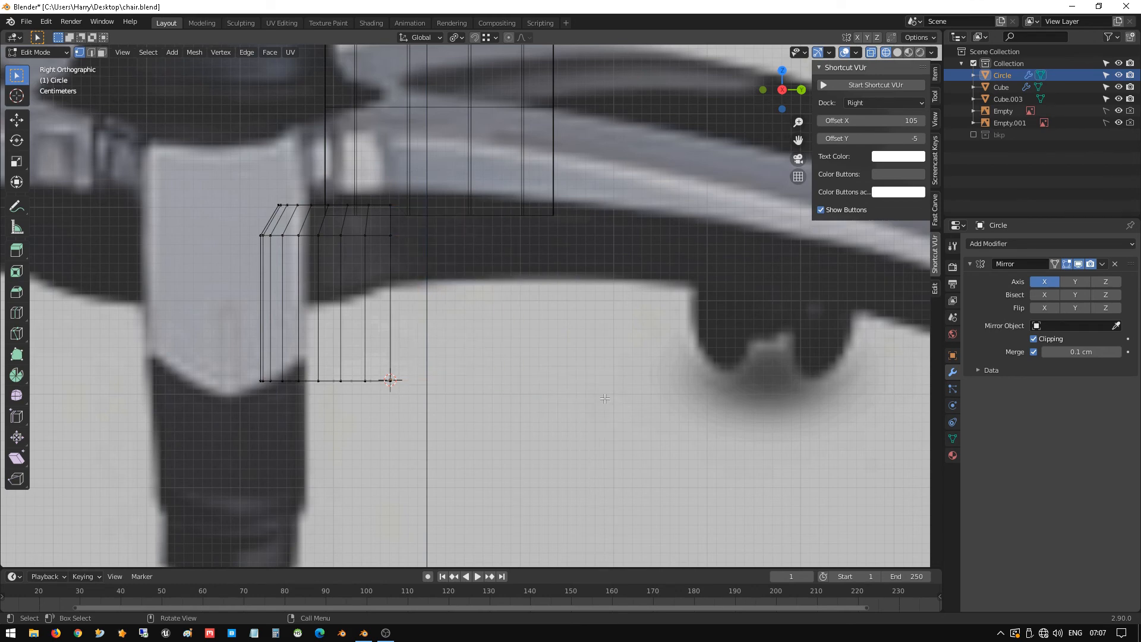
- Enable the Y axis in the hub's Mirror modifier in addition to X and return to solid shading
middle_click_drag(743, 213, 843, 283)
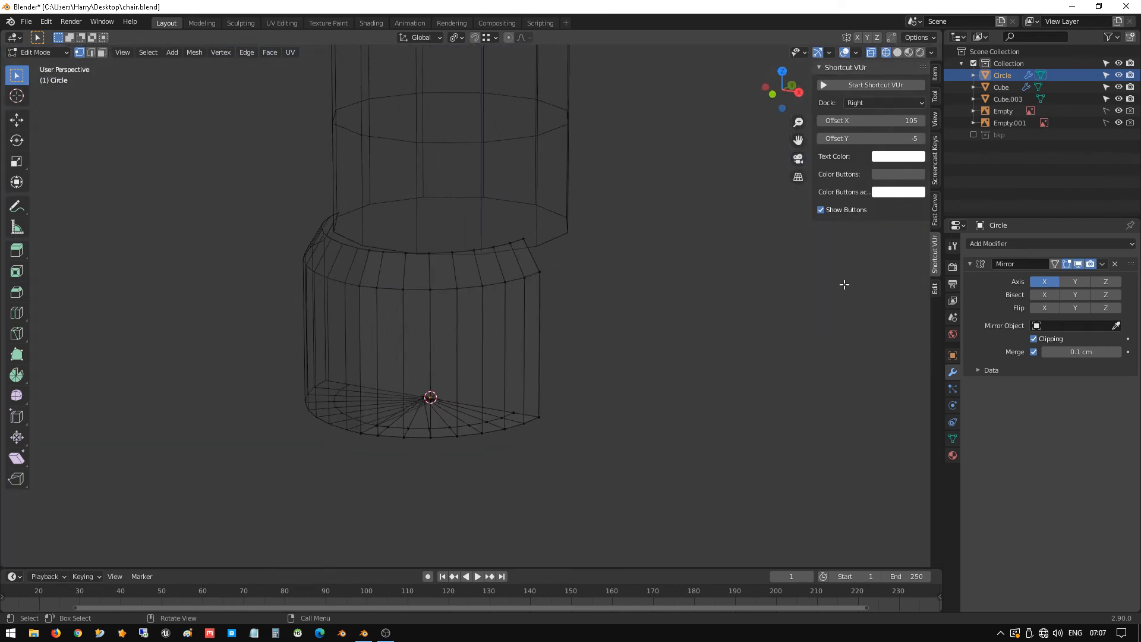
left_click(1071, 284)
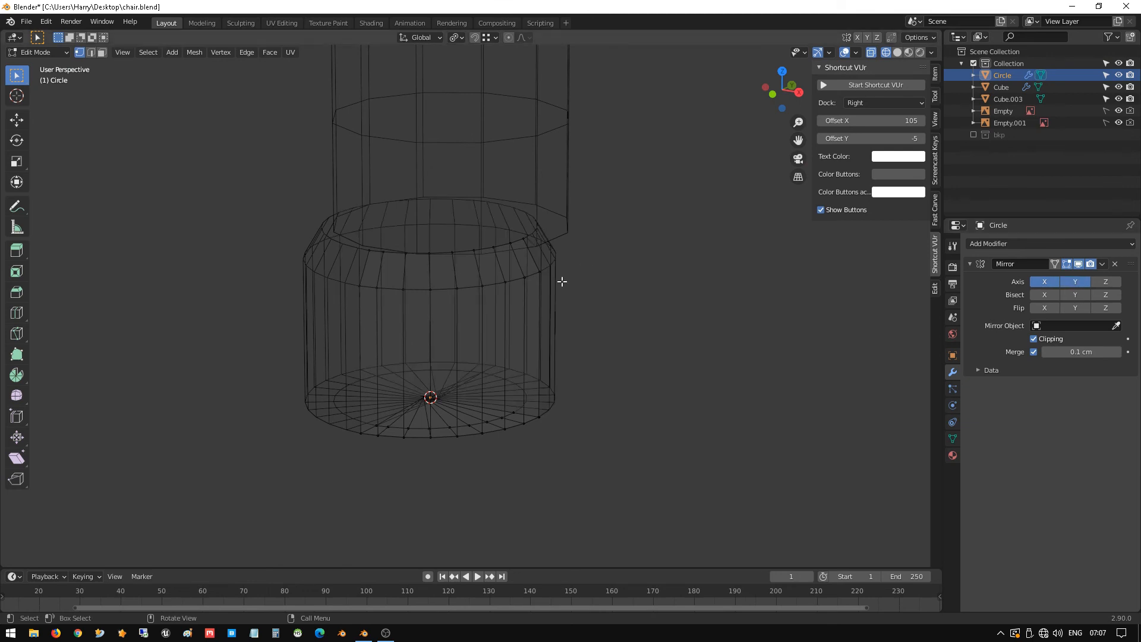
key("shift+z")
middle_click_drag(553, 289, 584, 280)
- Select three adjacent front wall faces beside the mirror seam and extrude them about 11 cm outward along their normal
key("KP_1")
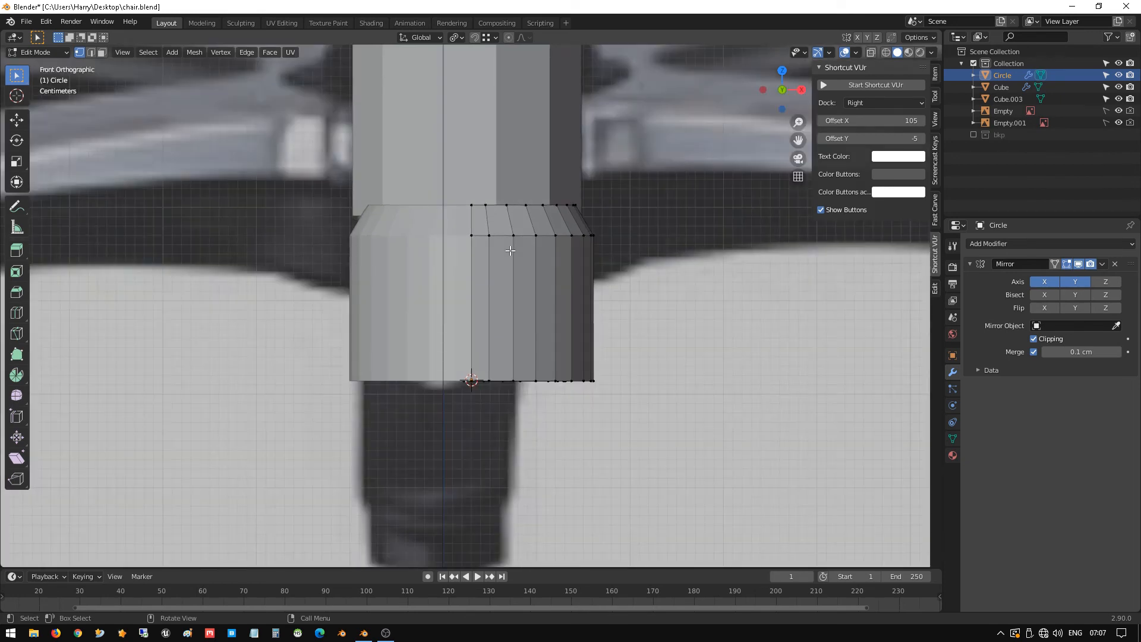
key("3")
left_click(480, 260)
left_click(504, 299, "shift")
left_click(523, 301, "shift")
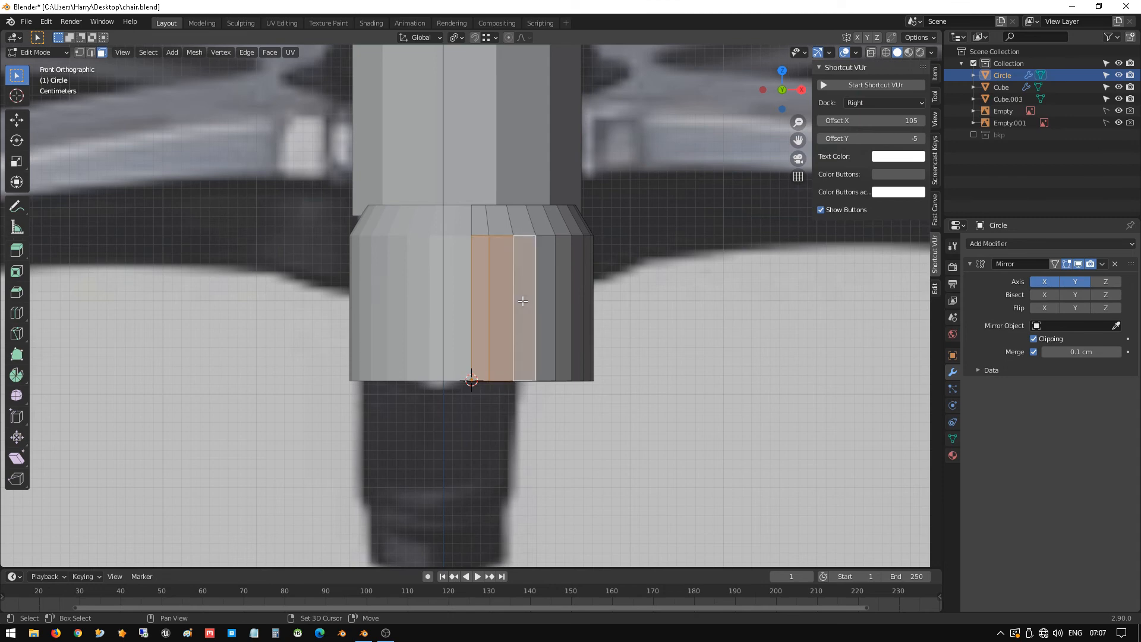
middle_click_drag(578, 276, 478, 298)
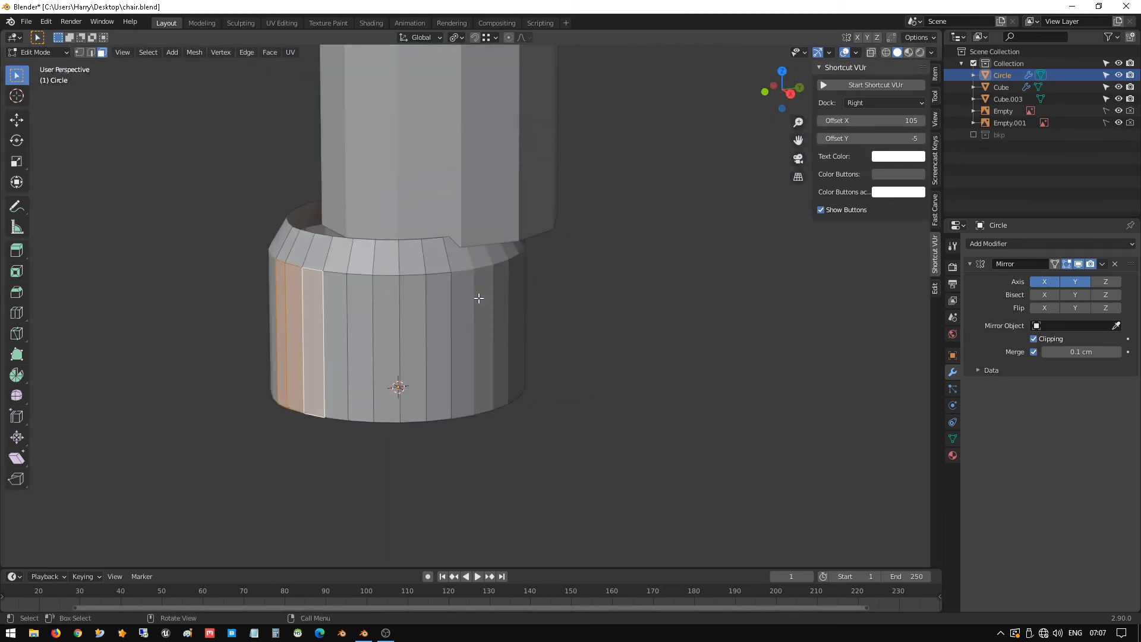
scroll(479, 298, "down", 3)
key("e")
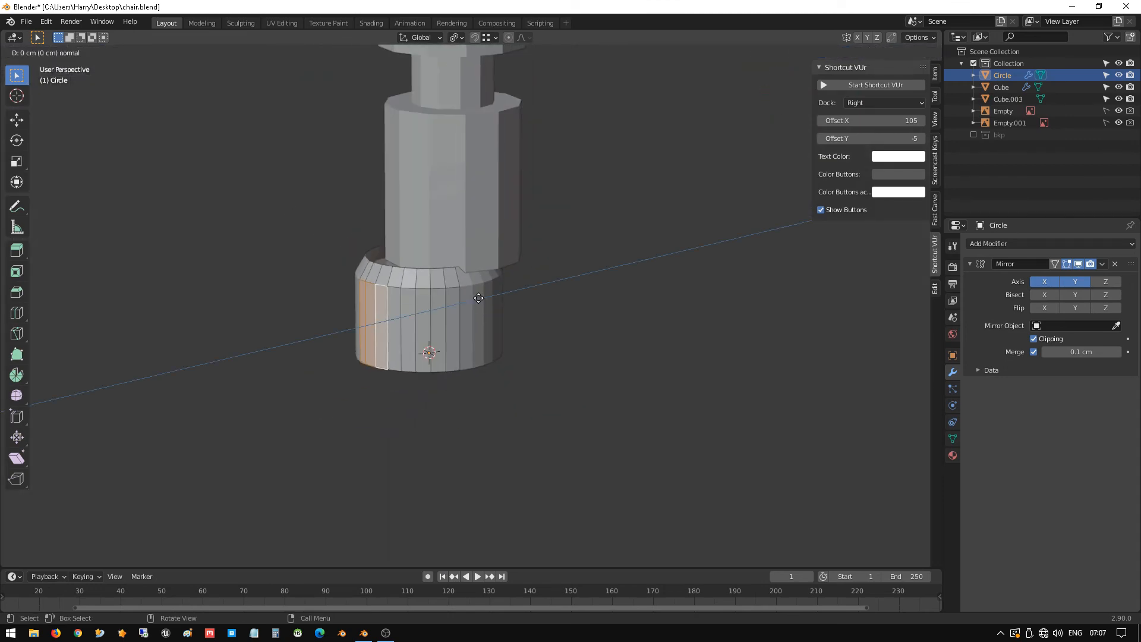
left_click(432, 306)
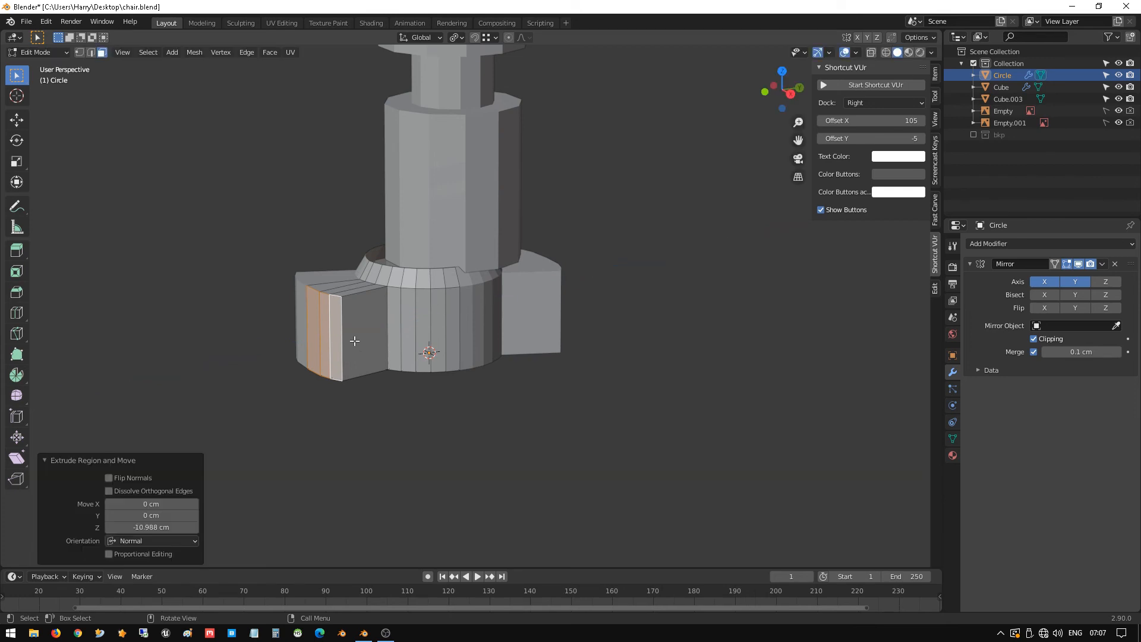
- Scale the extruded leg's end faces uniformly to about 0.814
middle_click_drag(355, 341, 484, 348)
key("s")
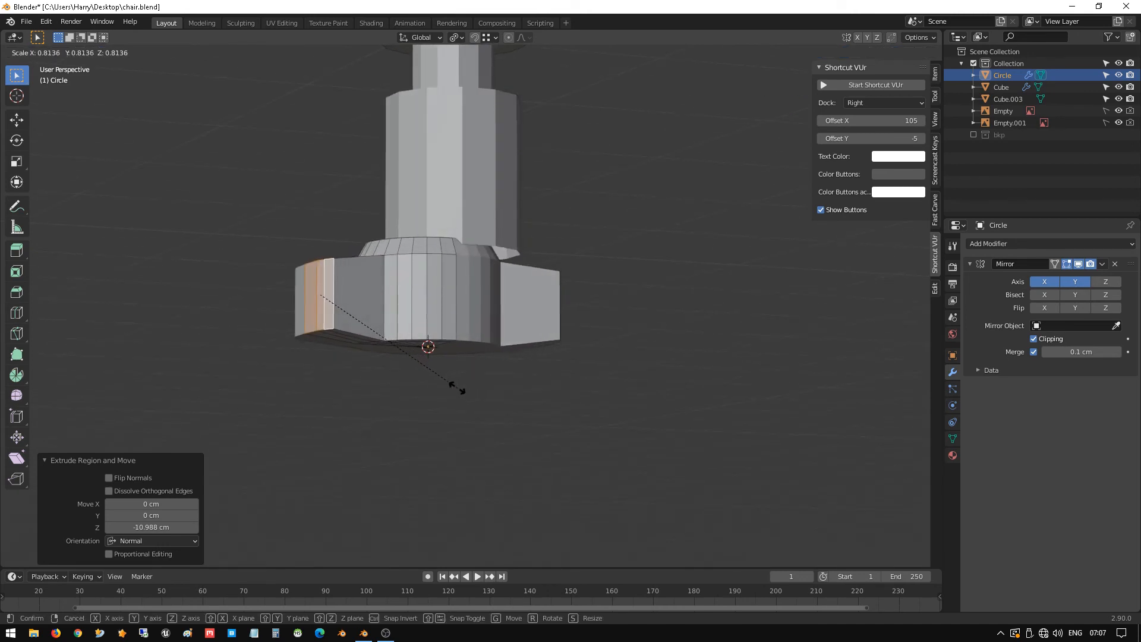
left_click(457, 388)
middle_click_drag(458, 387, 563, 382)
key("s")
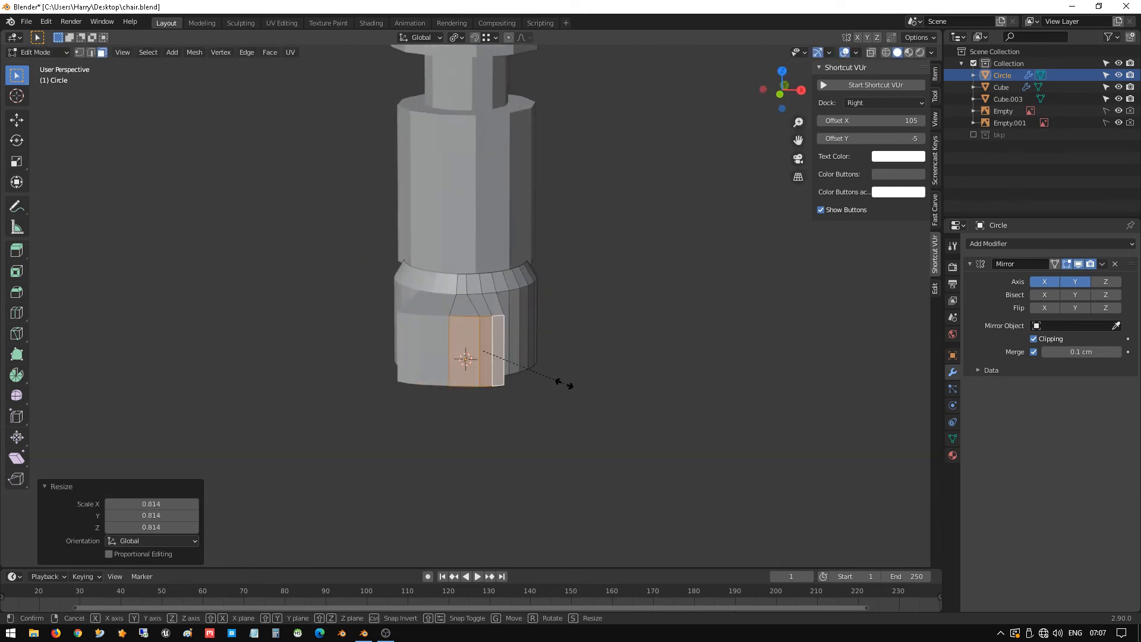
key("x")
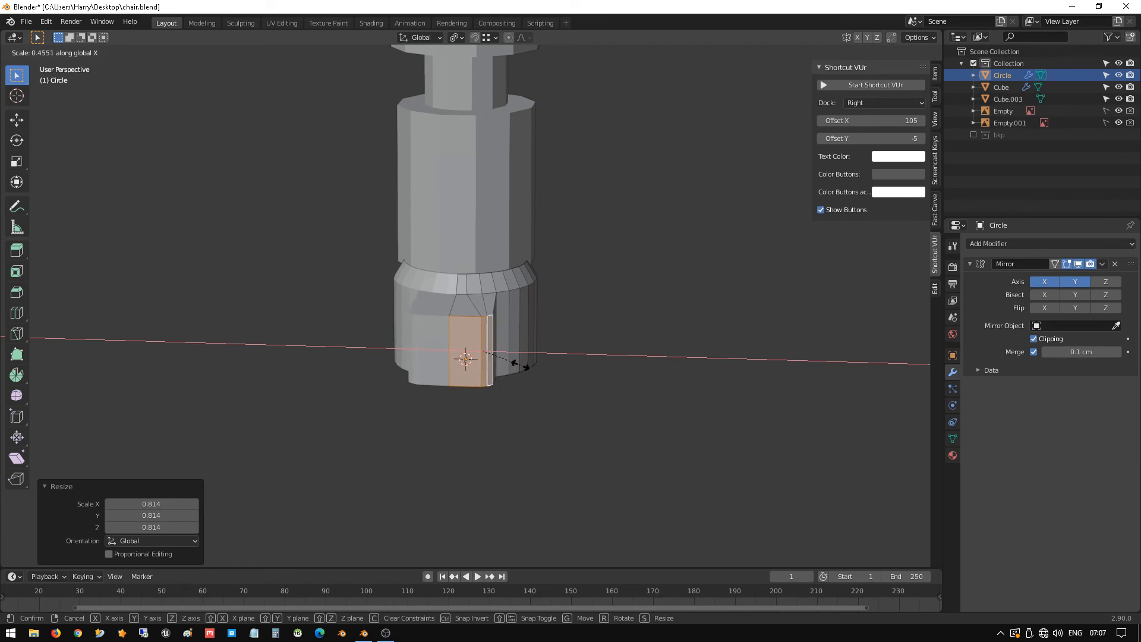
right_click(520, 365)
scroll(506, 356, "up", 5)
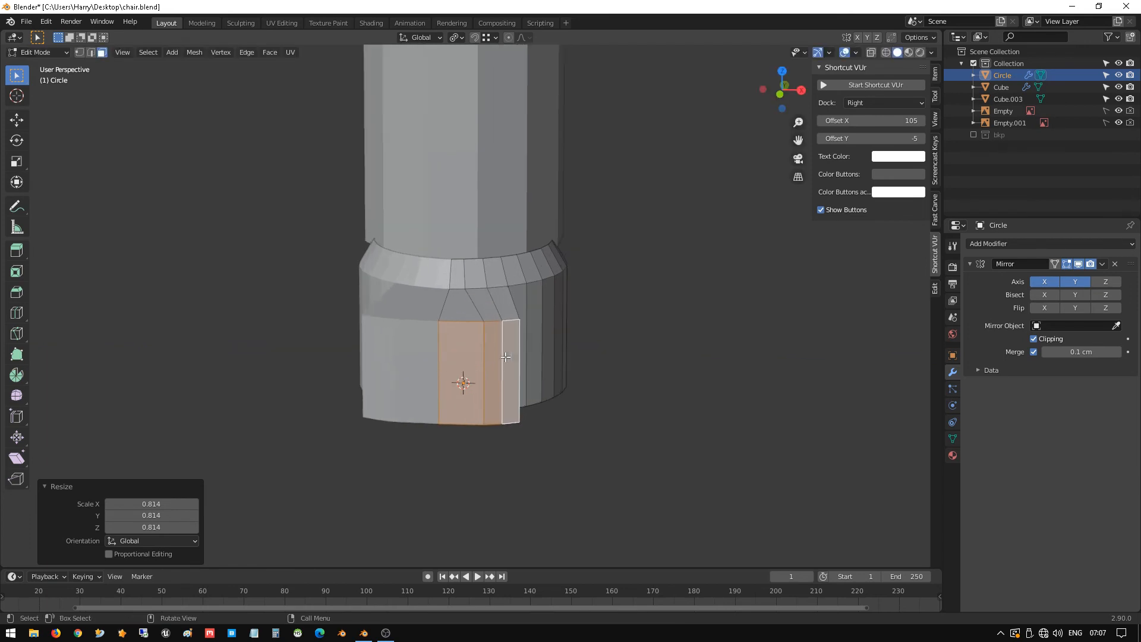
scroll(505, 356, "down", 5)
key("s")
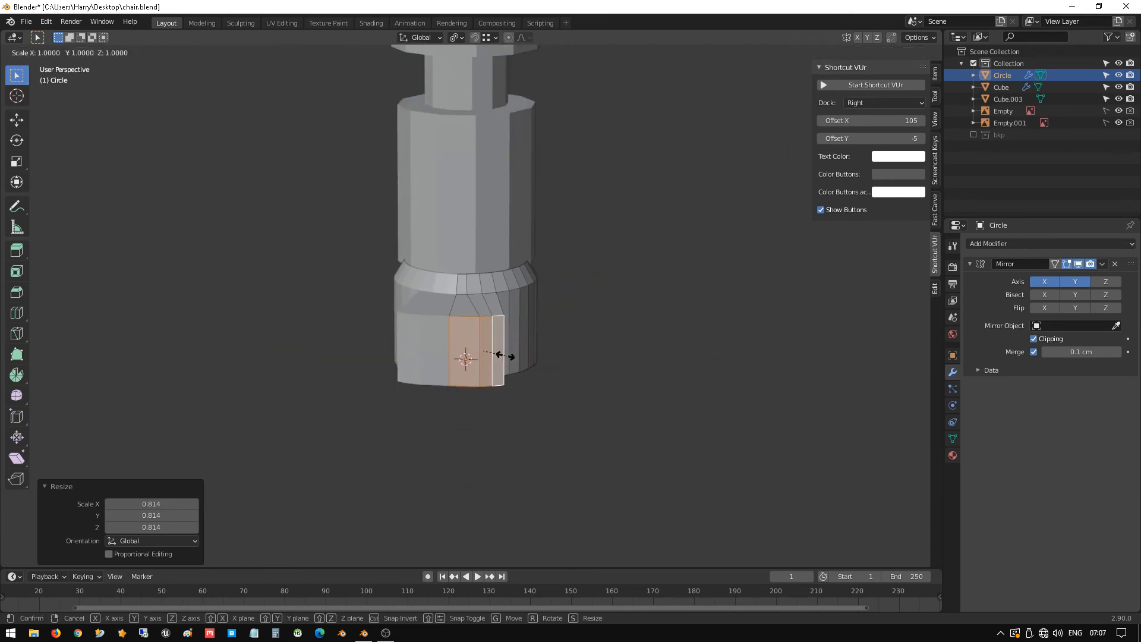
key("x")
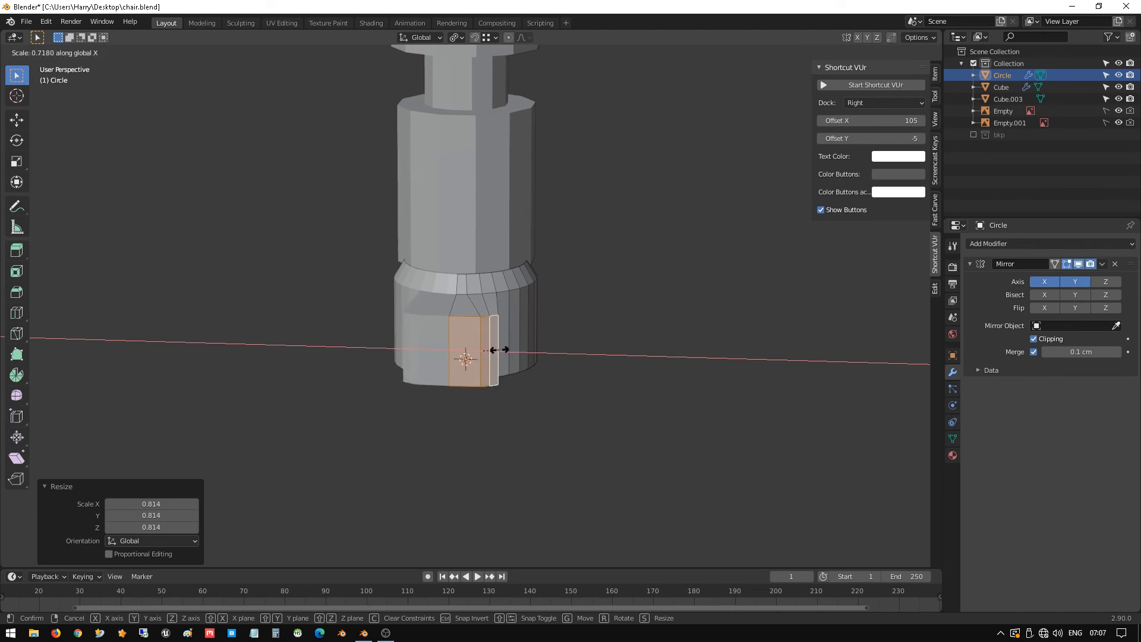
right_click(501, 350)
scroll(522, 335, "up", 3)
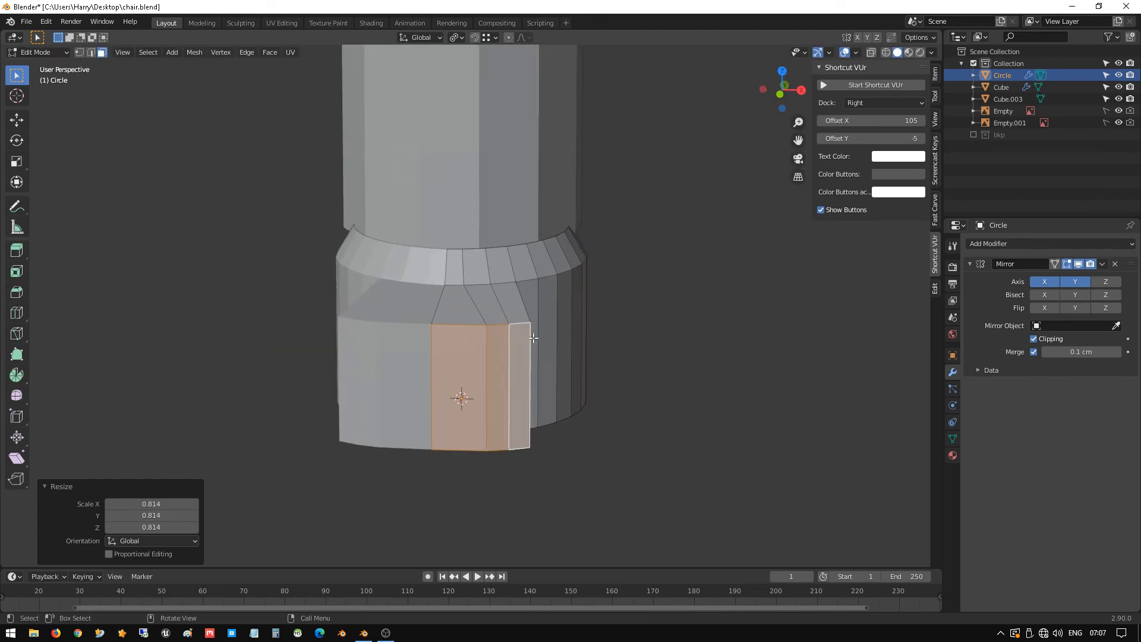
- Move the leg end's first vertical edge beside the mirror seam about 3.1 cm toward the seam along X
middle_click_drag(532, 337, 469, 331)
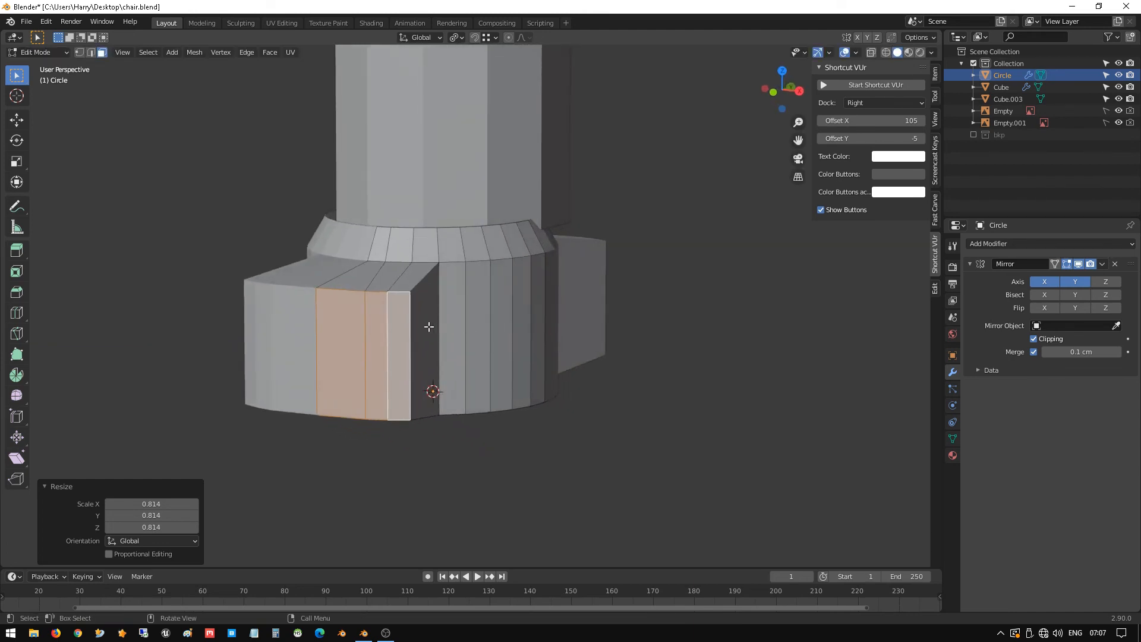
key("1")
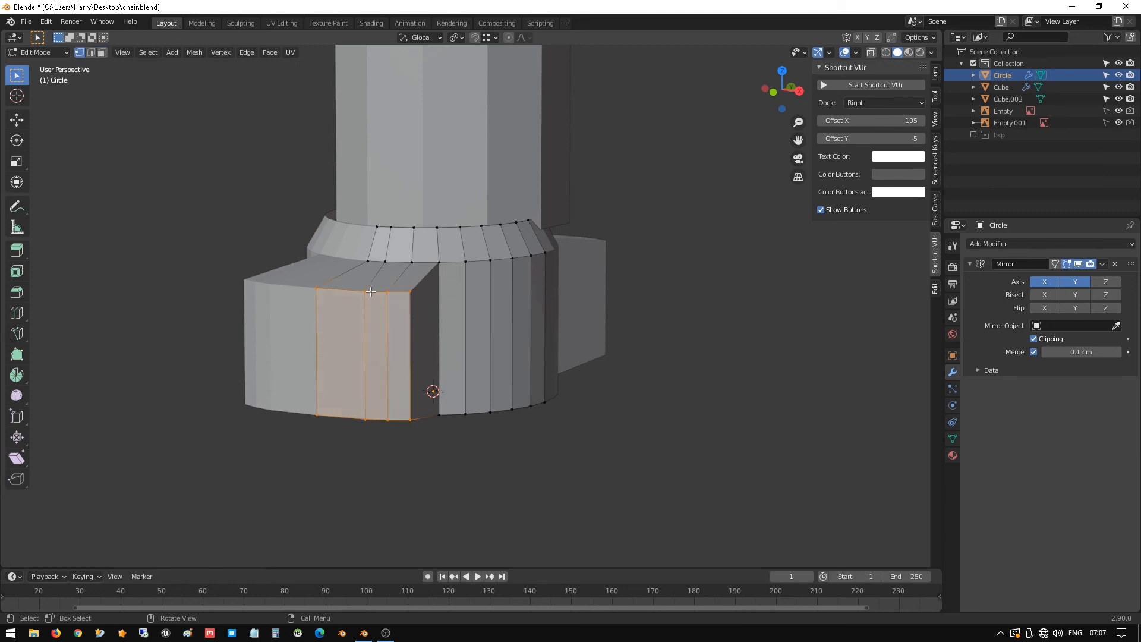
left_click(366, 292)
left_click(366, 418, "shift")
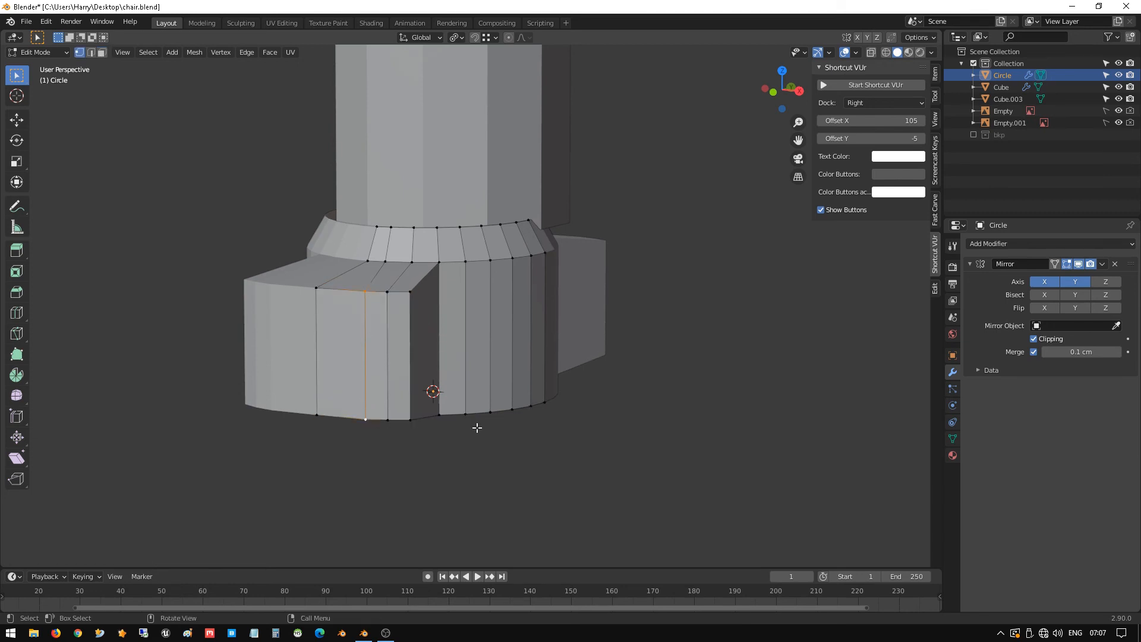
key("g")
key("x")
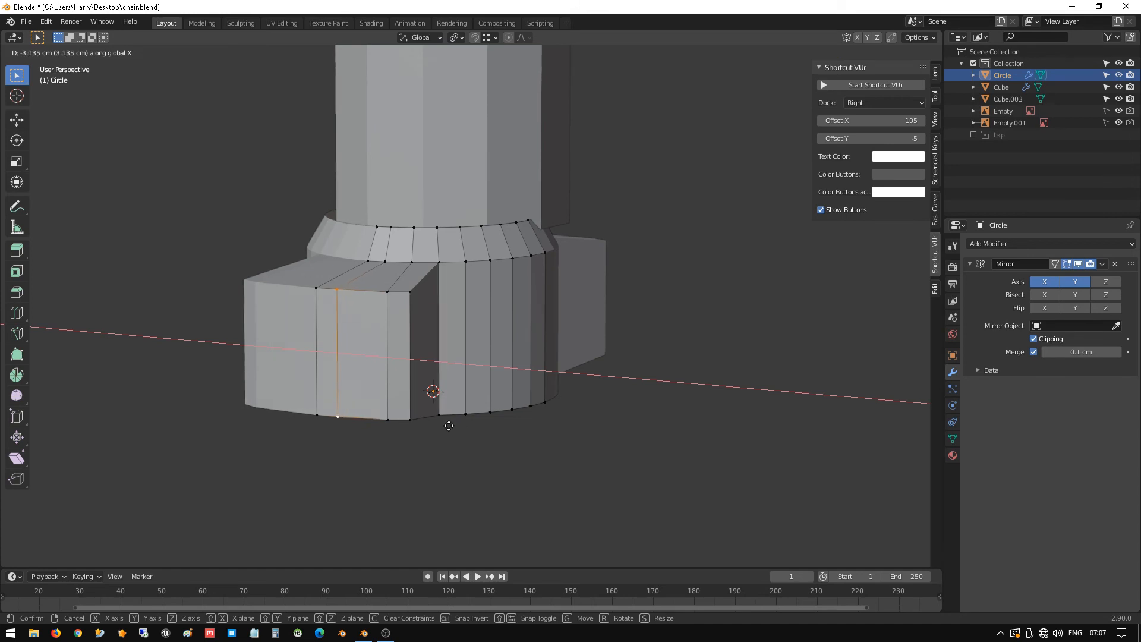
left_click(449, 426)
- Move the leg end's next vertical edge outward from the seam about 3.4 cm toward the seam along X
left_click(387, 291)
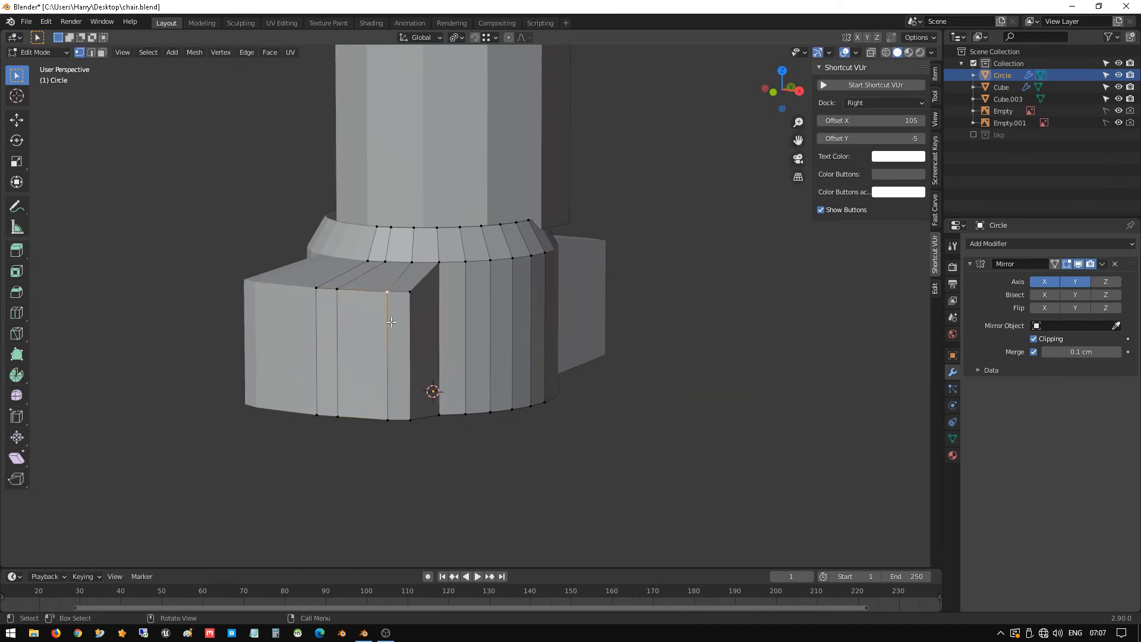
left_click(388, 420, "shift")
key("g")
key("x")
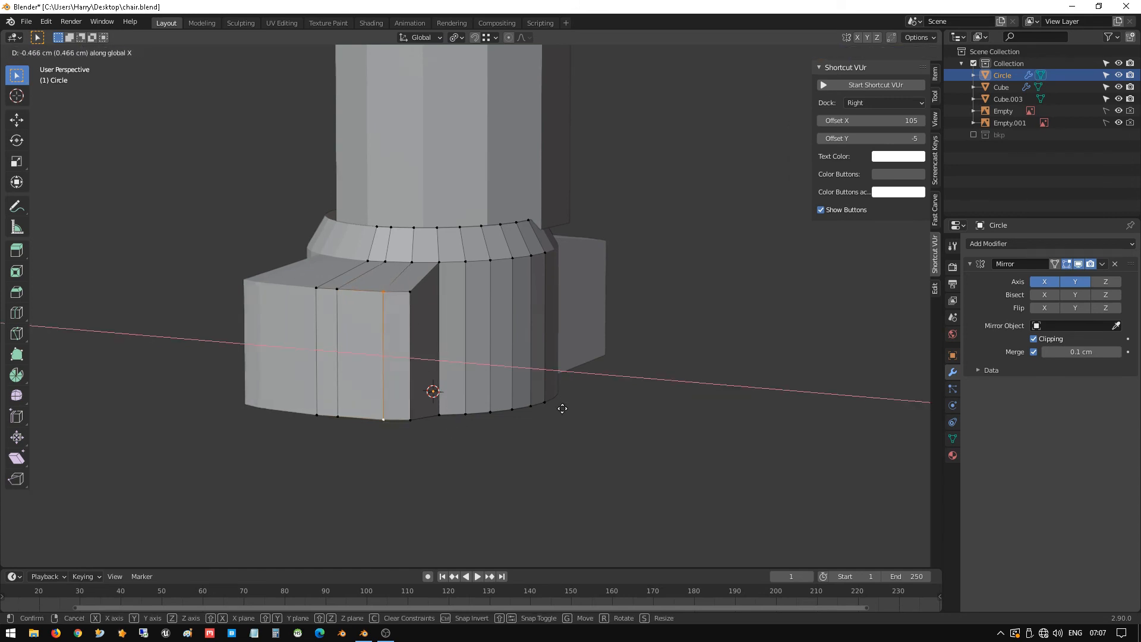
left_click(536, 401)
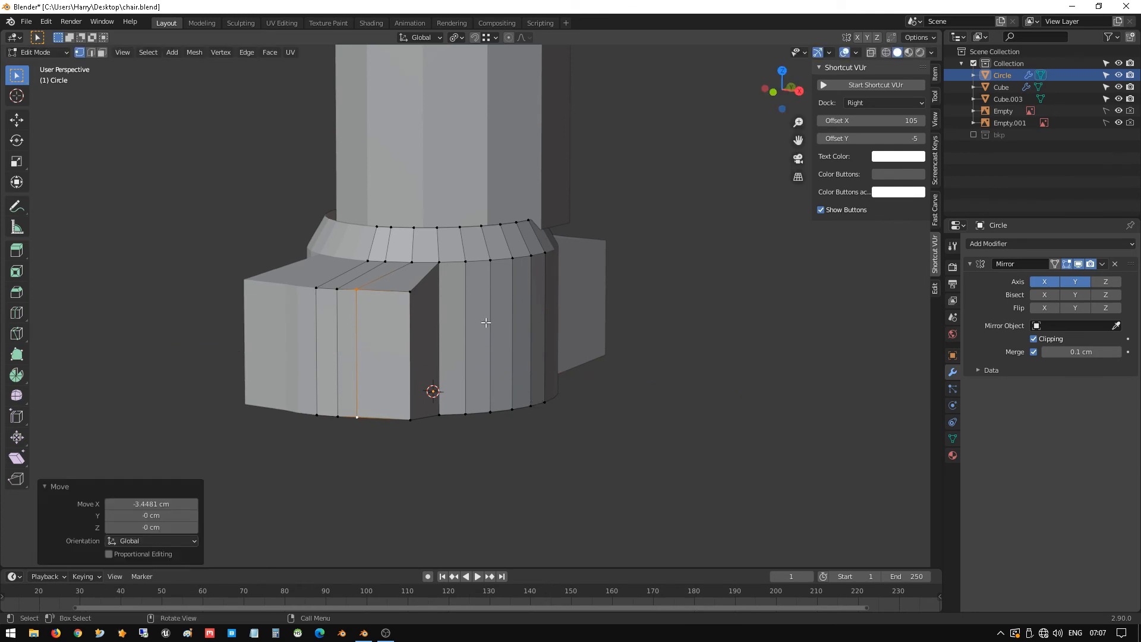
- Narrow the leg by moving its end's outer corner edge along X toward the seam about 3.1 cm, plus about 0.6 cm more
left_click(410, 291)
left_click(410, 419, "shift")
key("g")
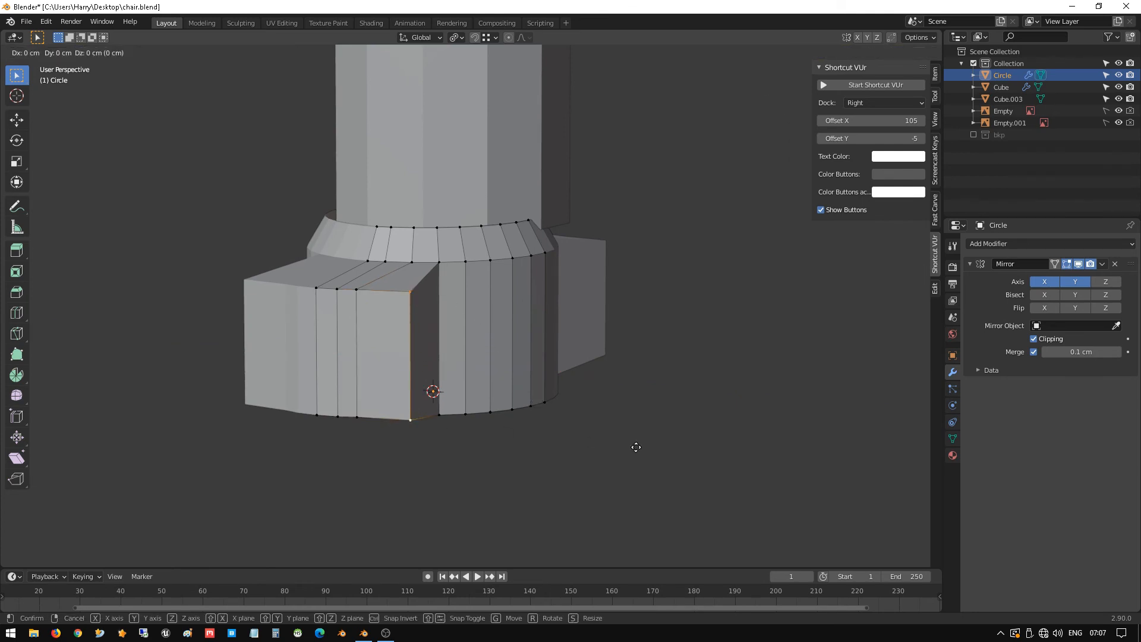
key("x")
left_click(607, 446)
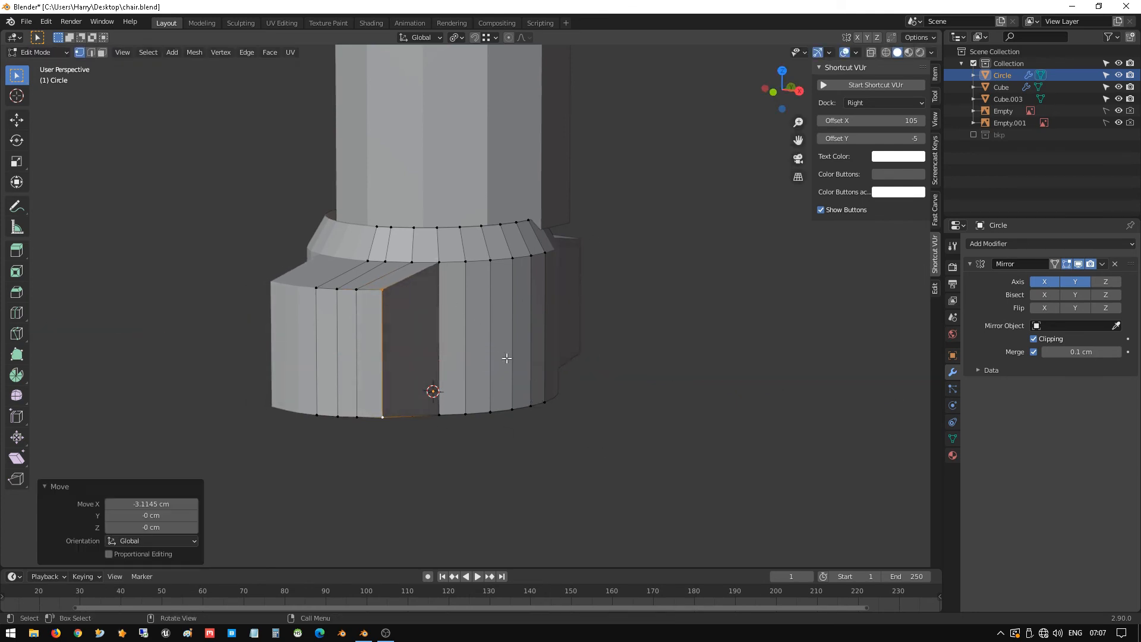
middle_click_drag(506, 359, 557, 351)
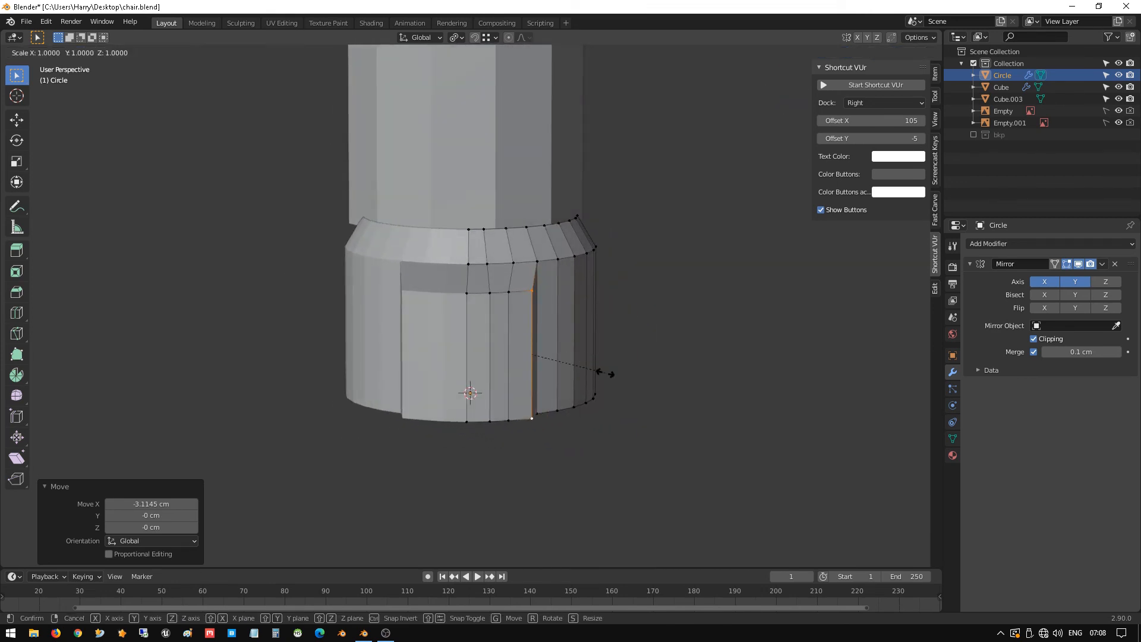
key("g")
key("x")
left_click(621, 356)
- Select all of the leg end's vertices in wireframe from the side view and flatten them by scaling to 0 along Y
scroll(621, 356, "down", 2)
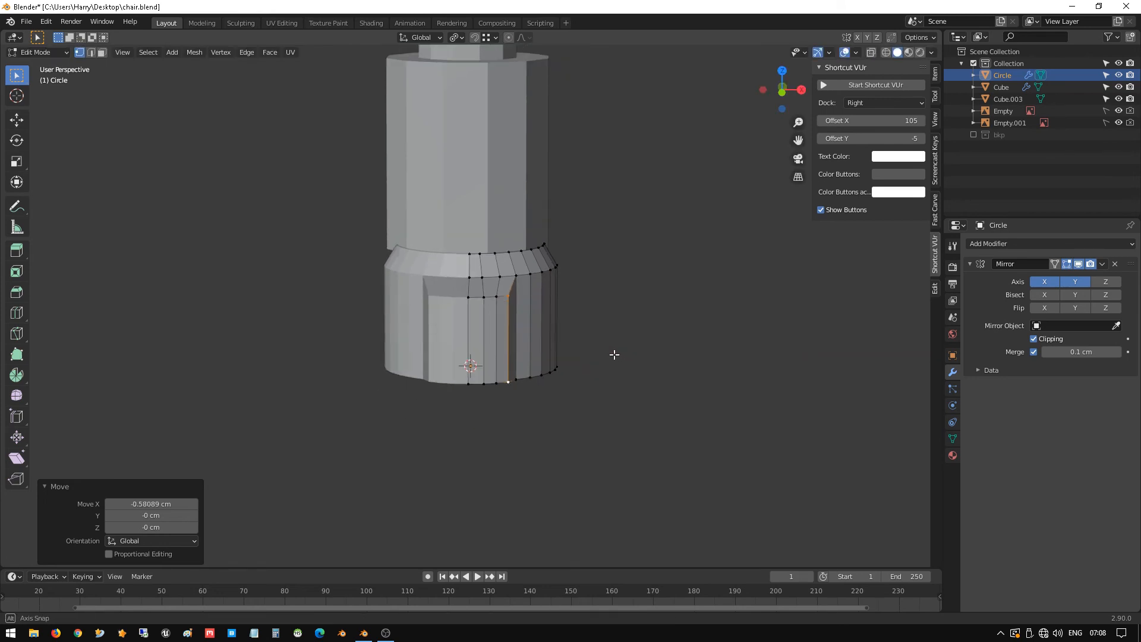
middle_click_drag(614, 355, 568, 355)
middle_click_drag(402, 340, 507, 274, "shift")
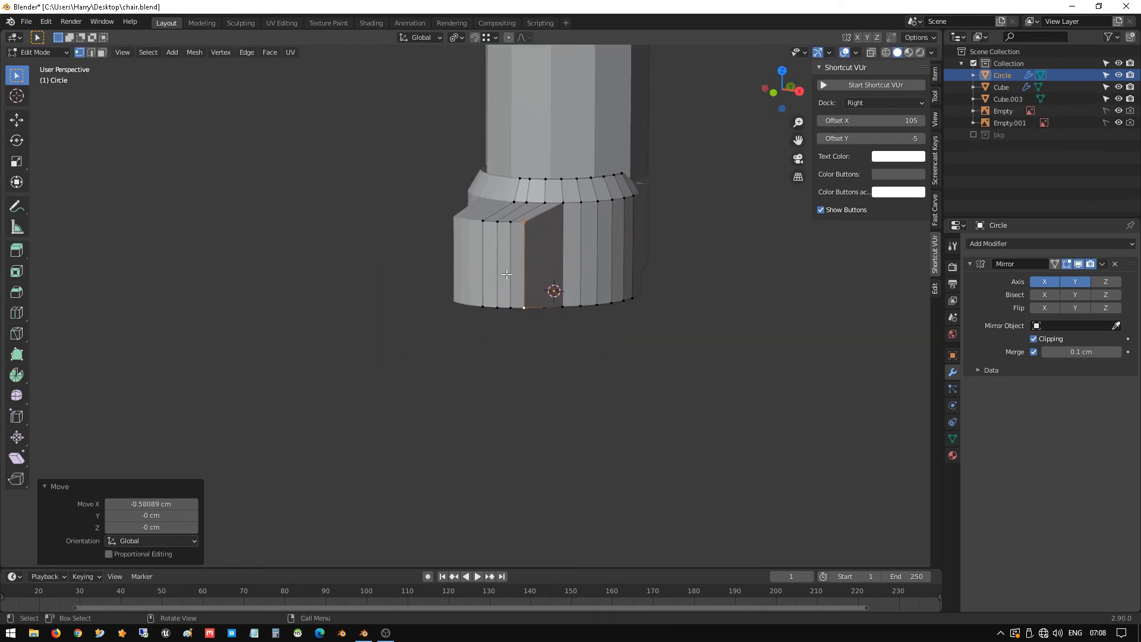
key("KP_3")
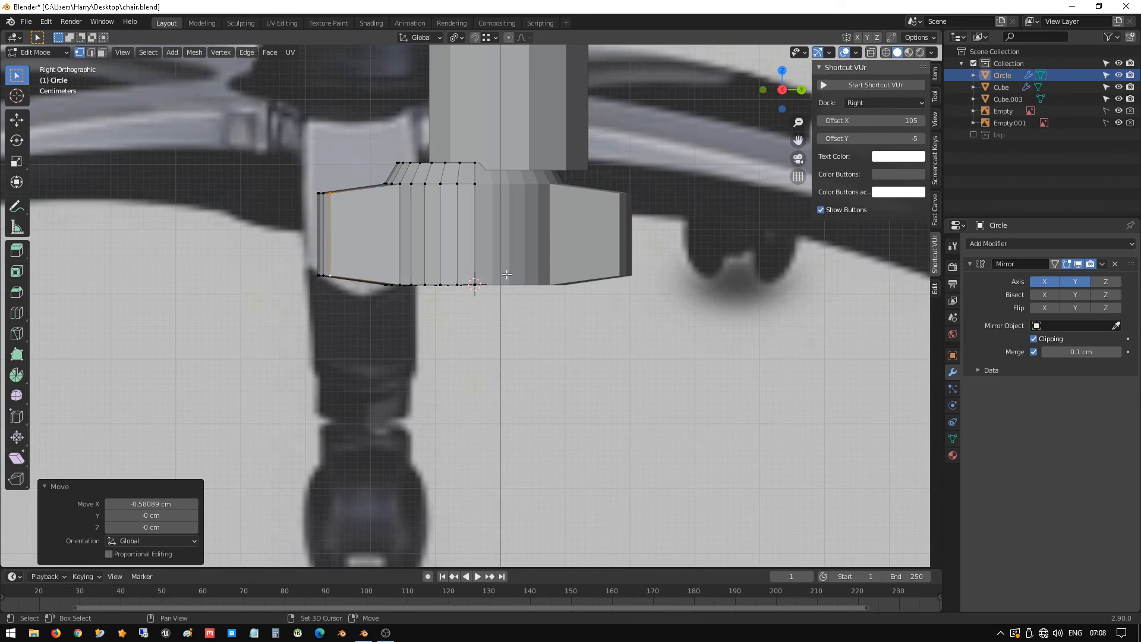
key("shift+z")
scroll(505, 273, "down", 3)
middle_click_drag(339, 190, 401, 195, "shift")
left_click_drag(401, 195, 469, 340)
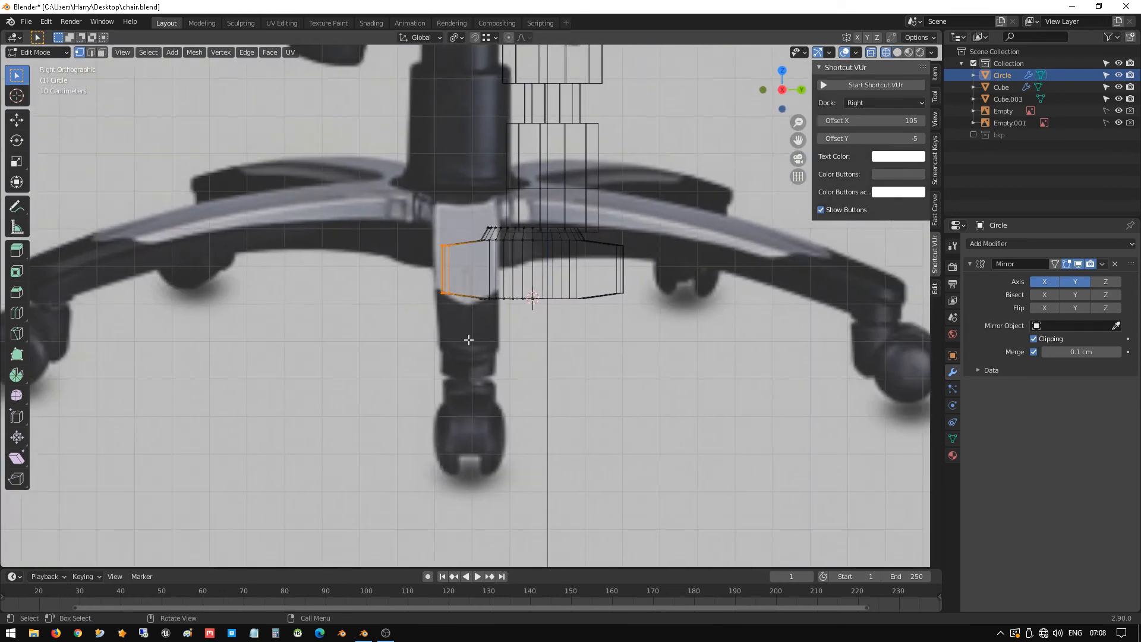
type("sy")
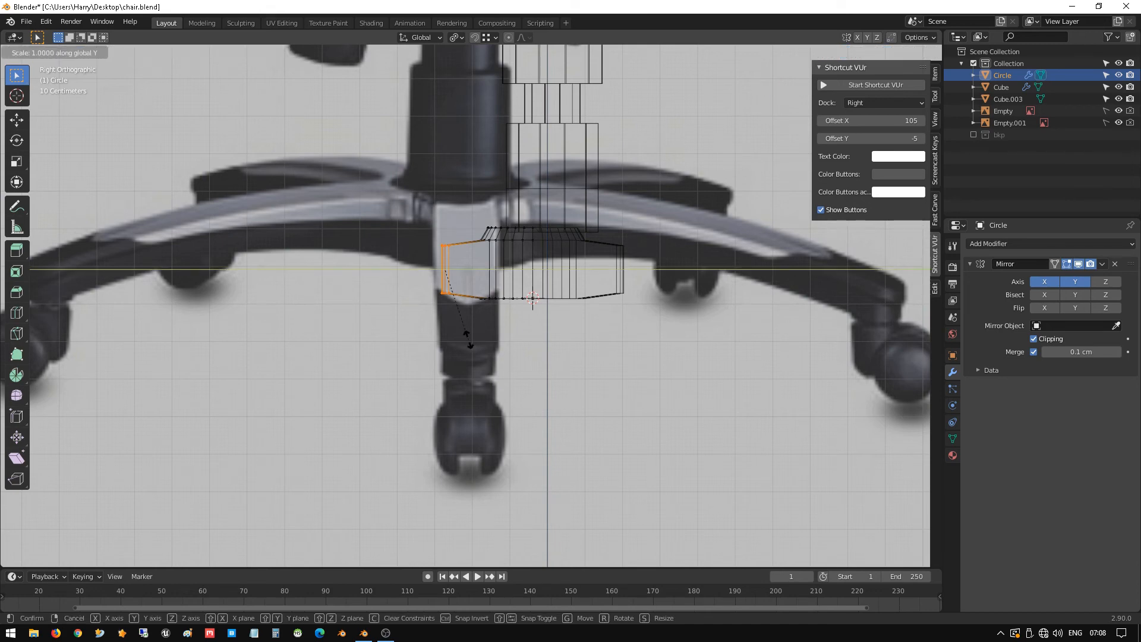
type("0")
key("Return")
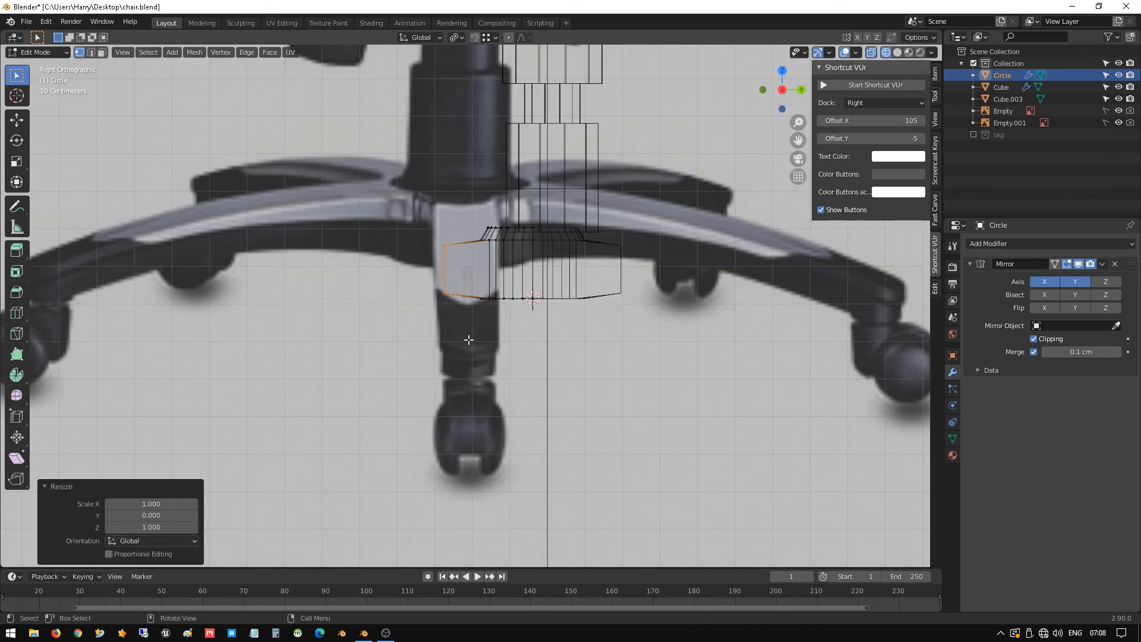
- Extrude the flattened leg end about 19.6 cm outward and shift it about 1.9 cm further out and 2.8 cm down
key("e")
left_click(395, 344)
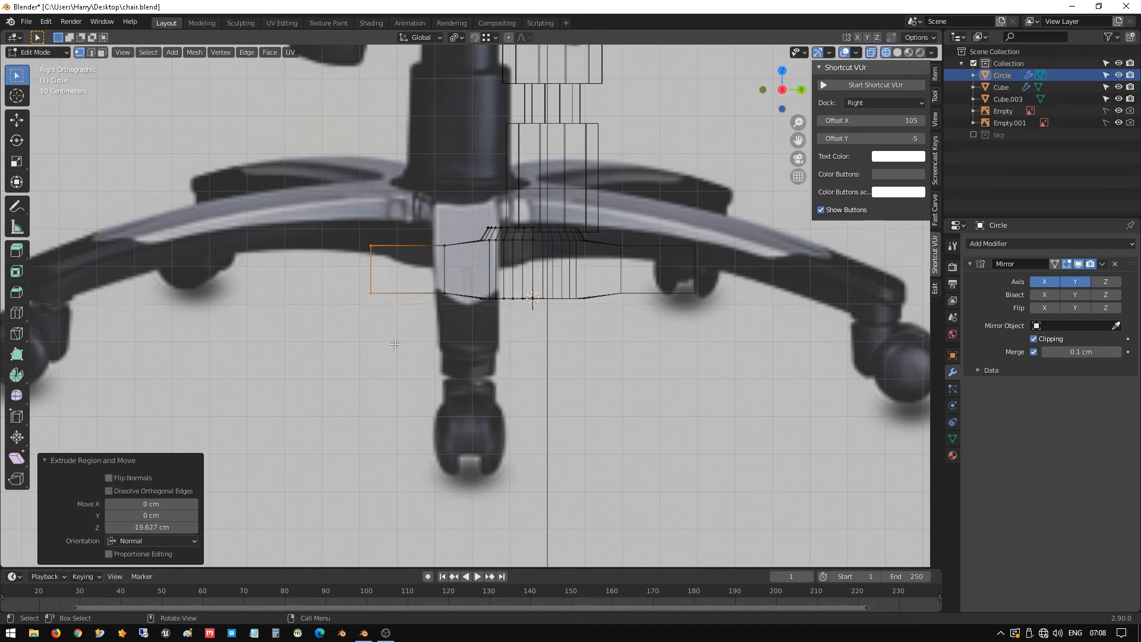
key("g")
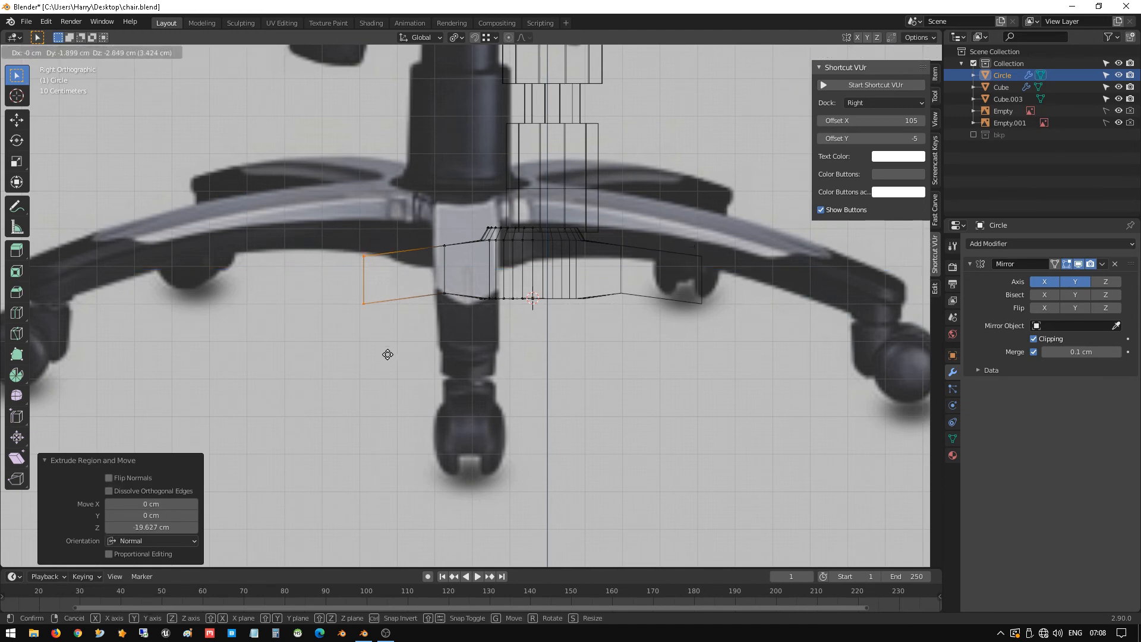
left_click(387, 354)
- Scale the new leg end along Z to about 0.855
scroll(387, 353, "down", 2)
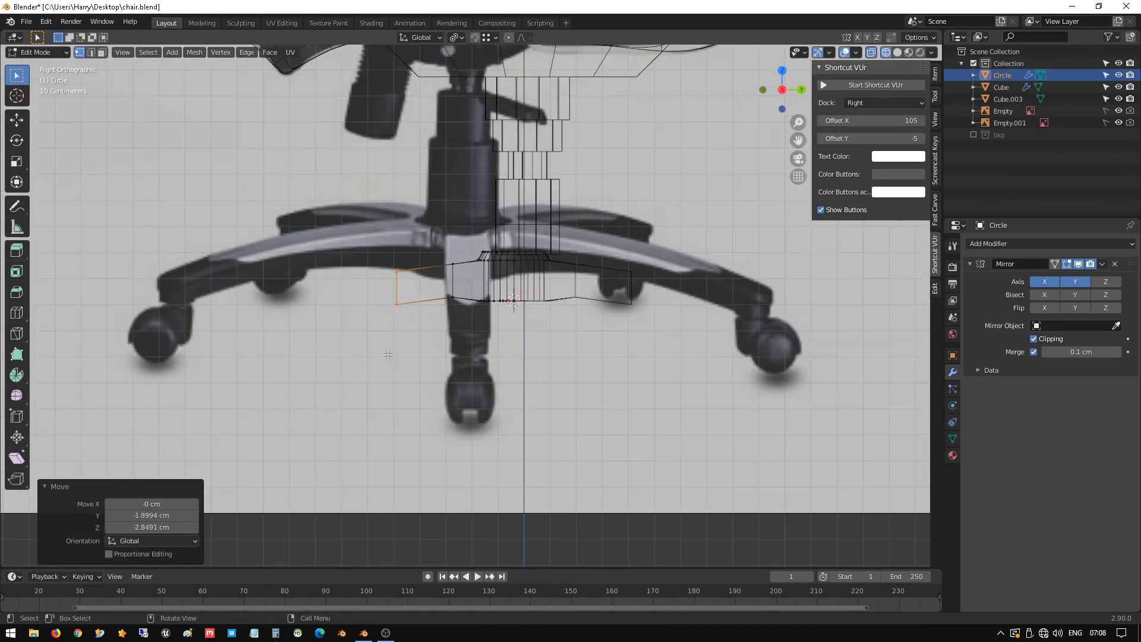
middle_click_drag(387, 352, 446, 334, "shift")
key("s")
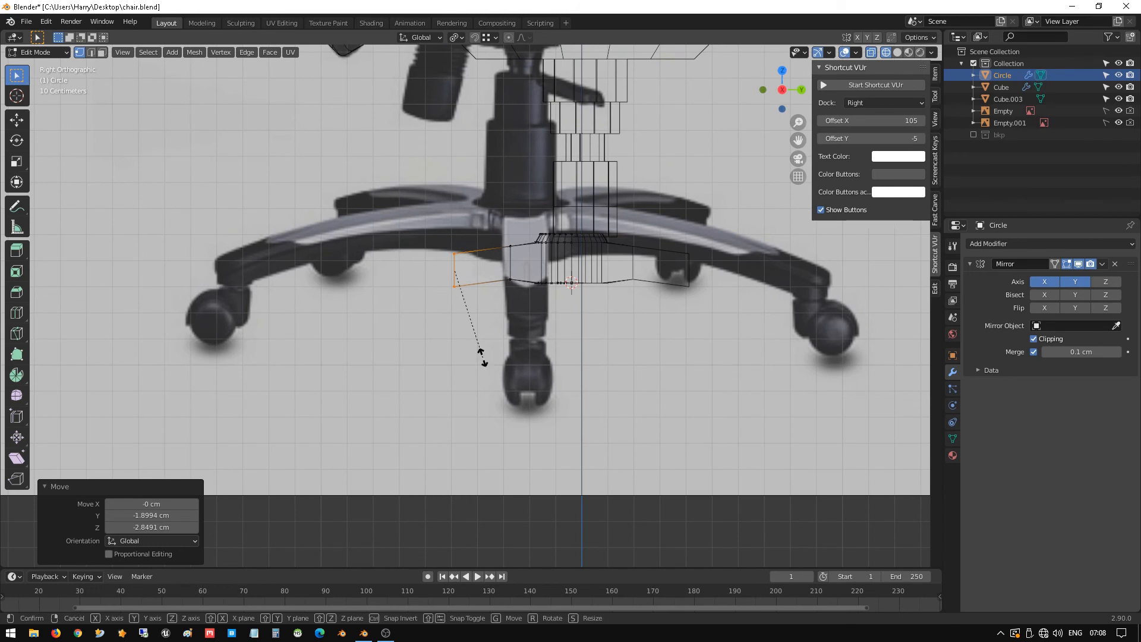
key("z")
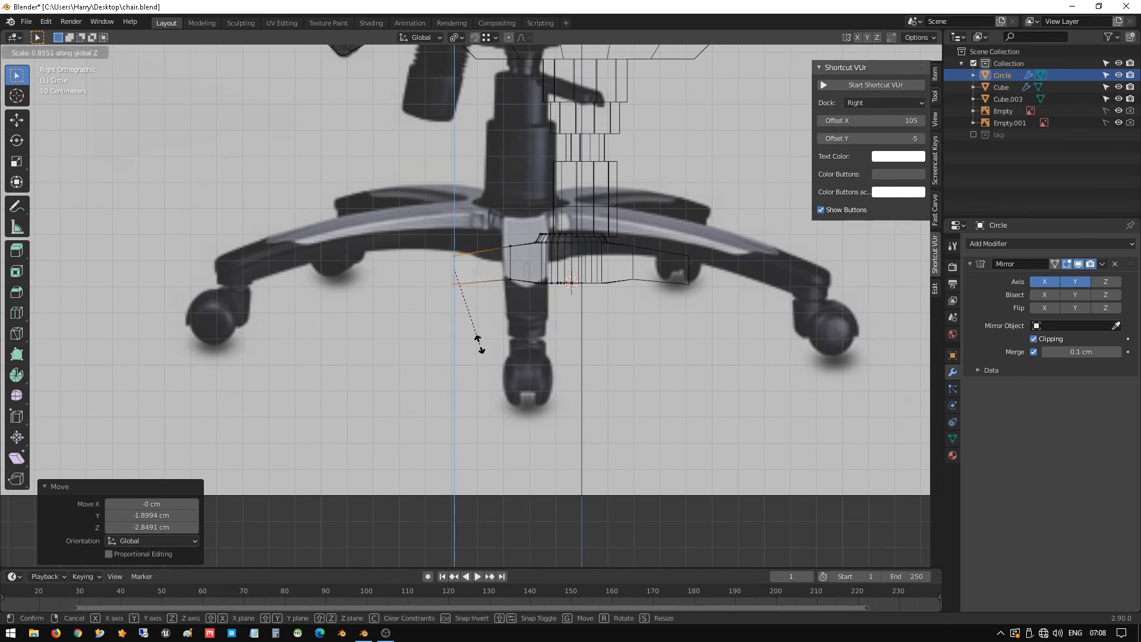
left_click(480, 344)
- Try to slide the leg end's vertices along their edges
key("g")
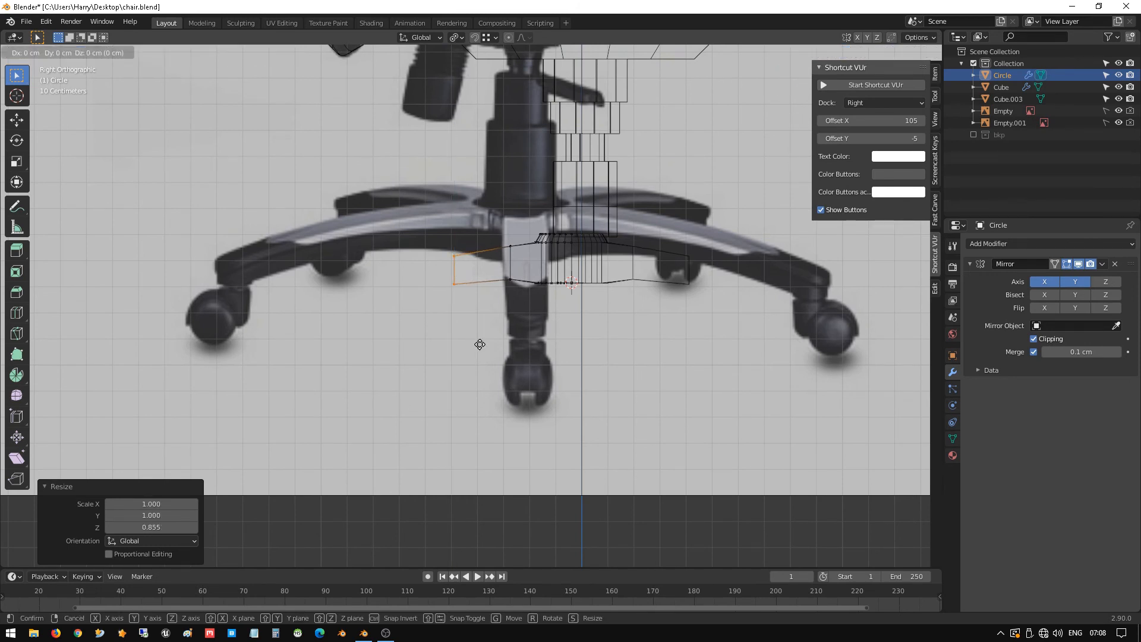
key("Escape")
key("shift+v")
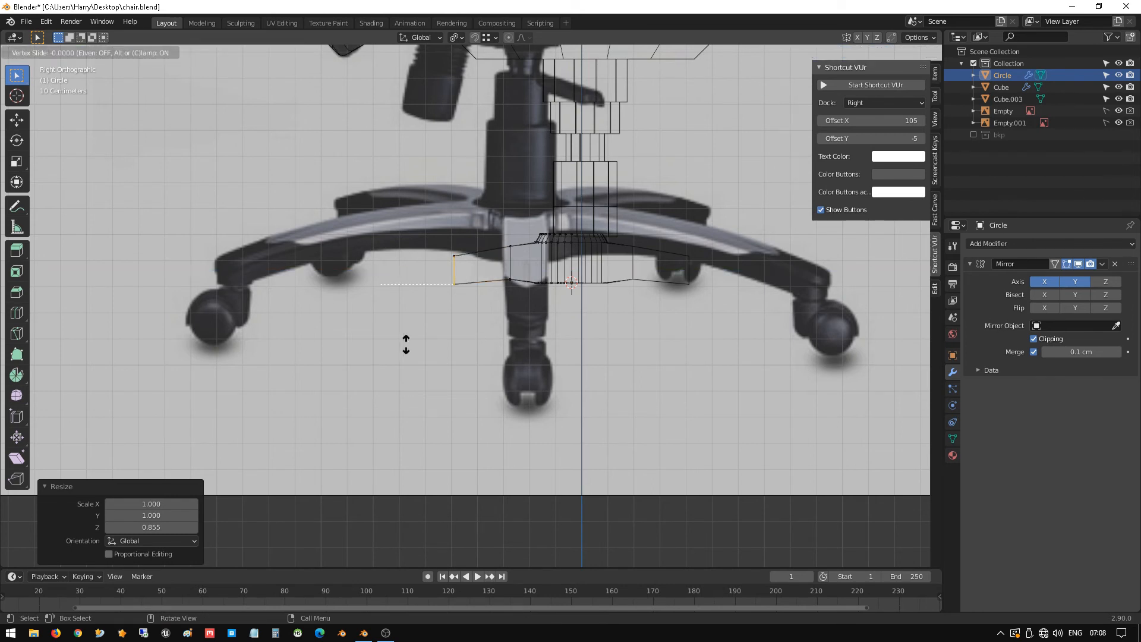
left_click(389, 343)
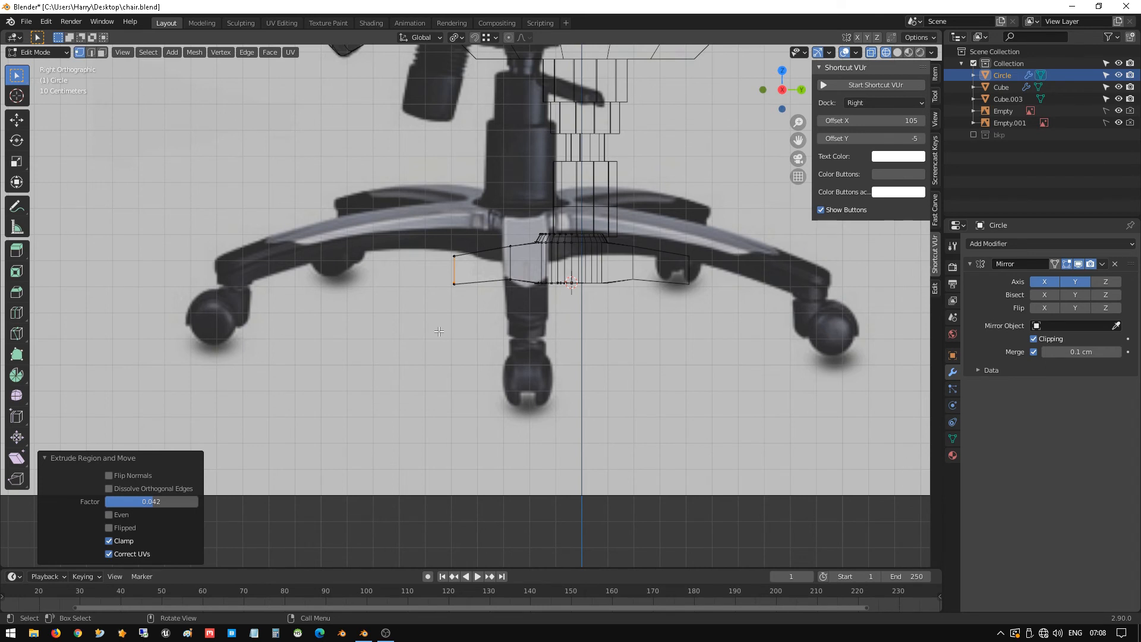
- Extend the leg with another segment about 29.2 cm outward and 6.6 cm down, scaling its end to about 0.886 along Z
key("e")
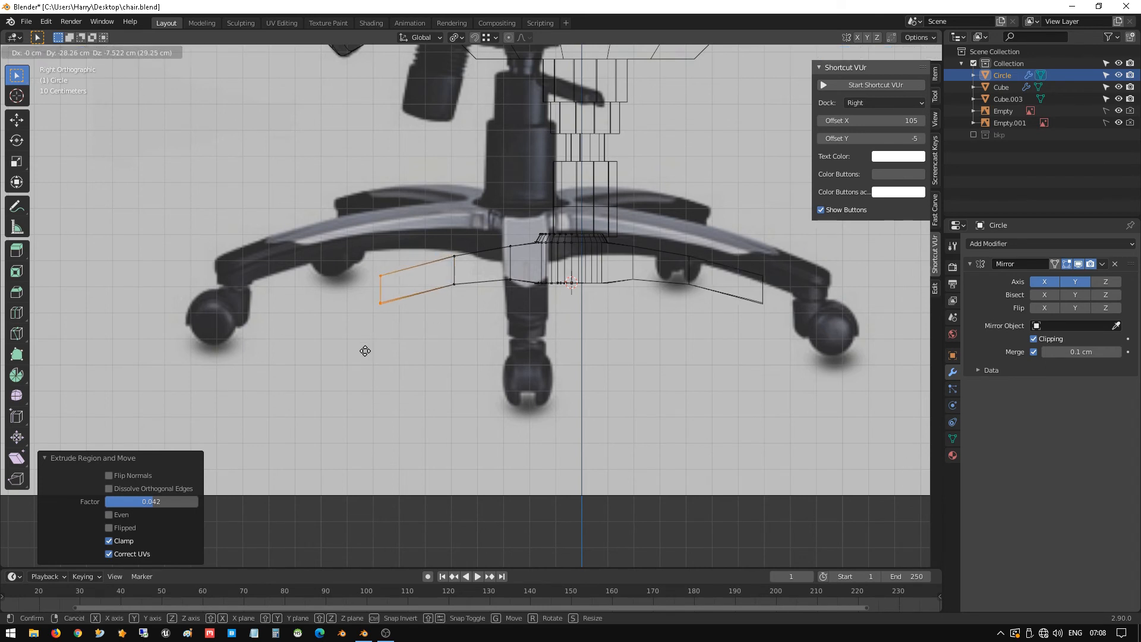
left_click(362, 348)
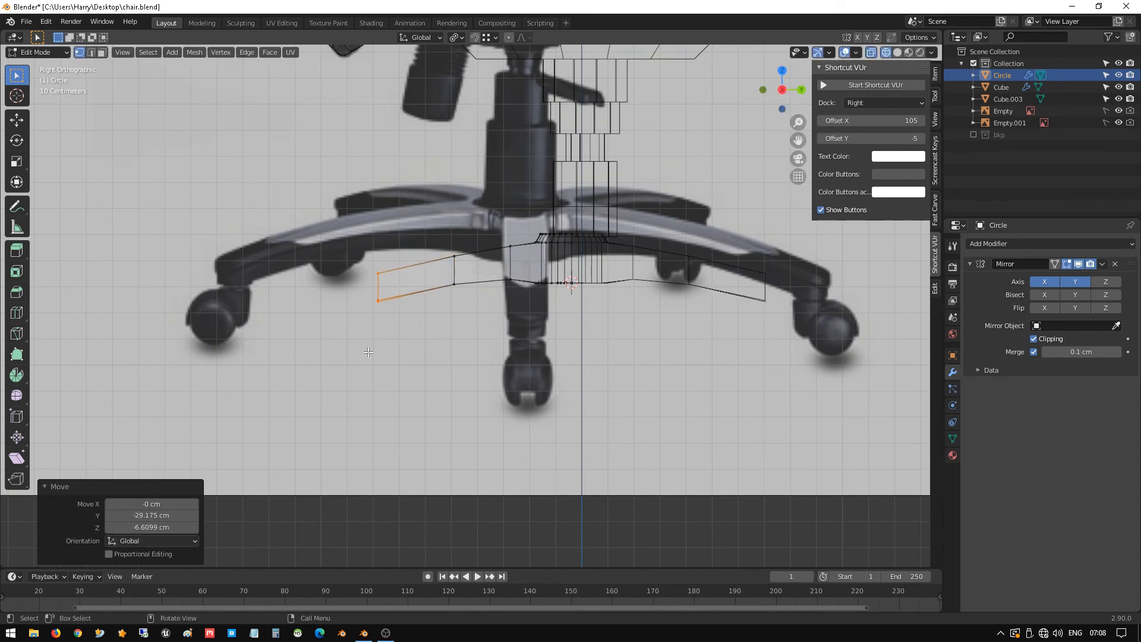
key("s")
key("z")
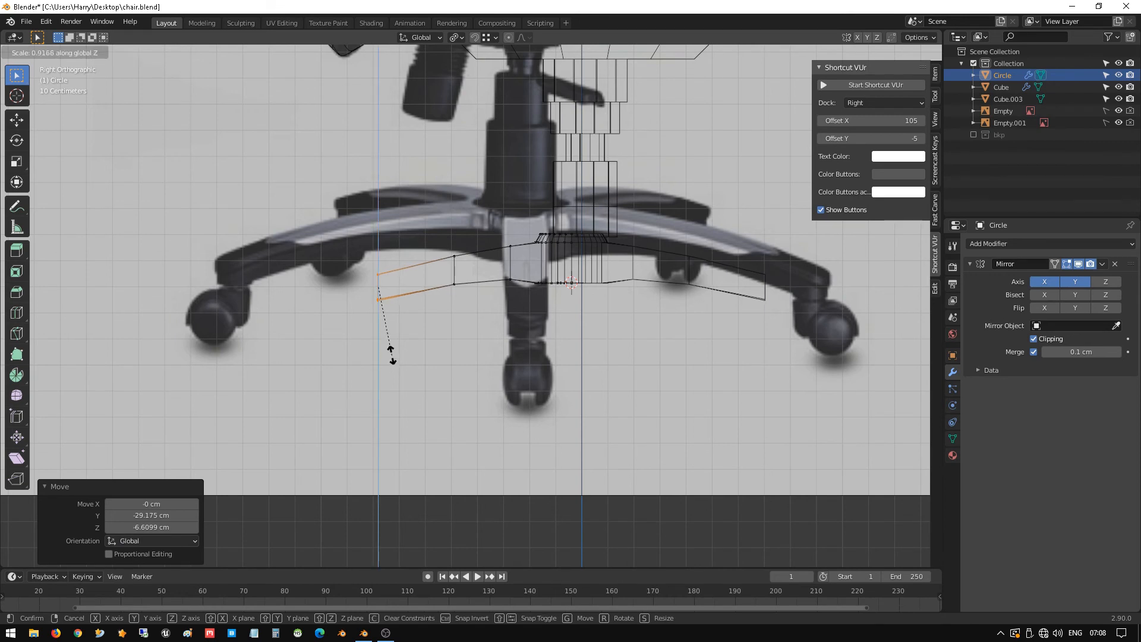
left_click(391, 351)
- Start the Shortcut VUr display, return to the right side view and hide the viewport sidebar
middle_click_drag(433, 315, 529, 320)
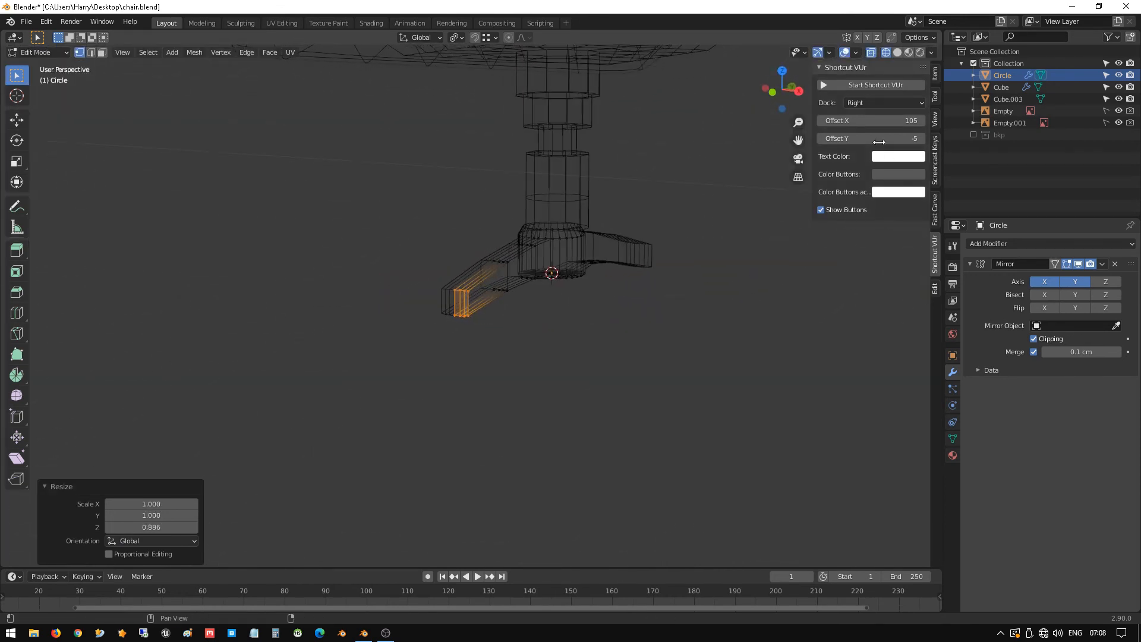
left_click(866, 87)
key("KP_3")
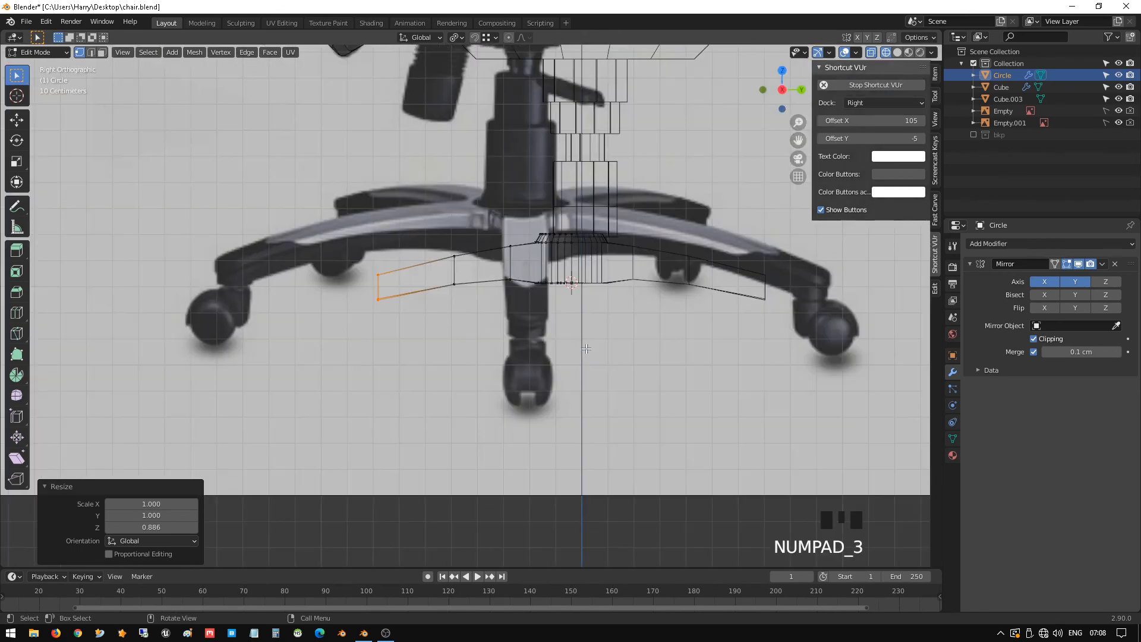
key("n")
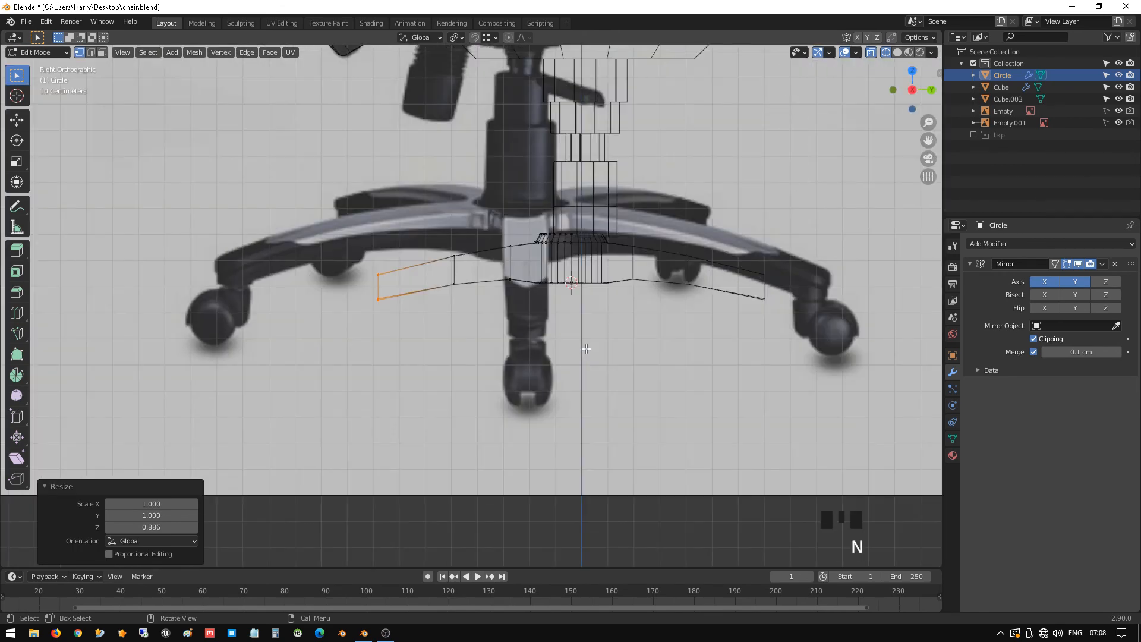
- Extrude the leg end about 27.4 cm outward and move the new end about 1.1 cm back along Y and 7.7 cm down
scroll(586, 348, "down", 4)
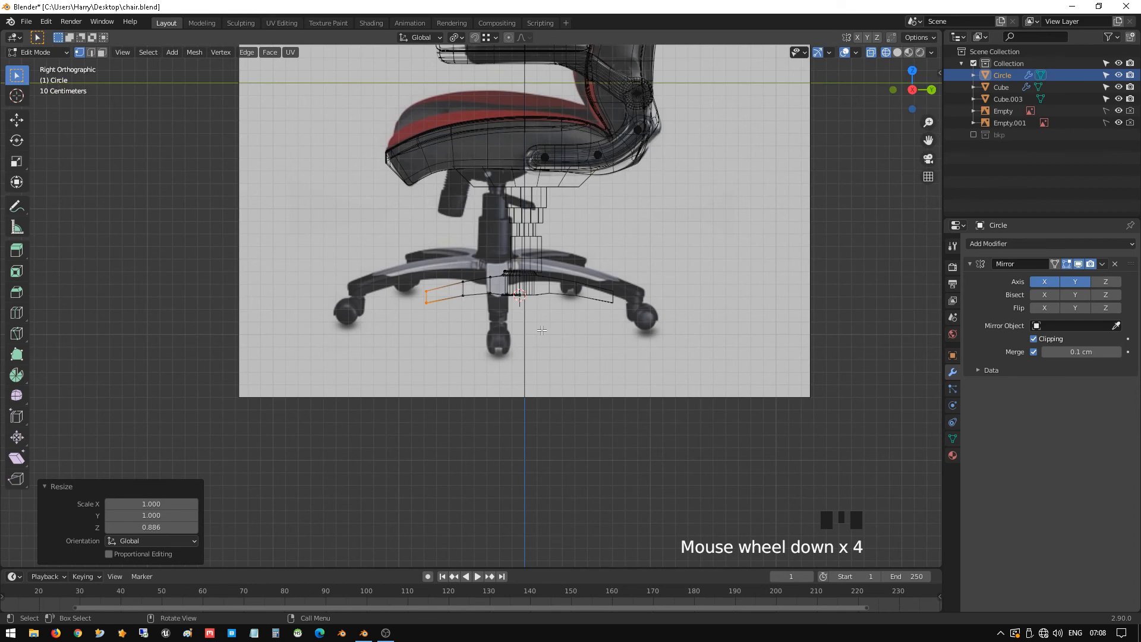
scroll(541, 330, "up", 4)
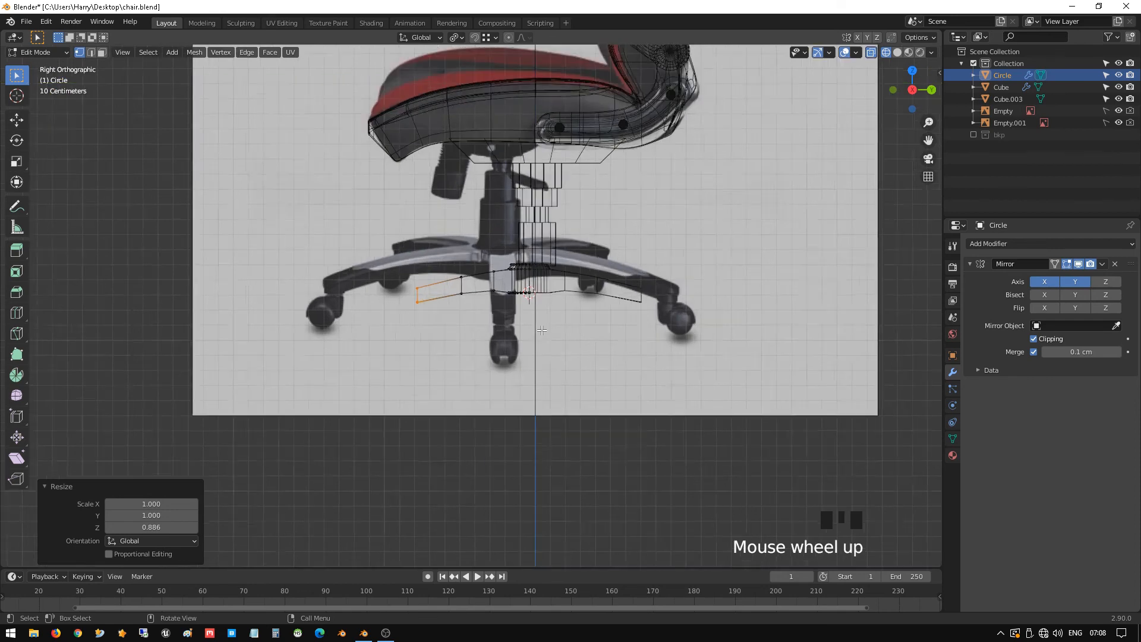
key("e")
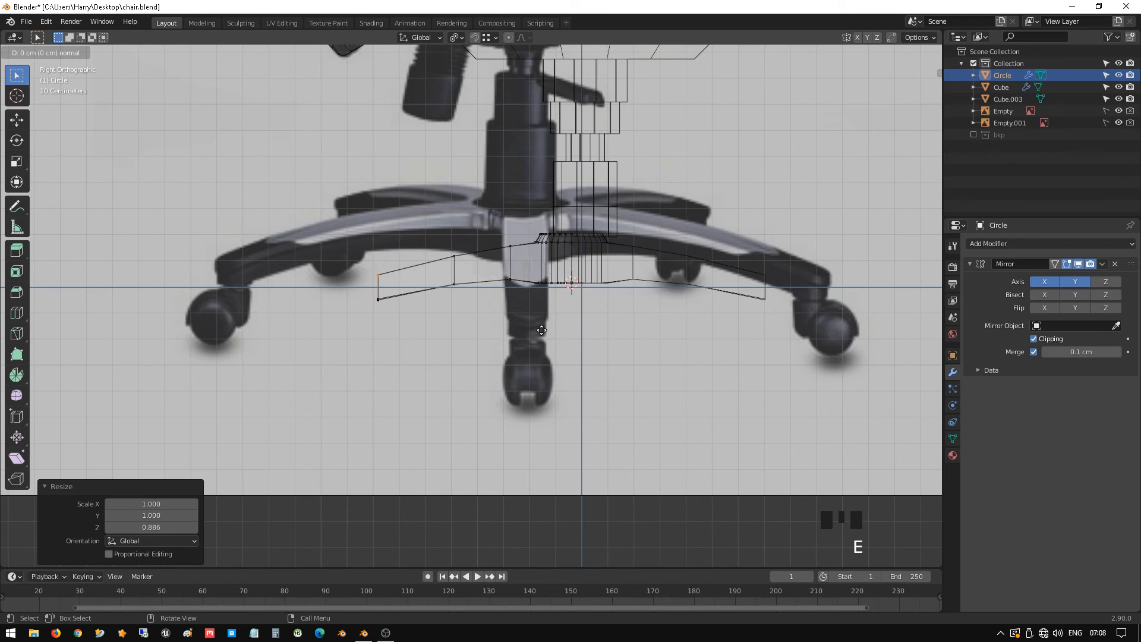
left_click(470, 348)
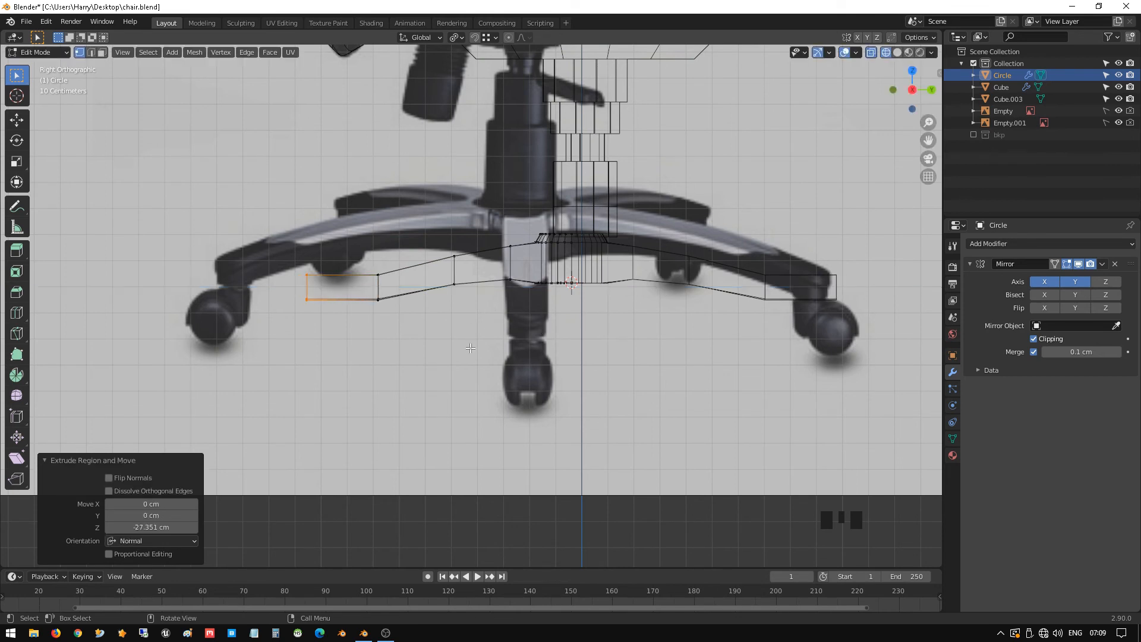
key("g")
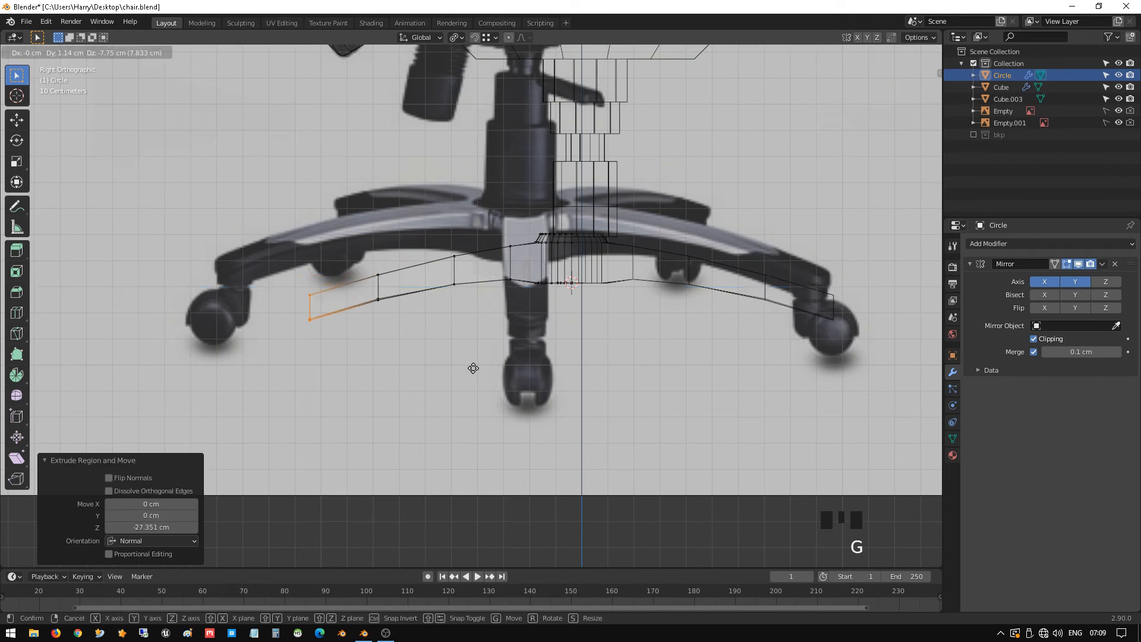
left_click(473, 368)
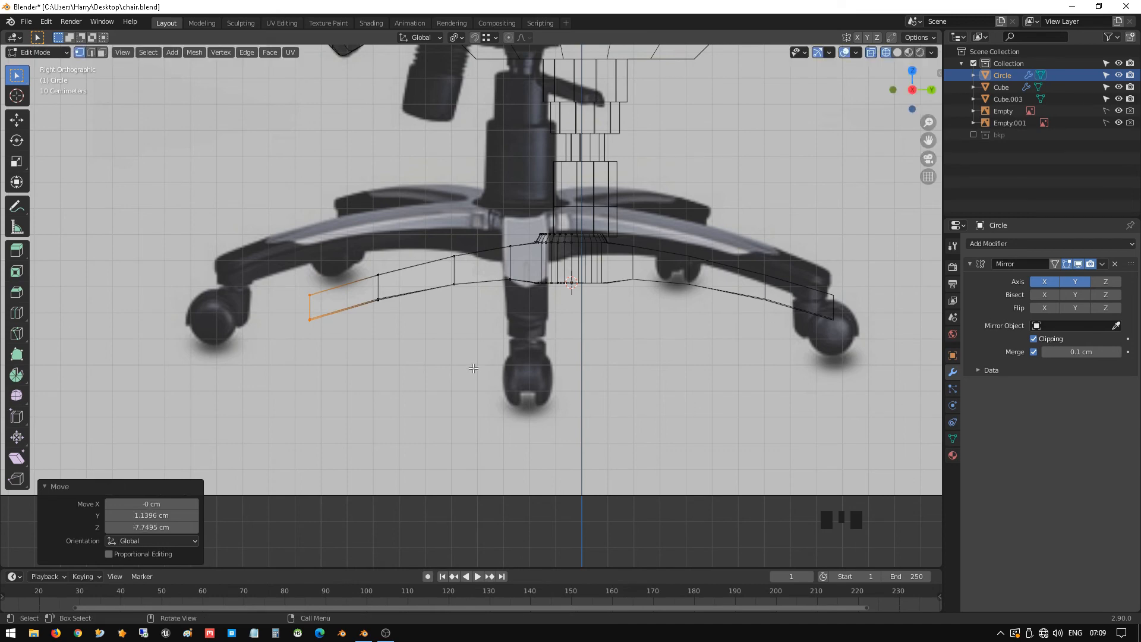
- Scale the new leg end along Z to about 0.779 in solid shading
scroll(473, 368, "down", 4)
mouse_move(453, 339)
middle_mouse_down()
mouse_move(415, 313)
mouse_move(517, 331)
mouse_move(487, 303)
mouse_move(507, 262)
mouse_move(572, 237)
middle_mouse_up()
scroll(517, 329, "up", 4)
key("shift+z")
scroll(517, 329, "up", 4)
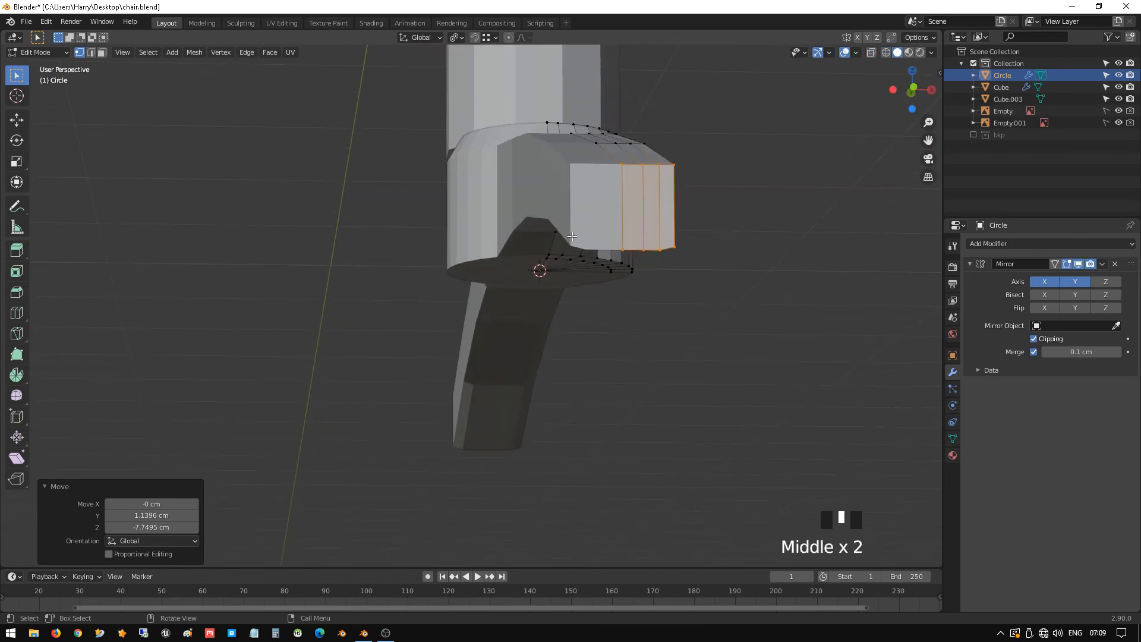
key("s")
key("x")
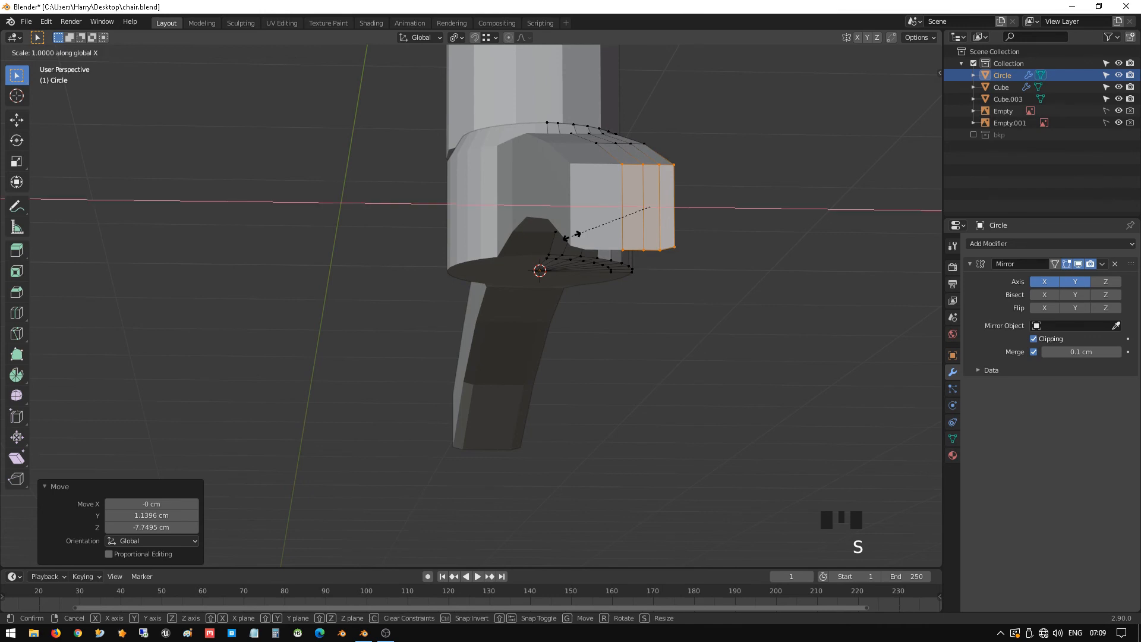
key("z")
left_click(590, 231)
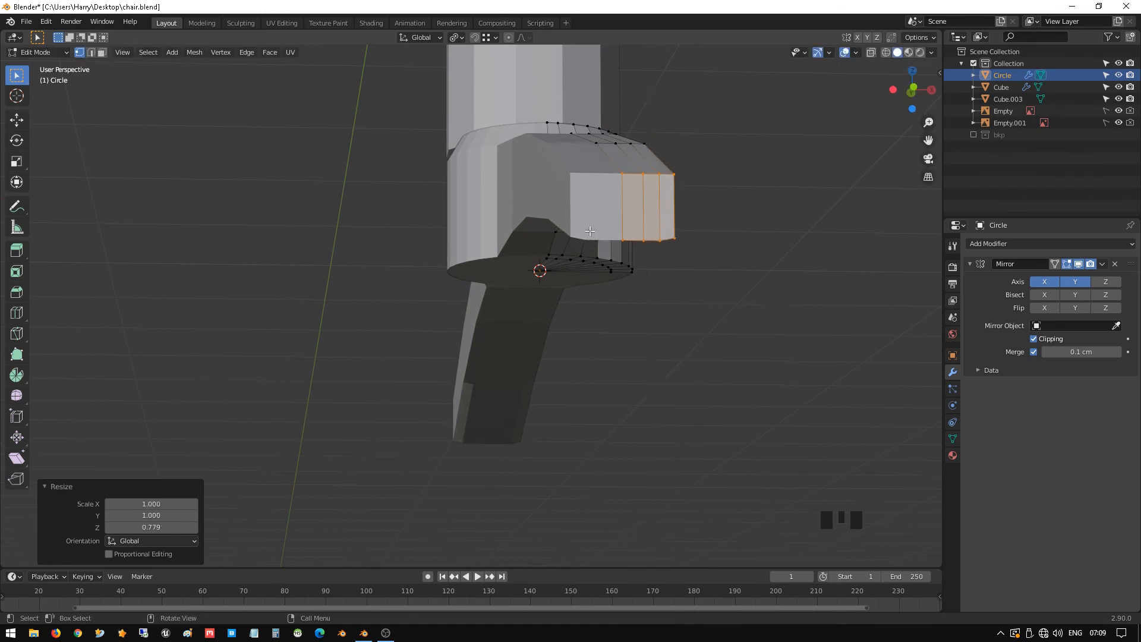
middle_click_drag(590, 231, 416, 233)
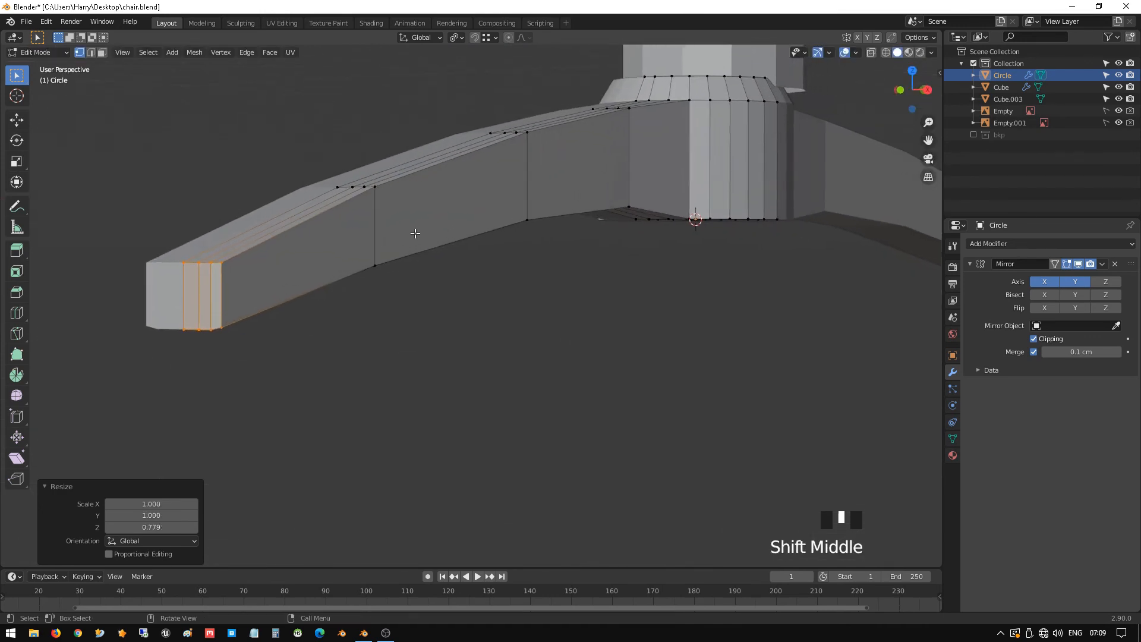
- Add a level 3 Subdivision modifier to the base and shade it smooth
key("Tab")
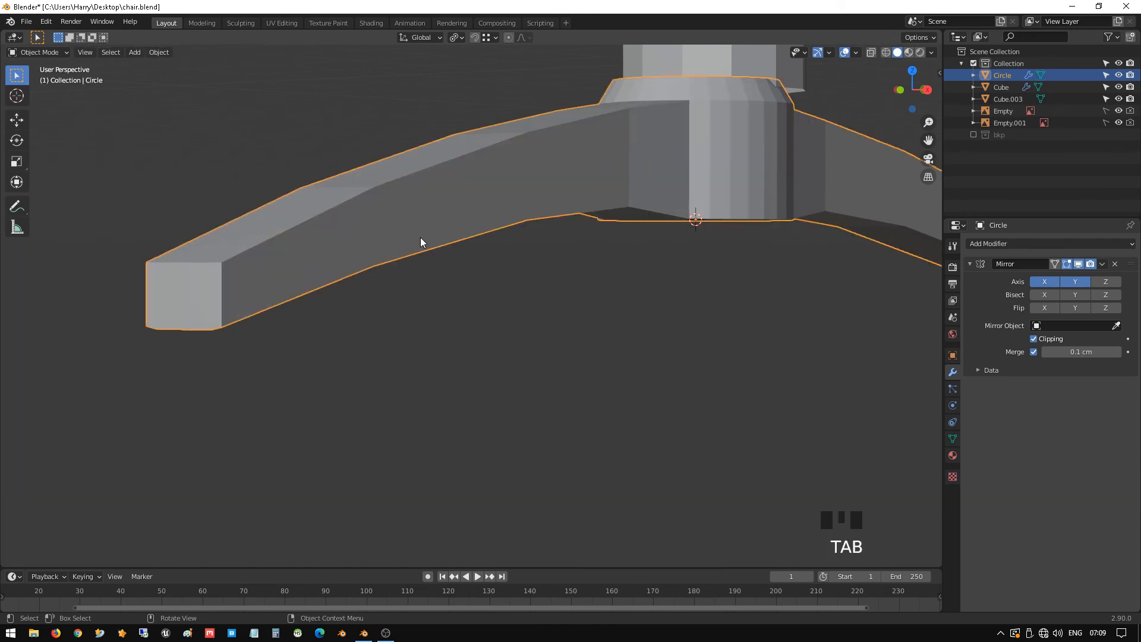
key("ctrl+3")
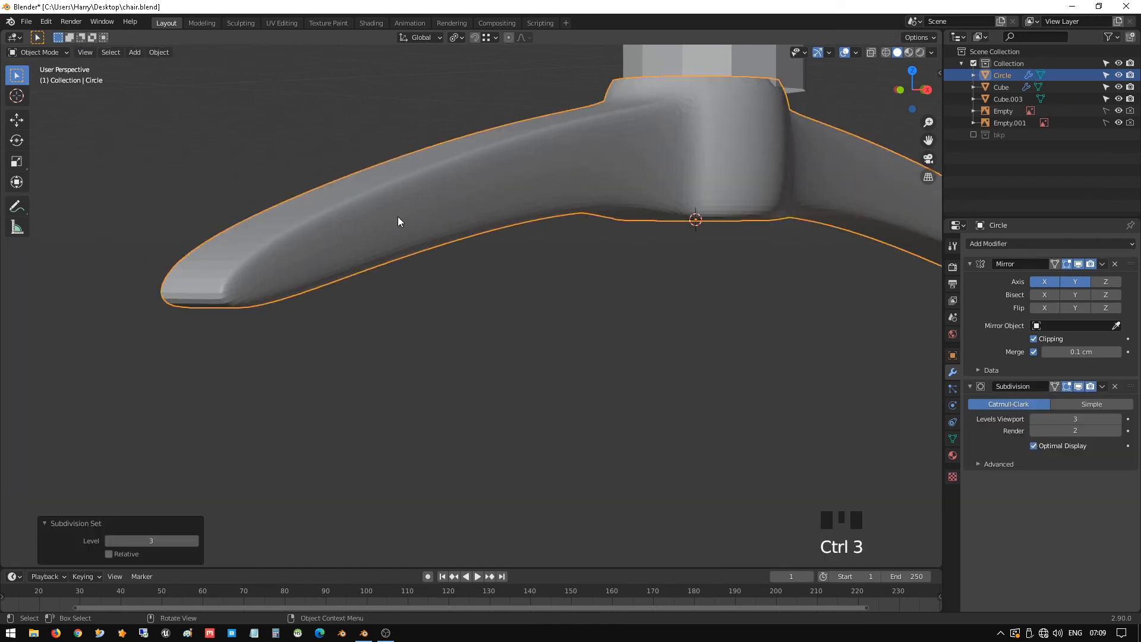
right_click(398, 217)
left_click(400, 217)
middle_click_drag(399, 222, 393, 295)
- Turn off the Subdivision modifier's Edit Mode display and enable Auto Smooth at 30° for the base's mesh
key("Tab")
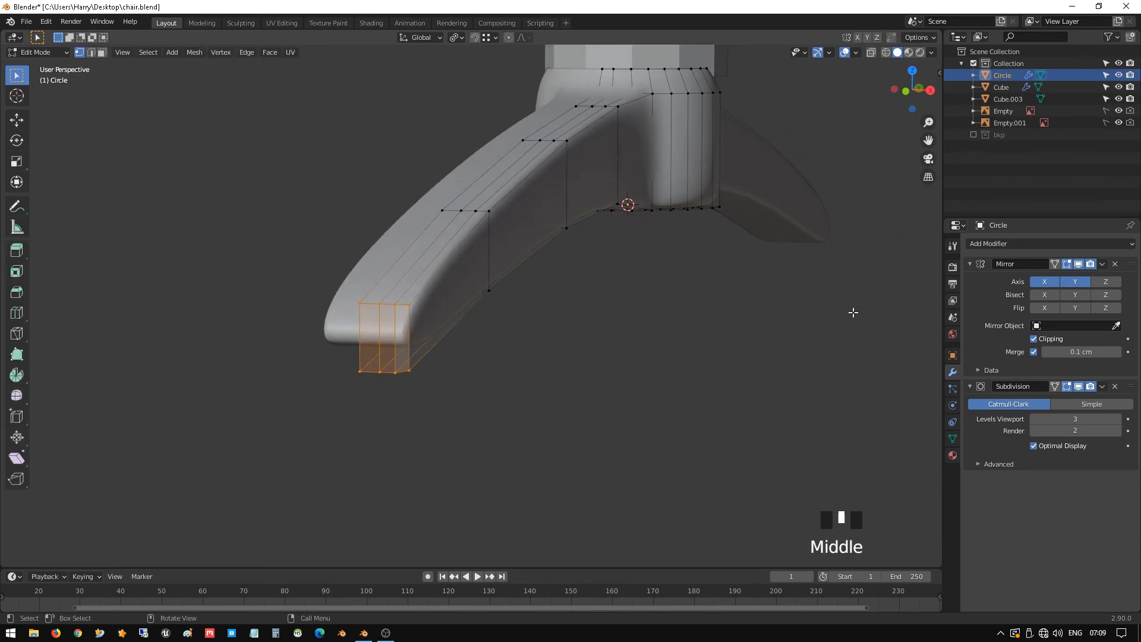
left_click(1067, 386)
middle_click_drag(478, 274, 595, 263, "shift")
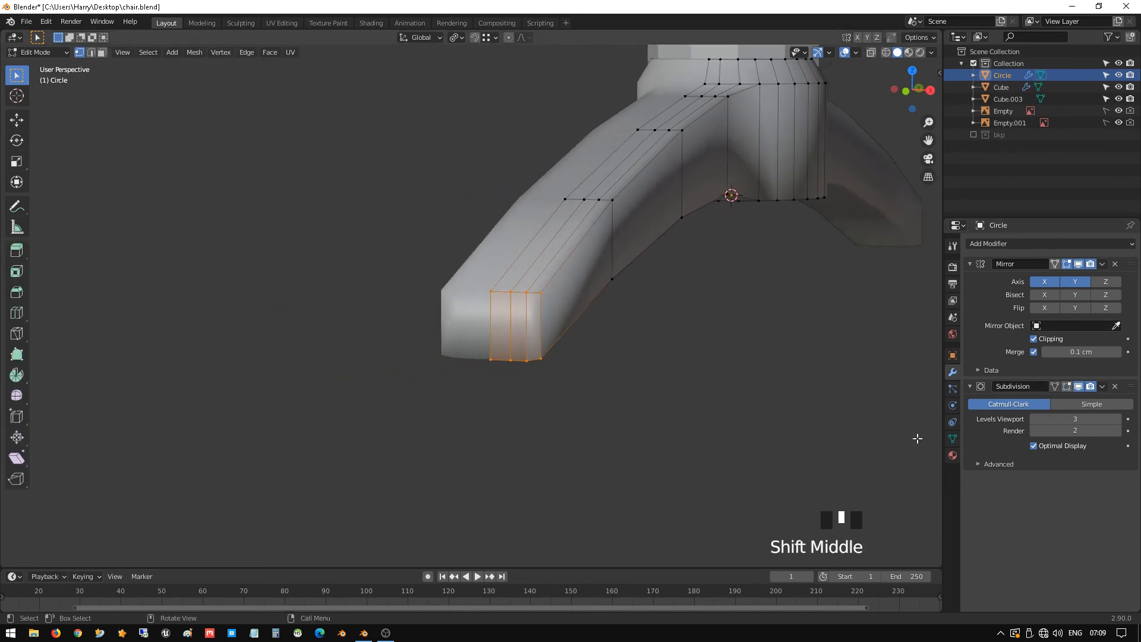
left_click(953, 438)
left_click(1032, 465)
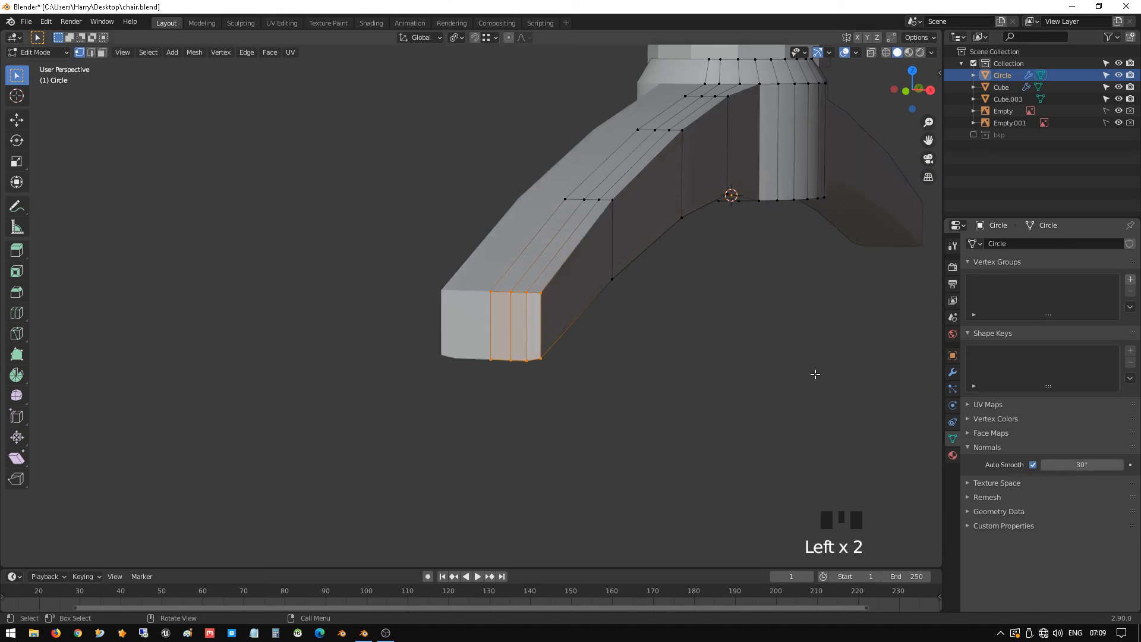
- Add two evenly spaced horizontal loop cuts running along the leg's sides and around the hub
middle_click_drag(815, 374, 715, 319, "shift")
scroll(519, 354, "up", 2)
middle_click_drag(519, 354, 493, 331)
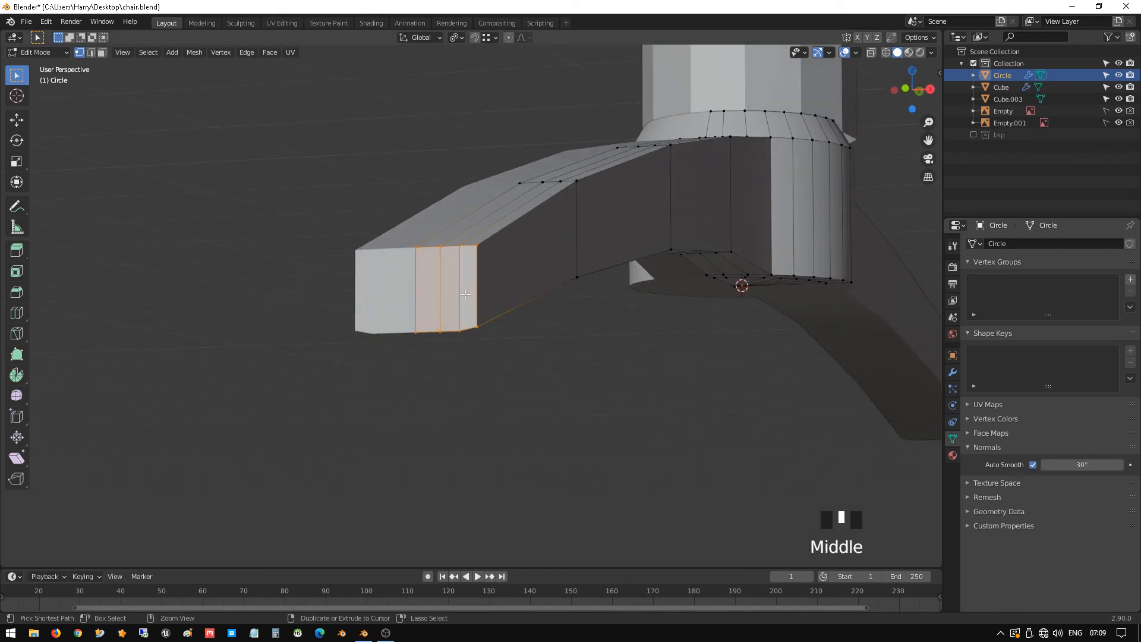
key("ctrl+r")
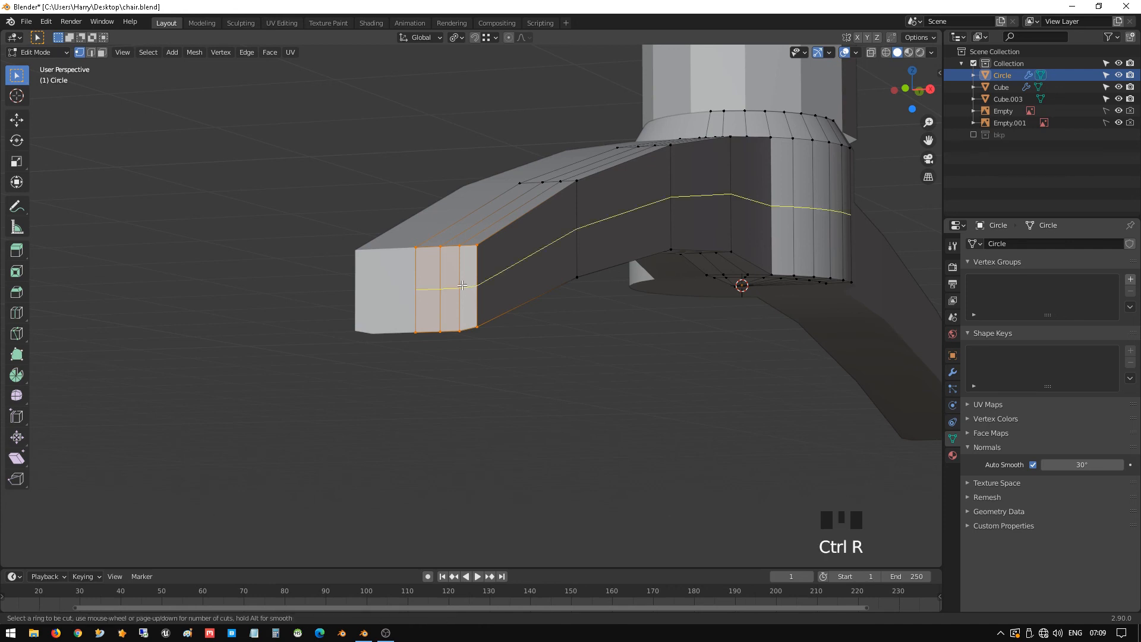
scroll(462, 282, "up", 1)
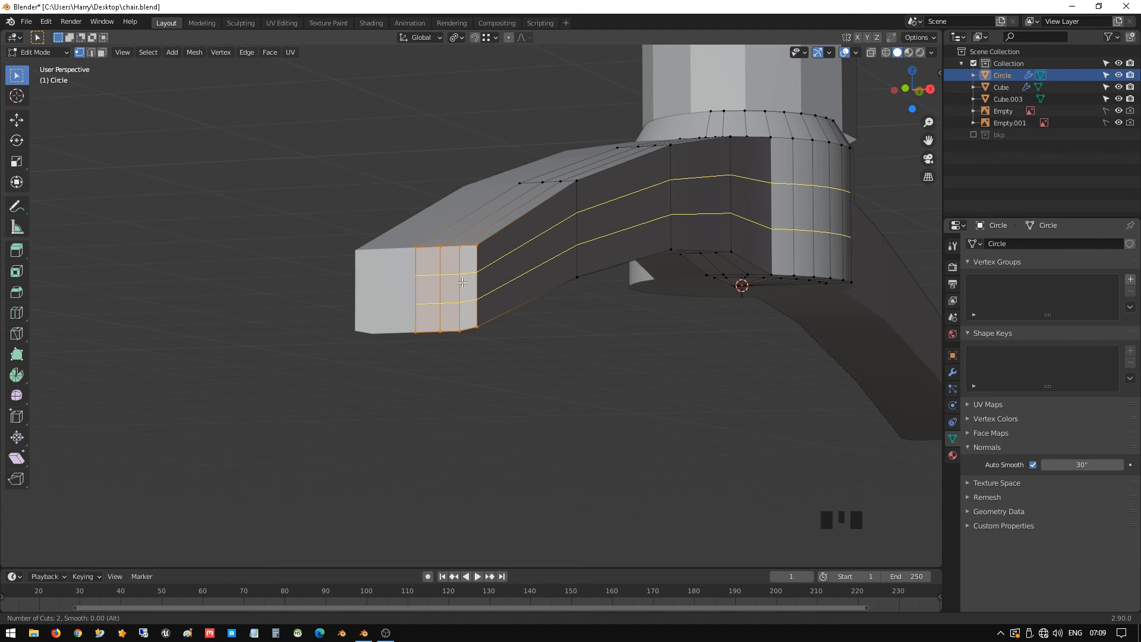
scroll(462, 283, "up", 1)
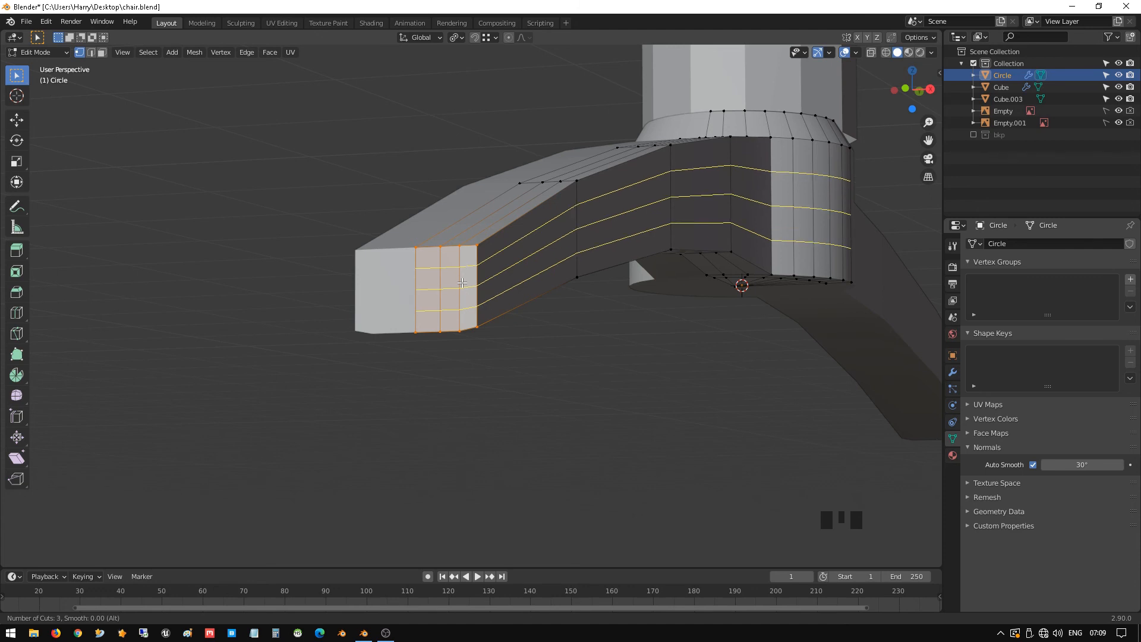
scroll(463, 283, "down", 1)
left_click(462, 283)
left_click(462, 282)
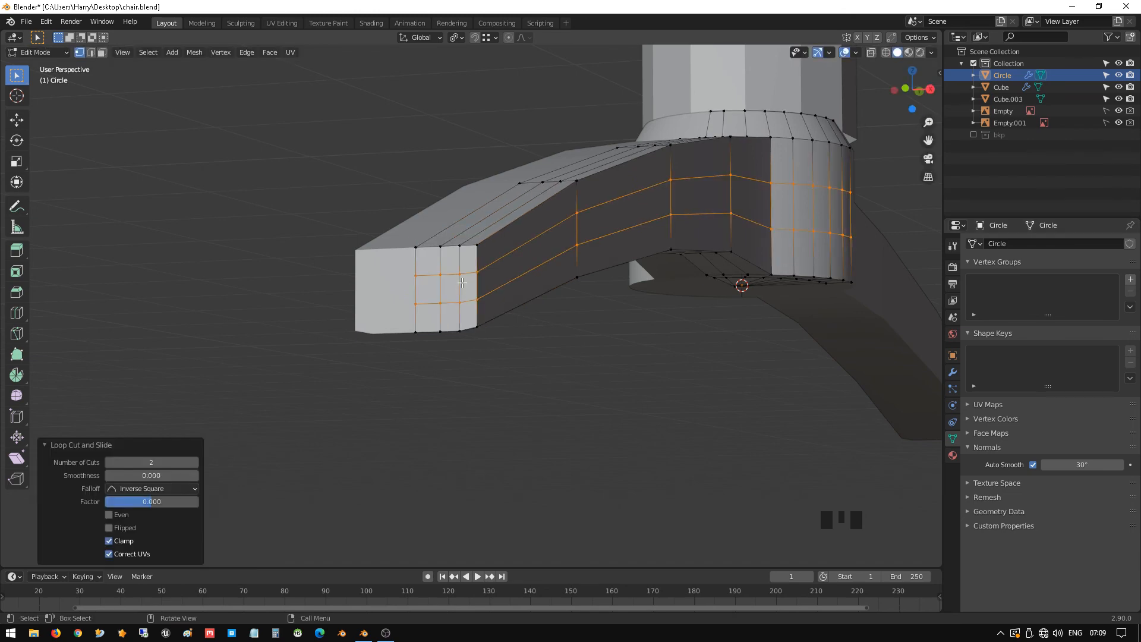
- Show the leg end in the right side view as wireframe and clear the selection
key("KP_3")
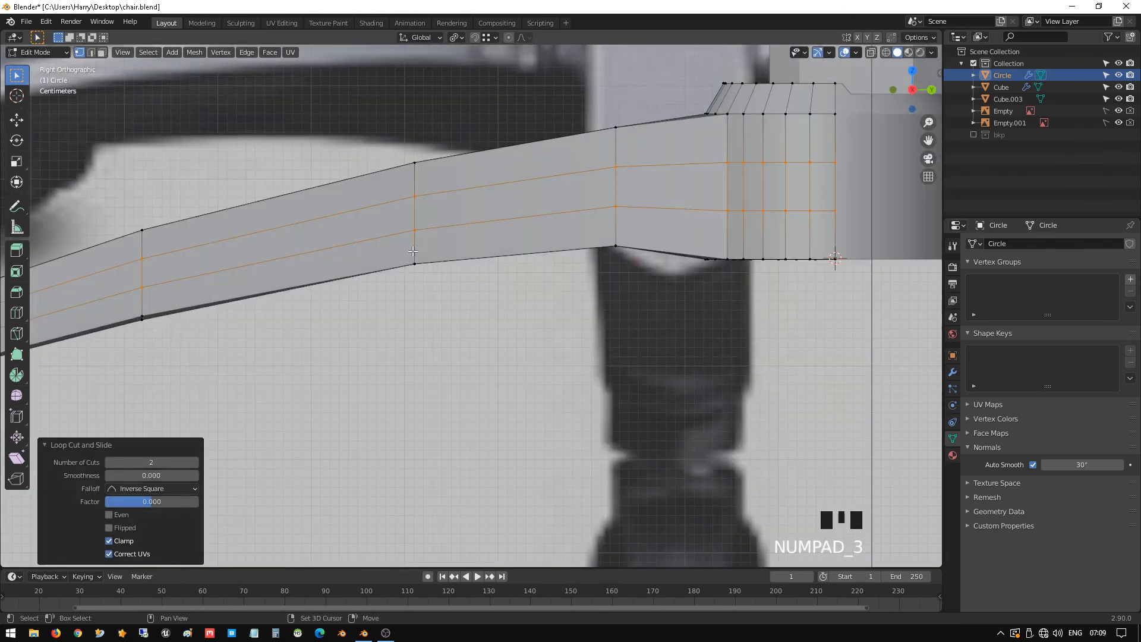
middle_click_drag(386, 237, 554, 234, "shift")
scroll(505, 279, "down", 1, "shift")
scroll(522, 275, "up", 2)
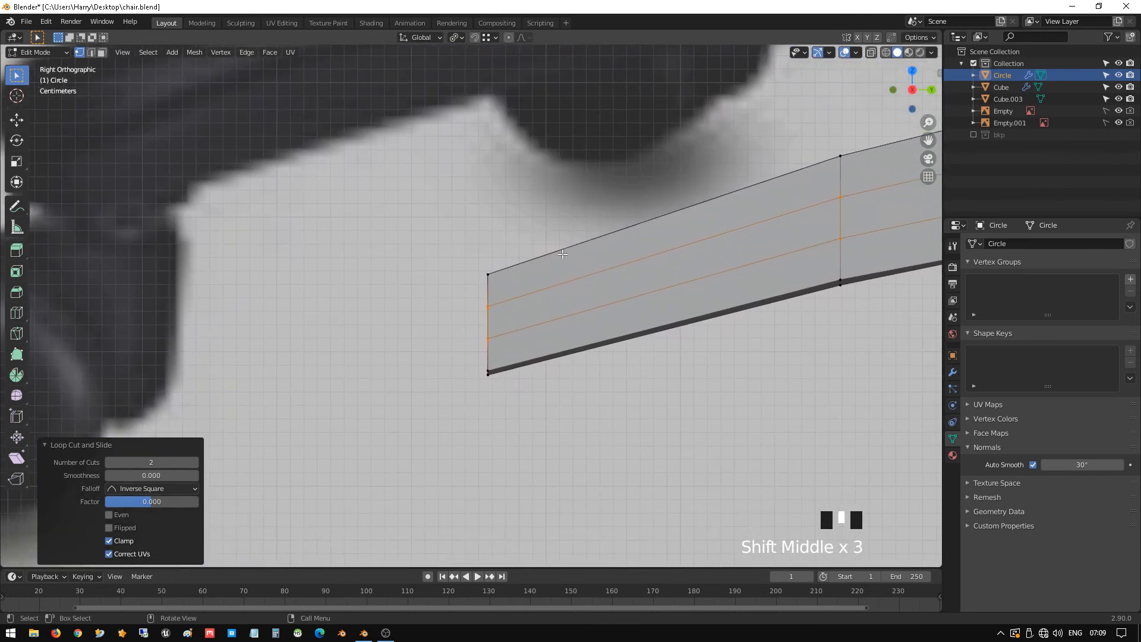
key("shift+z")
left_click(537, 382)
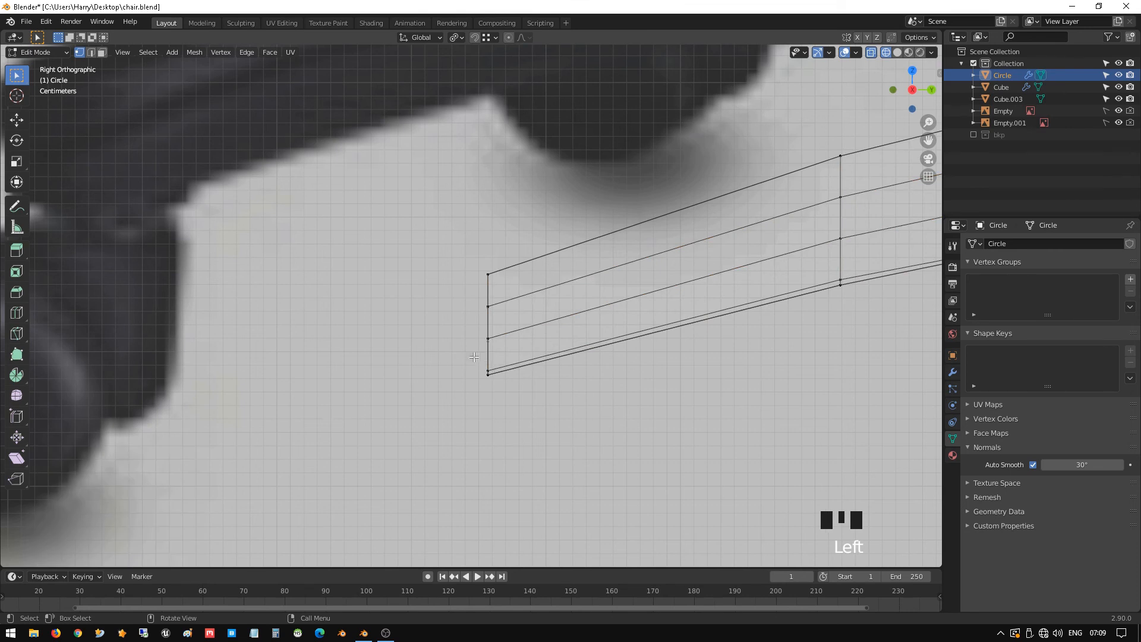
left_click_drag(472, 355, 563, 419)
key("g")
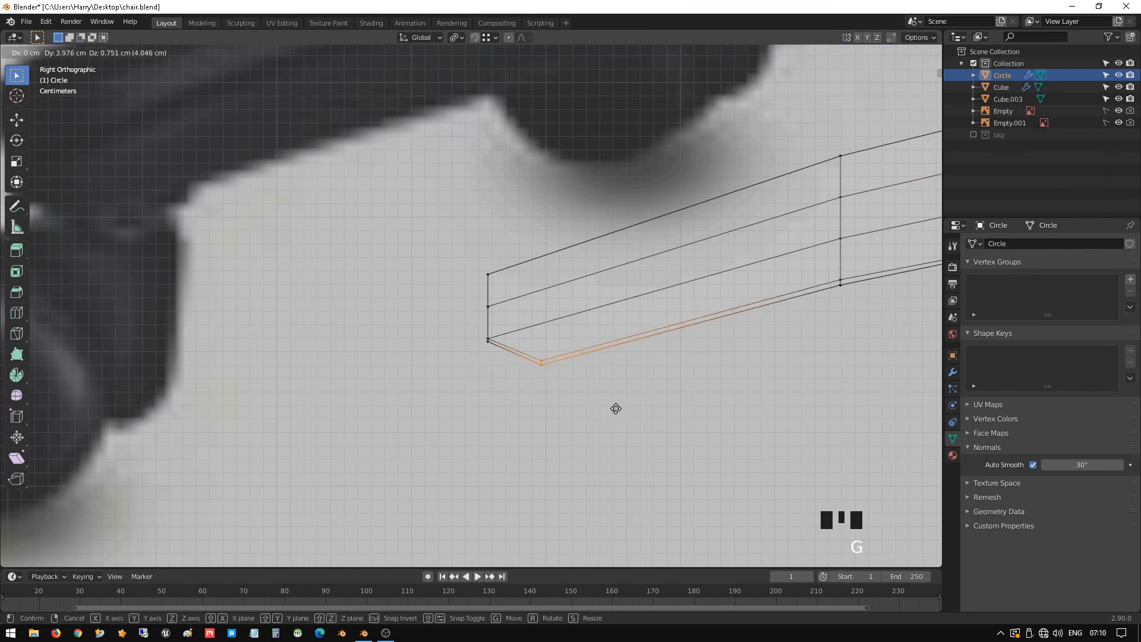
left_click(570, 418)
- Move the leg end's top vertices about 3.1 cm along Y and 1 cm up, and the row below about 0.7 cm and 0.6 cm
left_click(509, 290)
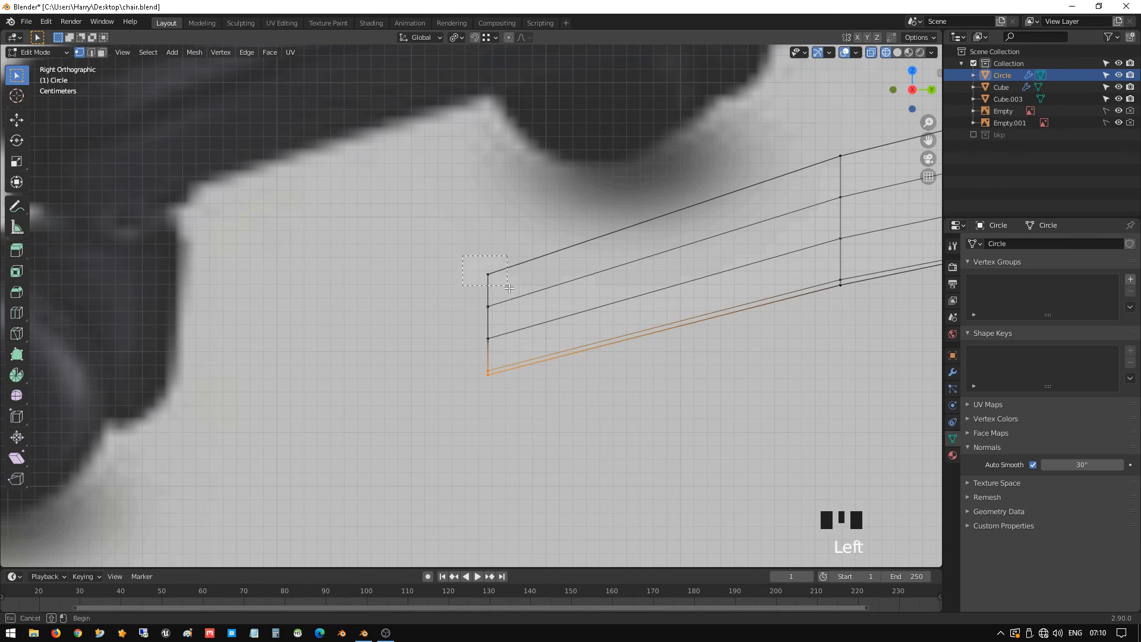
key("g")
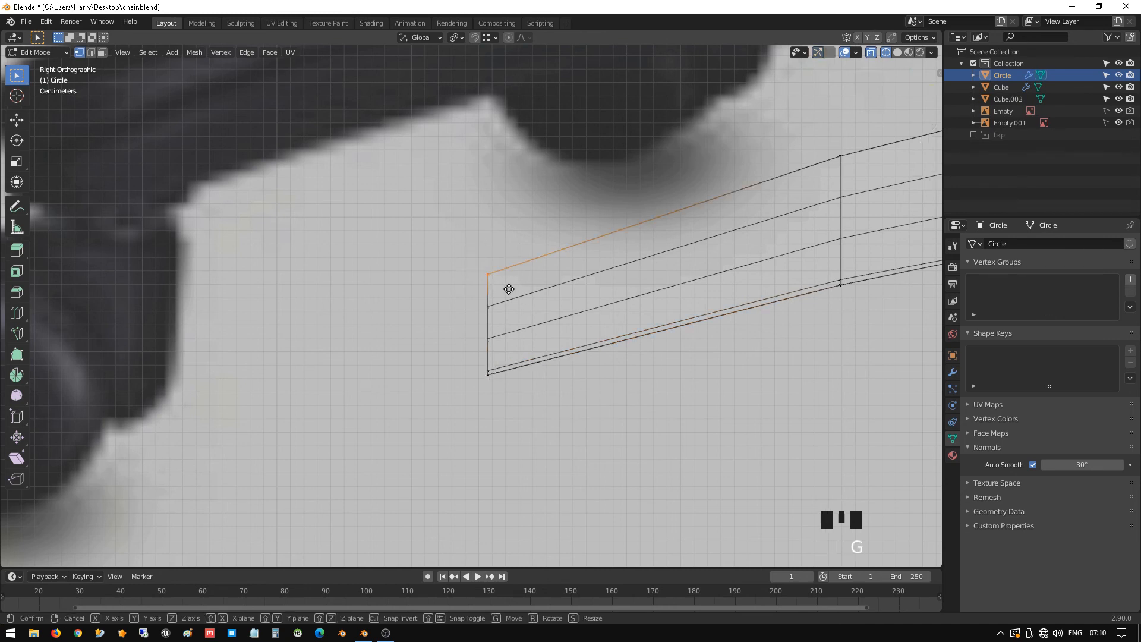
left_click(551, 276)
left_click(504, 320)
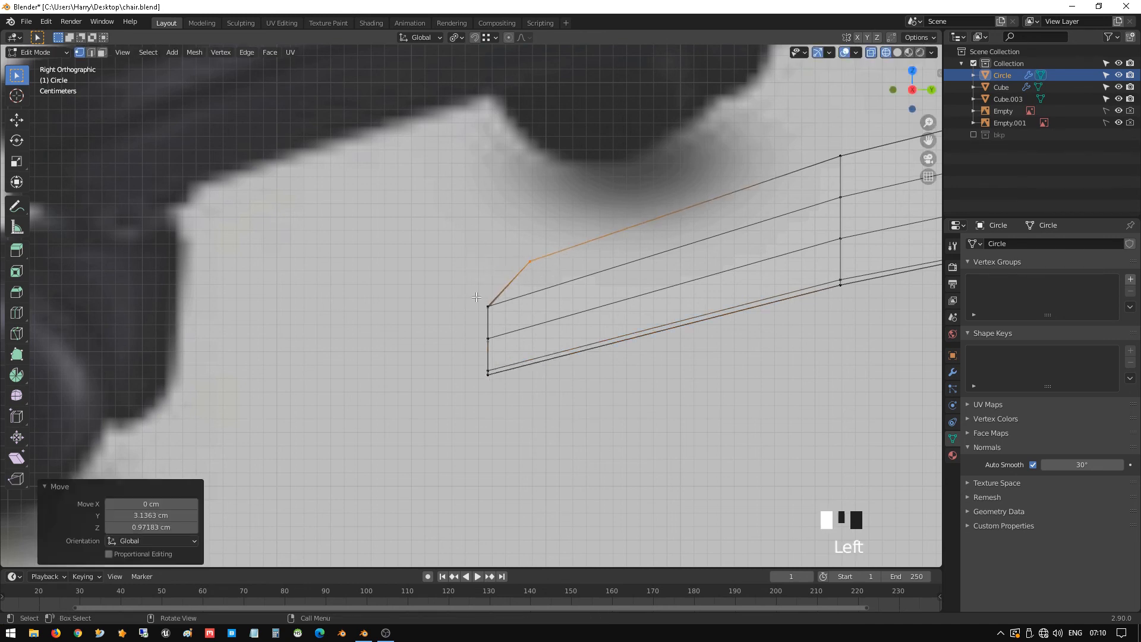
key("g")
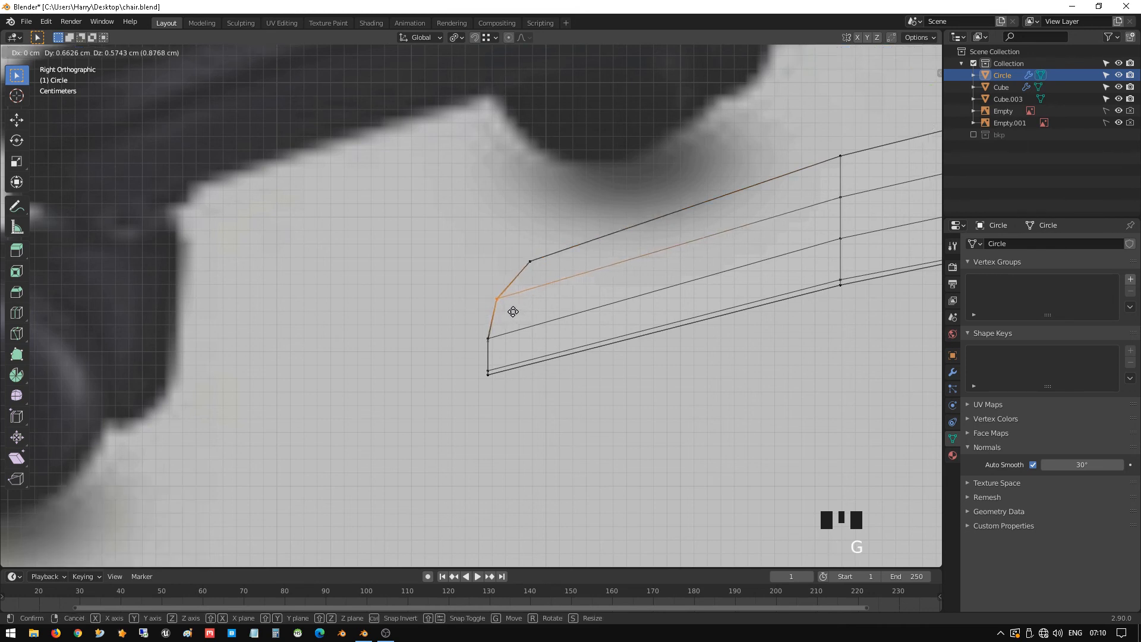
left_click(511, 312)
left_click_drag(479, 332, 498, 348)
scroll(499, 349, "down", 2)
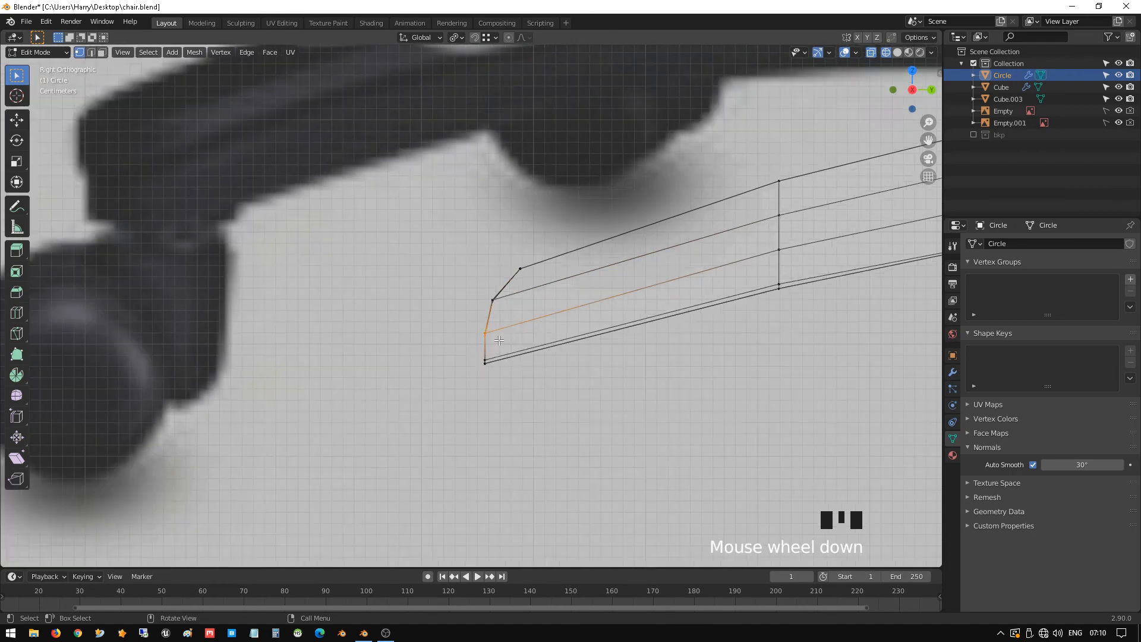
- Return to solid shading and add one centred loop cut across the leg's outermost segment
middle_click_drag(499, 350, 527, 346)
mouse_move(642, 356)
middle_mouse_down()
mouse_move(627, 351)
mouse_move(705, 358)
mouse_move(829, 330)
mouse_move(695, 333)
mouse_move(709, 325)
mouse_move(605, 319)
mouse_move(650, 323)
mouse_move(657, 311)
mouse_move(543, 301)
mouse_move(563, 294)
mouse_move(448, 319)
mouse_move(475, 353)
middle_mouse_up()
key("Tab")
scroll(627, 351, "down", 1)
key("shift+z")
scroll(563, 294, "up", 2)
key("Tab")
scroll(496, 309, "up", 2)
key("ctrl+r")
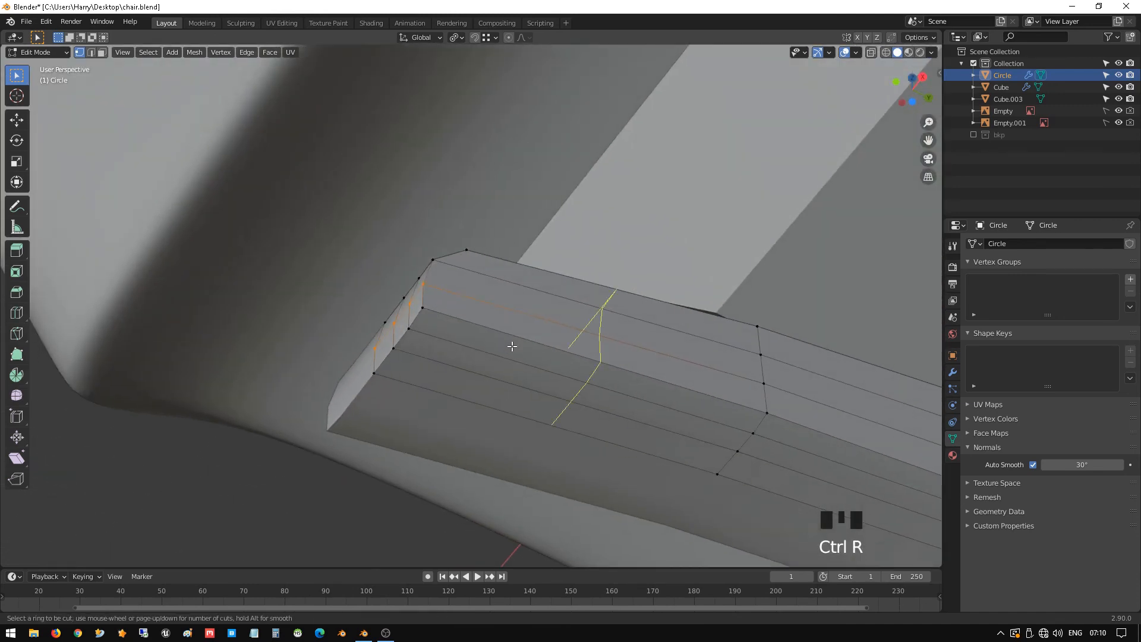
left_click(512, 346)
left_click(511, 346)
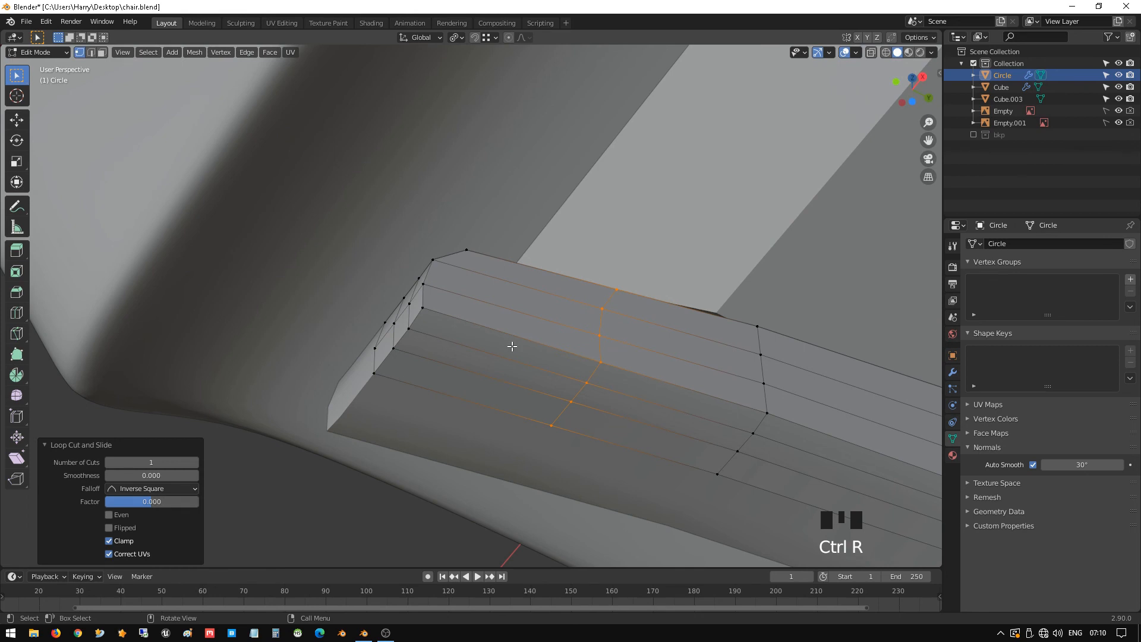
- Try to flatten the new edge loop along Y with a scale of 0
key("s")
key("y")
key("0")
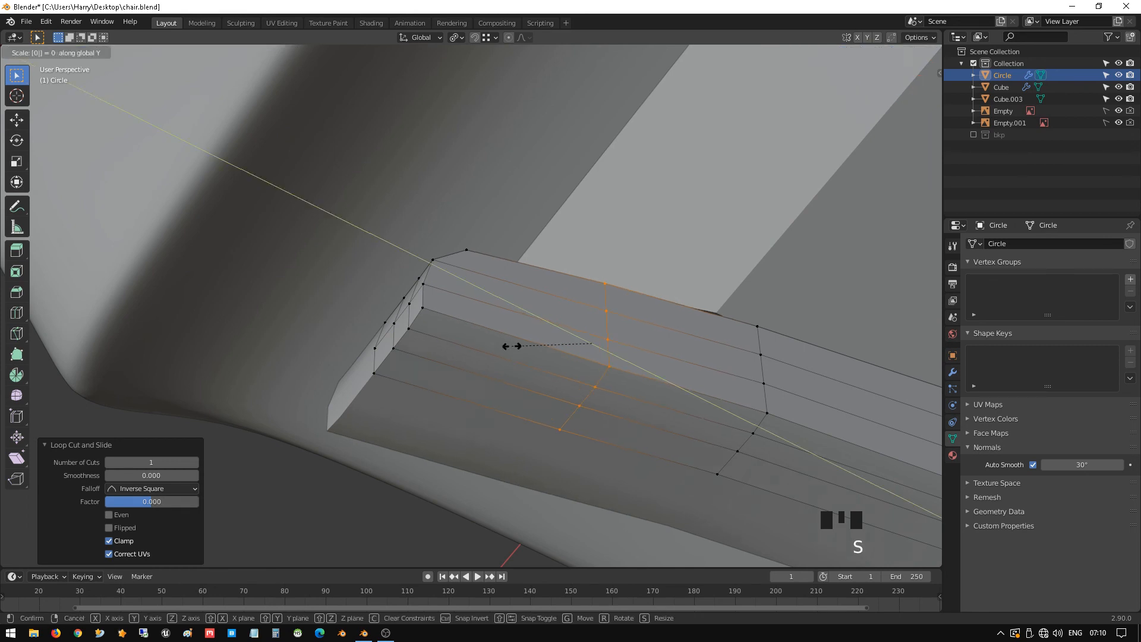
key("Return")
key("ctrl+z")
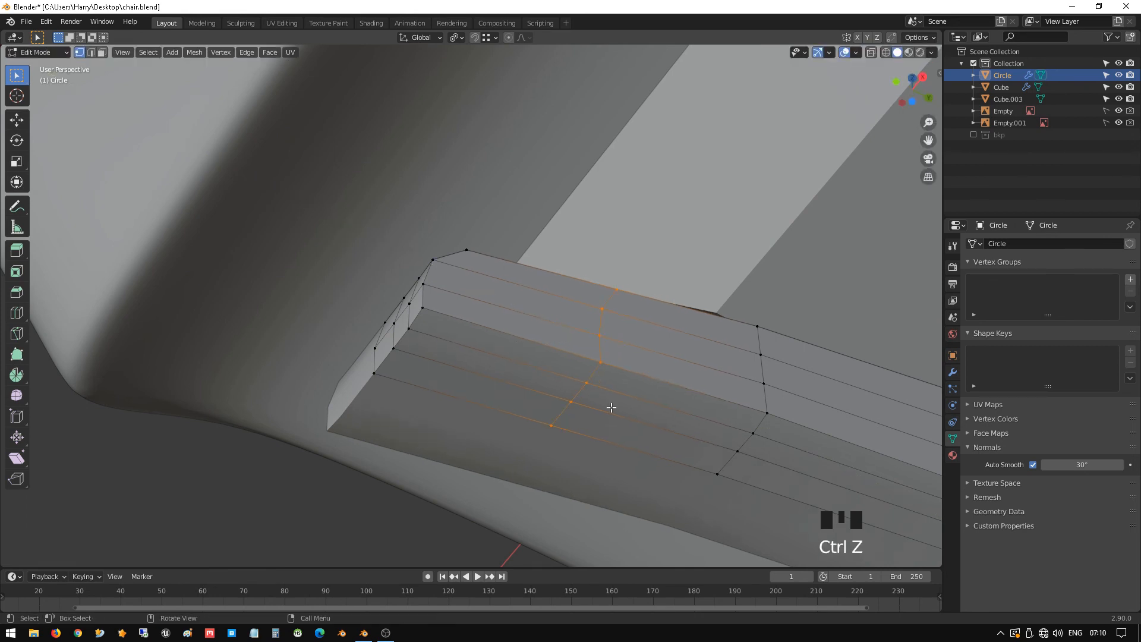
key("g")
key("y")
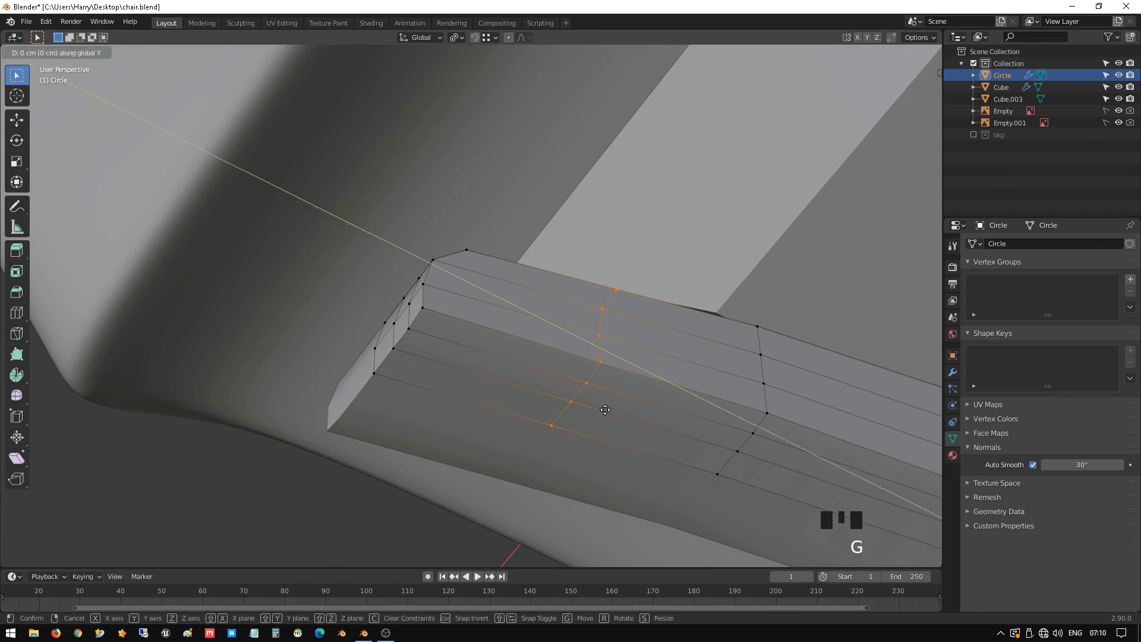
right_click(526, 405)
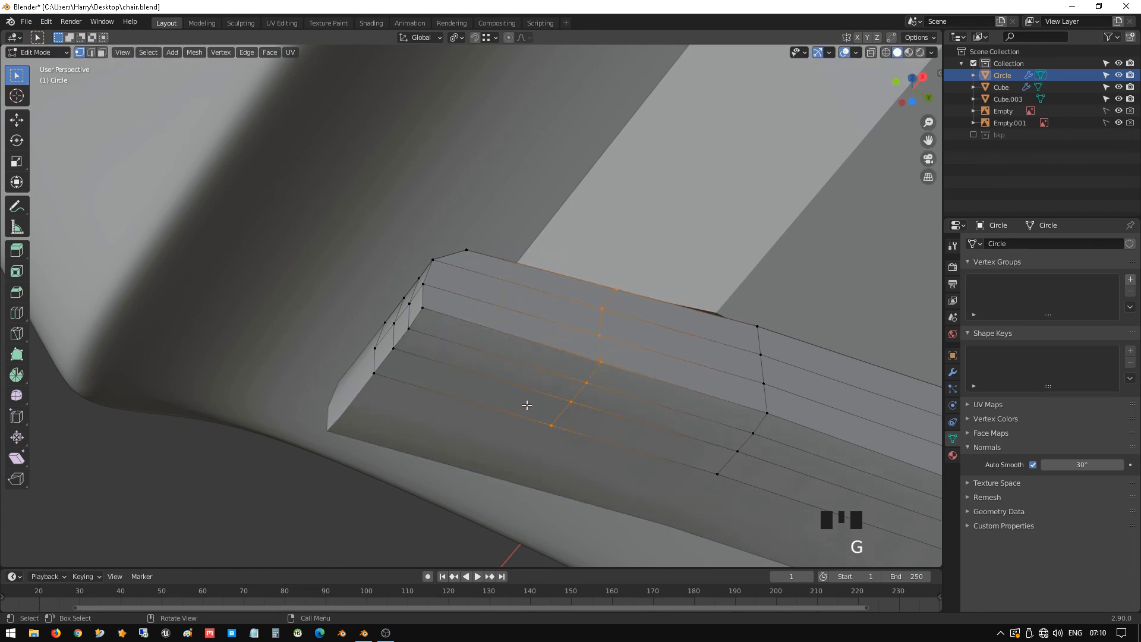
- In the right side view, move the selected edge loop toward the leg's end, about -7.5 cm along Y and -2.1 cm along Z
key("KP_1")
key("KP_3")
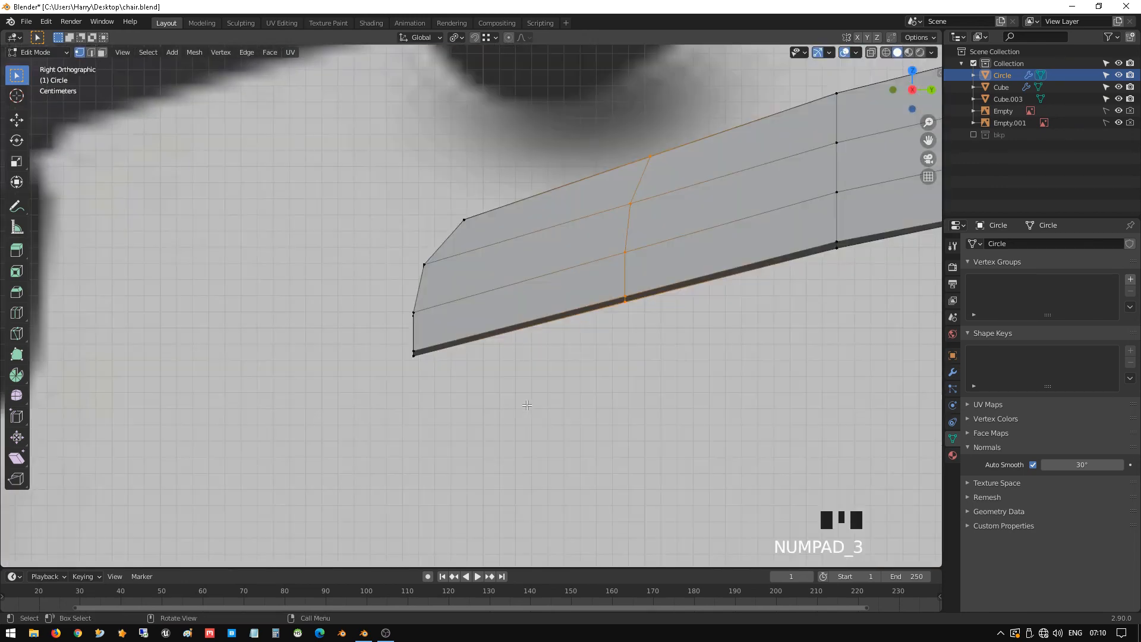
key("g")
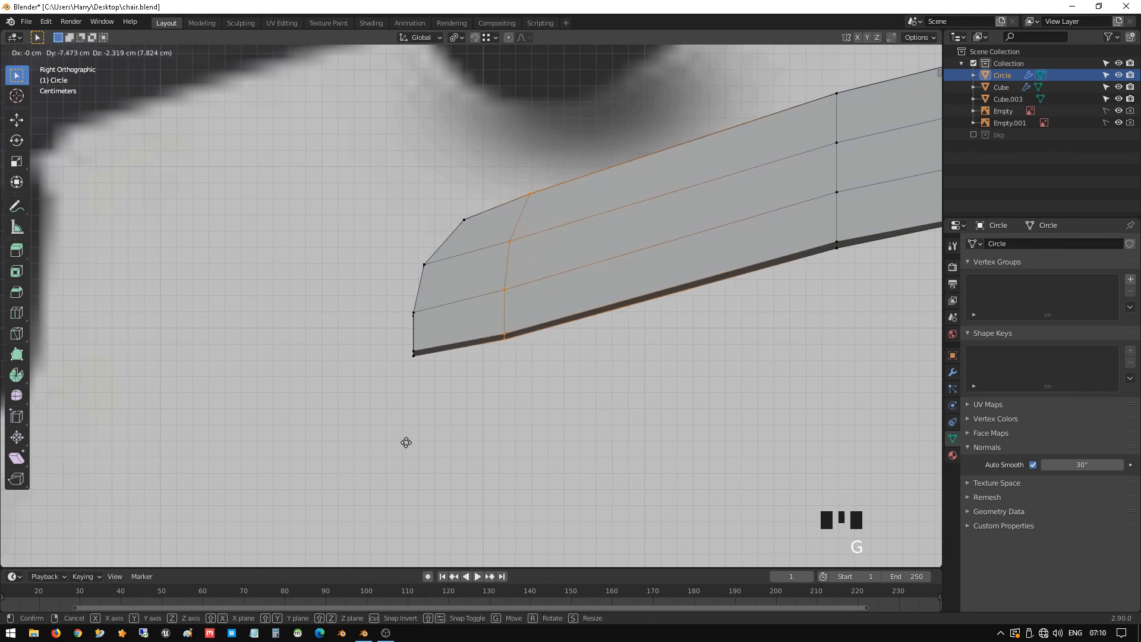
left_click(406, 439)
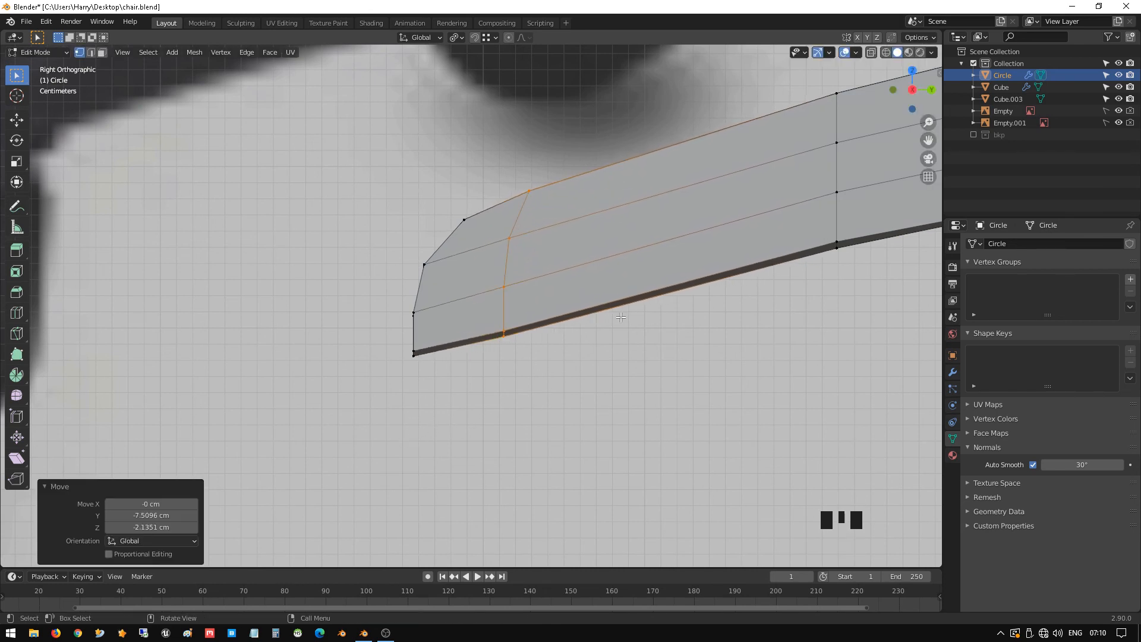
- Add two centred loop cuts between the leg's end and the moved edge loop
middle_click_drag(620, 317, 533, 314)
scroll(409, 378, "up", 4)
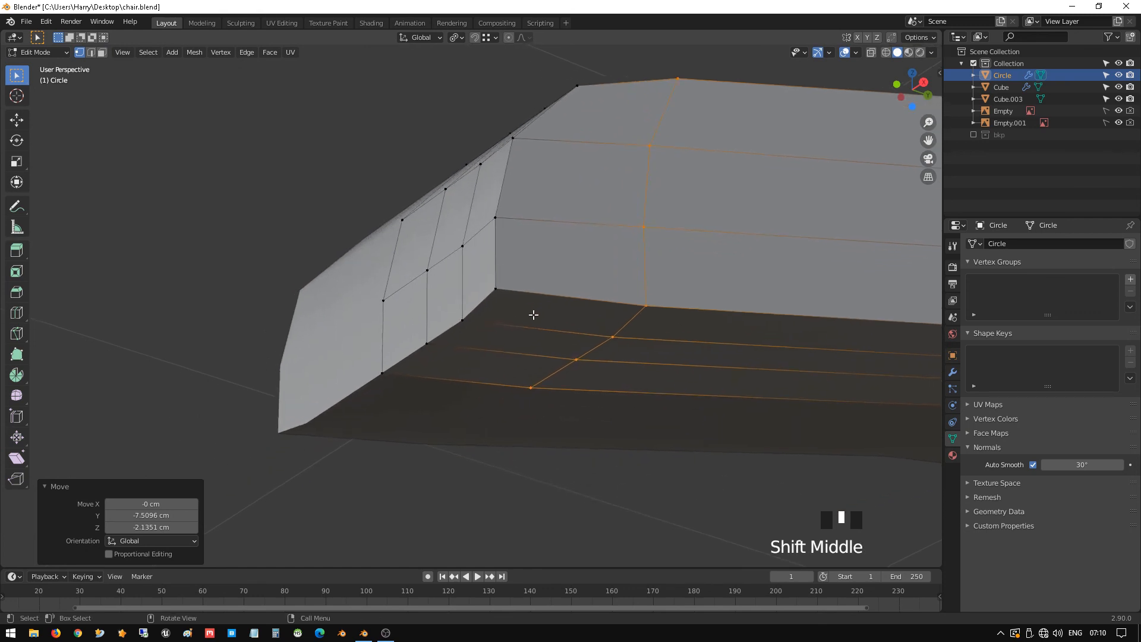
key("ctrl+r")
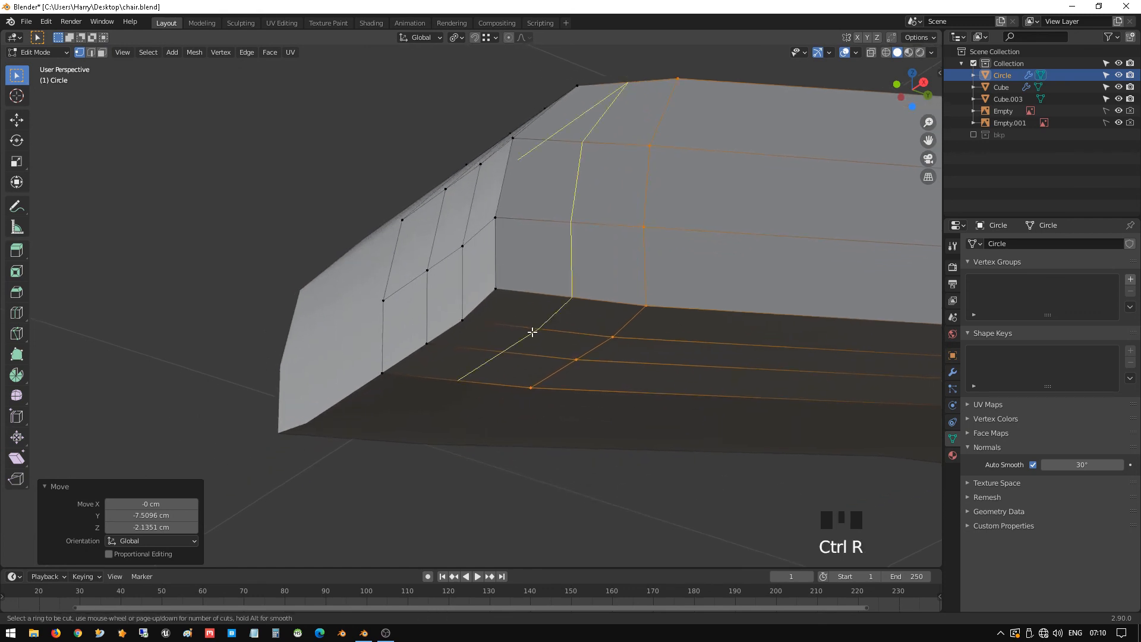
scroll(532, 331, "up", 1)
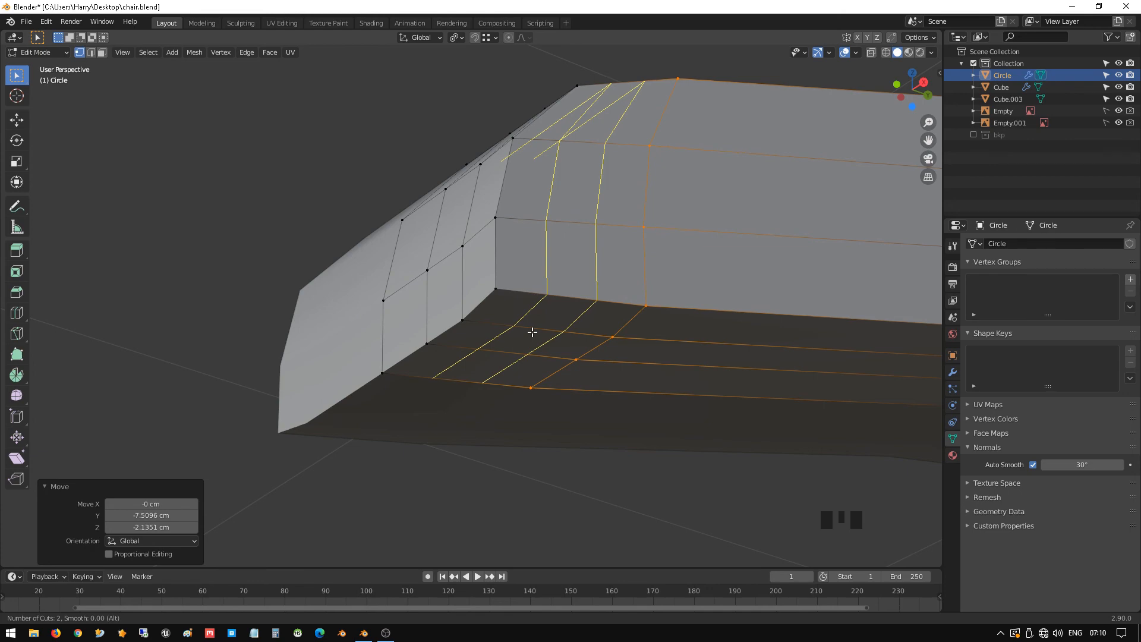
left_click(532, 332)
right_click(532, 332)
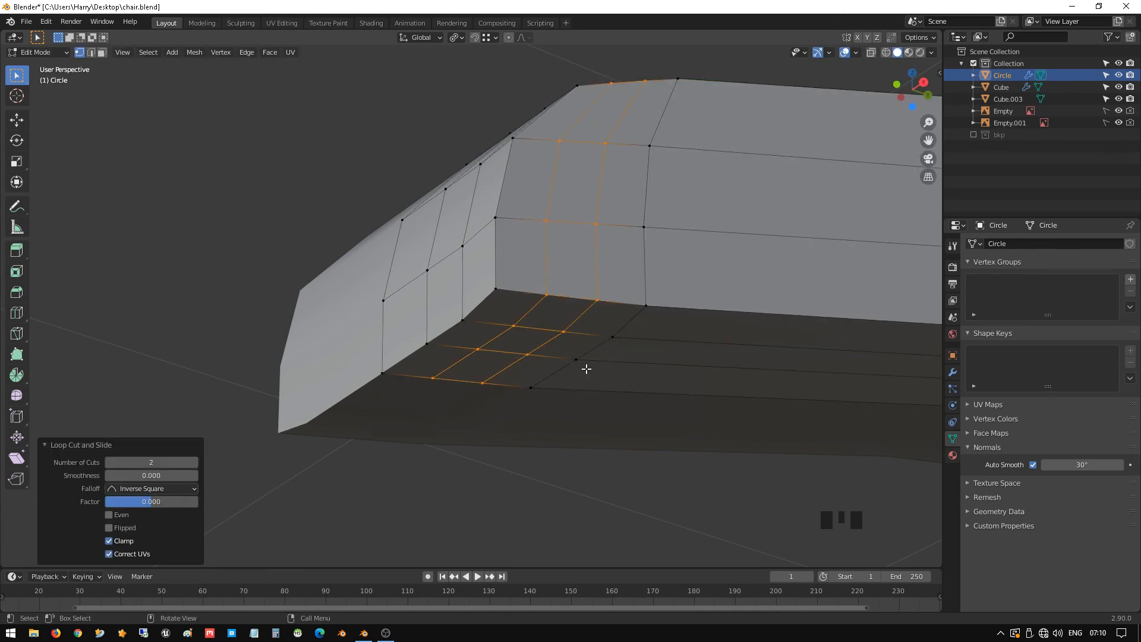
- Select the two neighbouring underside faces along the leg's mirror seam near its end and reshape them with the LoopTools Circle operation
middle_click_drag(586, 366, 590, 318)
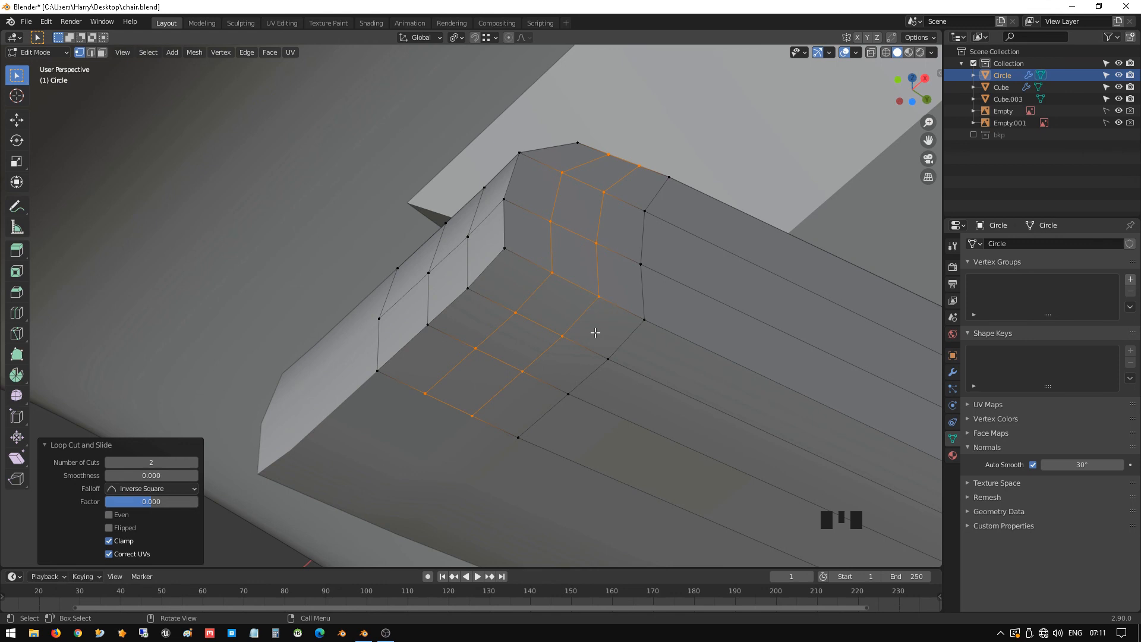
middle_click_drag(557, 334, 576, 252, "shift")
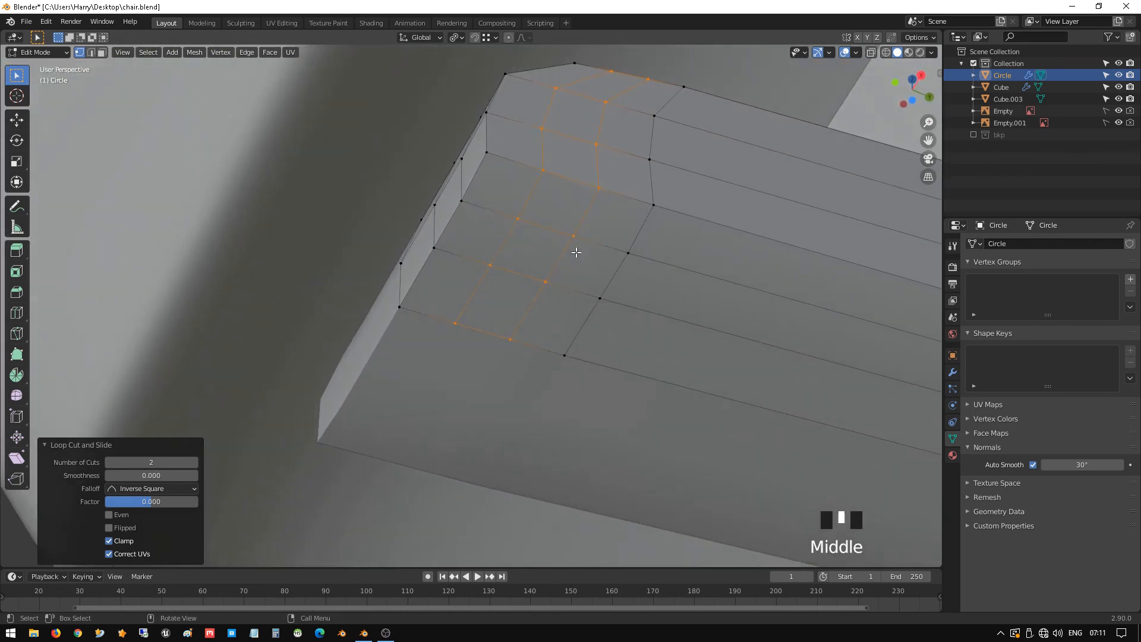
key("3")
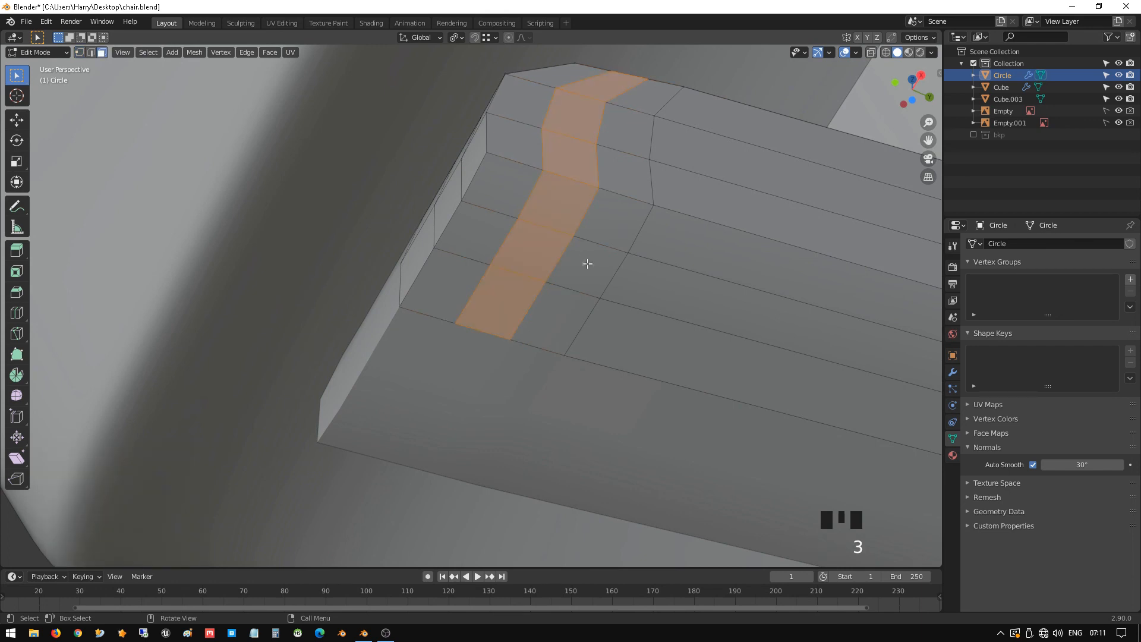
left_click(555, 255)
left_click(580, 265, "shift")
left_click(570, 303, "shift")
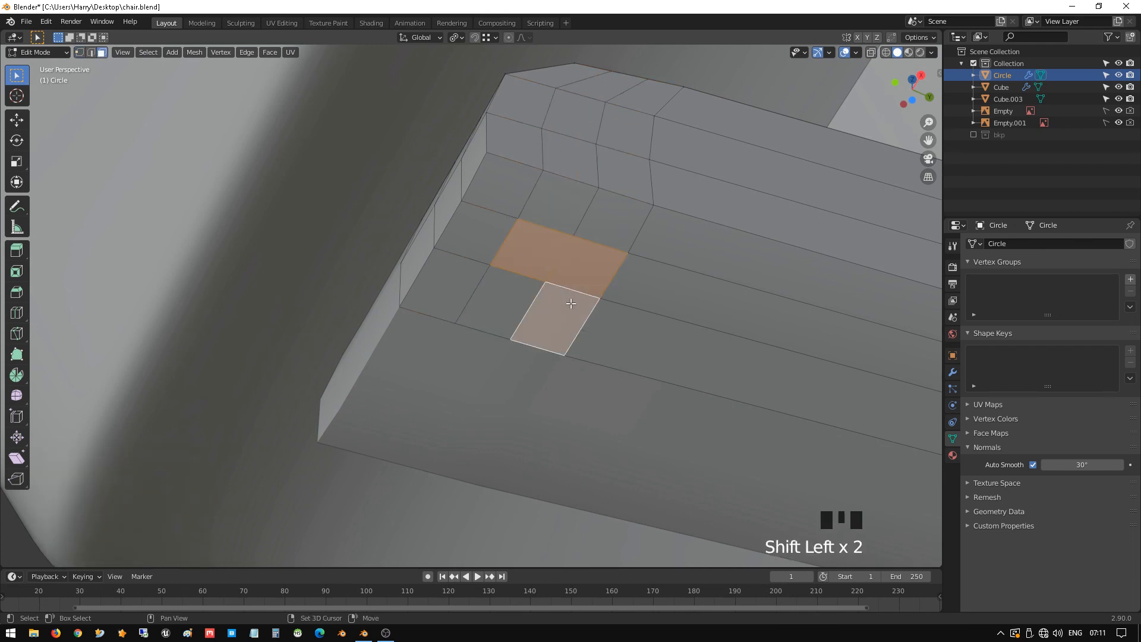
left_click(514, 292, "shift")
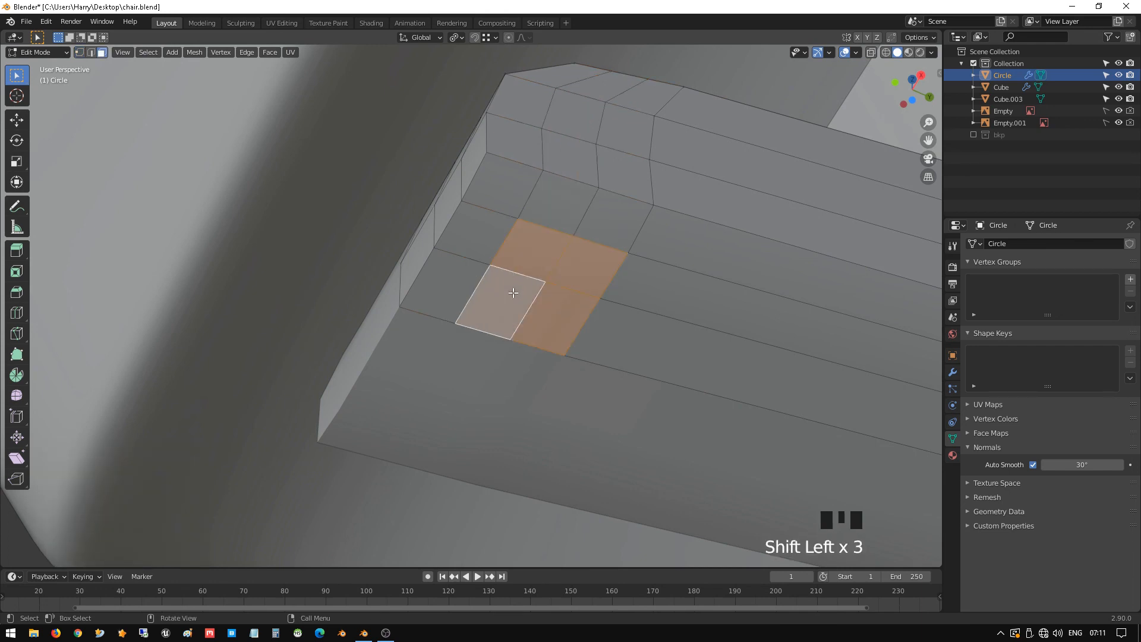
left_click(513, 292)
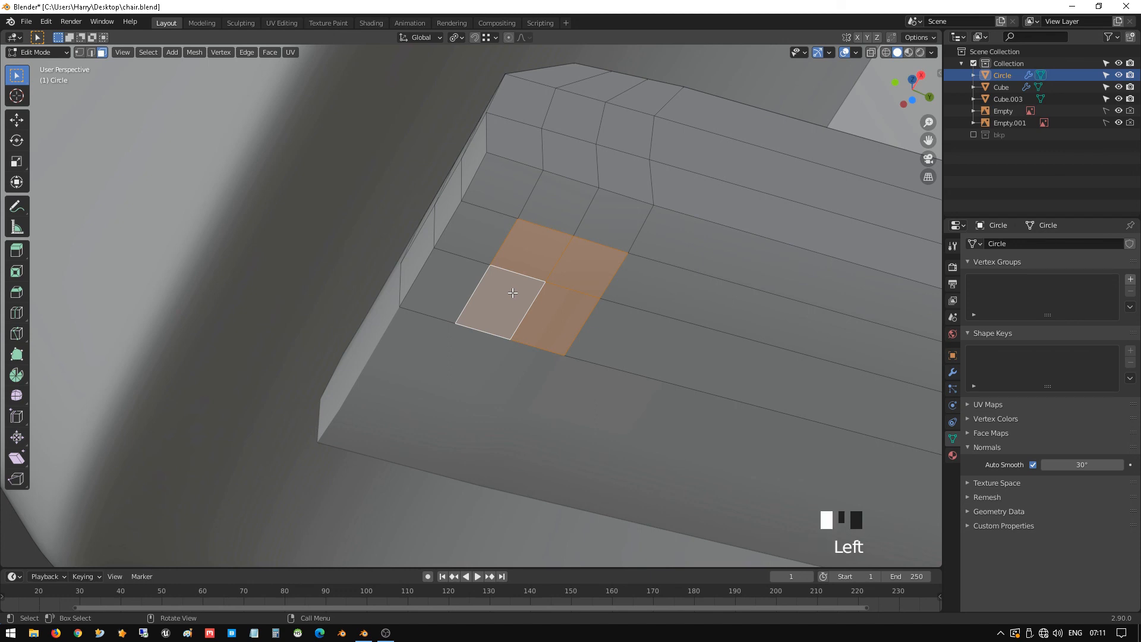
left_click(542, 307, "shift")
right_click_drag(543, 308, 599, 316)
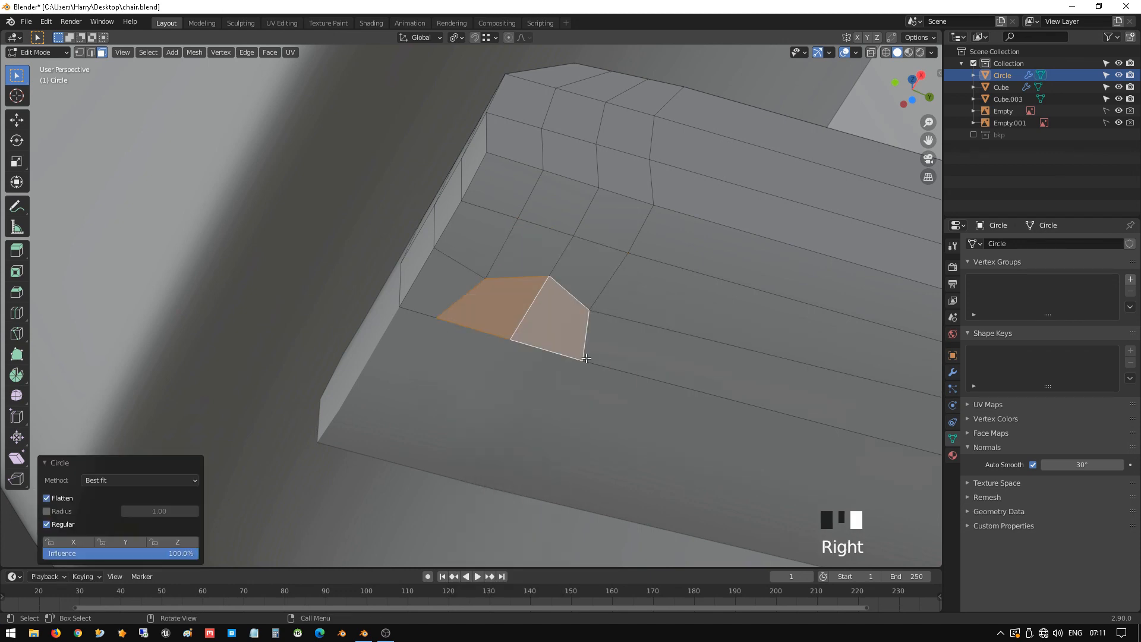
- Extrude the circular faces about 5.7 cm downward to form a peg under the leg's end
scroll(583, 358, "down", 2)
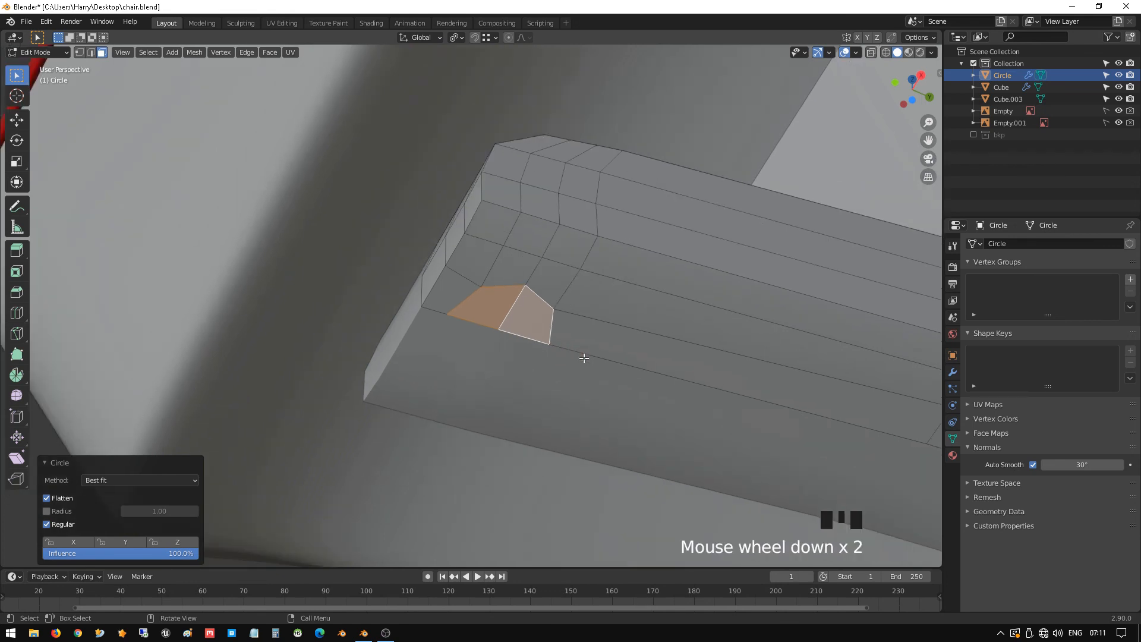
key("e")
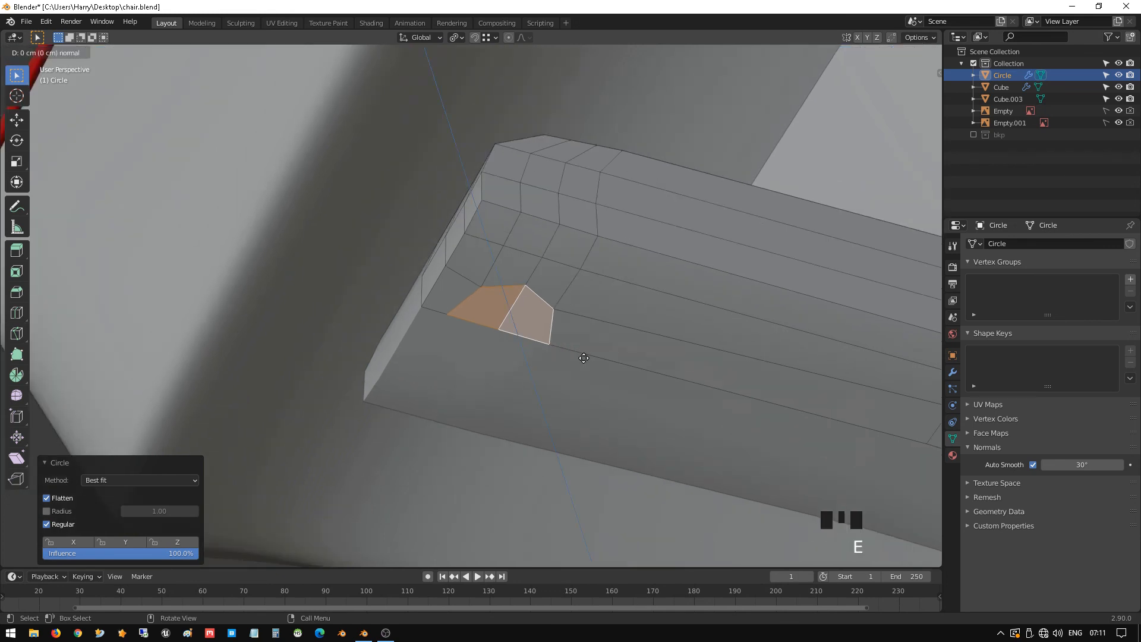
left_click(582, 419)
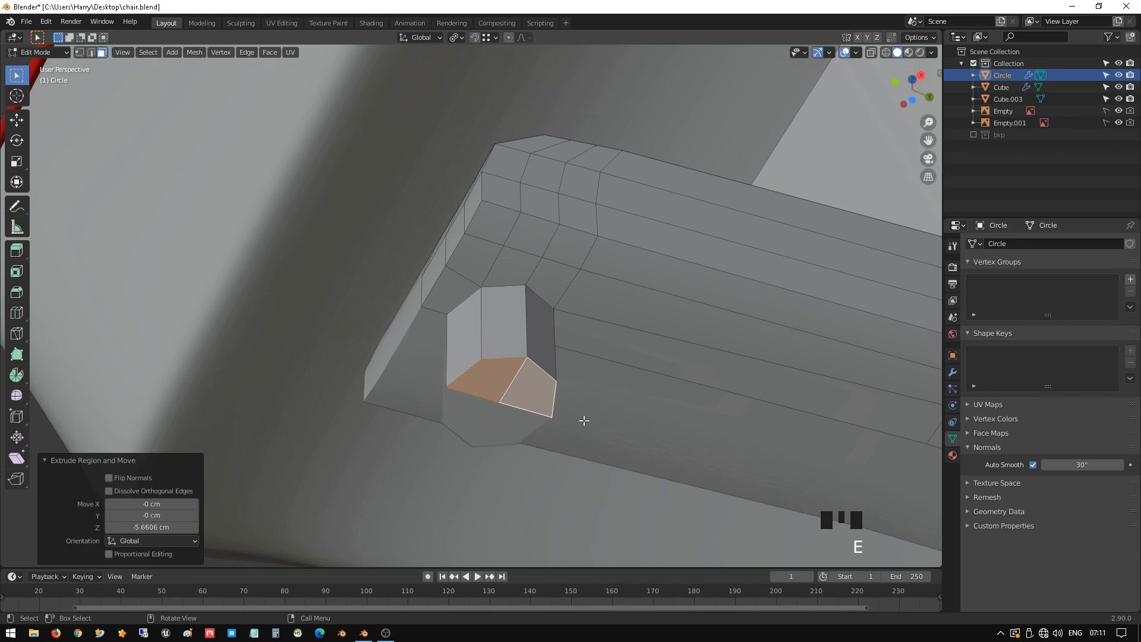
middle_click_drag(582, 419, 538, 328)
key("Tab")
key("Tab")
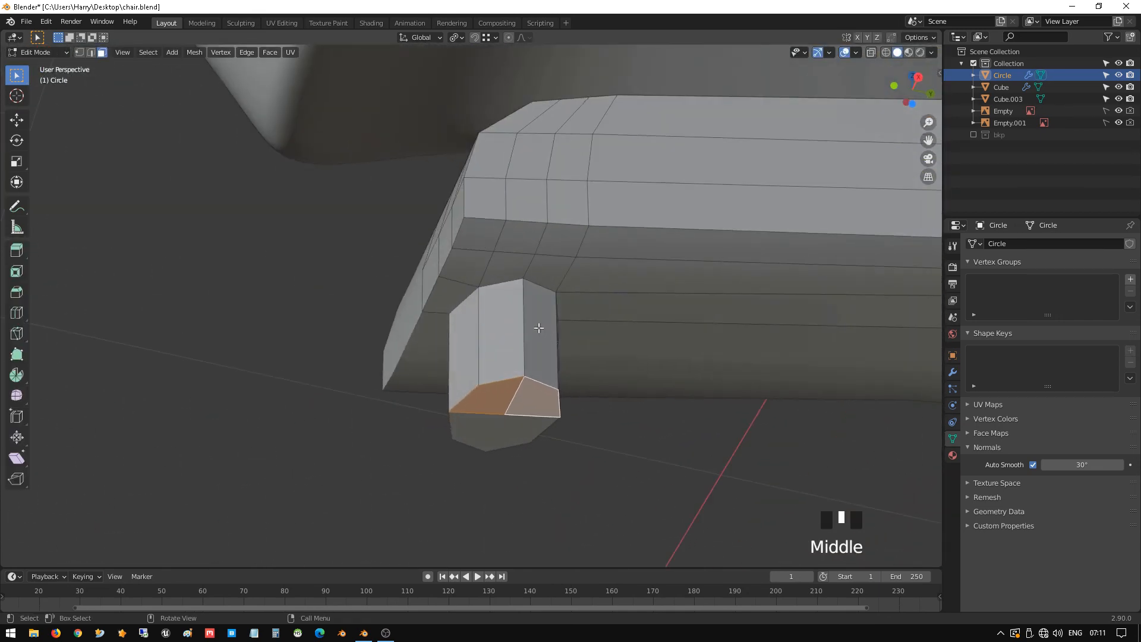
- Select all vertices of the peg's top ring and lower end, and scale the peg to about 0.76
left_click(481, 286, "alt")
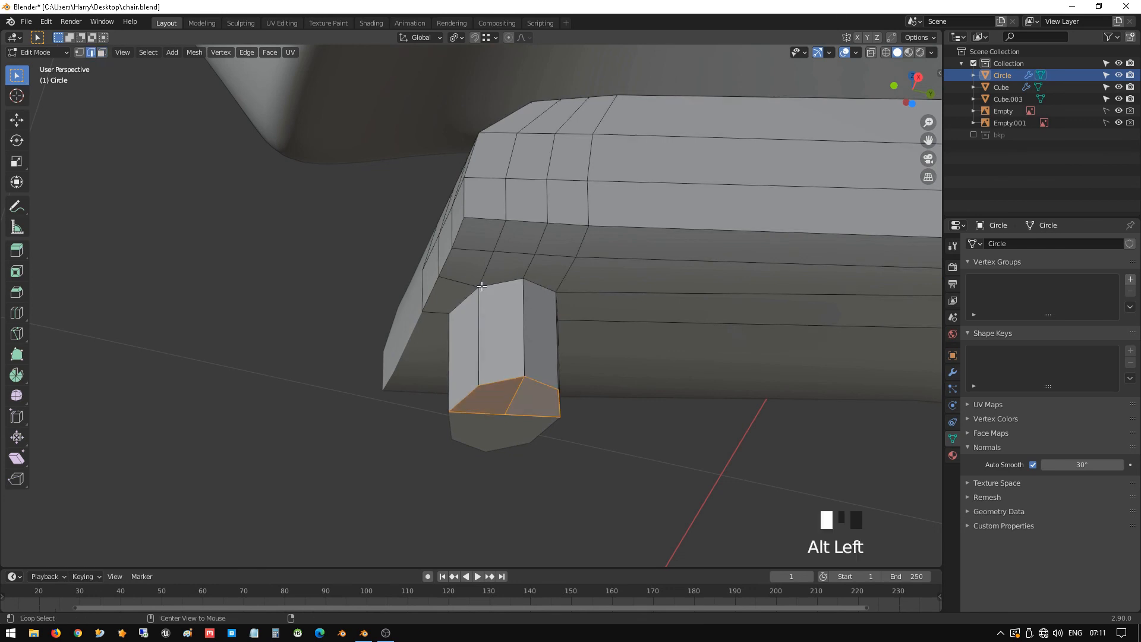
left_click(481, 286, "alt")
key("1")
left_click(481, 286, "alt")
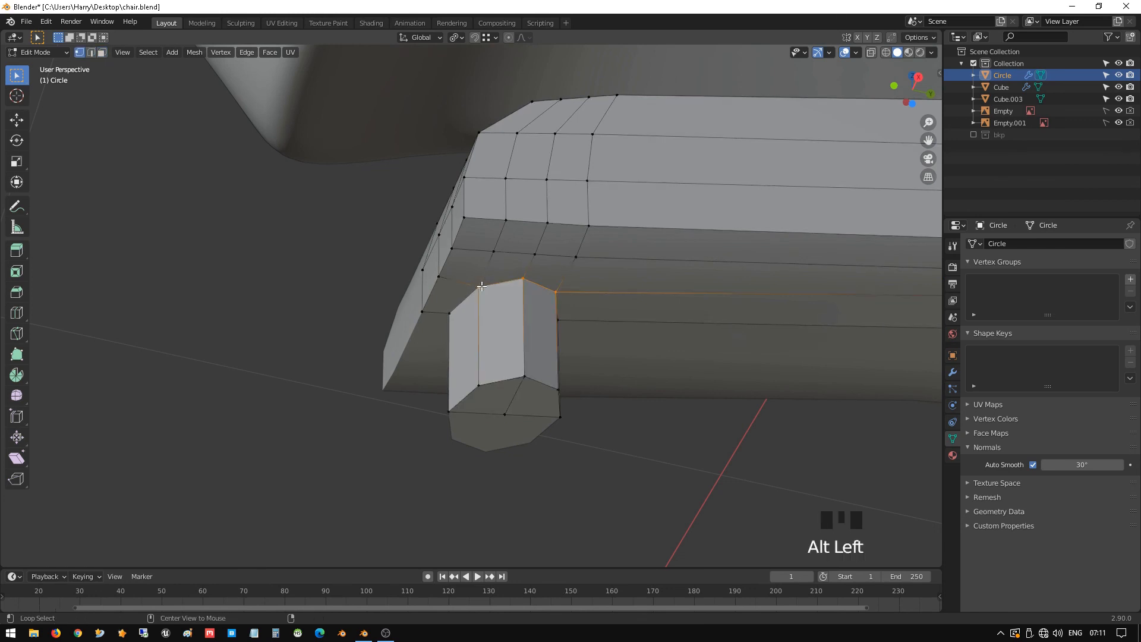
left_click(454, 292, "alt")
left_click(533, 282, "alt+shift")
middle_click_drag(570, 306, 631, 359)
left_click(575, 308, "shift")
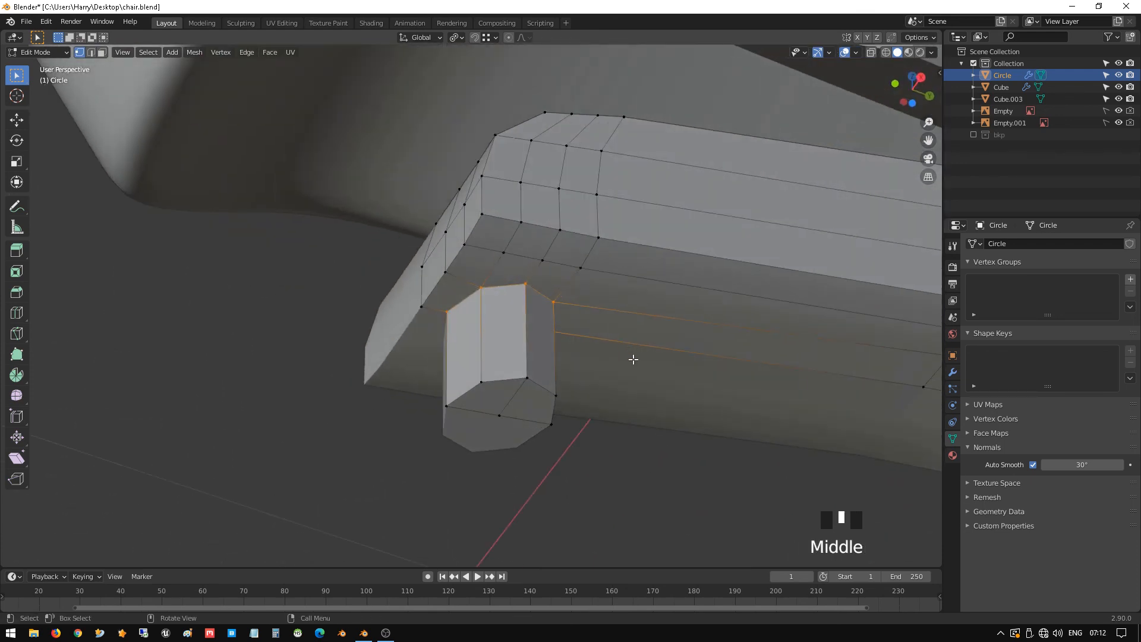
left_click(451, 401, "shift")
left_click(482, 384, "shift")
left_click(533, 385, "shift")
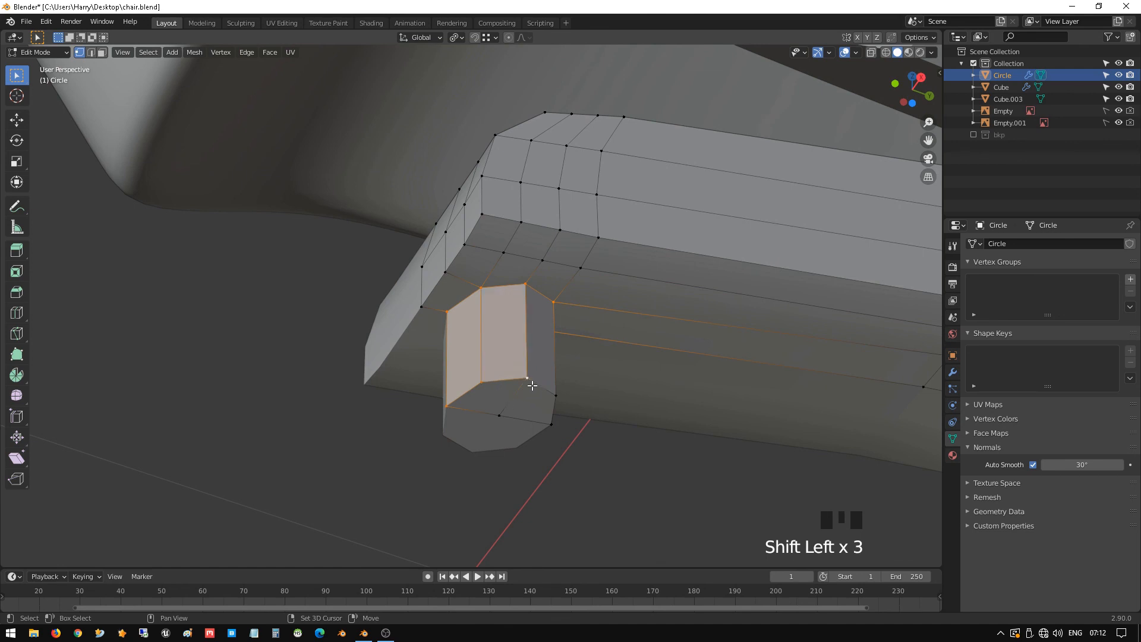
left_click(509, 412, "shift")
left_click(557, 396, "shift")
left_click(561, 416, "shift")
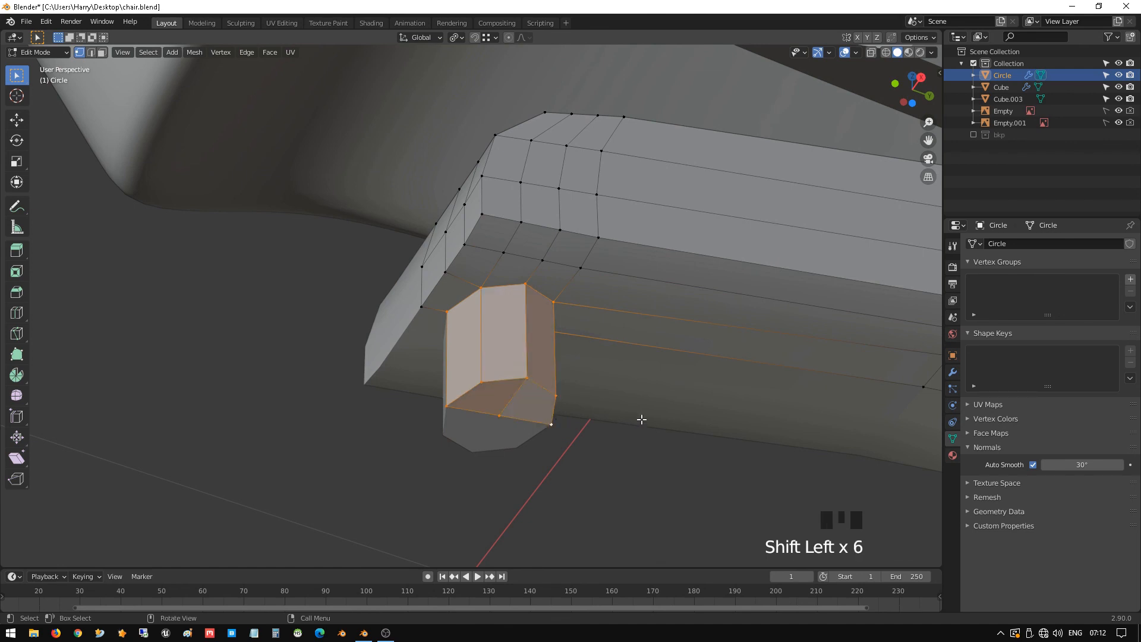
key("s")
left_click(608, 408)
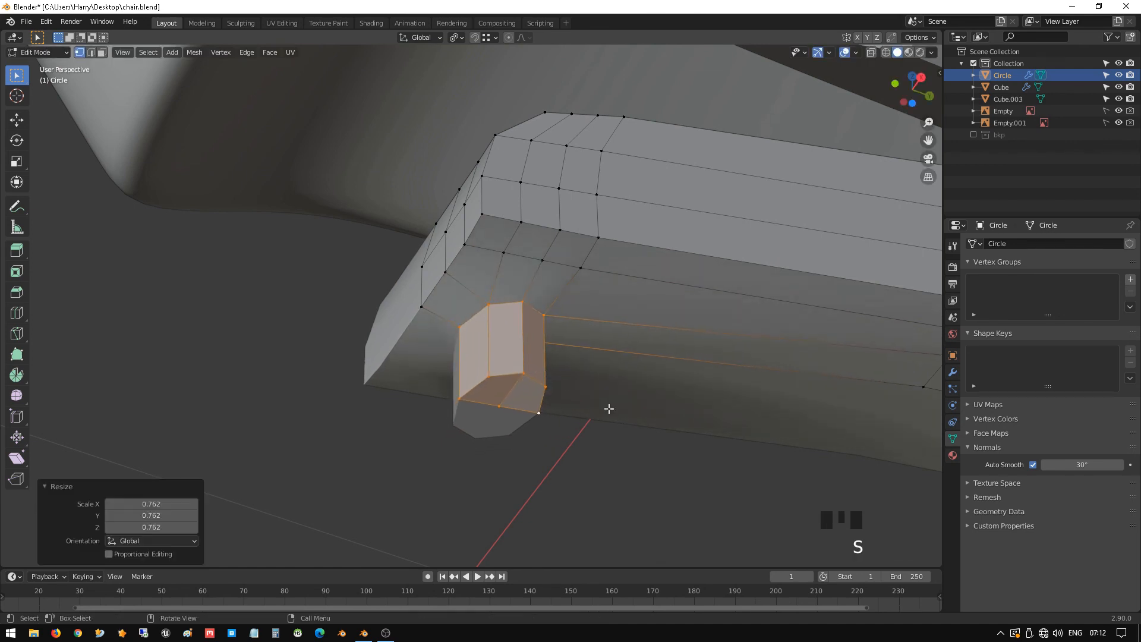
- Add a loop cut around the peg, slid up close to the leg by about 0.77, and inspect the smoothed peg in Object Mode
middle_click_drag(609, 408, 442, 337)
key("Tab")
key("Tab")
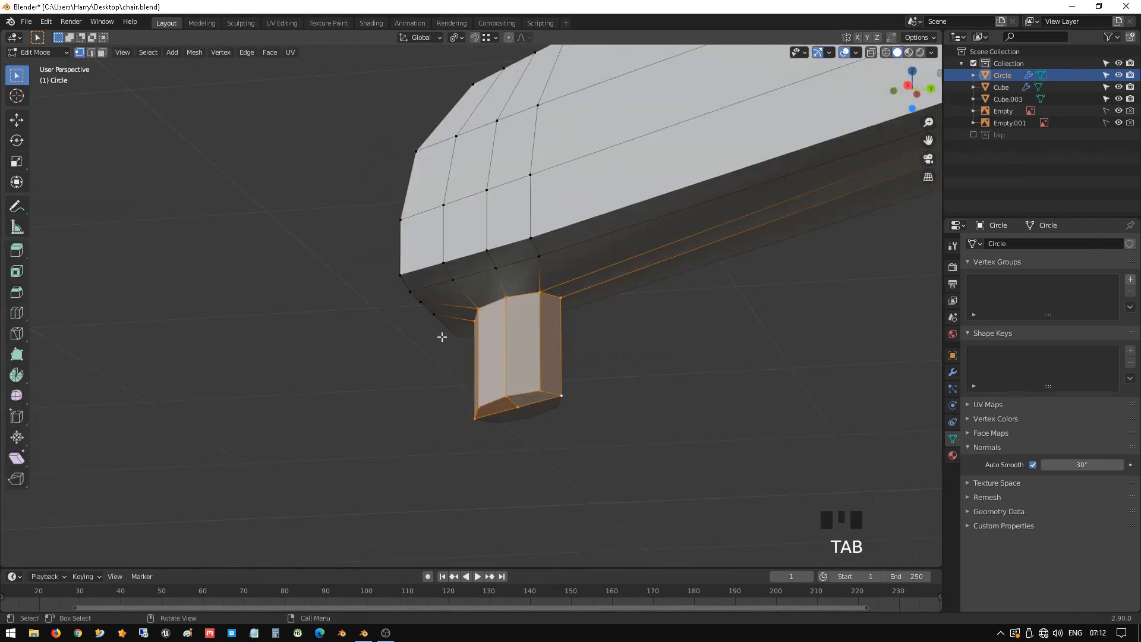
key("ctrl+r")
left_click(542, 344)
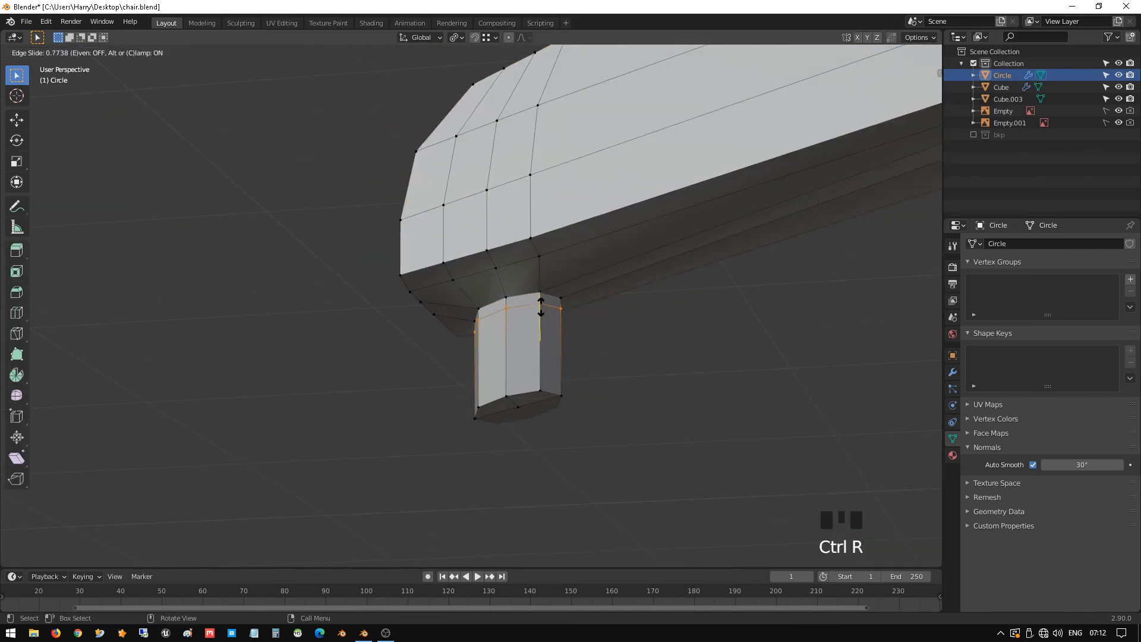
left_click(540, 302)
key("Tab")
middle_click_drag(540, 302, 683, 285)
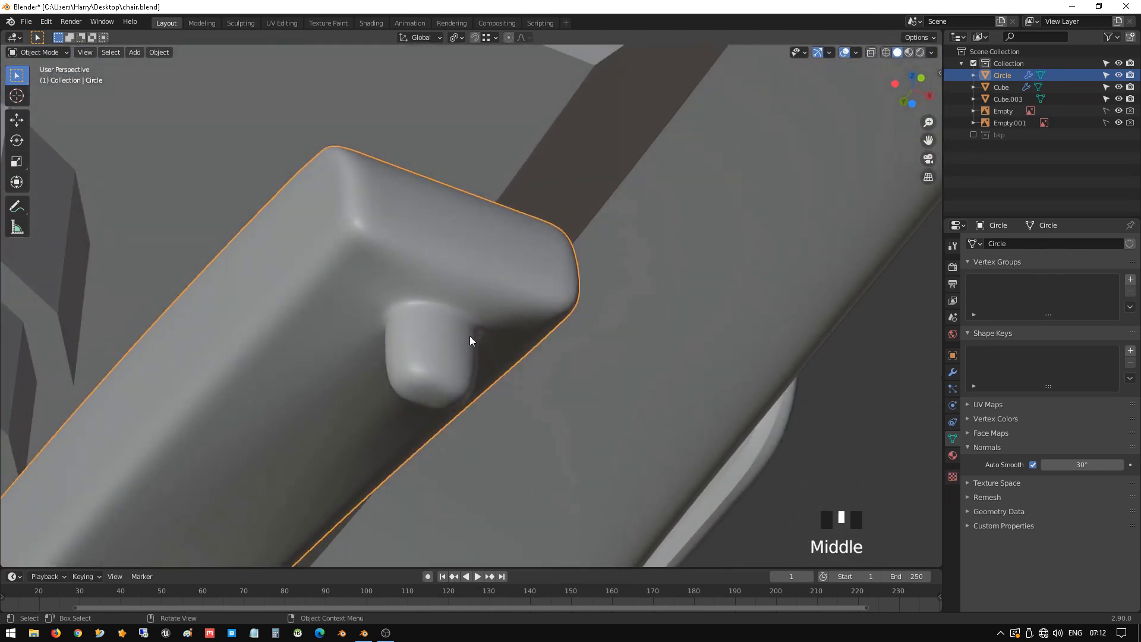
middle_click_drag(469, 333, 258, 353)
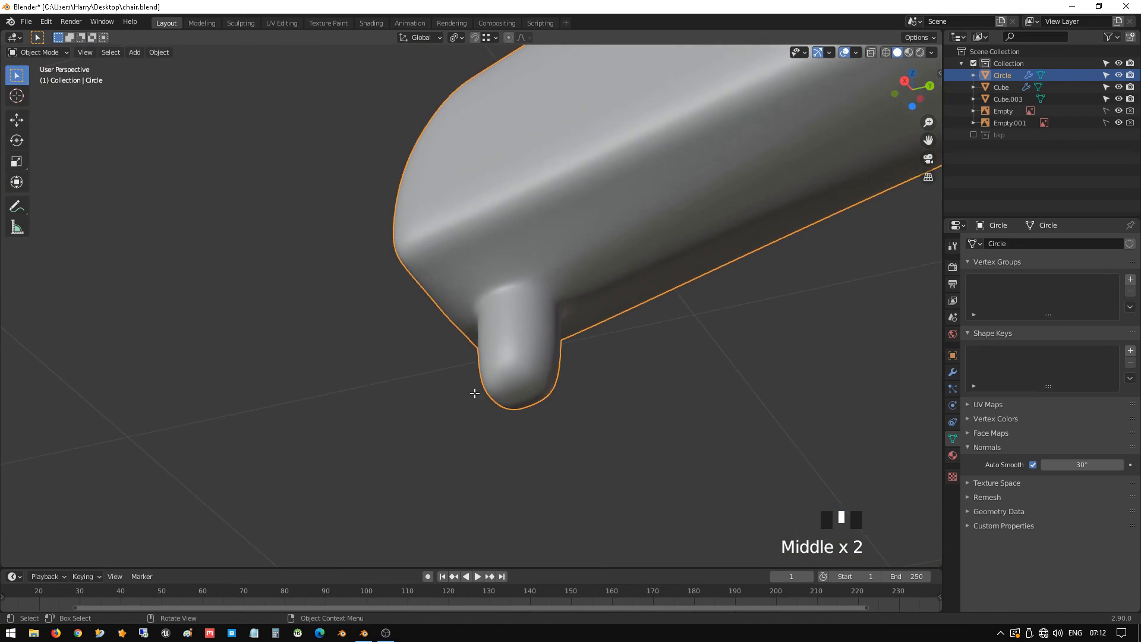
- Add another loop cut around the peg close to its lower end, with a slide factor of about -0.867
key("Tab")
middle_click_drag(474, 392, 527, 369)
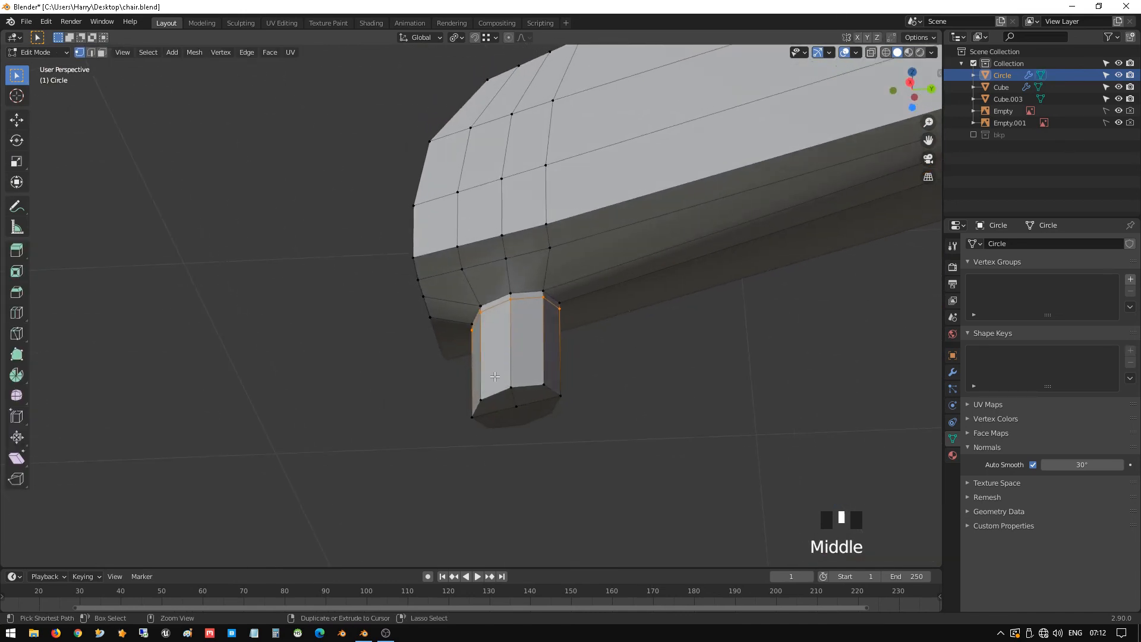
key("ctrl+r")
left_click(500, 373)
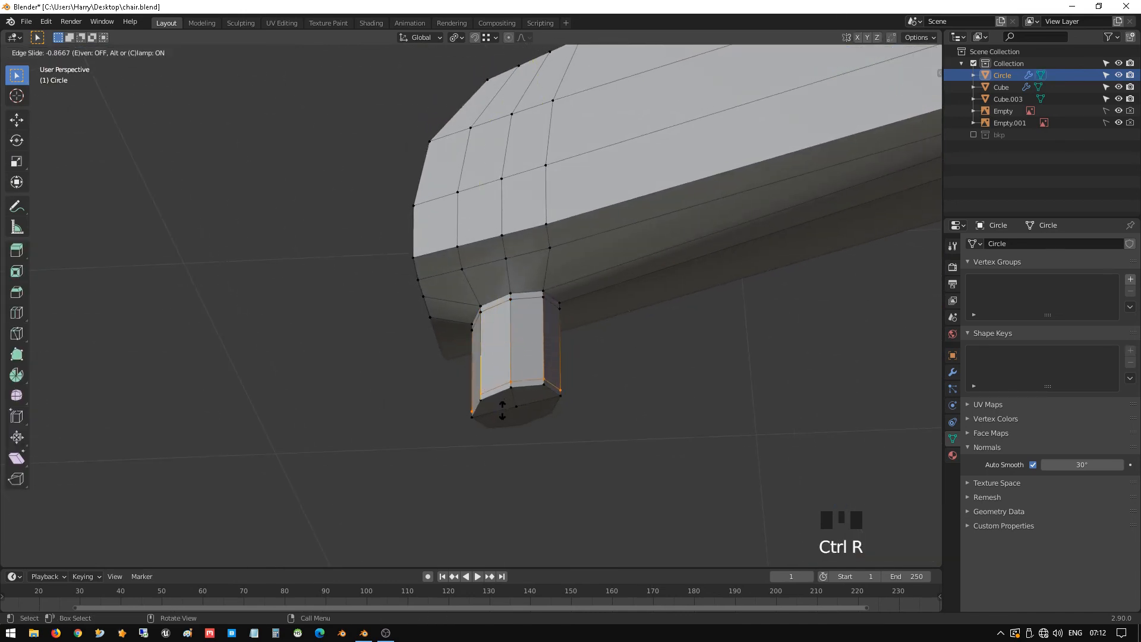
left_click(502, 410)
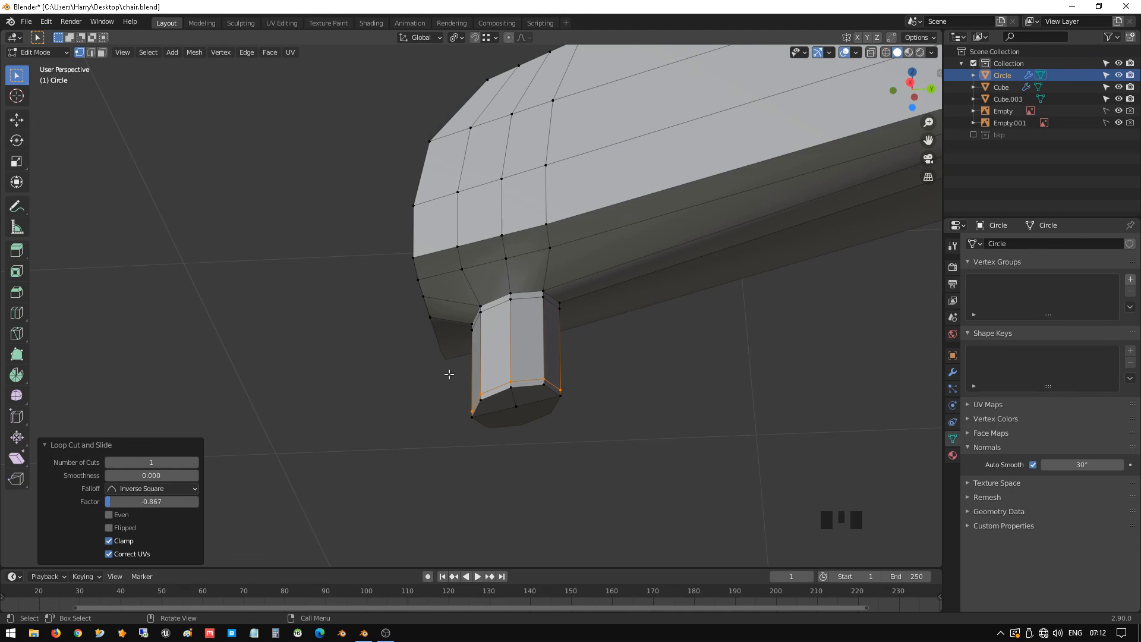
- Taper the peg by scaling its lower end to about 0.478 in the front wireframe view, and inspect the result in solid shading
key("KP_1")
key("shift+z")
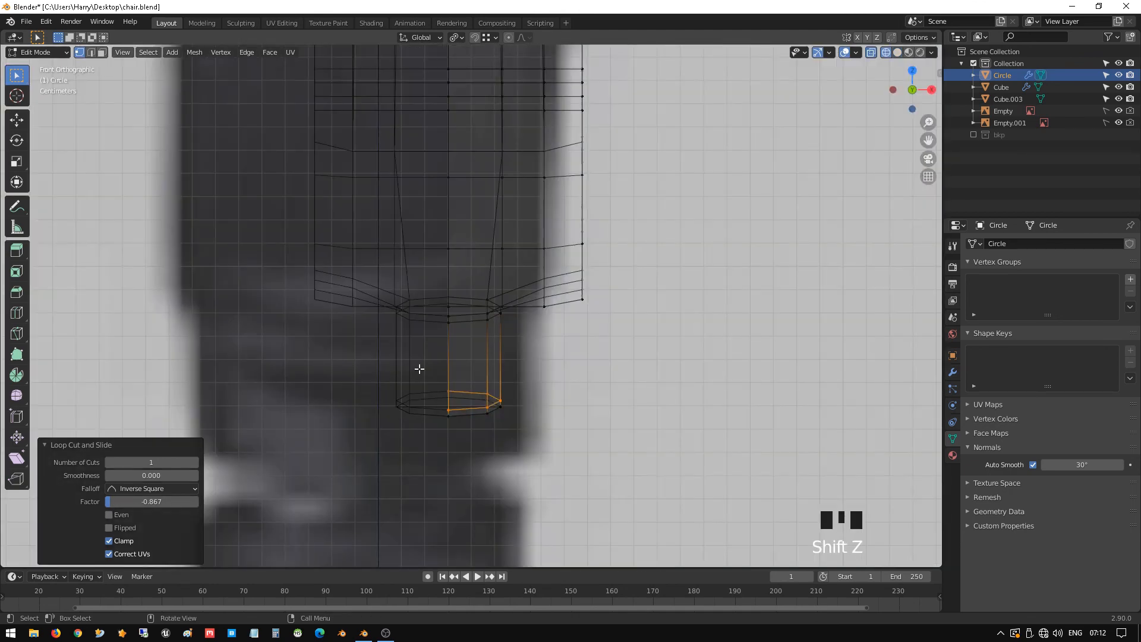
left_click_drag(383, 360, 532, 475)
key("s")
left_click(528, 447)
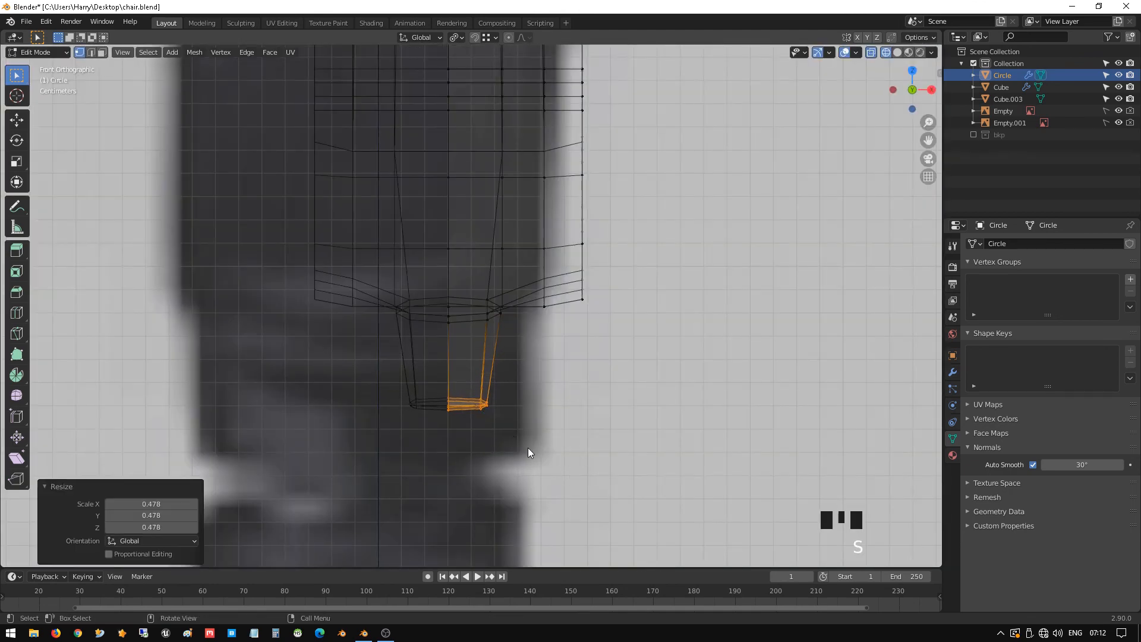
key("Tab")
key("shift+z")
middle_click_drag(588, 393, 448, 308)
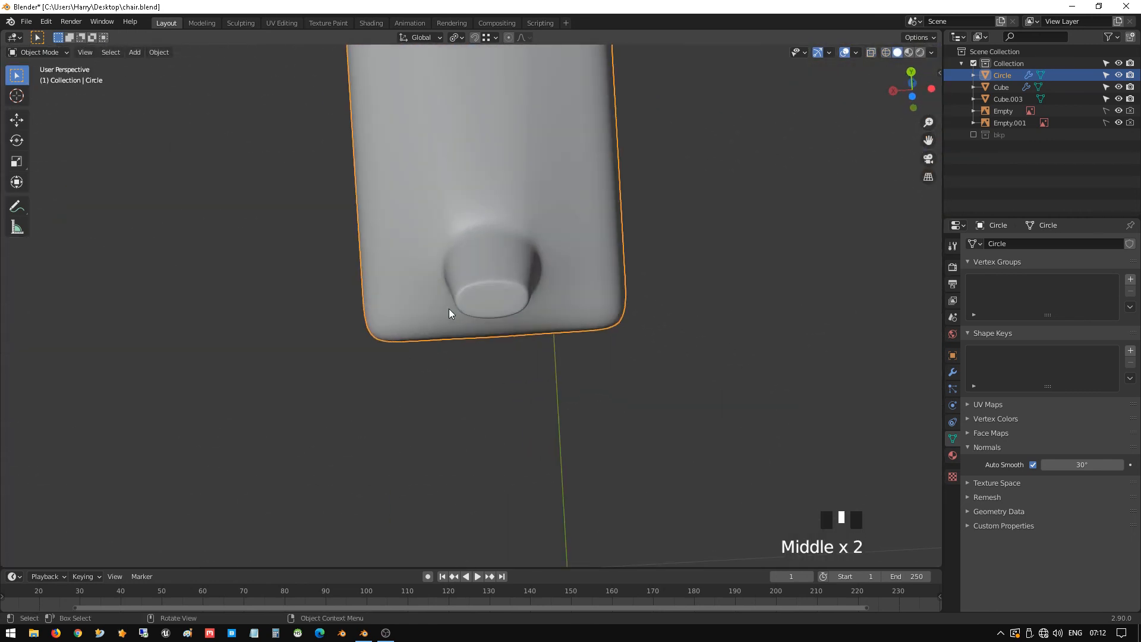
- Scale the peg's lower end to 0.6 along the X axis and check its smoothed shape in Object Mode
key("Tab")
key("s")
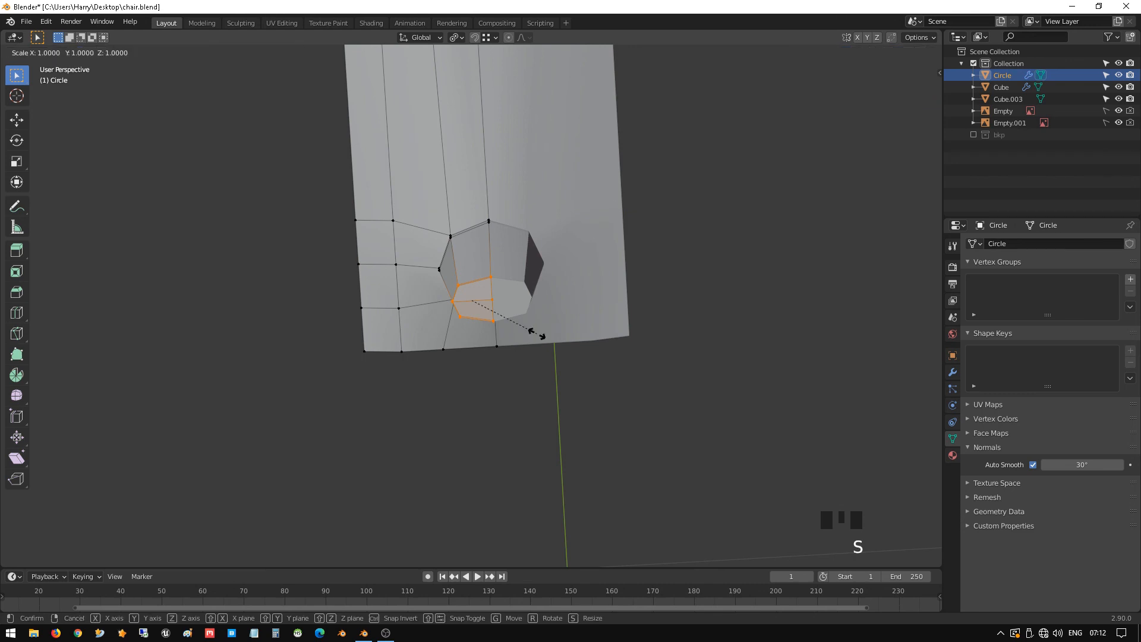
key("x")
left_click(512, 319)
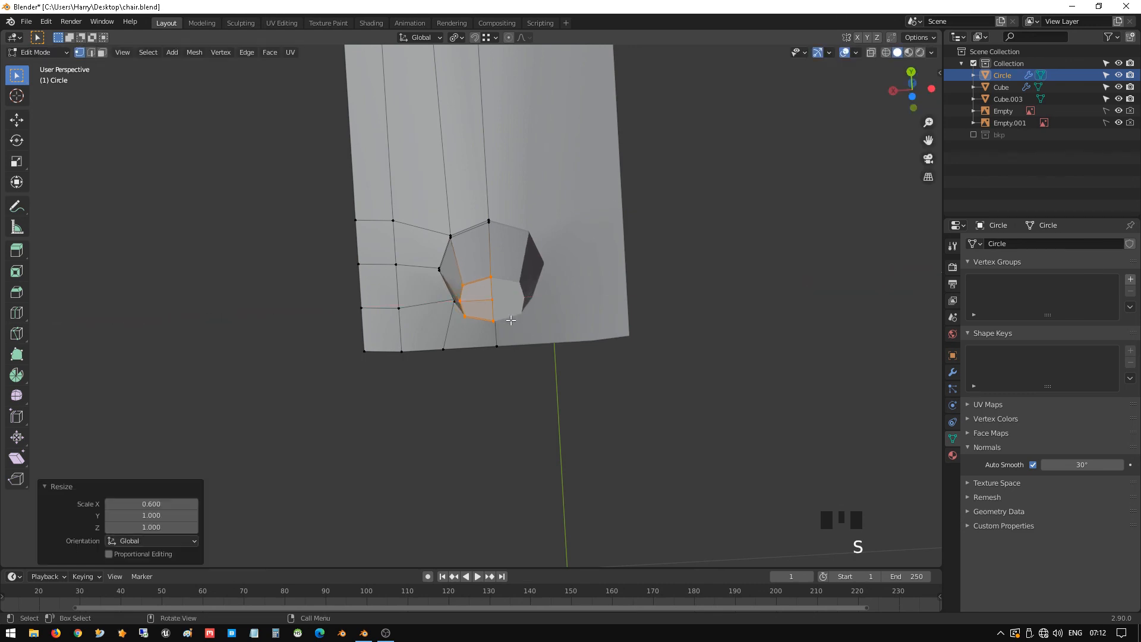
key("Tab")
middle_click_drag(522, 336, 614, 313)
- Narrow the peg's lower end further along the X axis and inspect the whole smoothed leg in Object Mode
key("Tab")
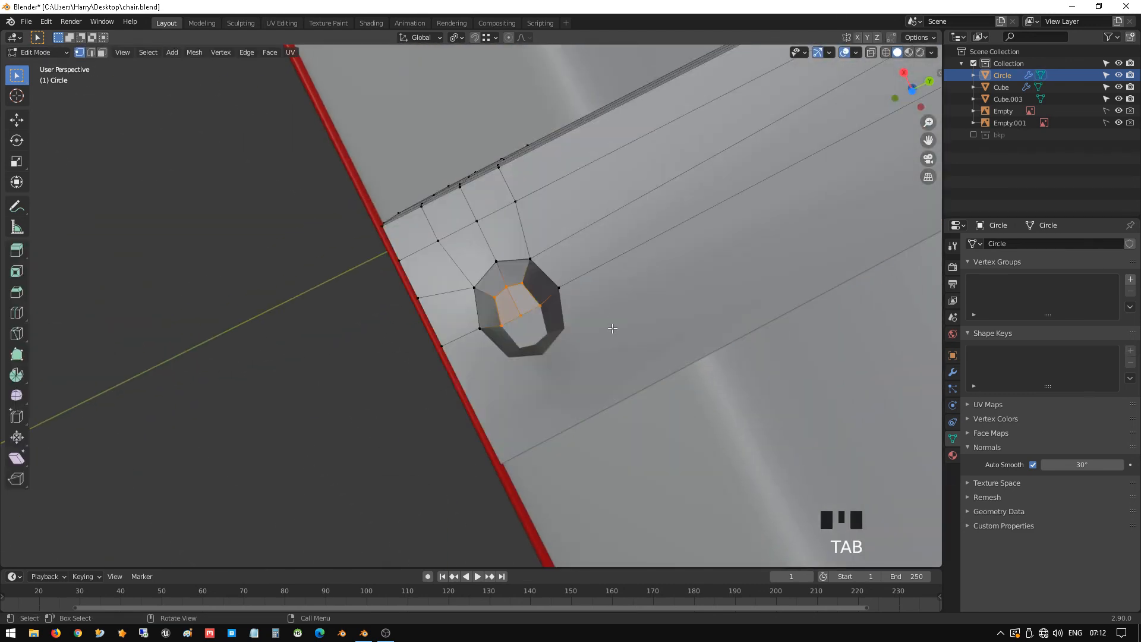
key("s")
key("x")
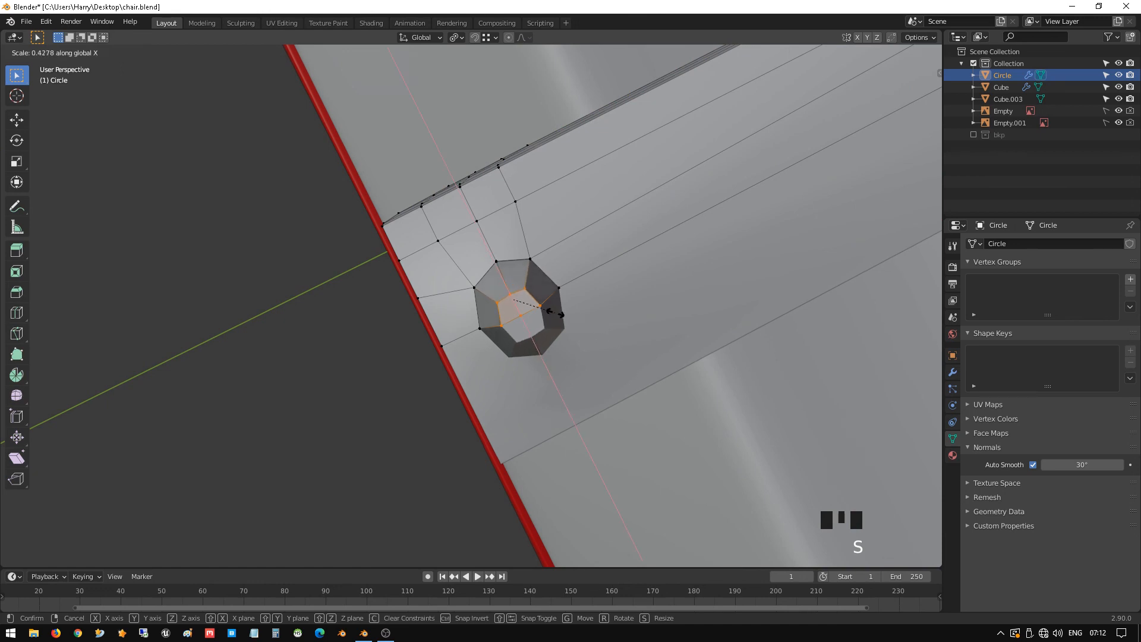
left_click(531, 305)
key("Tab")
middle_click_drag(580, 343, 619, 397)
scroll(714, 386, "down", 2)
middle_click_drag(714, 386, 497, 329)
scroll(504, 330, "down", 12)
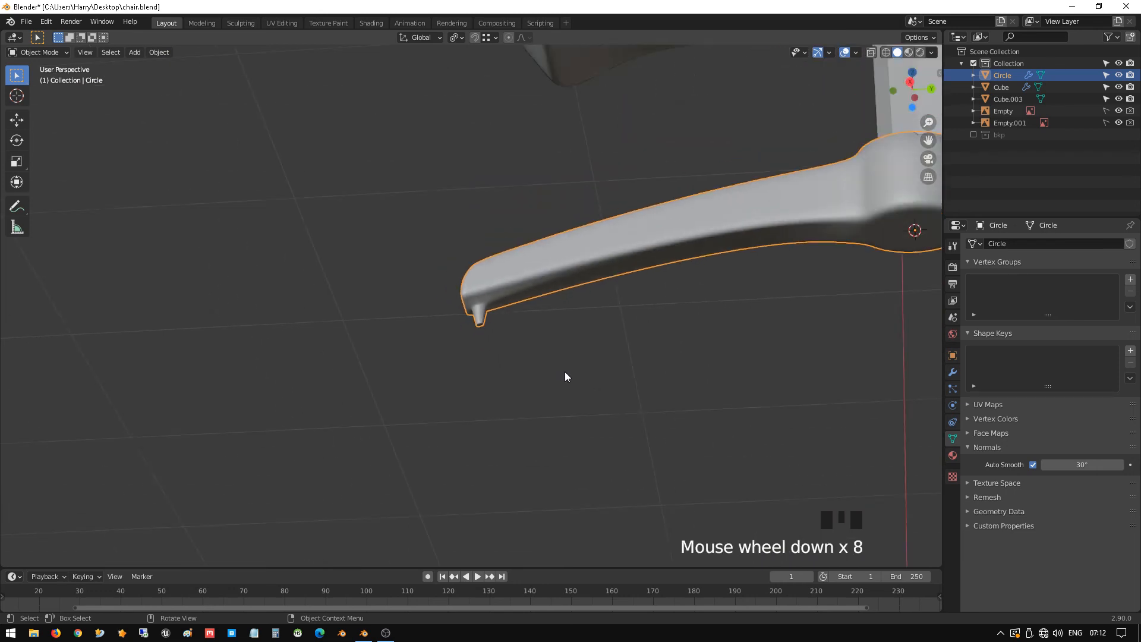
middle_click_drag(608, 301, 663, 205)
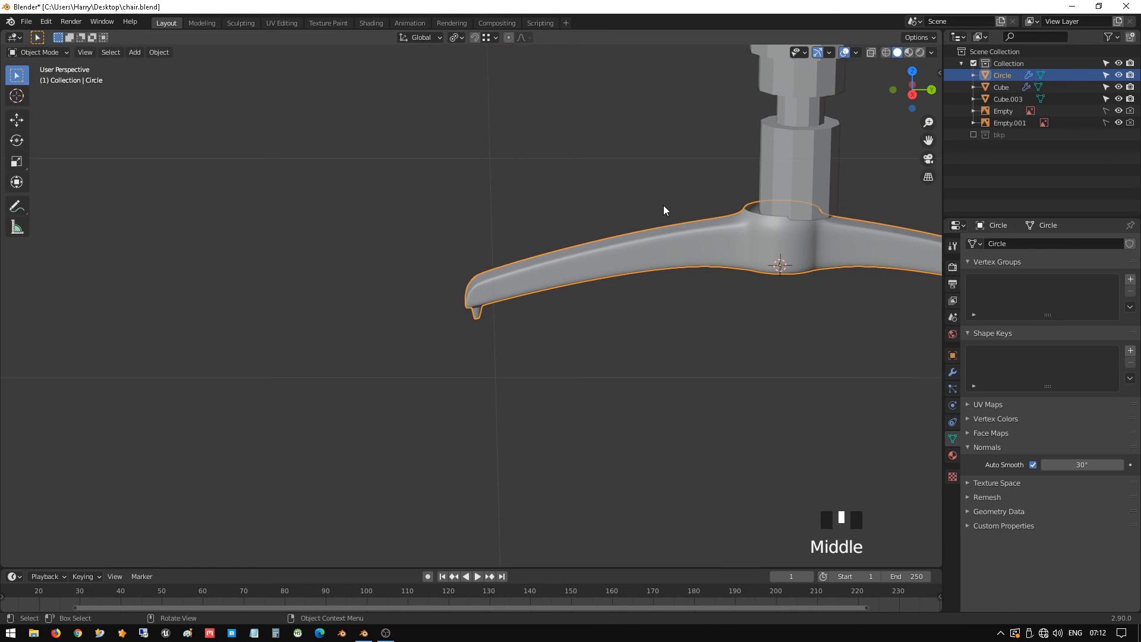
- In the right orthographic view, move the base about 5.89 cm along Y and about -2.09 cm along Z, beneath the column
key("KP_3")
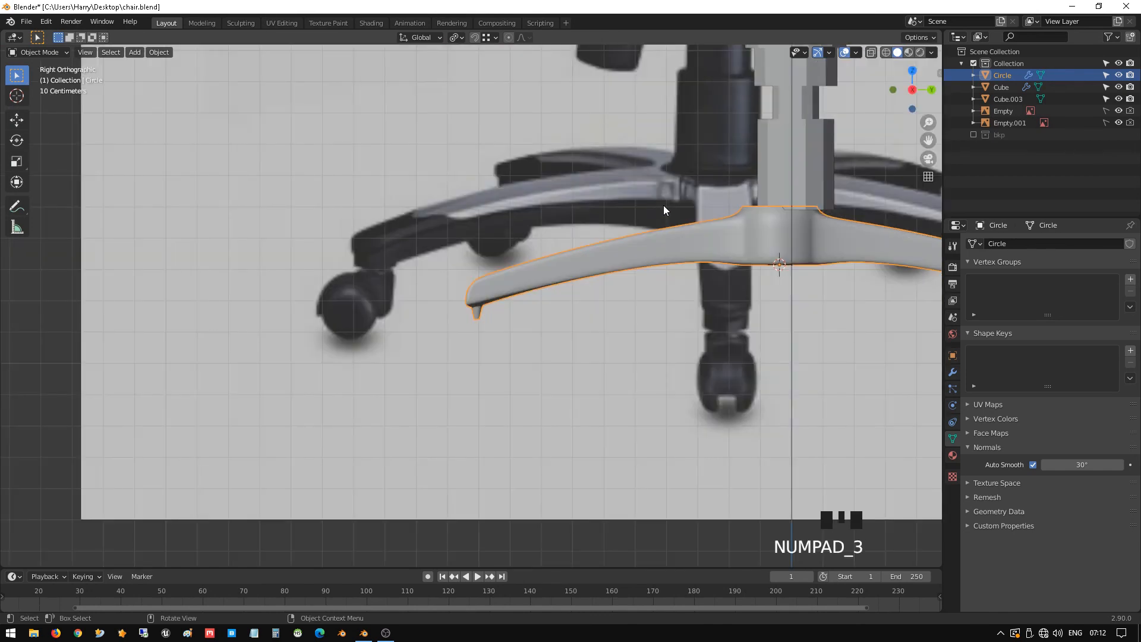
key("g")
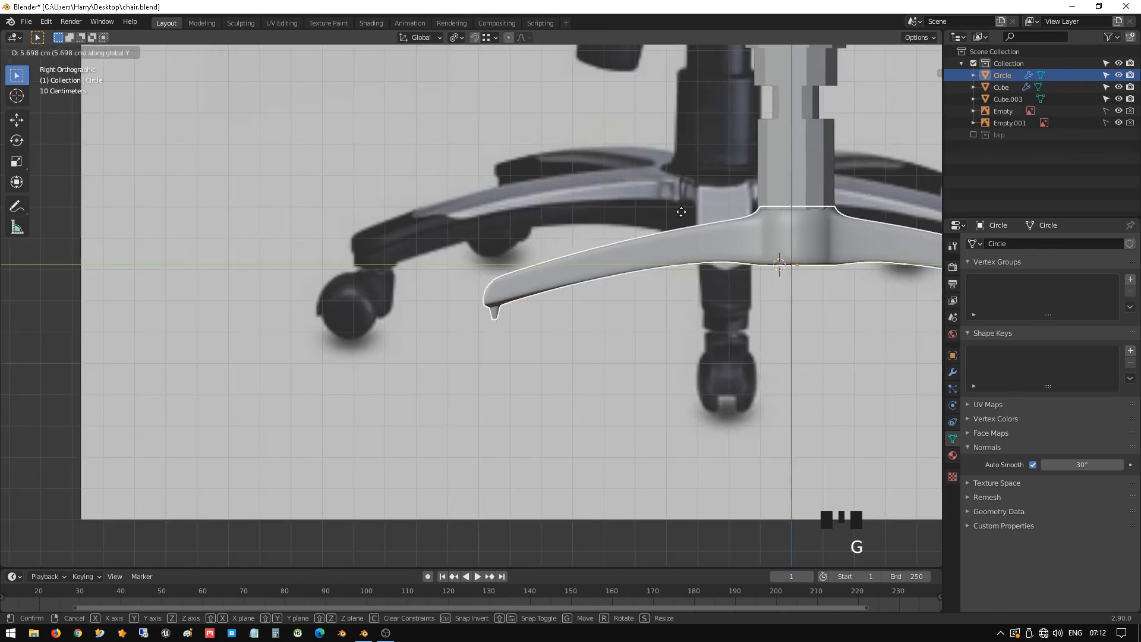
left_click(684, 203)
key("g")
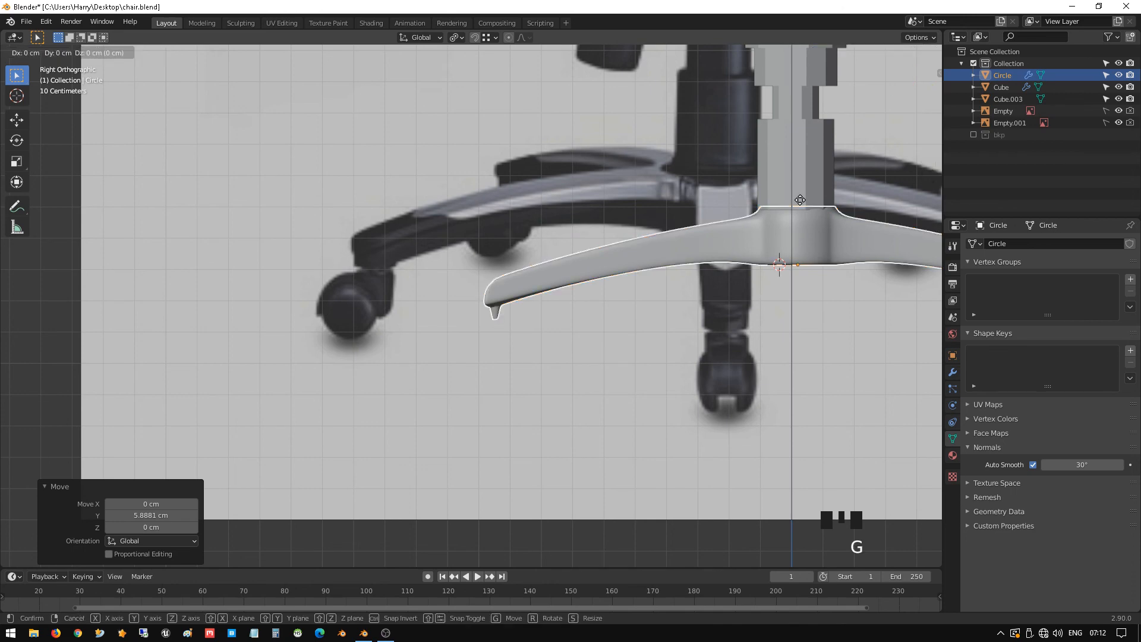
left_click(801, 206)
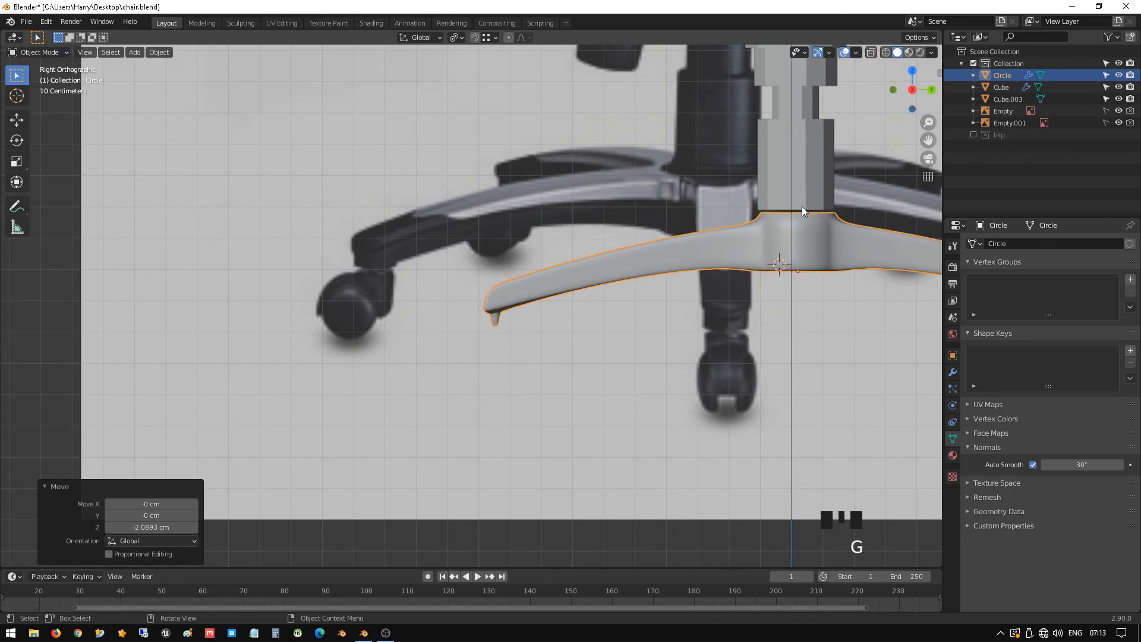
- Fine-tune the hub's alignment with the column by moving the base about -0.8 cm along Y
scroll(578, 248, "up", 4)
middle_click_drag(704, 147, 596, 224, "shift")
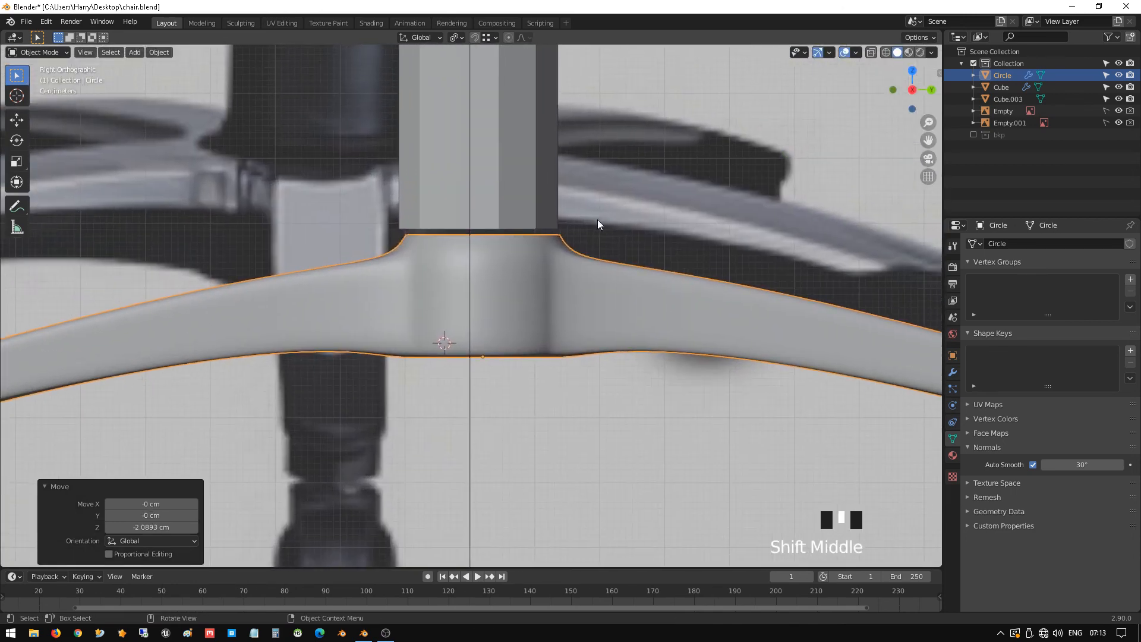
scroll(629, 168, "up", 4)
middle_click_drag(629, 168, 590, 198, "shift")
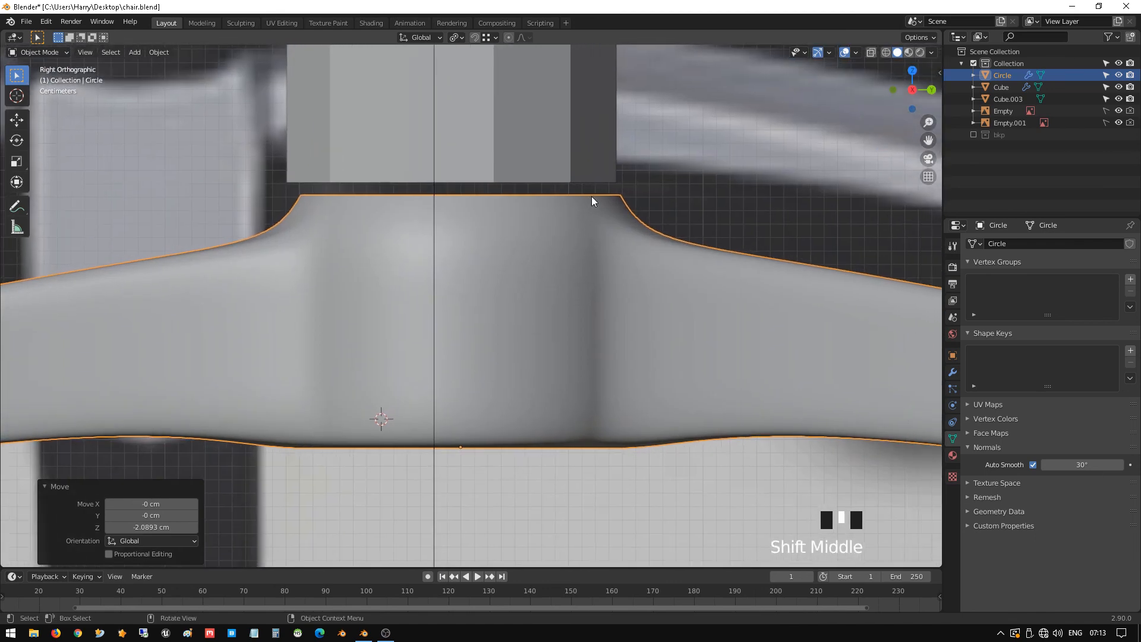
key("g")
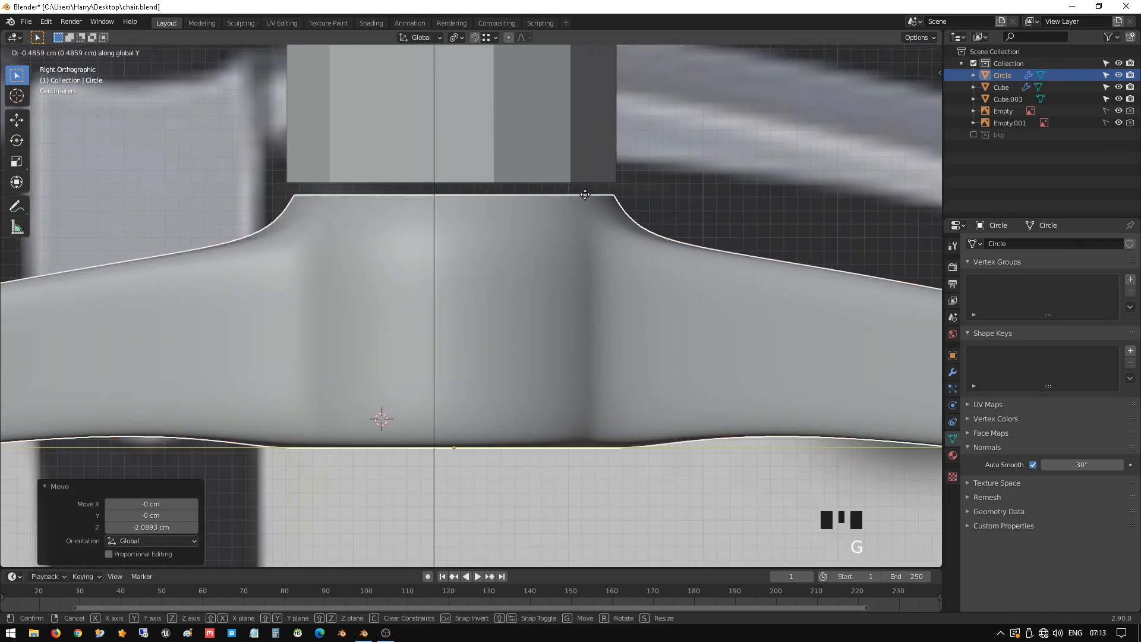
left_click(580, 193)
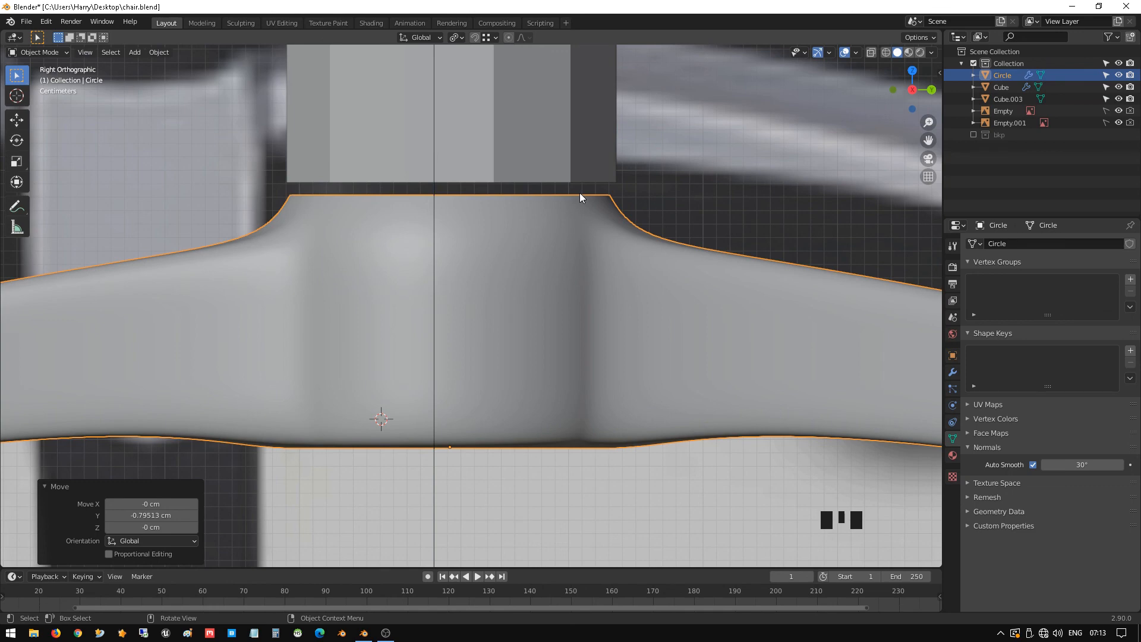
- Examine the hub's fit beneath the column and its mesh layout from the front and around the leg joints
key("KP_1")
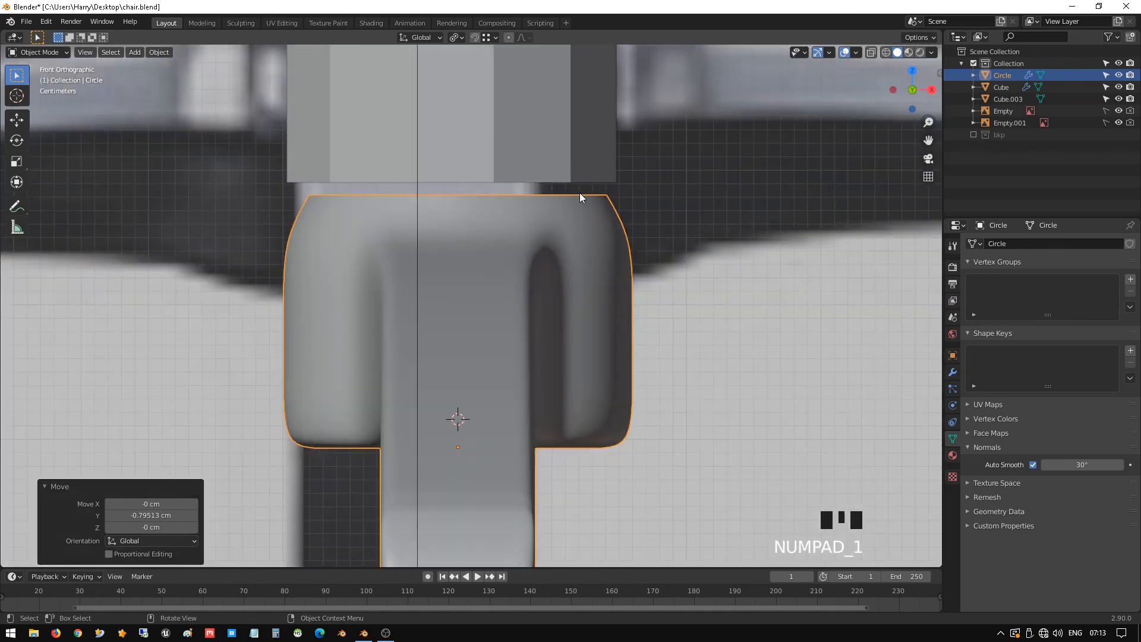
key("Tab")
scroll(580, 192, "down", 3)
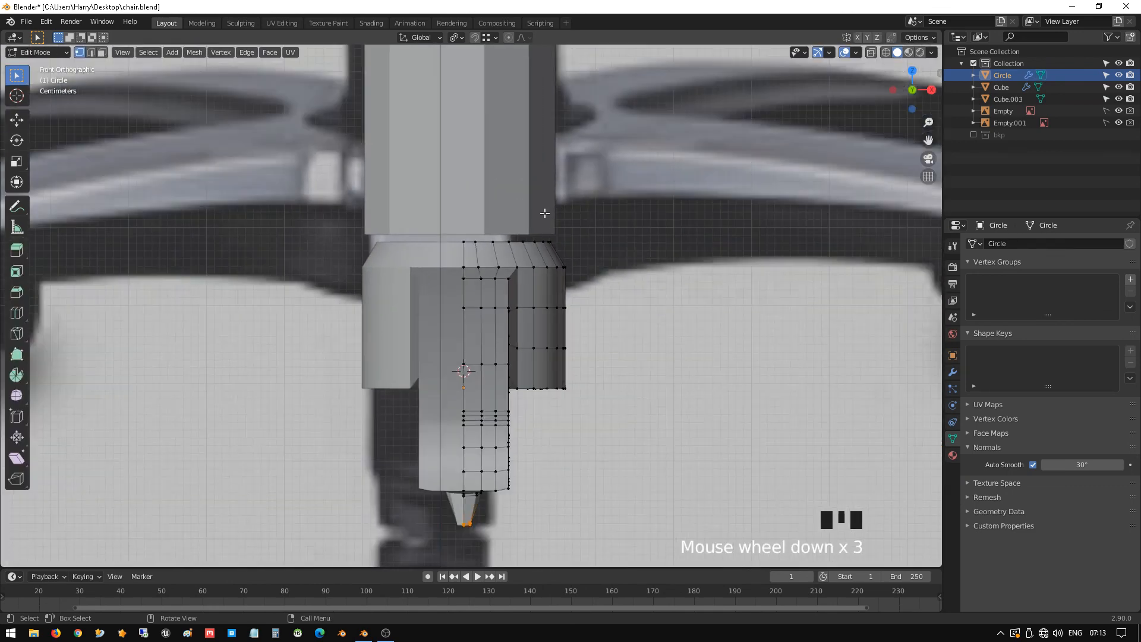
left_click(504, 193)
middle_click_drag(504, 192, 493, 242)
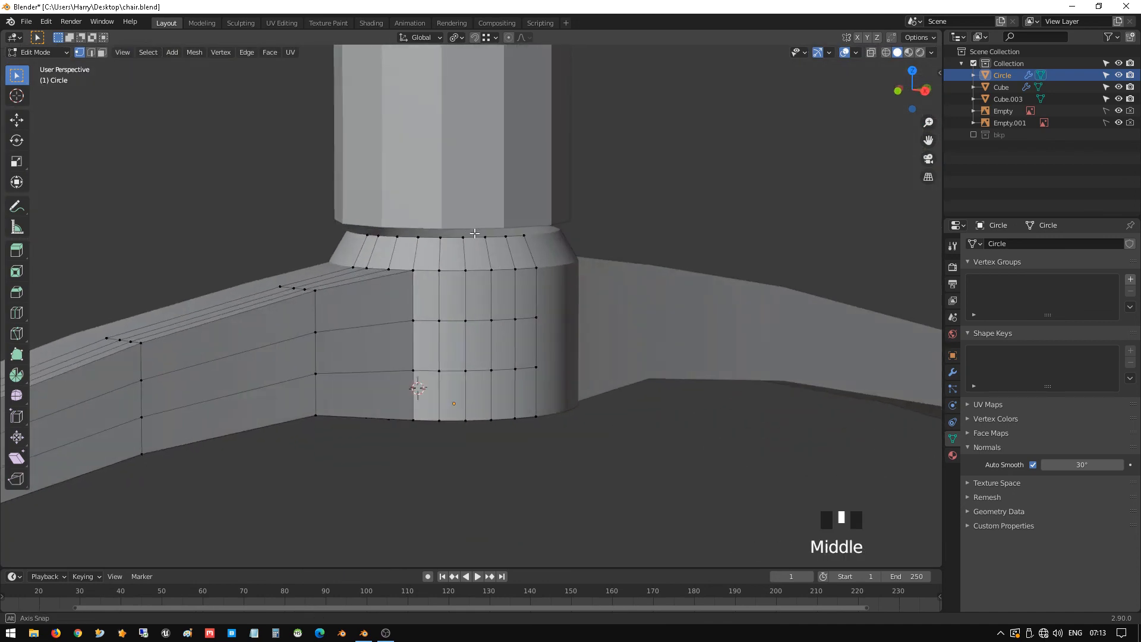
scroll(493, 242, "up", 2)
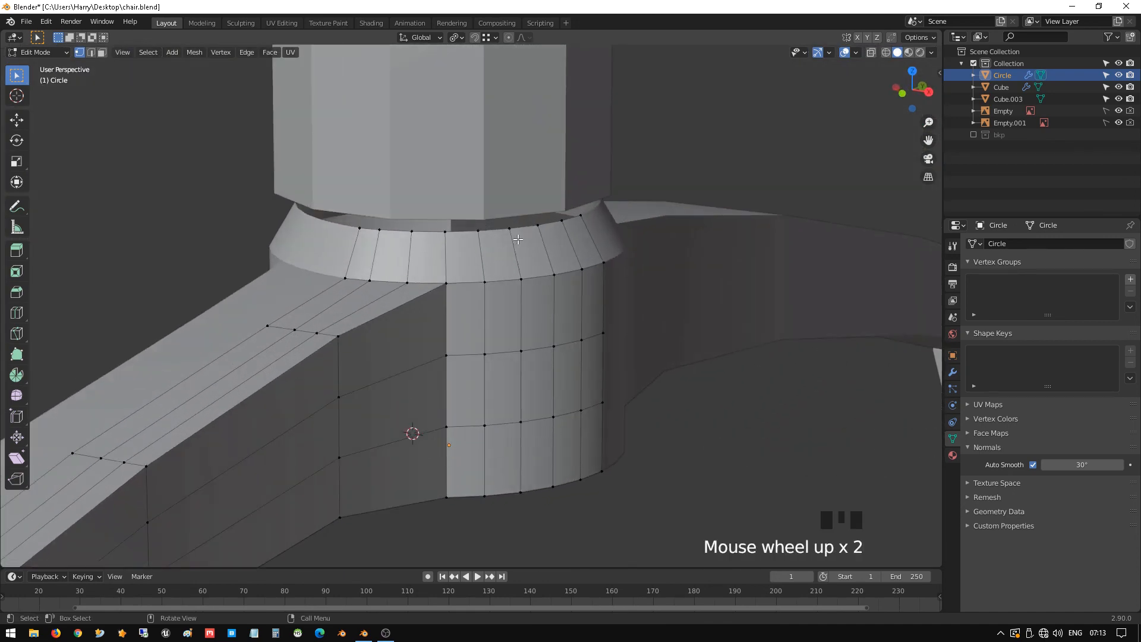
middle_click_drag(518, 239, 503, 344)
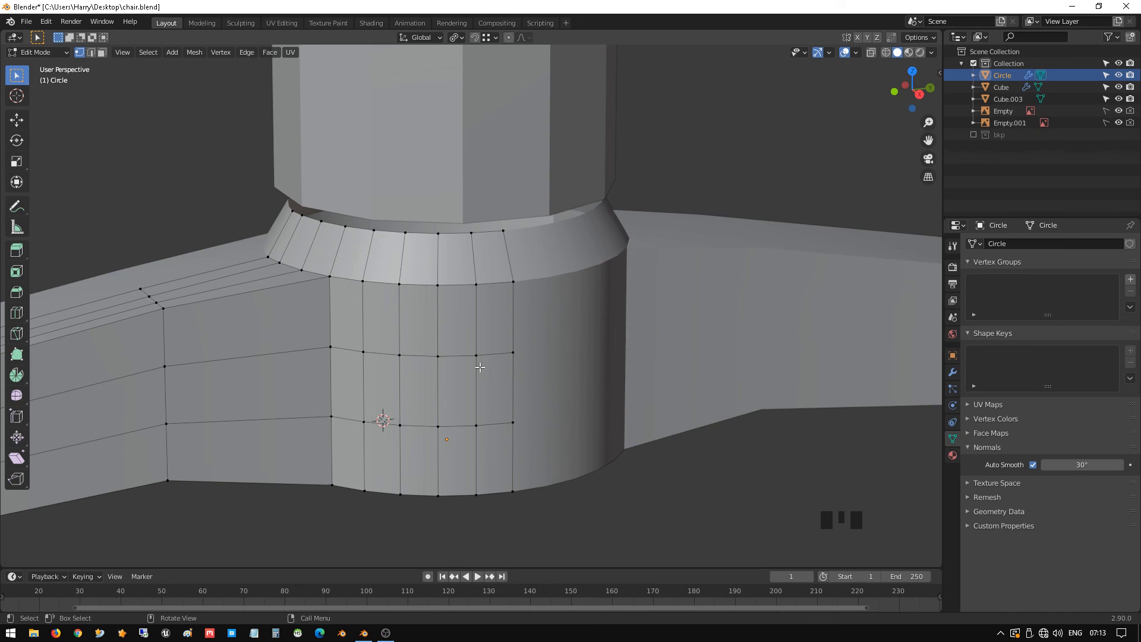
scroll(510, 346, "down", 4)
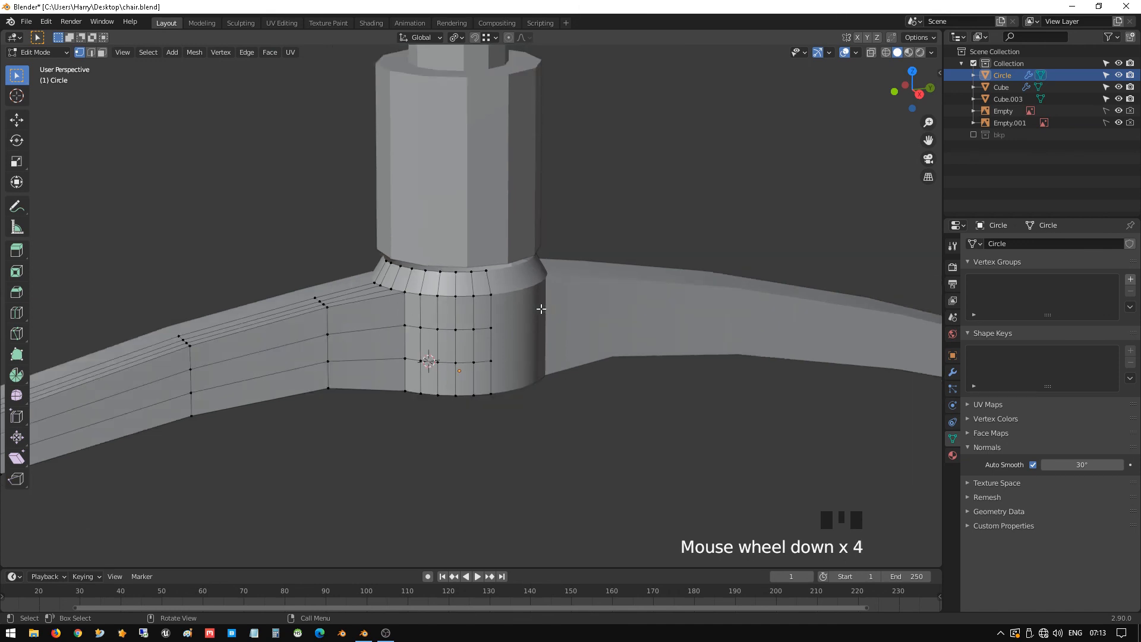
key("Tab")
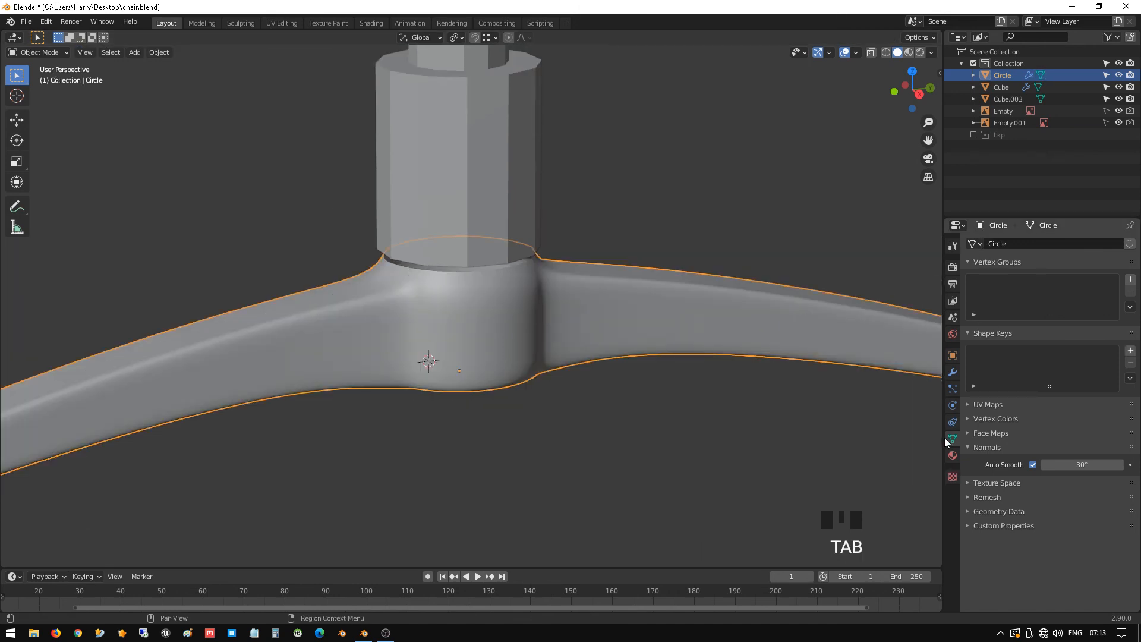
- Apply the base's Mirror modifier and check the full two-legged mesh in Edit Mode
left_click(953, 372)
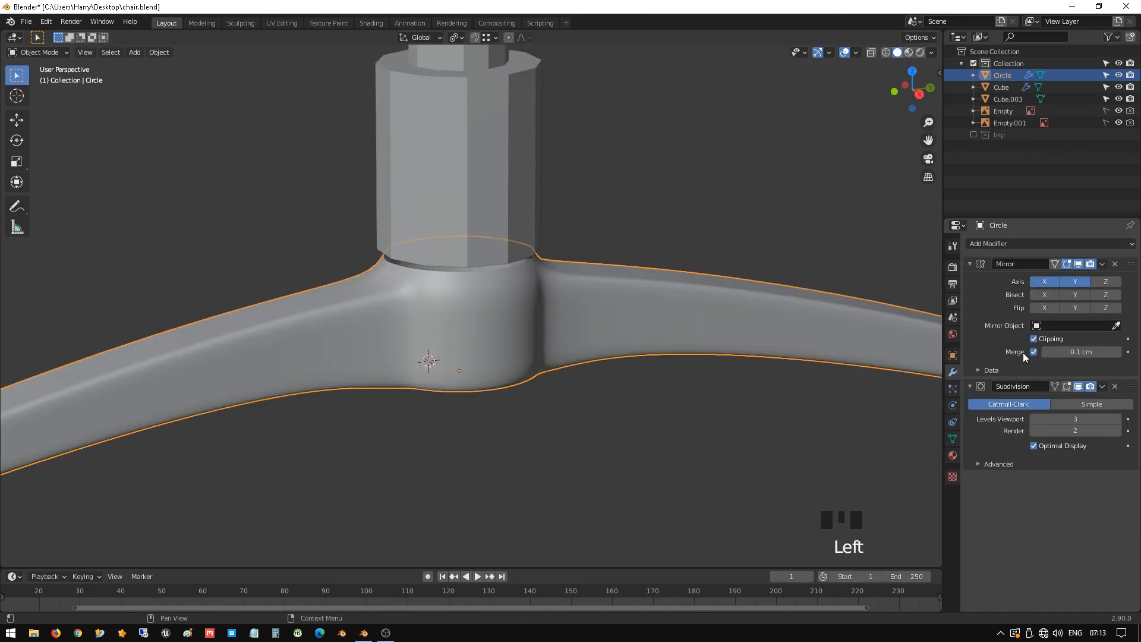
left_click(1104, 266)
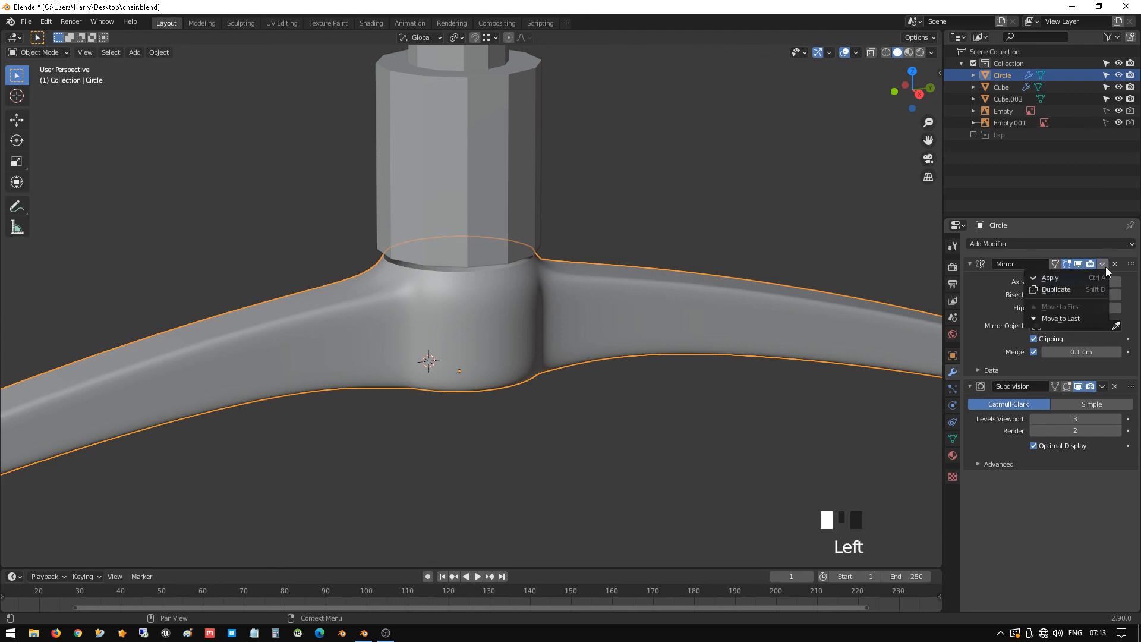
left_click(1096, 274)
key("Tab")
middle_click_drag(464, 311, 420, 328)
scroll(452, 315, "down", 3)
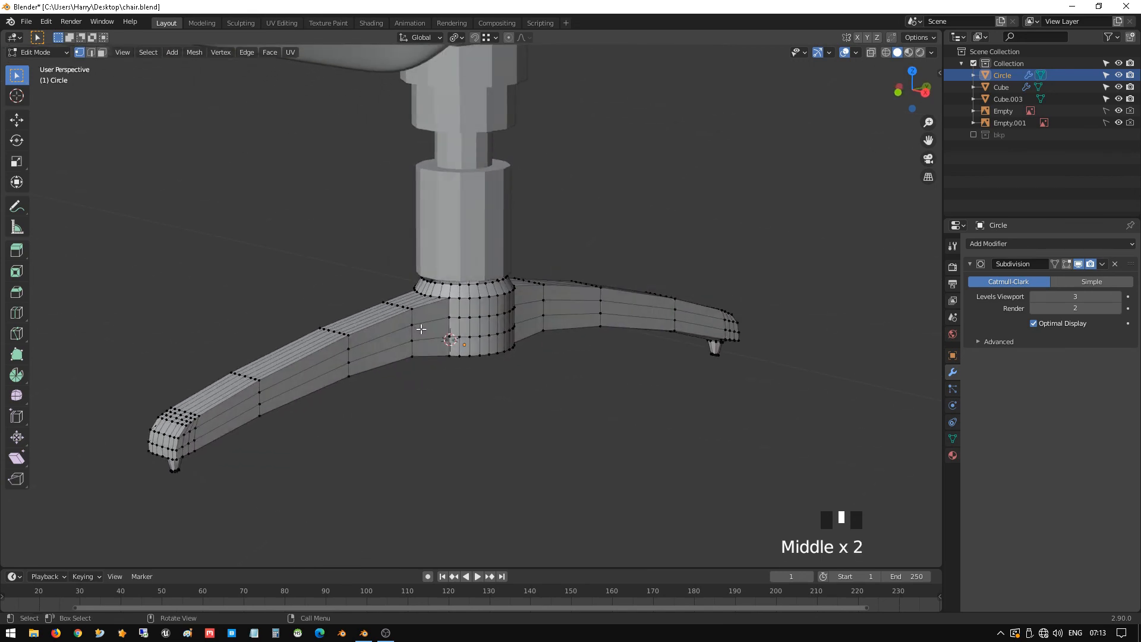
- Select all faces of the leg on the negative Y side in right wireframe view, then return to solid shading
key("KP_3")
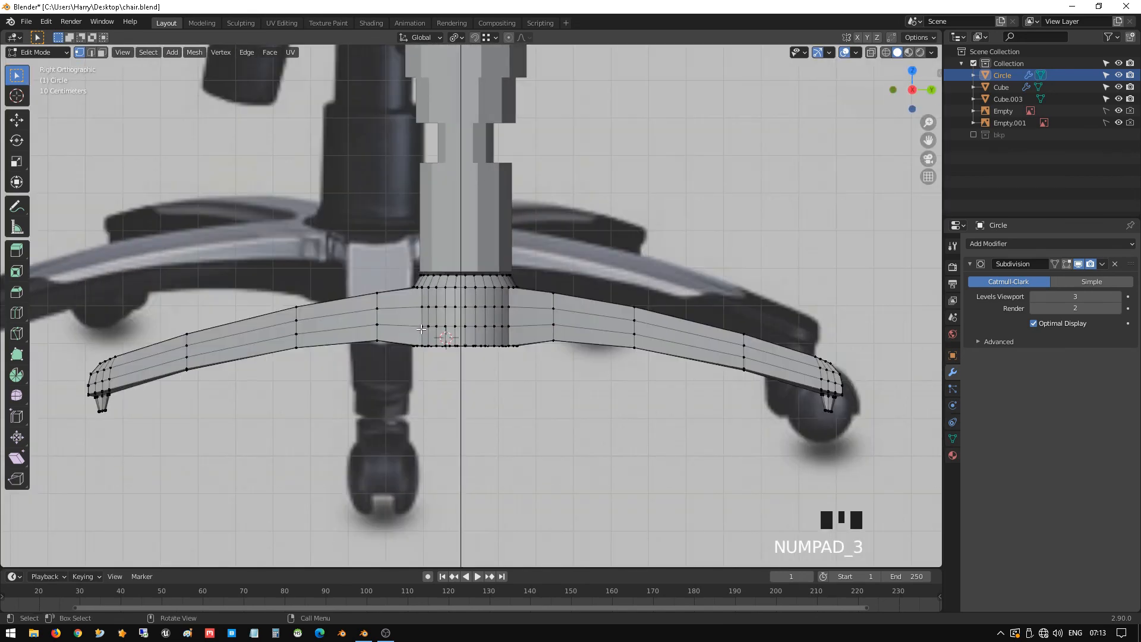
scroll(422, 328, "down", 1)
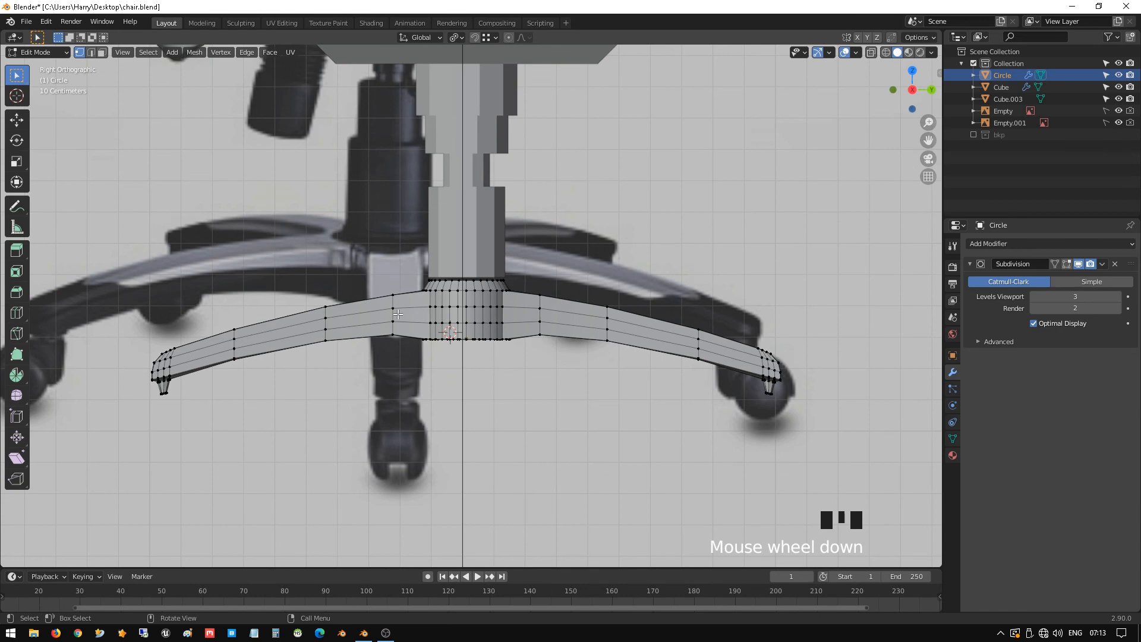
key("3")
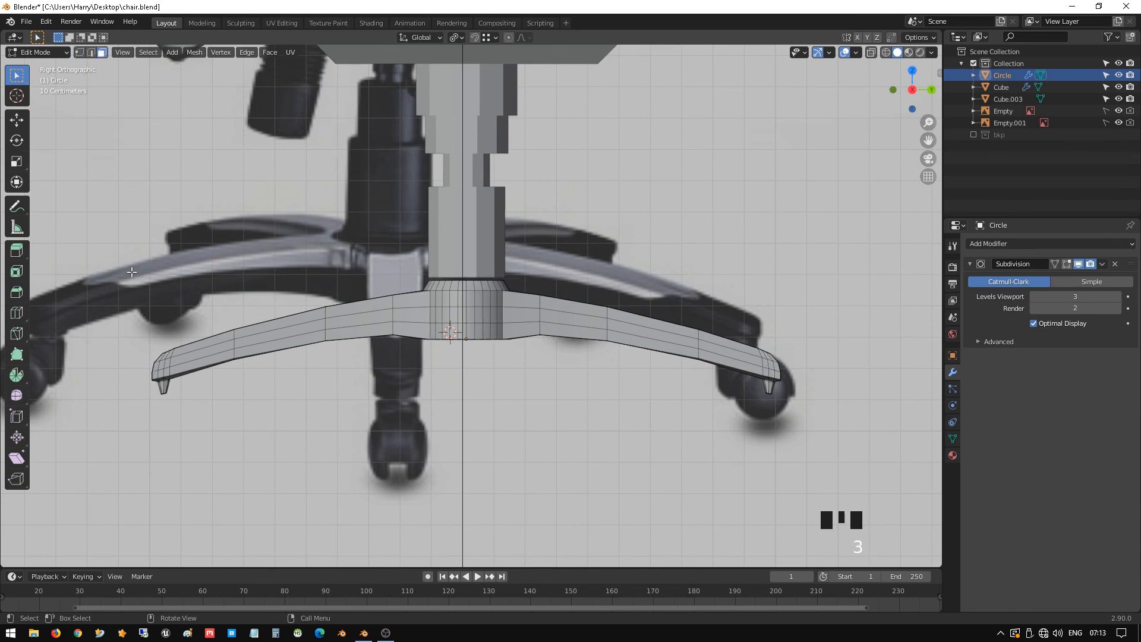
key("shift+z")
left_click_drag(95, 266, 418, 452)
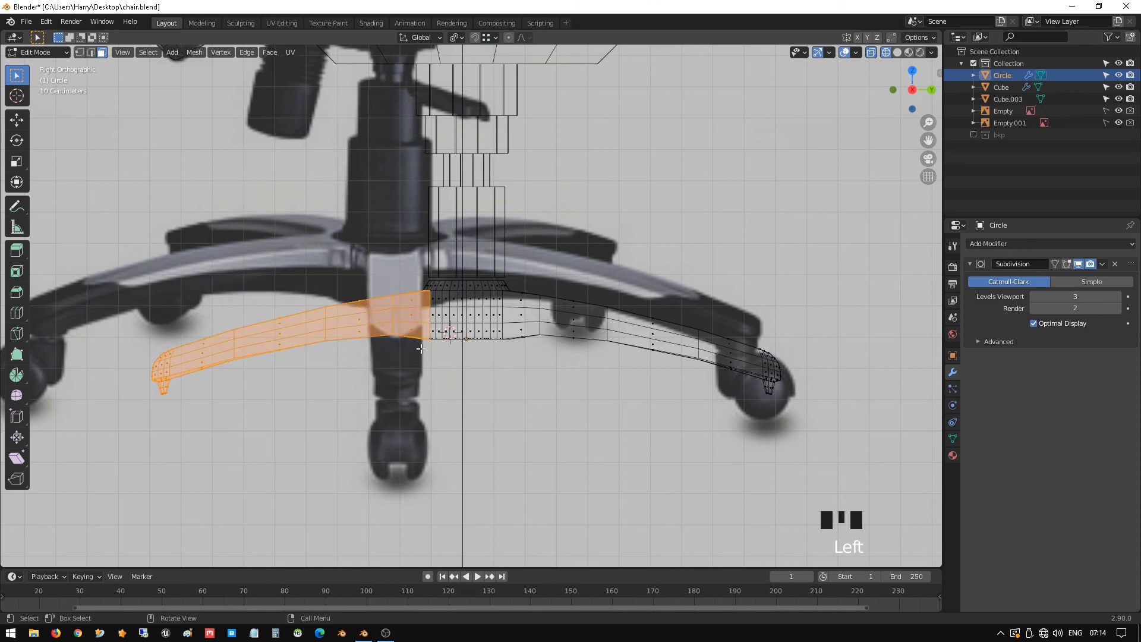
scroll(421, 348, "up", 3)
key("shift+z")
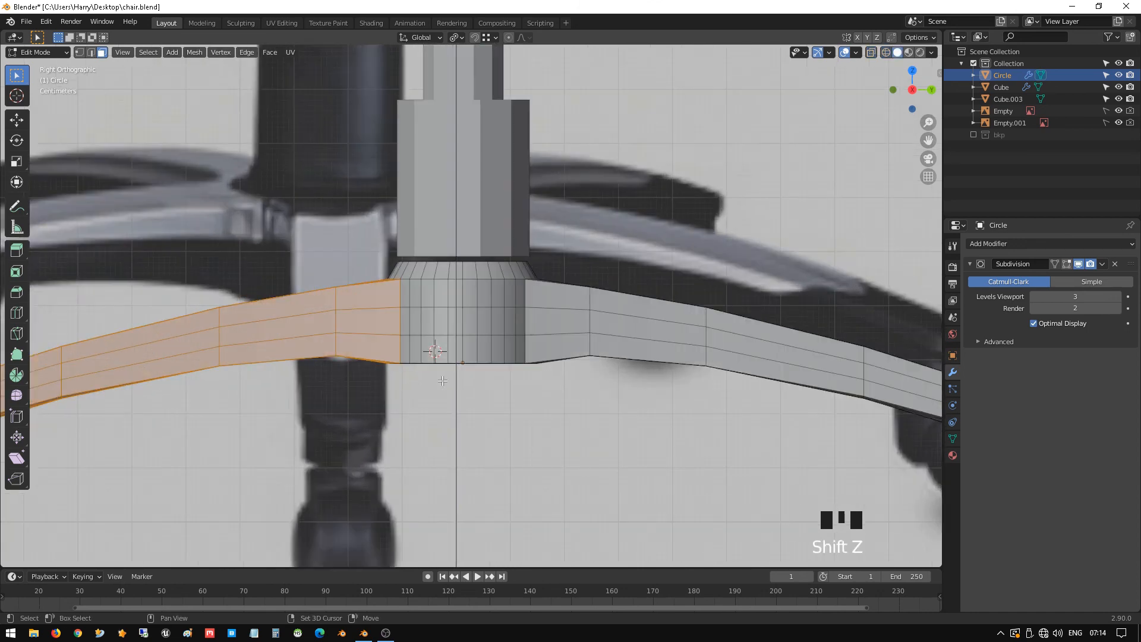
- Snap the 3D cursor to the vertex in the middle of the leg's top edge where it meets the hub
middle_click_drag(443, 380, 387, 321)
key("1")
left_click(393, 304)
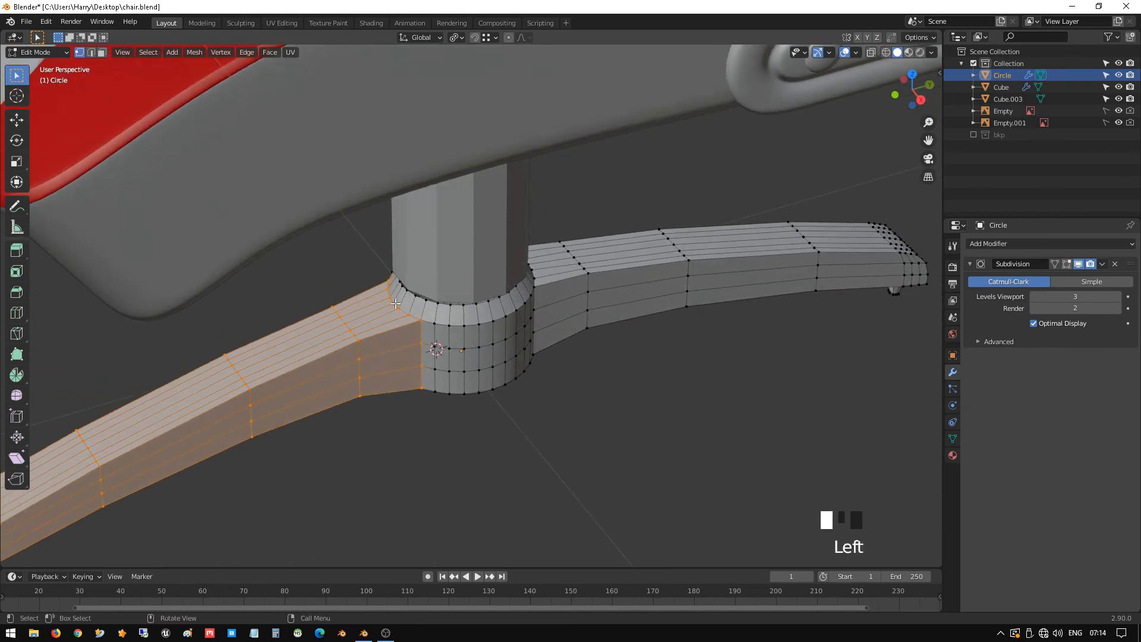
key("shift+z")
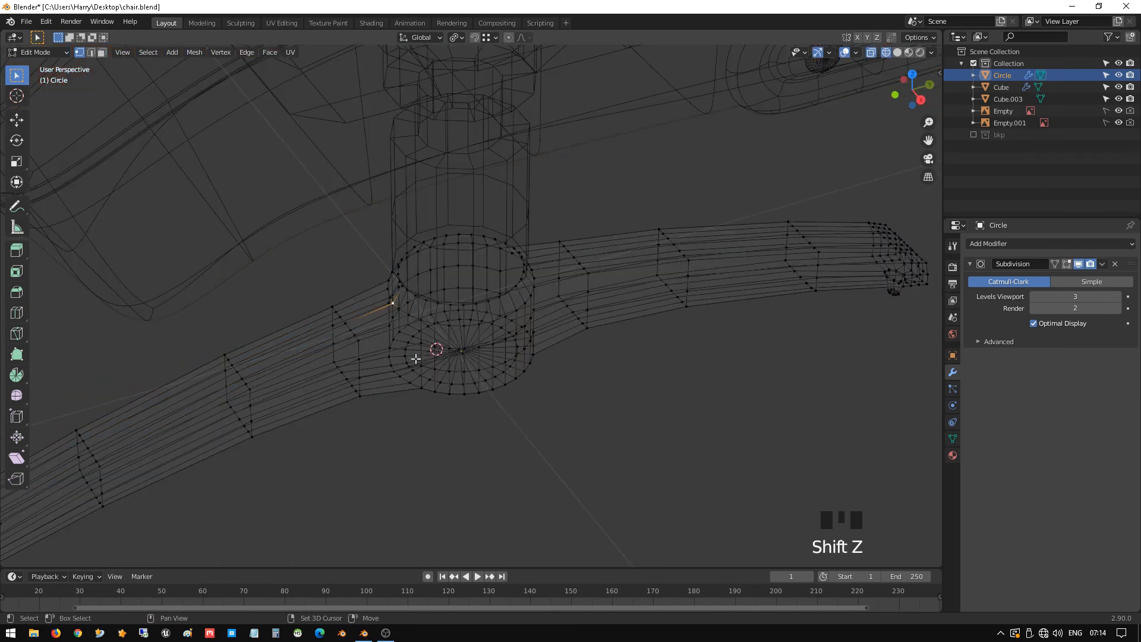
key("shift+z")
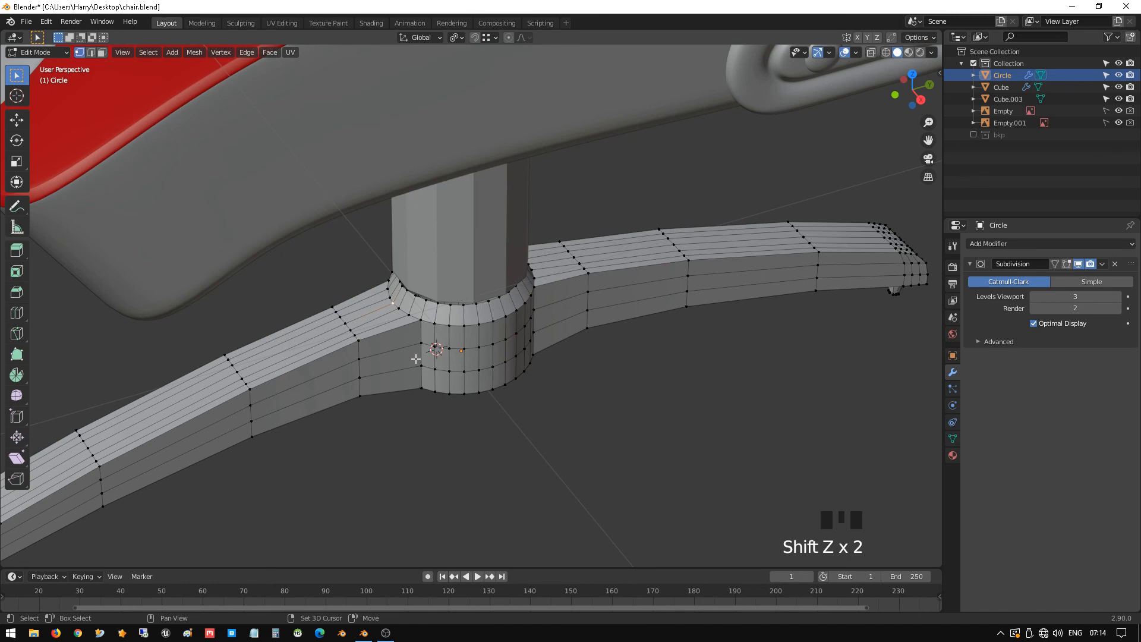
key("shift+s")
left_click(416, 426)
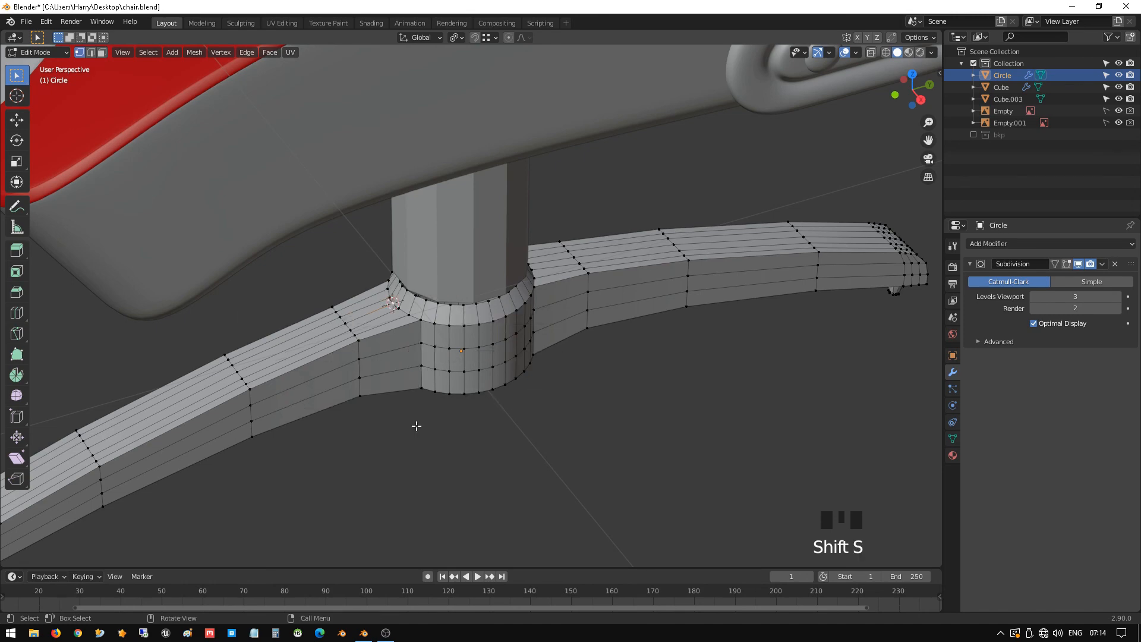
- Select every face of the negative Y leg, including its peg, up to the hub in the right wireframe view
mouse_move(332, 335)
middle_mouse_down()
mouse_move(303, 310)
mouse_move(330, 339)
middle_mouse_up()
key("KP_1")
key("KP_3")
scroll(300, 350, "down", 3)
key("shift+z")
scroll(407, 326, "up", 2)
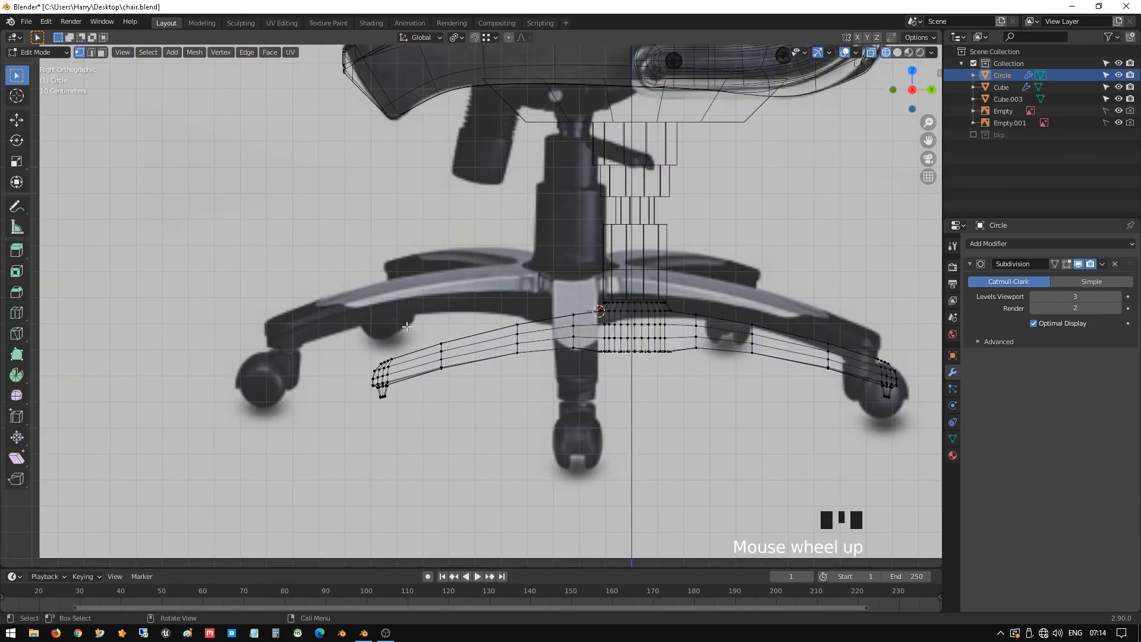
key("3")
left_click_drag(286, 287, 619, 473)
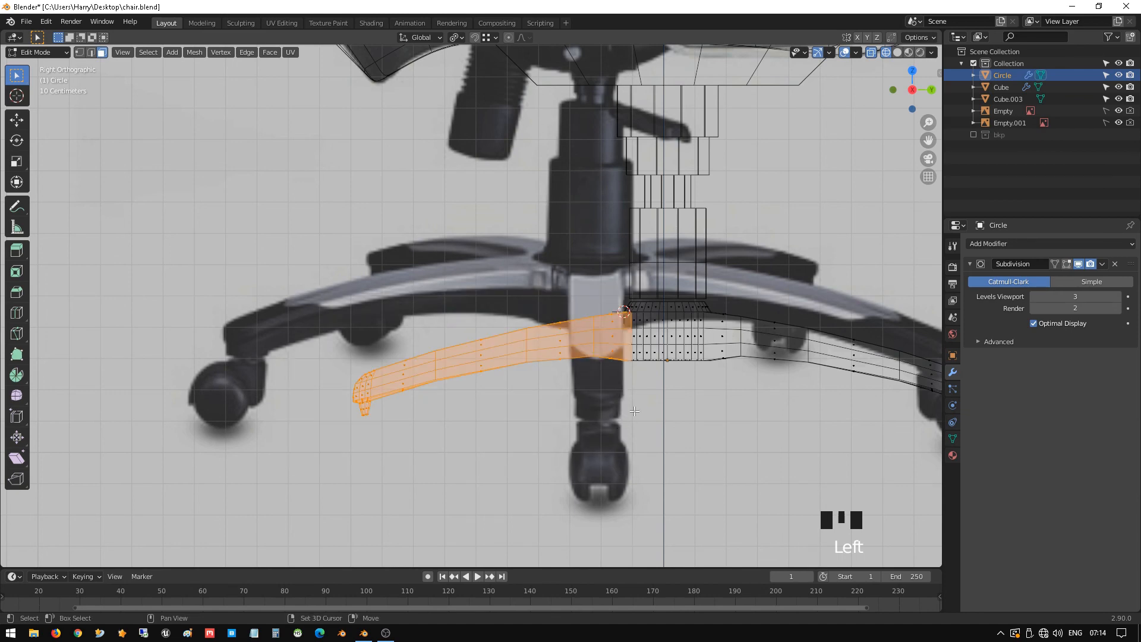
- Duplicate the selected leg in place, keeping the copy at zero offset
key("KP_7")
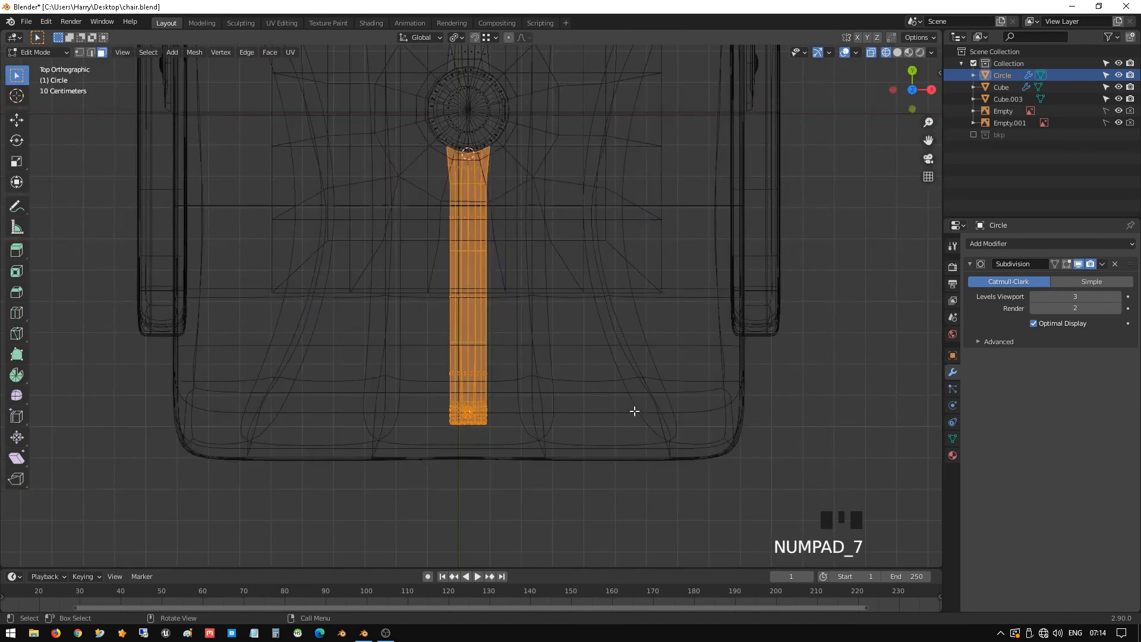
key("shift")
key("shift+d")
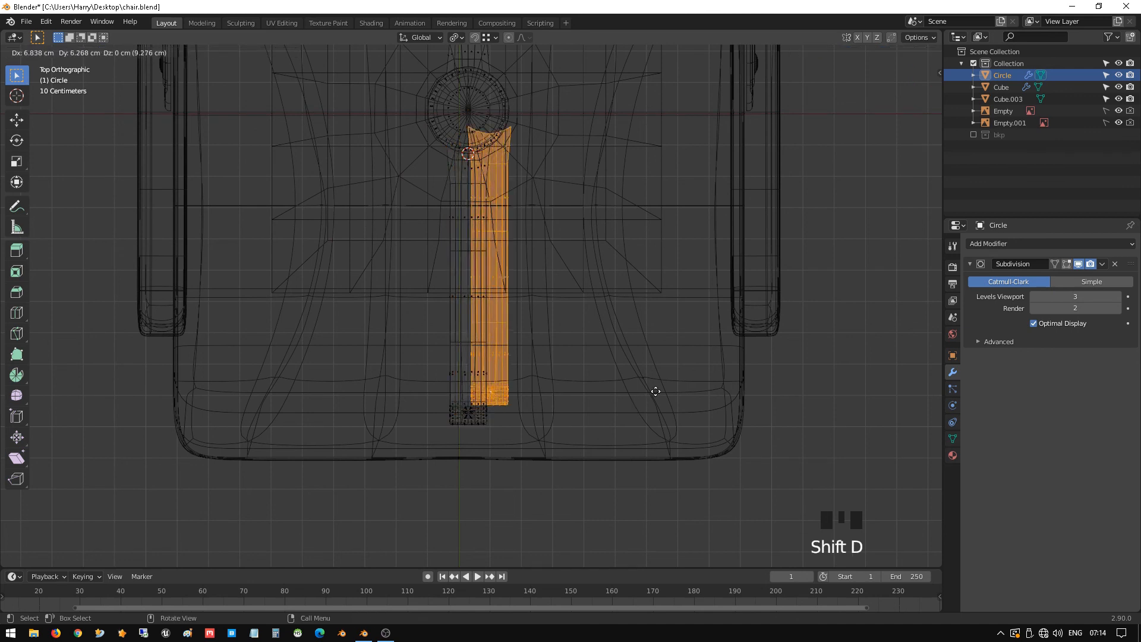
right_click(739, 363)
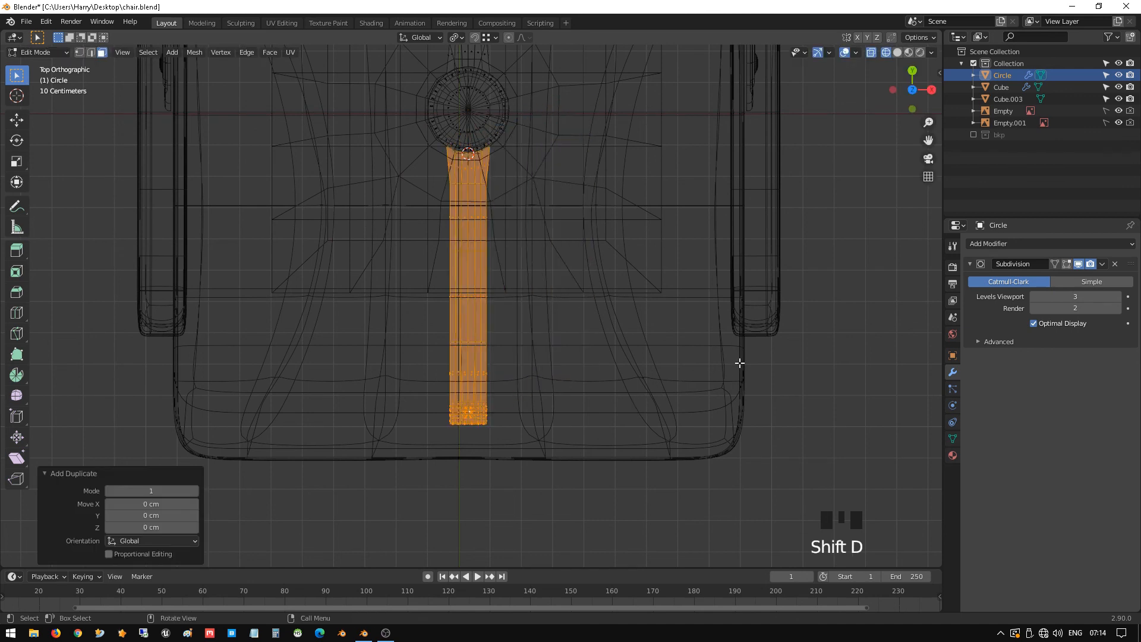
- Set the transform pivot point to the 3D Cursor for rotating the duplicated leg
key("r")
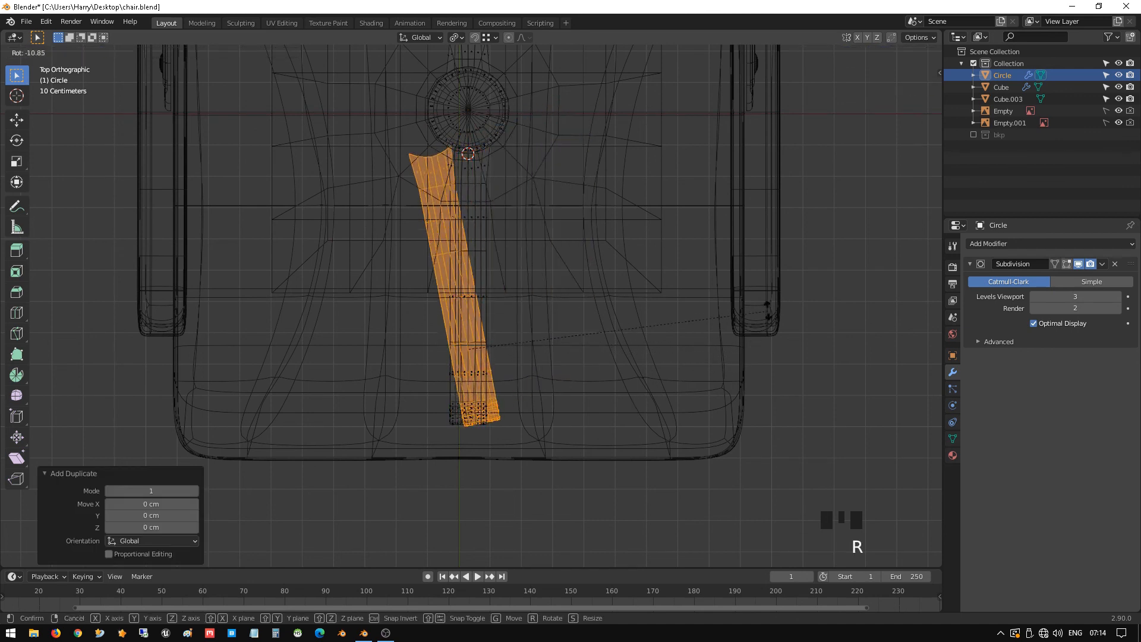
right_click(725, 180)
middle_click_drag(645, 280, 603, 177)
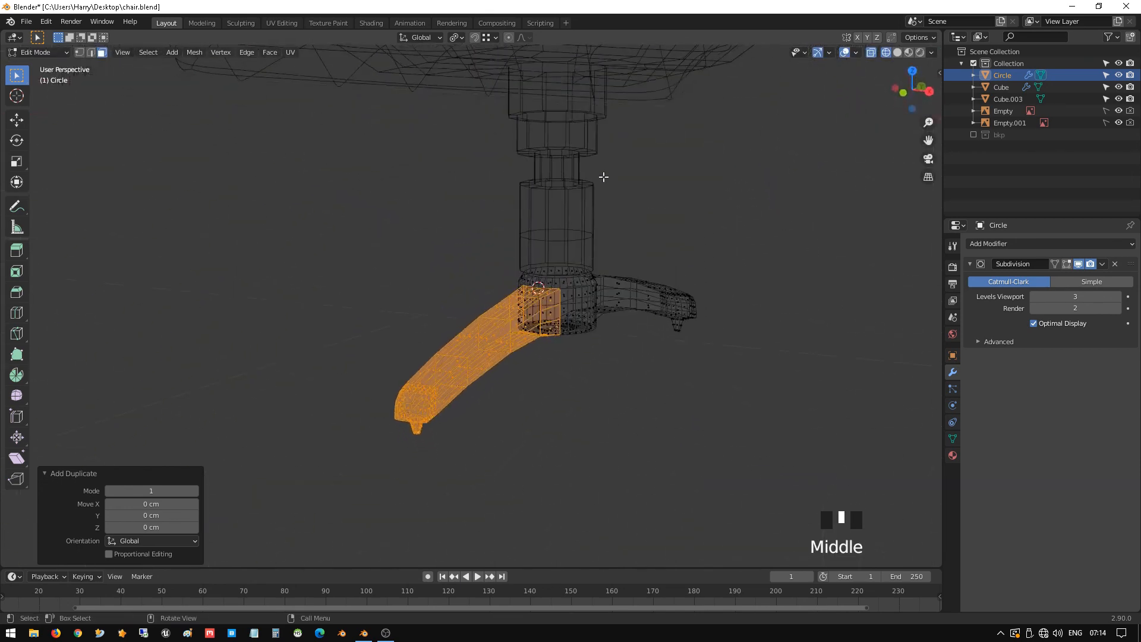
scroll(598, 281, "up", 1)
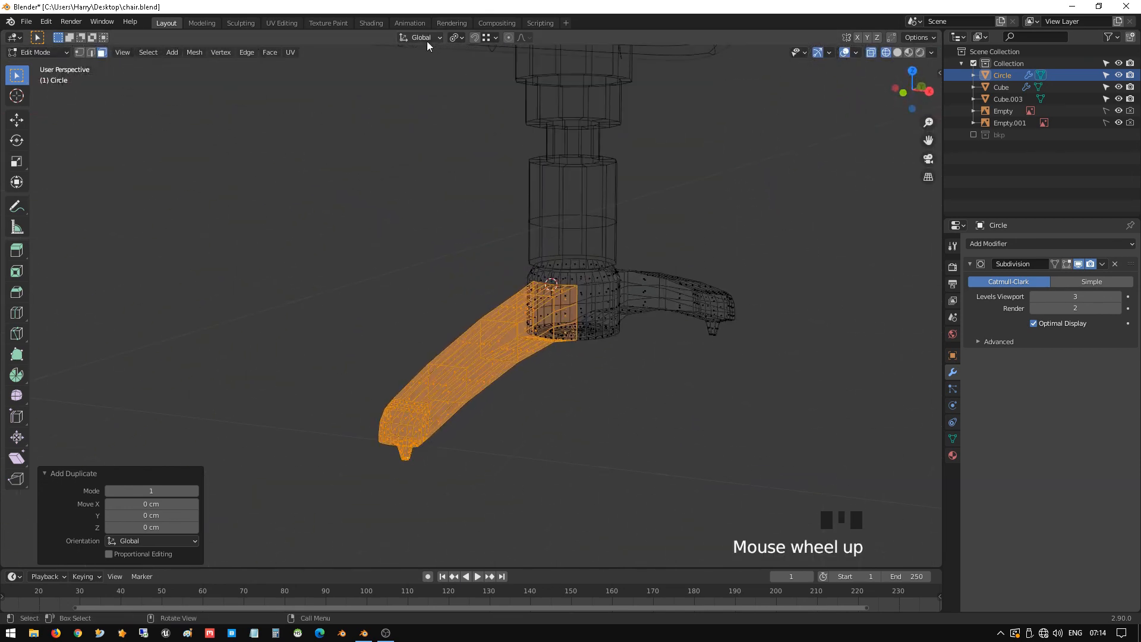
left_click(456, 38)
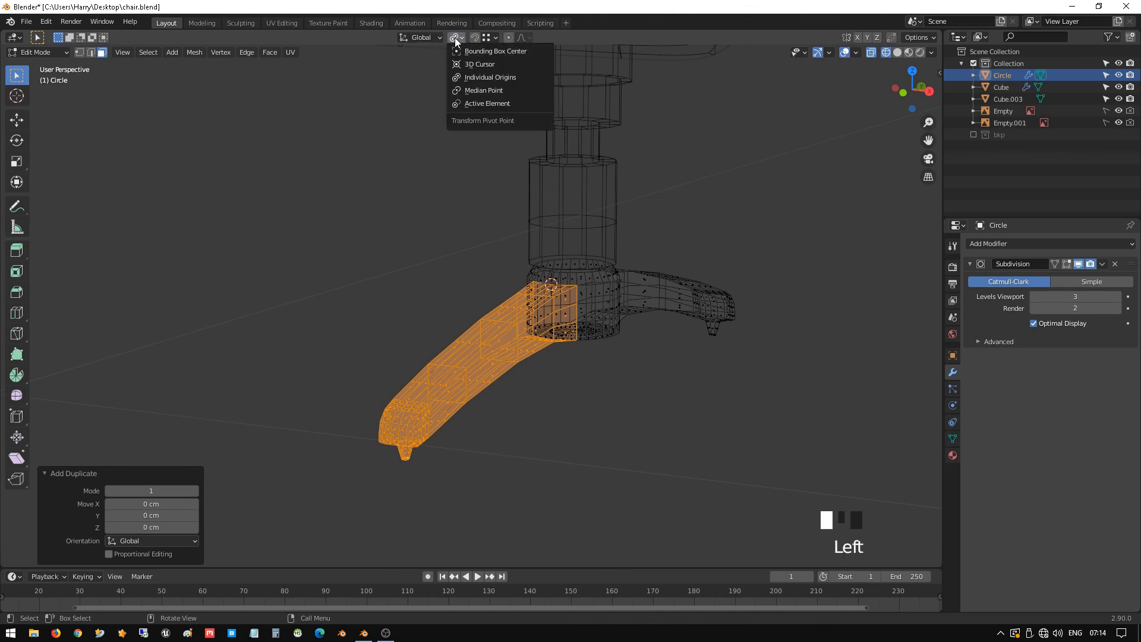
left_click(478, 66)
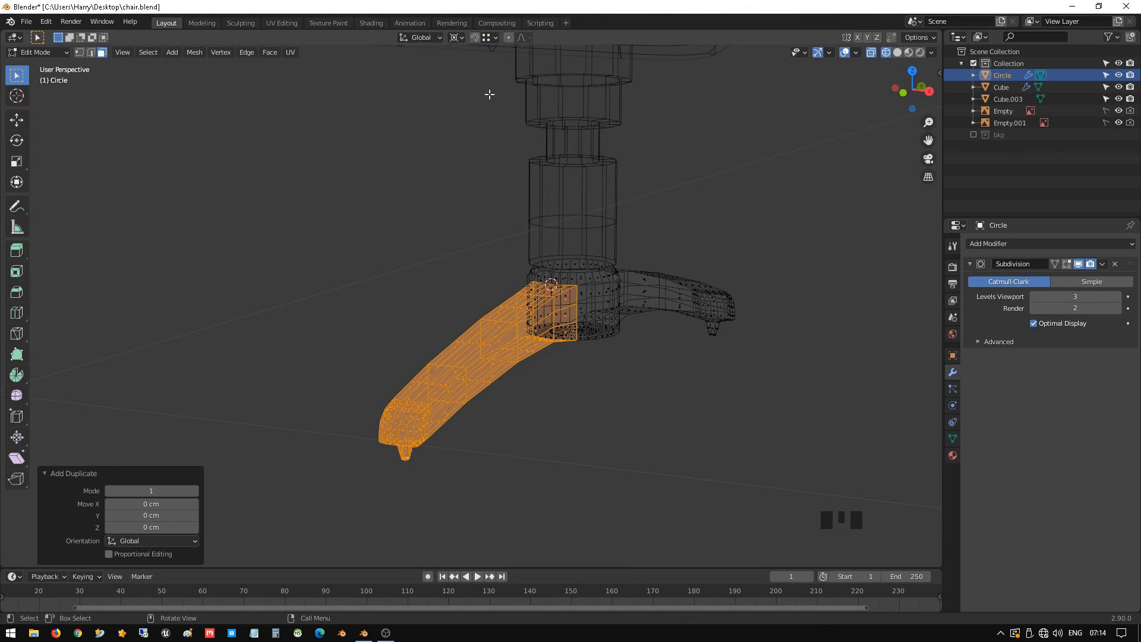
- Rotate the duplicated leg 90° around the 3D cursor in the bottom view so it points along positive X
key("KP_1")
key("KP_3")
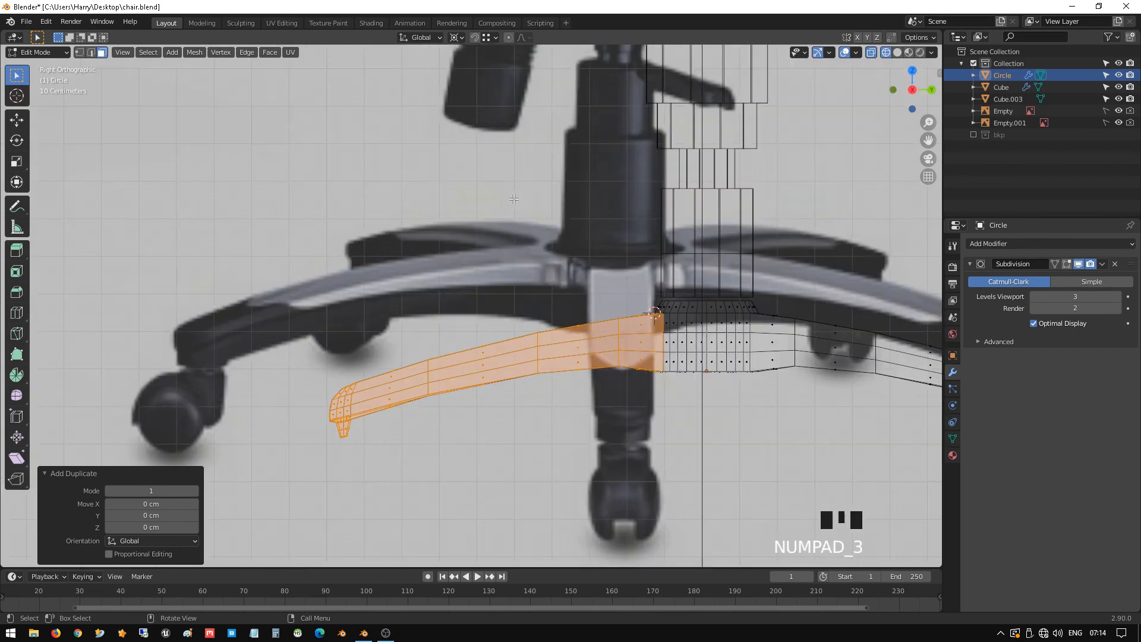
key("ctrl+KP_7")
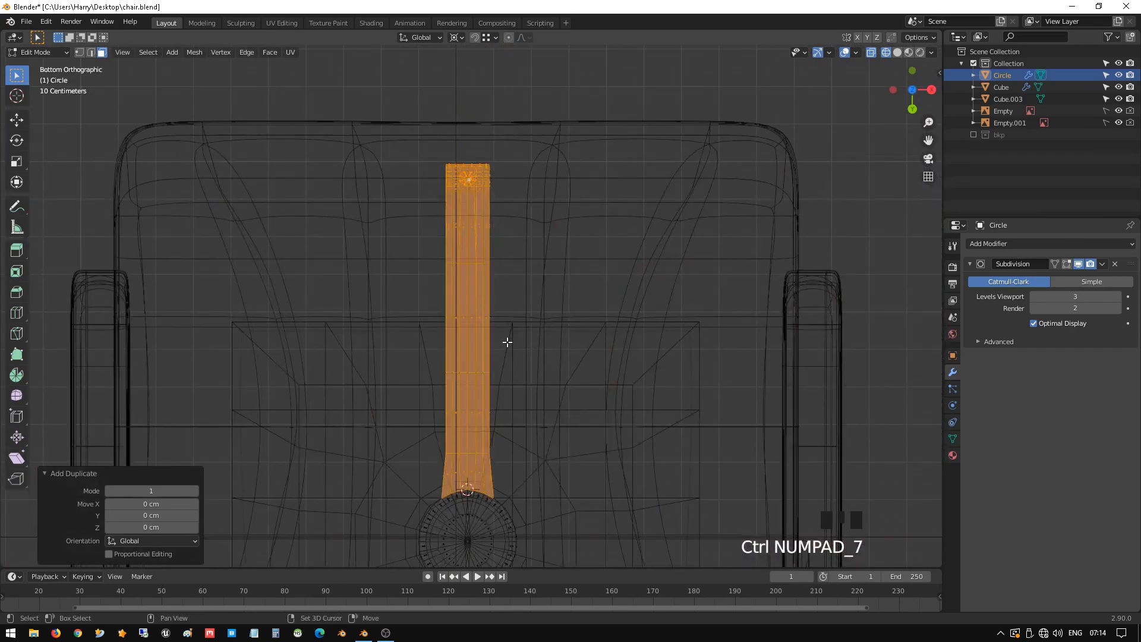
middle_click_drag(513, 309, 455, 69, "shift")
scroll(516, 215, "down", 1)
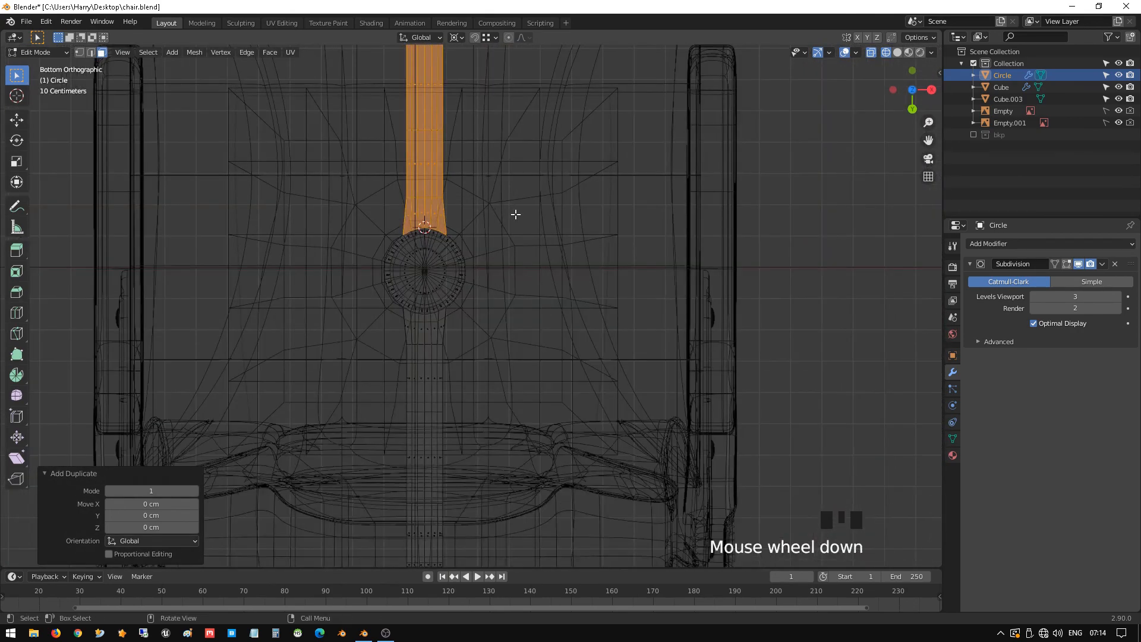
key("r")
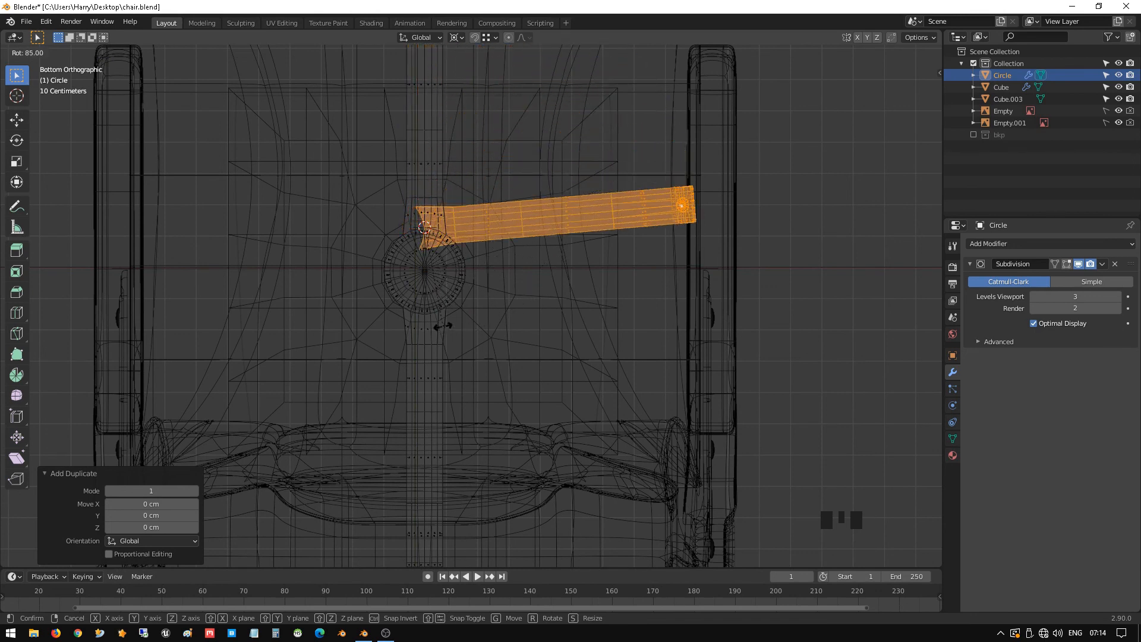
left_click(437, 324)
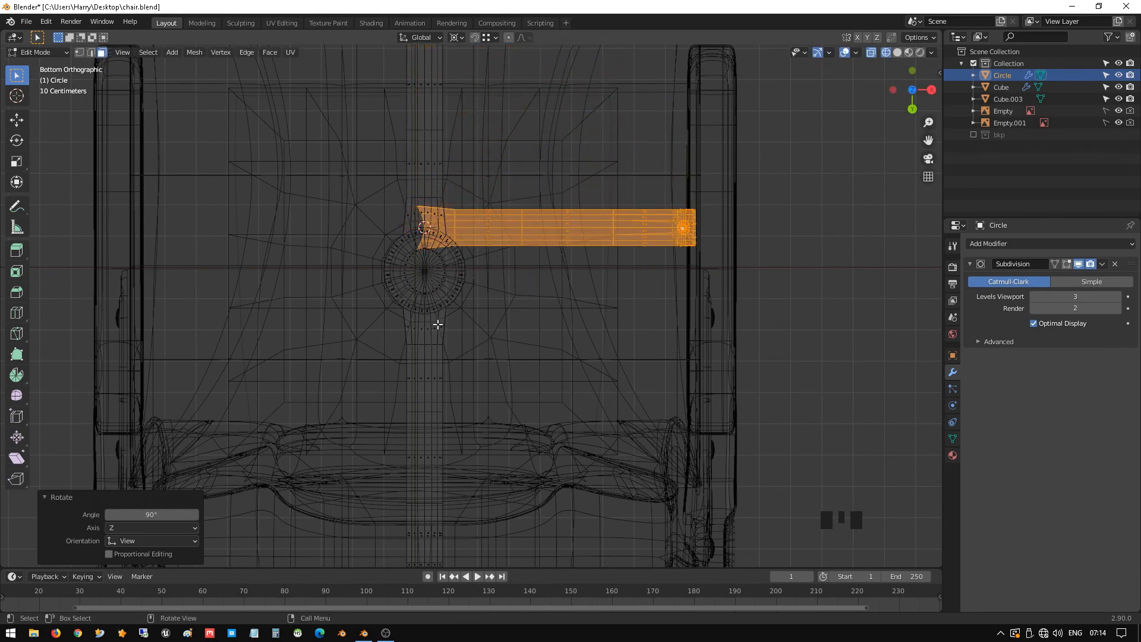
- Move the rotated leg about 17.285 cm in X and 13.676 cm in Y to centre it beside the hub, and inspect it in solid shading
key("g")
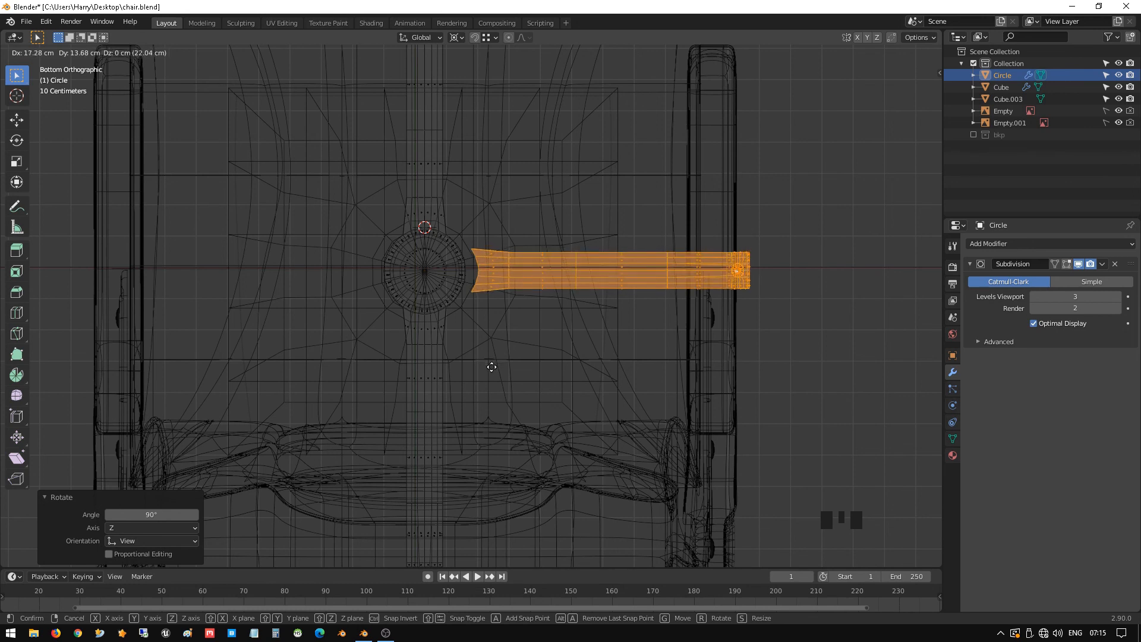
left_click(492, 367)
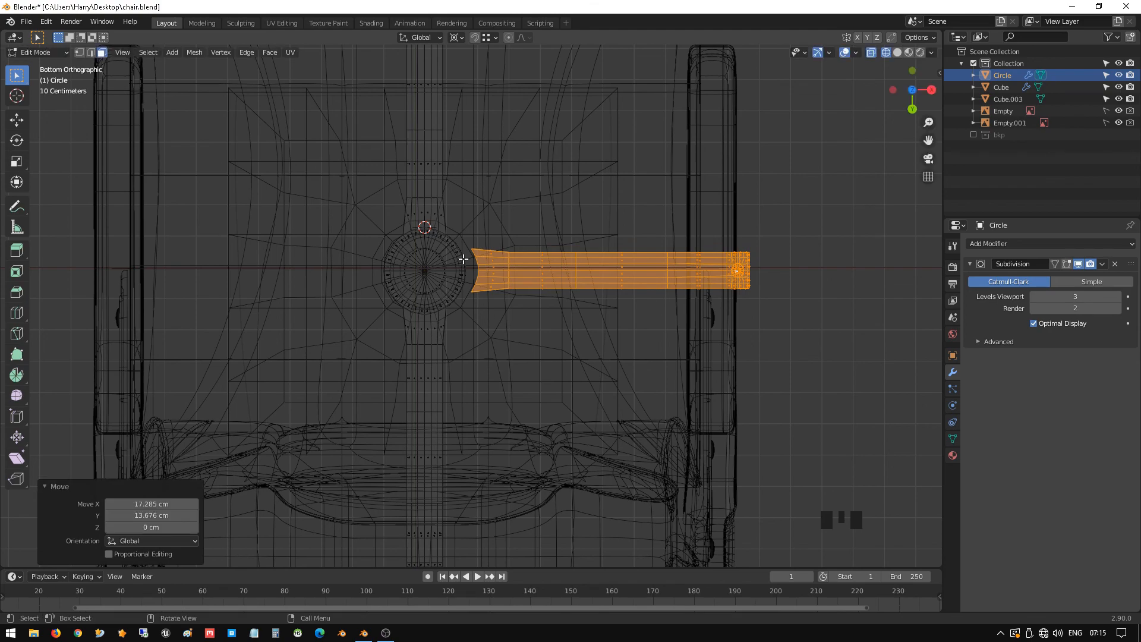
mouse_move(464, 259)
middle_mouse_down("shift")
mouse_move(433, 262)
mouse_move(382, 242)
mouse_move(378, 195)
mouse_move(639, 341)
mouse_move(566, 367)
mouse_move(656, 385)
mouse_move(748, 362)
mouse_move(479, 368)
middle_mouse_up("shift")
scroll(432, 262, "up", 2)
key("shift+z")
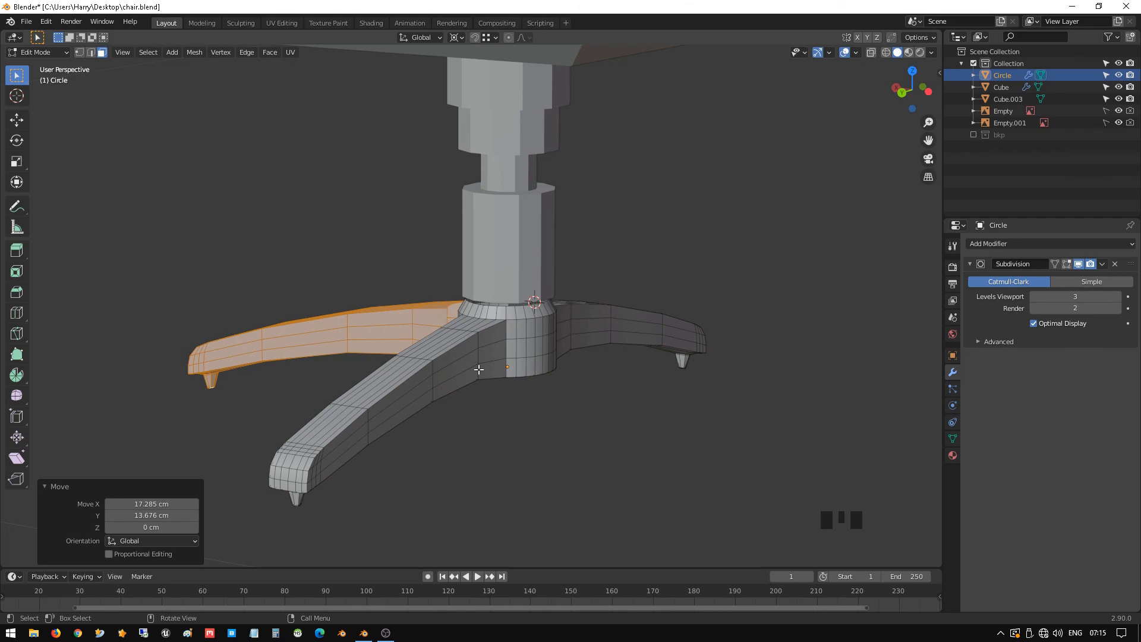
key("KP_7")
key("ctrl+KP_7")
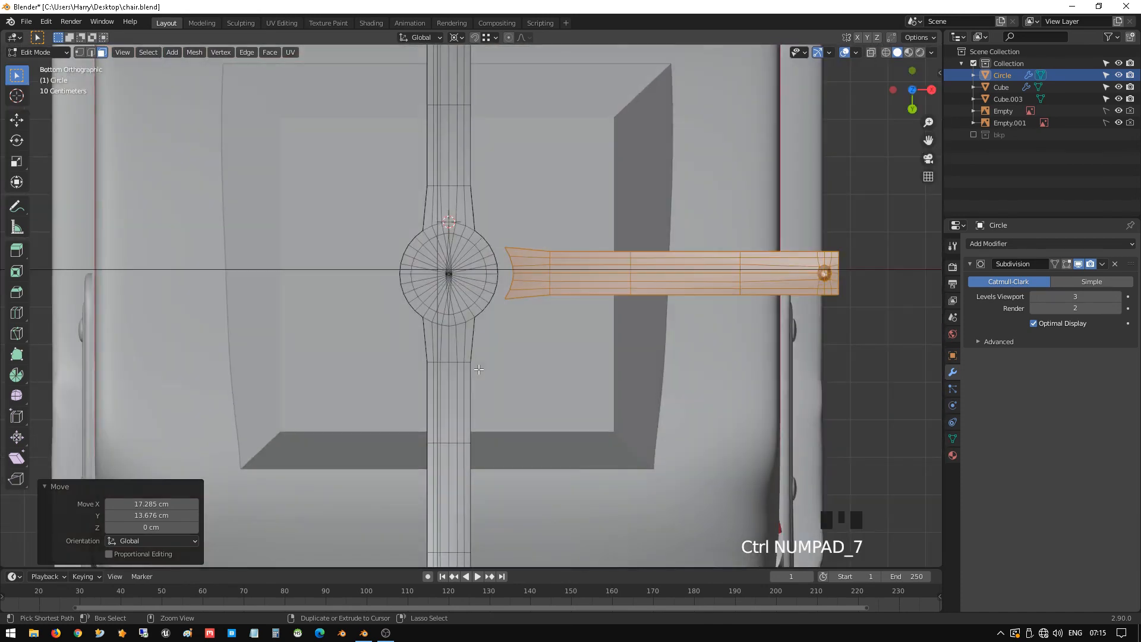
scroll(478, 369, "down", 2)
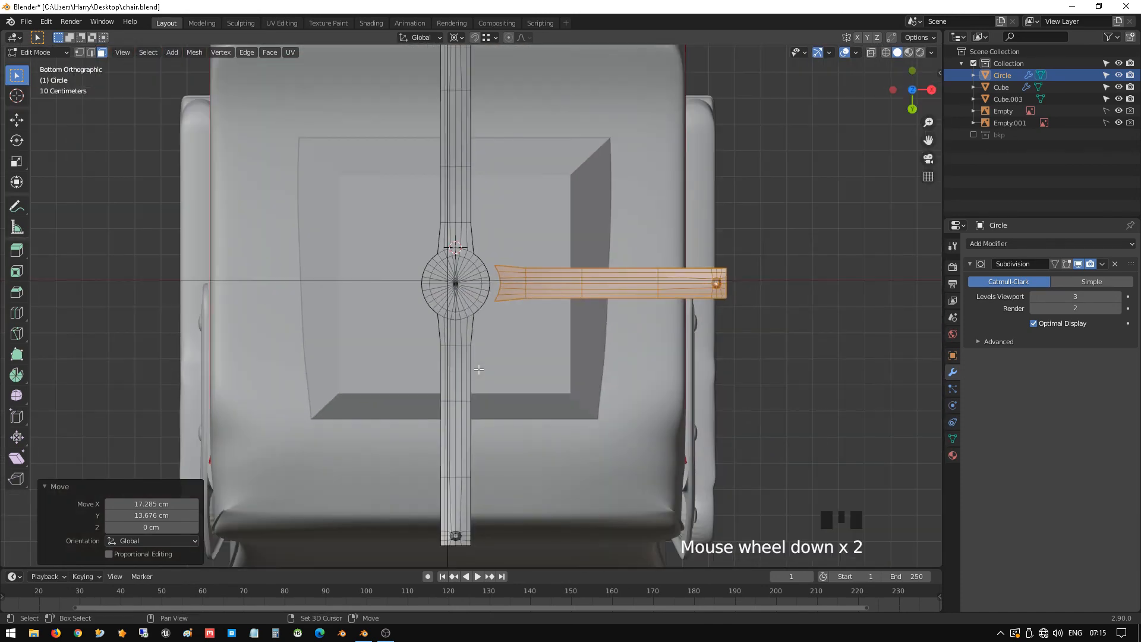
key("shift+d")
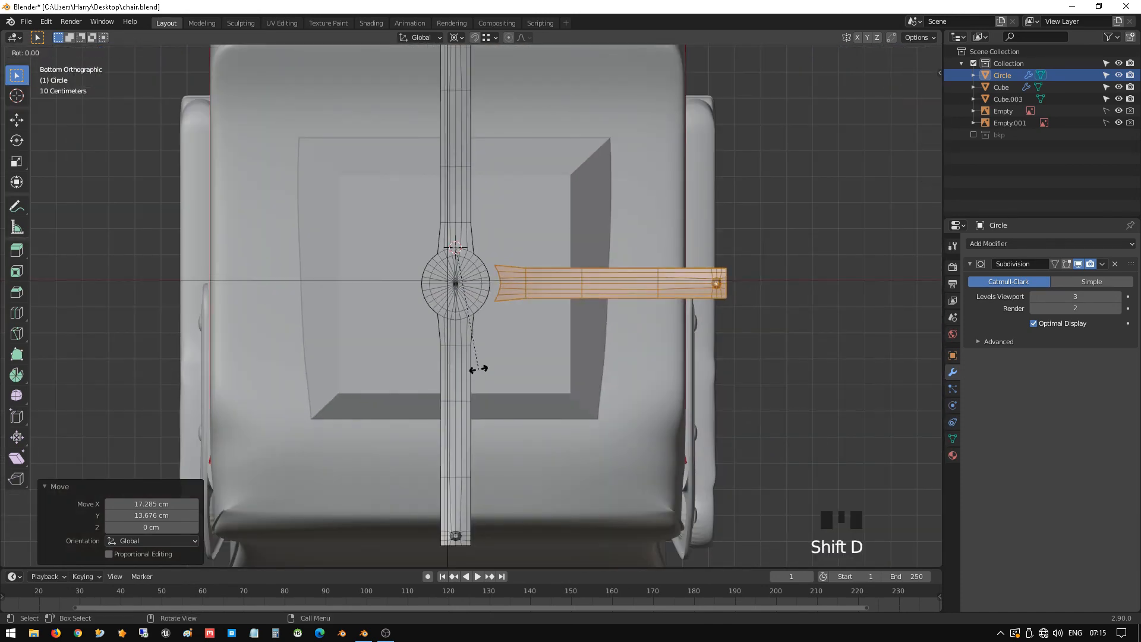
key("r")
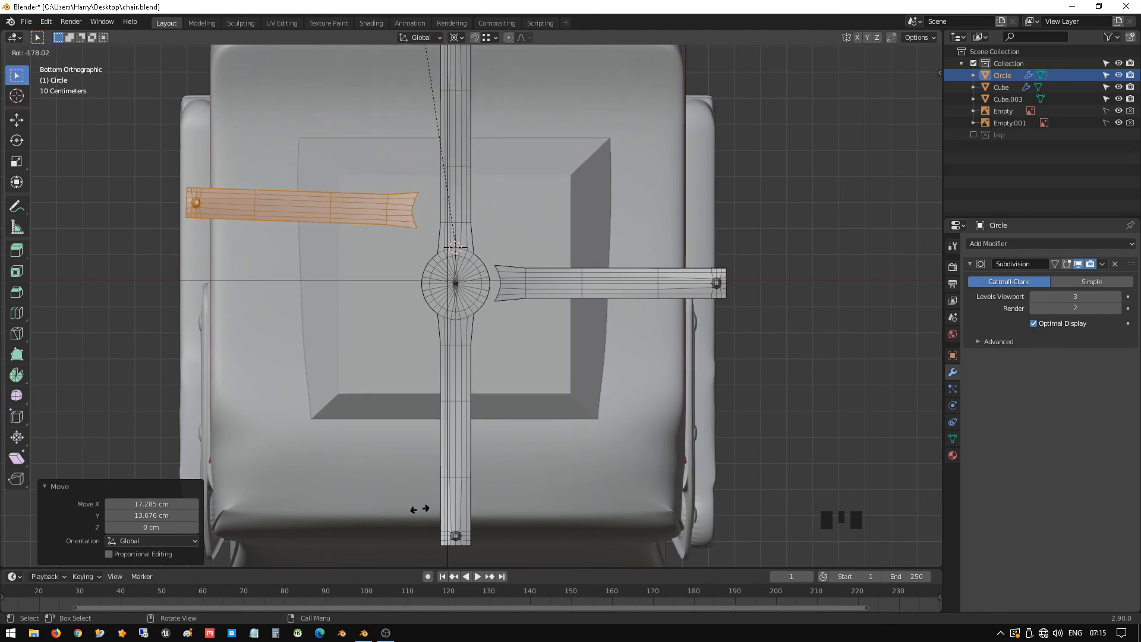
key("Escape")
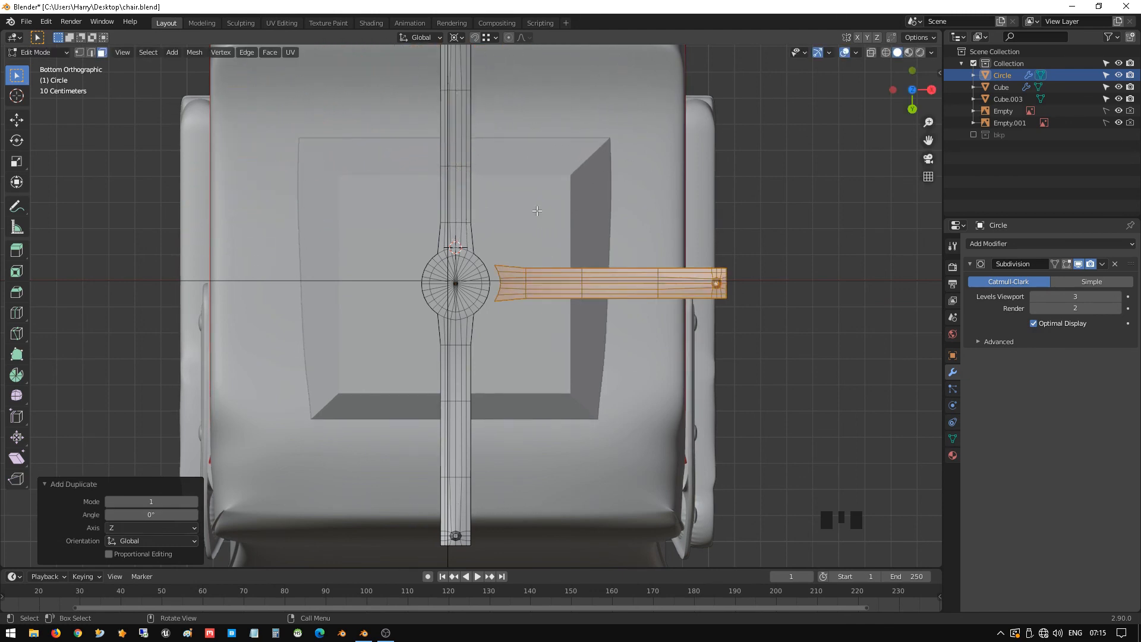
middle_click_drag(537, 211, 555, 405)
key("ctrl+z")
- Snap the 3D cursor to the middle vertex of the positive X leg's top edge on its open hub end
scroll(552, 250, "up", 4)
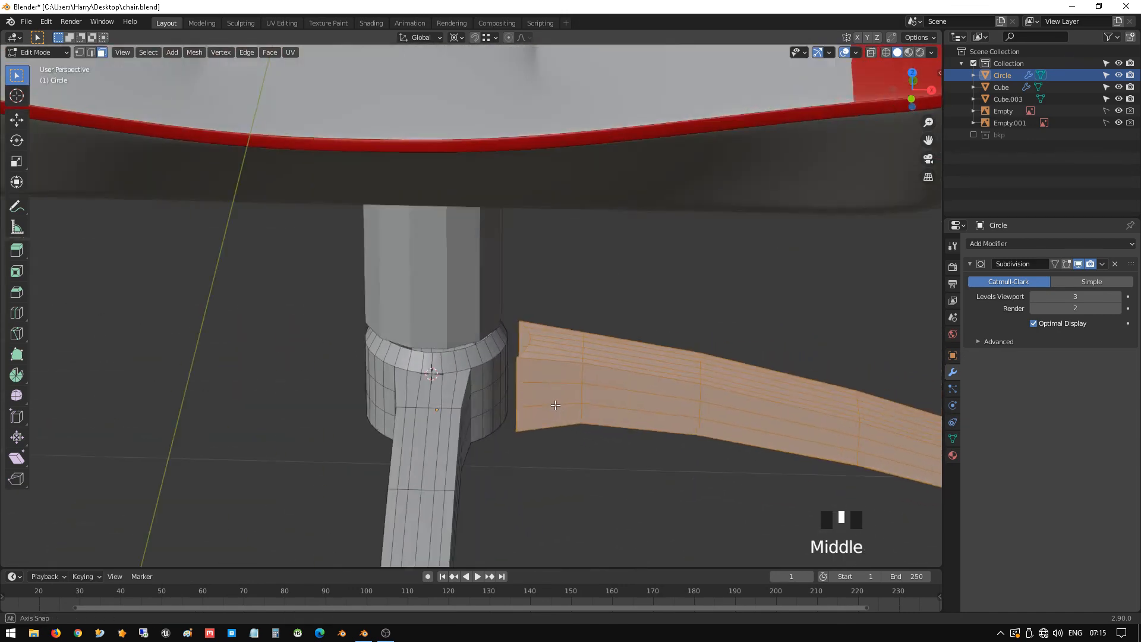
key("1")
left_click(528, 343)
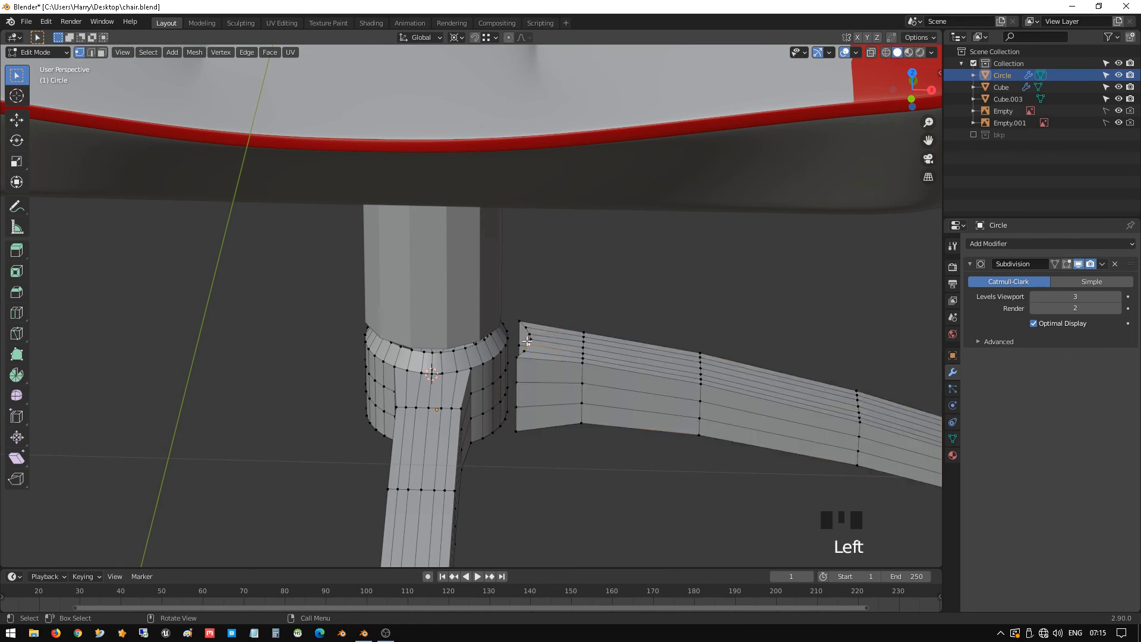
middle_click_drag(529, 343, 527, 345)
left_click(512, 344)
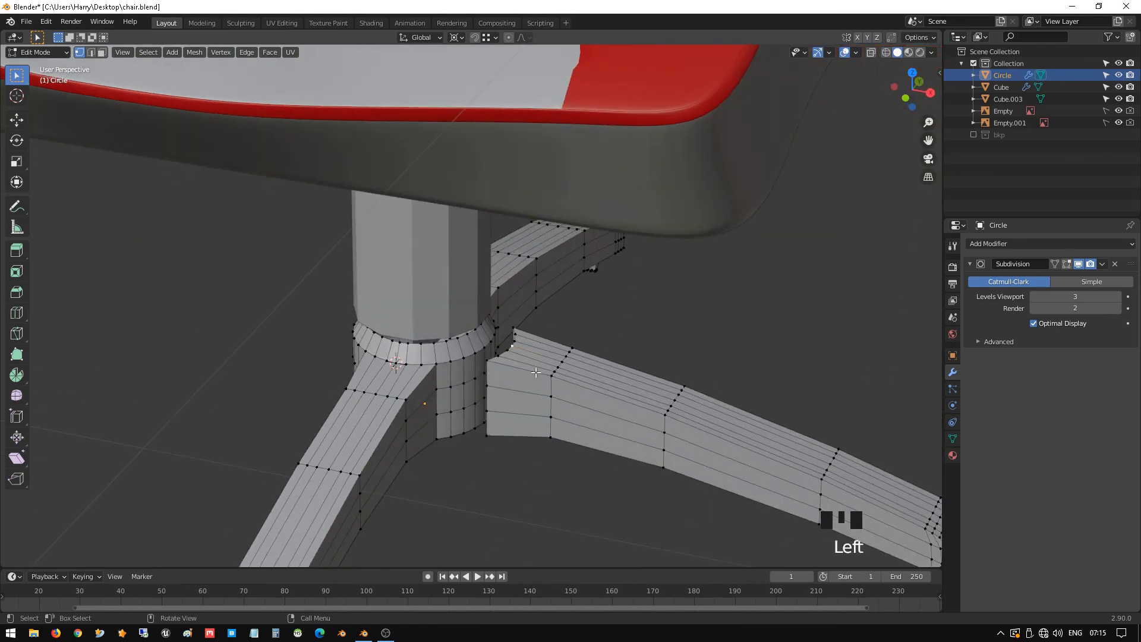
key("shift+s")
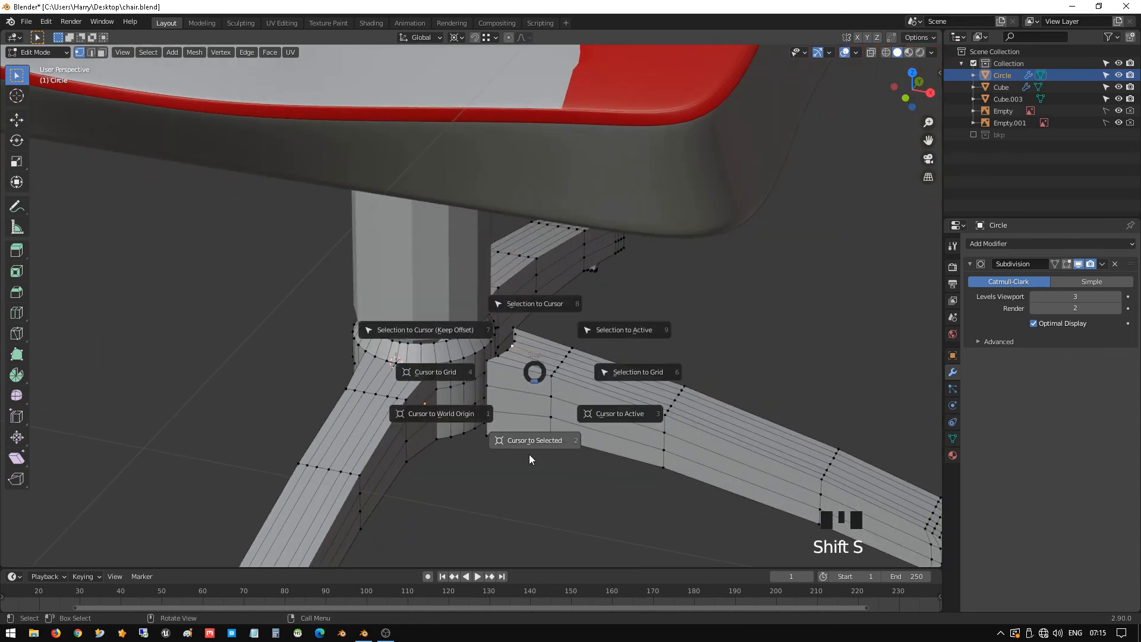
left_click(529, 454)
- Select all faces of the detached positive X leg in the bottom wireframe view
middle_click_drag(529, 454, 562, 303)
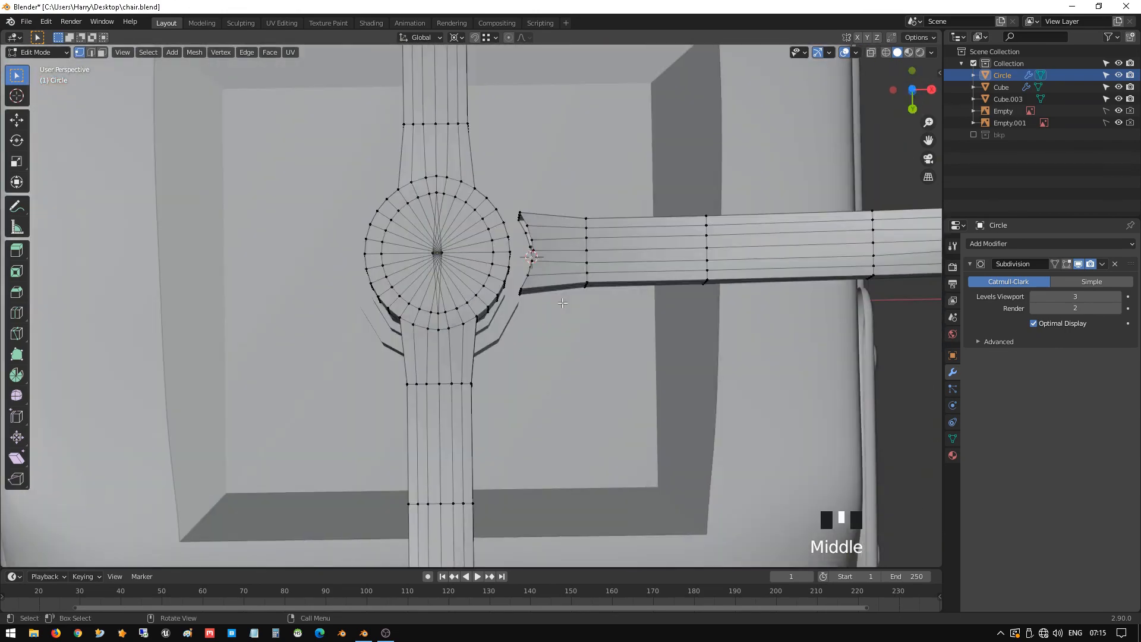
key("ctrl+KP_1")
key("ctrl+KP_7")
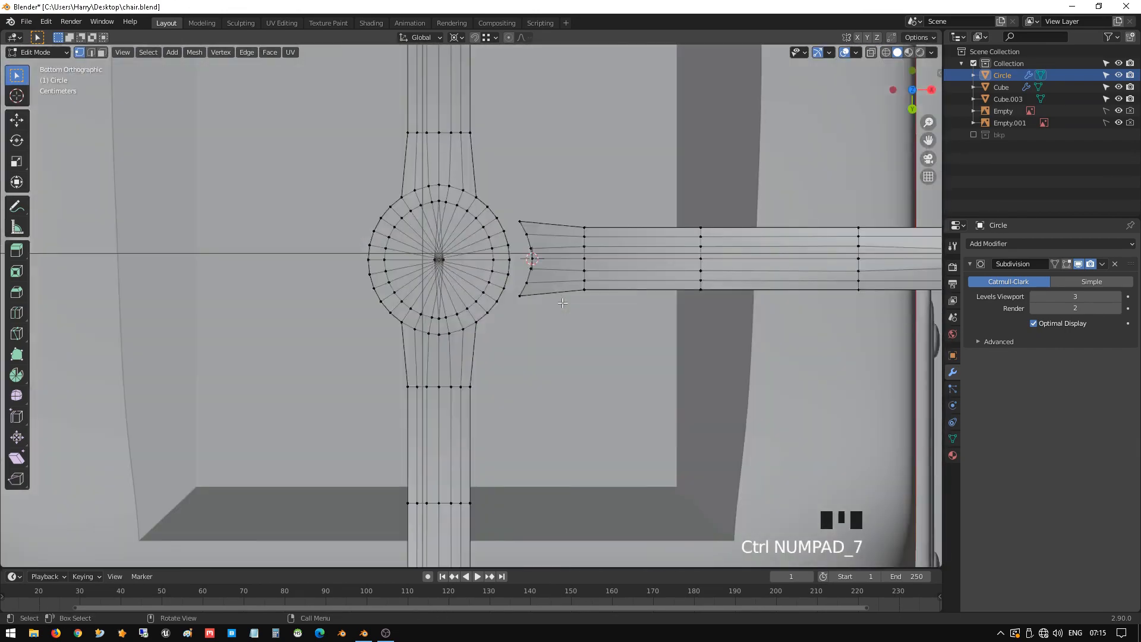
scroll(562, 303, "down", 2)
scroll(562, 302, "down", 1)
key("alt+z")
scroll(552, 292, "down", 1)
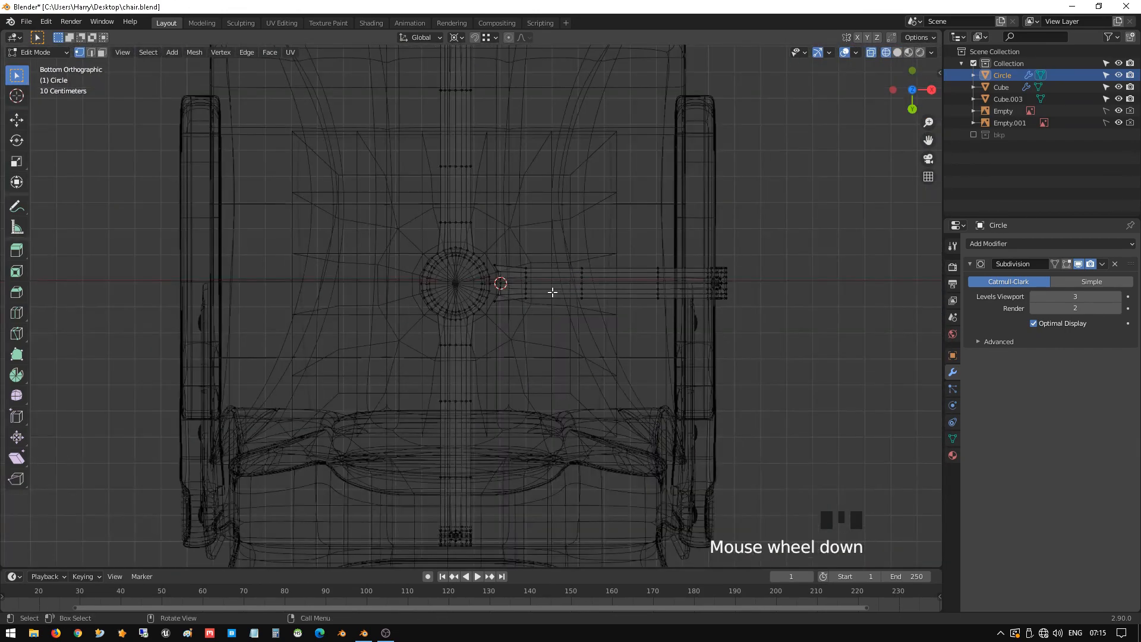
key("3")
left_click(510, 244)
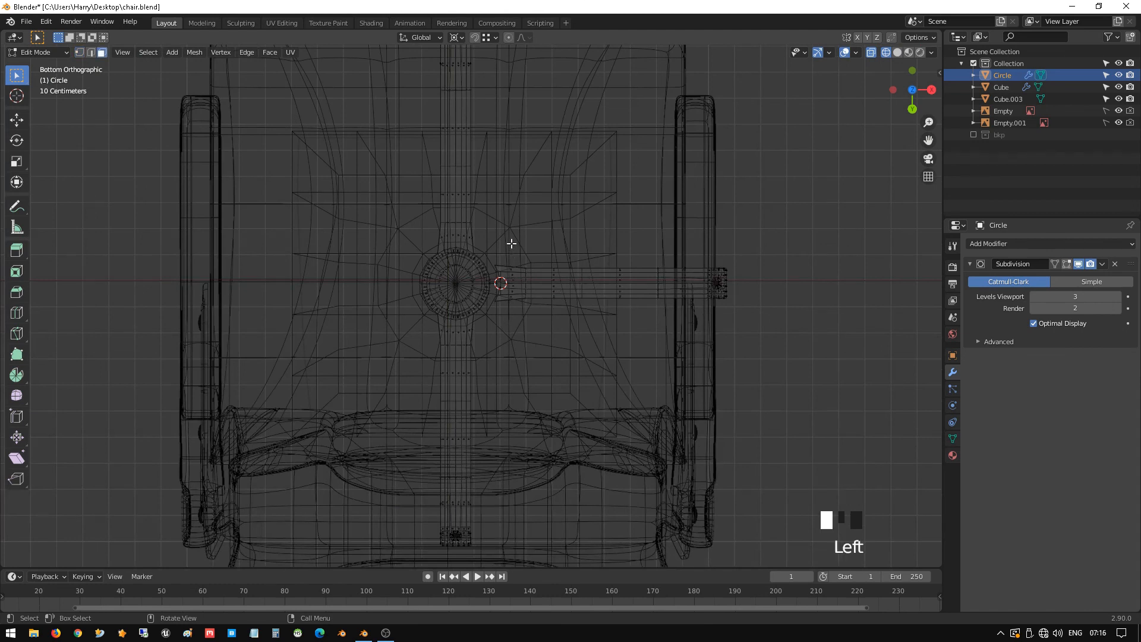
left_click_drag(503, 239, 759, 337)
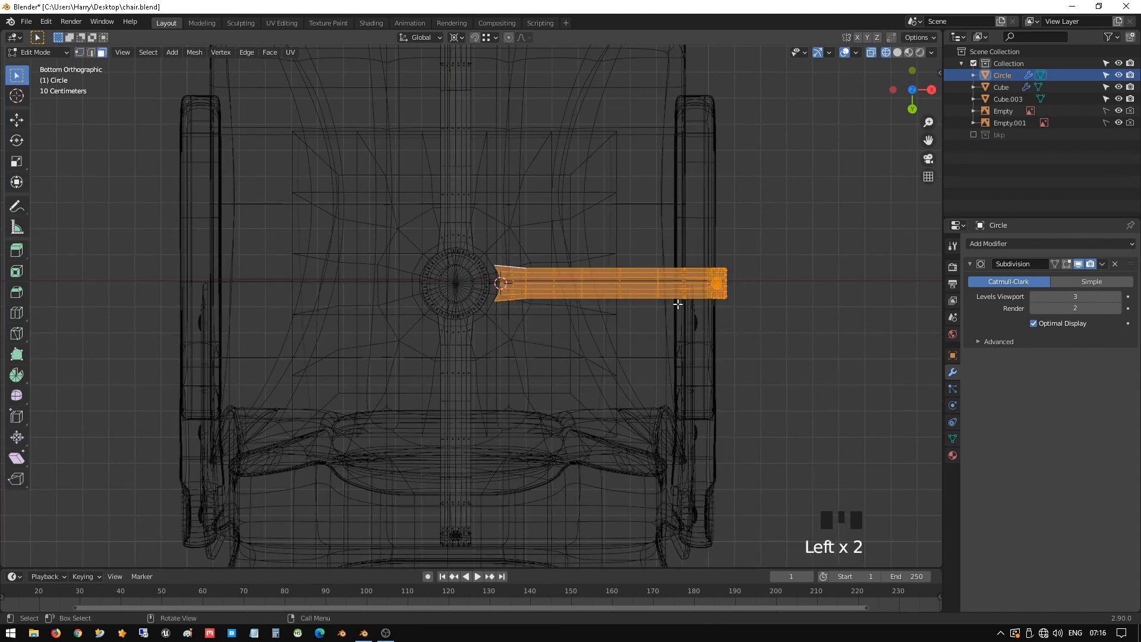
- Duplicate the positive X leg and rotate the copy -180° around the 3D cursor so it points along negative X
key("shift+d")
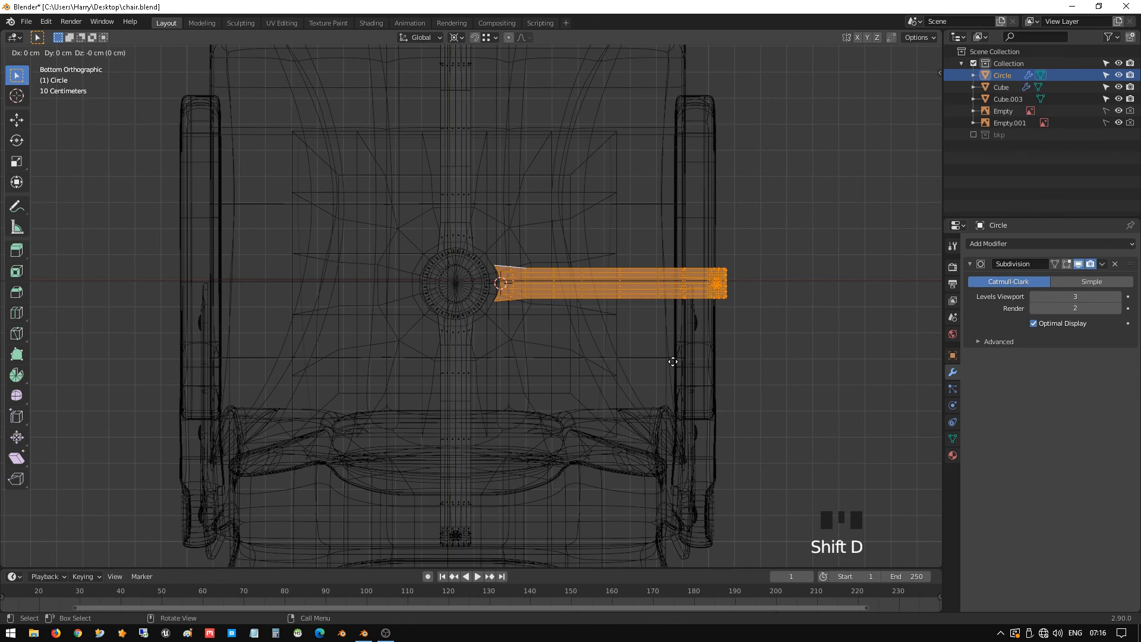
key("r")
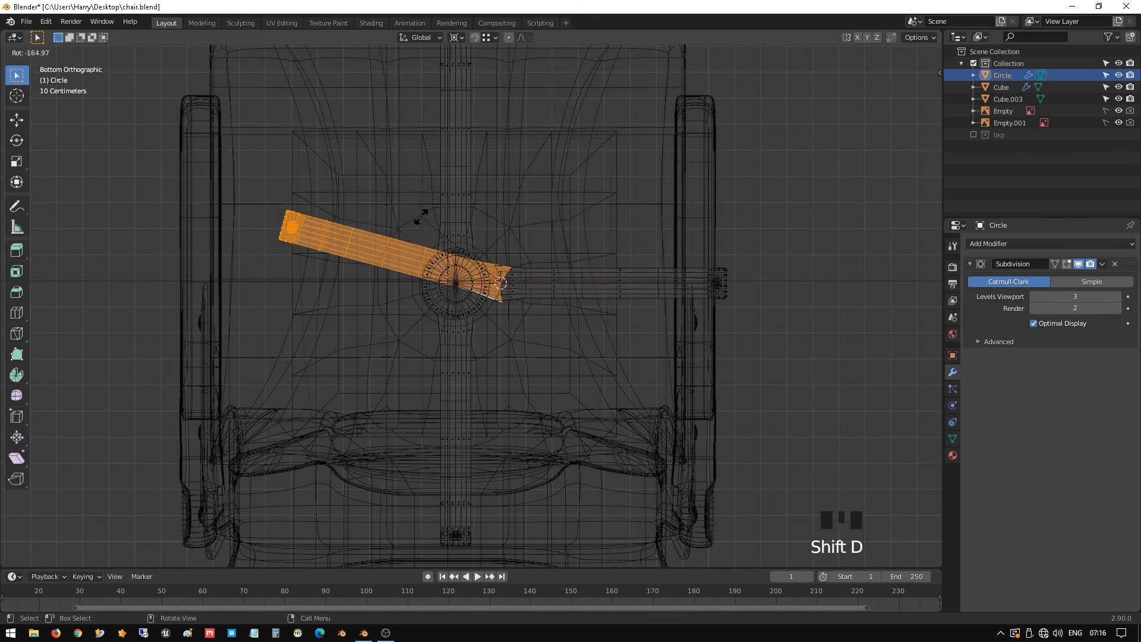
left_click(414, 244)
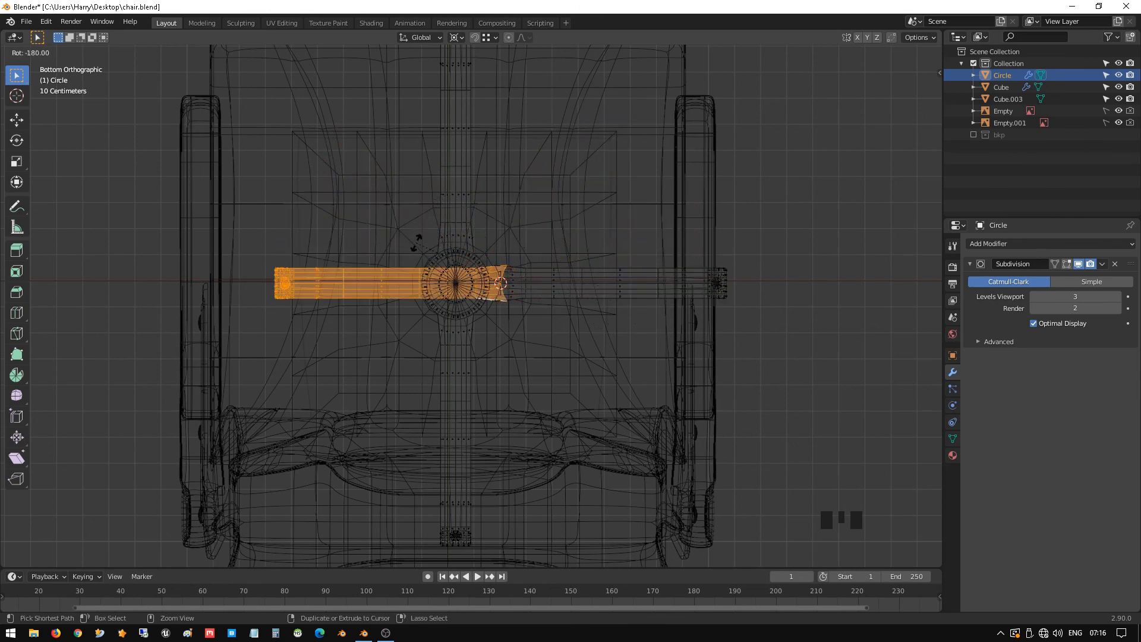
left_click(416, 243)
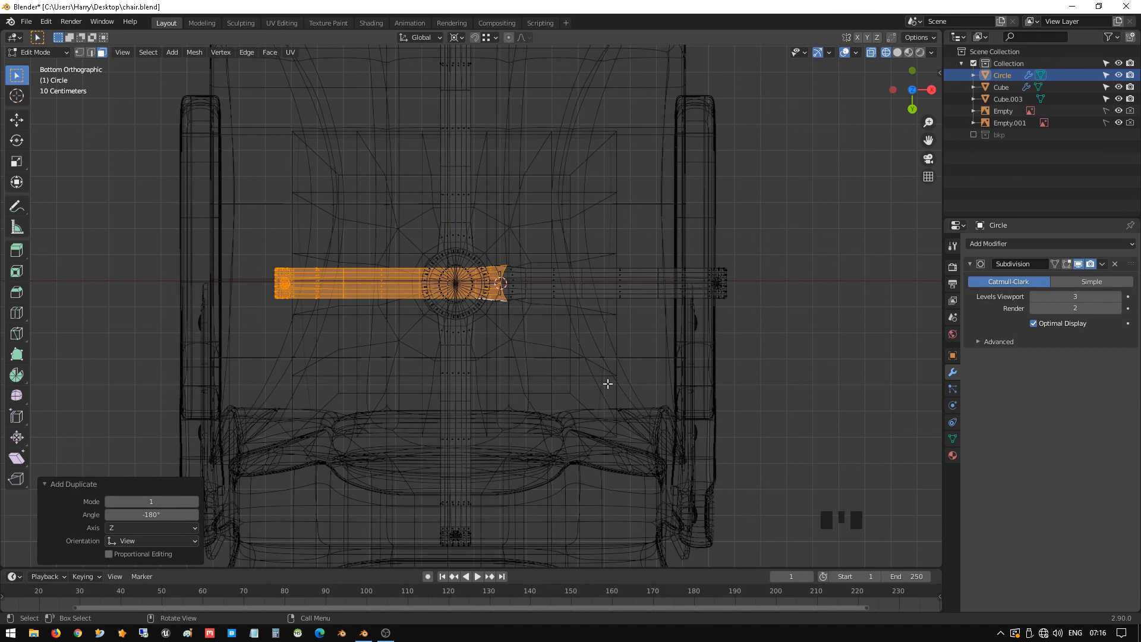
- Move the copied leg about -33.505 cm in X and -0.912 cm in Y beside the hub, and inspect it in solid shading
key("g")
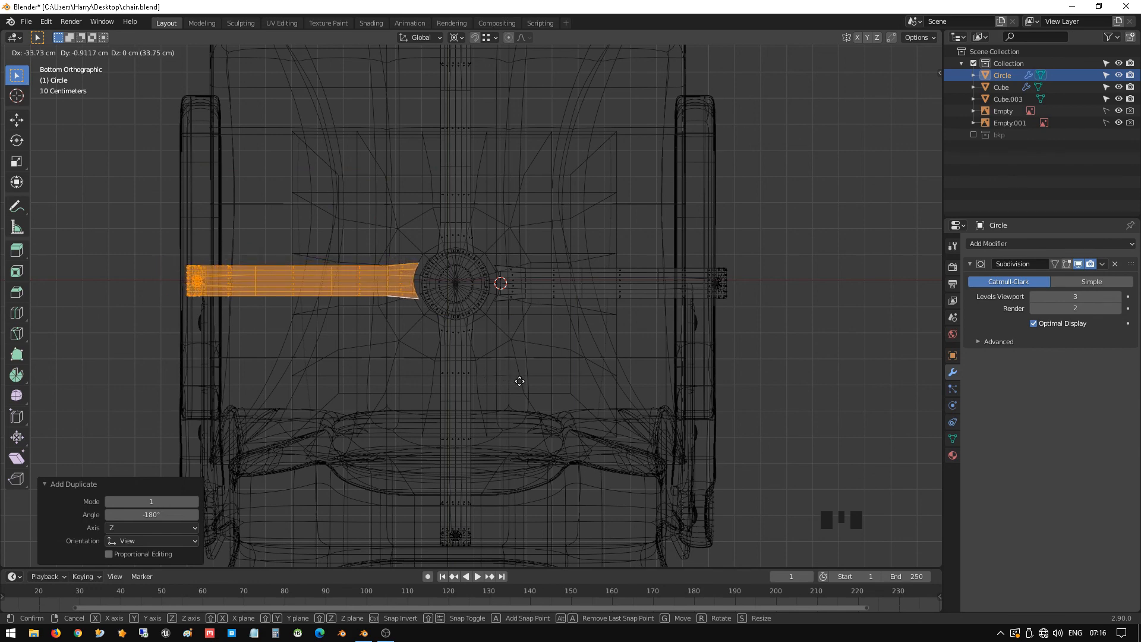
left_click(519, 381)
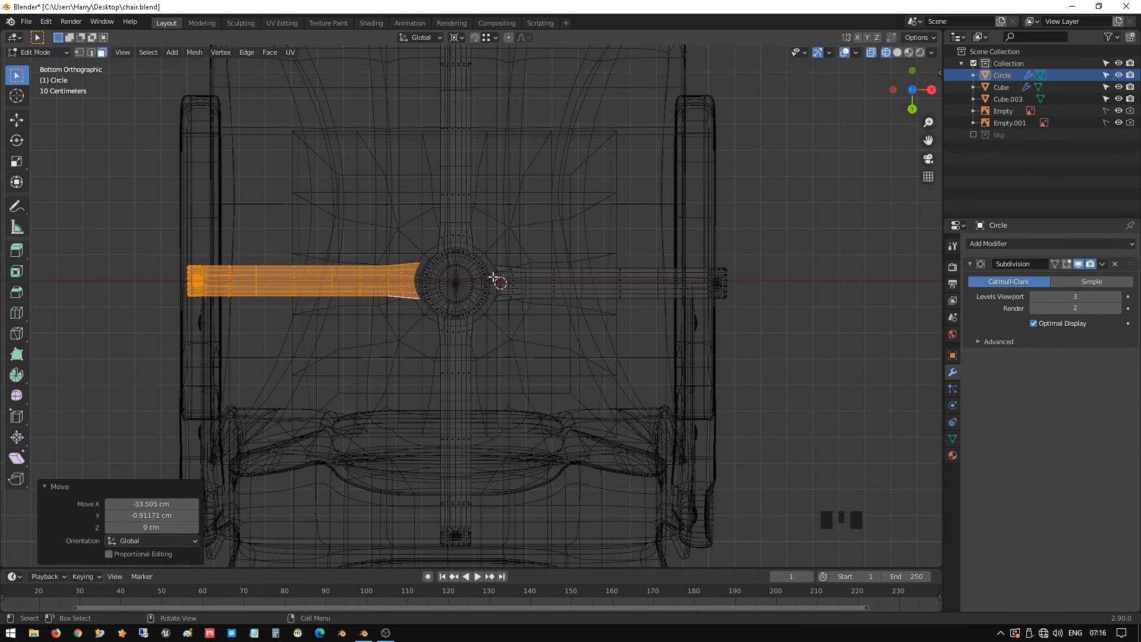
mouse_move(493, 277)
middle_mouse_down()
mouse_move(501, 312)
mouse_move(598, 369)
mouse_move(608, 343)
mouse_move(669, 311)
mouse_move(772, 311)
mouse_move(598, 288)
mouse_move(667, 342)
mouse_move(711, 341)
middle_mouse_up()
key("shift+z")
scroll(609, 343, "up", 4)
scroll(579, 354, "up", 3)
middle_click_drag(579, 354, 600, 333)
scroll(601, 338, "up", 2)
scroll(601, 339, "down", 2)
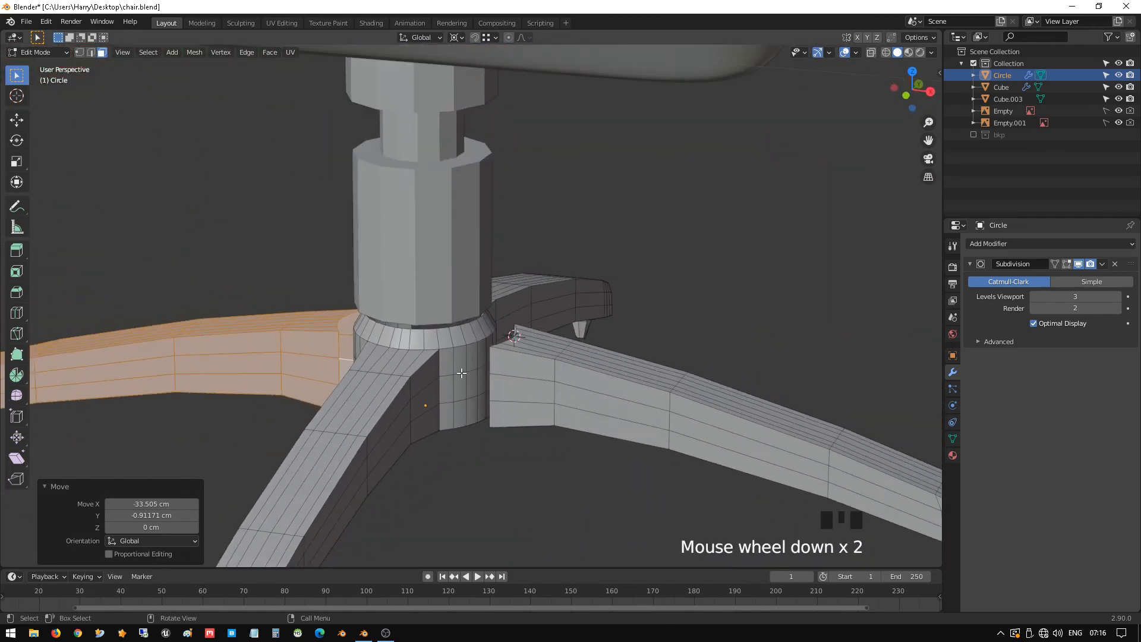
- Shift the negative X leg about 2.86 cm along X in the front view so its inner end meets the hub
middle_click_drag(461, 372, 493, 370)
key("KP_1")
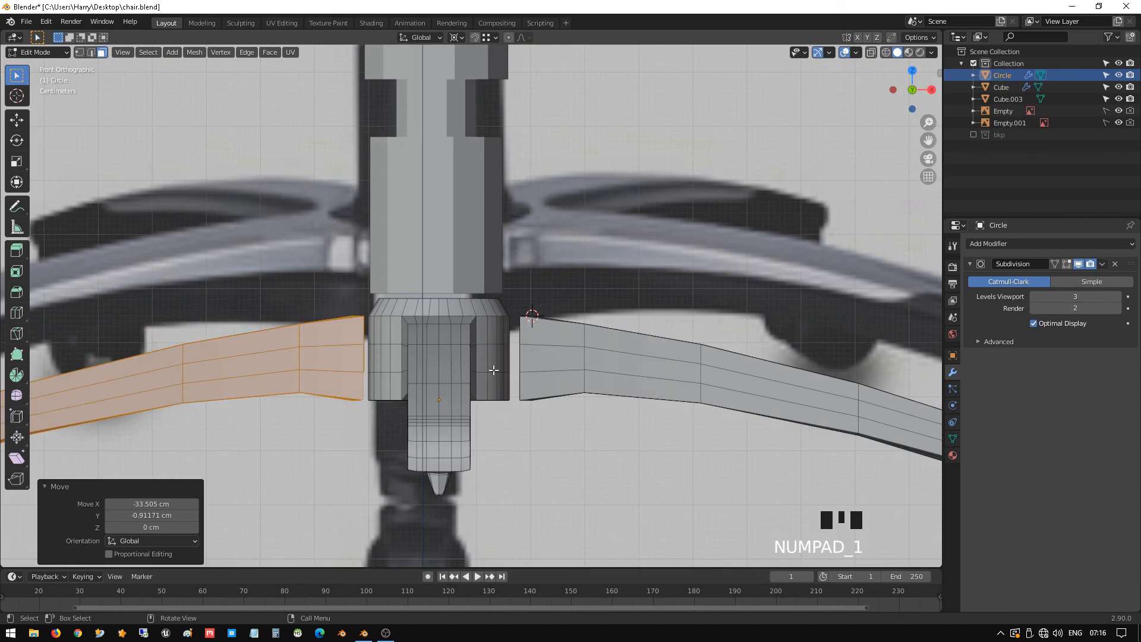
key("g")
key("x")
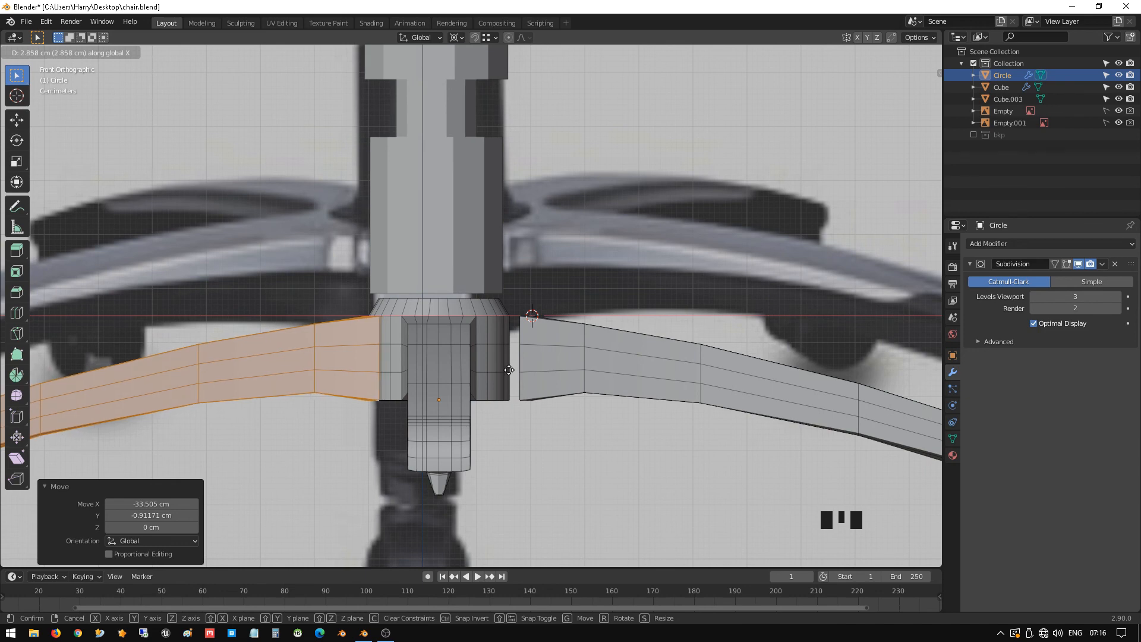
left_click(503, 367)
- Select the whole linked positive X leg, move it about -3.957 cm along X into the hub, and inspect the joint
left_click(608, 323)
left_click(604, 340)
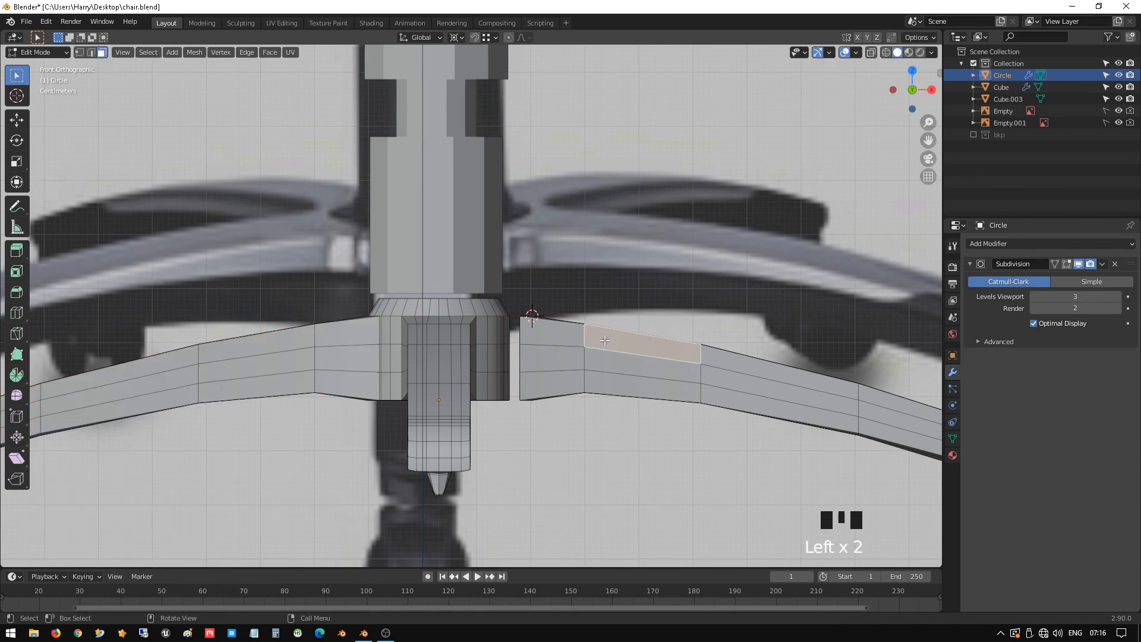
key("ctrl+l")
key("g")
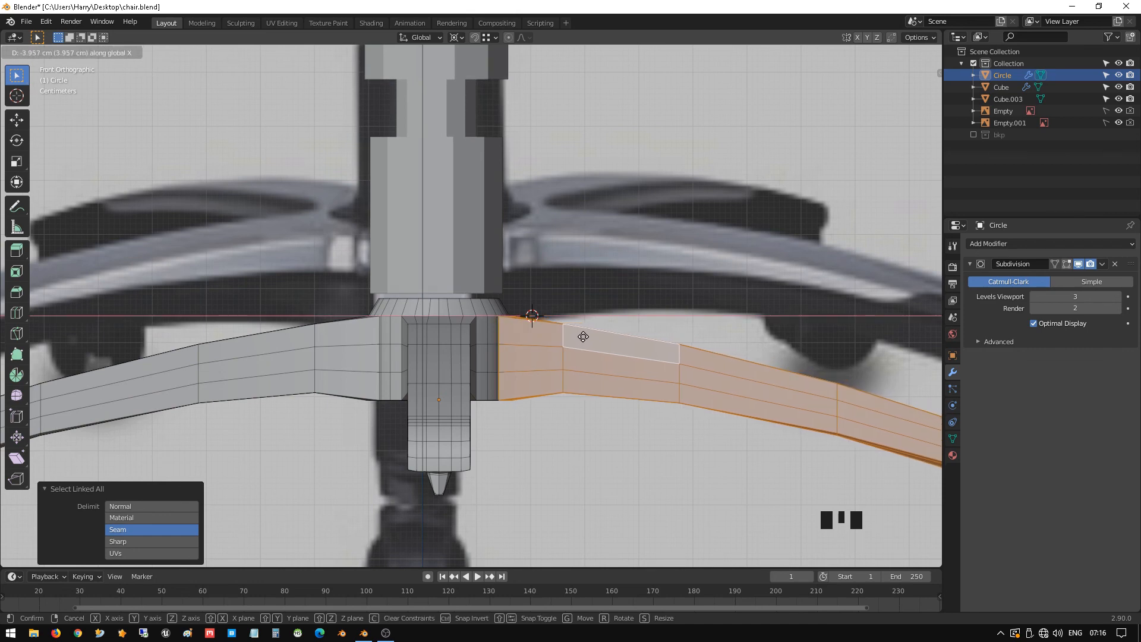
left_click(584, 337)
middle_click_drag(584, 337, 708, 304)
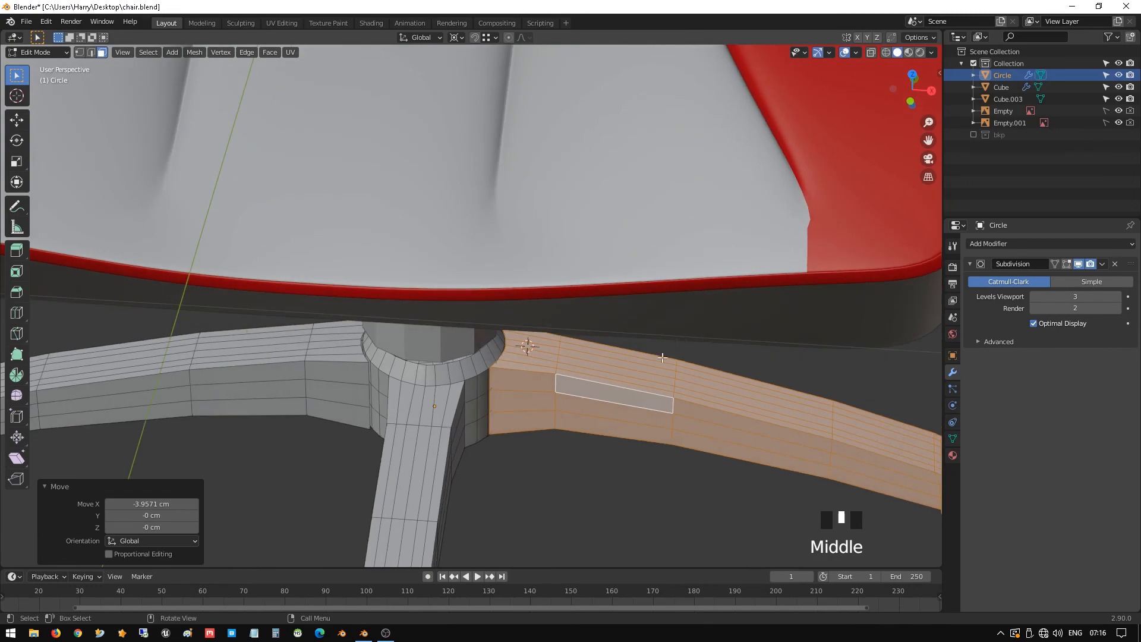
scroll(663, 359, "up", 4)
mouse_move(603, 390)
middle_mouse_down()
mouse_move(580, 374)
mouse_move(609, 403)
middle_mouse_up()
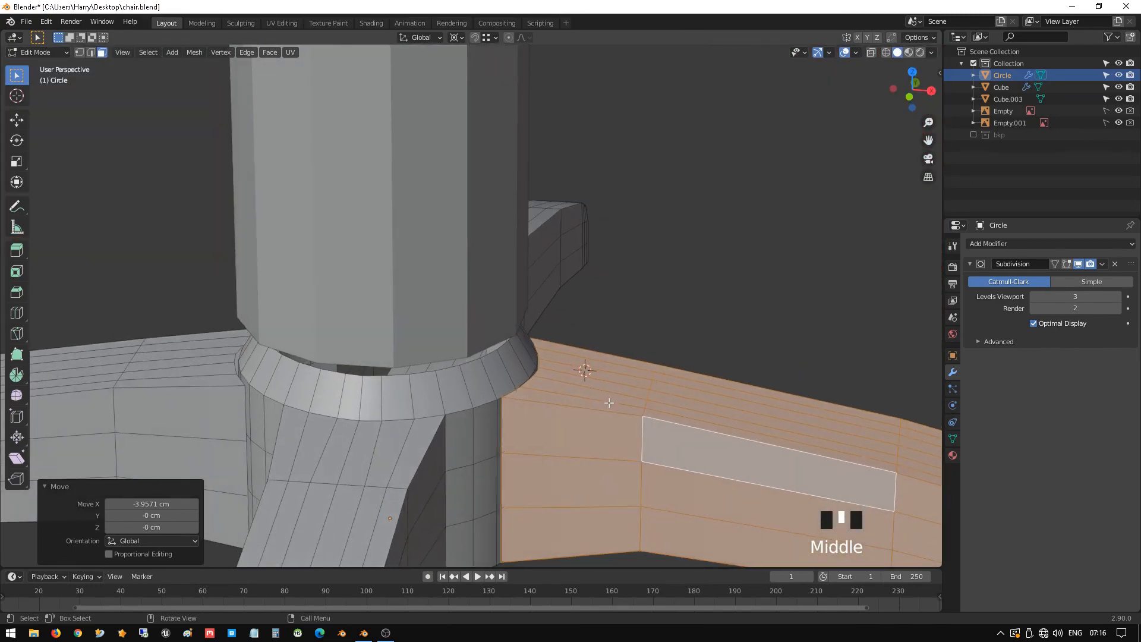